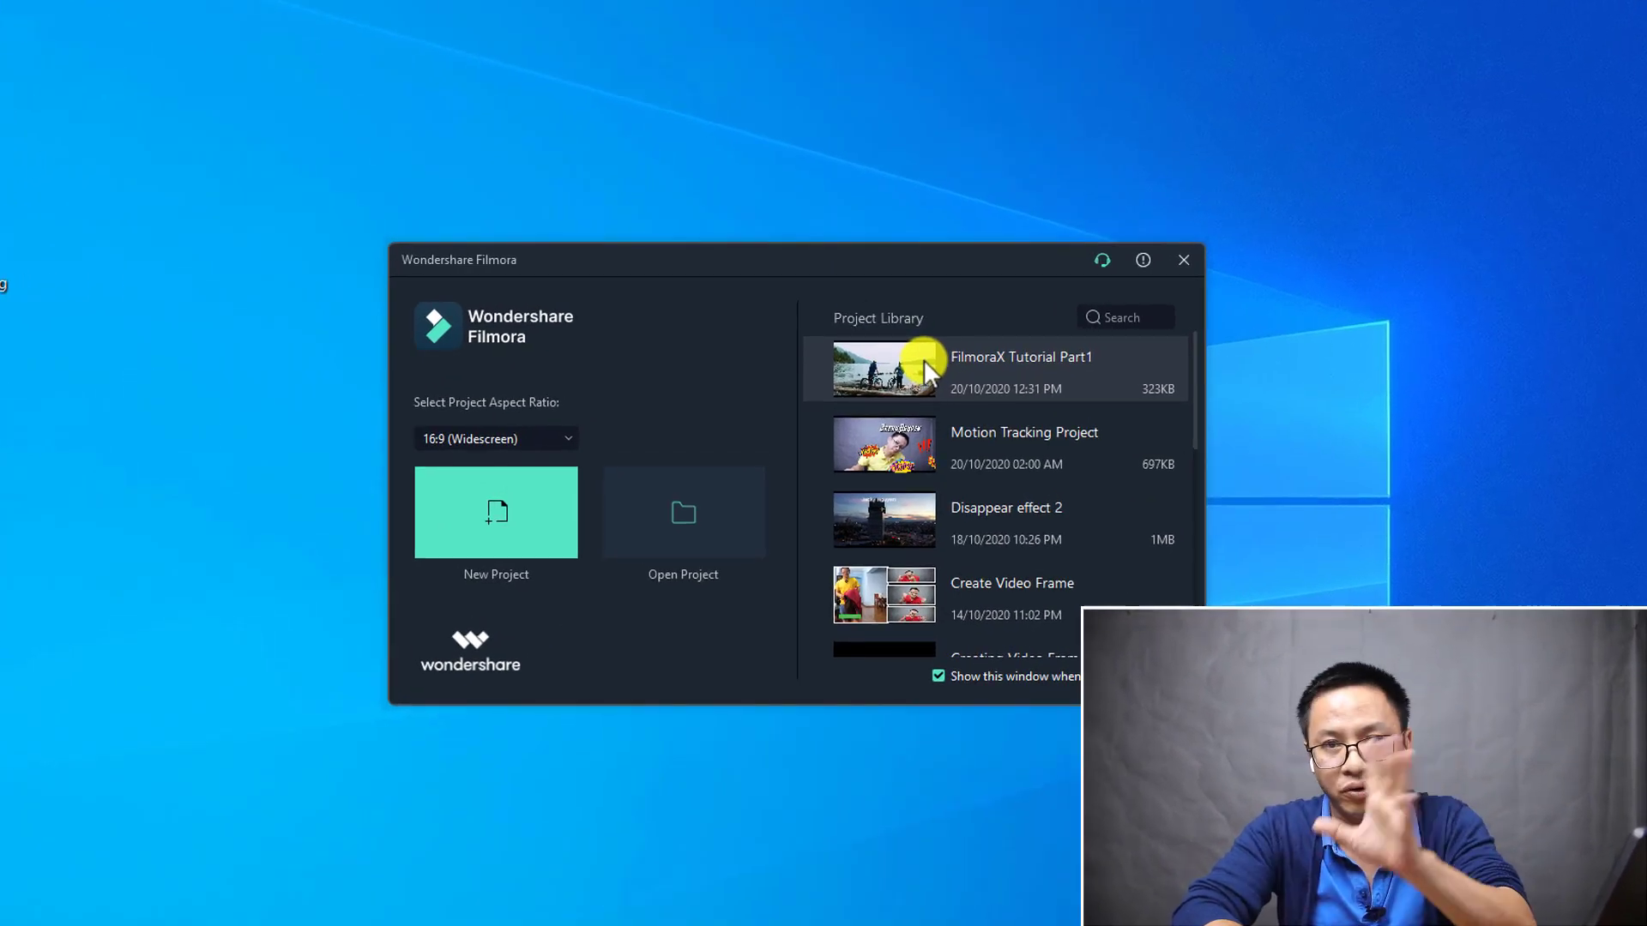
- Create a new project with the 16:9 (Widescreen) aspect ratio
{"action": "left_click", "coordinate": [564, 441]}
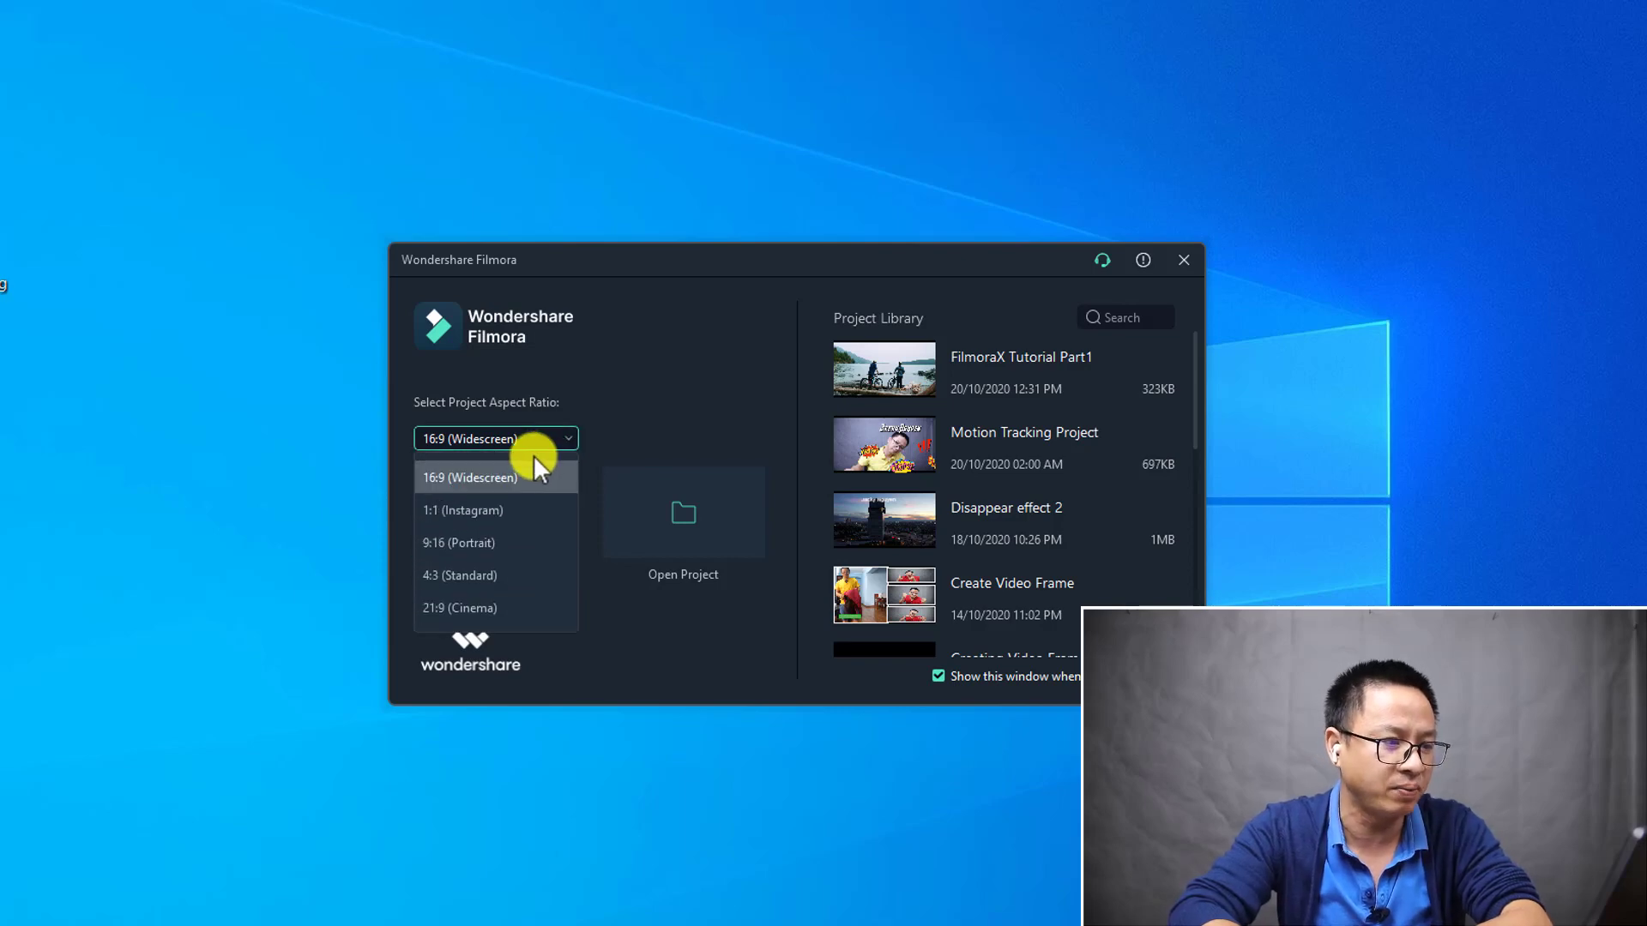
{"action": "left_click", "coordinate": [476, 478]}
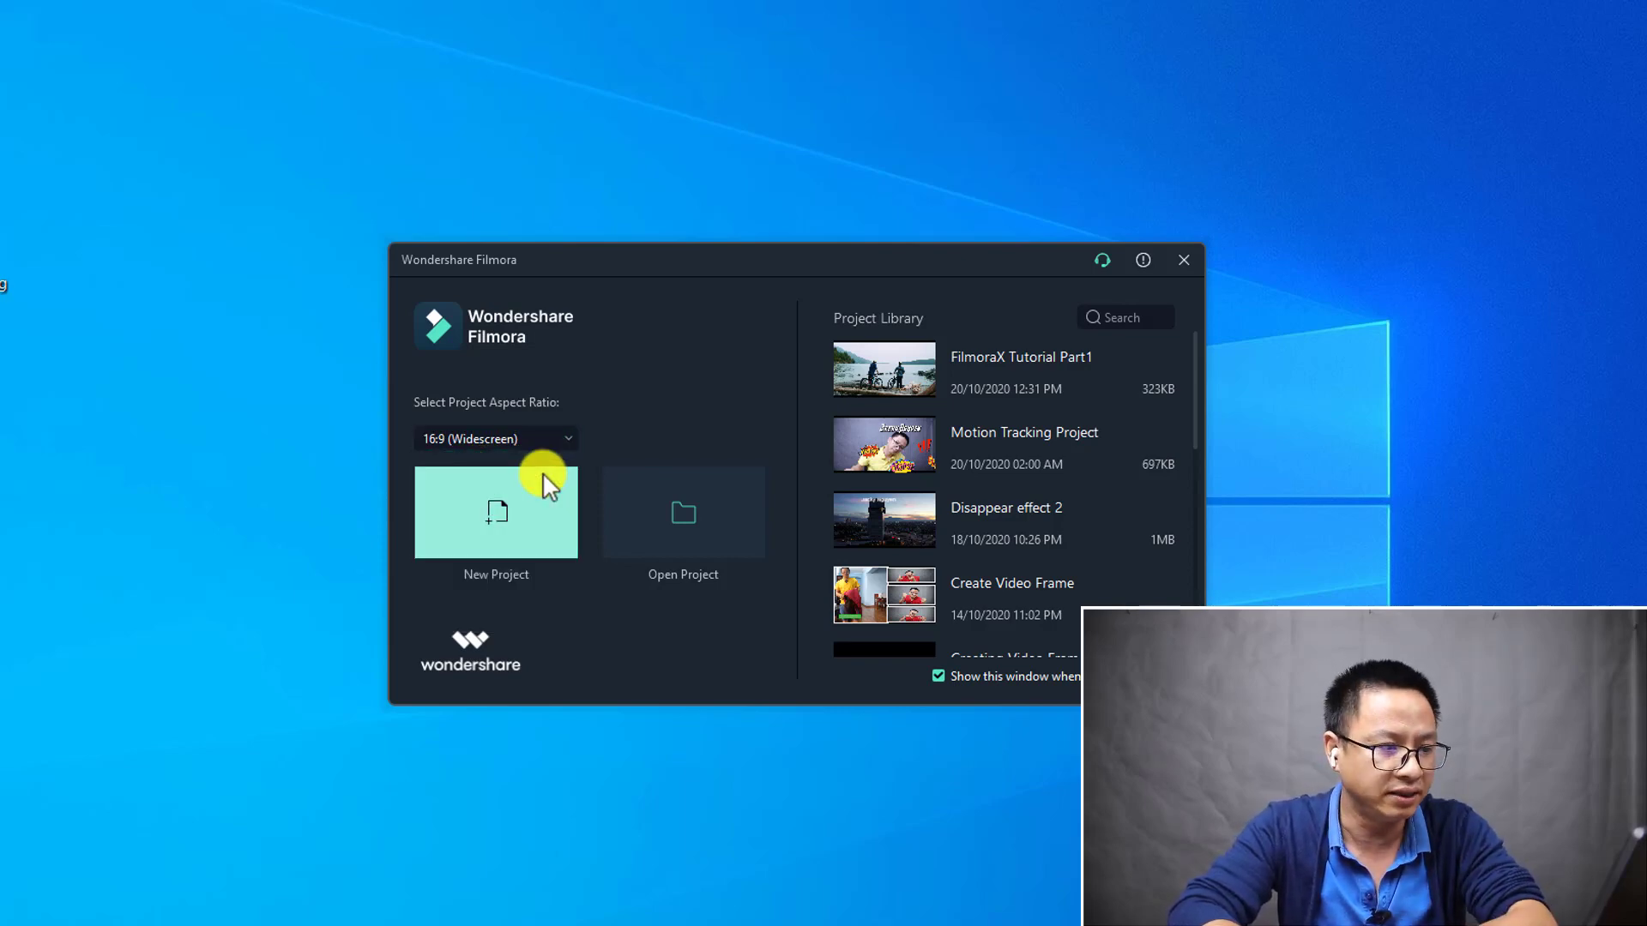
{"action": "left_click", "coordinate": [502, 518]}
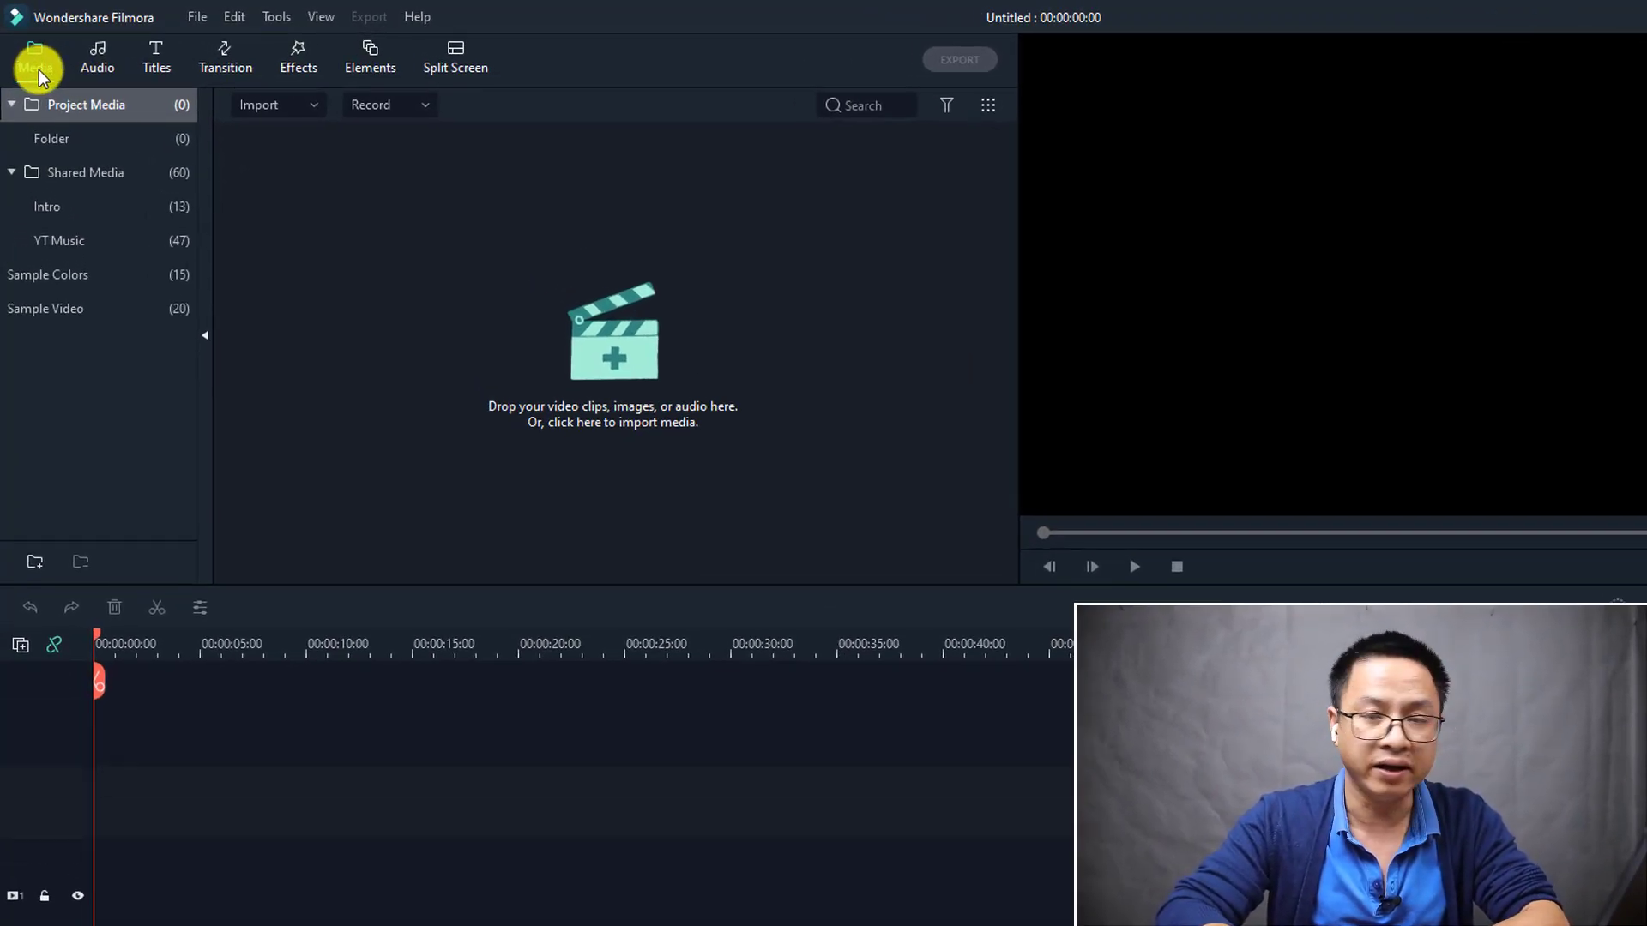
- Add a new folder under Project Media and name it Filmora X
{"action": "left_click", "coordinate": [55, 136]}
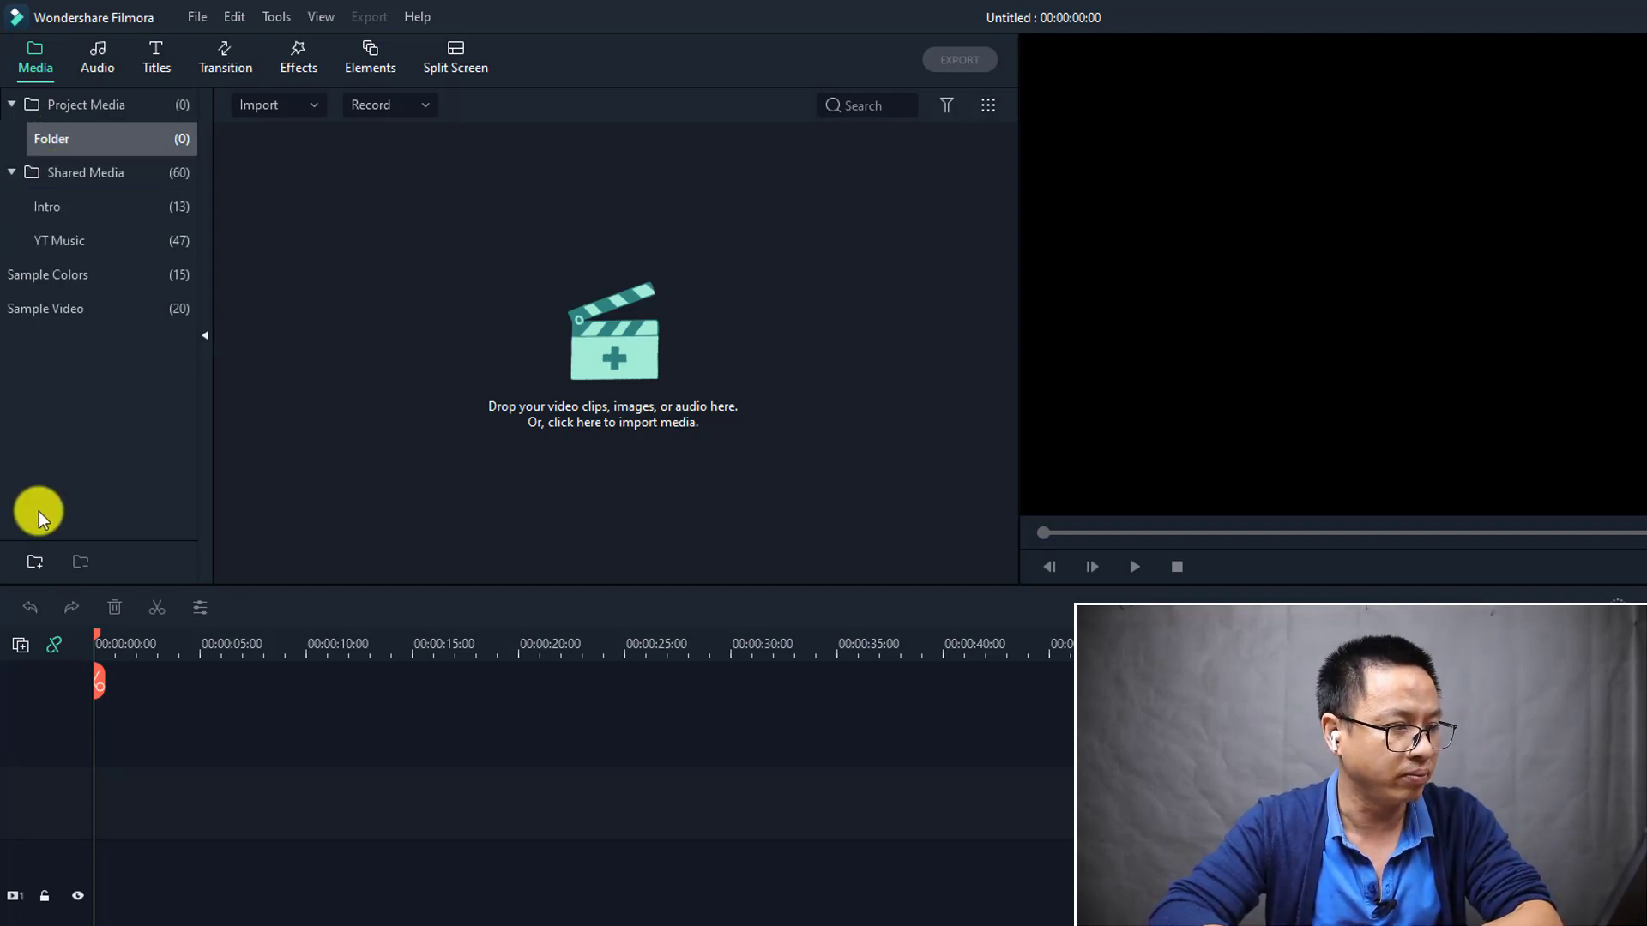
{"action": "left_click", "coordinate": [36, 561]}
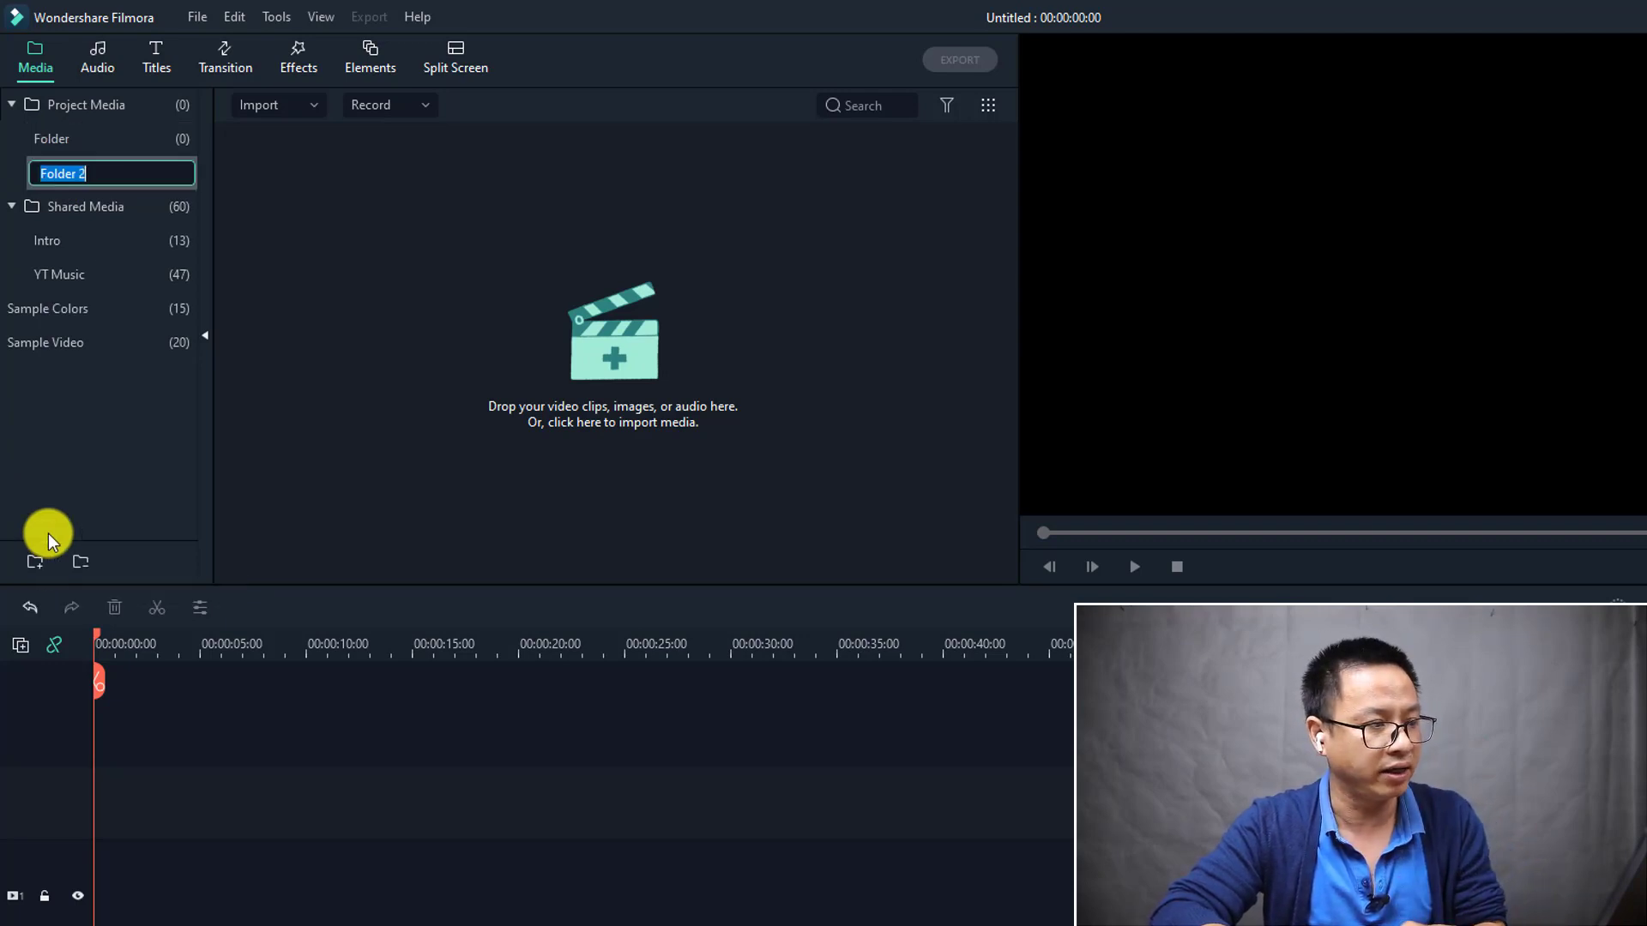
{"action": "type", "text": "Filmorax"}
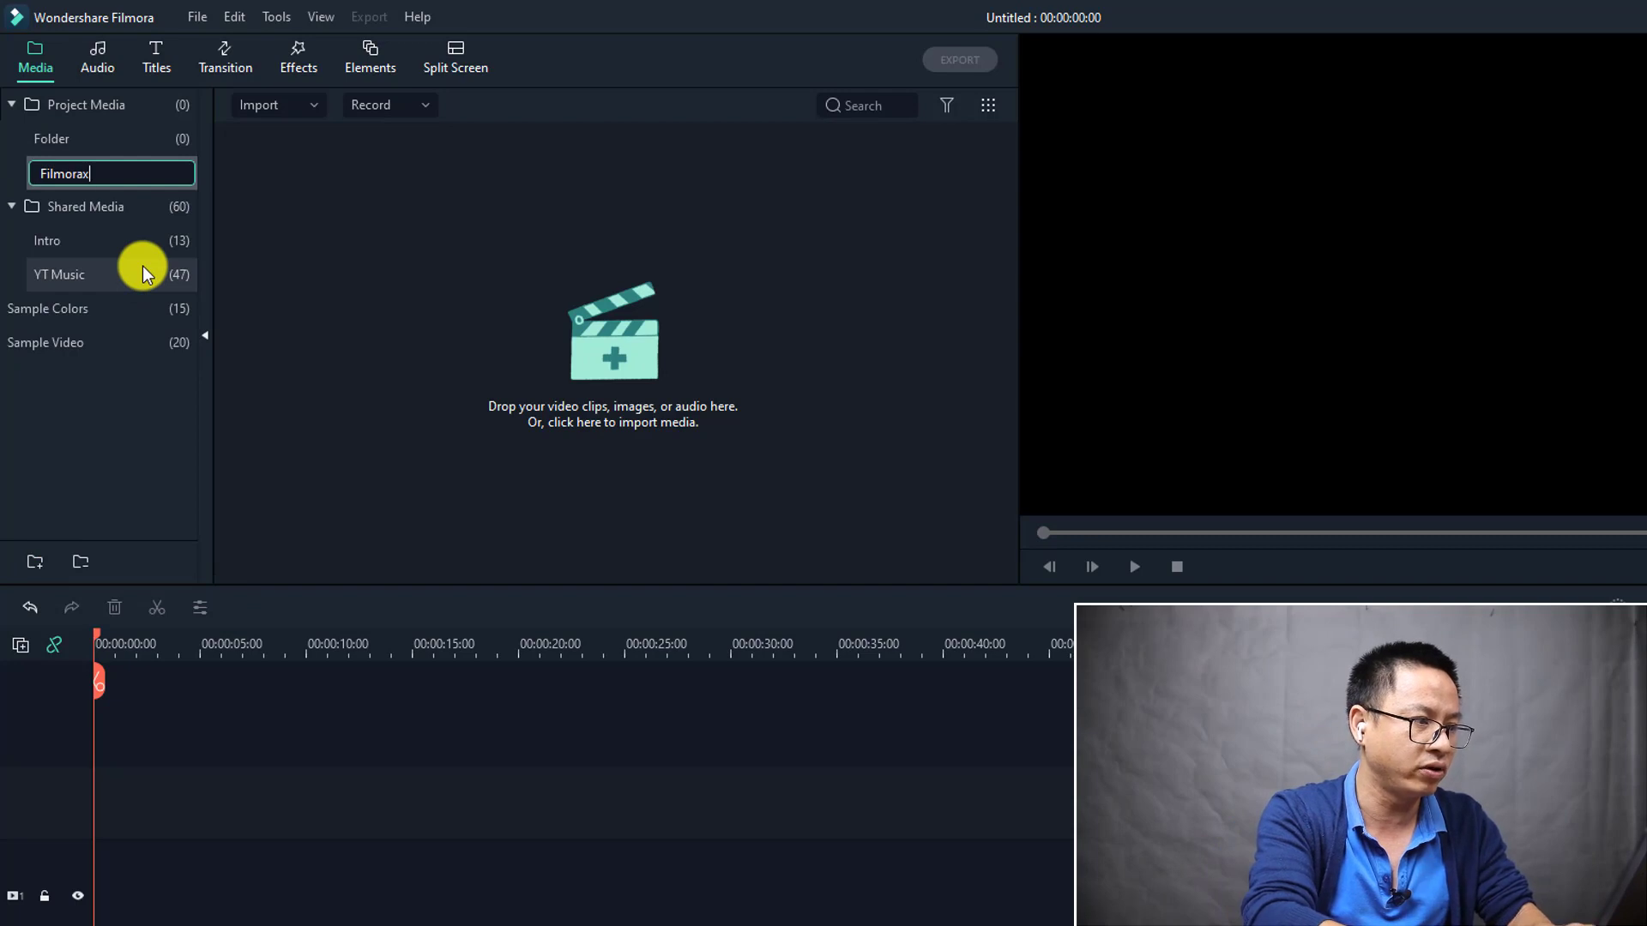
{"action": "key", "text": "BackSpace"}
{"action": "type", "text": "X"}
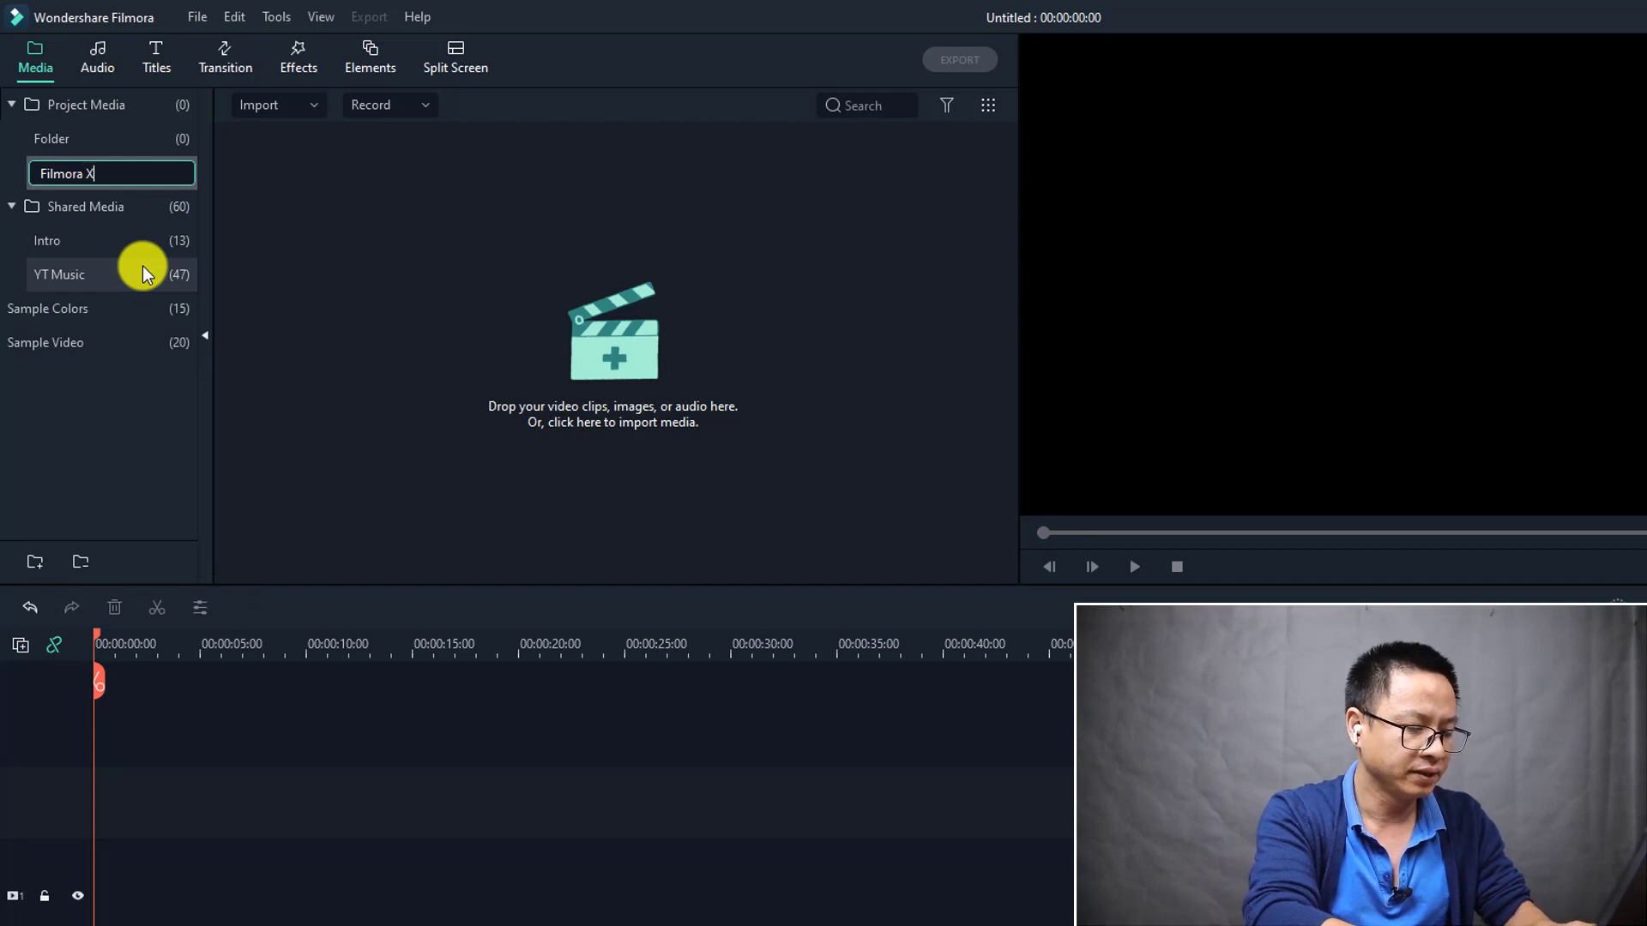
{"action": "key", "text": "Return"}
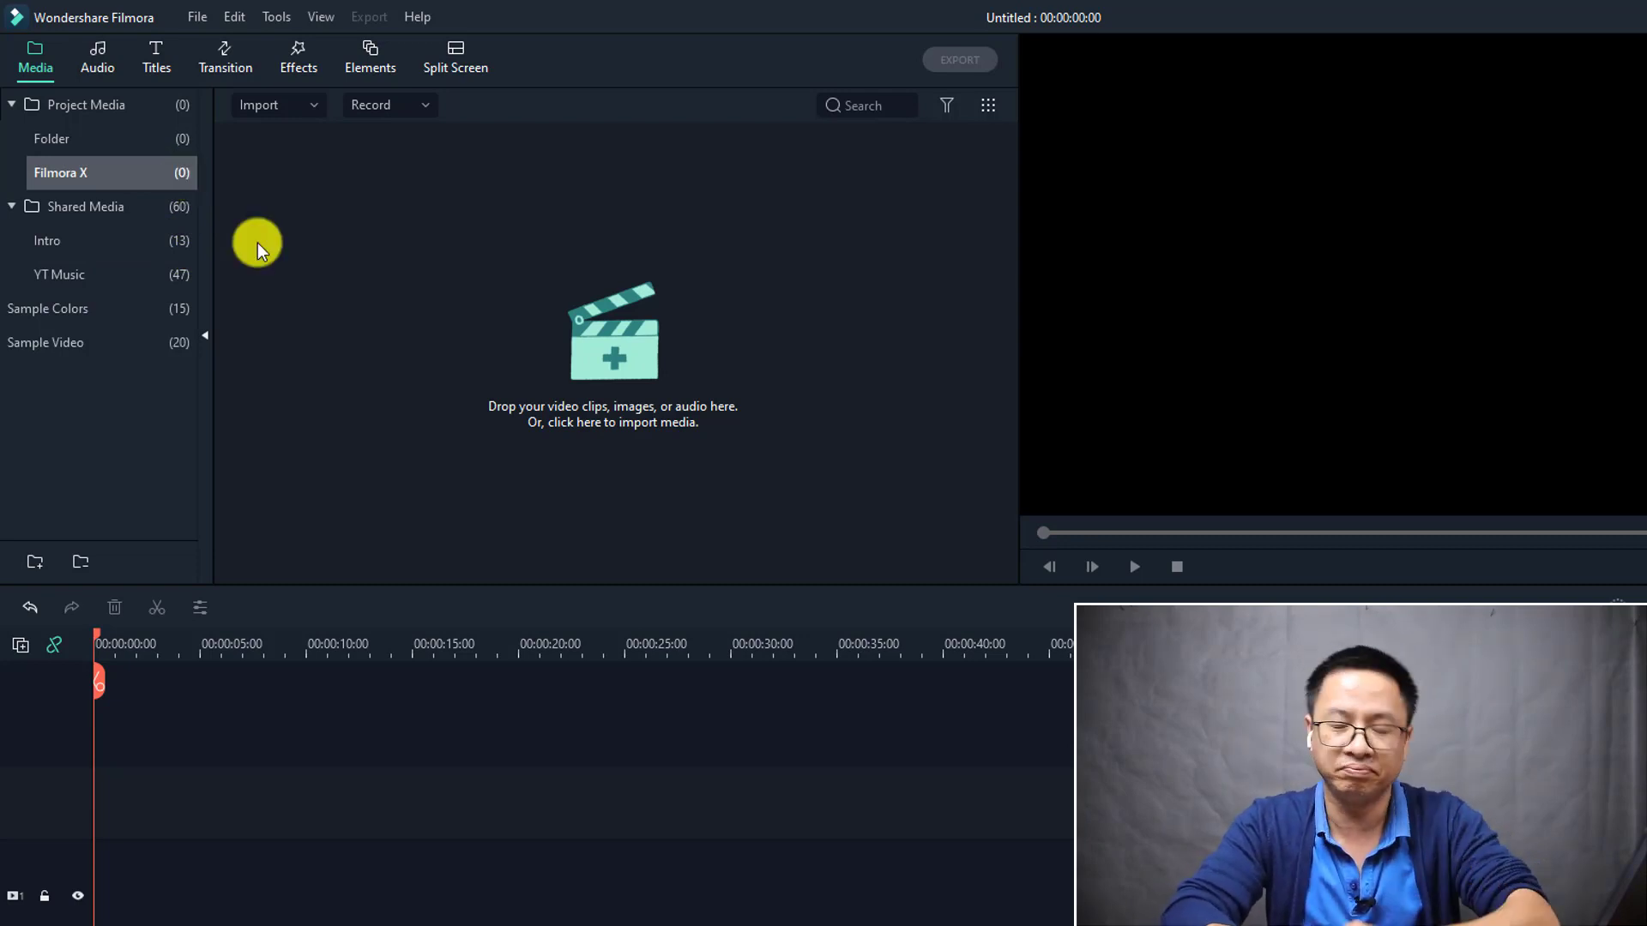
- Look through the Shared Media folder, and open and cancel the file import dialog for the Filmora X folder
{"action": "double_click", "coordinate": [65, 208]}
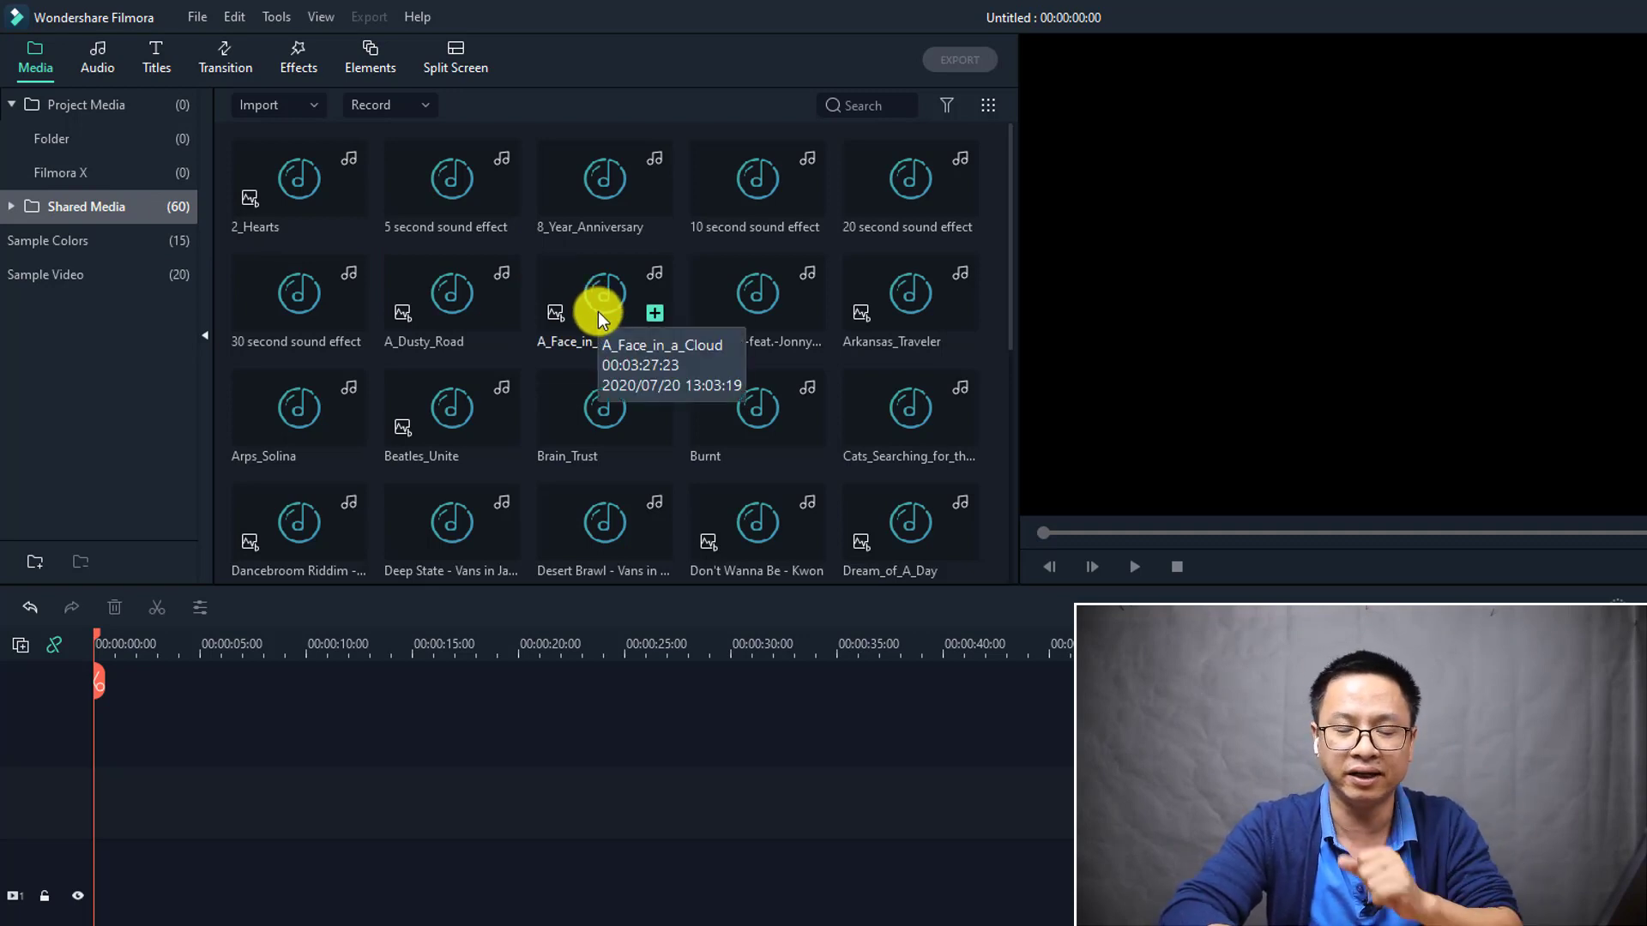
{"action": "left_click", "coordinate": [114, 175]}
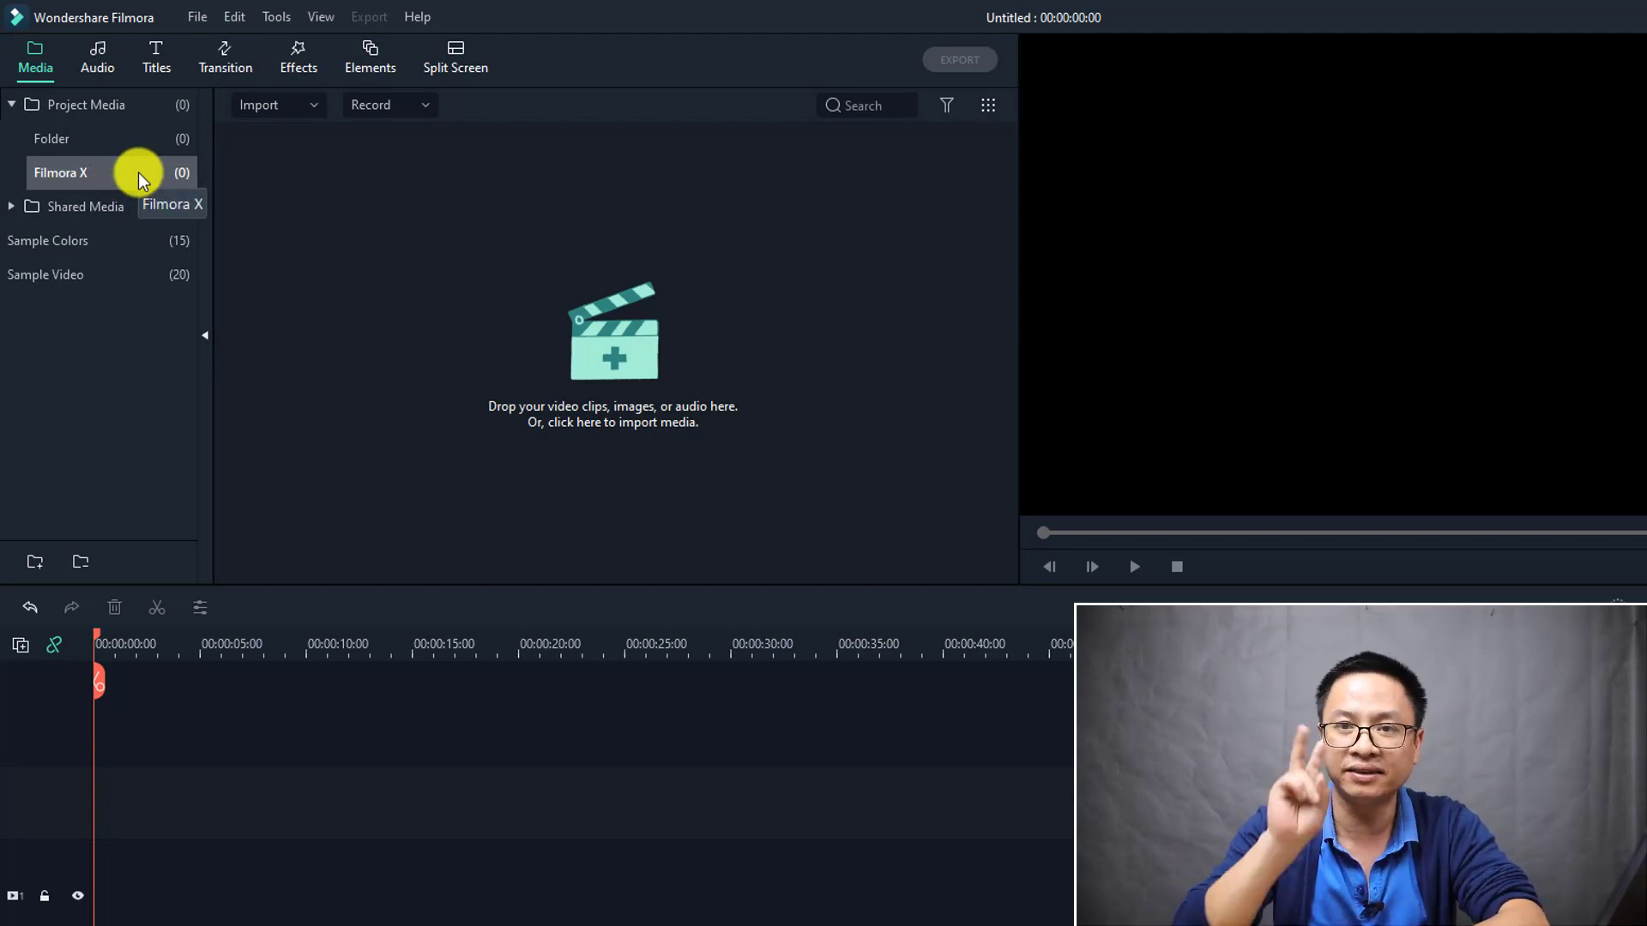
{"action": "left_click", "coordinate": [614, 365]}
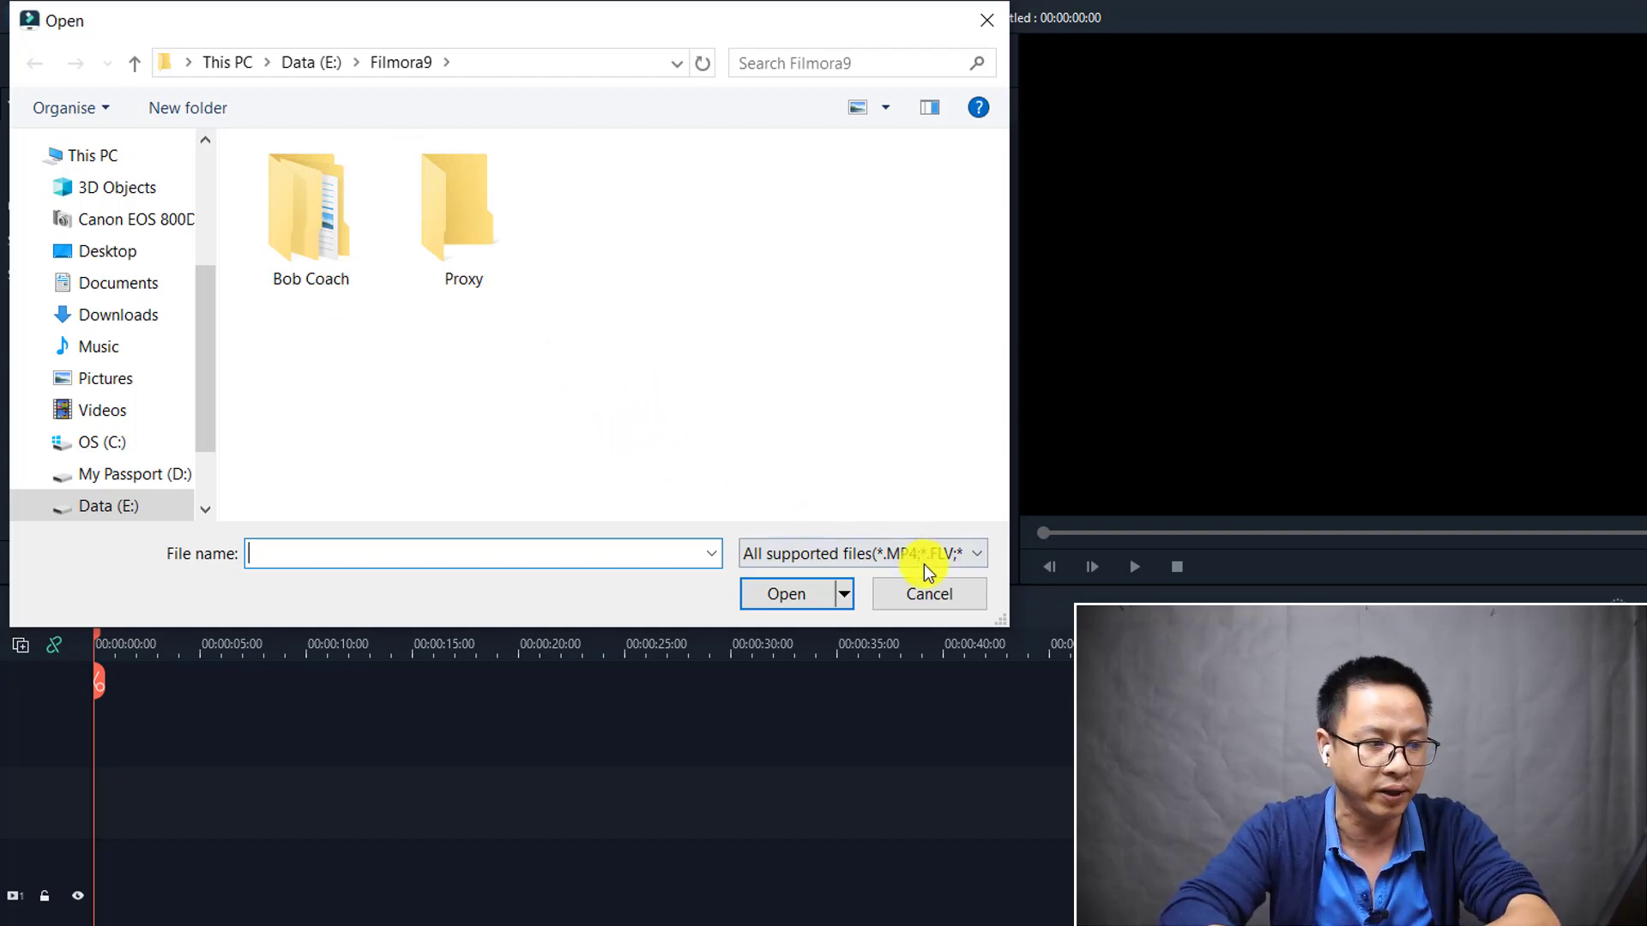
{"action": "left_click", "coordinate": [934, 600]}
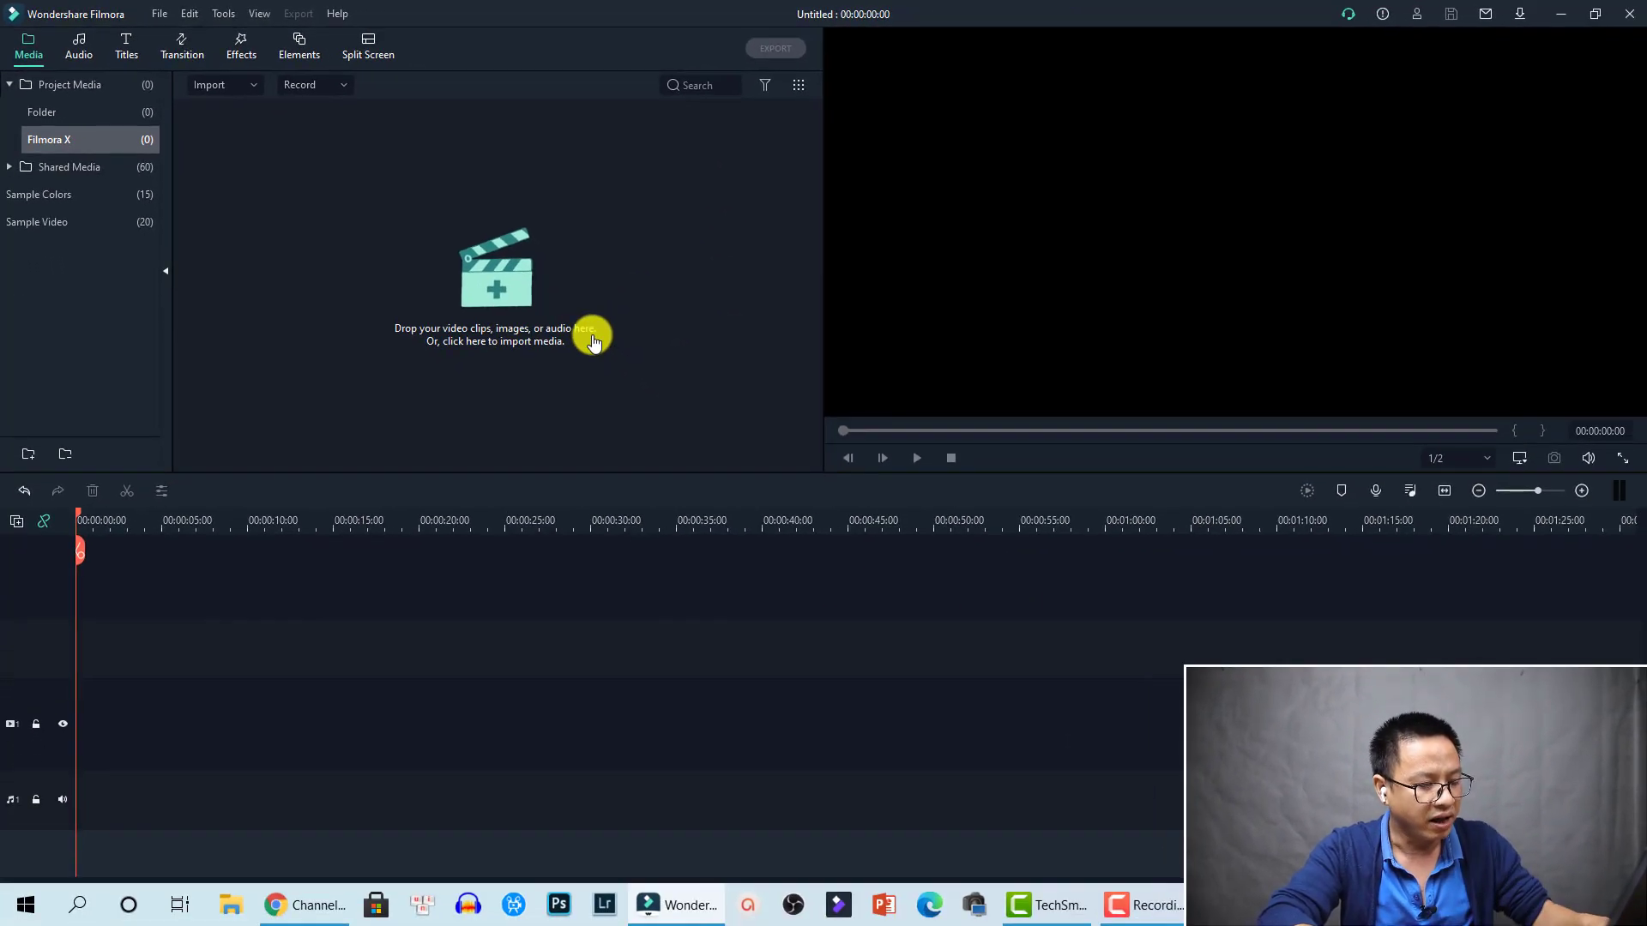
- Import all files from the desktop's Filmora X folder into the project's Filmora X media folder
{"action": "key", "text": "super+d"}
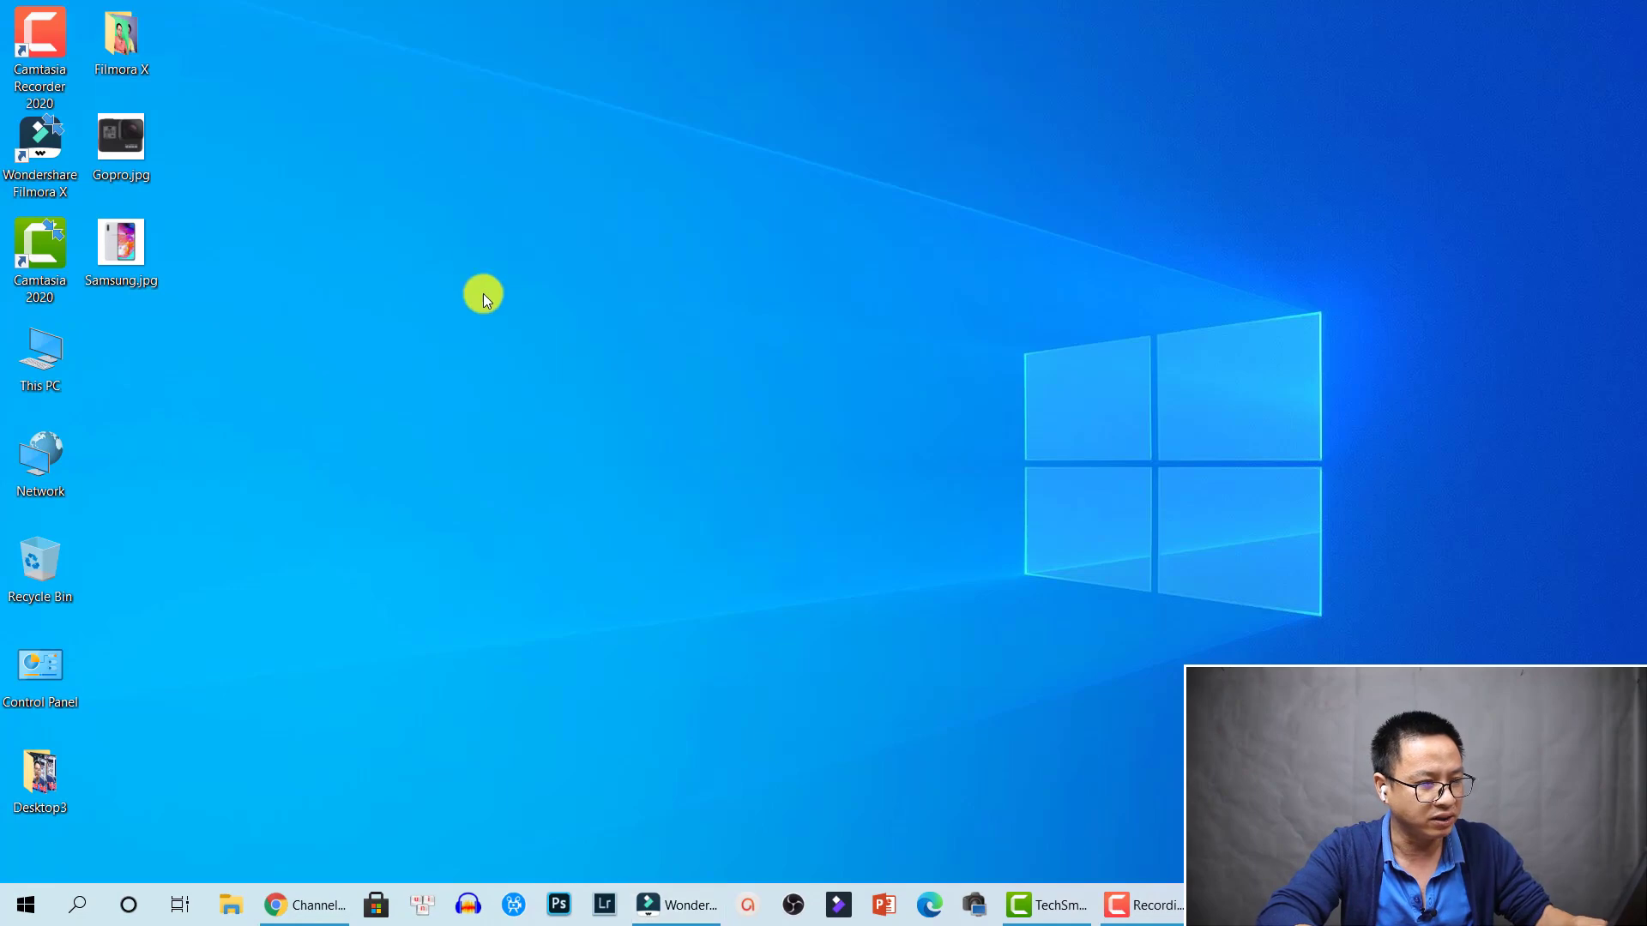
{"action": "double_click", "coordinate": [125, 45]}
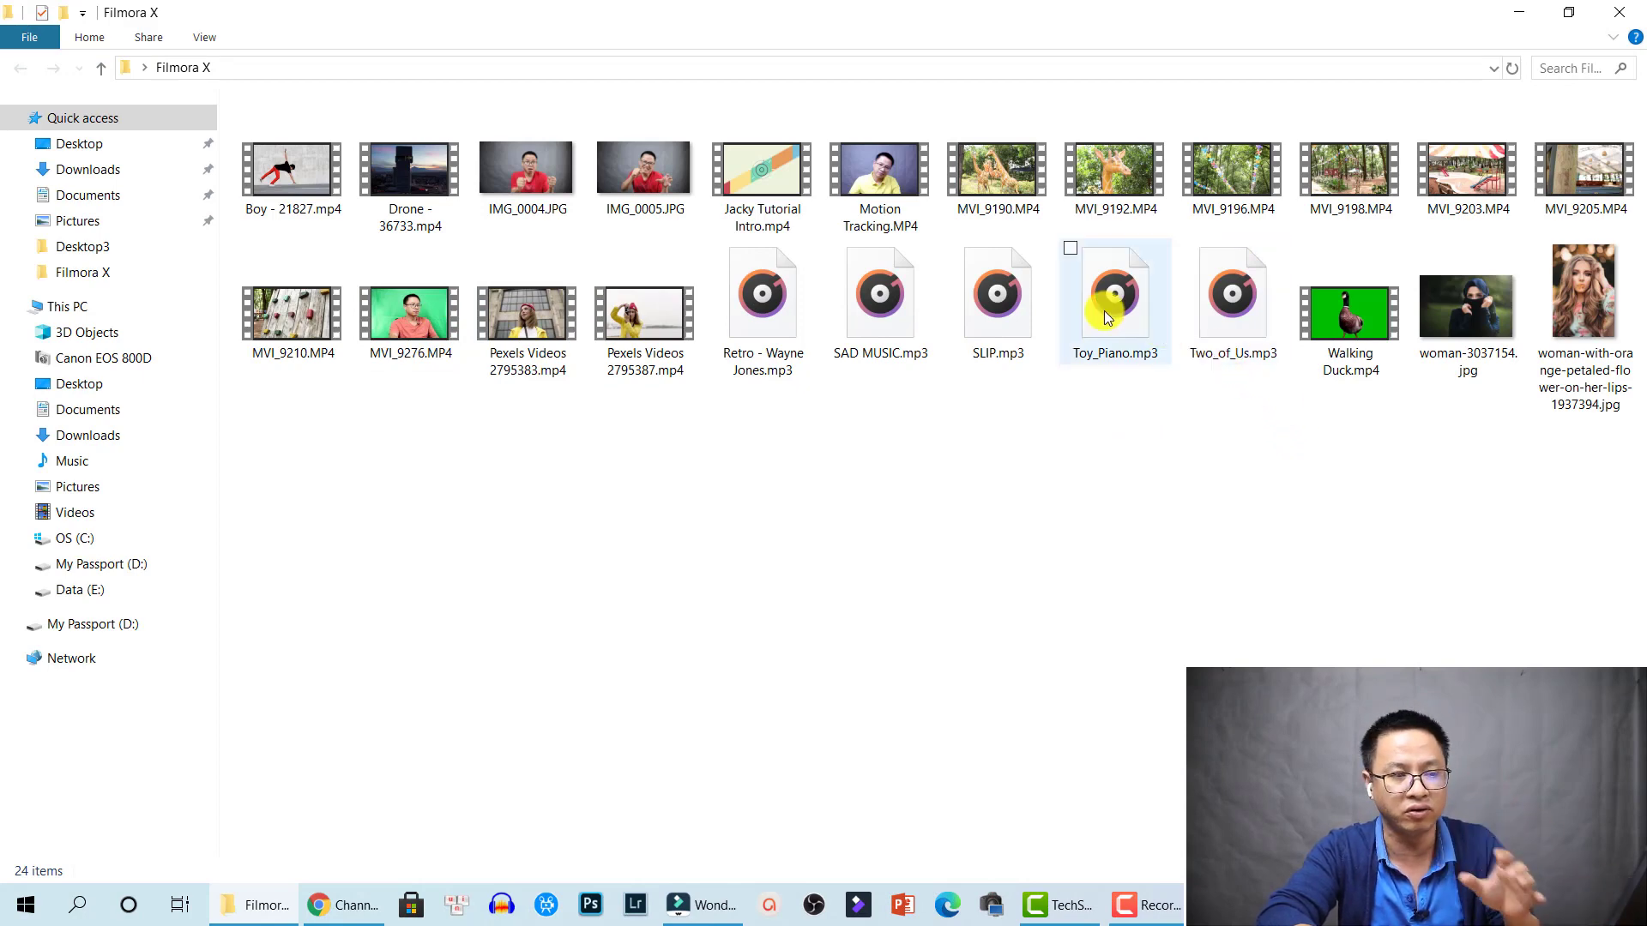
{"action": "left_click", "coordinate": [987, 302]}
{"action": "key", "text": "ctrl+a"}
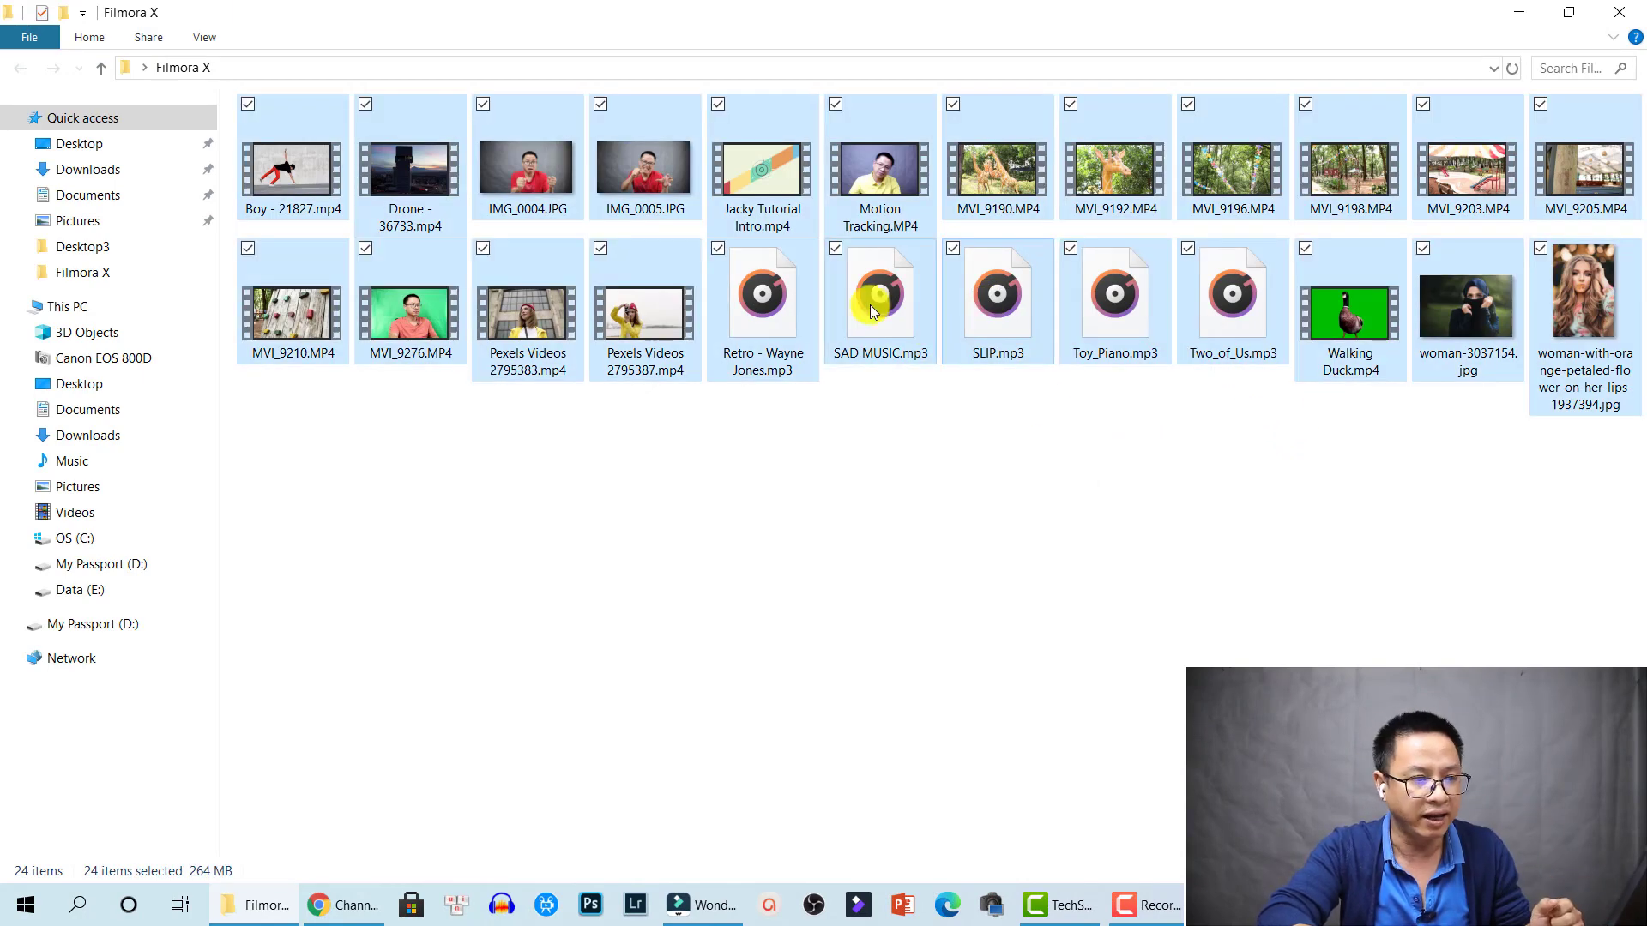
{"action": "left_click_drag", "start_coordinate": [880, 300], "coordinate": [496, 378]}
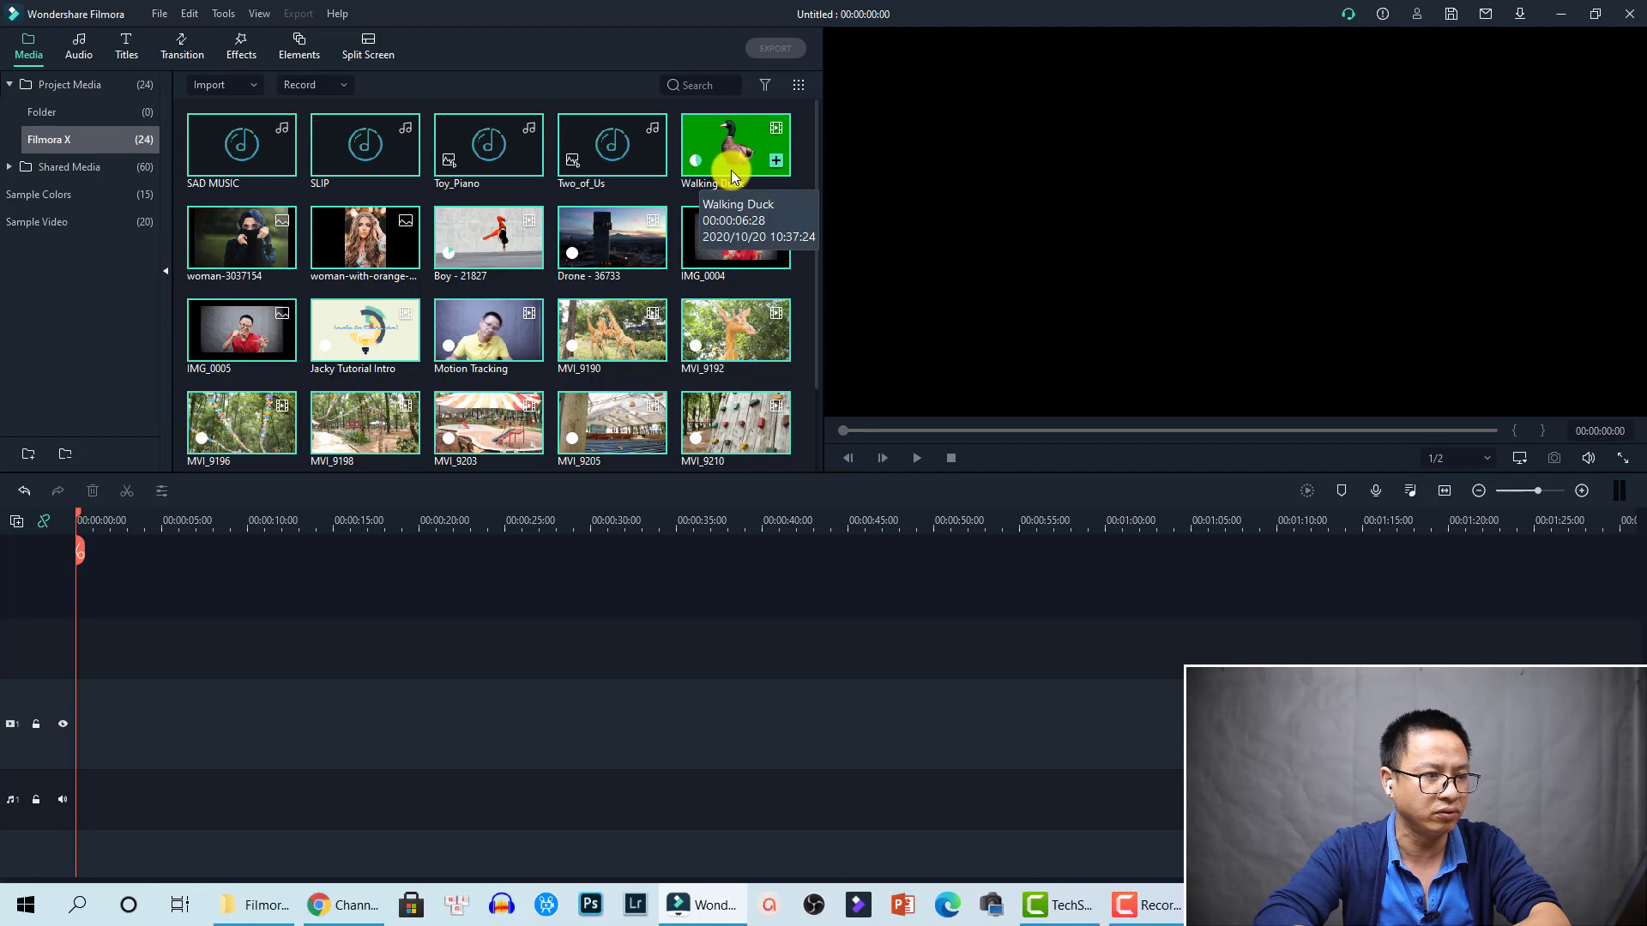
- Show the imported media in List View and return it to Middle Thumbnail View
{"action": "scroll", "coordinate": [581, 360], "scroll_direction": "down", "scroll_amount": 2}
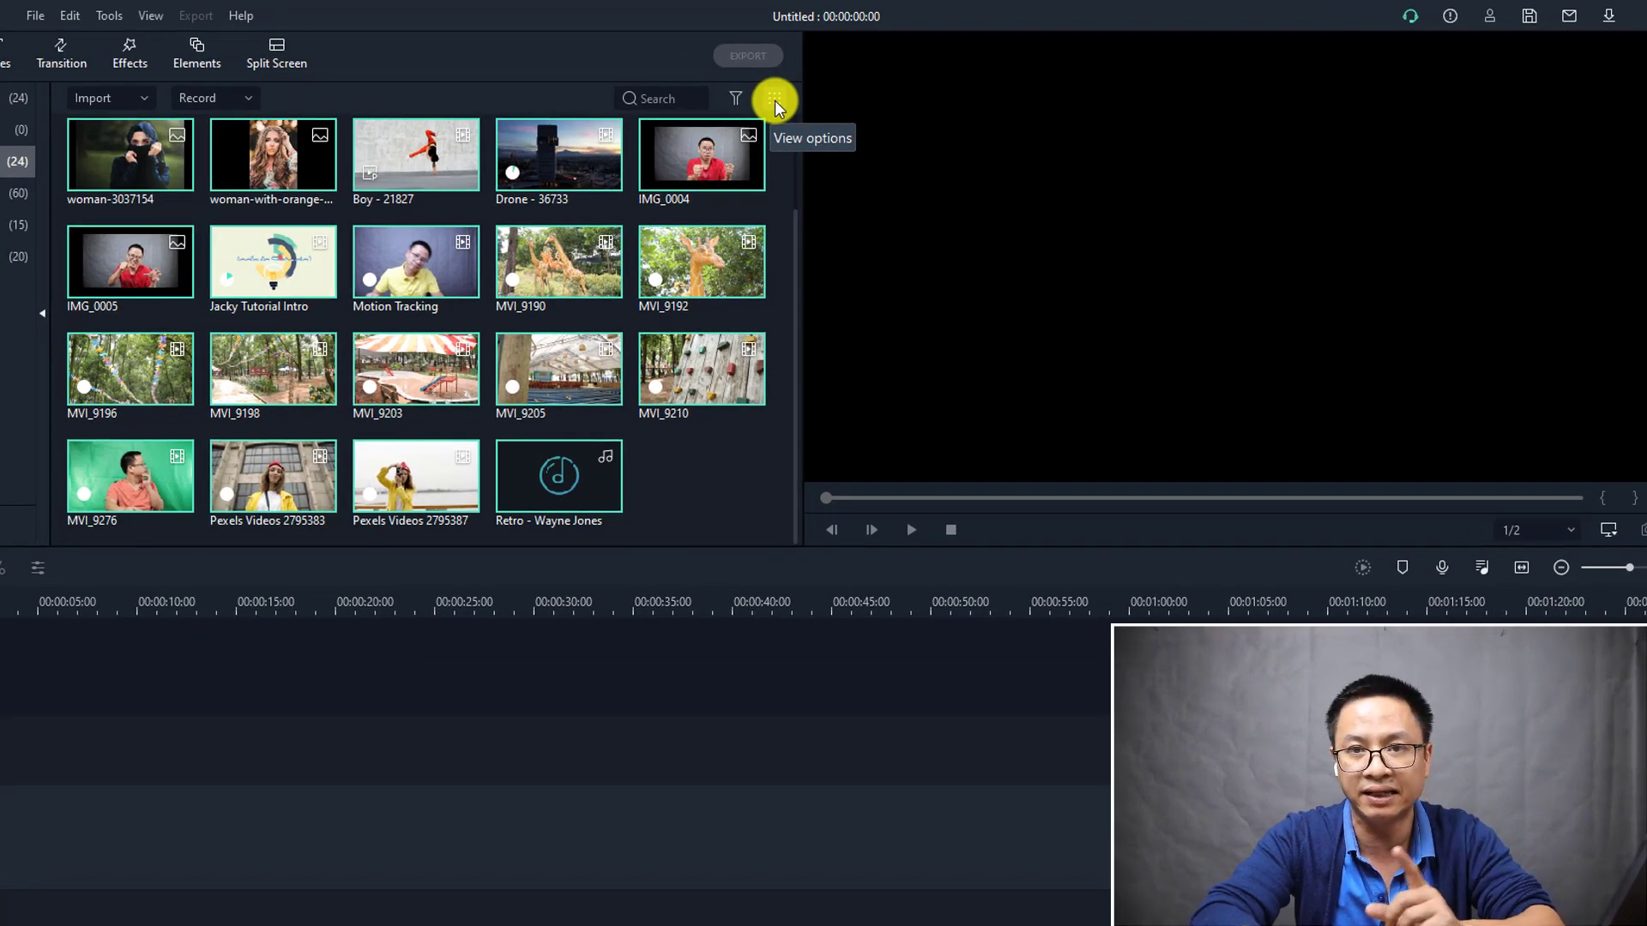
{"action": "left_click", "coordinate": [774, 96]}
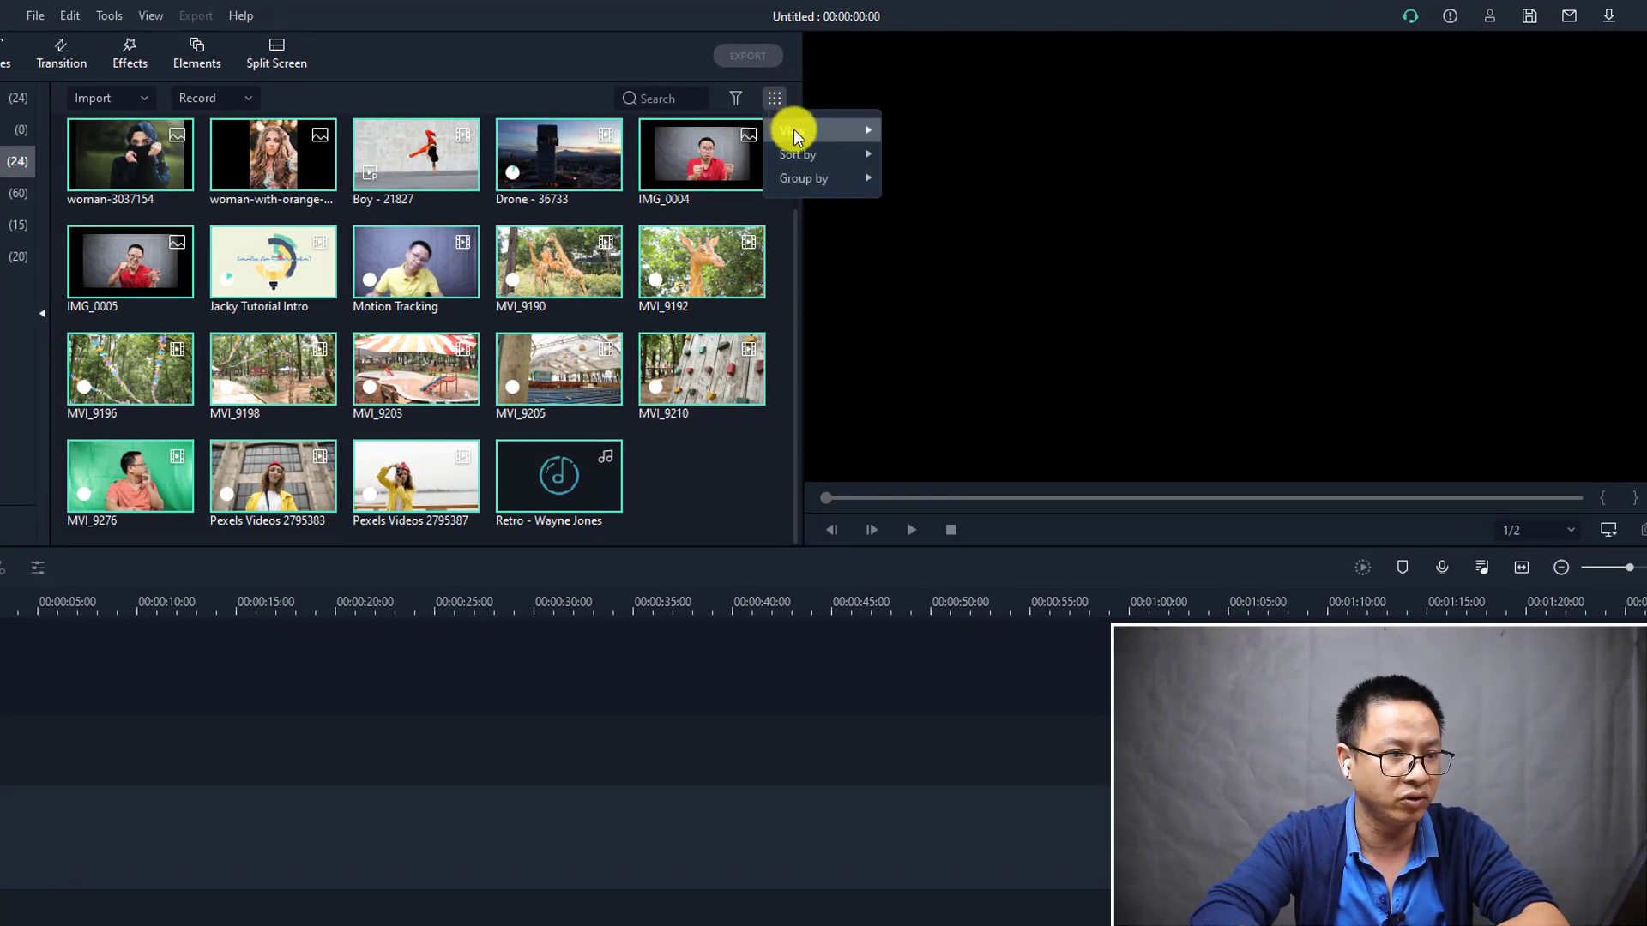
{"action": "mouse_move", "coordinate": [795, 129]}
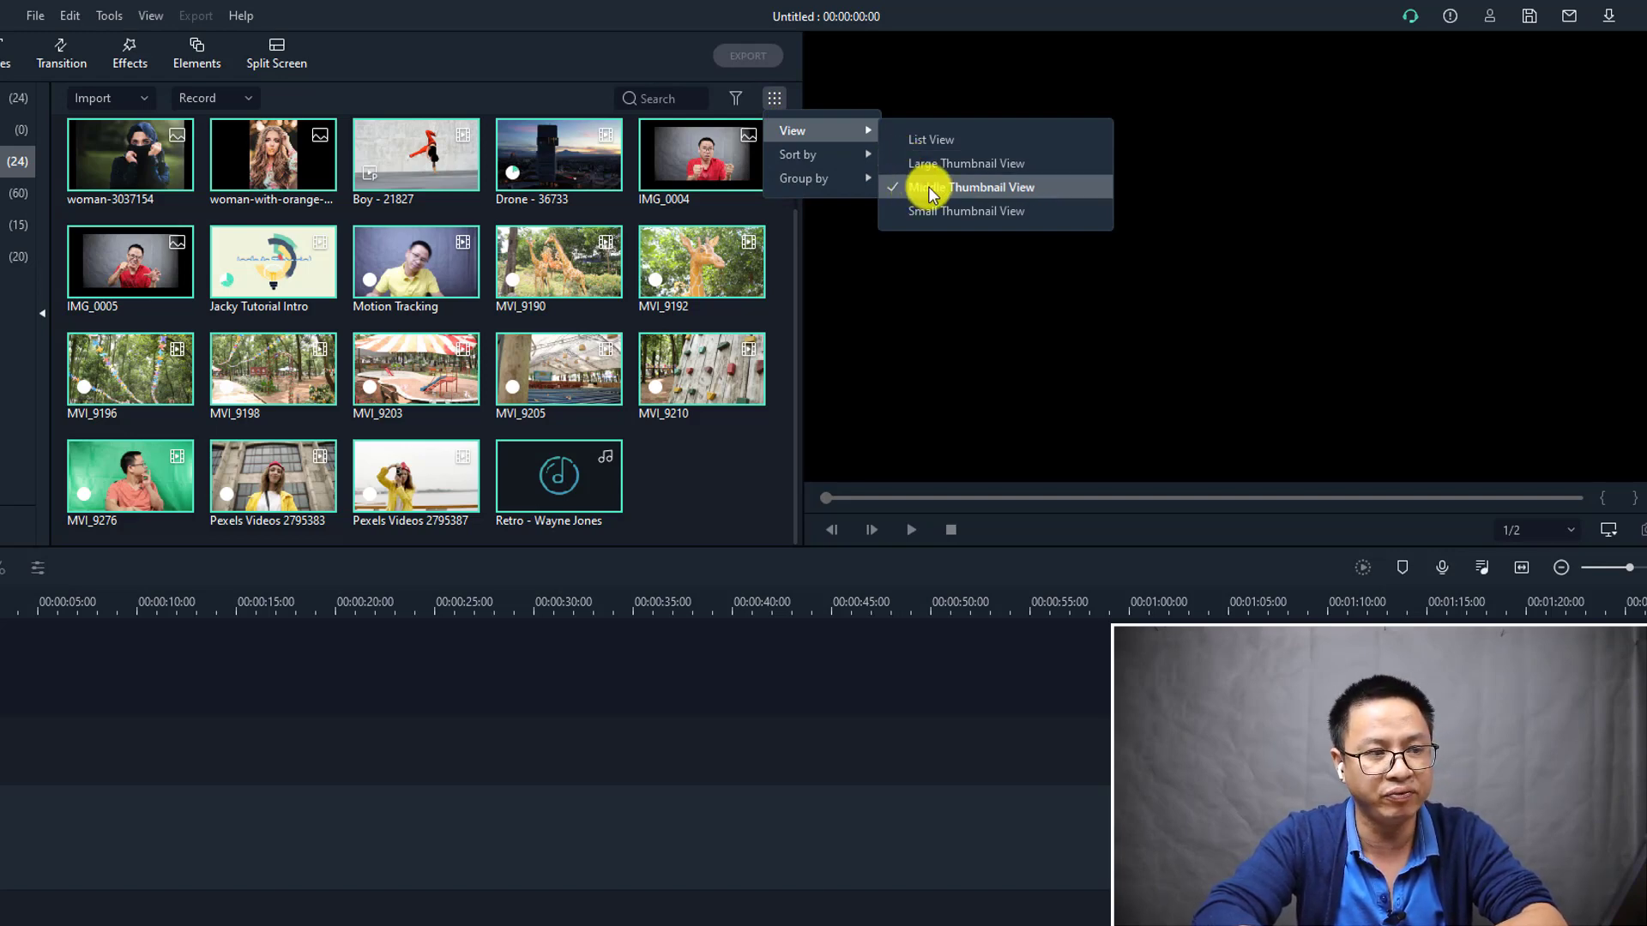
{"action": "left_click", "coordinate": [918, 141]}
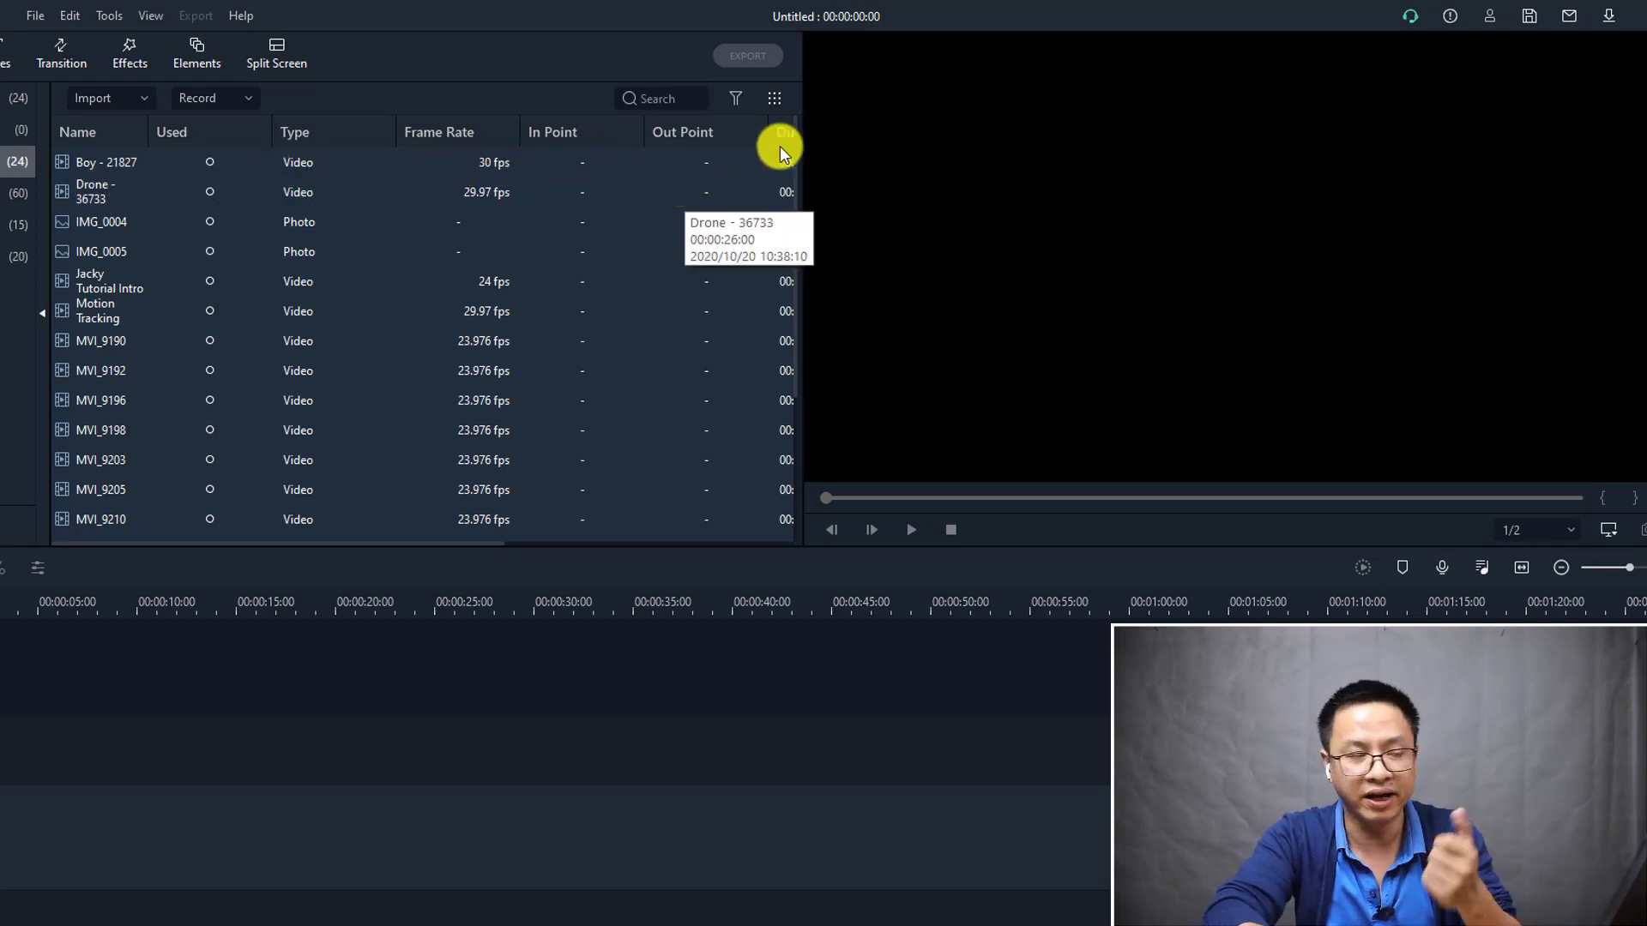
{"action": "left_click", "coordinate": [775, 100]}
{"action": "left_click", "coordinate": [928, 187]}
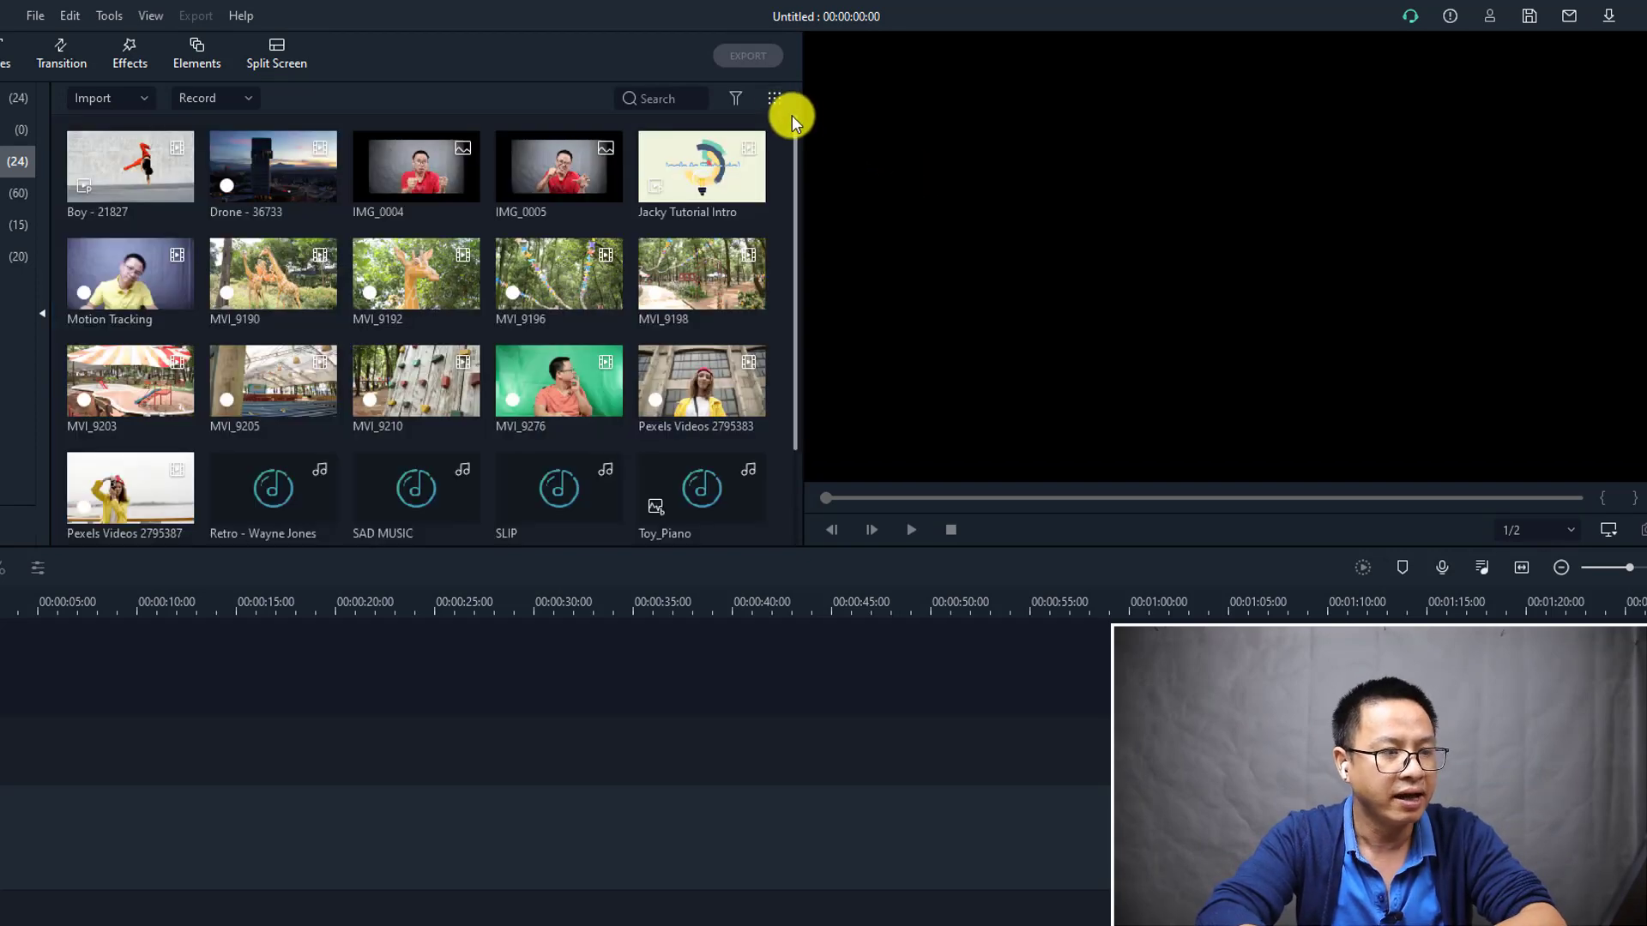
- Examine the sorting and grouping options for the media library
{"action": "left_click", "coordinate": [776, 99]}
{"action": "mouse_move", "coordinate": [821, 160]}
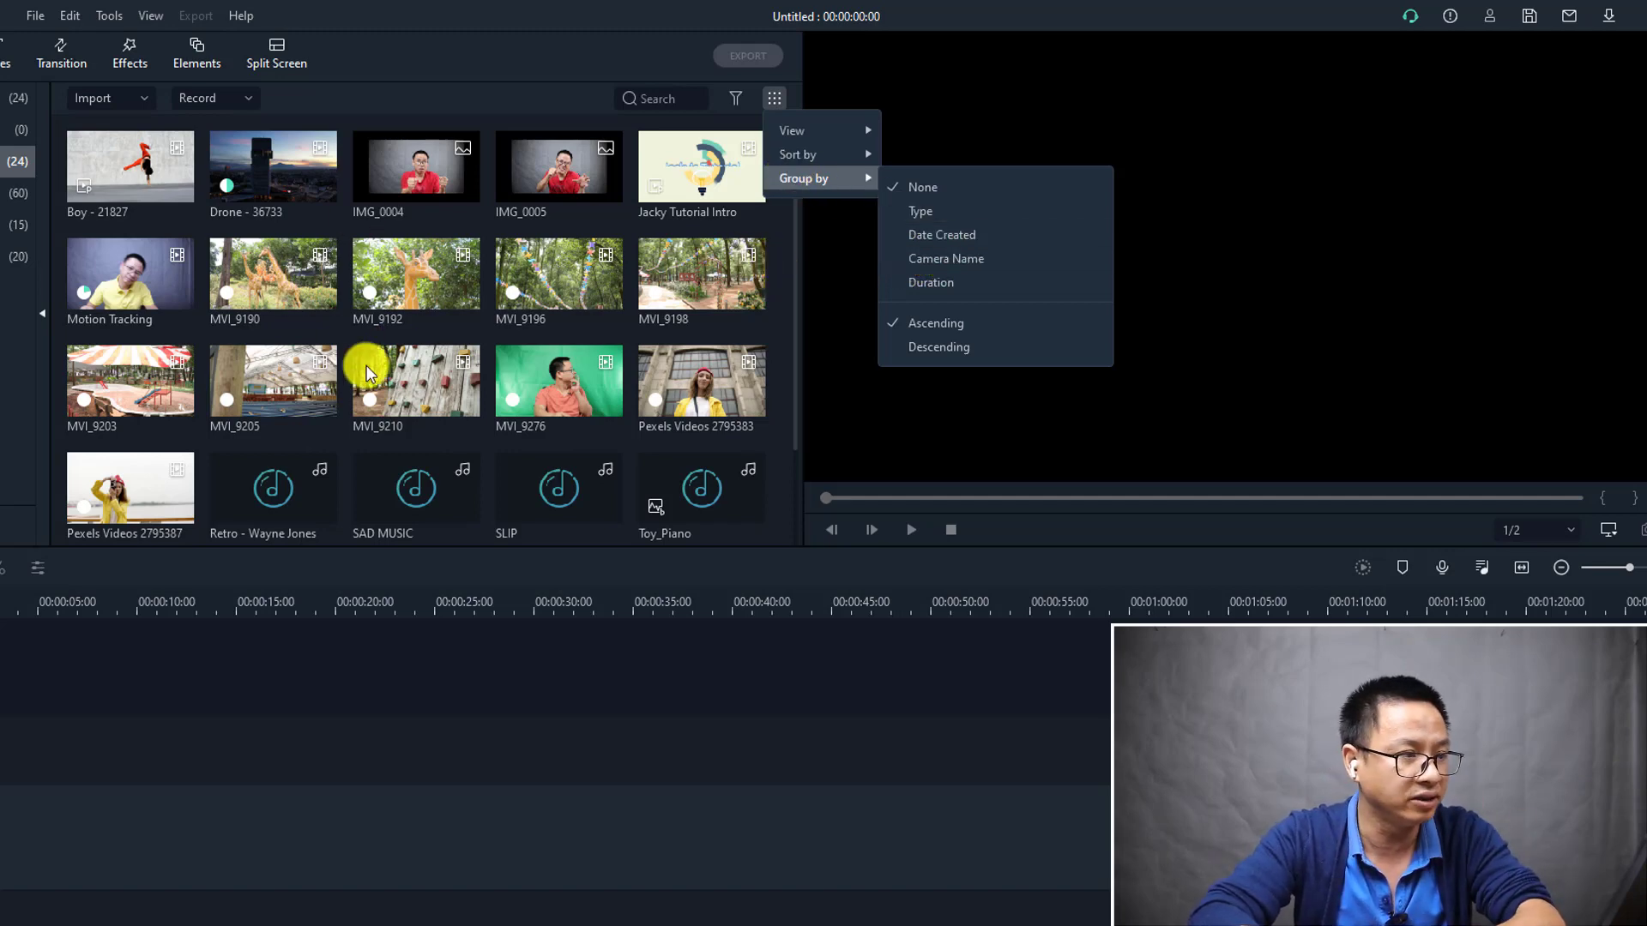
{"action": "left_click", "coordinate": [132, 174]}
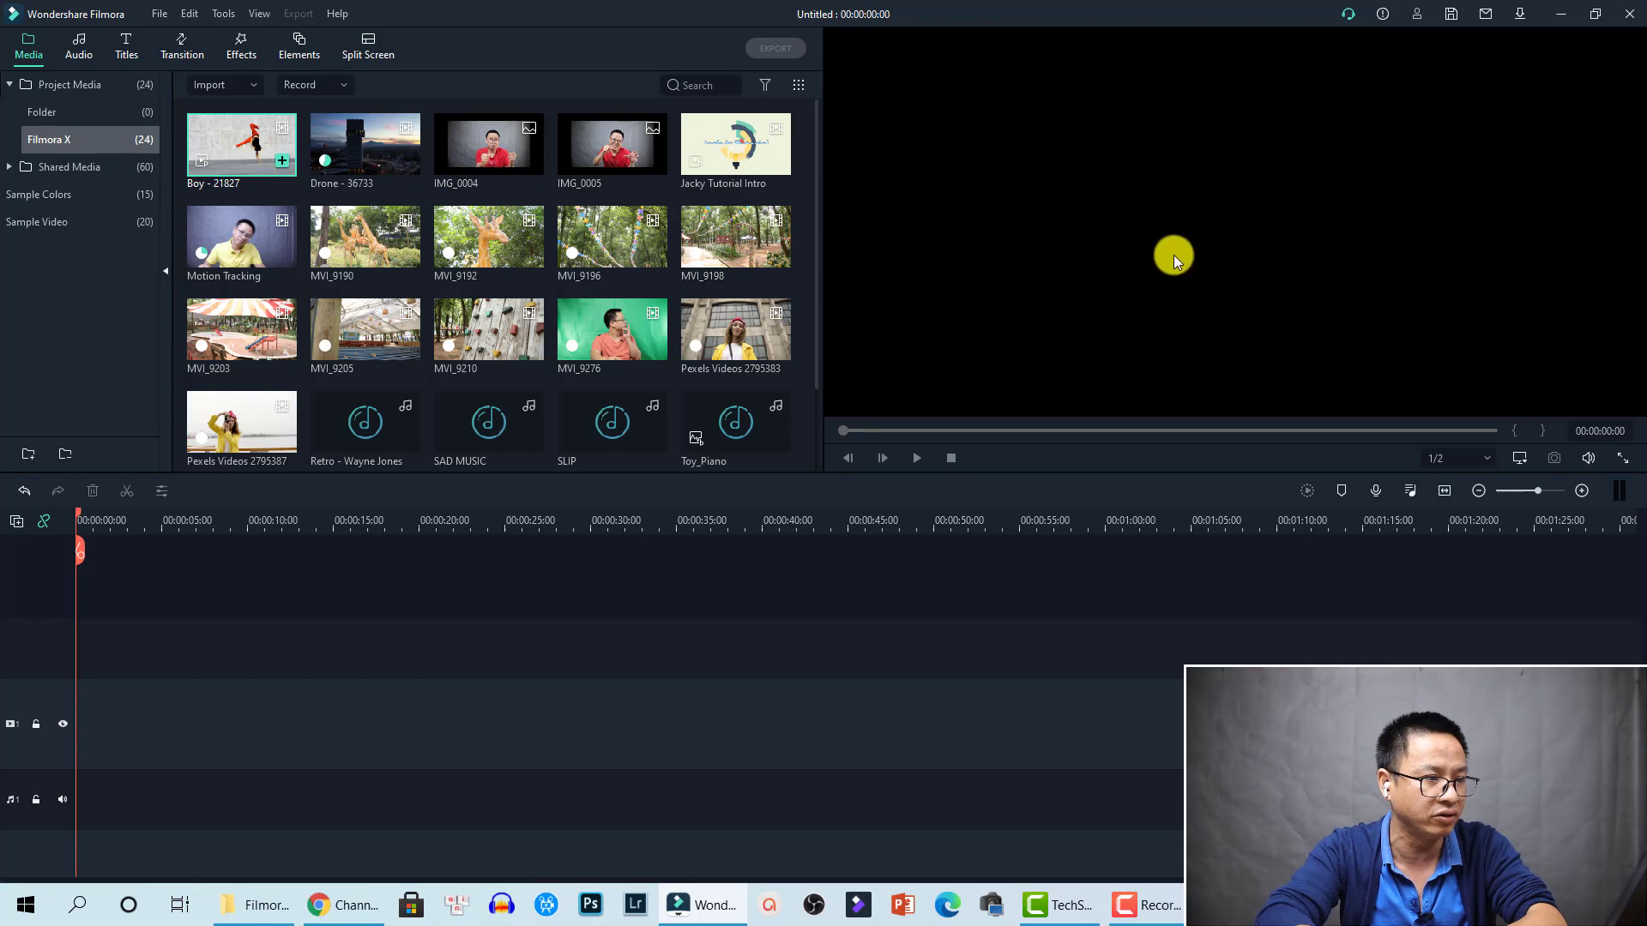
- Play the Boy - 21827 clip in the preview and pause it partway through
{"action": "double_click", "coordinate": [232, 151]}
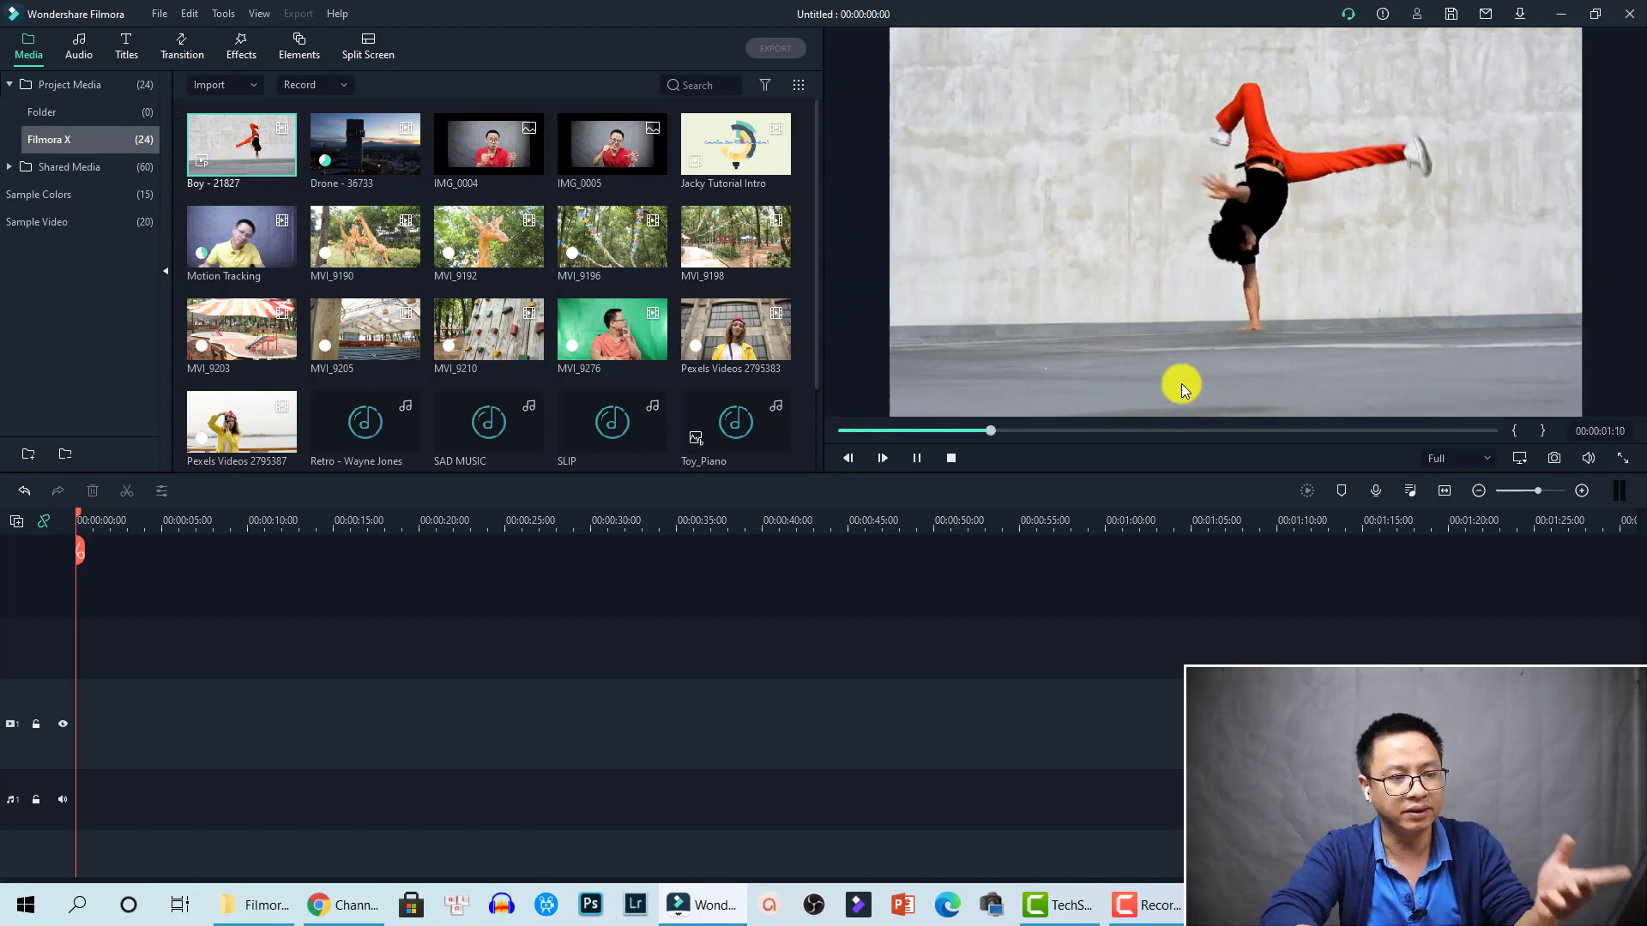
{"action": "key", "text": "space"}
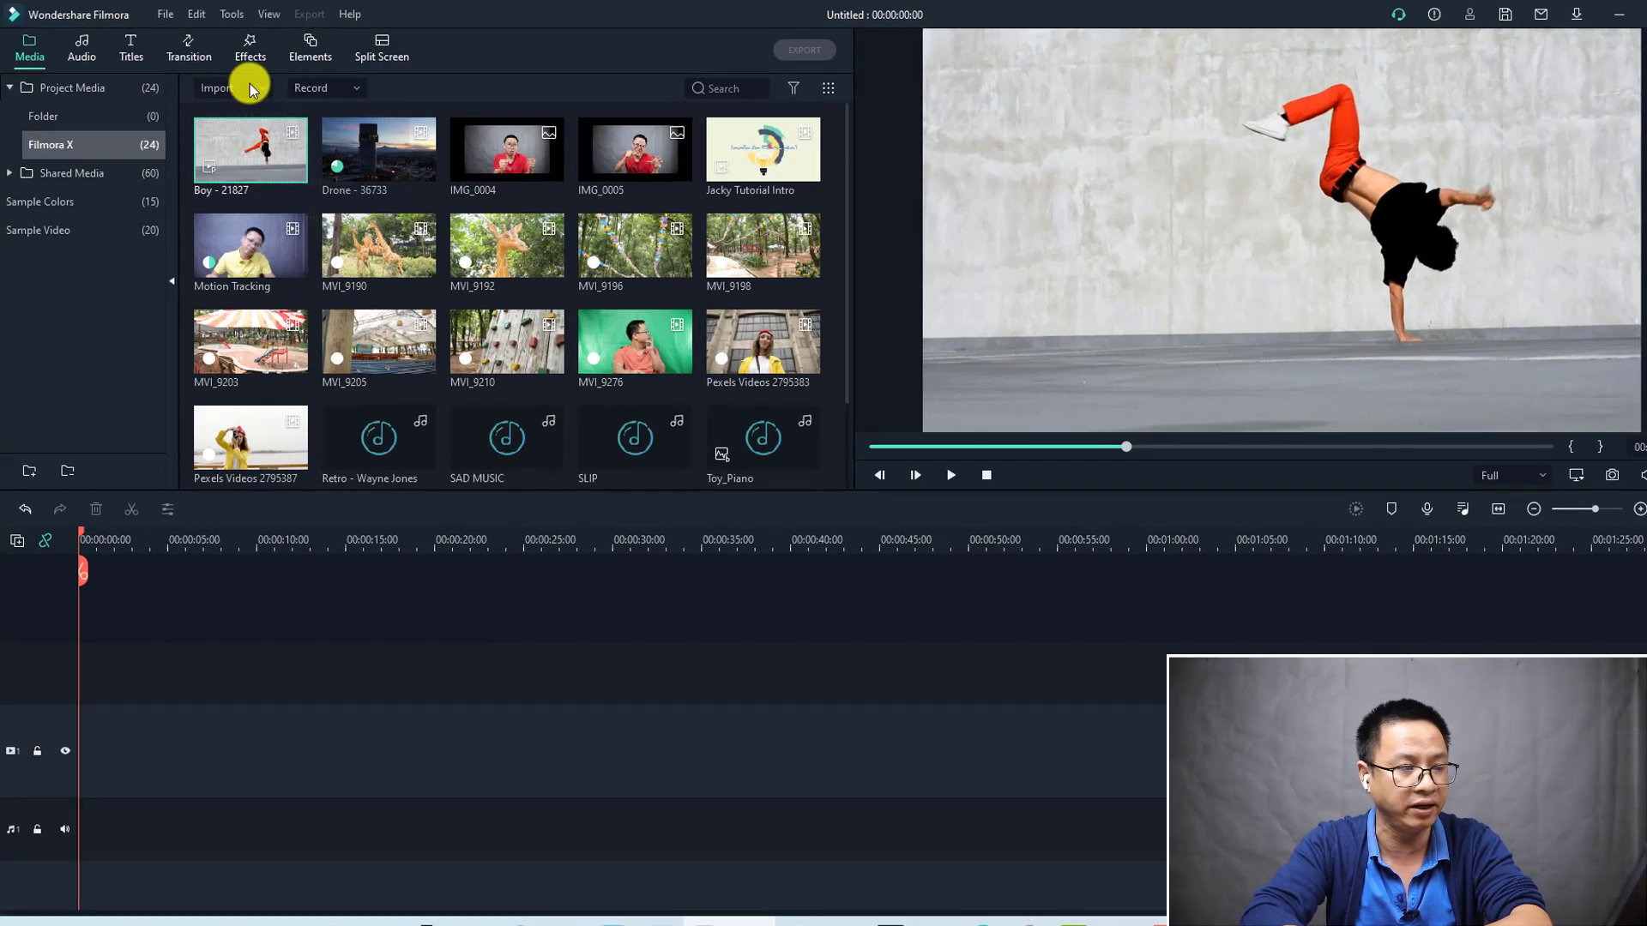
- Examine the available options for importing and recording media
{"action": "left_click", "coordinate": [246, 85]}
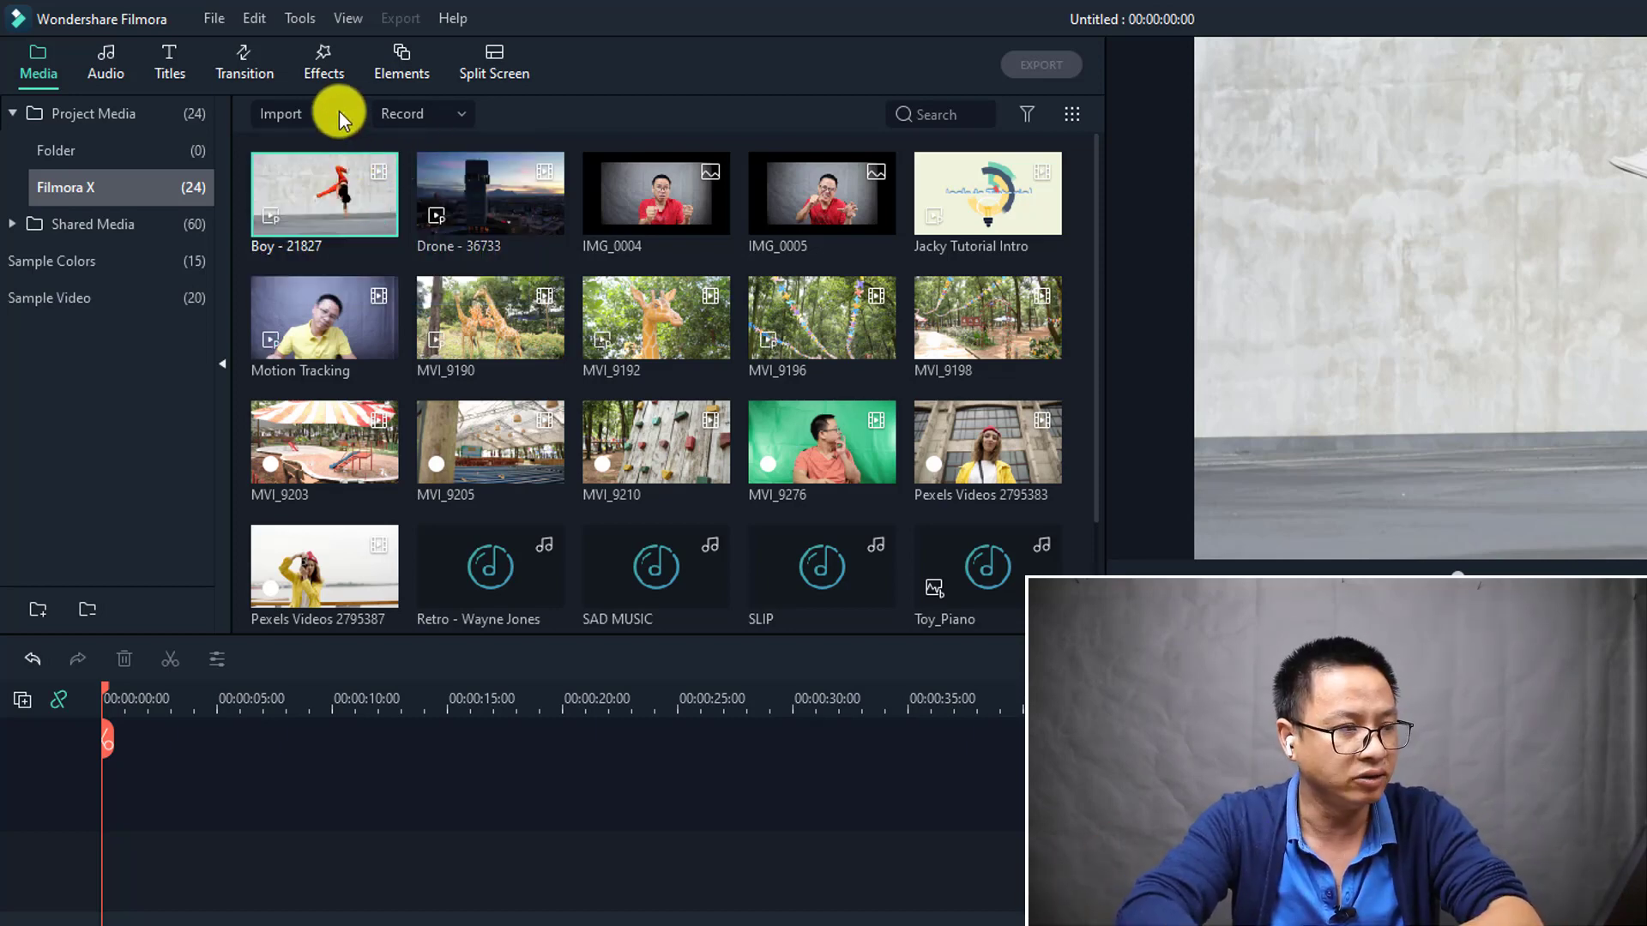
{"action": "left_click", "coordinate": [339, 112]}
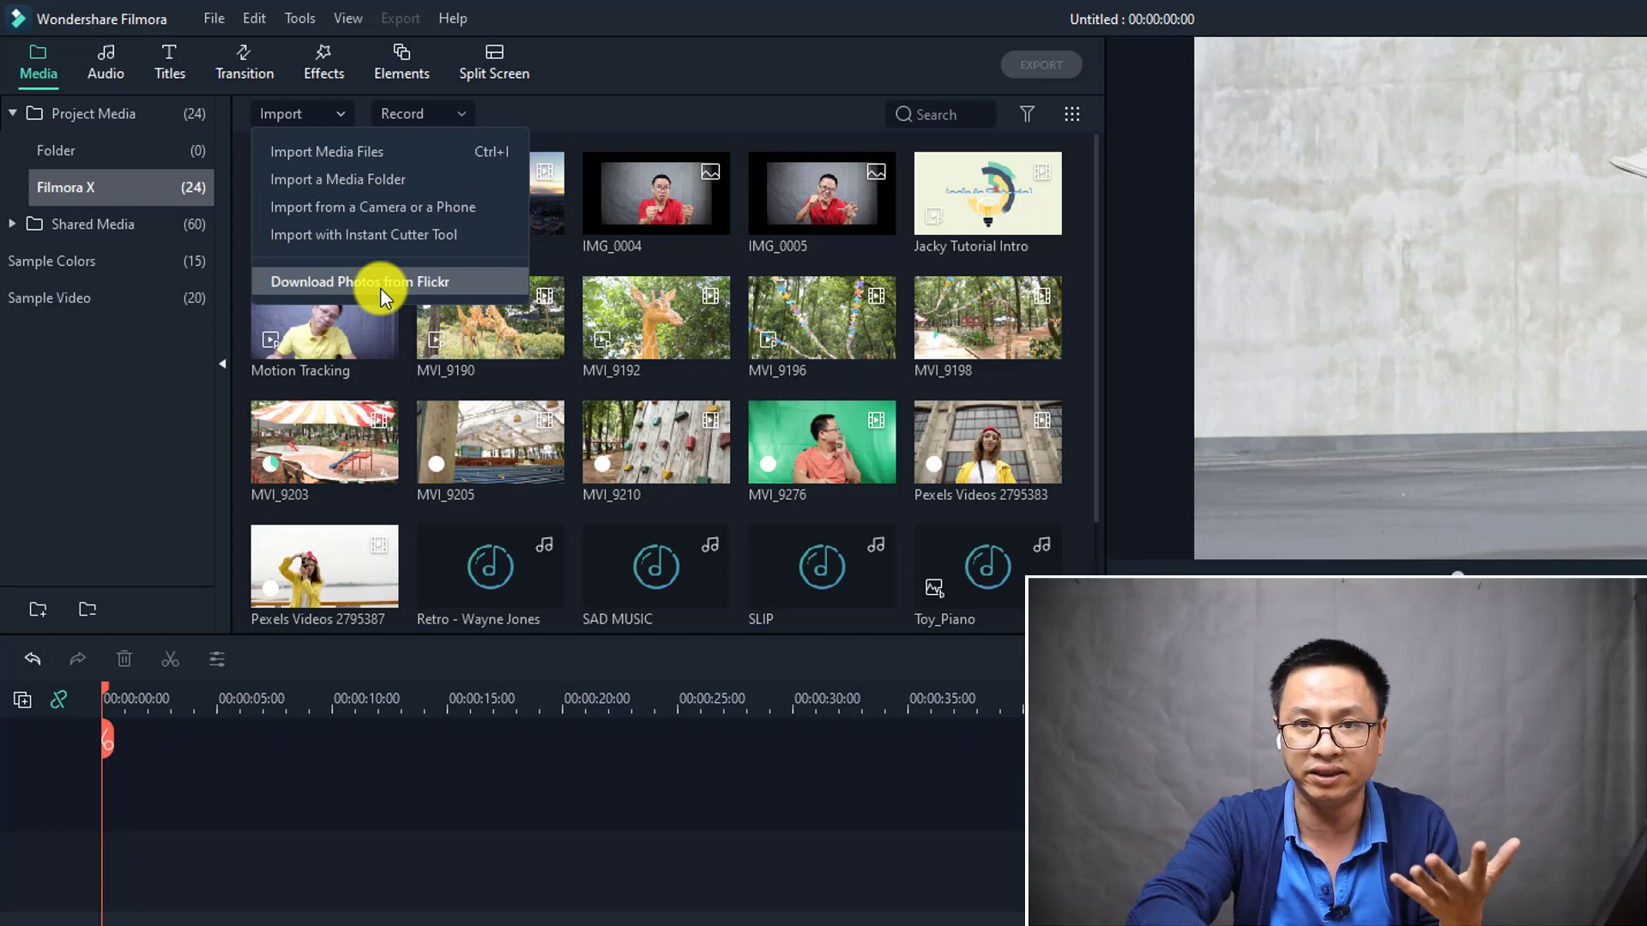
{"action": "left_click", "coordinate": [462, 110]}
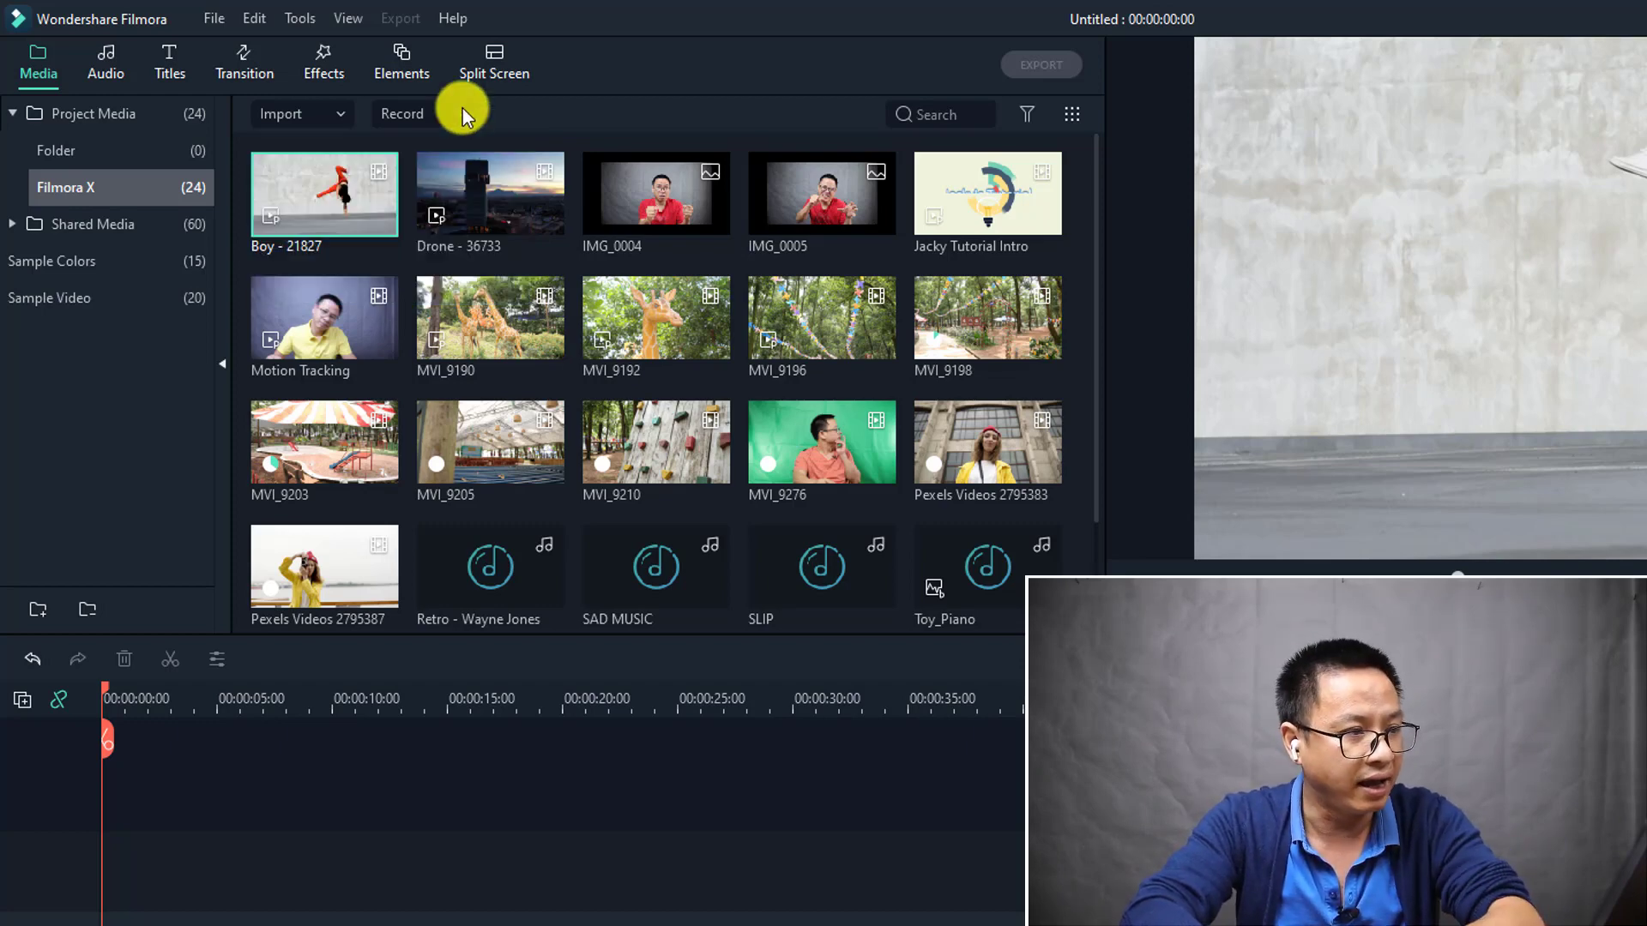
{"action": "left_click", "coordinate": [461, 109]}
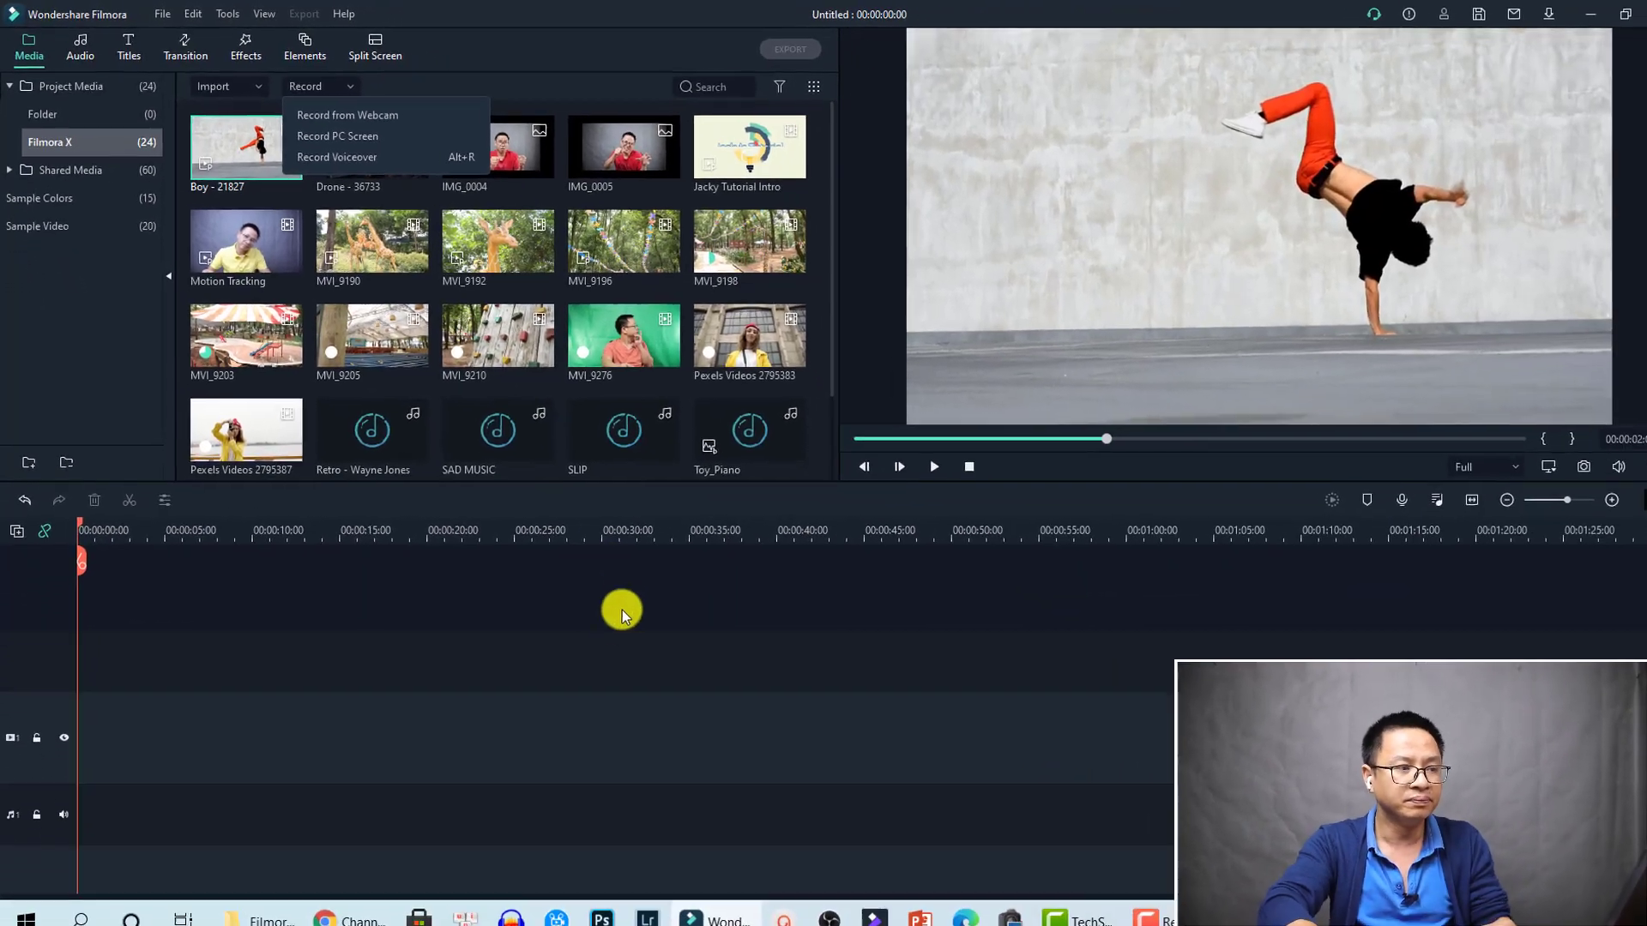
{"action": "left_click", "coordinate": [809, 794]}
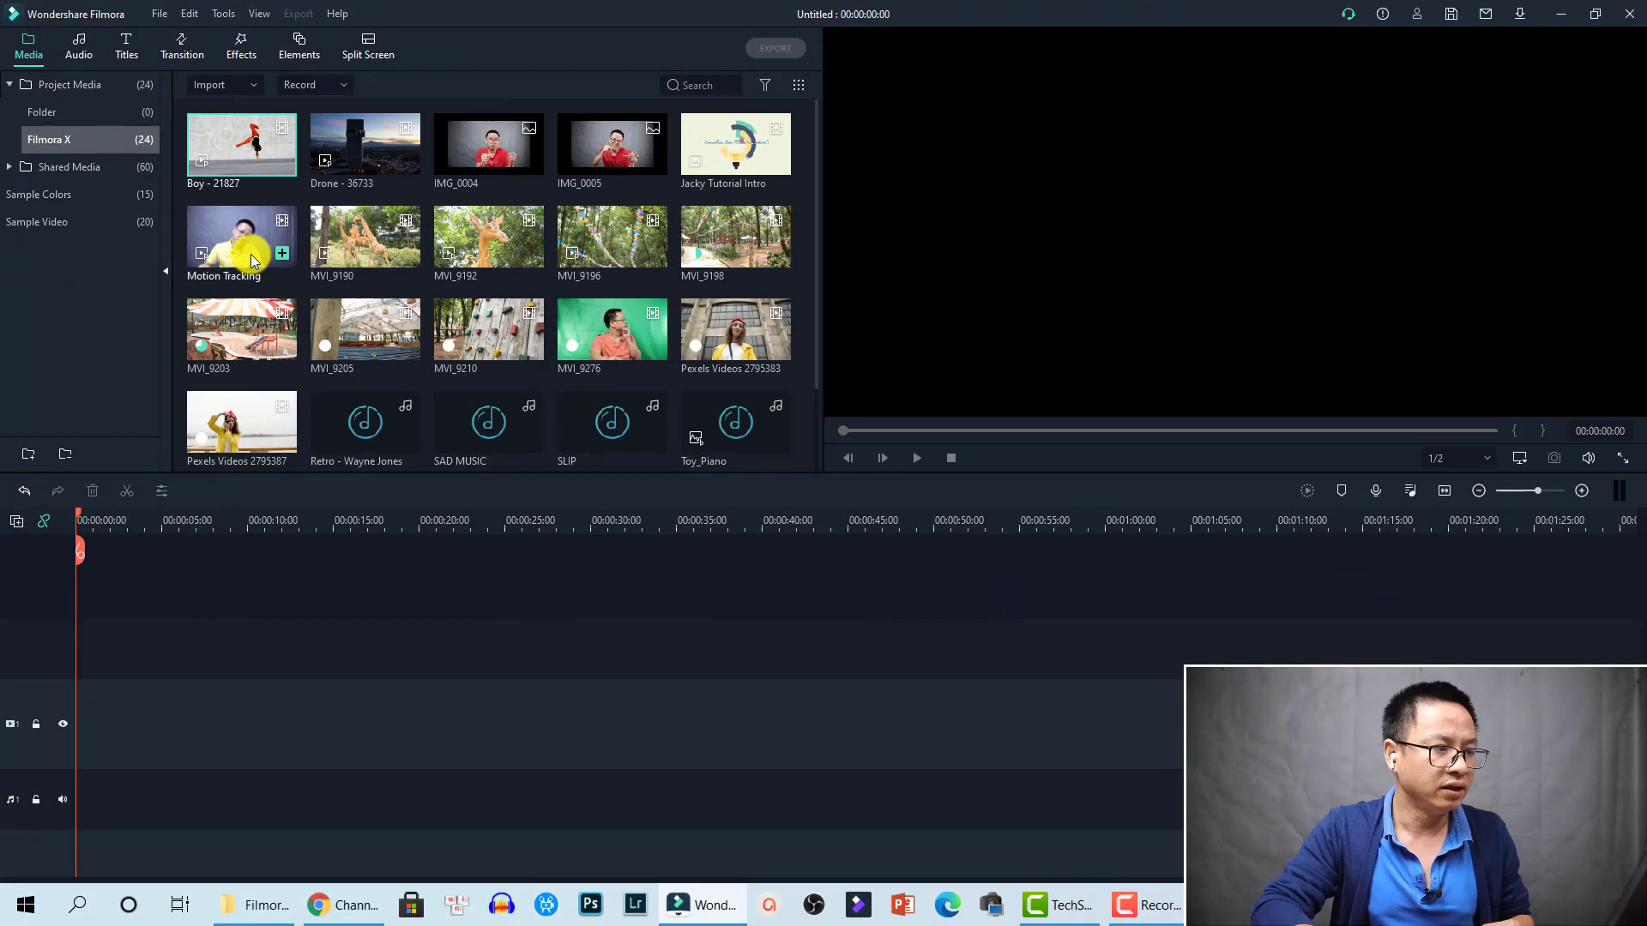
- Preview the Motion Tracking clip, pause it at 00:00:02:06 and mark the In point there
{"action": "left_click", "coordinate": [251, 254]}
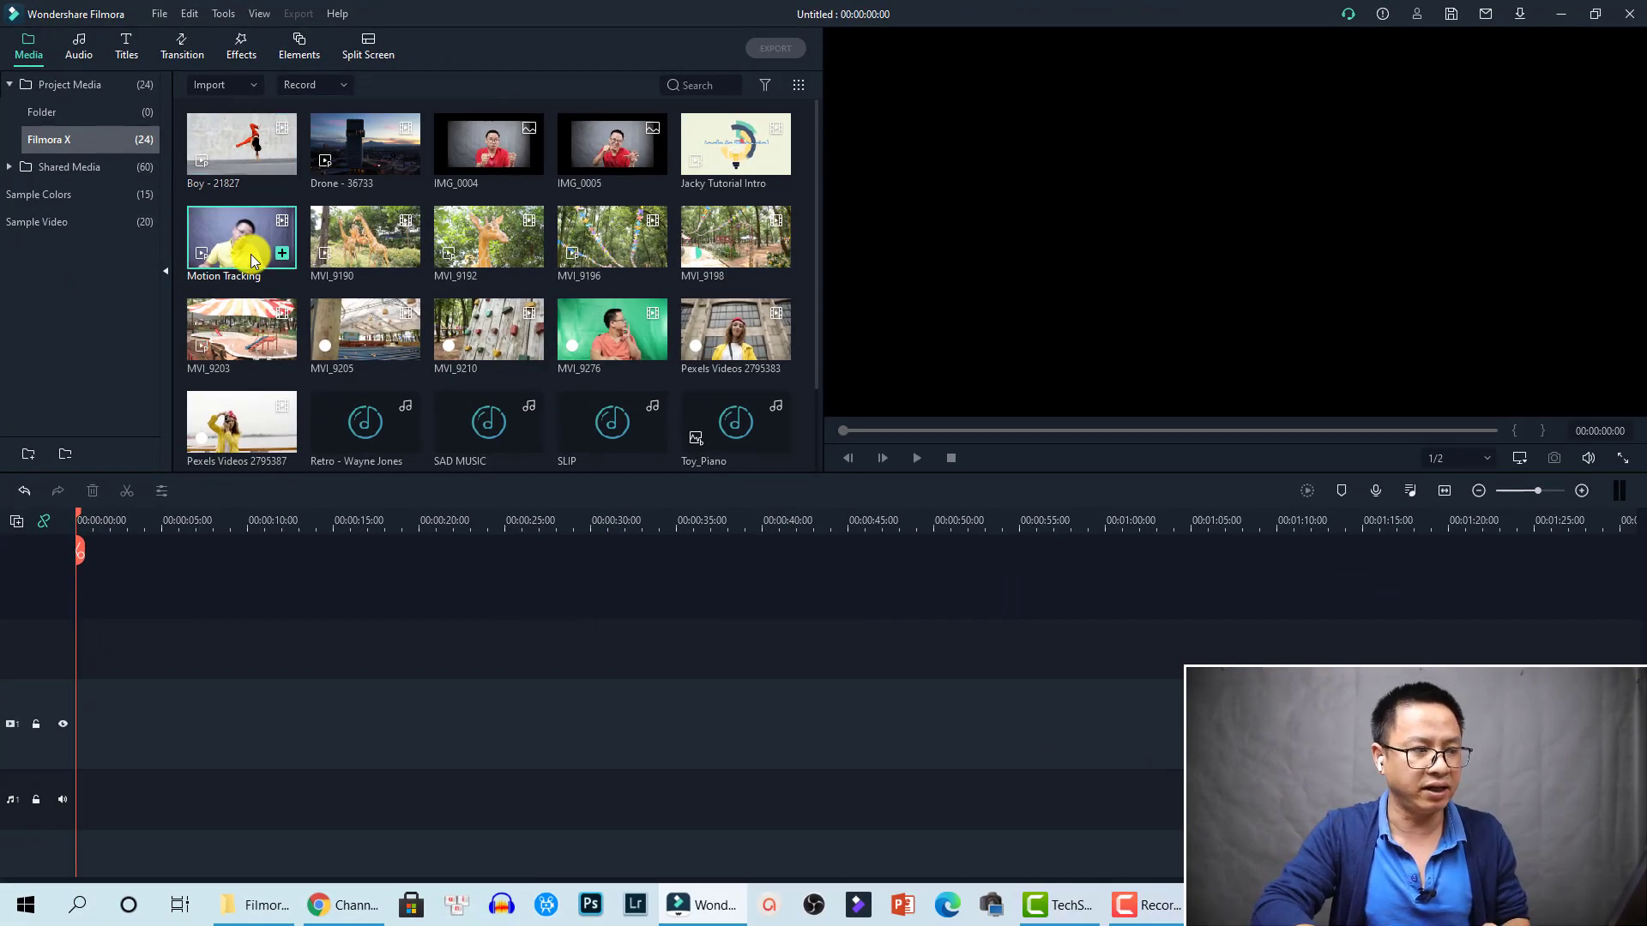
{"action": "double_click", "coordinate": [250, 254]}
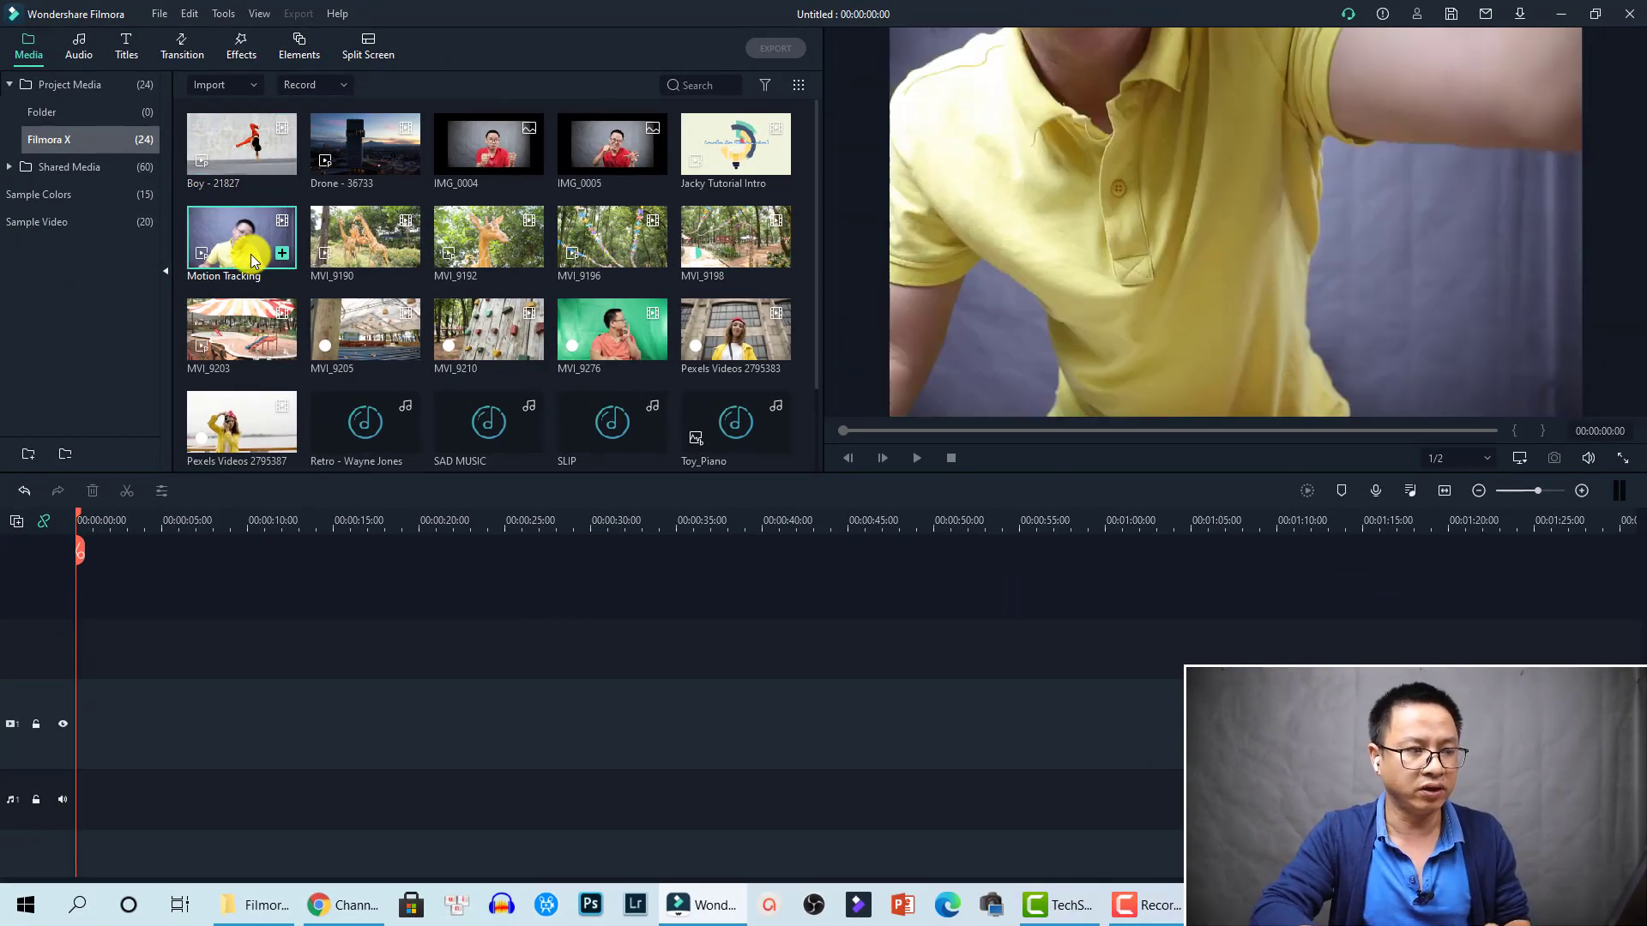
{"action": "key", "text": "space"}
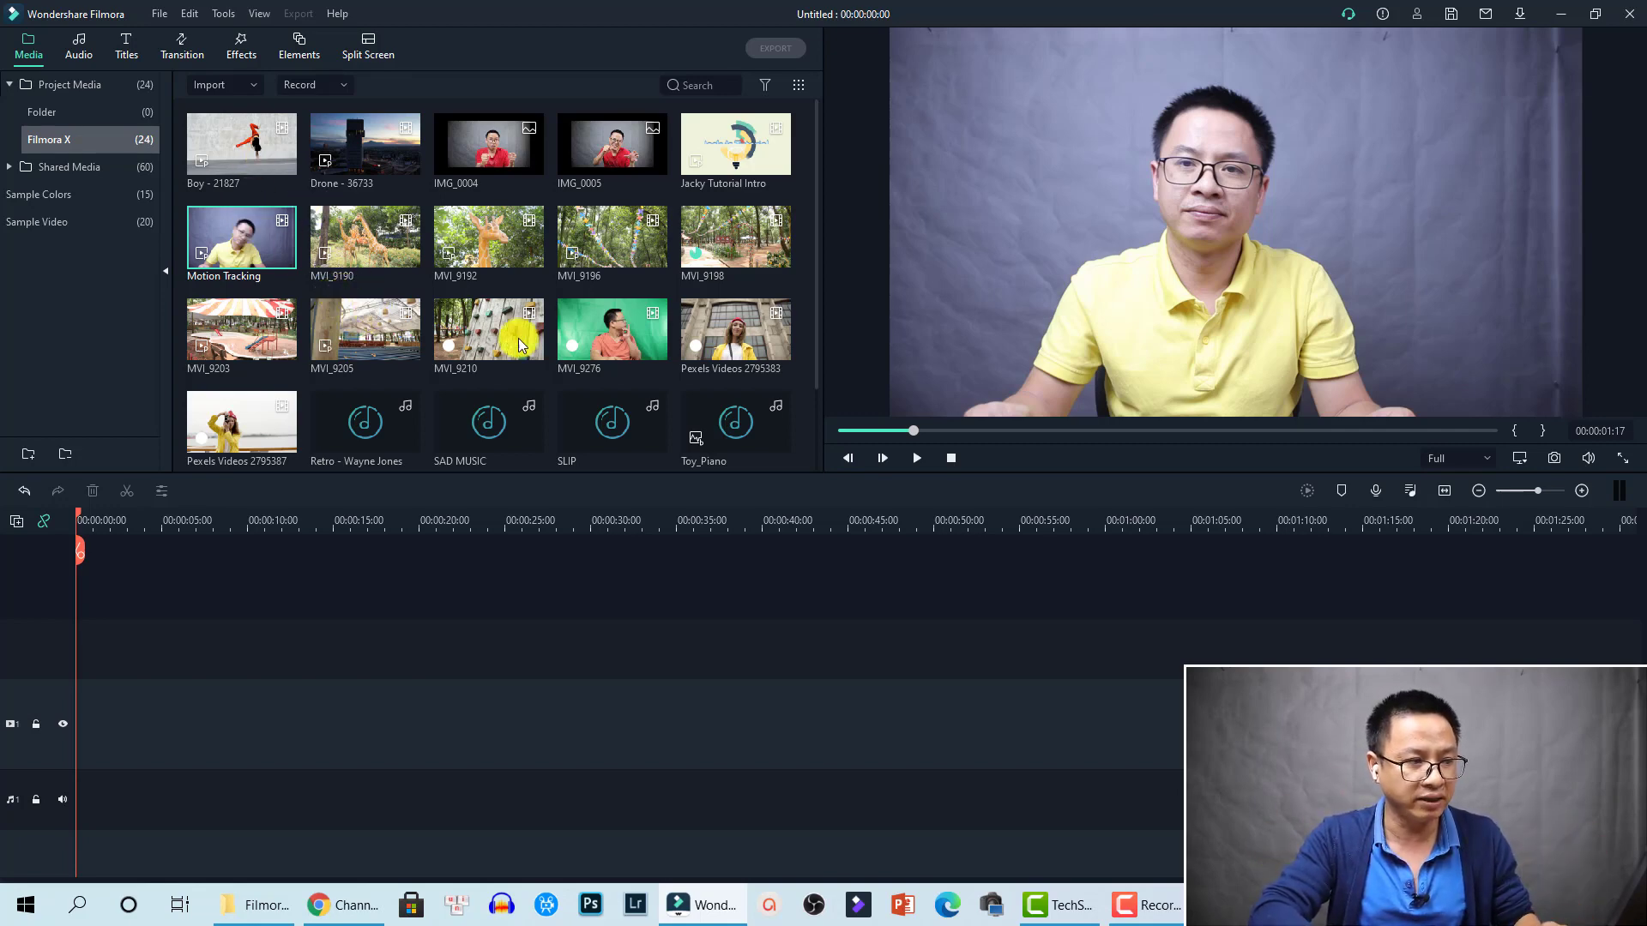
{"action": "key", "text": "space"}
{"action": "key", "text": "space"}
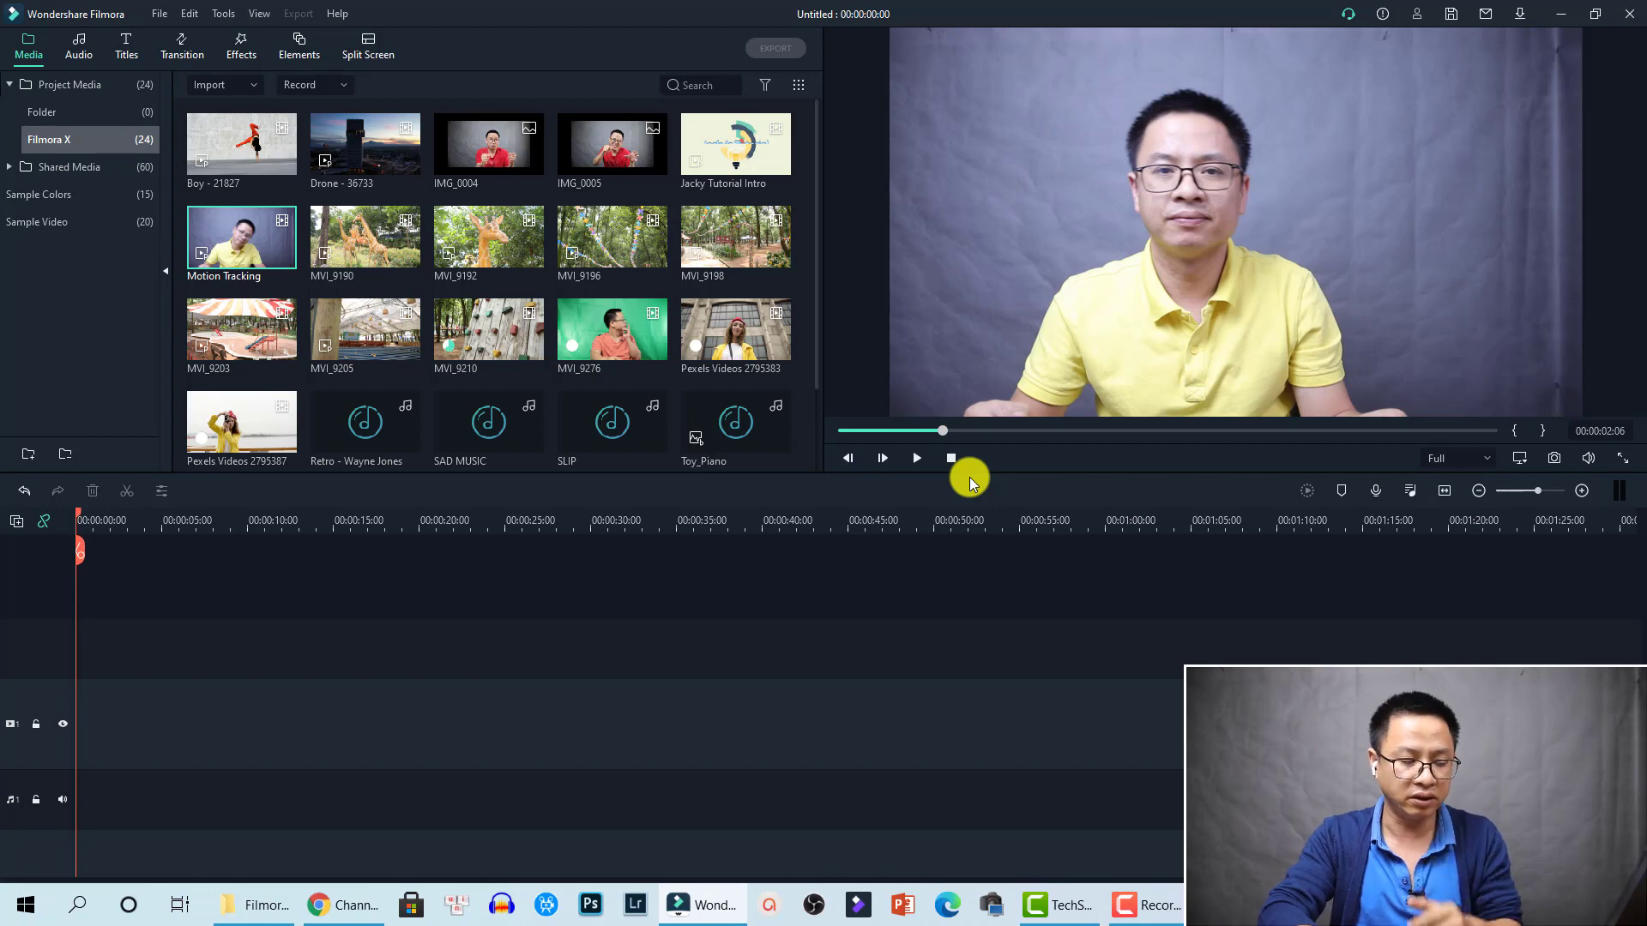
{"action": "key", "text": "i"}
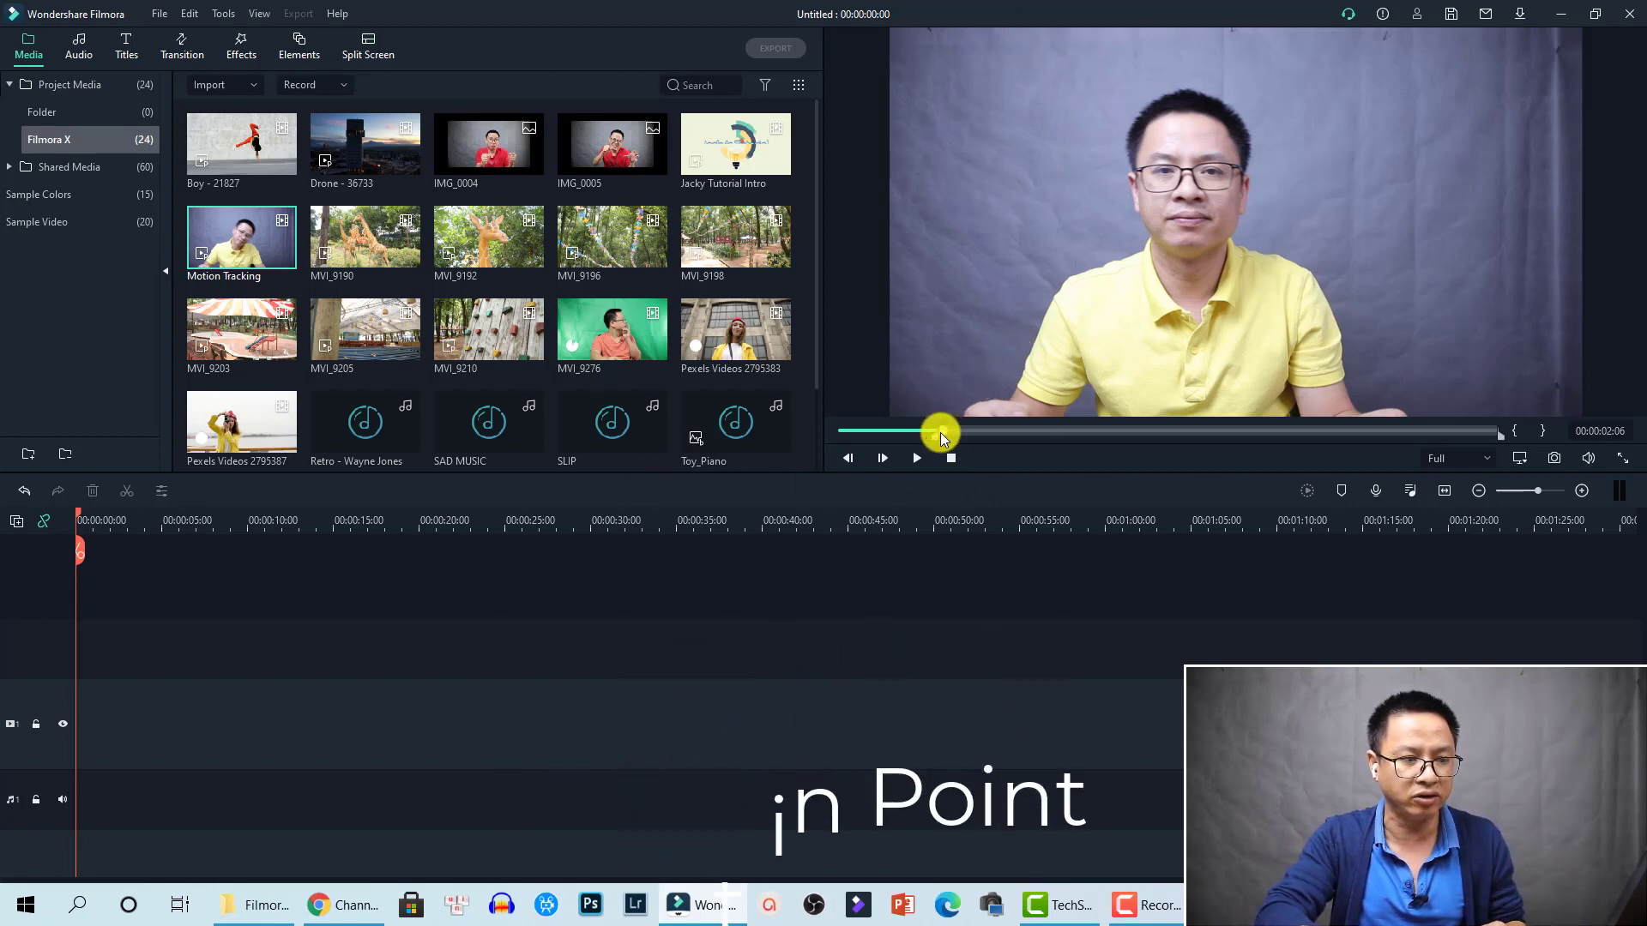
- Play the Motion Tracking clip onward from the In point, pause at 00:00:06:18 and mark the Out point there
{"action": "left_click_drag", "start_coordinate": [940, 432], "coordinate": [970, 450]}
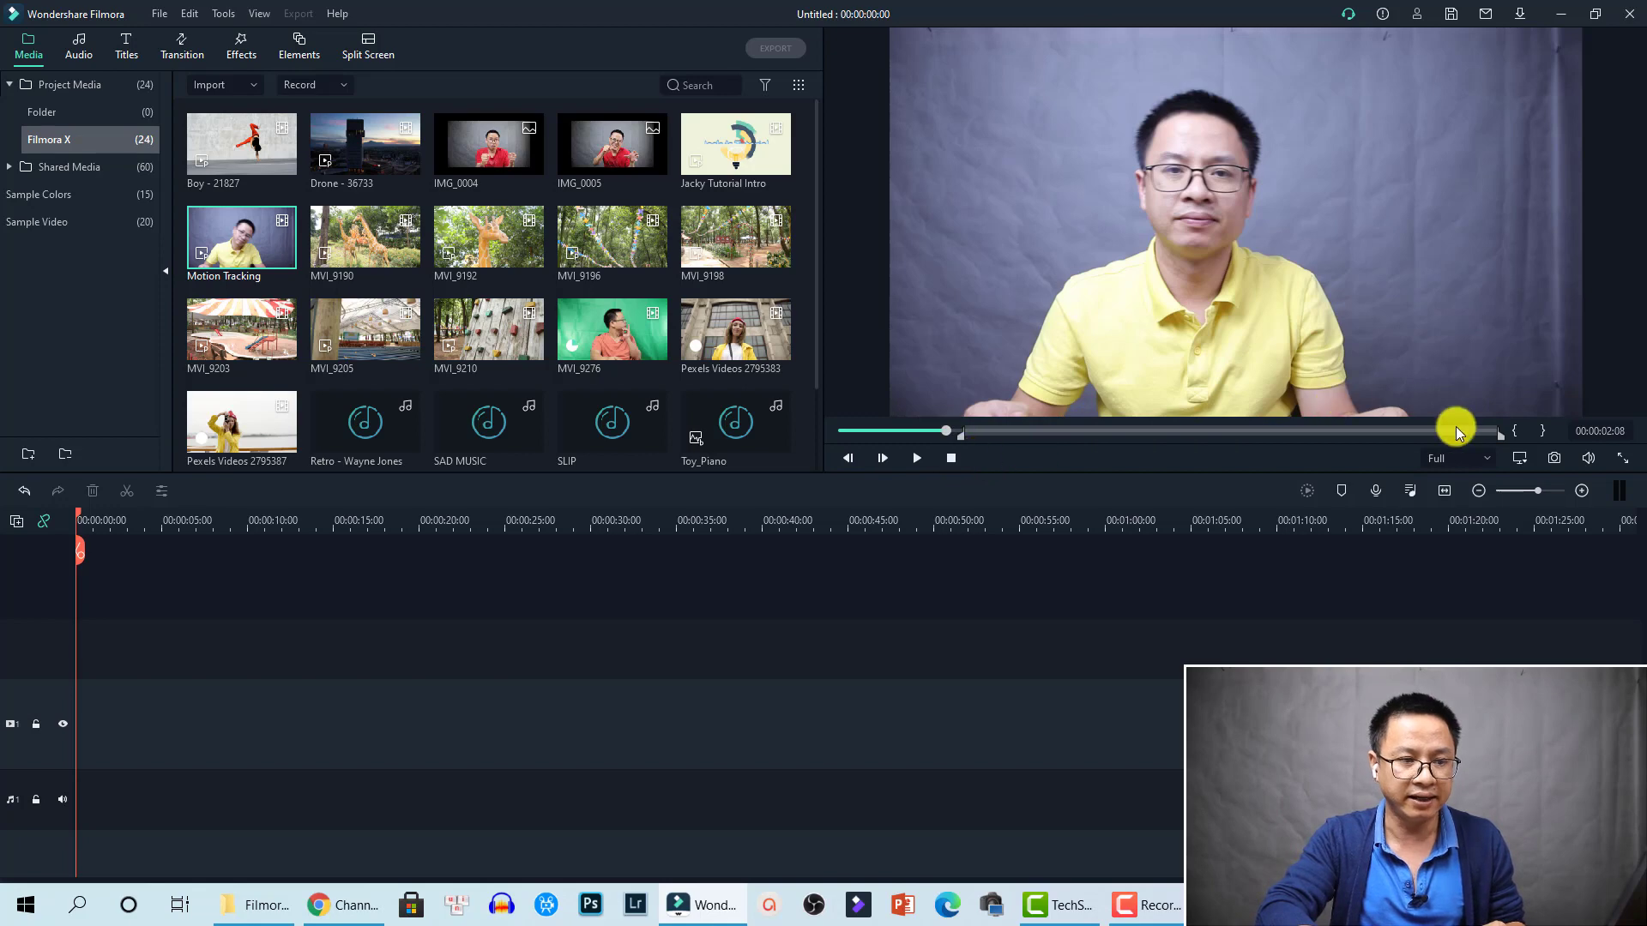
{"action": "key", "text": "space"}
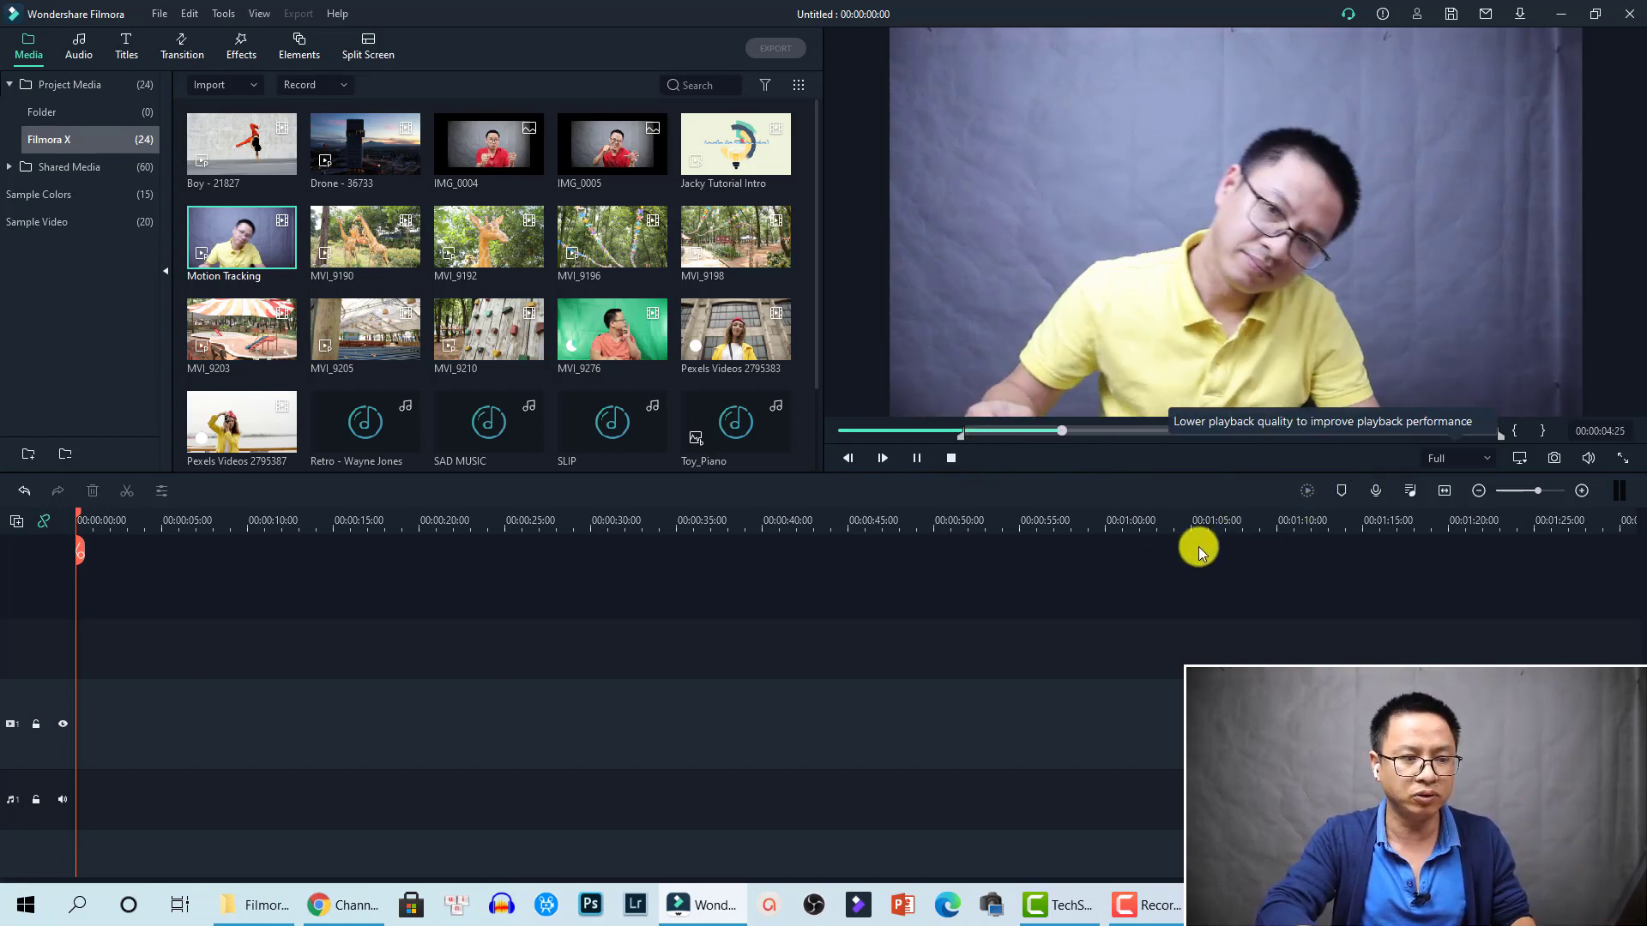
{"action": "key", "text": "space"}
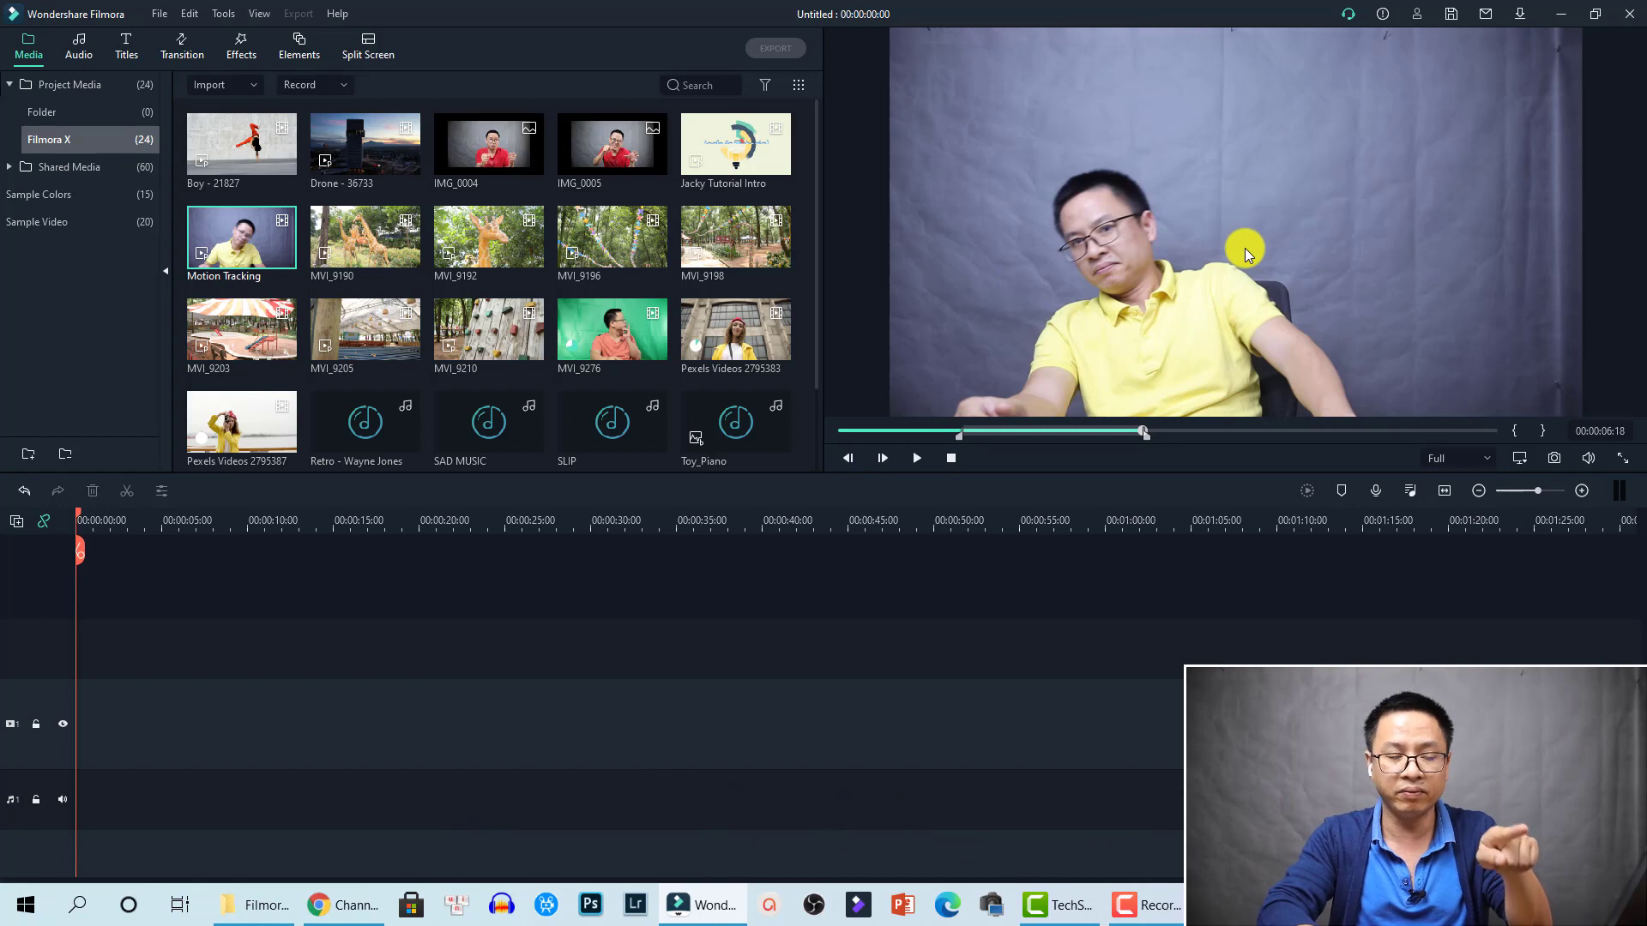
- Place the marked portion of Motion Tracking at the start of video track 1, keeping the project settings of 1920 x 1080 25fps
{"action": "left_click_drag", "start_coordinate": [1243, 248], "coordinate": [81, 682]}
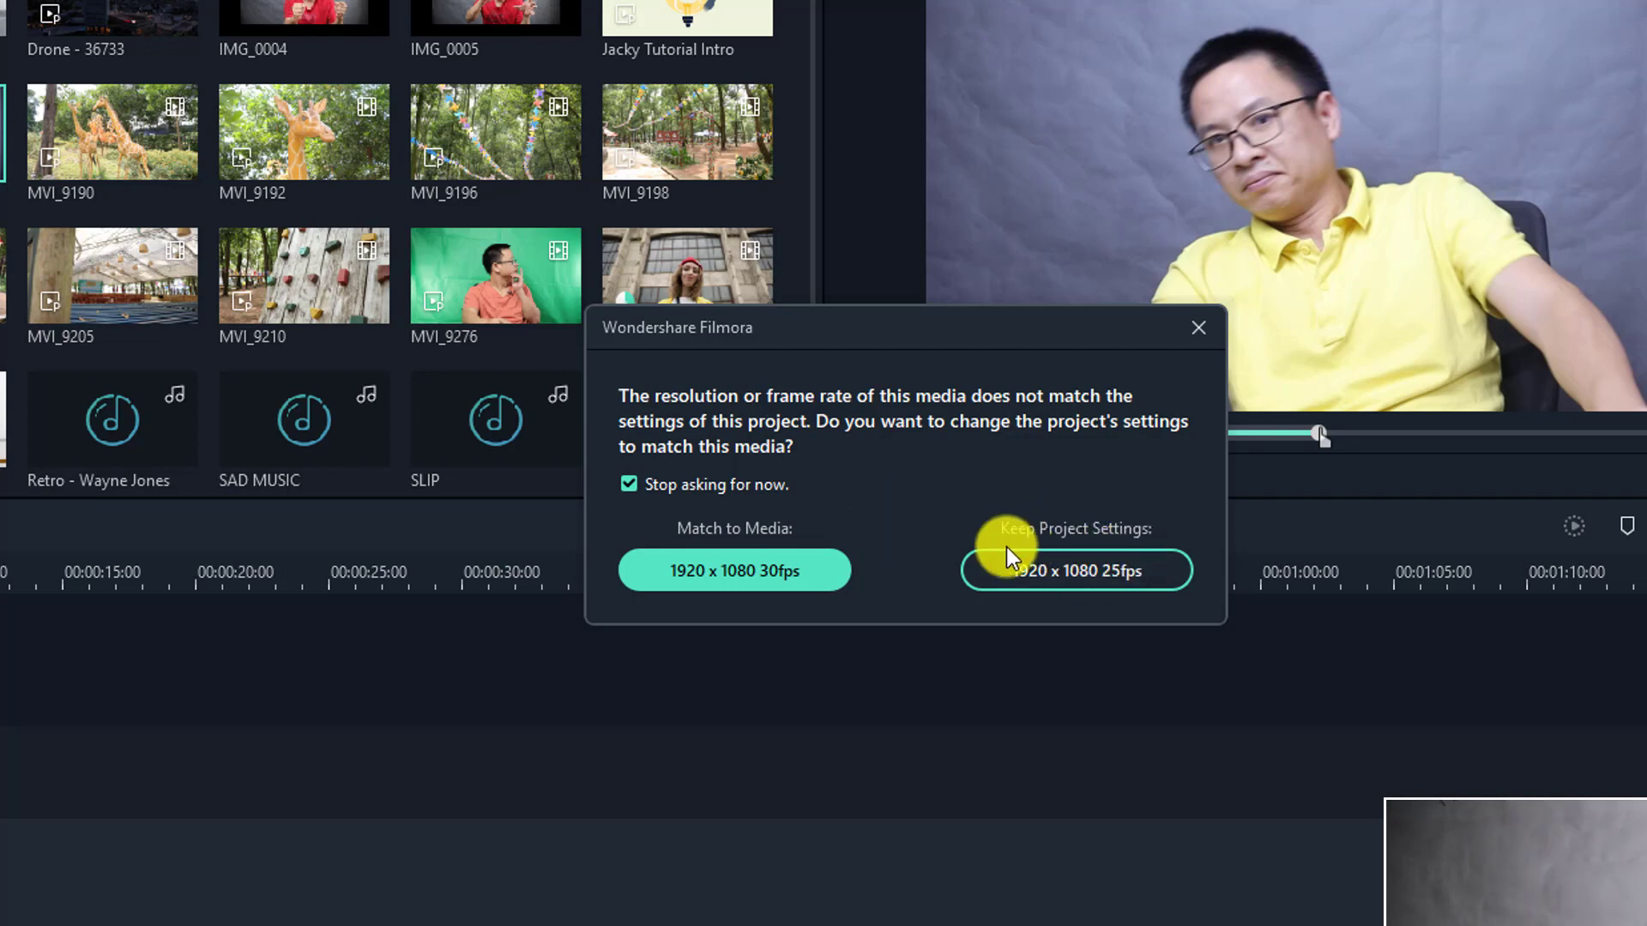
{"action": "left_click", "coordinate": [1077, 571]}
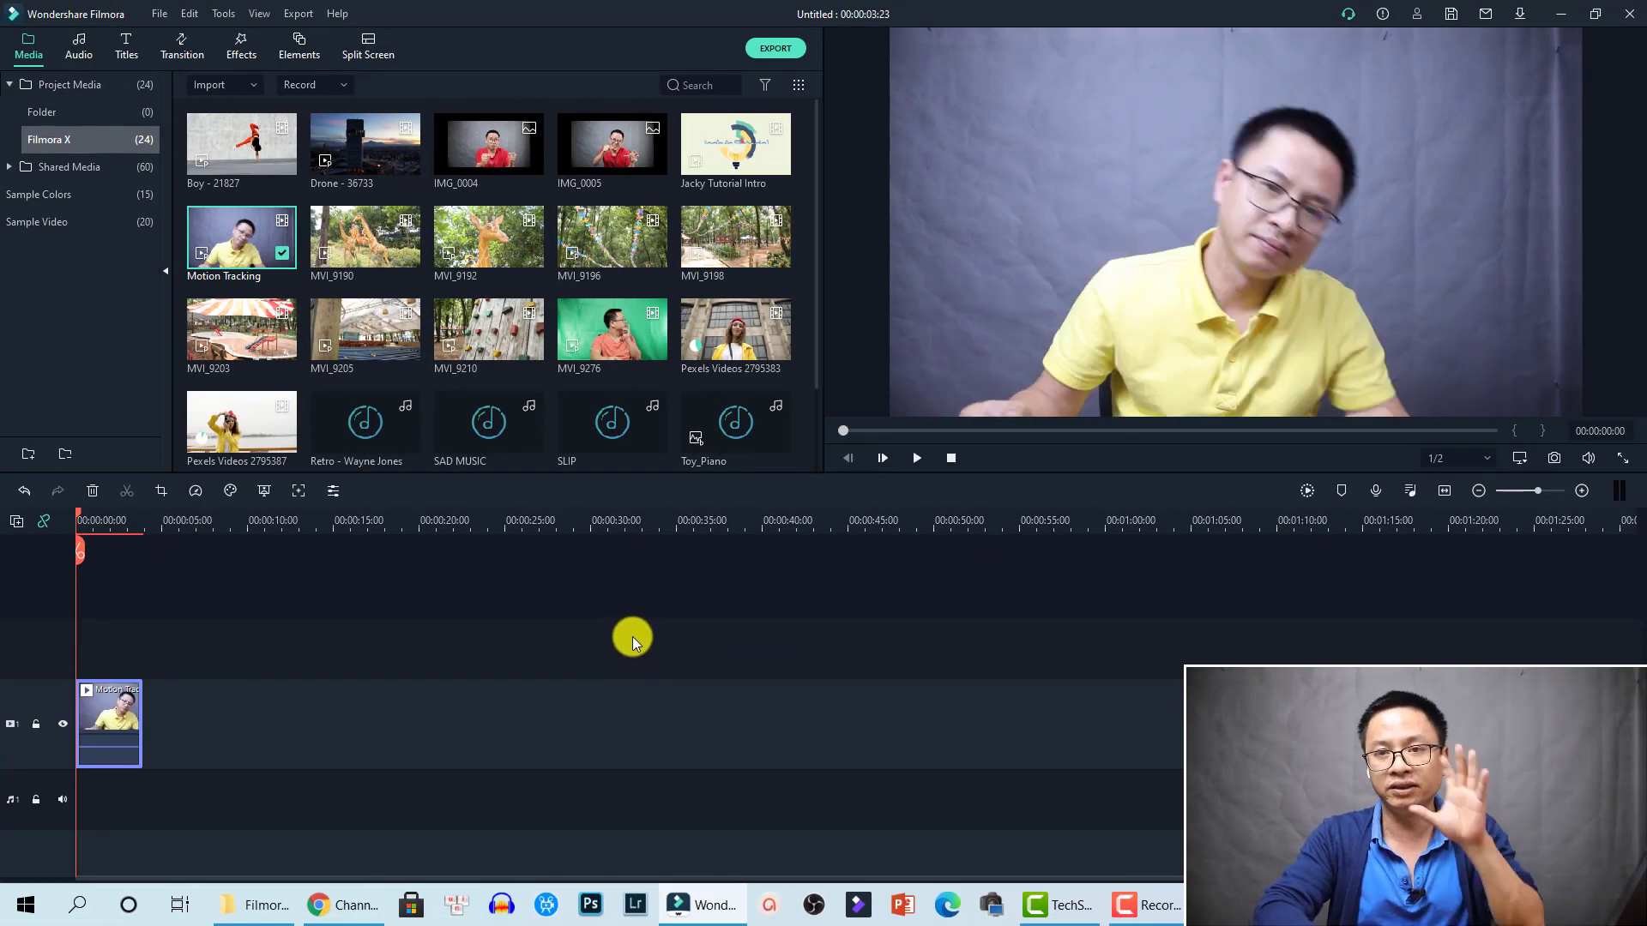
- Add IMG_0004 to video track 1 and move it directly against the end of the Motion Tracking clip
{"action": "left_click", "coordinate": [461, 152]}
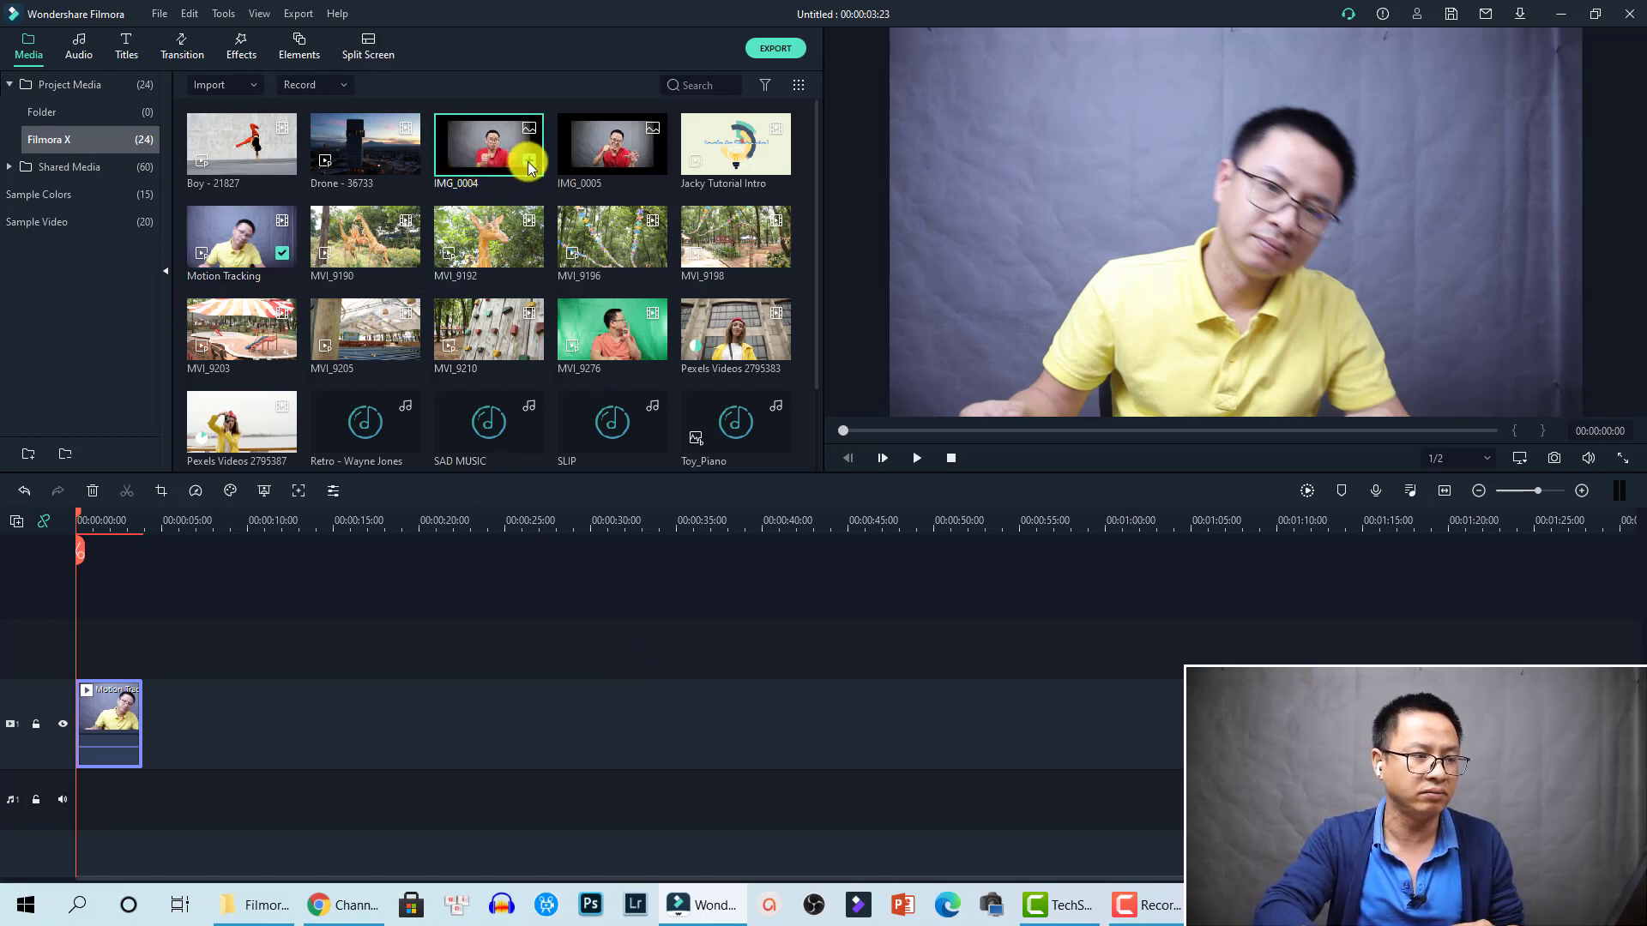
{"action": "left_click", "coordinate": [166, 536]}
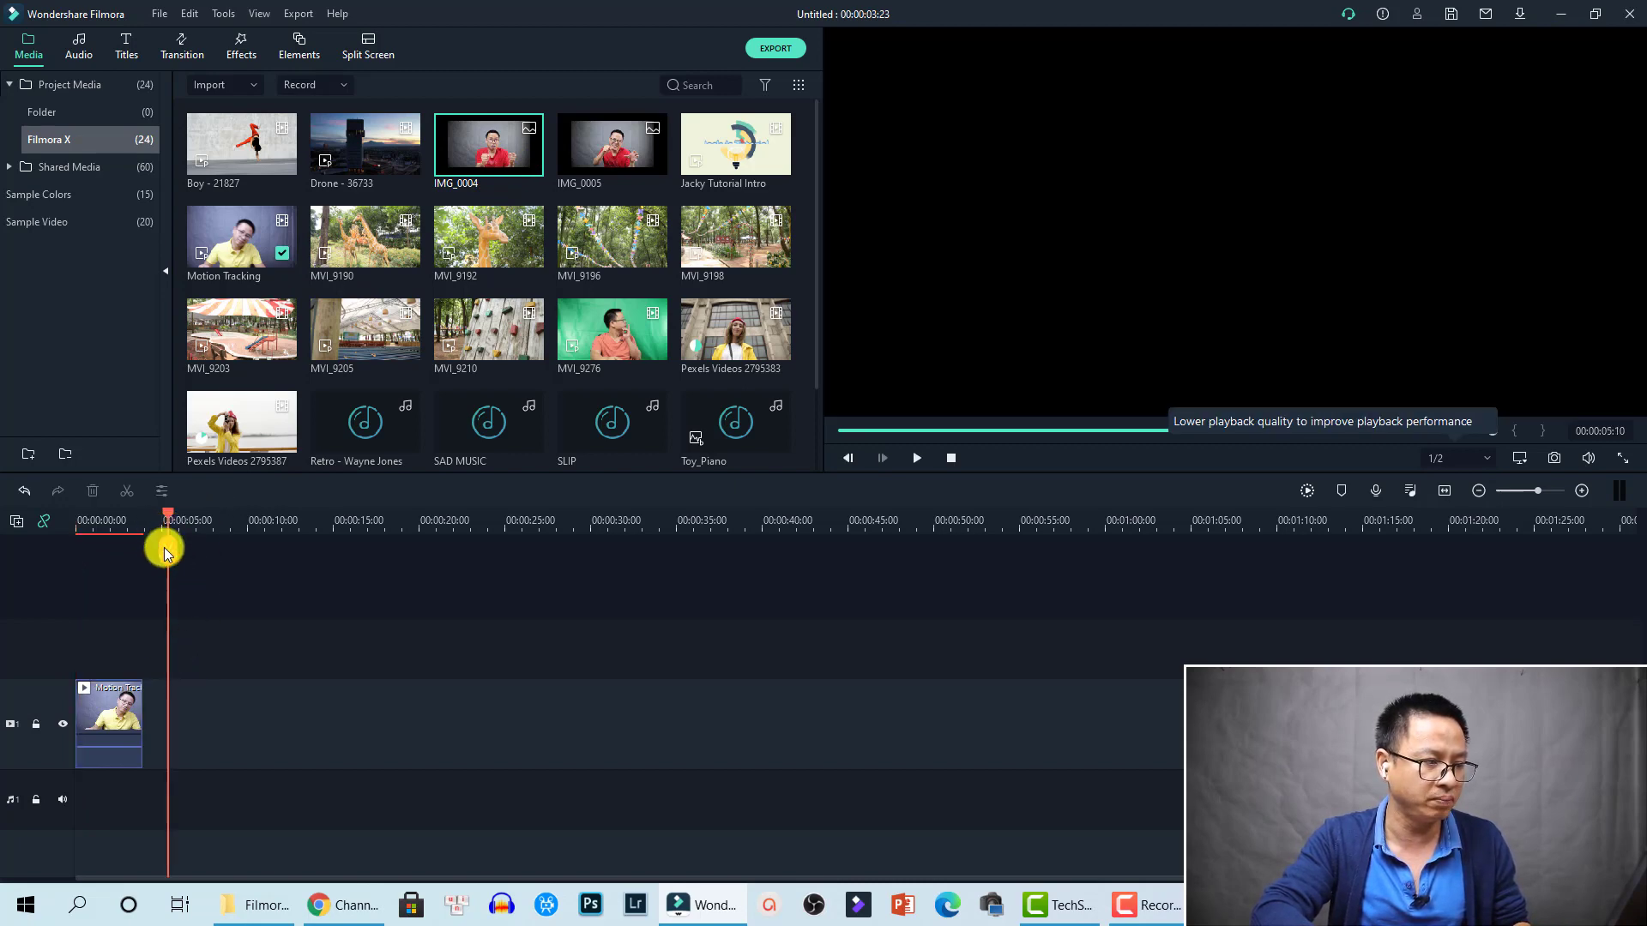
{"action": "mouse_move", "coordinate": [502, 156]}
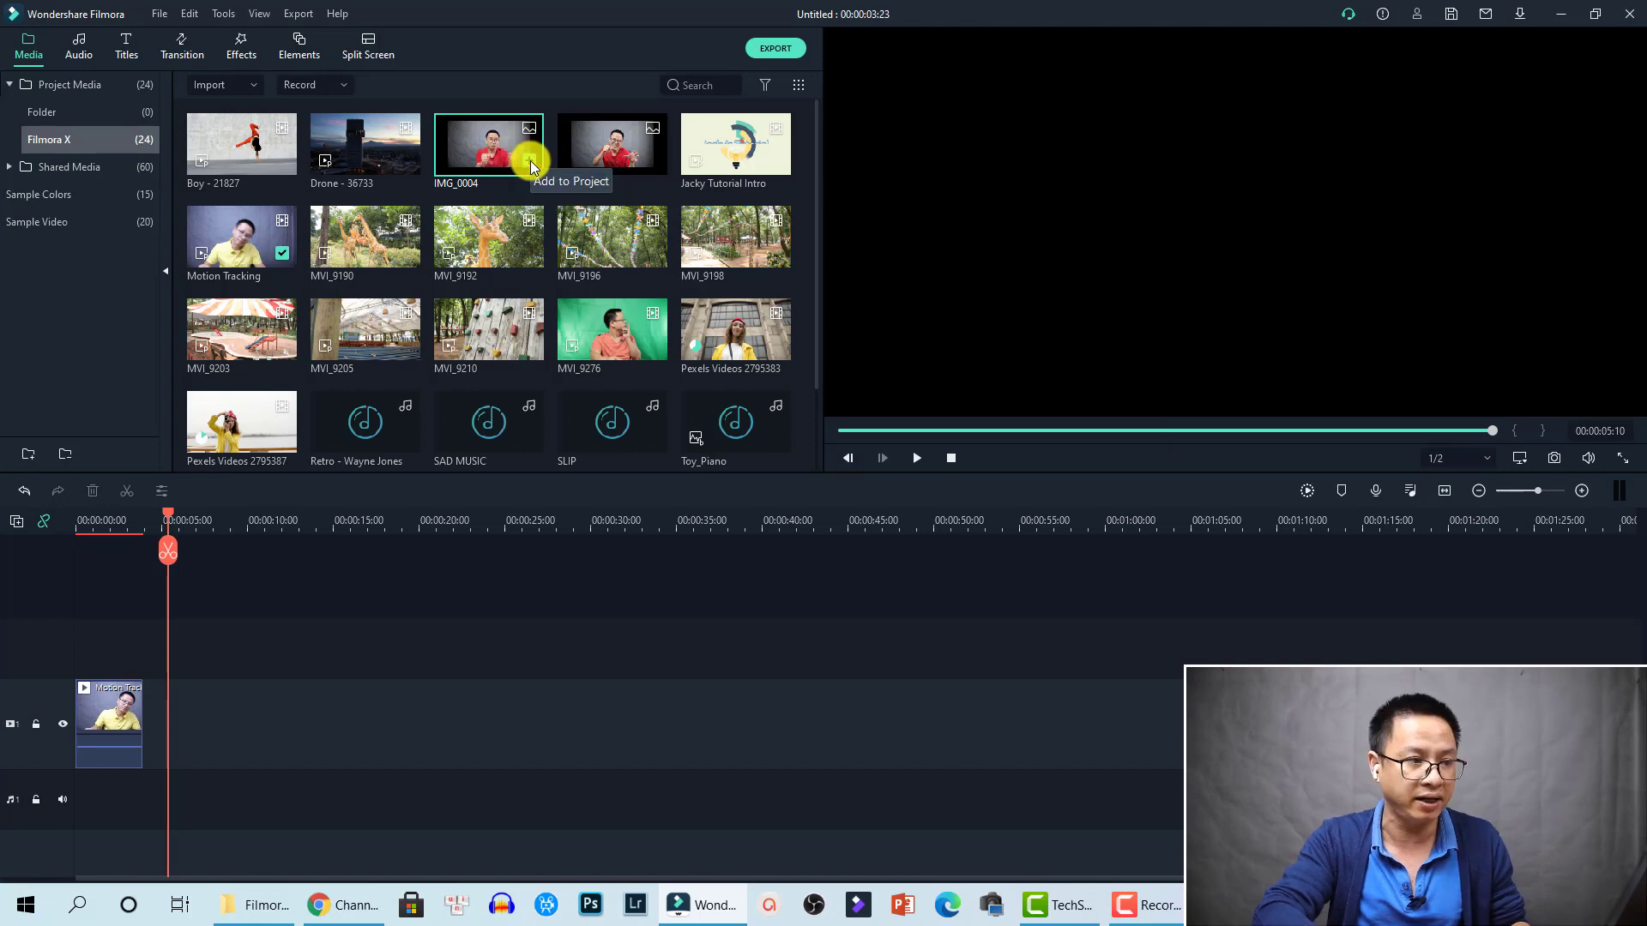
{"action": "left_click", "coordinate": [530, 163]}
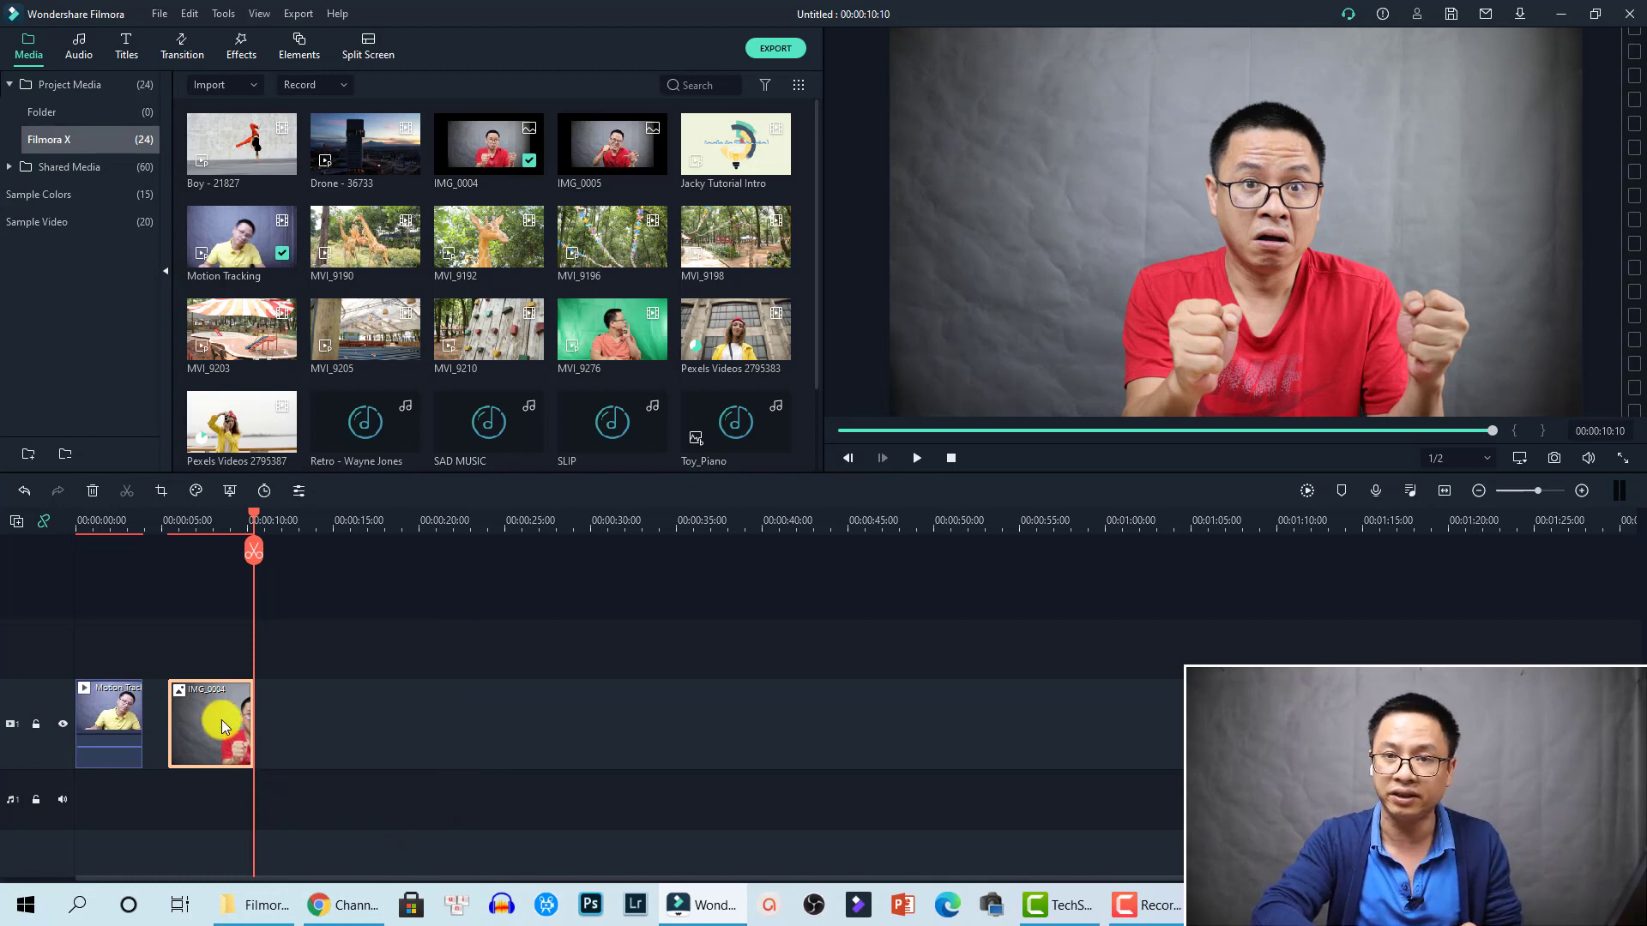
{"action": "left_click_drag", "start_coordinate": [222, 726], "coordinate": [196, 725]}
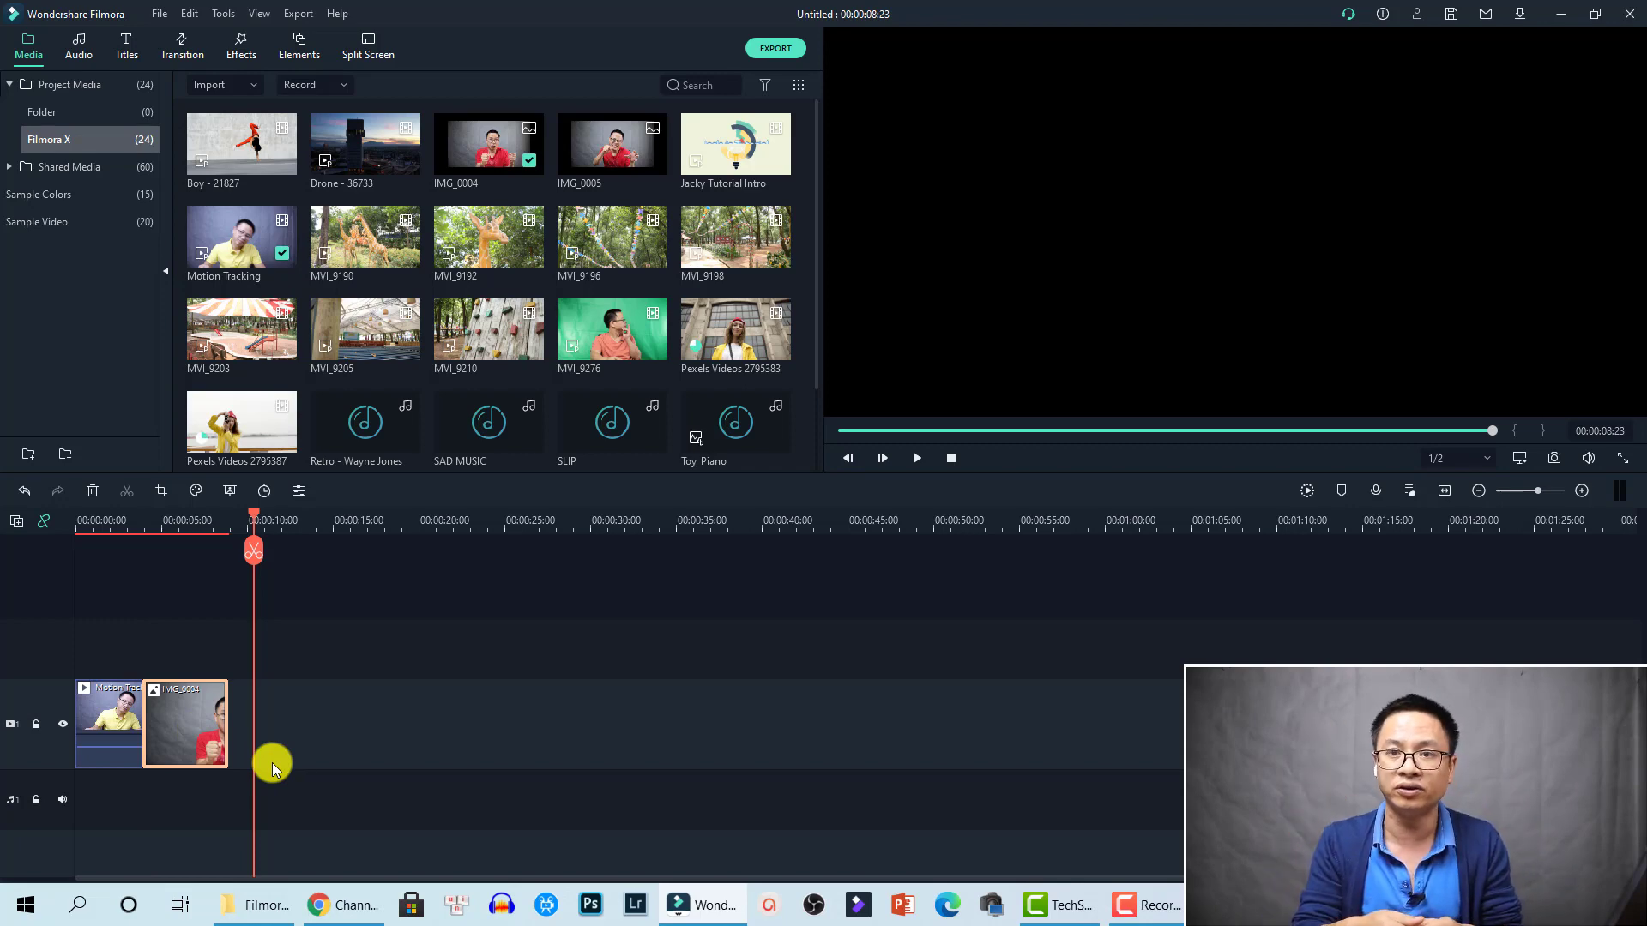
- Fit the timeline to the project length and split the Motion Tracking clip at about 00:00:00:13
{"action": "left_click", "coordinate": [1445, 491]}
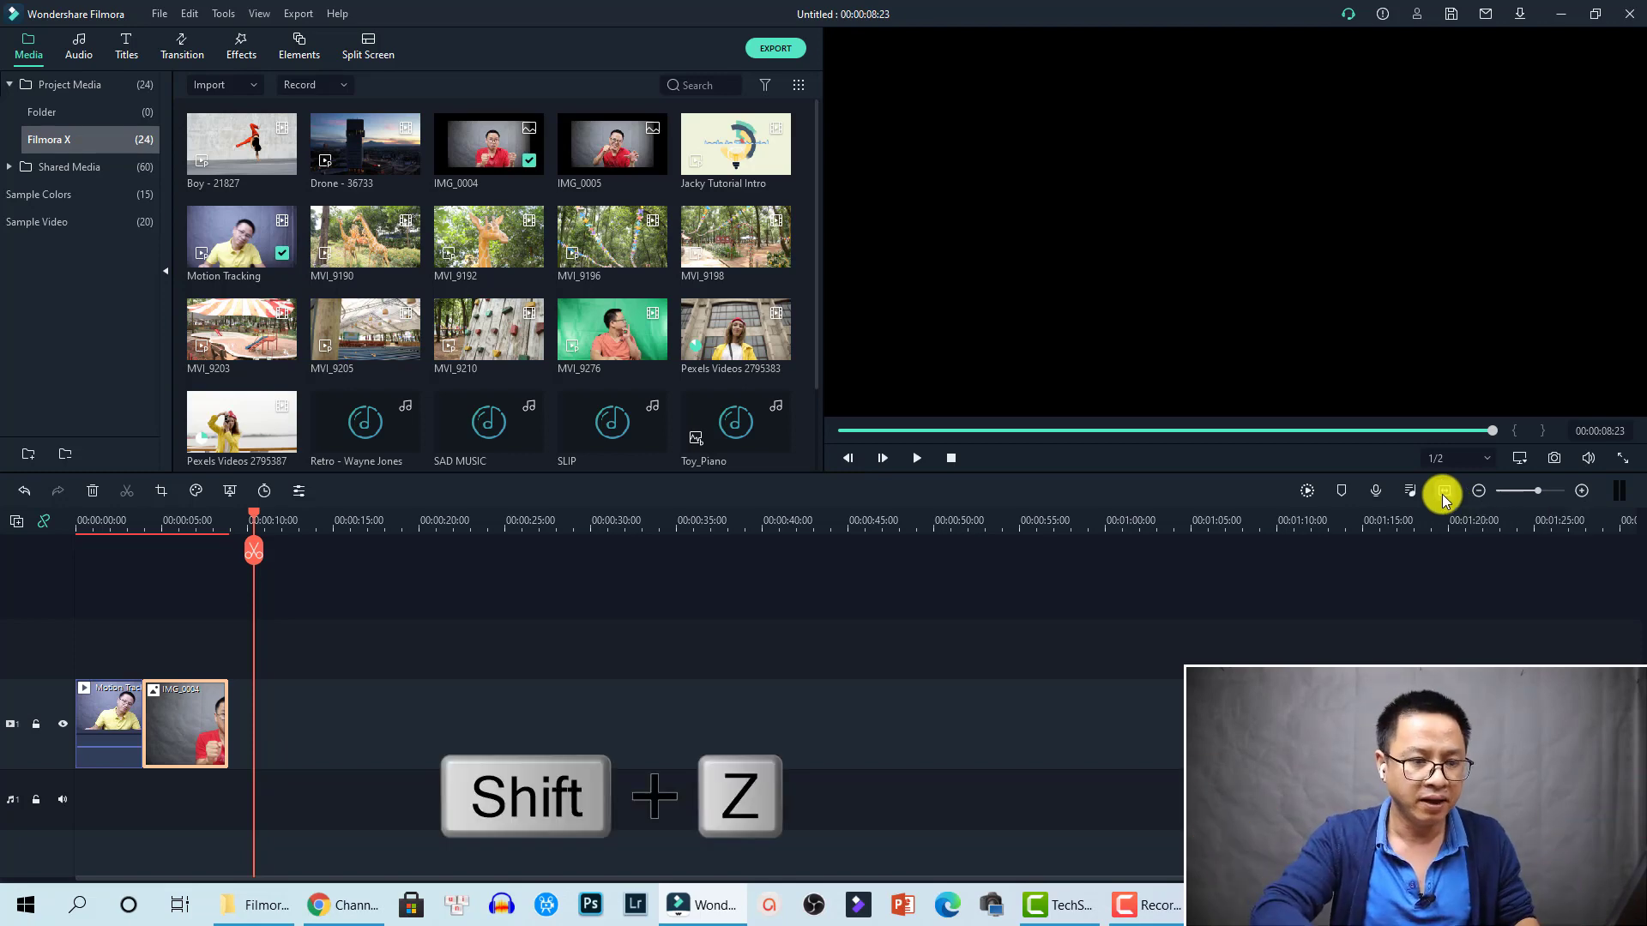
{"action": "left_click", "coordinate": [353, 724]}
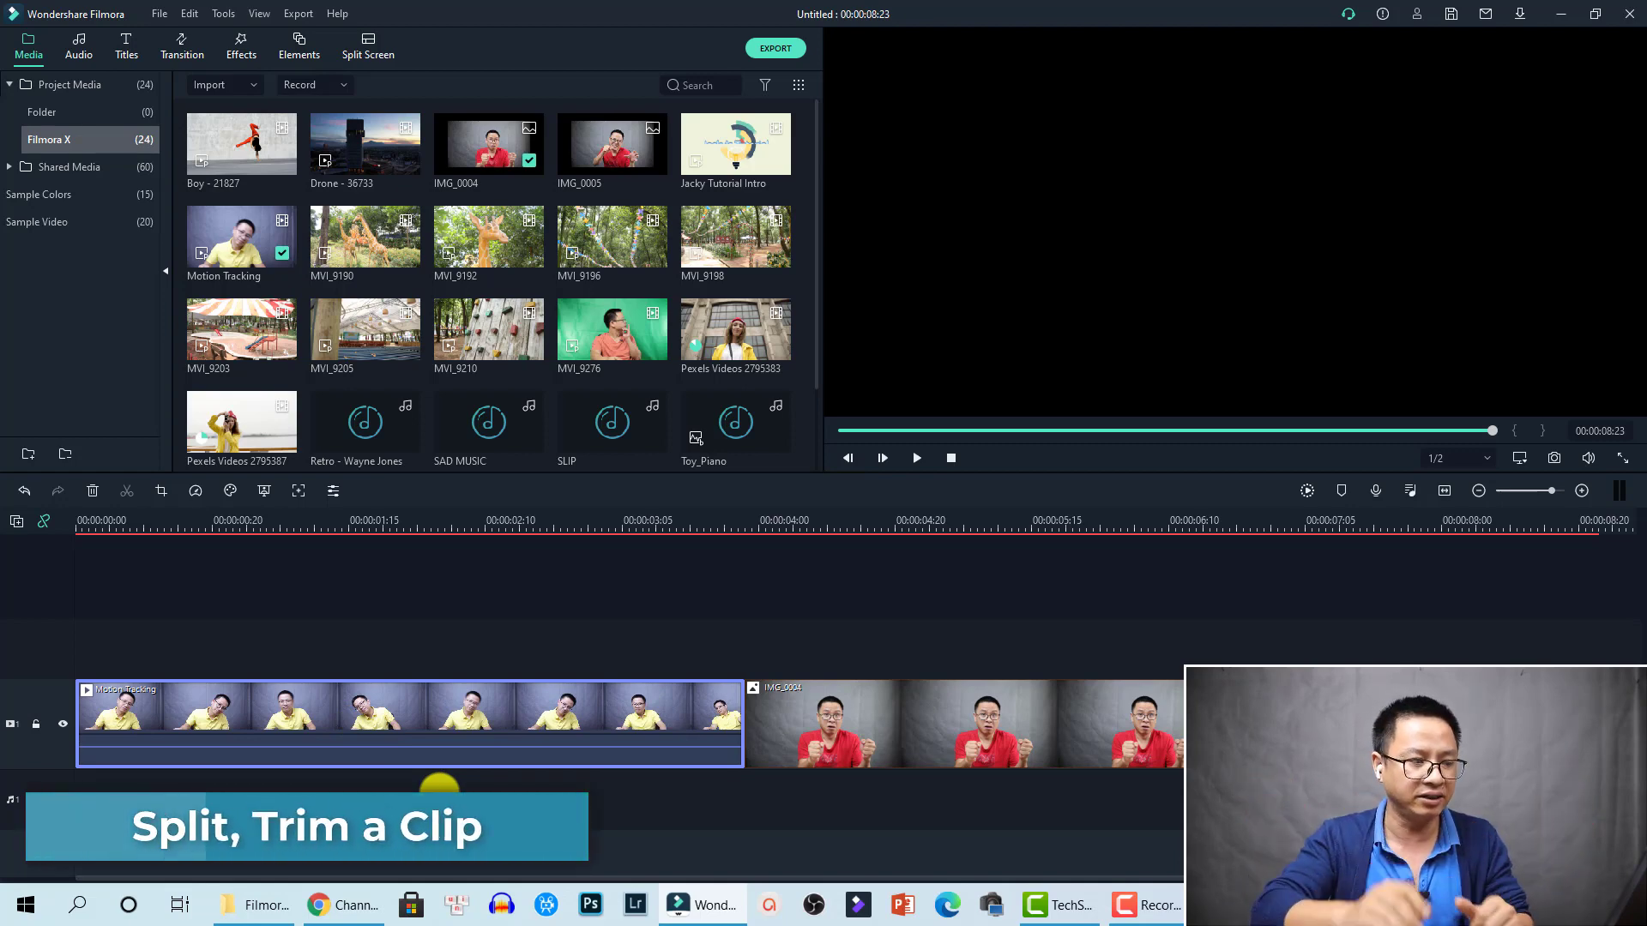
{"action": "left_click", "coordinate": [206, 526]}
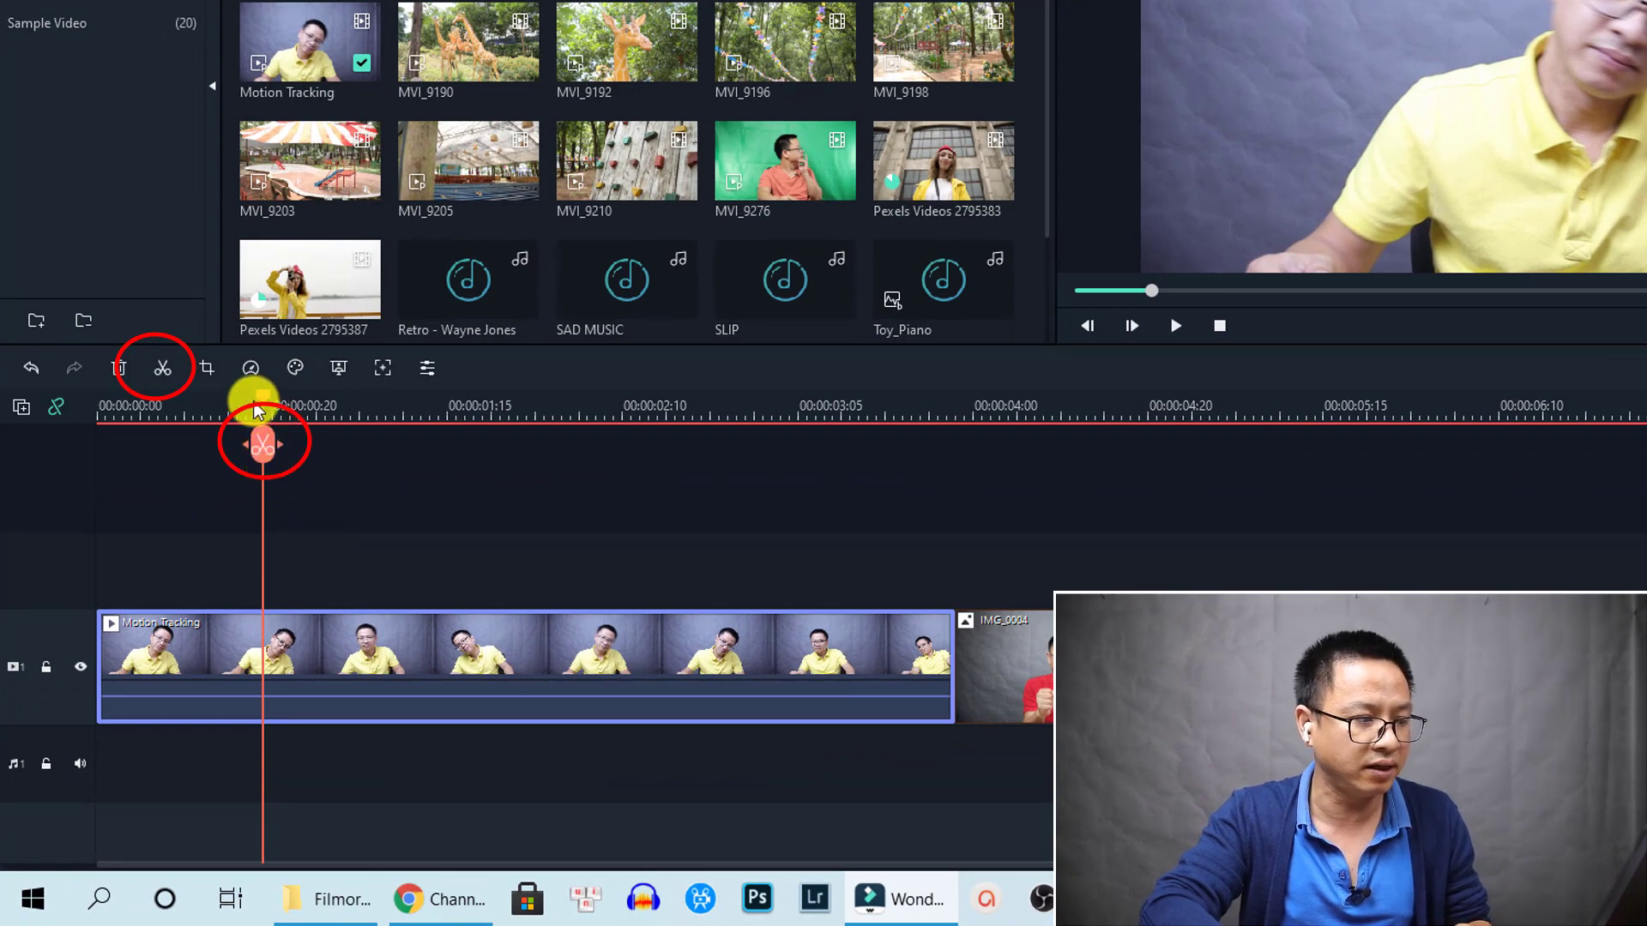
{"action": "left_click_drag", "start_coordinate": [262, 413], "coordinate": [216, 416]}
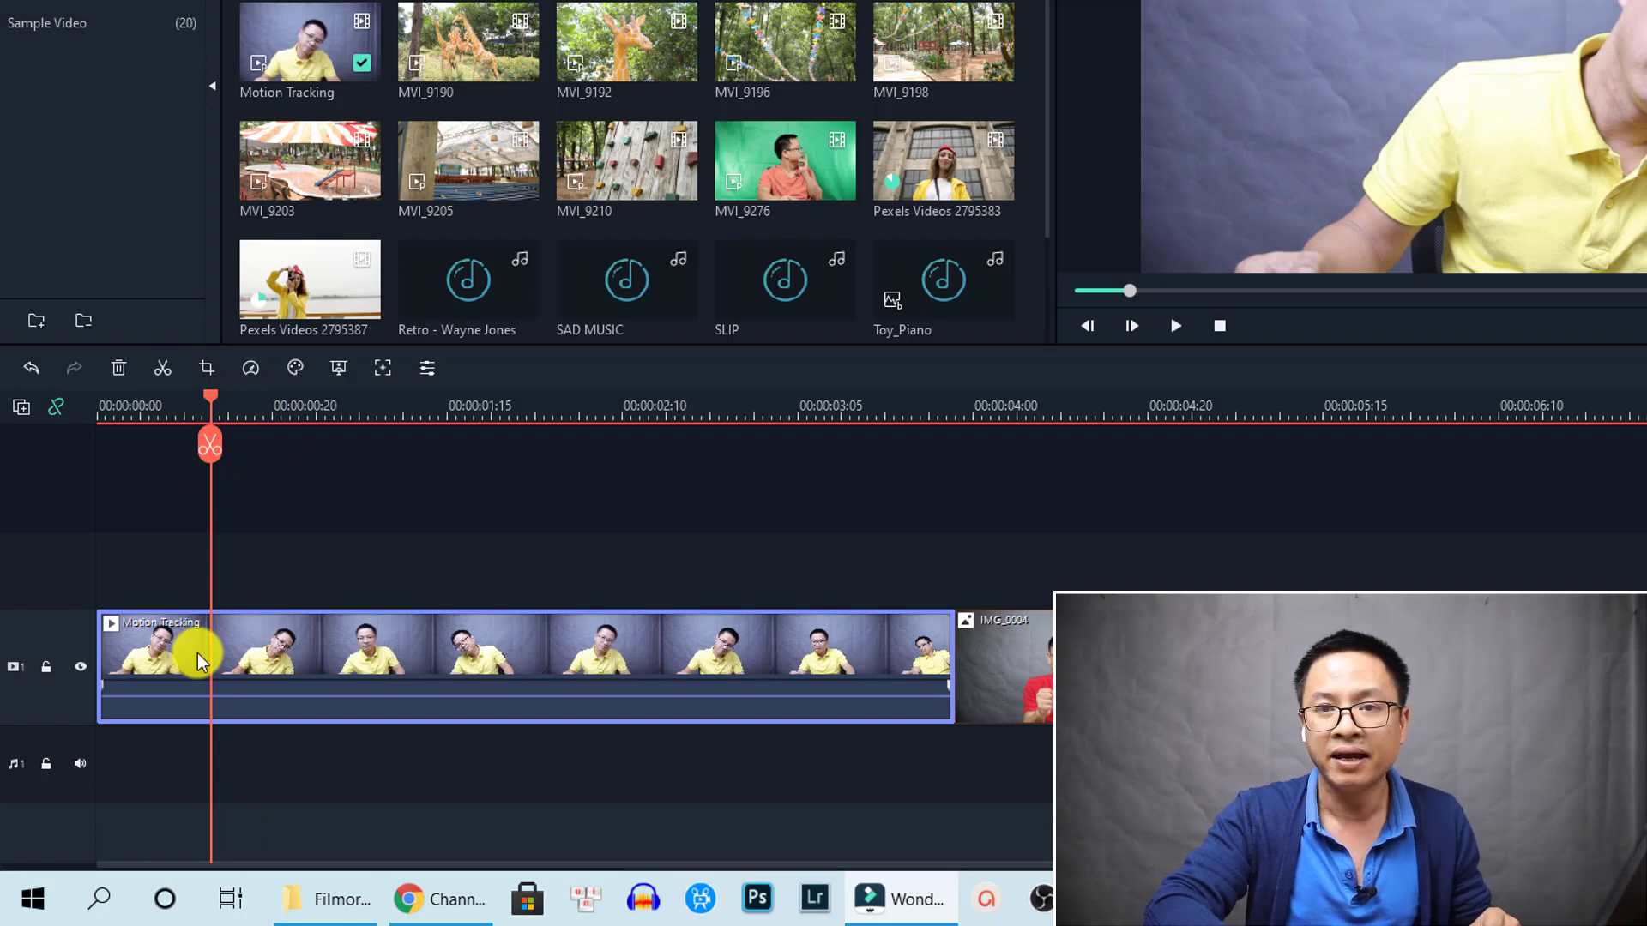
{"action": "left_click", "coordinate": [211, 448]}
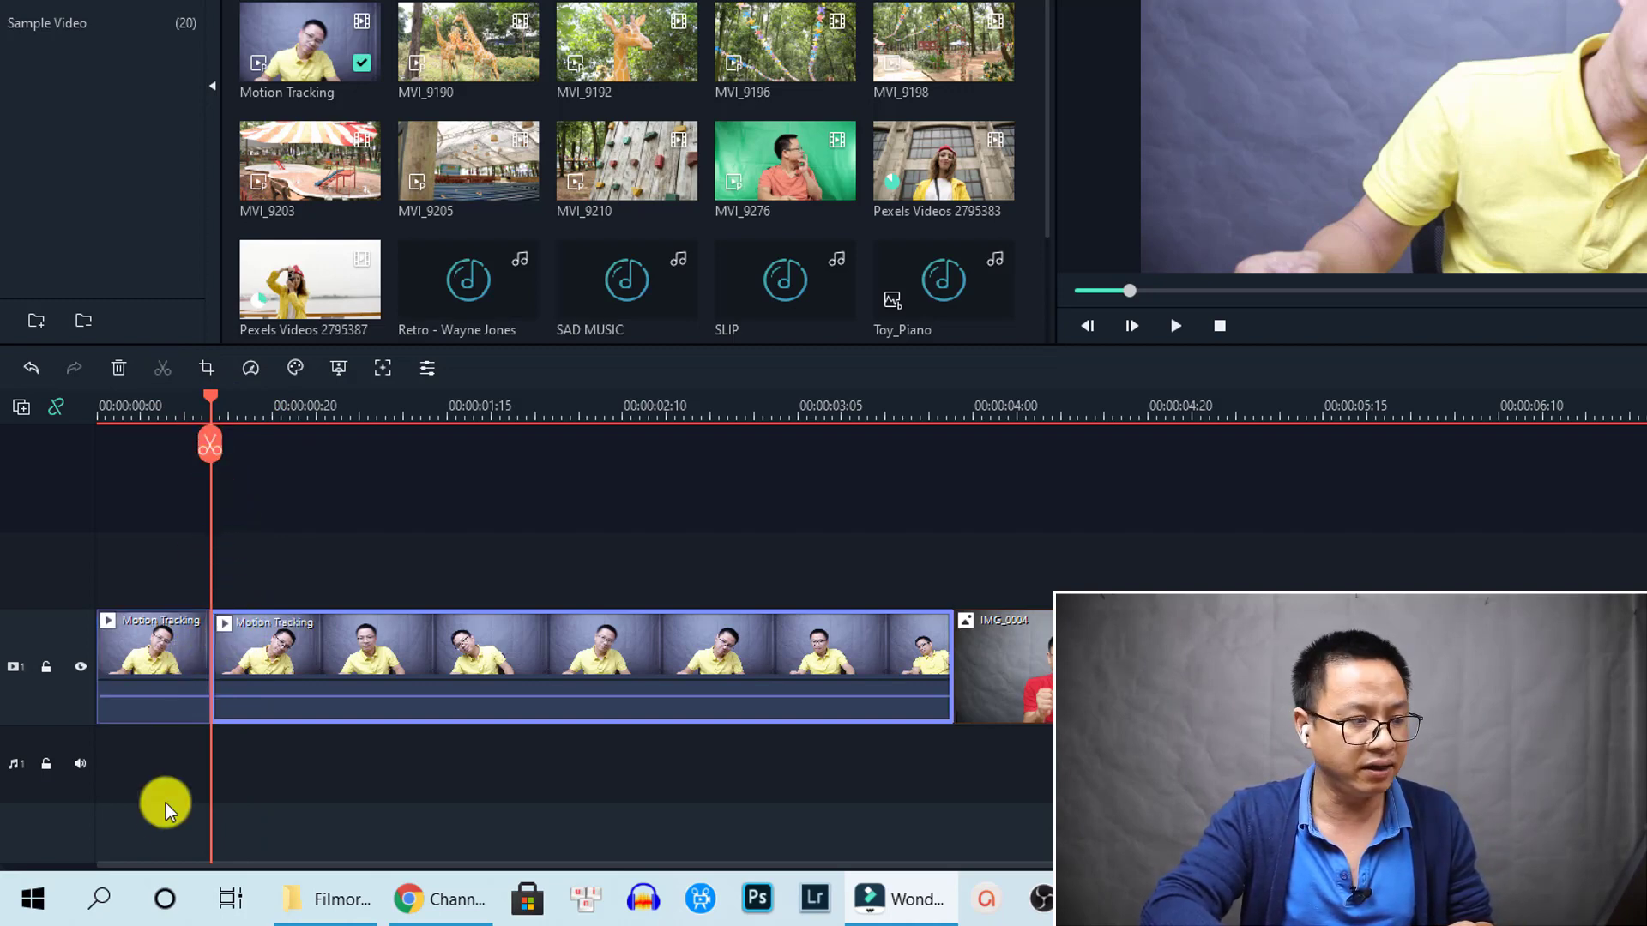
- Split the second Motion Tracking segment at 00:00:01:16 and move its rear part up to video track 2
{"action": "left_click_drag", "start_coordinate": [290, 662], "coordinate": [383, 660]}
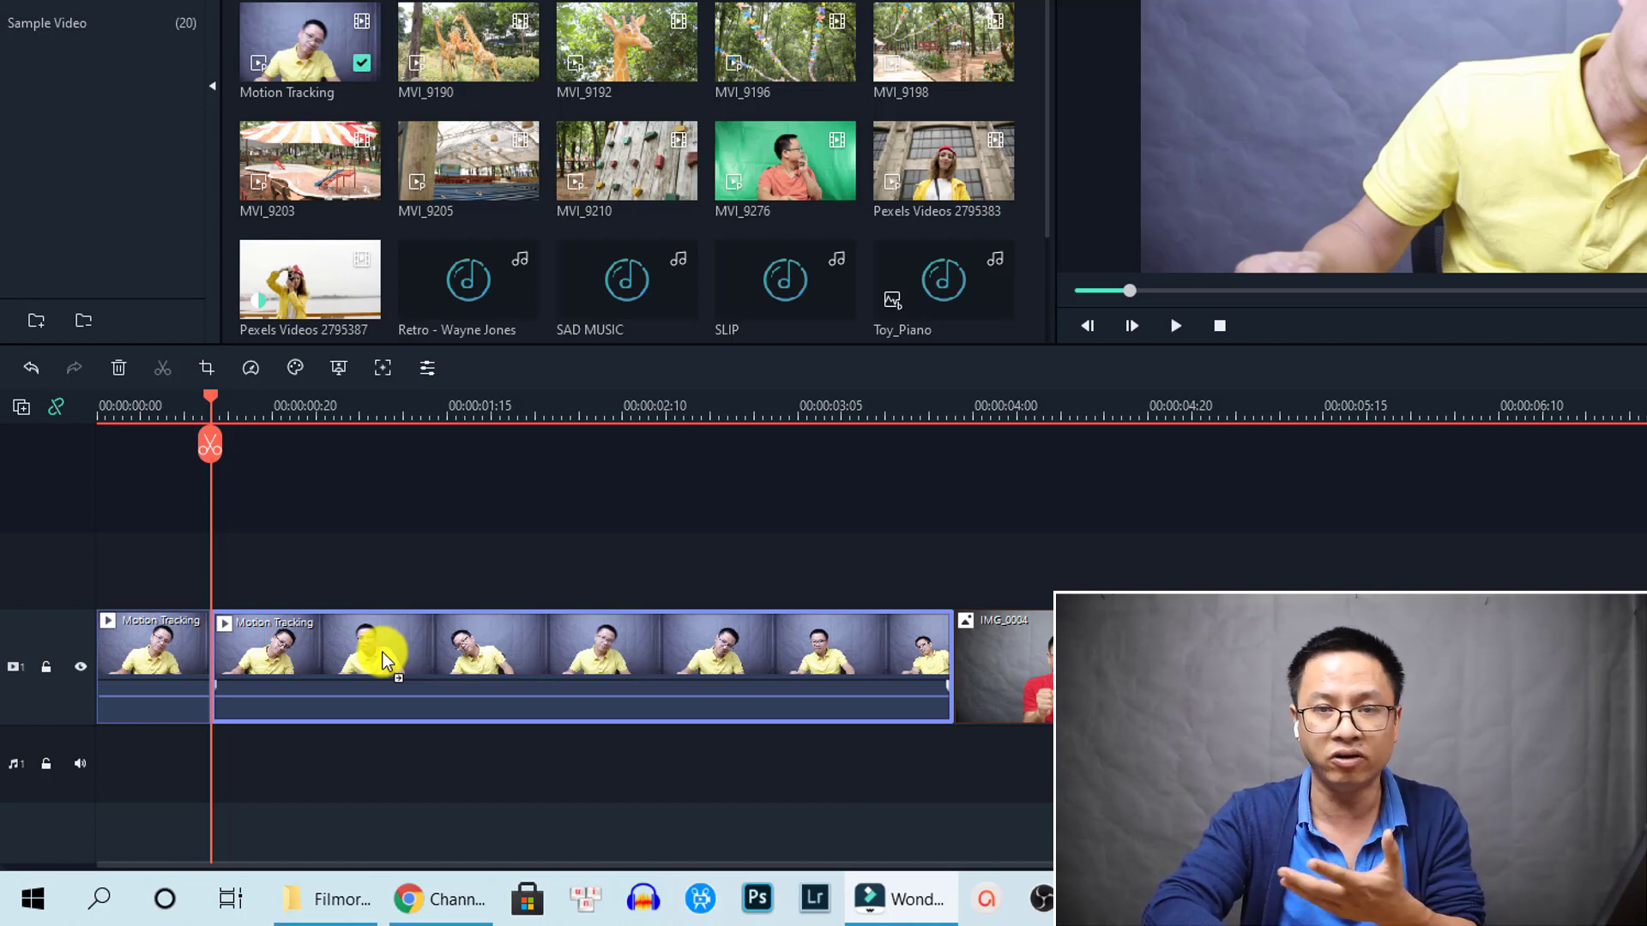
{"action": "left_click", "coordinate": [457, 404]}
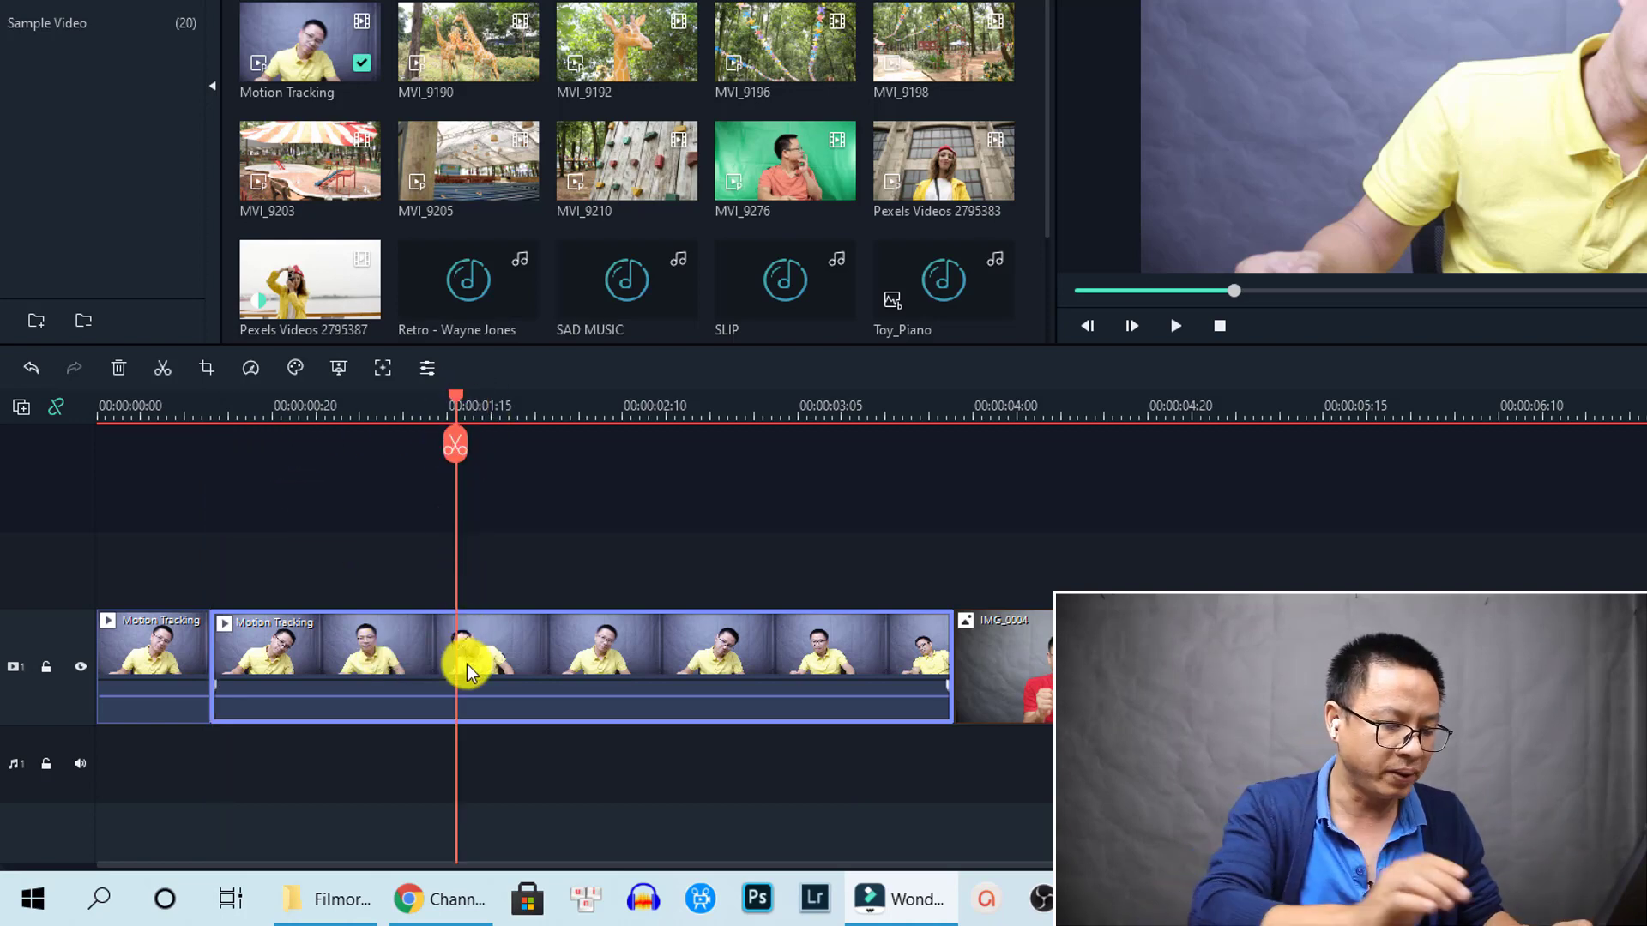
{"action": "key", "text": "ctrl+b"}
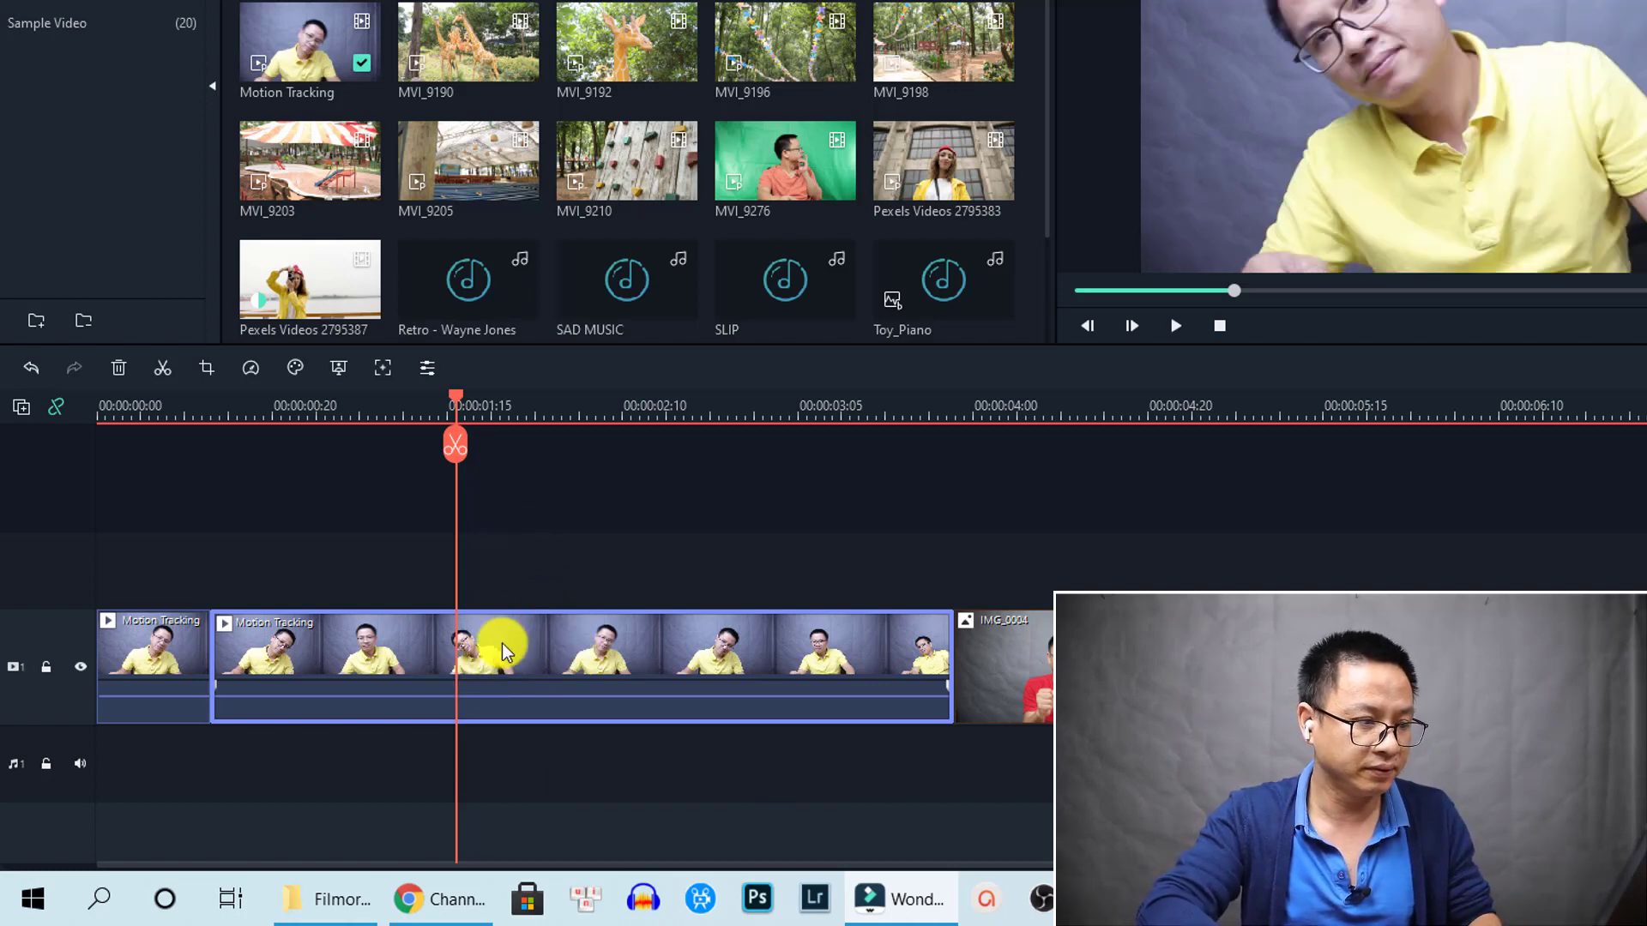
{"action": "key", "text": "ctrl+b"}
{"action": "left_click_drag", "start_coordinate": [554, 643], "coordinate": [830, 563]}
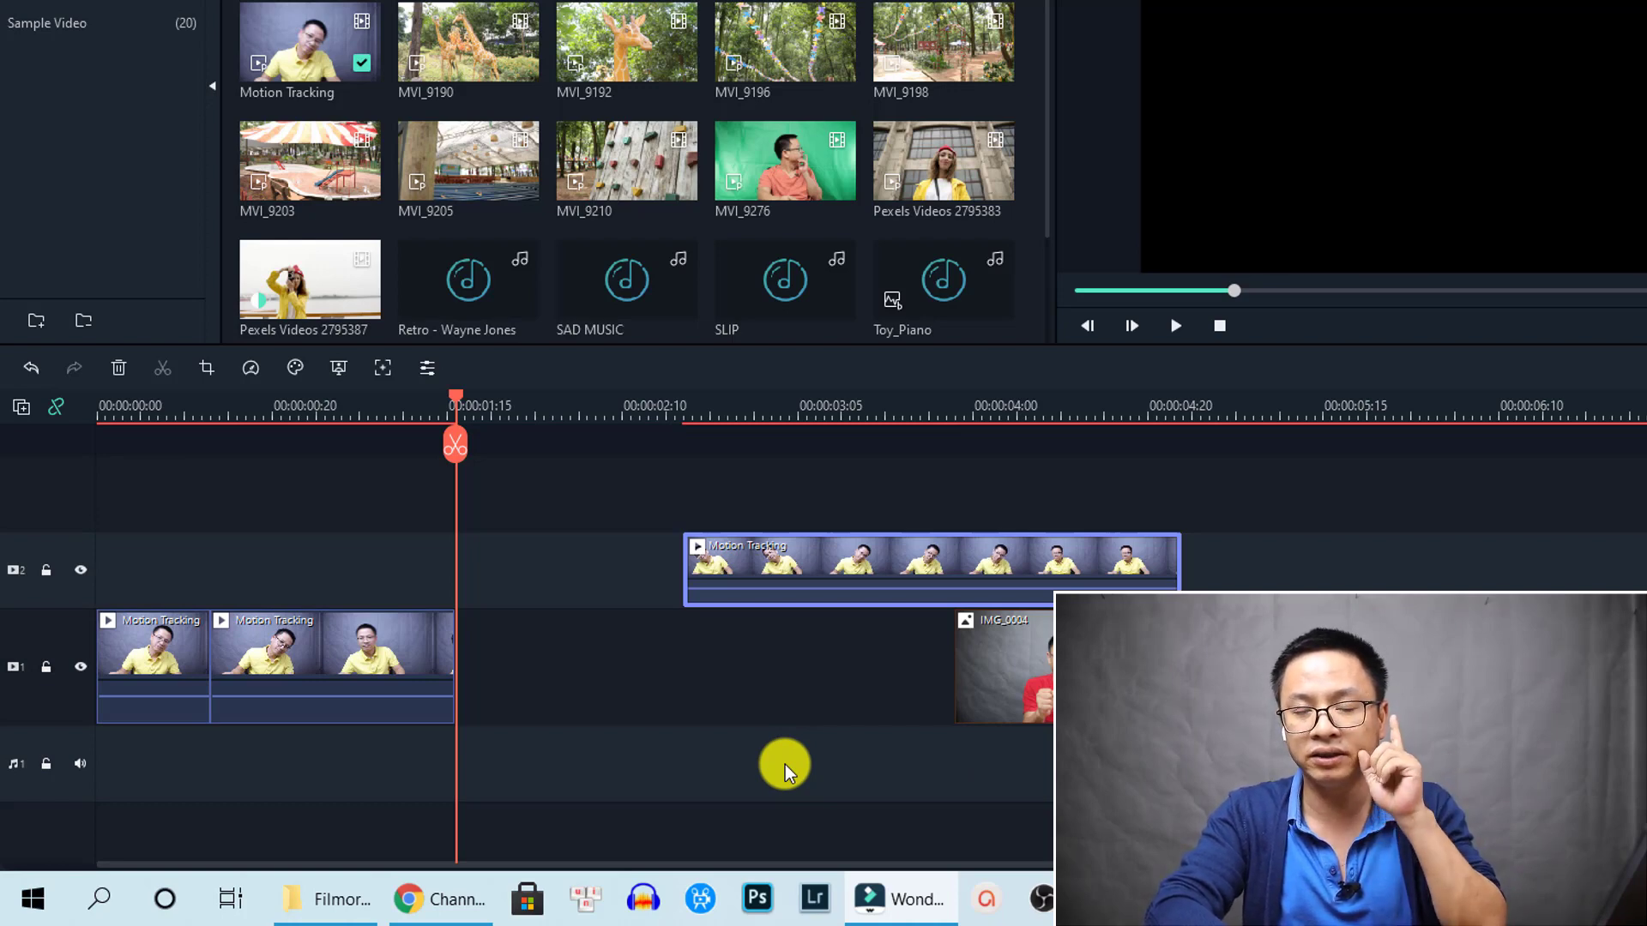
- Delete the segment on video track 2 and extend the end of the second Motion Tracking segment to about 00:00:02:16
{"action": "left_click", "coordinate": [443, 662]}
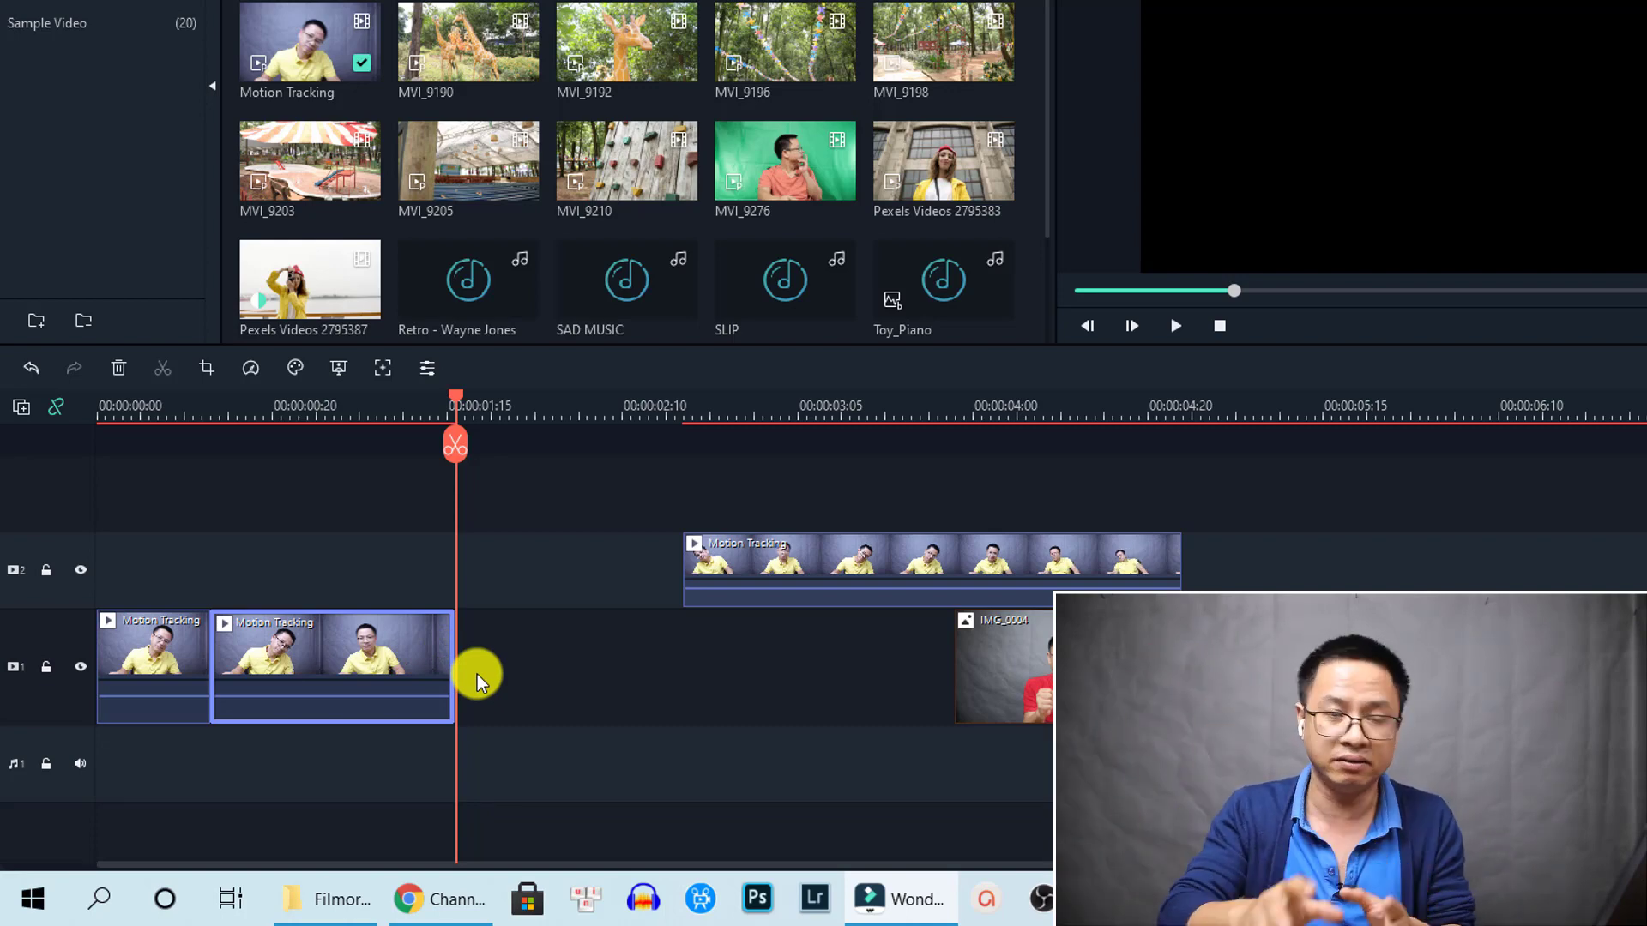
{"action": "mouse_move", "coordinate": [798, 551]}
{"action": "left_mouse_down"}
{"action": "mouse_move", "coordinate": [504, 554]}
{"action": "mouse_move", "coordinate": [592, 566]}
{"action": "mouse_move", "coordinate": [578, 573]}
{"action": "mouse_move", "coordinate": [817, 566]}
{"action": "mouse_move", "coordinate": [800, 566]}
{"action": "left_mouse_up"}
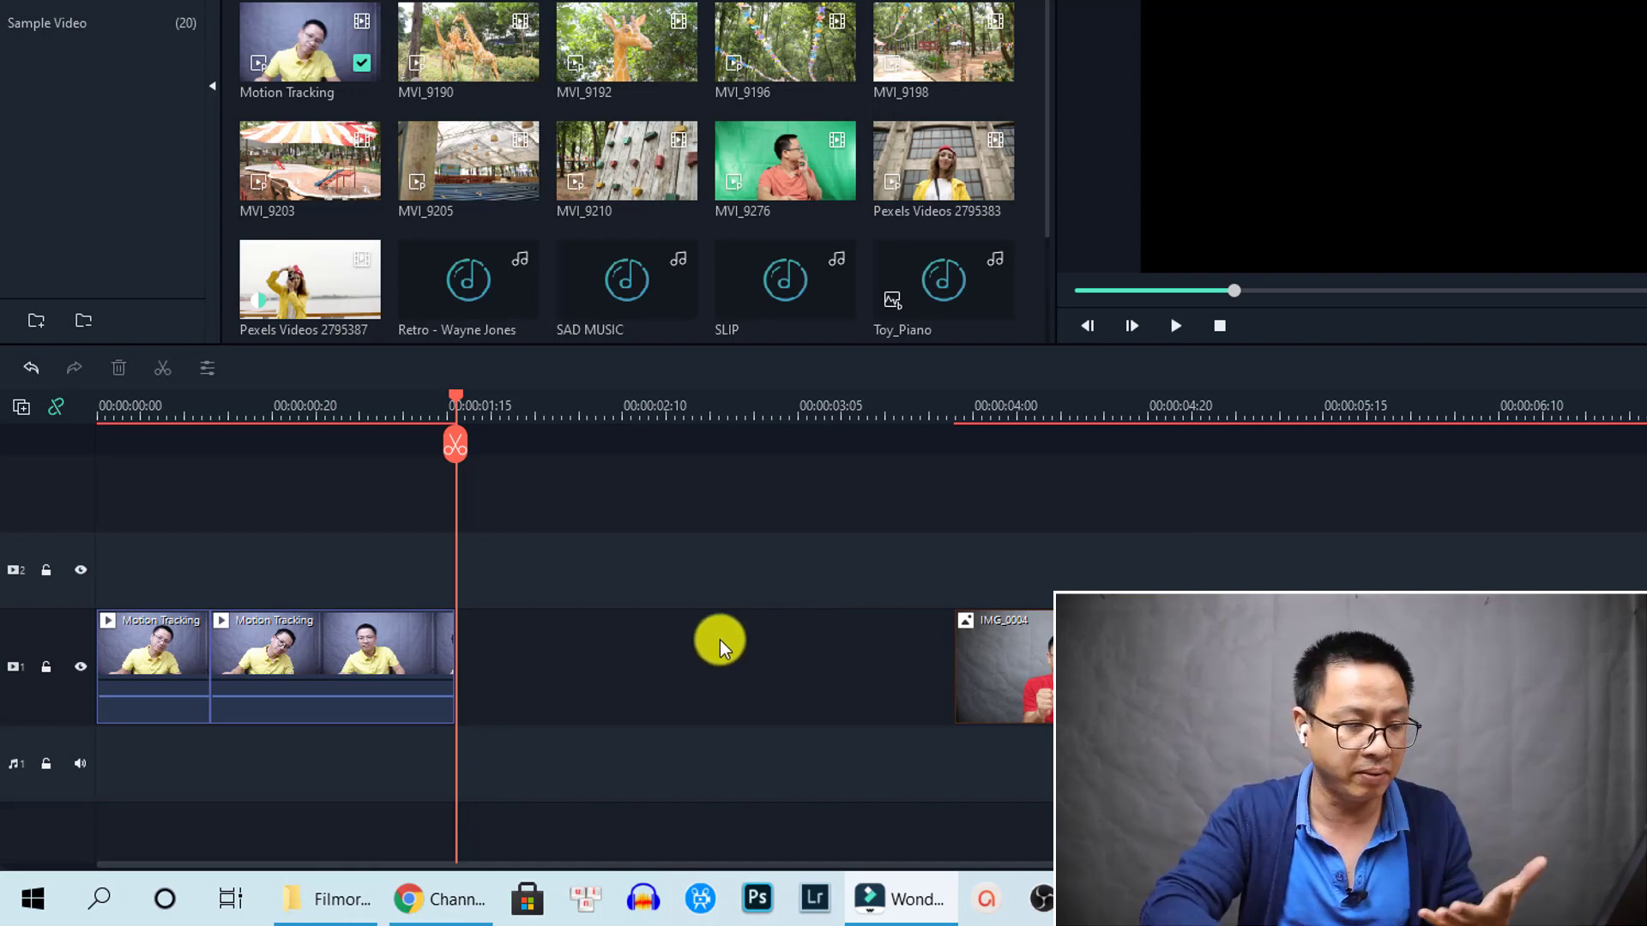
{"action": "left_click", "coordinate": [438, 671]}
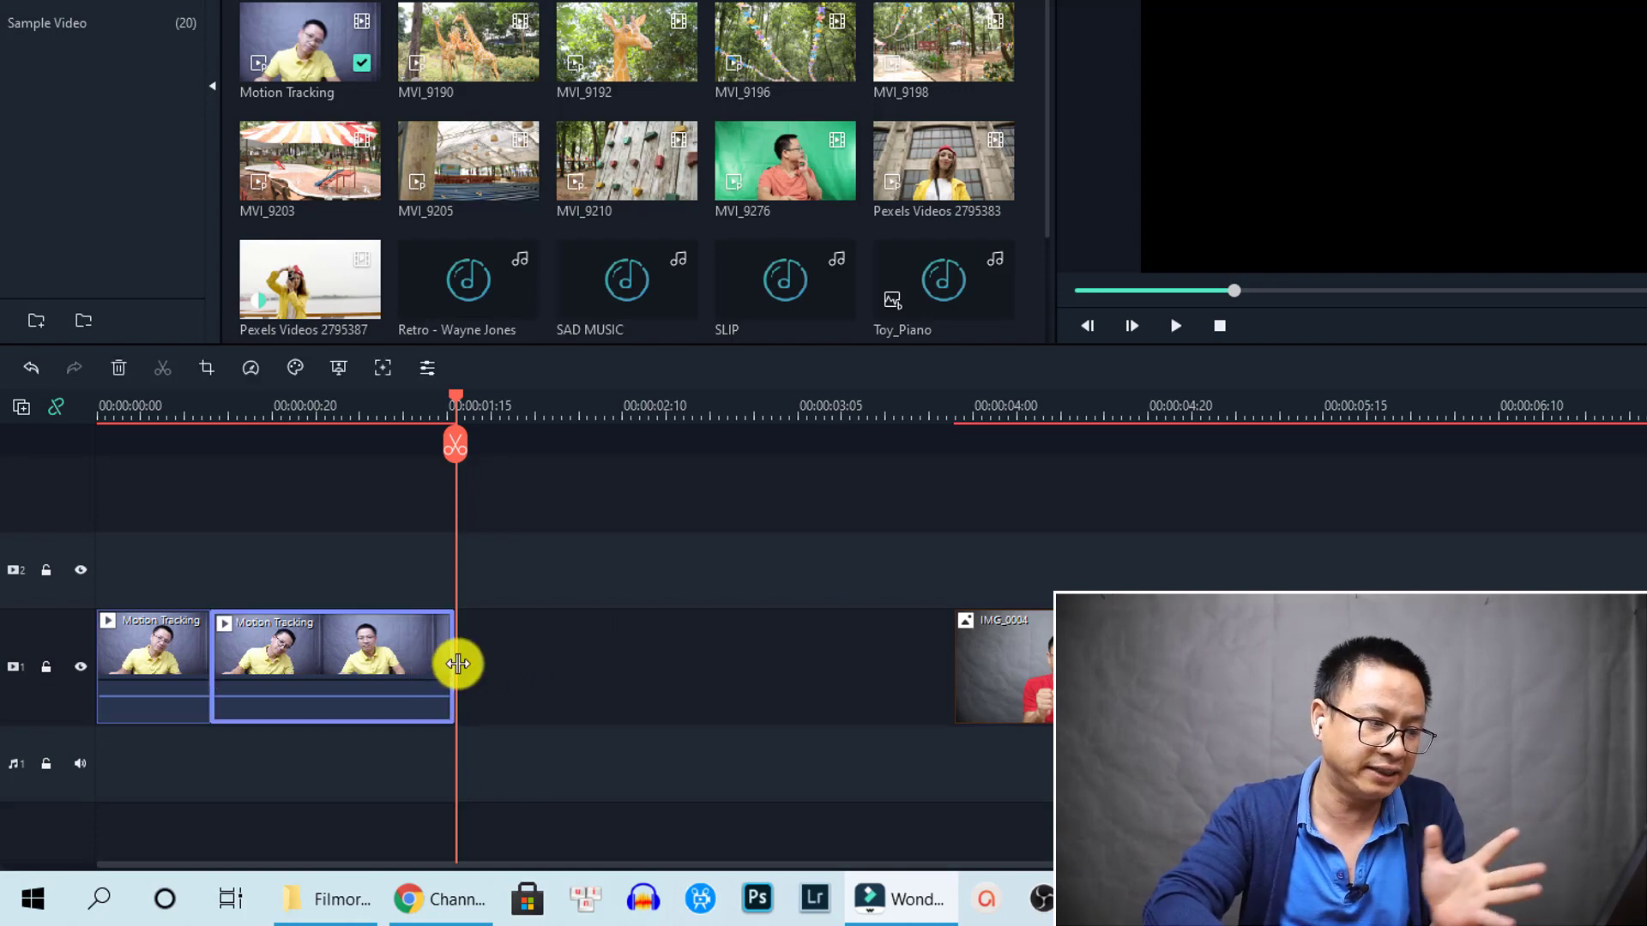
{"action": "mouse_move", "coordinate": [458, 663]}
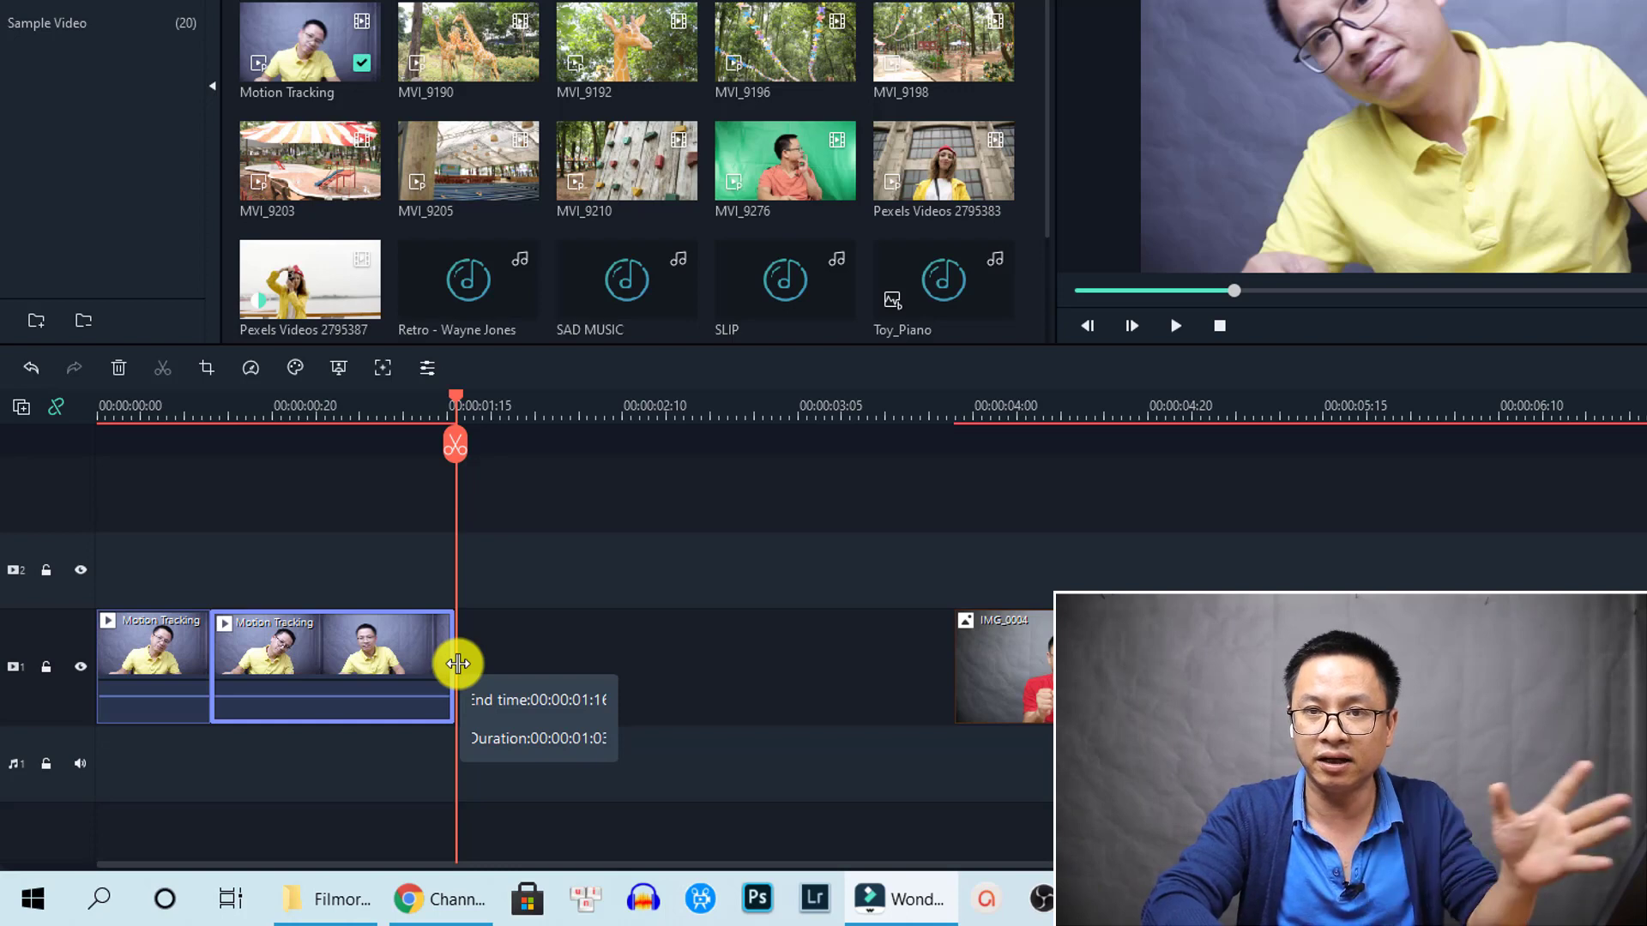
{"action": "left_click_drag", "start_coordinate": [458, 663], "coordinate": [677, 675]}
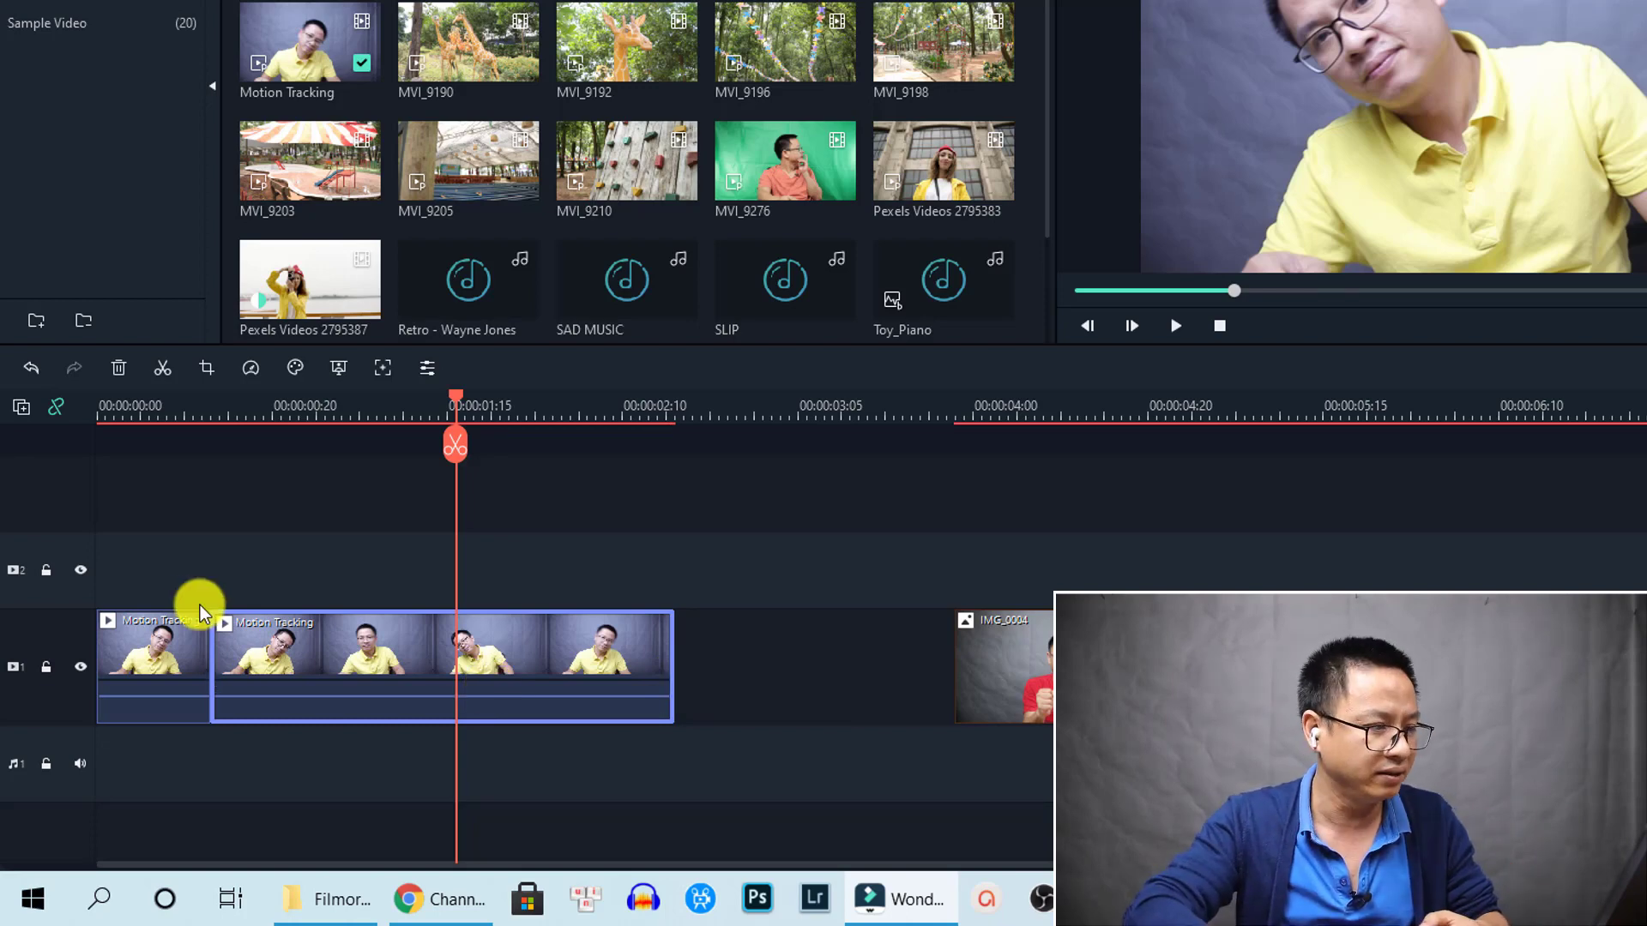
- Delete the first Motion Tracking segment without closing its gap, and undo the deletion
{"action": "left_click", "coordinate": [182, 664]}
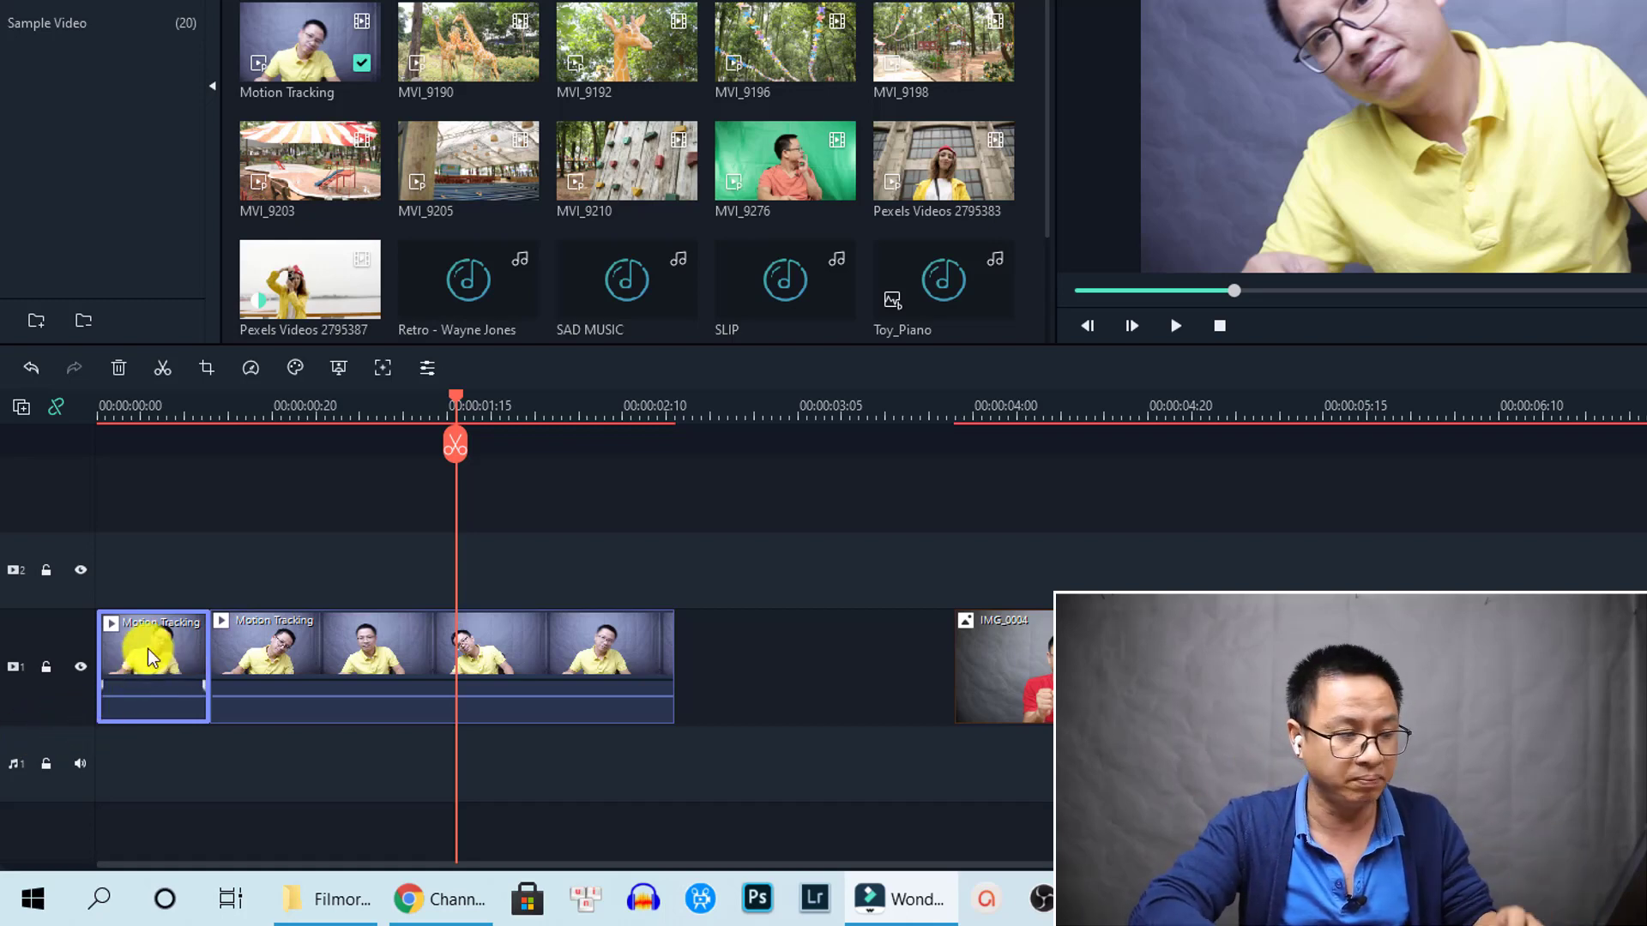
{"action": "key", "text": "Delete"}
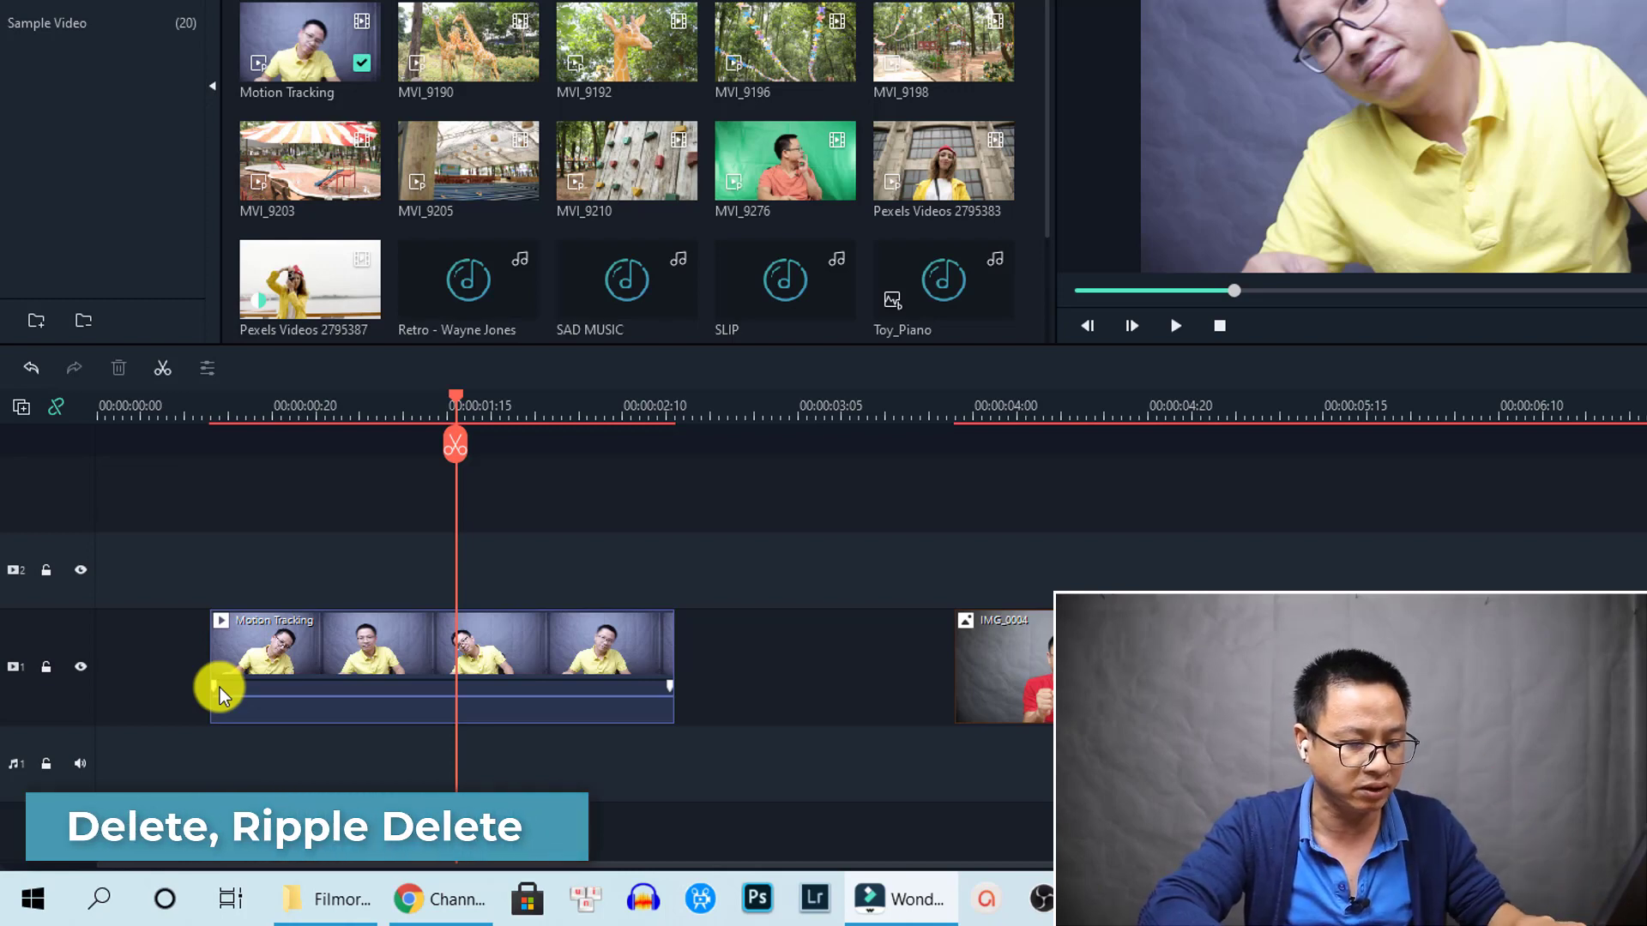
{"action": "key", "text": "ctrl+z"}
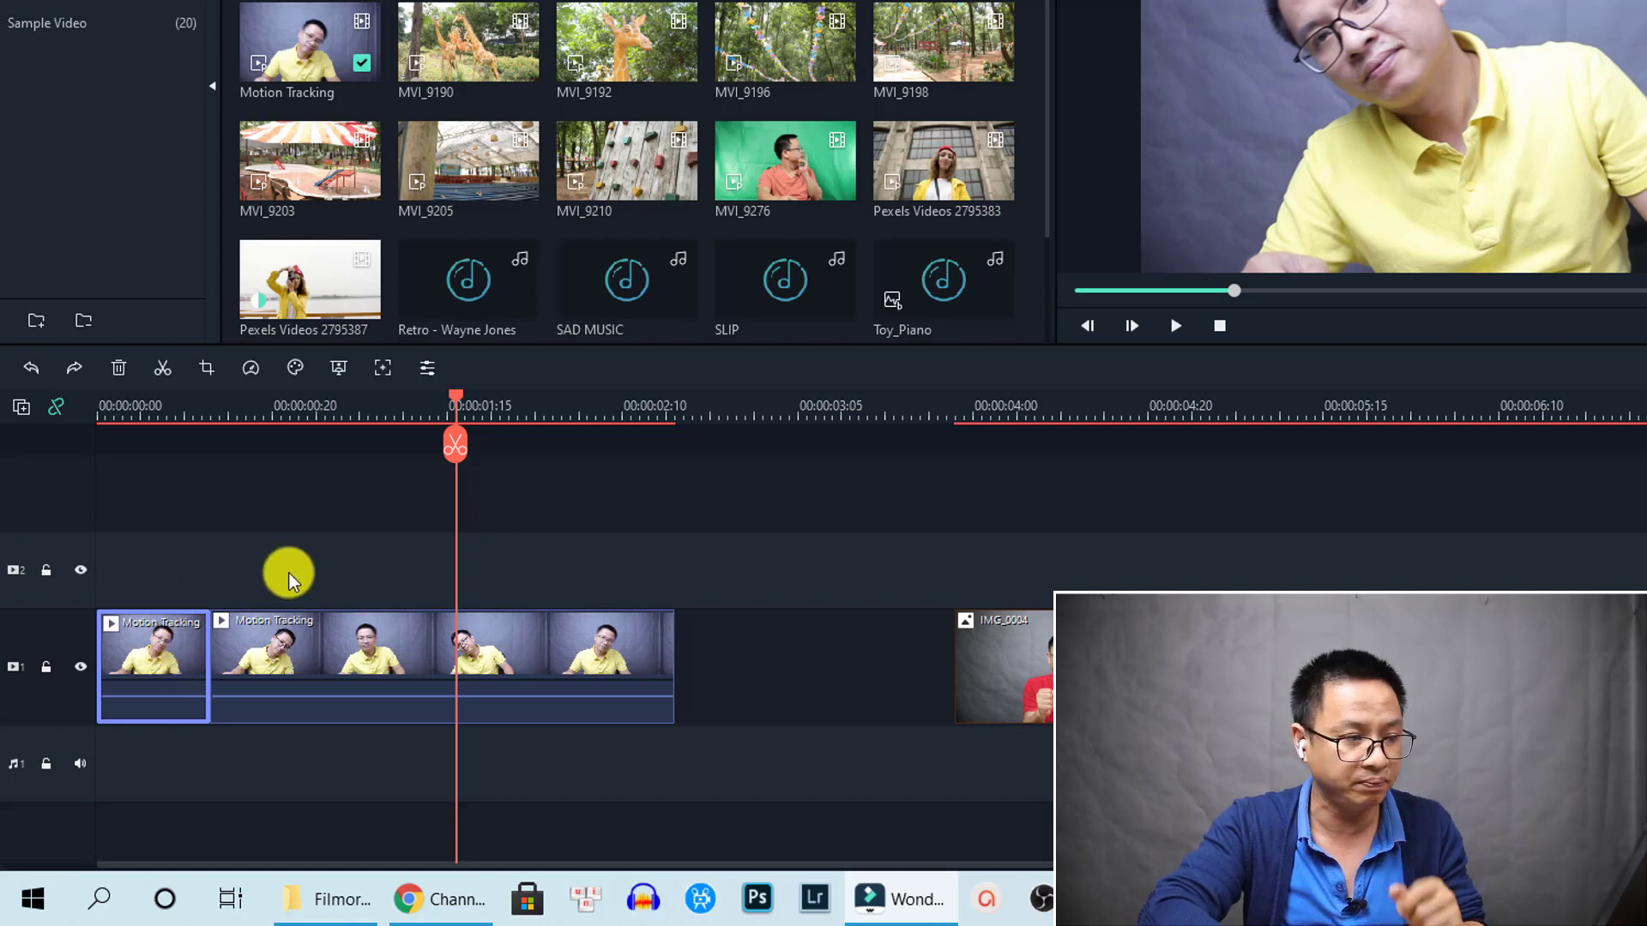
- Ripple delete the first Motion Tracking segment so the following clips close the gap
{"action": "right_click", "coordinate": [149, 640]}
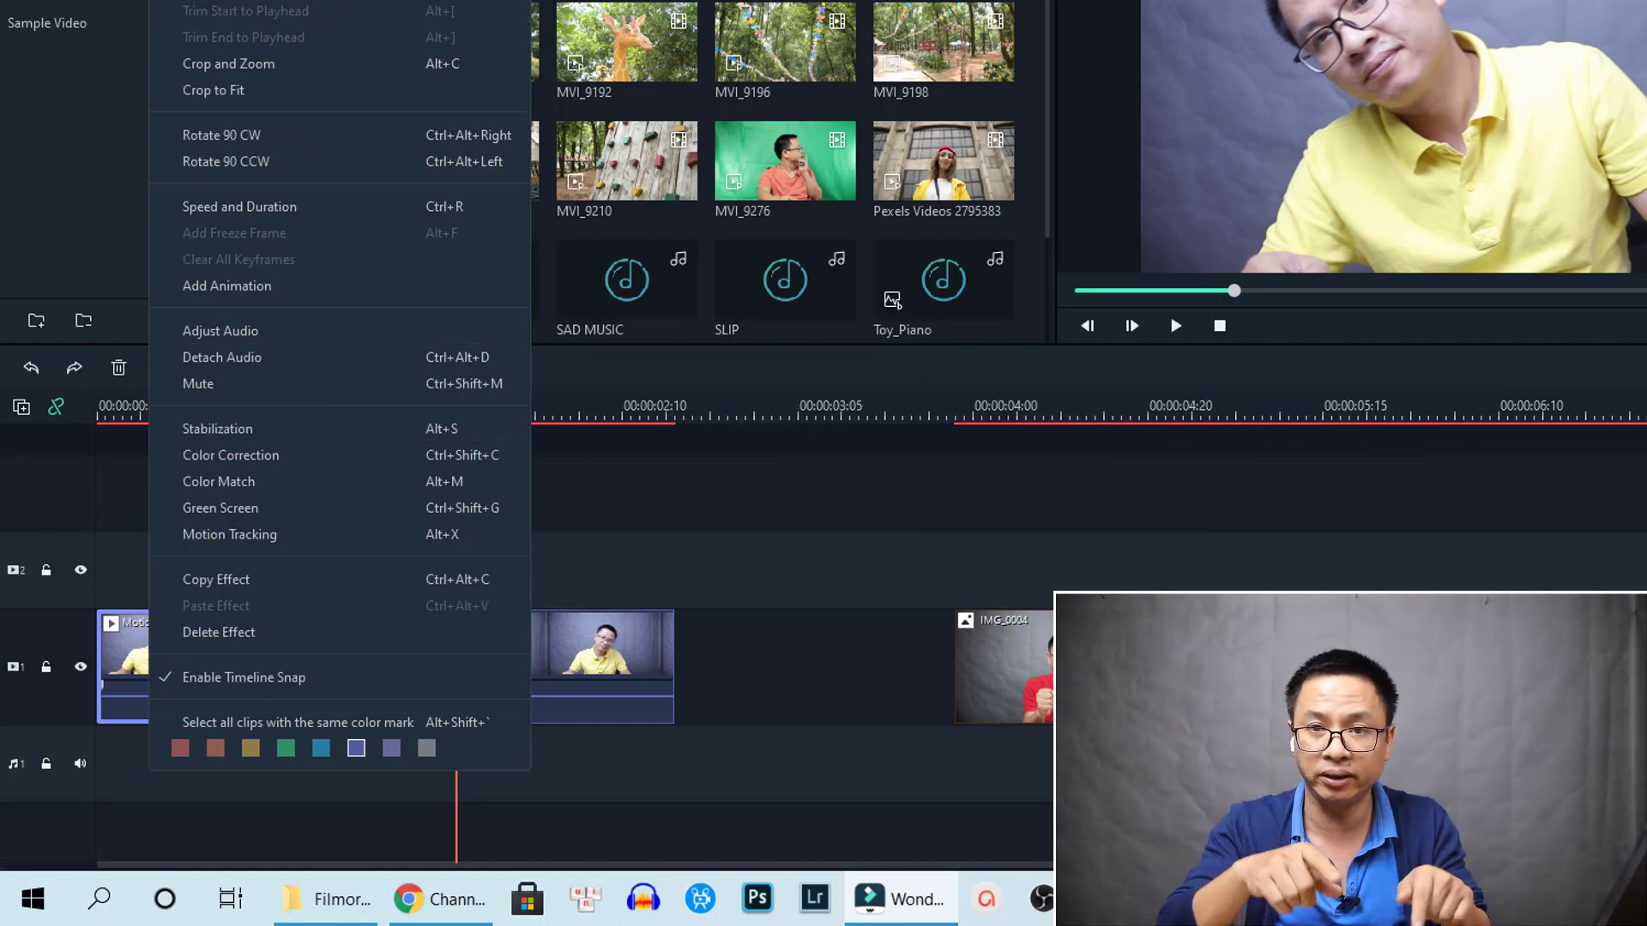
{"action": "key", "text": "shift+Delete"}
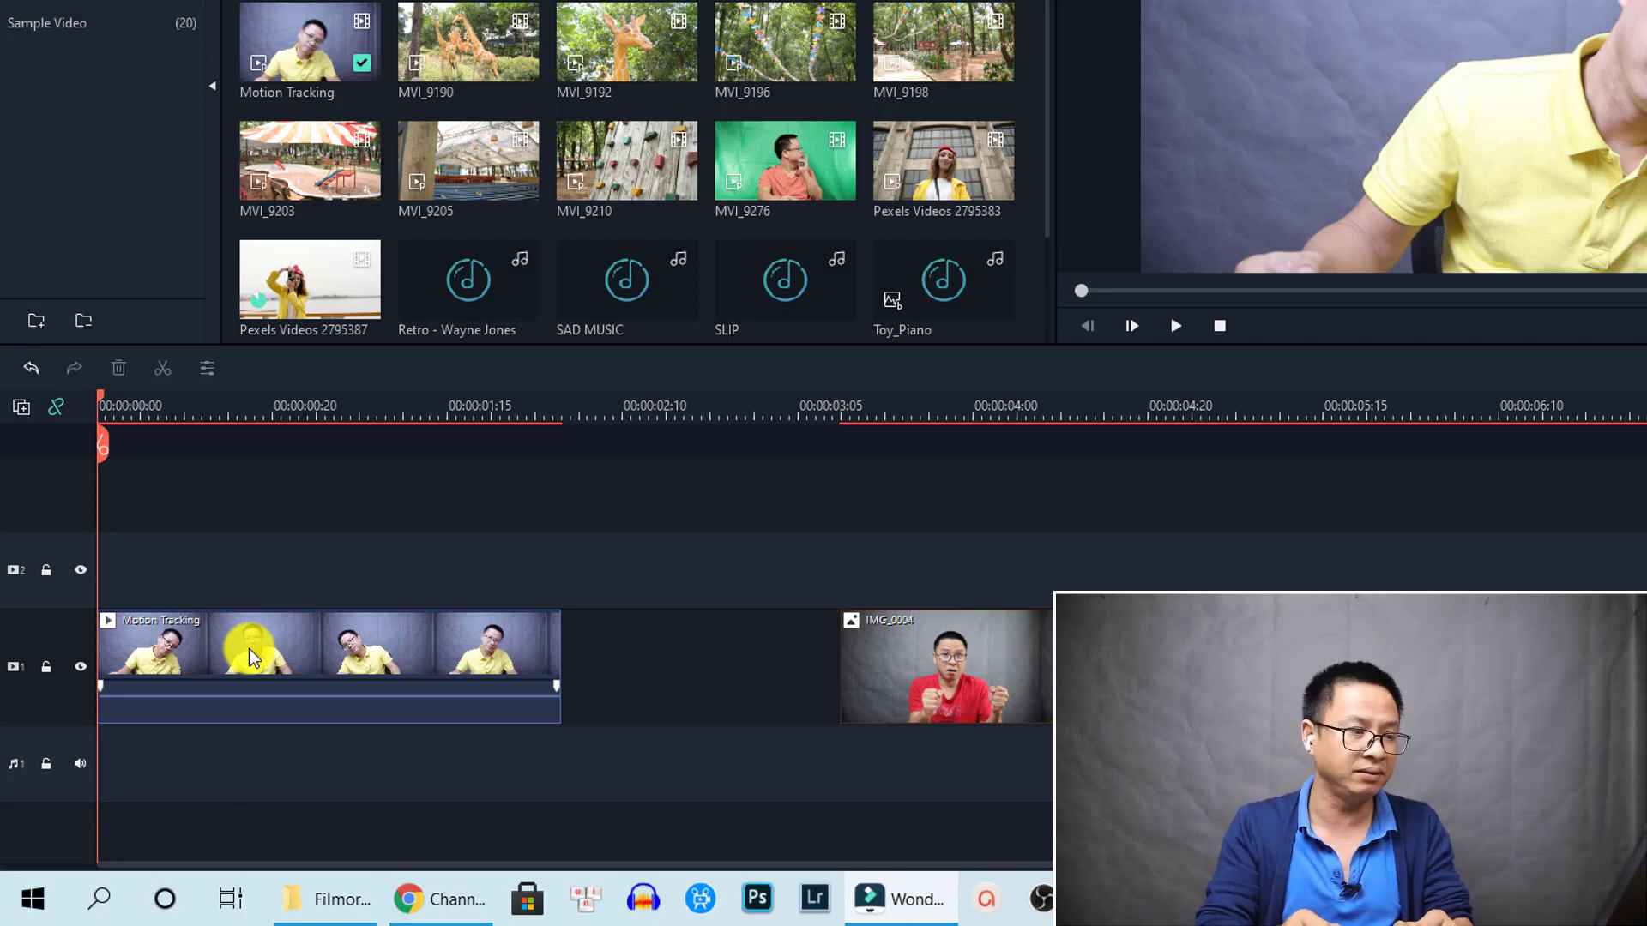
{"action": "left_click", "coordinate": [310, 632]}
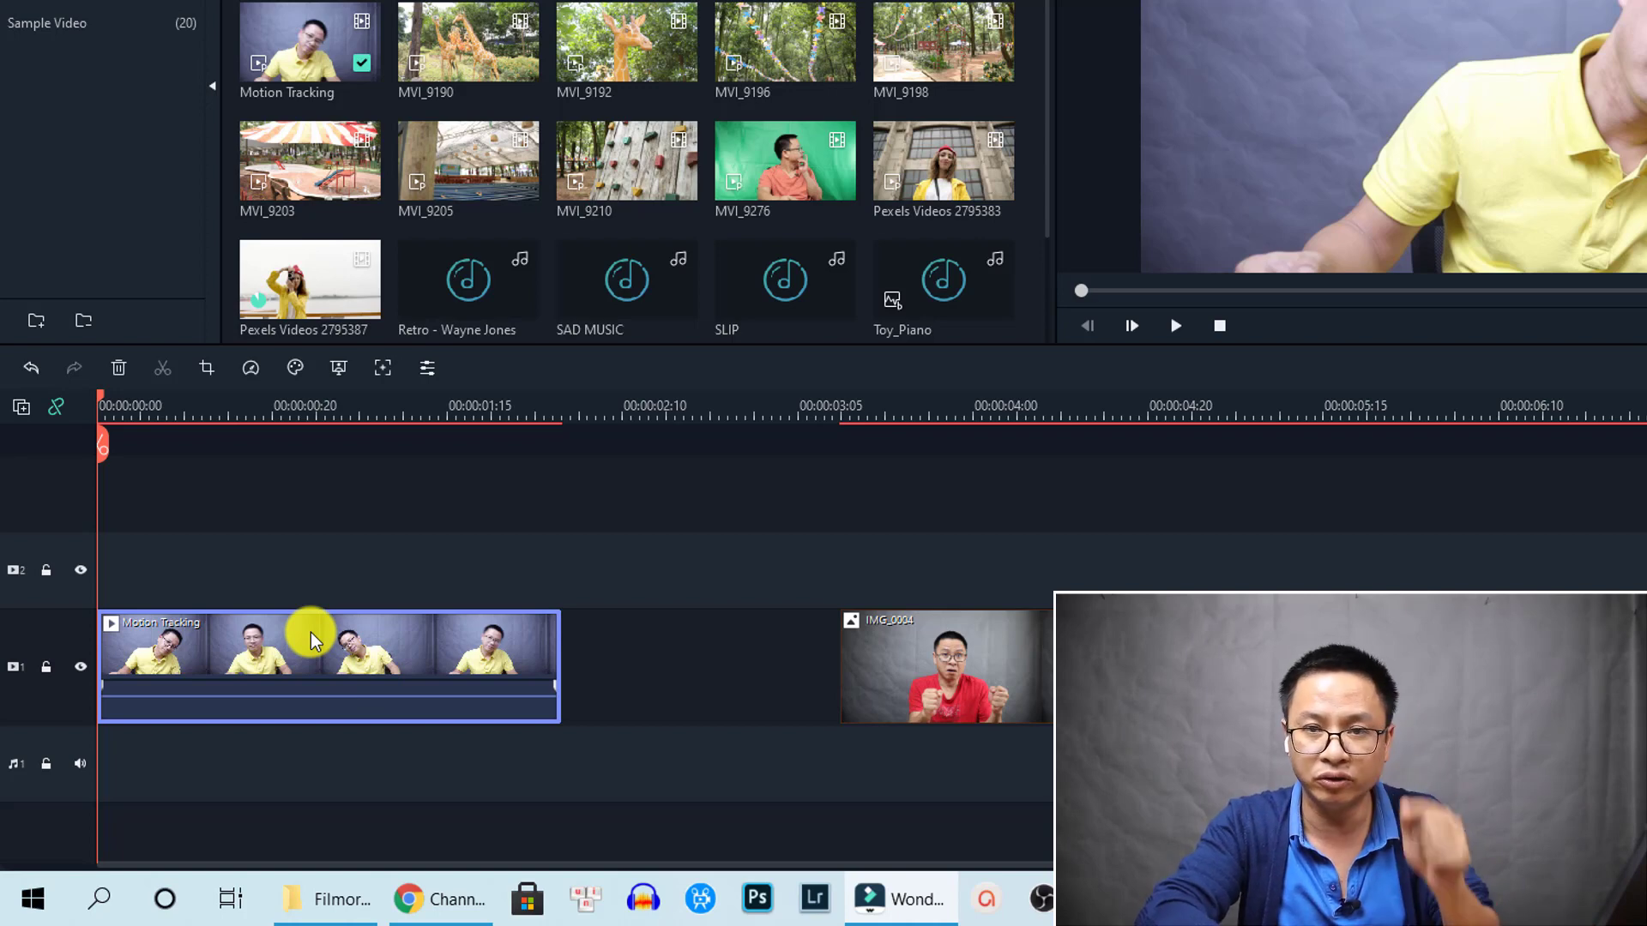
{"action": "key", "text": "ctrl+z"}
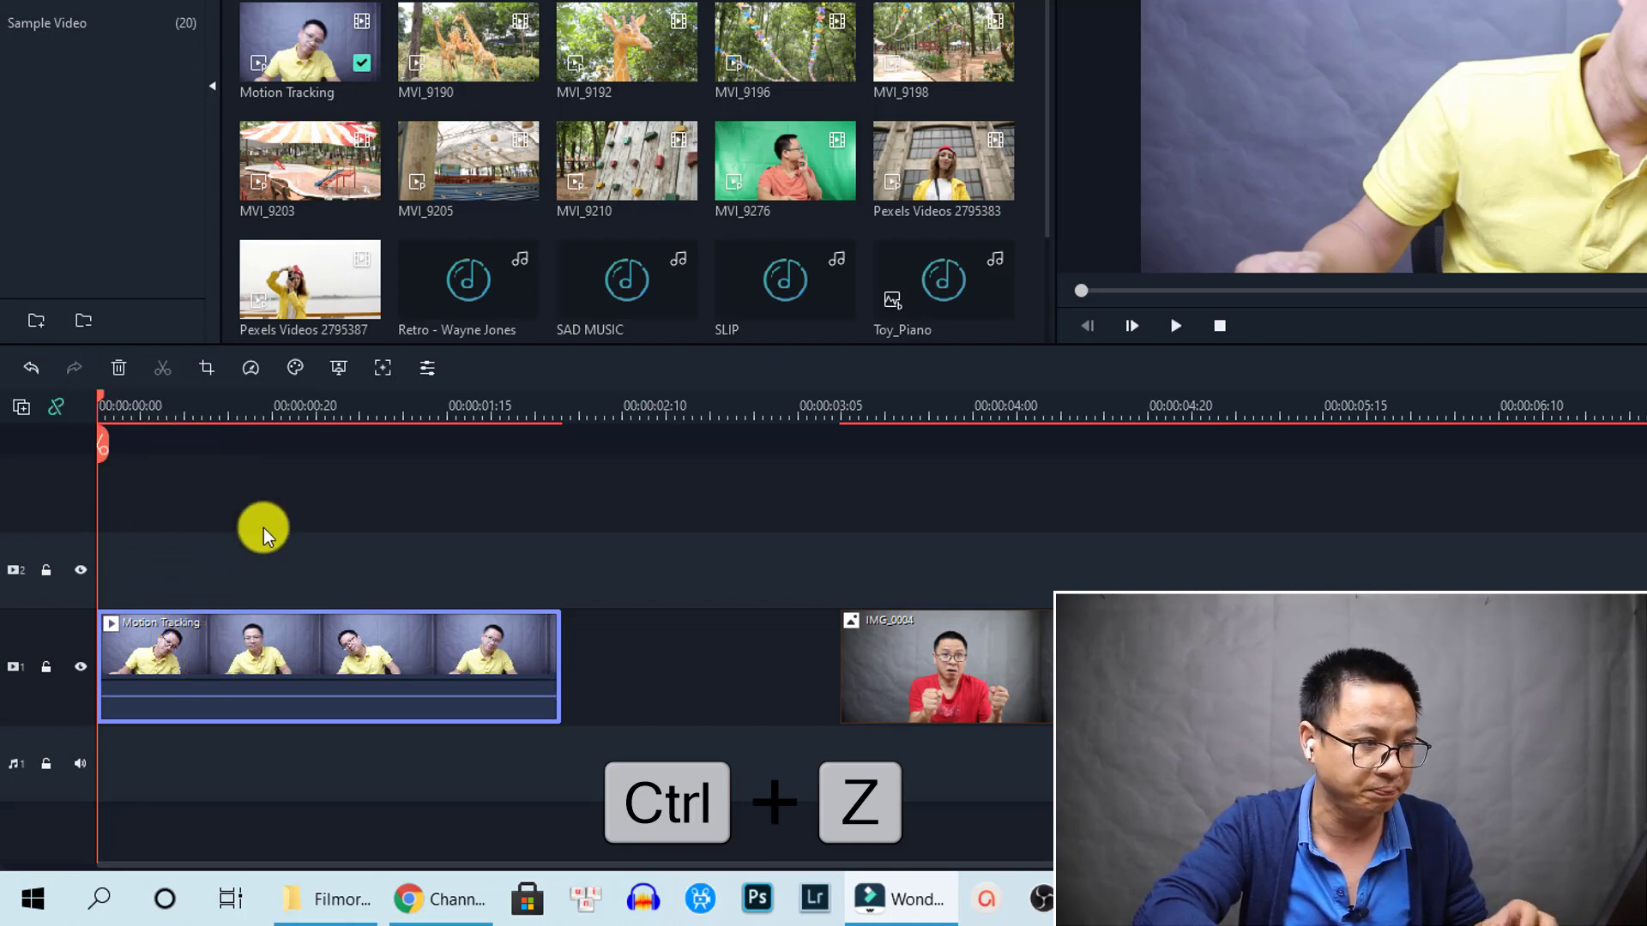
- Move the remaining Motion Tracking segment to start at about 00:00:00:15 and set the playhead to 00:00:01:10
{"action": "left_click_drag", "start_coordinate": [264, 668], "coordinate": [400, 671]}
{"action": "left_click", "coordinate": [408, 412]}
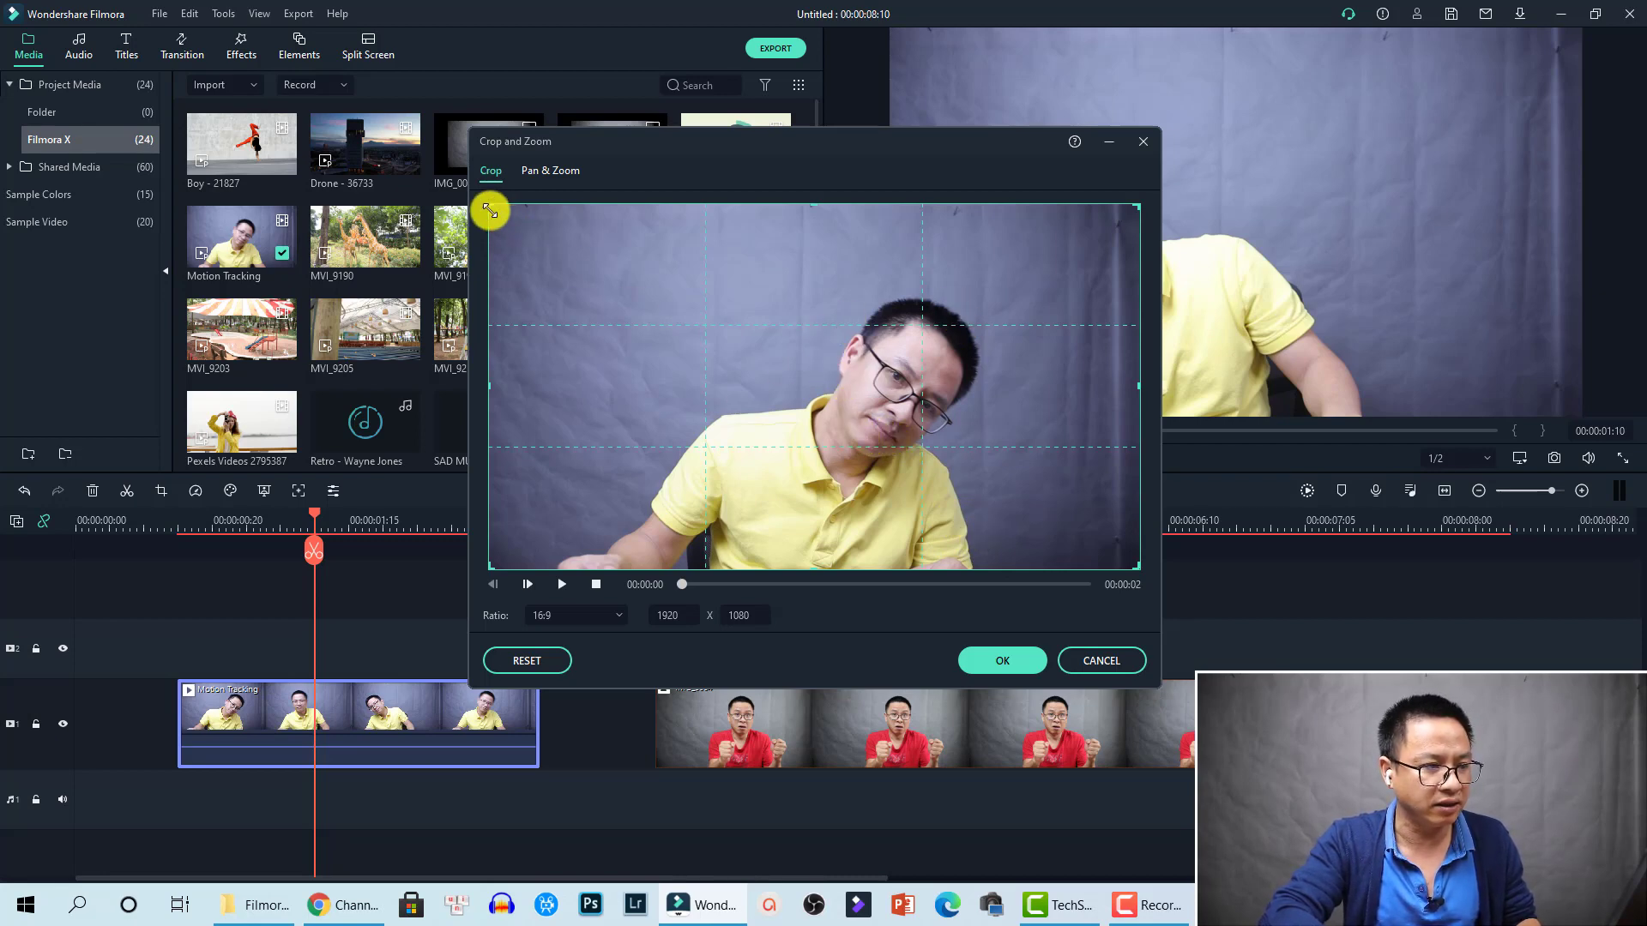
- Frame the crop around the man's head and switch it to a custom ratio, narrowed to about 891 × 560
{"action": "left_click_drag", "start_coordinate": [490, 210], "coordinate": [804, 381]}
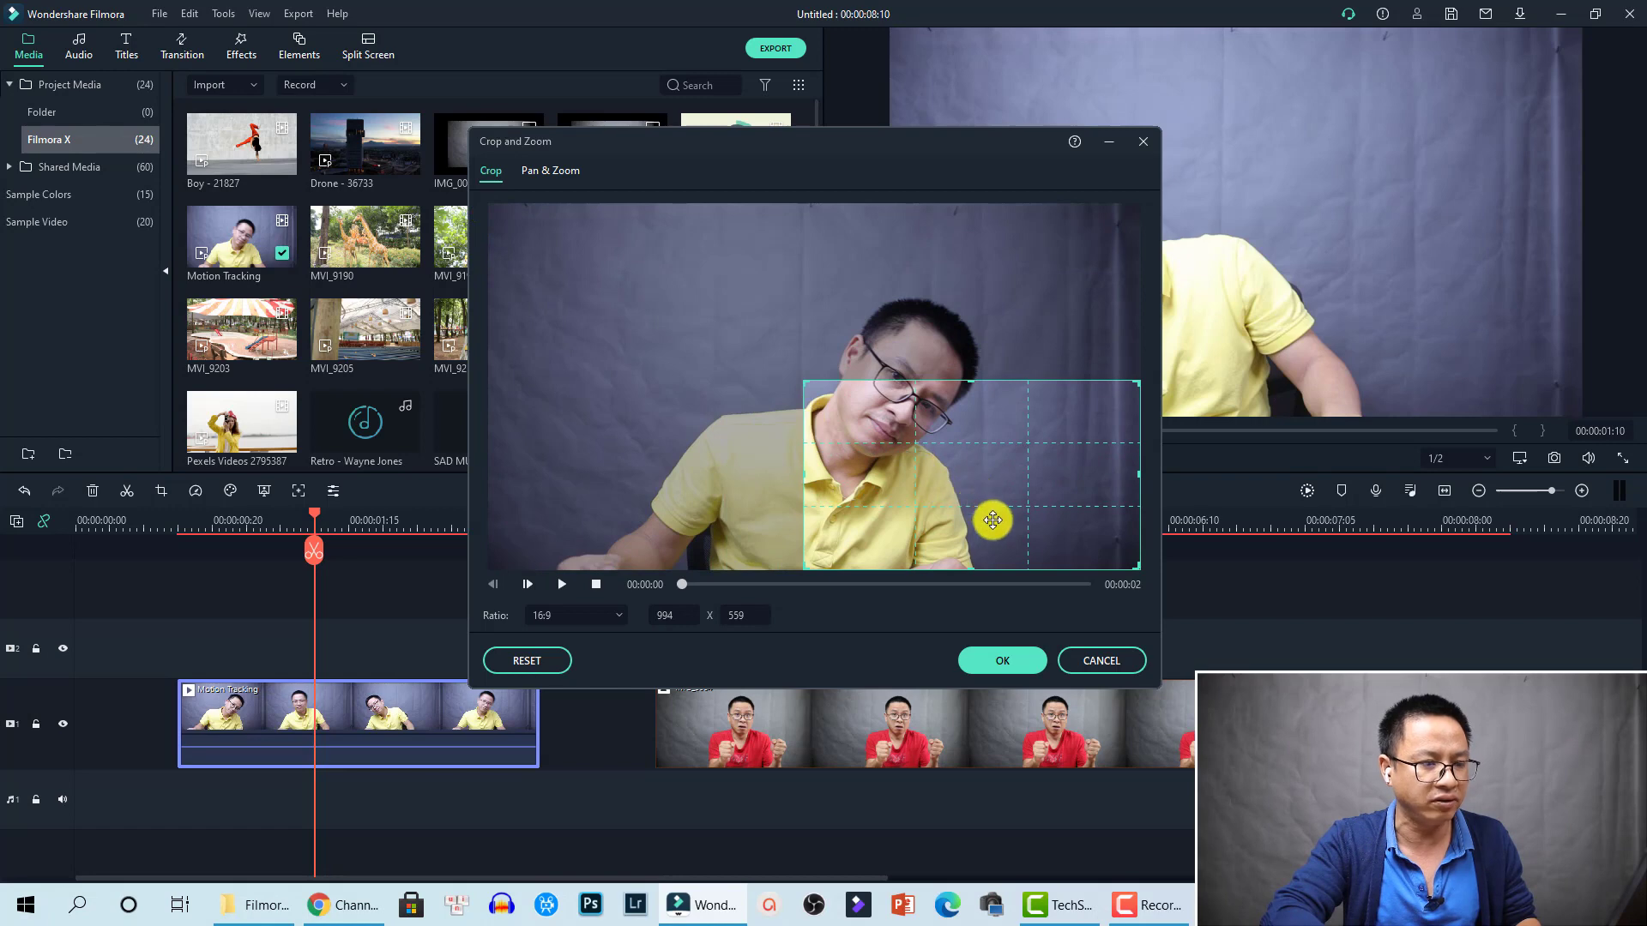
{"action": "left_click_drag", "start_coordinate": [992, 519], "coordinate": [883, 433]}
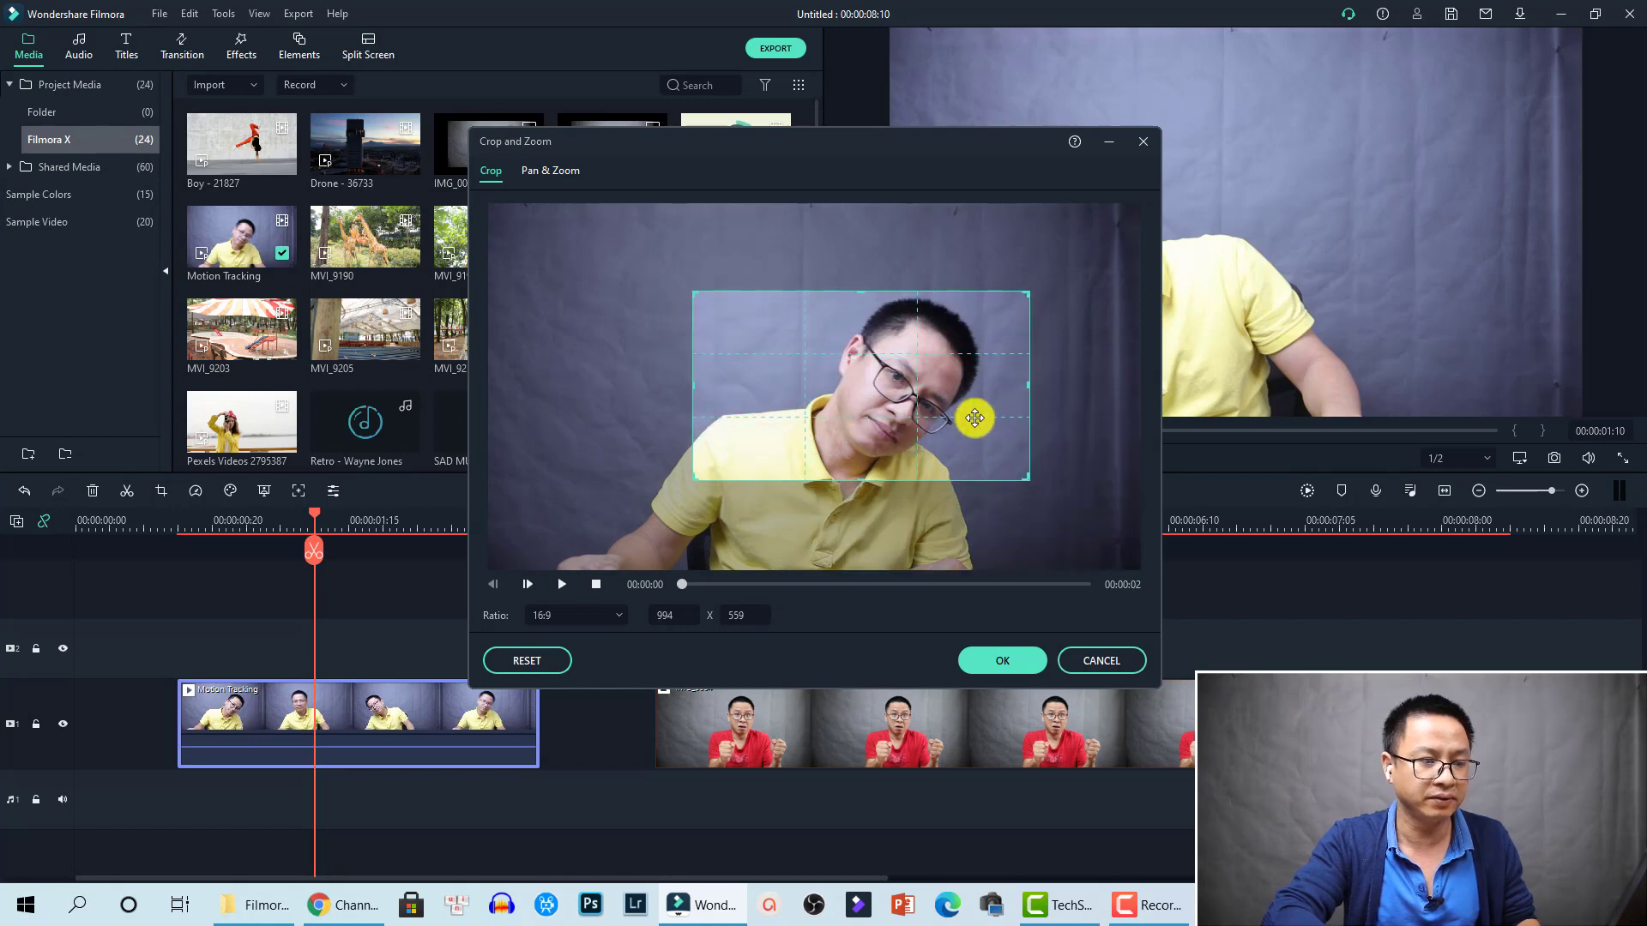
{"action": "left_click", "coordinate": [603, 616]}
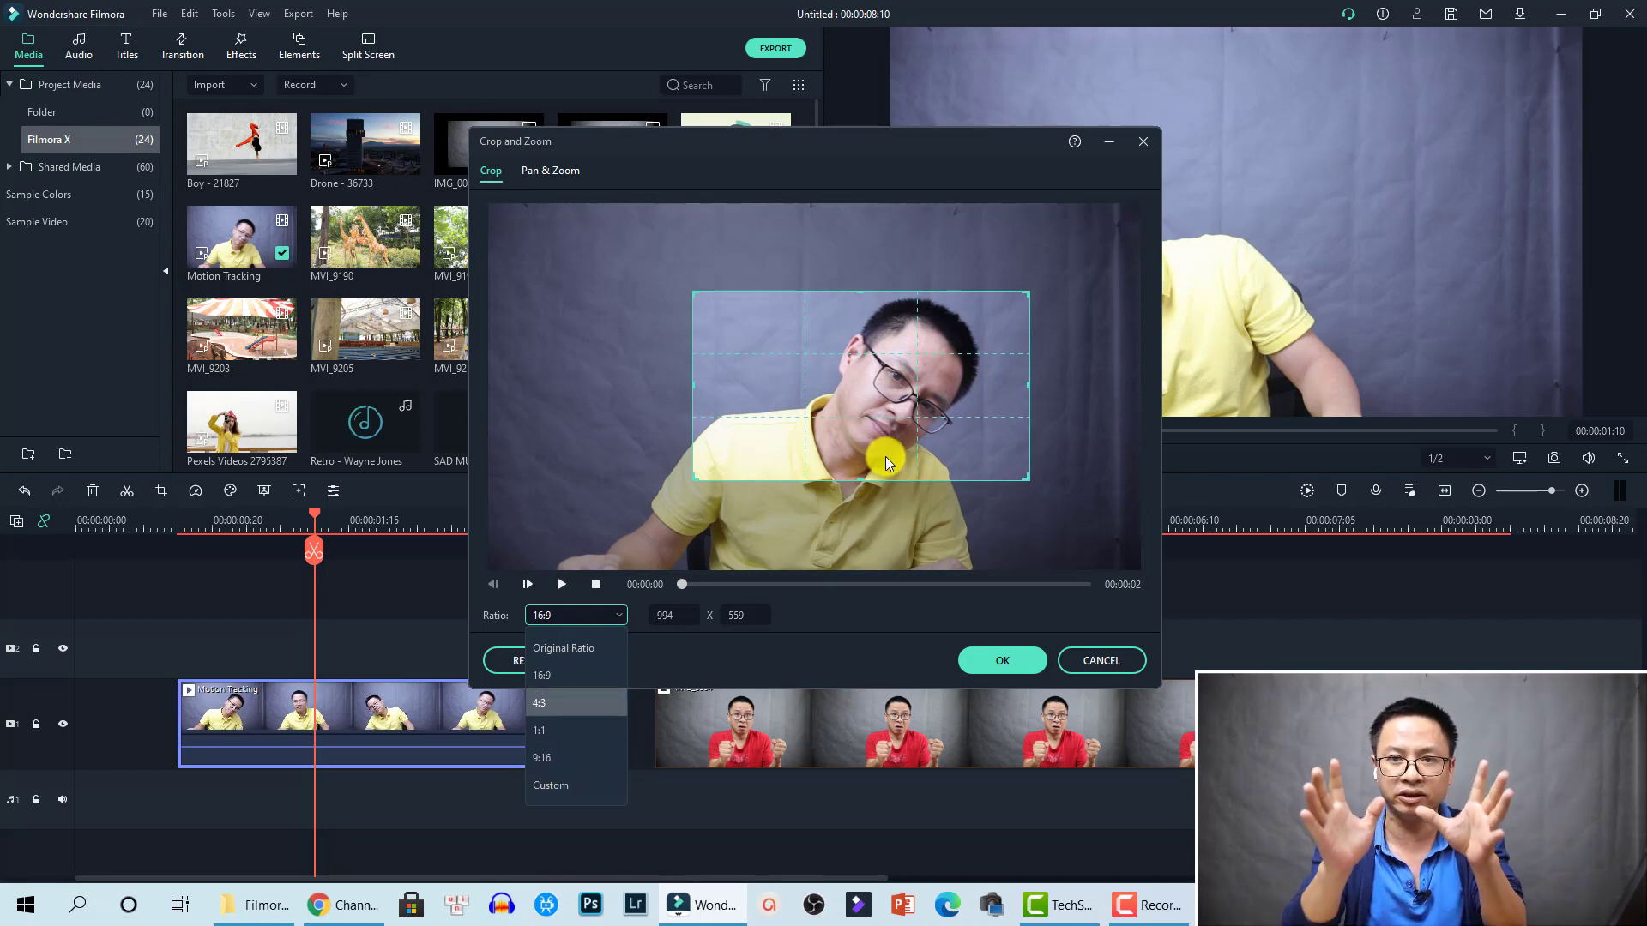
{"action": "left_click", "coordinate": [543, 783]}
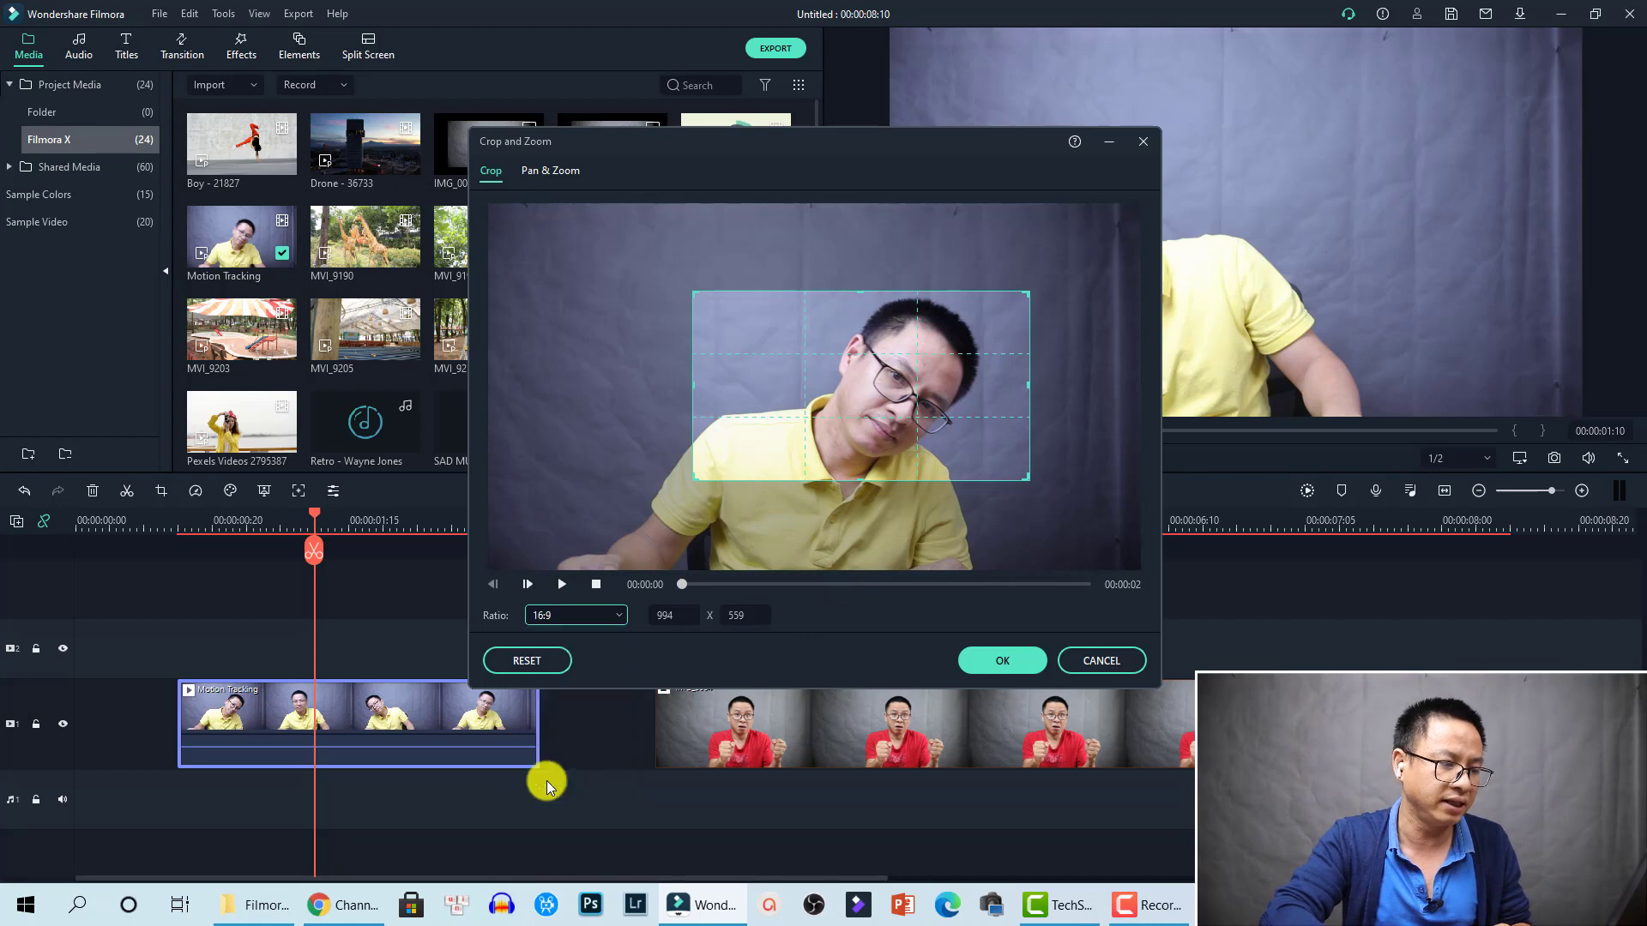
{"action": "left_click_drag", "start_coordinate": [1028, 384], "coordinate": [992, 445]}
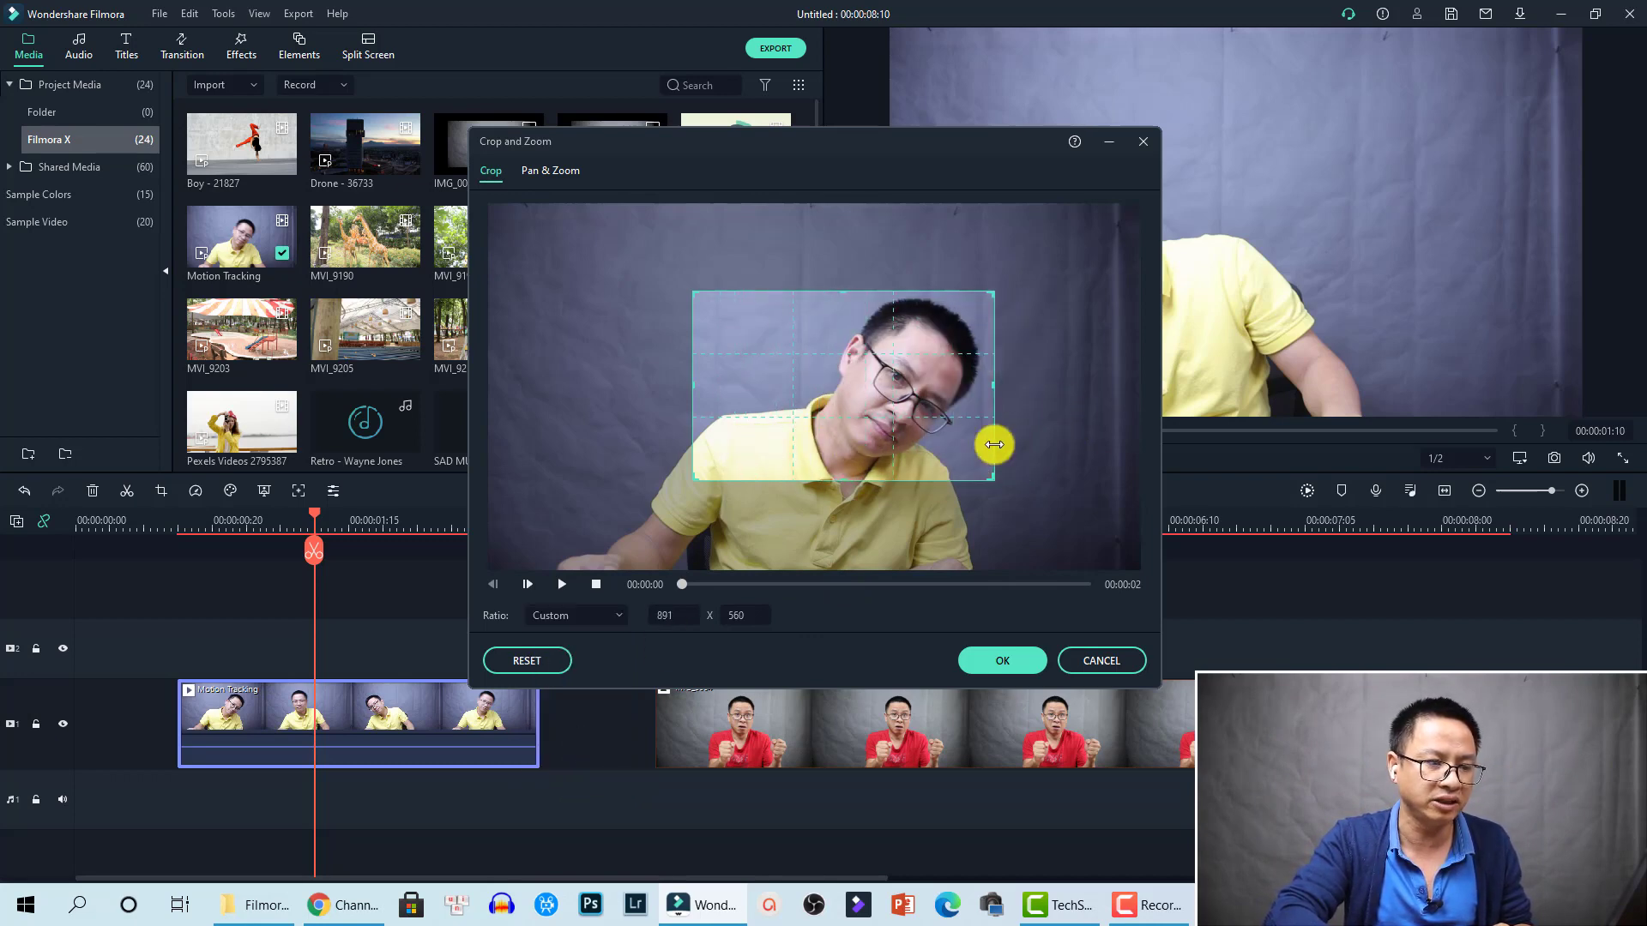
{"action": "mouse_move", "coordinate": [874, 426]}
{"action": "left_mouse_down"}
{"action": "mouse_move", "coordinate": [918, 463]}
{"action": "mouse_move", "coordinate": [934, 426]}
{"action": "mouse_move", "coordinate": [902, 418]}
{"action": "left_mouse_up"}
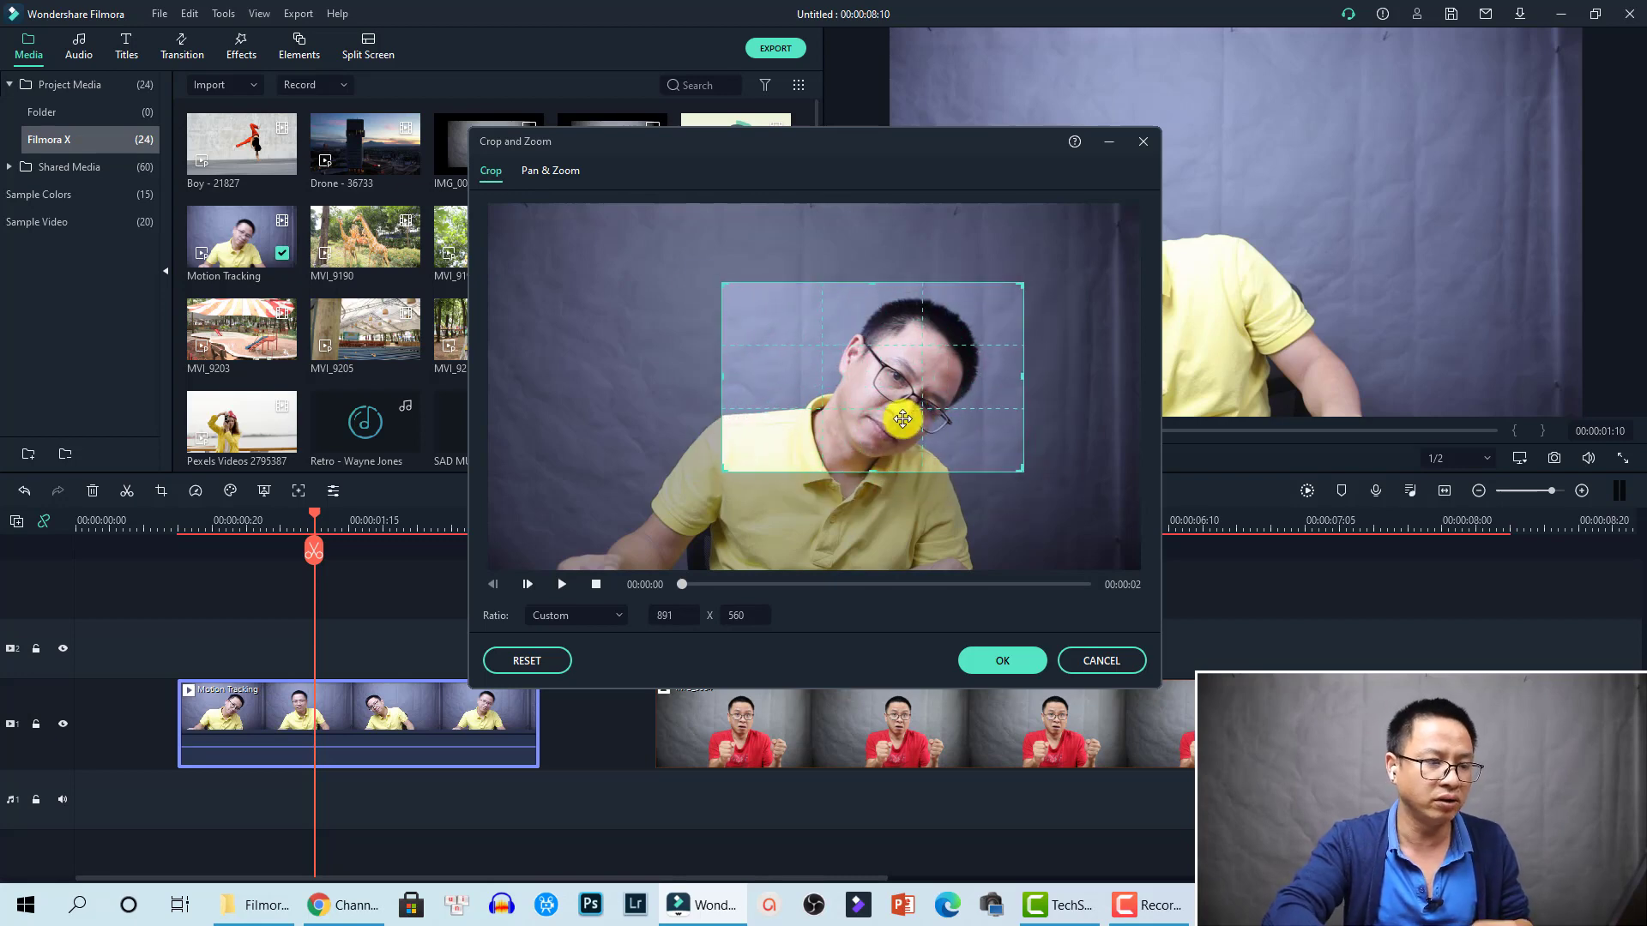
- Set the crop frame to a 16:9 ratio with a width of 1000 and apply the crop
{"action": "left_click", "coordinate": [610, 615]}
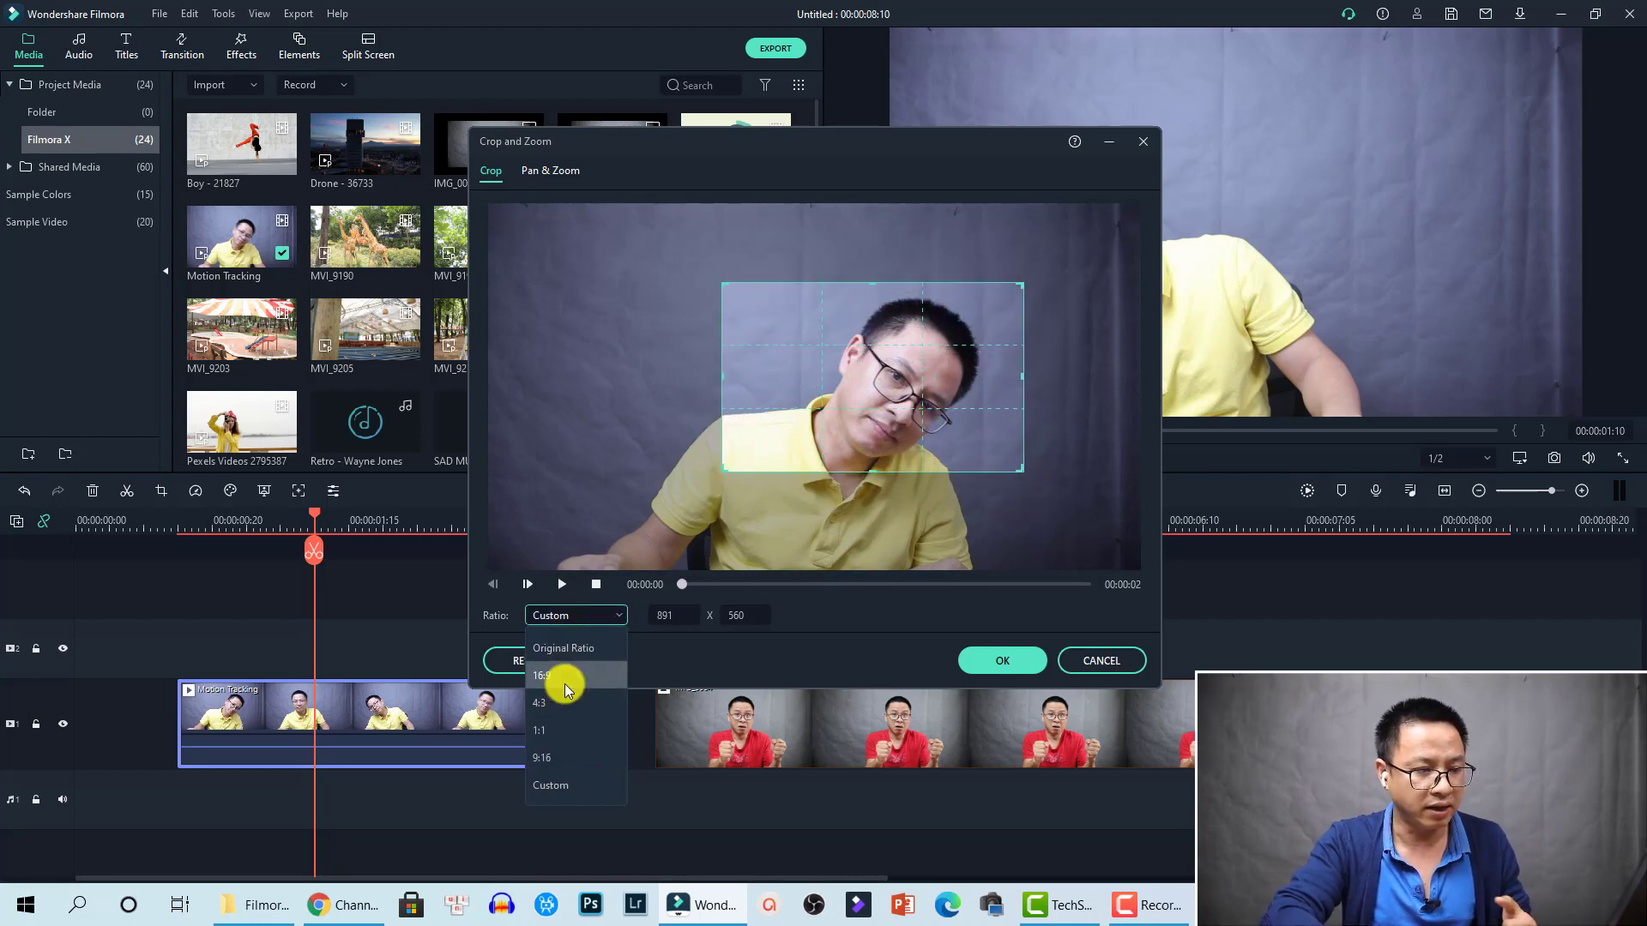
{"action": "left_click", "coordinate": [565, 676]}
{"action": "left_click", "coordinate": [687, 616]}
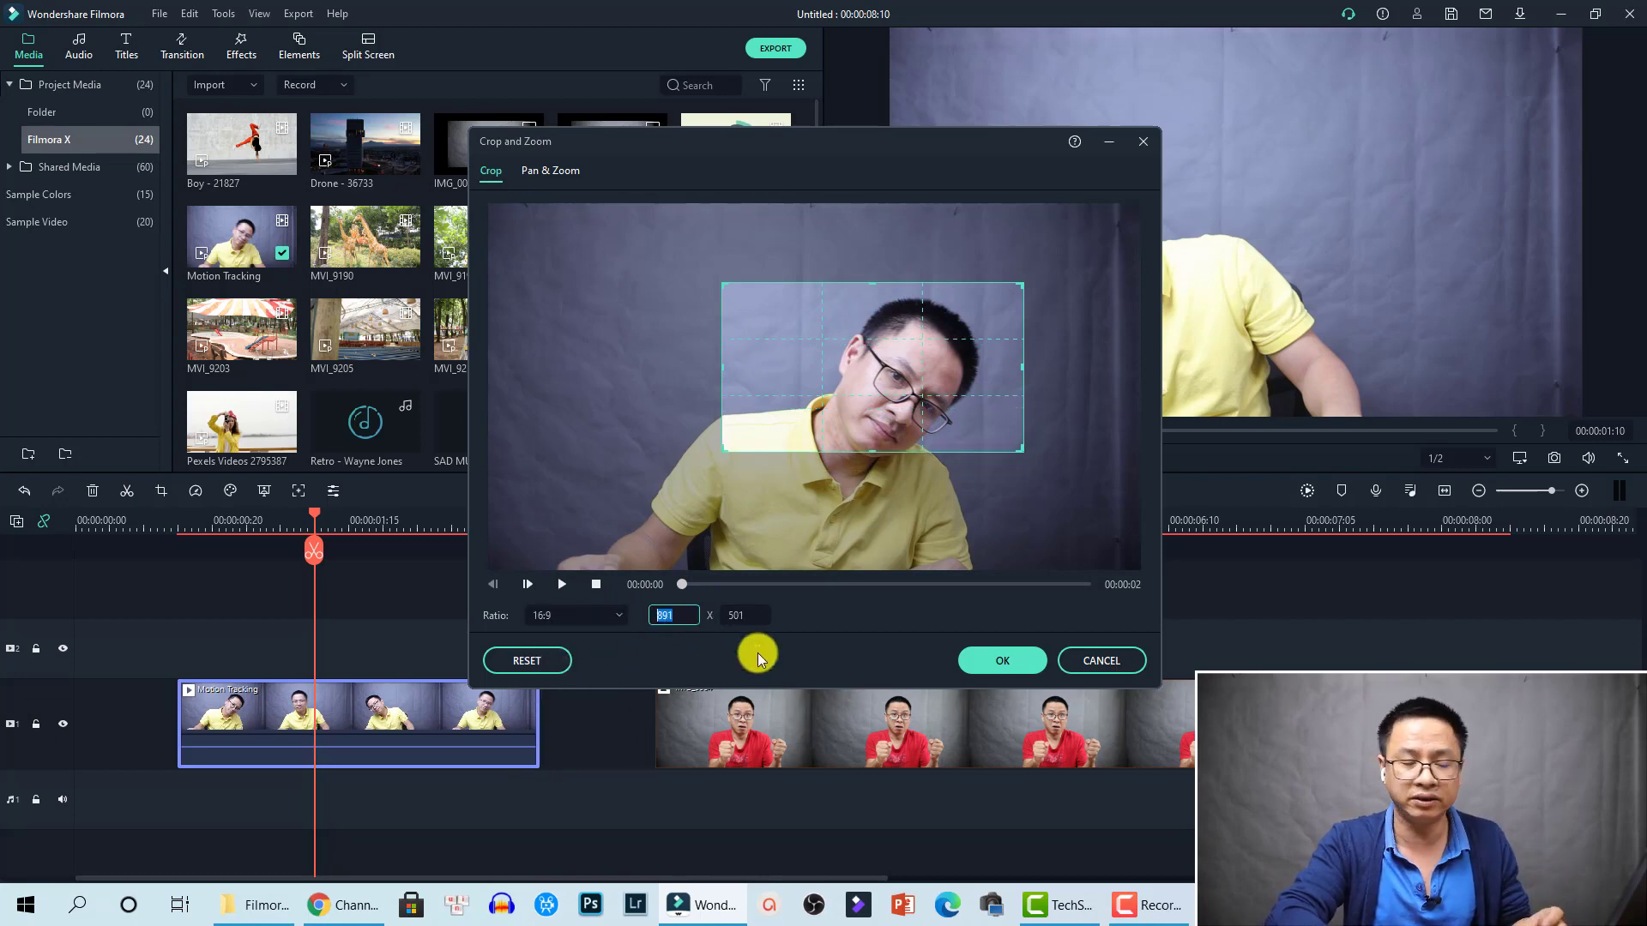
{"action": "type", "text": "10"}
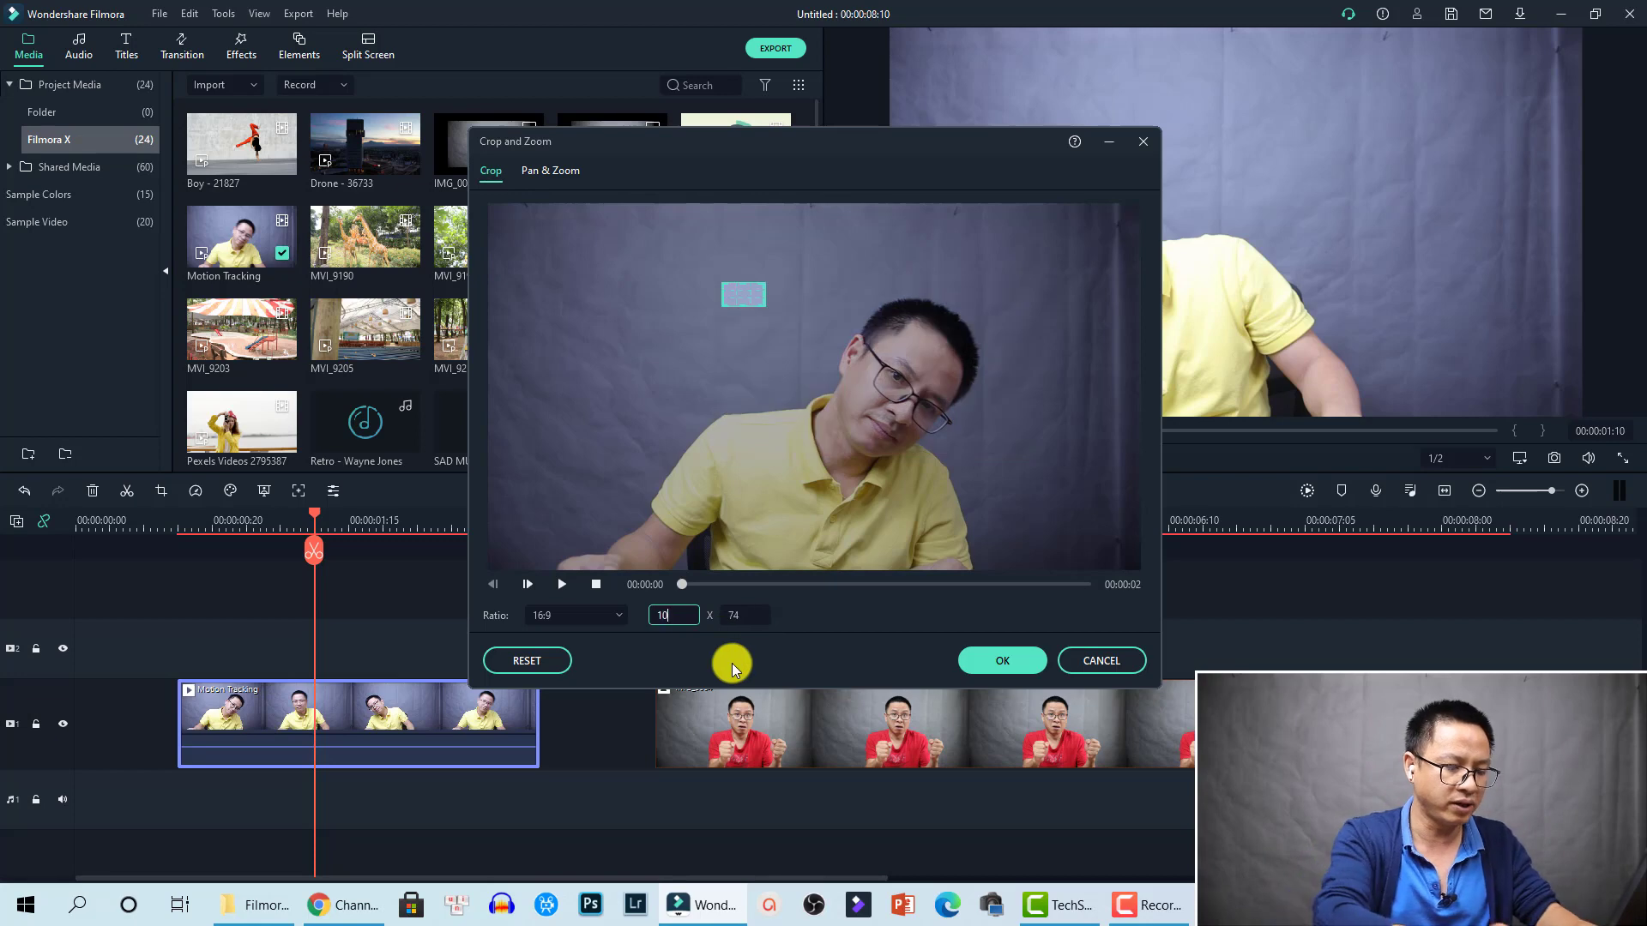
{"action": "type", "text": "00"}
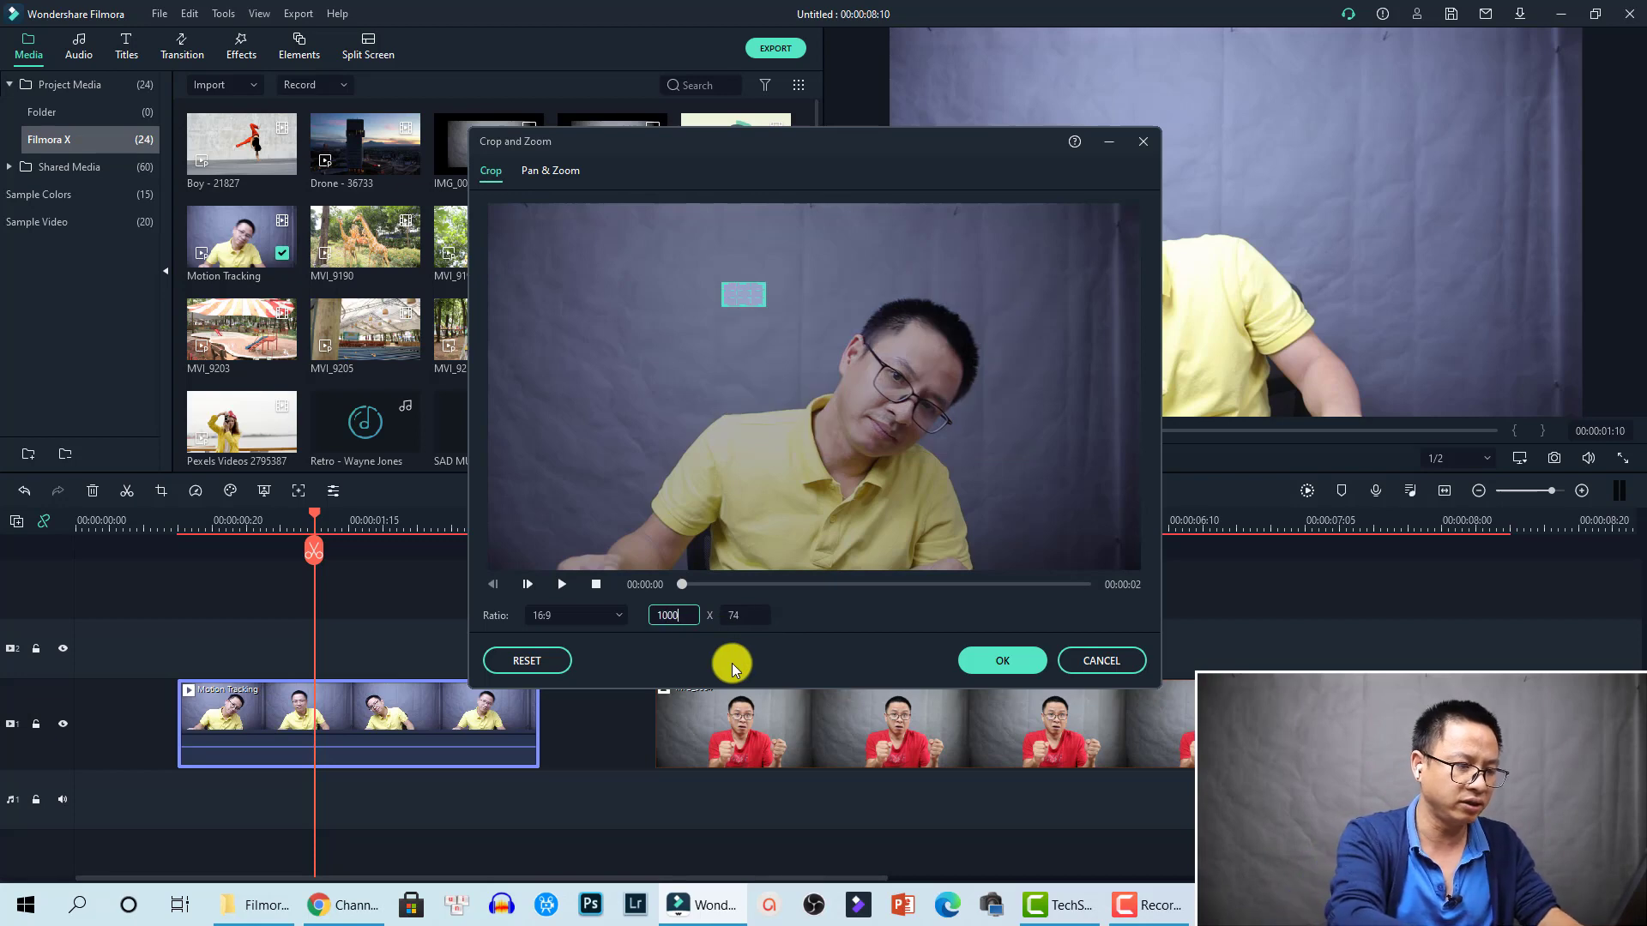
{"action": "left_click", "coordinate": [756, 611]}
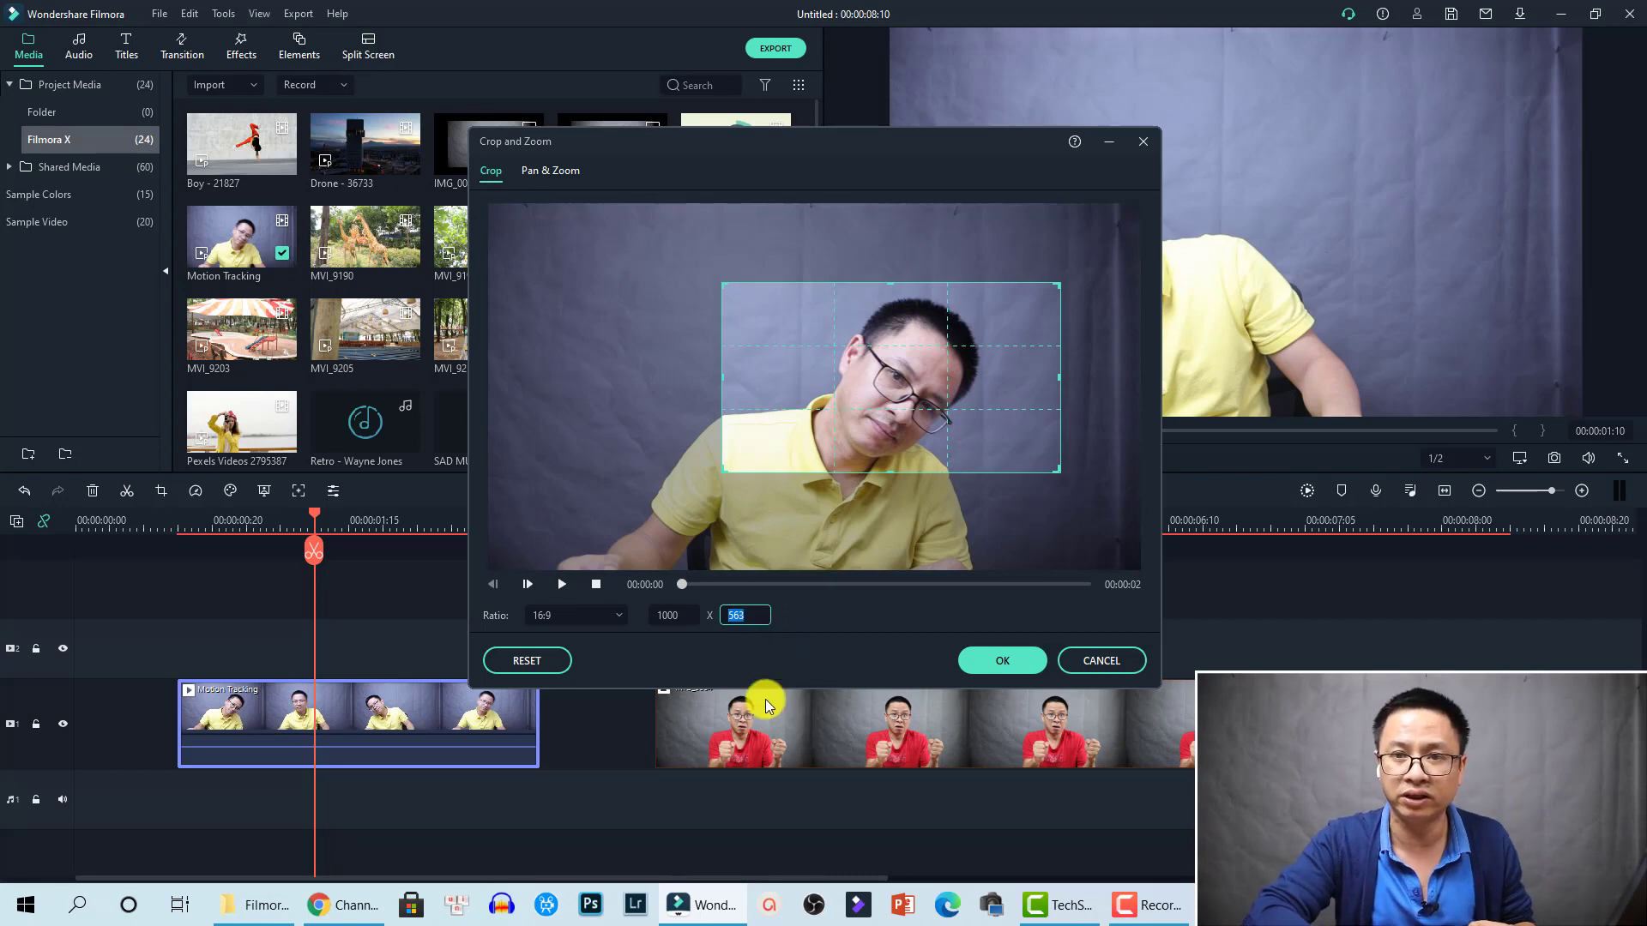
{"action": "left_click", "coordinate": [1005, 661]}
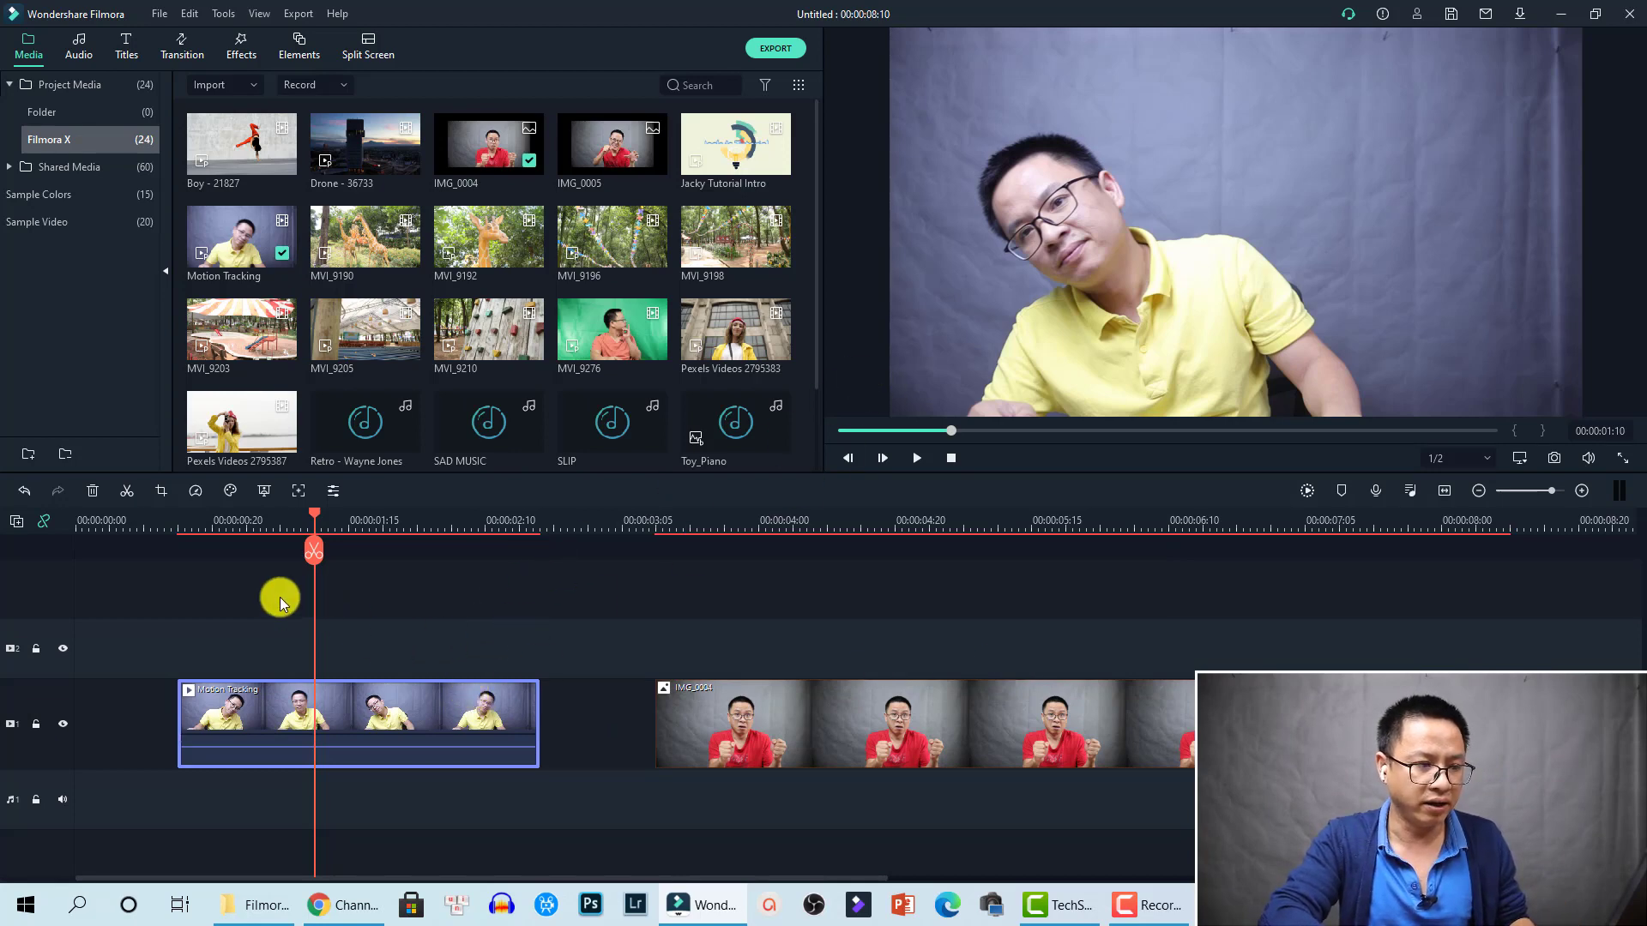
- Play the cropped Motion Tracking clip from 00:00:00:16 to check the new framing
{"action": "left_click", "coordinate": [186, 525]}
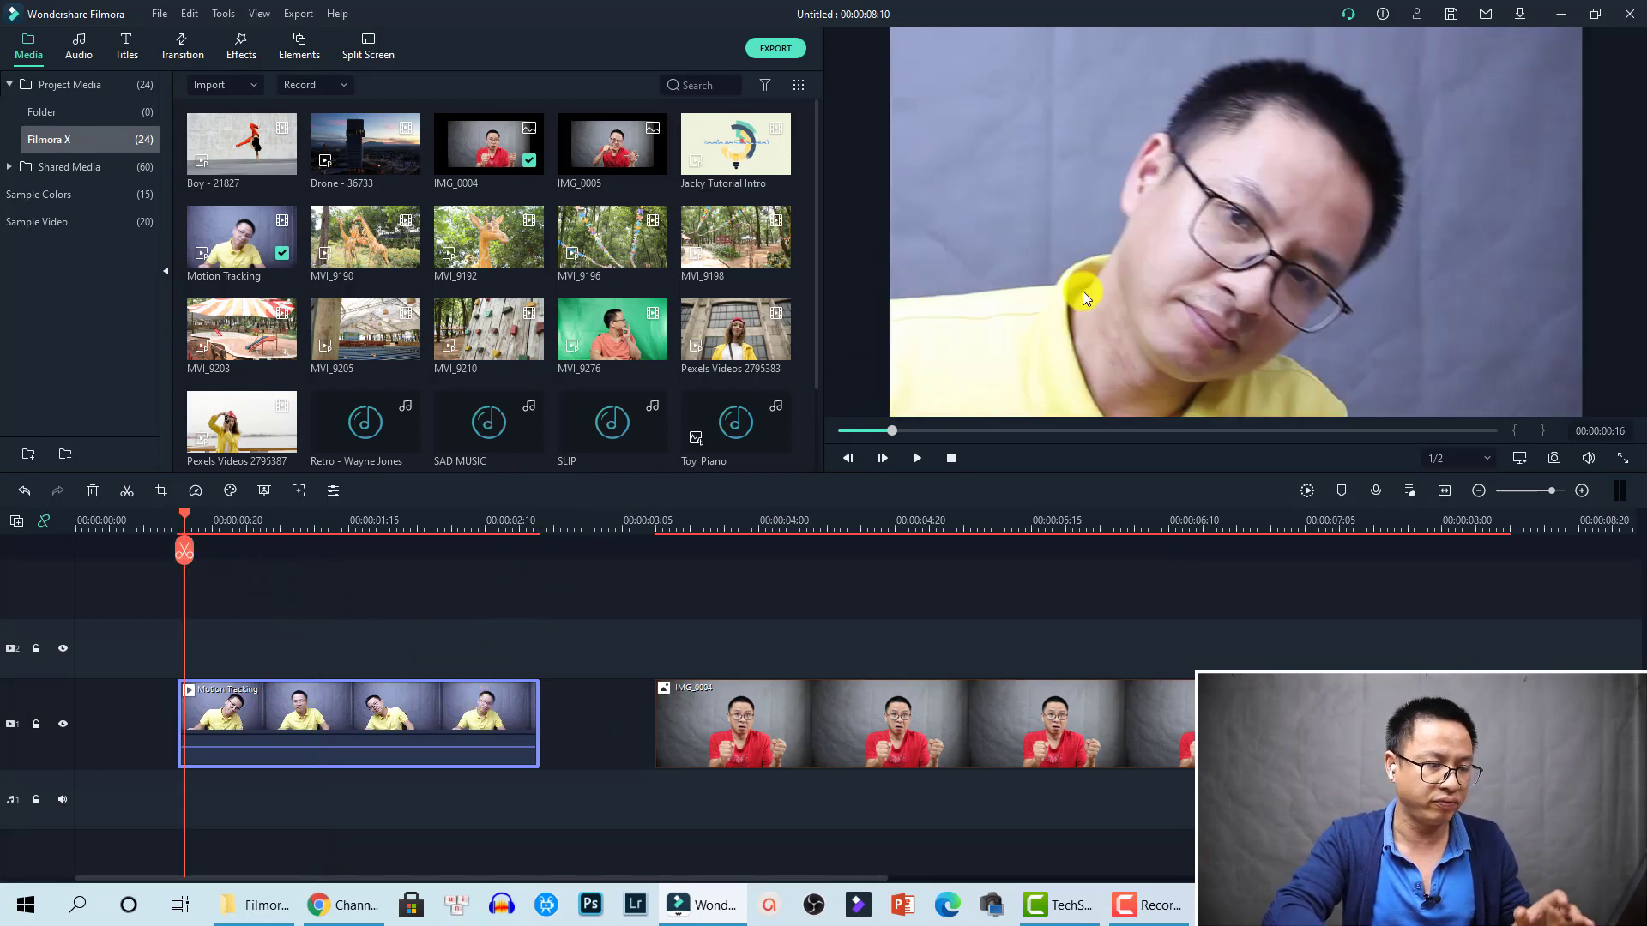
{"action": "key", "text": "space"}
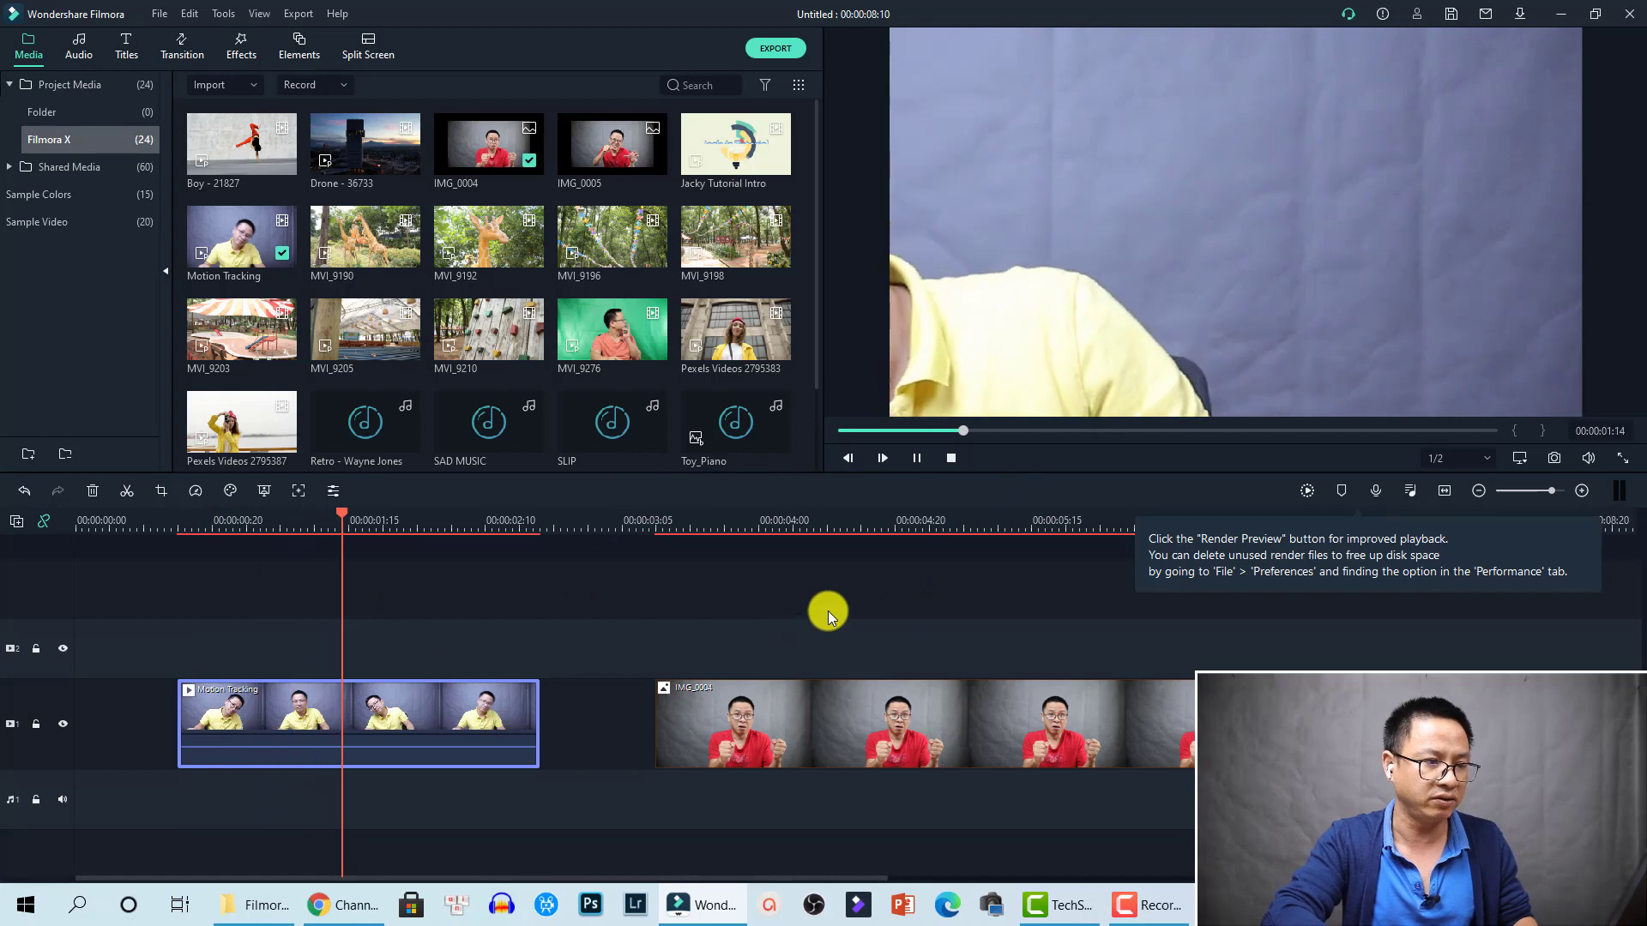
{"action": "key", "text": "space"}
- Split the Motion Tracking clip at 00:00:01:19 and expand the second part's crop frame to the full 1920 × 1080
{"action": "left_click", "coordinate": [375, 524]}
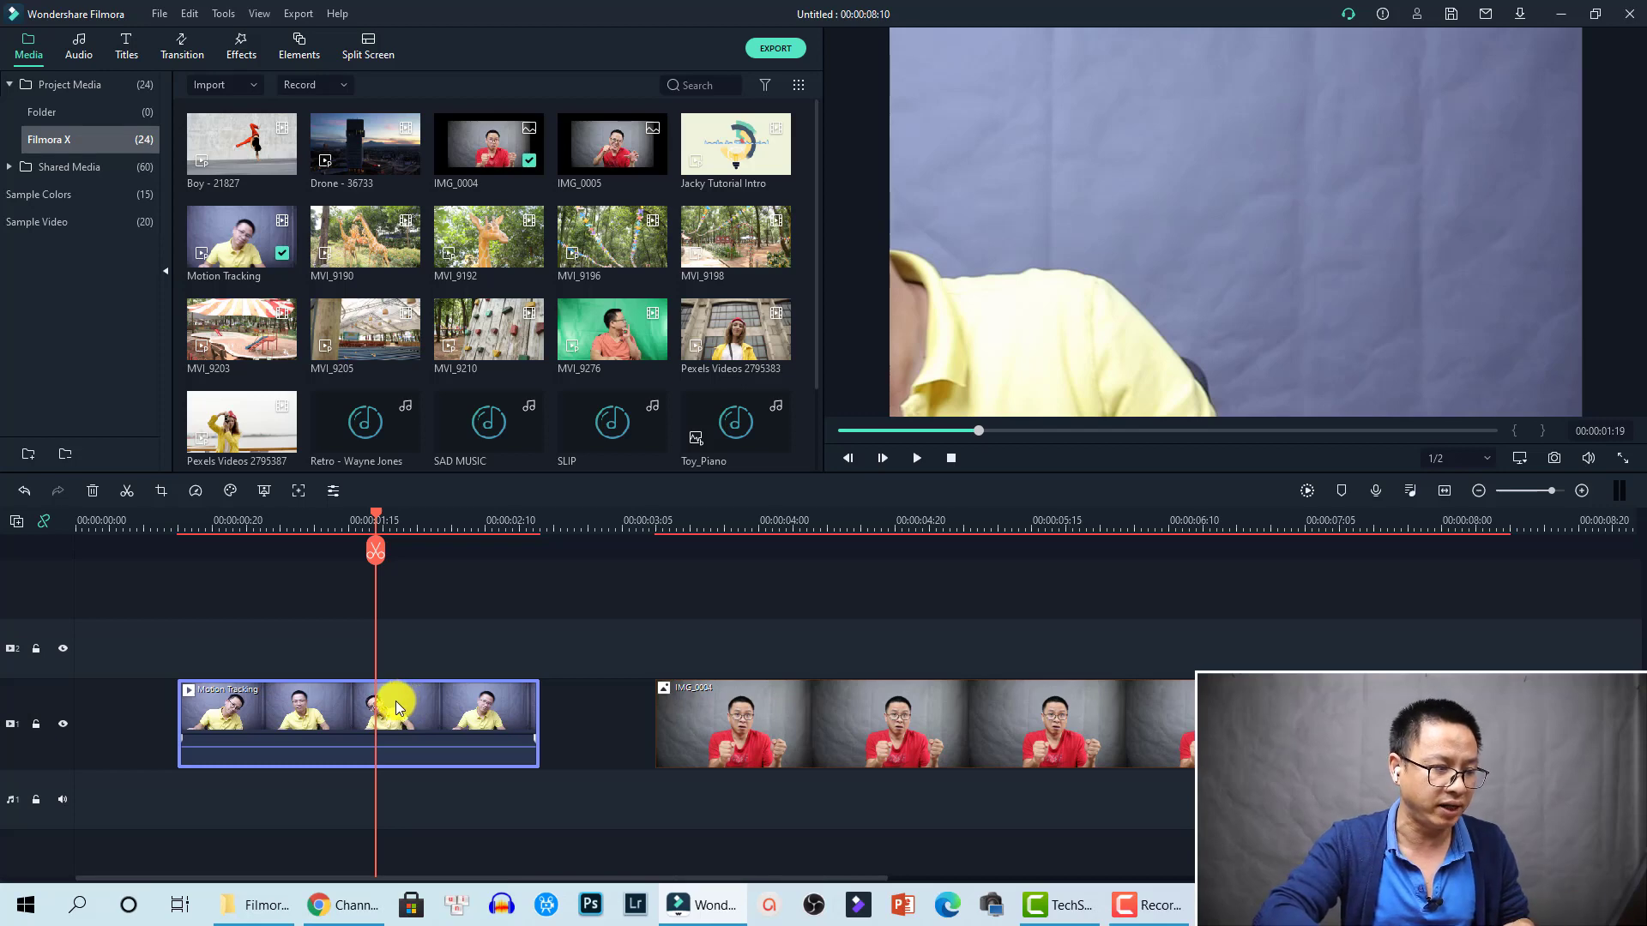
{"action": "left_click", "coordinate": [375, 549]}
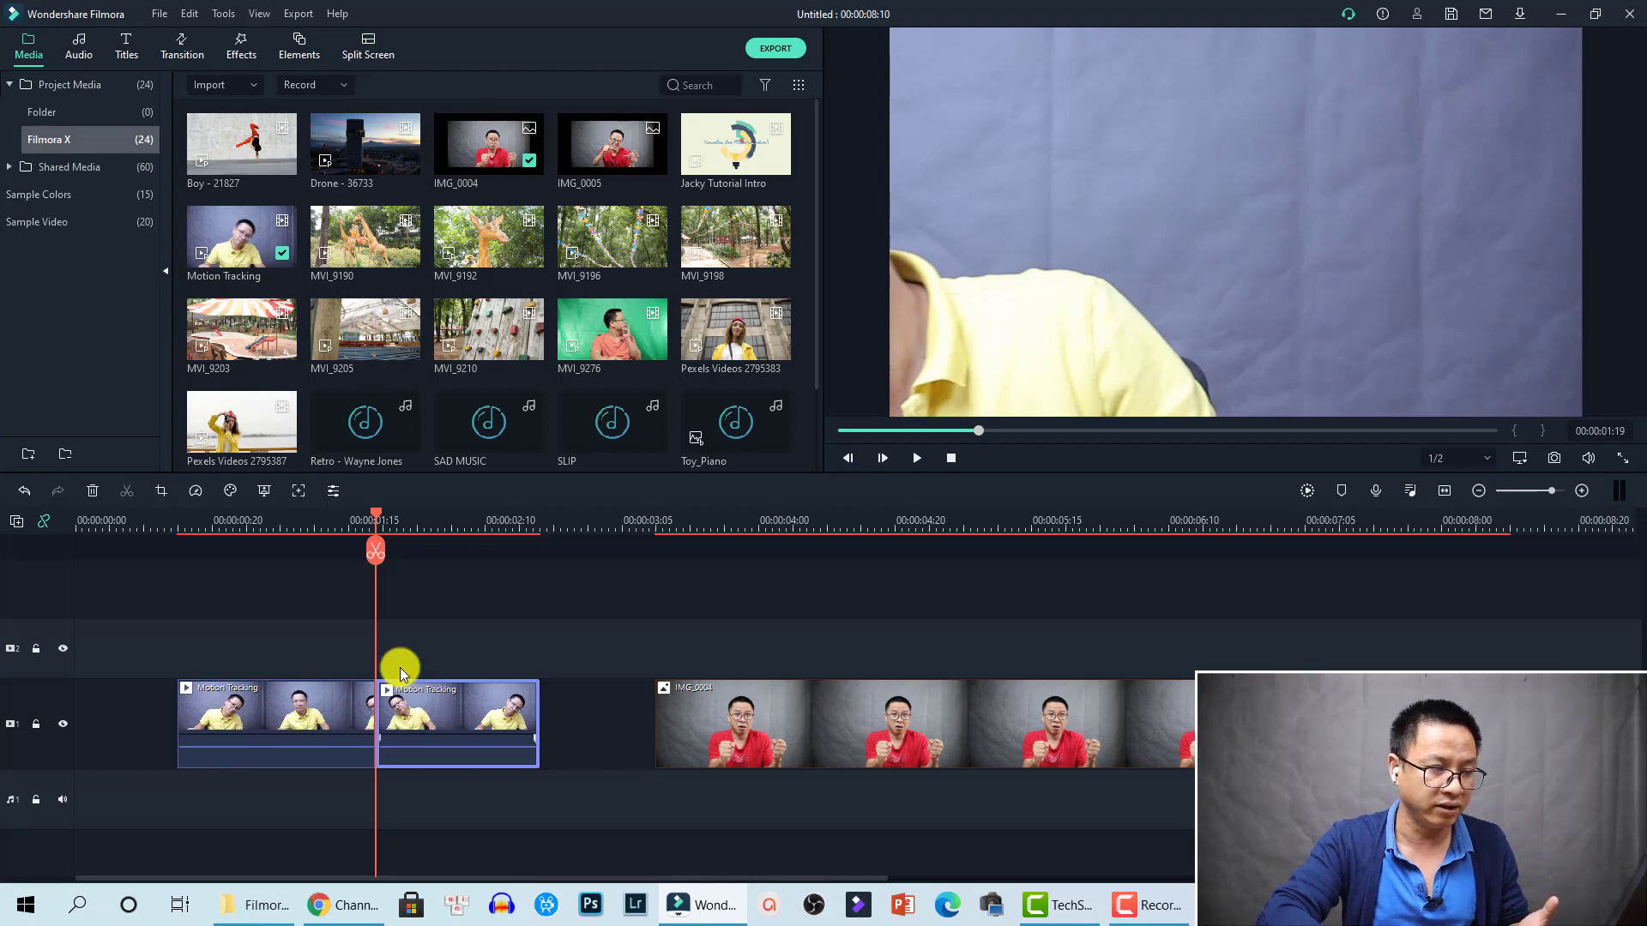
{"action": "left_click", "coordinate": [160, 497]}
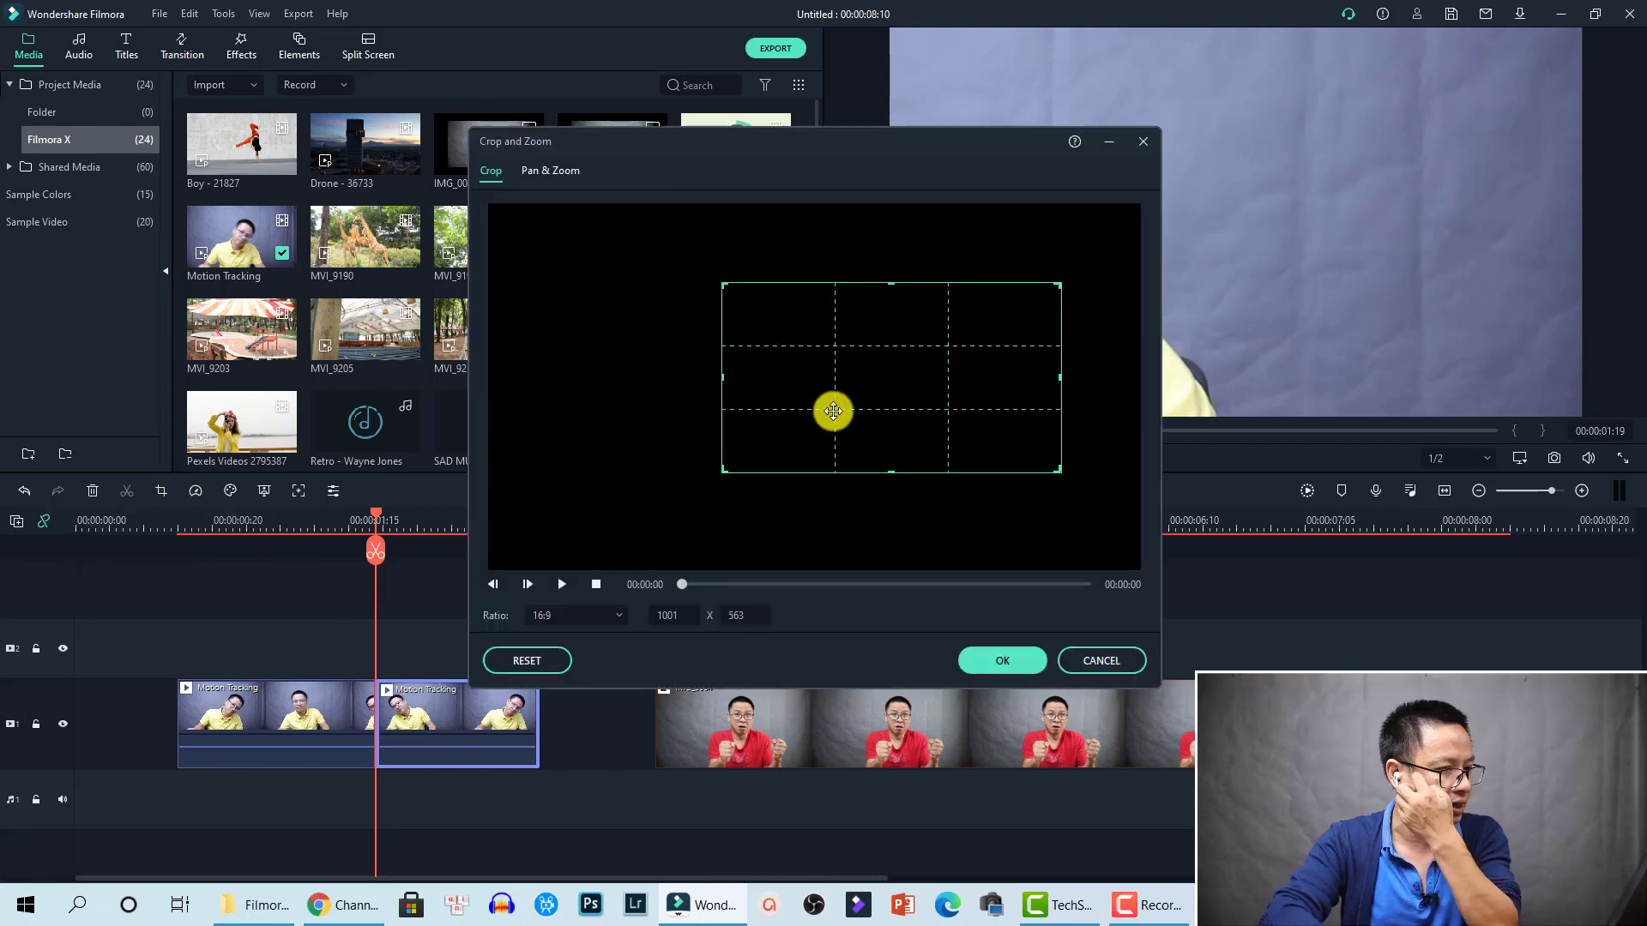
{"action": "left_click_drag", "start_coordinate": [879, 406], "coordinate": [1144, 580]}
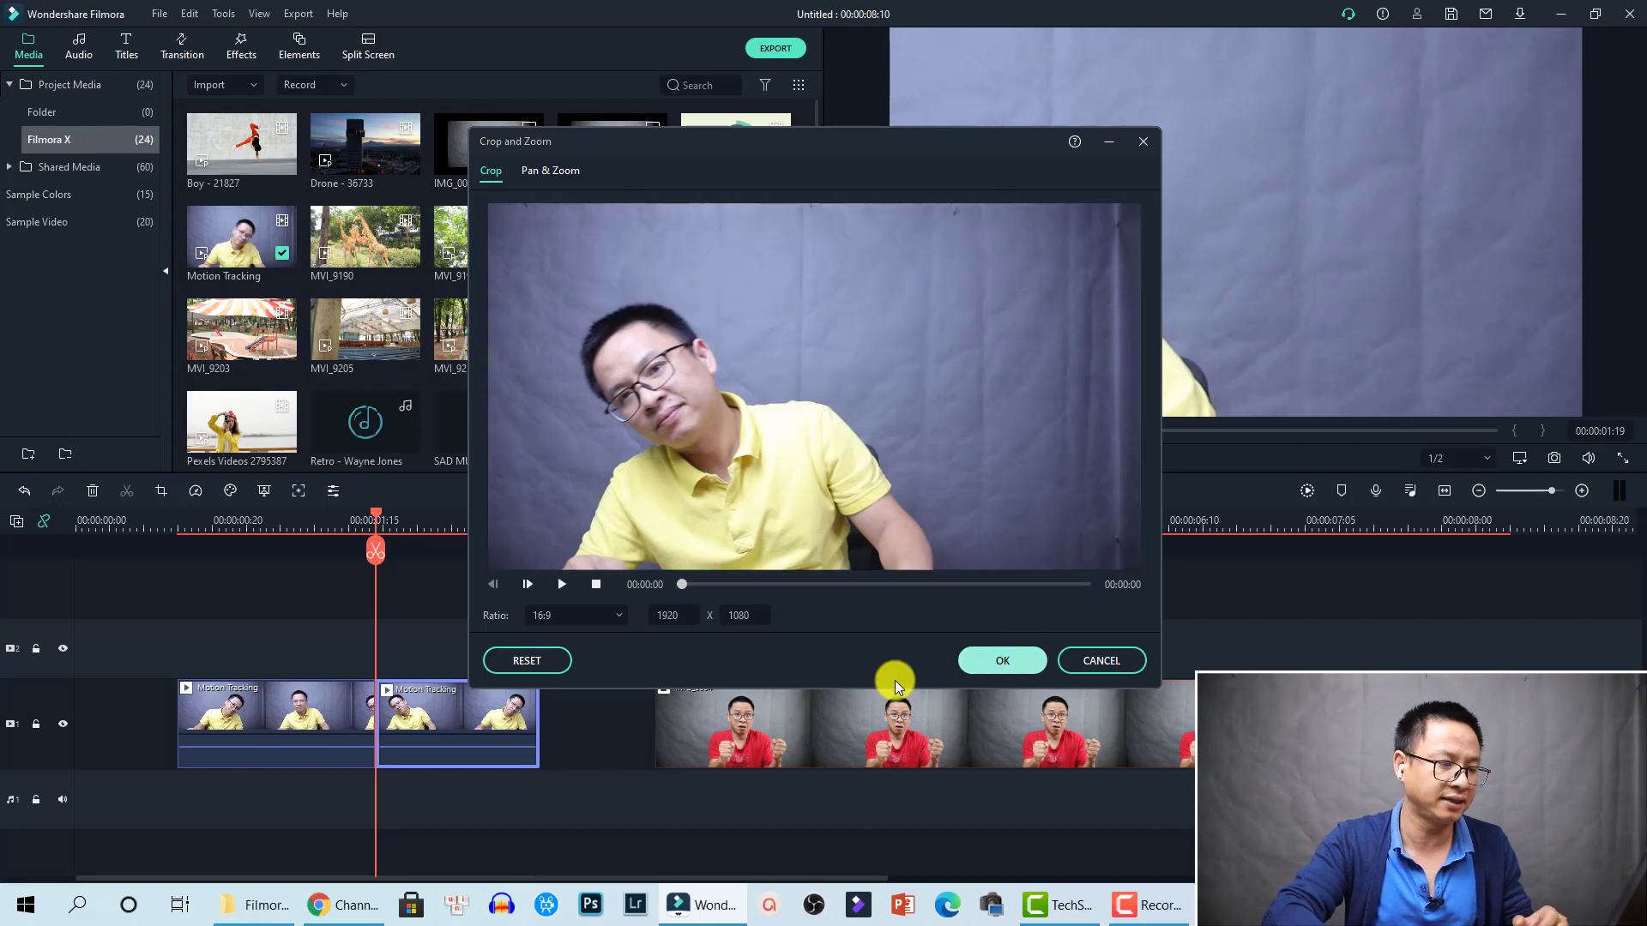
- Play the timeline from about 00:00:01:09 across the split to compare the two segments' framing
{"action": "left_click", "coordinate": [310, 523]}
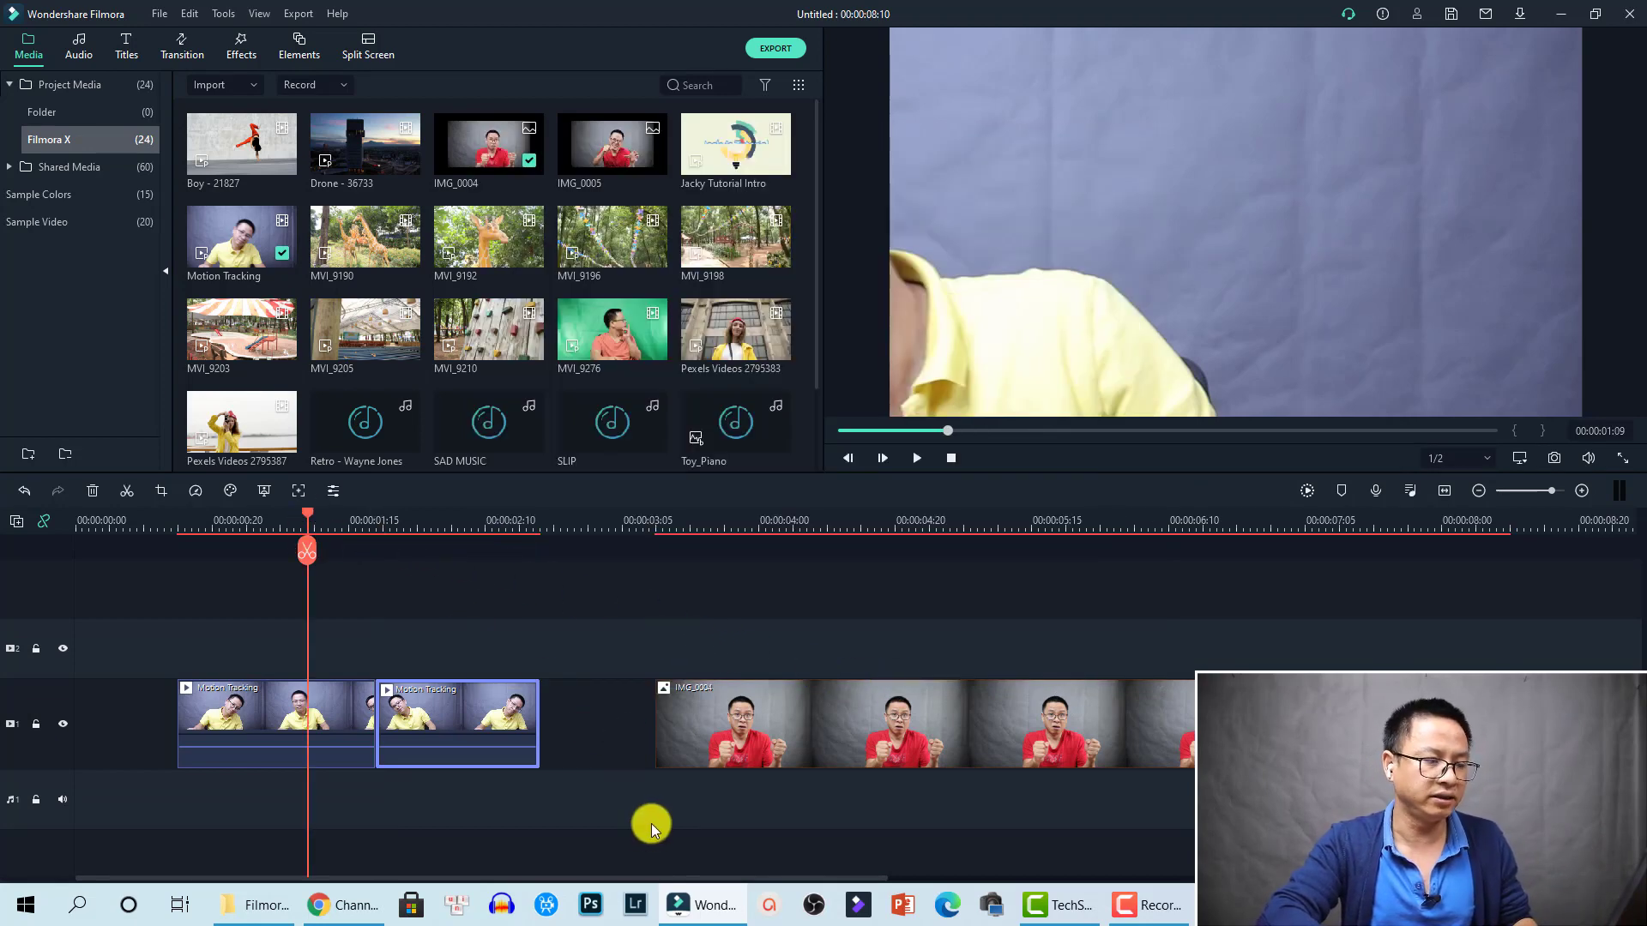
{"action": "key", "text": "space"}
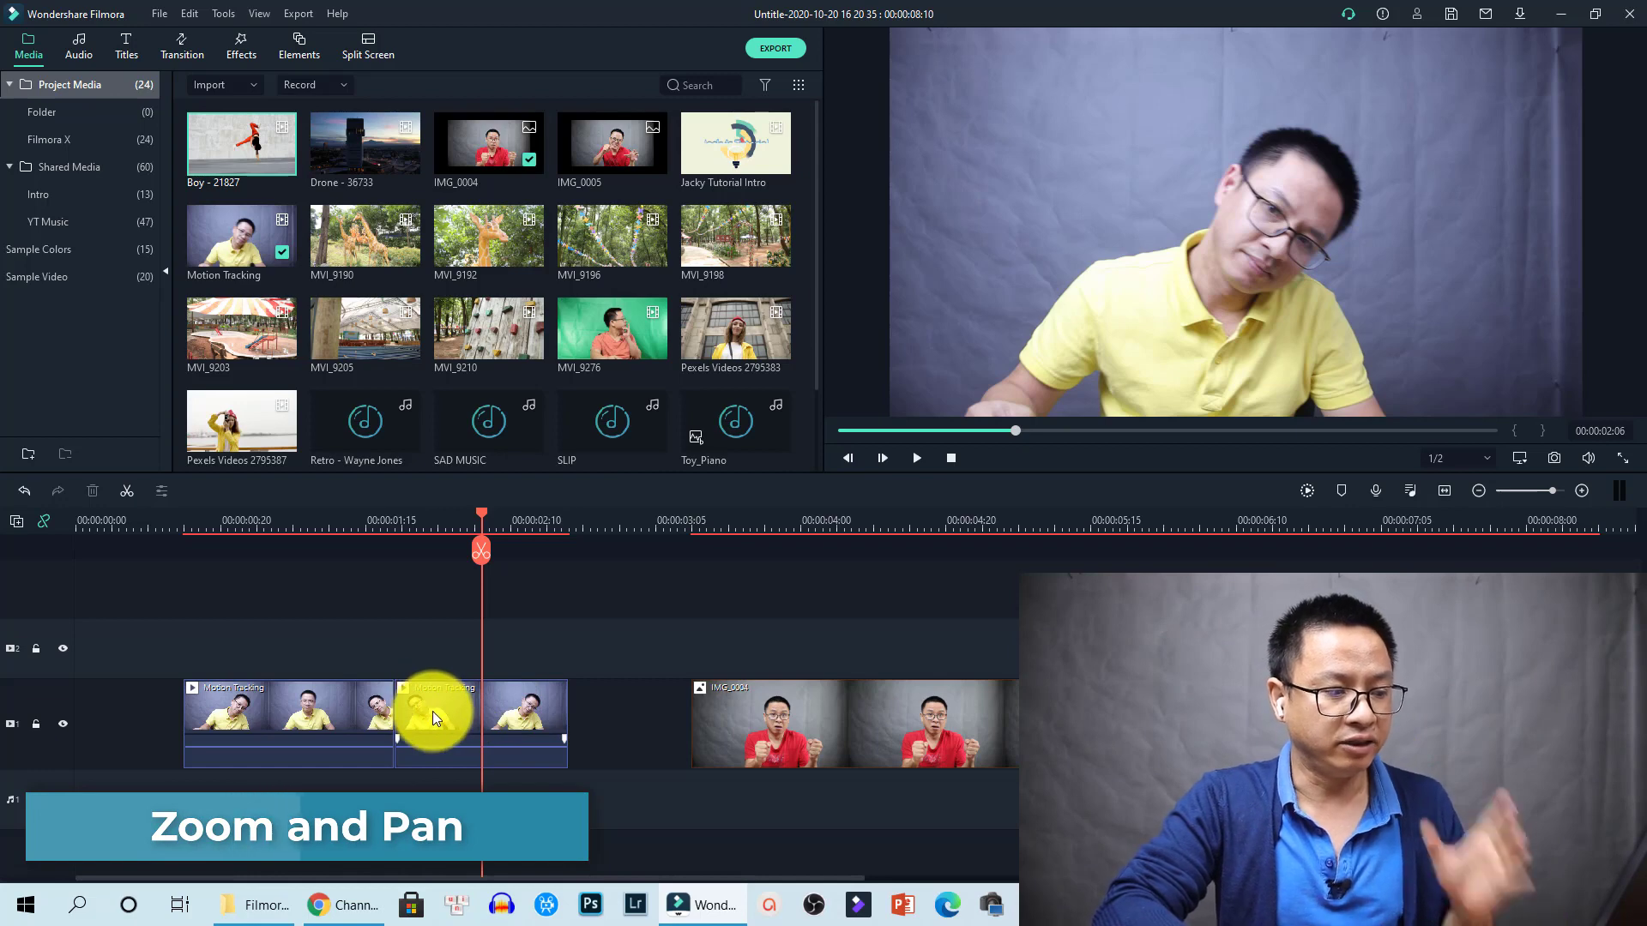
- Open Pan & Zoom for the first Motion Tracking segment and enlarge its start frame to the full 1920 × 1080
{"action": "left_click", "coordinate": [332, 701]}
{"action": "left_click", "coordinate": [306, 544]}
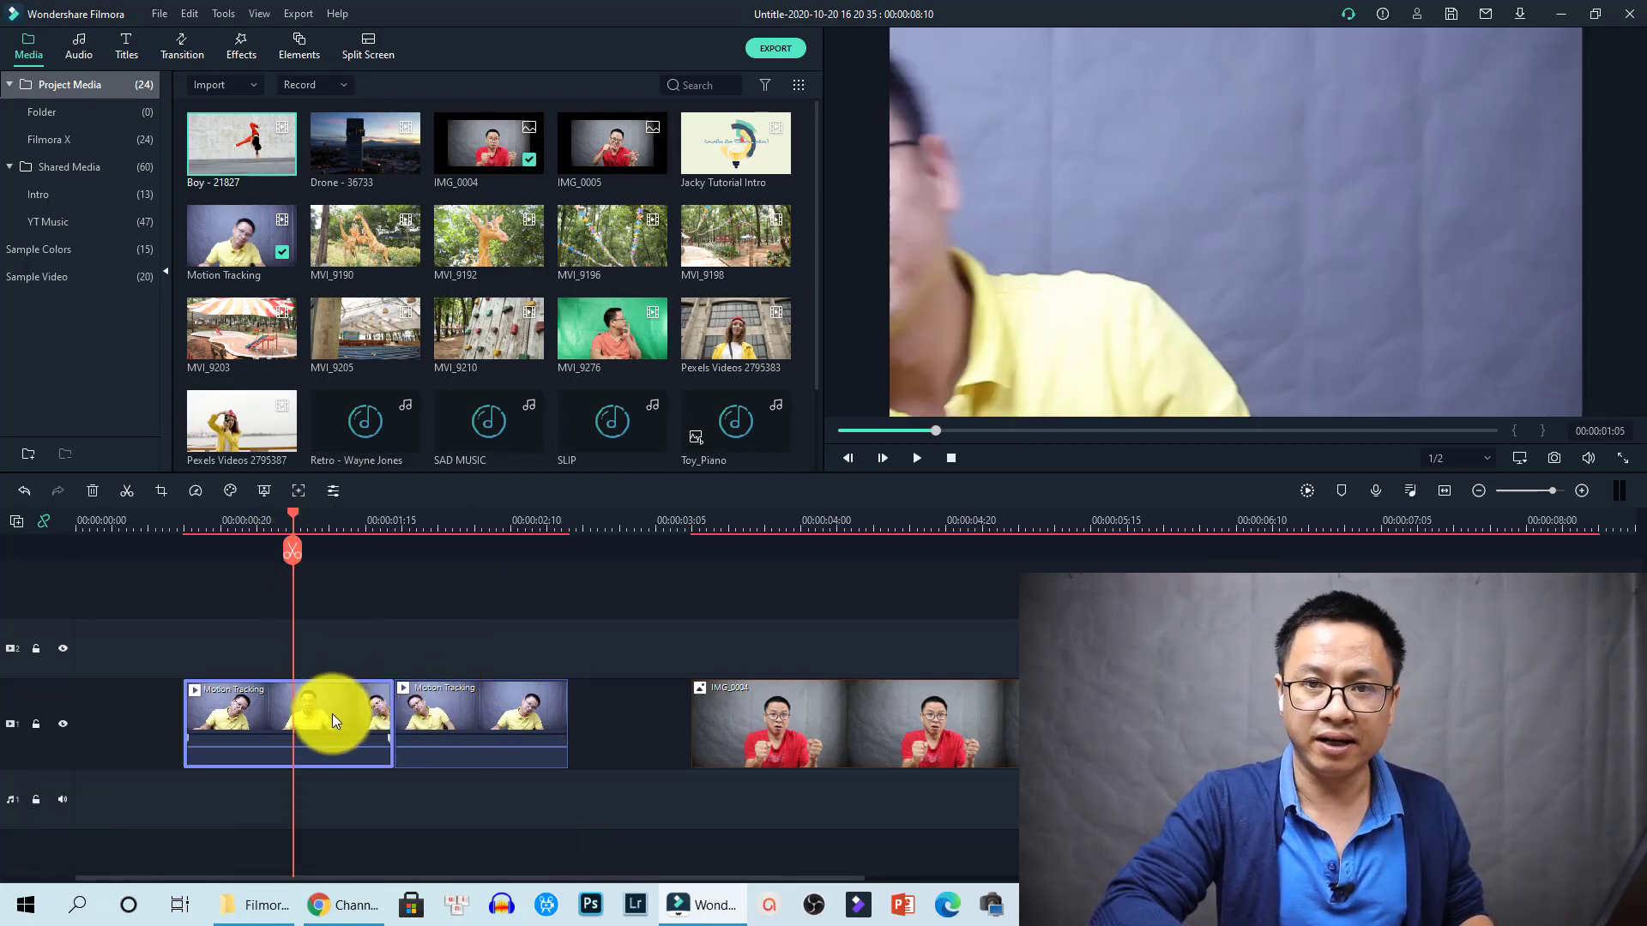
{"action": "left_click", "coordinate": [163, 490]}
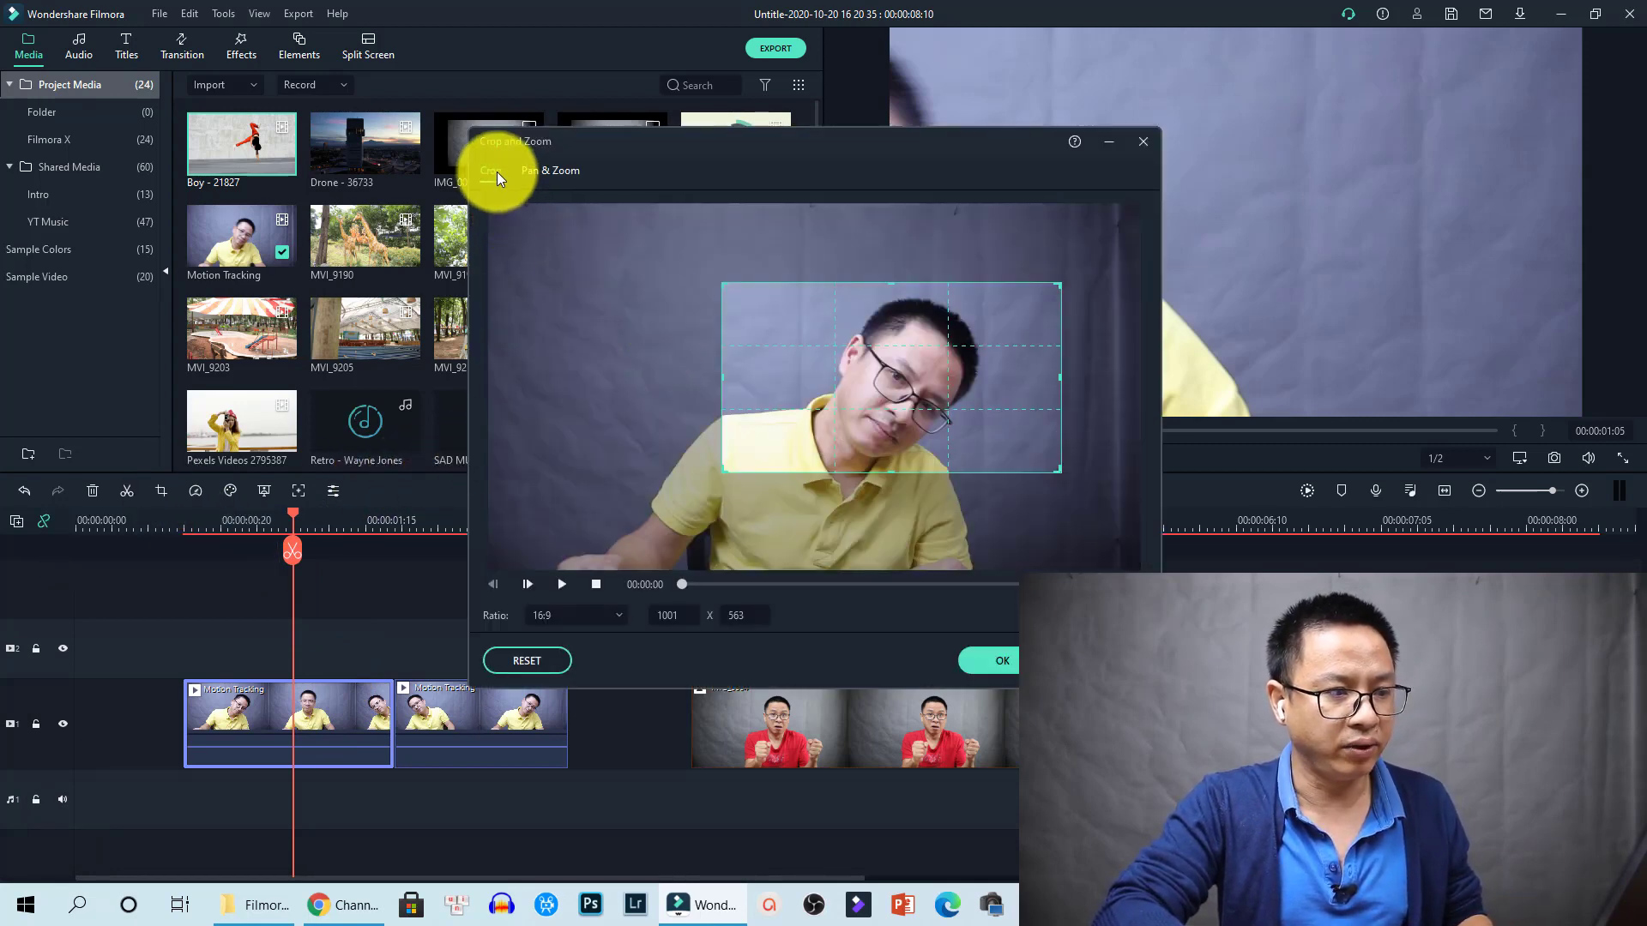
{"action": "left_click", "coordinate": [545, 172]}
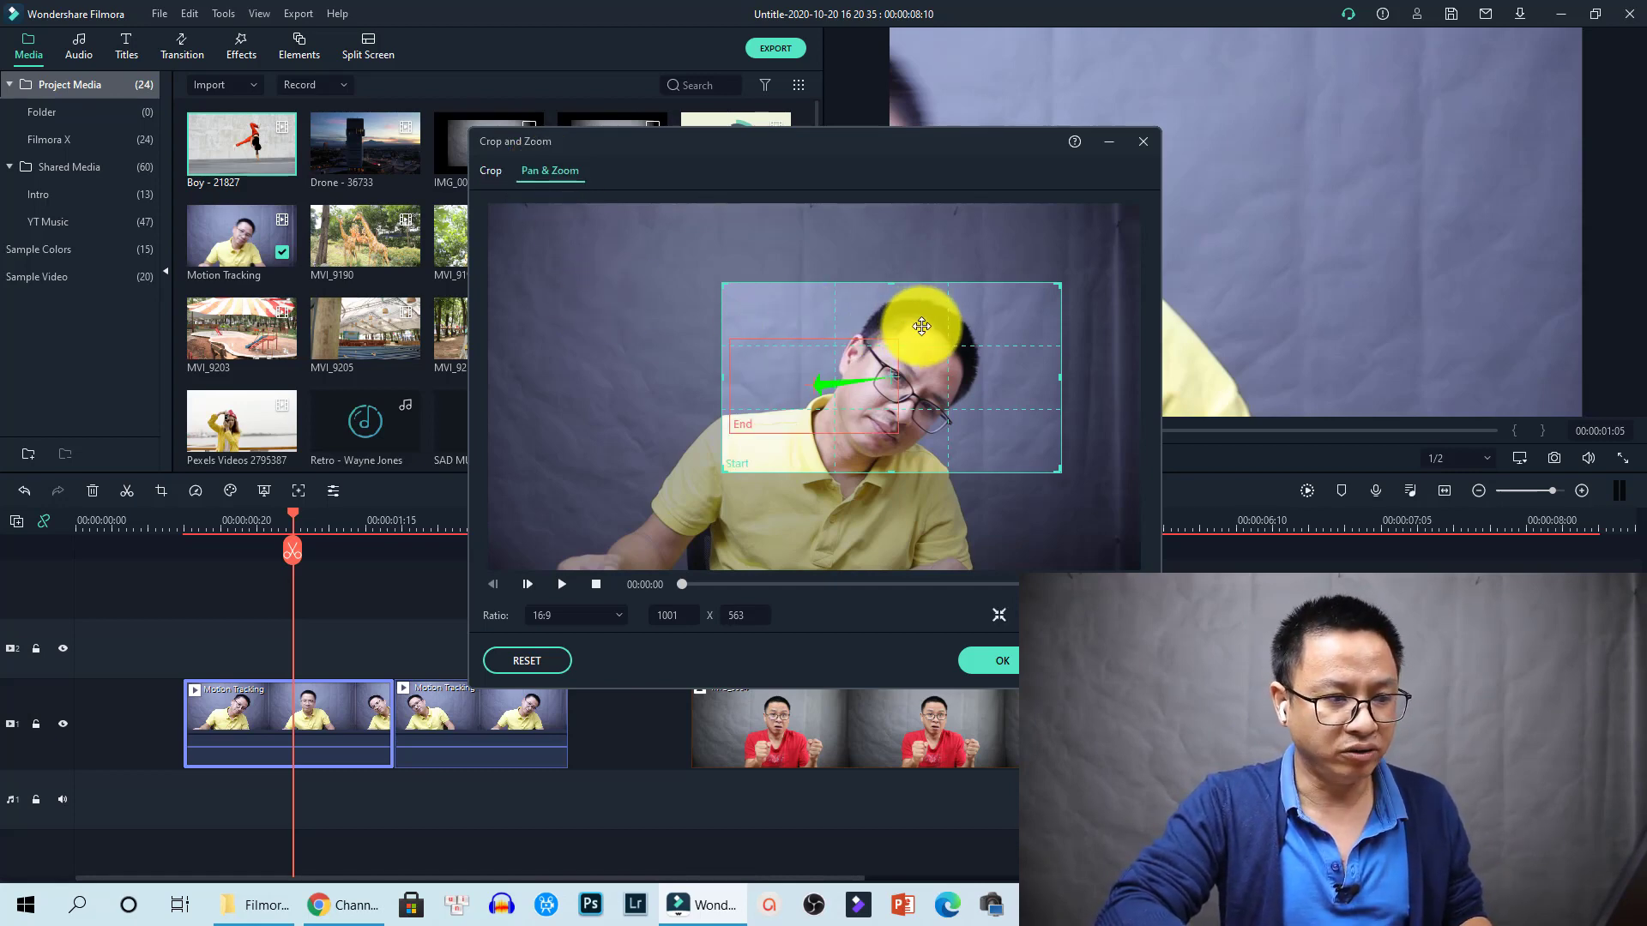
{"action": "left_click_drag", "start_coordinate": [922, 326], "coordinate": [868, 326]}
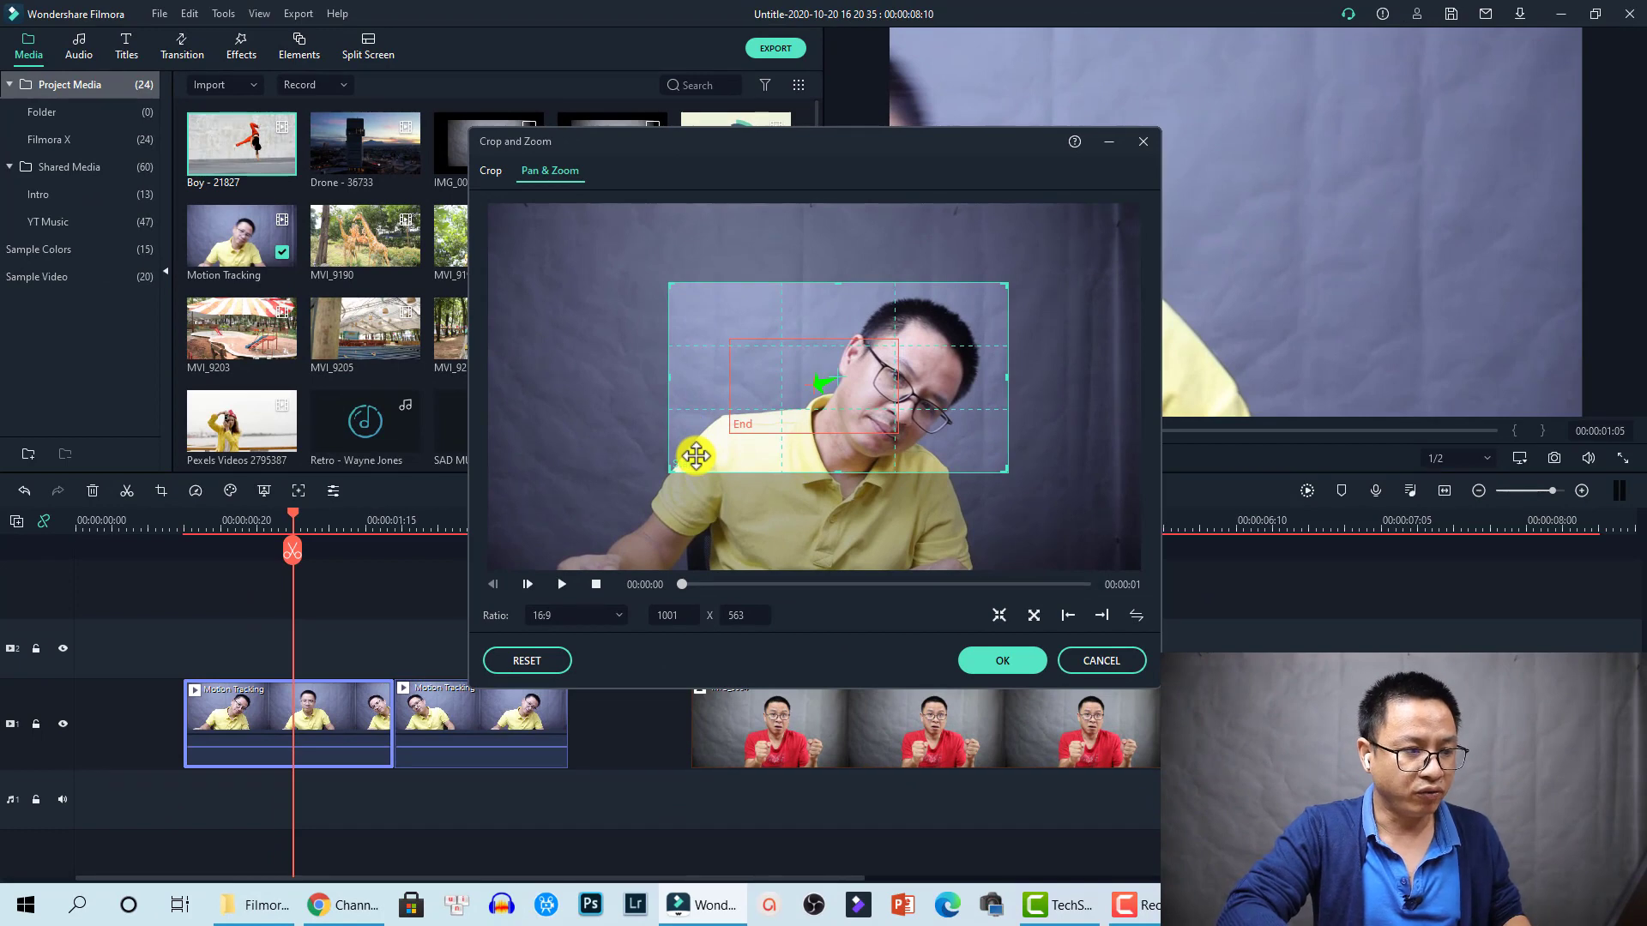
{"action": "left_click_drag", "start_coordinate": [695, 455], "coordinate": [511, 371]}
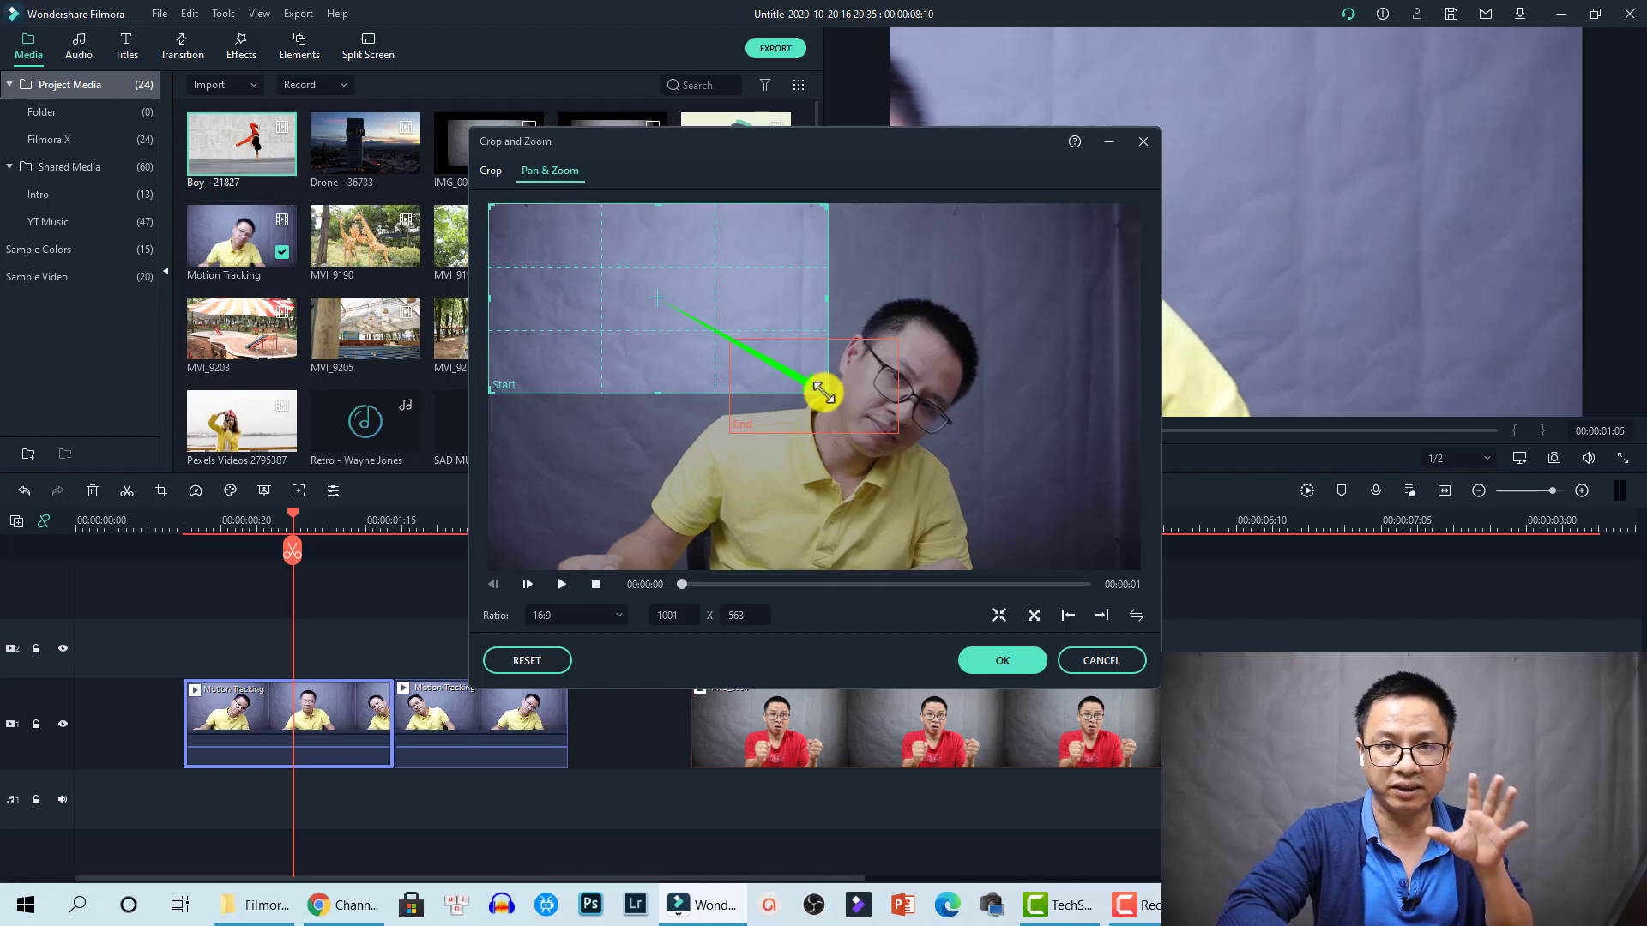
{"action": "left_click_drag", "start_coordinate": [823, 393], "coordinate": [1140, 593]}
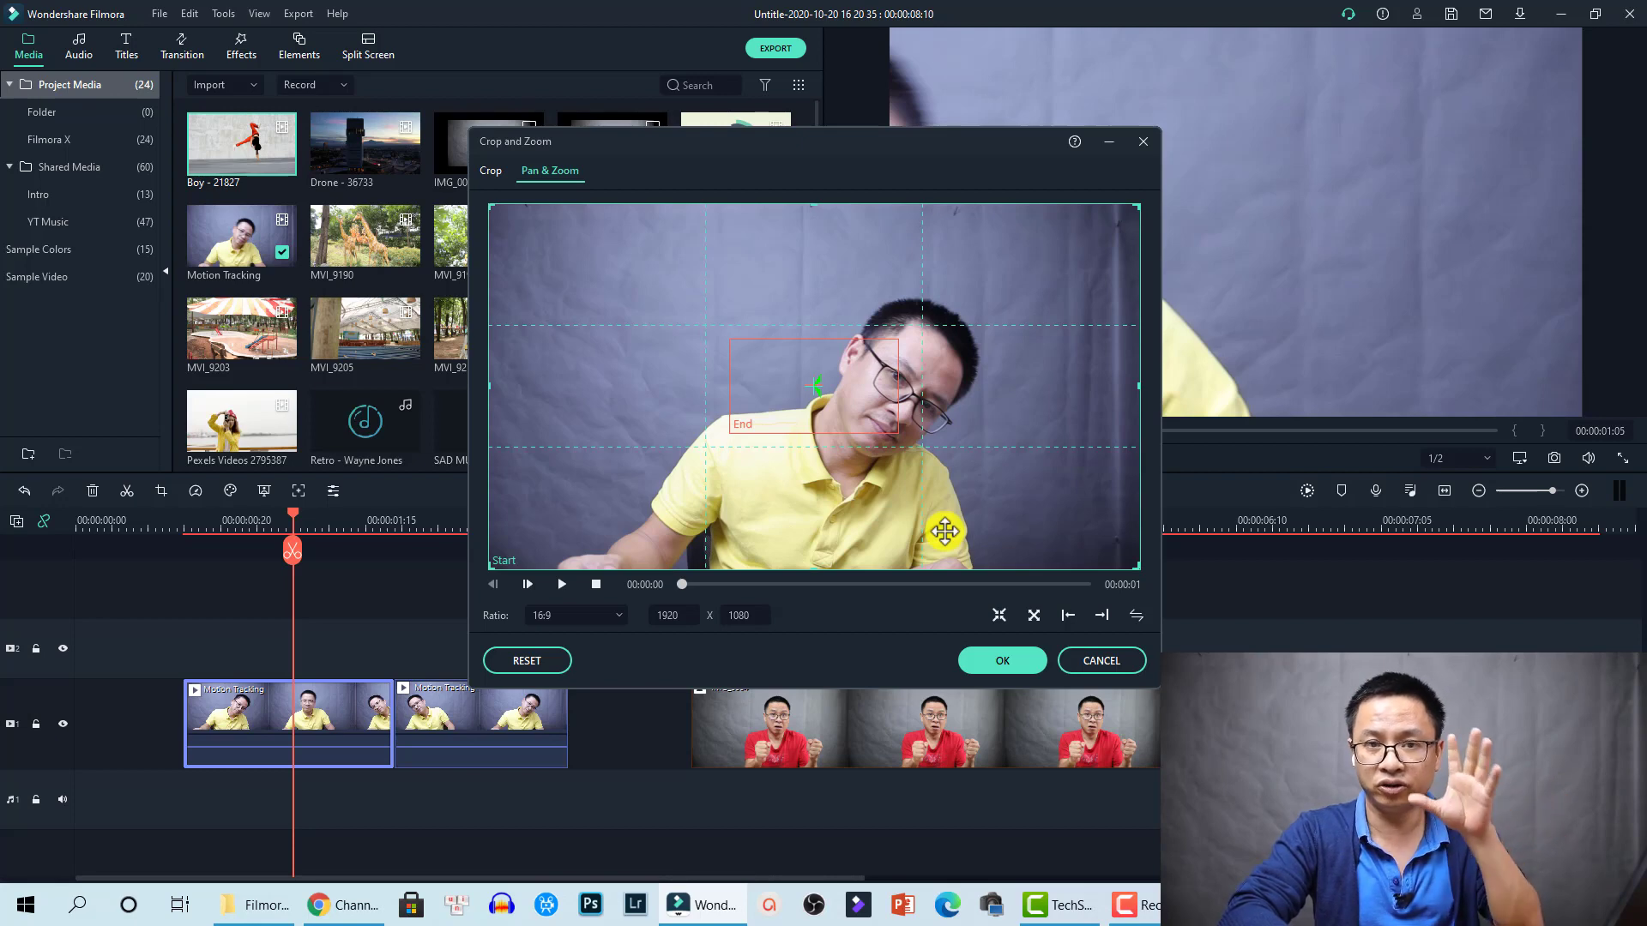
- Resize the end frame to about 983 × 553 around the man's head and preview the zoom
{"action": "left_click", "coordinate": [844, 413]}
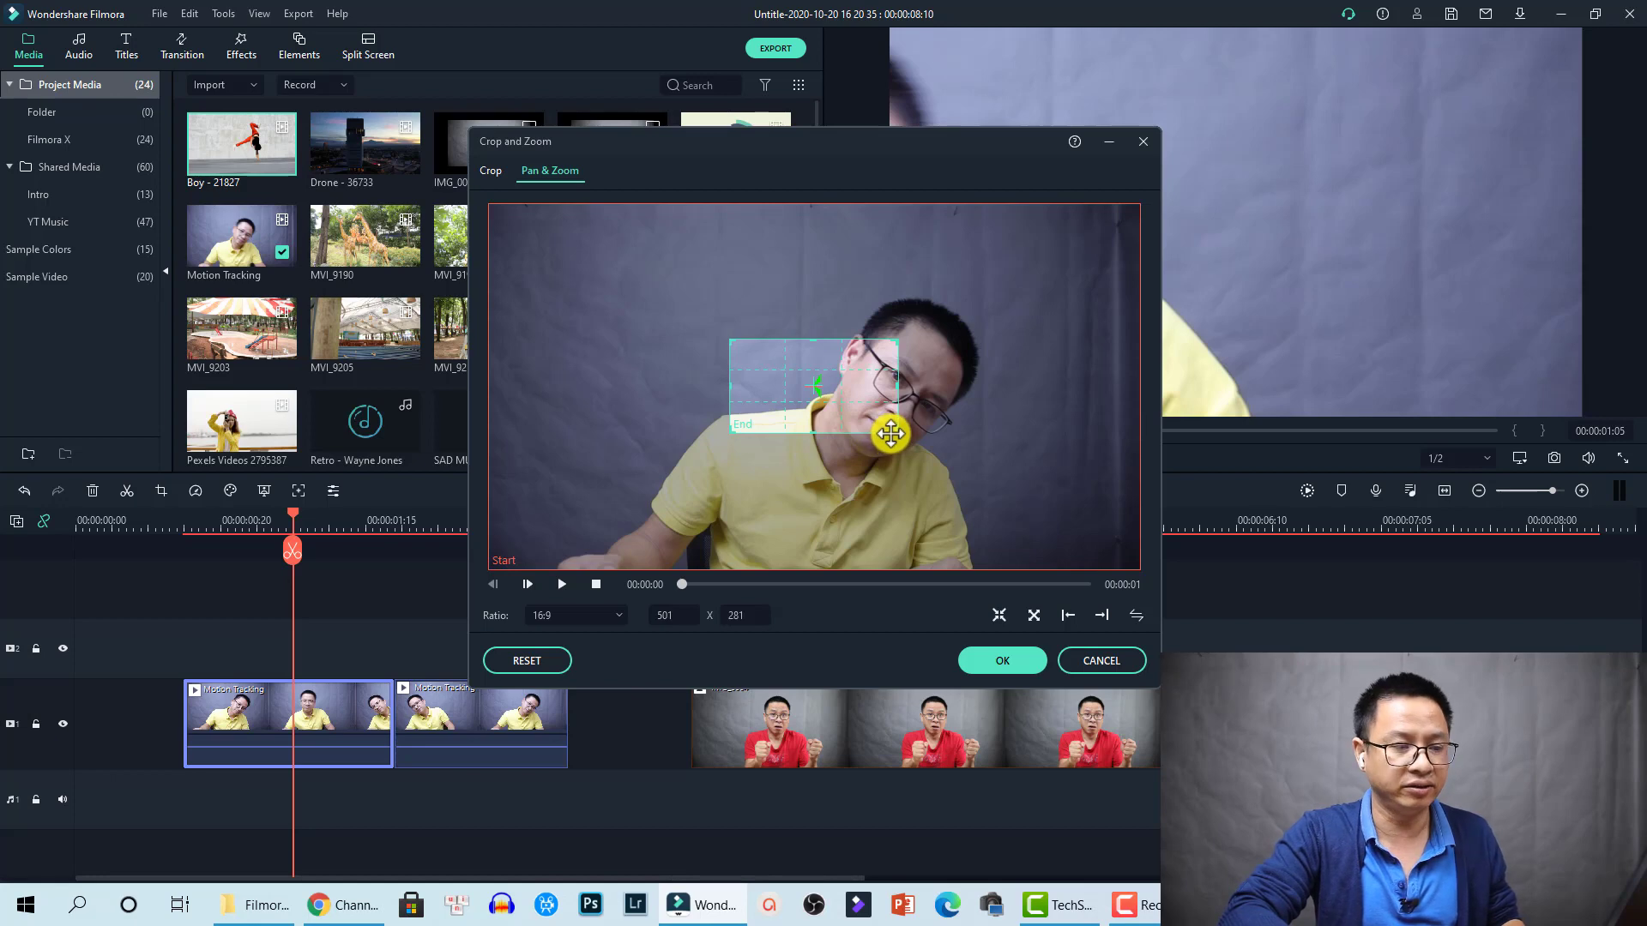
{"action": "left_click_drag", "start_coordinate": [897, 431], "coordinate": [1003, 455]}
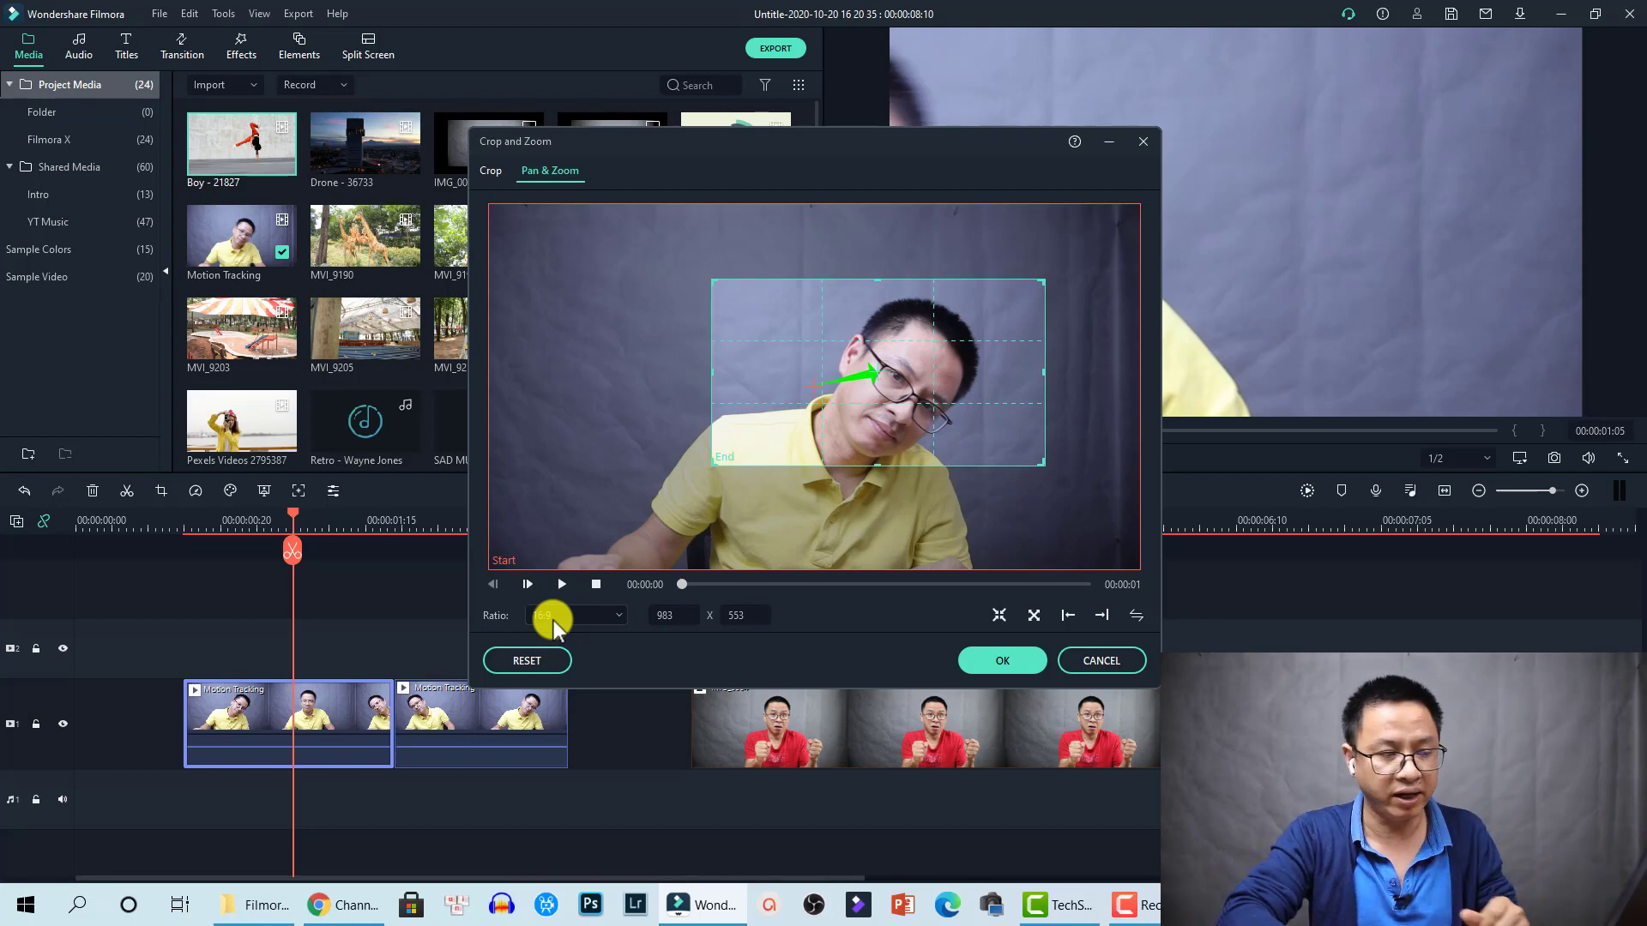
{"action": "left_click", "coordinate": [562, 584]}
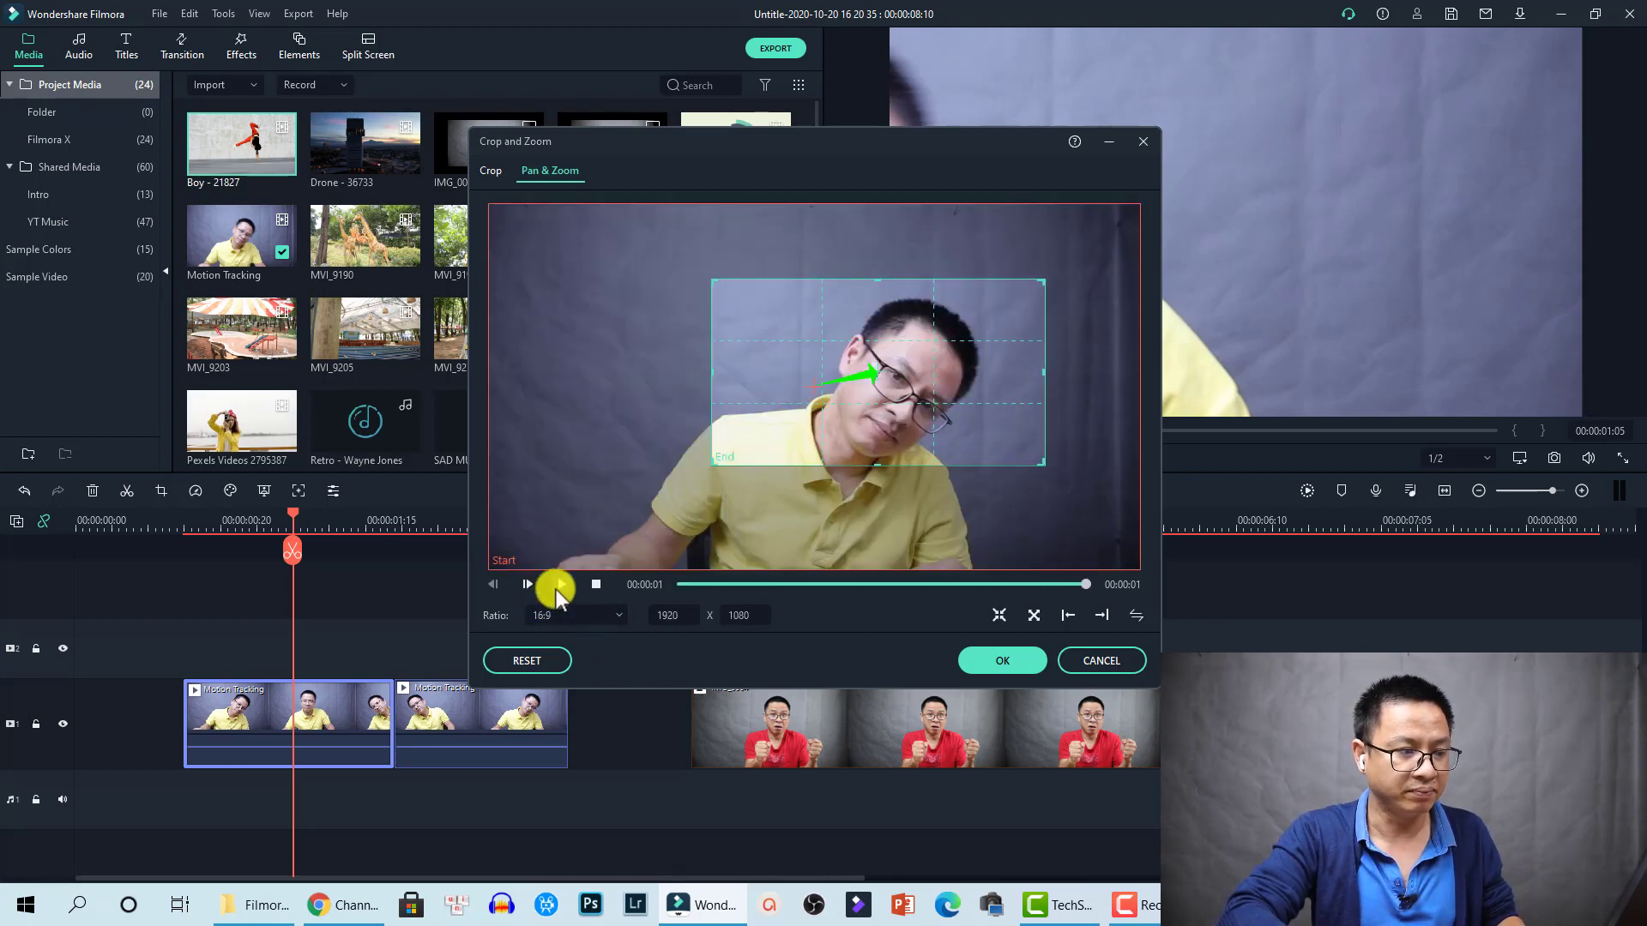
{"action": "left_click", "coordinate": [558, 587]}
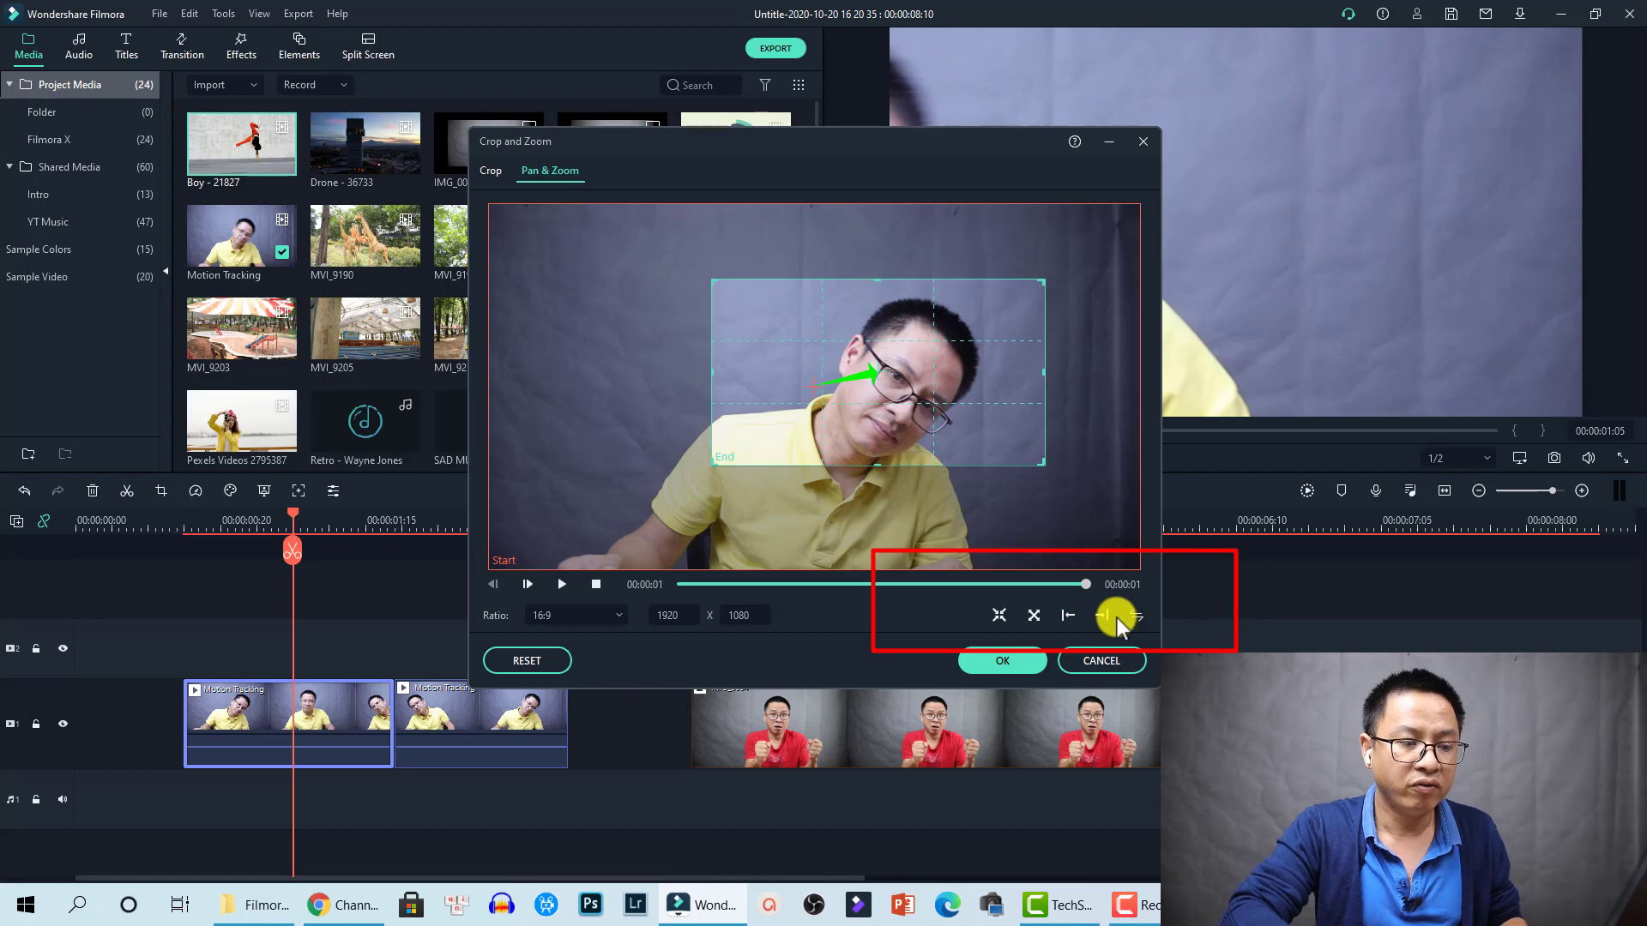
- Try the zoom-in preset and the zoom-out preset on the segment's start and end frames
{"action": "left_click", "coordinate": [997, 616]}
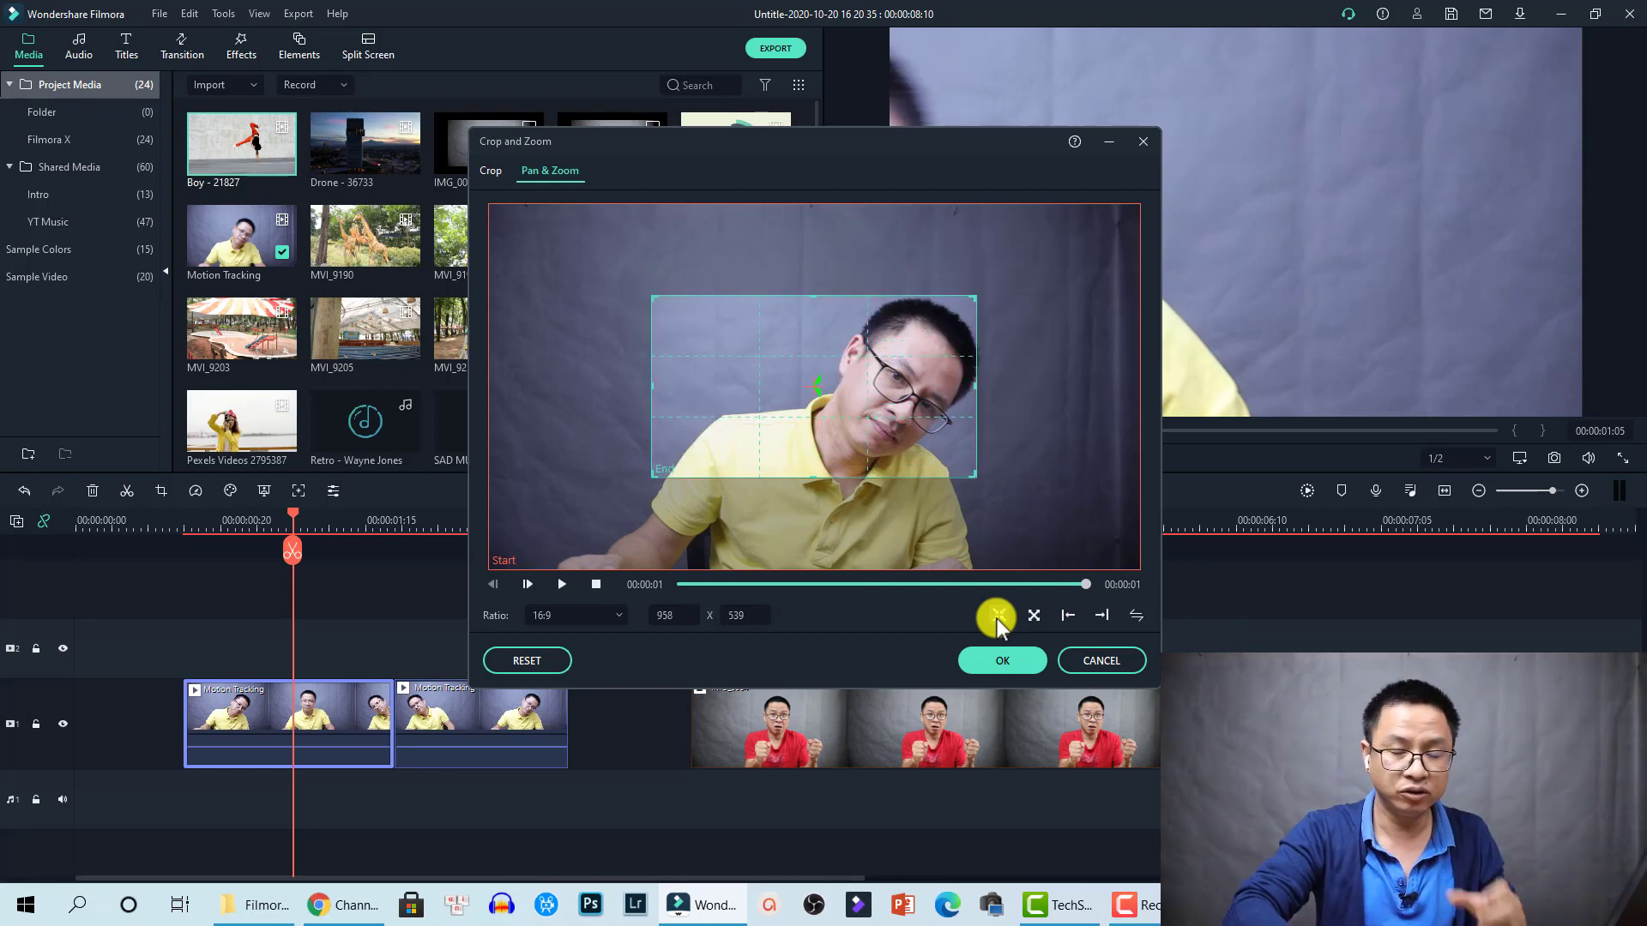
{"action": "left_click", "coordinate": [1036, 612]}
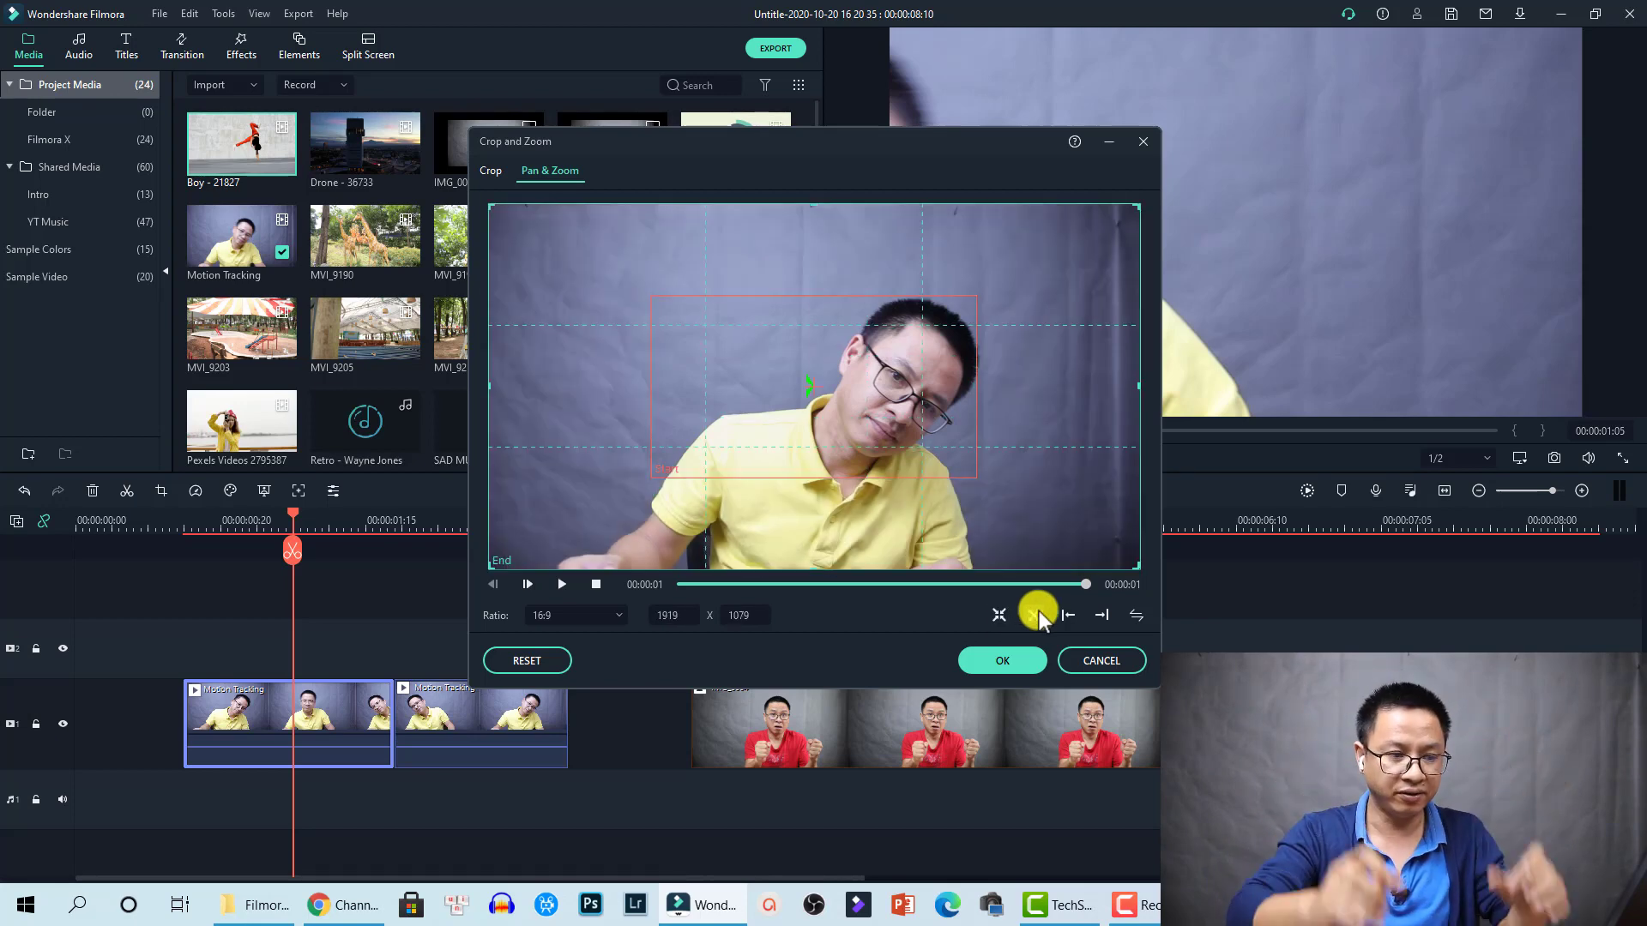
- Try the two sideways pan presets and swap the start and end frames, leaving the pan running left to right
{"action": "left_click", "coordinate": [1064, 614]}
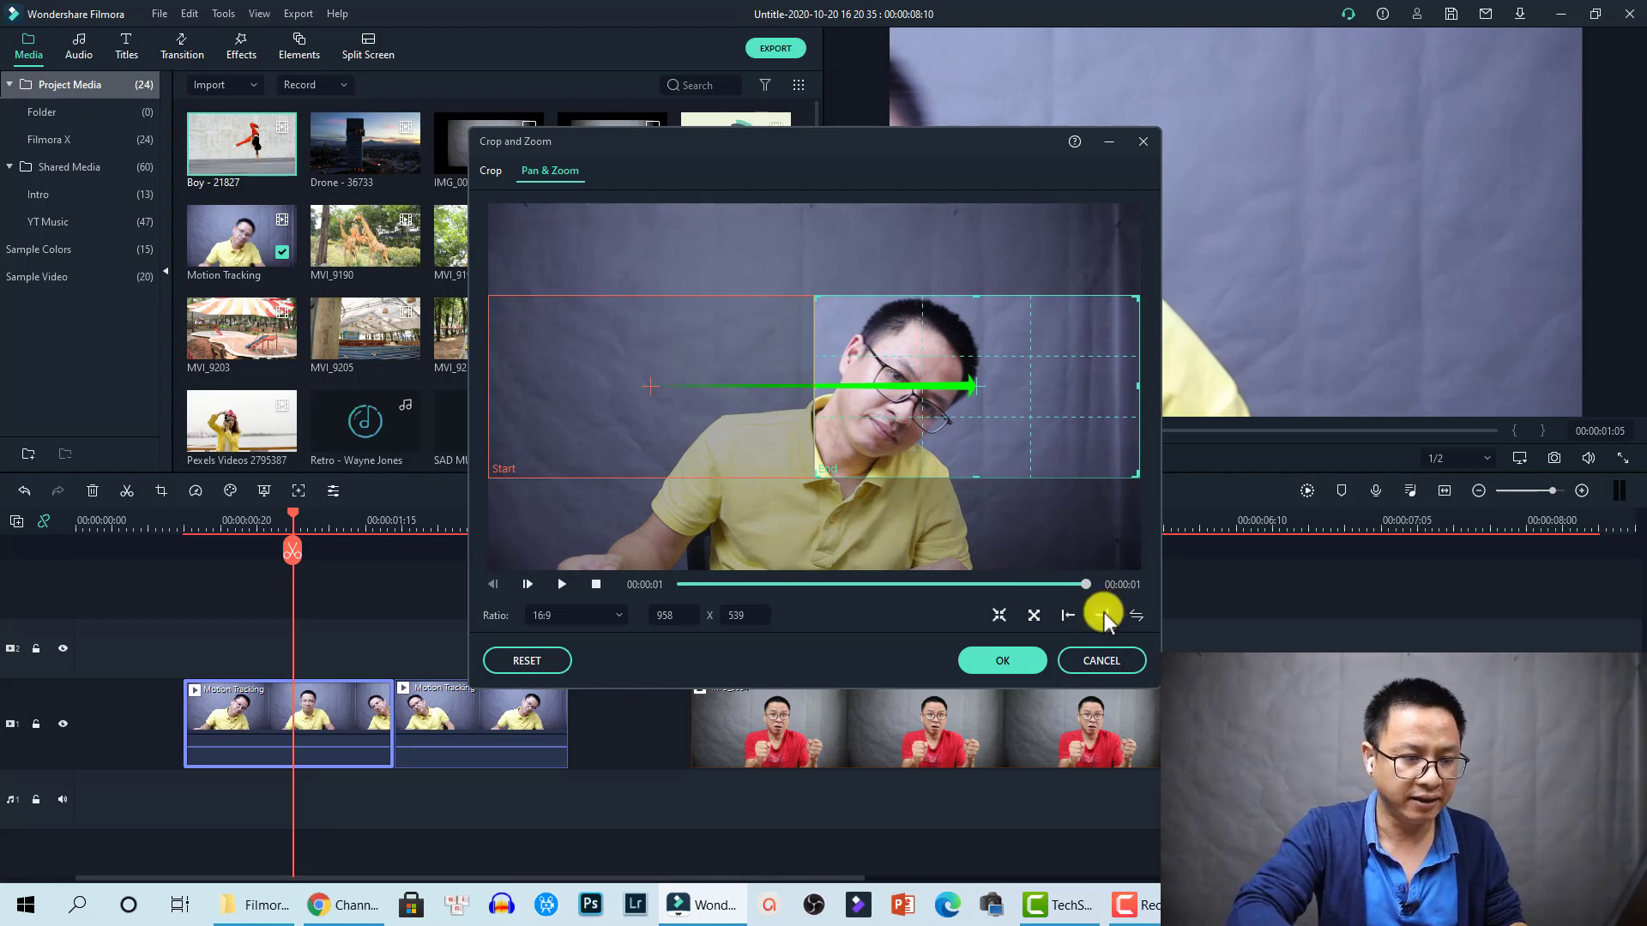
{"action": "left_click", "coordinate": [1102, 615]}
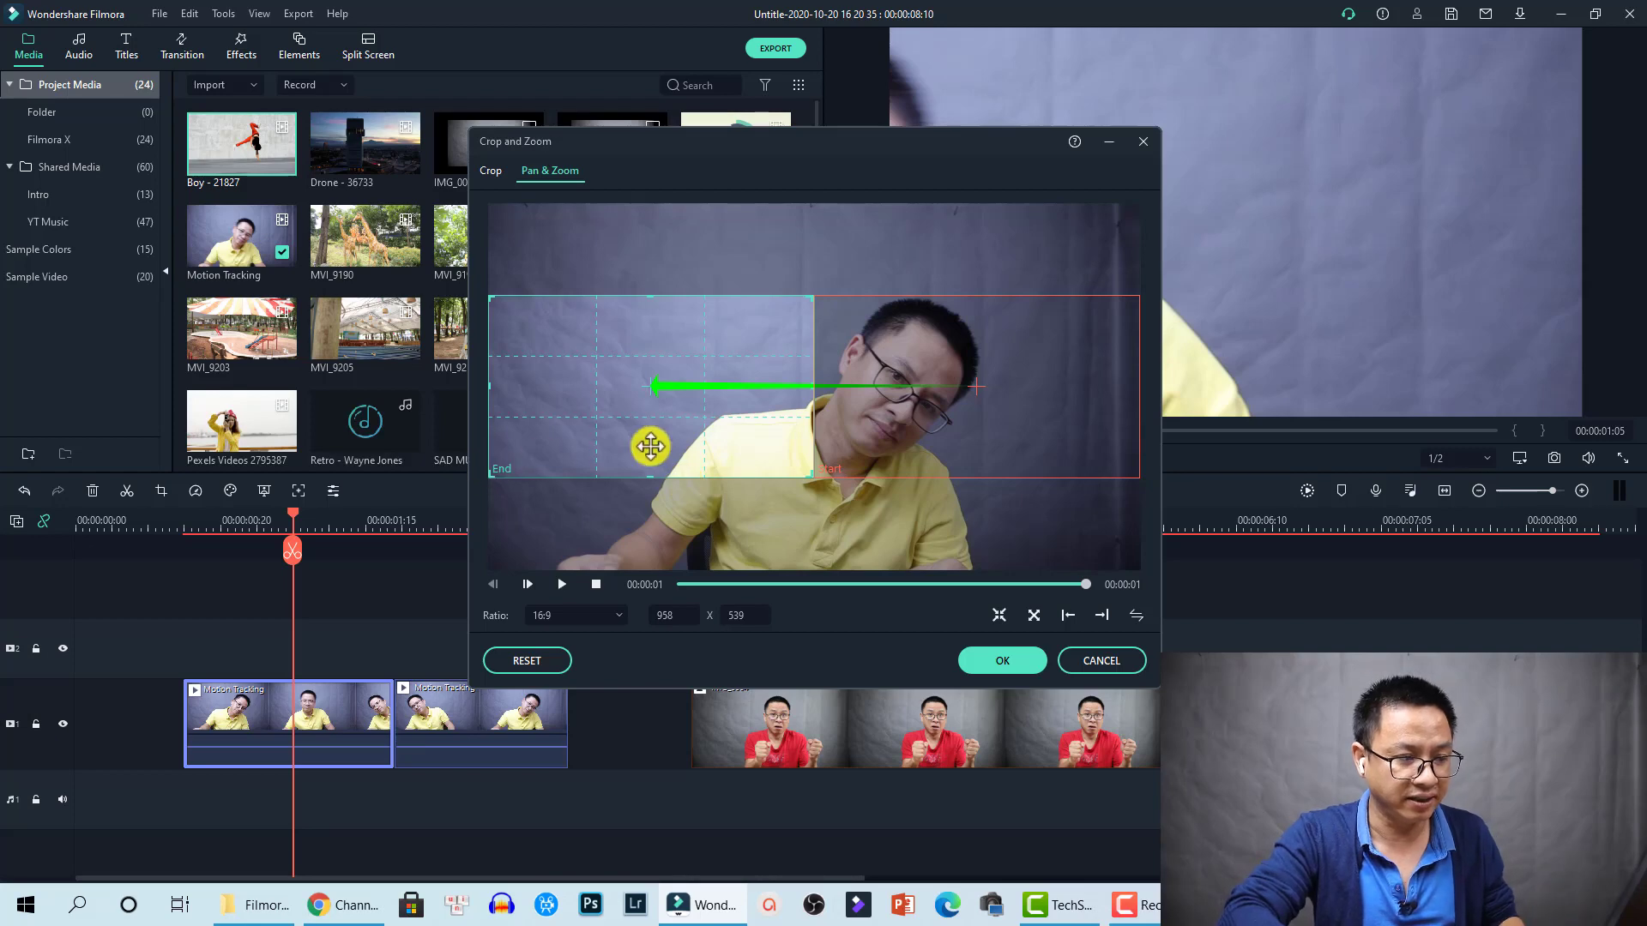
{"action": "left_click", "coordinate": [1137, 614]}
{"action": "left_click", "coordinate": [1137, 614]}
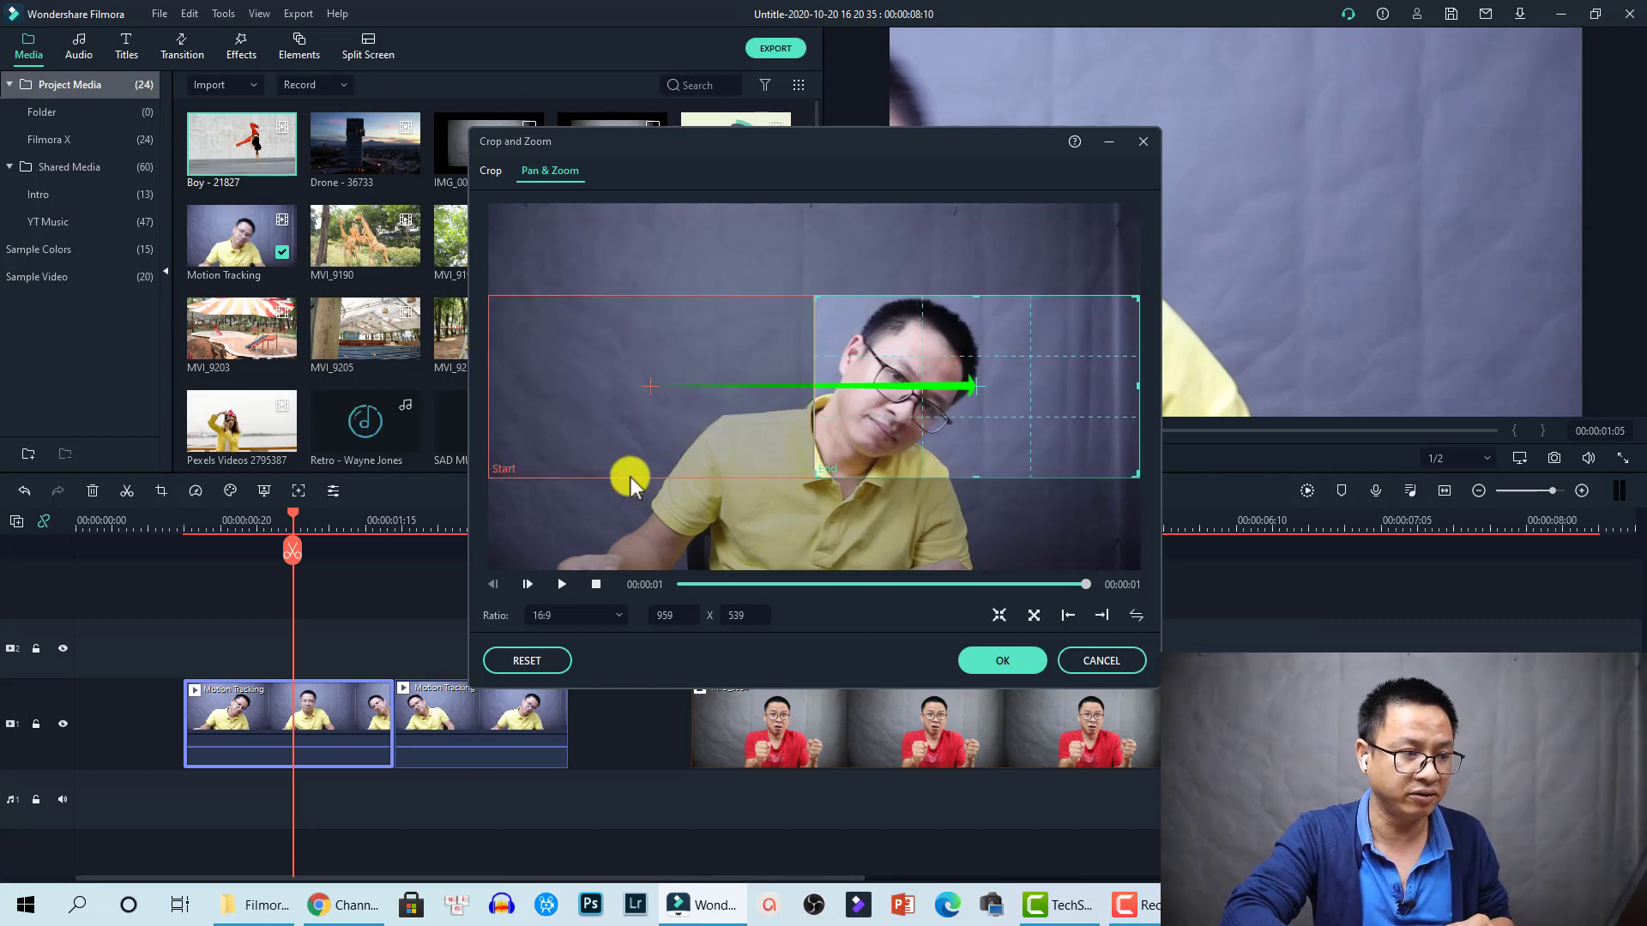
- Apply the left-to-right pan to the first Motion Tracking segment and play it from the segment's start
{"action": "left_click", "coordinate": [544, 441]}
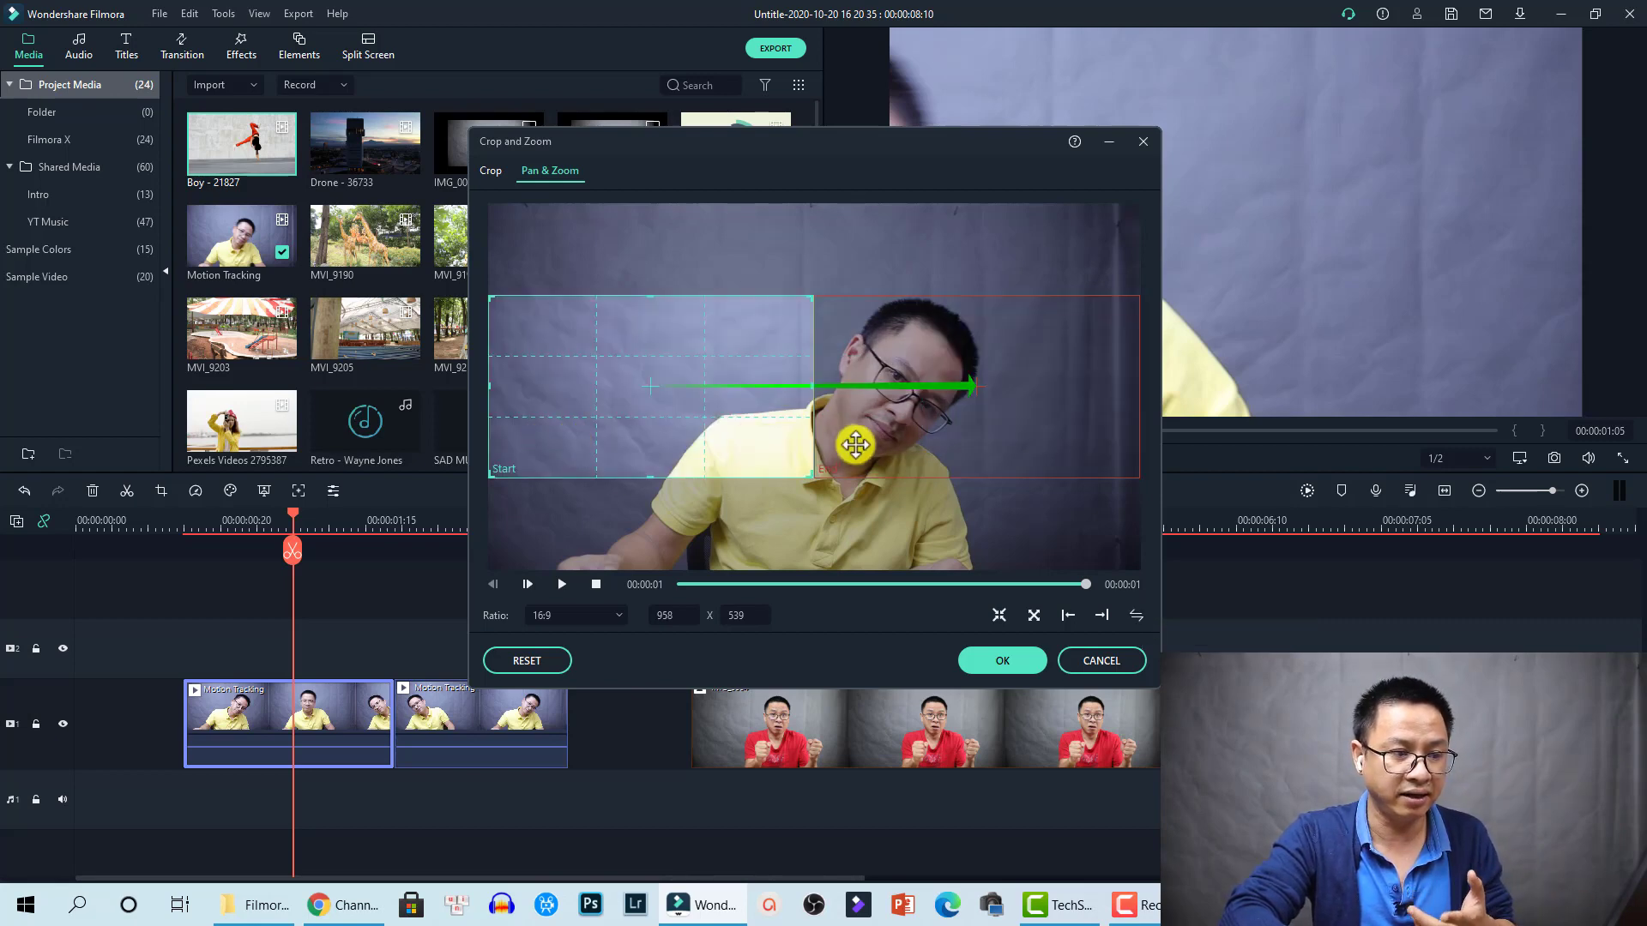
{"action": "left_click", "coordinate": [993, 660]}
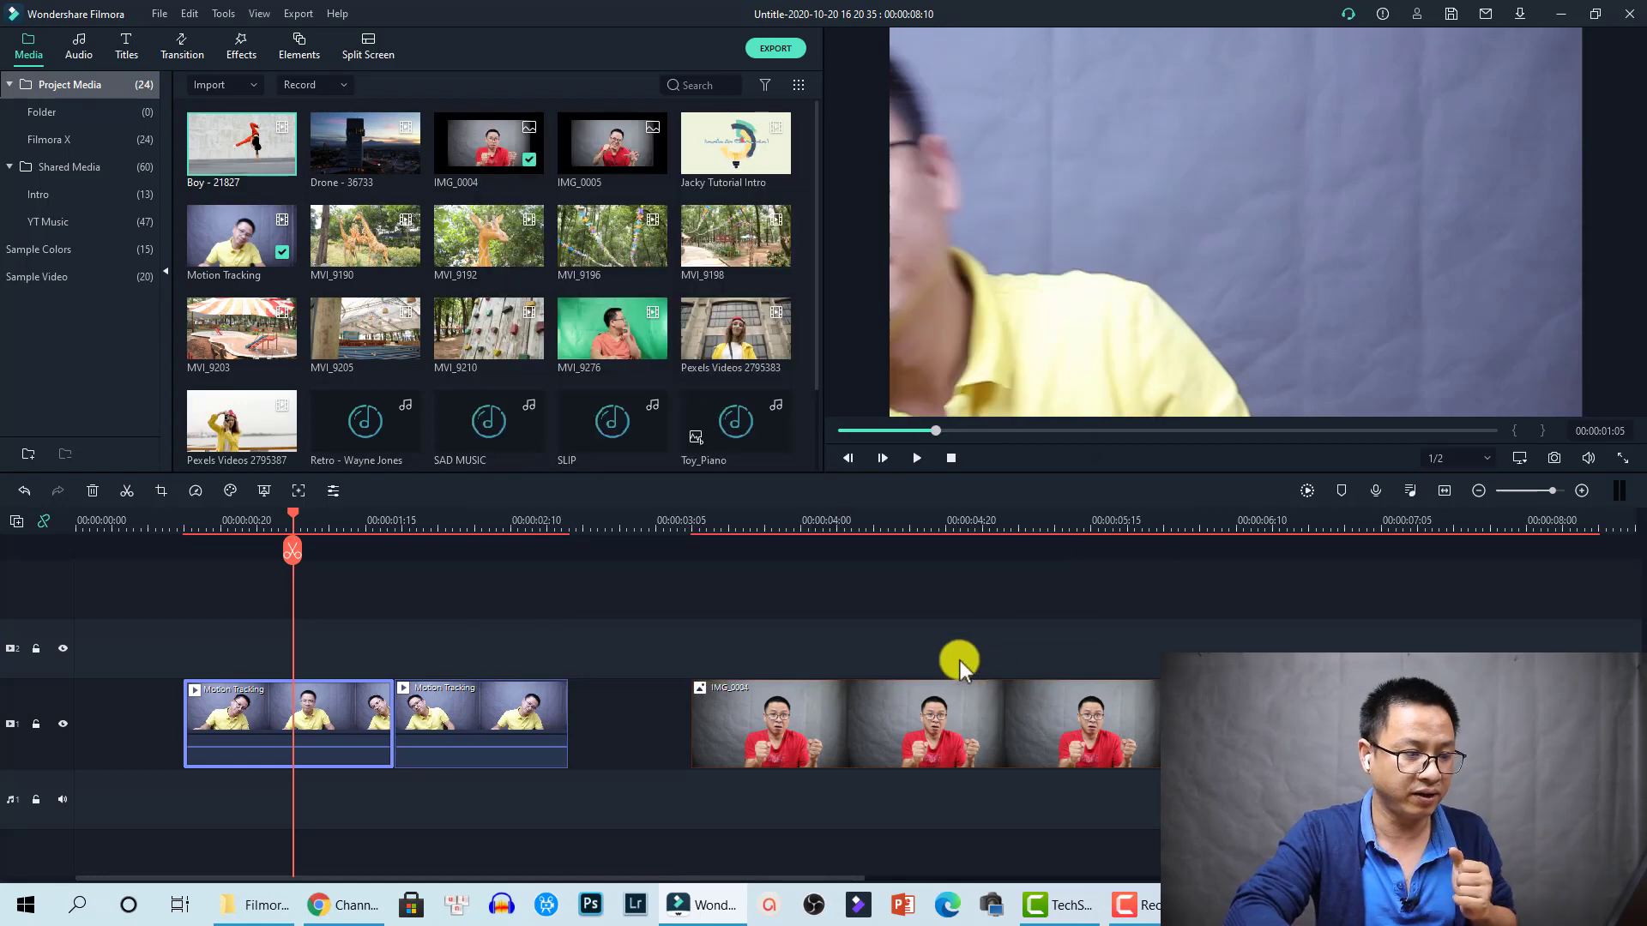
{"action": "key", "text": "space"}
{"action": "left_click", "coordinate": [183, 528]}
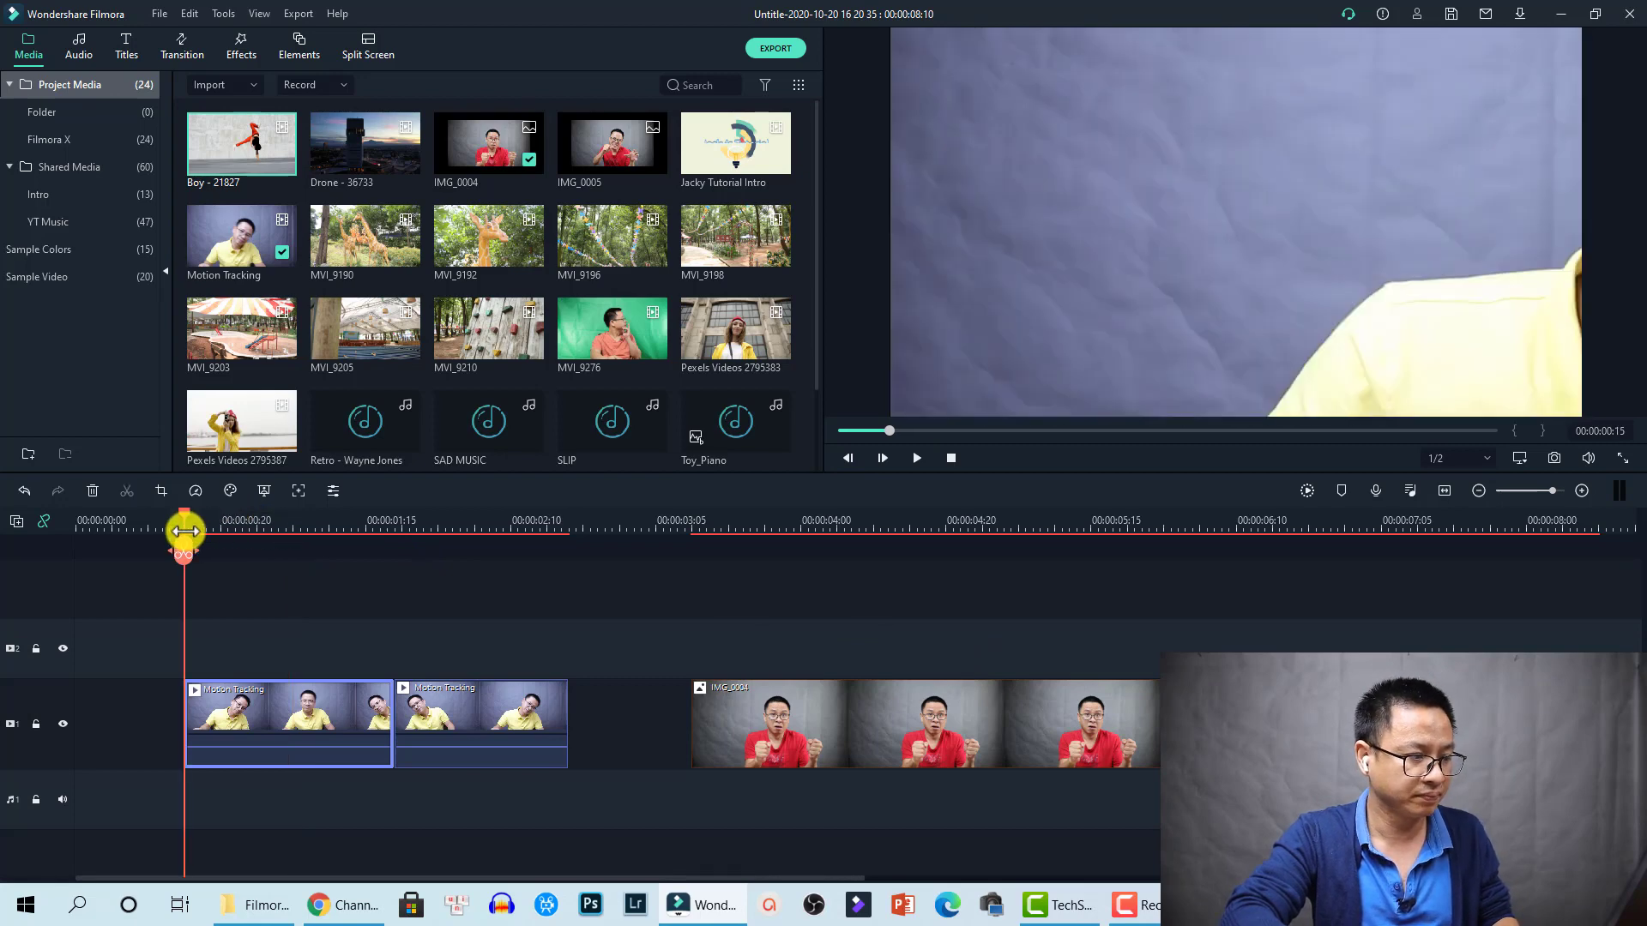
{"action": "key", "text": "space"}
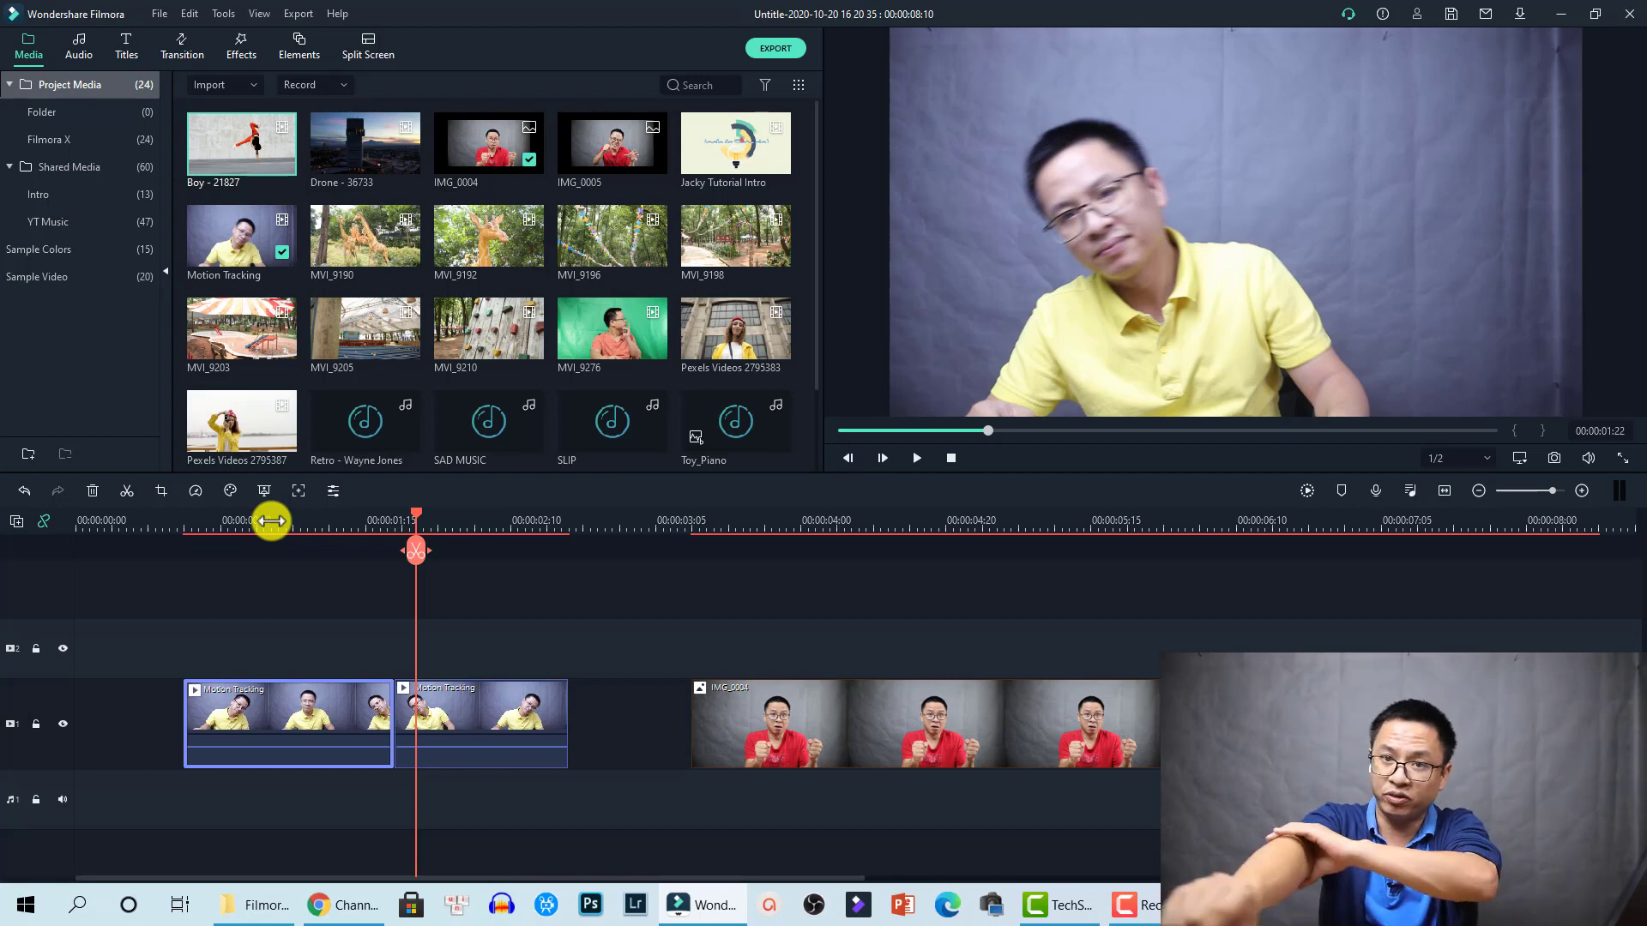
- Set the duration of the IMG_0004 photo on the timeline to 10 seconds
{"action": "left_click", "coordinate": [556, 710]}
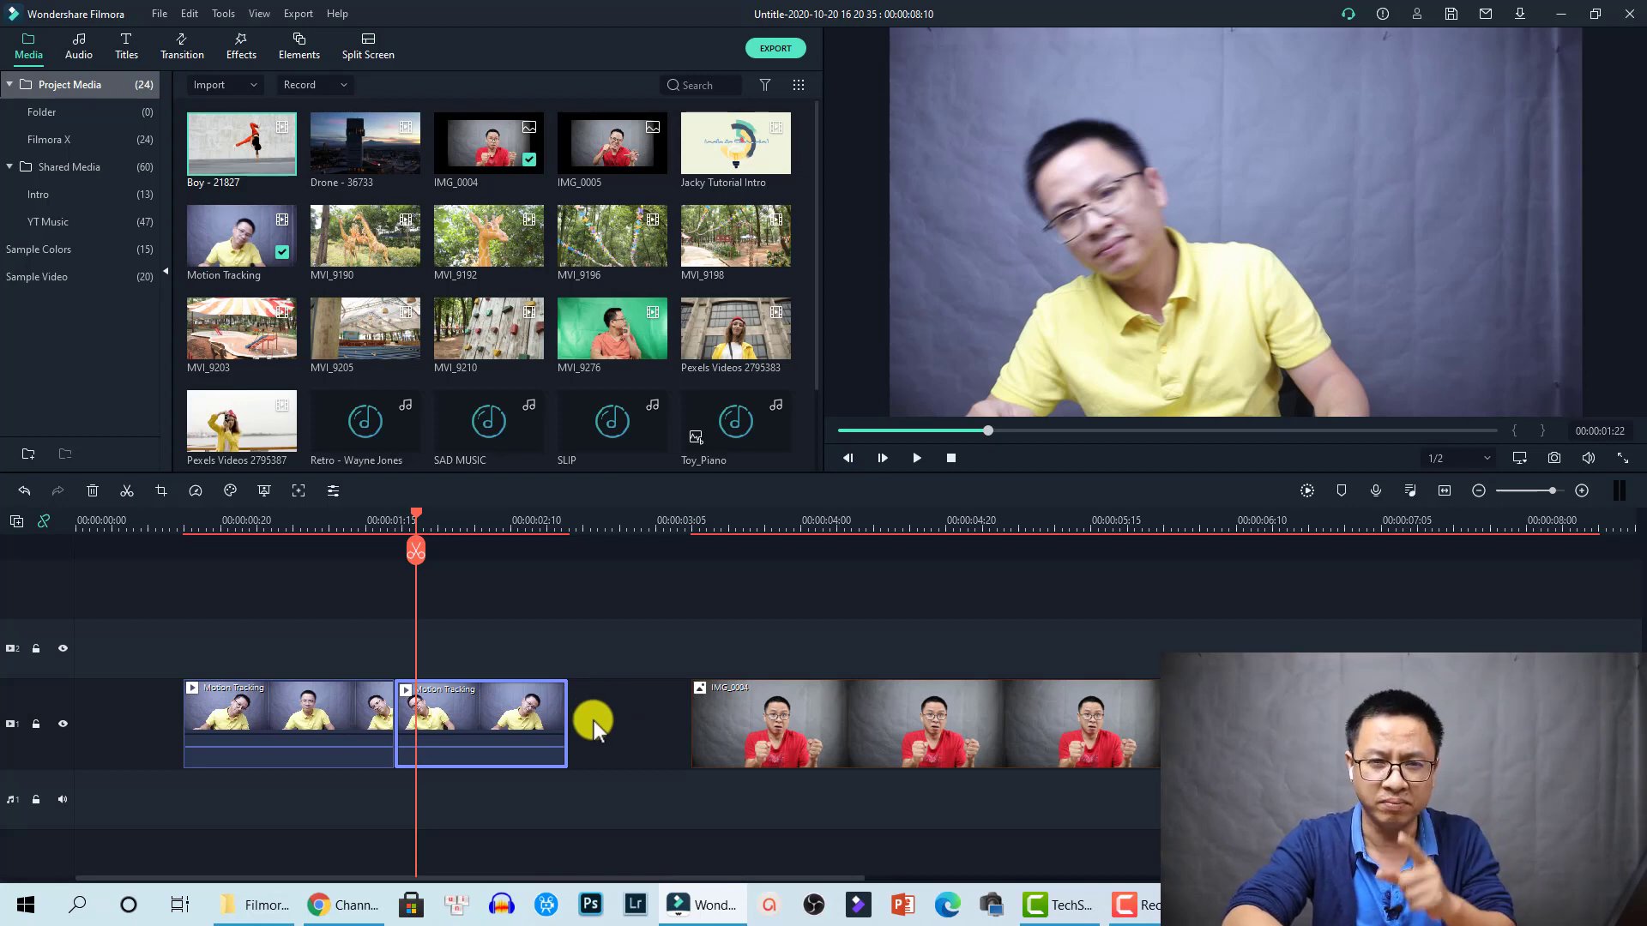
{"action": "left_click", "coordinate": [884, 521]}
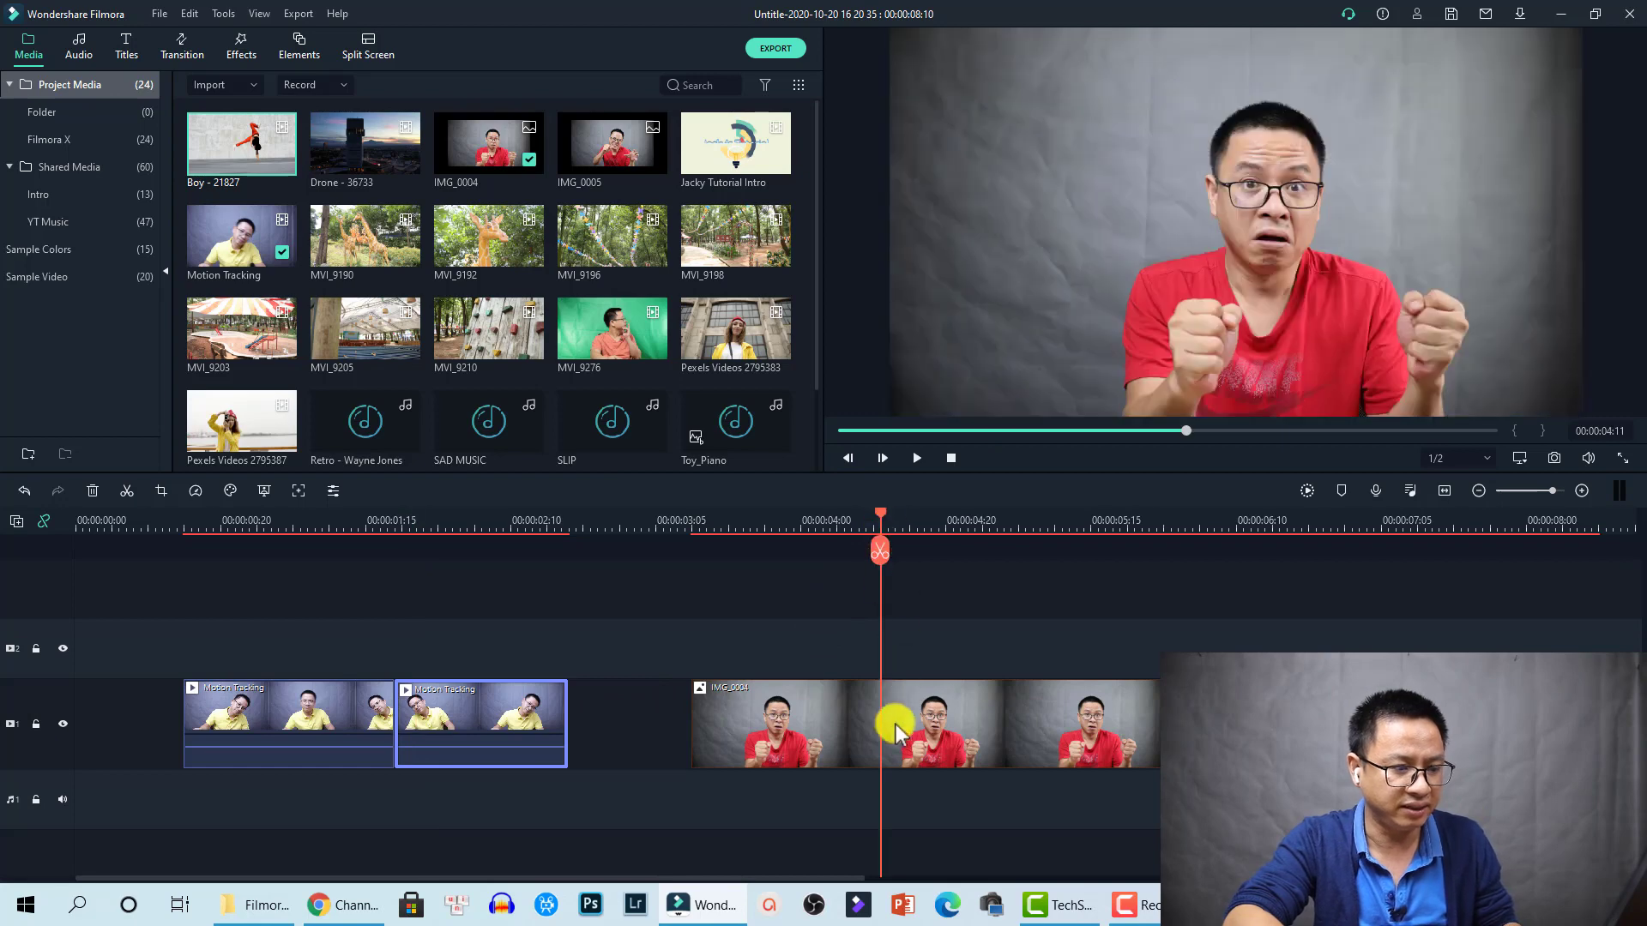
{"action": "left_click", "coordinate": [892, 736]}
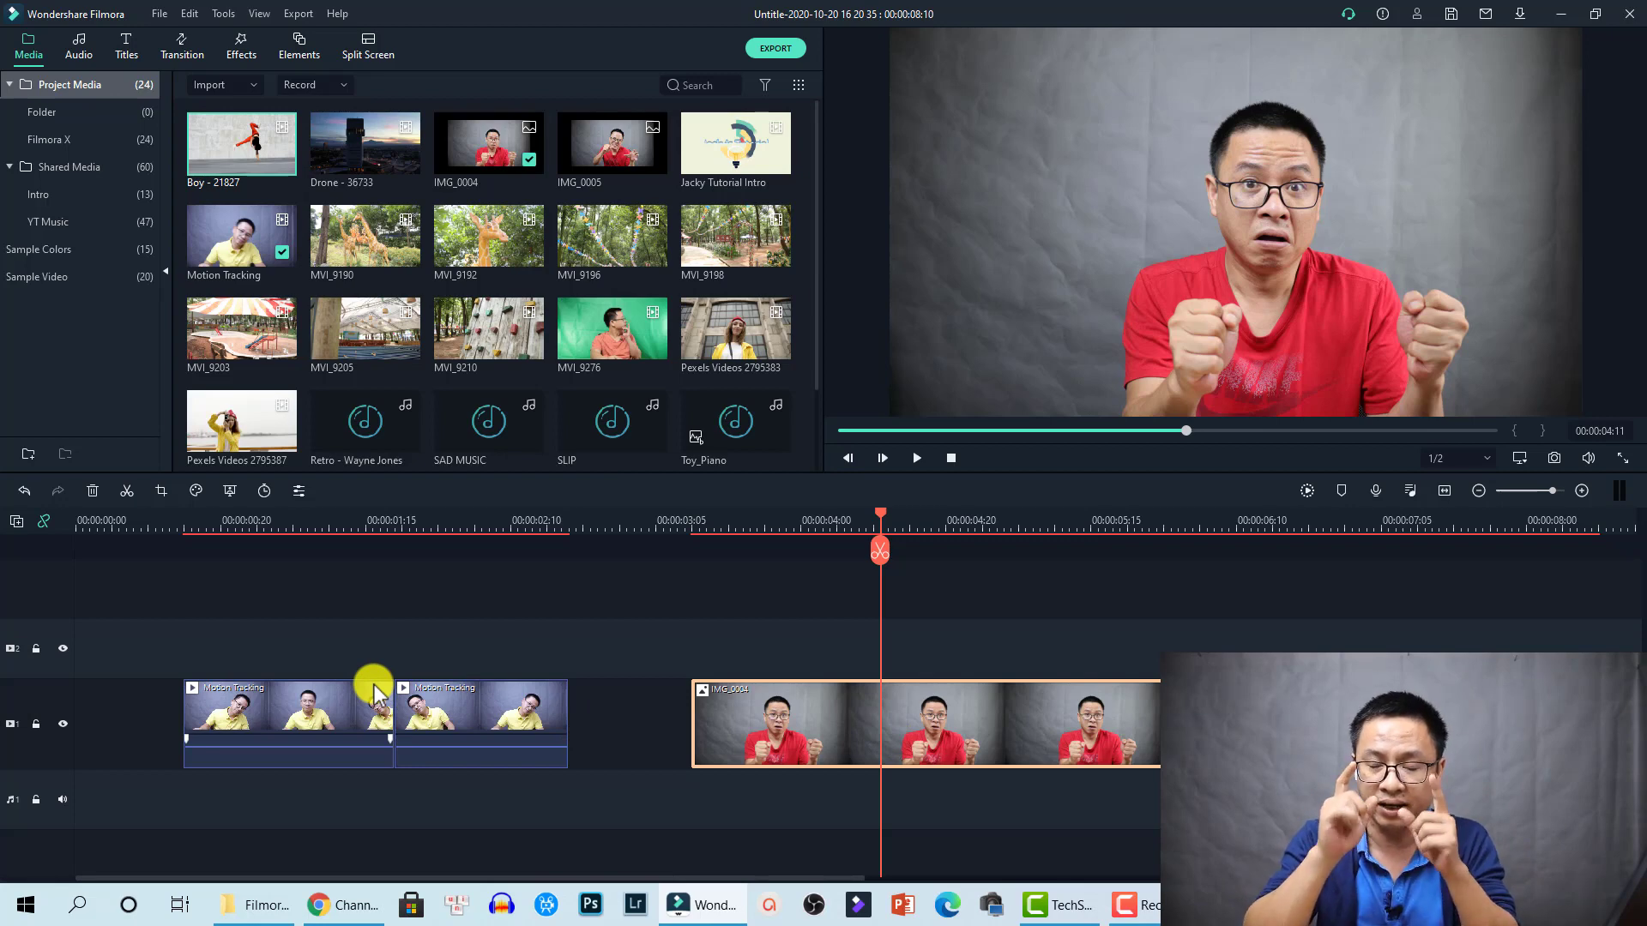
{"action": "left_click", "coordinate": [266, 492]}
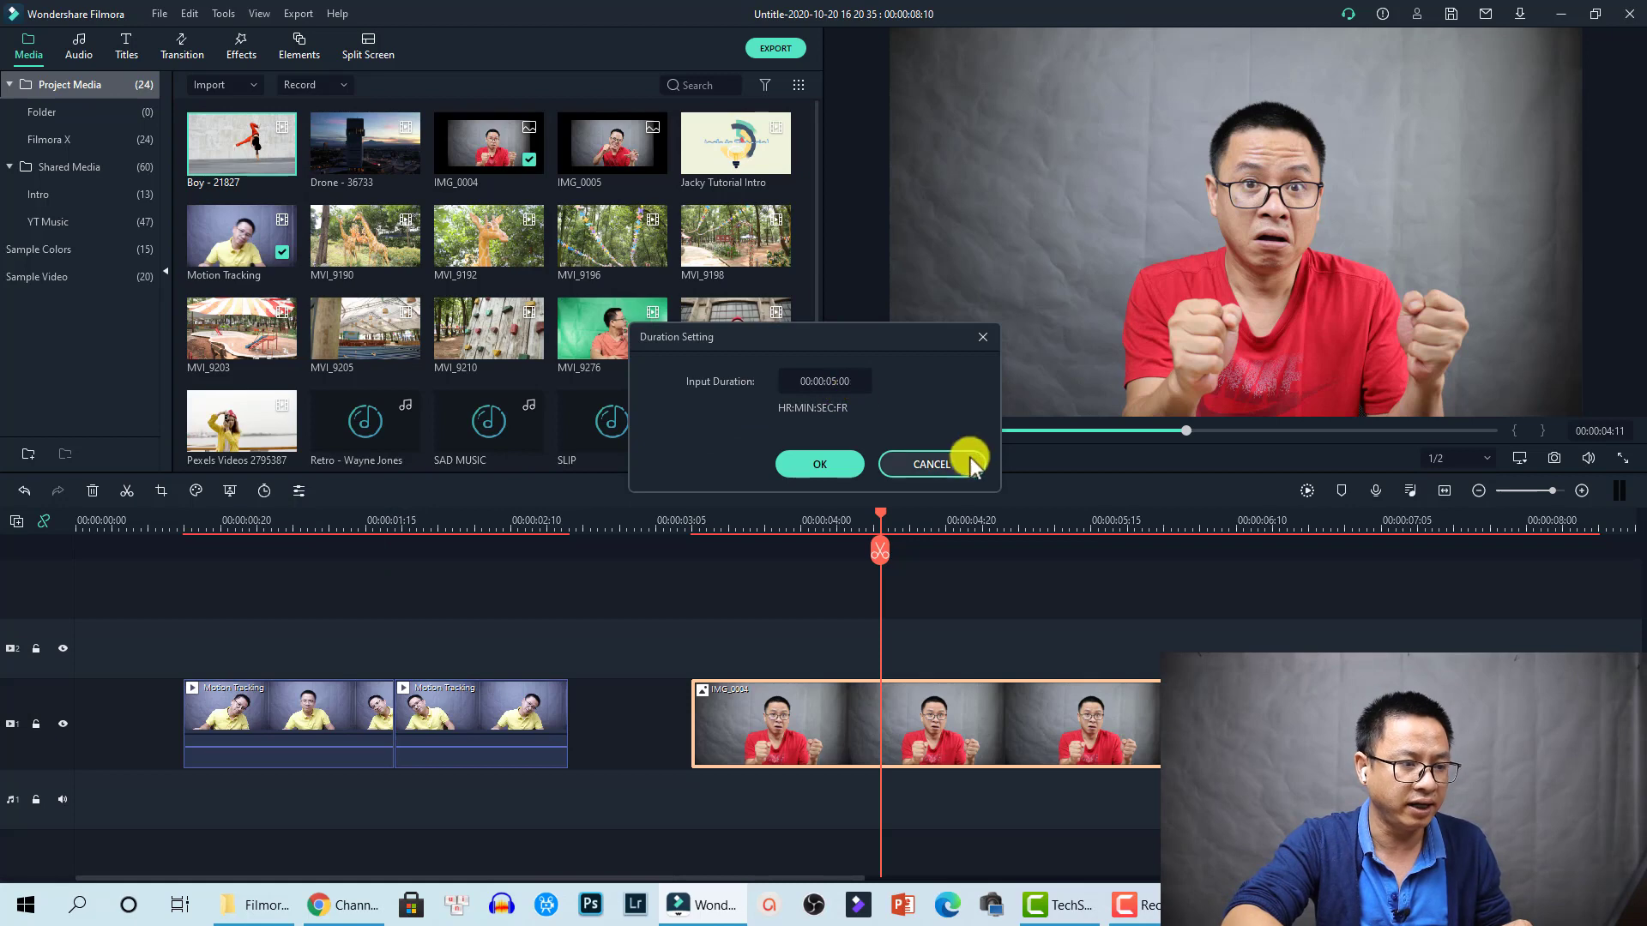
{"action": "type", "text": "10"}
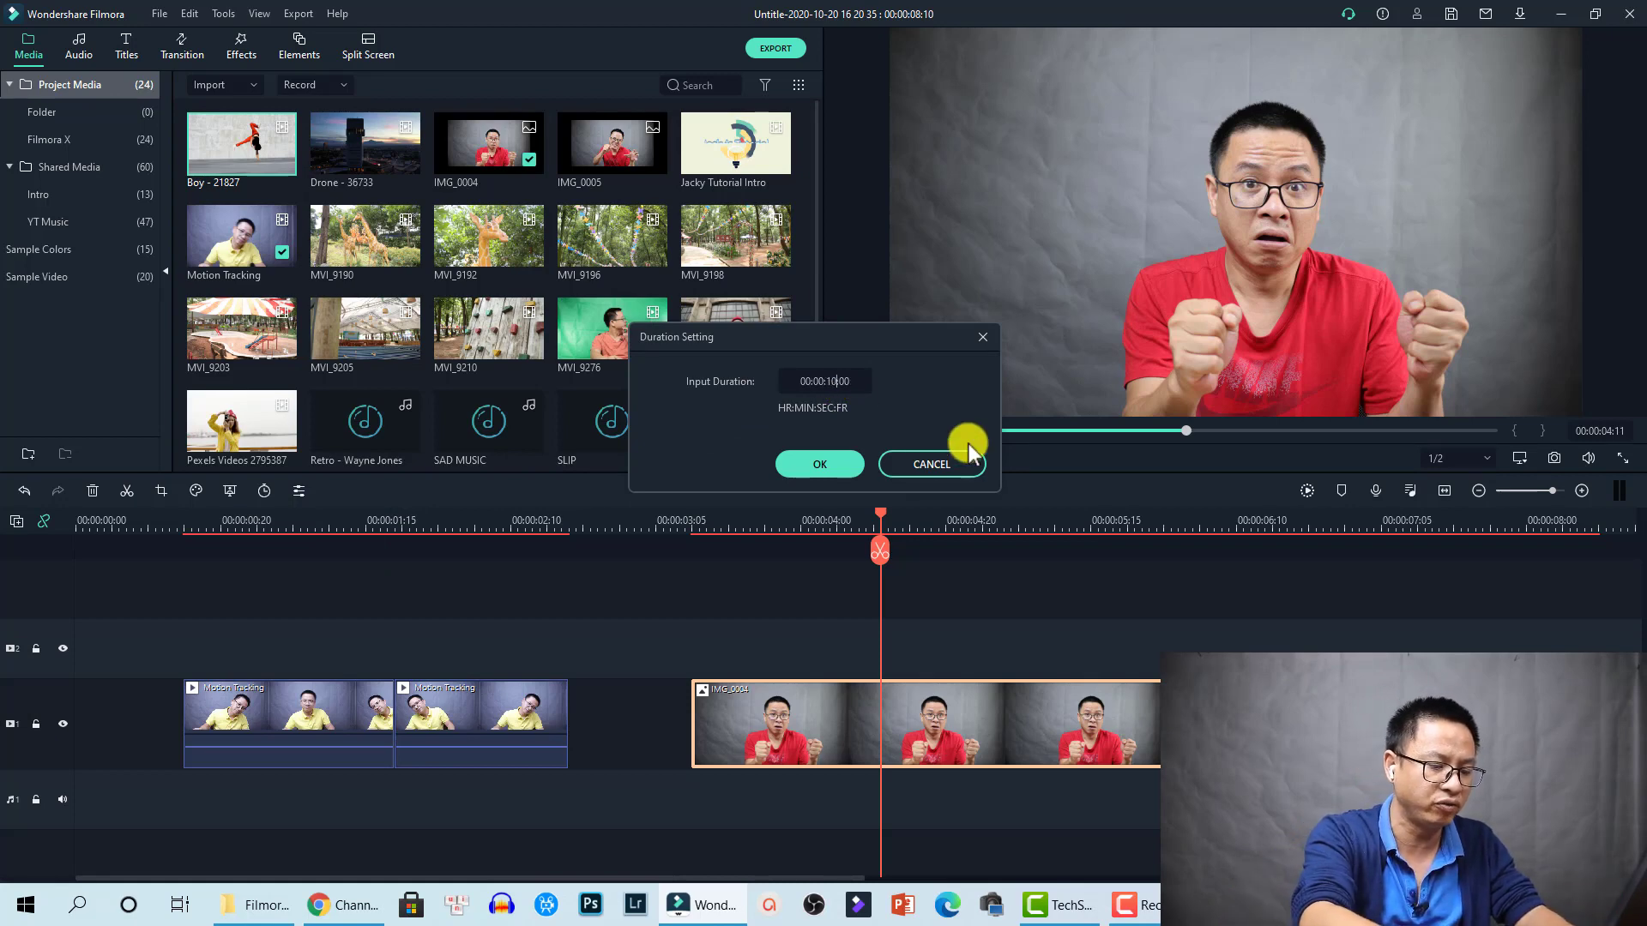
{"action": "left_click", "coordinate": [826, 472]}
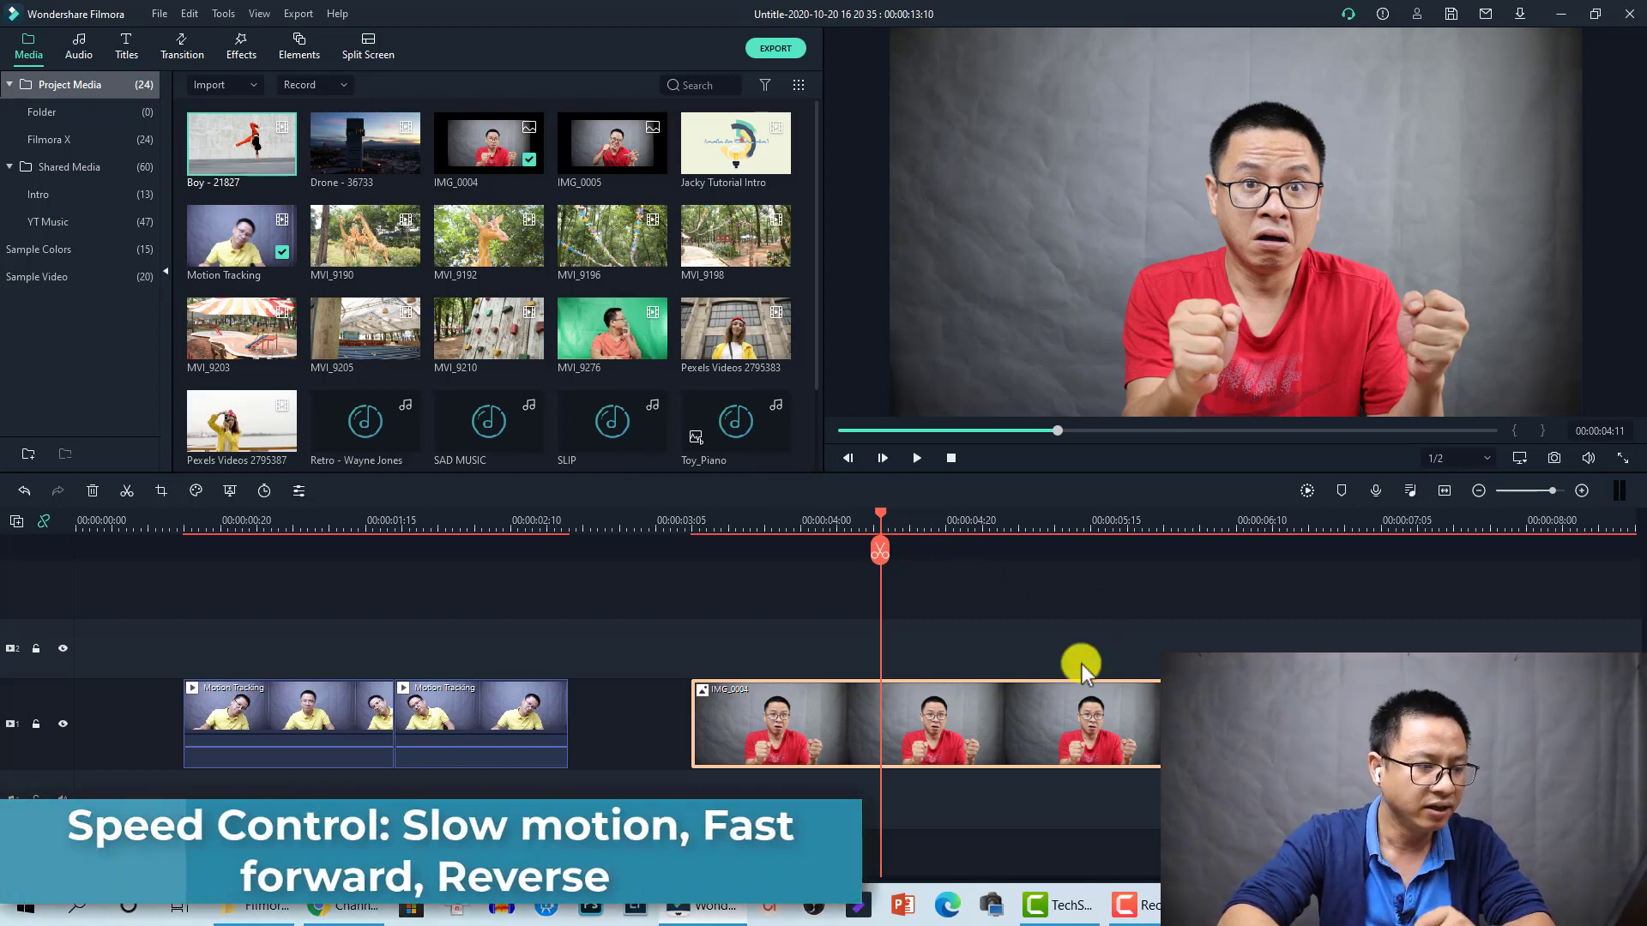
- Clear all clips from the timeline and place Boy - 21827 on video track 1, keeping the project settings at 1920 x 1080 25fps
{"action": "left_click_drag", "start_coordinate": [1033, 598], "coordinate": [257, 876]}
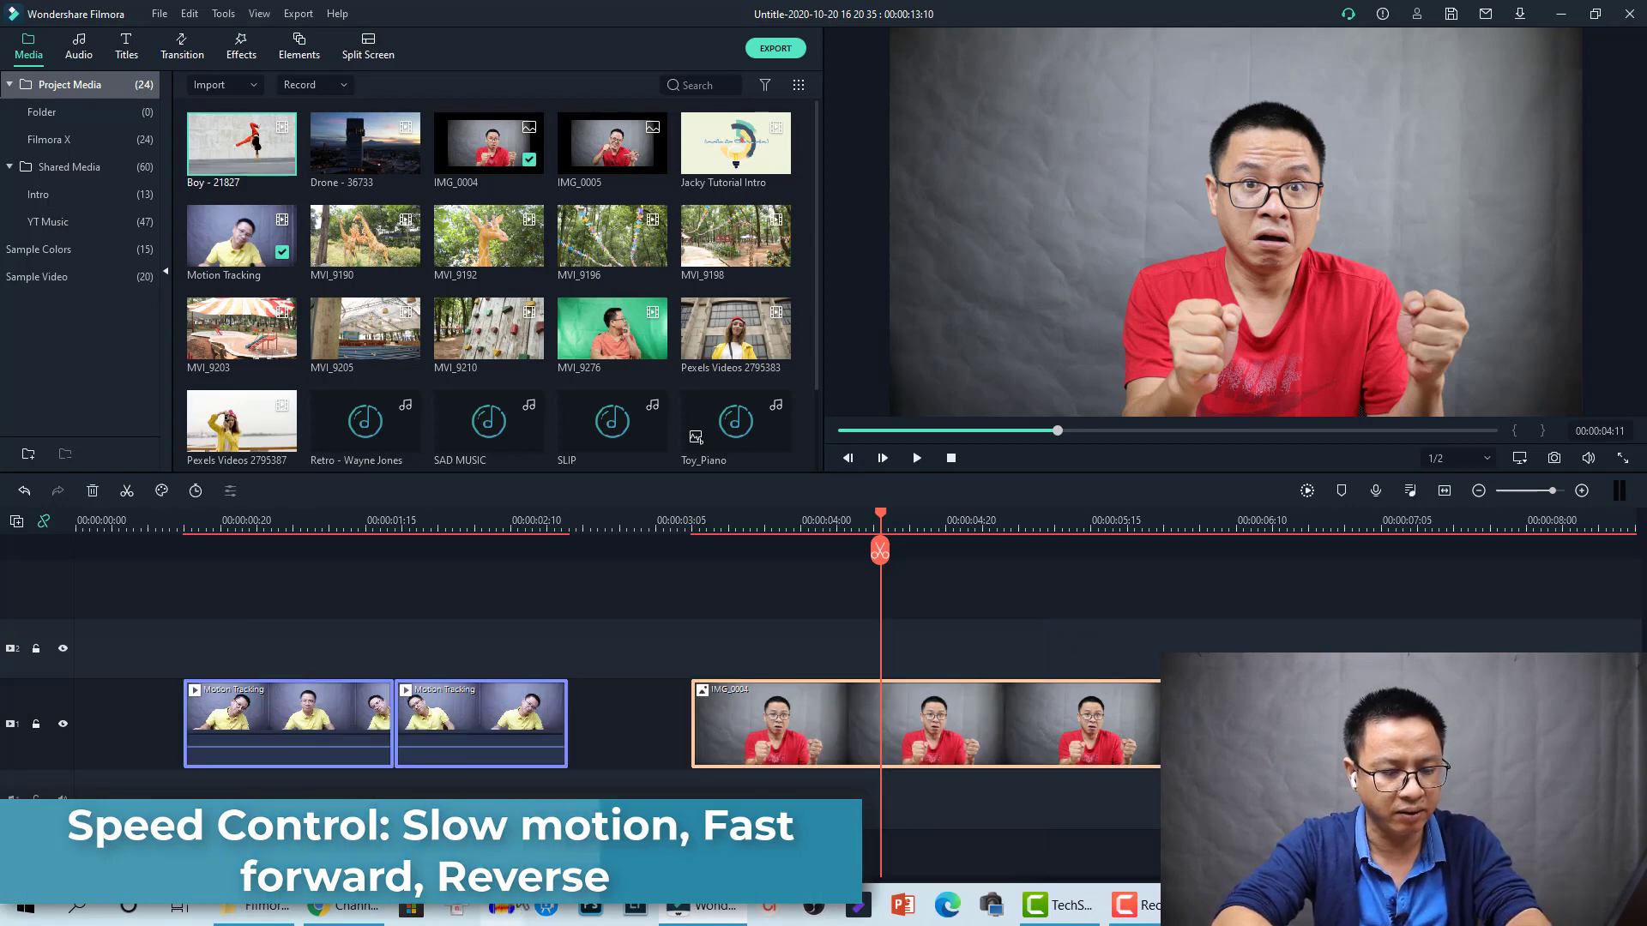
{"action": "key", "text": "Delete"}
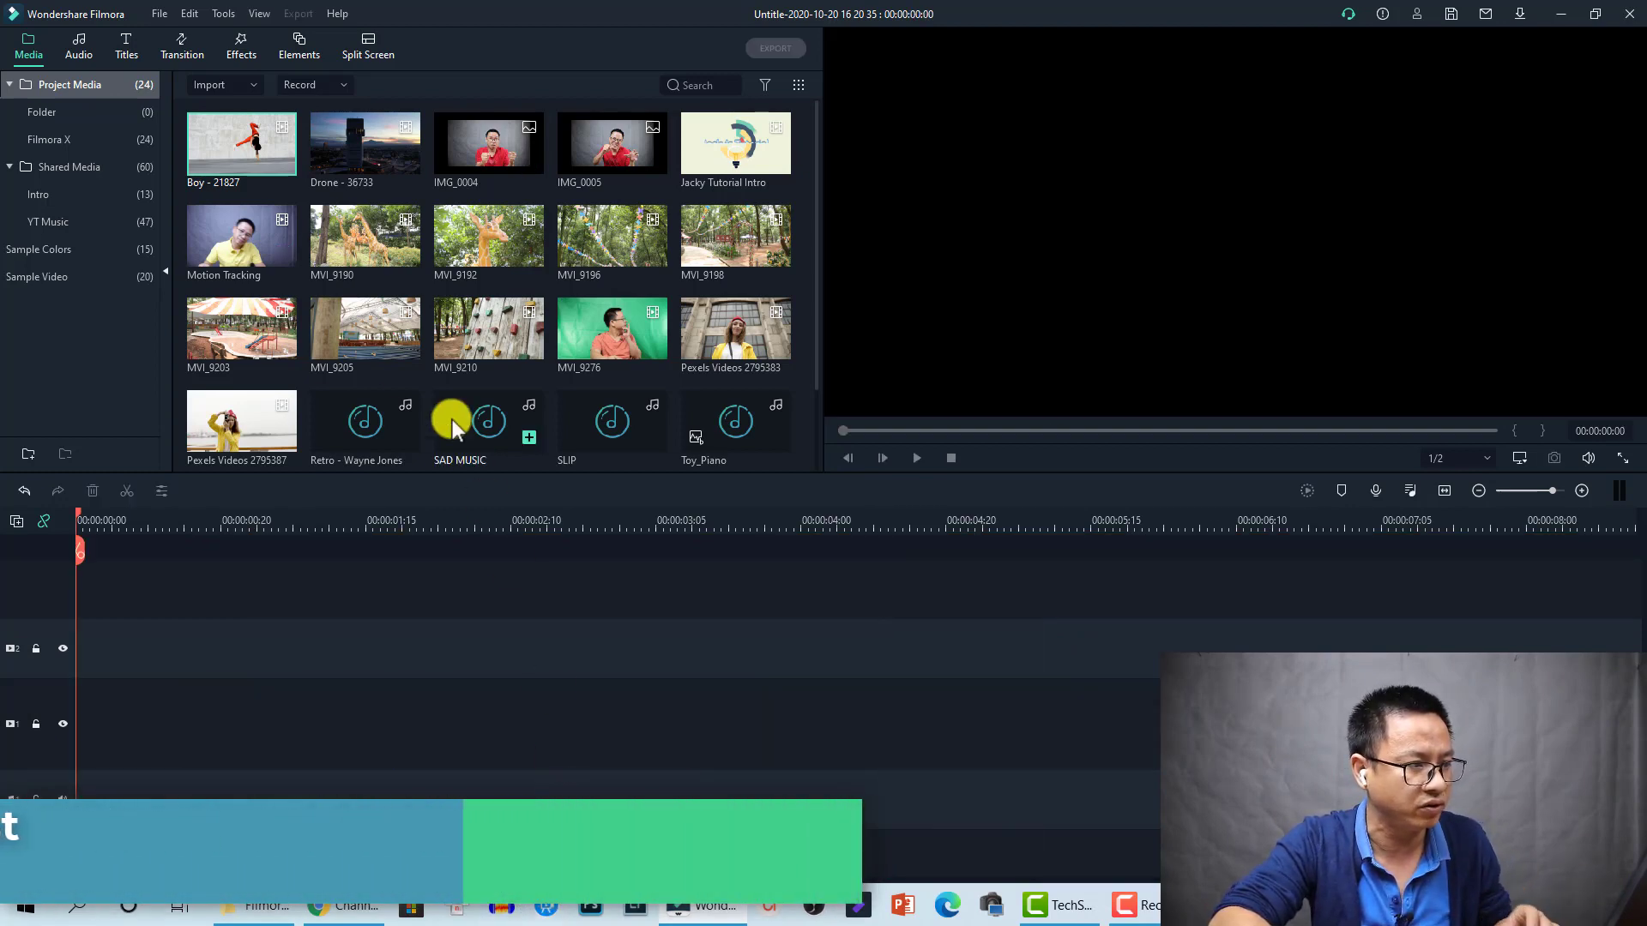
{"action": "left_click_drag", "start_coordinate": [254, 165], "coordinate": [65, 763]}
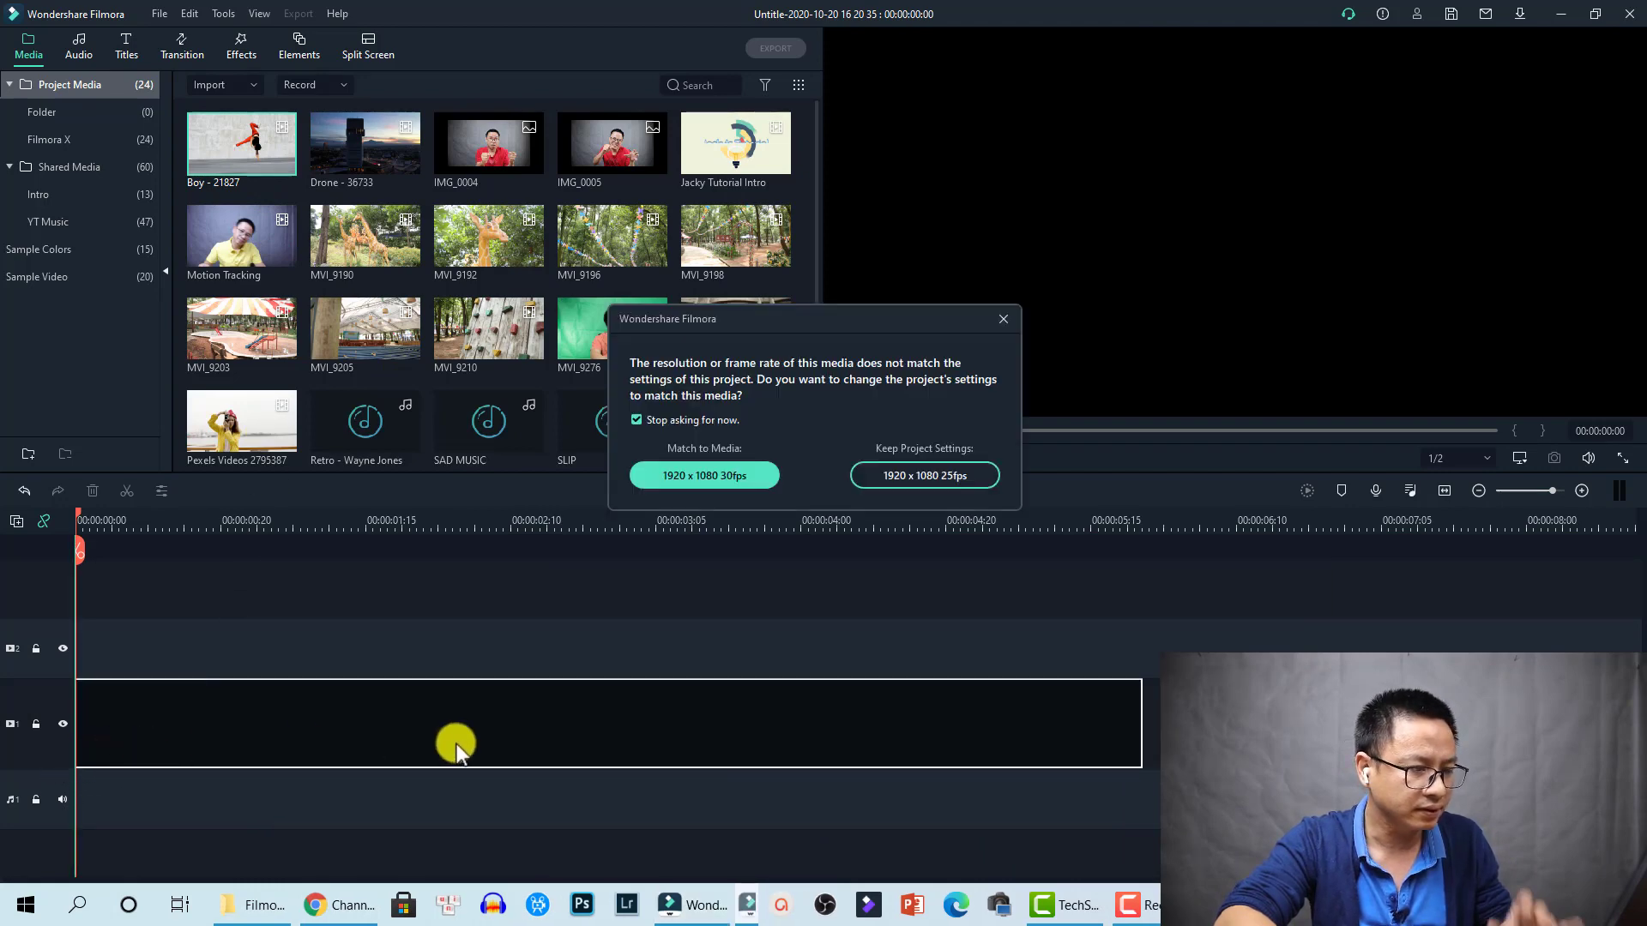
{"action": "left_click", "coordinate": [921, 476]}
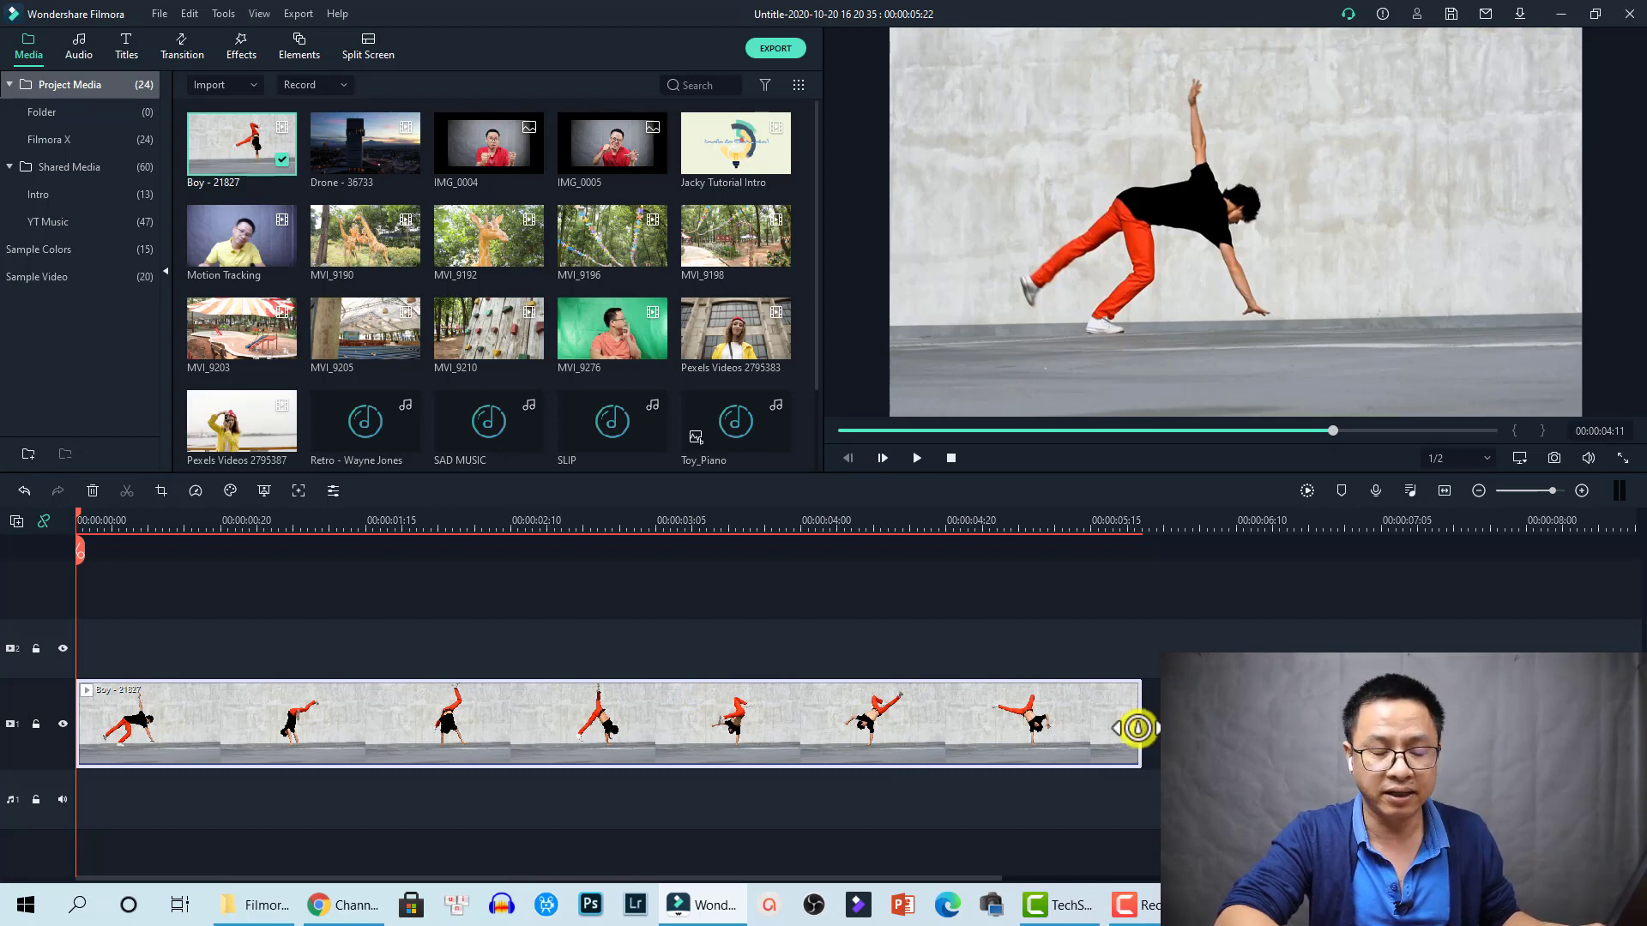
- Stretch the Boy - 21827 clip to slow 0.77x, shorten it to fast 1.27x, and preview it at slow 0.81x
{"action": "left_click_drag", "start_coordinate": [1138, 728], "coordinate": [1458, 729]}
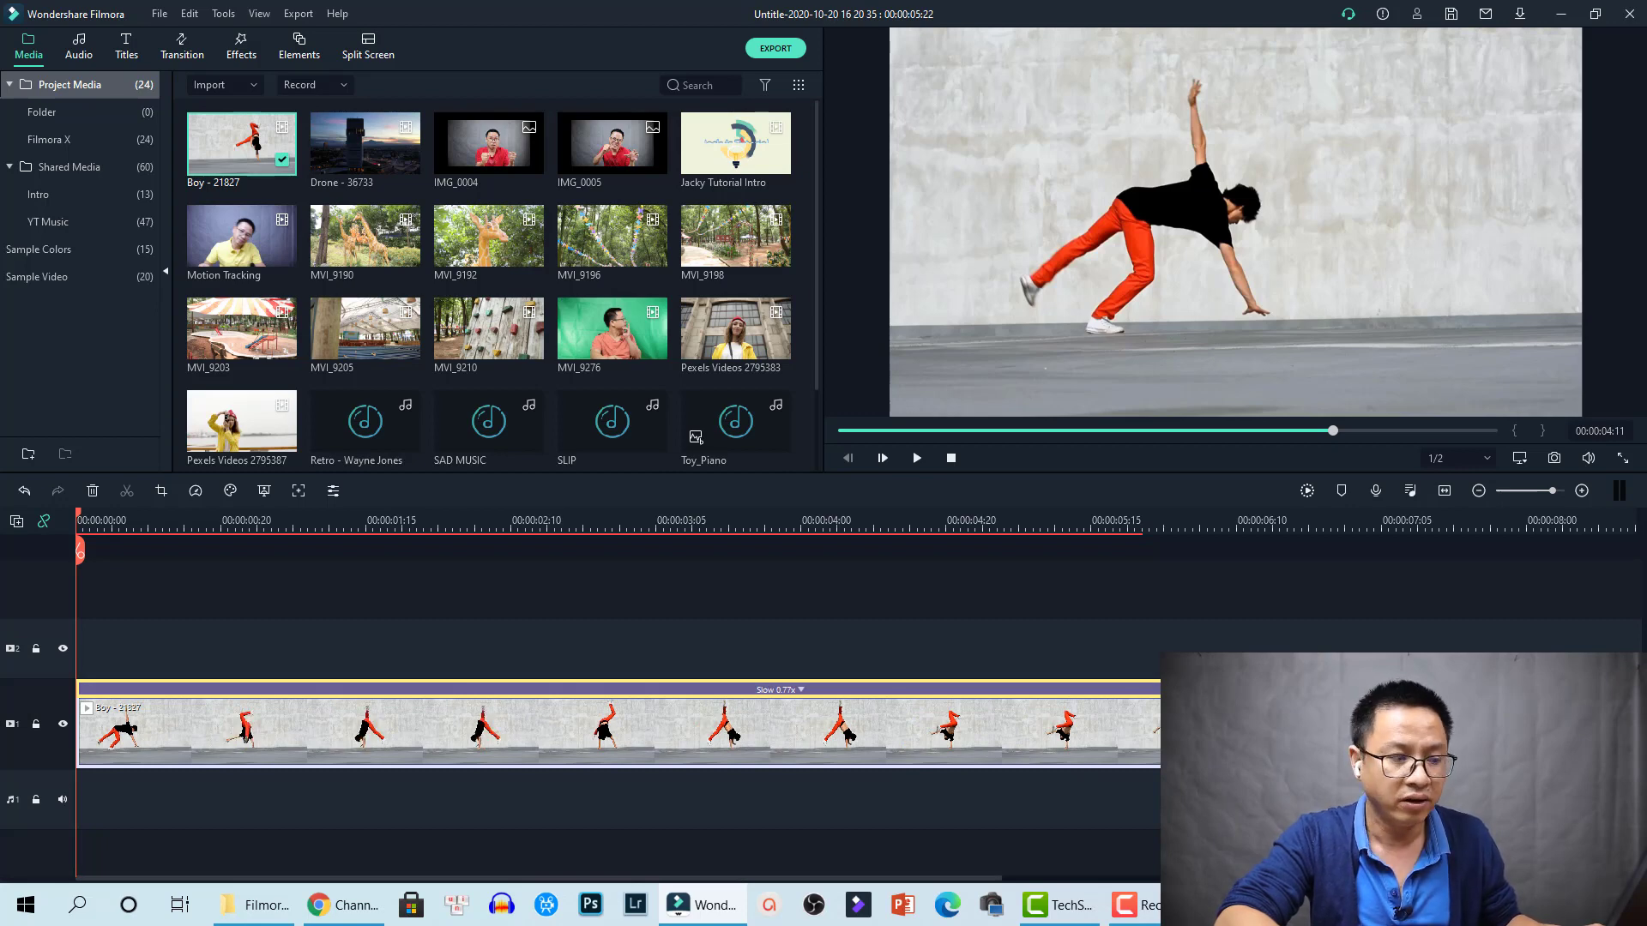
{"action": "left_click_drag", "start_coordinate": [1160, 729], "coordinate": [916, 727]}
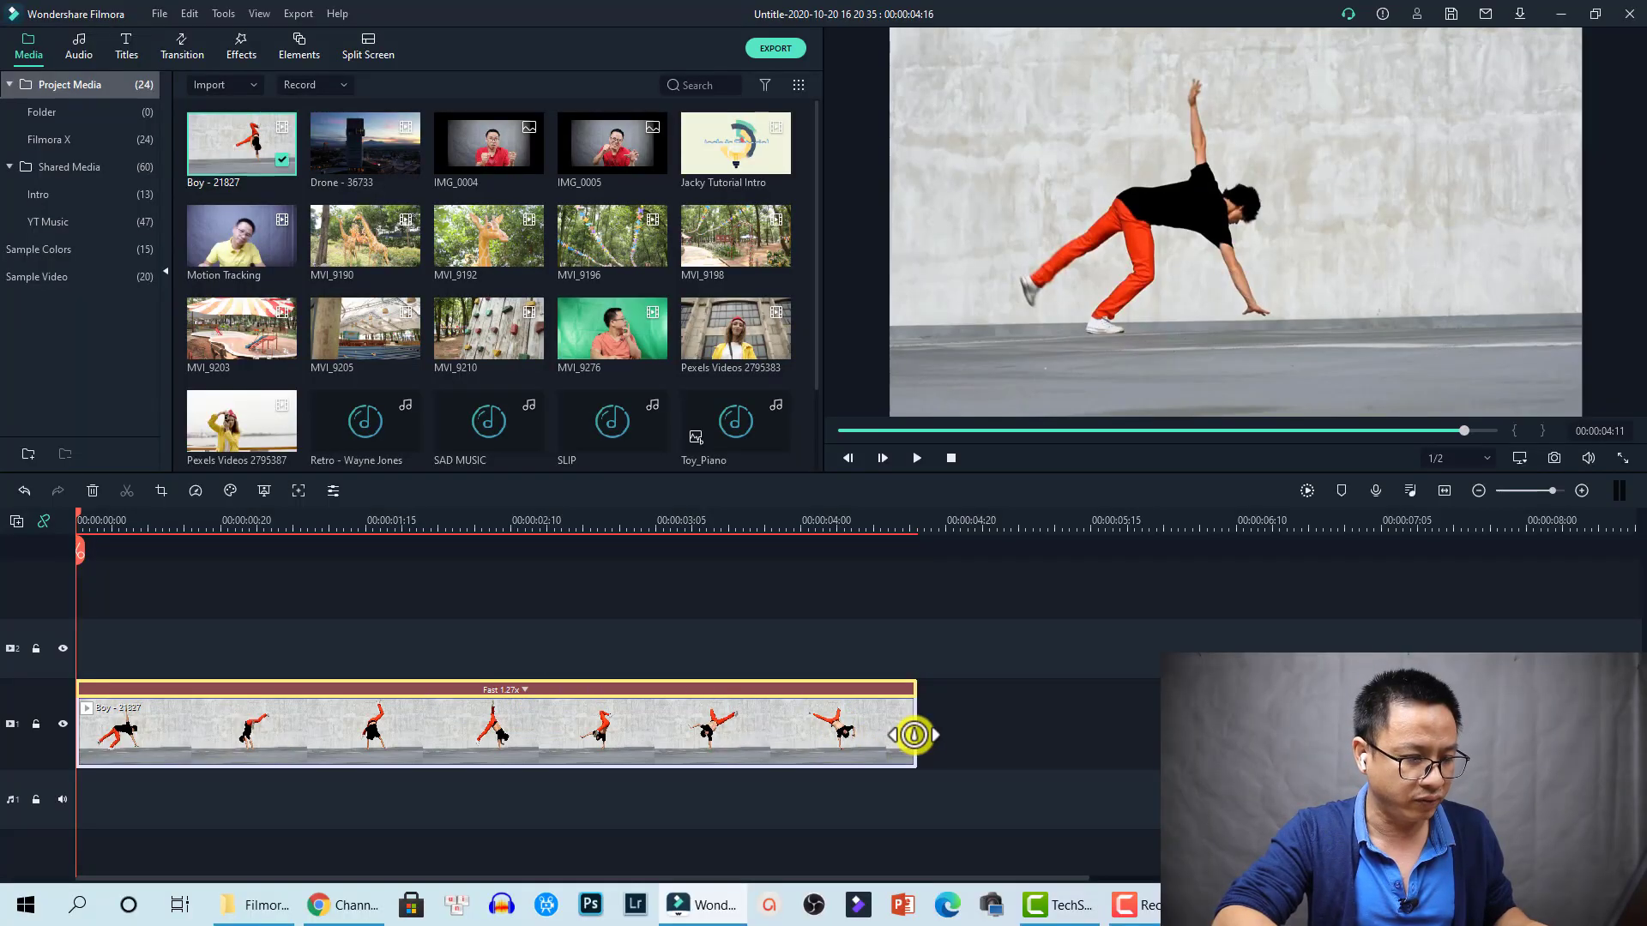
{"action": "left_click_drag", "start_coordinate": [914, 735], "coordinate": [1403, 726]}
{"action": "key", "text": "space"}
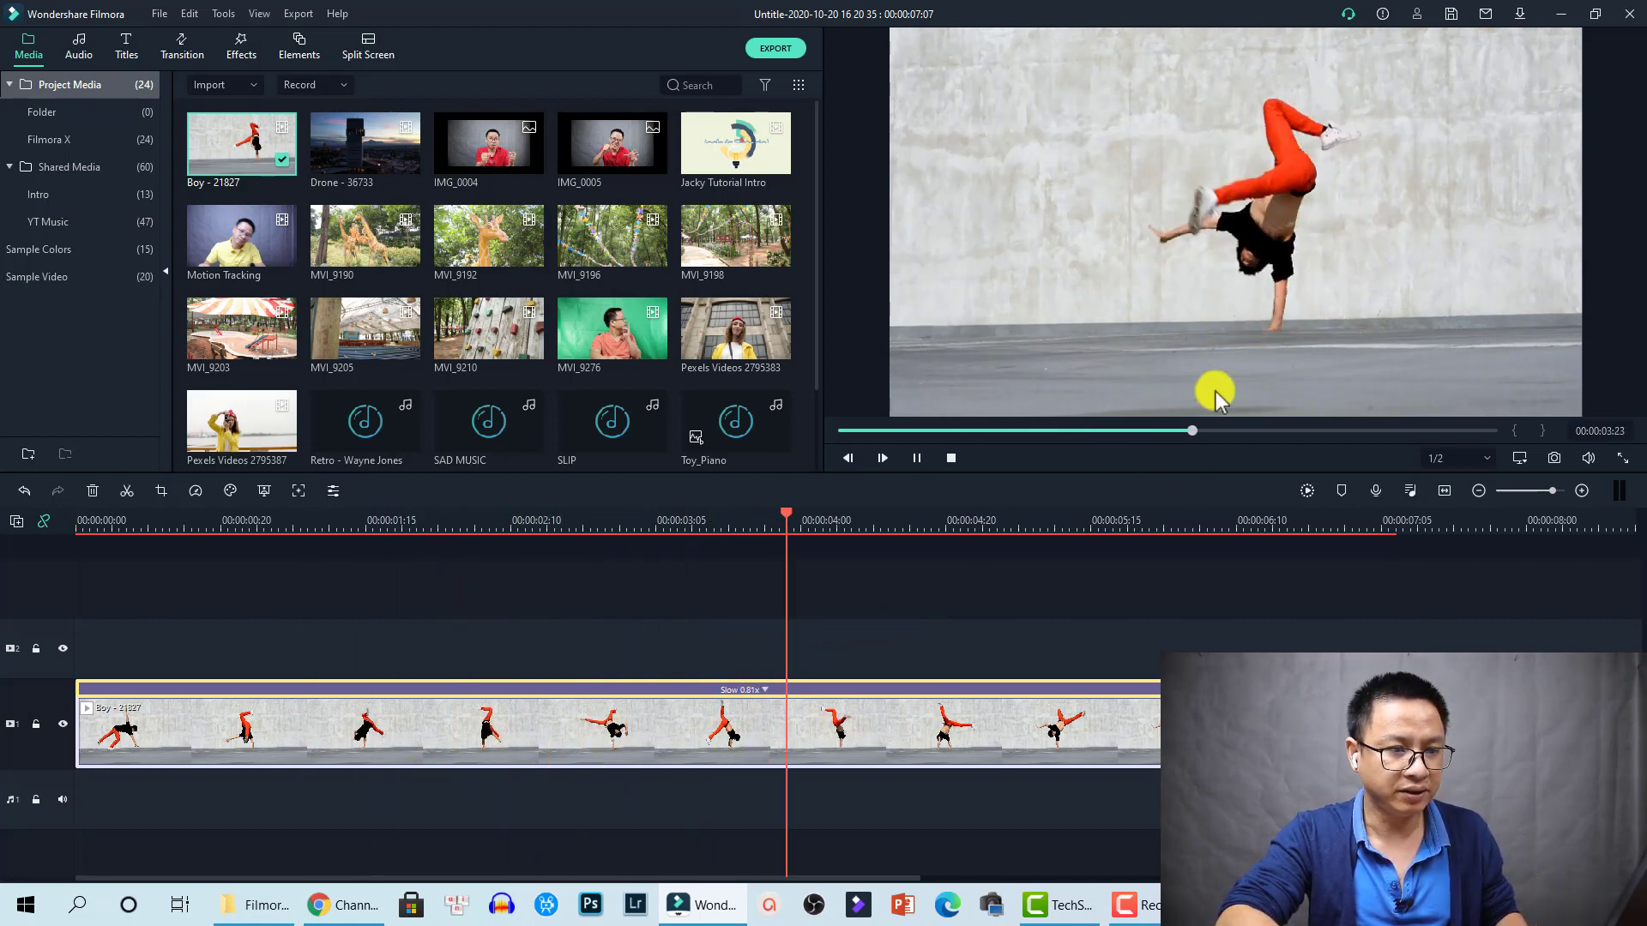
{"action": "key", "text": "space"}
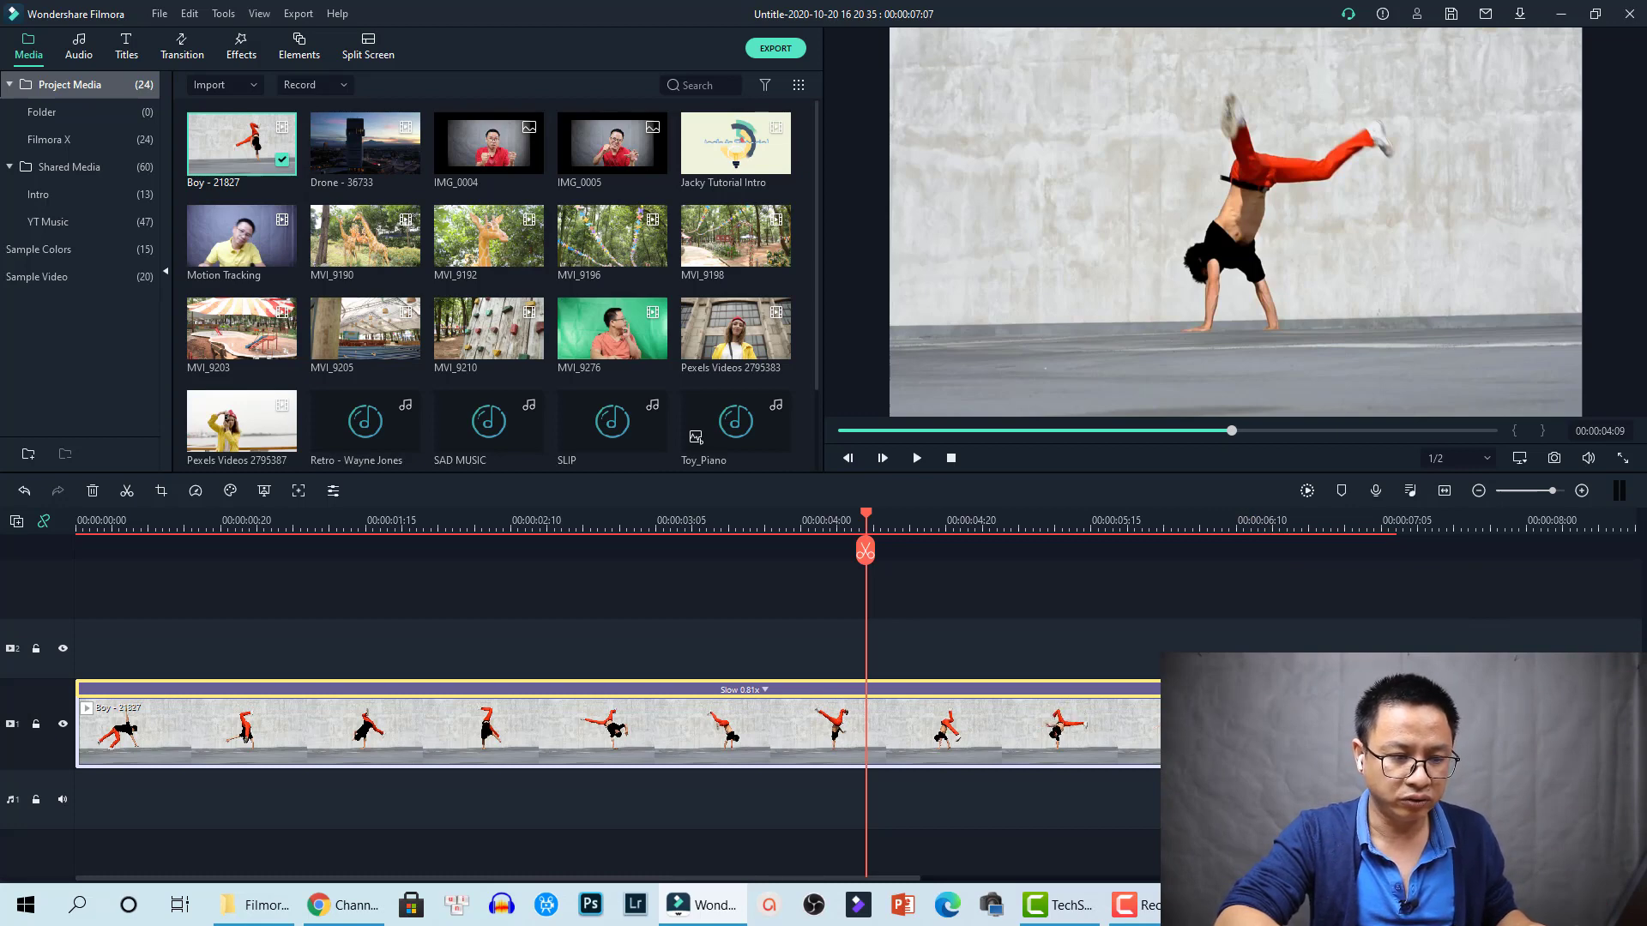
- Preview the Boy - 21827 clip from the start at fast 2.83x and reset its speed to Normal
{"action": "left_click_drag", "start_coordinate": [1395, 733], "coordinate": [422, 725]}
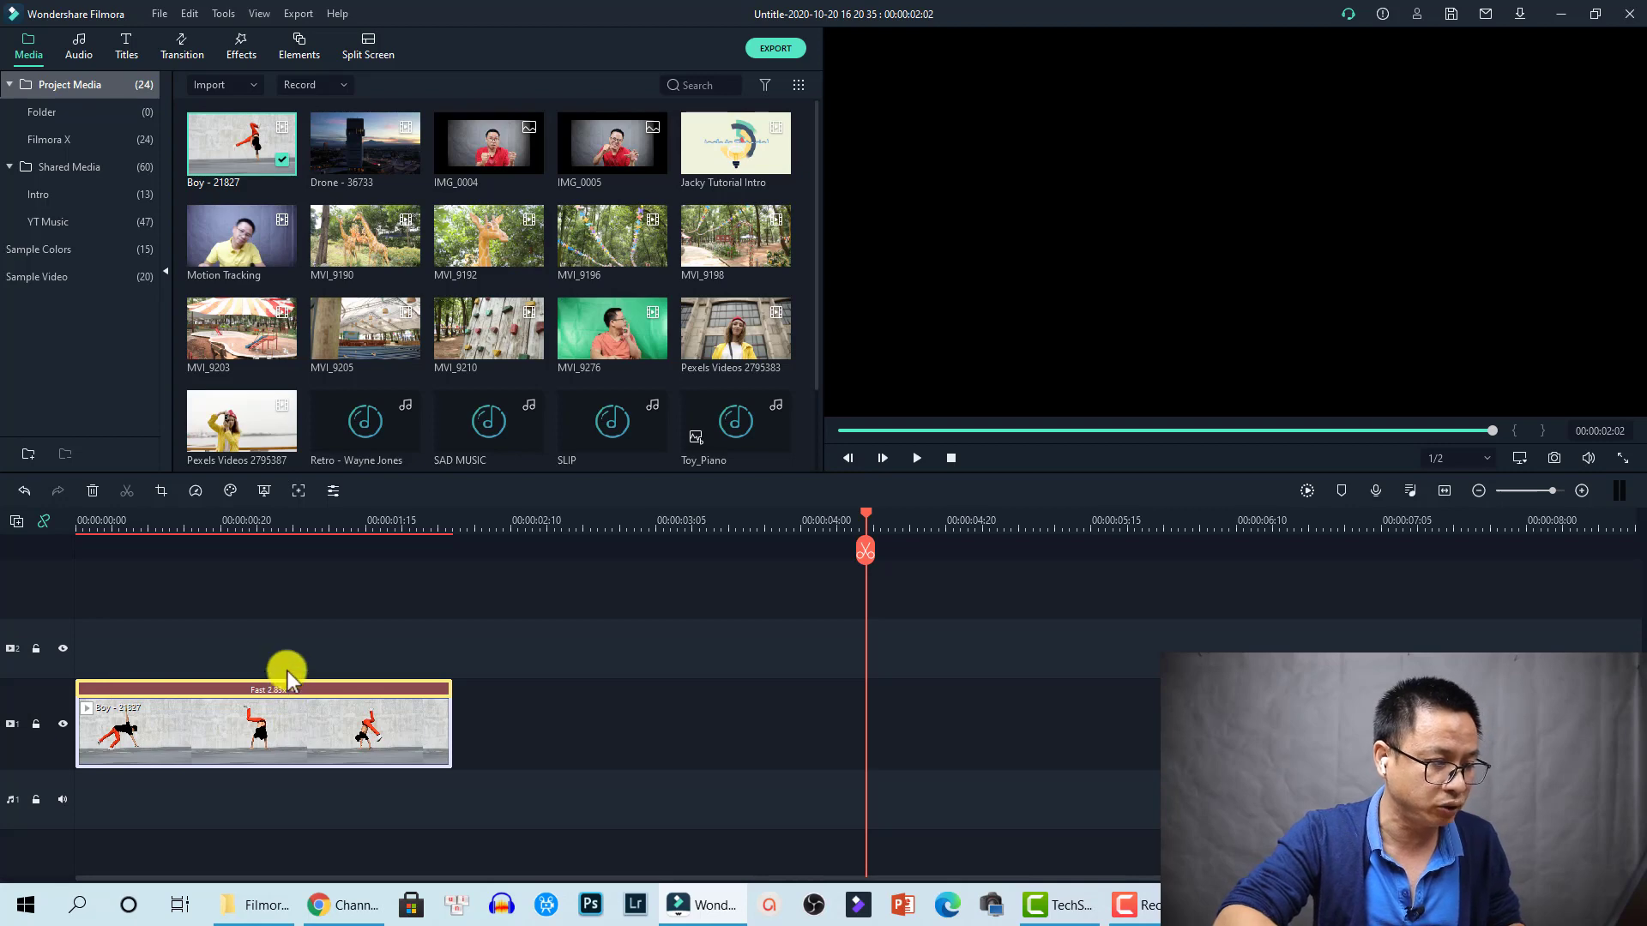
{"action": "left_click", "coordinate": [78, 525]}
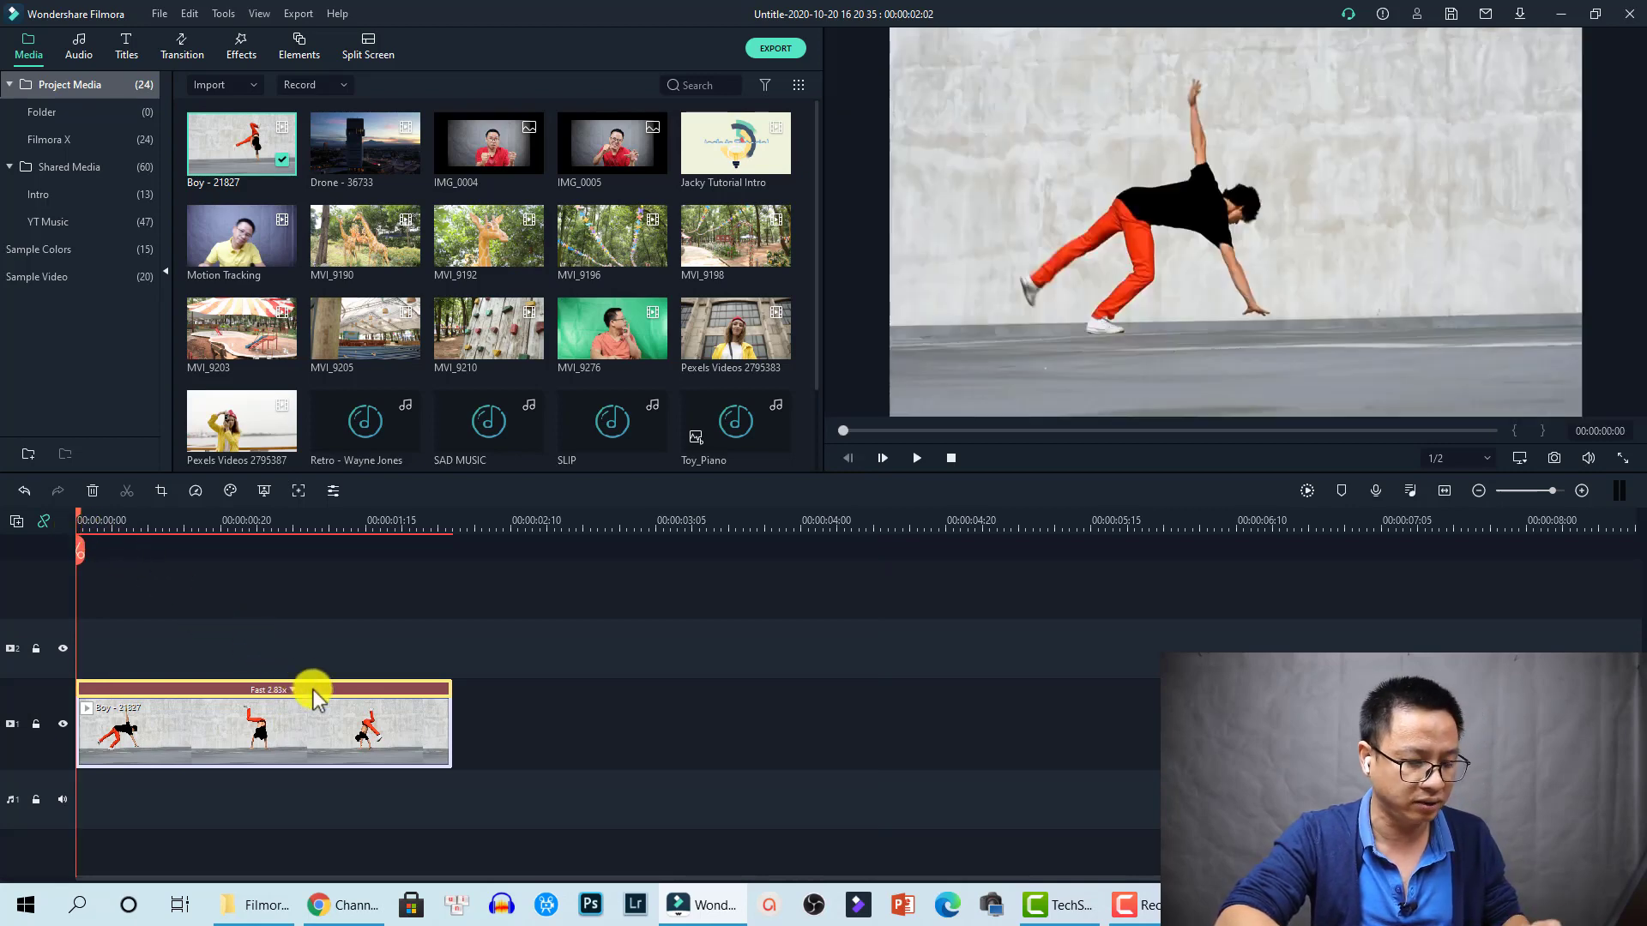
{"action": "key", "text": "space"}
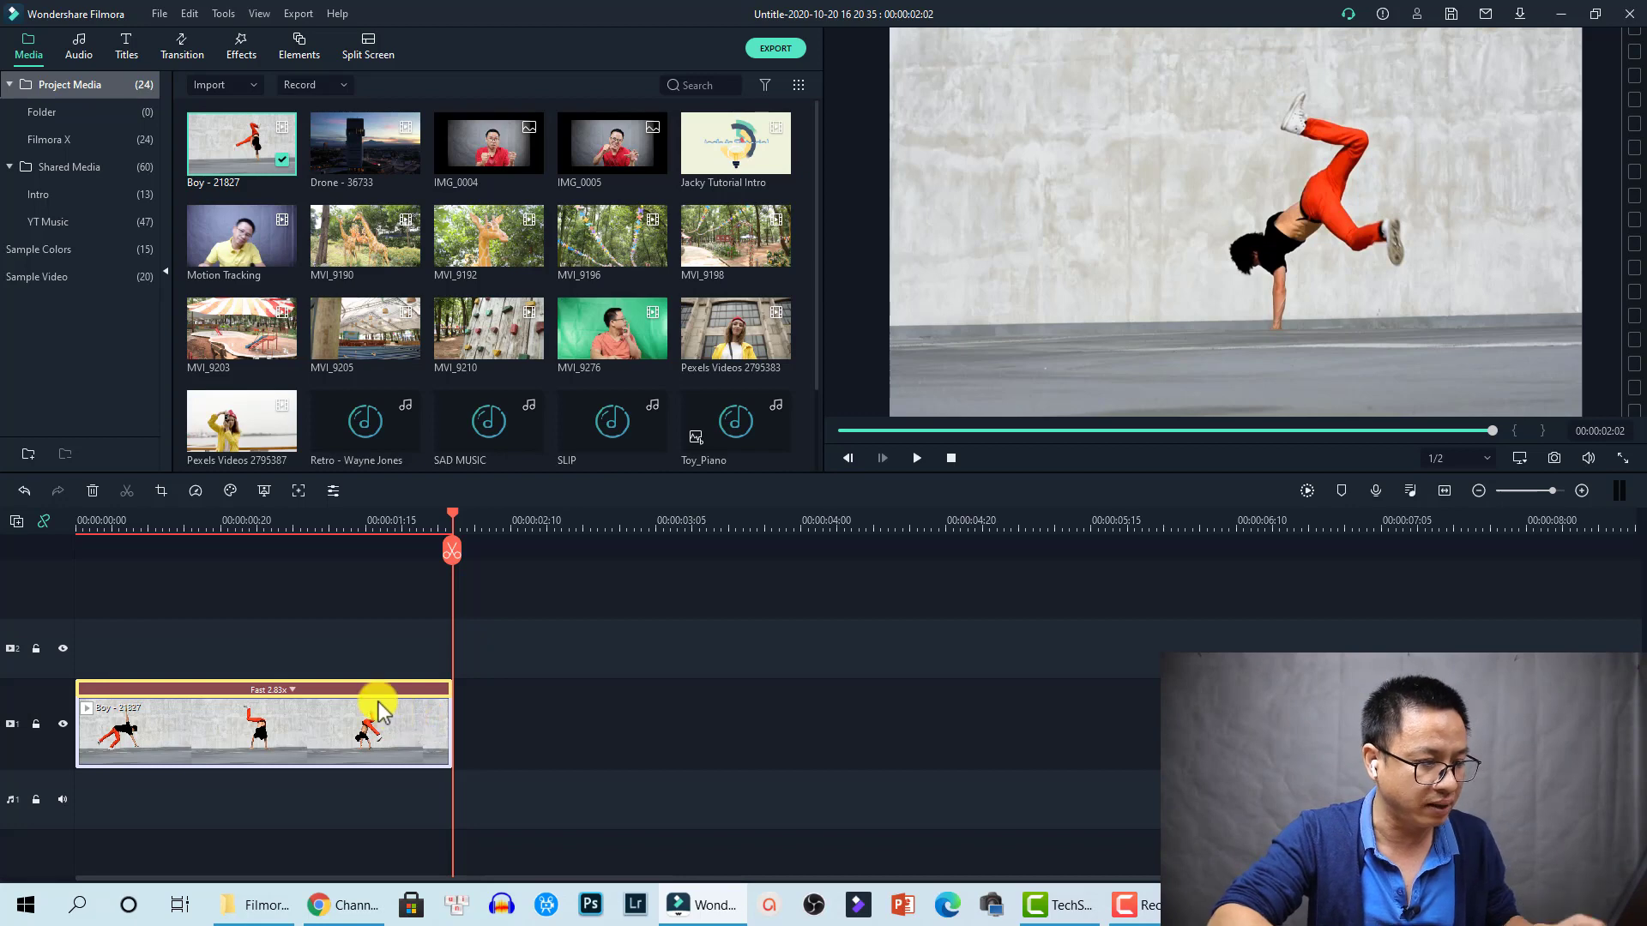
{"action": "left_click", "coordinate": [292, 691]}
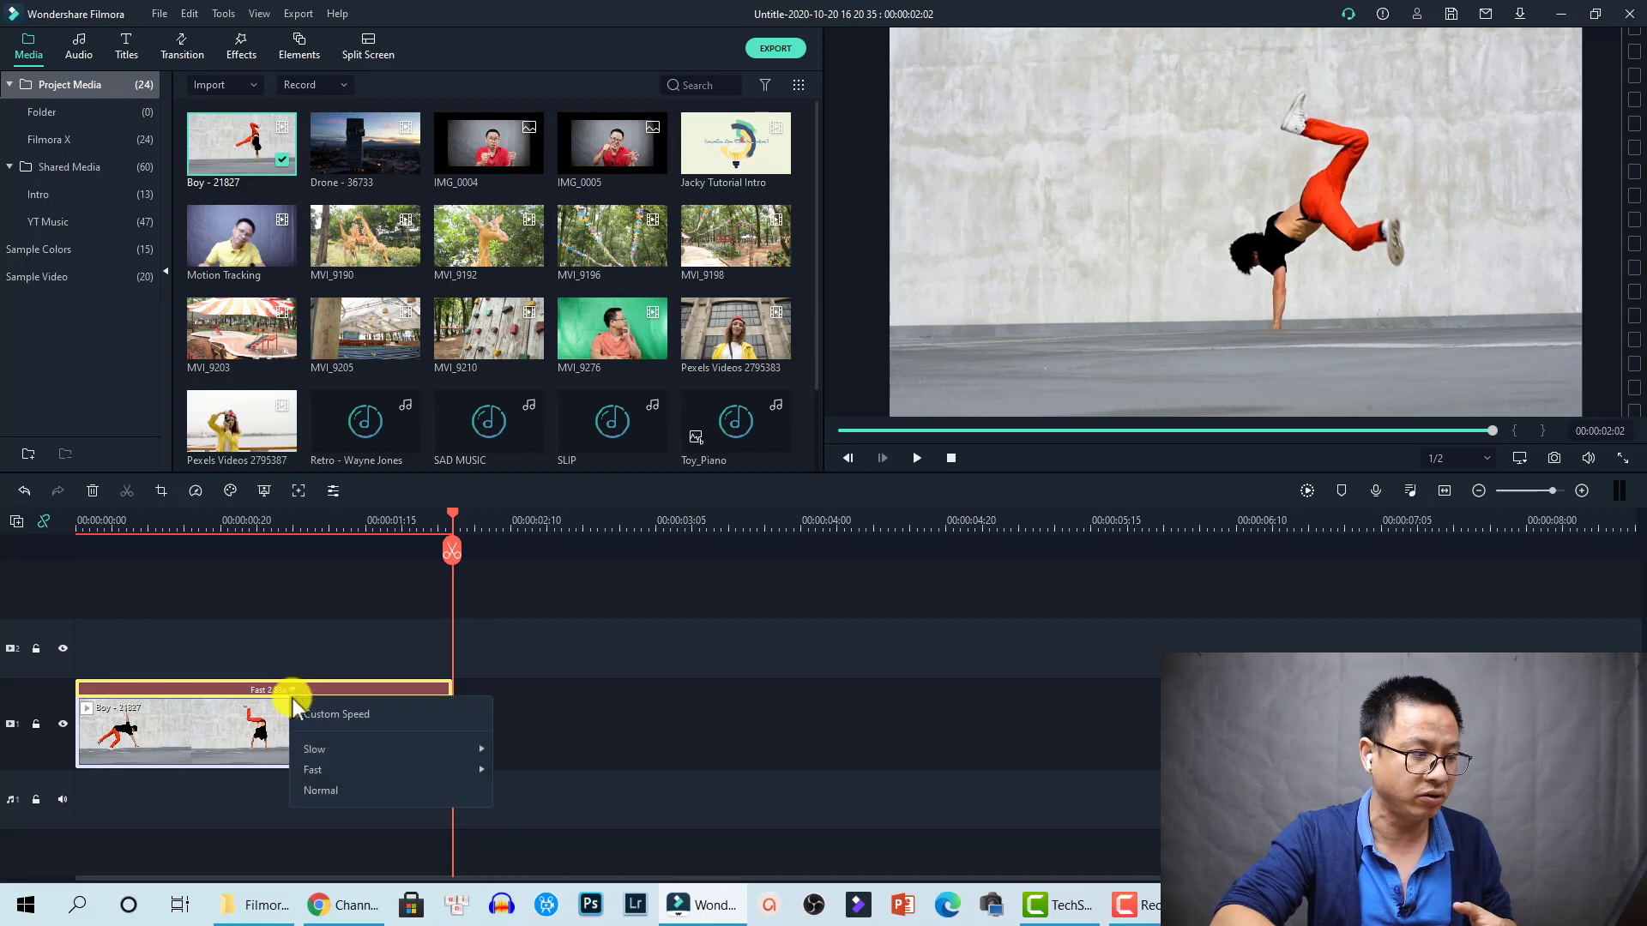
{"action": "left_click", "coordinate": [326, 786]}
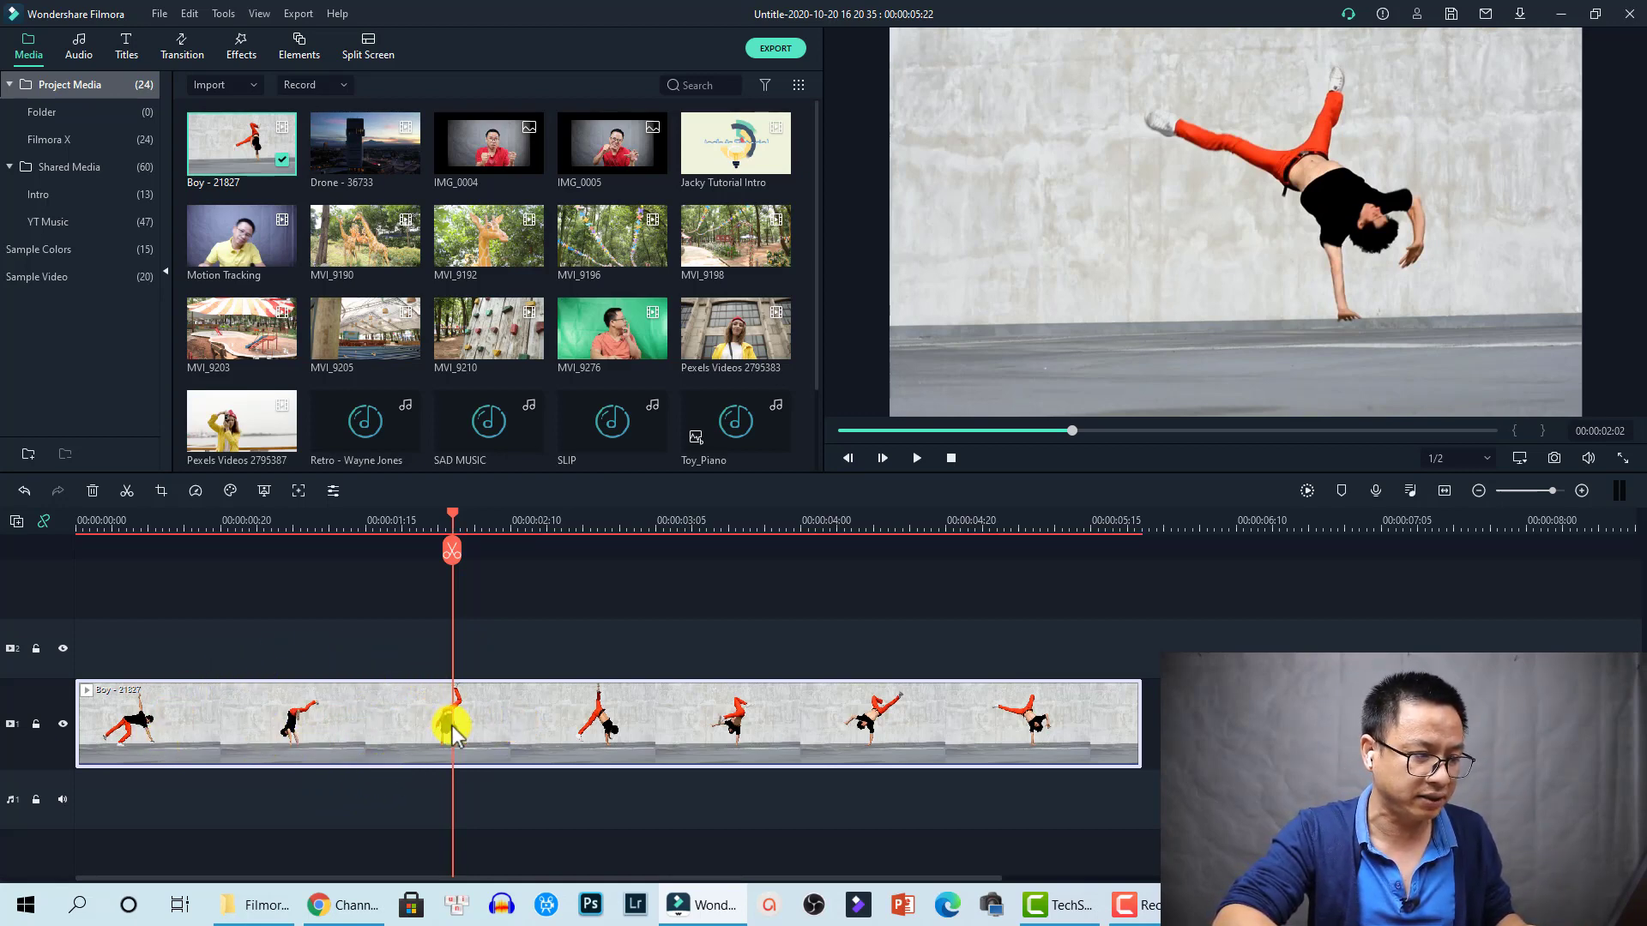
- Split the Boy - 21827 clip at 00:00:02:02 and try to stretch the first part to slow it down
{"action": "left_click", "coordinate": [453, 553]}
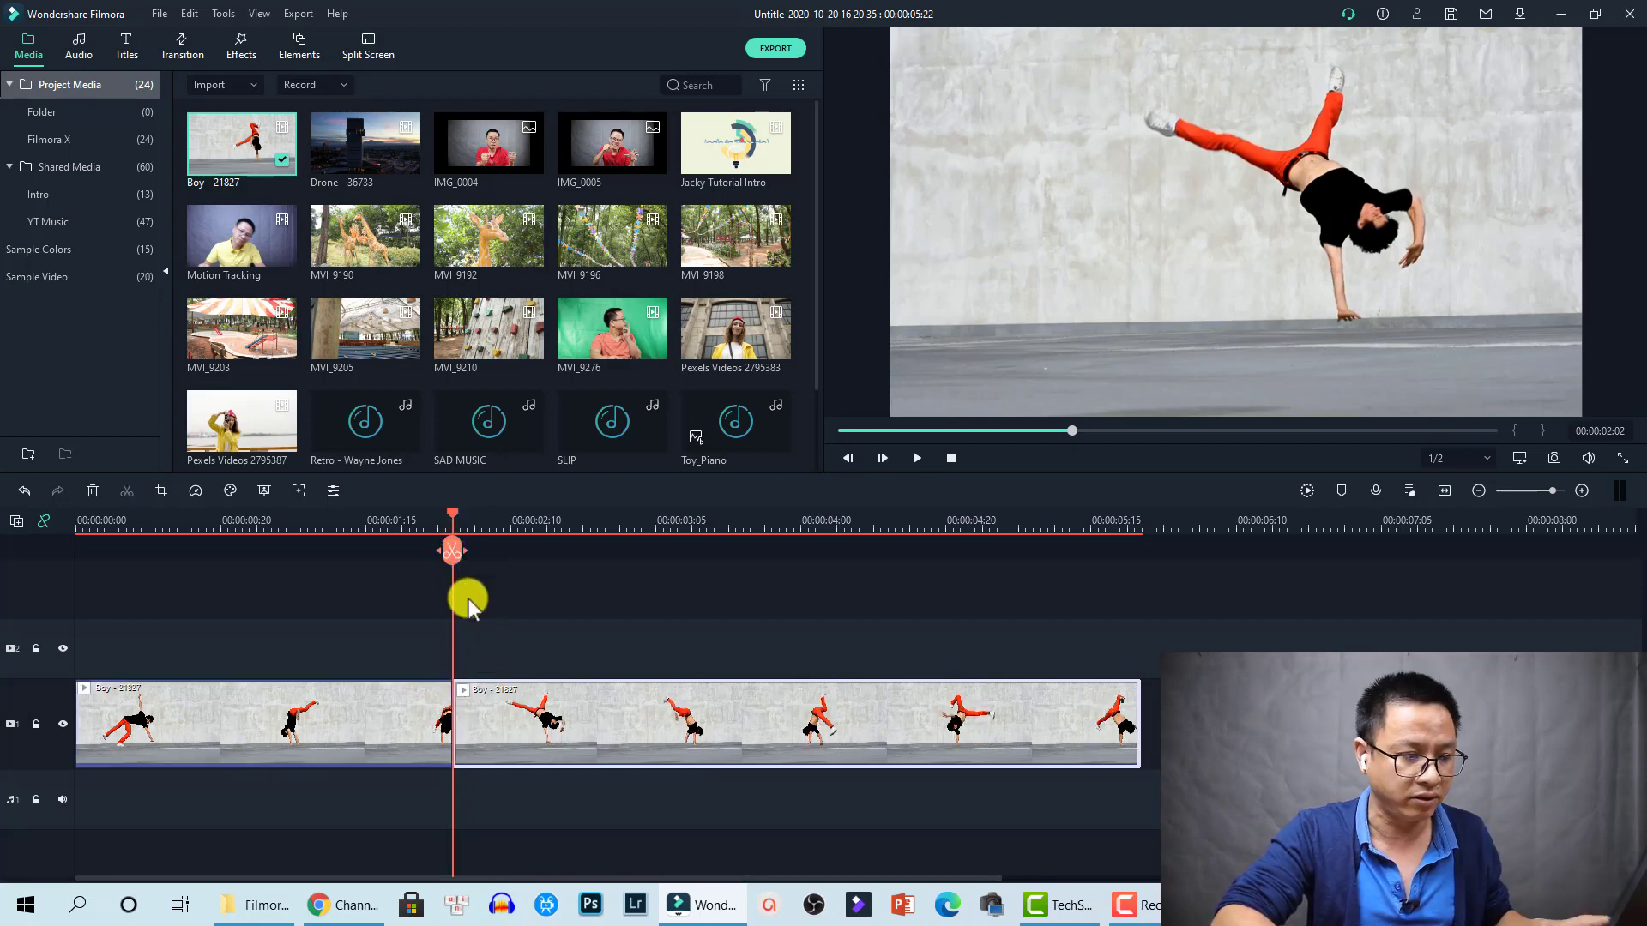
{"action": "left_click", "coordinate": [342, 733]}
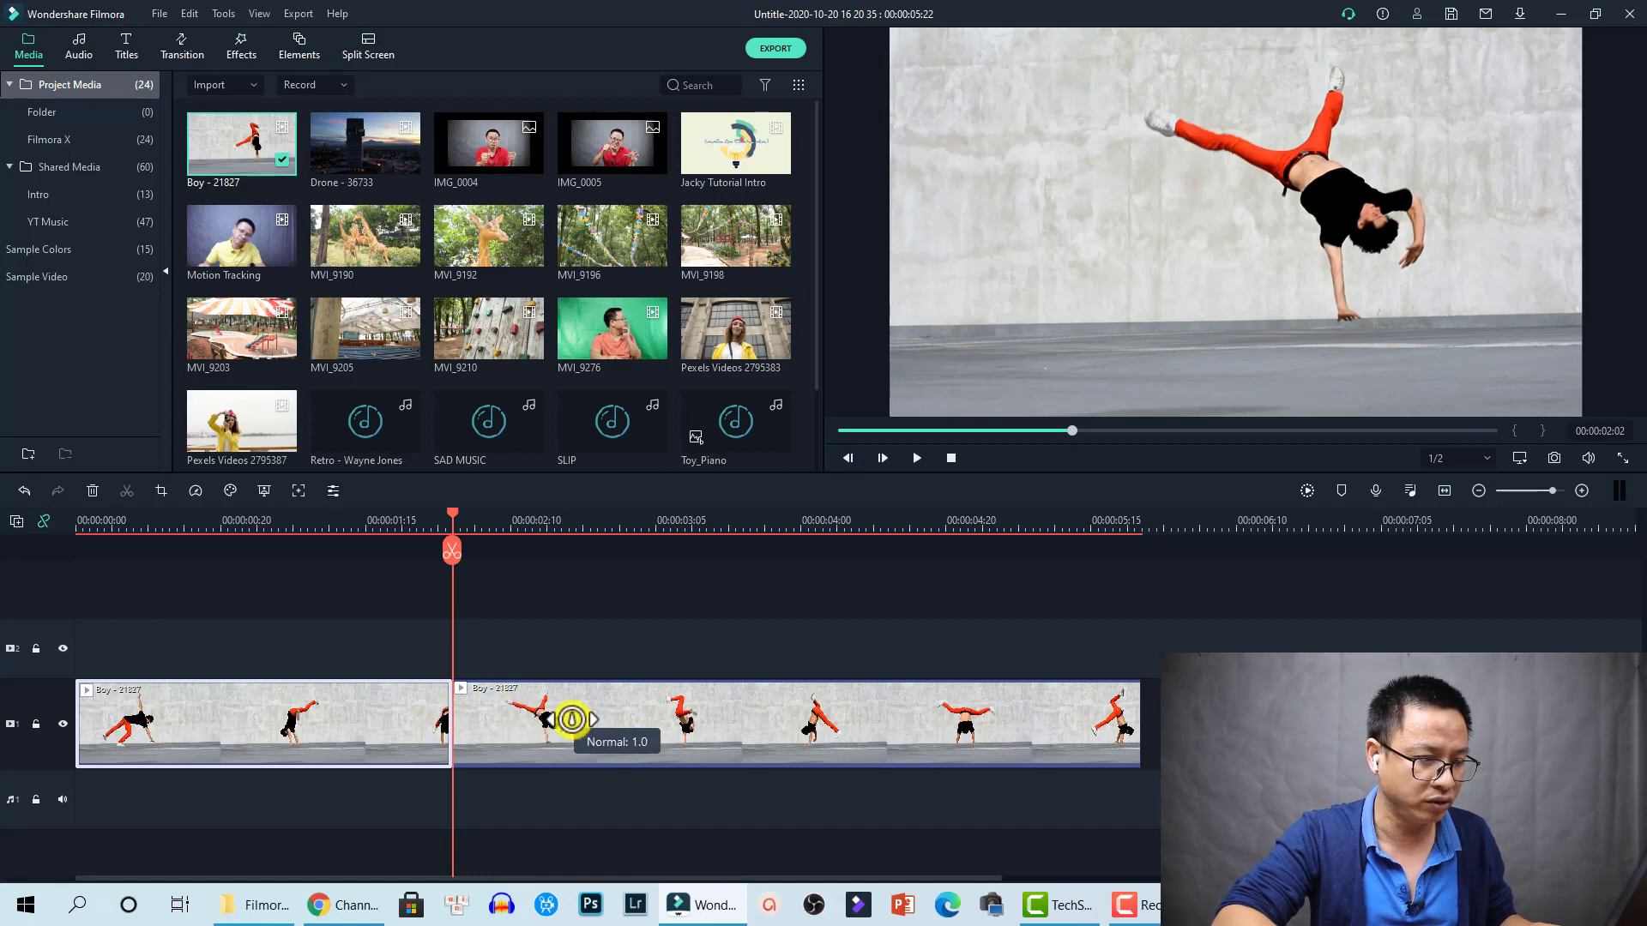
{"action": "left_click_drag", "start_coordinate": [572, 719], "coordinate": [852, 726]}
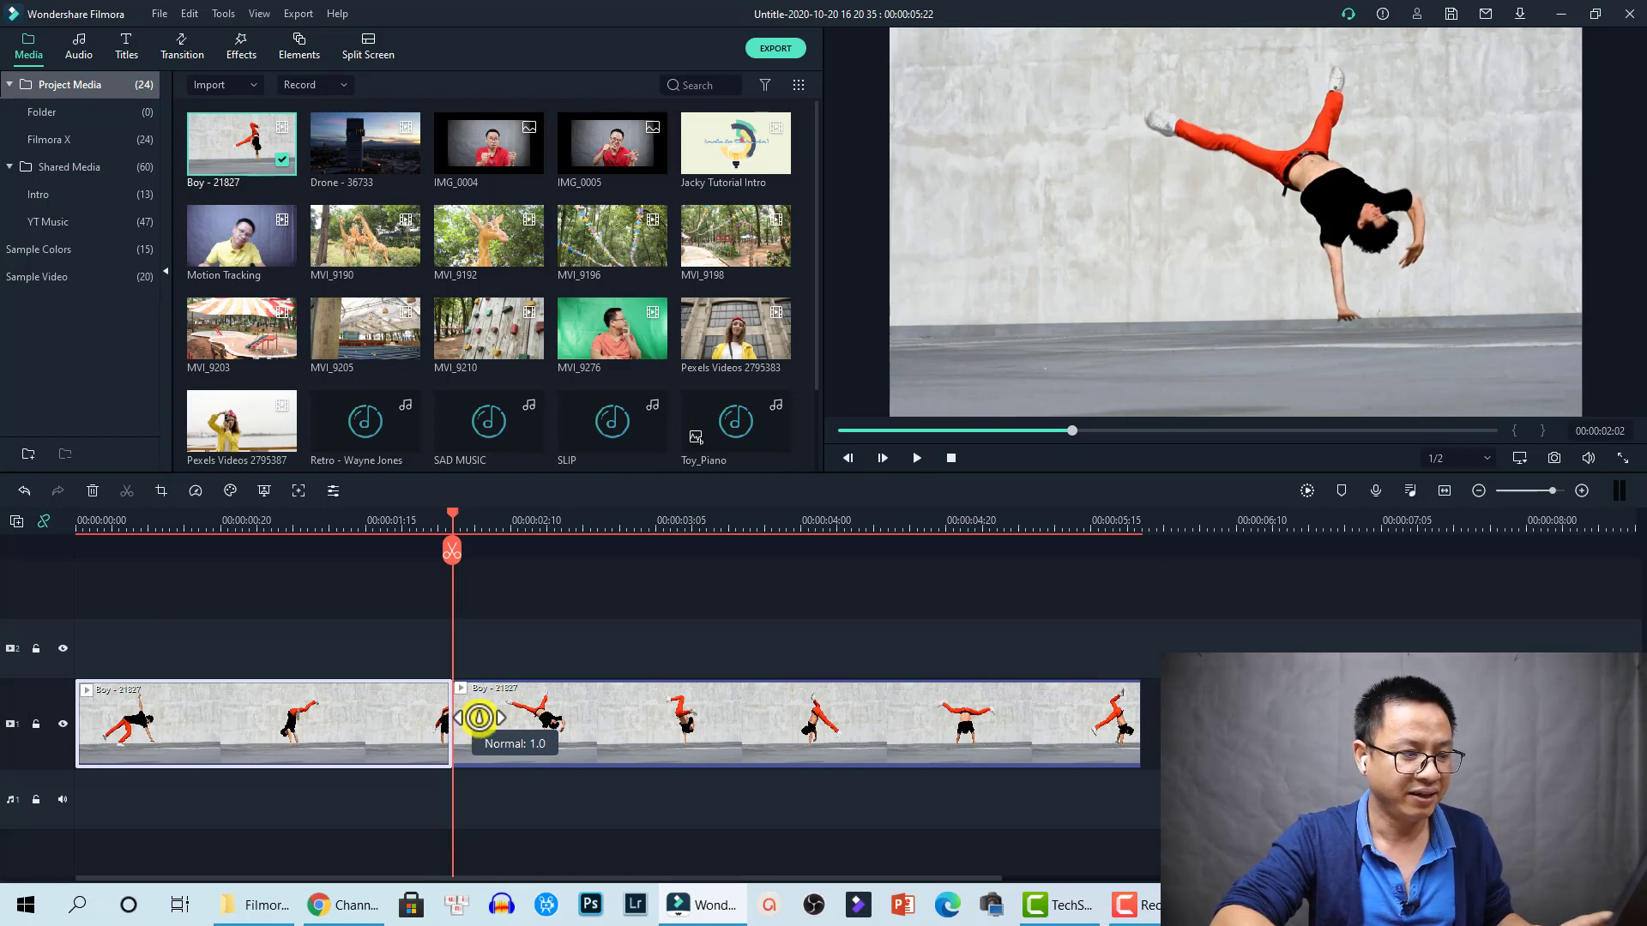
- Move the second part of the Boy clip to about 00:00:05:22 and try slowing the first part into the gap
{"action": "left_click", "coordinate": [606, 720]}
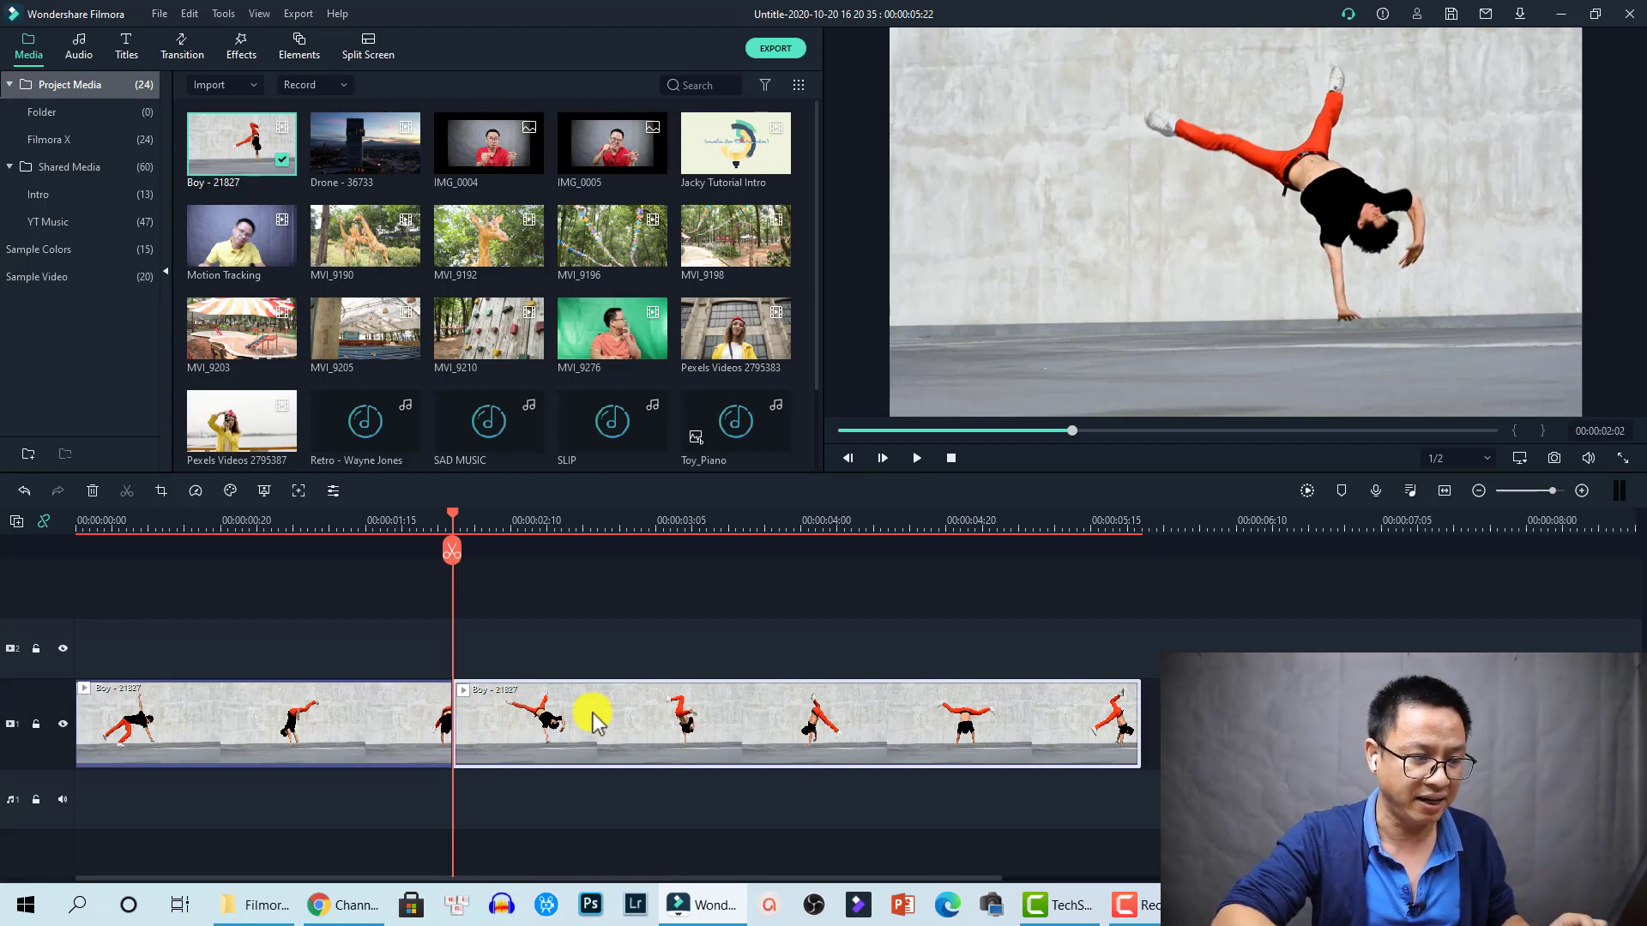
{"action": "left_click_drag", "start_coordinate": [603, 720], "coordinate": [1295, 722]}
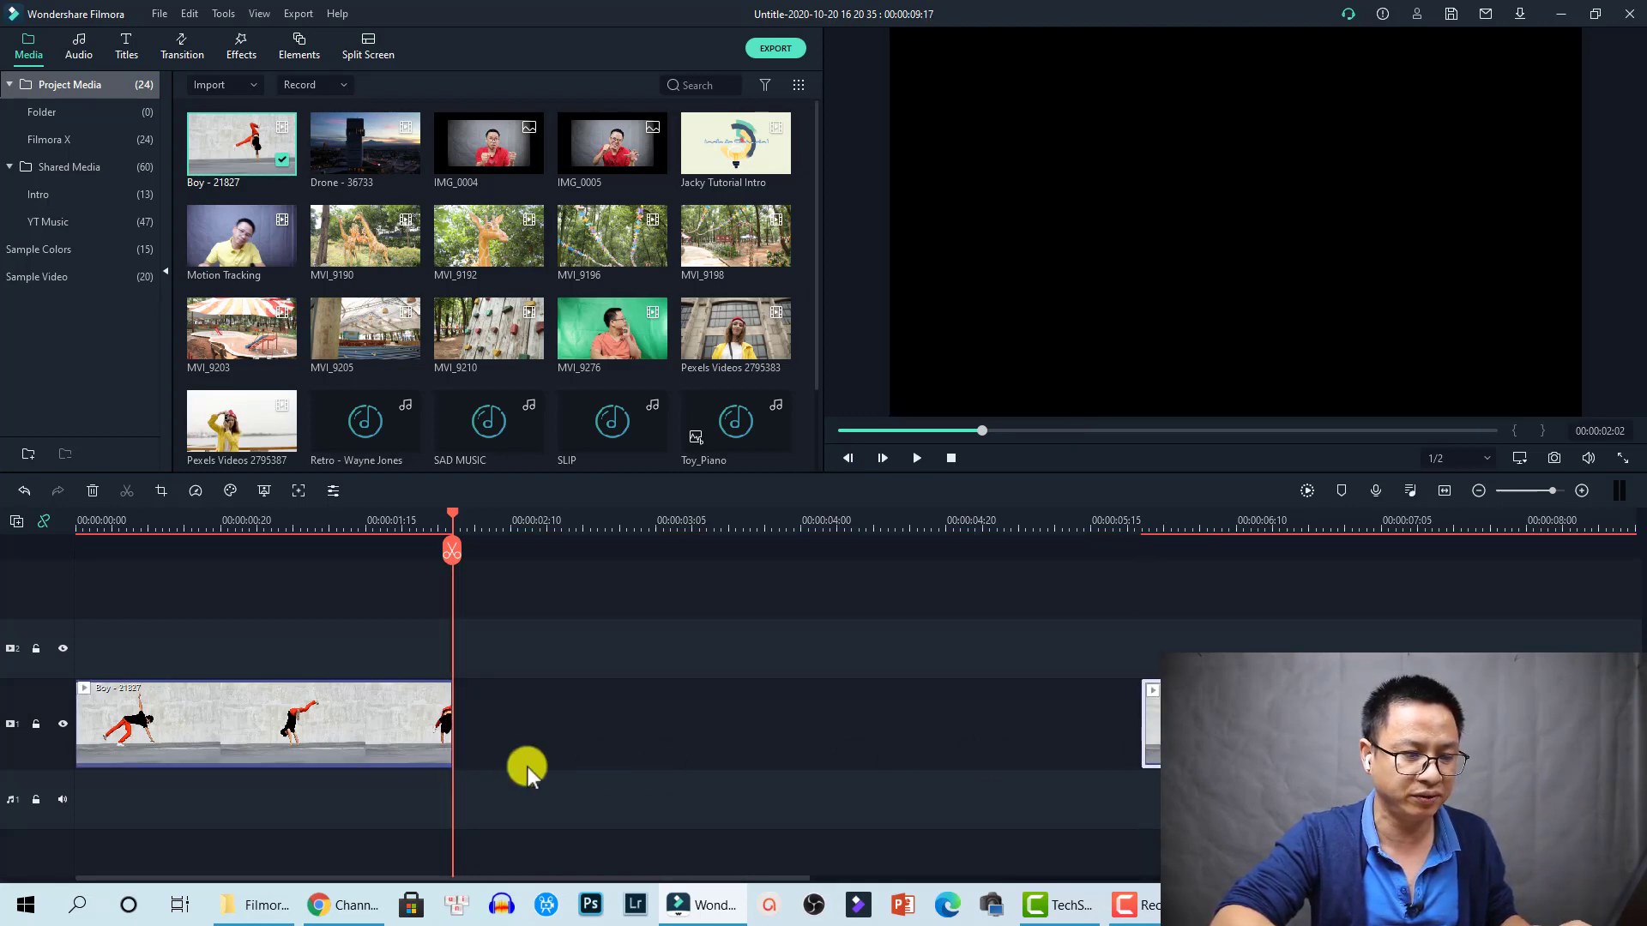
{"action": "left_click", "coordinate": [384, 728]}
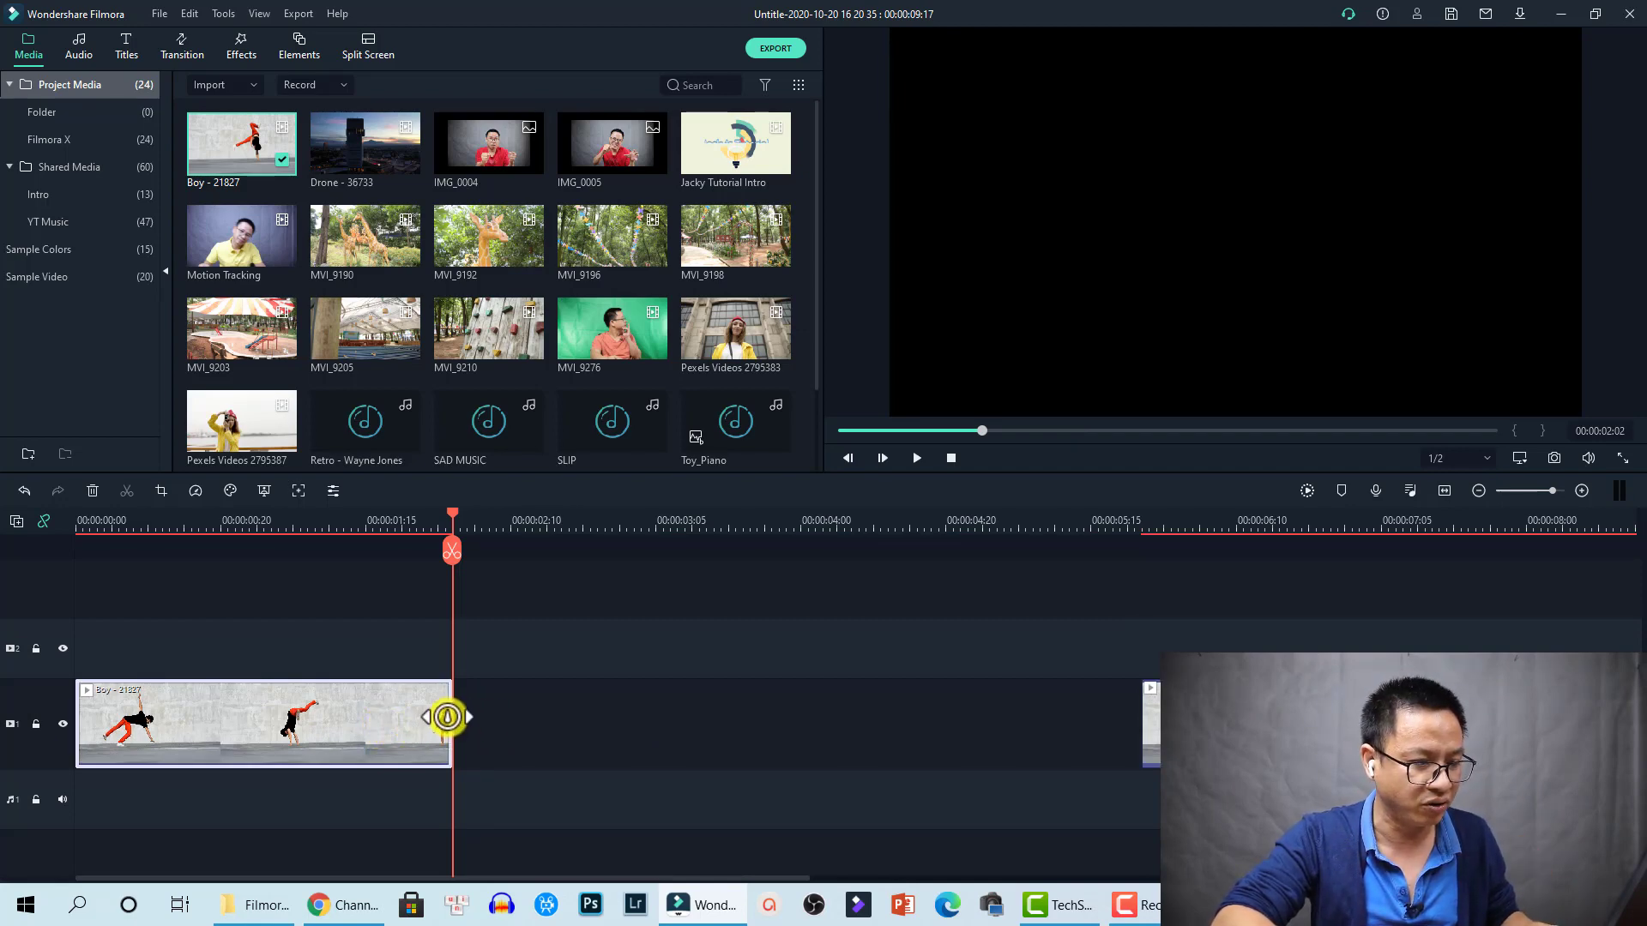
{"action": "left_click_drag", "start_coordinate": [446, 720], "coordinate": [1091, 731]}
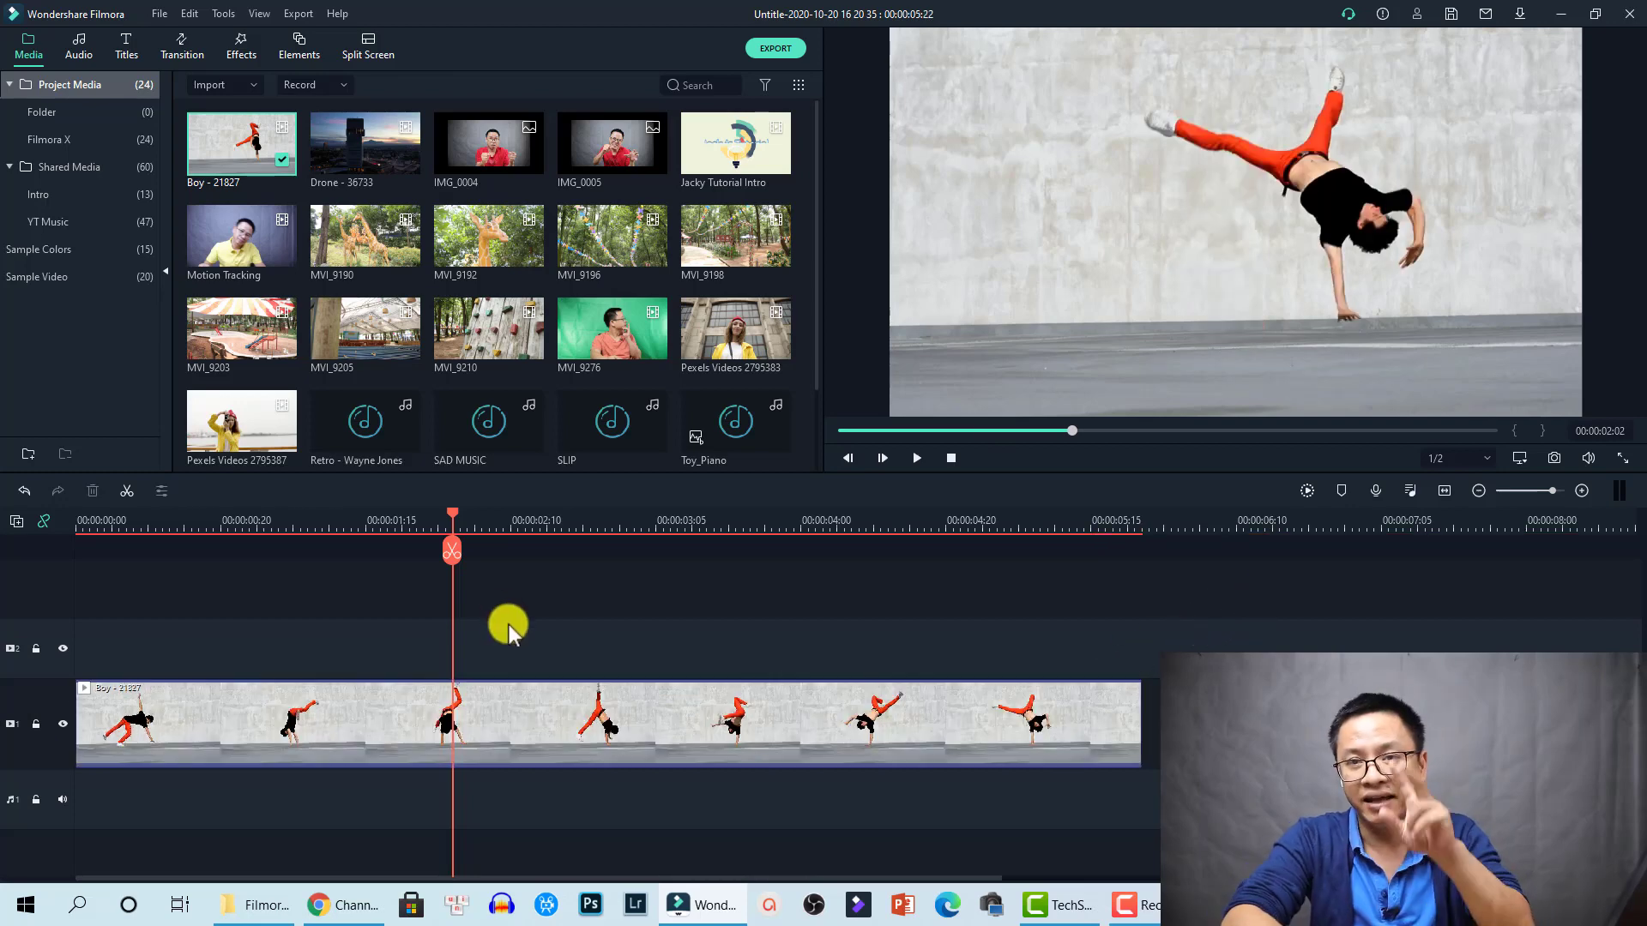
- Set the Boy - 21827 clip's custom speed to 4x with ripple edit enabled
{"action": "left_click", "coordinate": [468, 720]}
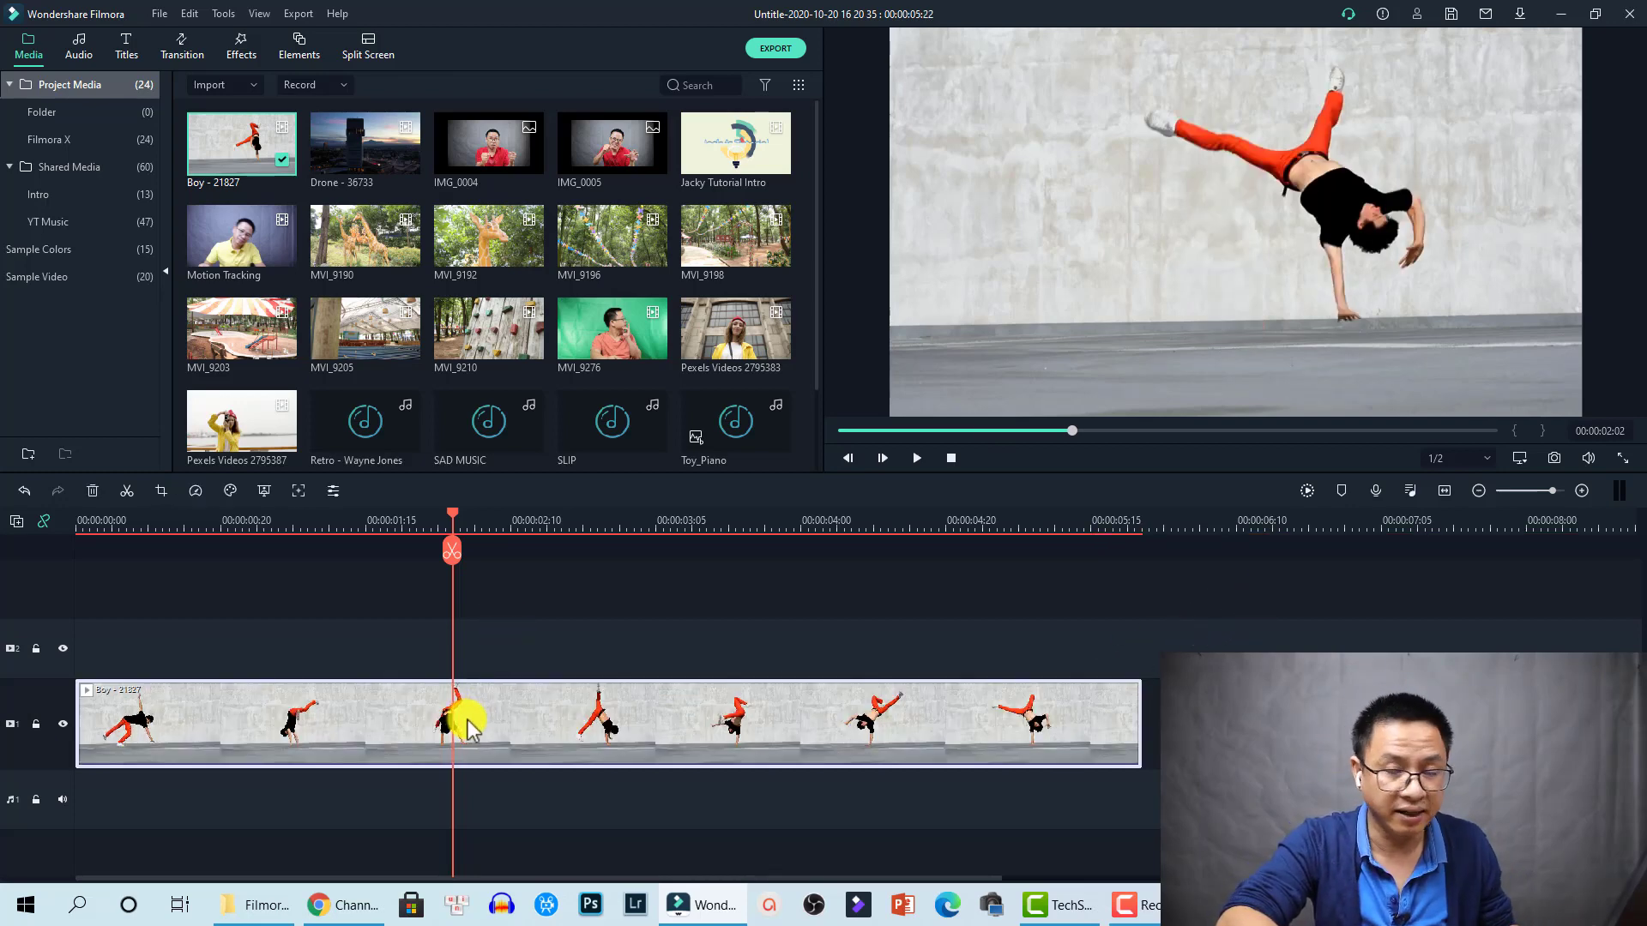
{"action": "left_click", "coordinate": [195, 493]}
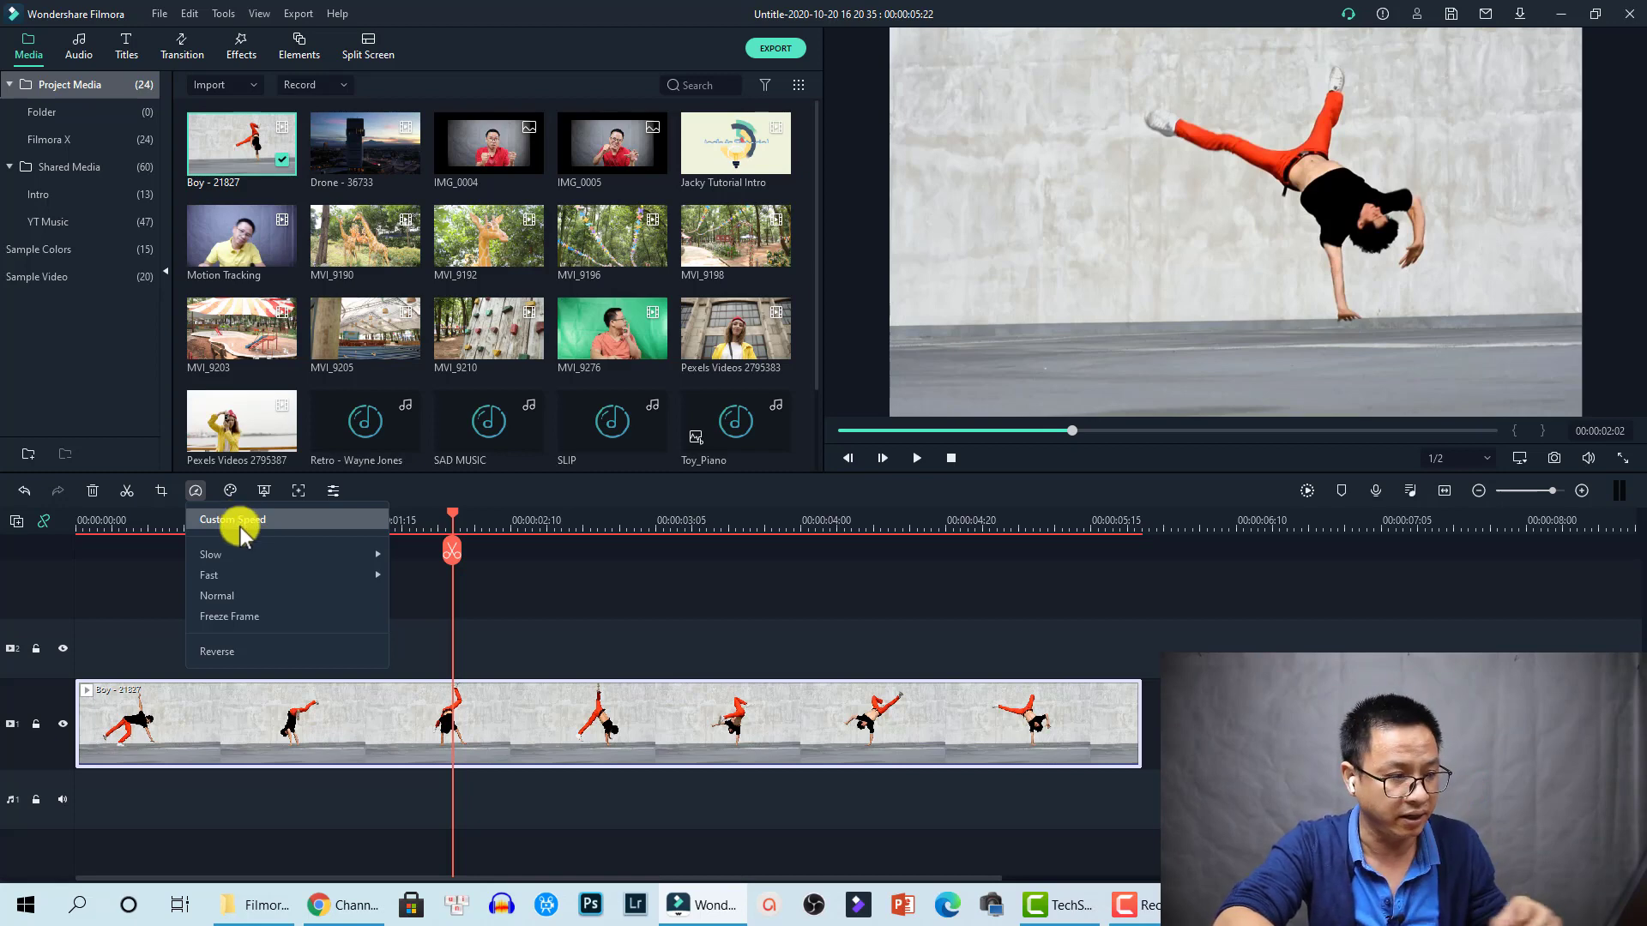
{"action": "mouse_move", "coordinate": [242, 558]}
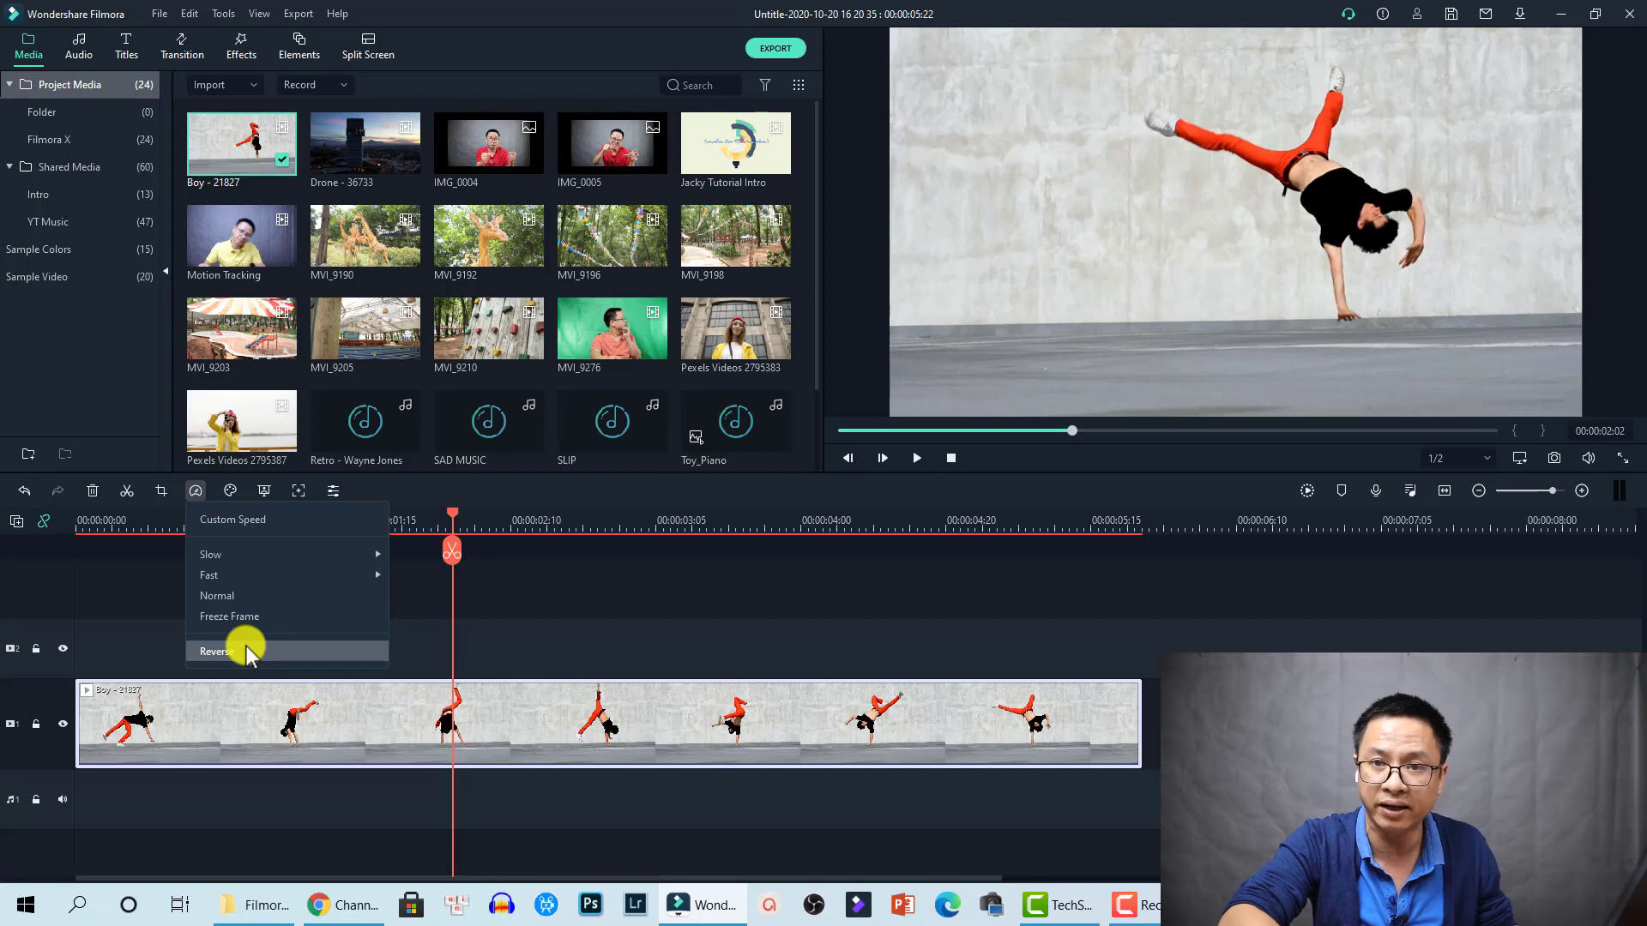
{"action": "left_click", "coordinate": [268, 522]}
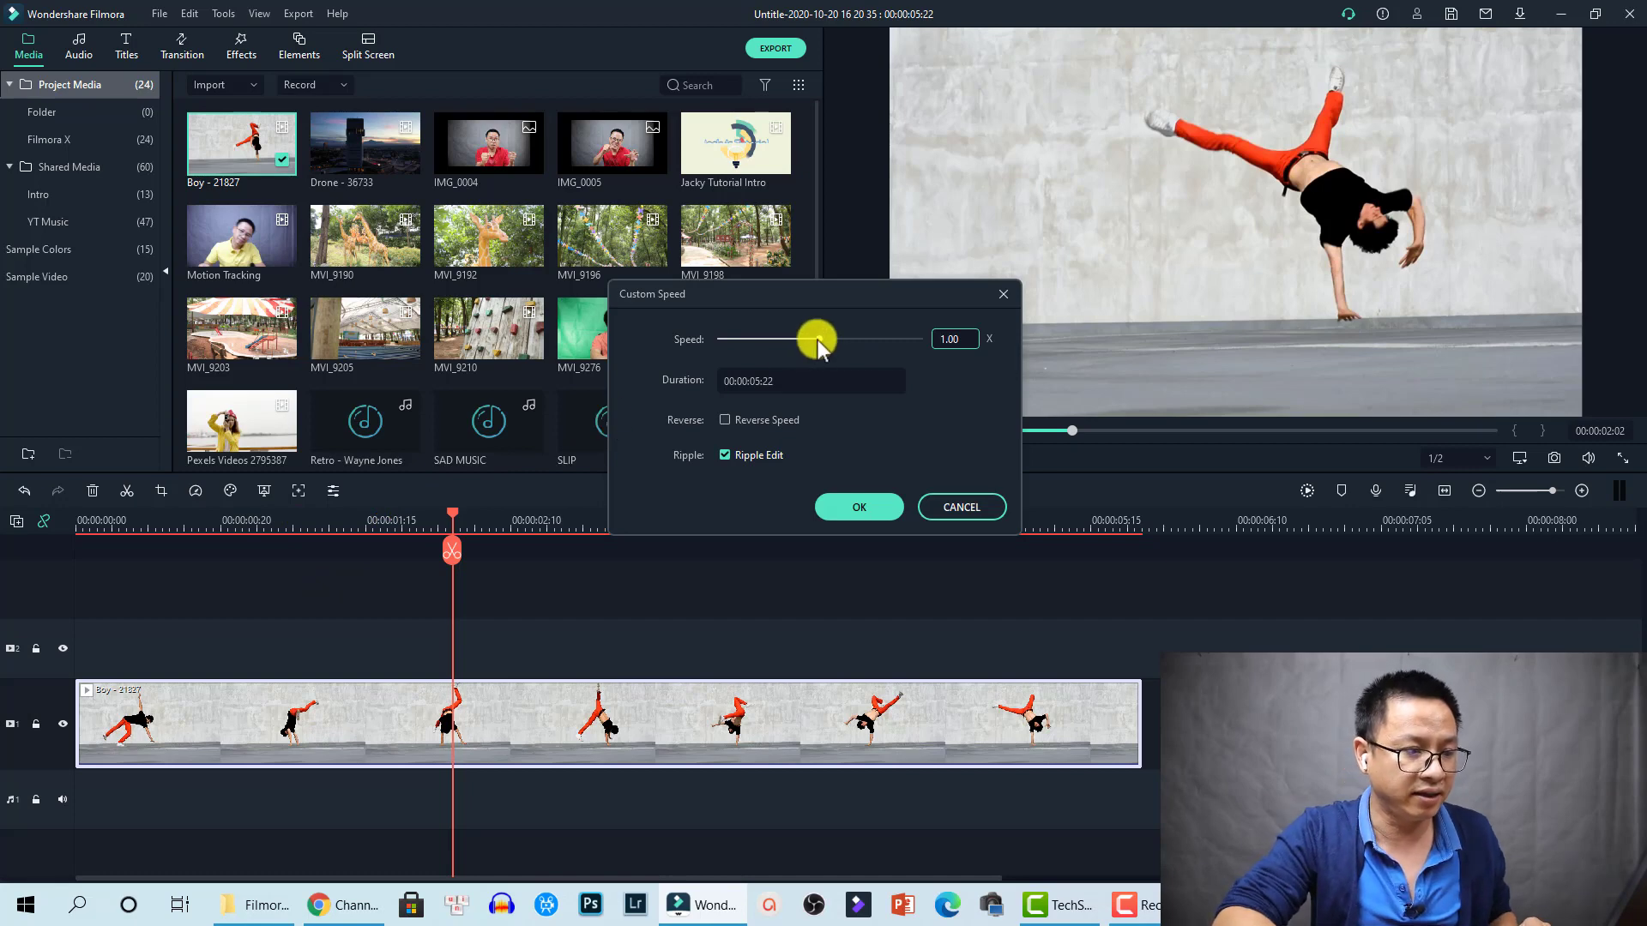
{"action": "double_click", "coordinate": [954, 339]}
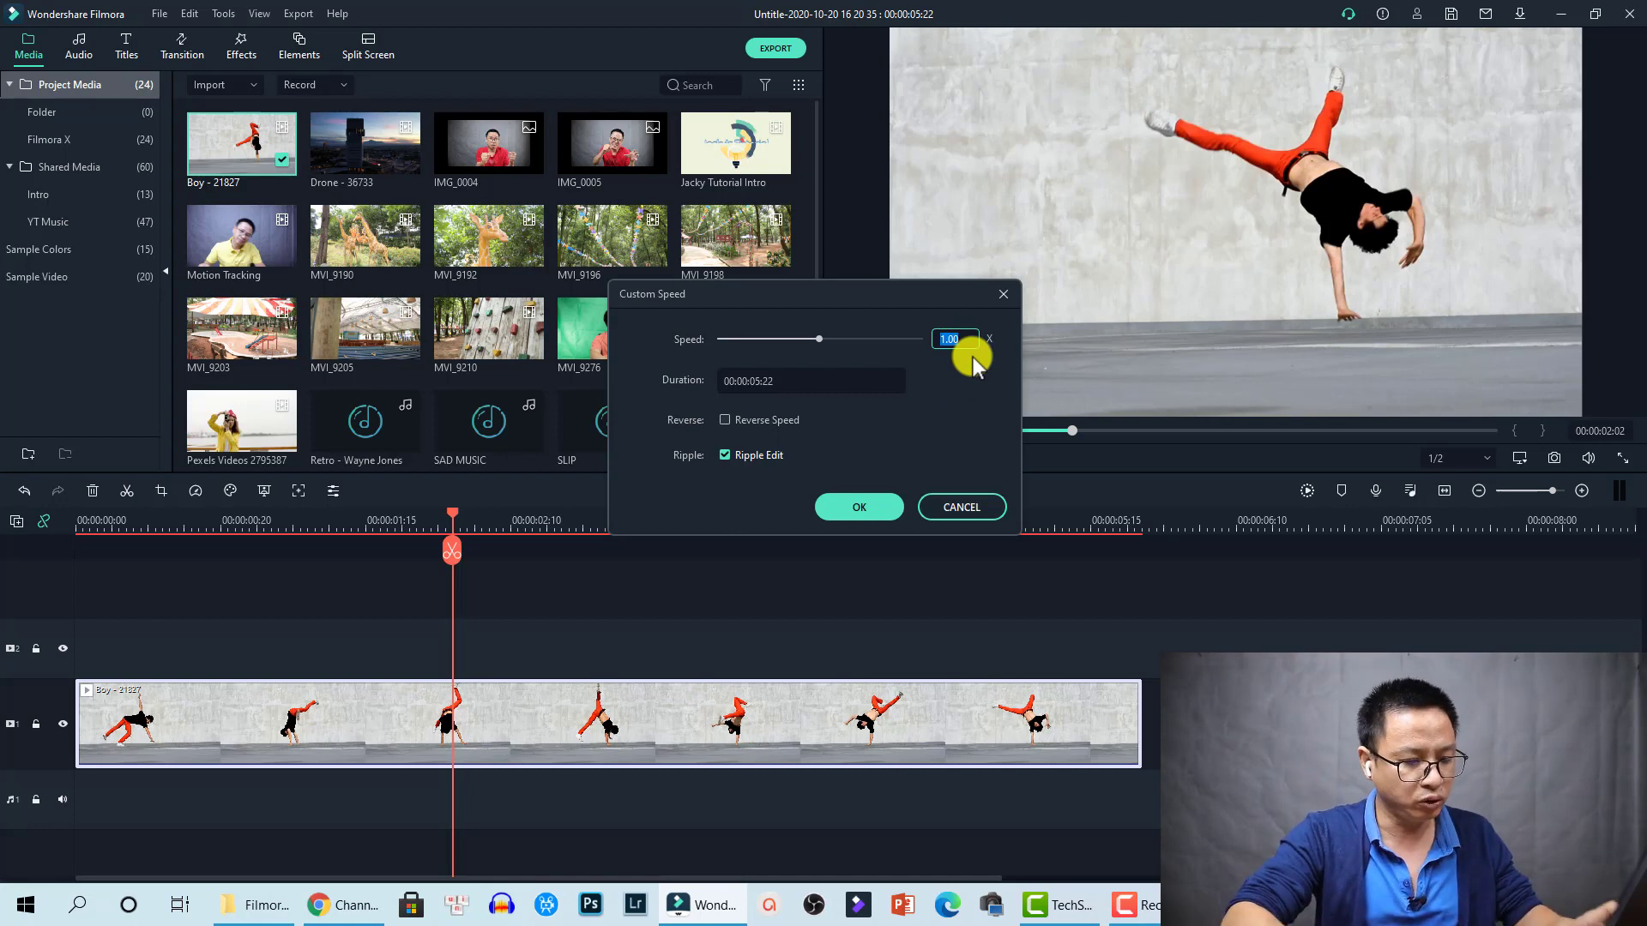
{"action": "type", "text": "4"}
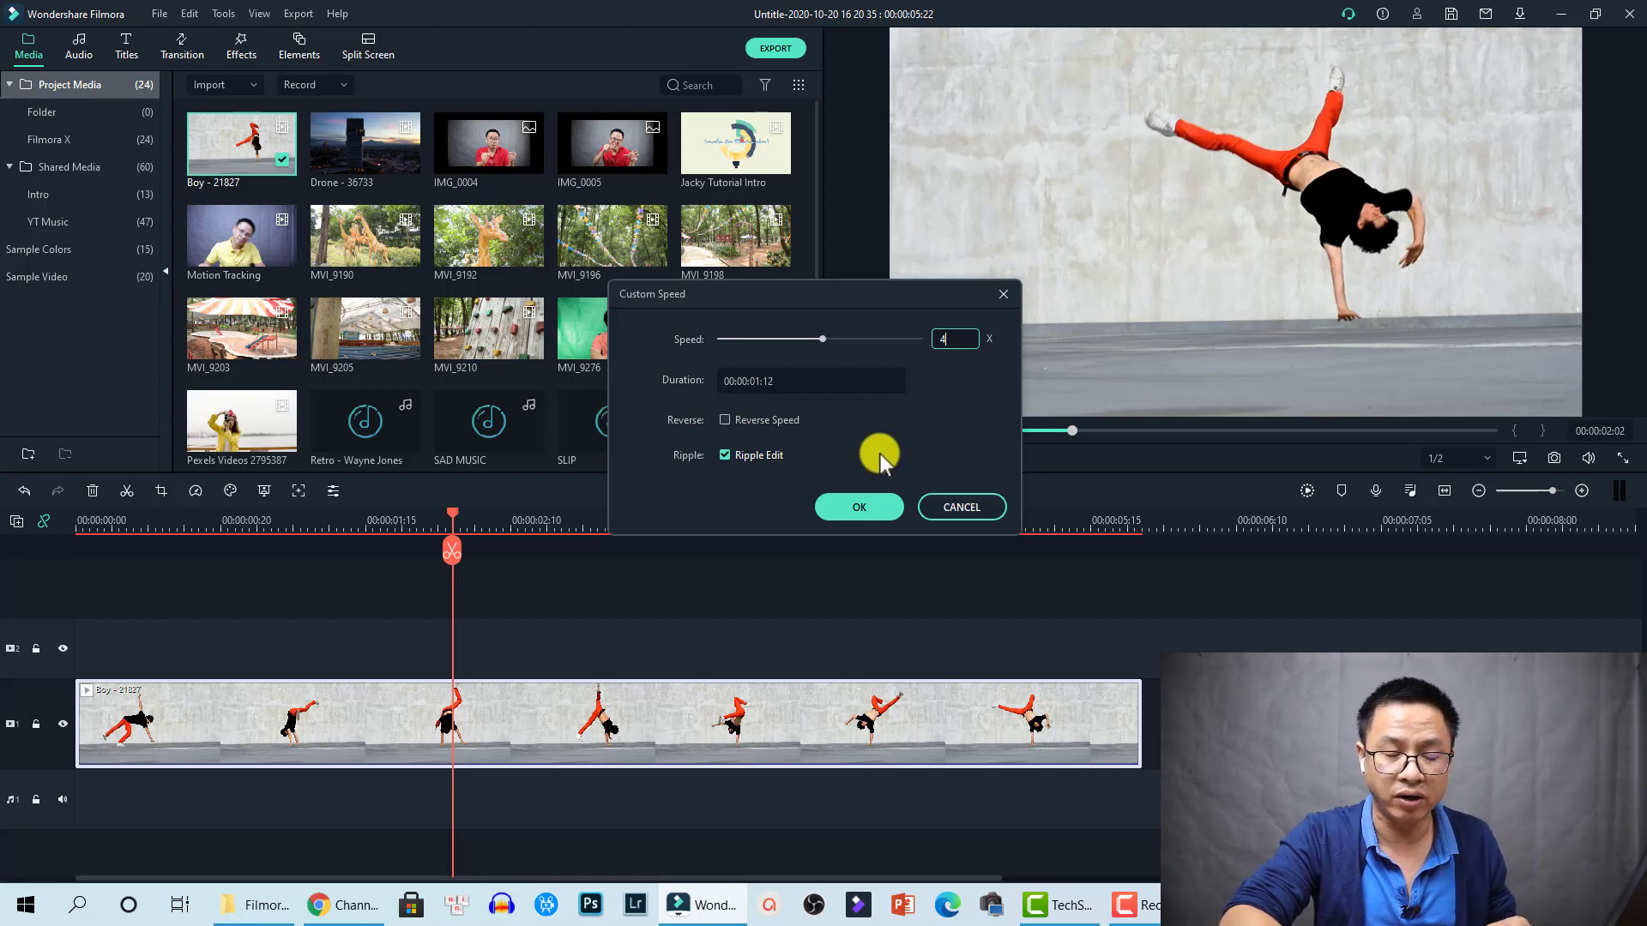
{"action": "left_click", "coordinate": [860, 507]}
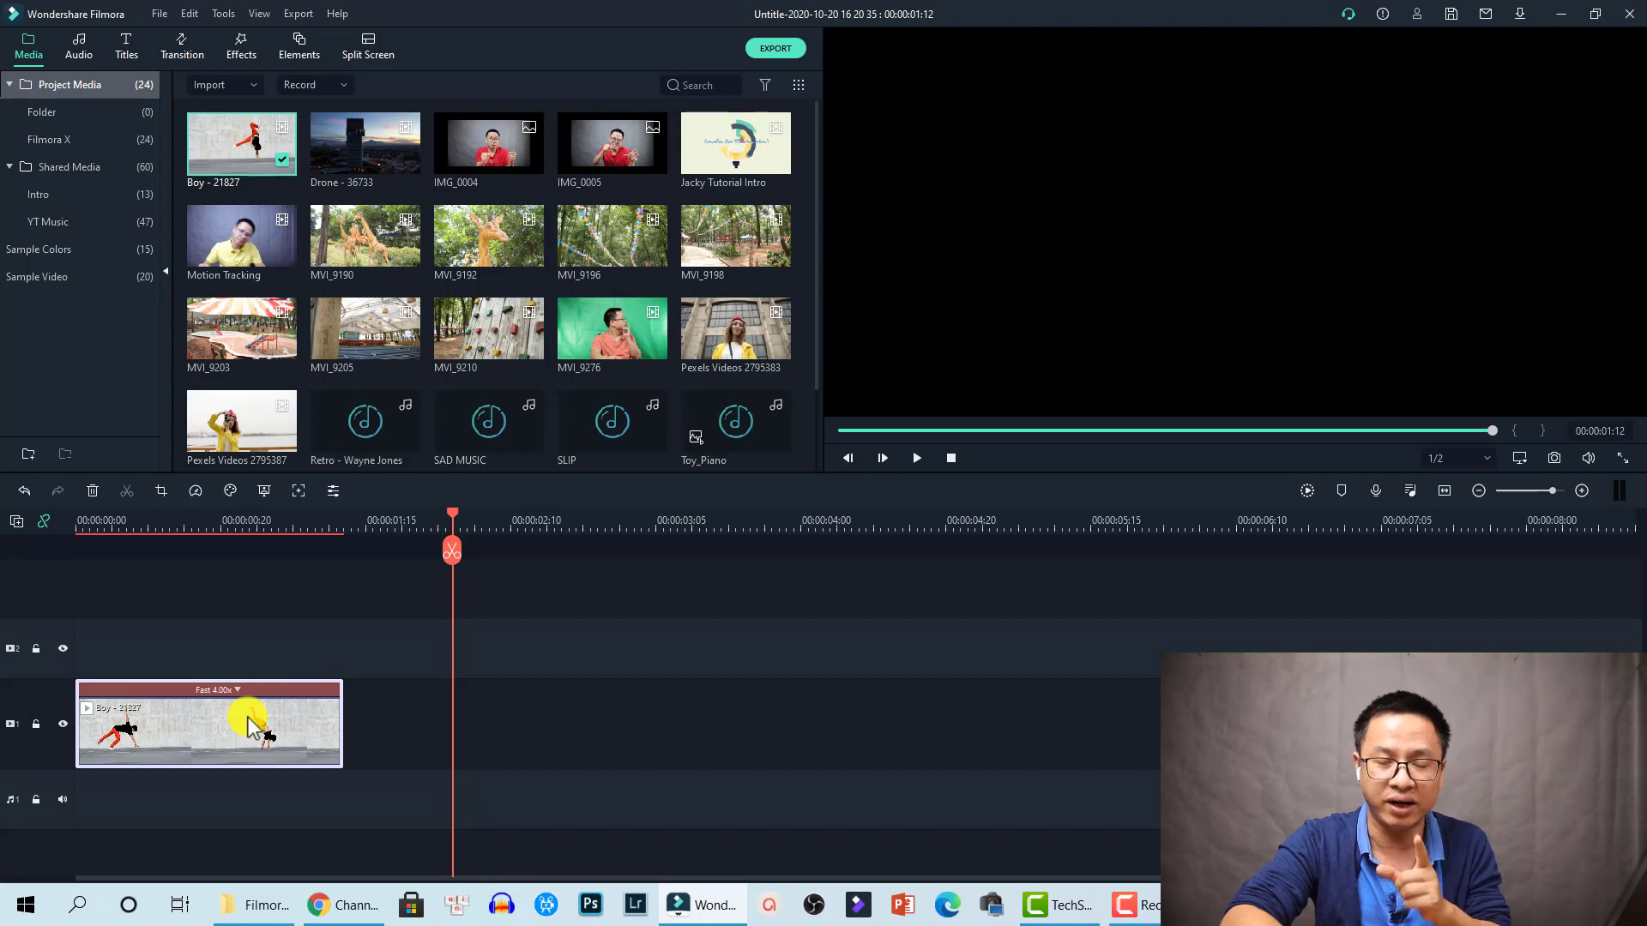
- Place the playhead at 00:00:01:05 and view the Boy - 21827 clip's properties, then close them
{"action": "left_click", "coordinate": [292, 725]}
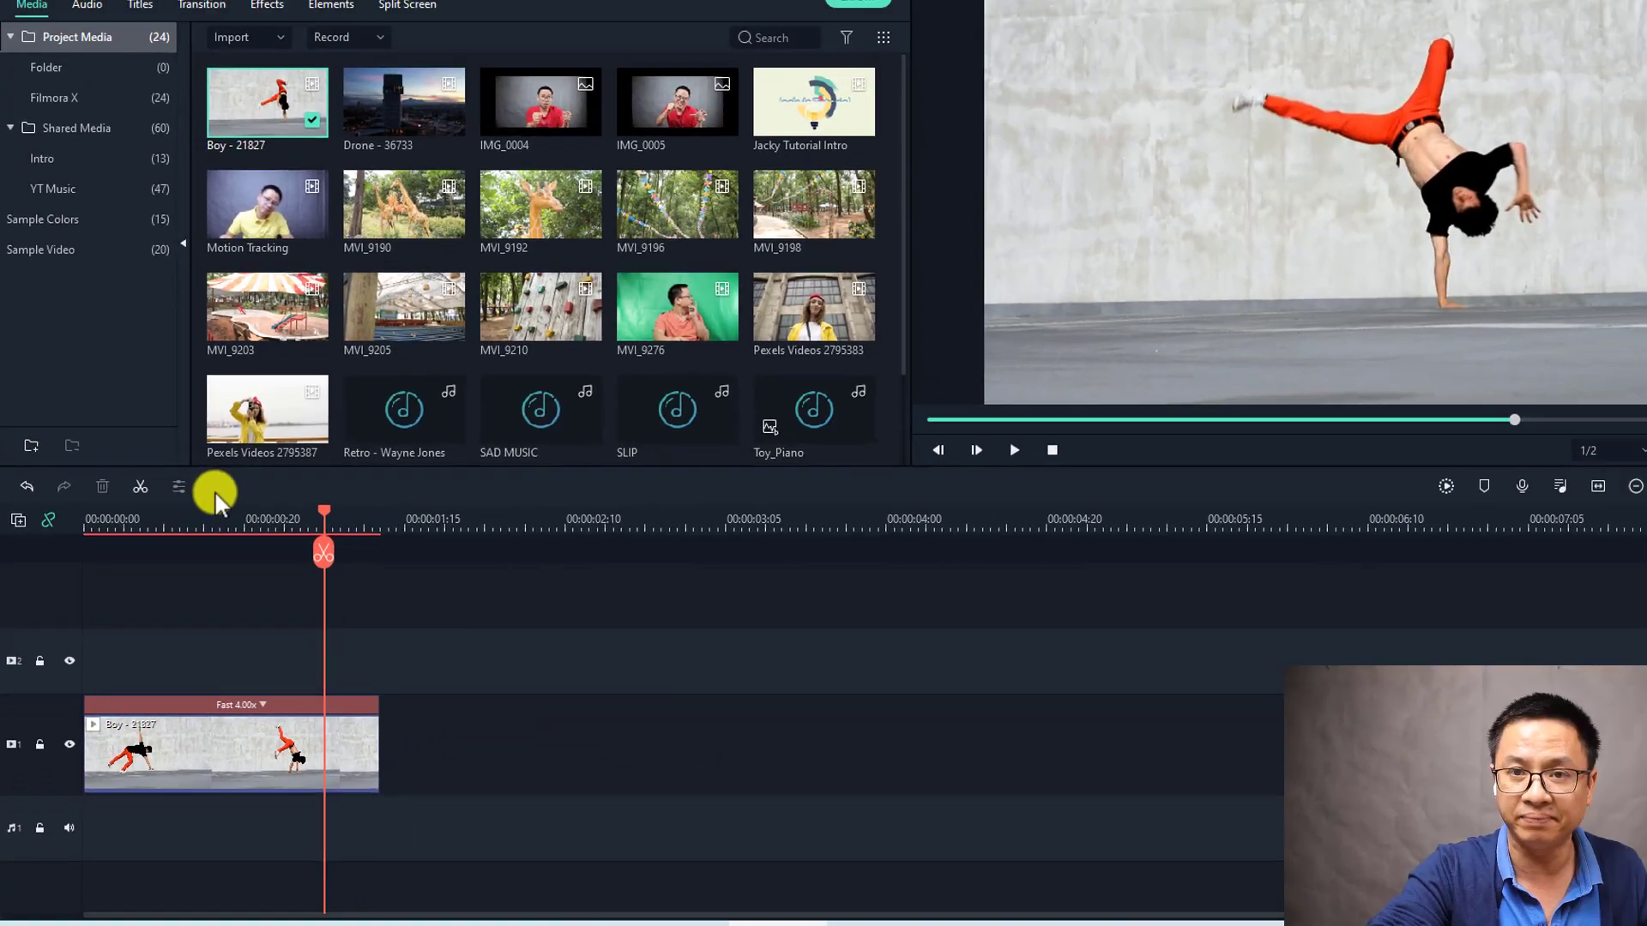
{"action": "left_click", "coordinate": [456, 841]}
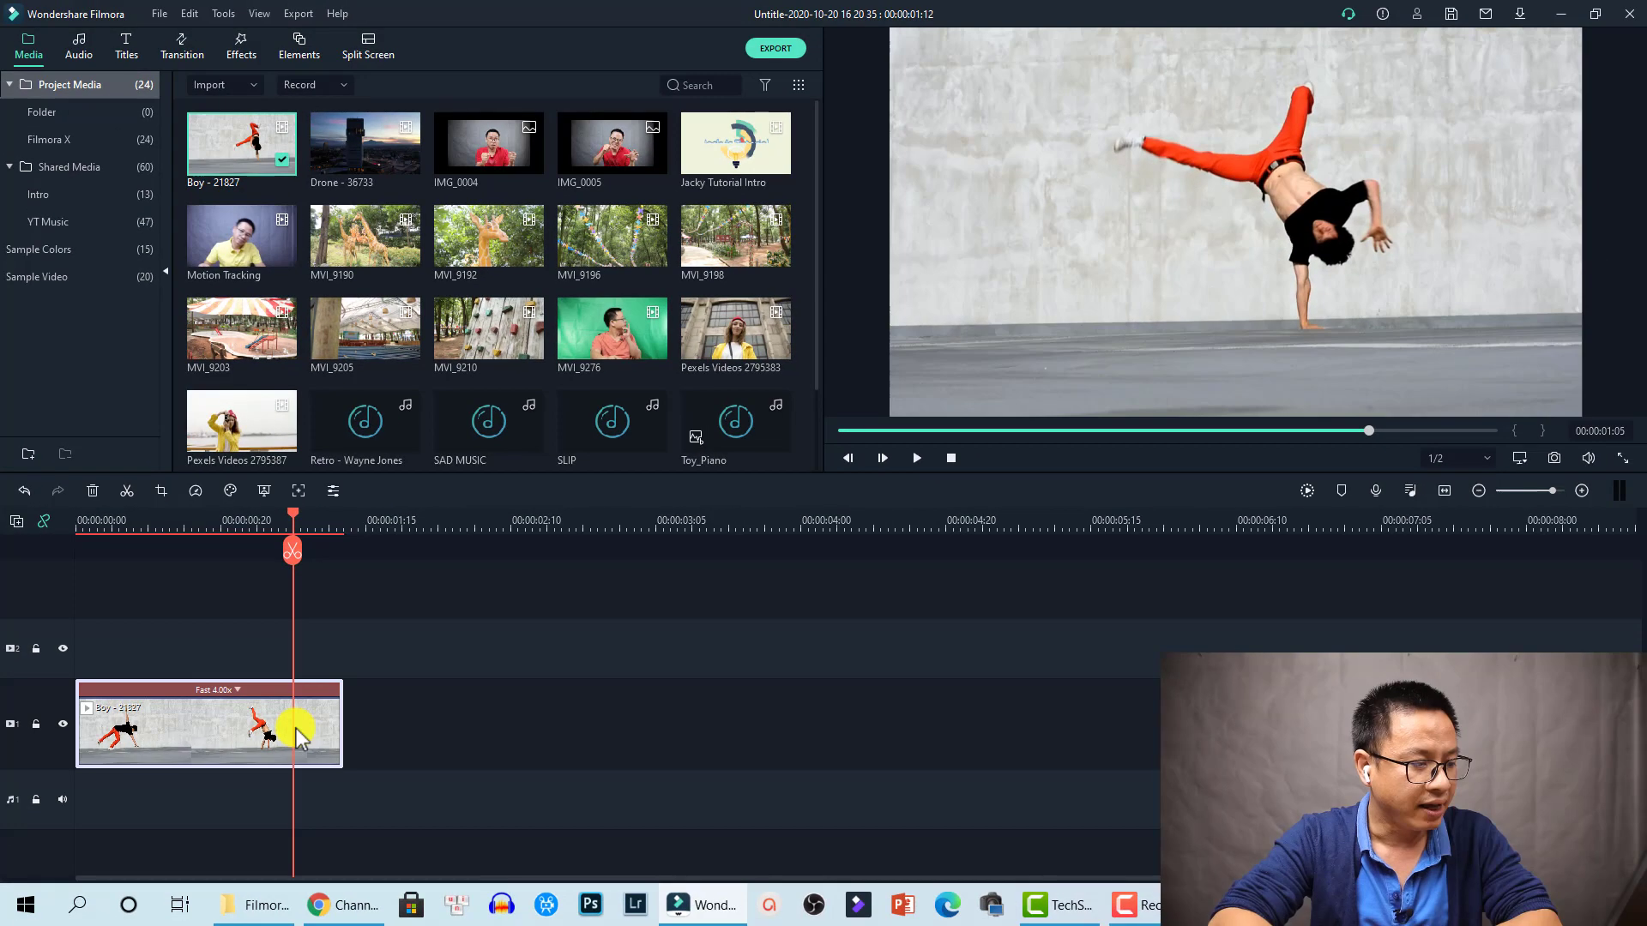
{"action": "left_click", "coordinate": [323, 676]}
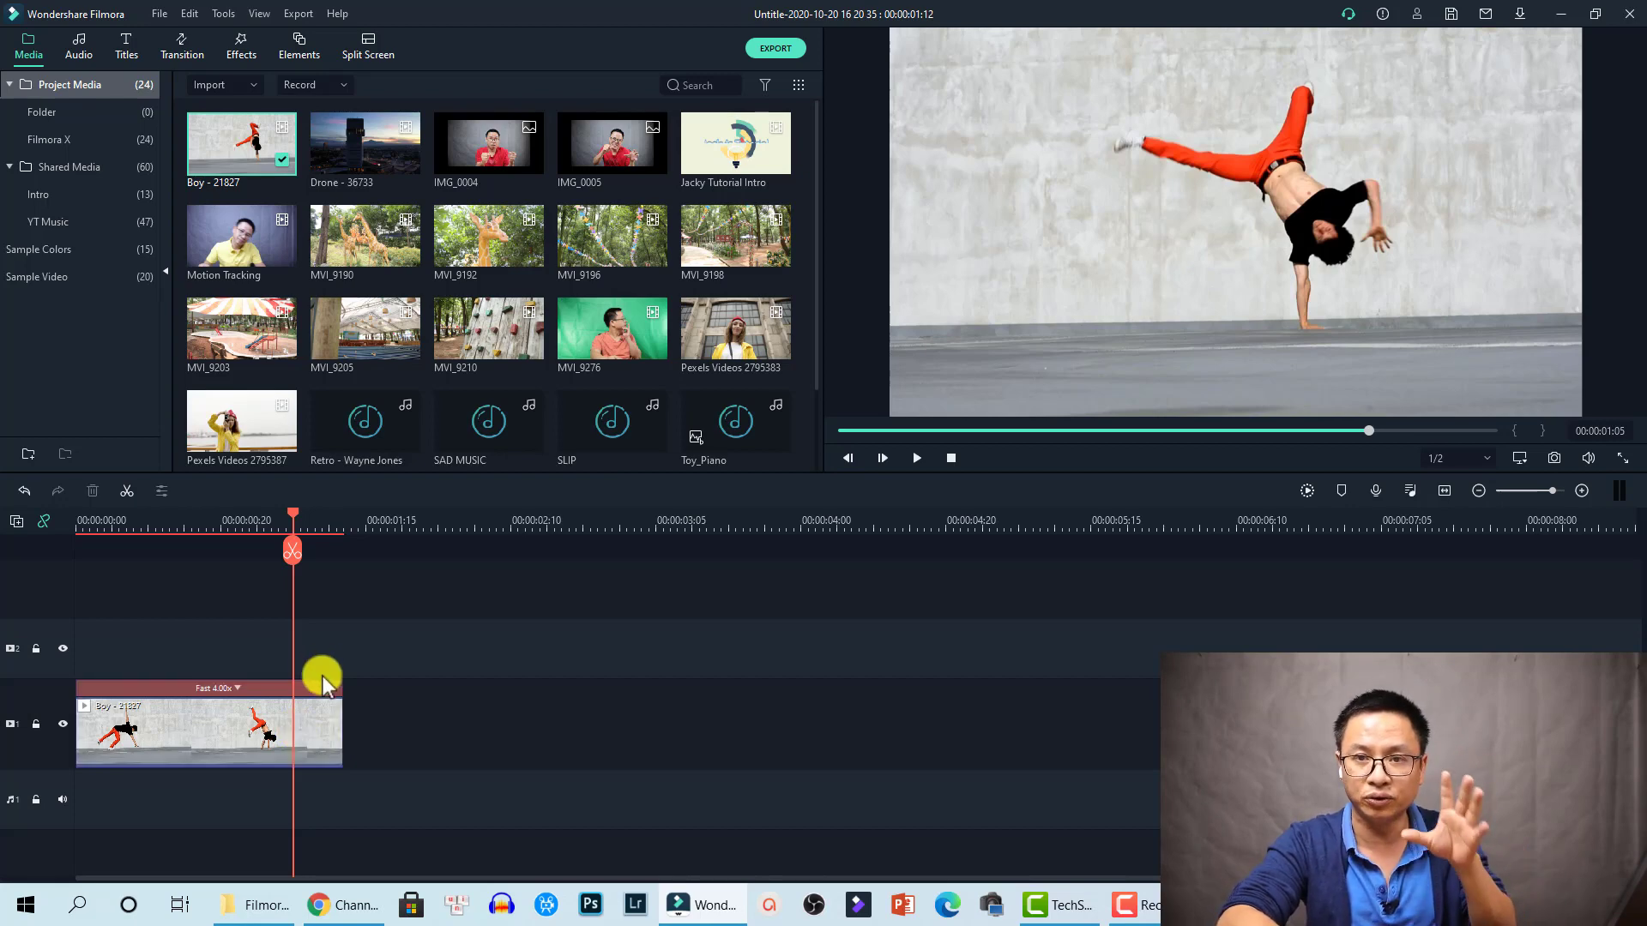
{"action": "right_click", "coordinate": [305, 730]}
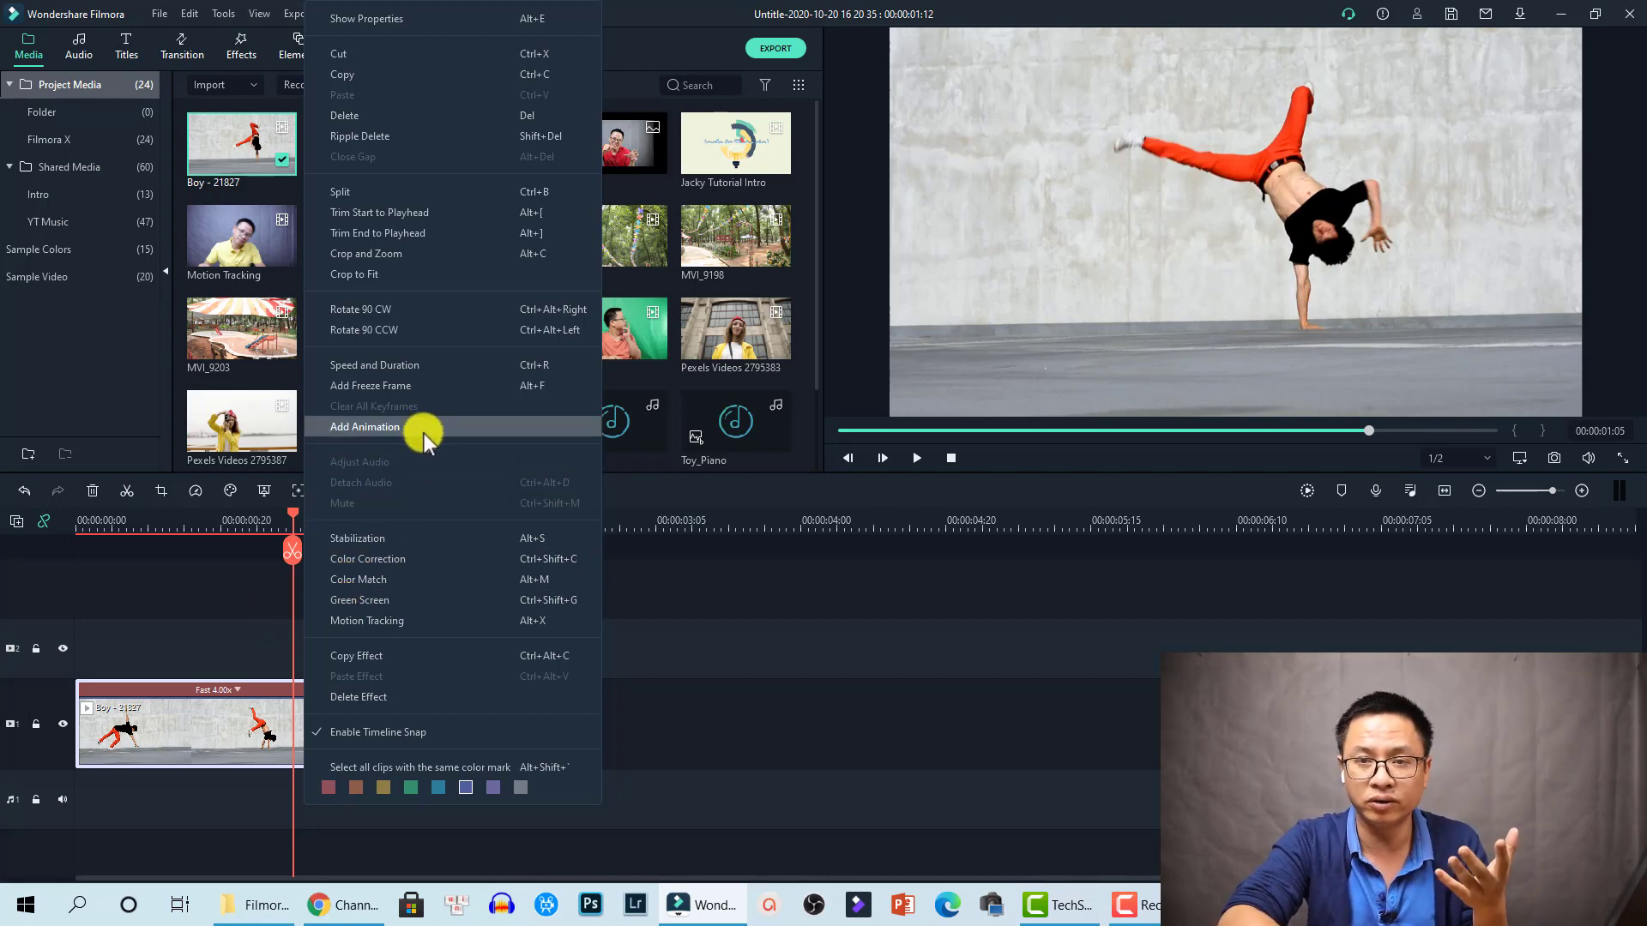
{"action": "left_click", "coordinate": [364, 19]}
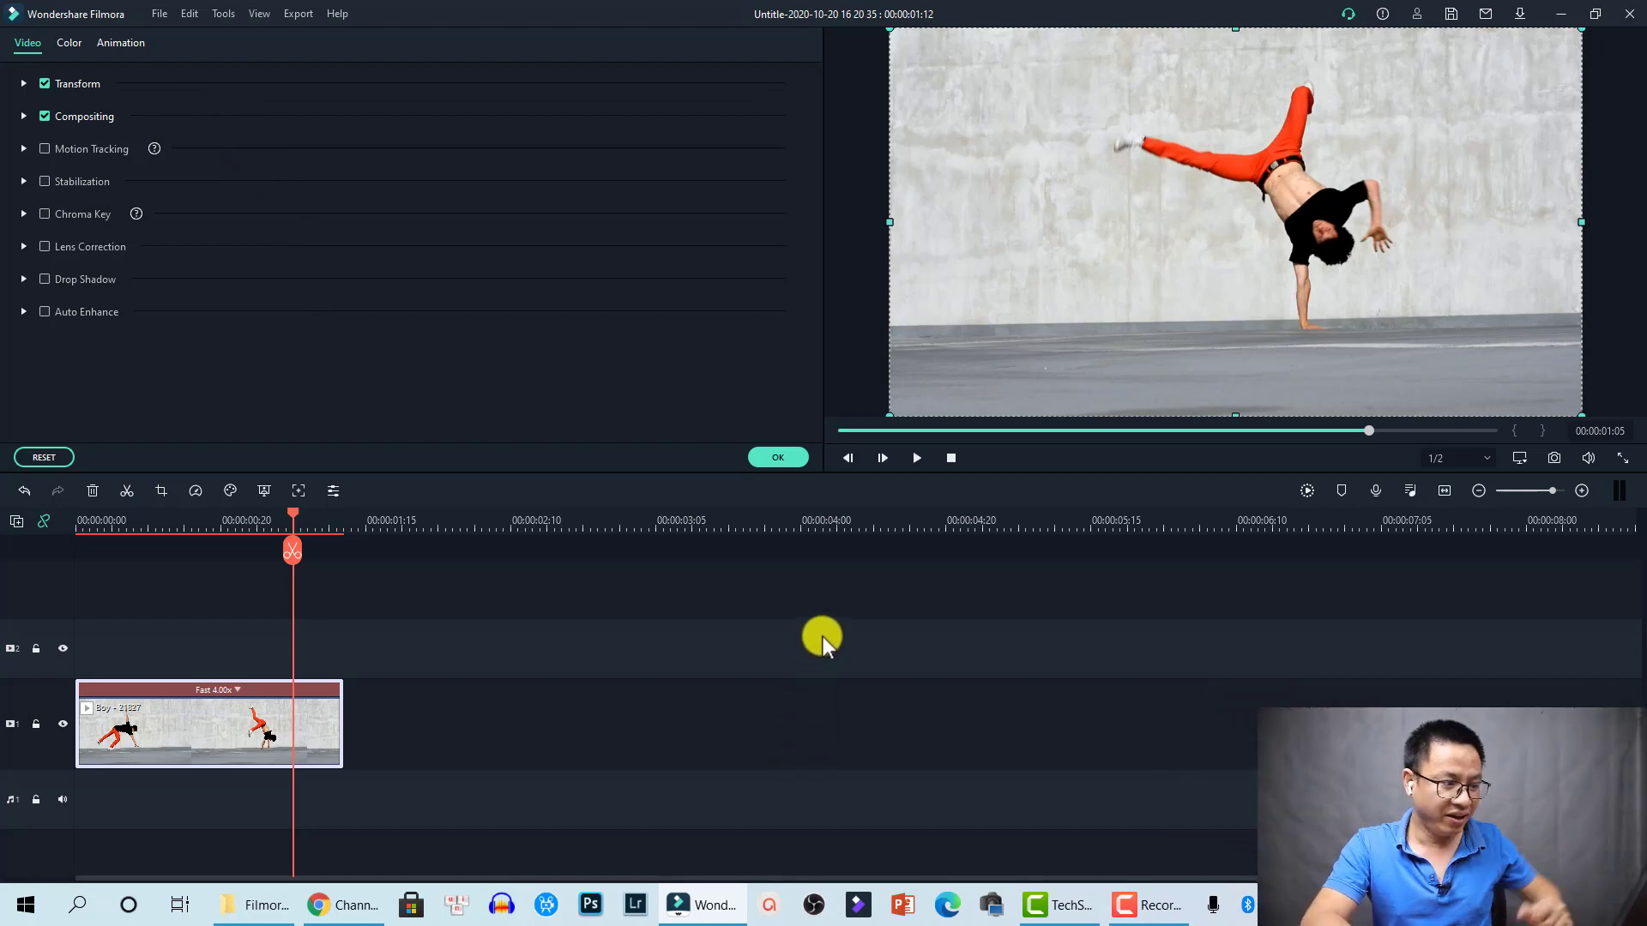
{"action": "left_click", "coordinate": [800, 461]}
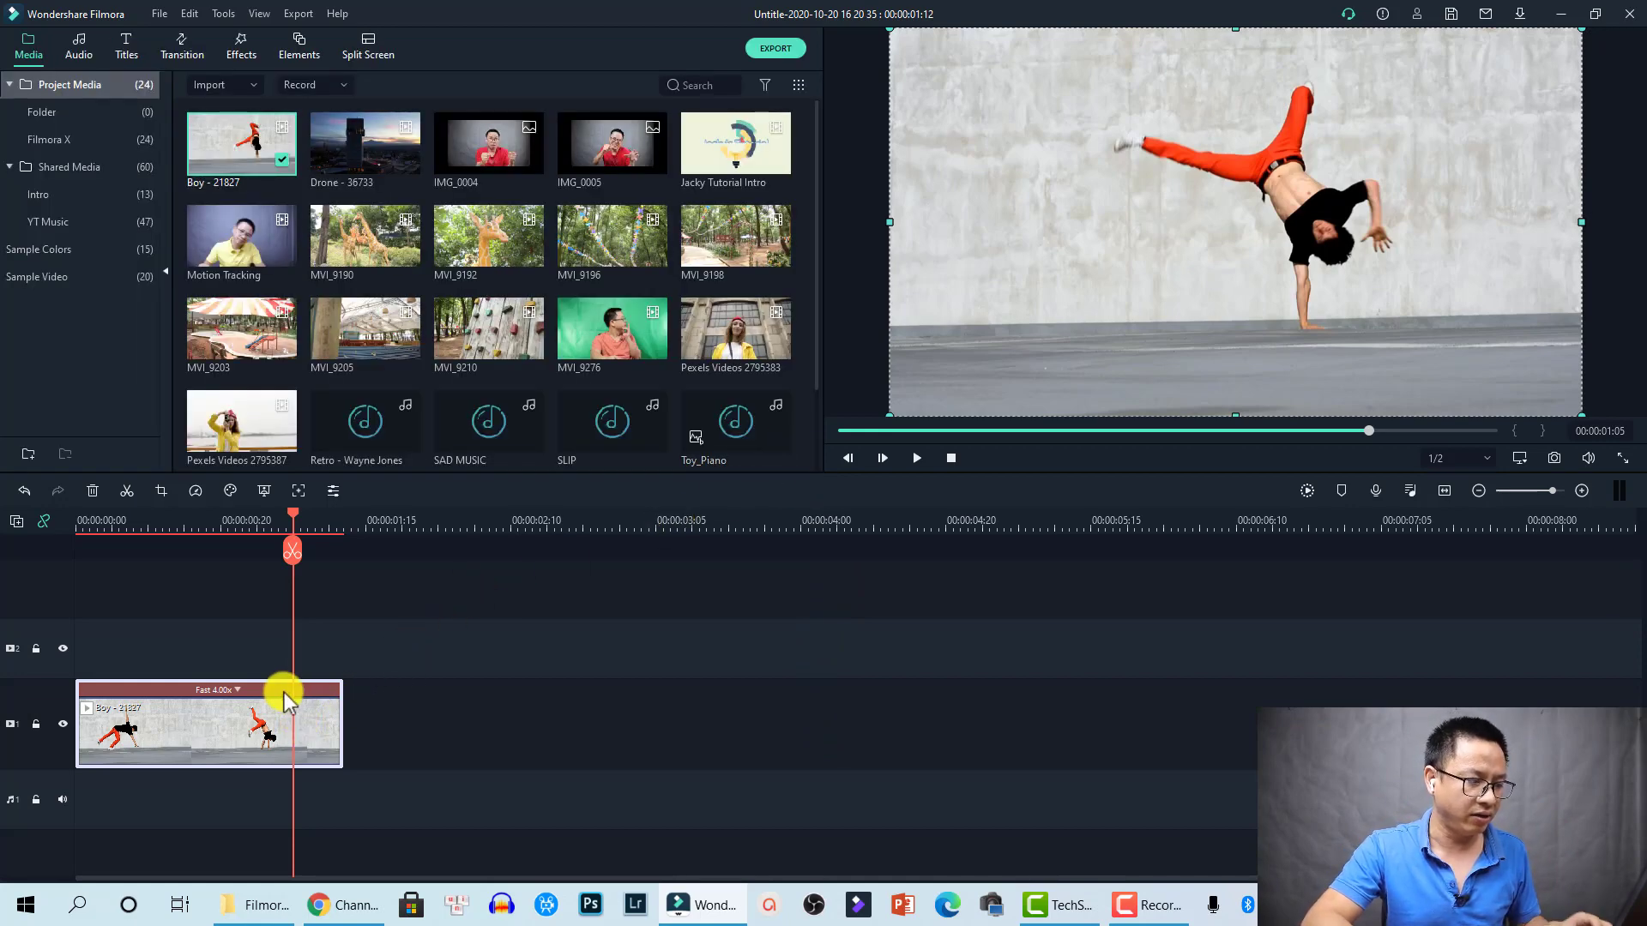
- Reset the Boy - 21827 clip's speed to Normal and trim its end to 00:00:01:05
{"action": "left_click", "coordinate": [240, 691]}
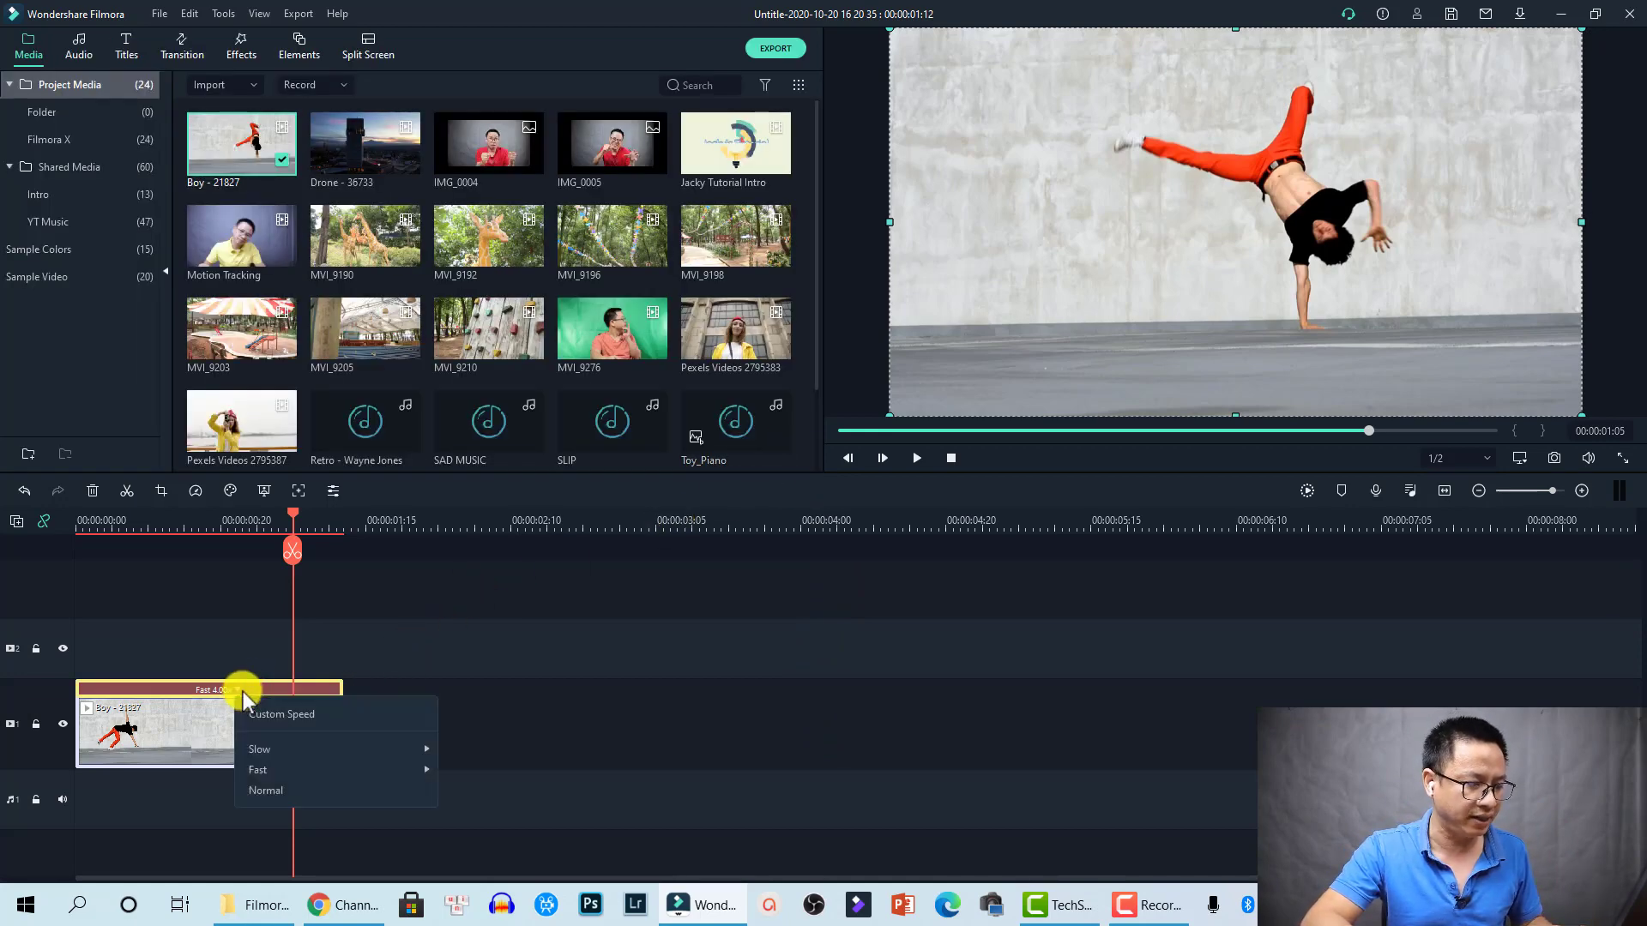
{"action": "left_click", "coordinate": [269, 791]}
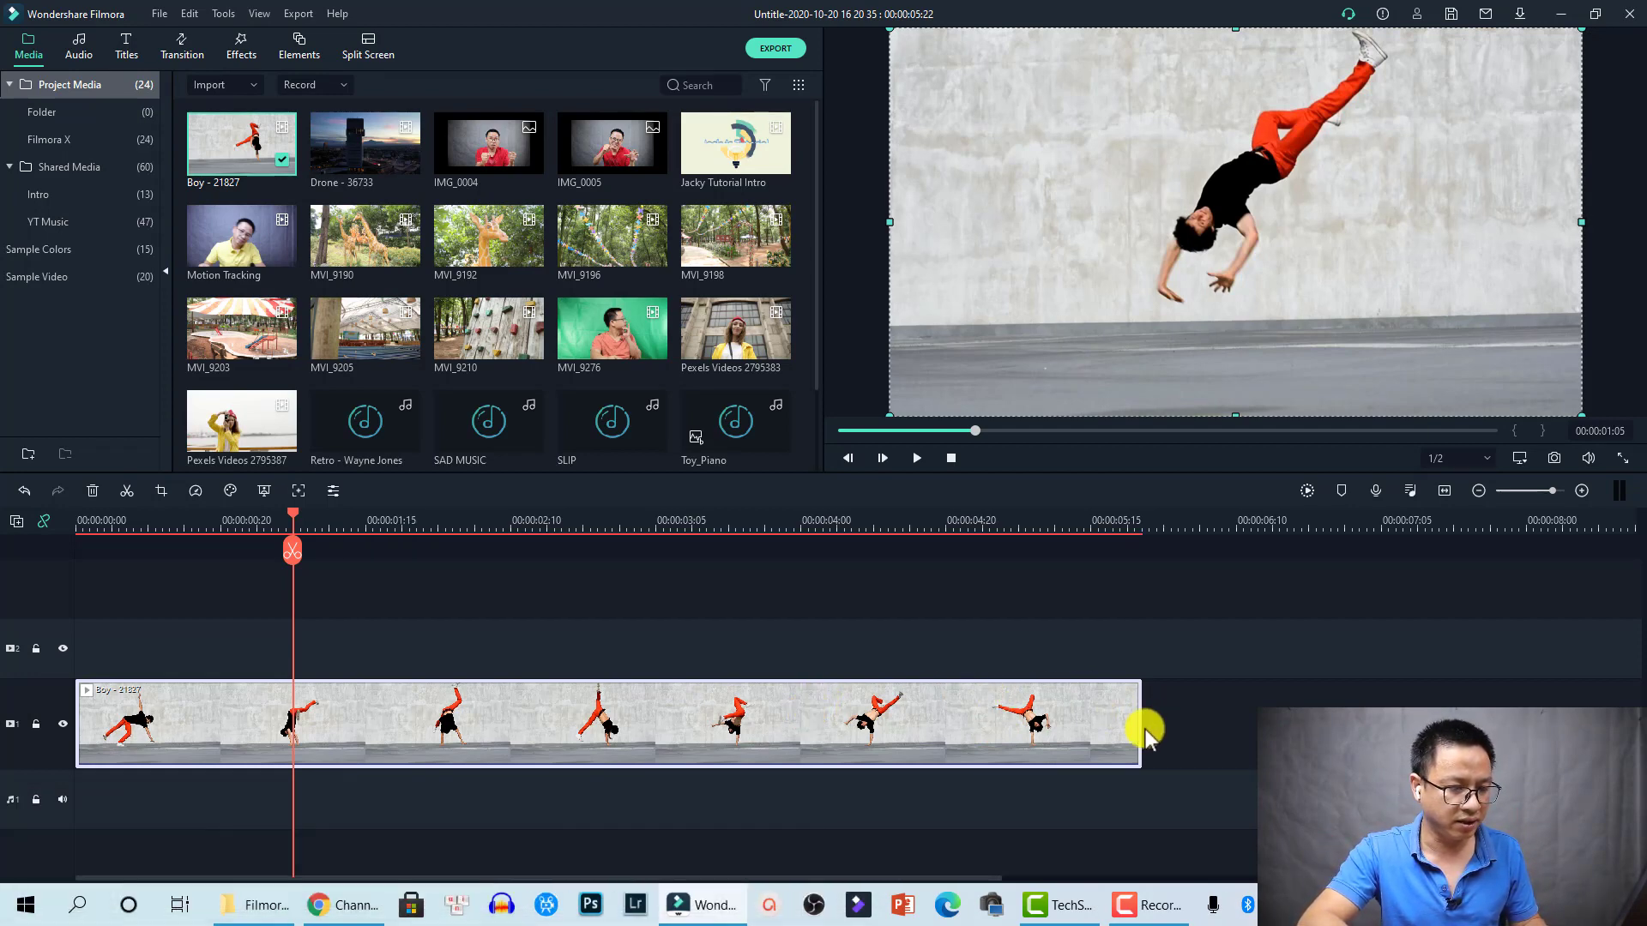
{"action": "left_click_drag", "start_coordinate": [1144, 729], "coordinate": [292, 731]}
- Add Pexels Videos 2795387 right after the Boy clip, split it at 00:00:03:01 and delete the second part
{"action": "left_click_drag", "start_coordinate": [234, 446], "coordinate": [330, 711]}
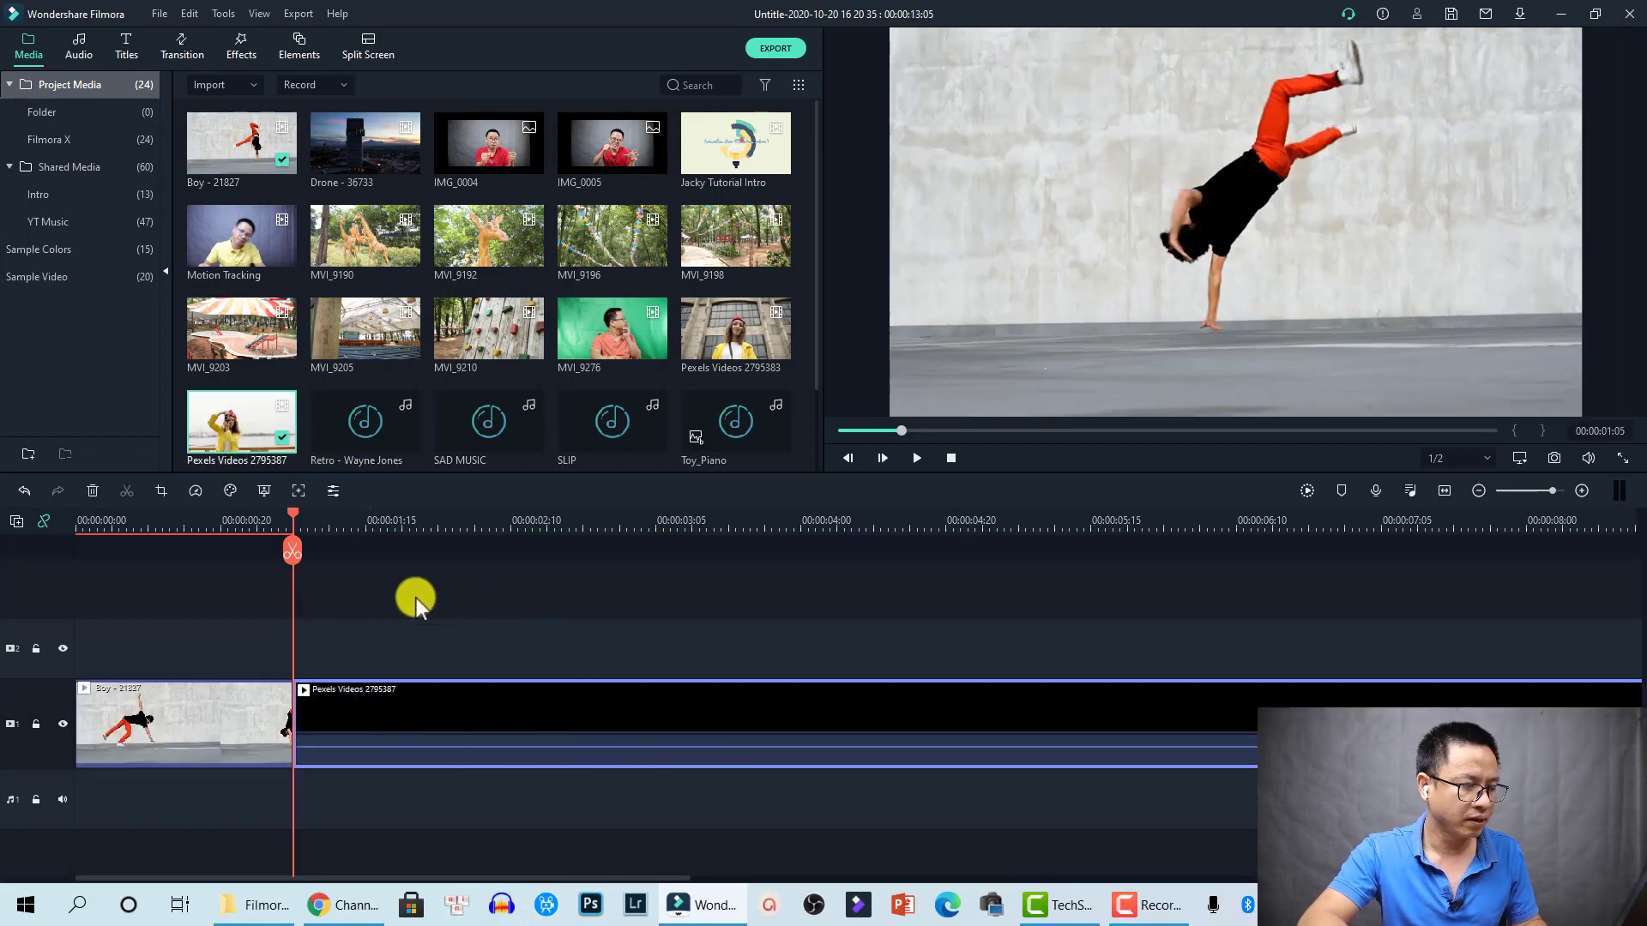
{"action": "left_click", "coordinate": [467, 521]}
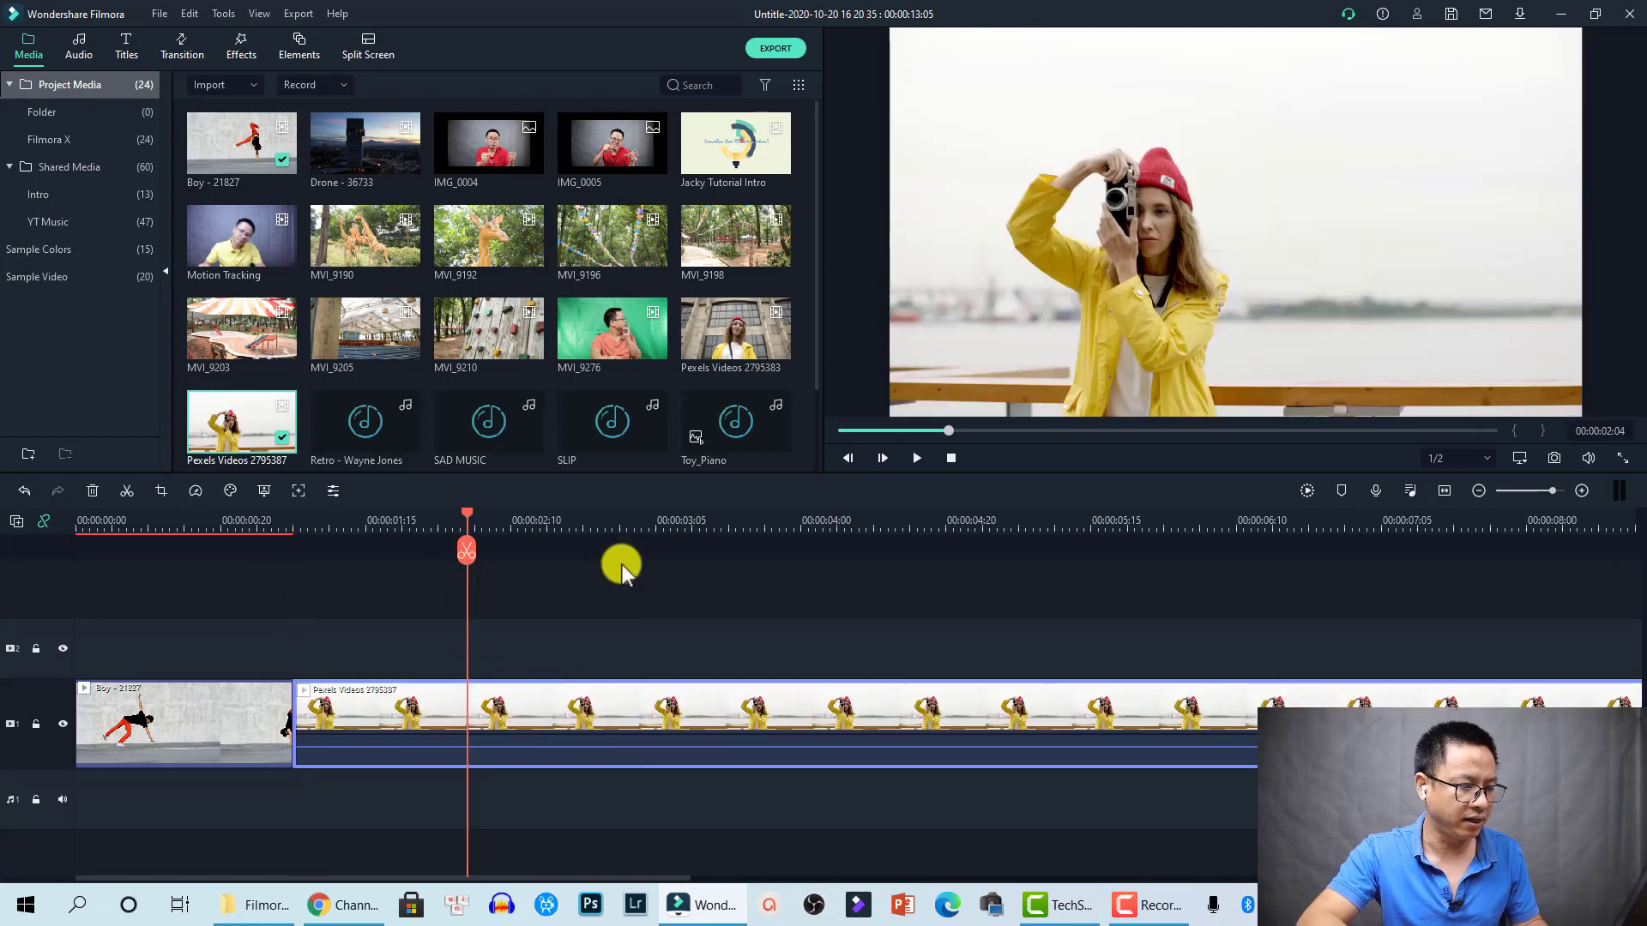
{"action": "left_click", "coordinate": [628, 522]}
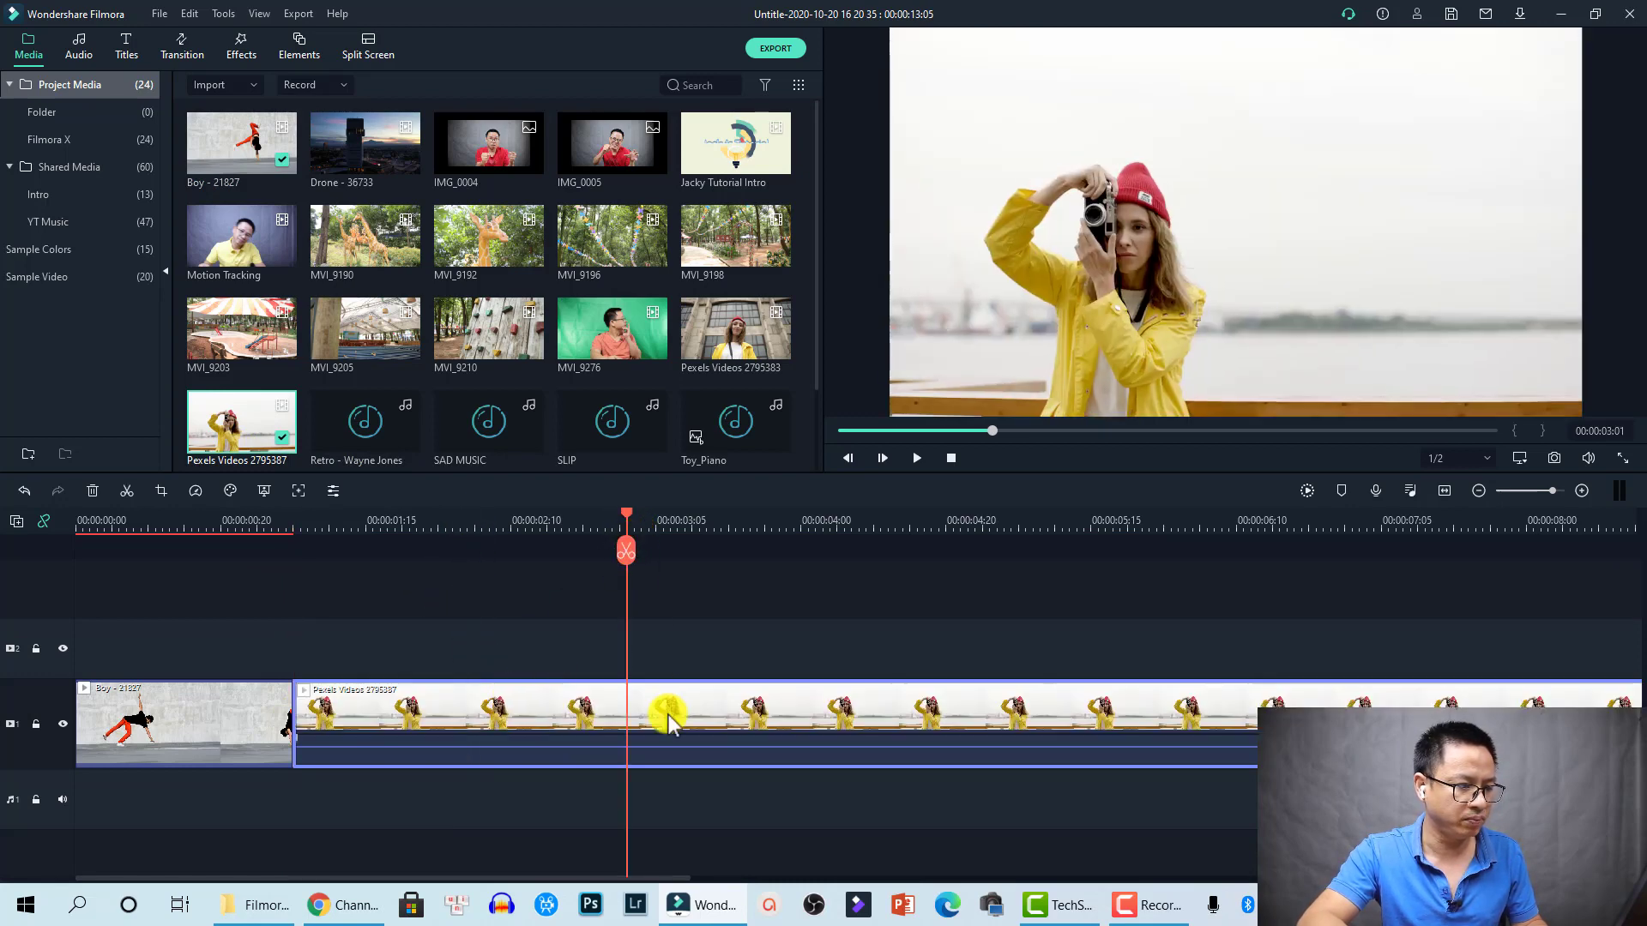
{"action": "left_click", "coordinate": [625, 553]}
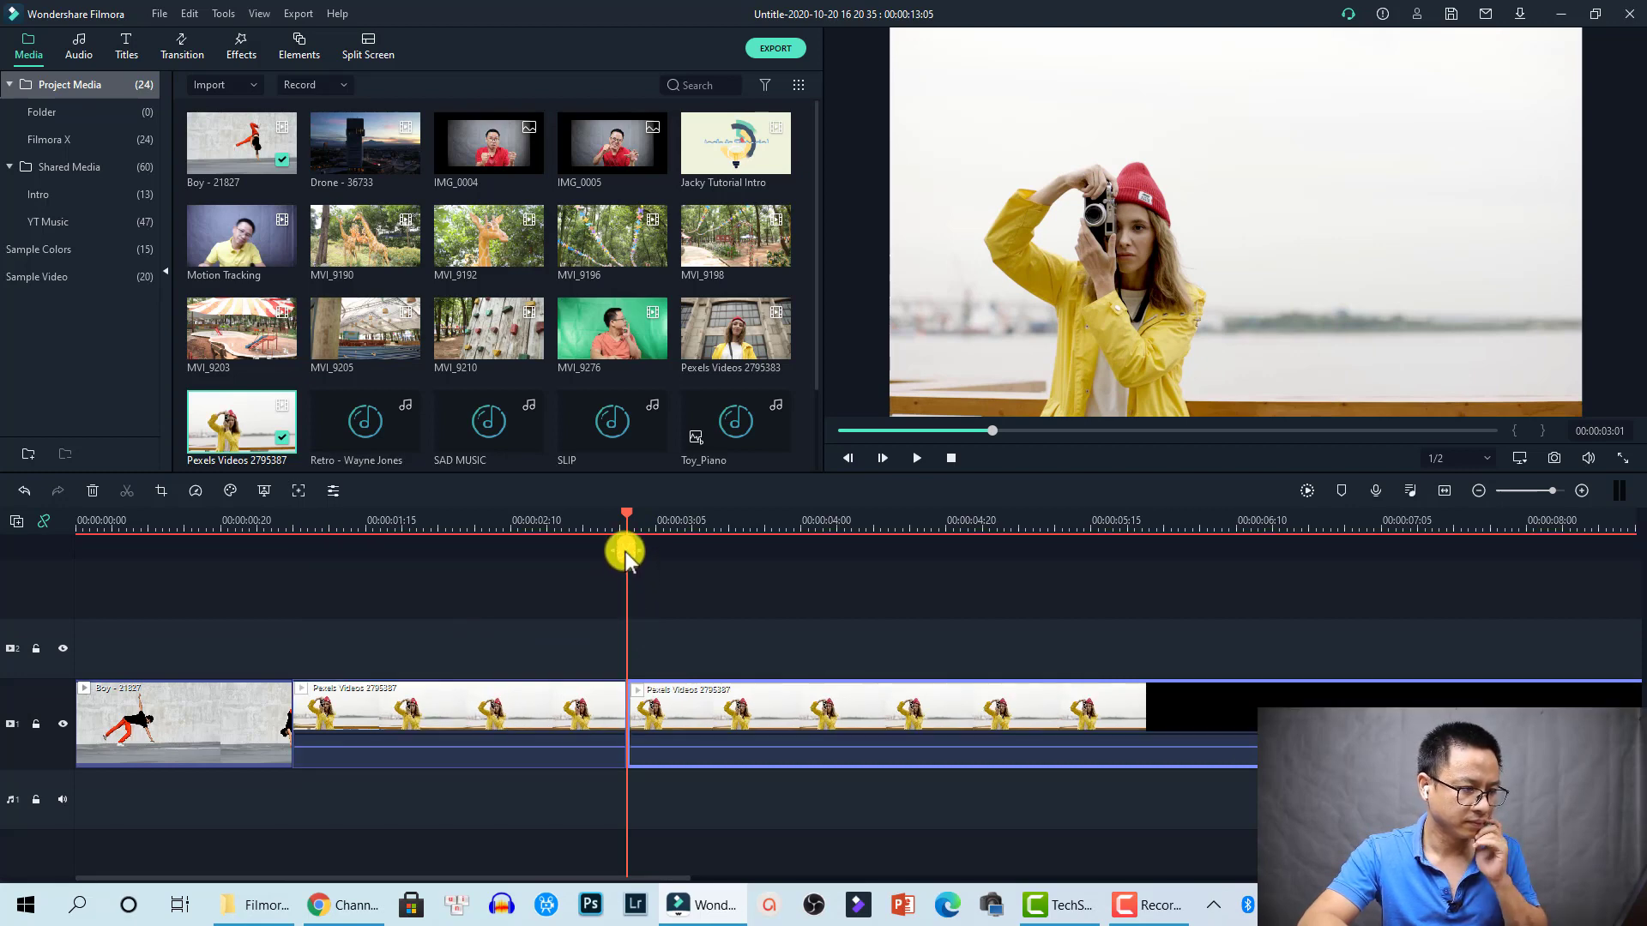
{"action": "left_click", "coordinate": [790, 765]}
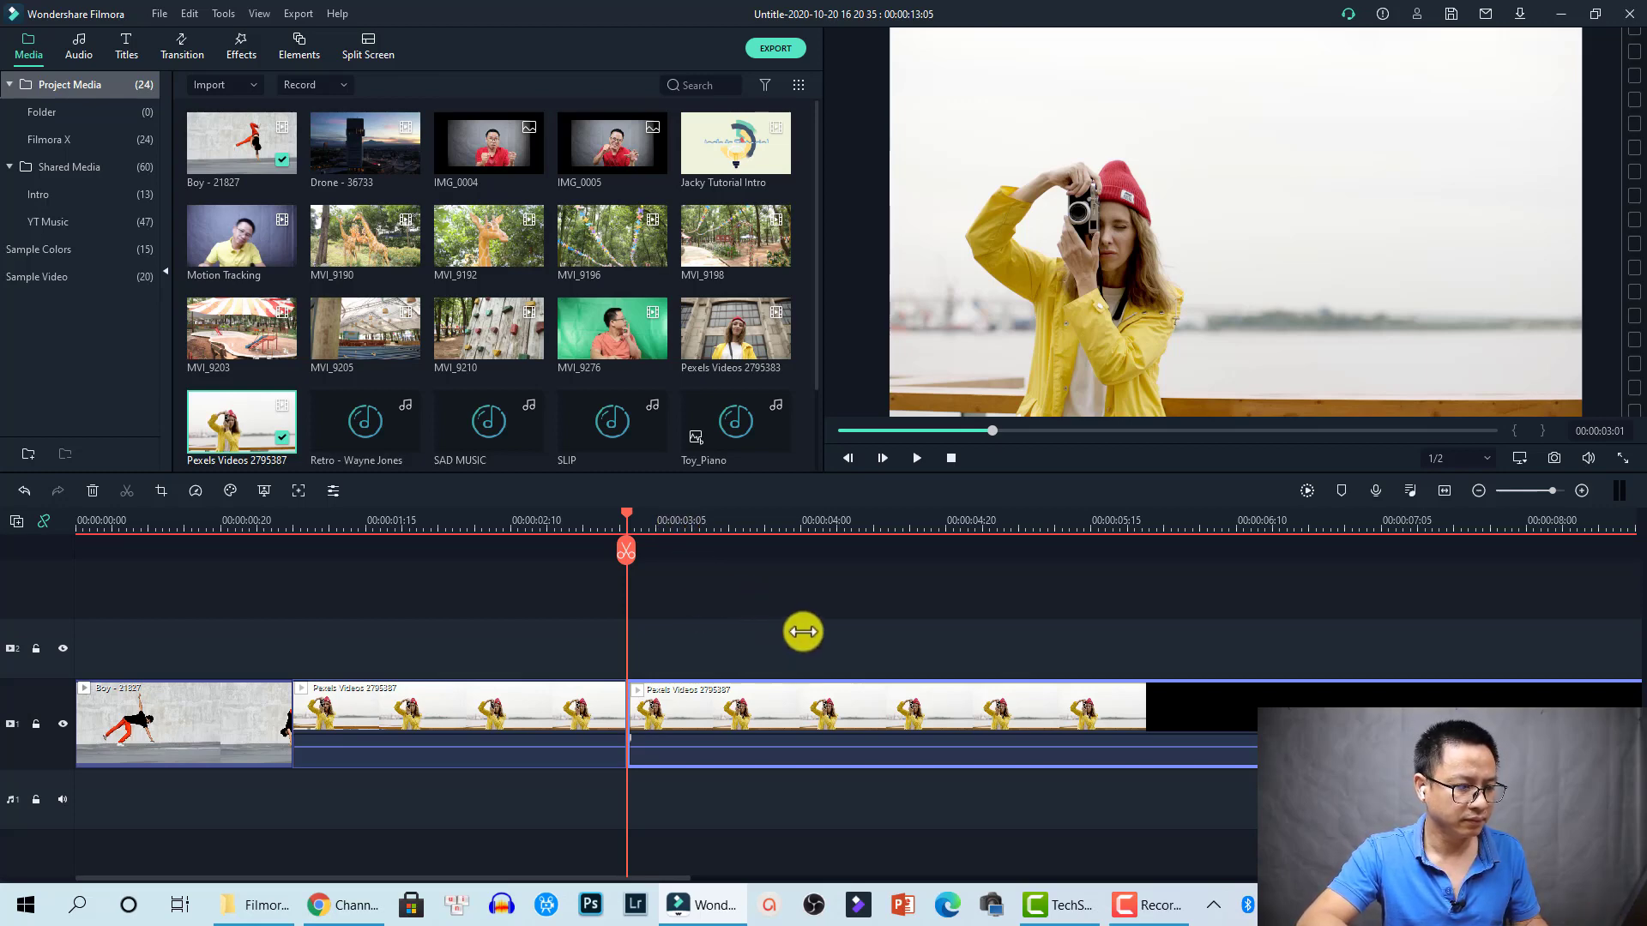
{"action": "key", "text": "Delete"}
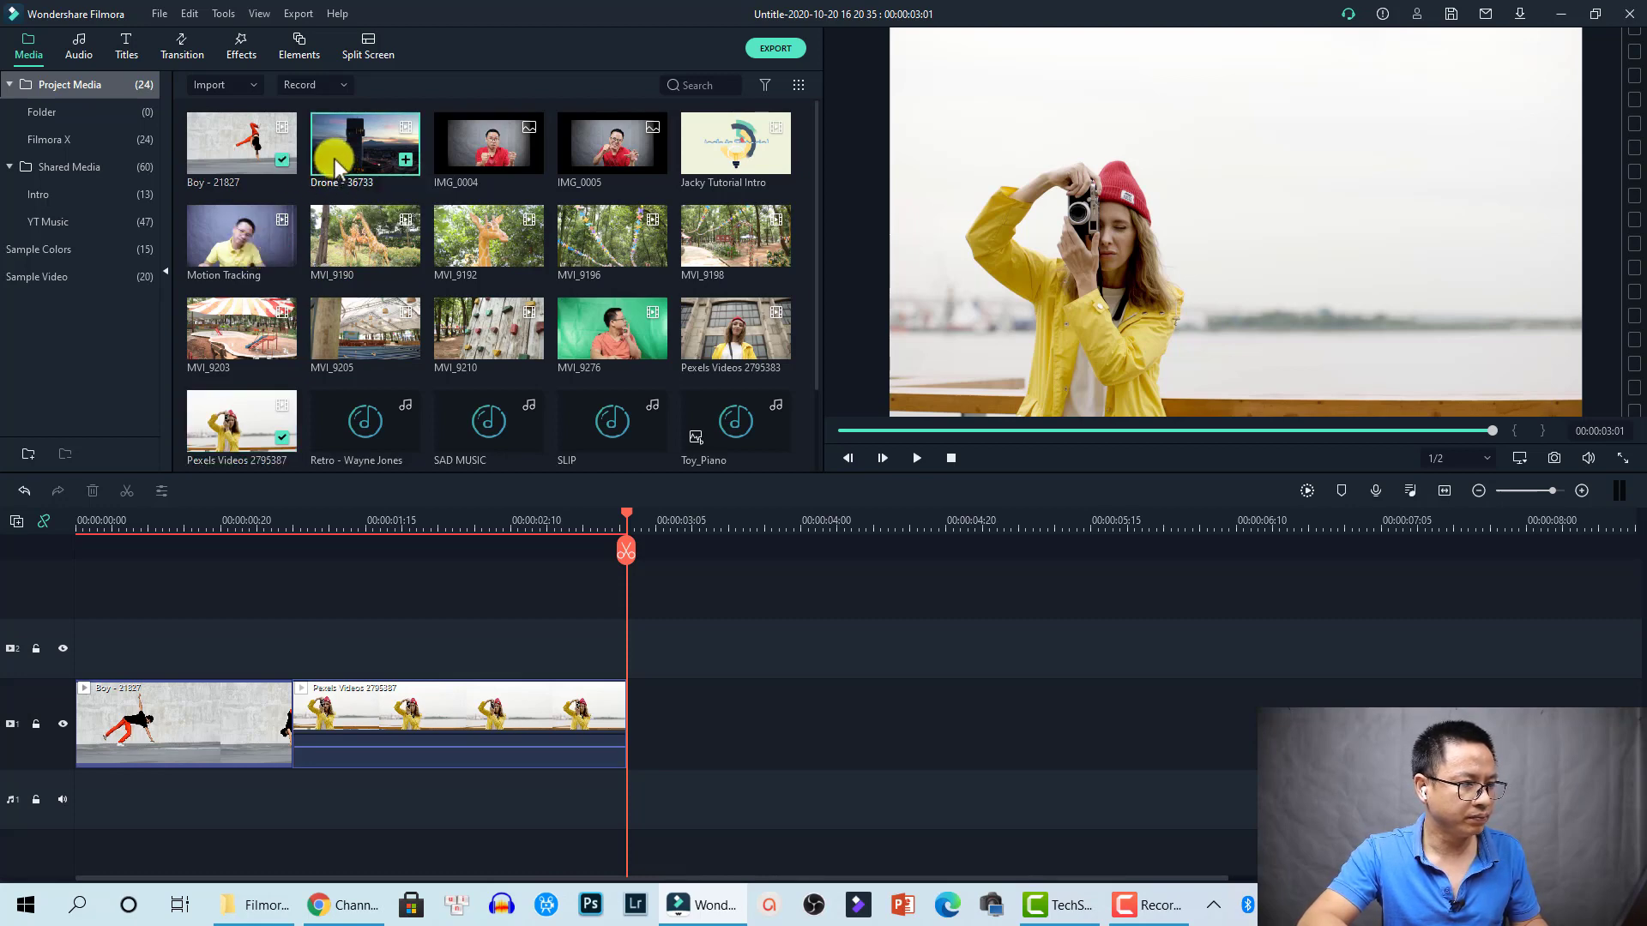
- Add Drone - 36733 after the Pexels clip, fit the timeline to view and return the playhead to the Boy clip
{"action": "left_click_drag", "start_coordinate": [338, 167], "coordinate": [637, 720]}
{"action": "left_click", "coordinate": [1446, 491]}
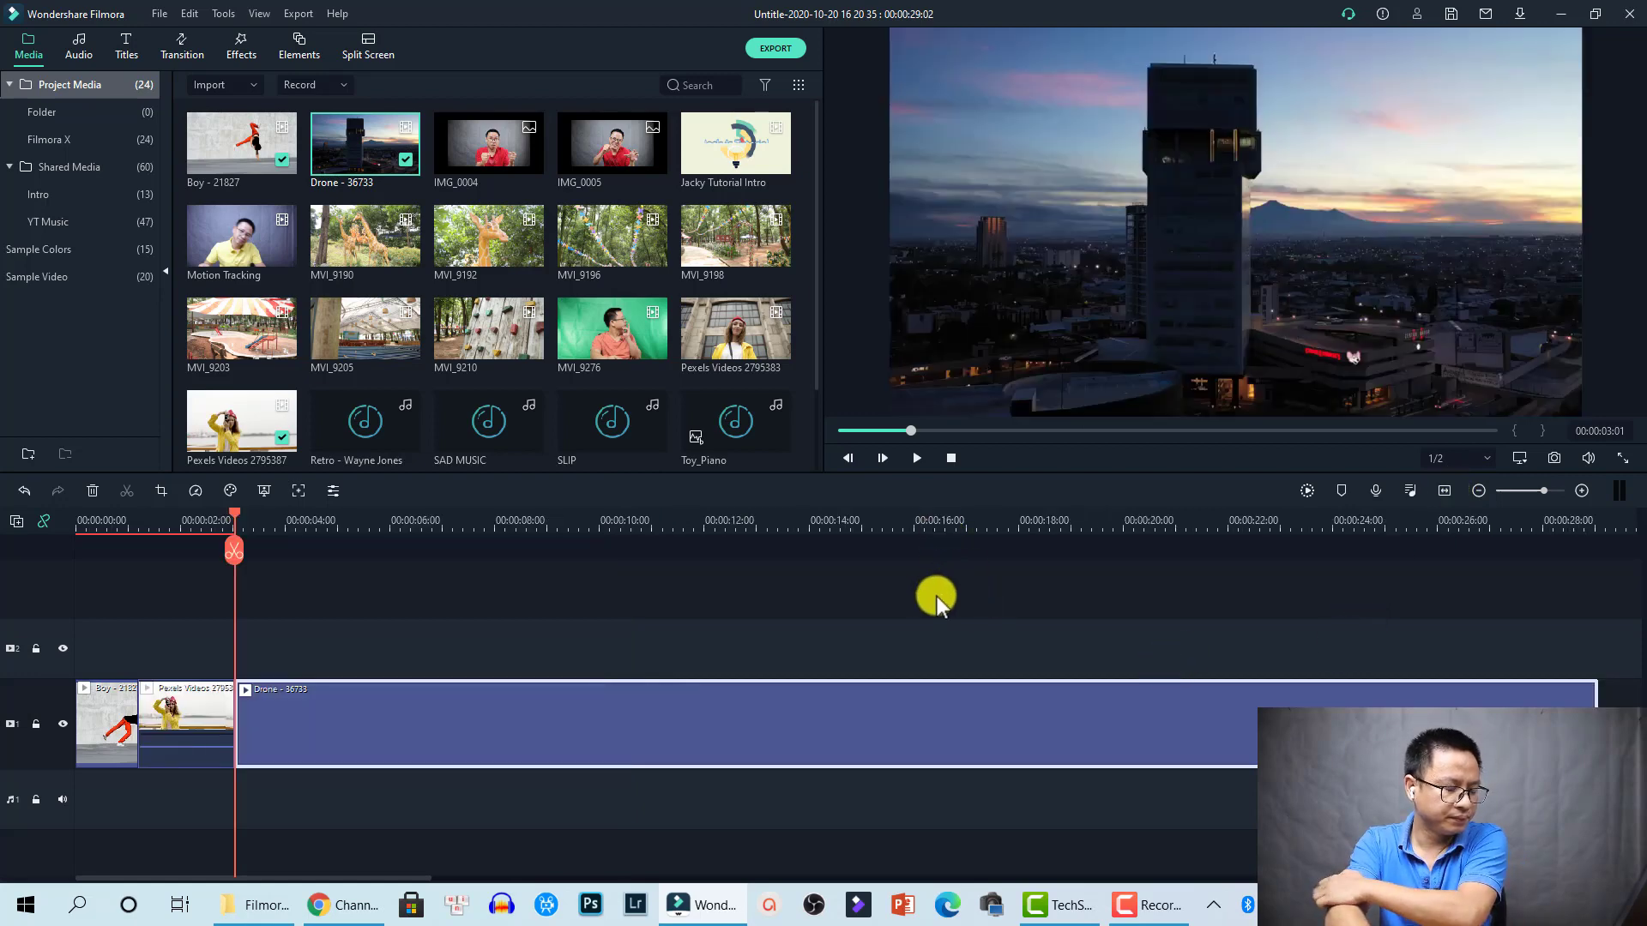
{"action": "left_click", "coordinate": [526, 671]}
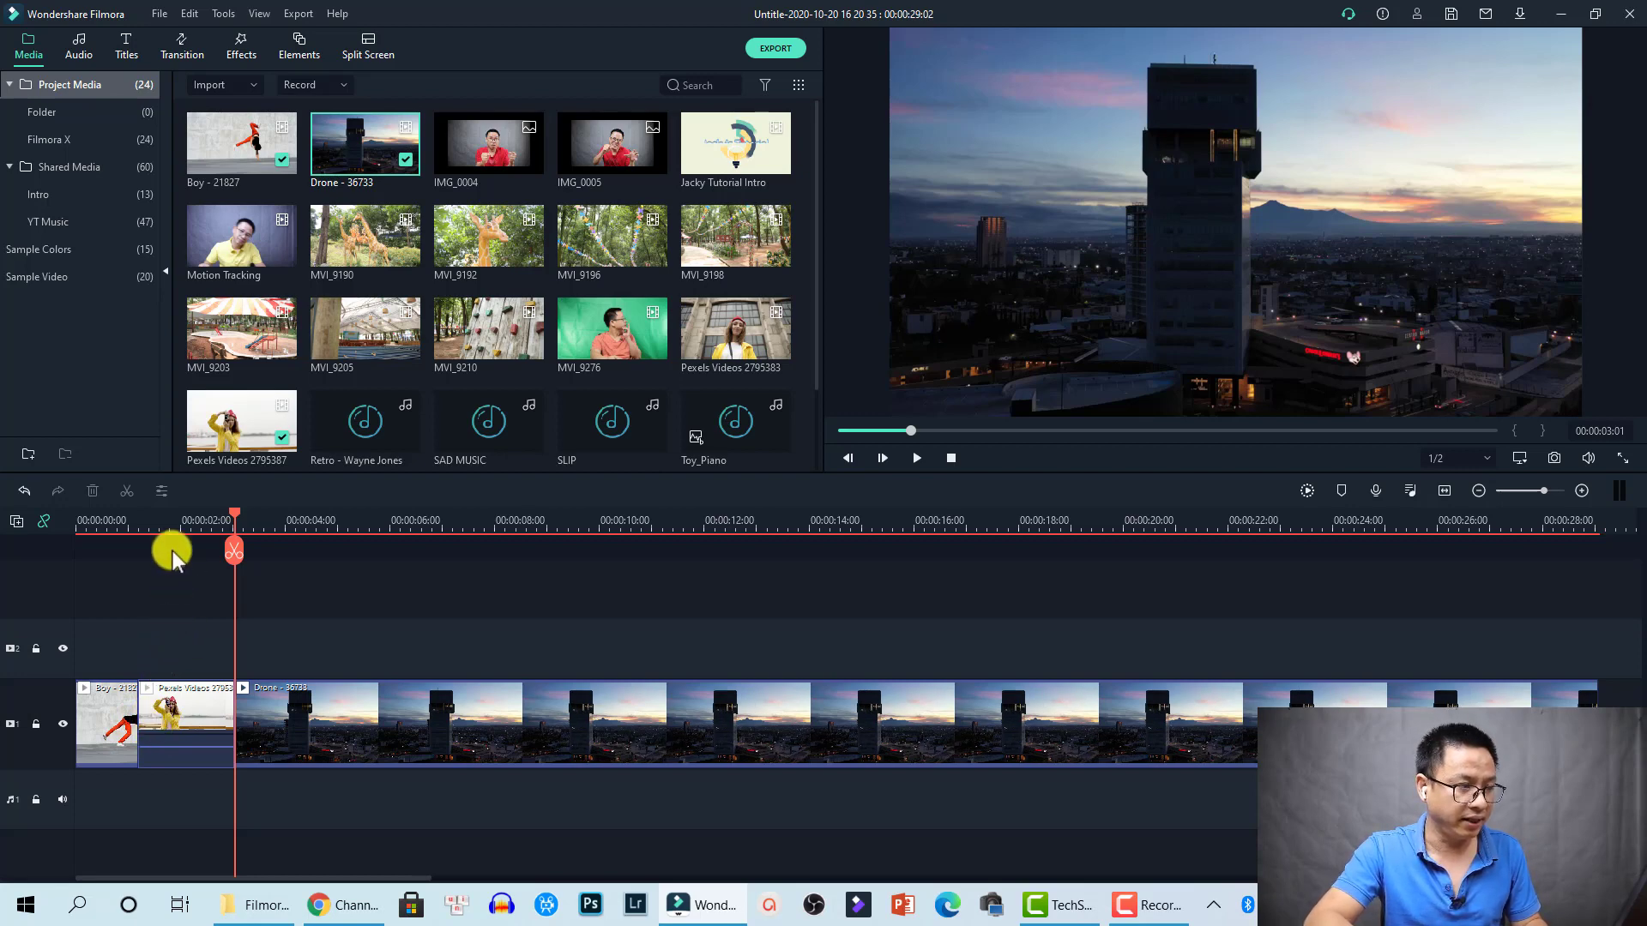
{"action": "left_click", "coordinate": [134, 520]}
{"action": "left_click_drag", "start_coordinate": [134, 514], "coordinate": [111, 522]}
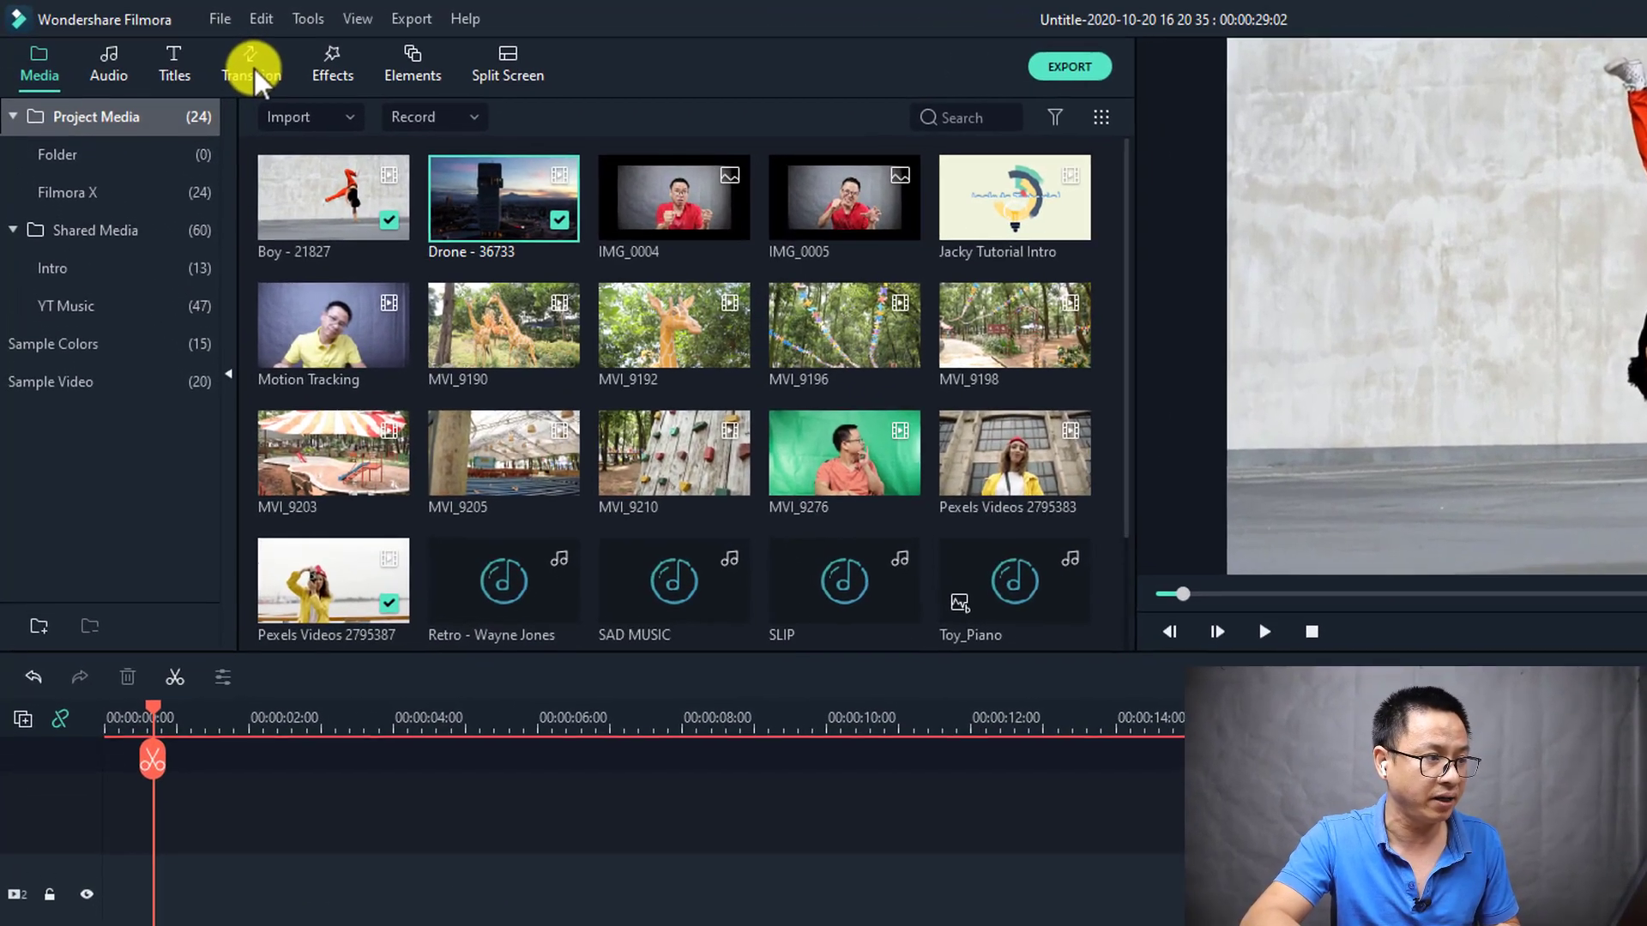
- Browse the transition library's Favorite, Included and Filmstock collections
{"action": "left_click", "coordinate": [255, 69]}
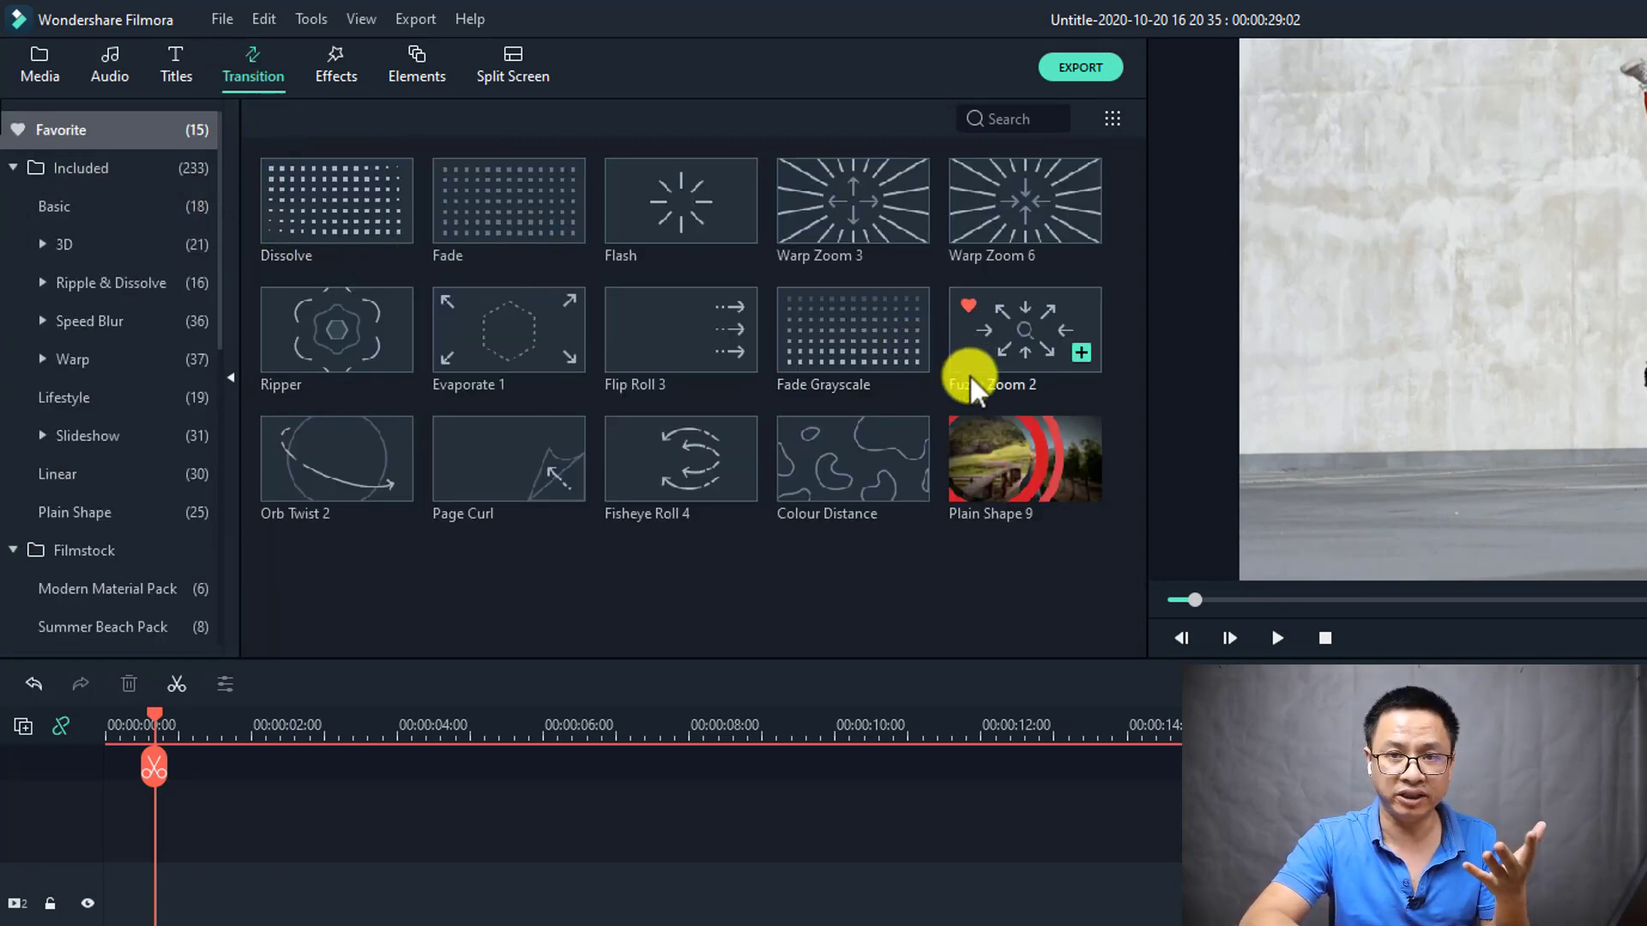
{"action": "left_click", "coordinate": [51, 166]}
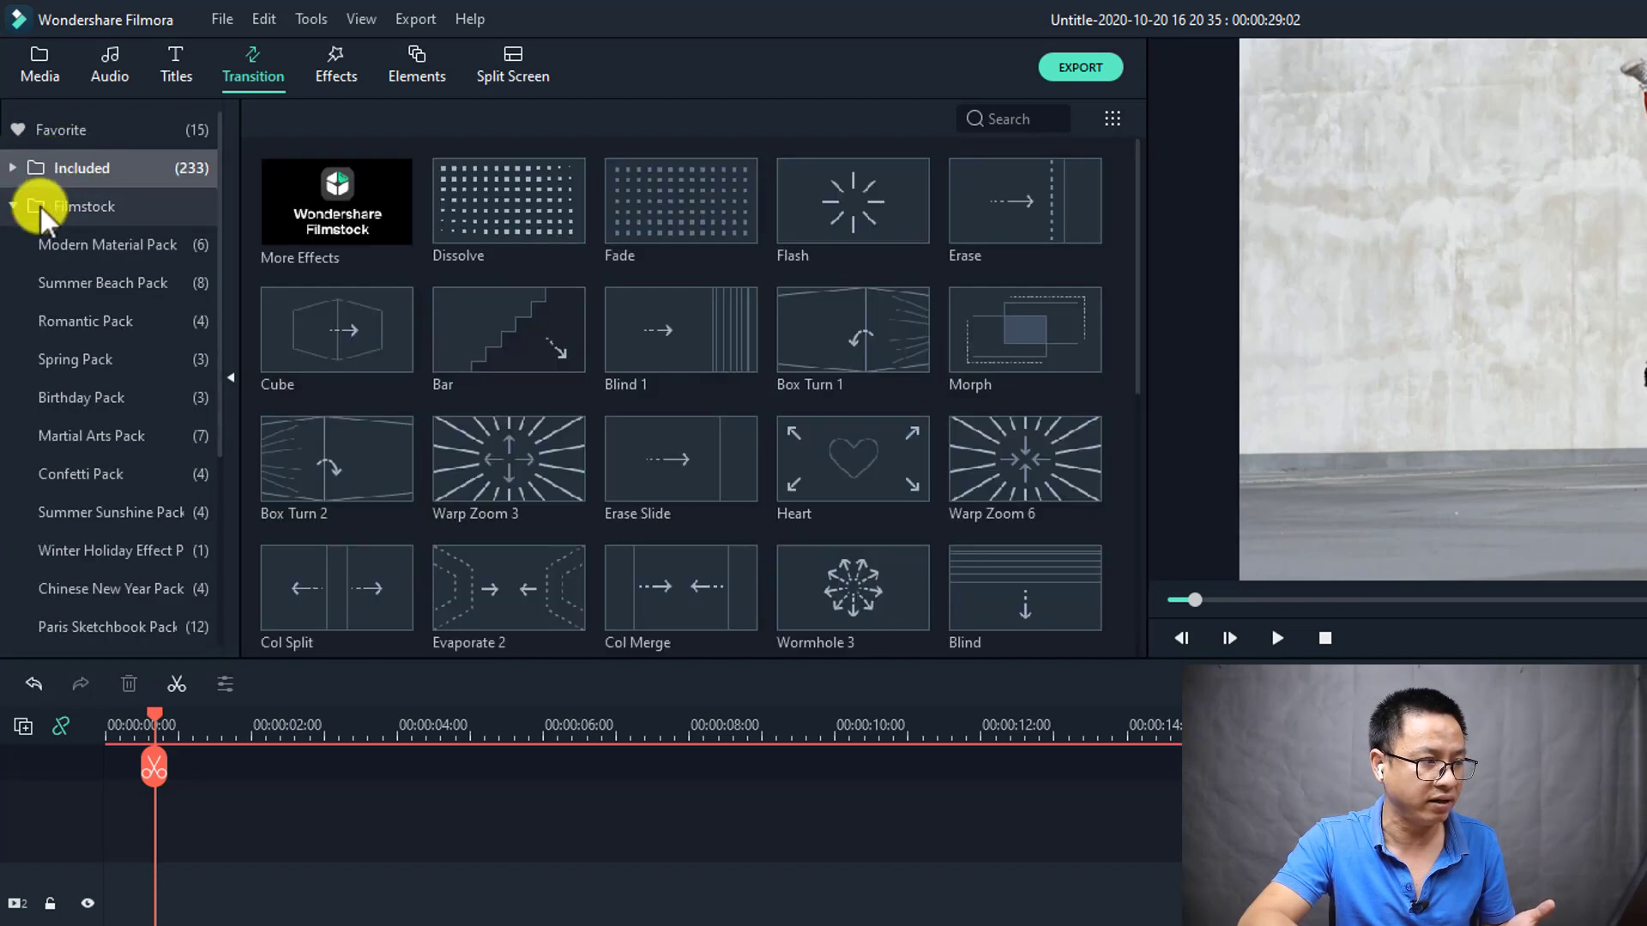
{"action": "left_click", "coordinate": [111, 200]}
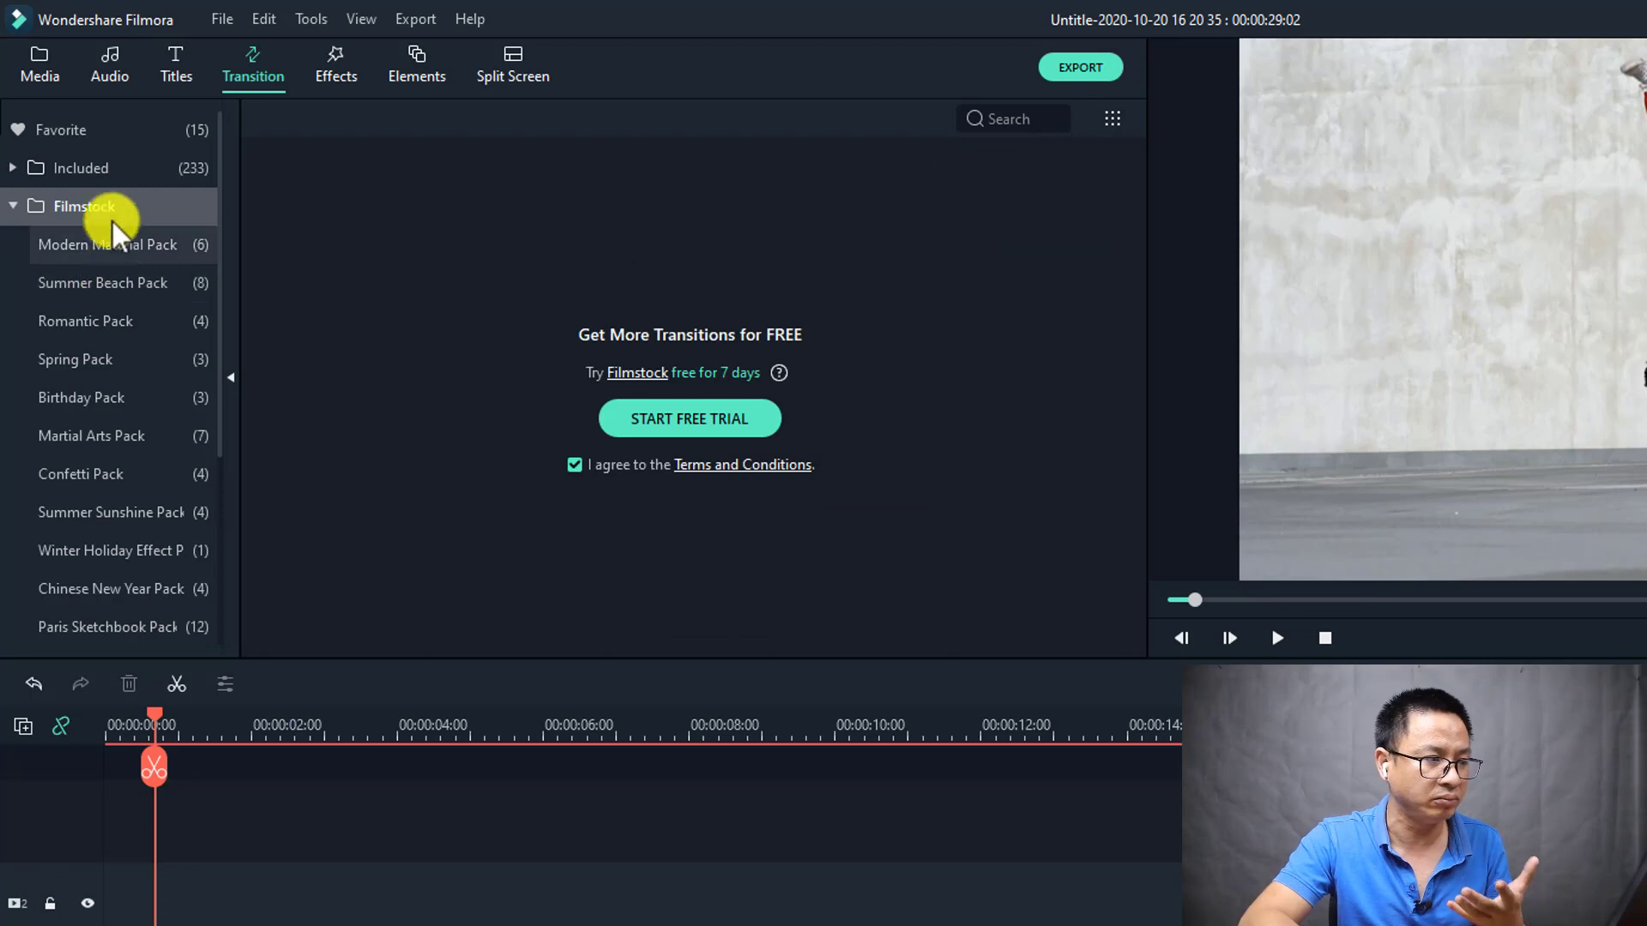
{"action": "left_click", "coordinate": [20, 167]}
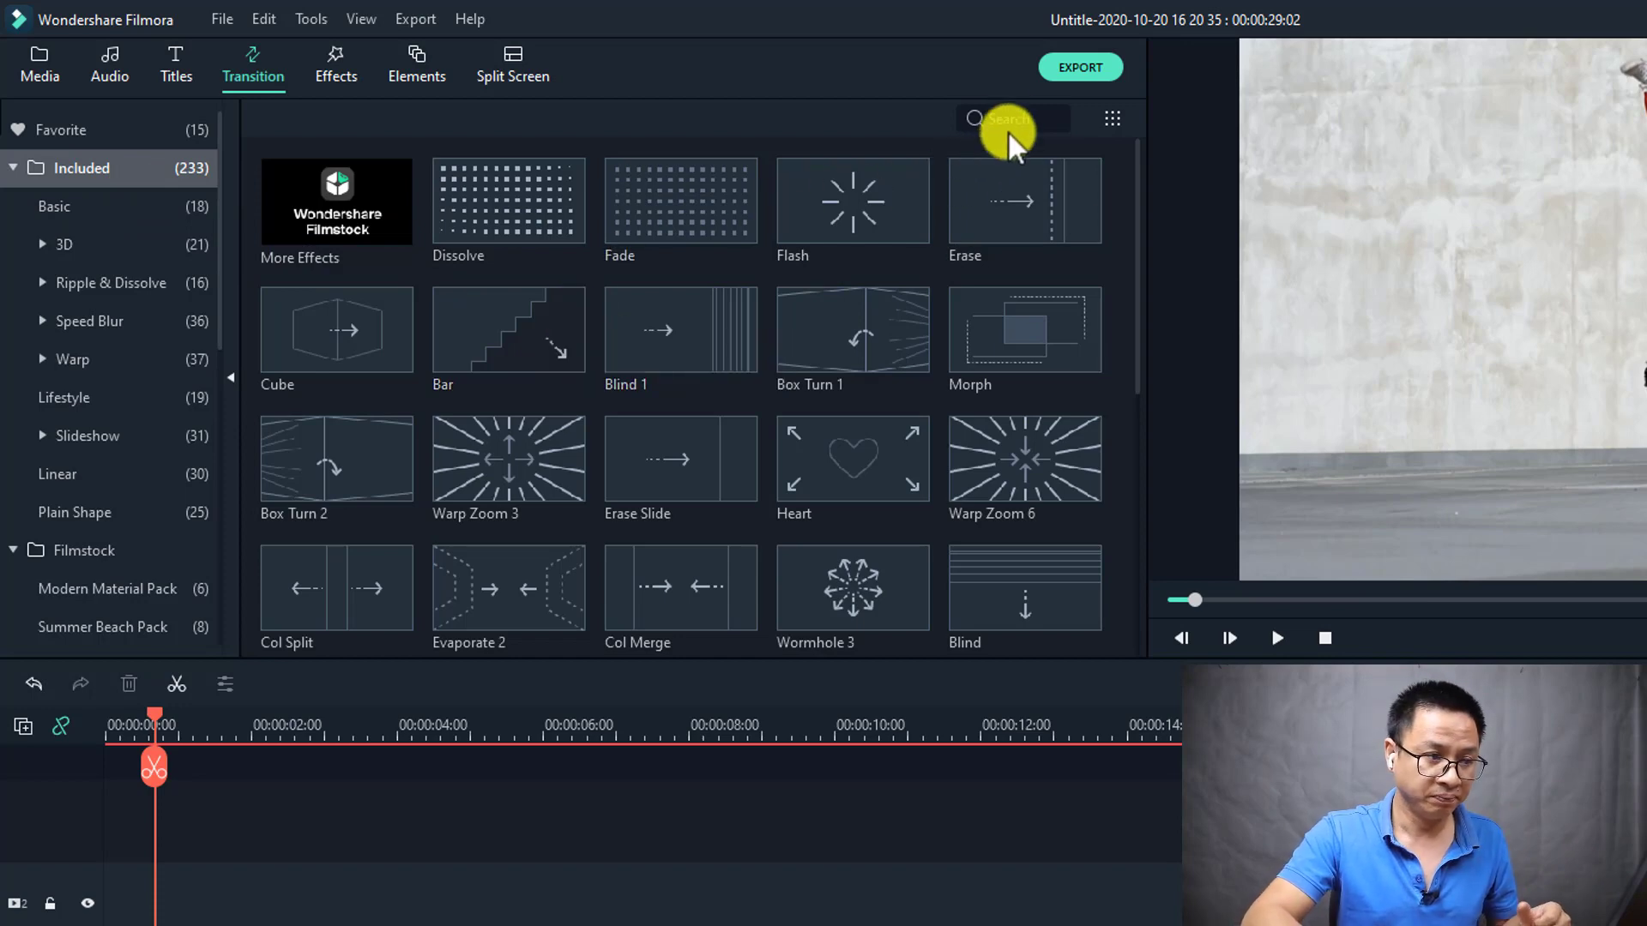
- Search the included and favorite transitions for "dis", then clear the search
{"action": "left_click", "coordinate": [1038, 120]}
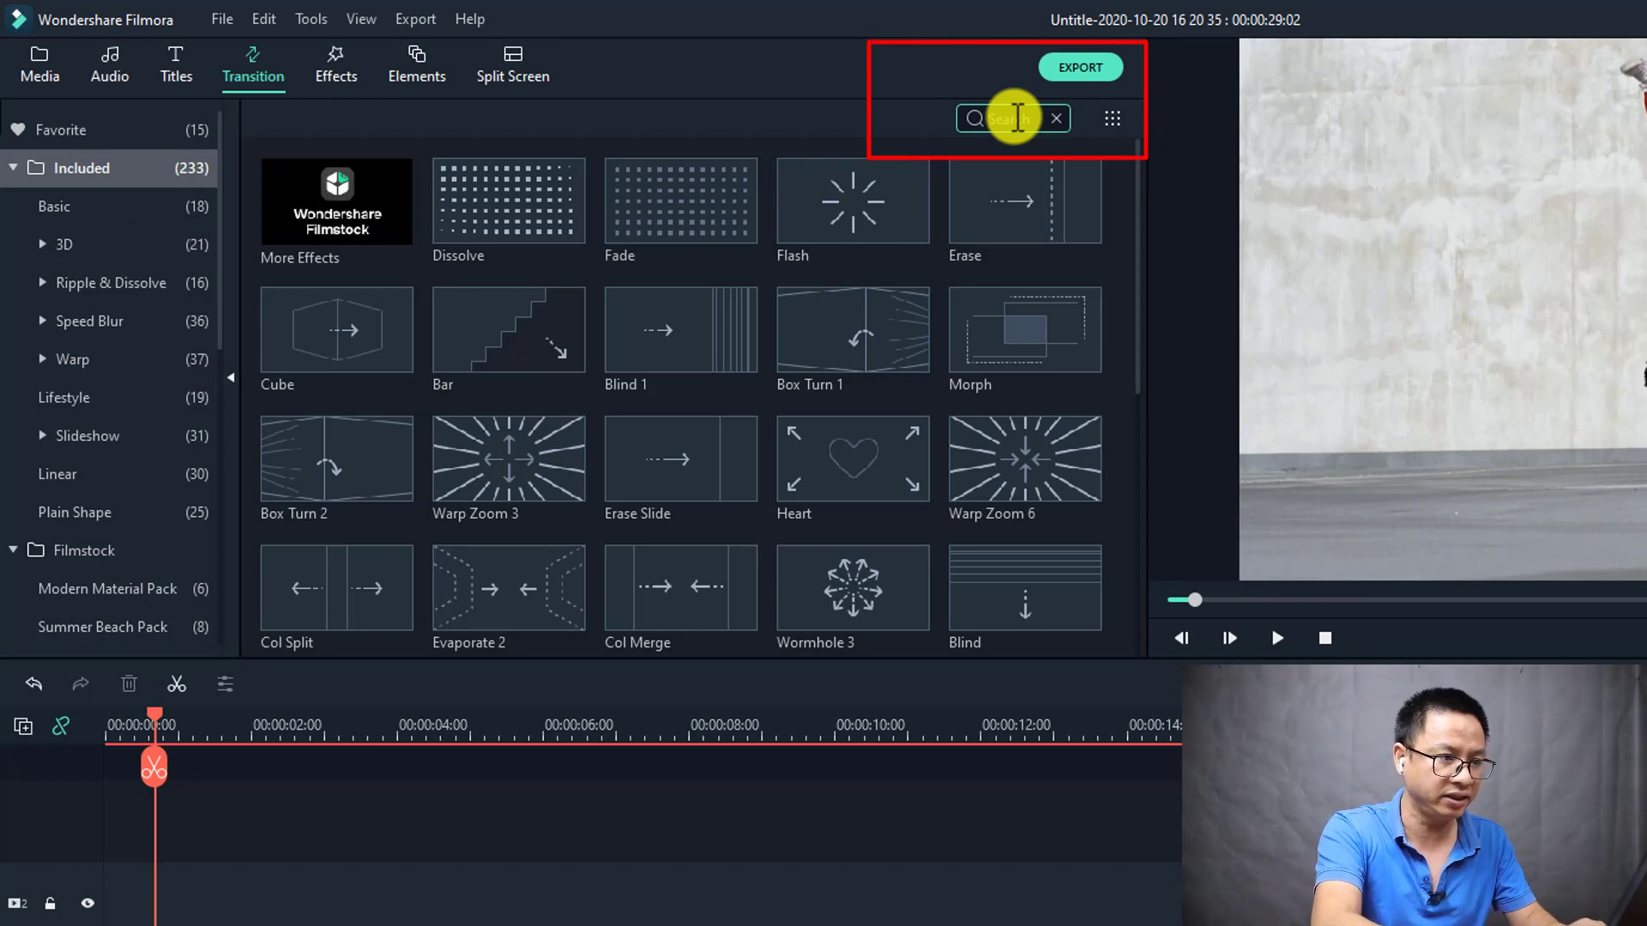
{"action": "type", "text": "dis"}
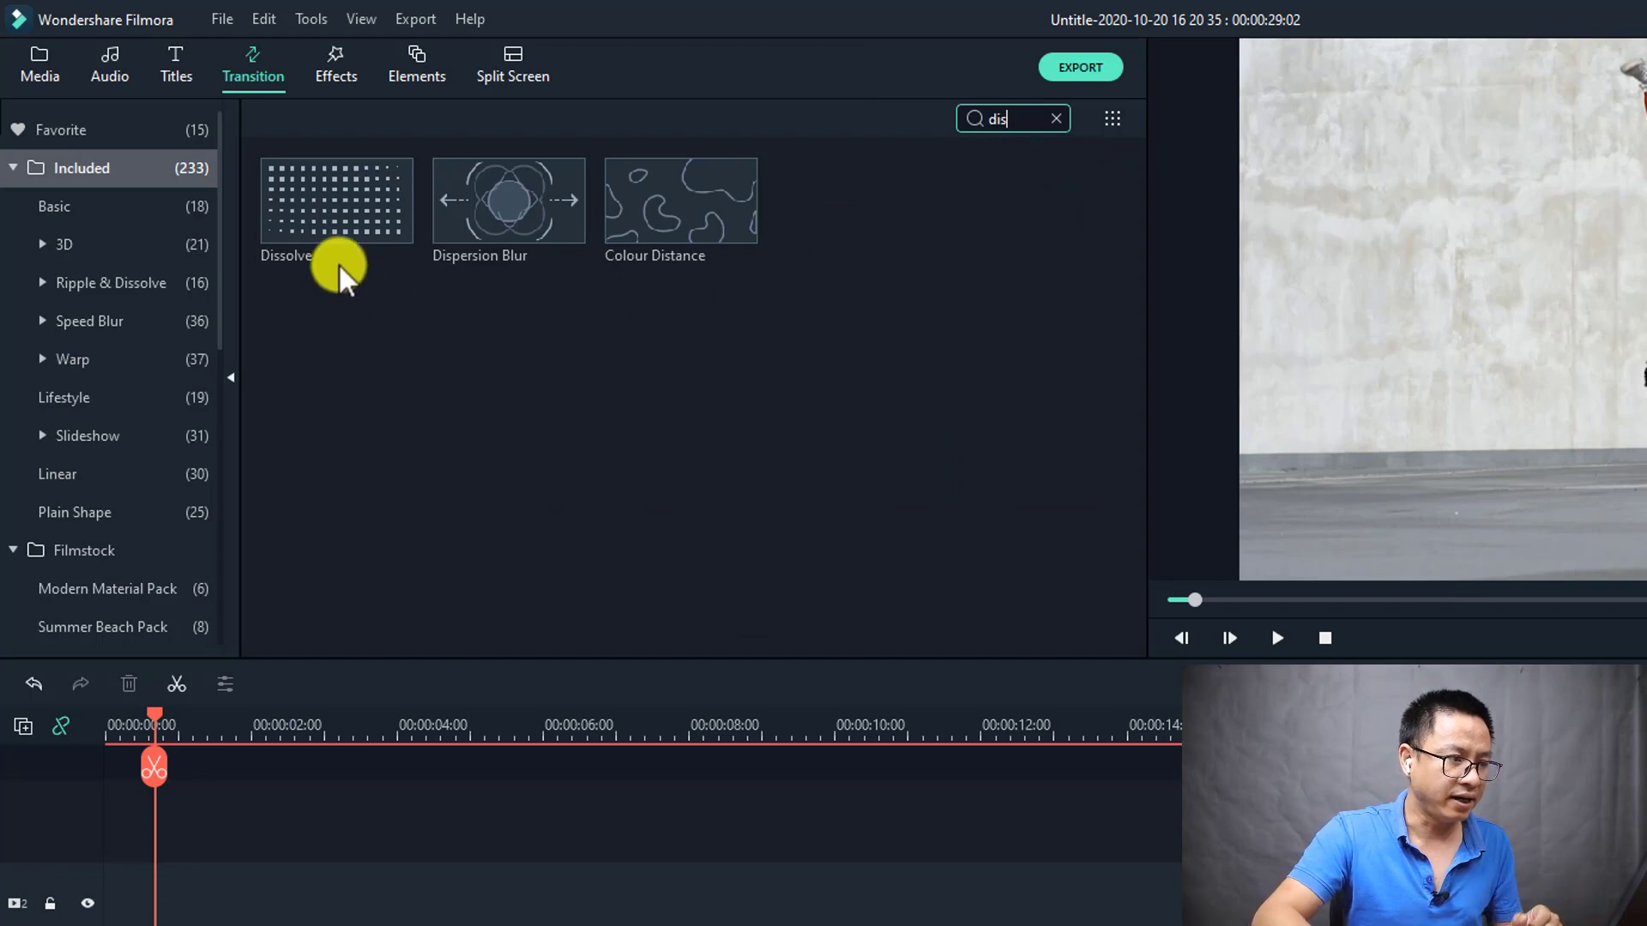
{"action": "mouse_move", "coordinate": [308, 246]}
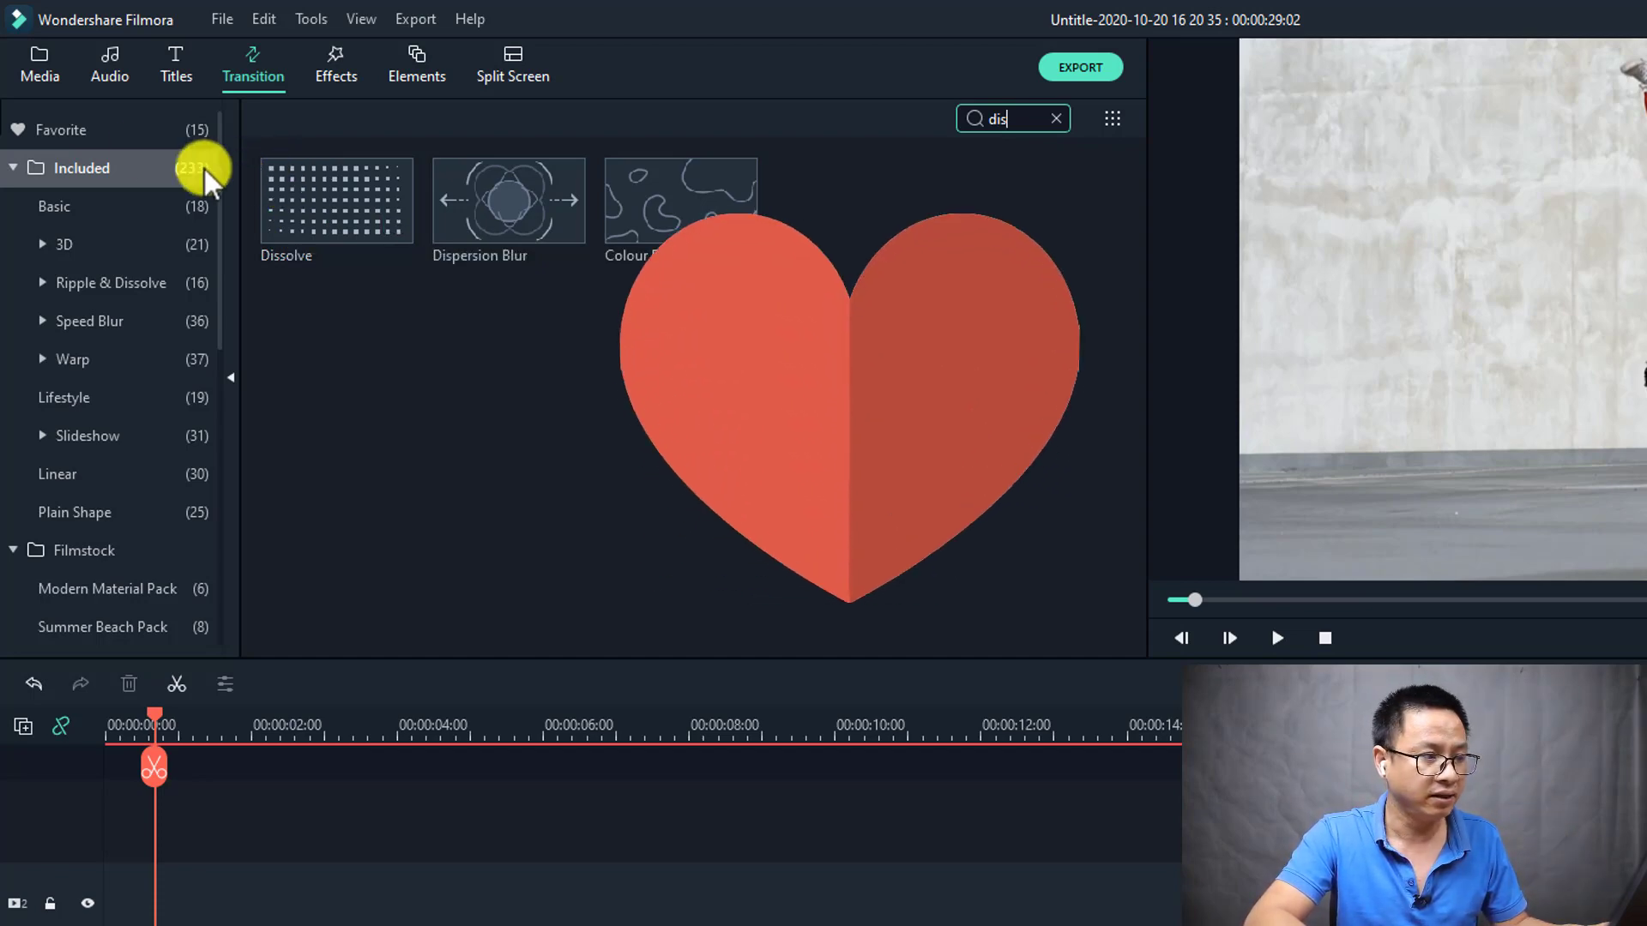
{"action": "left_click", "coordinate": [69, 131]}
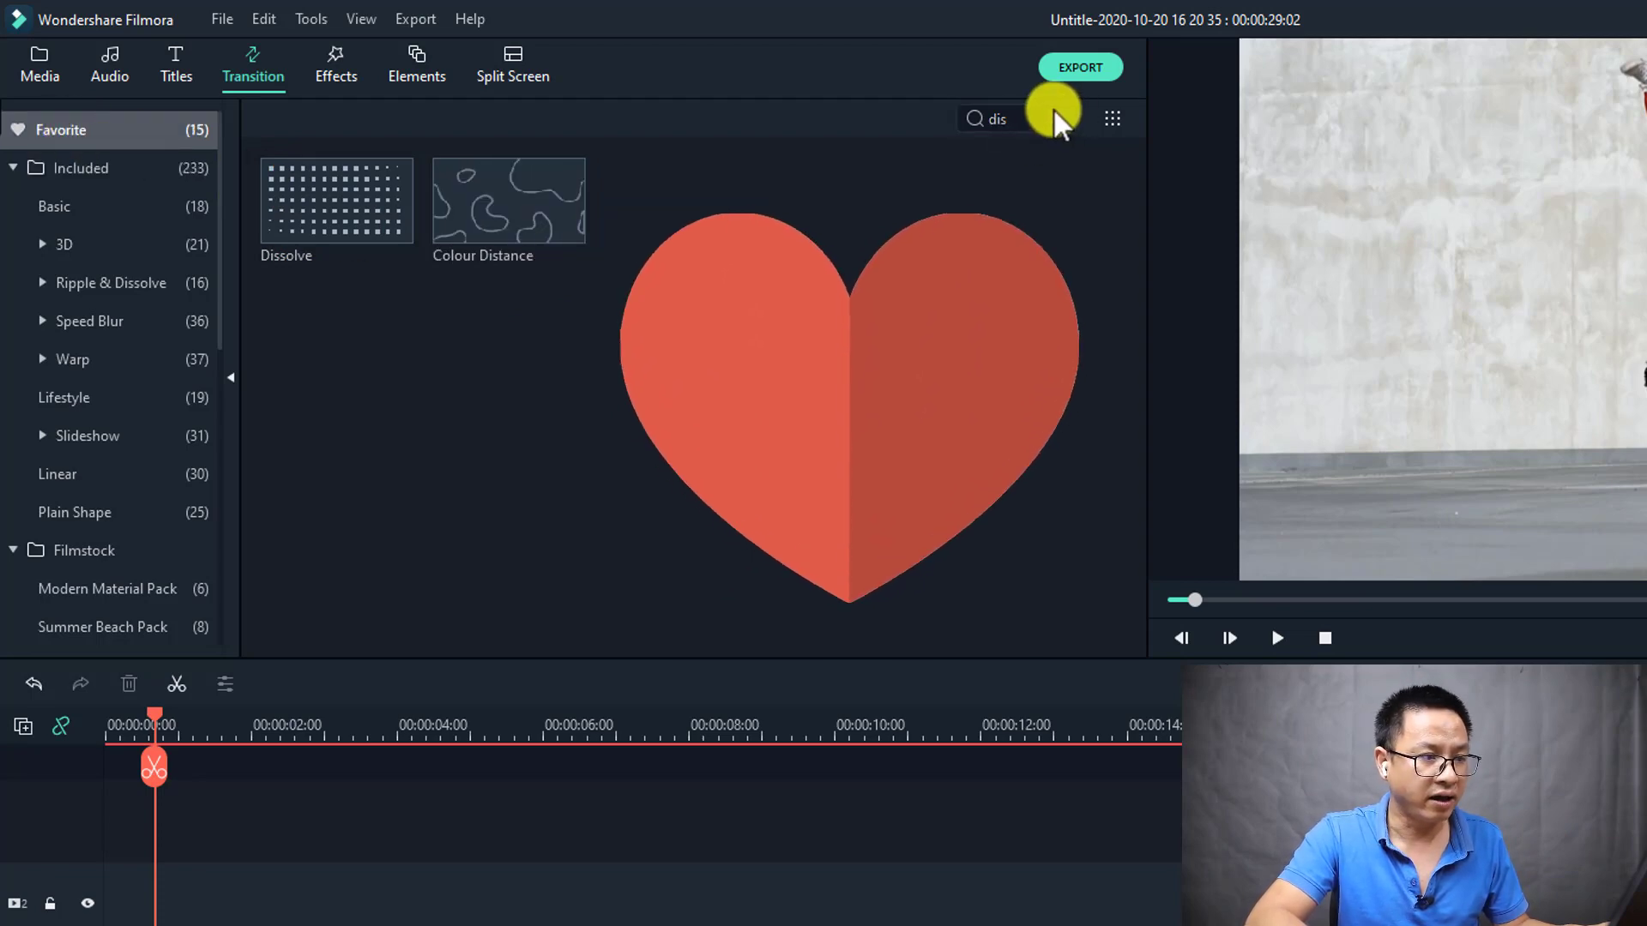
{"action": "left_click", "coordinate": [1056, 118]}
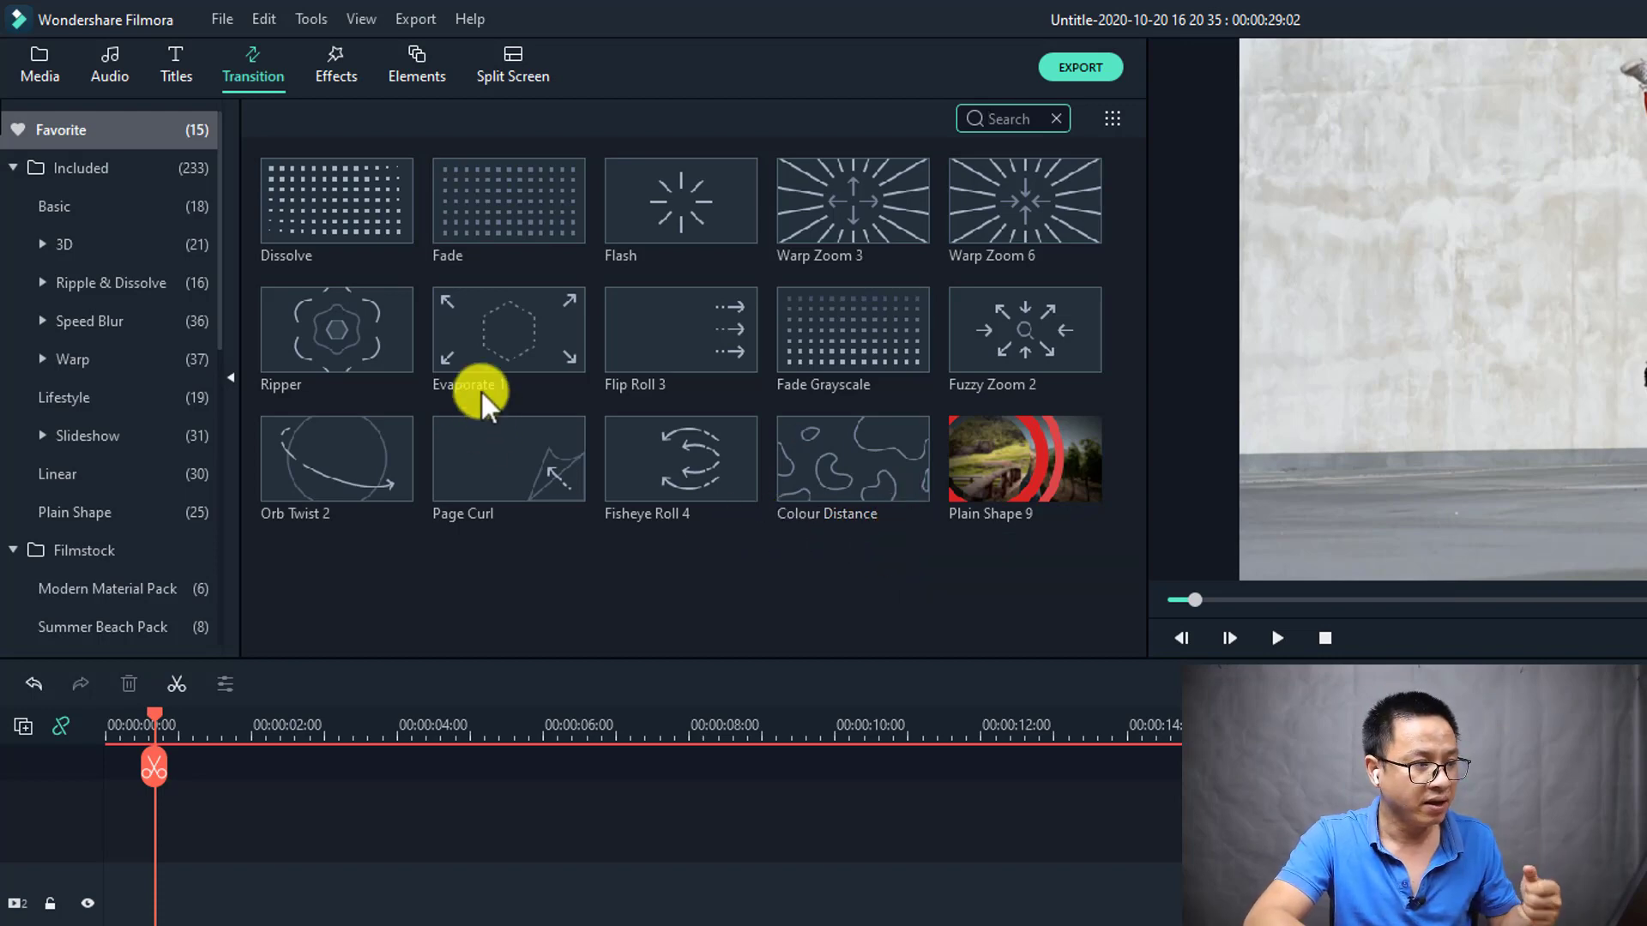
- Preview the Dissolve transition from the favorites
{"action": "left_click", "coordinate": [338, 226]}
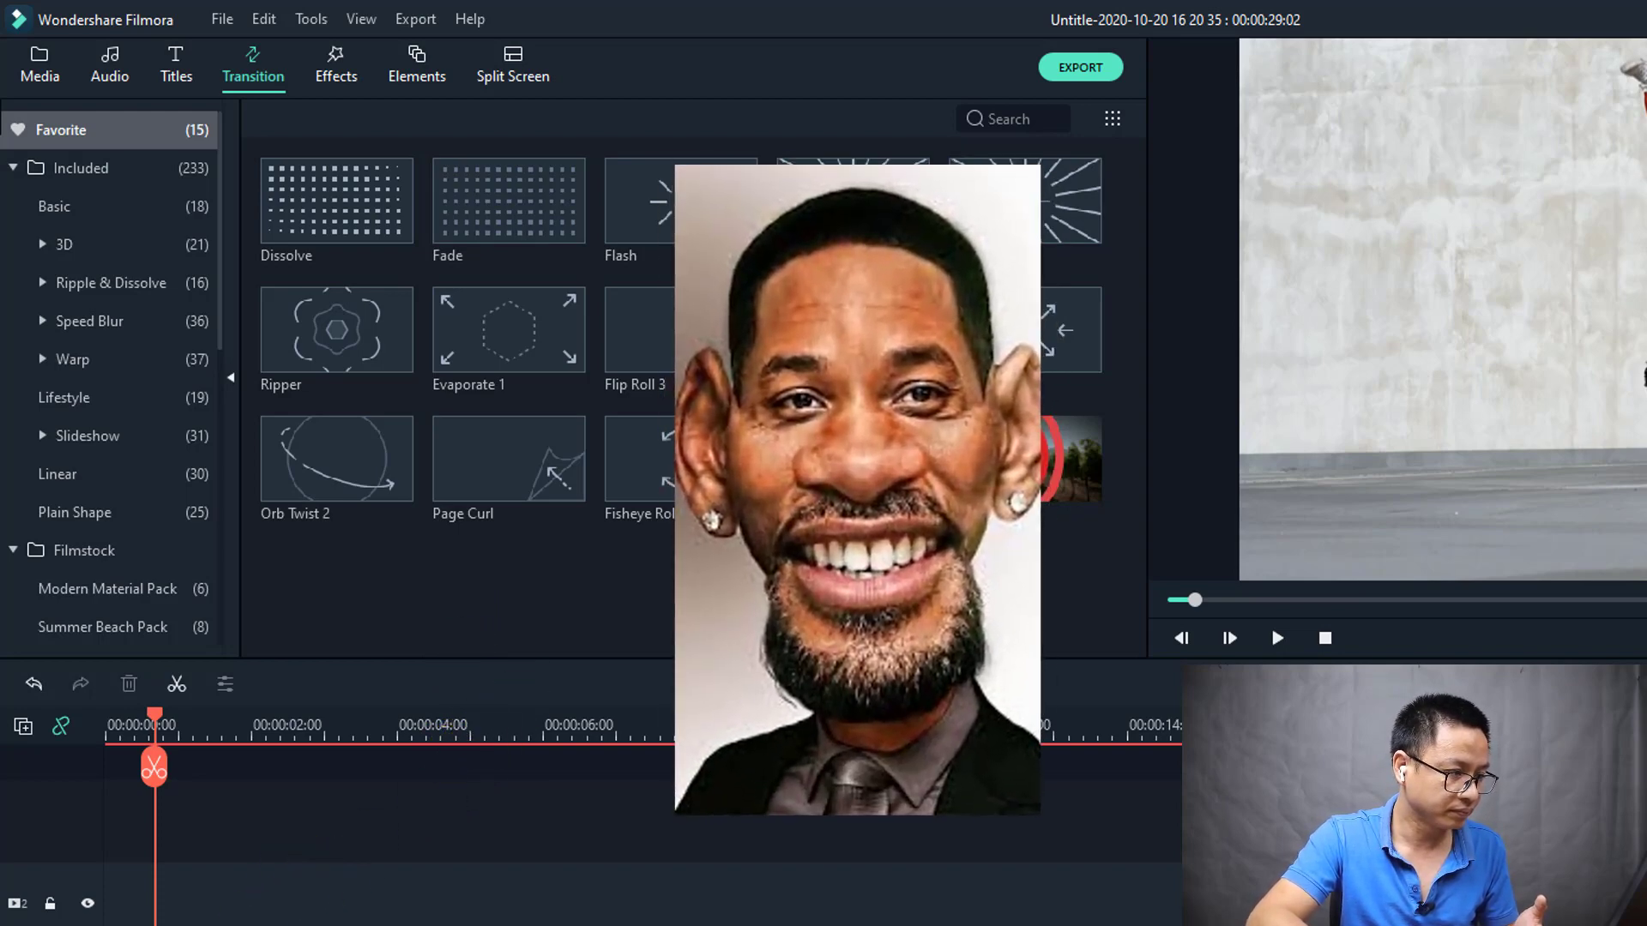
{"action": "left_click", "coordinate": [396, 923]}
{"action": "left_click", "coordinate": [312, 226]}
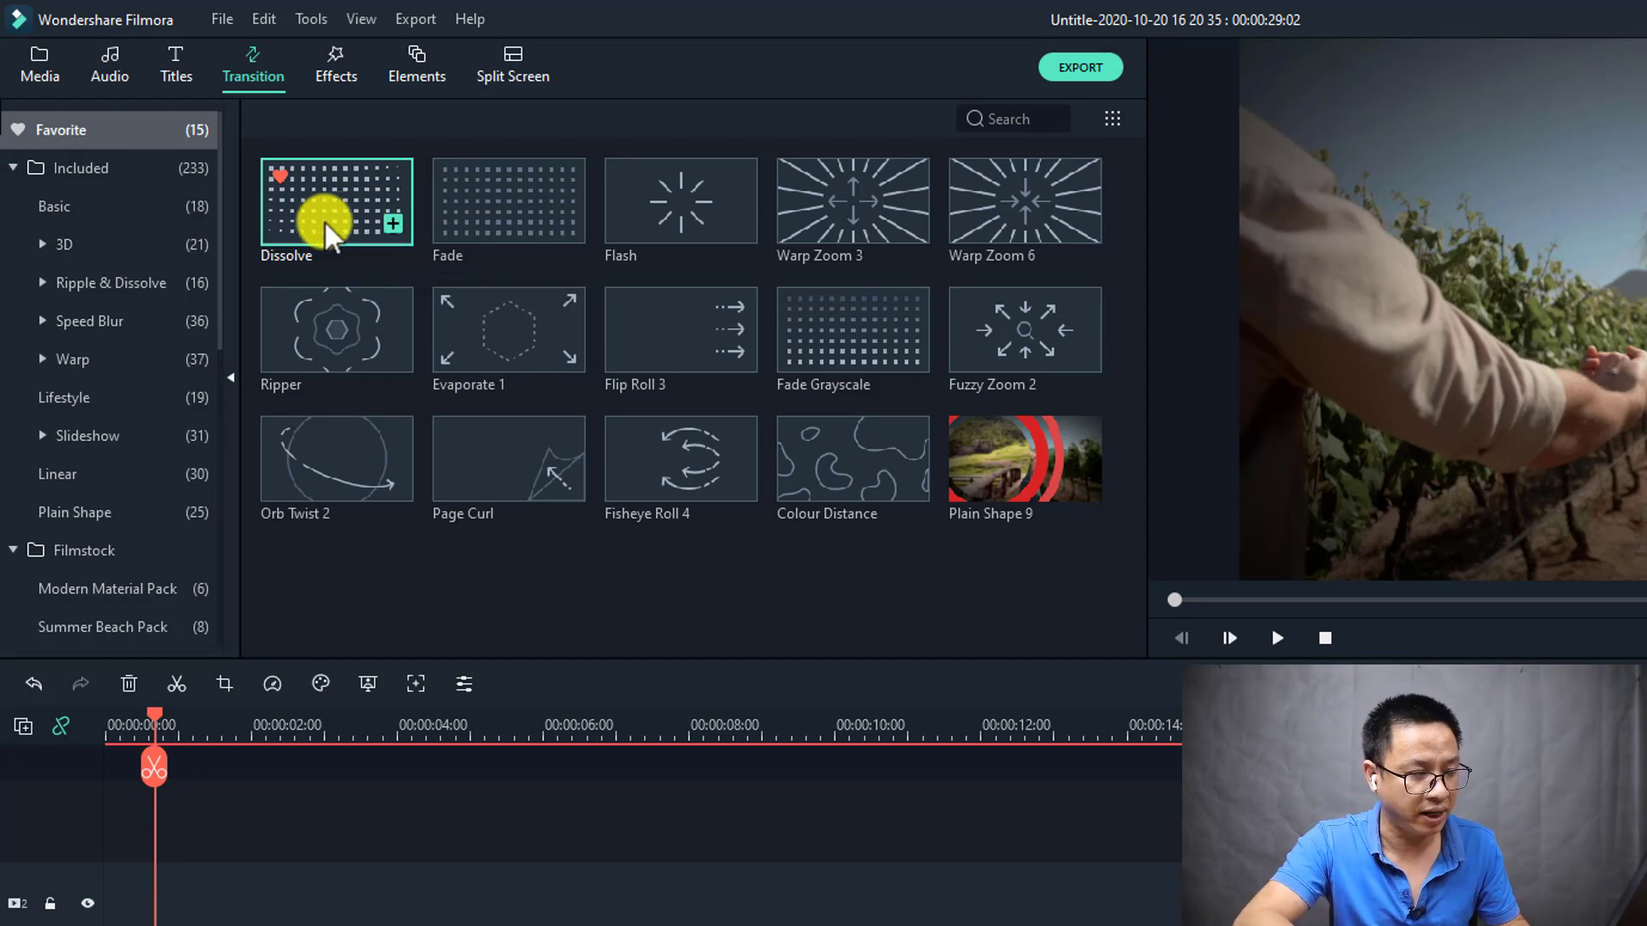
- Add the Dissolve transition between the Boy and Pexels clips and play it back from the start of the timeline
{"action": "left_click_drag", "start_coordinate": [326, 235], "coordinate": [217, 902]}
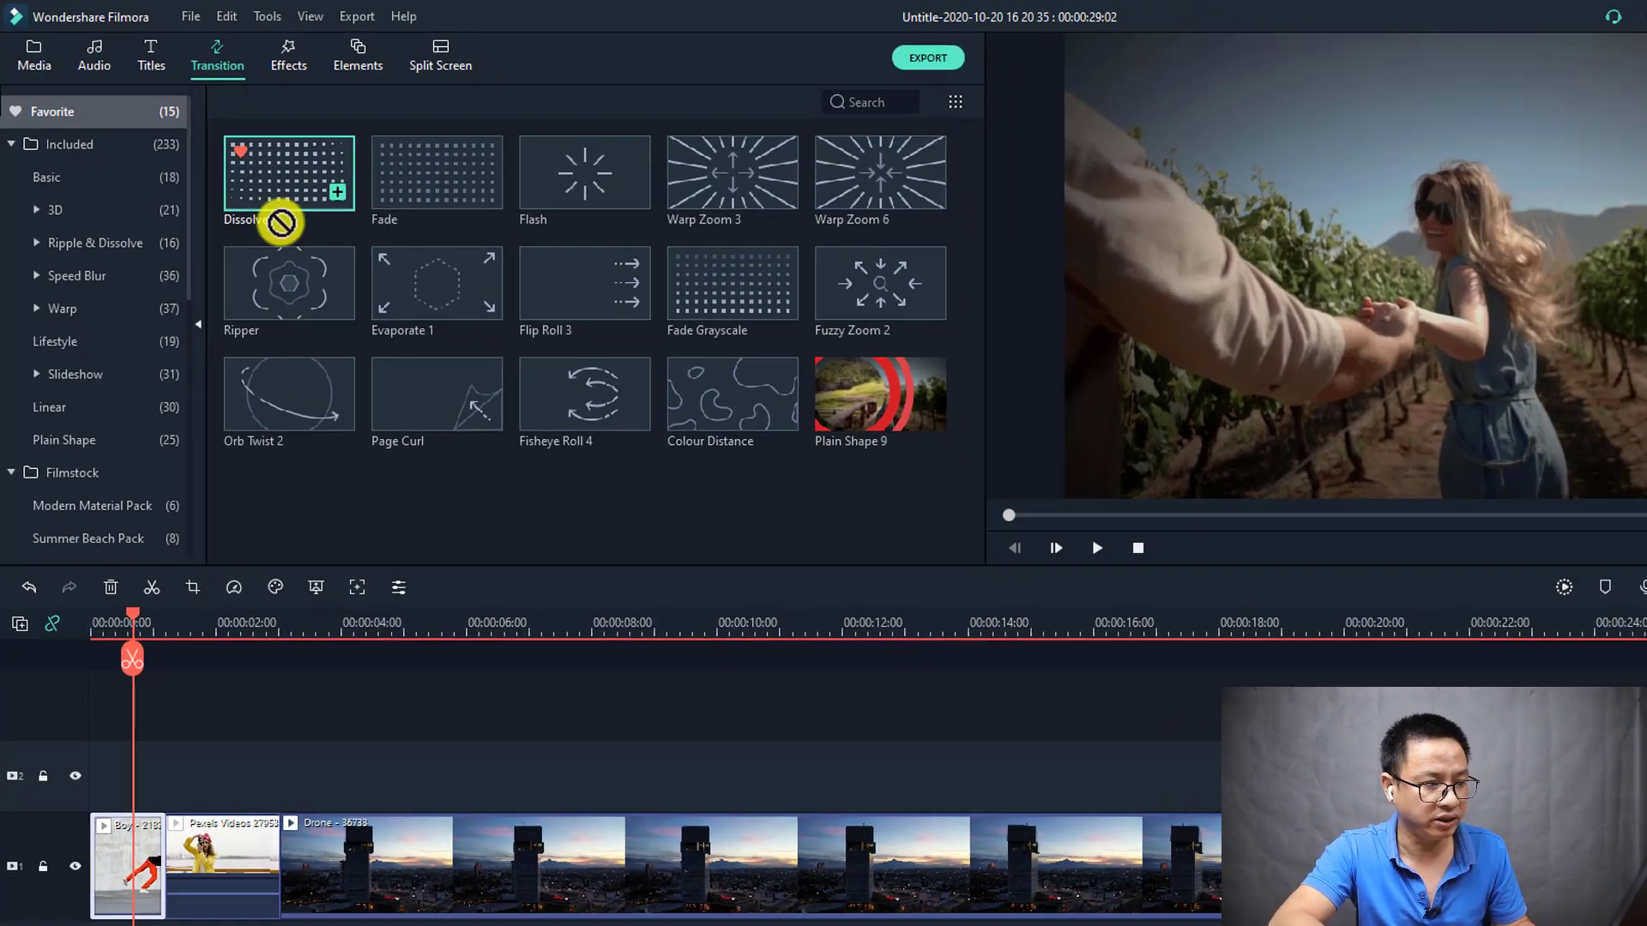
{"action": "left_click_drag", "start_coordinate": [155, 652], "coordinate": [128, 717]}
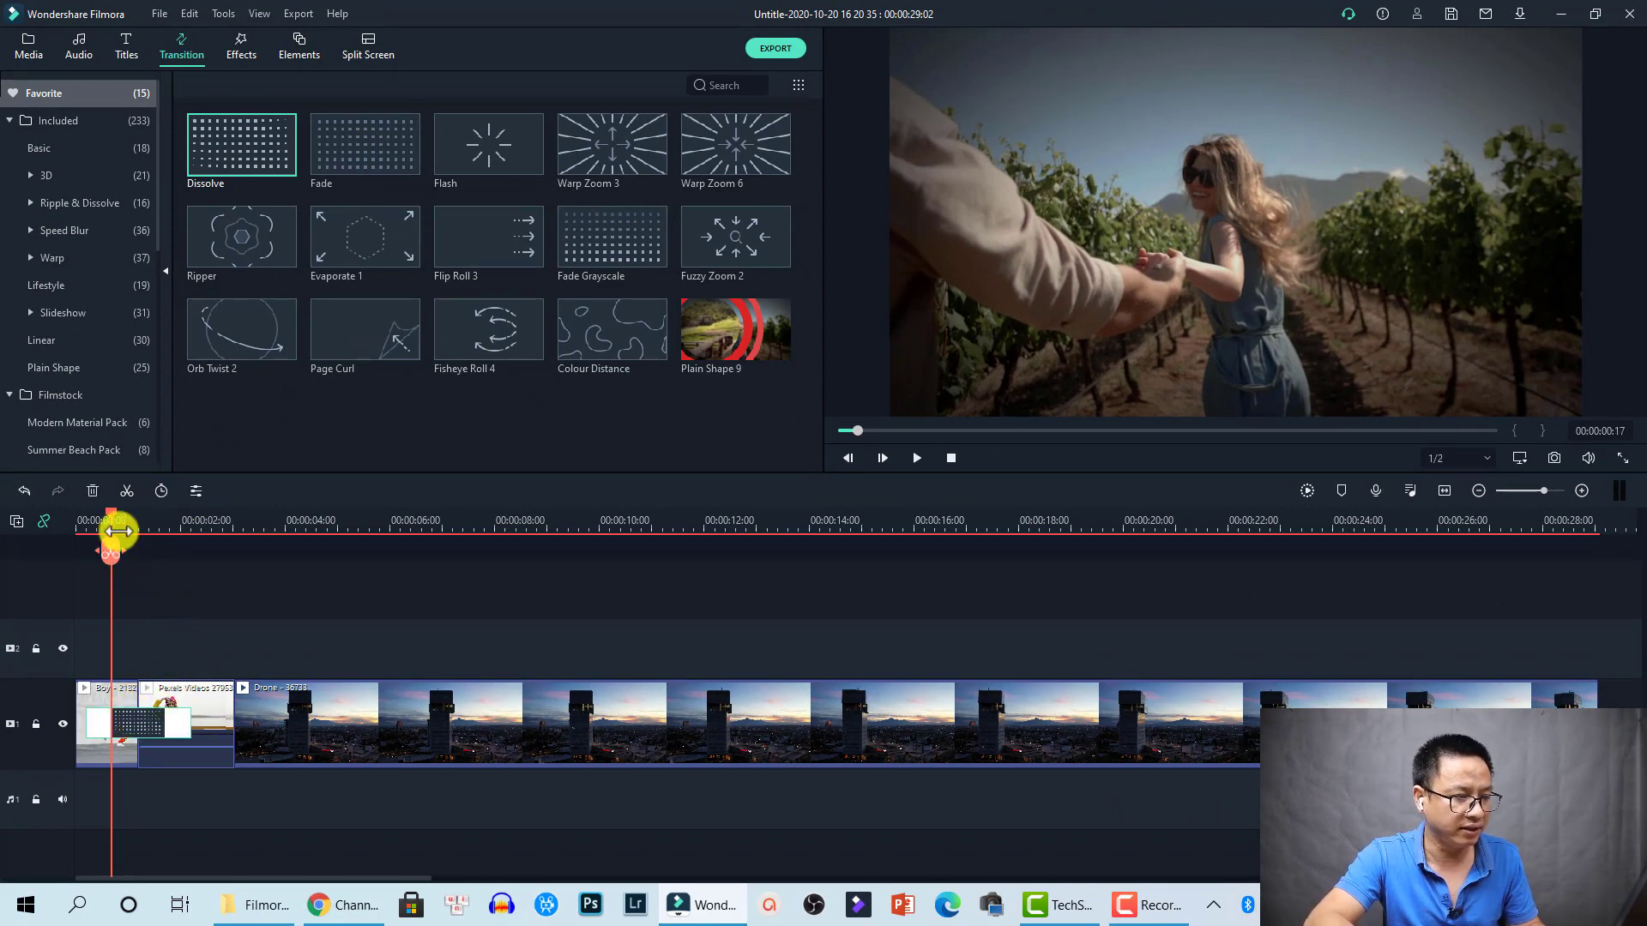
{"action": "left_click_drag", "start_coordinate": [118, 531], "coordinate": [75, 528]}
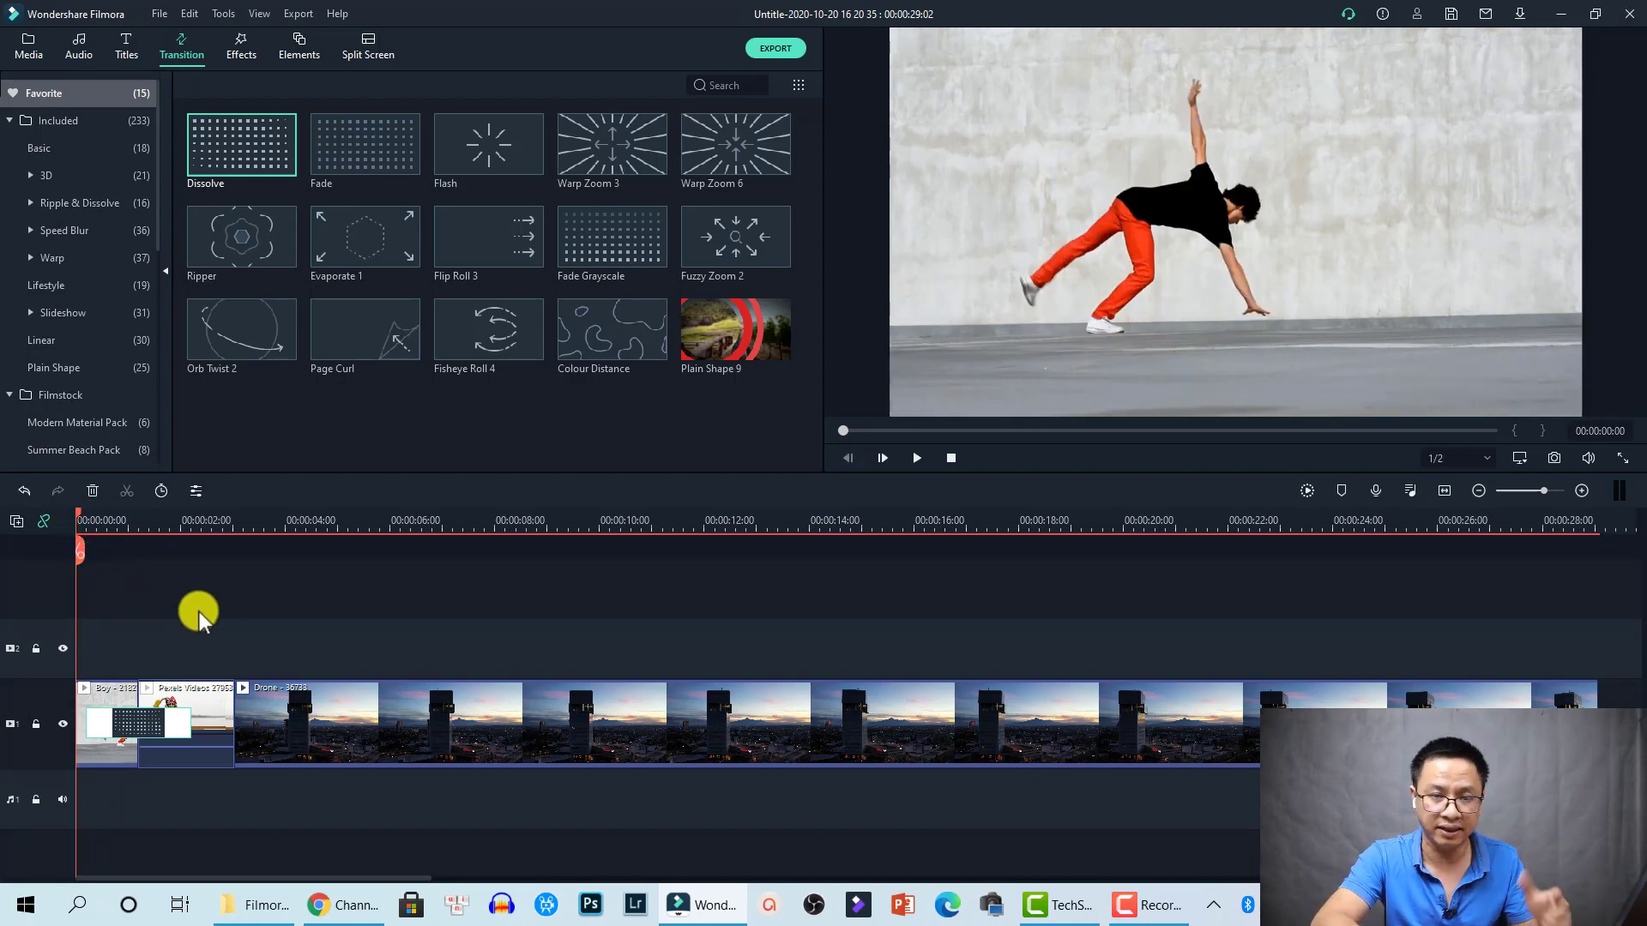
{"action": "key", "text": "space"}
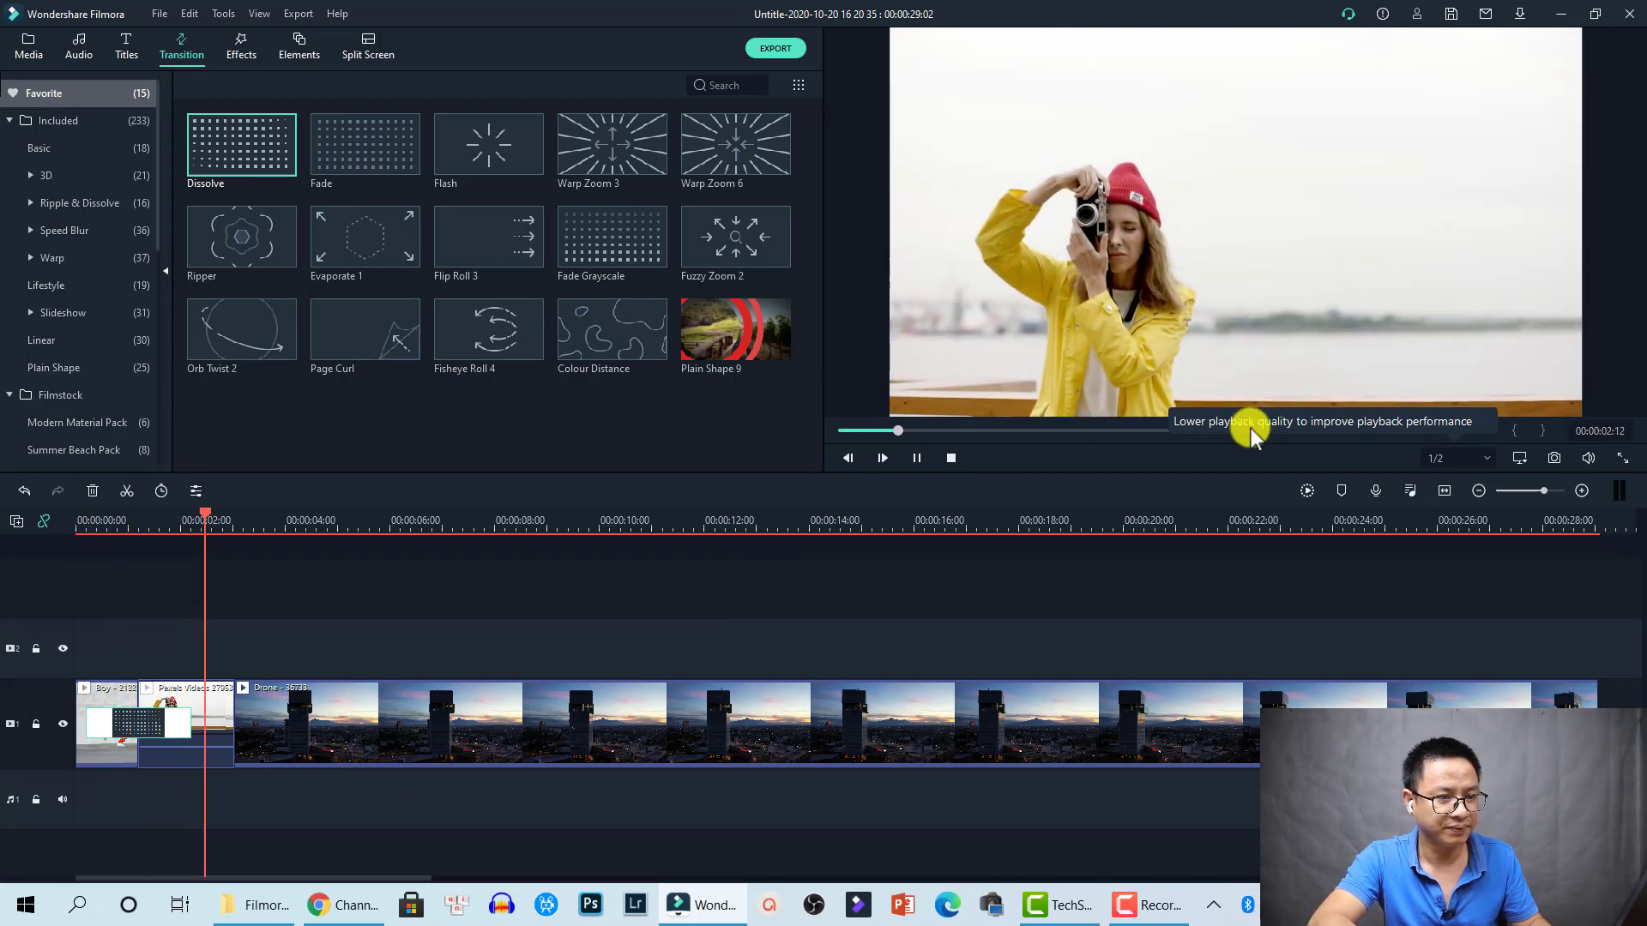
{"action": "key", "text": "space"}
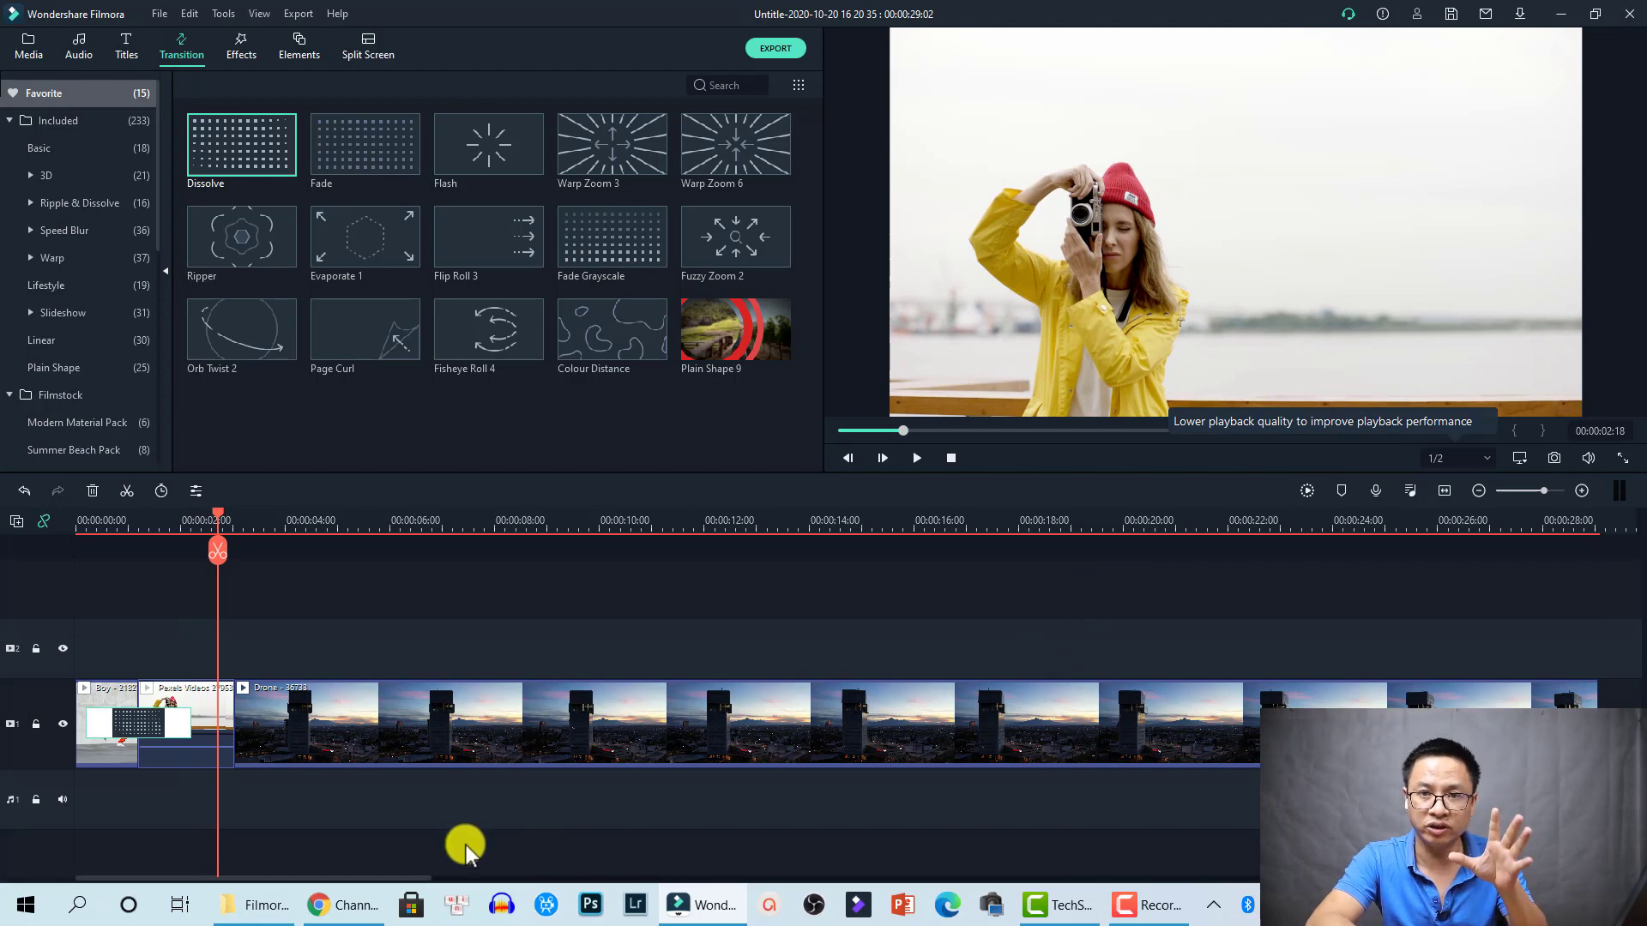
- Open the settings of the Dissolve transition and set its duration to 1 second
{"action": "double_click", "coordinate": [136, 731]}
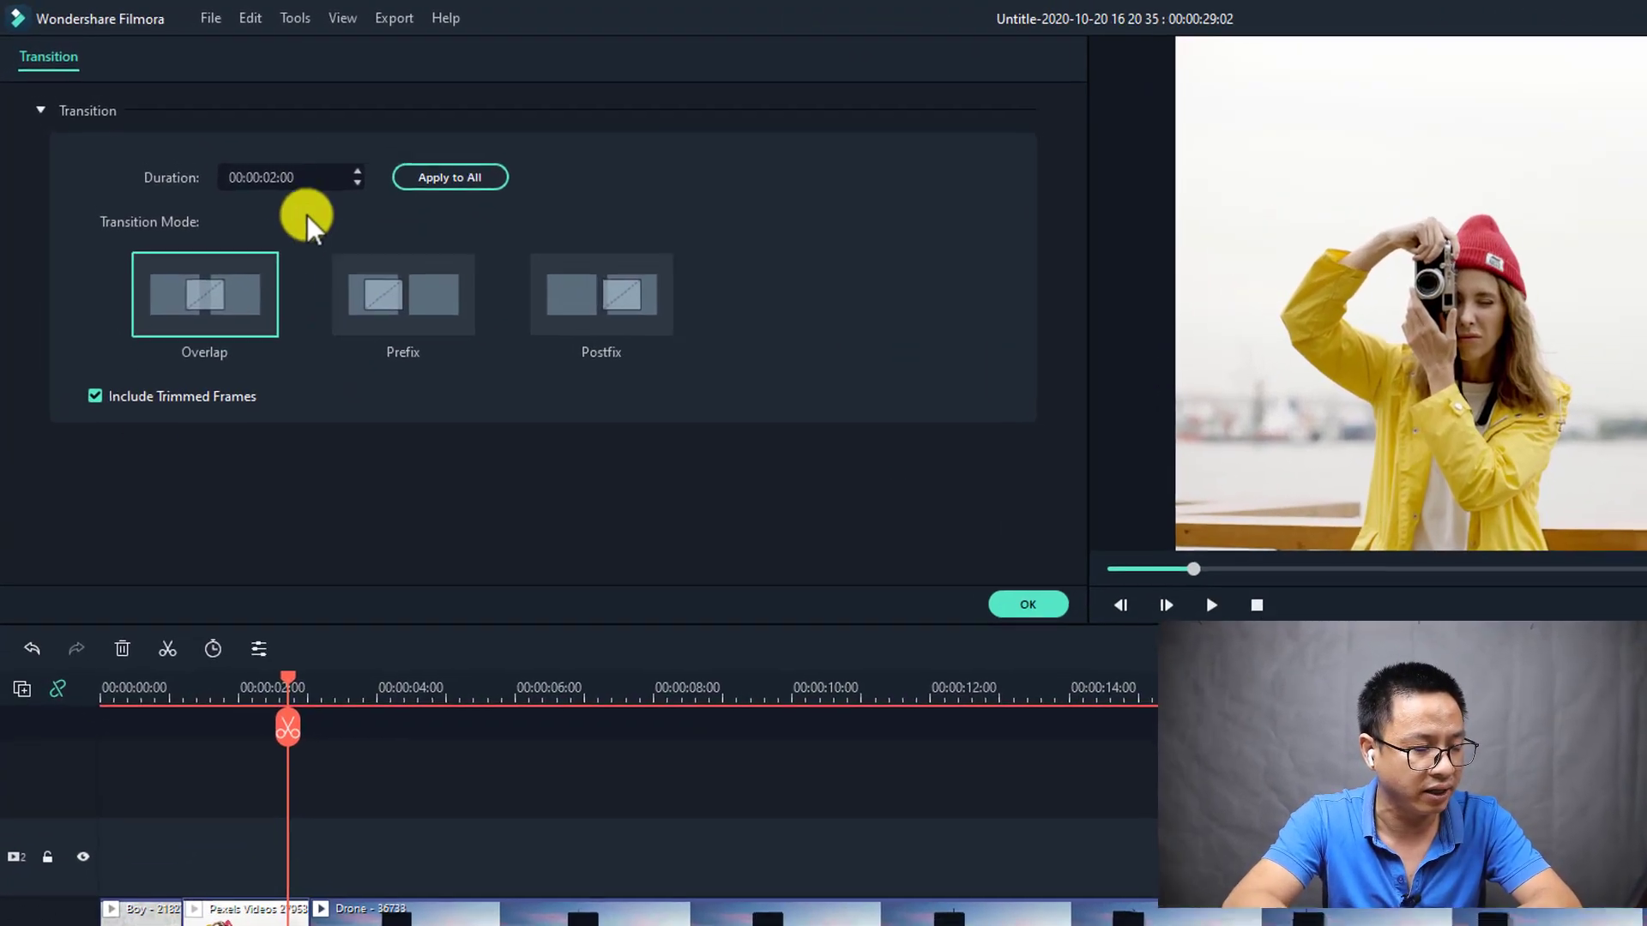
{"action": "left_click", "coordinate": [273, 179]}
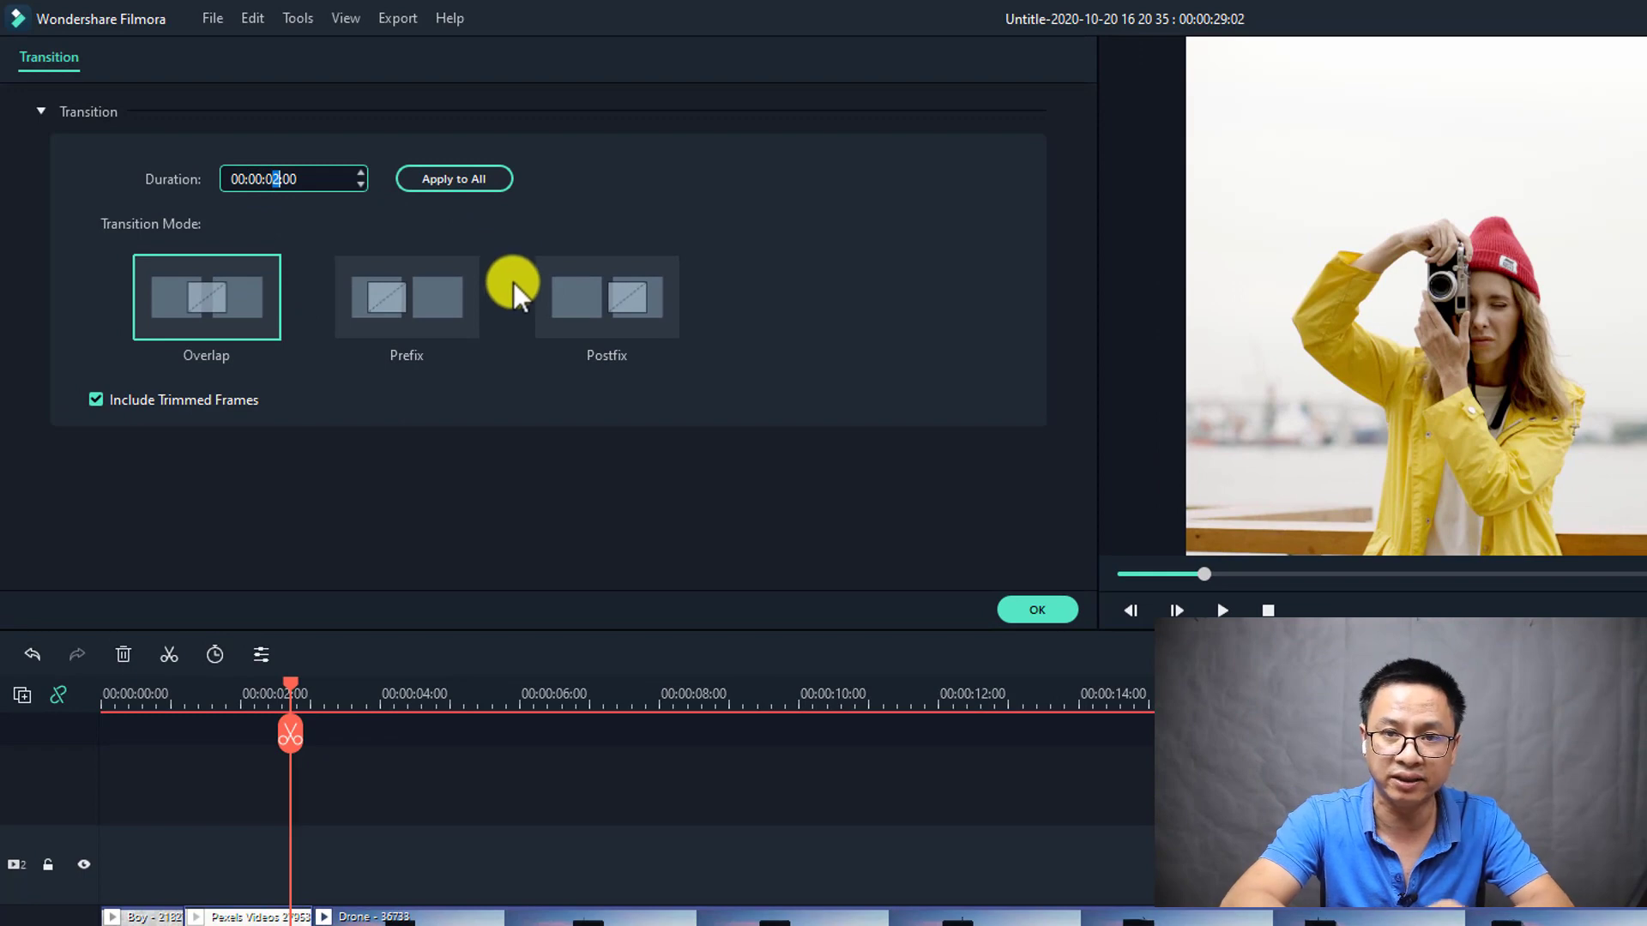
{"action": "type", "text": "1"}
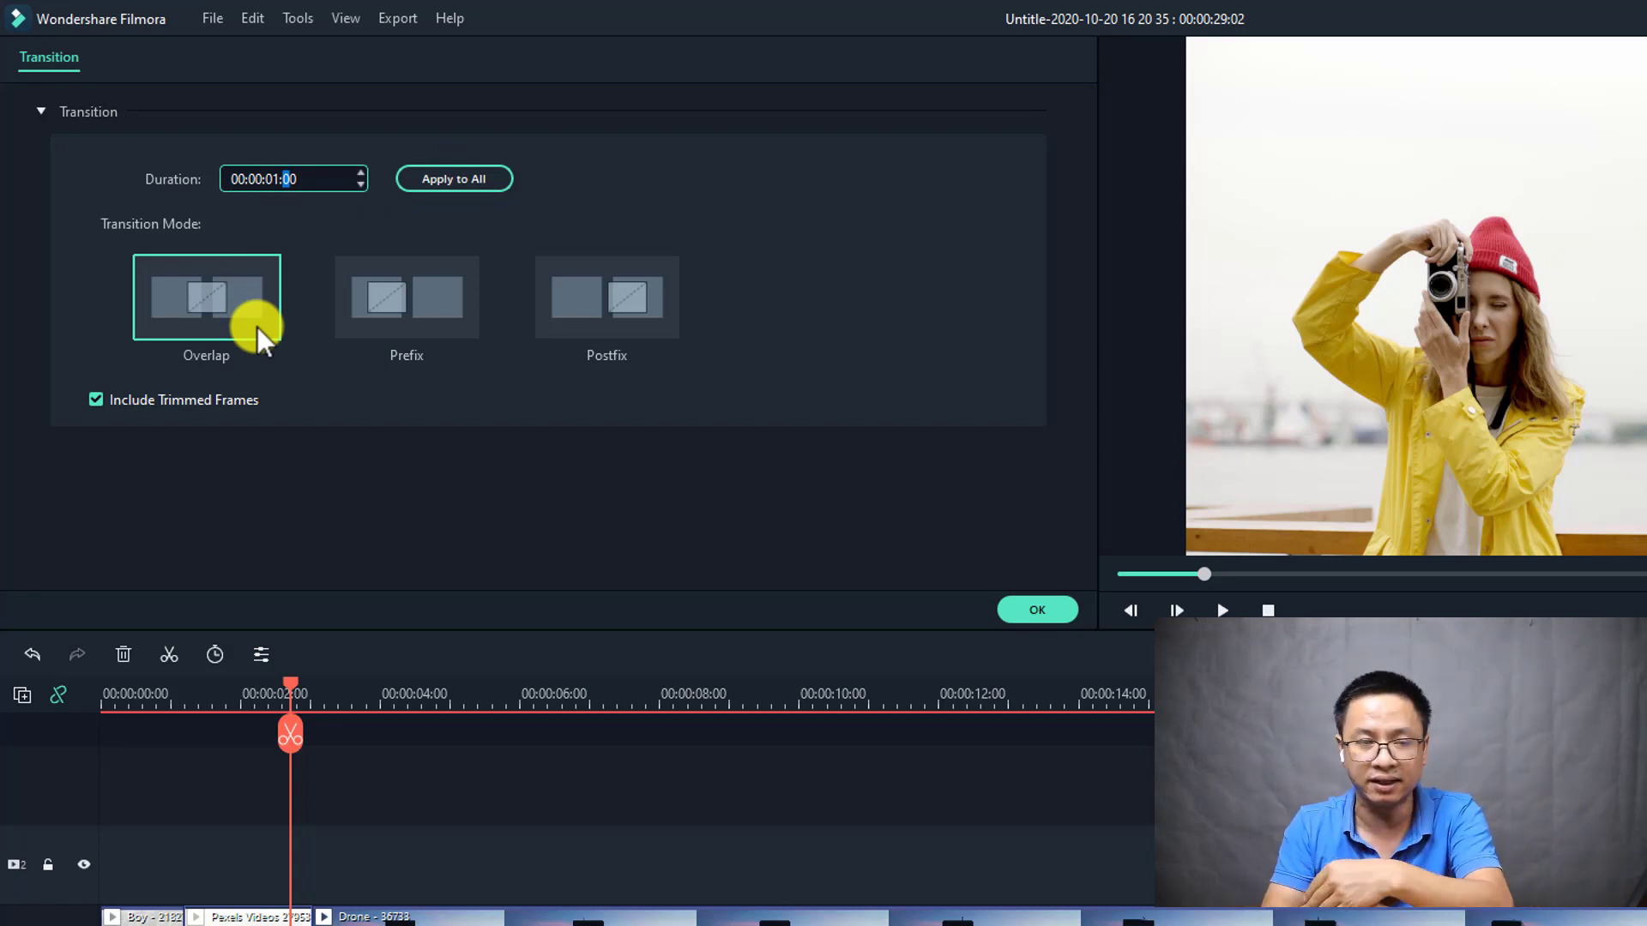
- Try the Prefix and Postfix modes on the Dissolve transition, check its placement between the clips, and return it to Overlap
{"action": "left_click", "coordinate": [413, 301]}
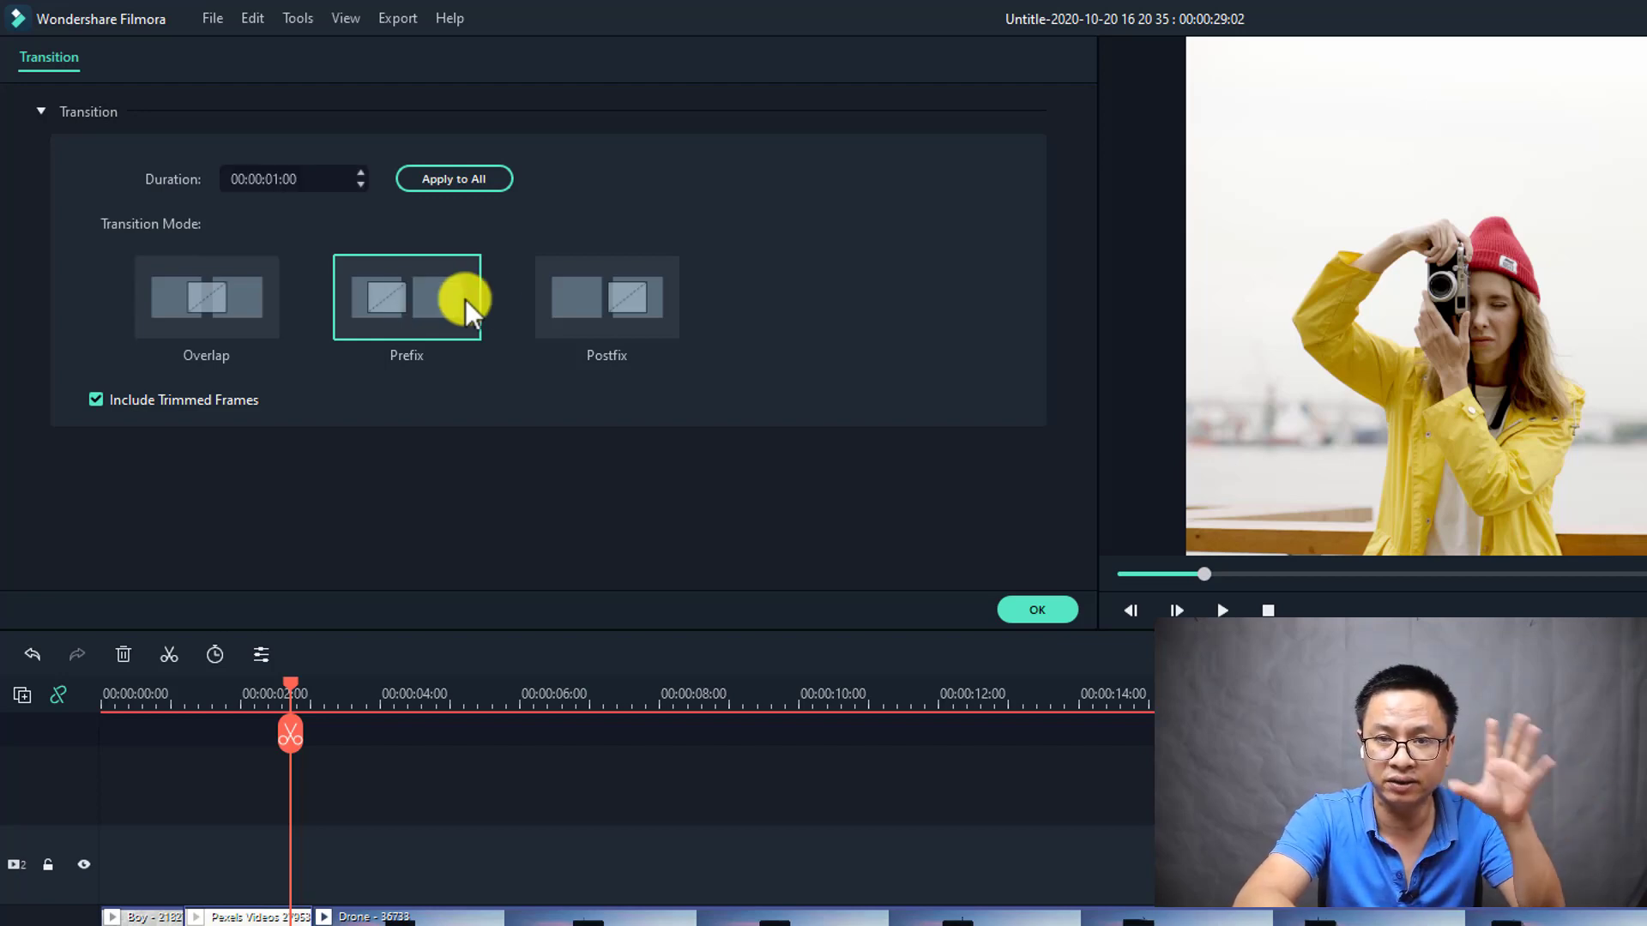
{"action": "left_click", "coordinate": [635, 324]}
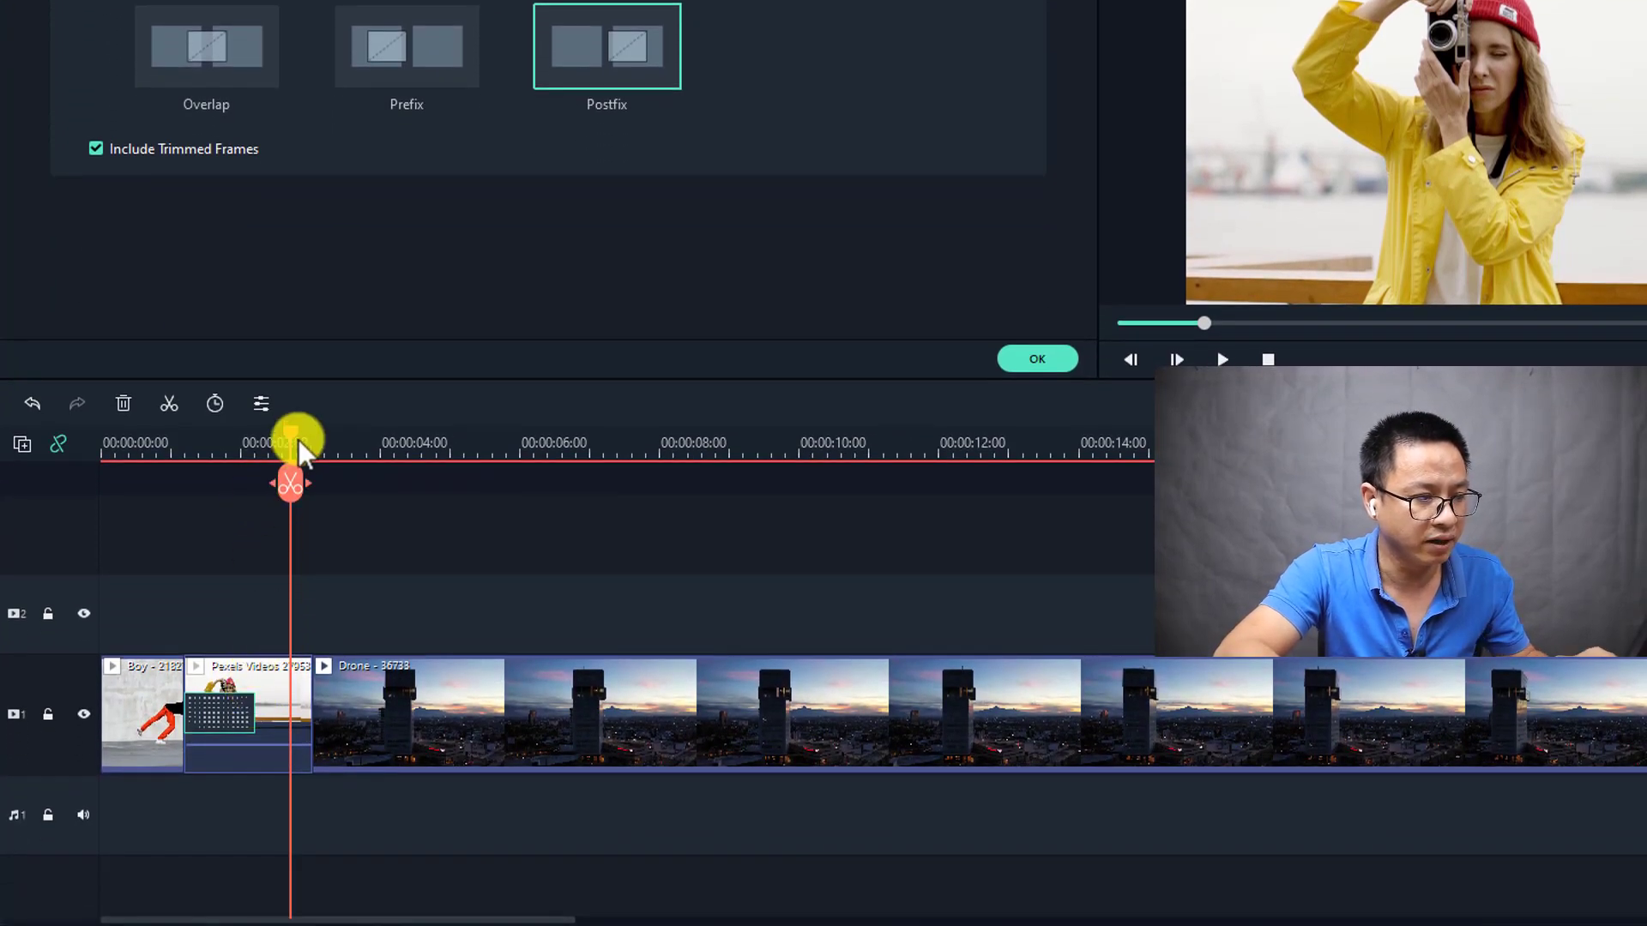
{"action": "left_click_drag", "start_coordinate": [349, 447], "coordinate": [724, 447]}
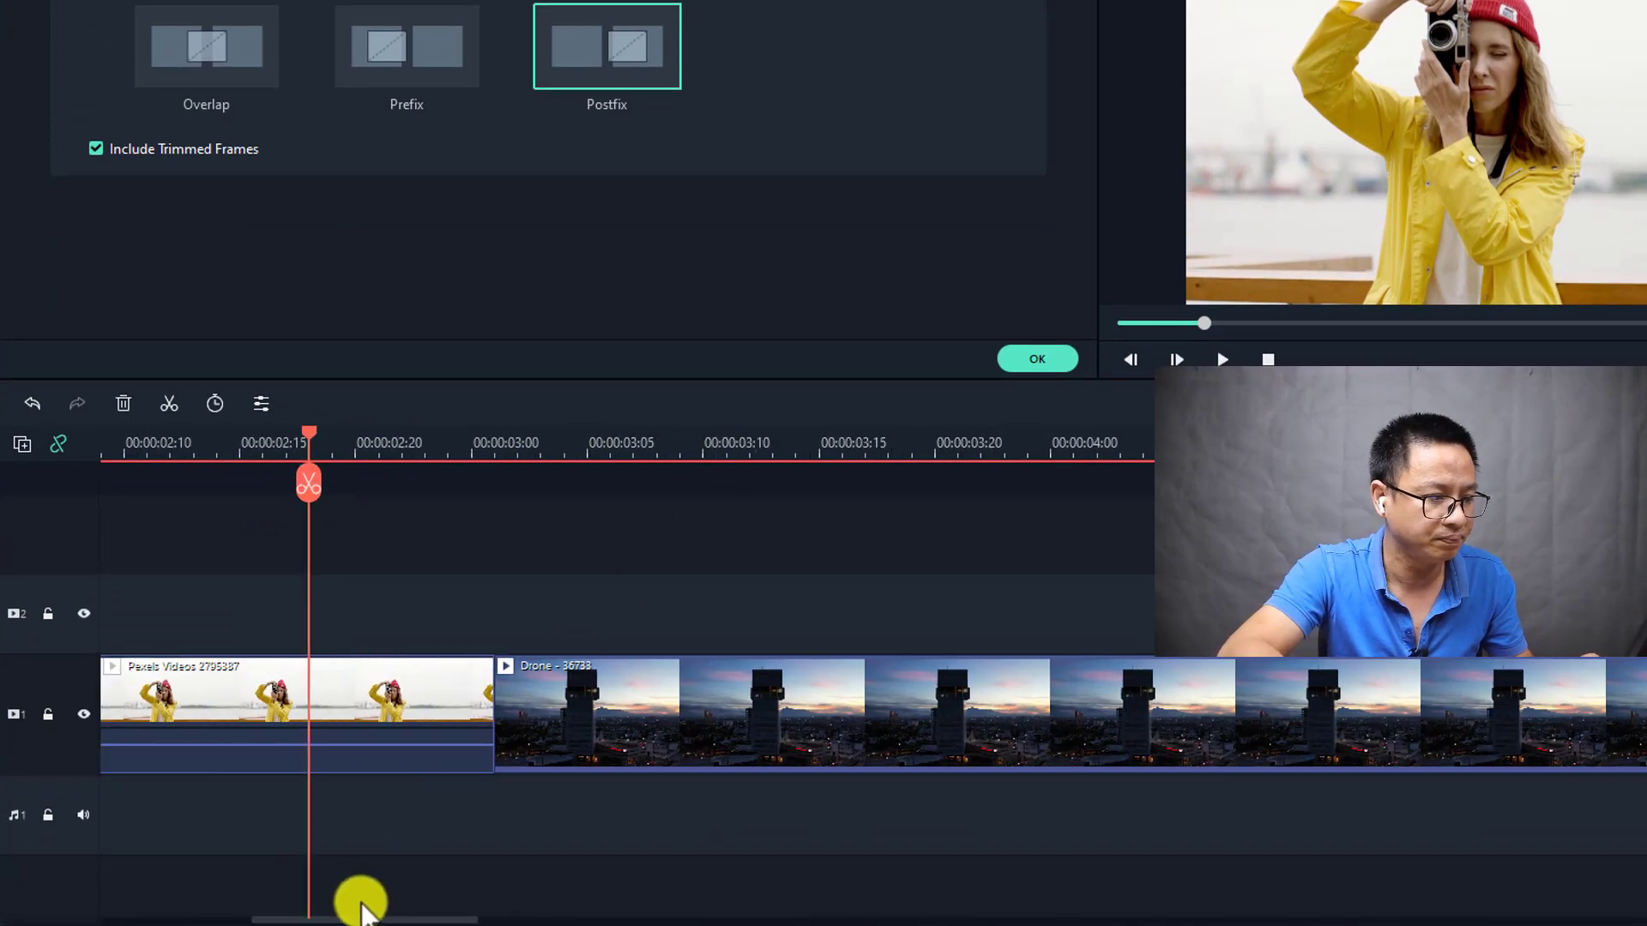
{"action": "left_click", "coordinate": [361, 917]}
{"action": "left_click_drag", "start_coordinate": [375, 917], "coordinate": [277, 919]}
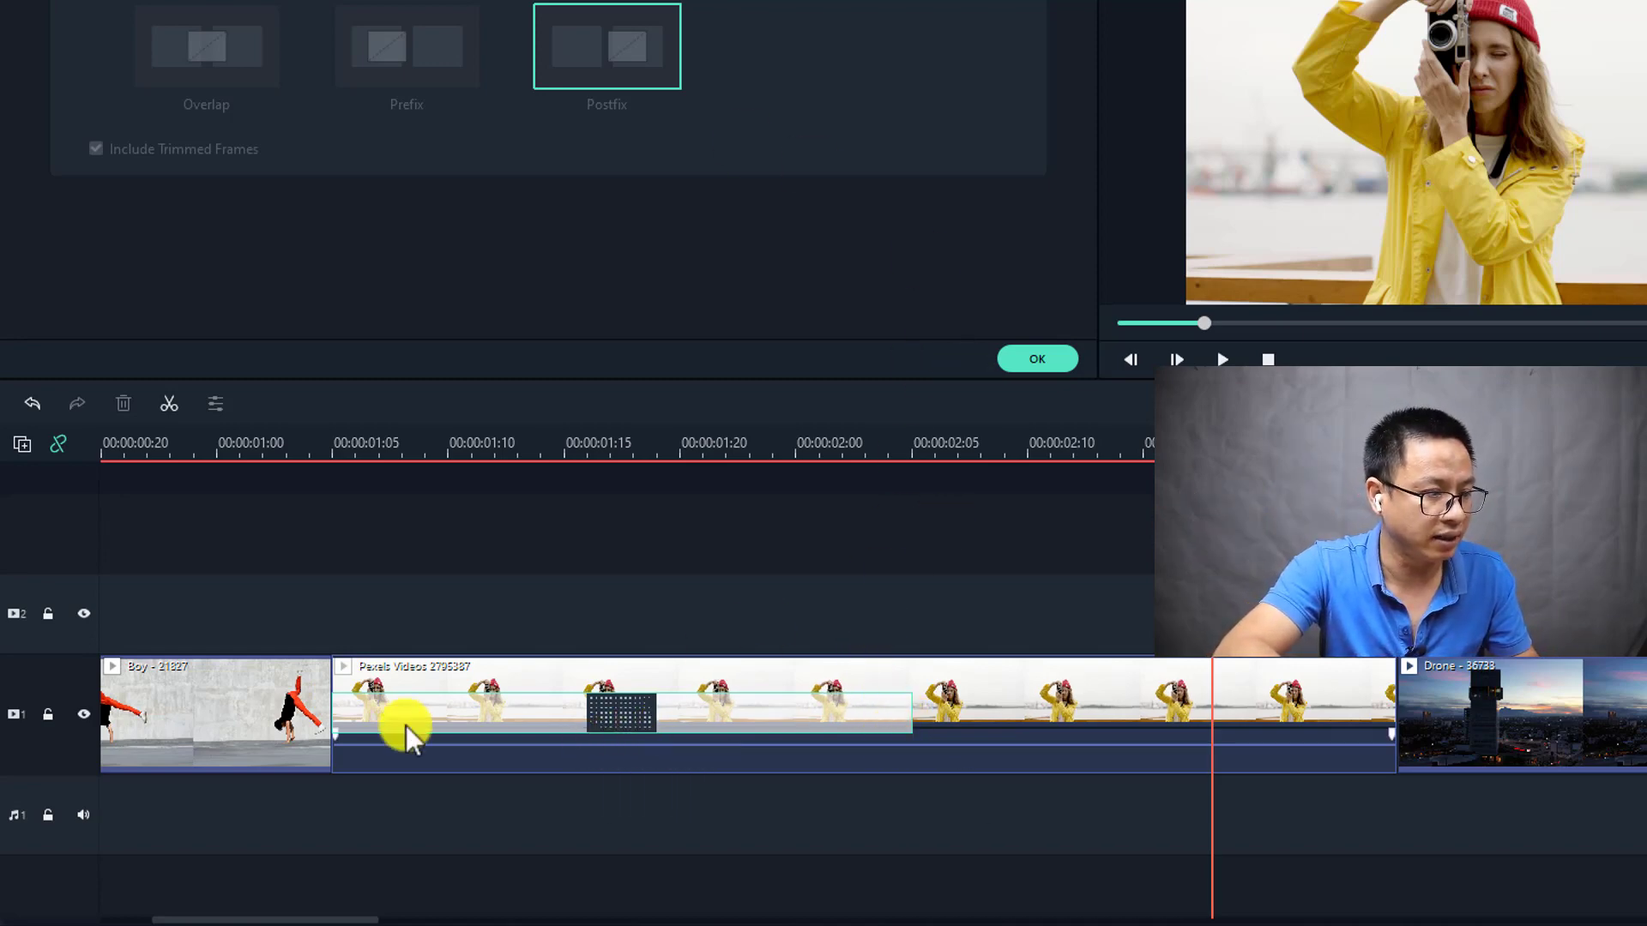
{"action": "left_click", "coordinate": [600, 699]}
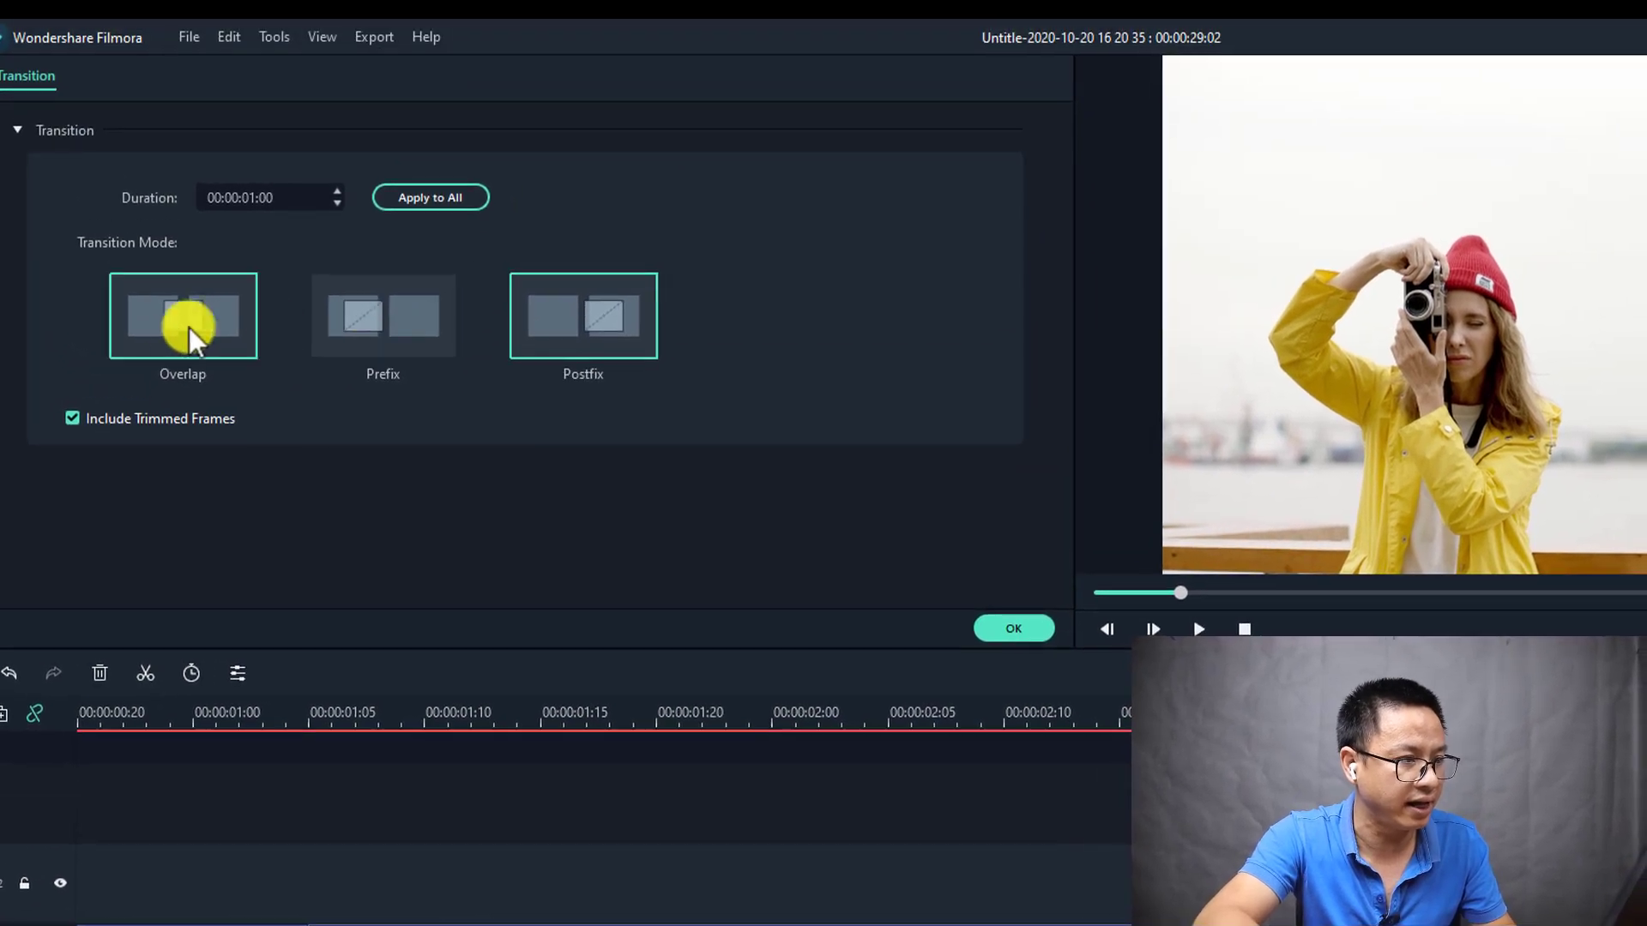
{"action": "left_click", "coordinate": [181, 225]}
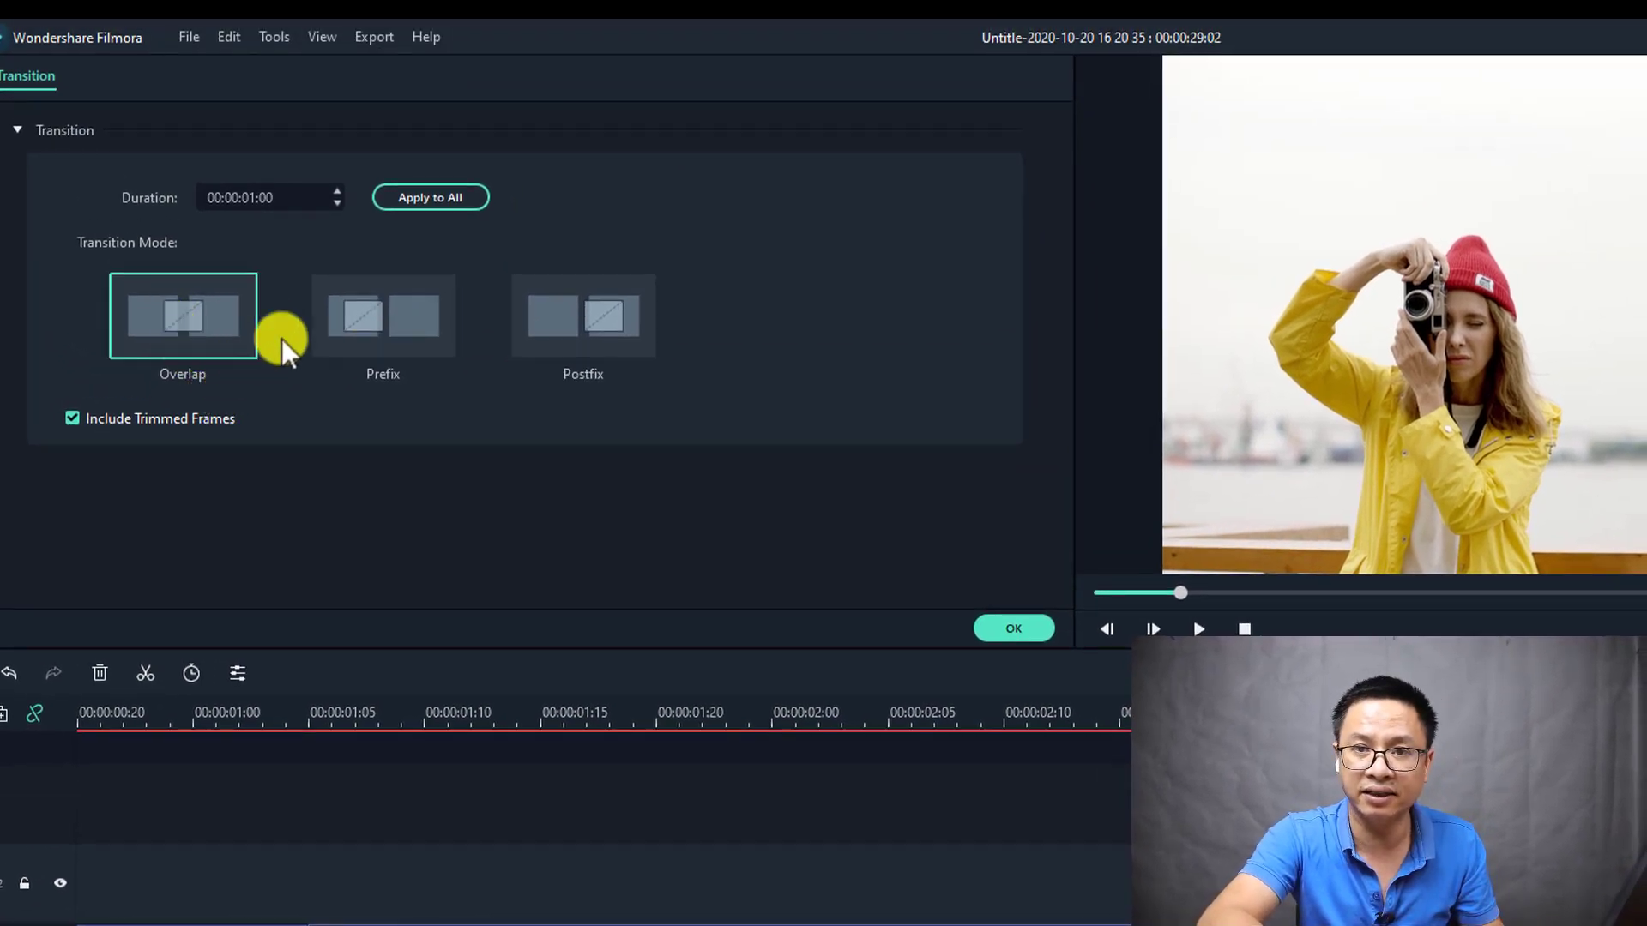
- Shorten the Dissolve transition on the timeline to 9 frames and add Flip Roll 3 between the Pexels and Drone clips
{"action": "left_click", "coordinate": [1030, 629]}
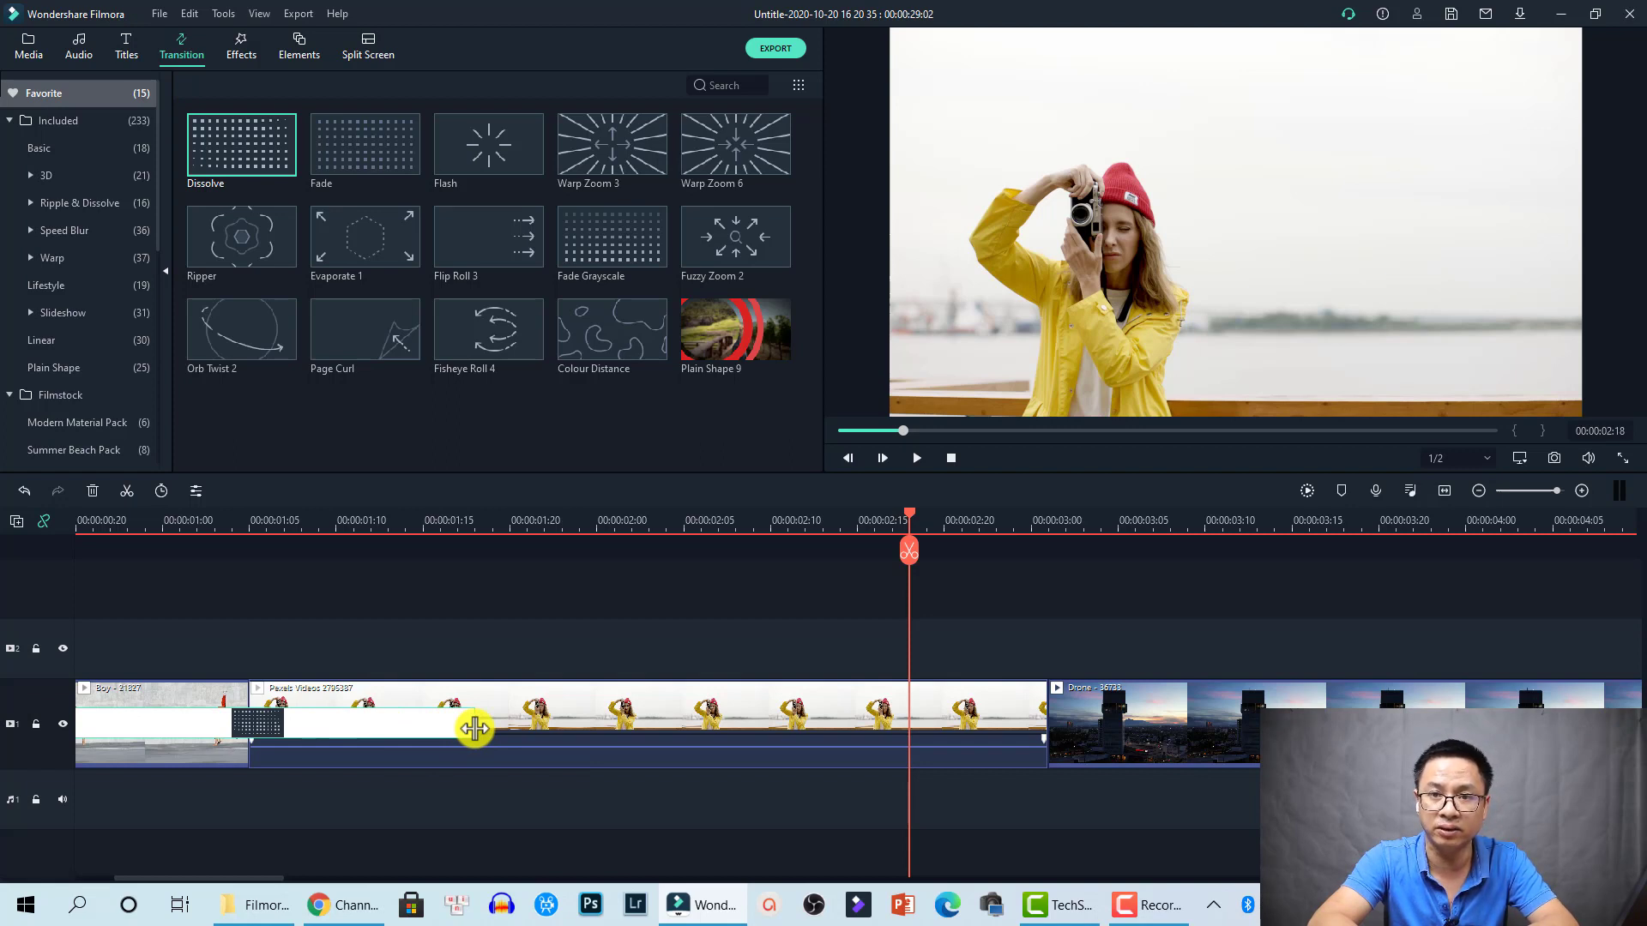
{"action": "left_click_drag", "start_coordinate": [474, 728], "coordinate": [323, 726]}
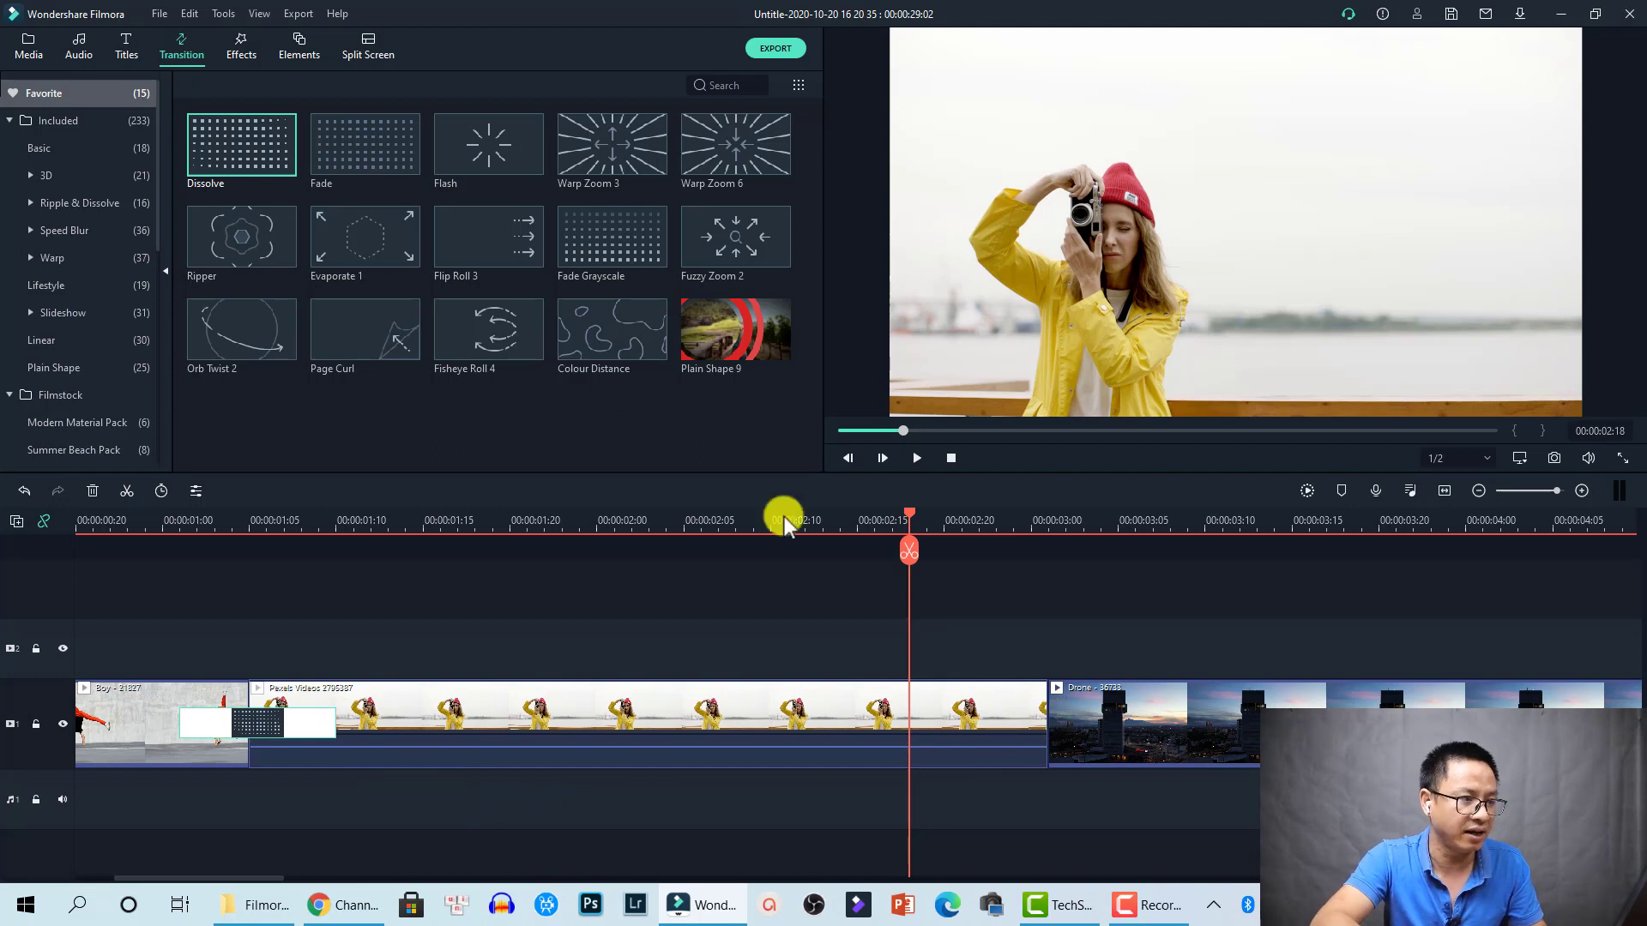
{"action": "left_click_drag", "start_coordinate": [466, 252], "coordinate": [1029, 721]}
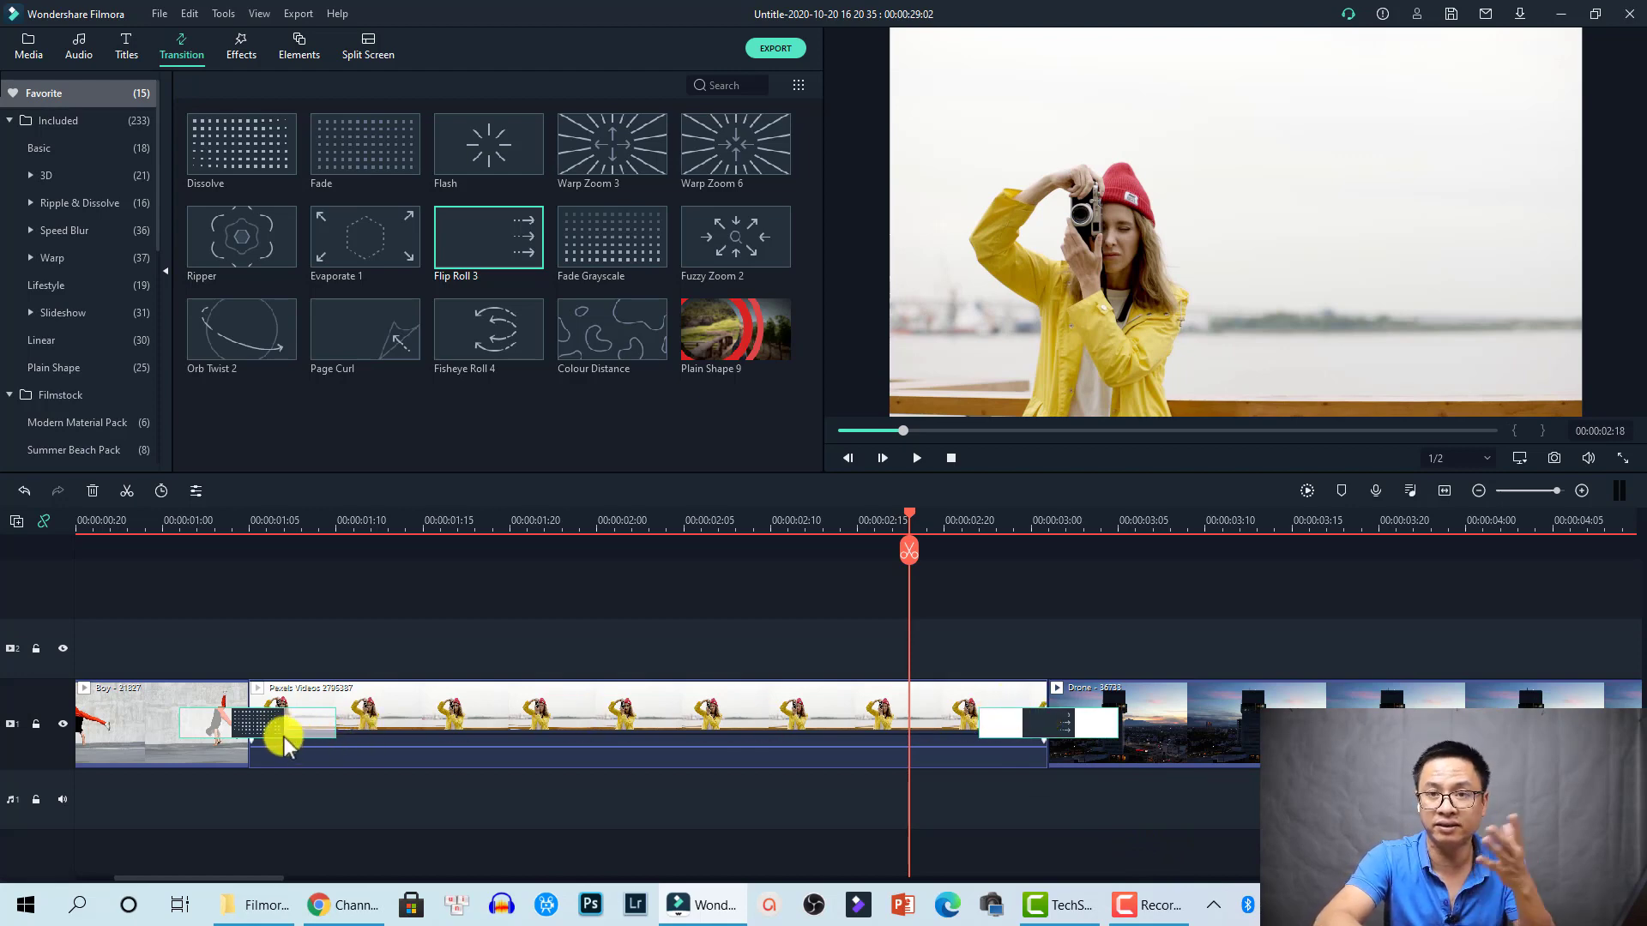
- Set the Dissolve transition's duration to 00:00:01:00 and apply it to all transitions
{"action": "double_click", "coordinate": [259, 717]}
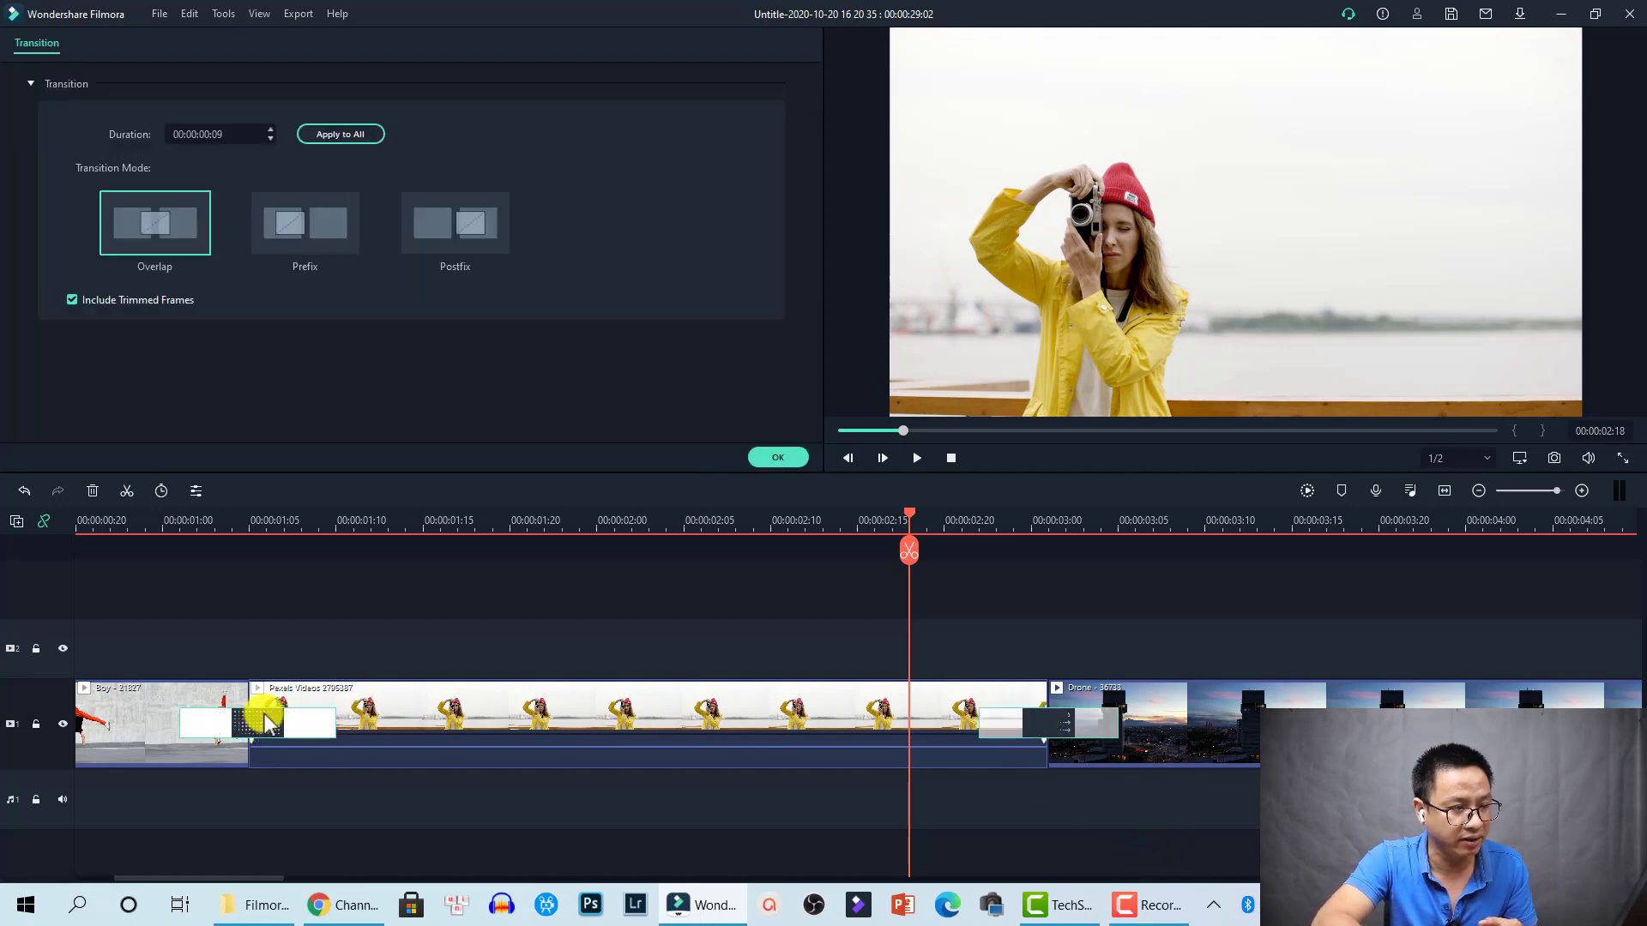
{"action": "left_click", "coordinate": [224, 134]}
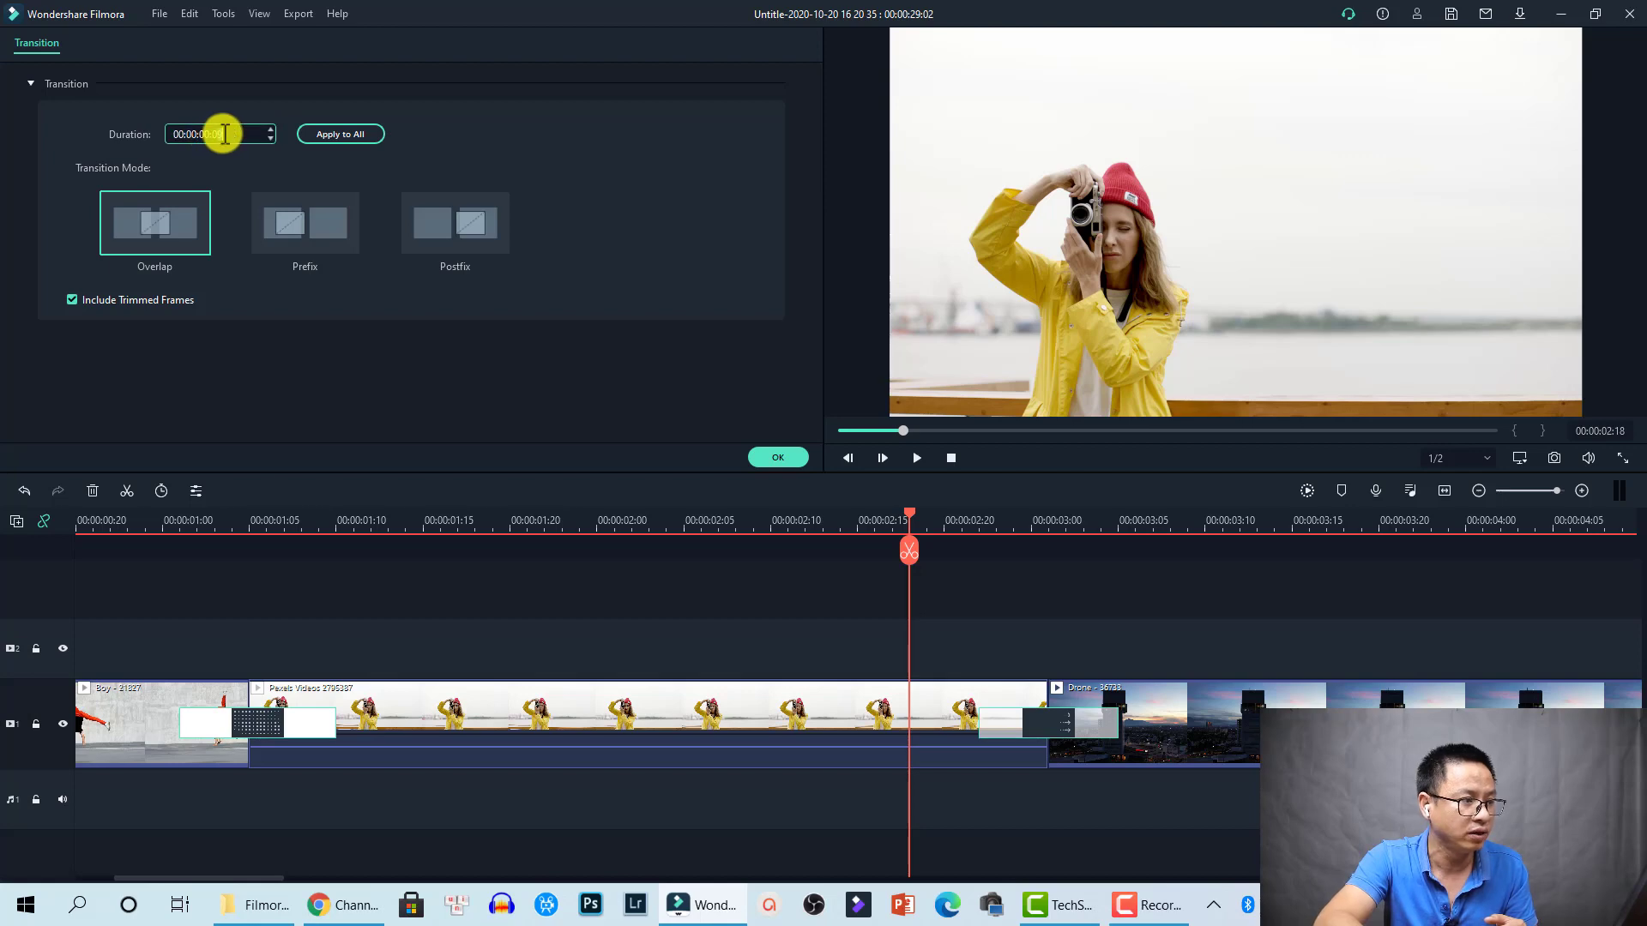
{"action": "type", "text": "1"}
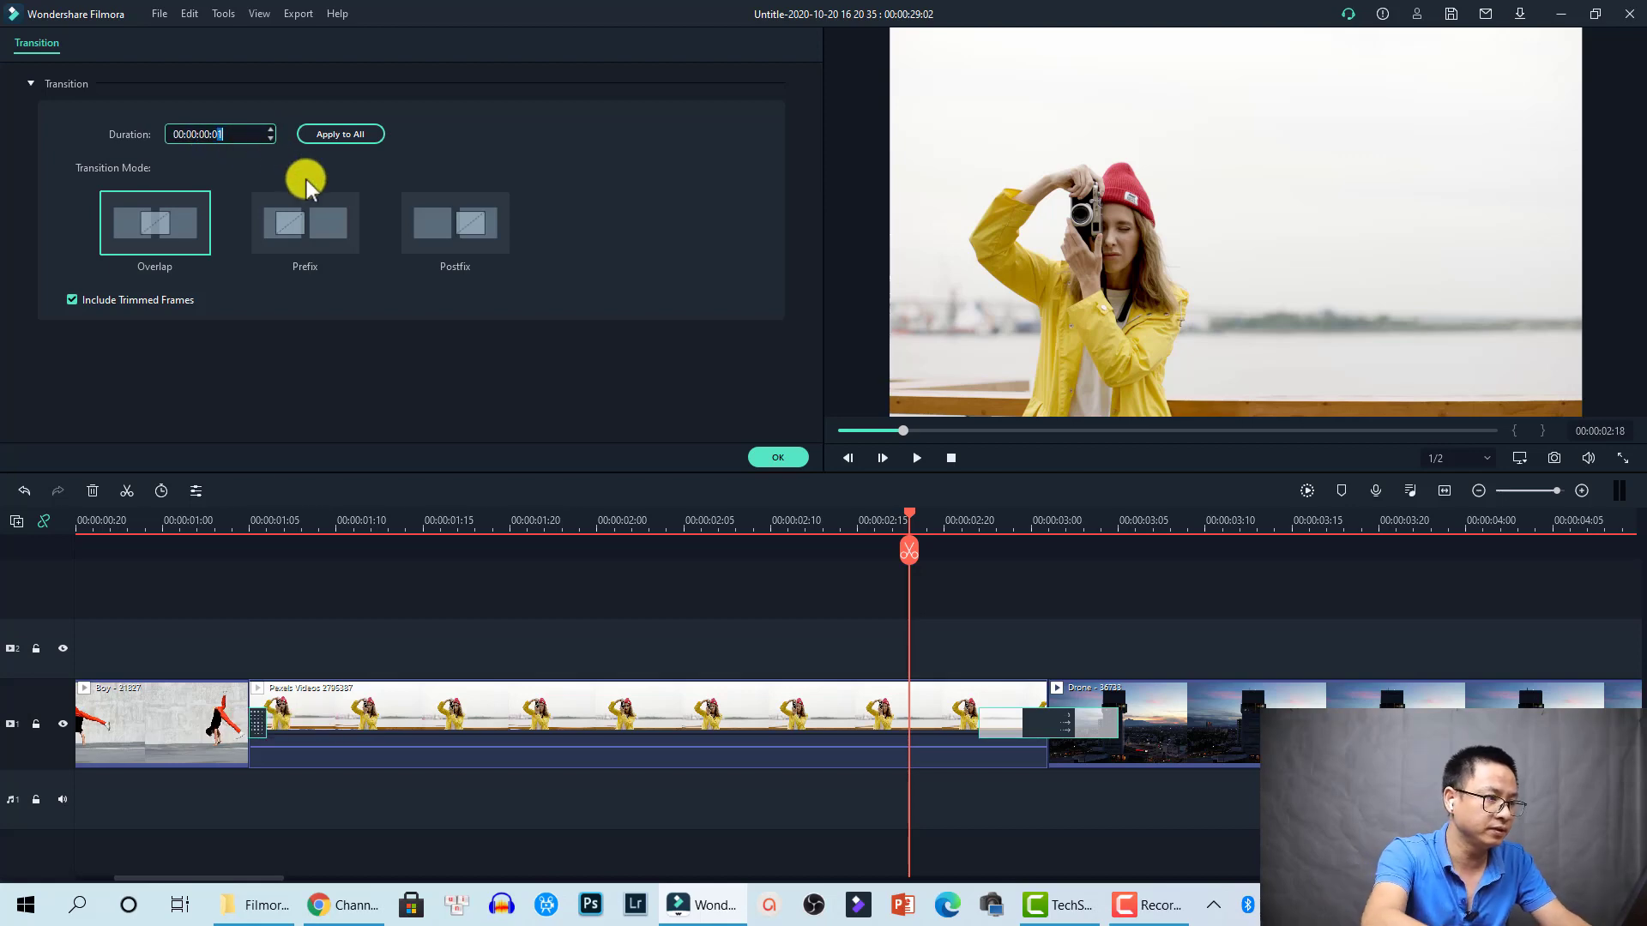
{"action": "left_click", "coordinate": [207, 134]}
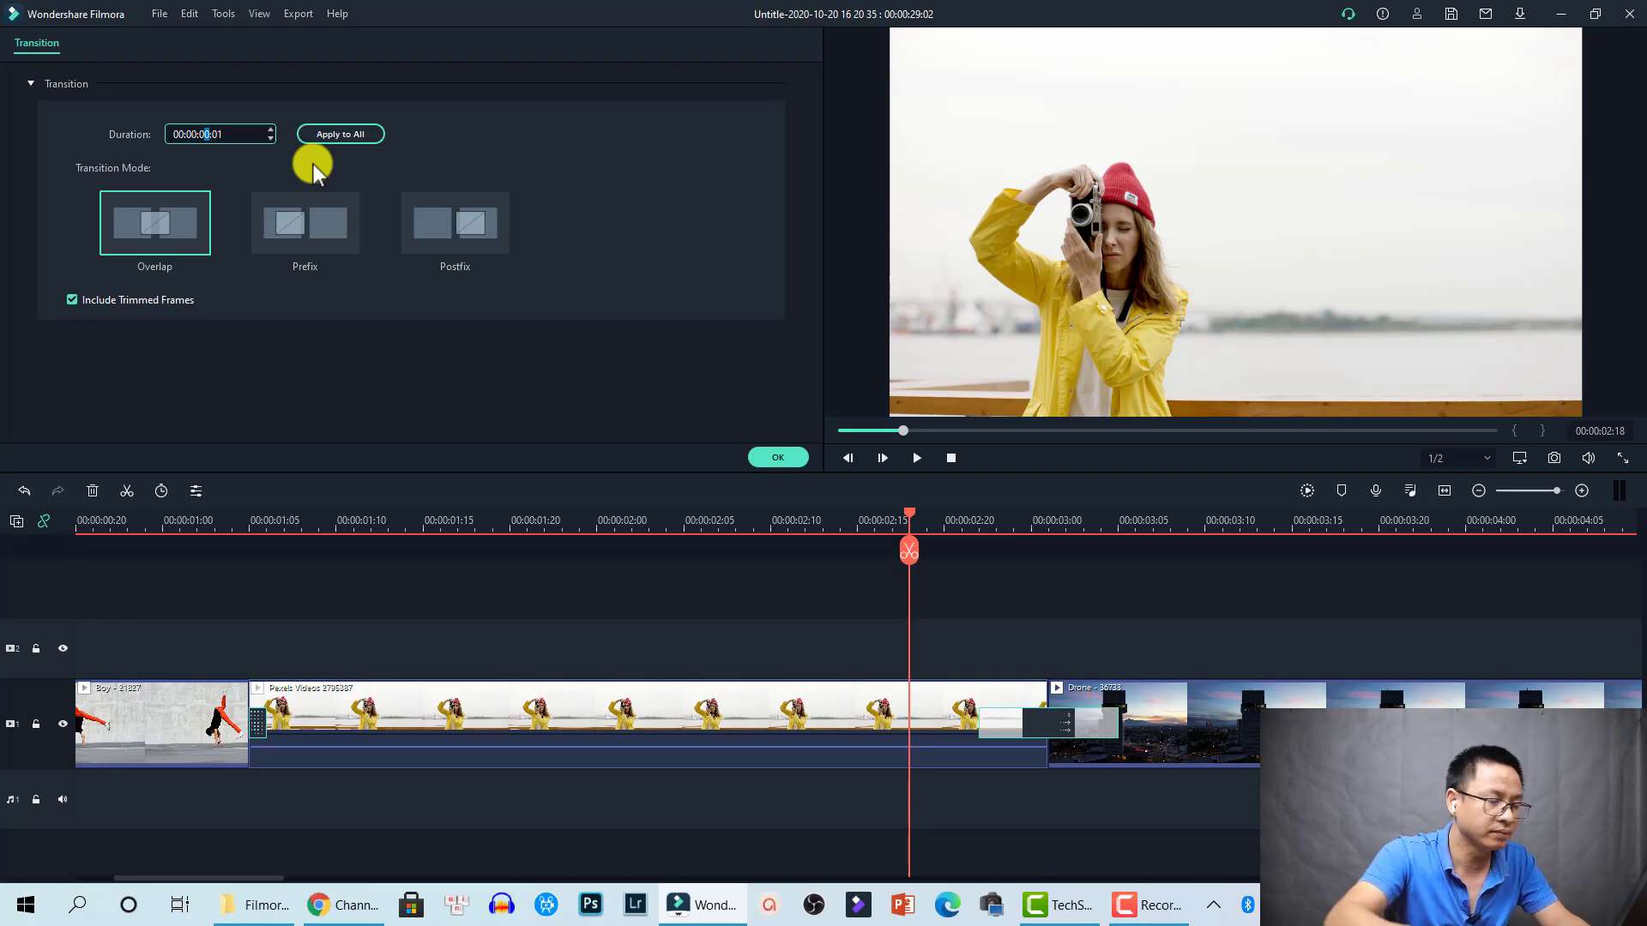
{"action": "left_click", "coordinate": [198, 139]}
{"action": "left_click", "coordinate": [203, 136]}
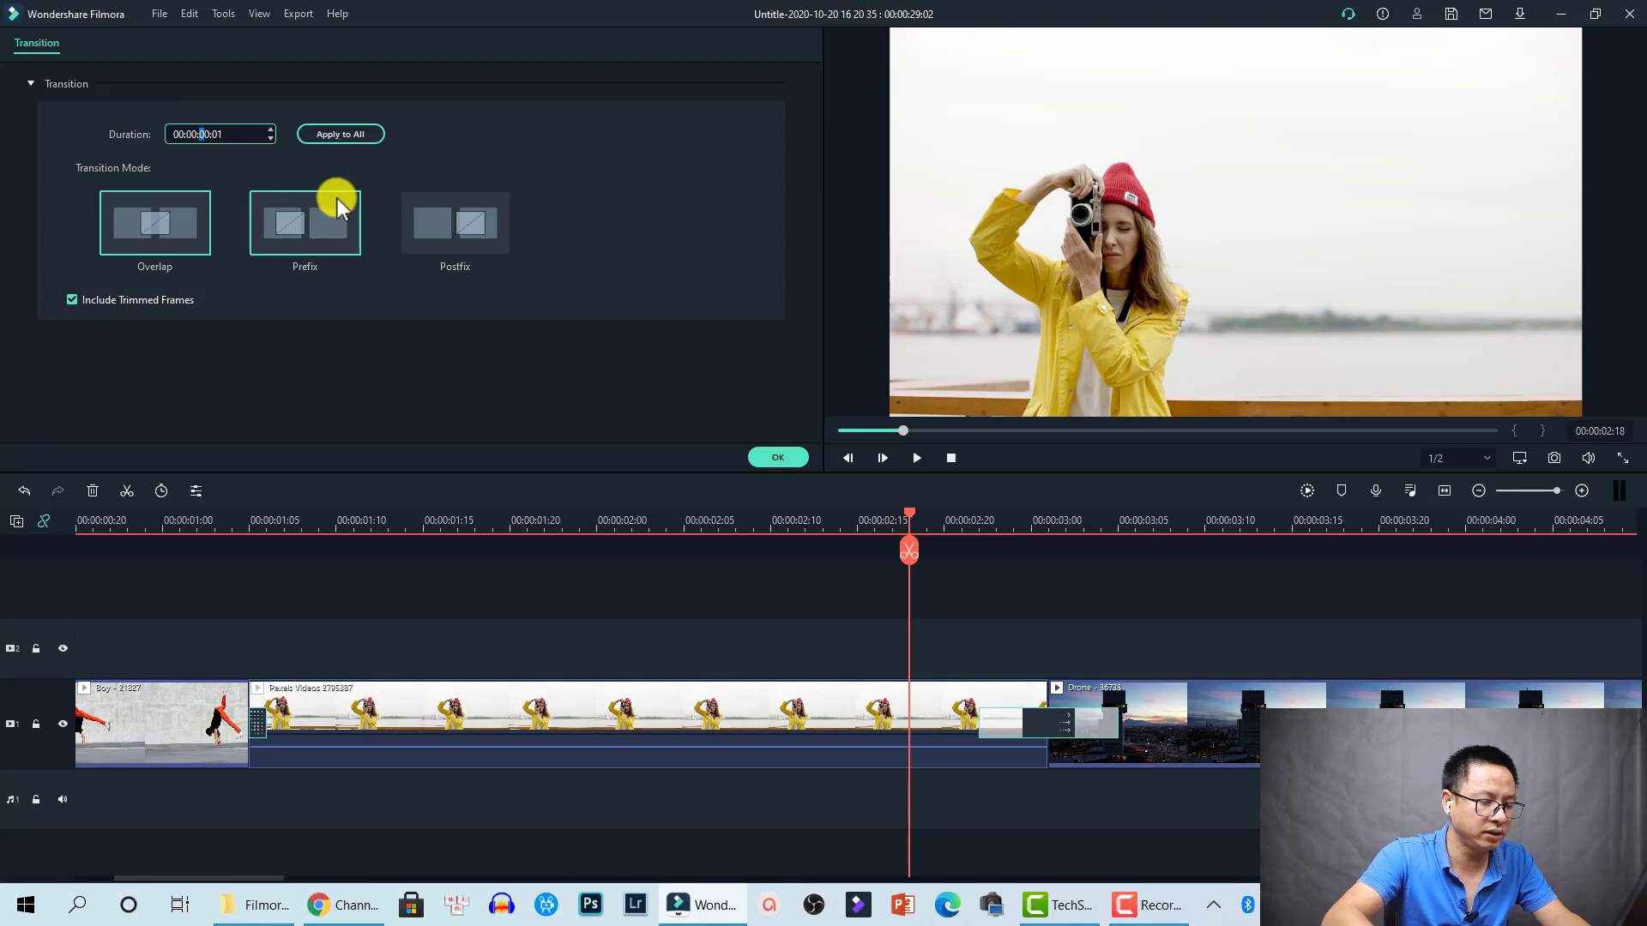
{"action": "type", "text": "1:"}
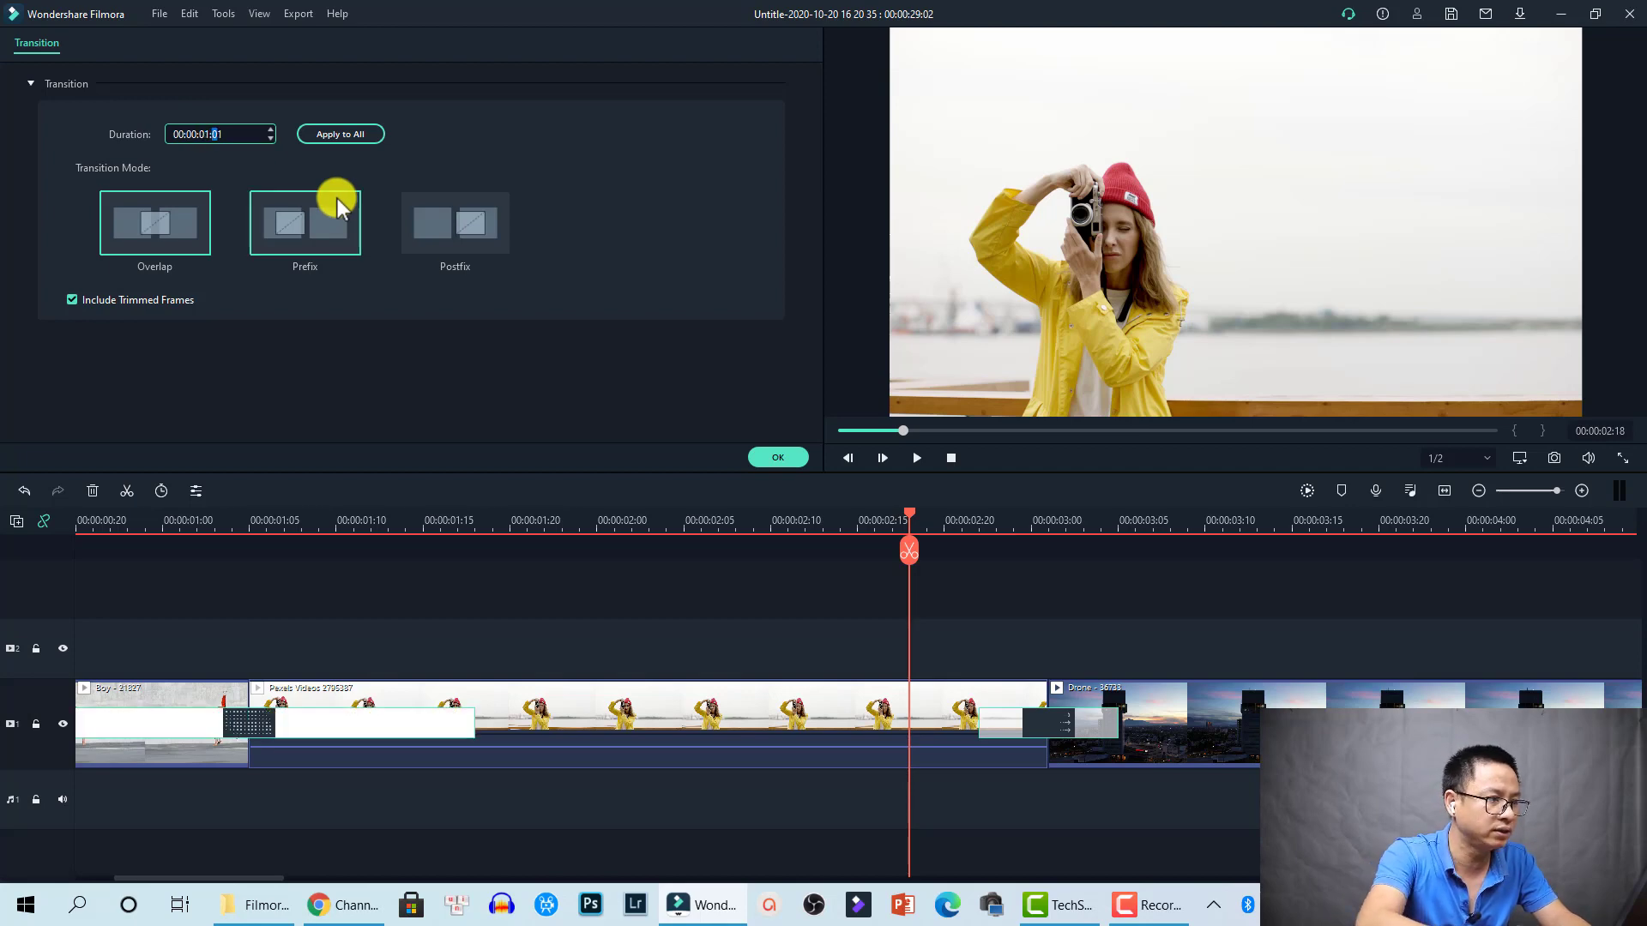
{"action": "type", "text": "0"}
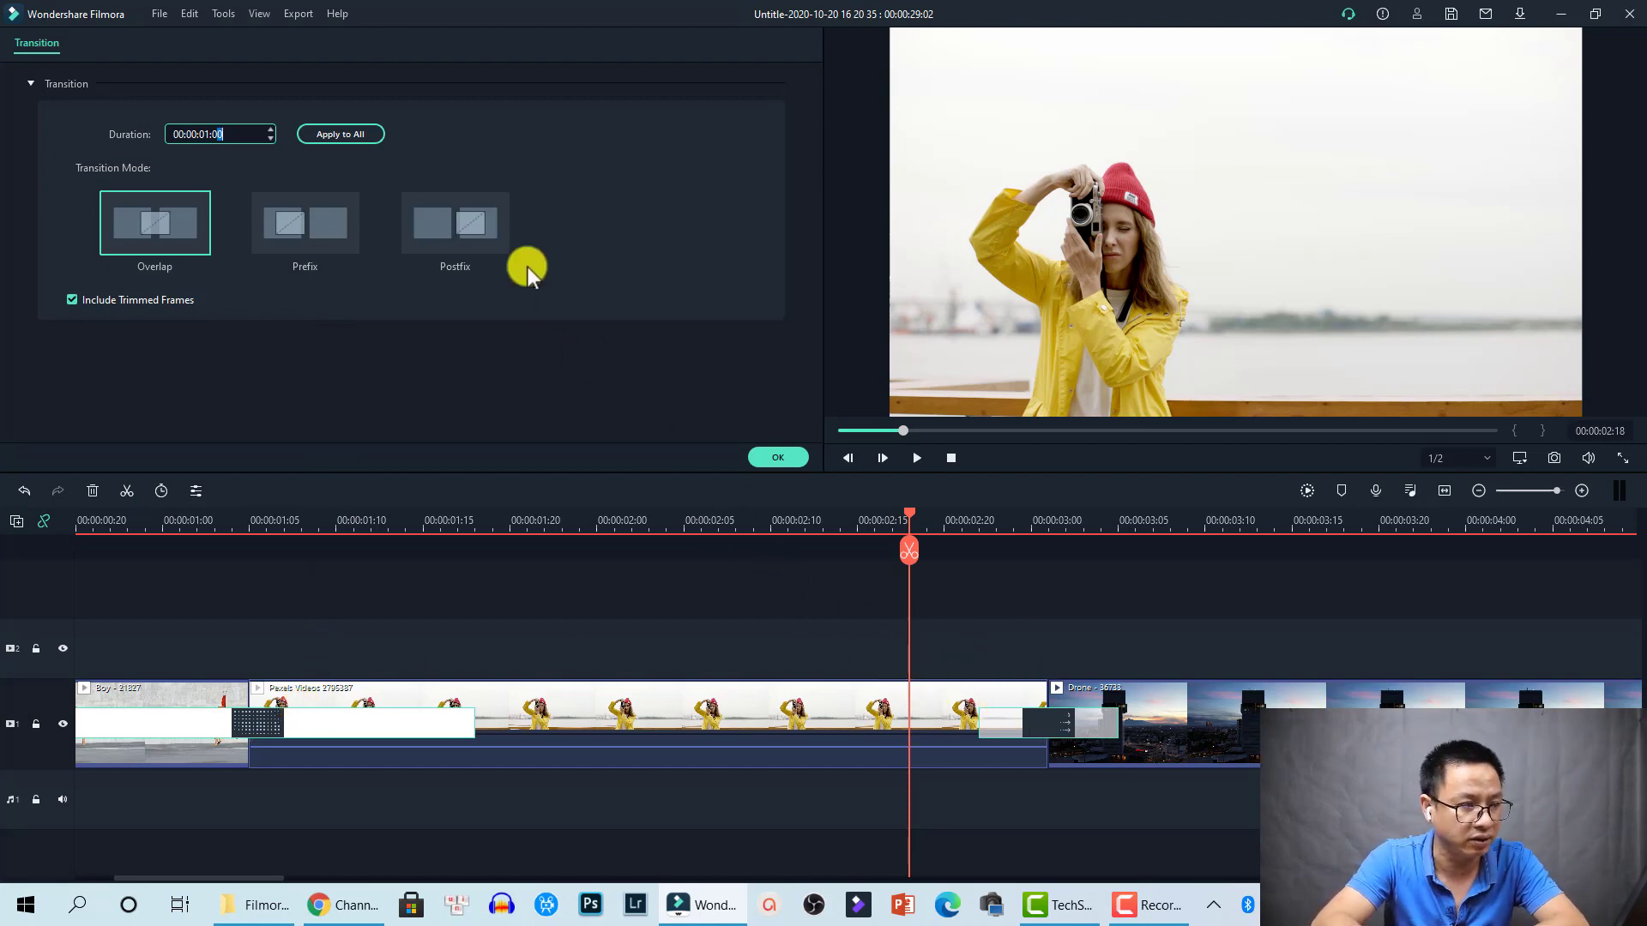
{"action": "left_click", "coordinate": [340, 134]}
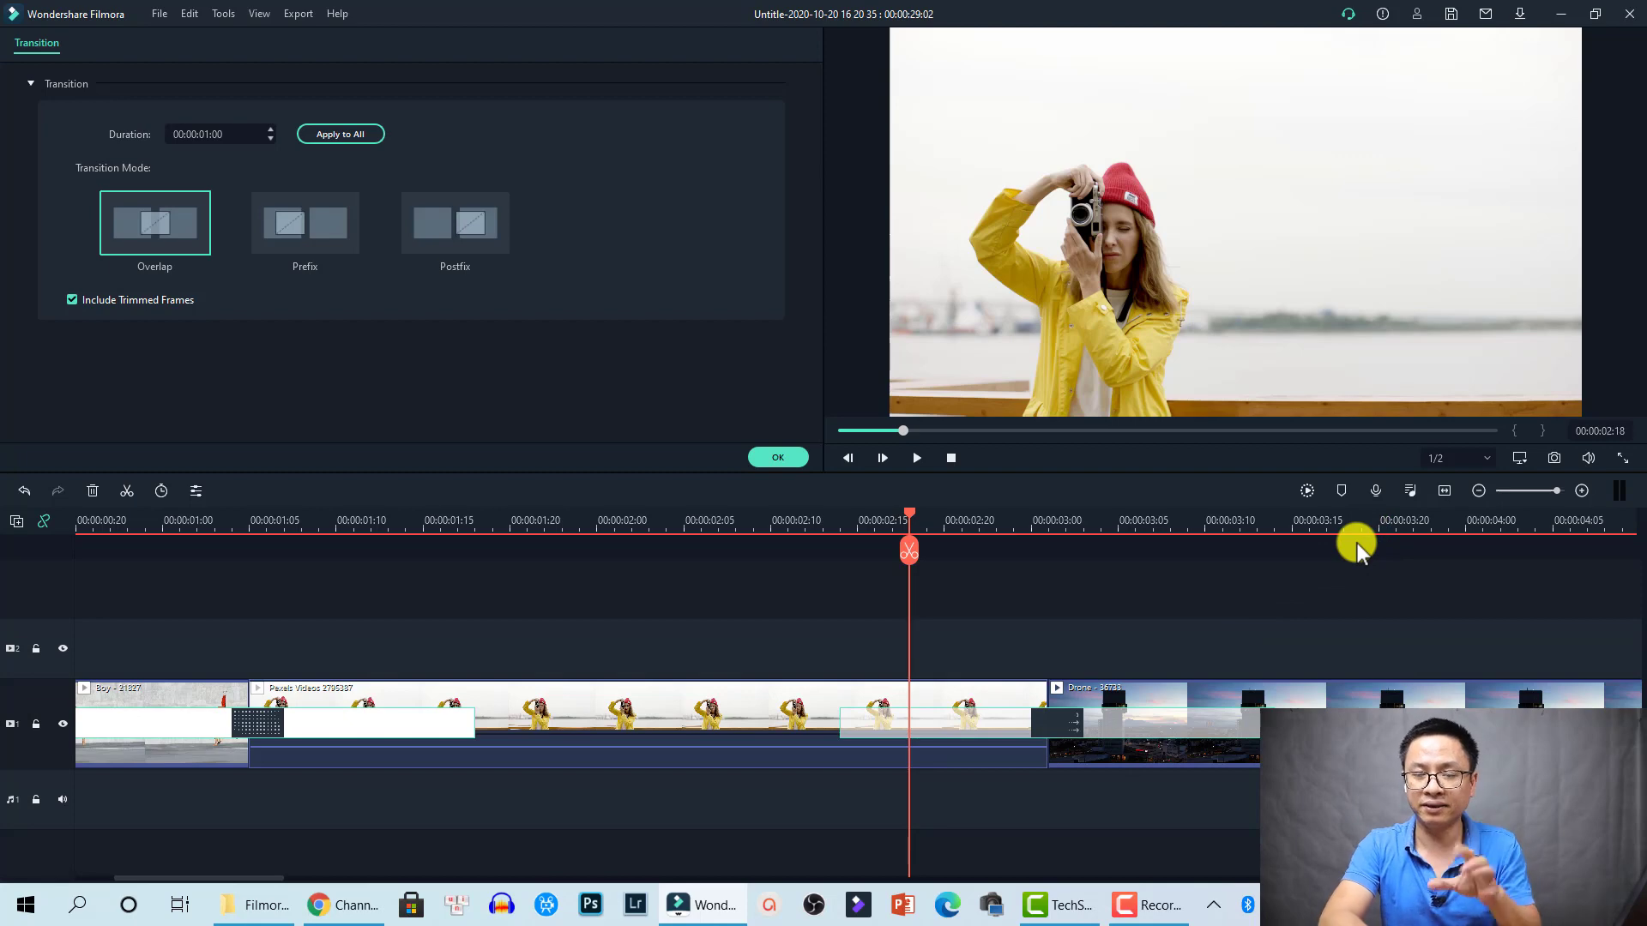
- Render the timeline preview, play through both transitions from near the beginning, and close the transition settings
{"action": "left_click", "coordinate": [1304, 490]}
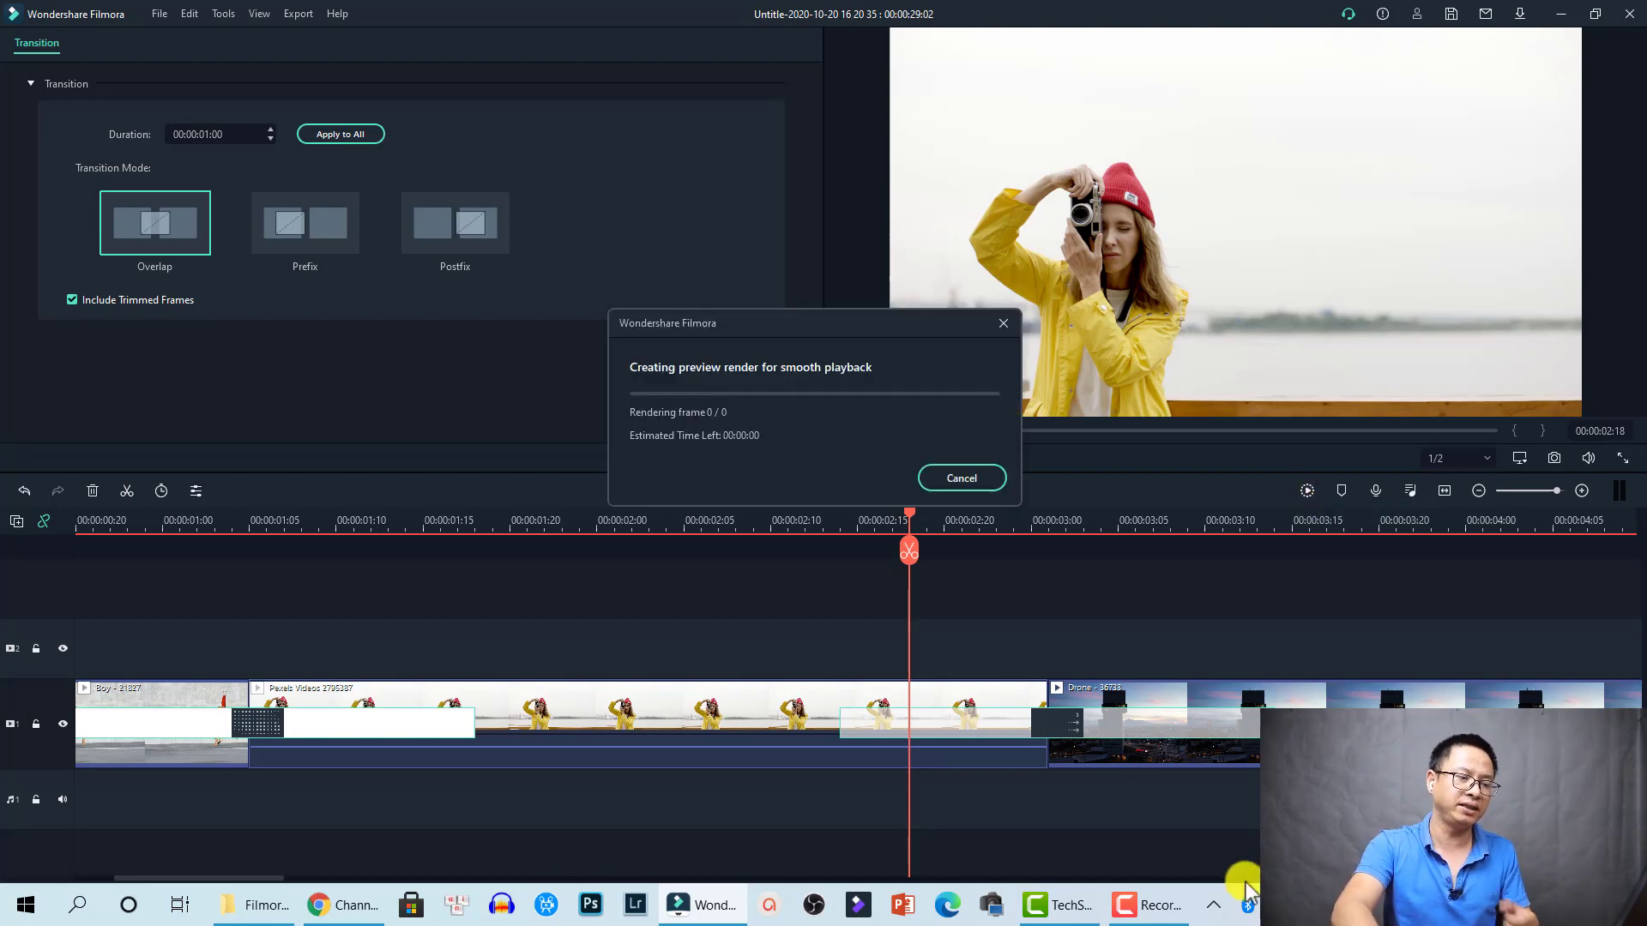
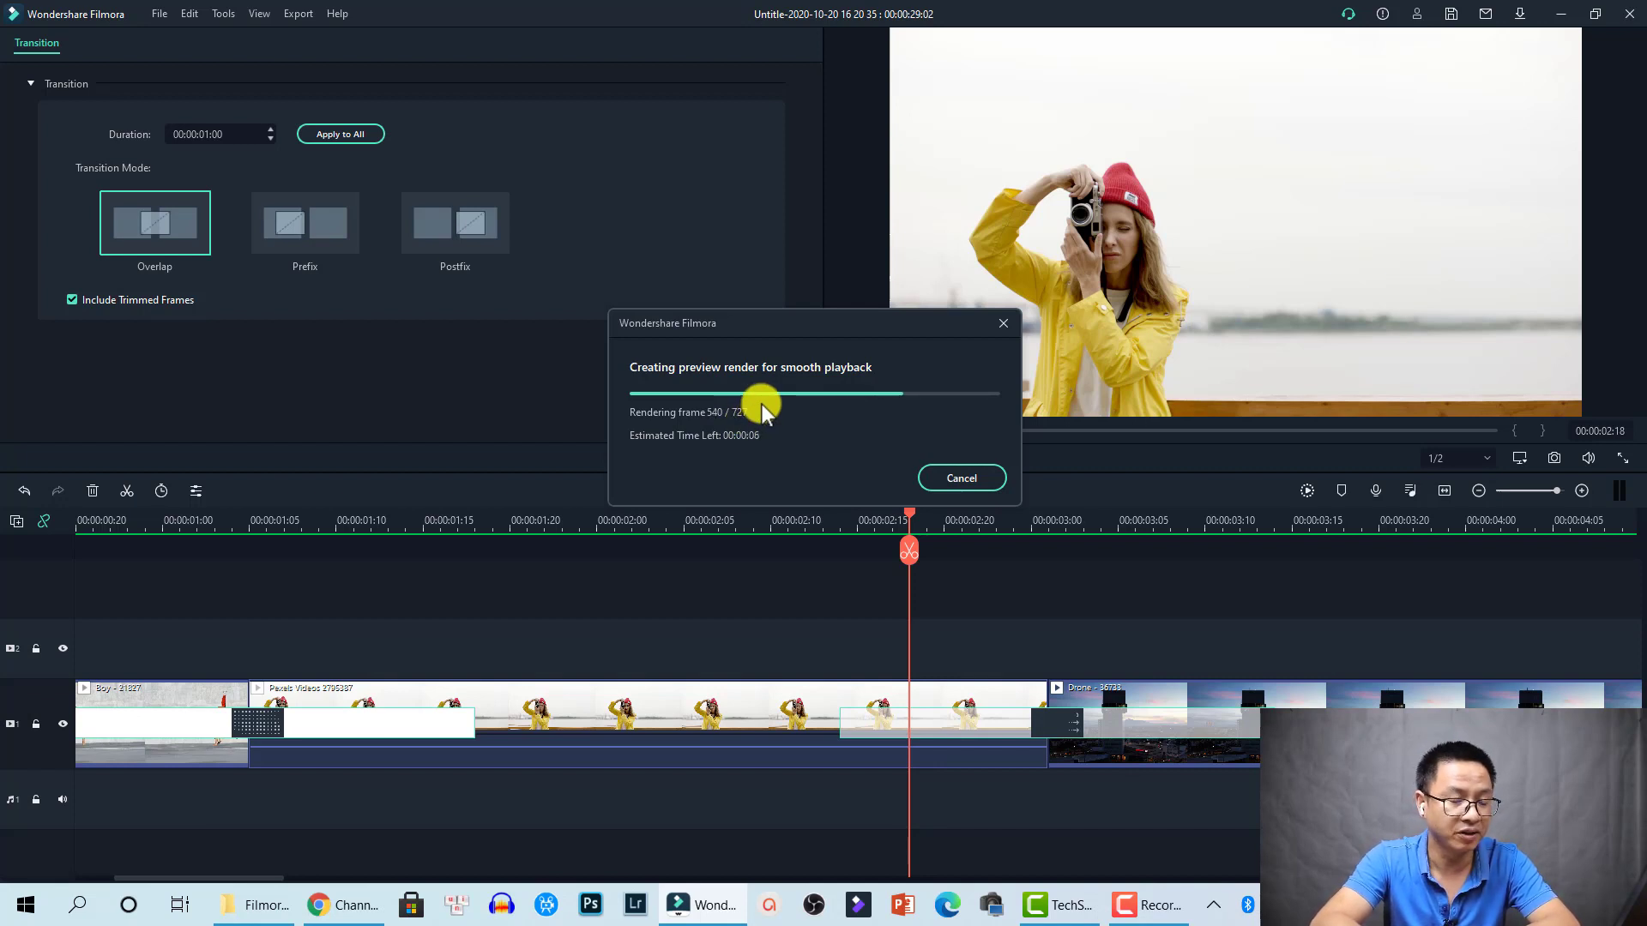
{"action": "left_click", "coordinate": [1444, 490]}
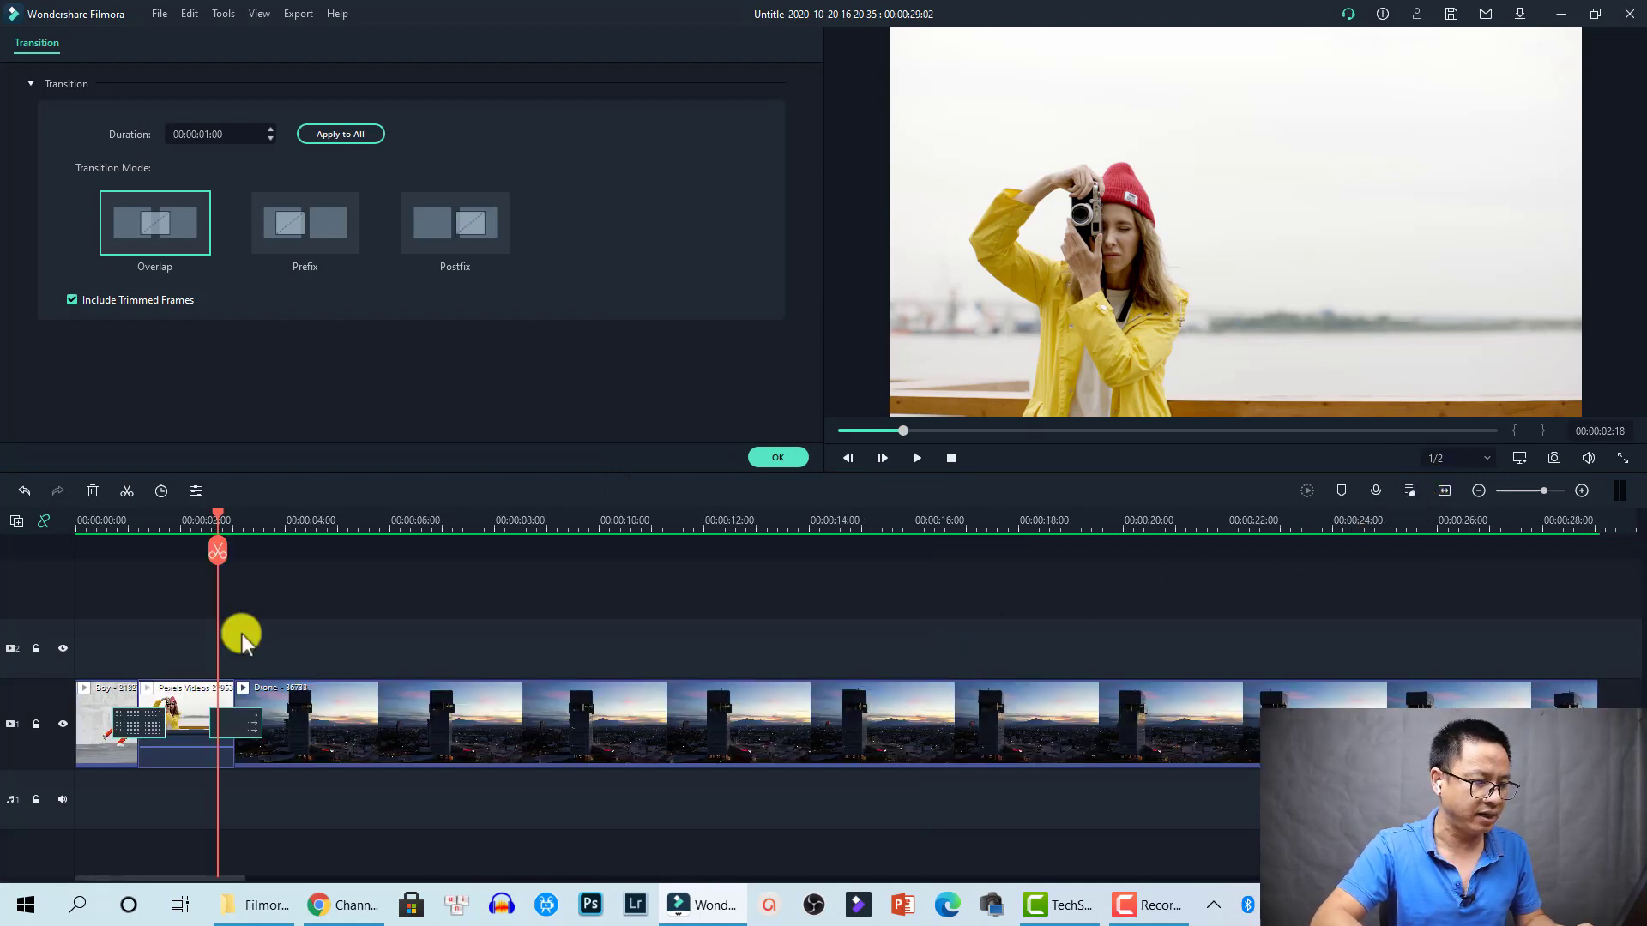
{"action": "left_click", "coordinate": [82, 520]}
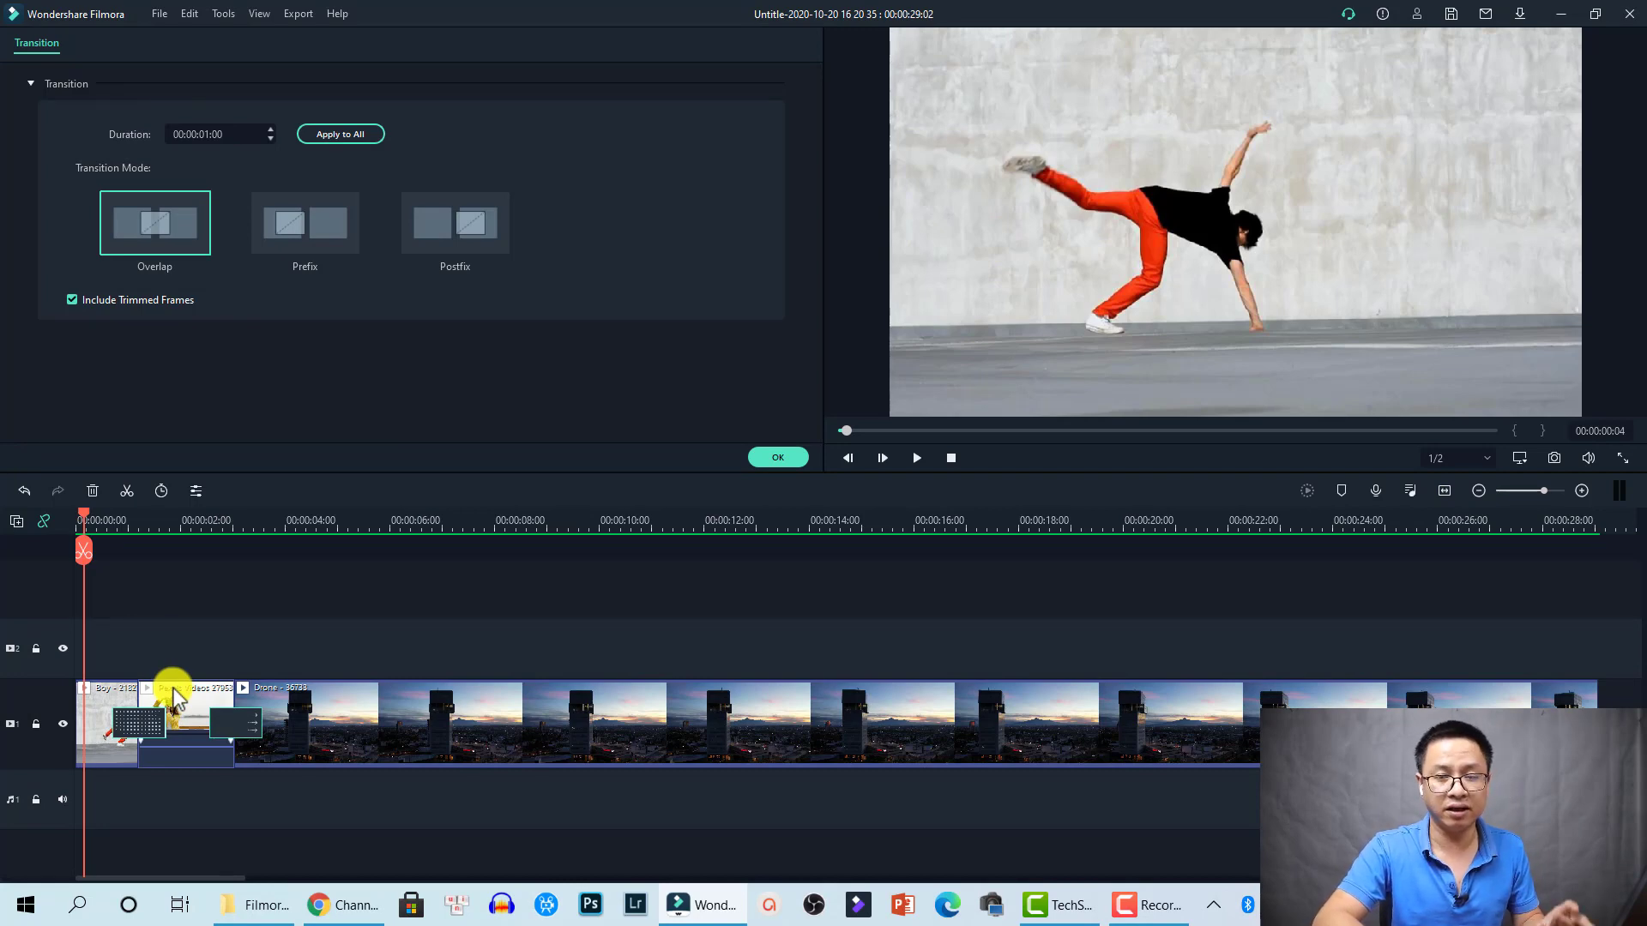
{"action": "key", "text": "space"}
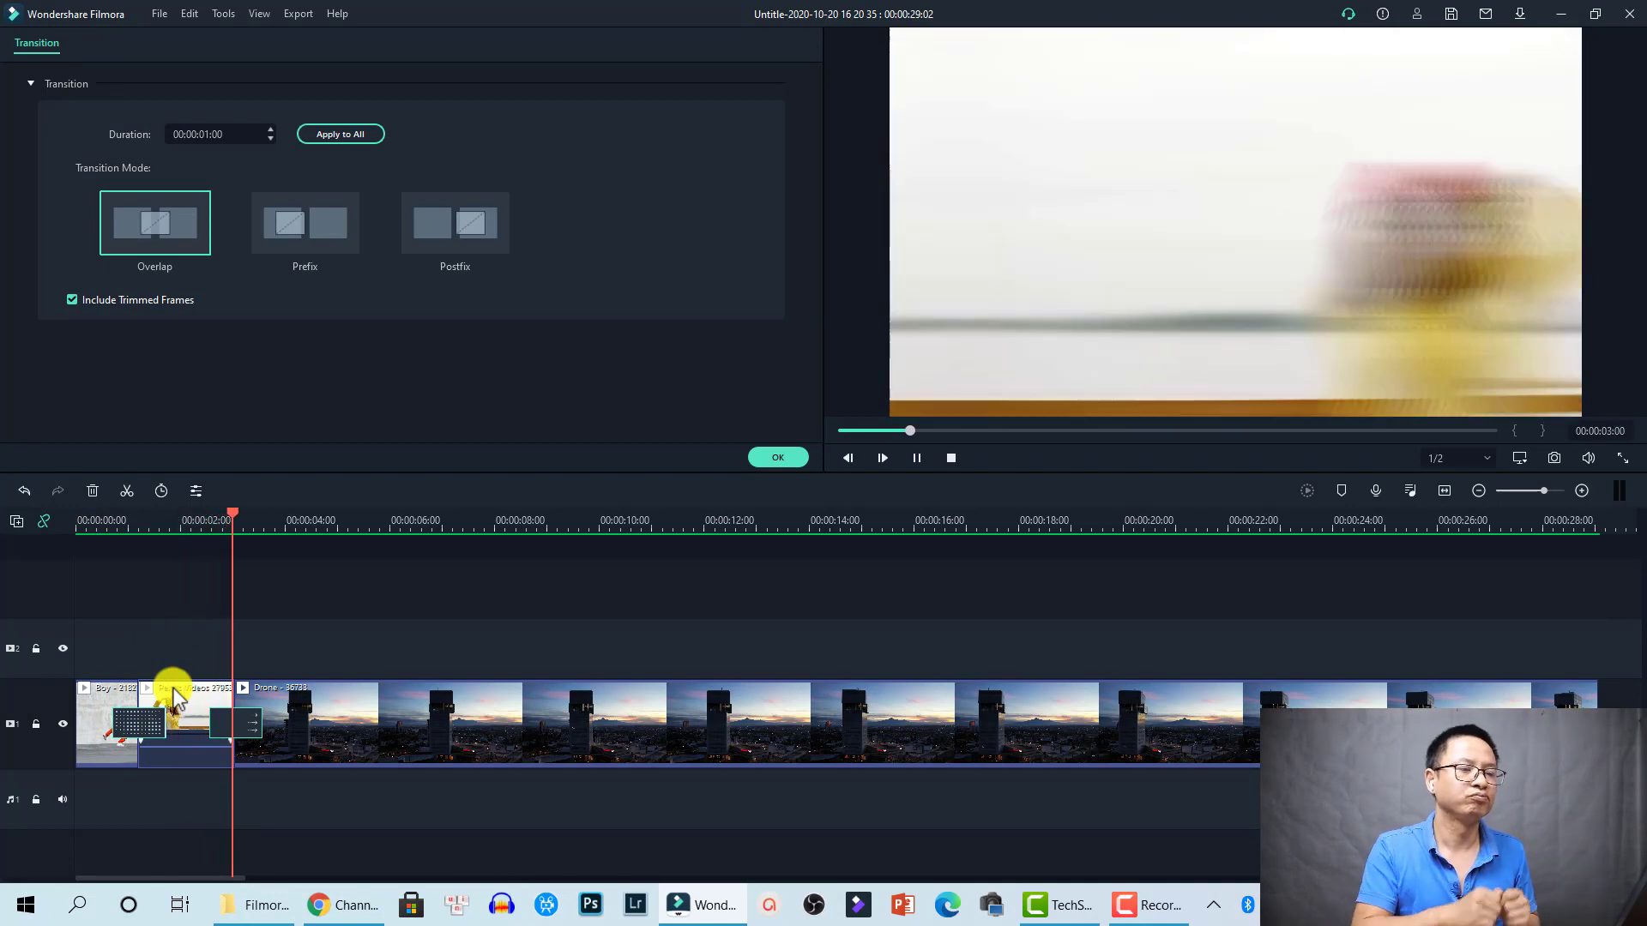
{"action": "key", "text": "space"}
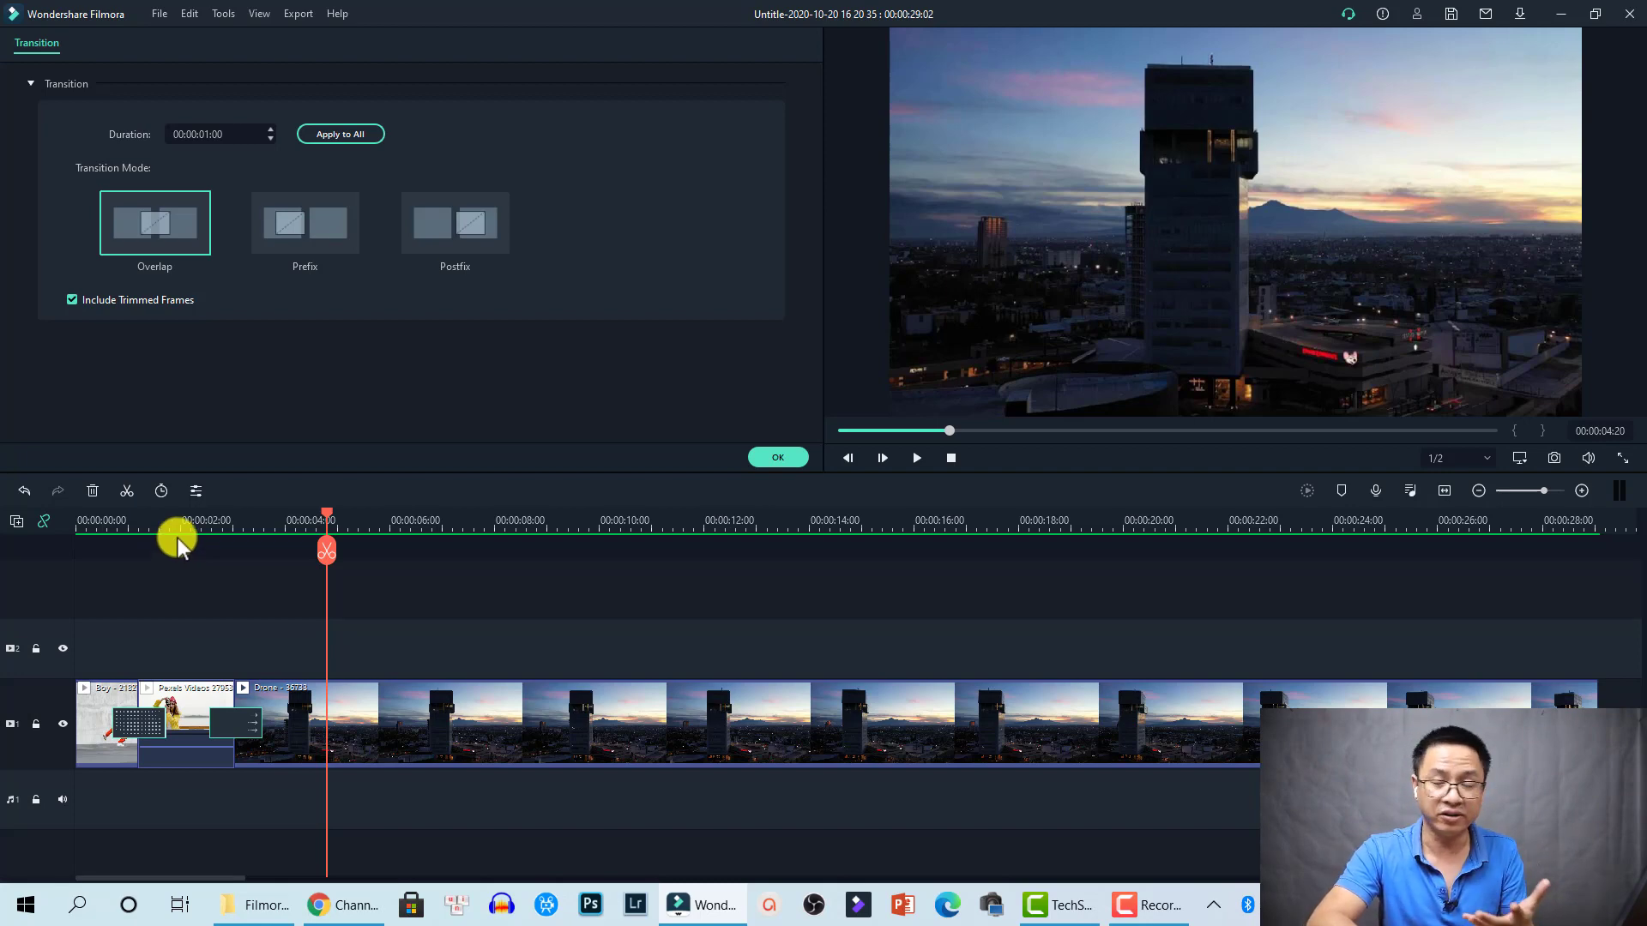
{"action": "left_click", "coordinate": [776, 459]}
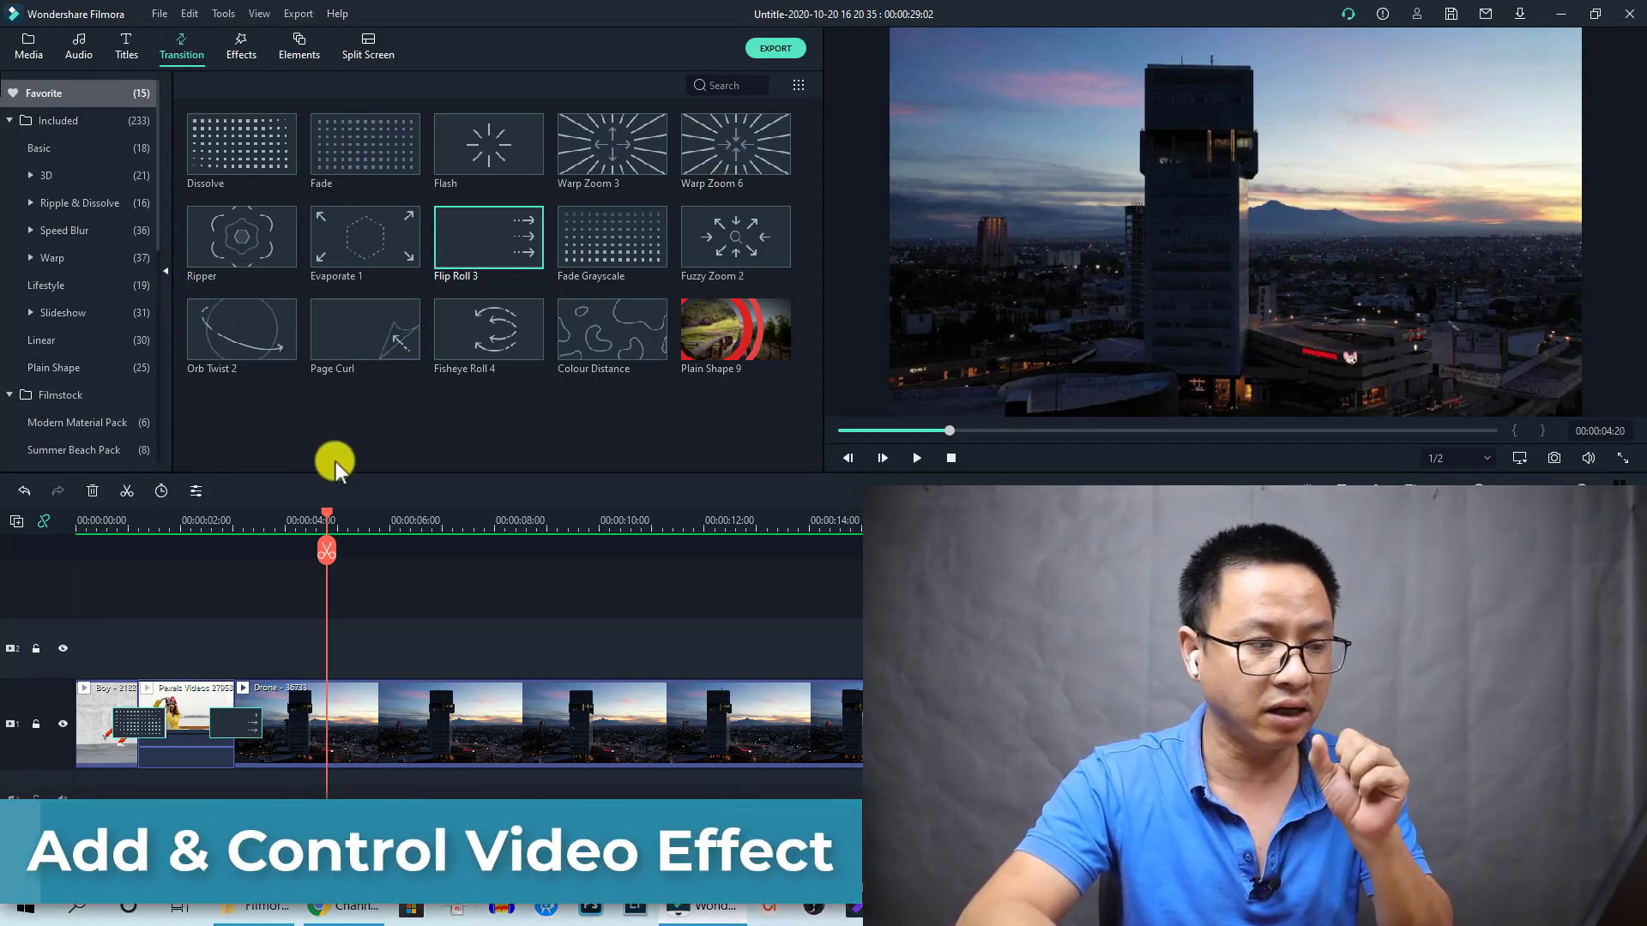
- Add the Instagram-Like filter 1977 on the track above the clips, spanning from the timeline start to about 16 seconds
{"action": "left_click", "coordinate": [245, 45]}
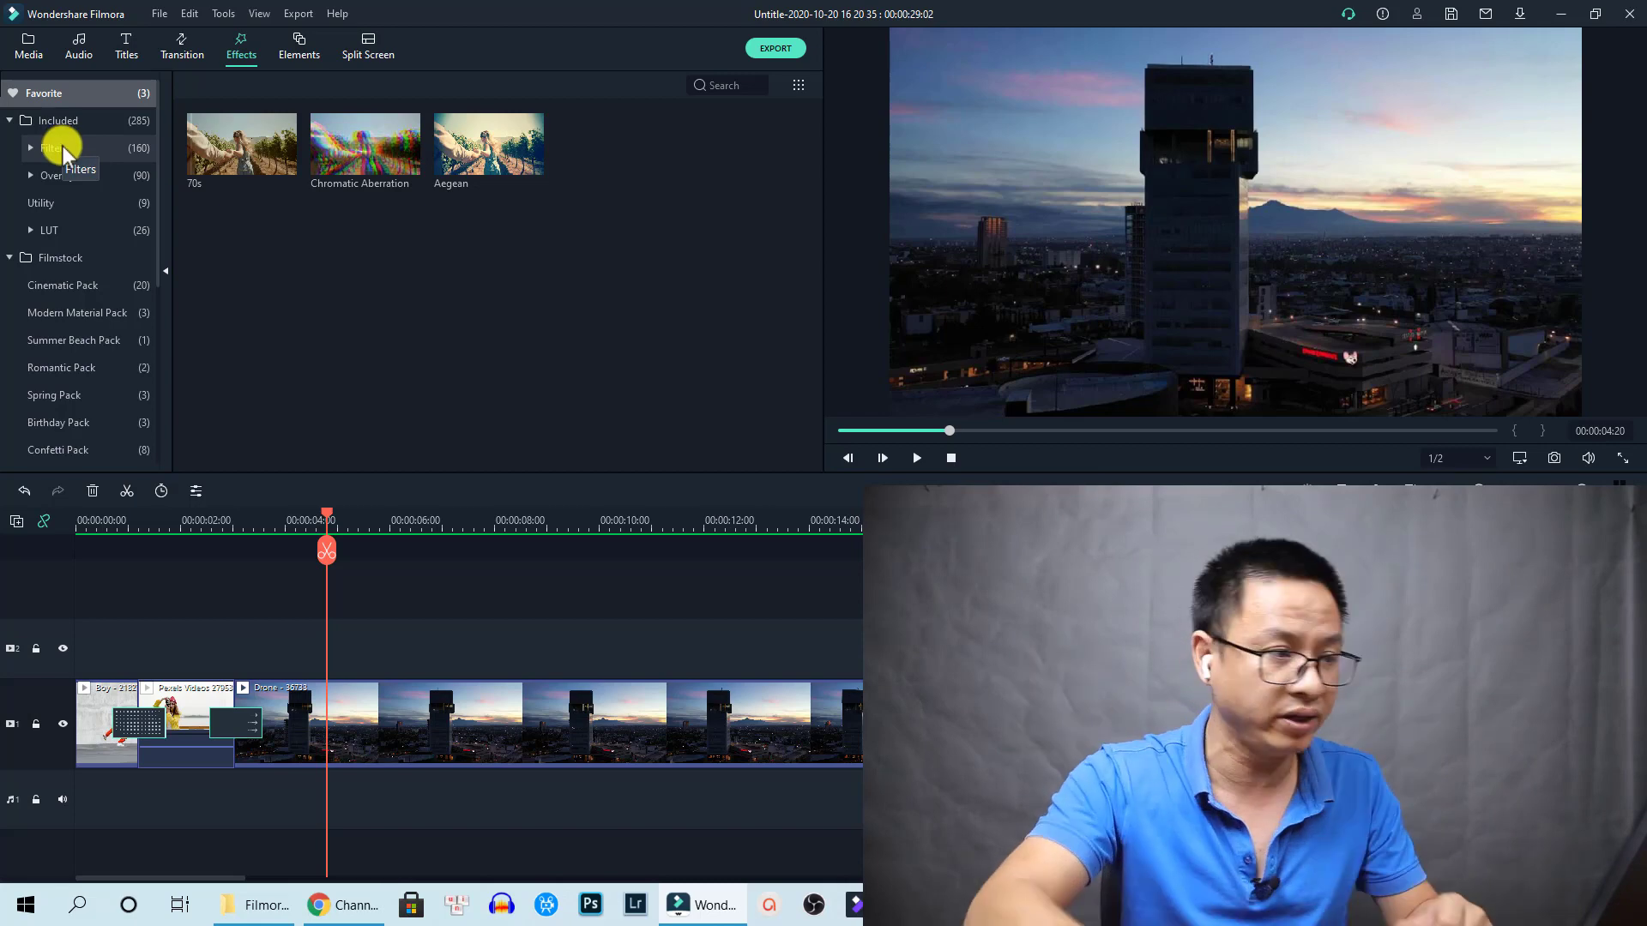
{"action": "left_click", "coordinate": [58, 123]}
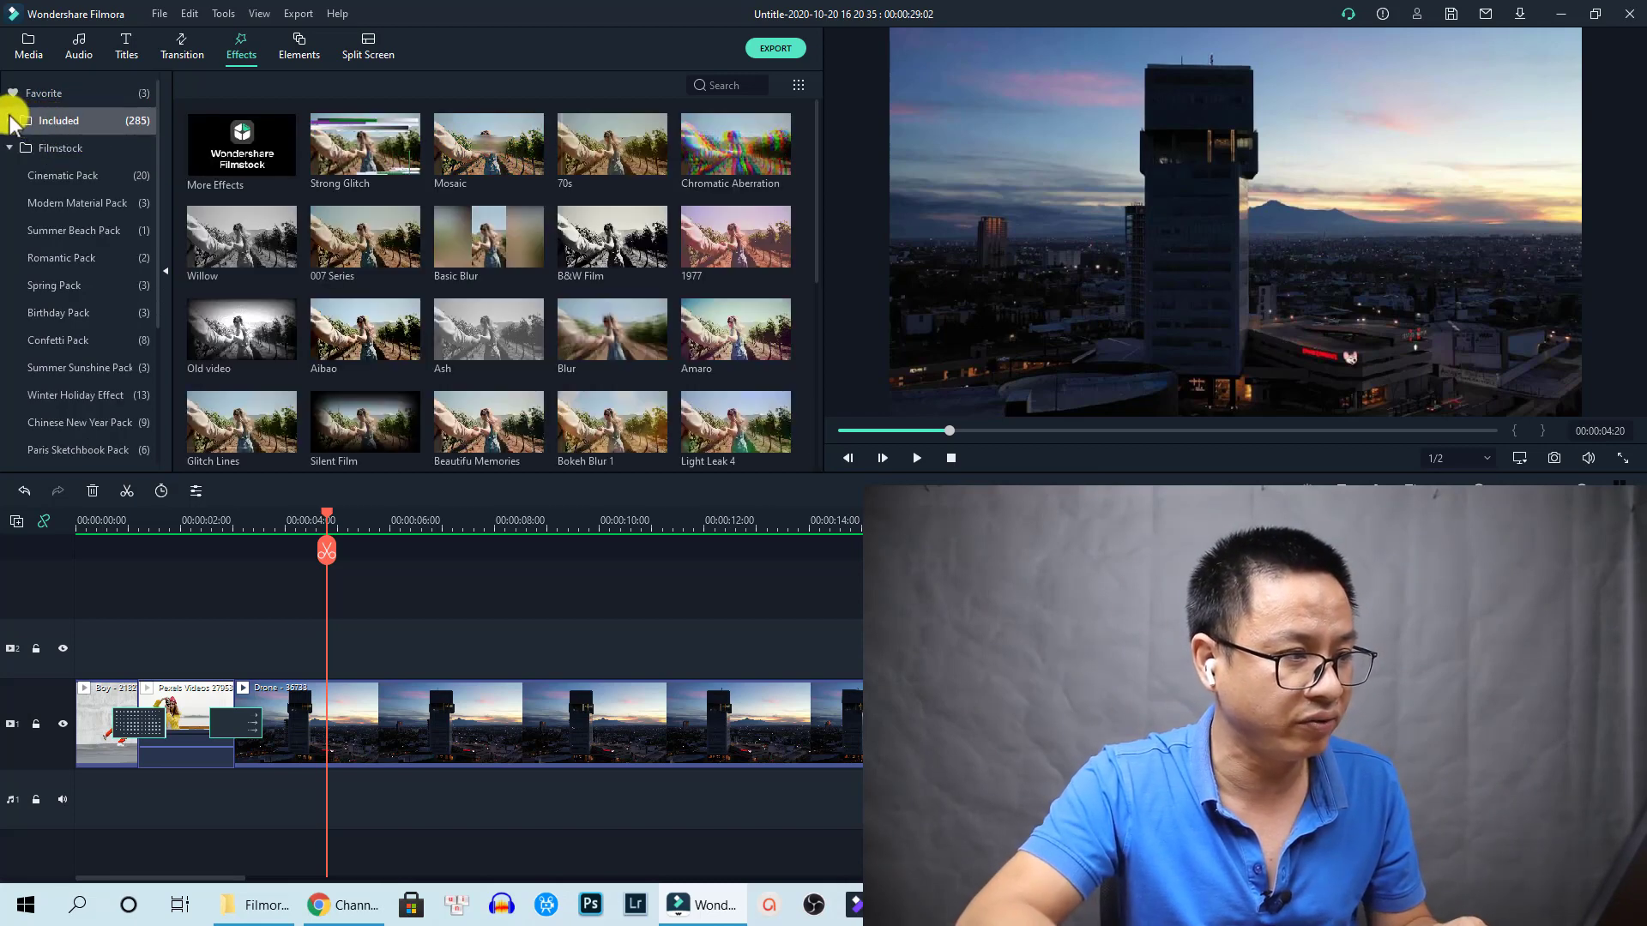
{"action": "left_click", "coordinate": [33, 147]}
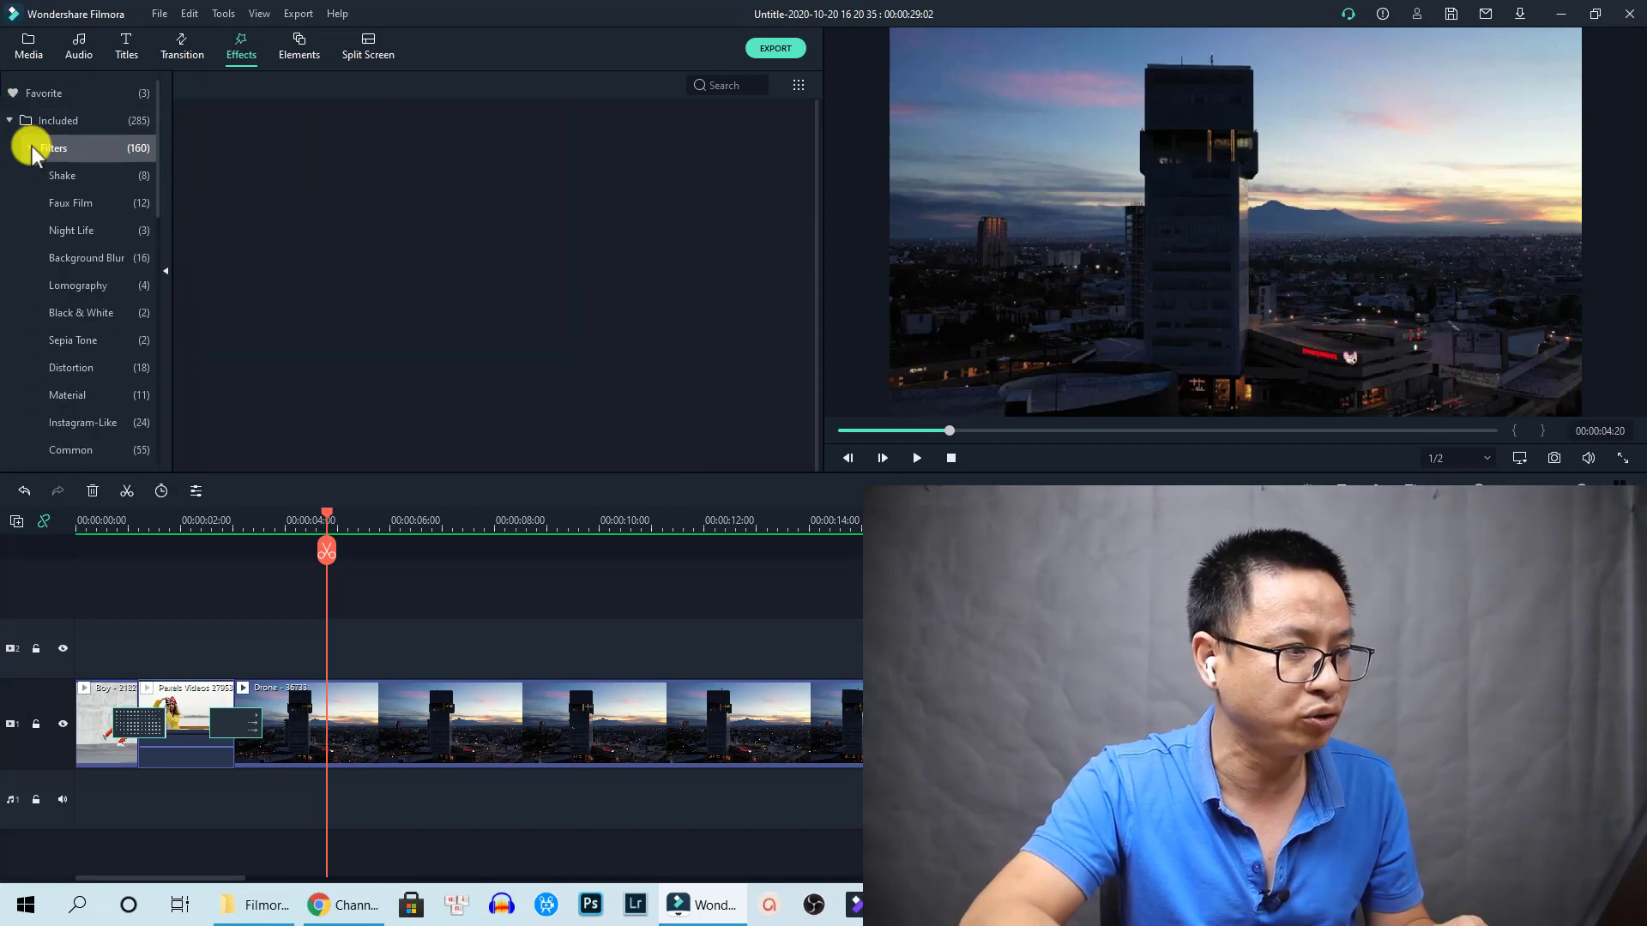
{"action": "left_click", "coordinate": [74, 182]}
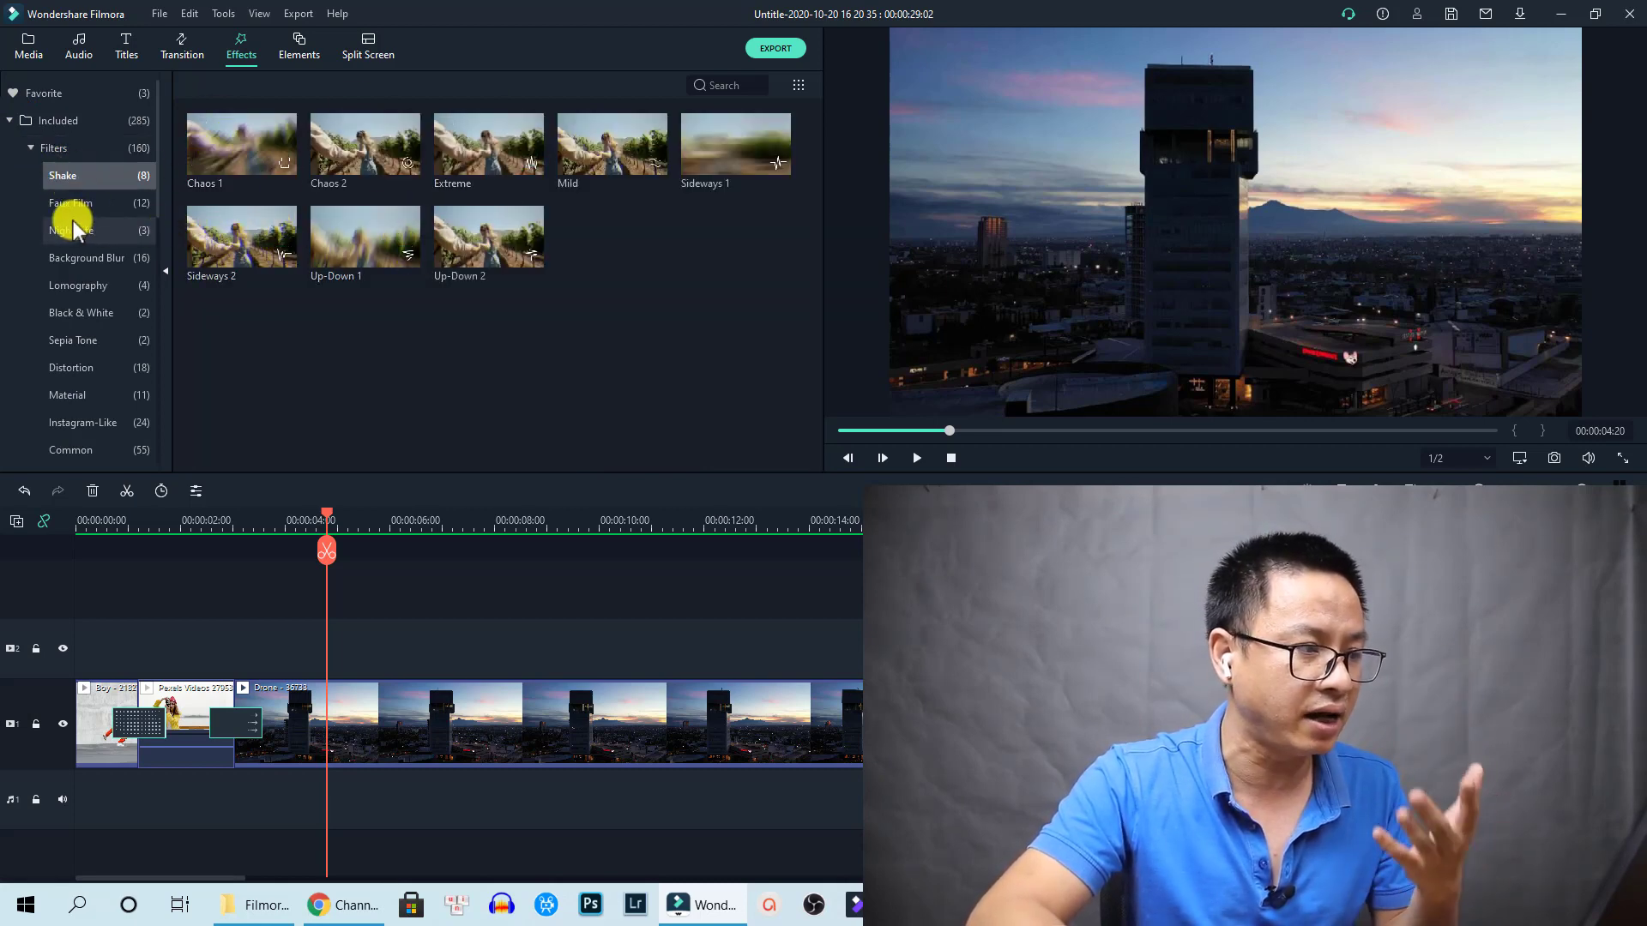
{"action": "left_click", "coordinate": [76, 422]}
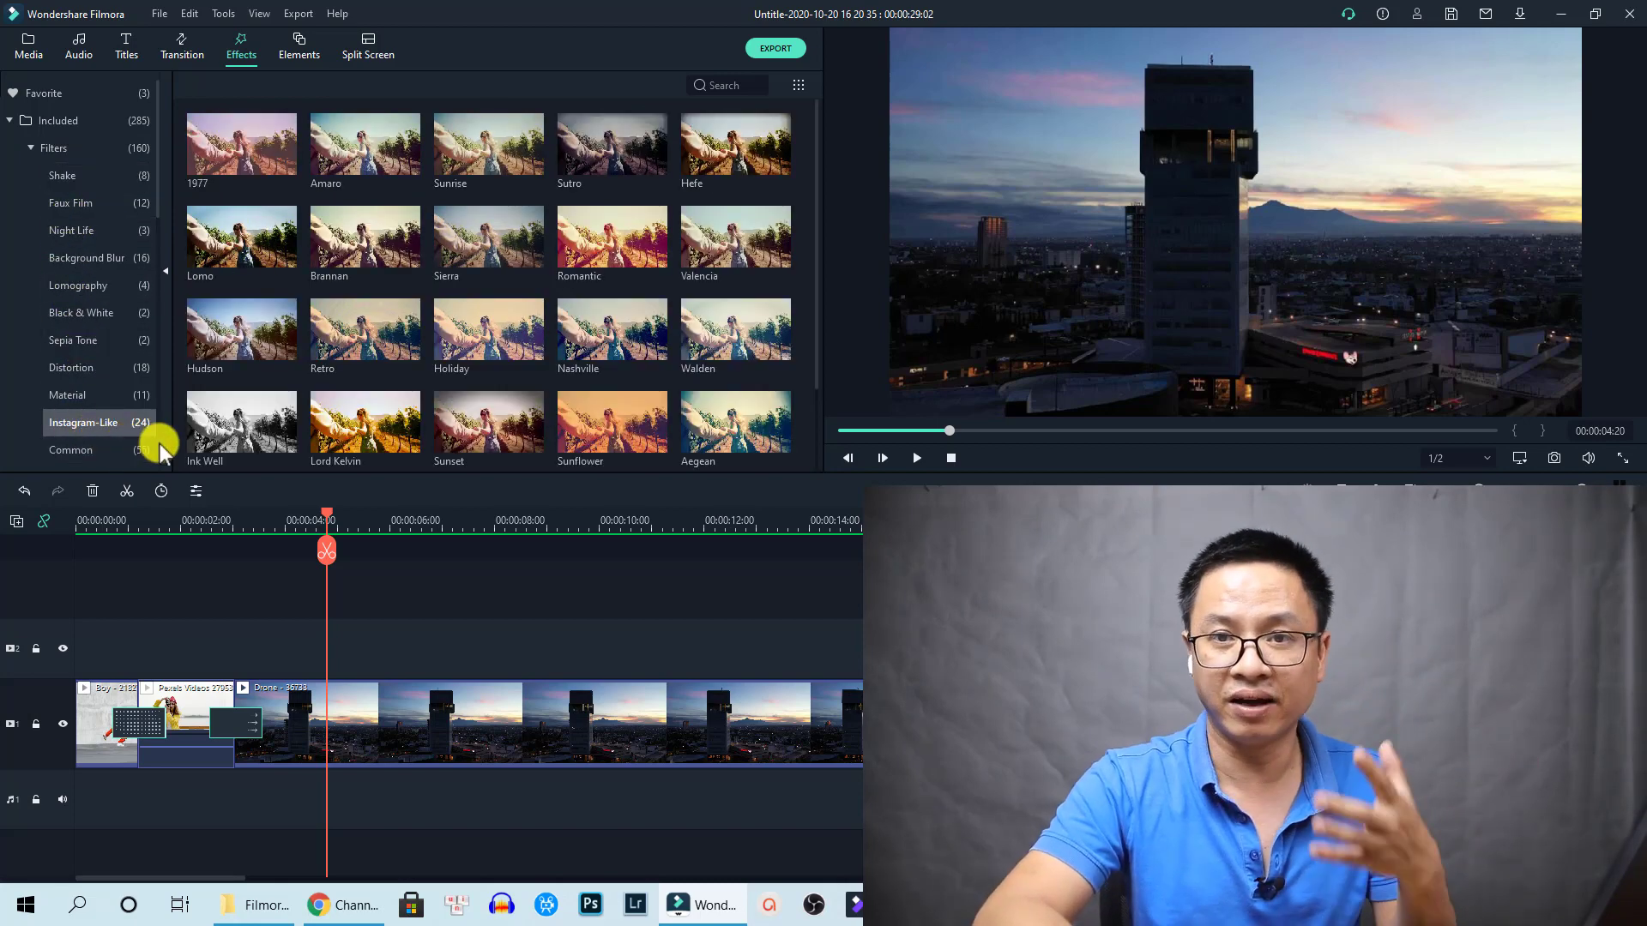
{"action": "left_click", "coordinate": [251, 168]}
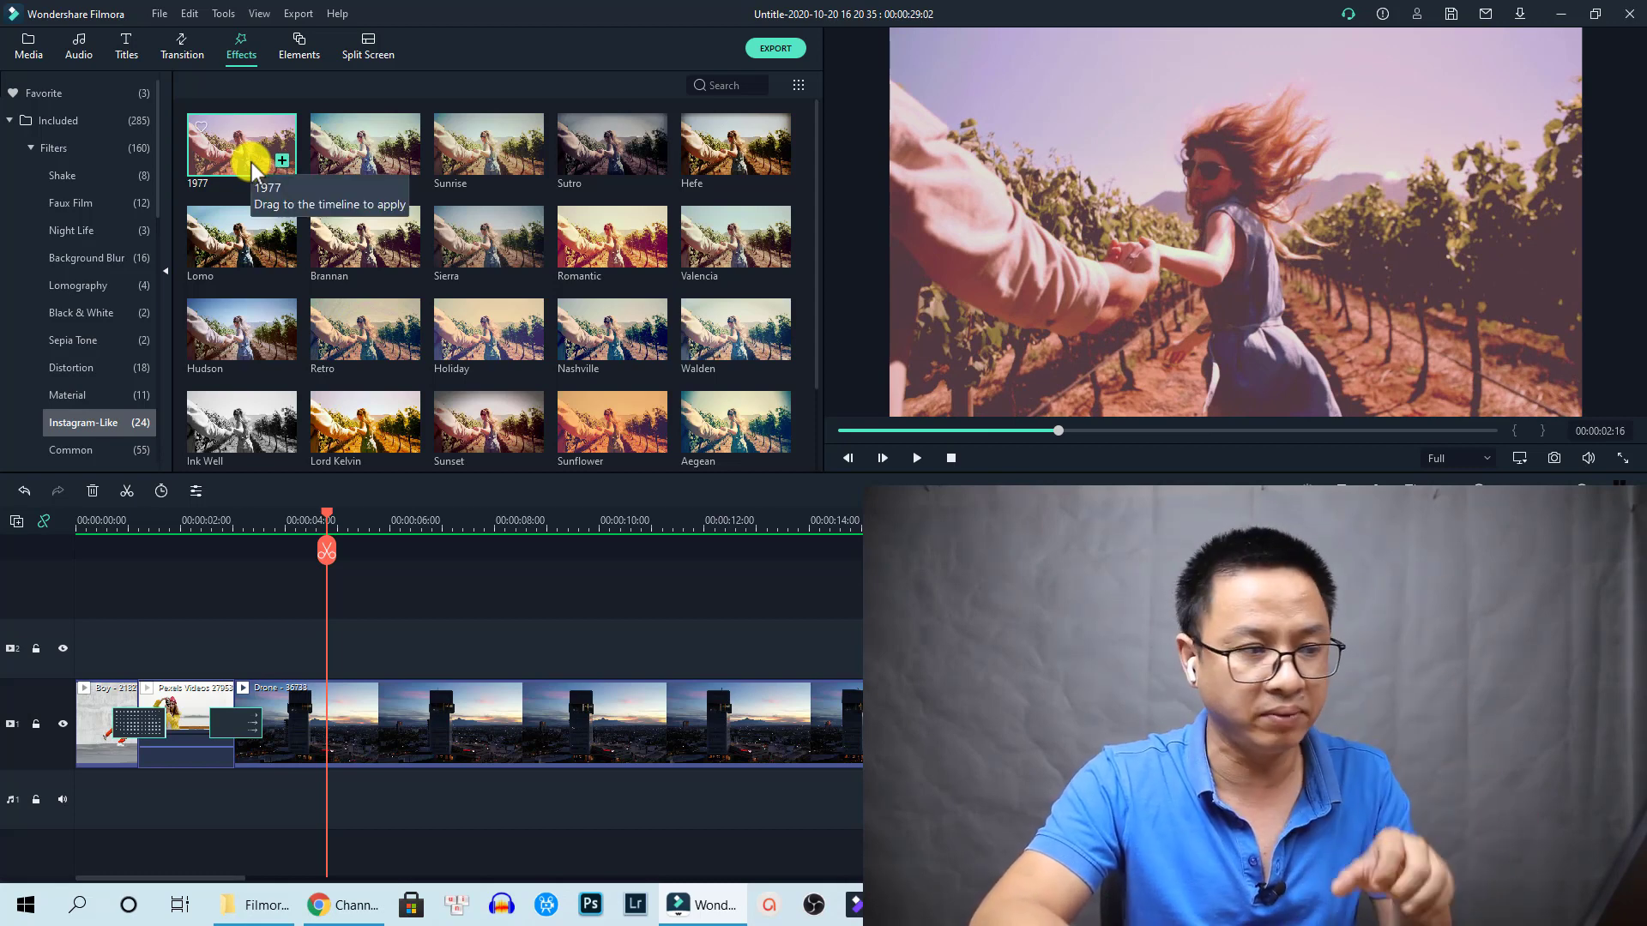
{"action": "left_click_drag", "start_coordinate": [254, 170], "coordinate": [857, 626]}
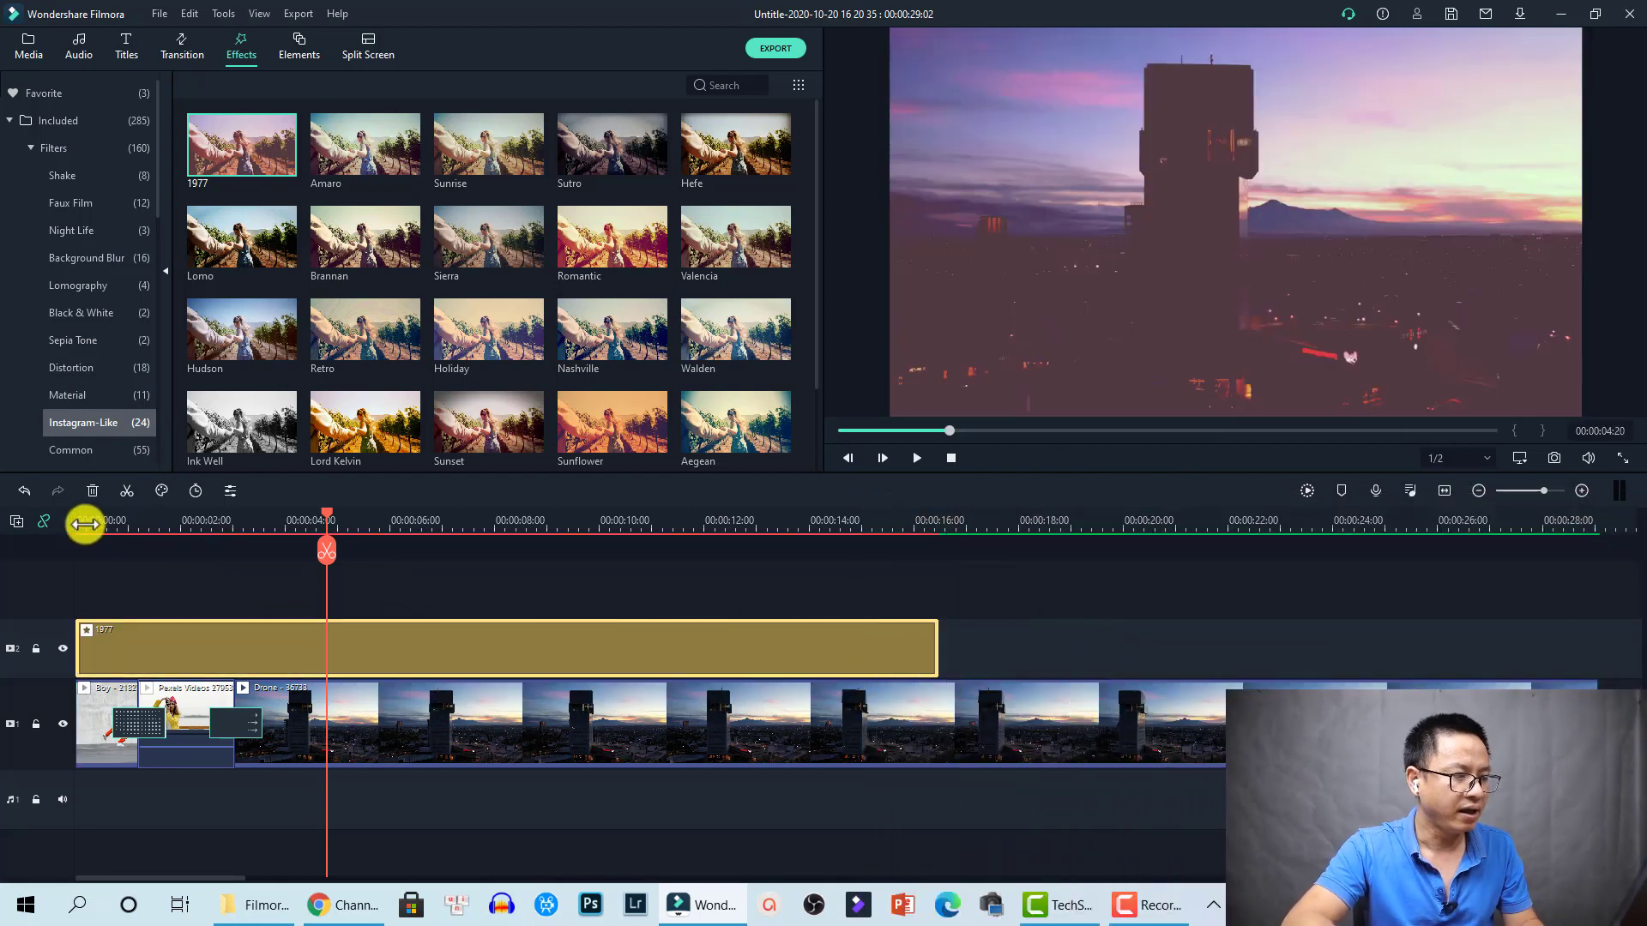
- Play the timeline from the beginning through both transitions to check the 1977 filter's look on the clips
{"action": "left_click", "coordinate": [81, 519]}
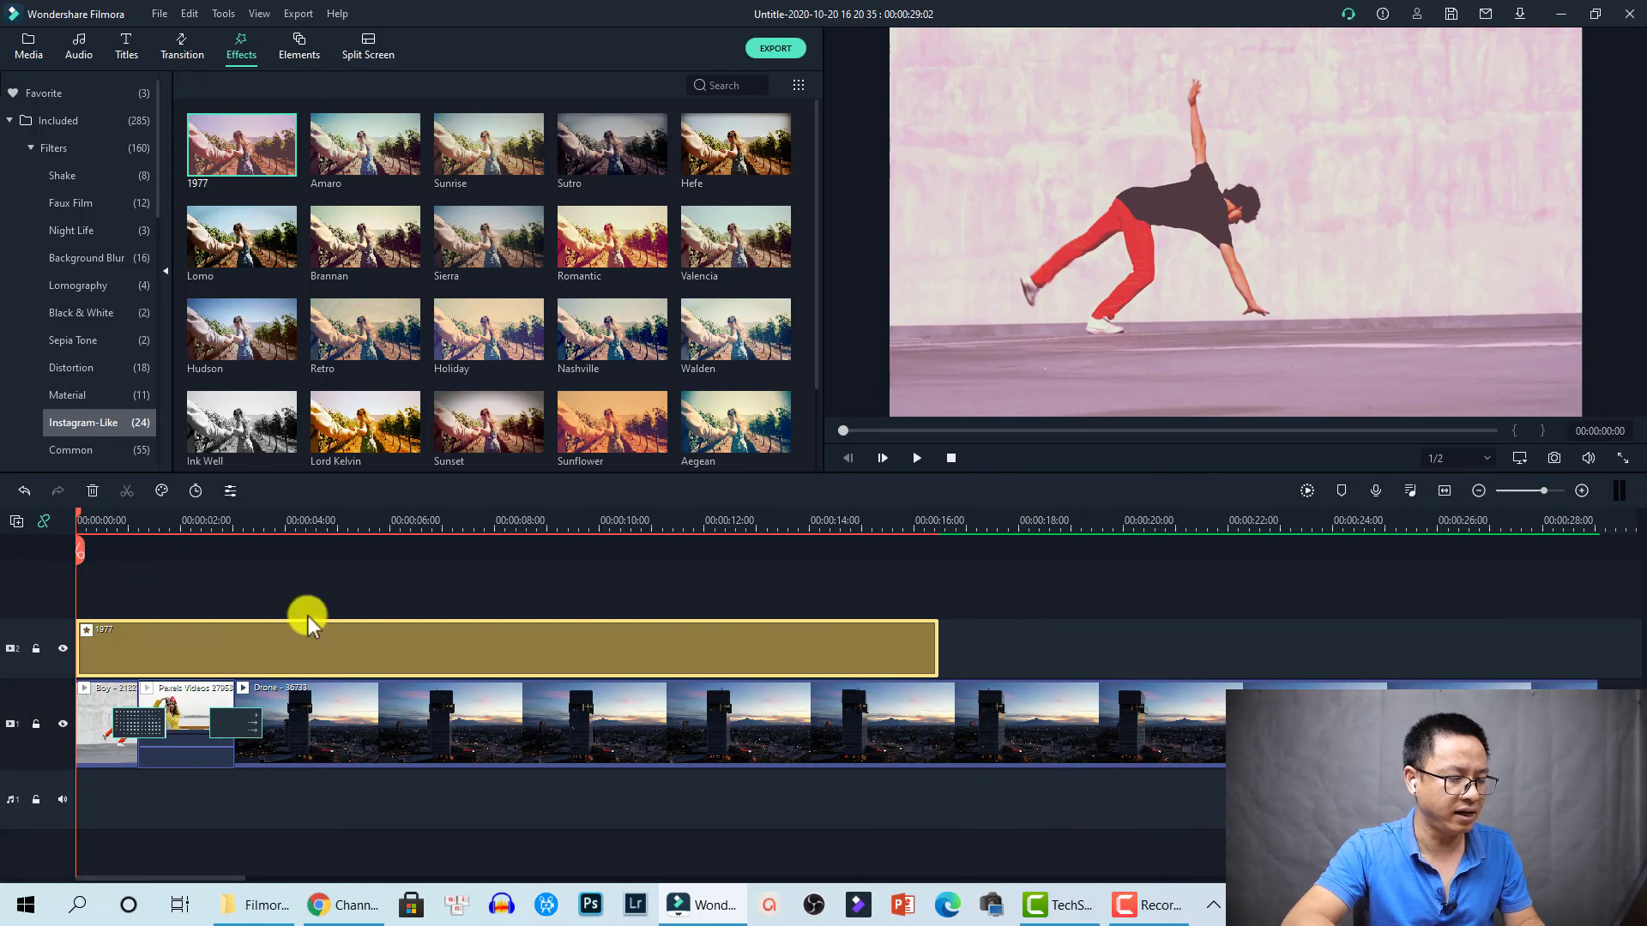
{"action": "key", "text": "space"}
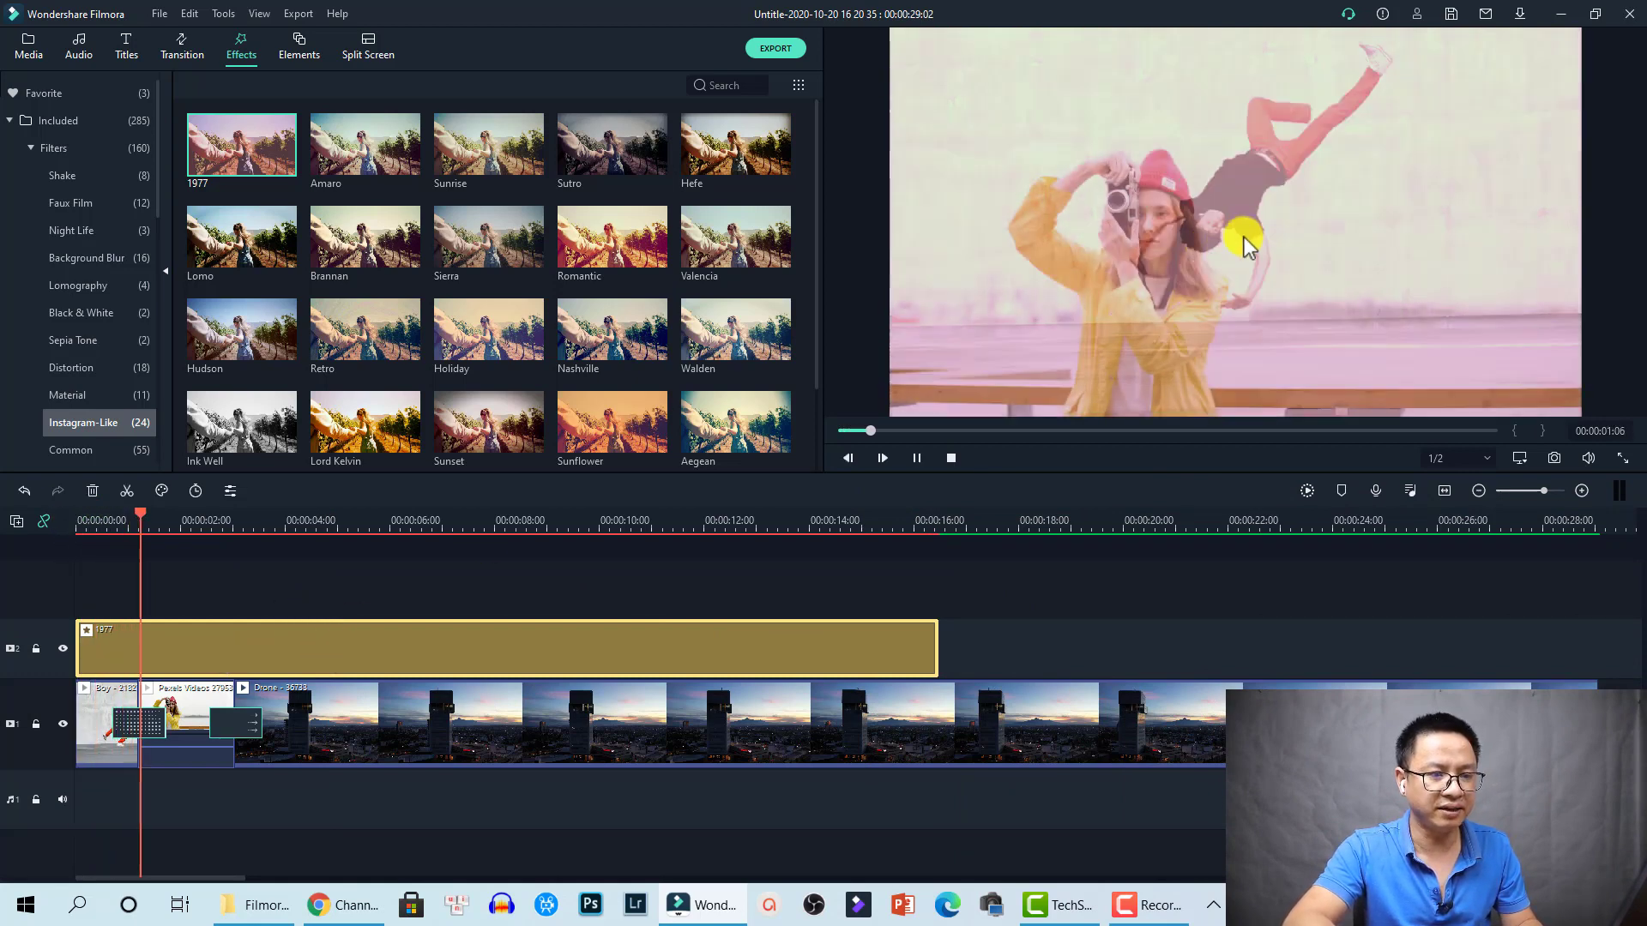
{"action": "key", "text": "space"}
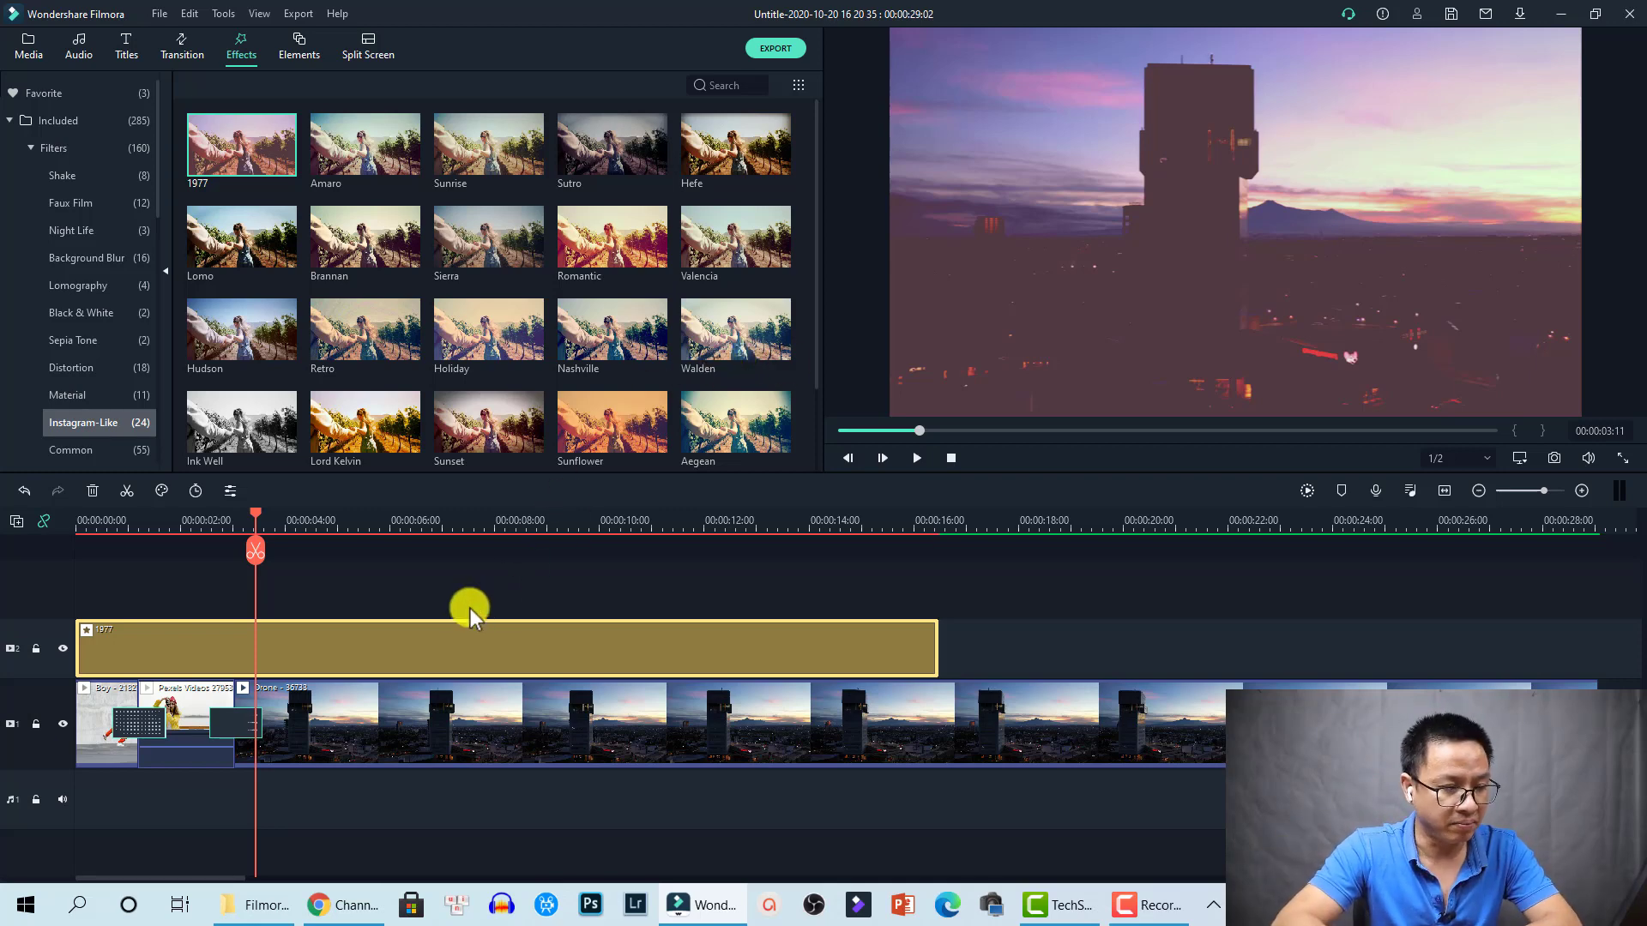
- Set the 1977 filter's Alpha to 43 in its effect settings and accept the change
{"action": "double_click", "coordinate": [388, 635]}
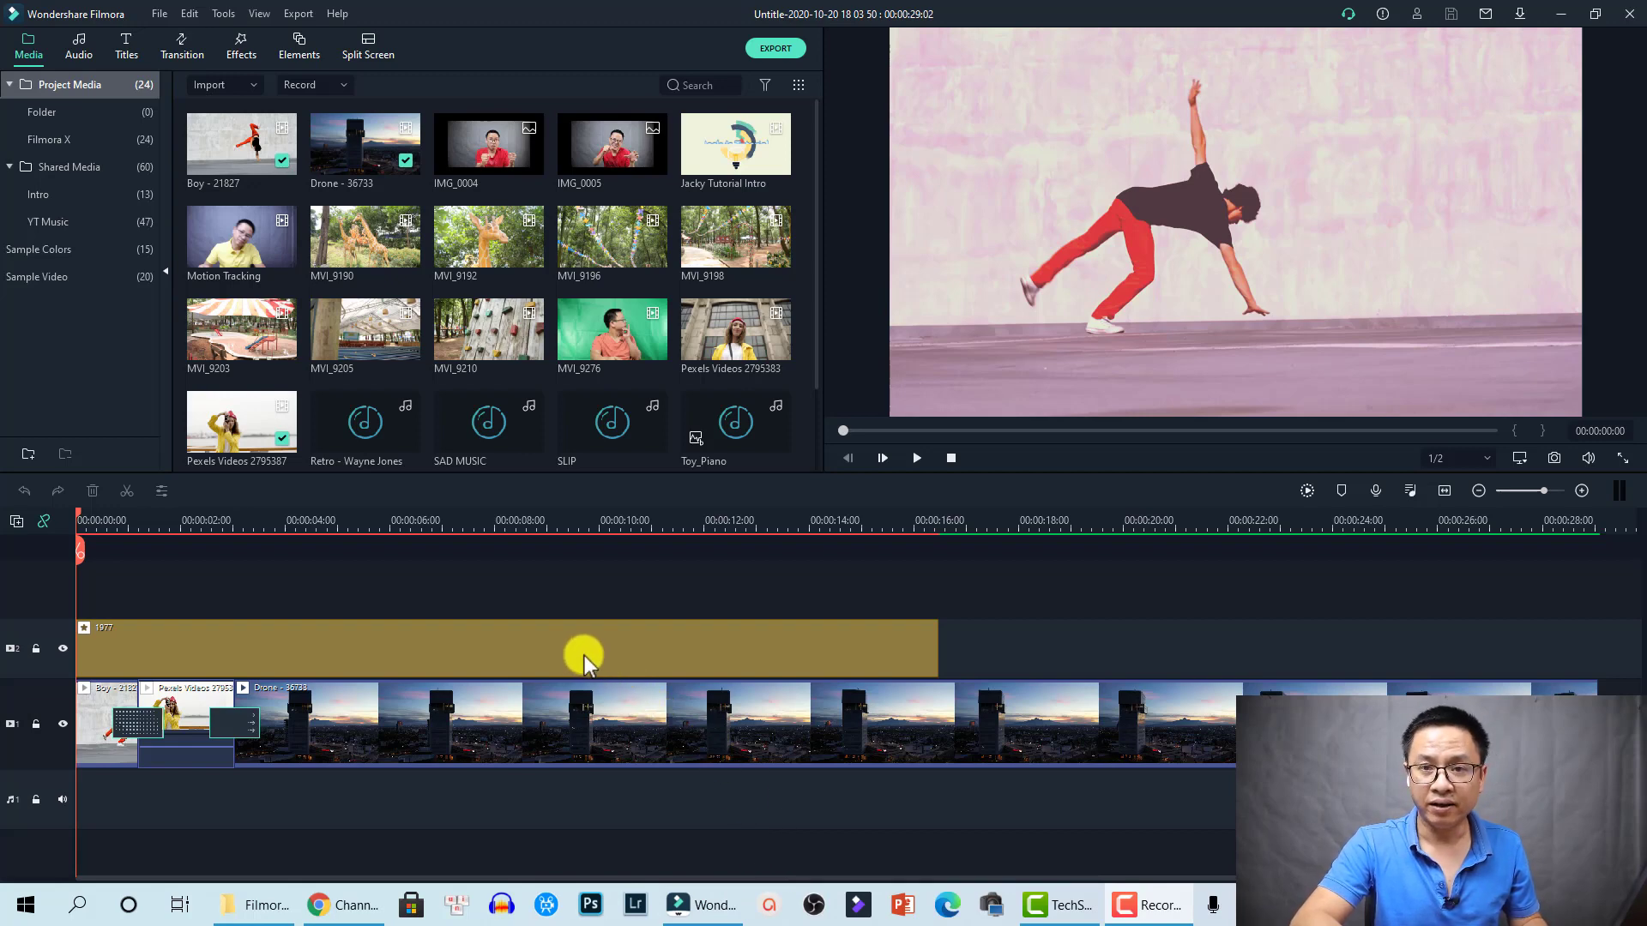
{"action": "double_click", "coordinate": [454, 645]}
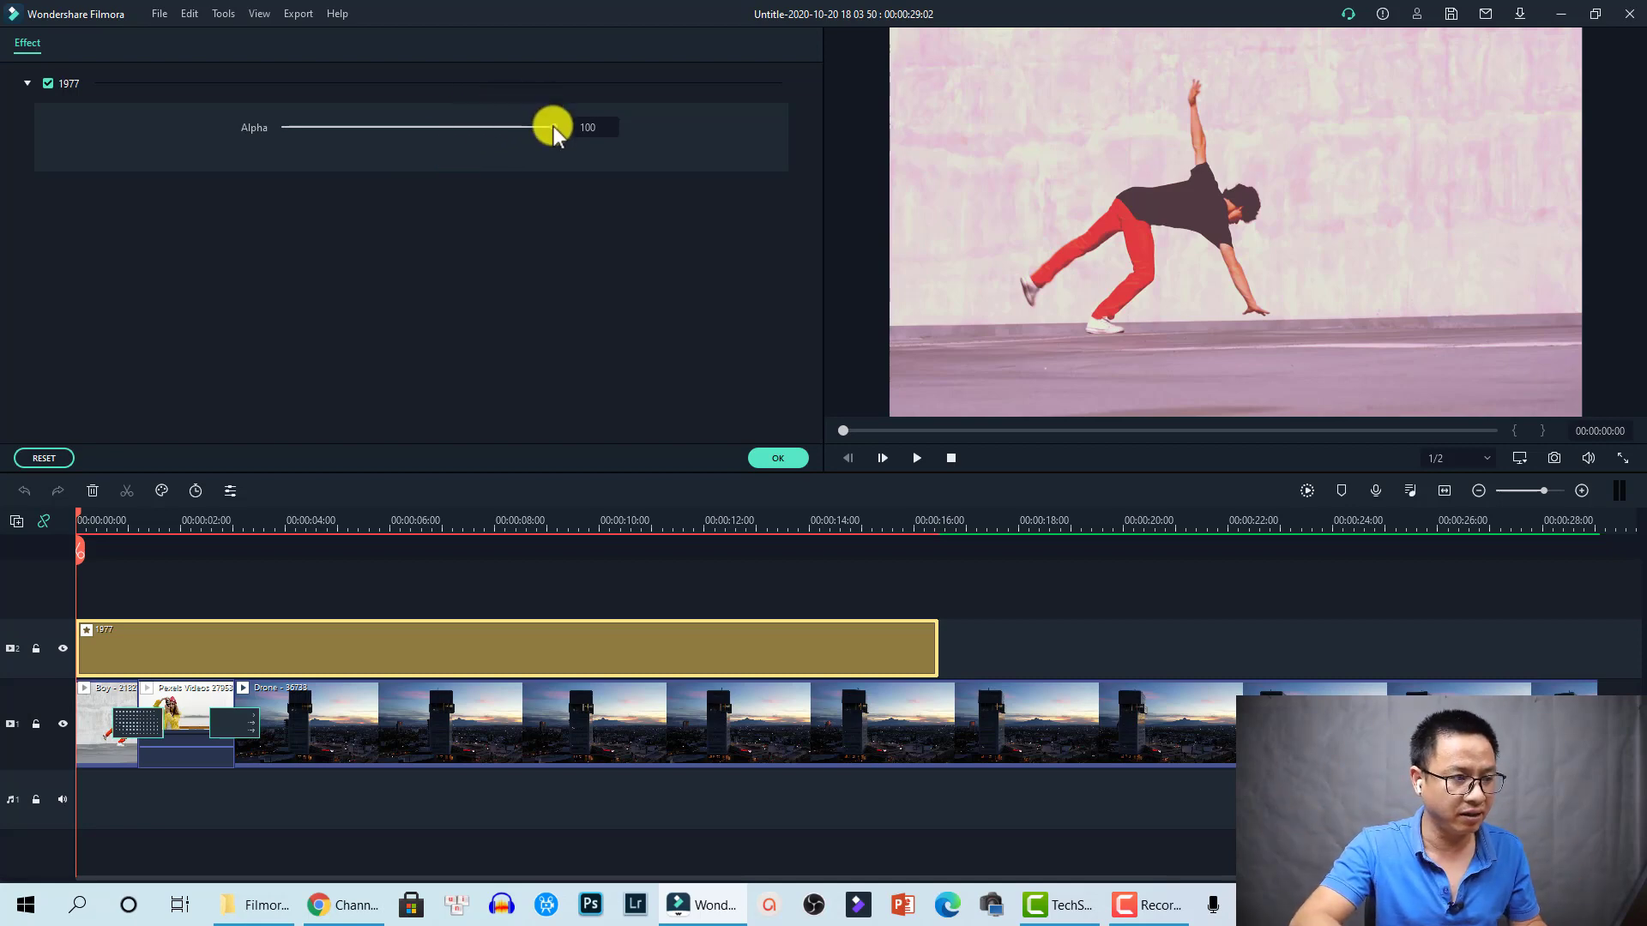
{"action": "left_click_drag", "start_coordinate": [549, 128], "coordinate": [400, 131]}
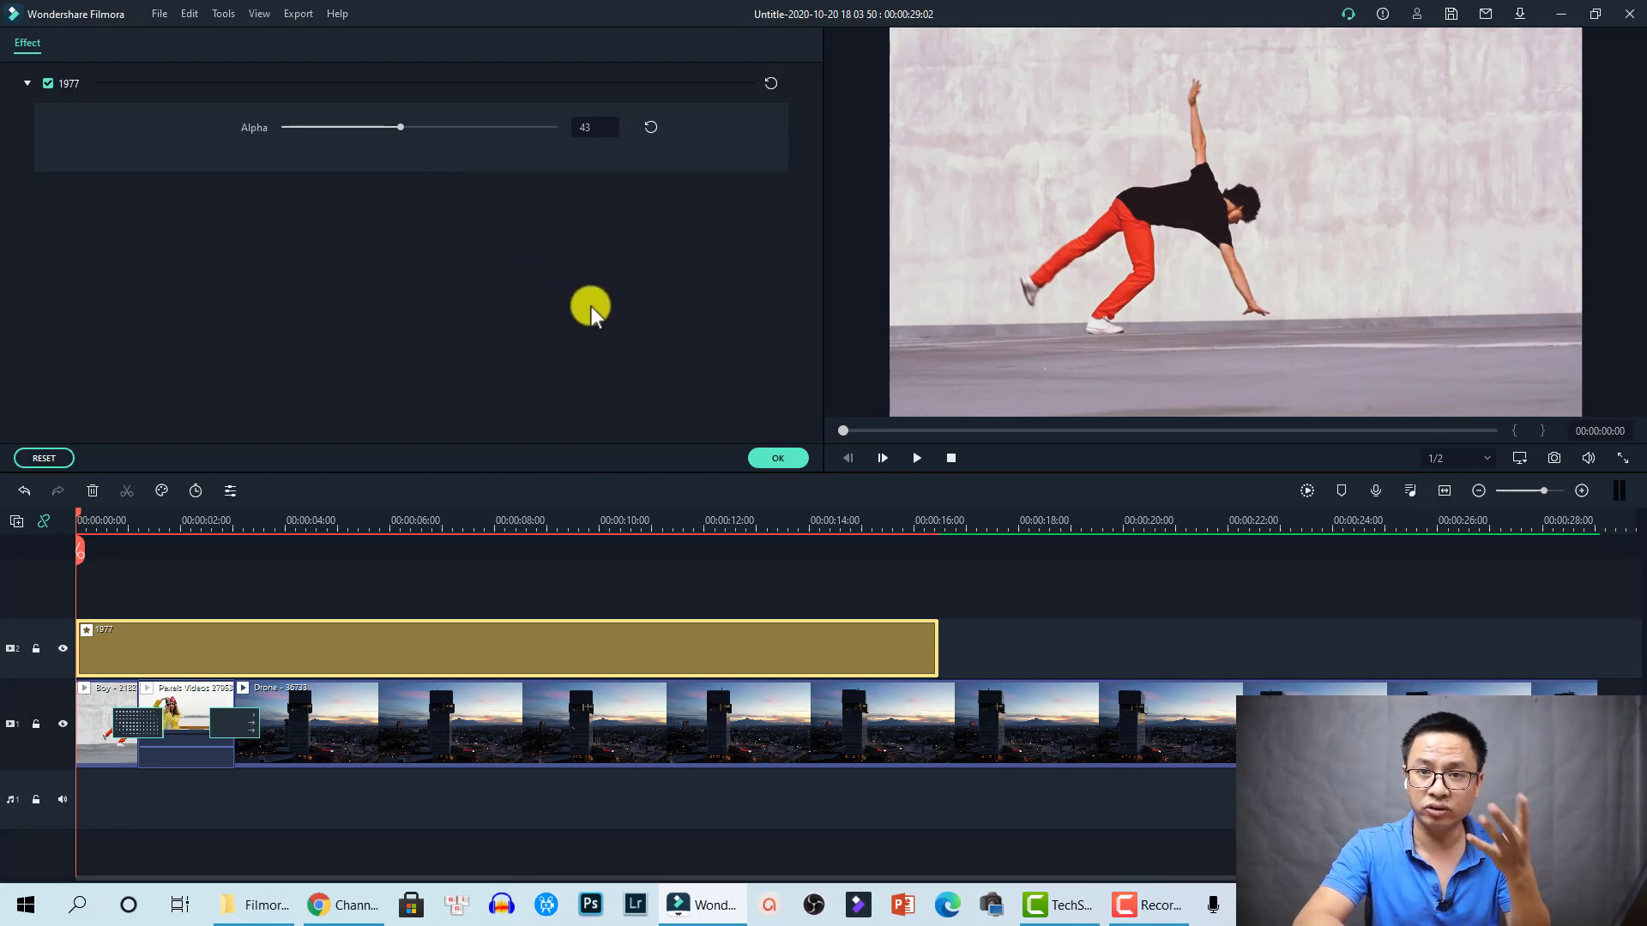
{"action": "left_click", "coordinate": [787, 458]}
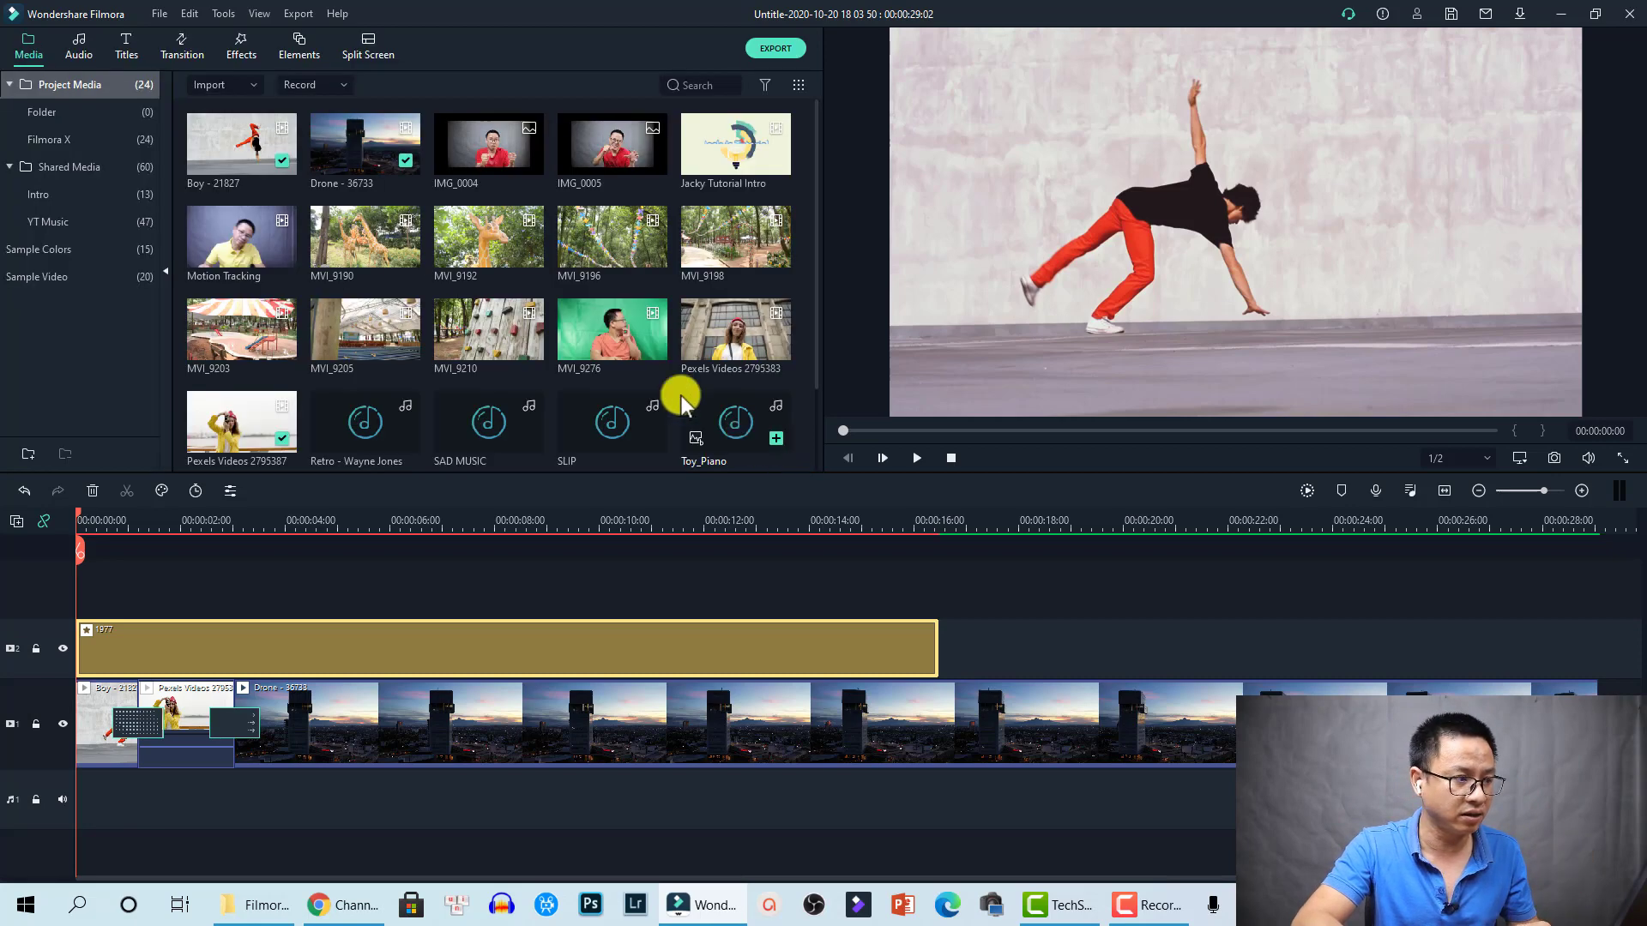
- Add the Shake filter Sideways 1 at the timeline start on a new track above 1977, and play the result
{"action": "left_click", "coordinate": [241, 48]}
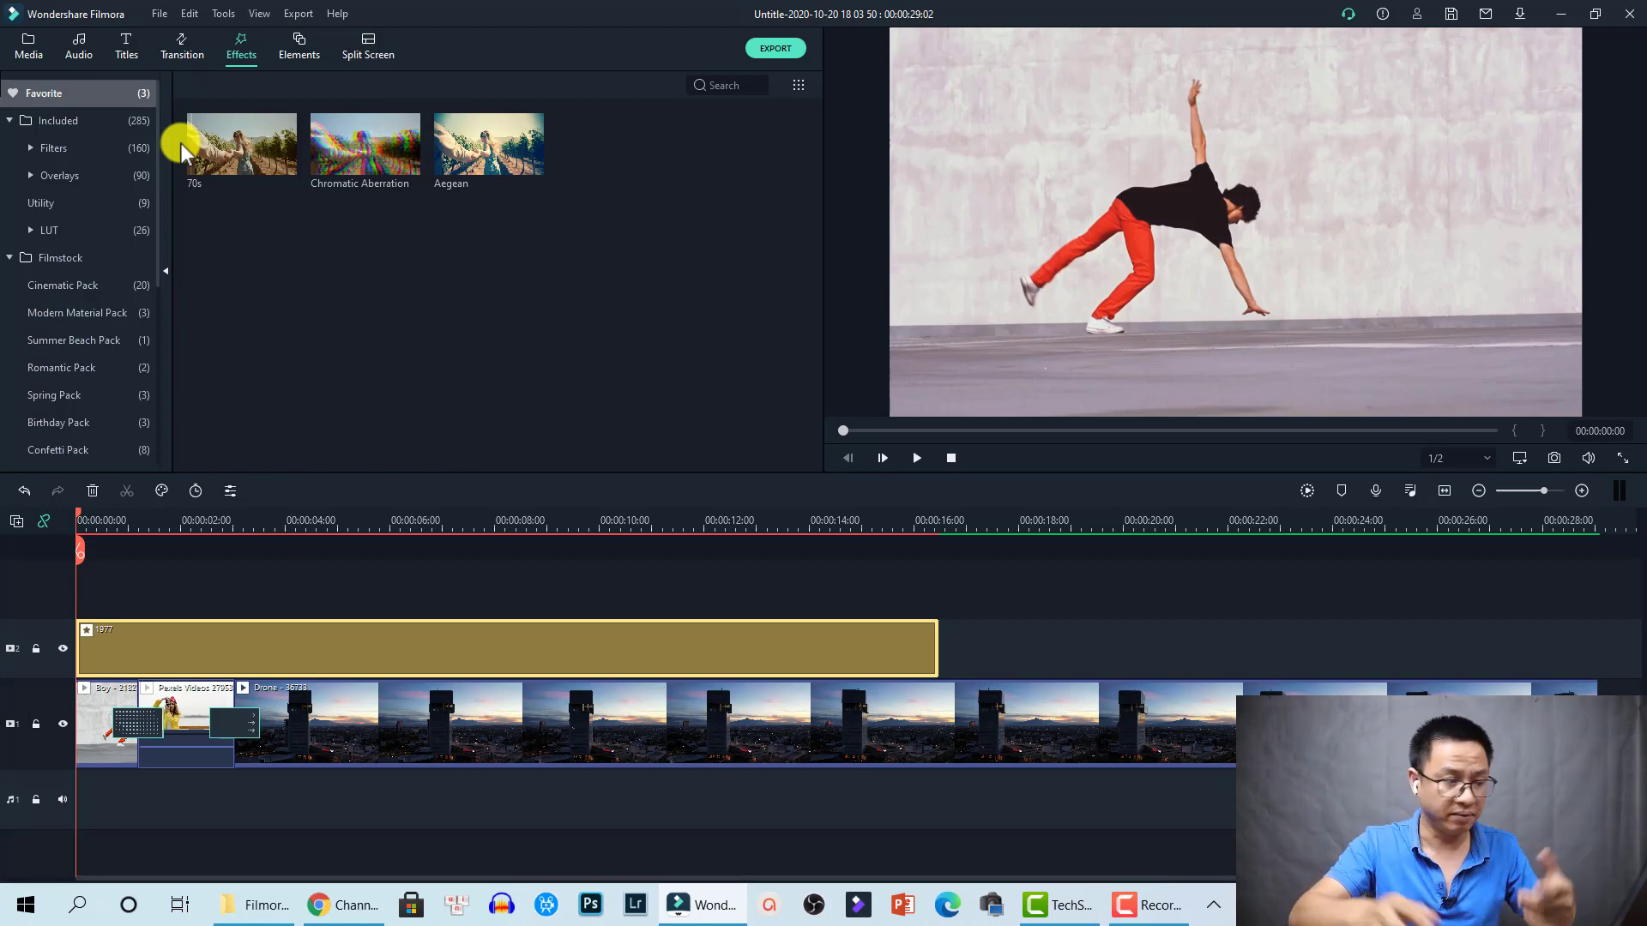
{"action": "left_click", "coordinate": [30, 148]}
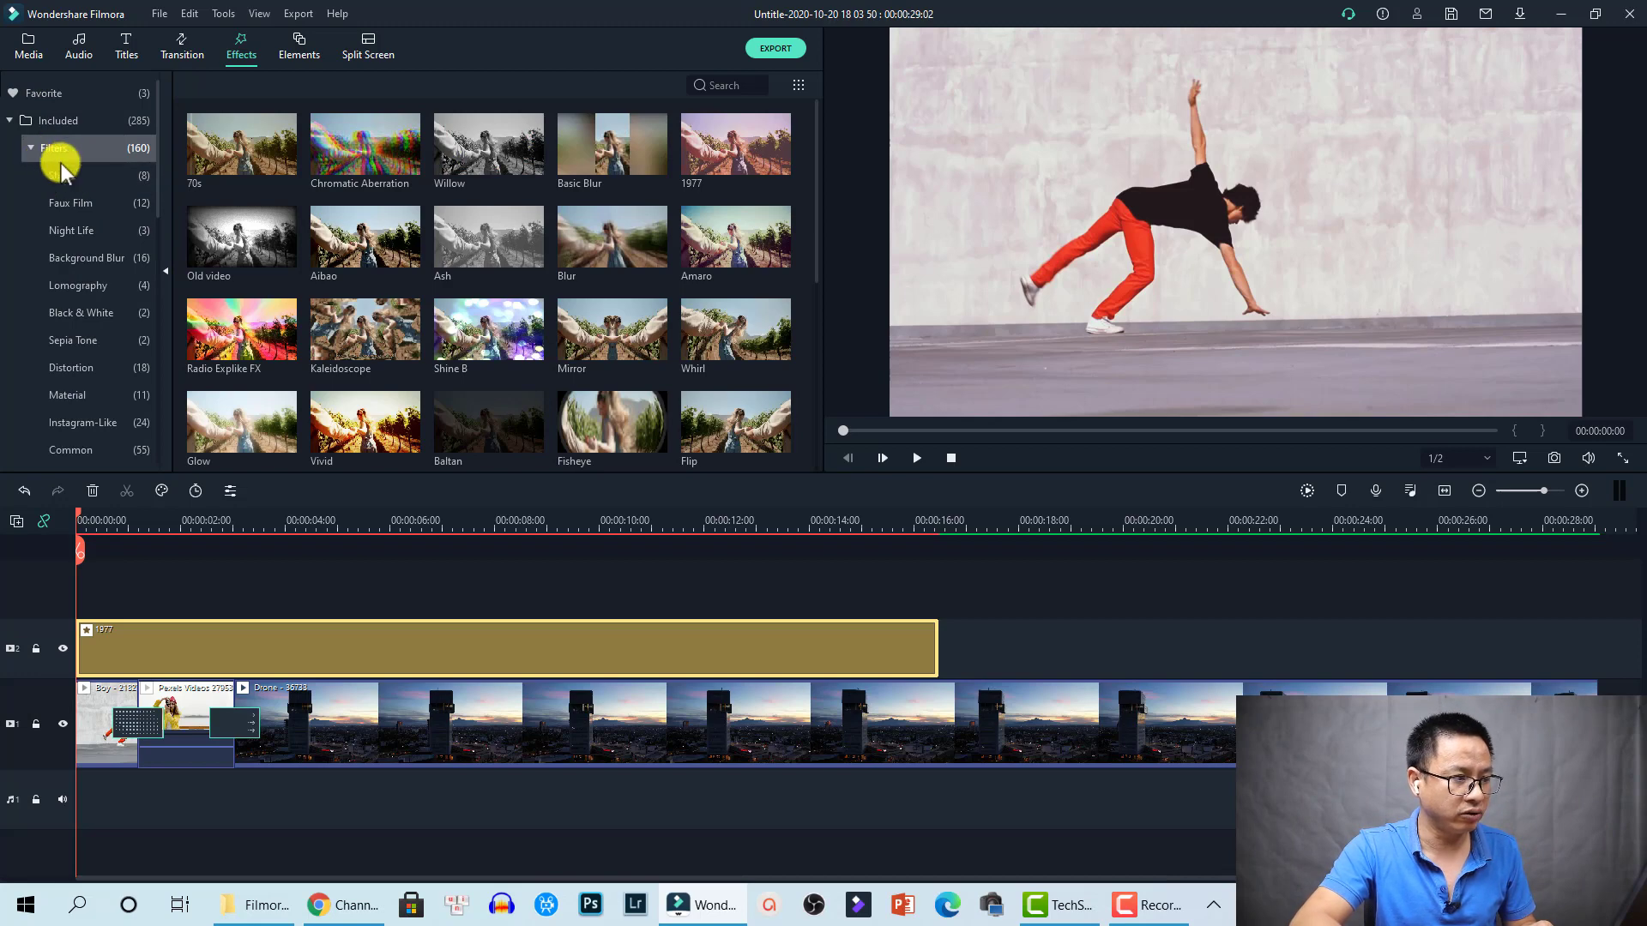
{"action": "scroll", "coordinate": [91, 219], "scroll_direction": "down", "scroll_amount": 1}
{"action": "scroll", "coordinate": [99, 212], "scroll_direction": "up", "scroll_amount": 1}
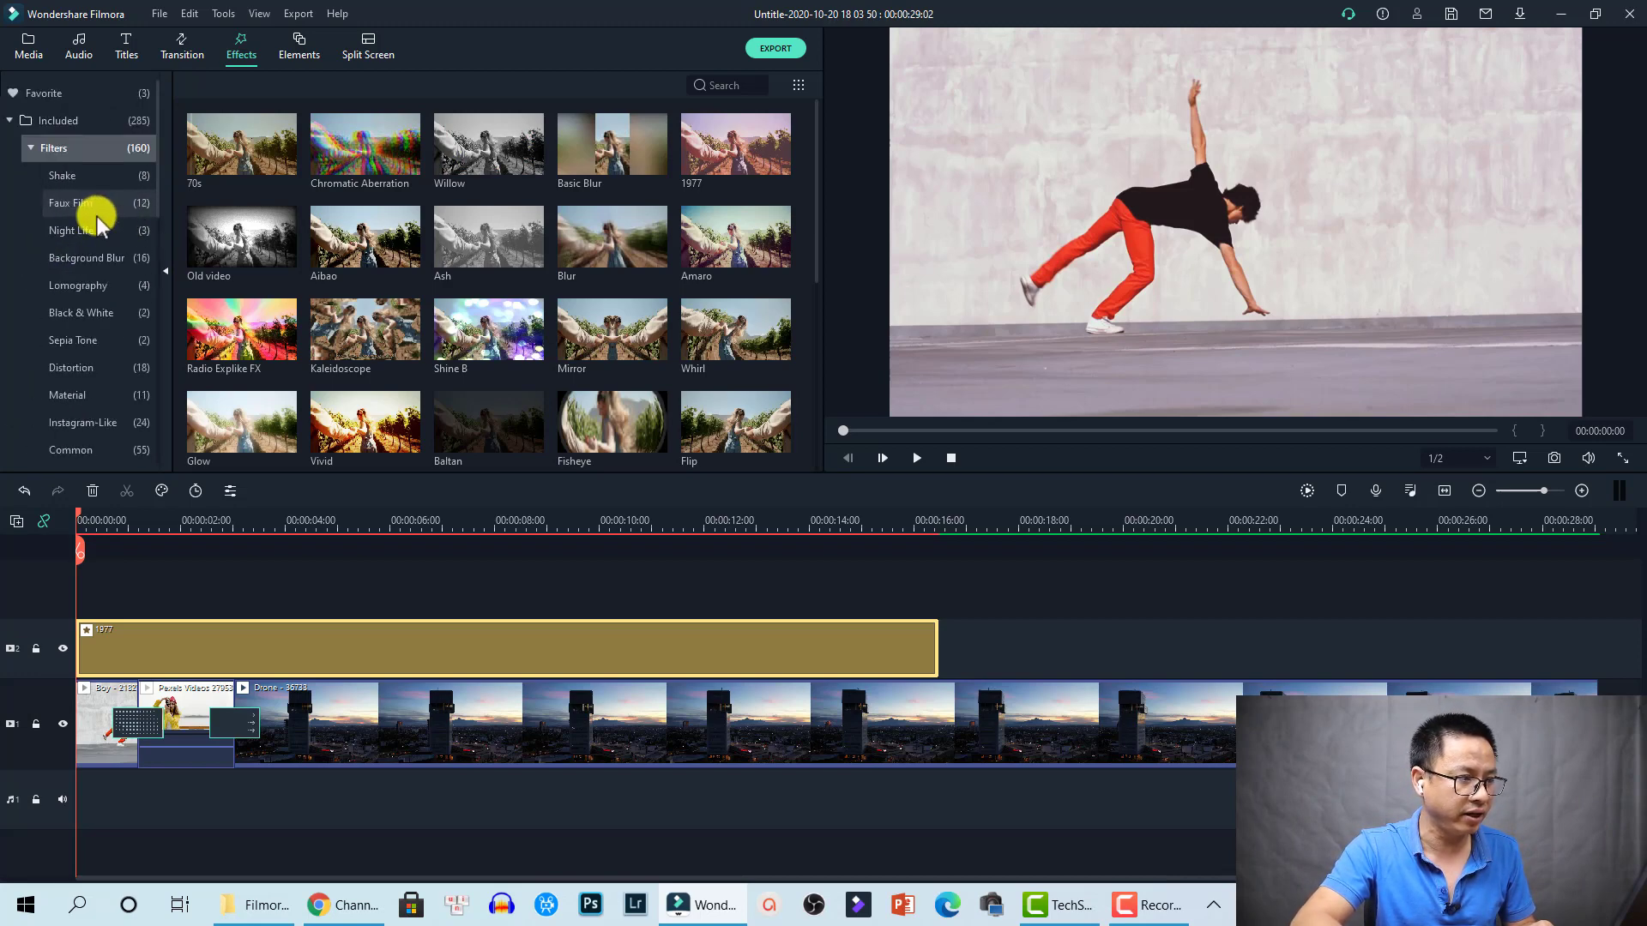
{"action": "left_click", "coordinate": [72, 180]}
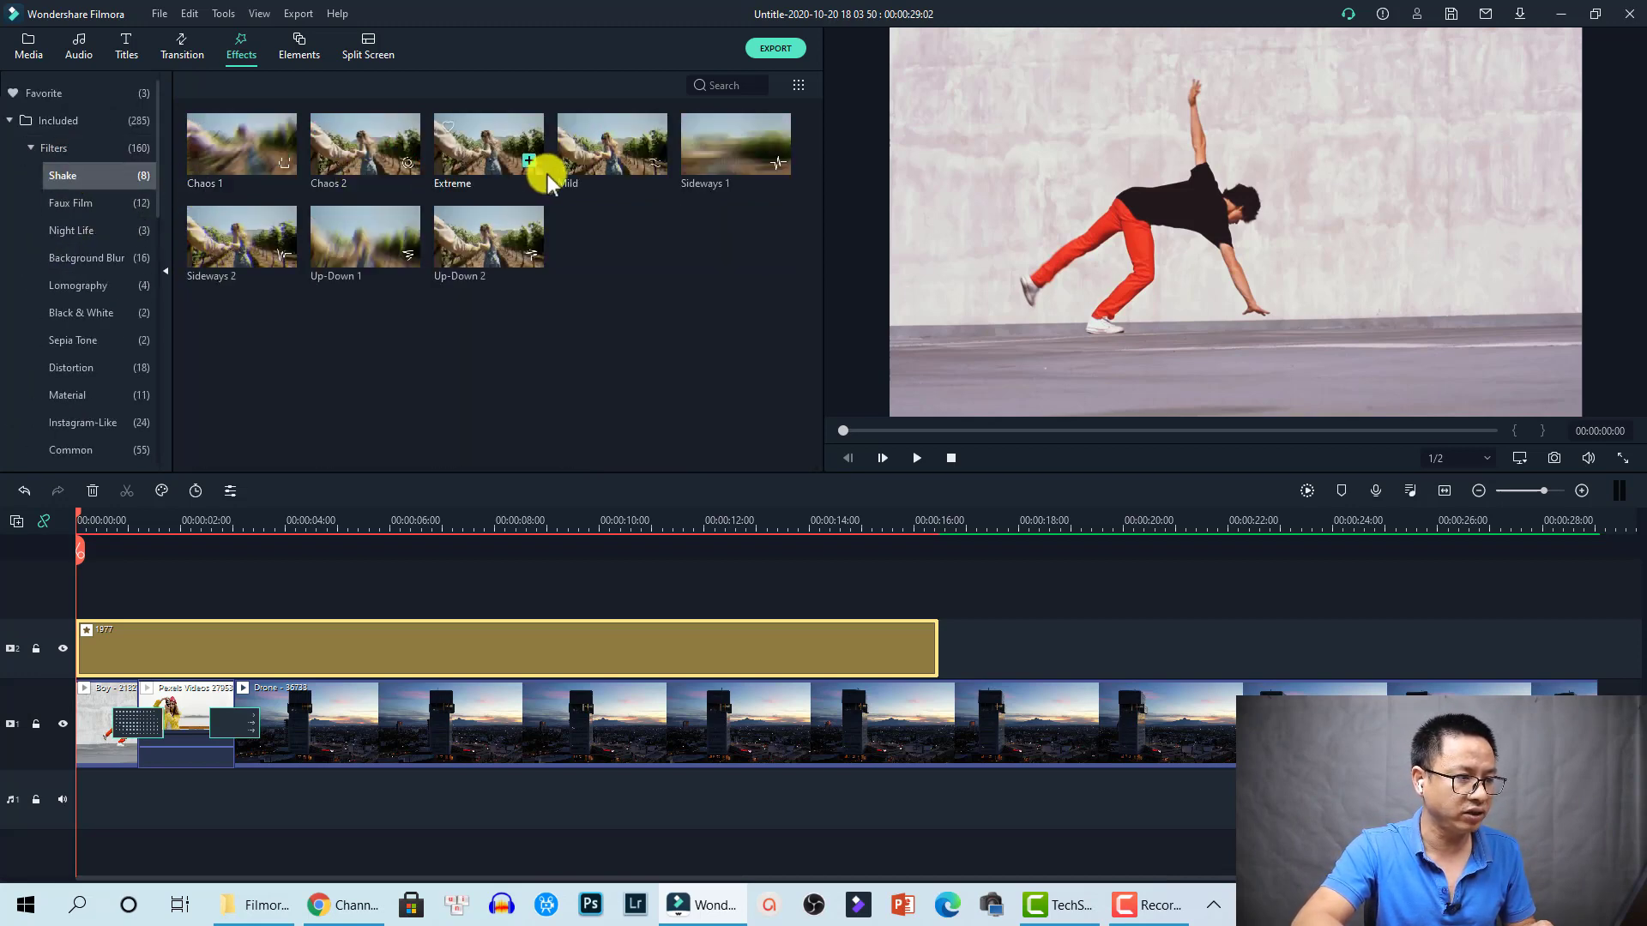
{"action": "left_click_drag", "start_coordinate": [698, 158], "coordinate": [94, 595]}
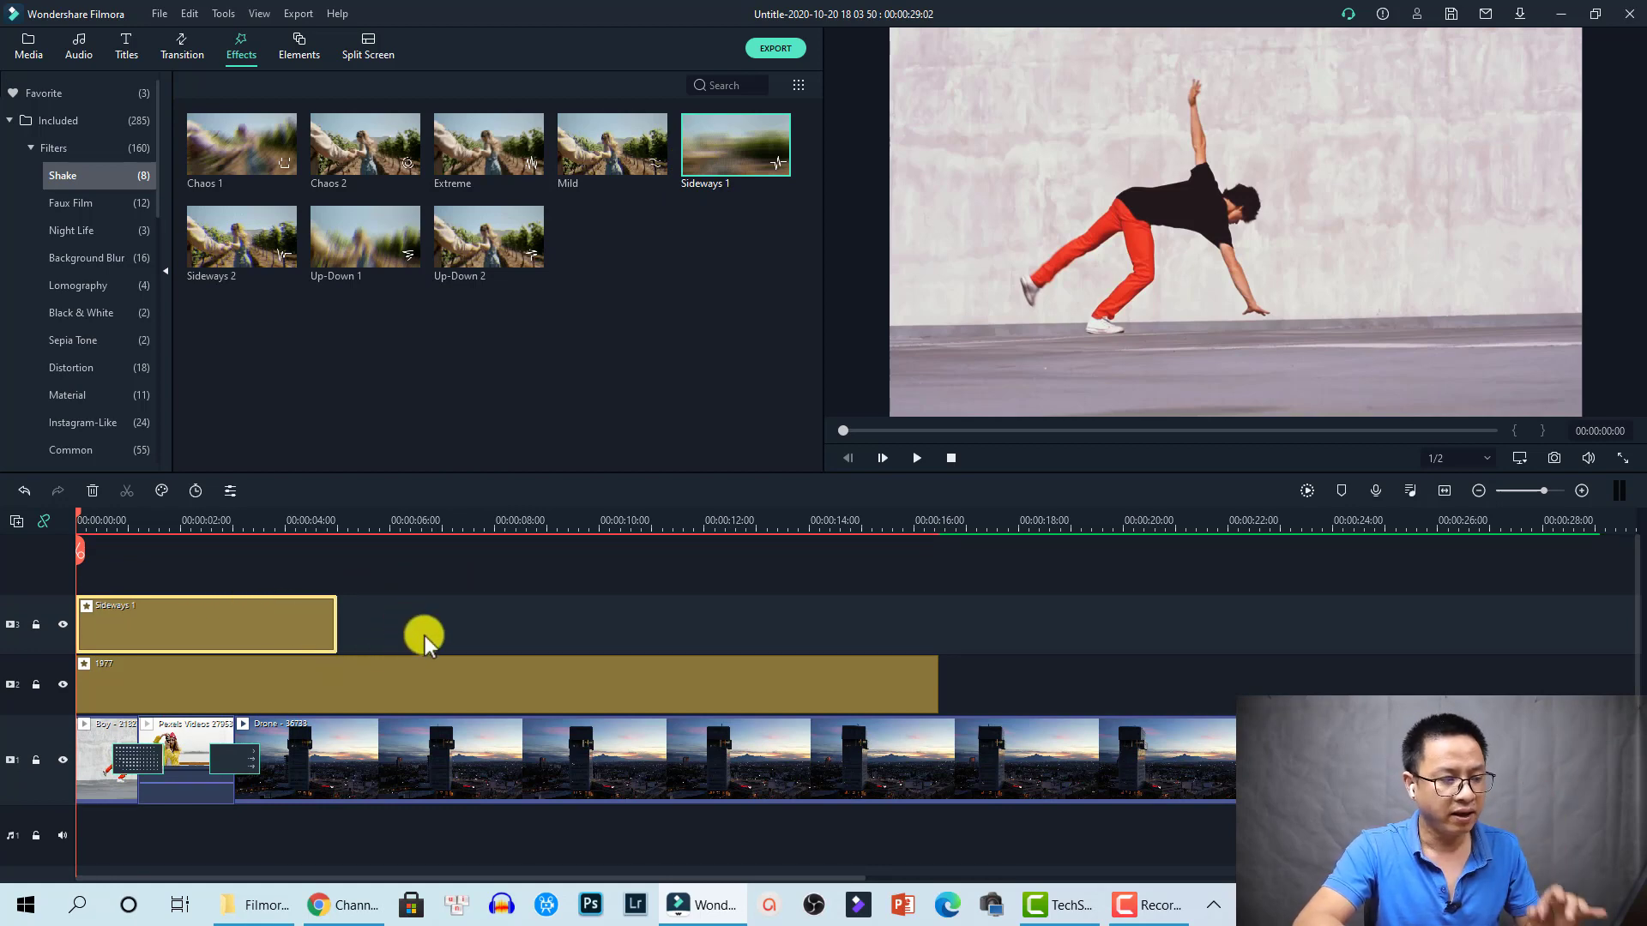
{"action": "key", "text": "space"}
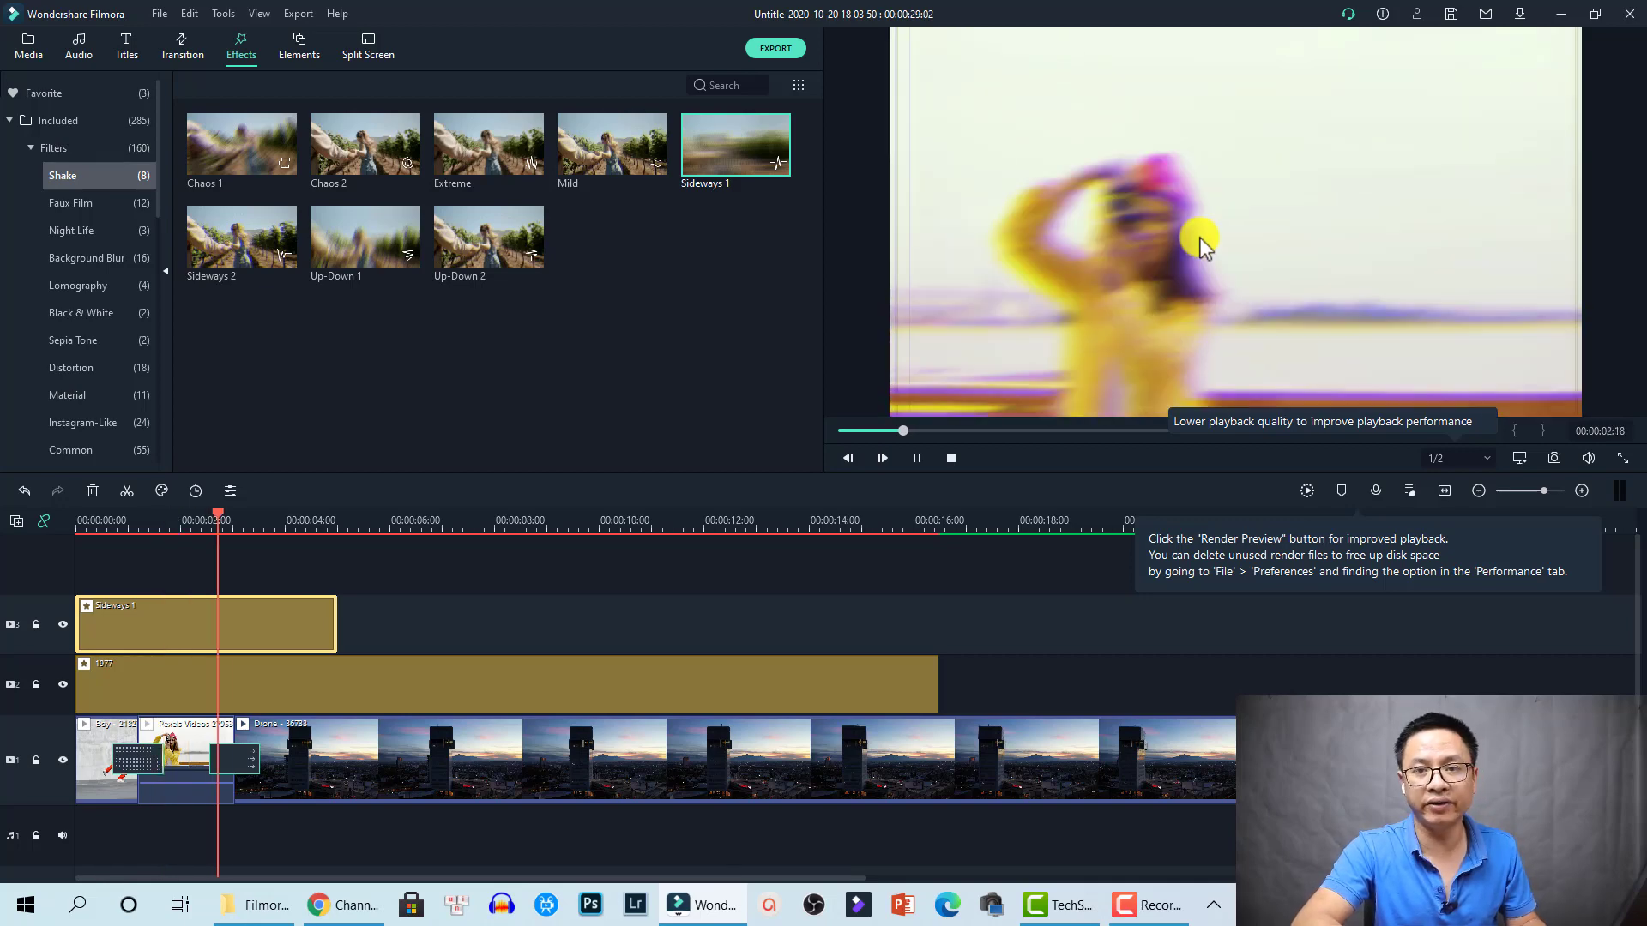
{"action": "key", "text": "space"}
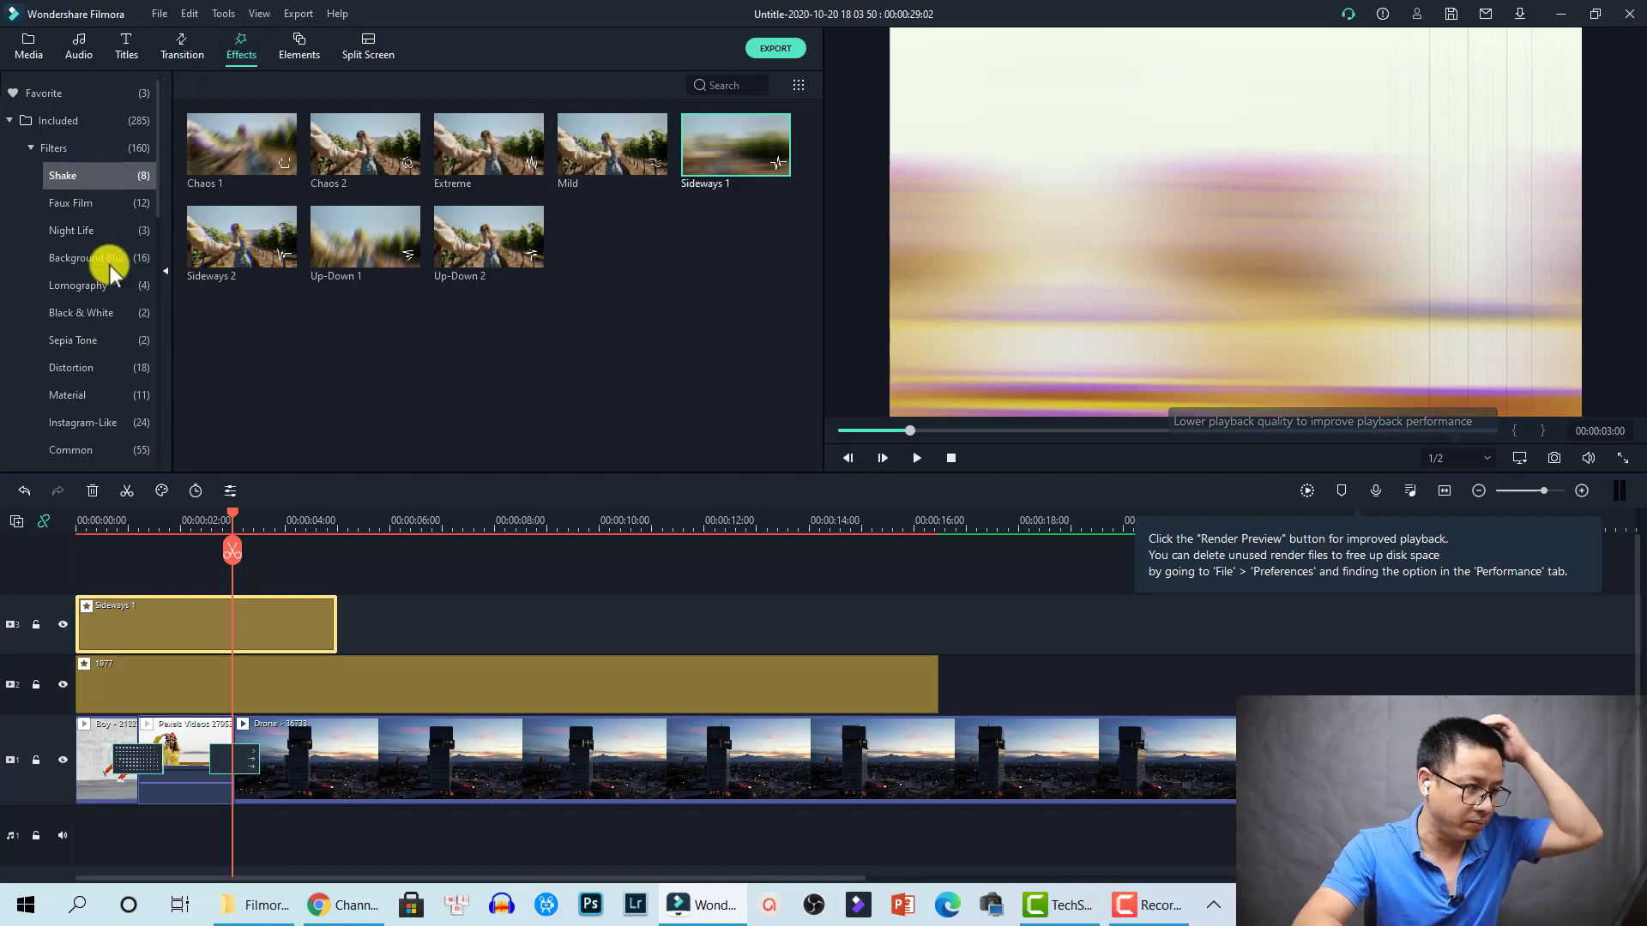
- Add the Frame overlay Film 4 at the timeline start on a new track above Sideways 1, and preview it
{"action": "left_click", "coordinate": [33, 148]}
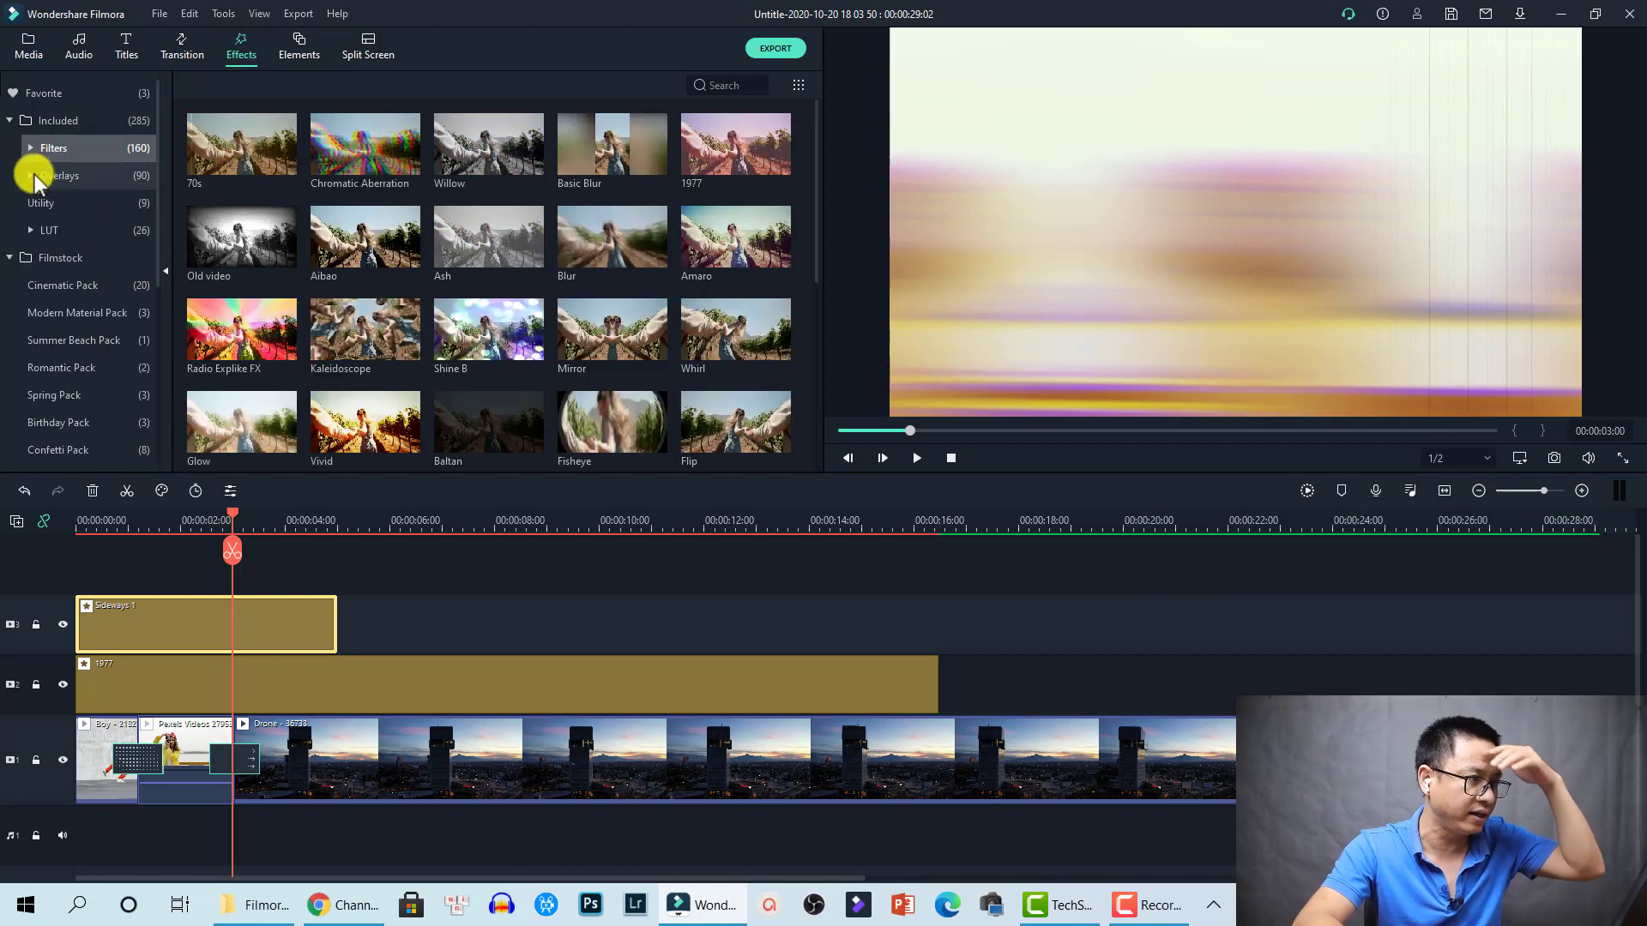
{"action": "left_click", "coordinate": [34, 174]}
{"action": "left_click", "coordinate": [85, 204]}
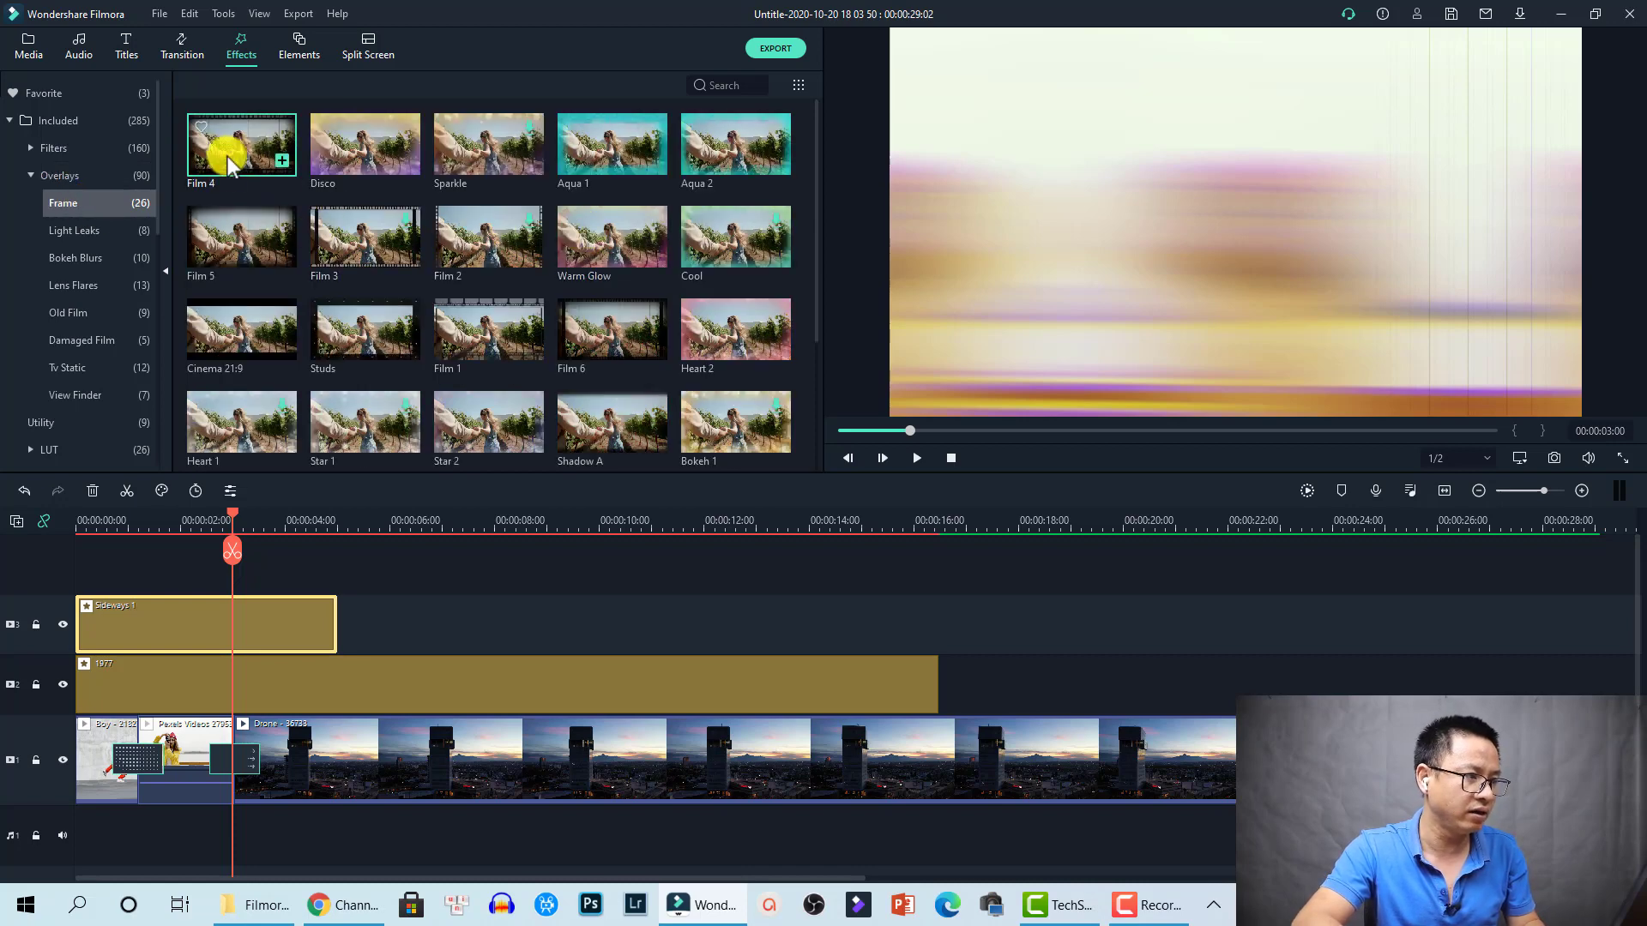
{"action": "left_click_drag", "start_coordinate": [228, 156], "coordinate": [75, 571]}
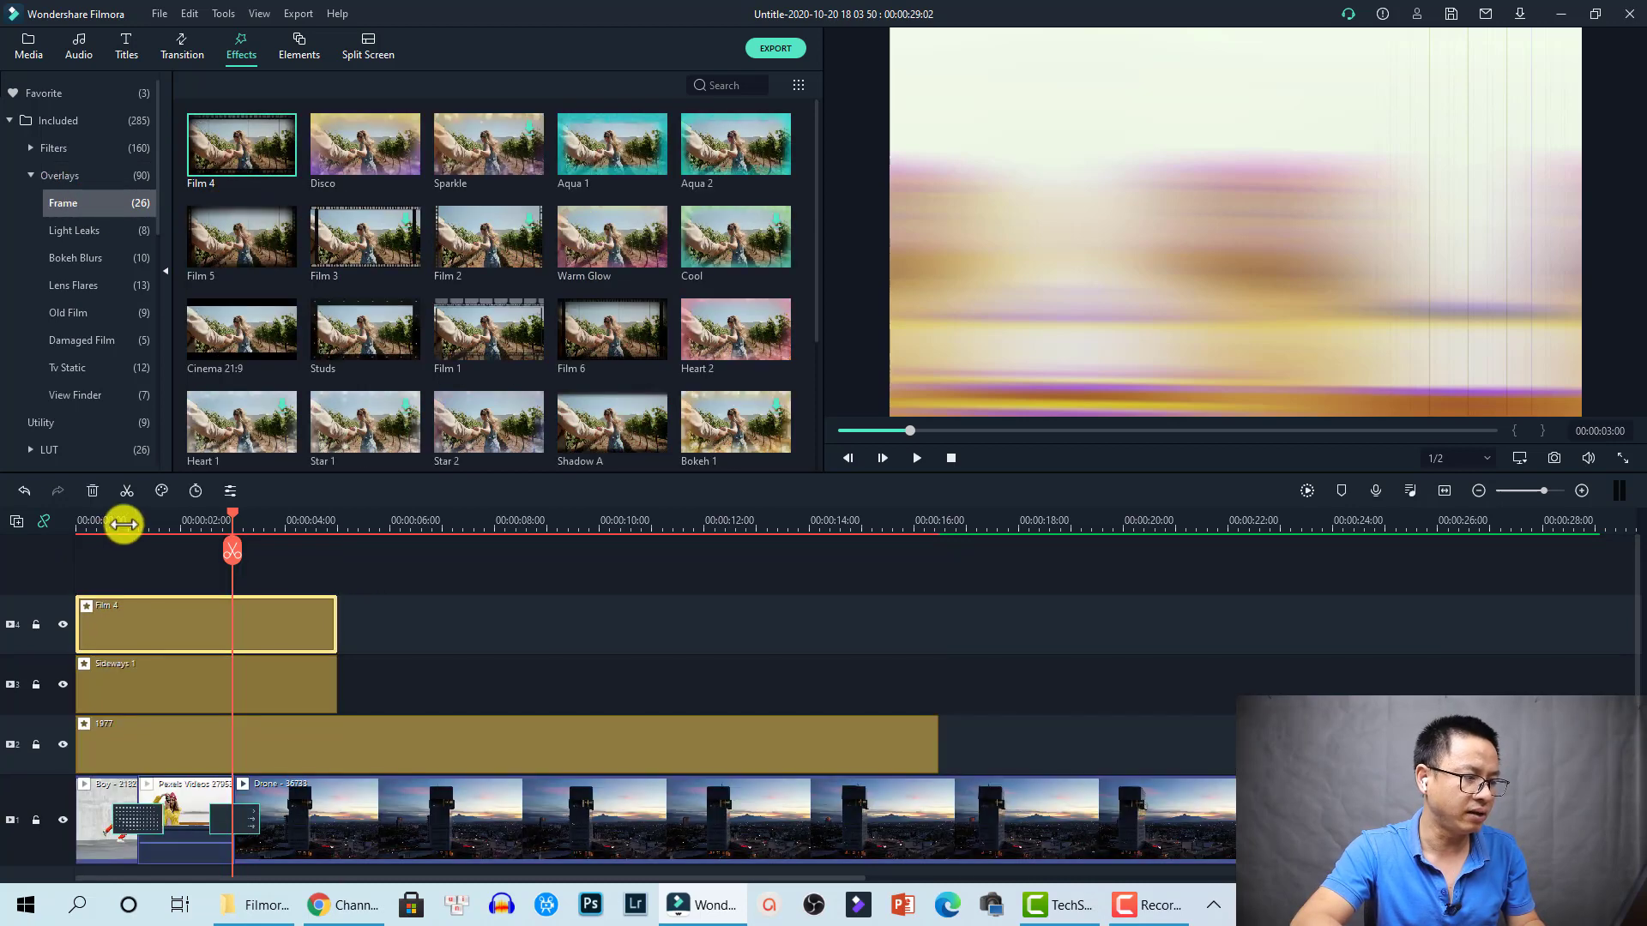
{"action": "left_click", "coordinate": [121, 521]}
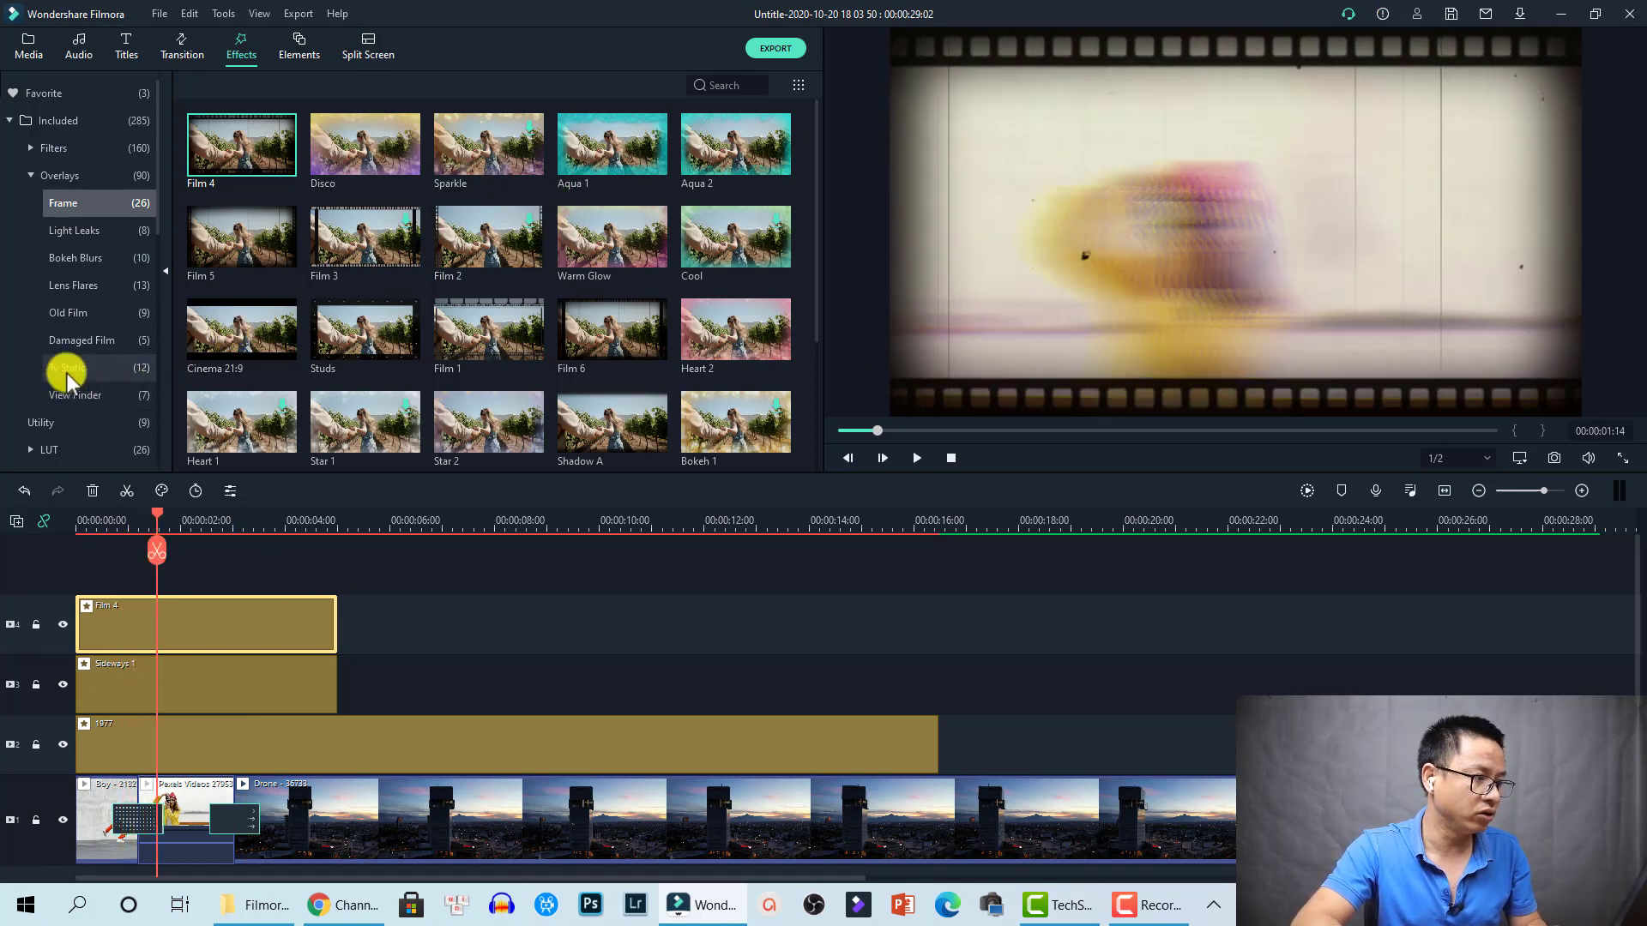
- Place the View Finder overlay Vintage Viewfinder 2 after 1977 on the same track, starting at about 17 seconds, and play it
{"action": "left_click", "coordinate": [76, 395]}
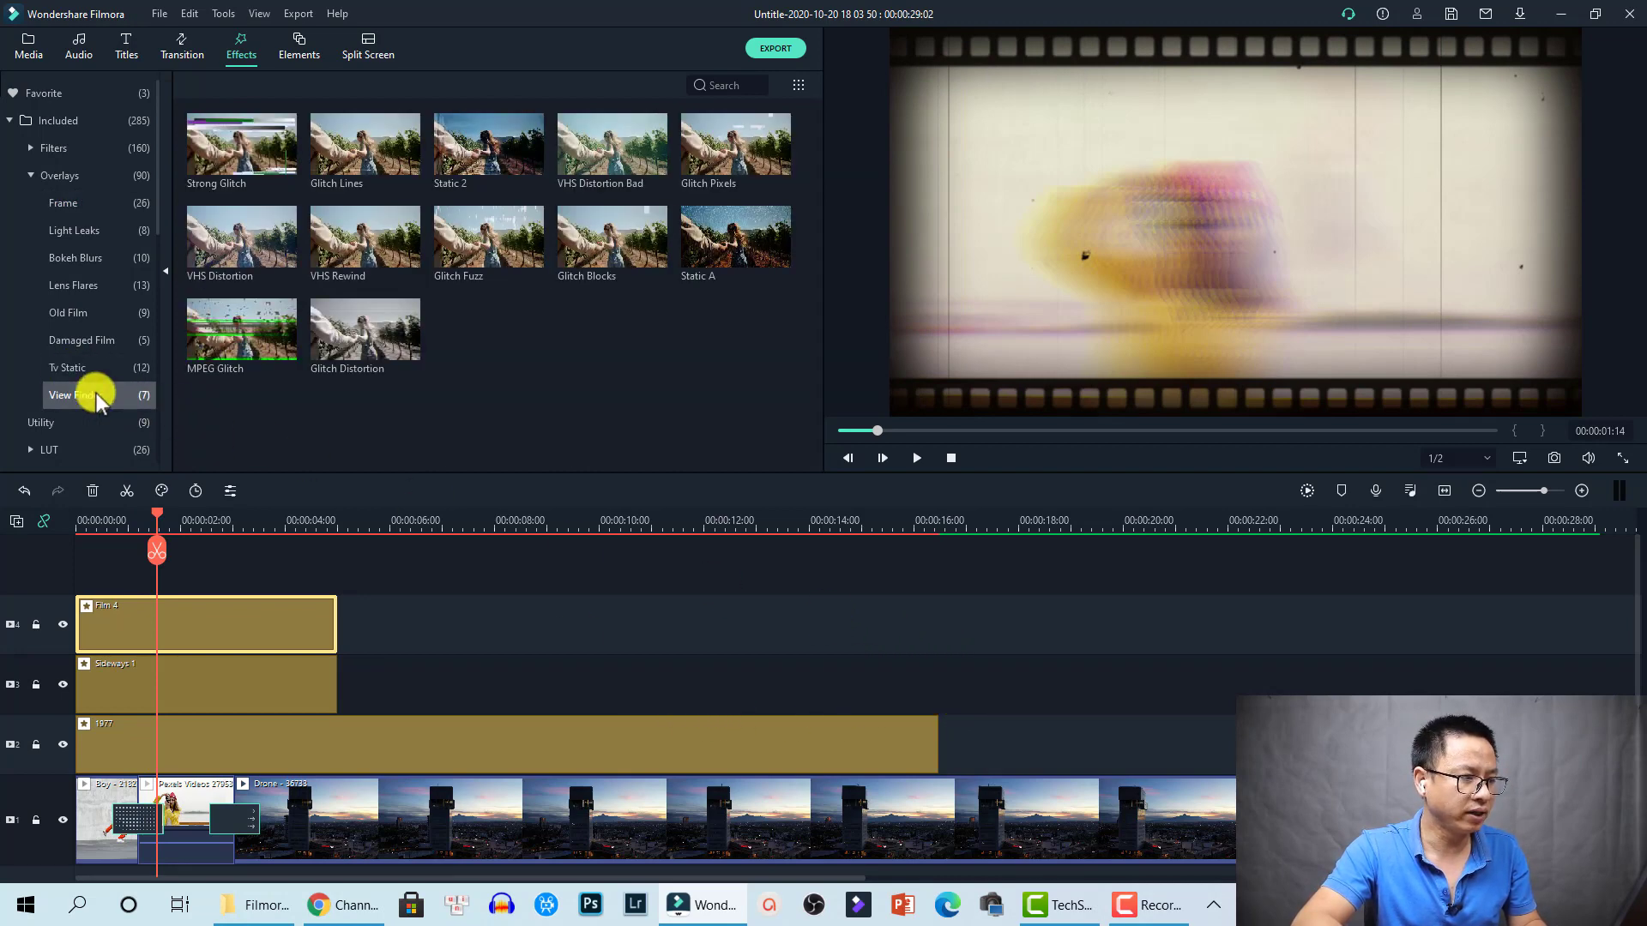
{"action": "left_click_drag", "start_coordinate": [349, 155], "coordinate": [988, 744]}
{"action": "left_click", "coordinate": [1076, 523]}
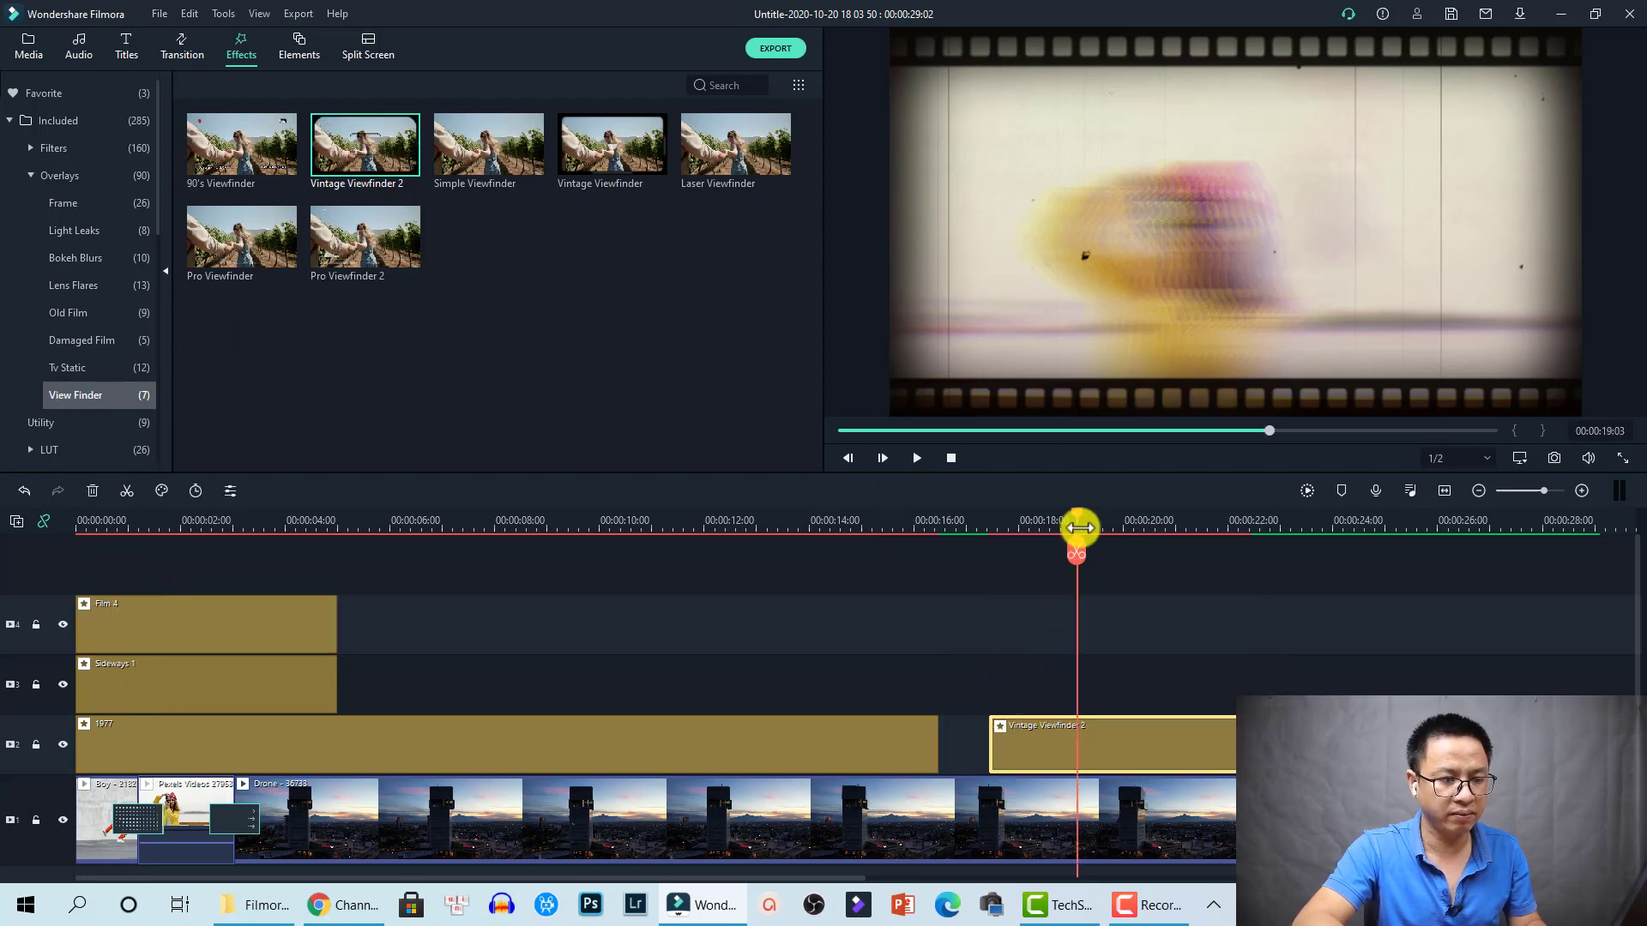
{"action": "key", "text": "space"}
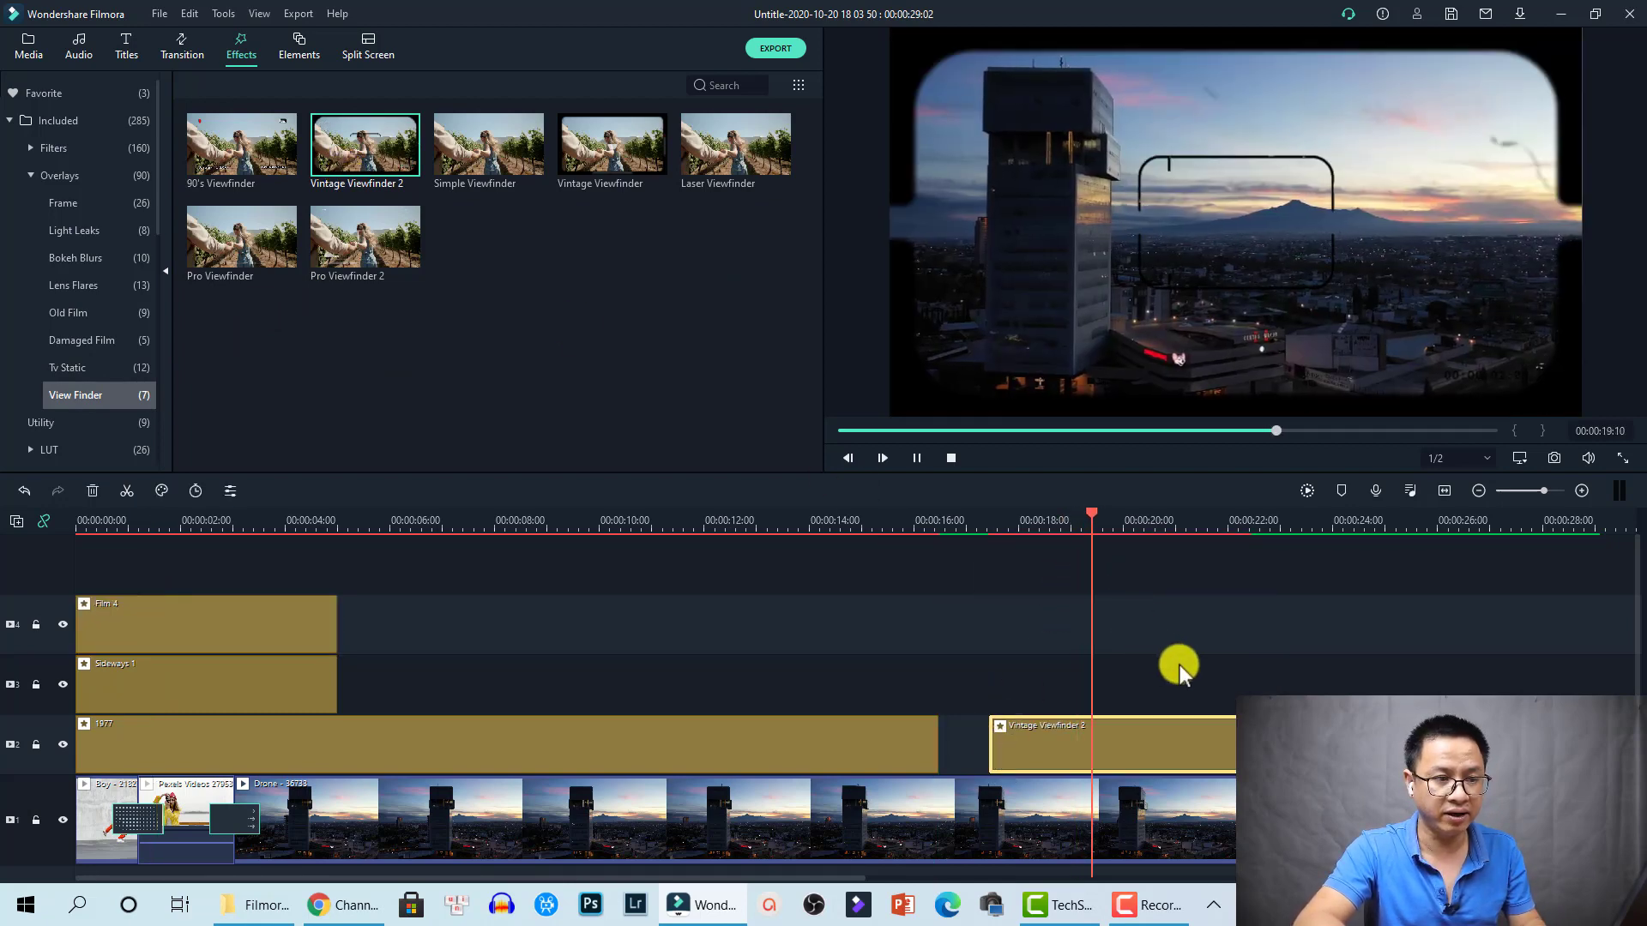
{"action": "key", "text": "space"}
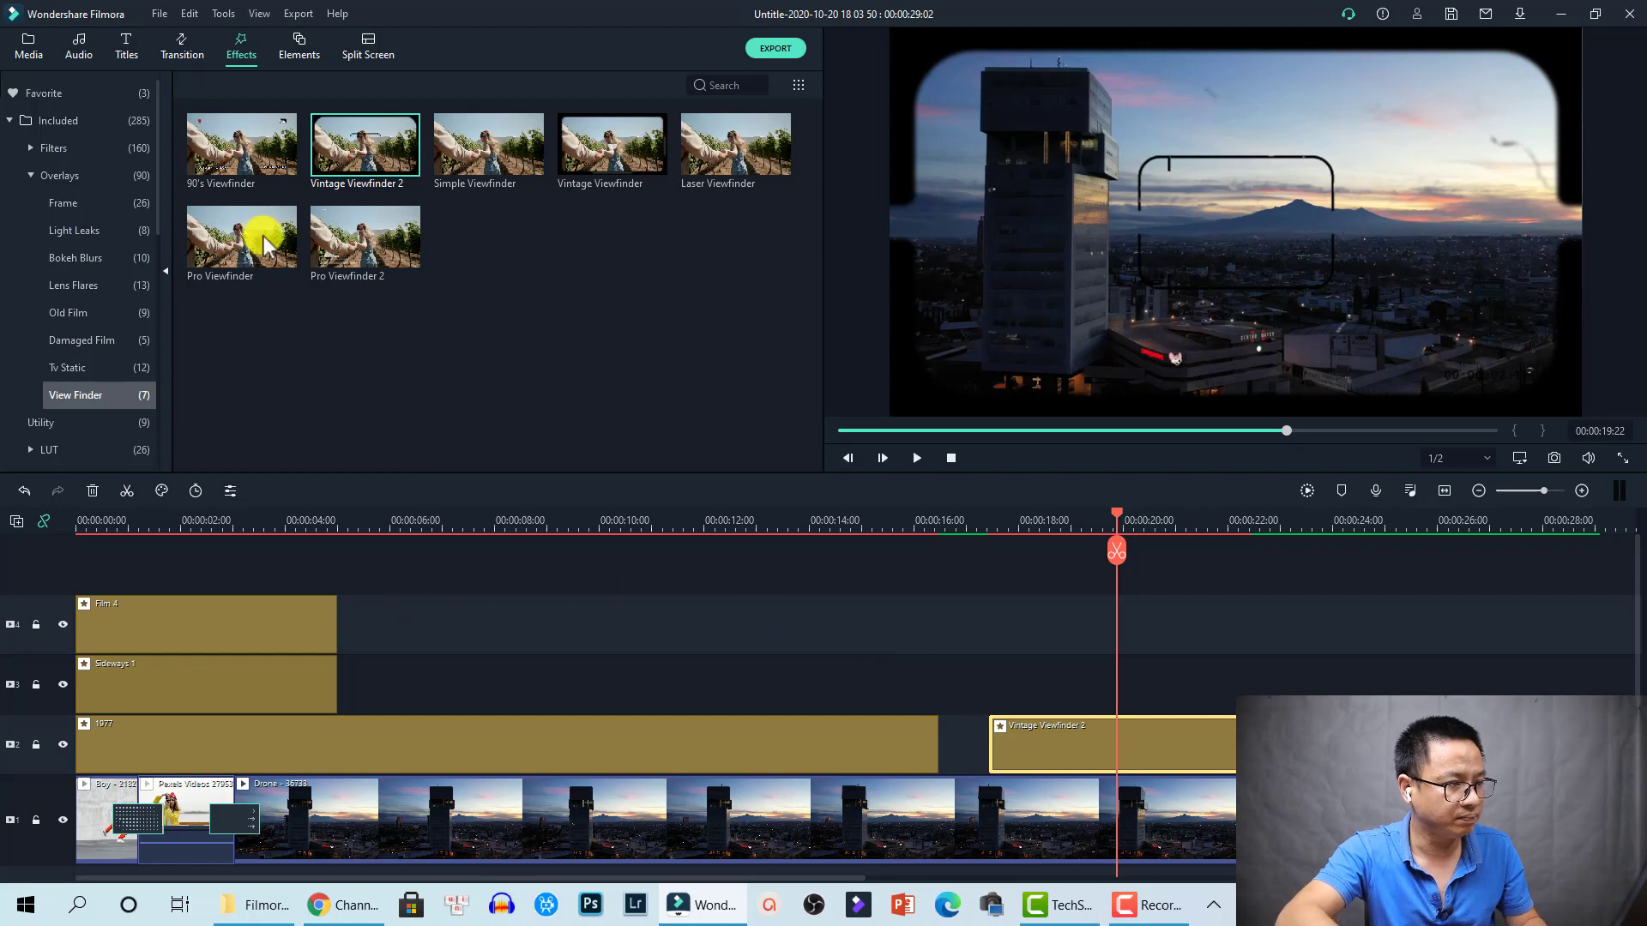
- Apply the Faux Film filter Flushed directly onto the Drone clip on the main video track
{"action": "left_click", "coordinate": [53, 147]}
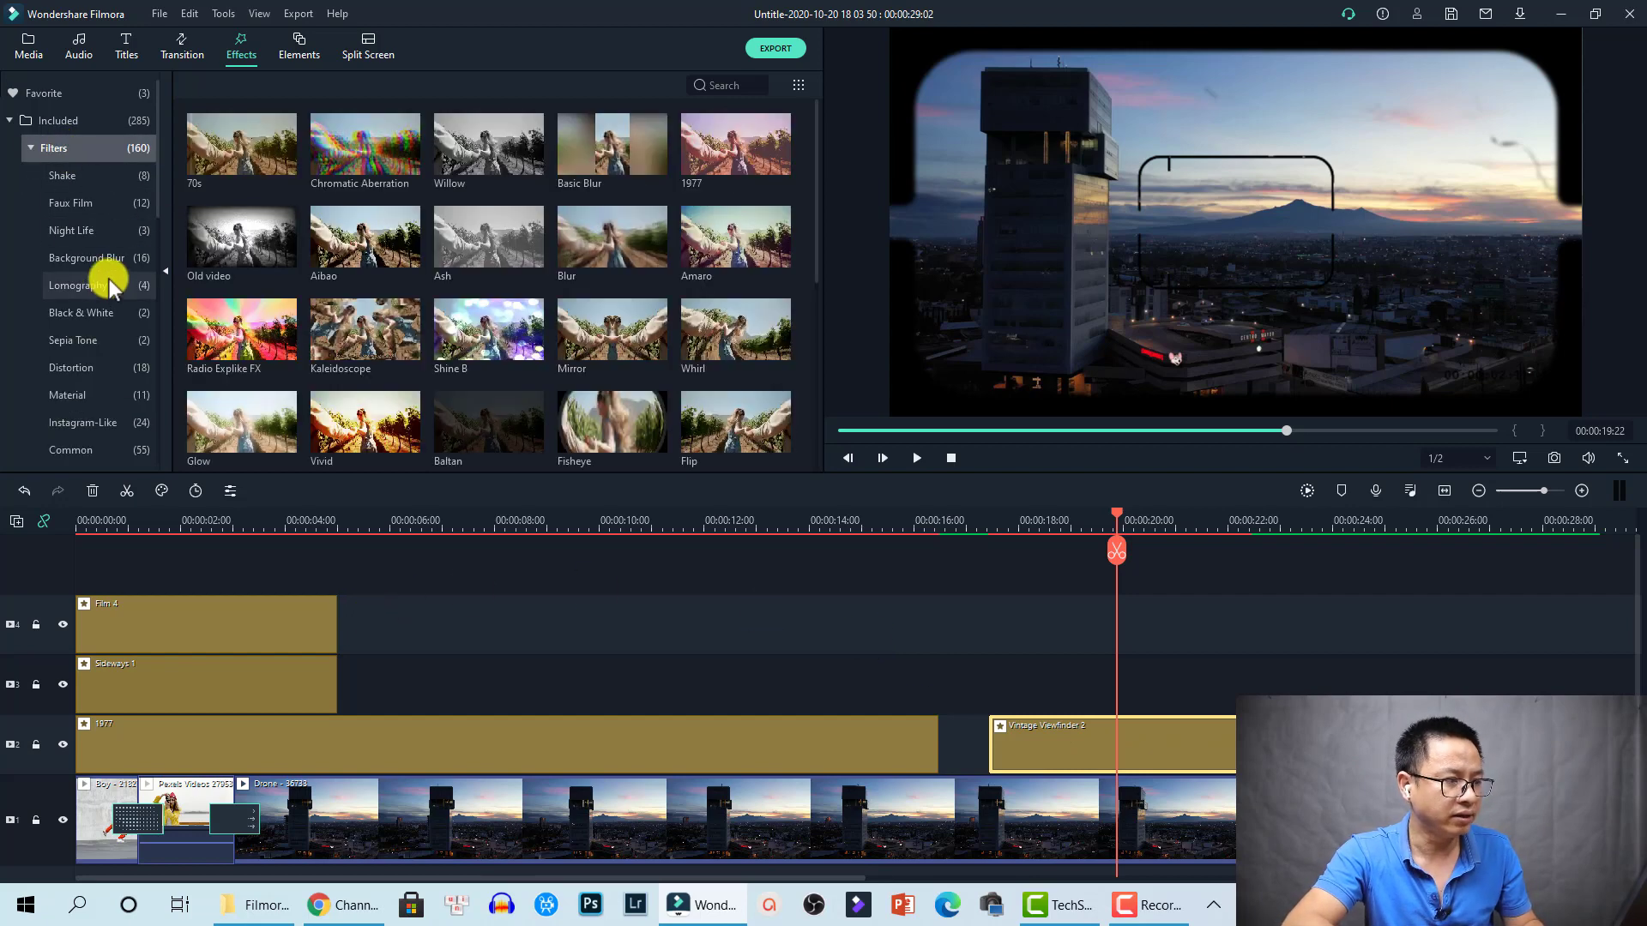
{"action": "left_click", "coordinate": [86, 203]}
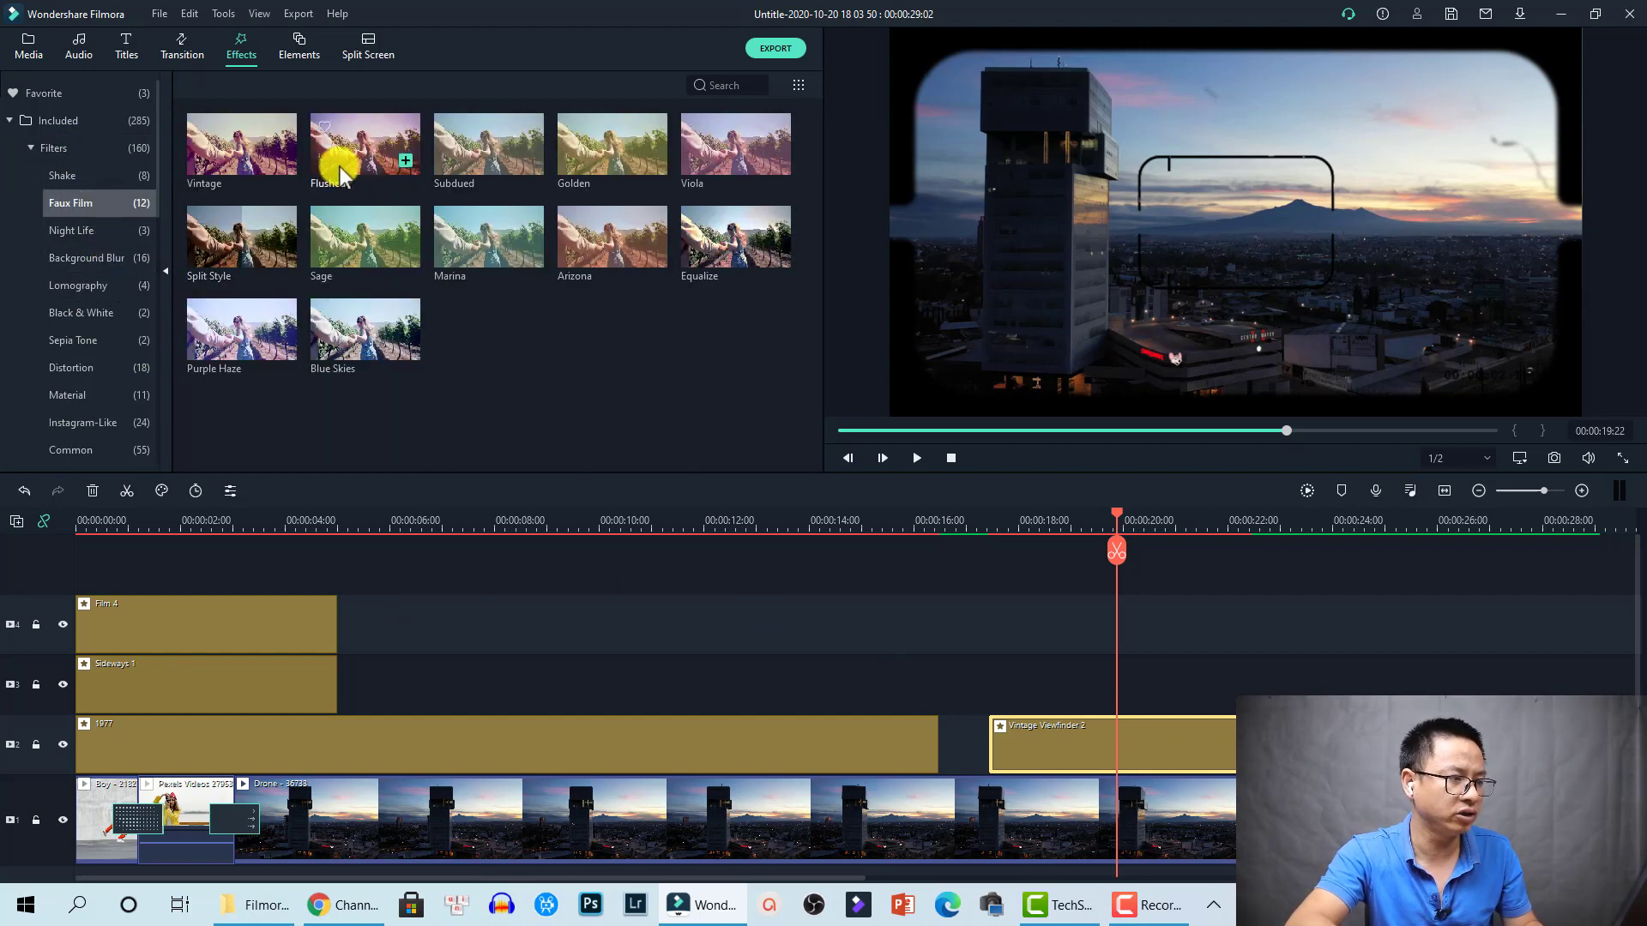
{"action": "left_click_drag", "start_coordinate": [345, 156], "coordinate": [1218, 819]}
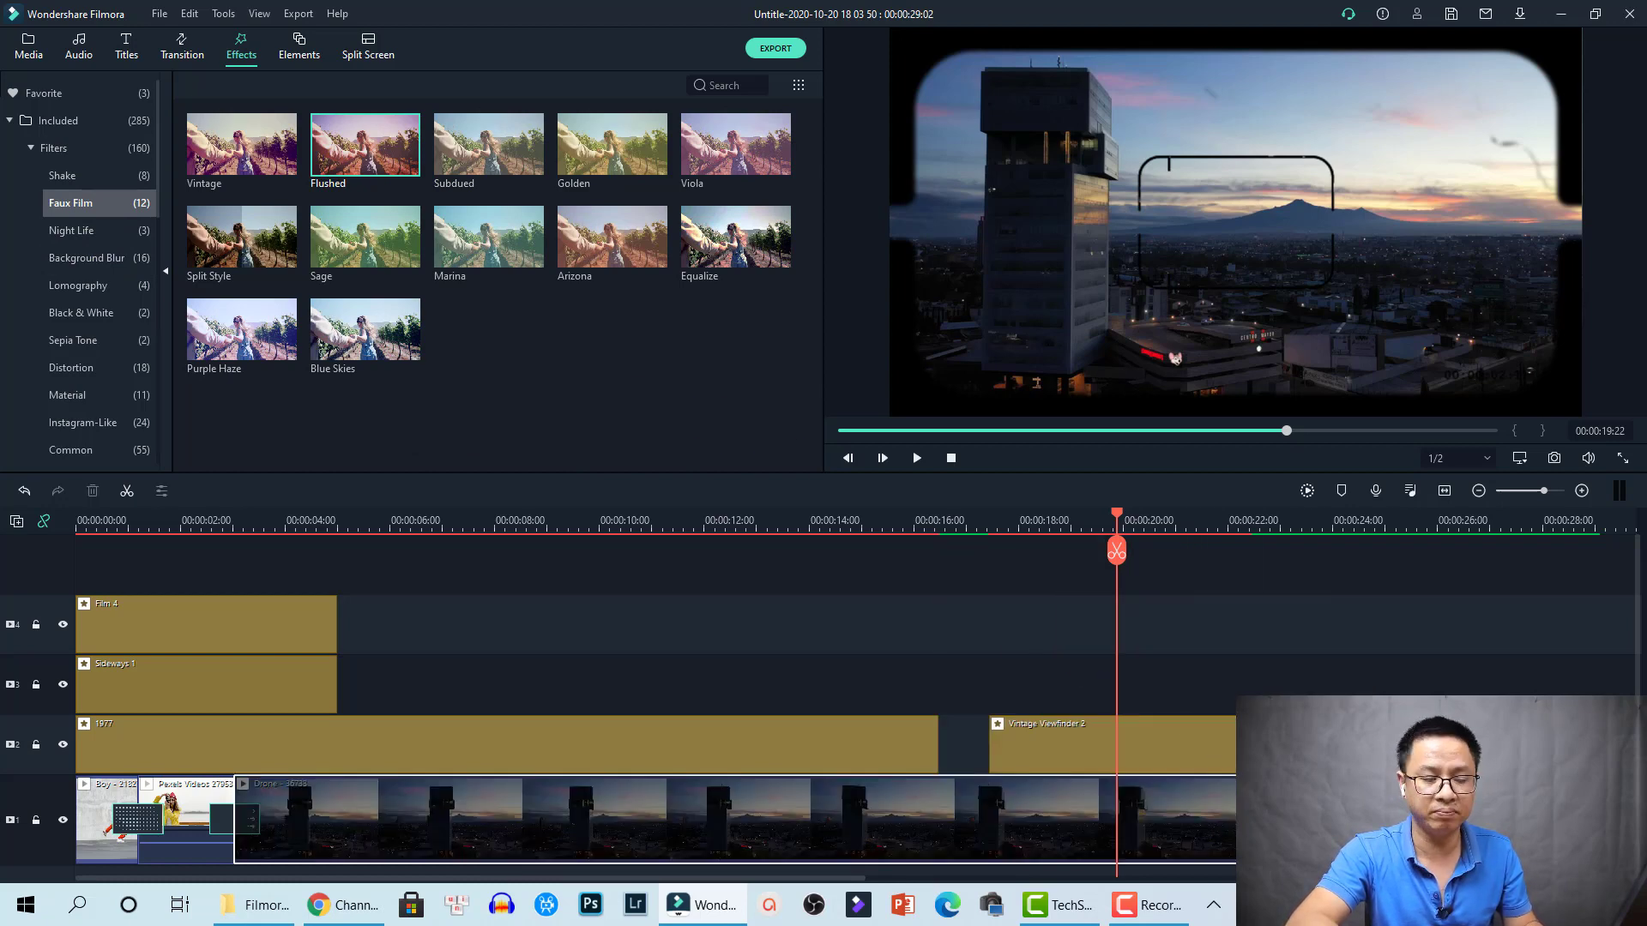
{"action": "left_click", "coordinate": [1331, 516]}
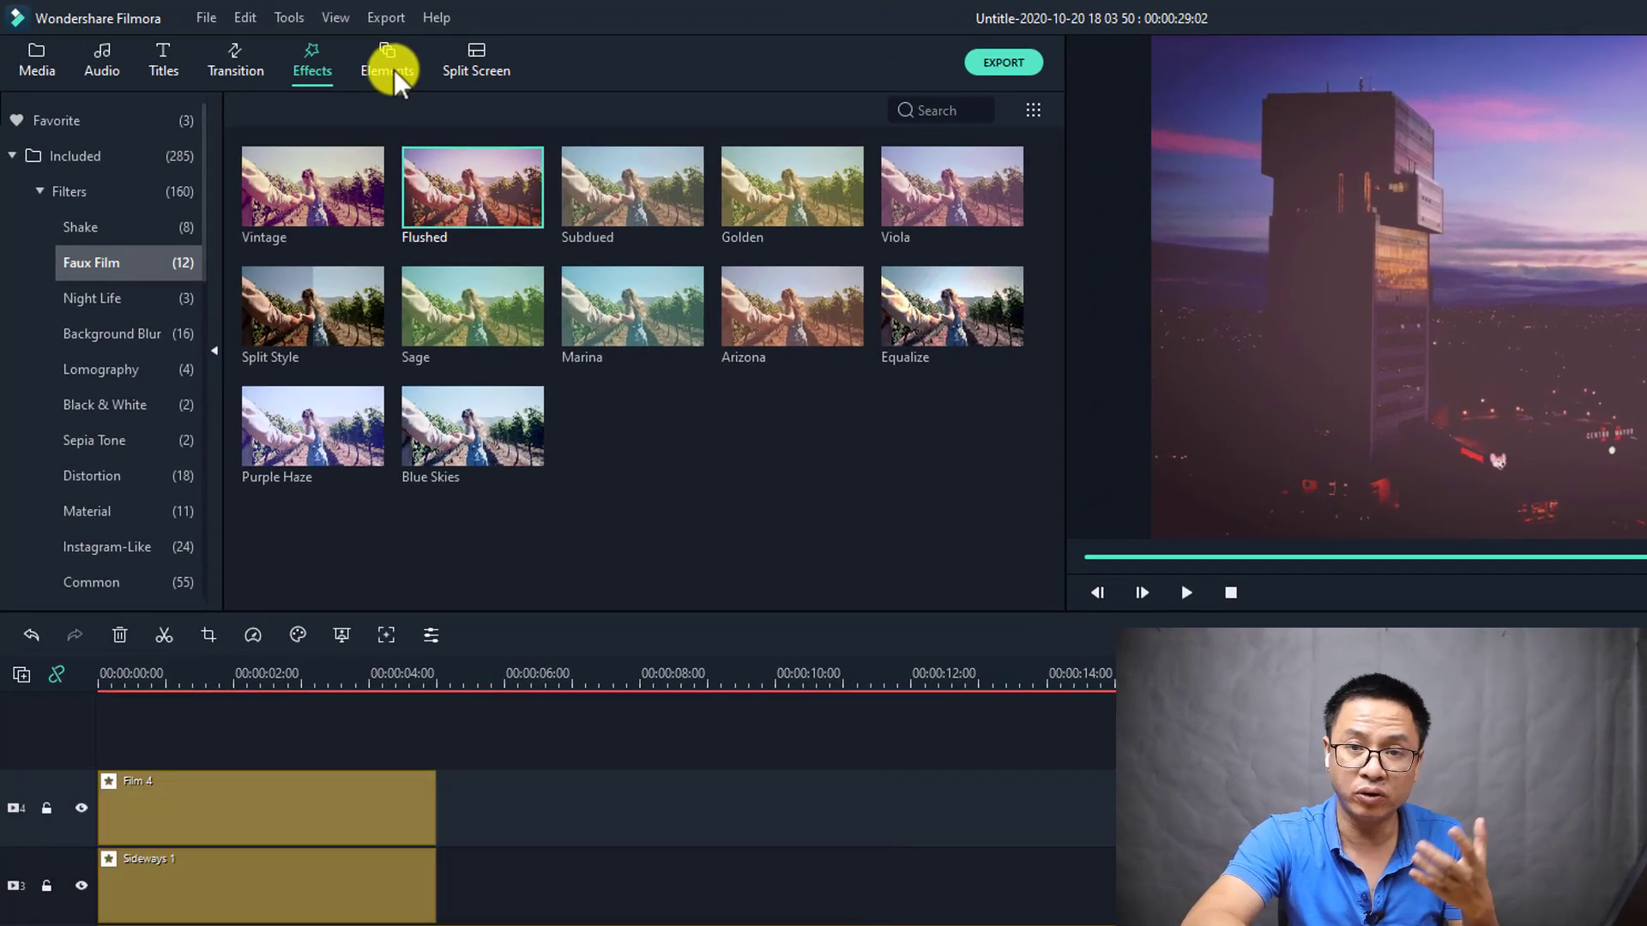
- Browse the element categories and place the Pets element Pet Element 1 after Vintage Viewfinder 2 on the same track, starting at about 23.5 seconds
{"action": "left_click", "coordinate": [391, 67]}
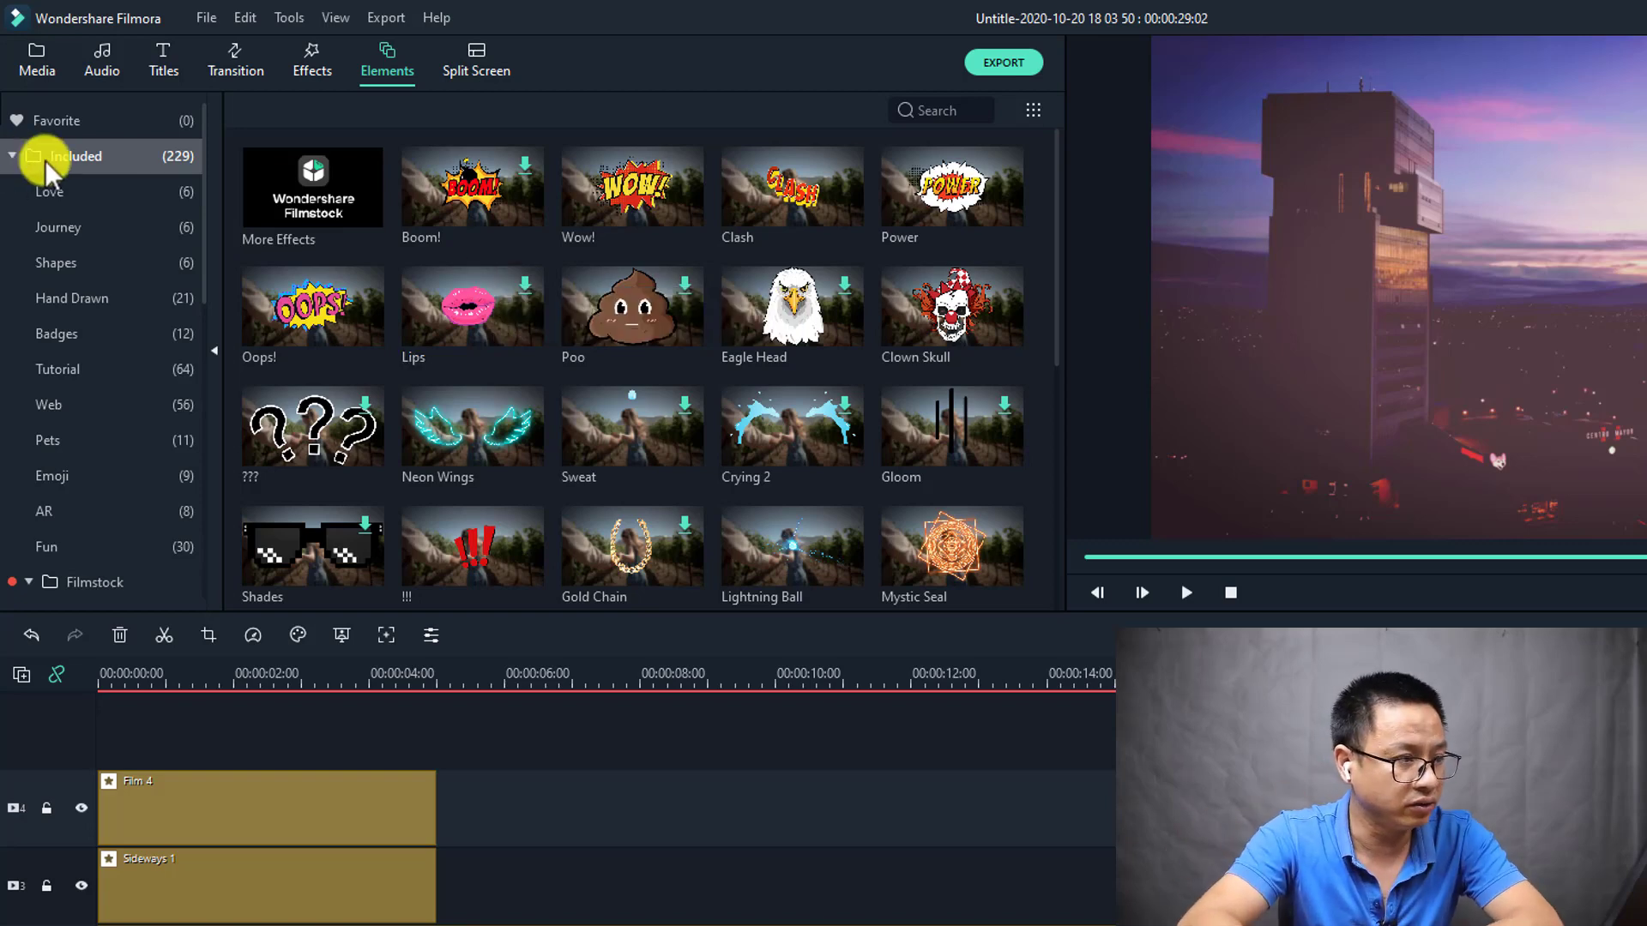
{"action": "left_click", "coordinate": [58, 194]}
{"action": "left_click", "coordinate": [69, 228]}
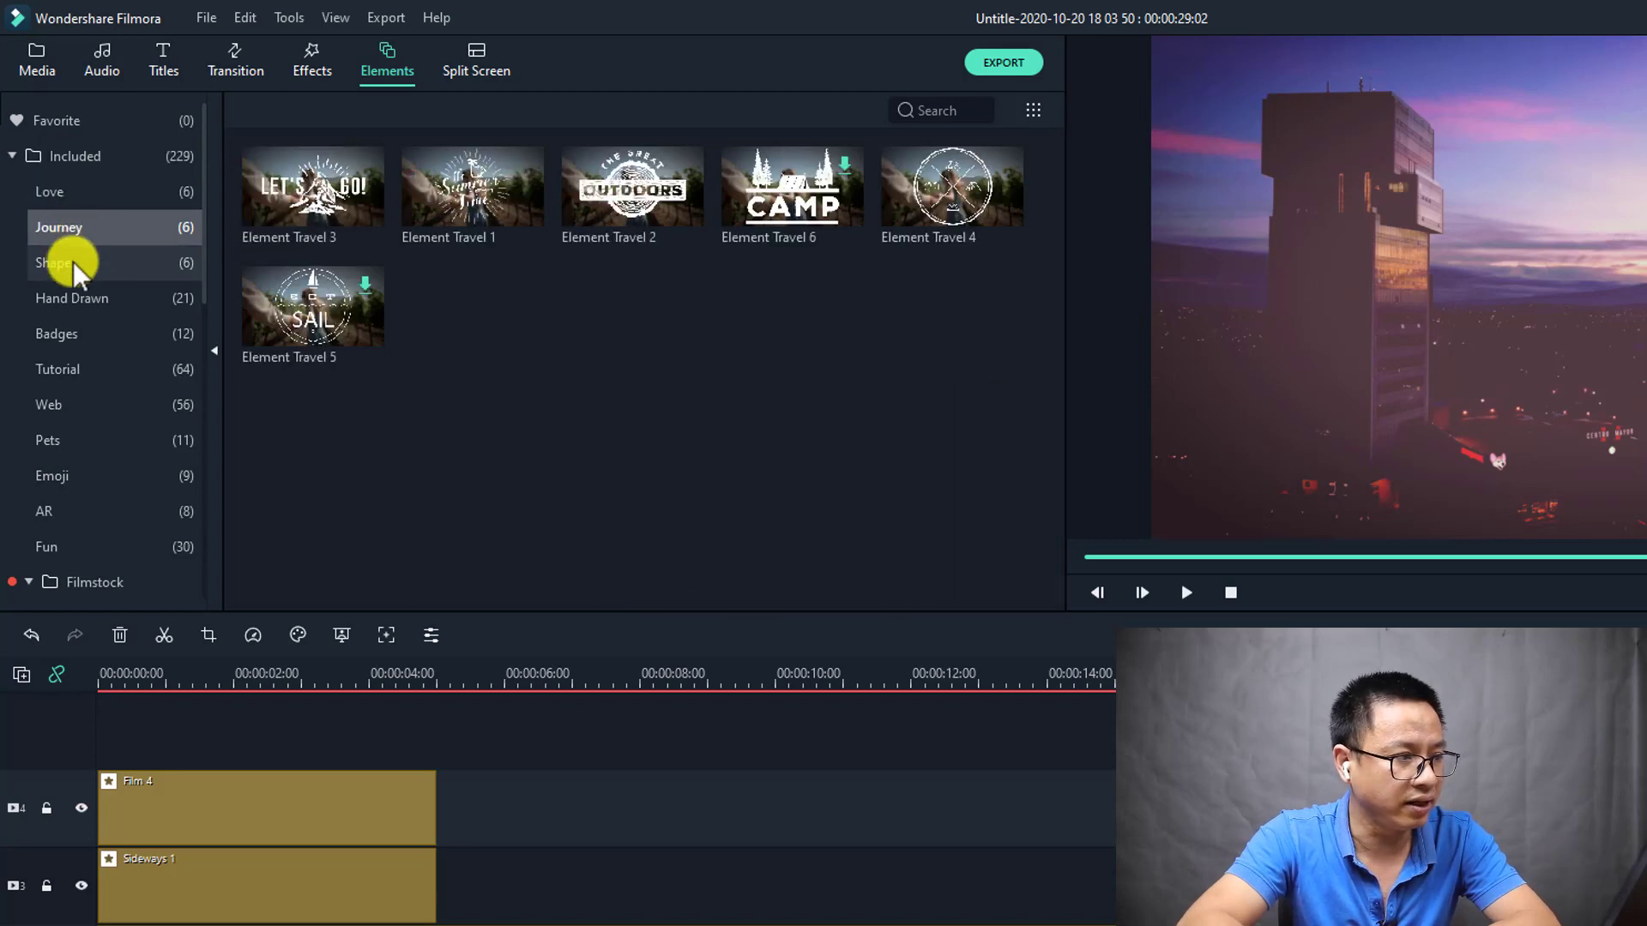
{"action": "left_click", "coordinate": [73, 262]}
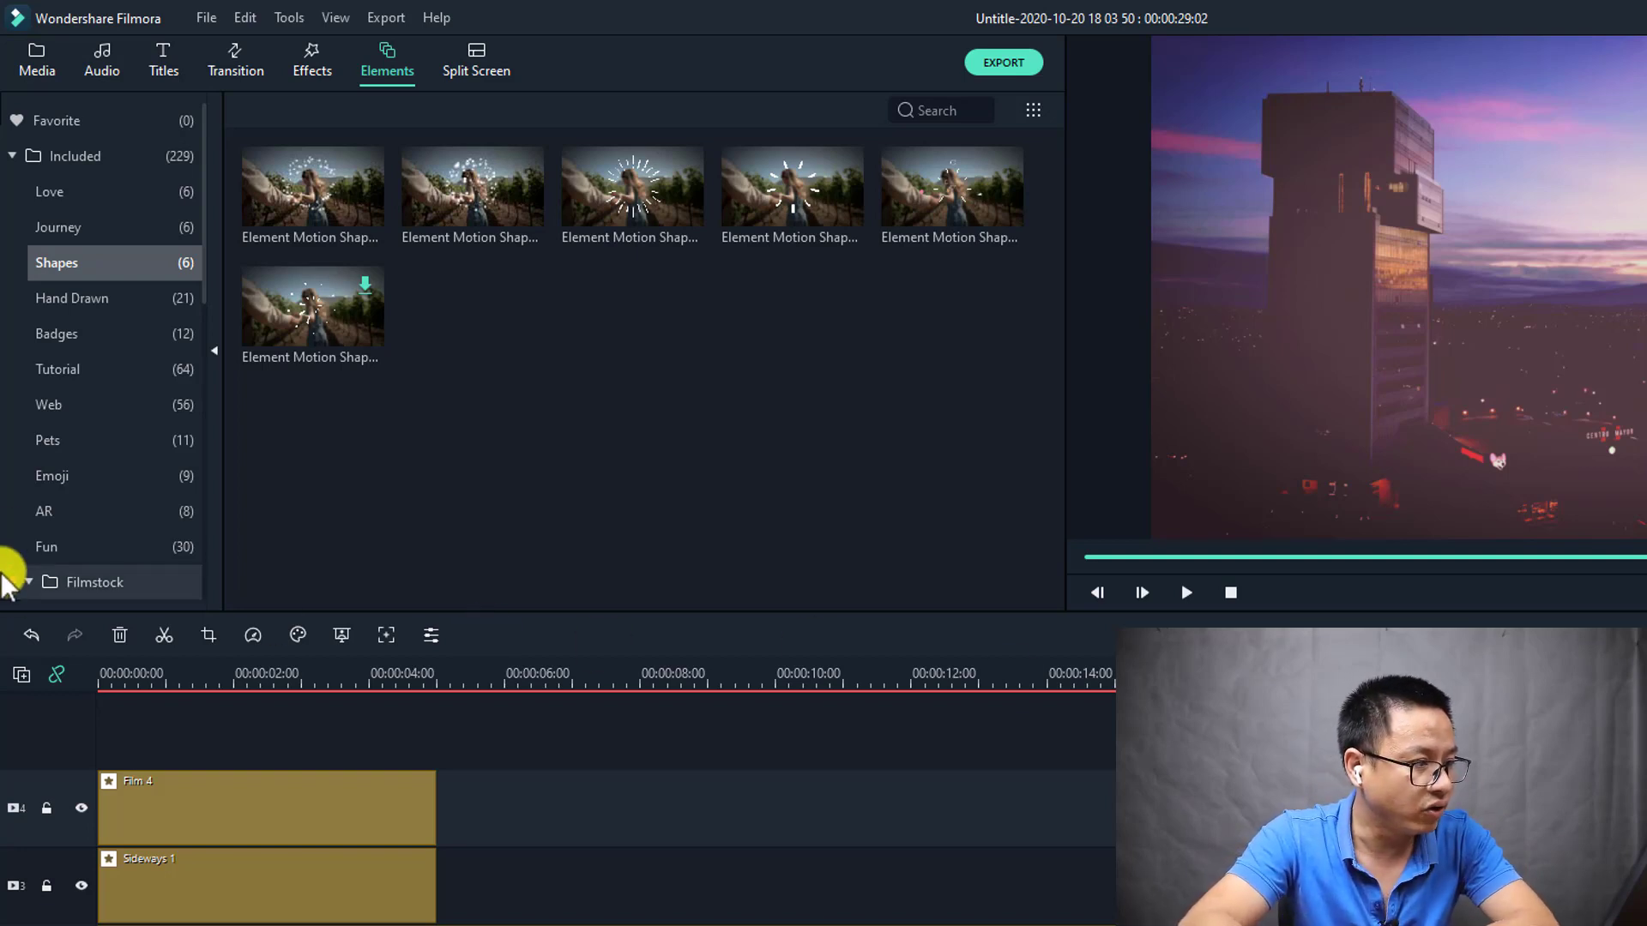
{"action": "left_click", "coordinate": [66, 443]}
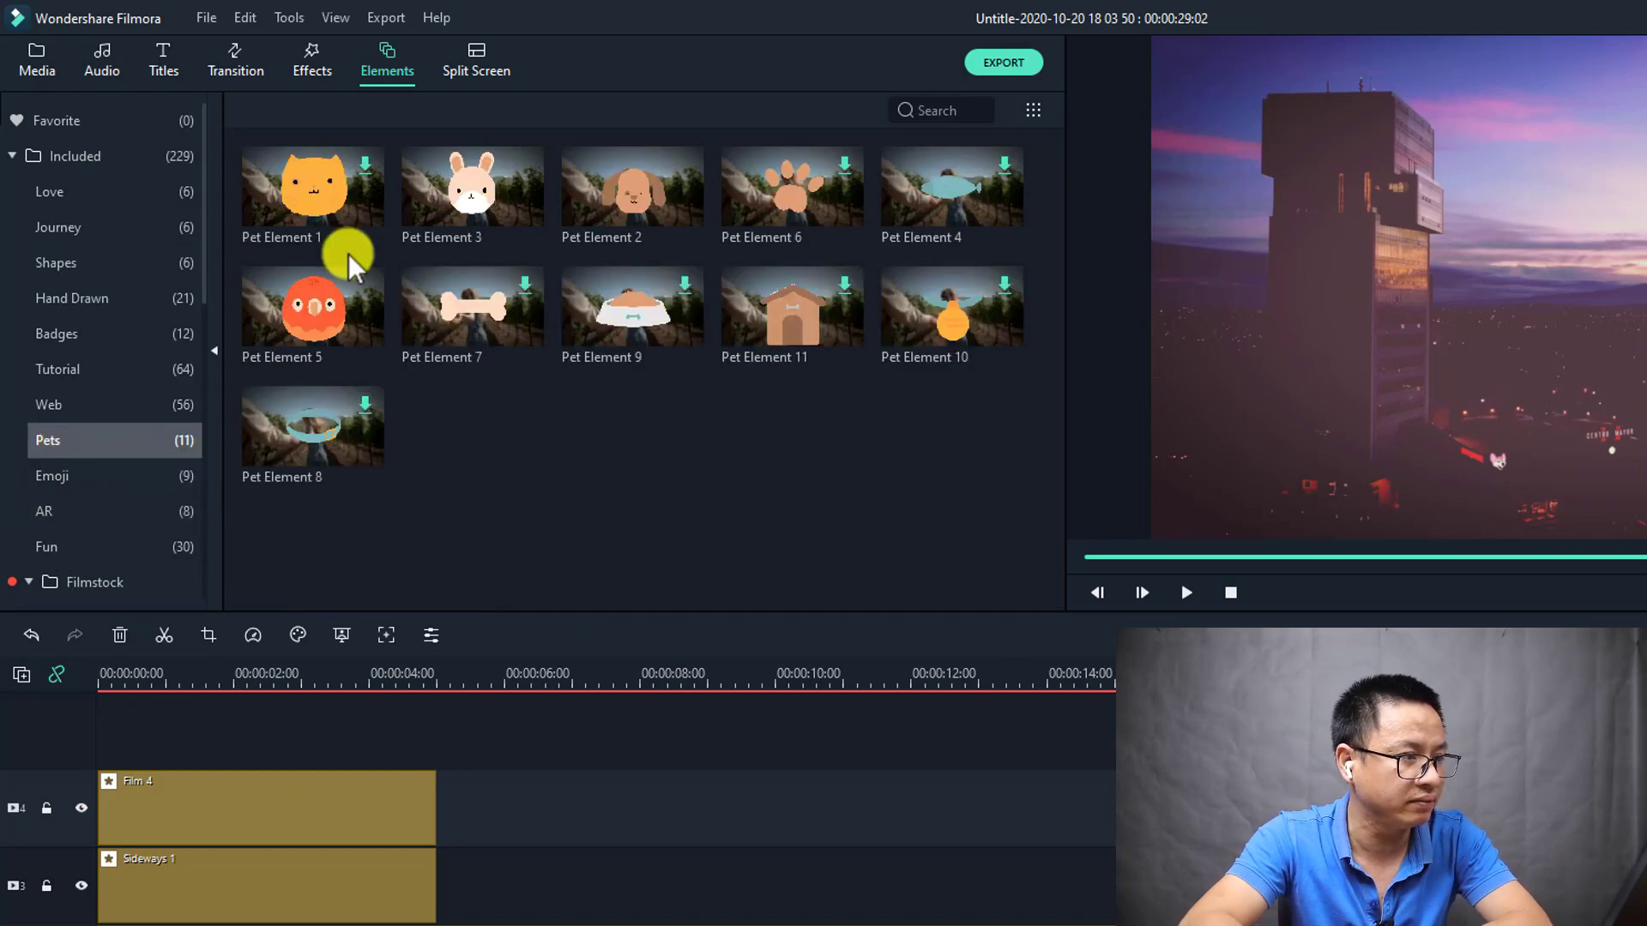
{"action": "left_click", "coordinate": [334, 218]}
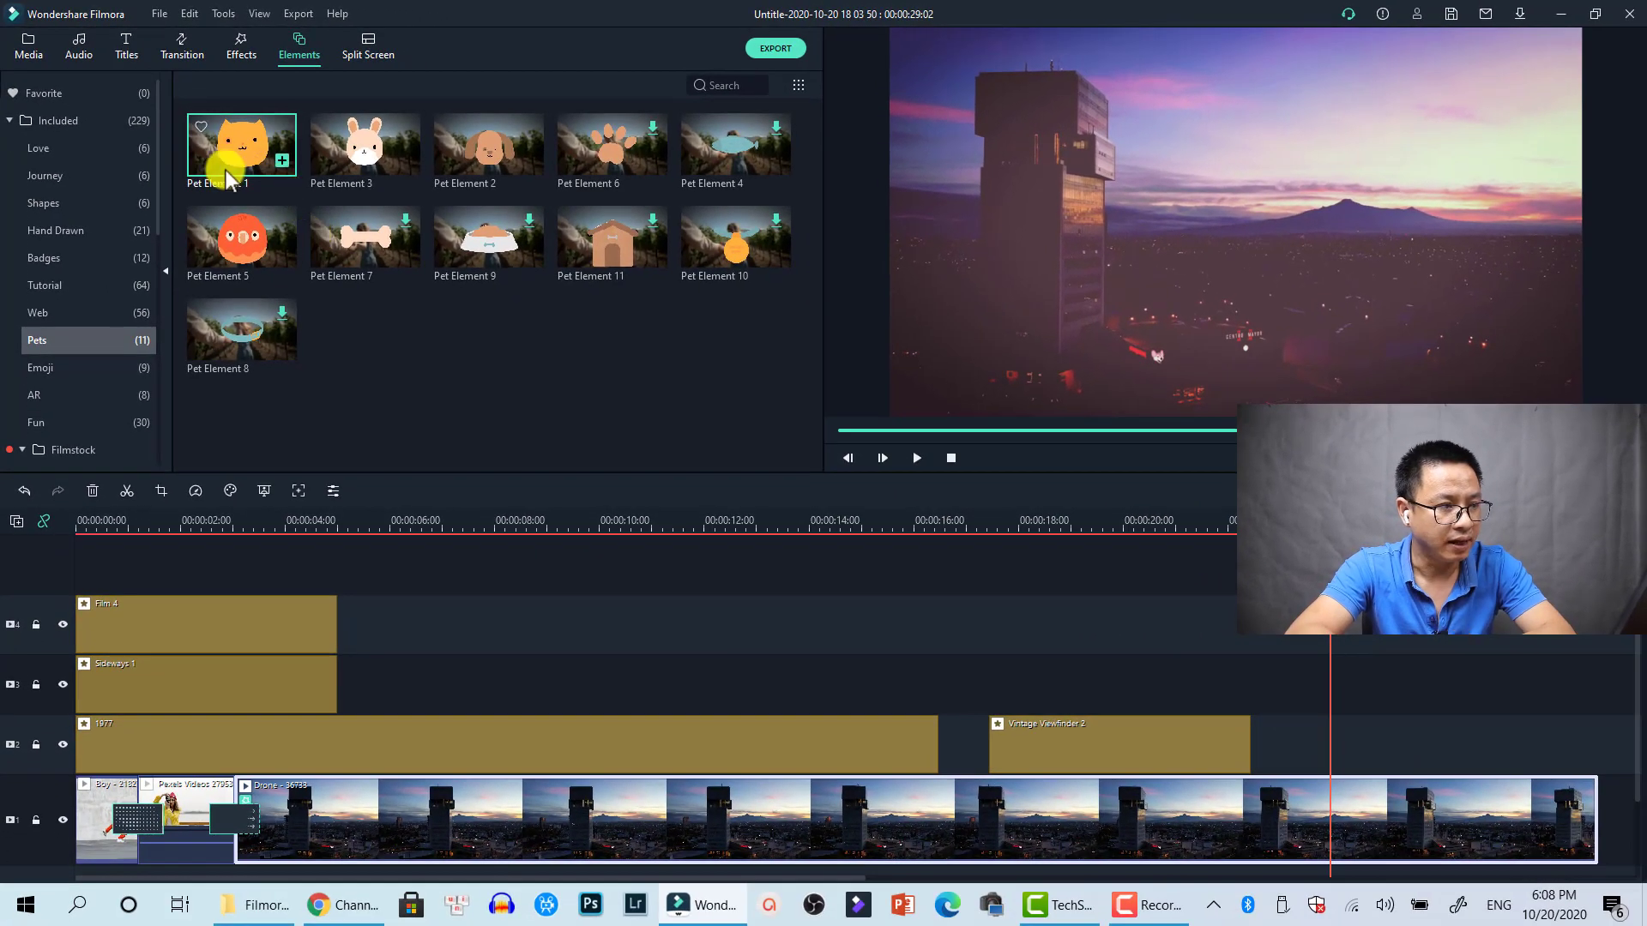
{"action": "left_click_drag", "start_coordinate": [274, 177], "coordinate": [1377, 805]}
{"action": "left_click_drag", "start_coordinate": [1151, 671], "coordinate": [1319, 748]}
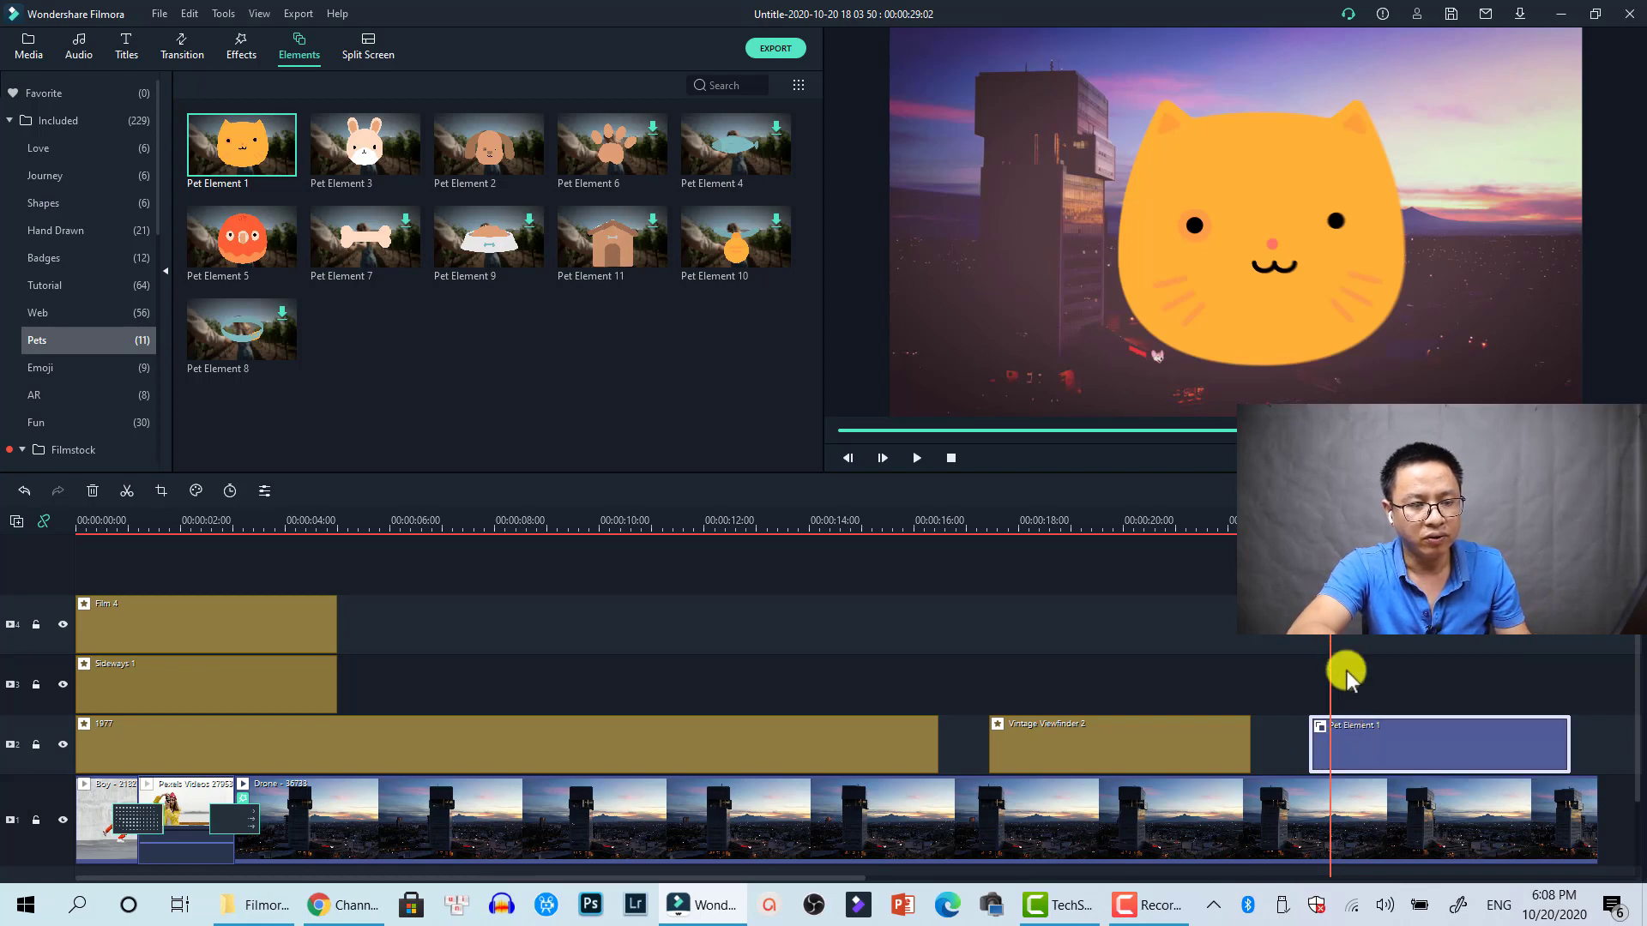
{"action": "left_click", "coordinate": [1364, 748]}
{"action": "left_click_drag", "start_coordinate": [1375, 744], "coordinate": [1356, 748]}
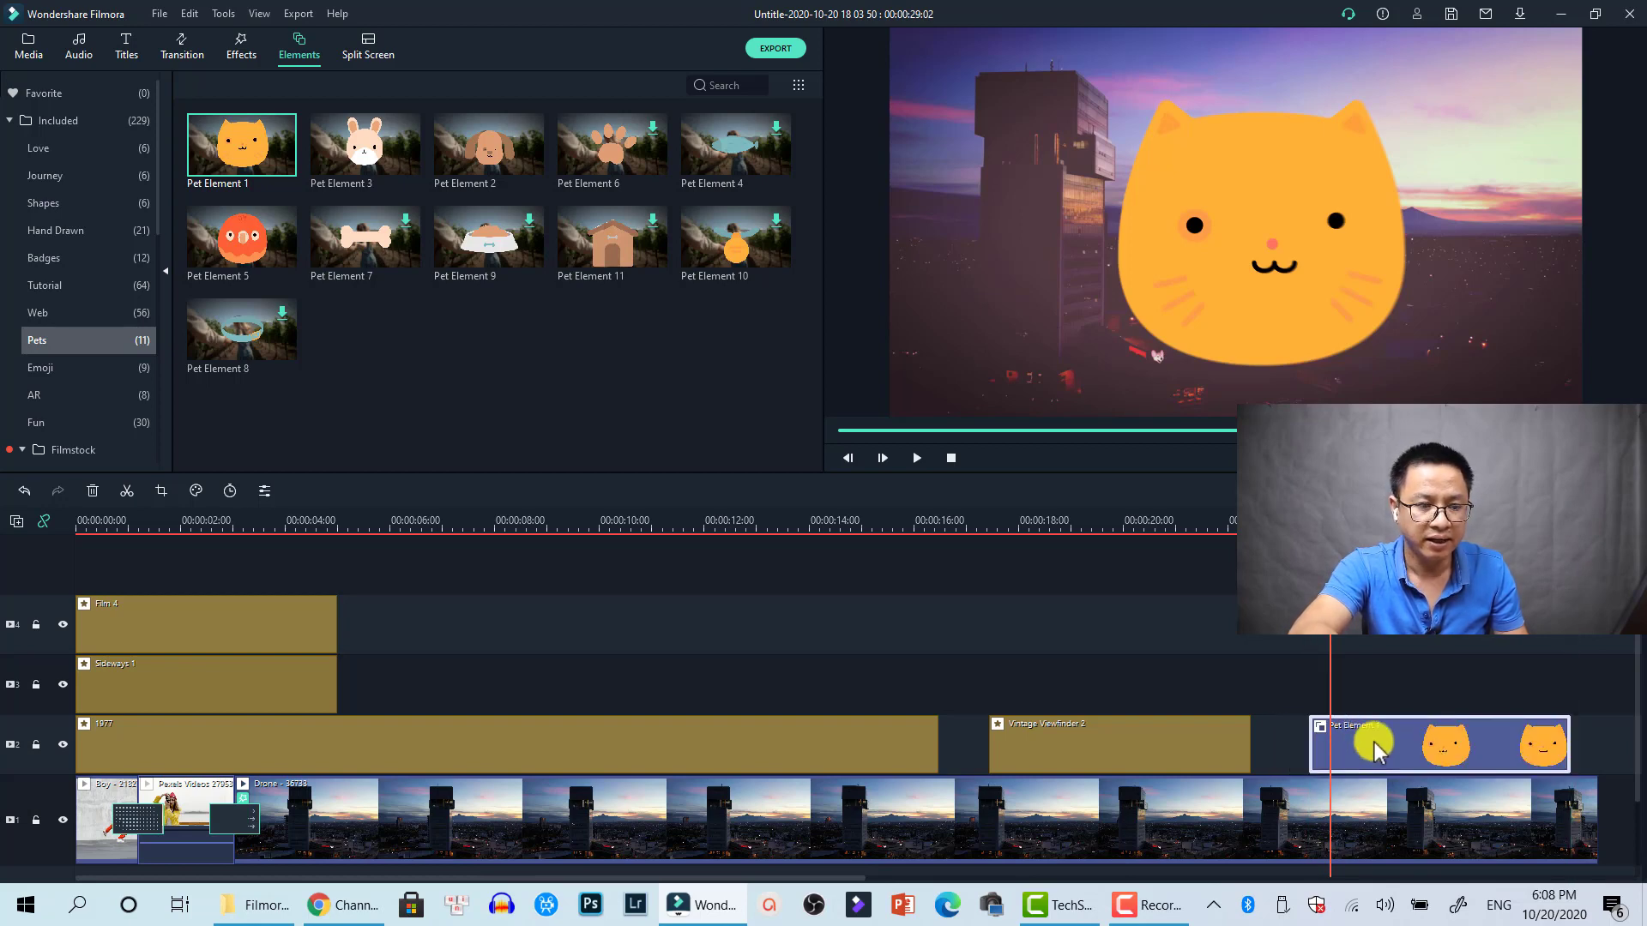
- Shrink Pet Element 1 to about a quarter of its size over the distant mountain, tilt it counterclockwise, and view its video settings
{"action": "left_click", "coordinate": [1293, 295]}
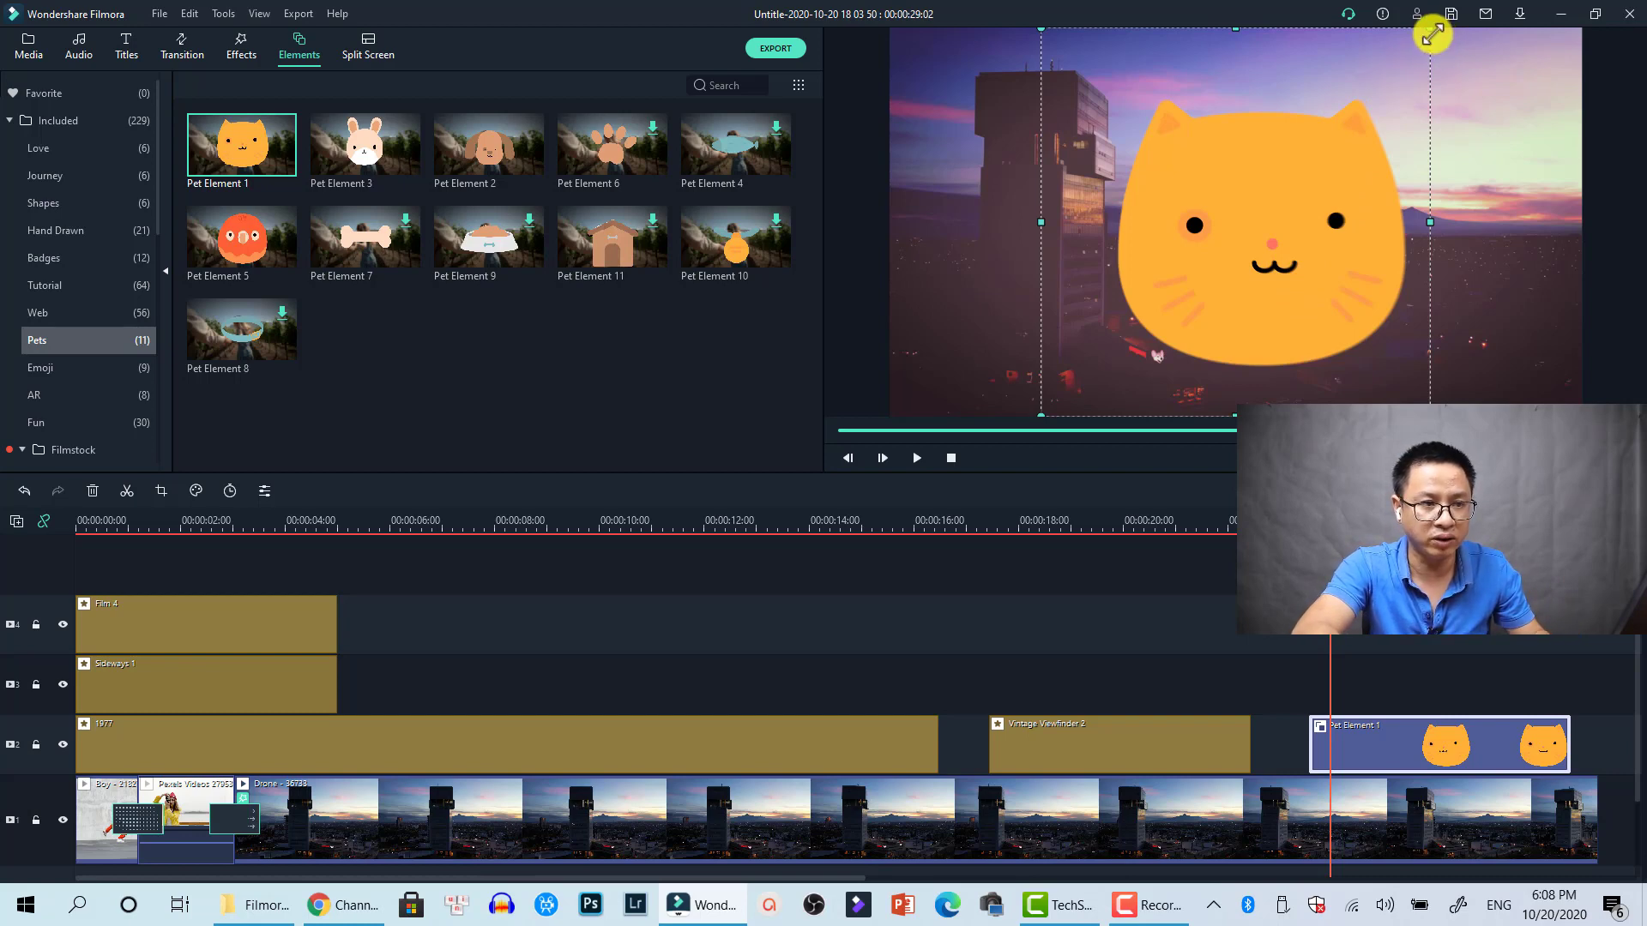
{"action": "left_click_drag", "start_coordinate": [1432, 34], "coordinate": [1364, 219]}
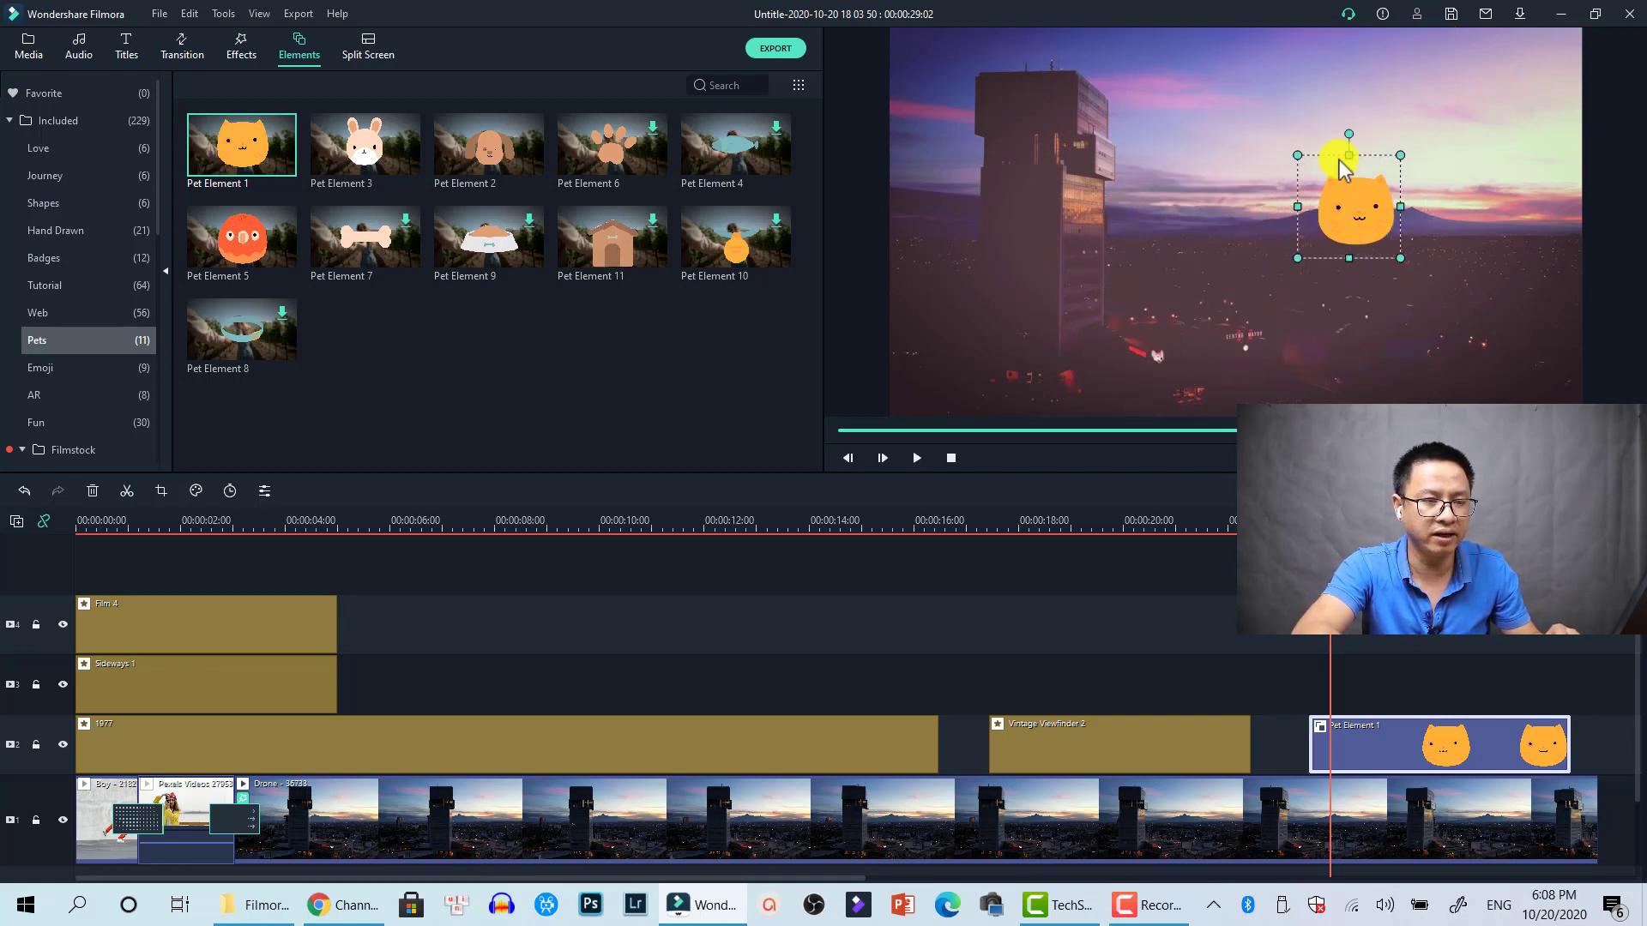
{"action": "left_click_drag", "start_coordinate": [1345, 133], "coordinate": [1321, 142]}
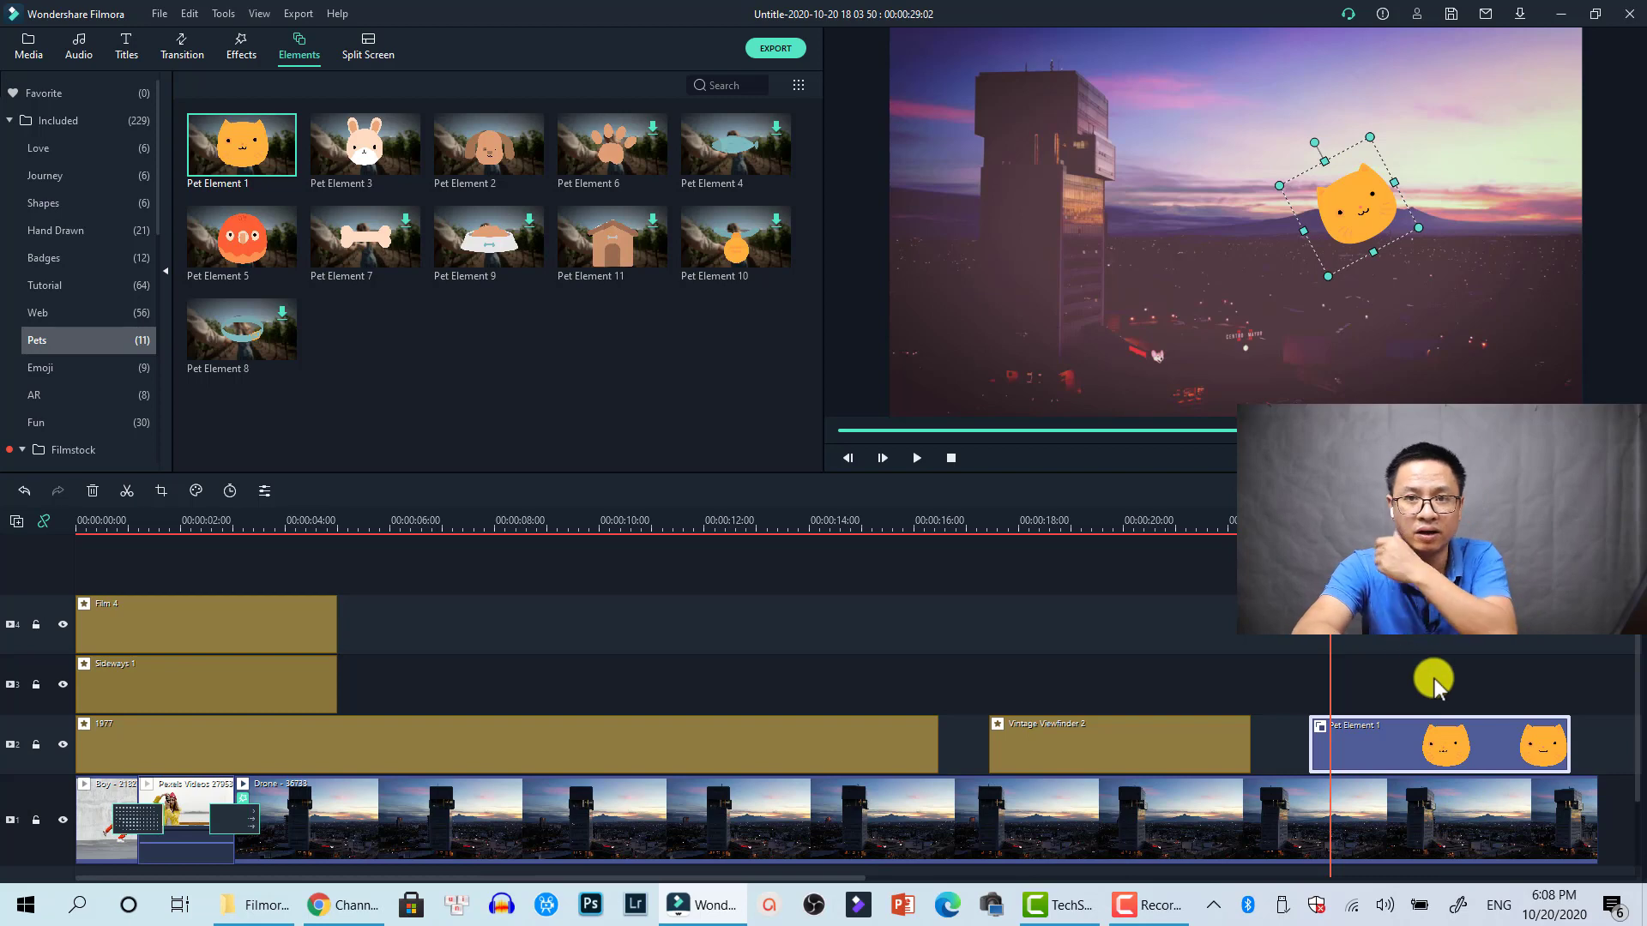
{"action": "double_click", "coordinate": [1424, 760]}
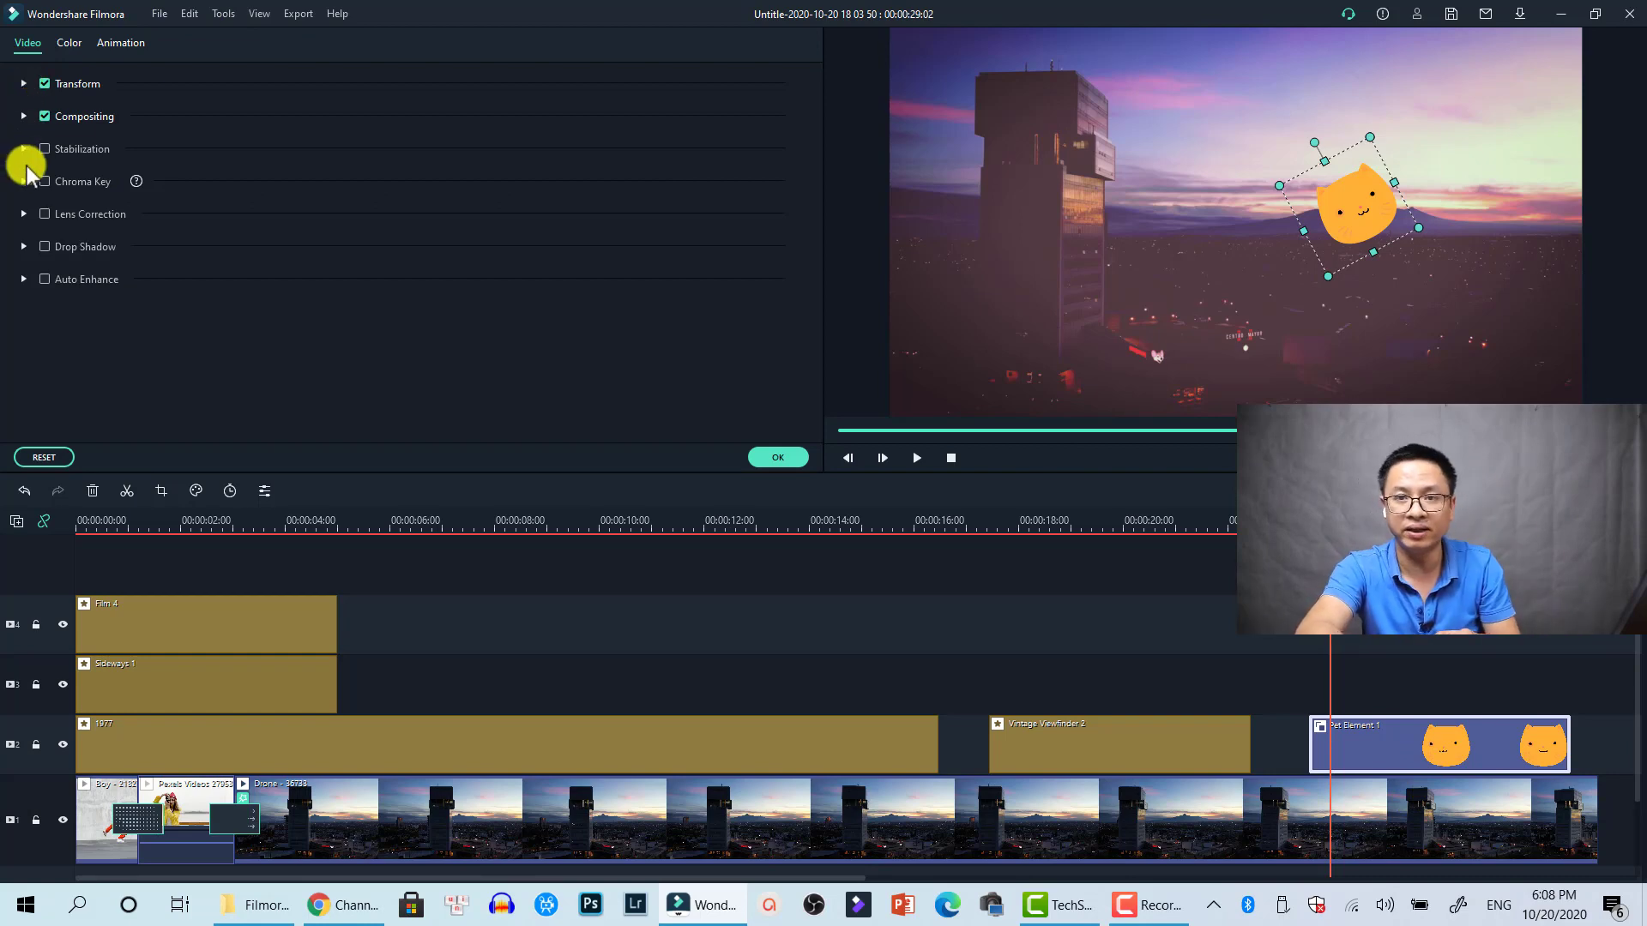
{"action": "left_click", "coordinate": [789, 459]}
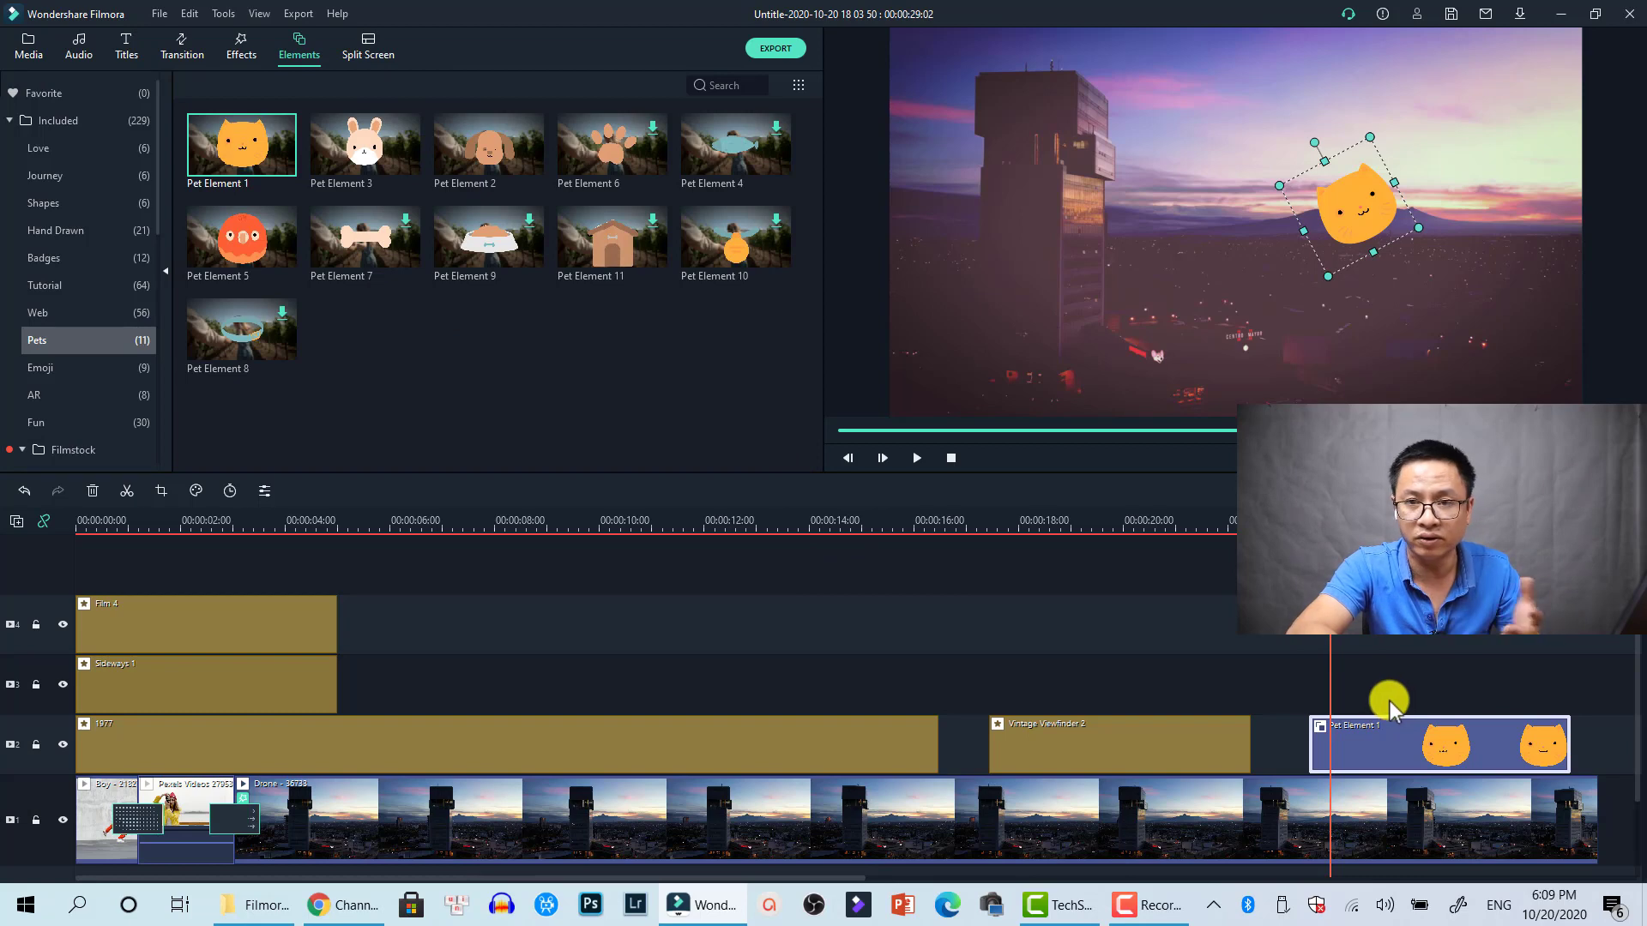
- Add the Fun element Clown Skull at about 20 seconds on Film 4's track, and shrink it to about two thirds over the tower
{"action": "left_click", "coordinate": [40, 421]}
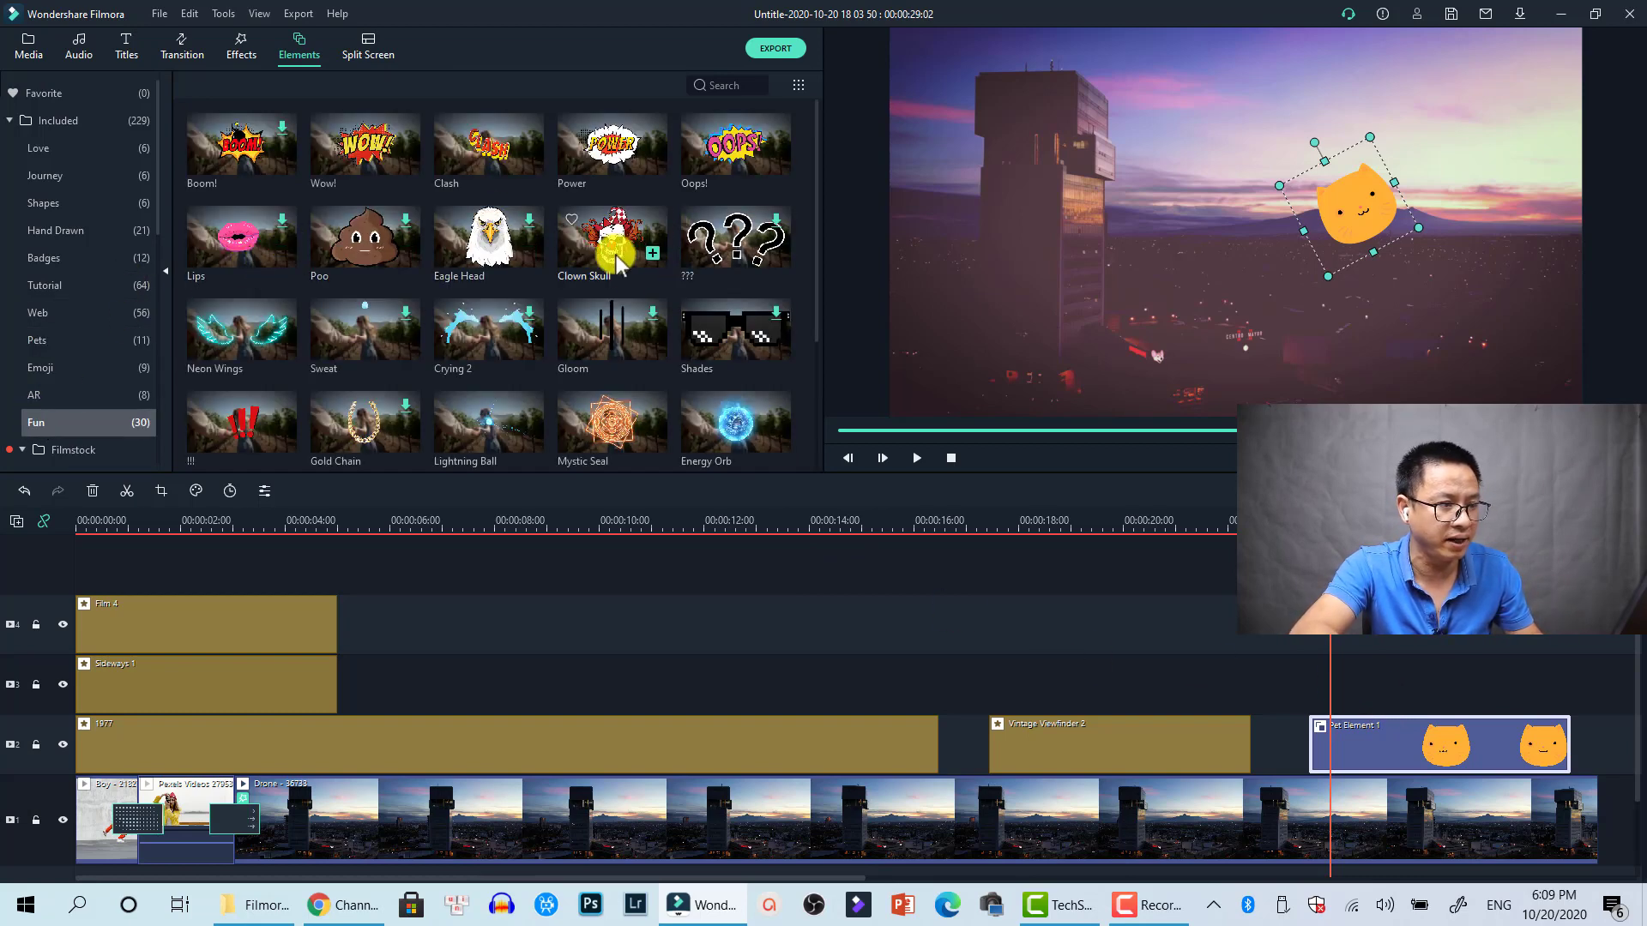
{"action": "left_click_drag", "start_coordinate": [616, 261], "coordinate": [1125, 635]}
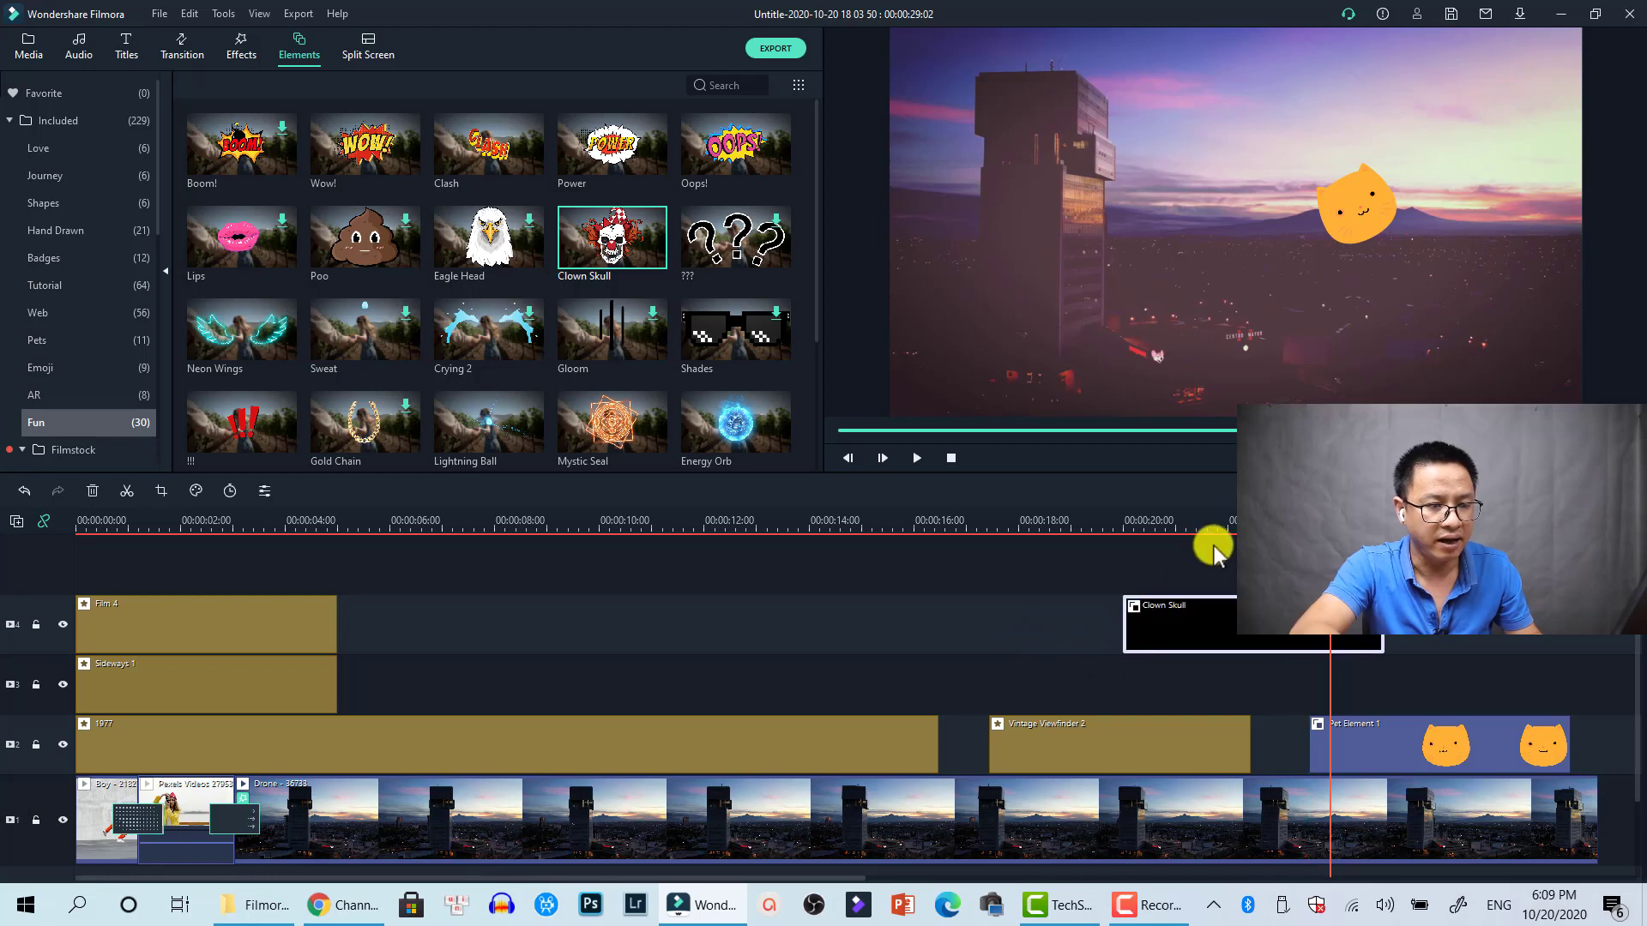
{"action": "left_click", "coordinate": [1221, 545]}
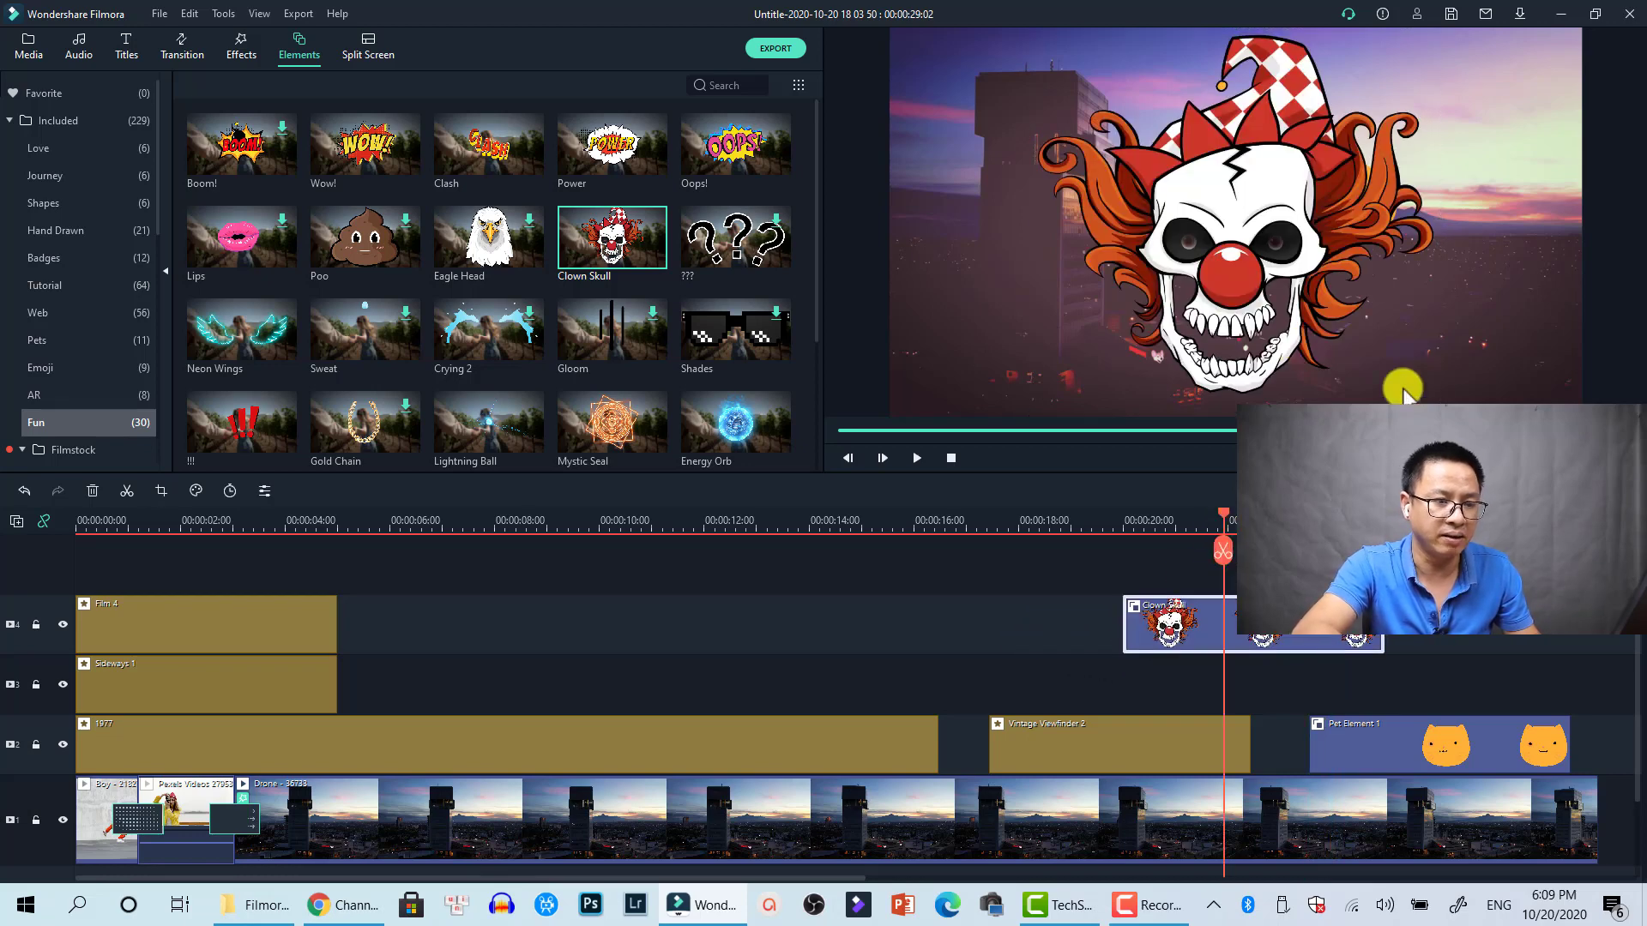
{"action": "left_click", "coordinate": [1286, 311]}
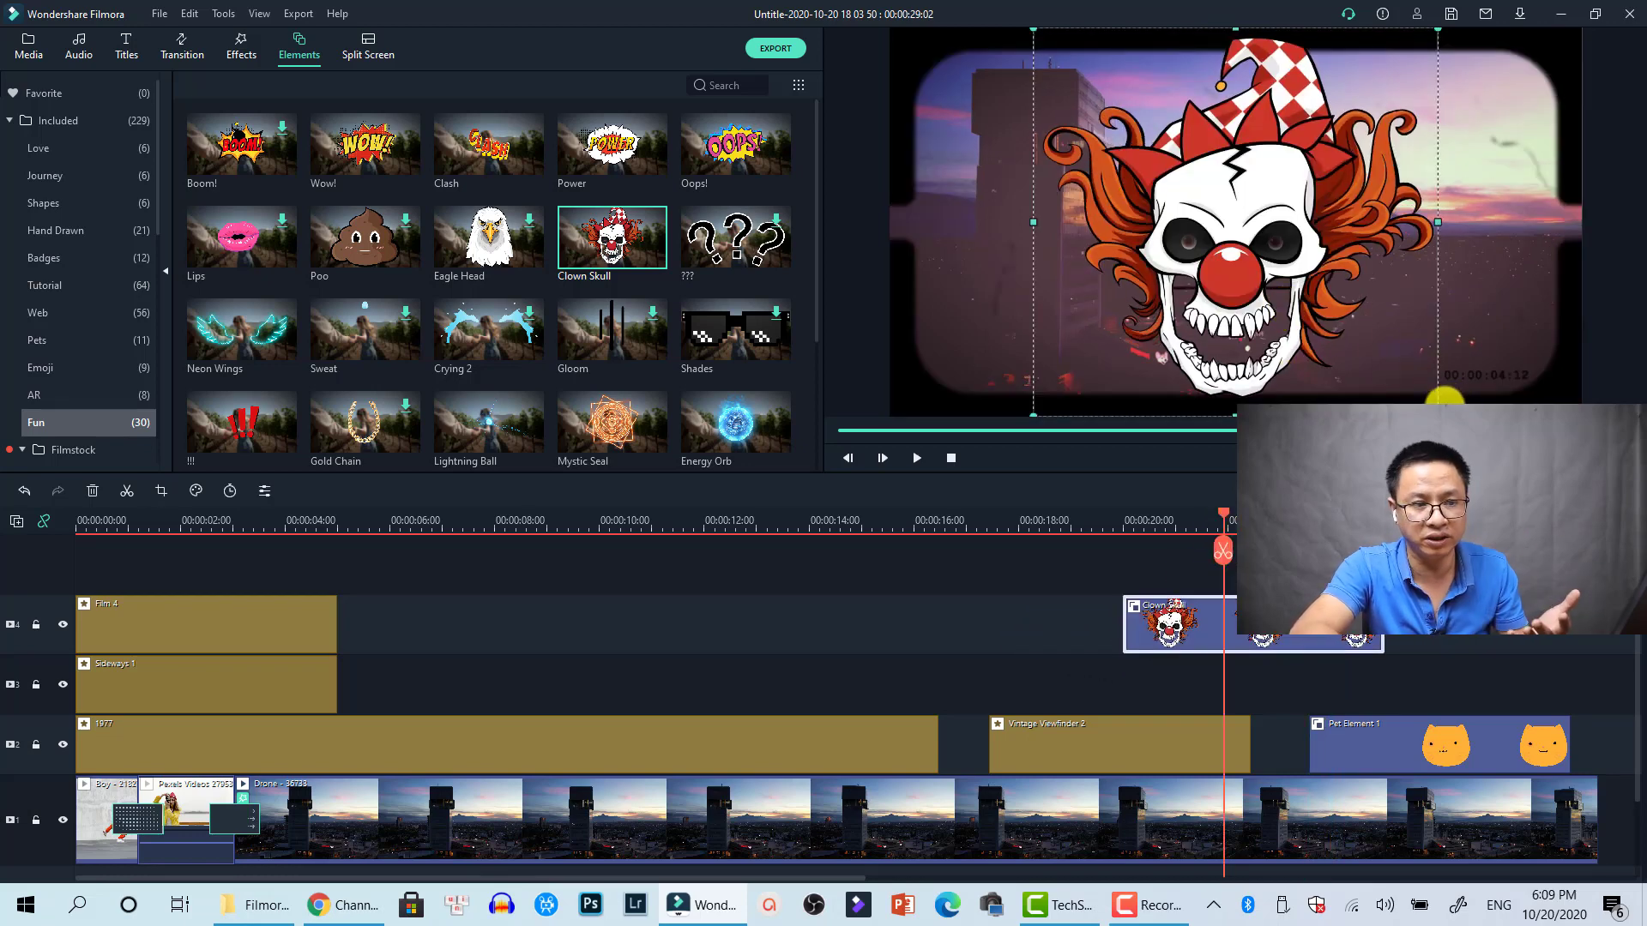
{"action": "left_click_drag", "start_coordinate": [1437, 403], "coordinate": [1238, 272]}
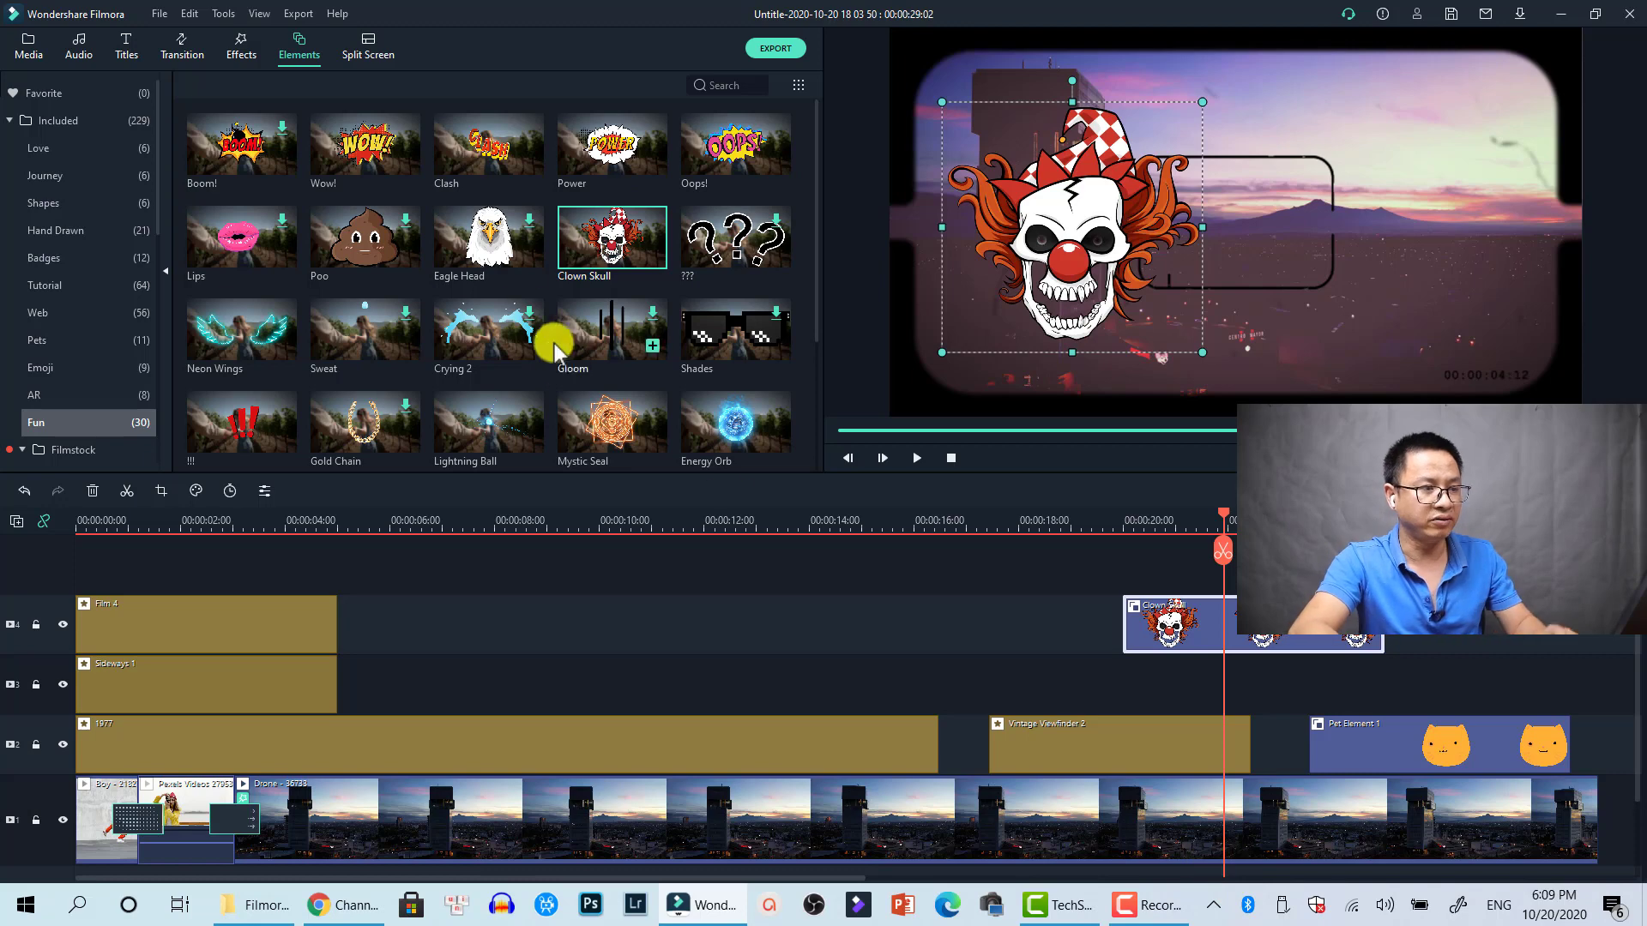
- Open the collection of split screen layouts
{"action": "left_click", "coordinate": [368, 45]}
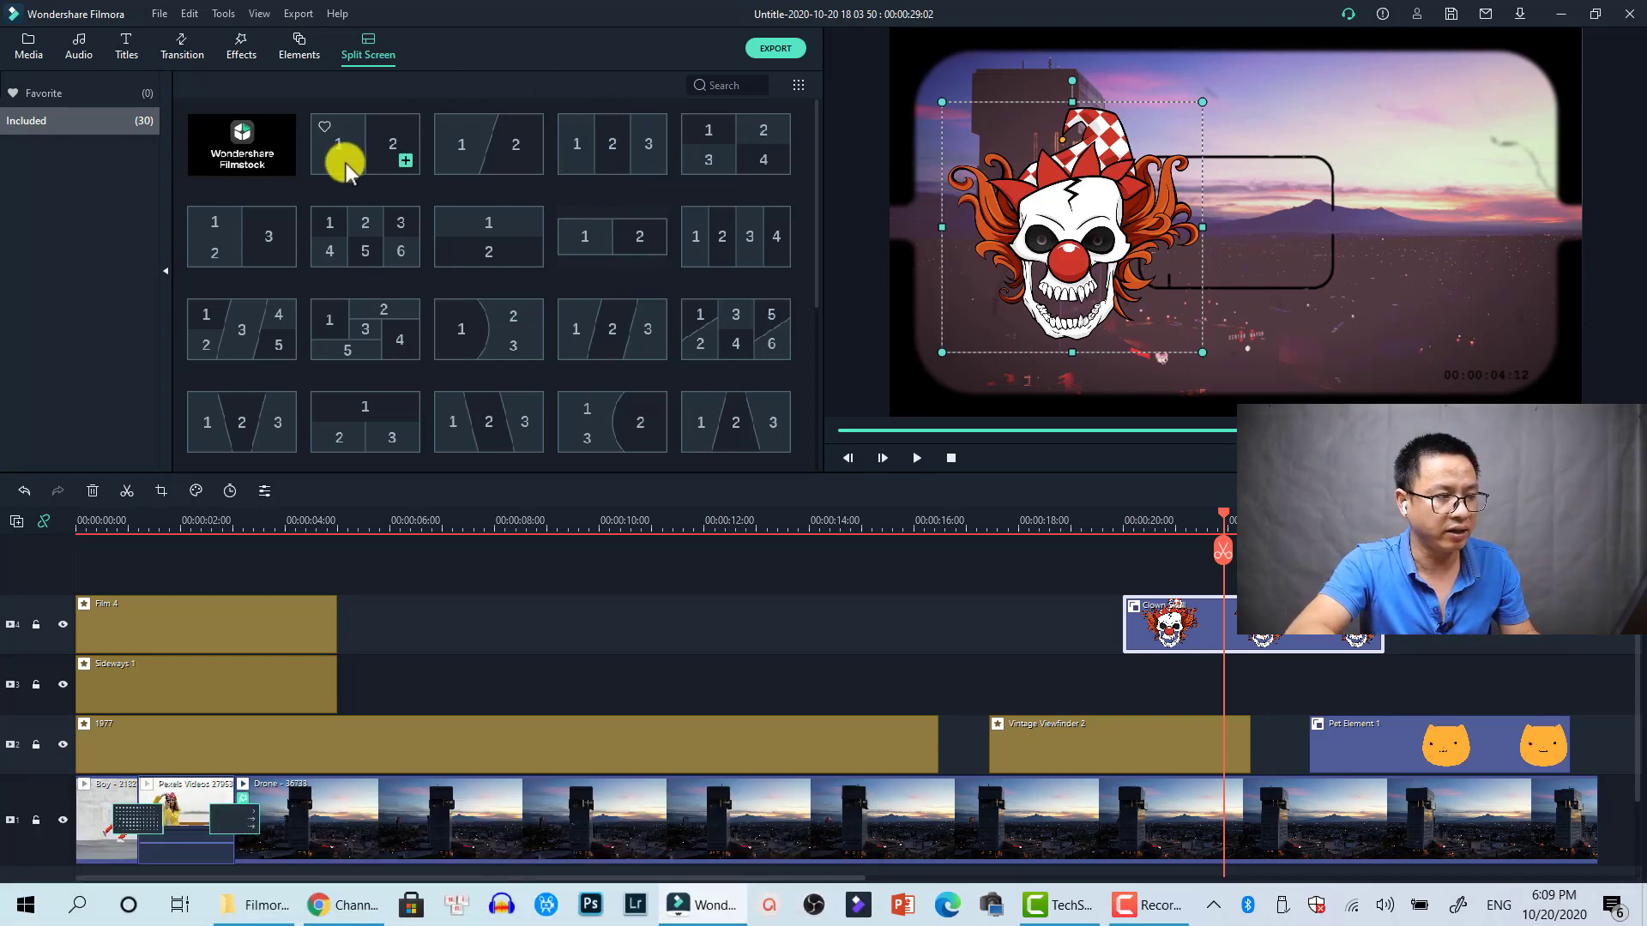
- Add the two-panel vertical split screen at about 26 seconds on the timeline, filling panel 1 with MVI_9276 and panel 2 with Pexels Videos 2795383
{"action": "left_click_drag", "start_coordinate": [347, 167], "coordinate": [1531, 529]}
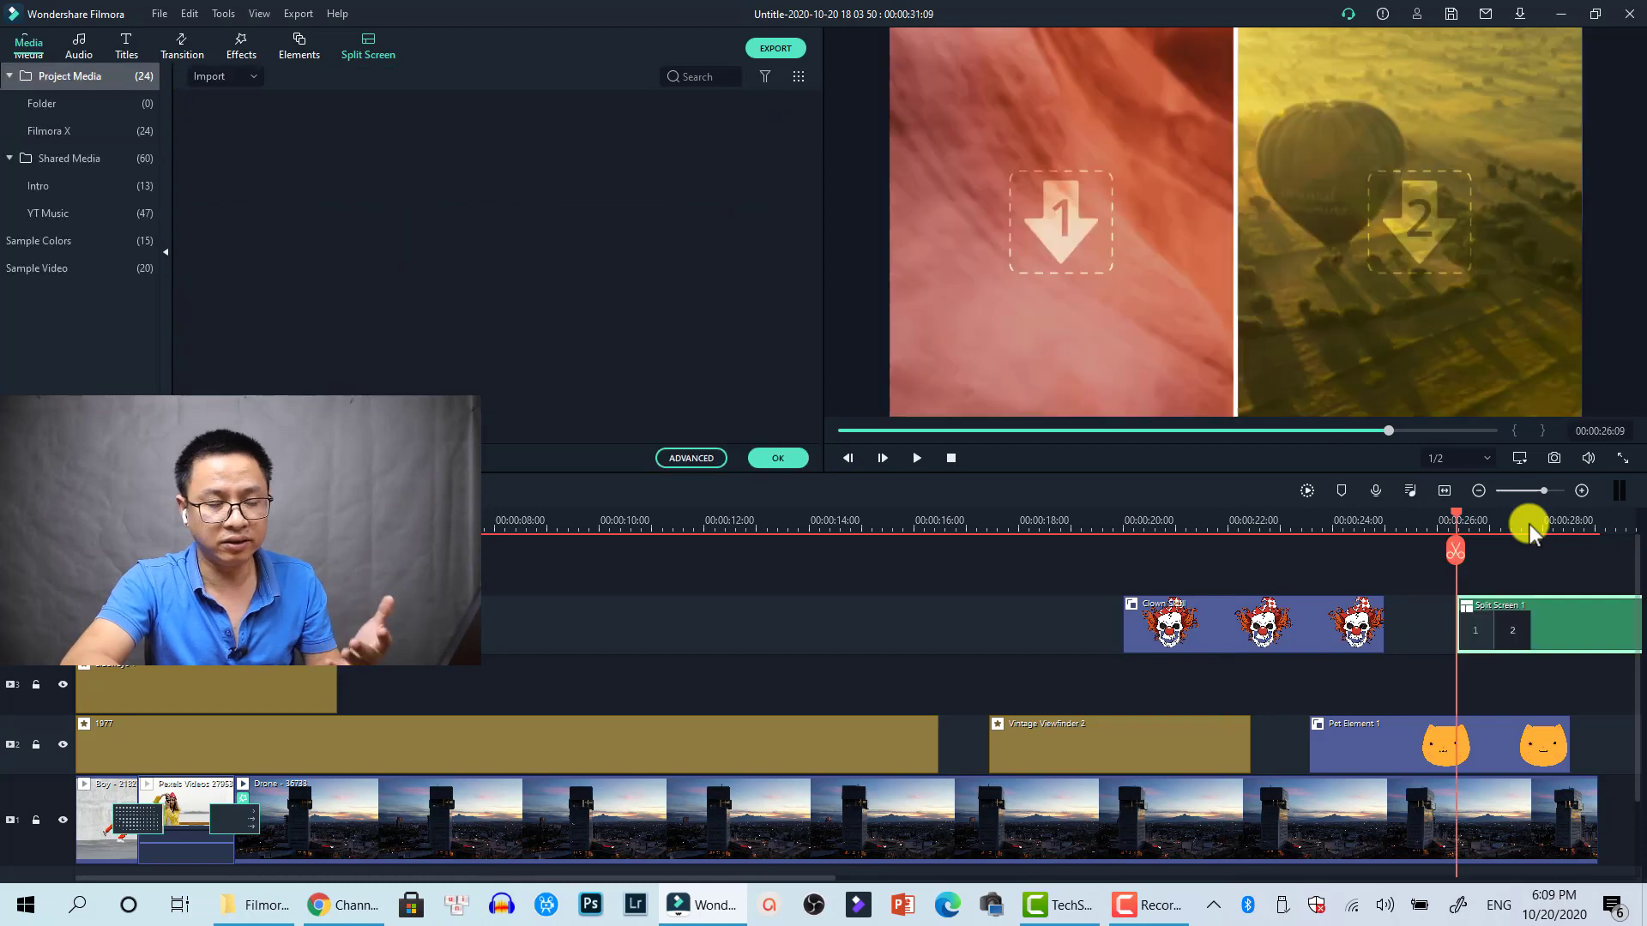
{"action": "left_click", "coordinate": [1531, 529]}
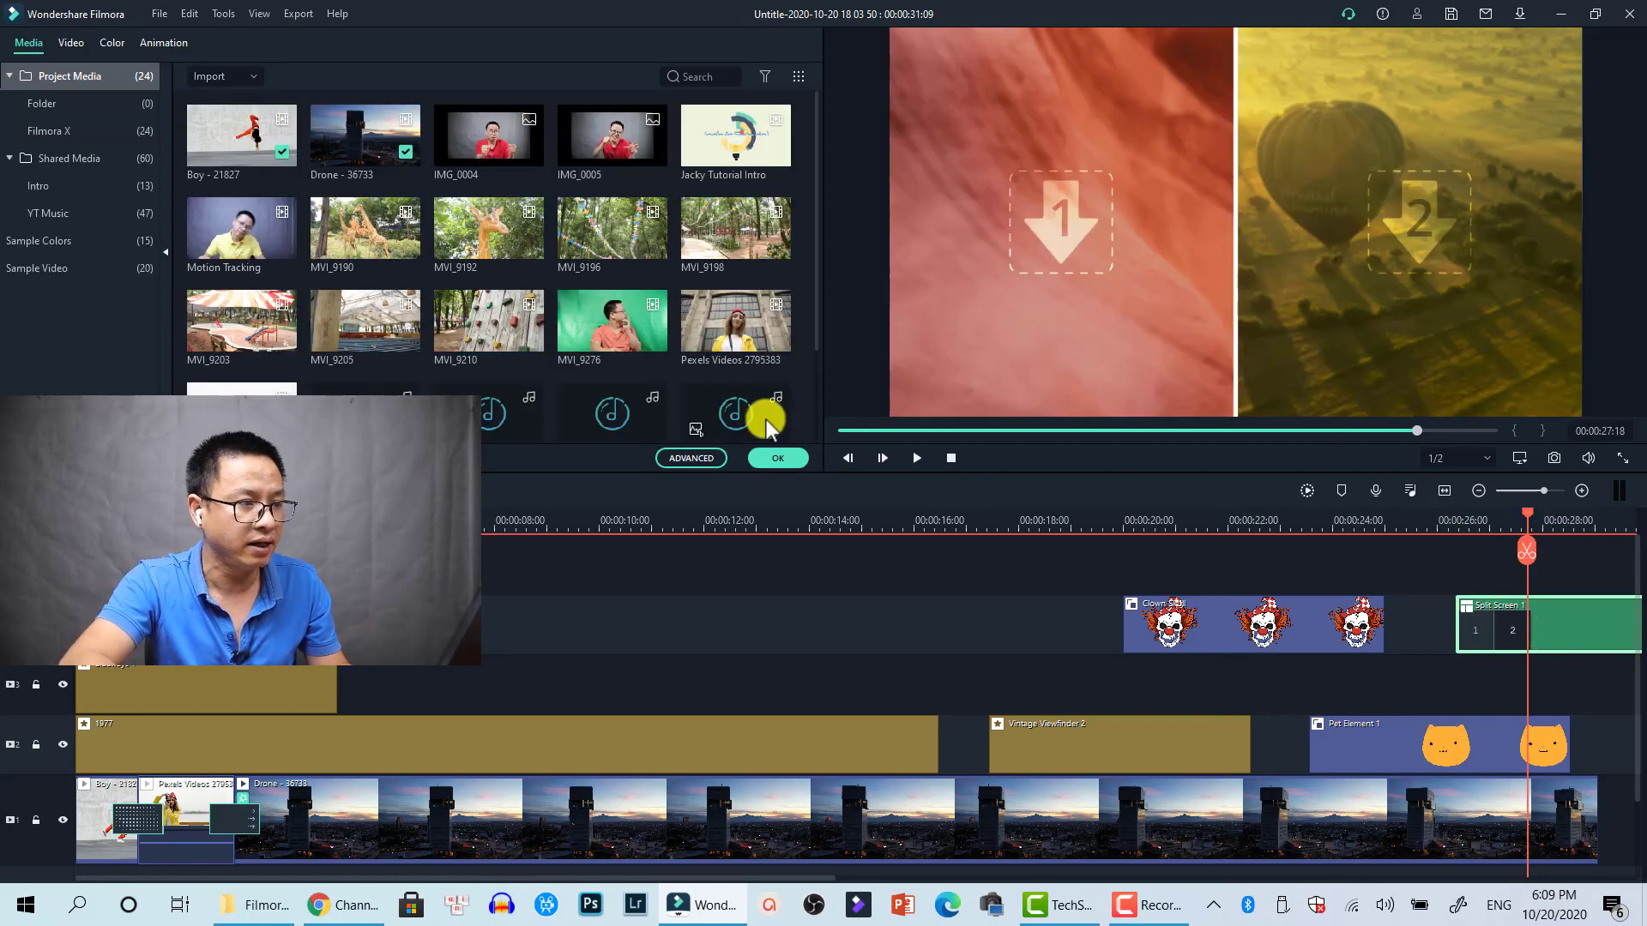
{"action": "left_click_drag", "start_coordinate": [598, 342], "coordinate": [1016, 254]}
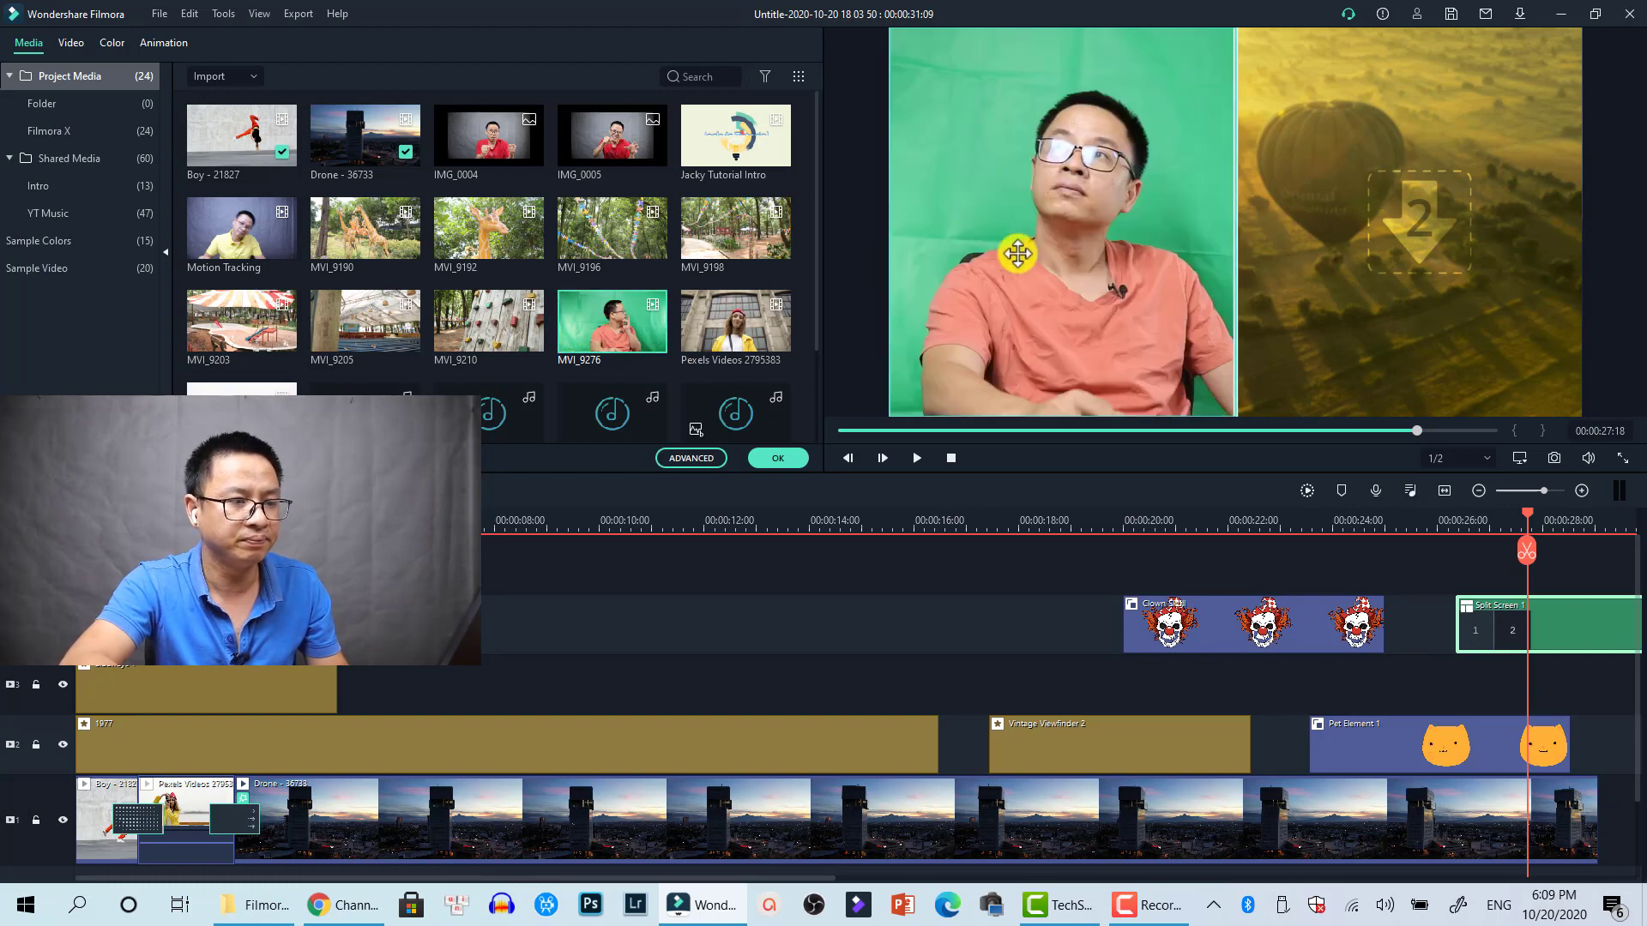
{"action": "left_click_drag", "start_coordinate": [736, 331], "coordinate": [1364, 341]}
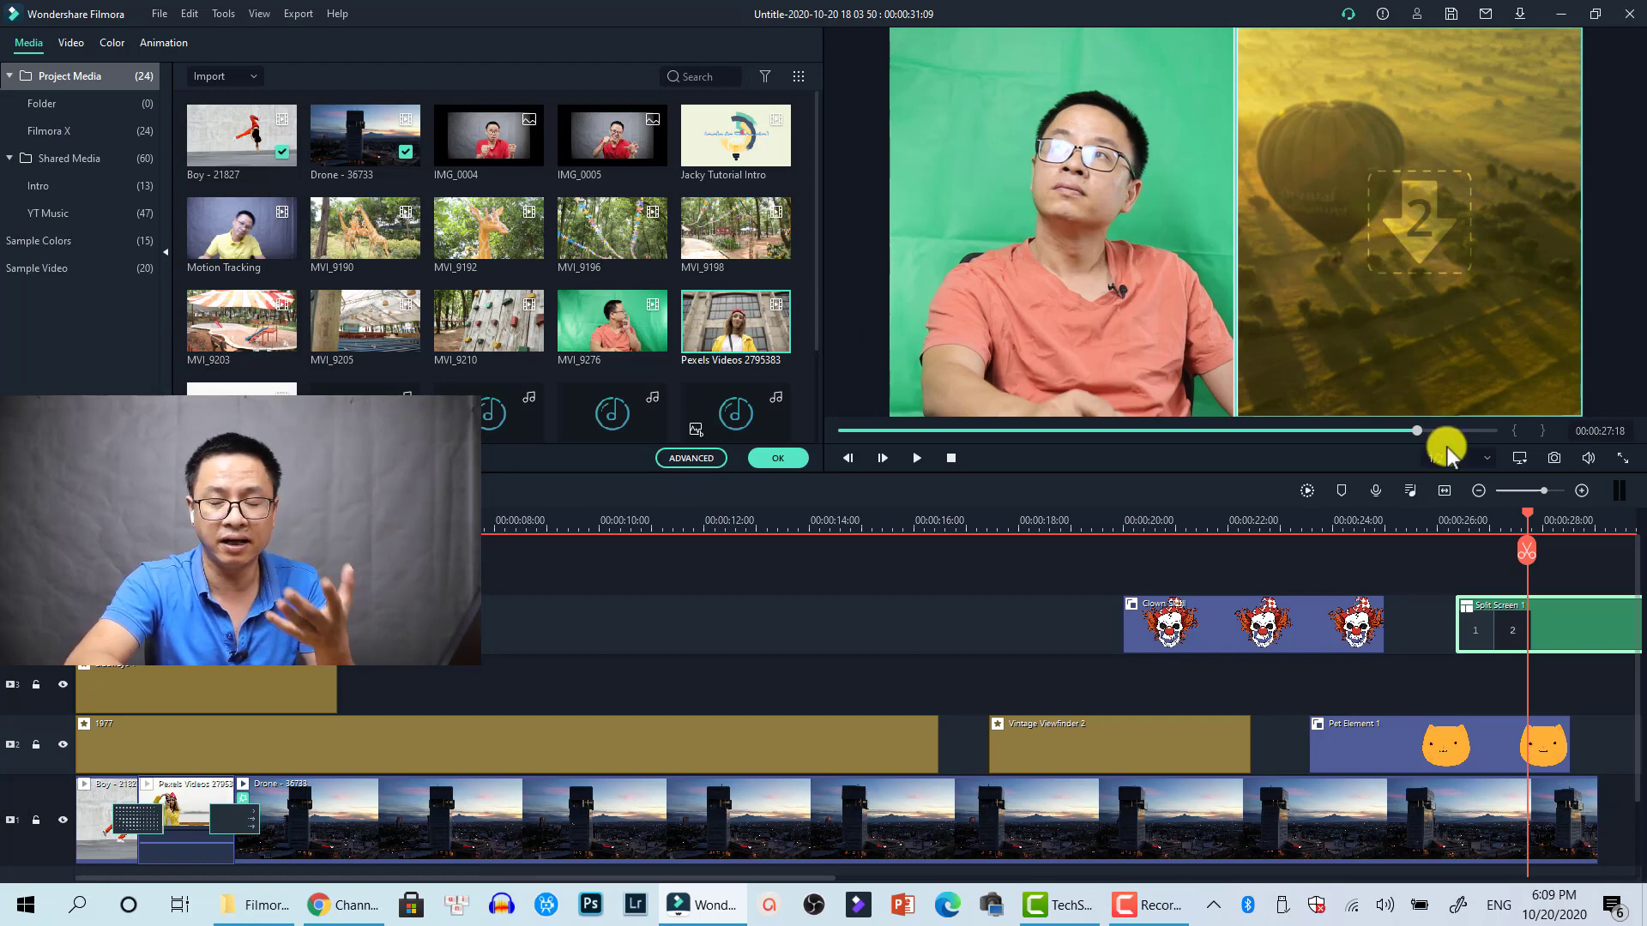
- Play the split screen section from just before its start to check both videos
{"action": "left_click", "coordinate": [1442, 532]}
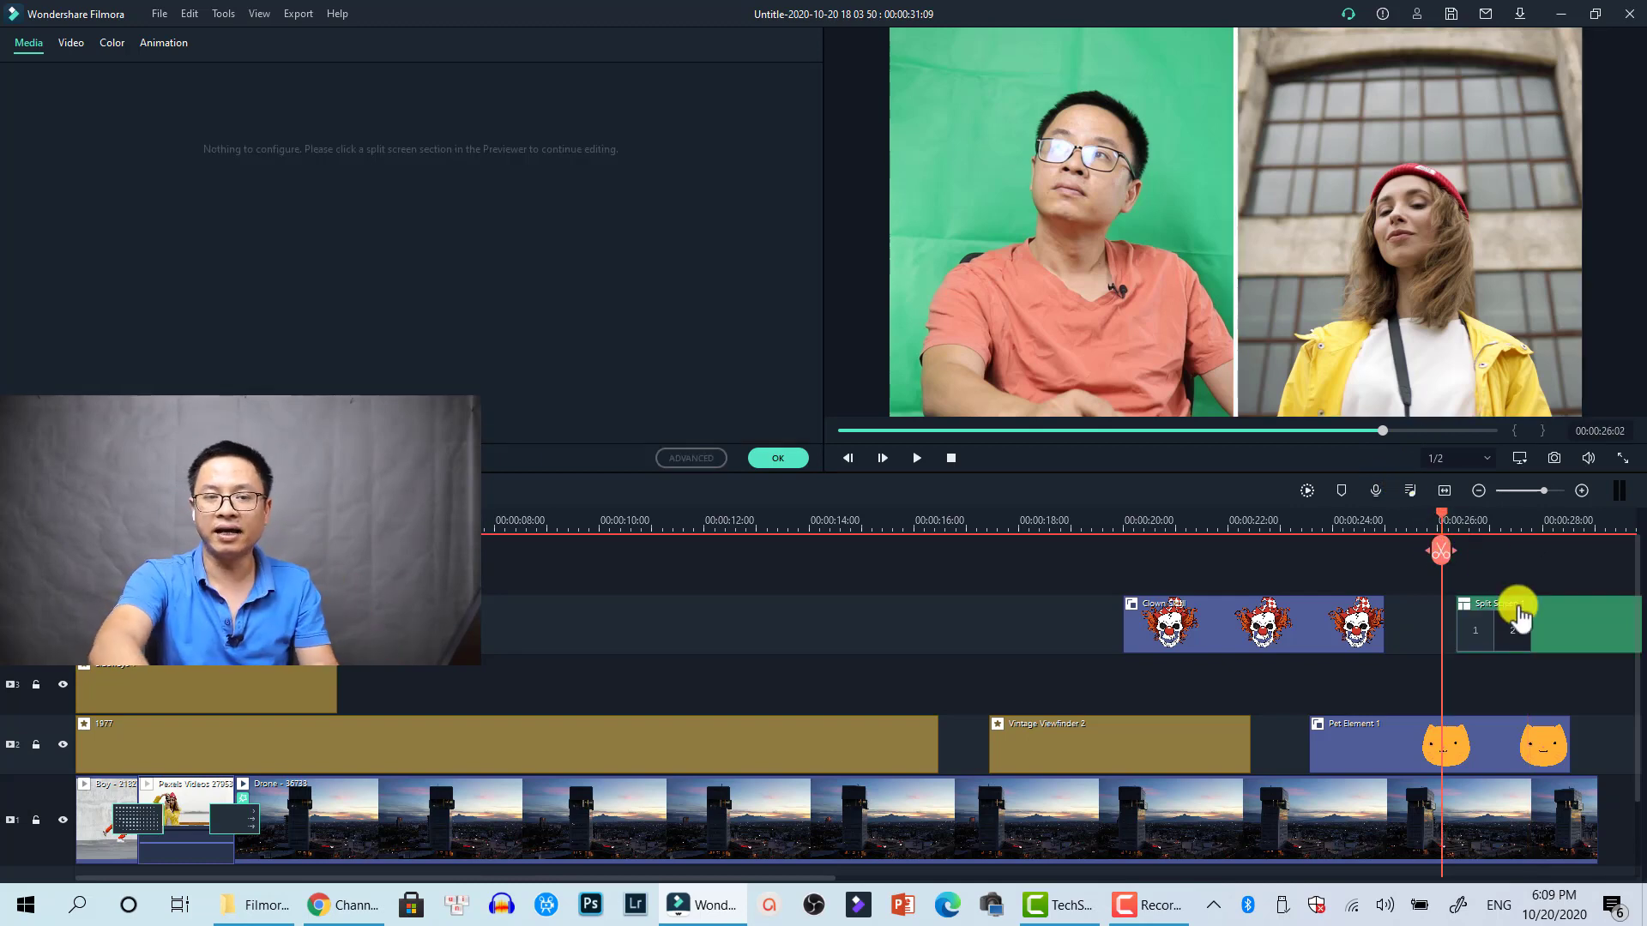
{"action": "key", "text": "space"}
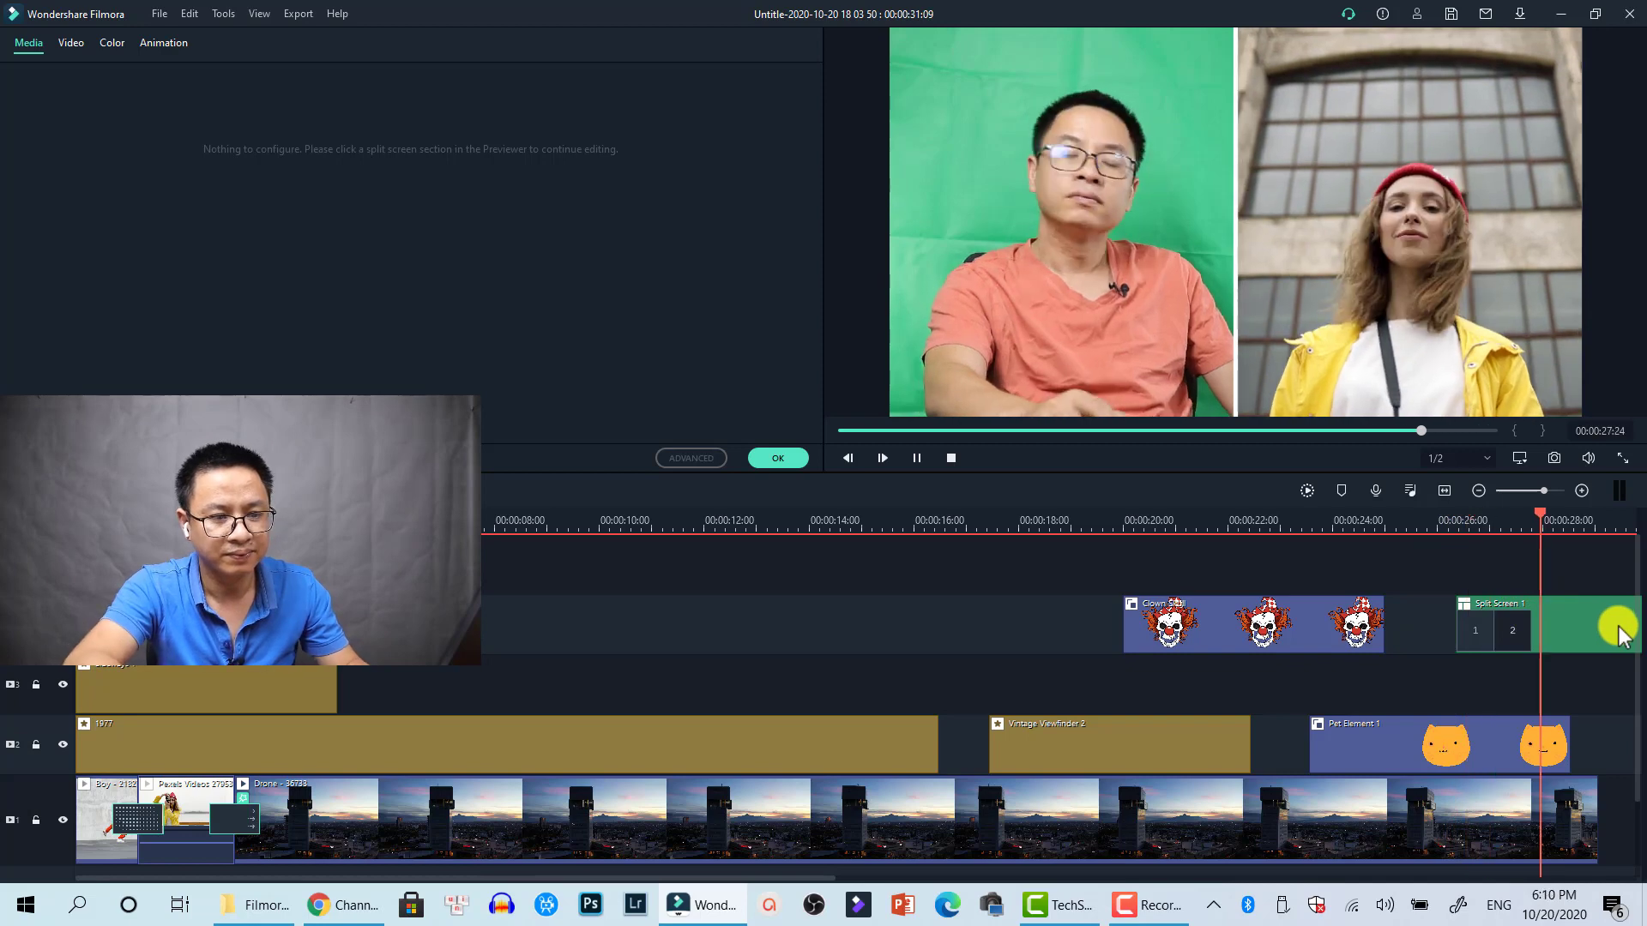
{"action": "key", "text": "space"}
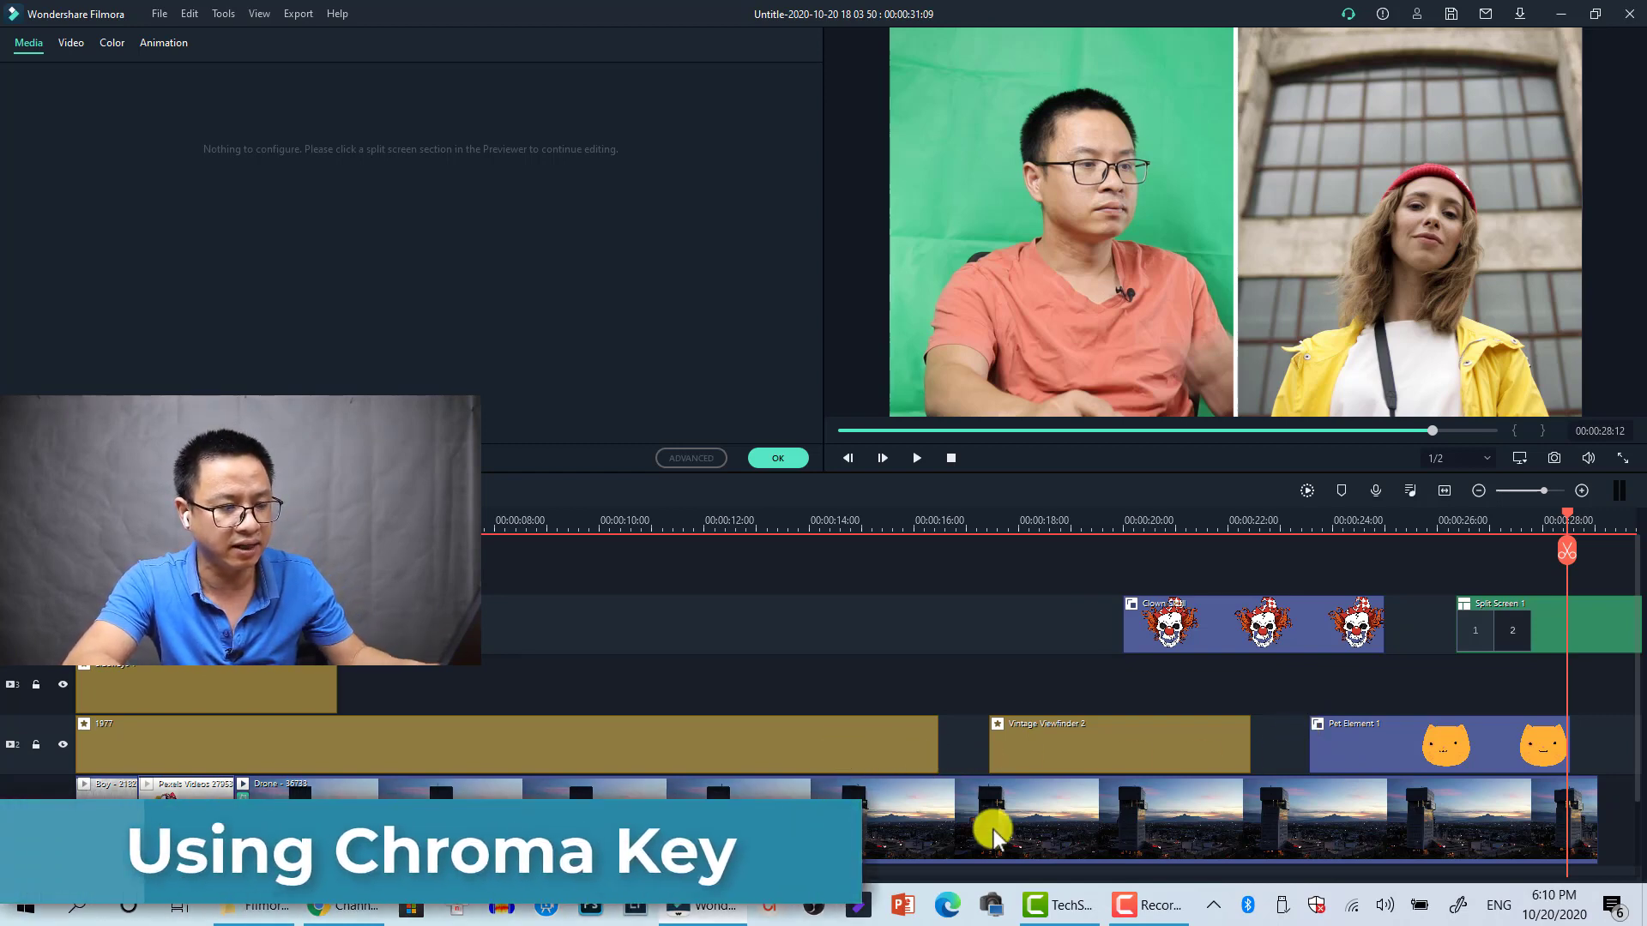
- Clear the whole timeline and place the Walking Duck clip at the start of track 3, keeping the 1920 x 1080 25fps project settings
{"action": "key", "text": "ctrl+a"}
{"action": "key", "text": "Delete"}
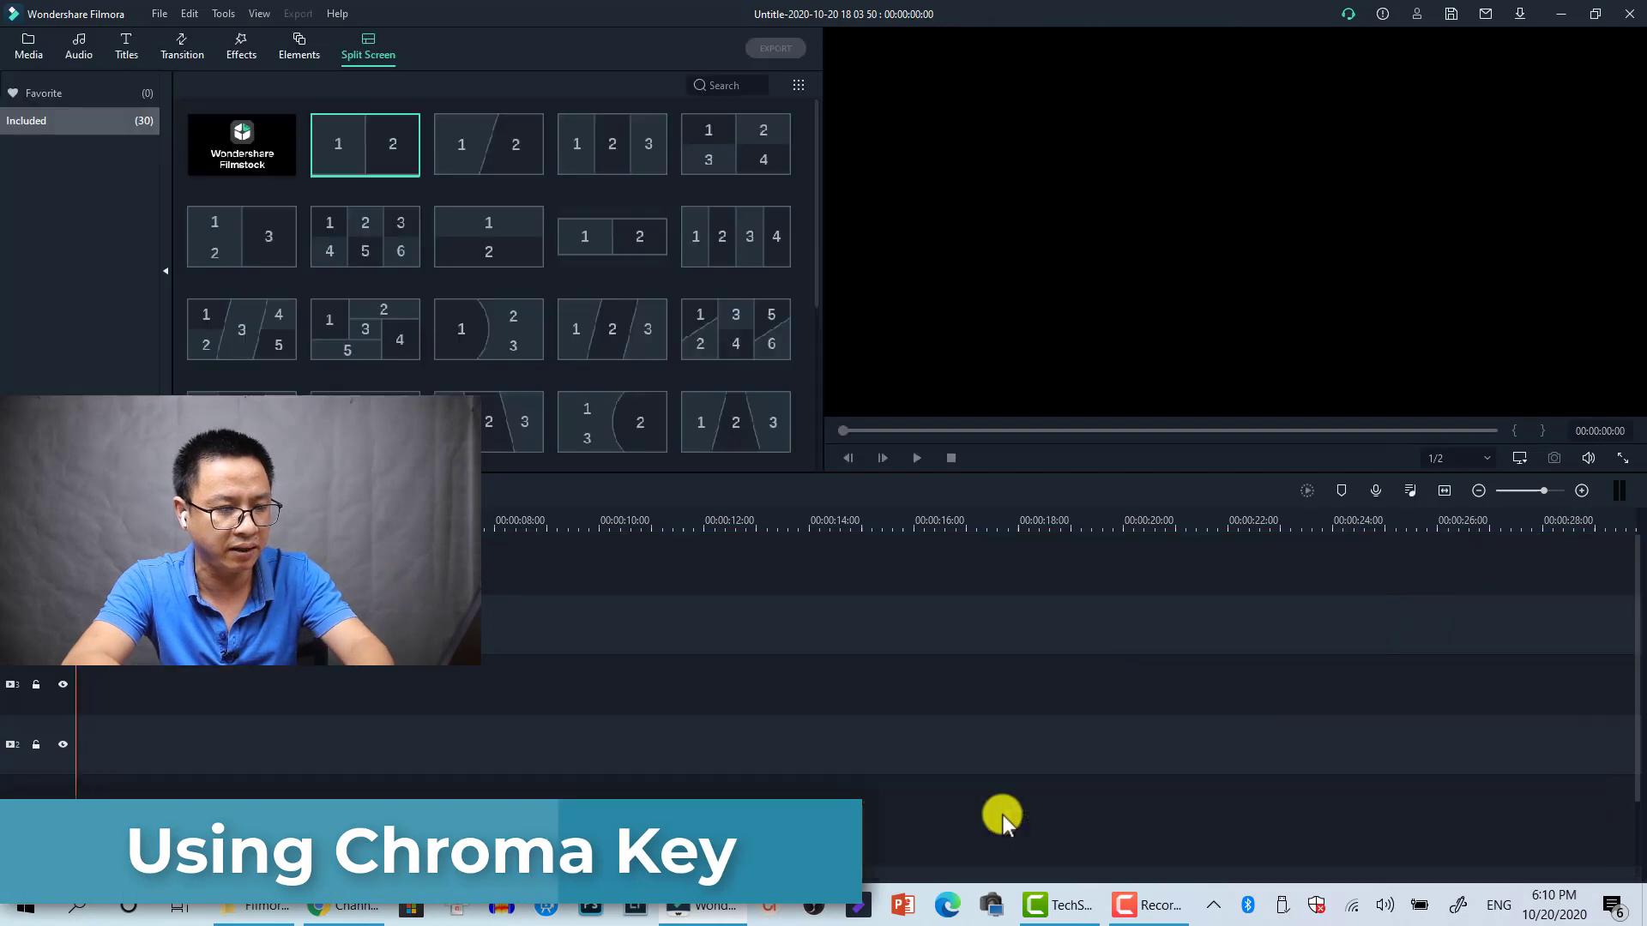
{"action": "left_click", "coordinate": [29, 52]}
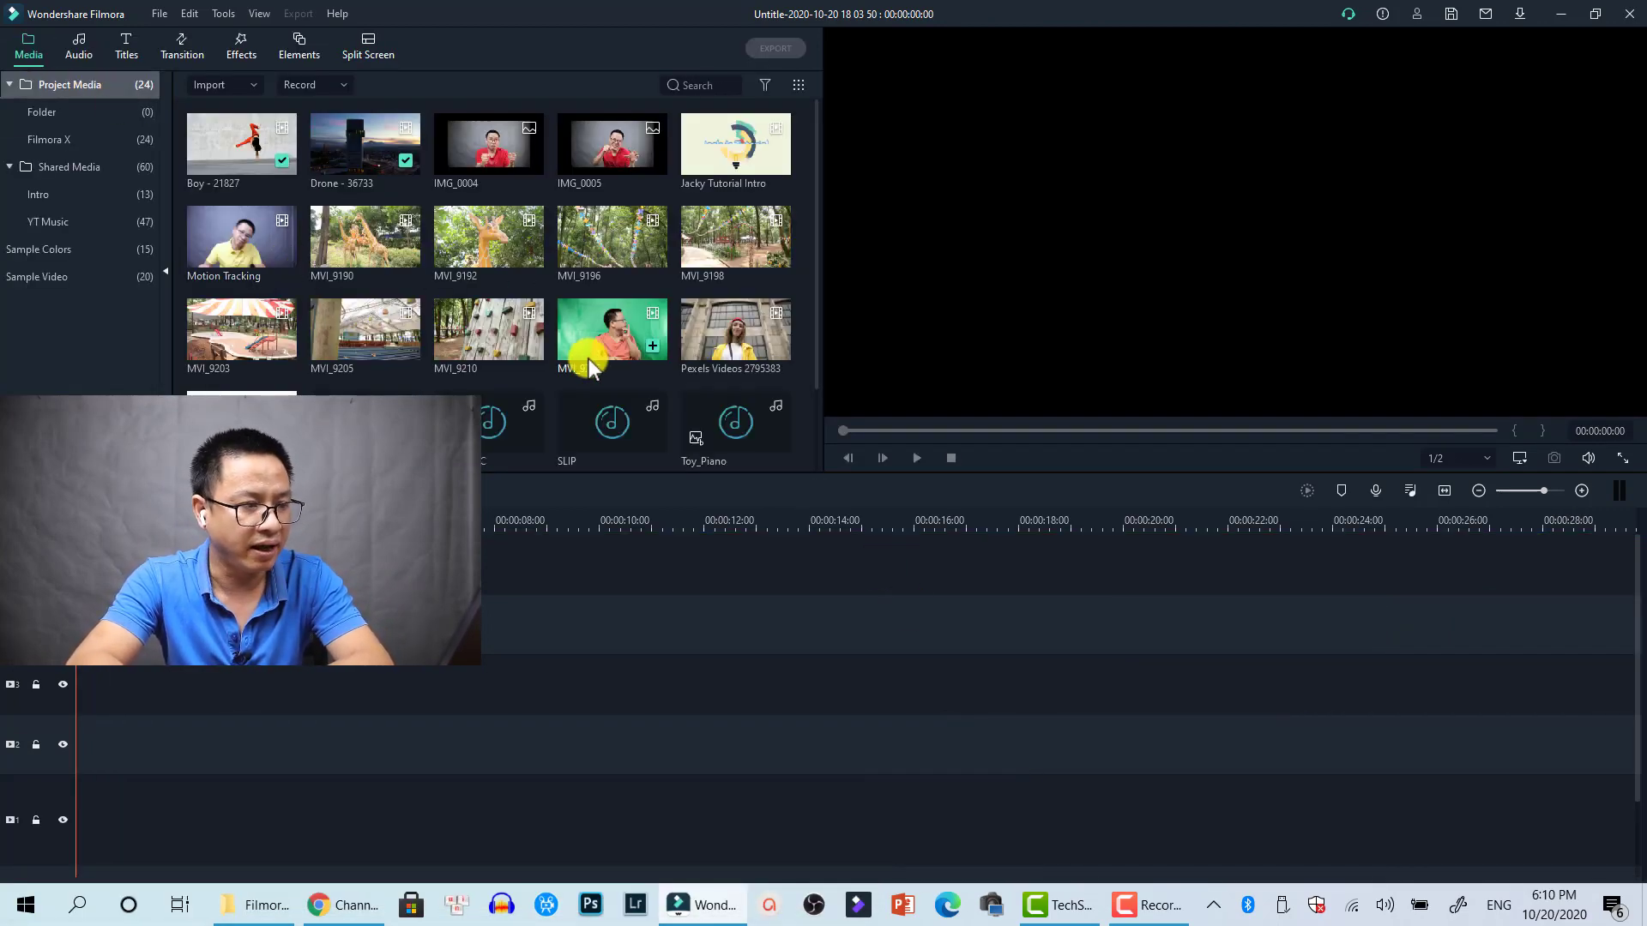
{"action": "scroll", "coordinate": [590, 357], "scroll_direction": "down", "scroll_amount": 1}
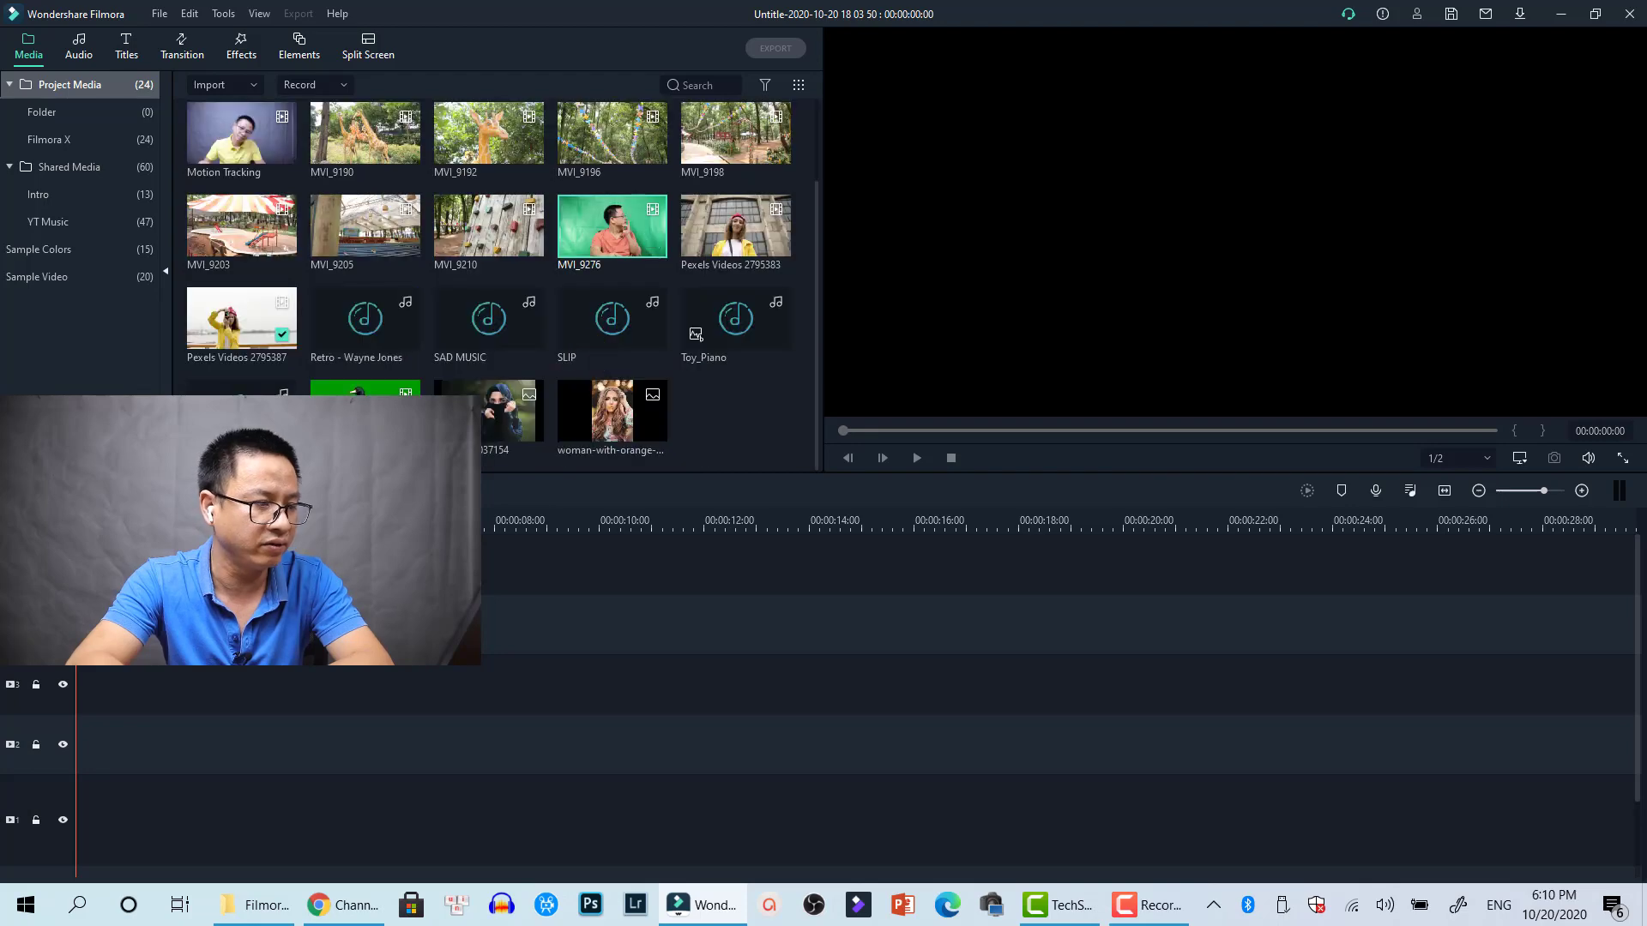
{"action": "left_click_drag", "start_coordinate": [326, 433], "coordinate": [209, 706]}
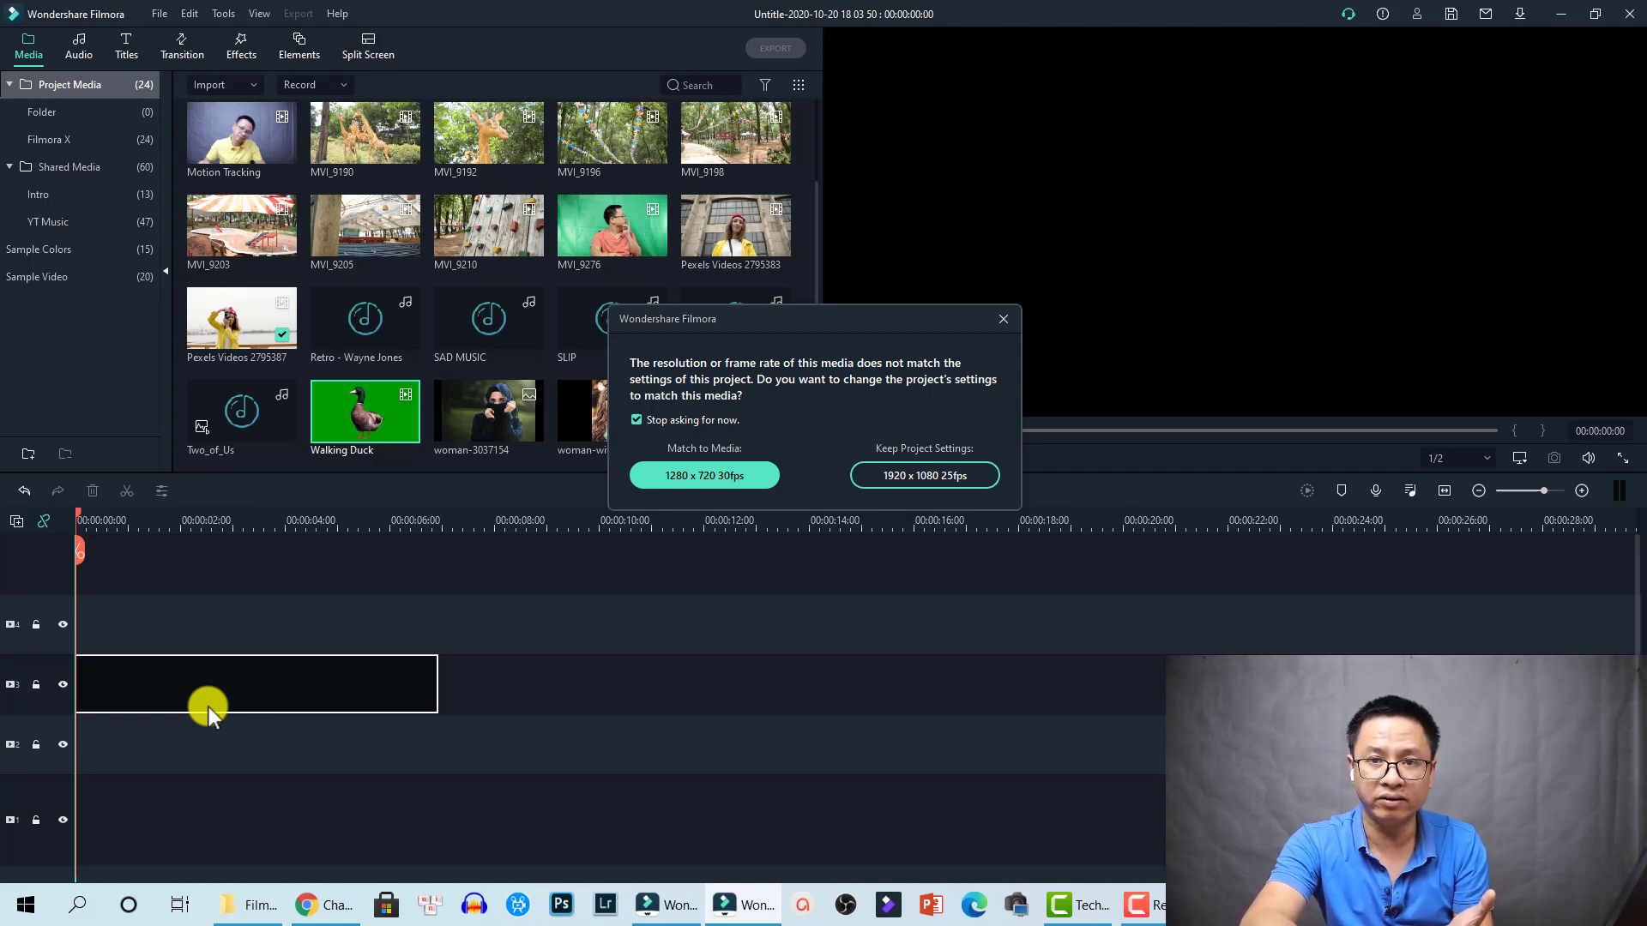
{"action": "left_click", "coordinate": [916, 477]}
- Apply Green Screen keying to the Walking Duck clip and play a short stretch to check the cutout
{"action": "left_click", "coordinate": [214, 525]}
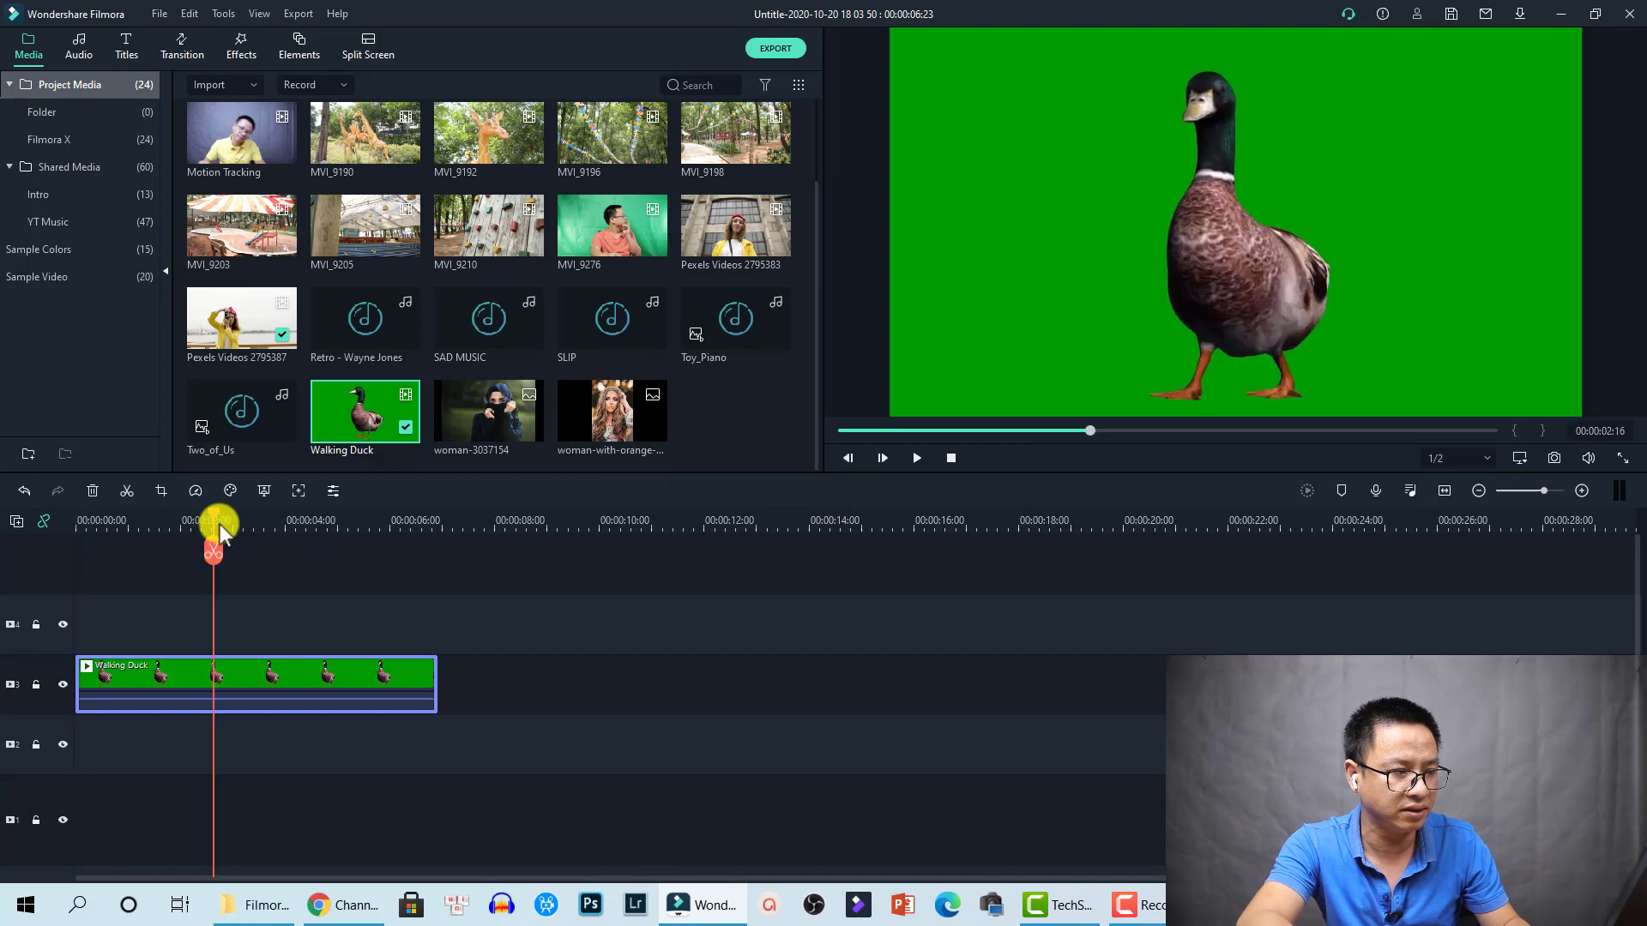
{"action": "left_click", "coordinate": [278, 676]}
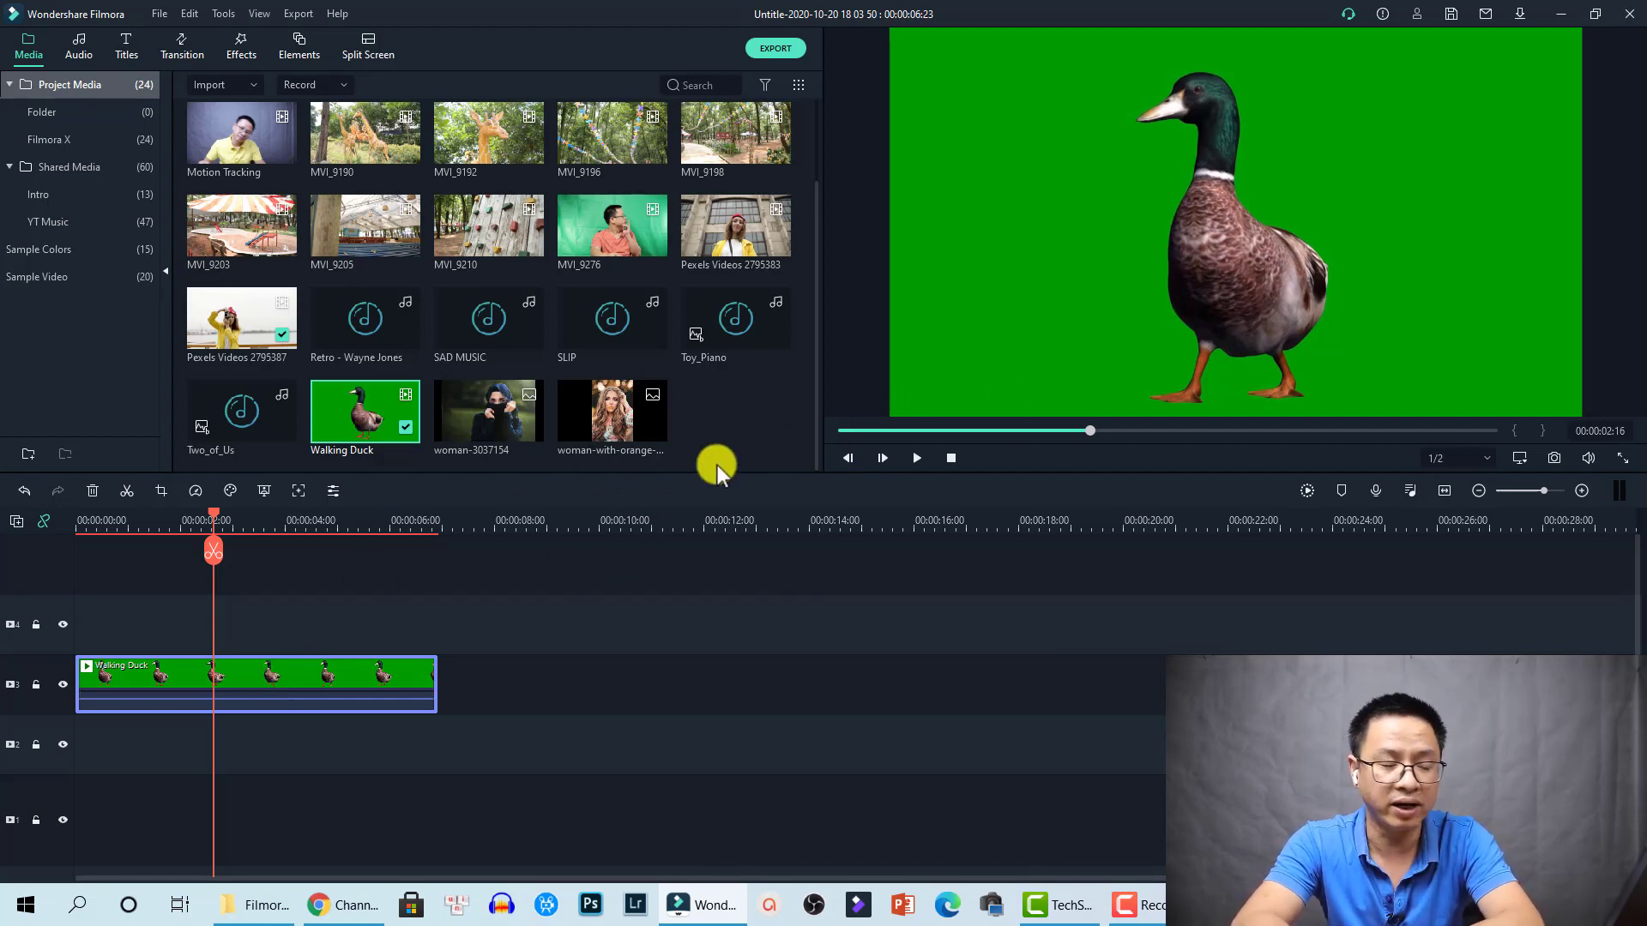
{"action": "right_click", "coordinate": [286, 671]}
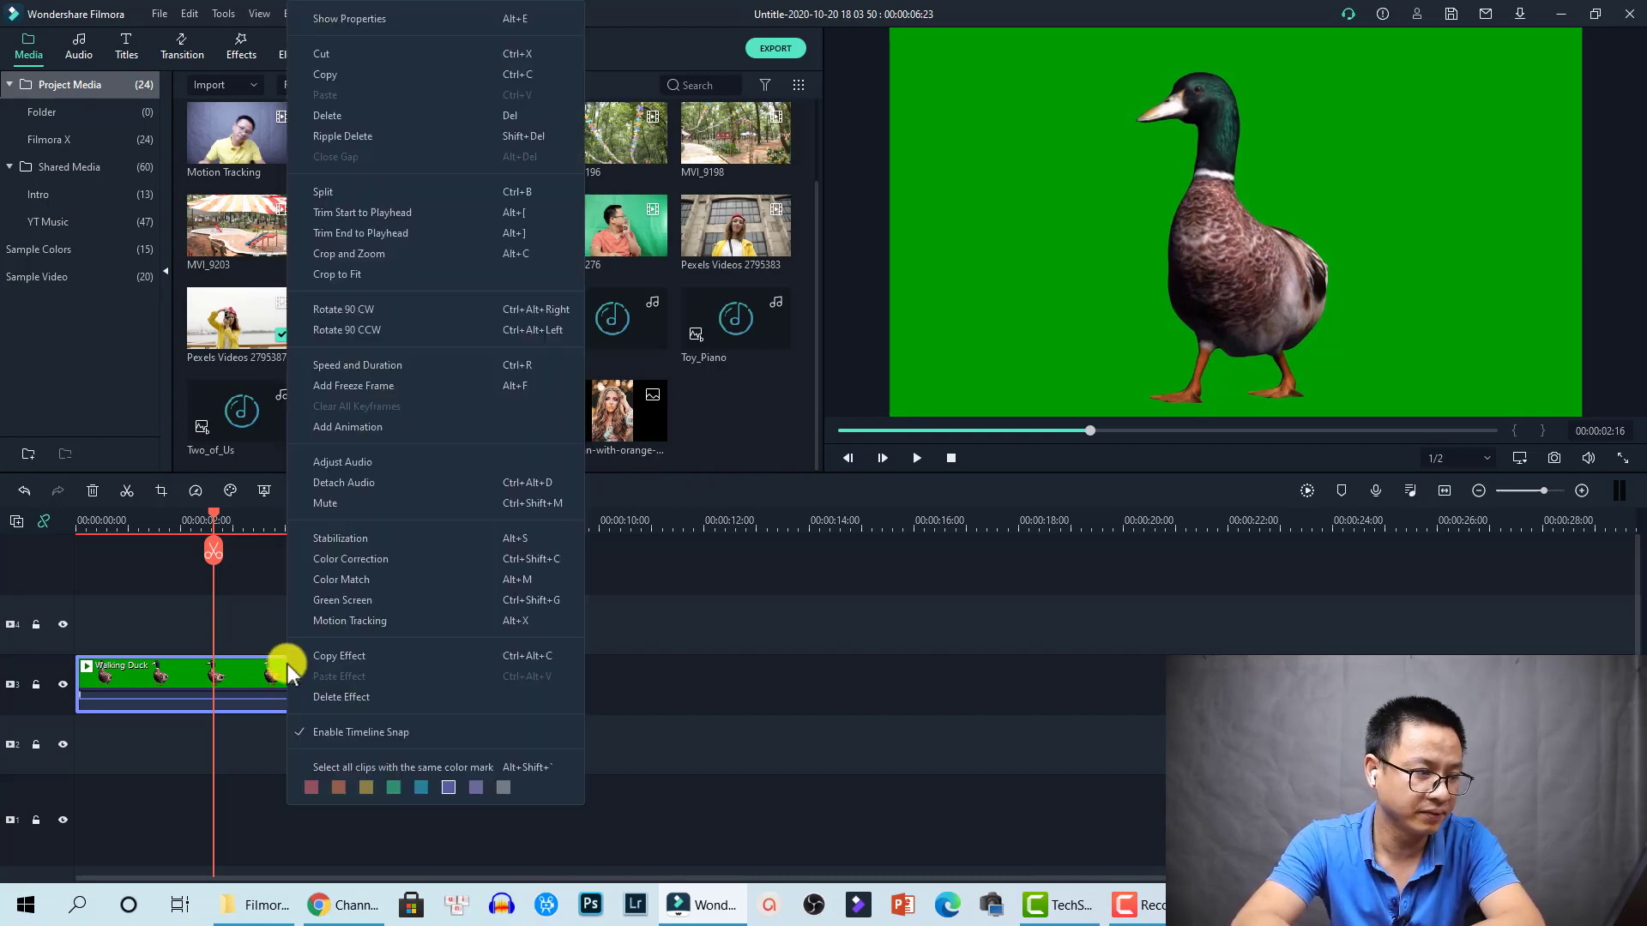
{"action": "left_click", "coordinate": [338, 604]}
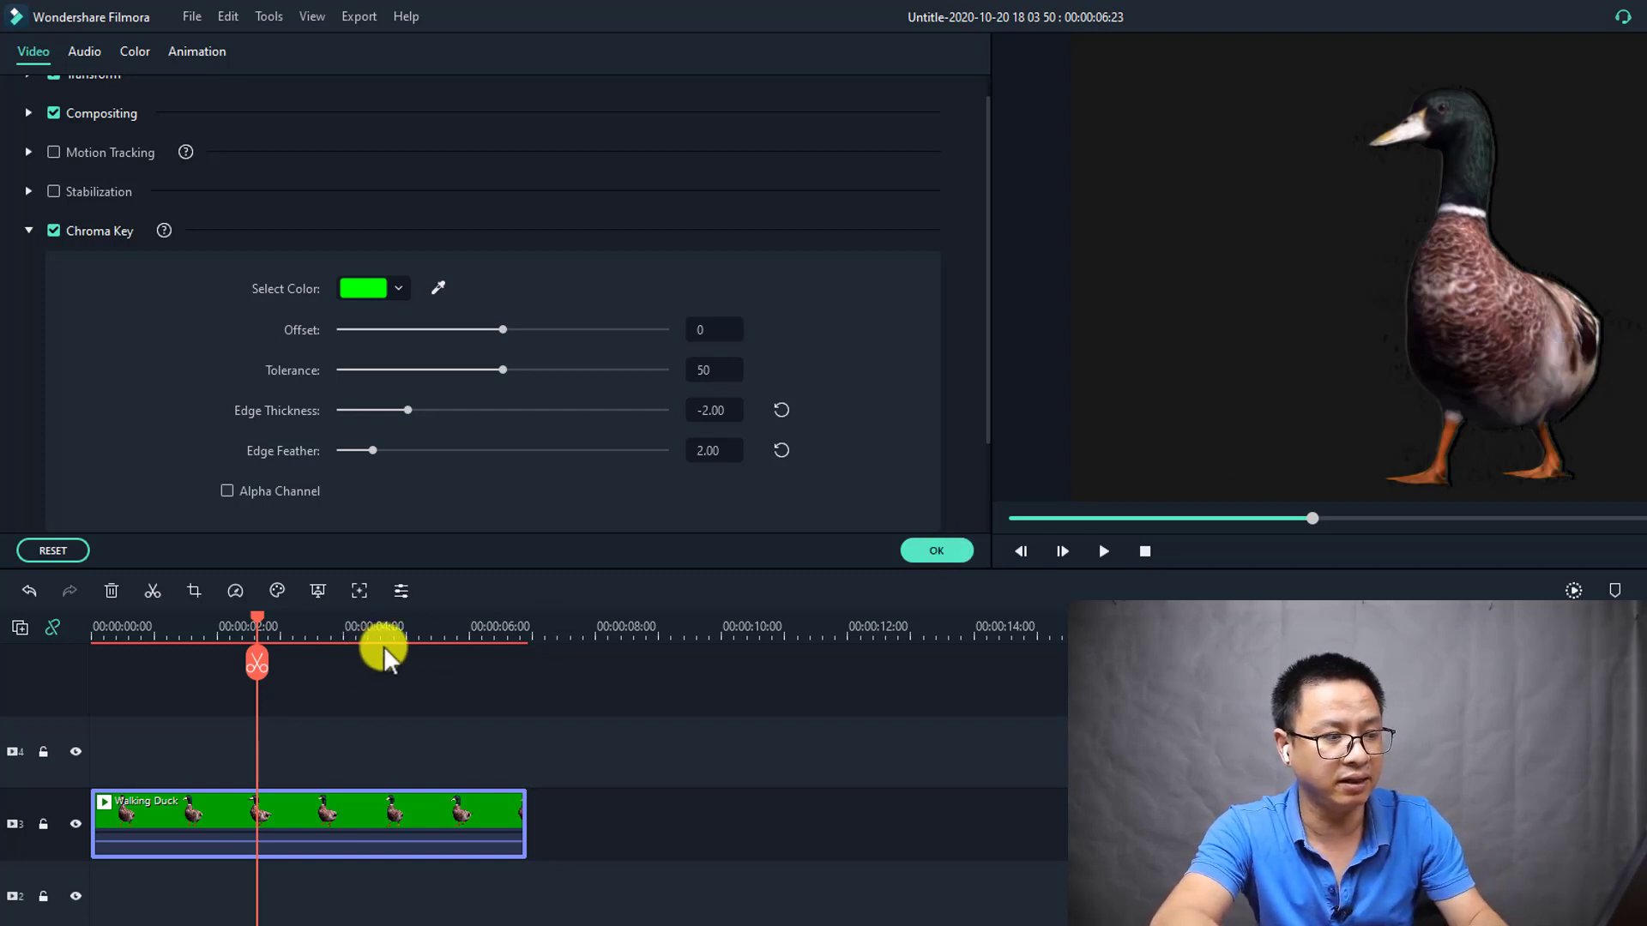
{"action": "key", "text": "space"}
{"action": "key", "text": "space"}
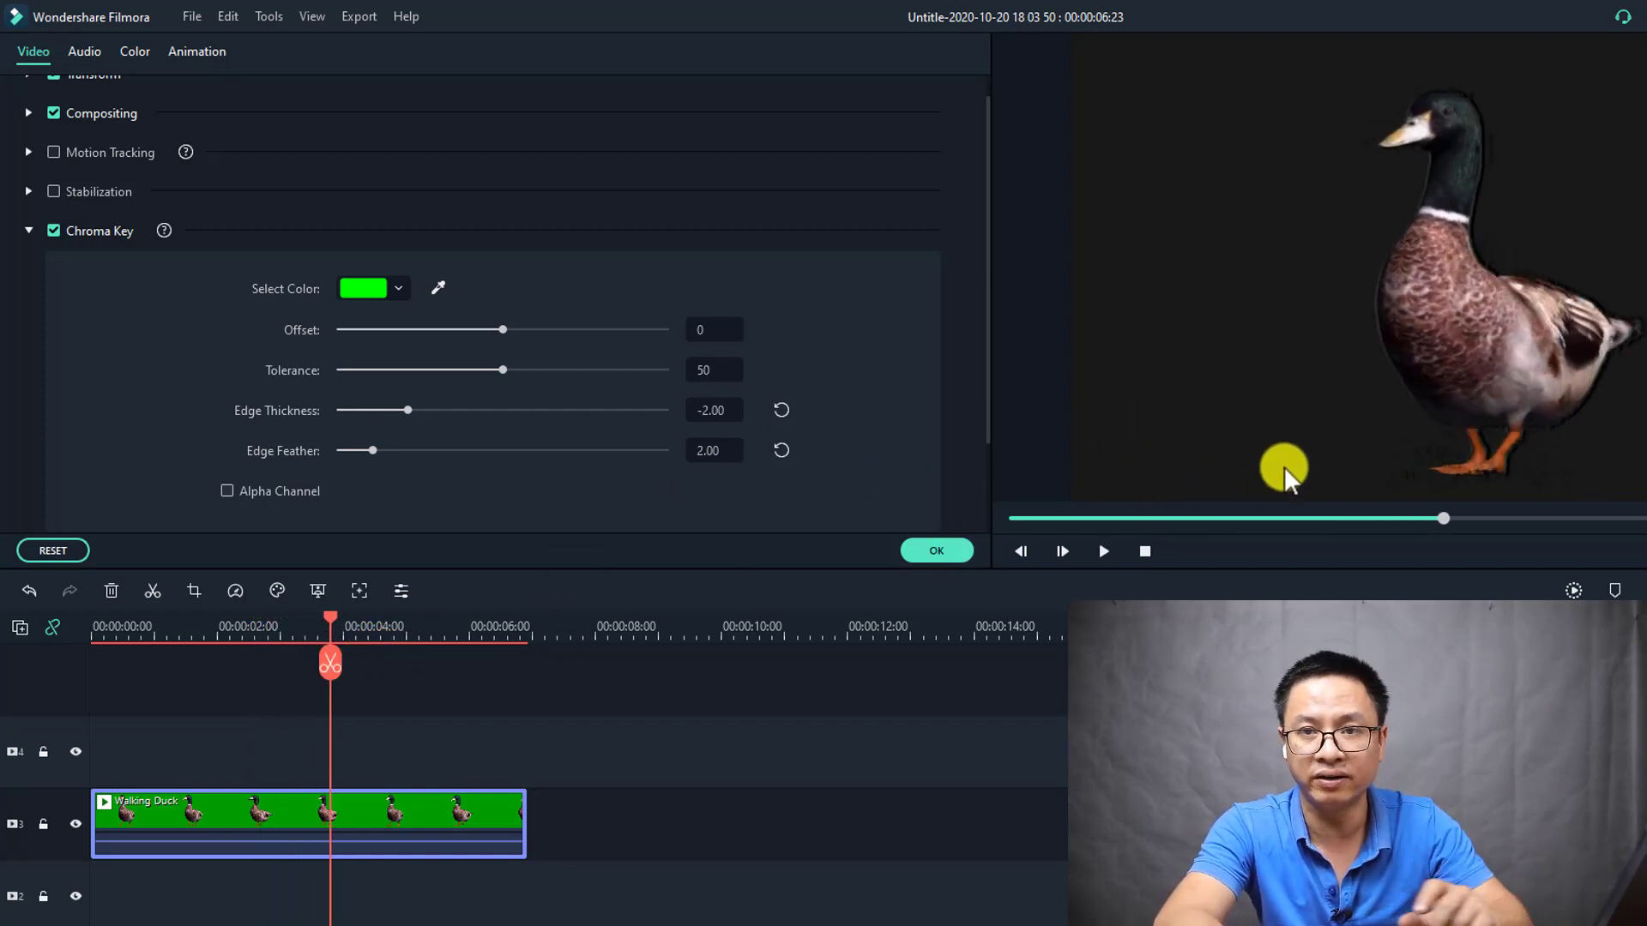
- Try the duck's breast as the chroma key colour, and replace it with the green sampled from the background
{"action": "left_click", "coordinate": [436, 290]}
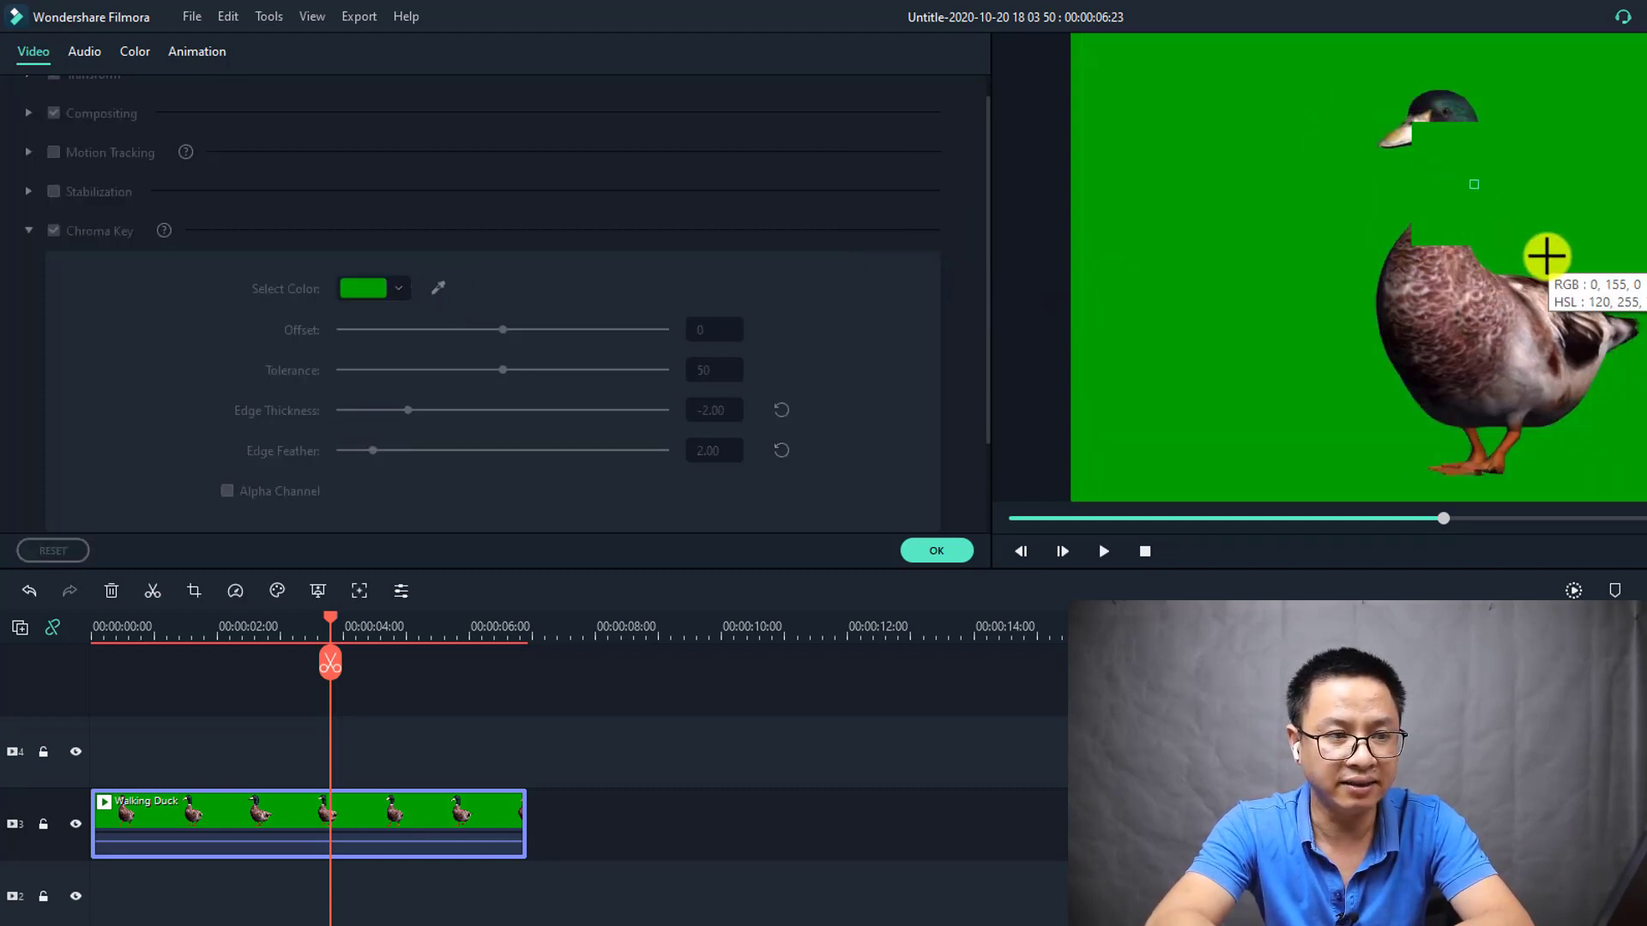
{"action": "left_click", "coordinate": [1547, 255]}
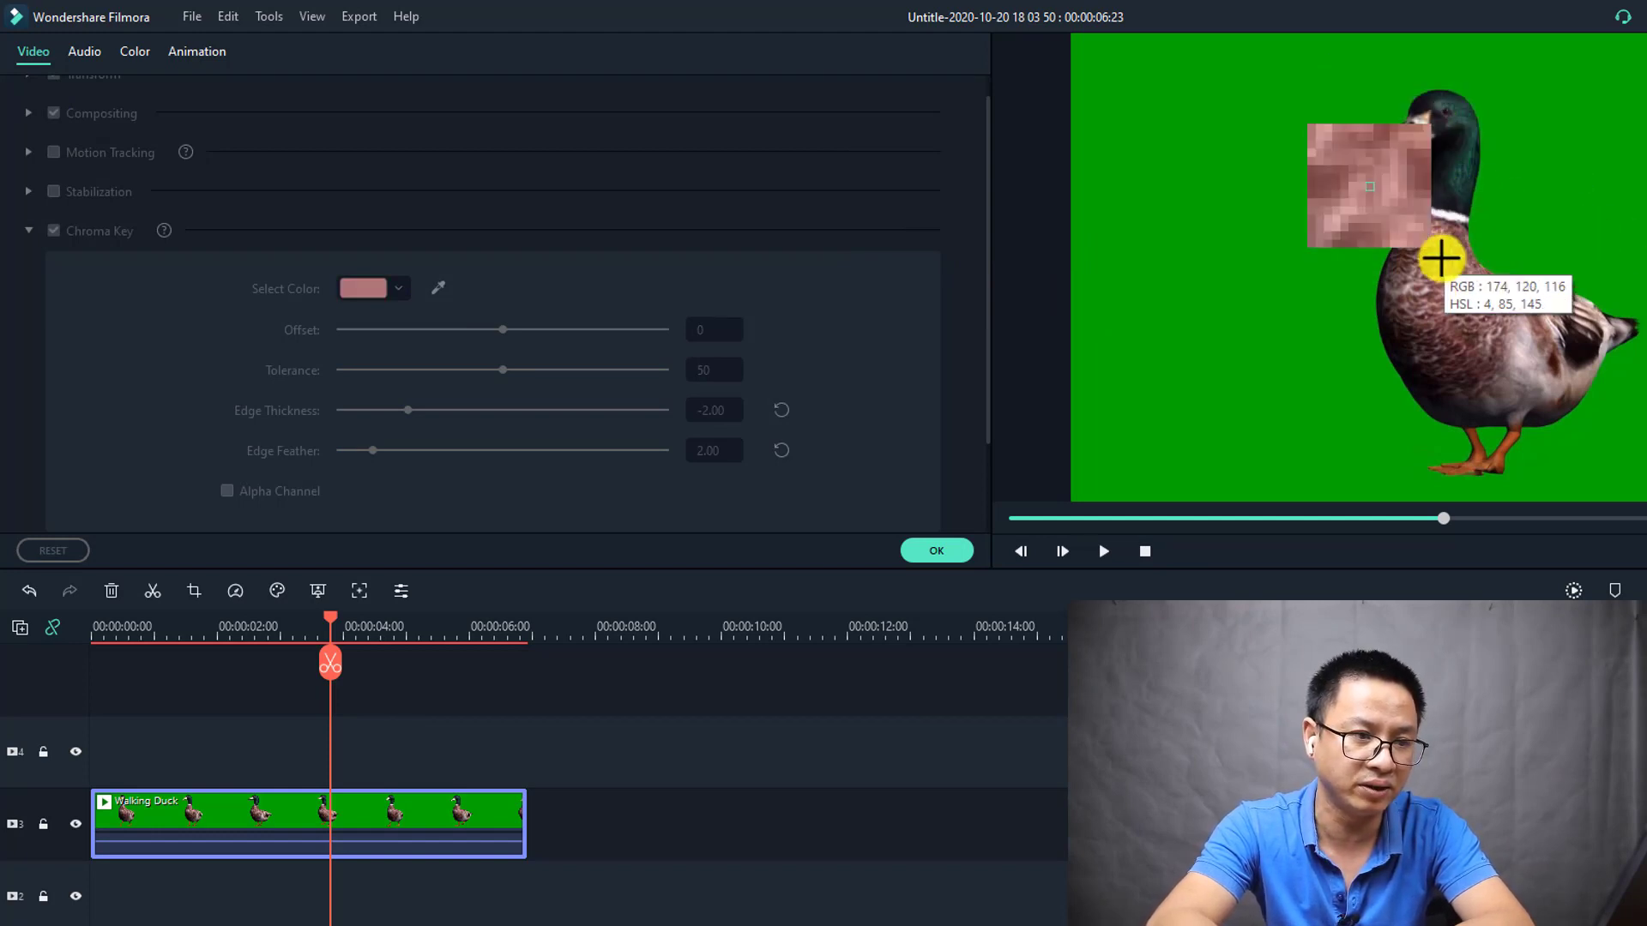
{"action": "left_click", "coordinate": [1441, 258]}
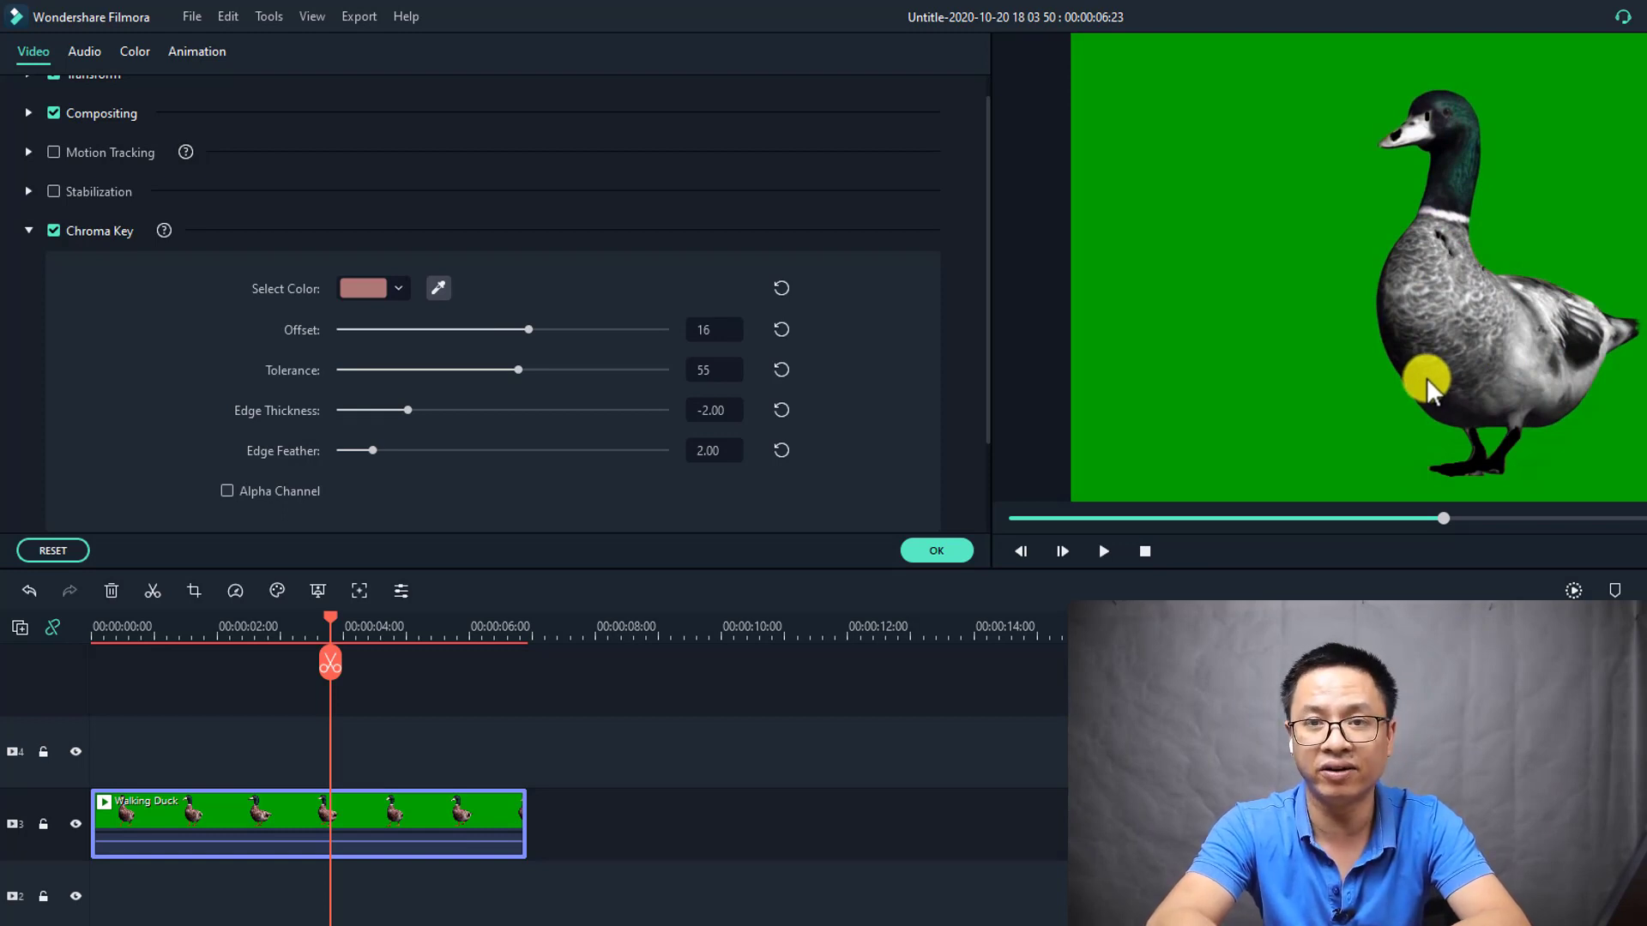
{"action": "left_click", "coordinate": [438, 288]}
{"action": "left_click", "coordinate": [1516, 239]}
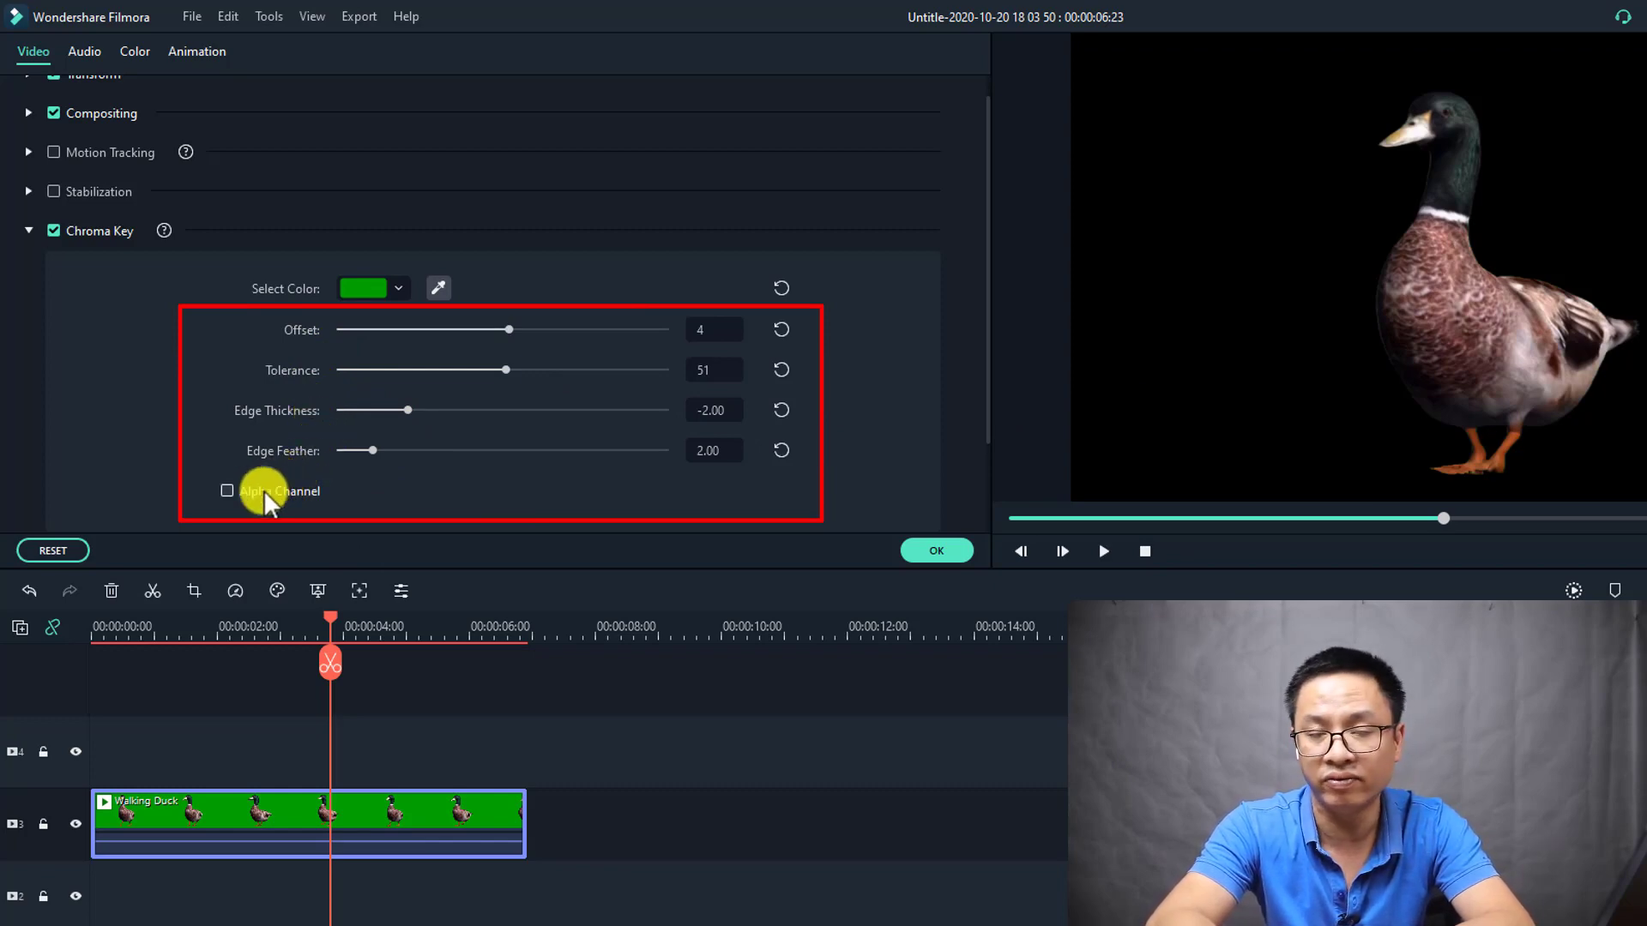
- Turn on the Alpha Channel view for the chroma key and set the Offset to 19
{"action": "left_click", "coordinate": [226, 490]}
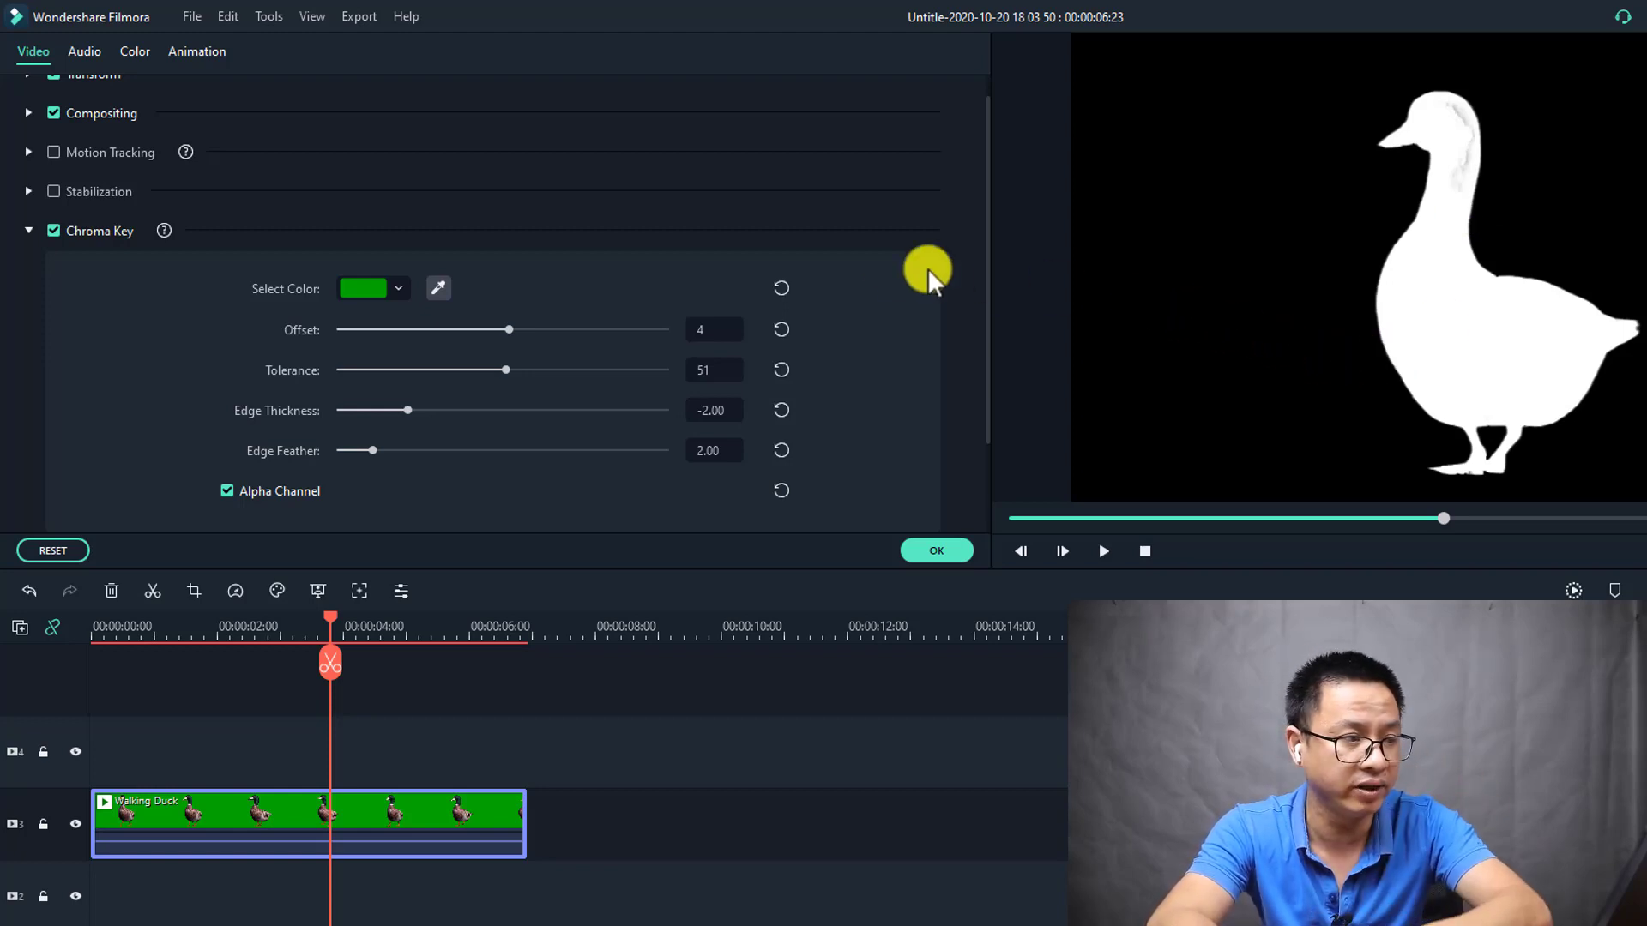
{"action": "mouse_move", "coordinate": [507, 327]}
{"action": "left_mouse_down"}
{"action": "mouse_move", "coordinate": [554, 334]}
{"action": "mouse_move", "coordinate": [532, 347]}
{"action": "left_mouse_up"}
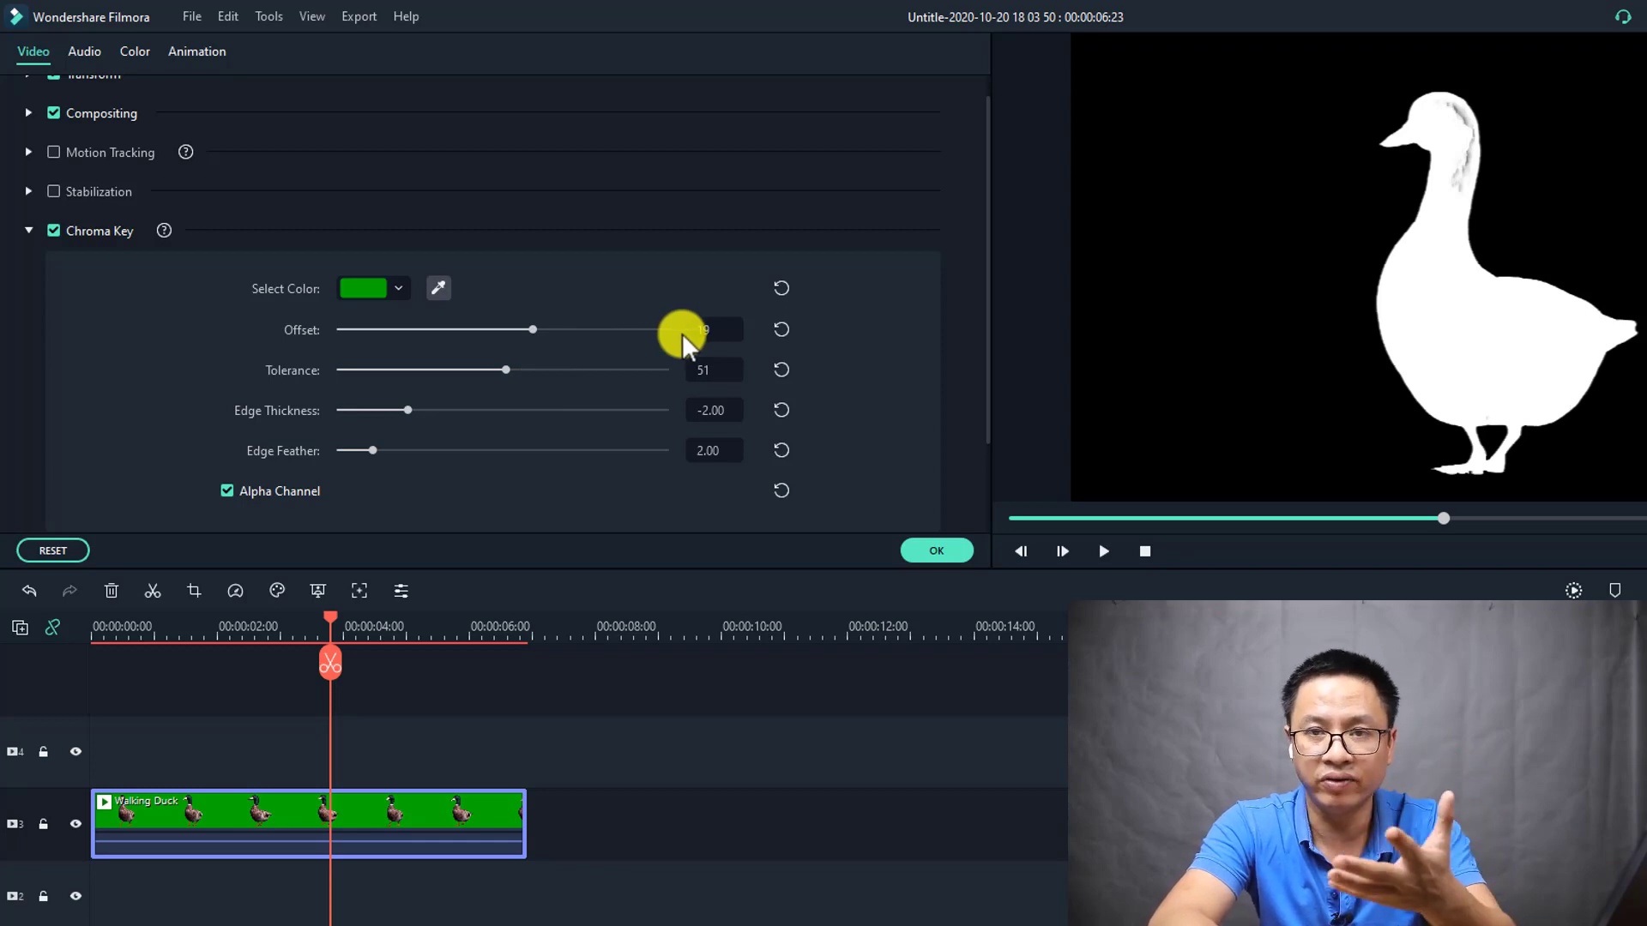
{"action": "left_click", "coordinate": [933, 551]}
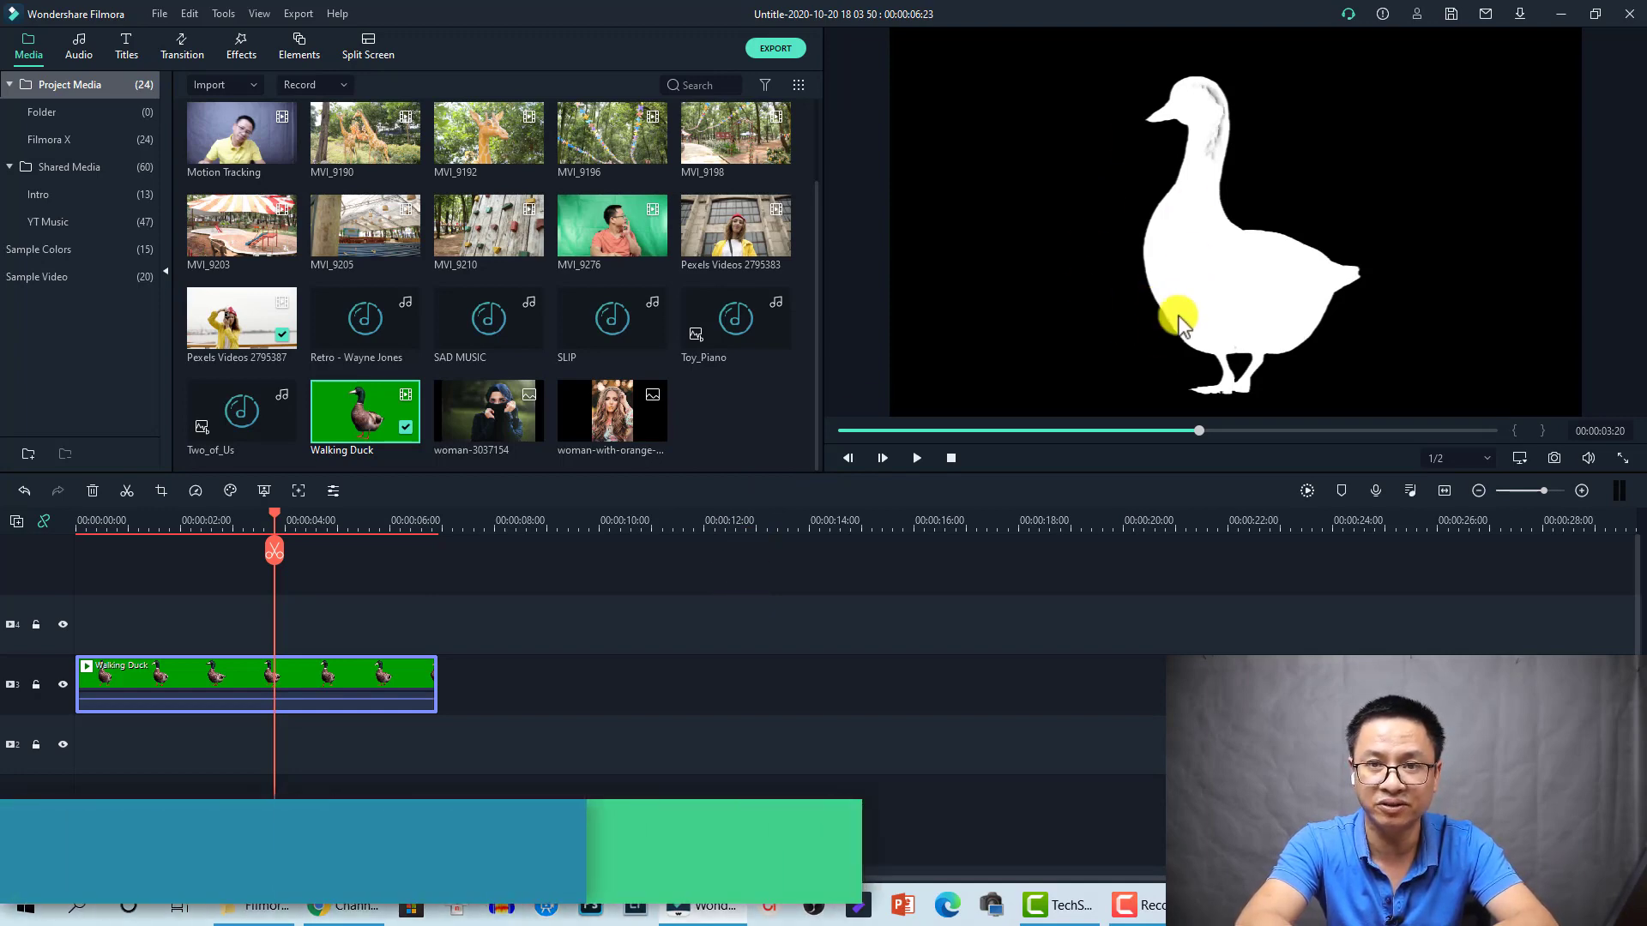
- Turn off Alpha Channel in the Walking Duck clip's chroma key settings
{"action": "right_click", "coordinate": [322, 676]}
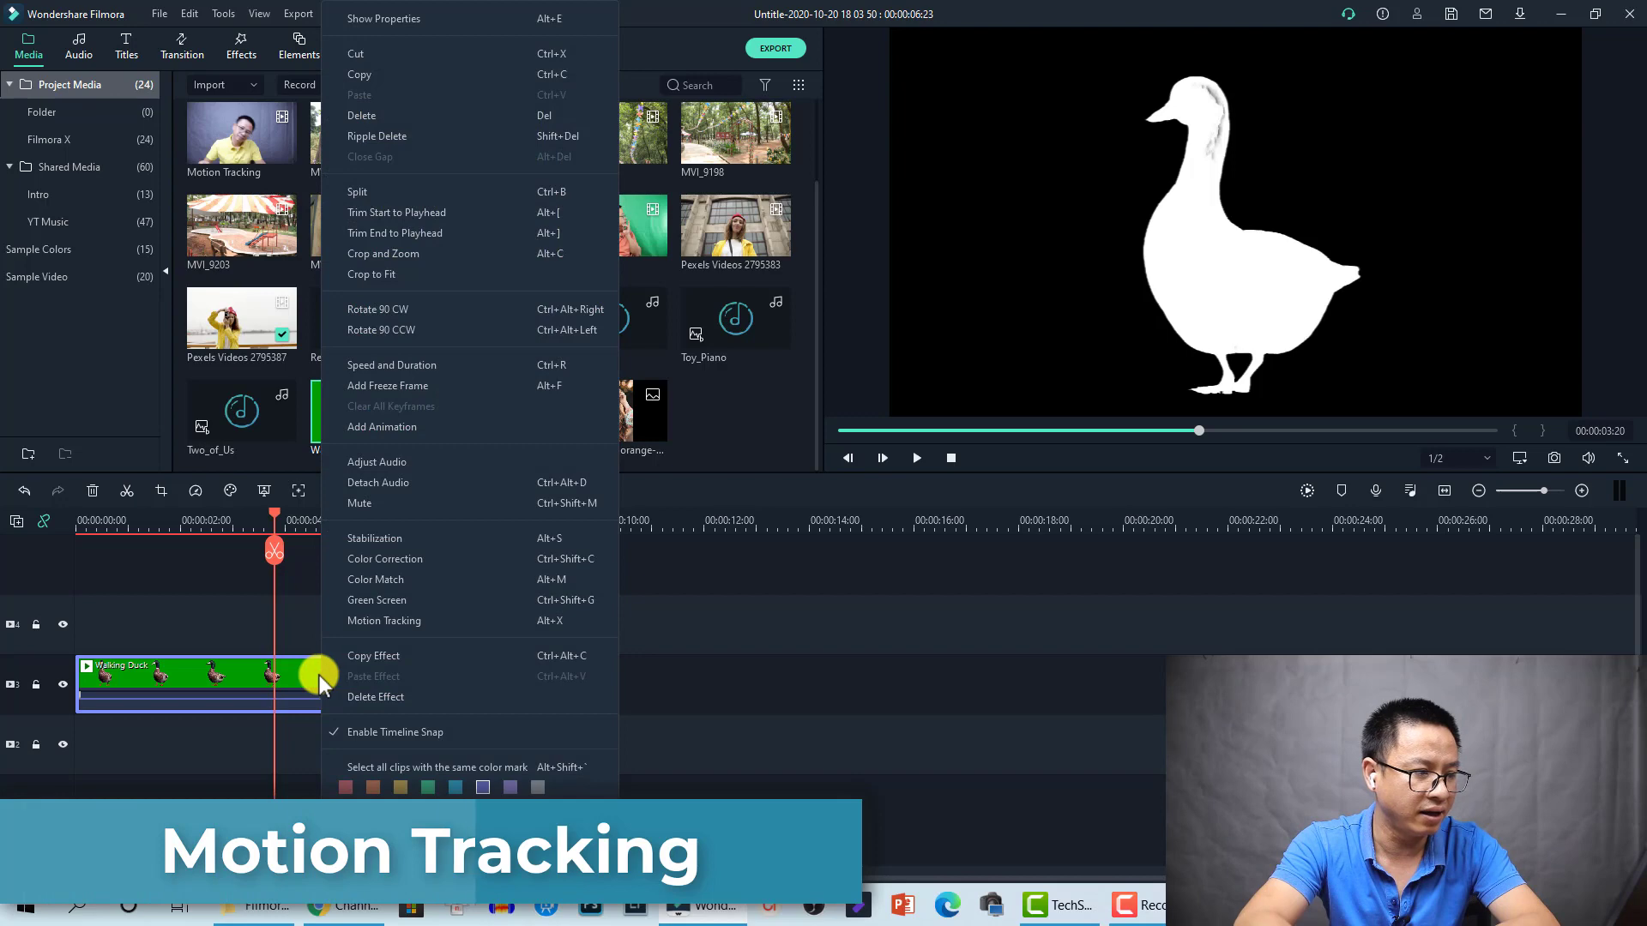
{"action": "left_click", "coordinate": [369, 600]}
{"action": "left_click", "coordinate": [189, 408]}
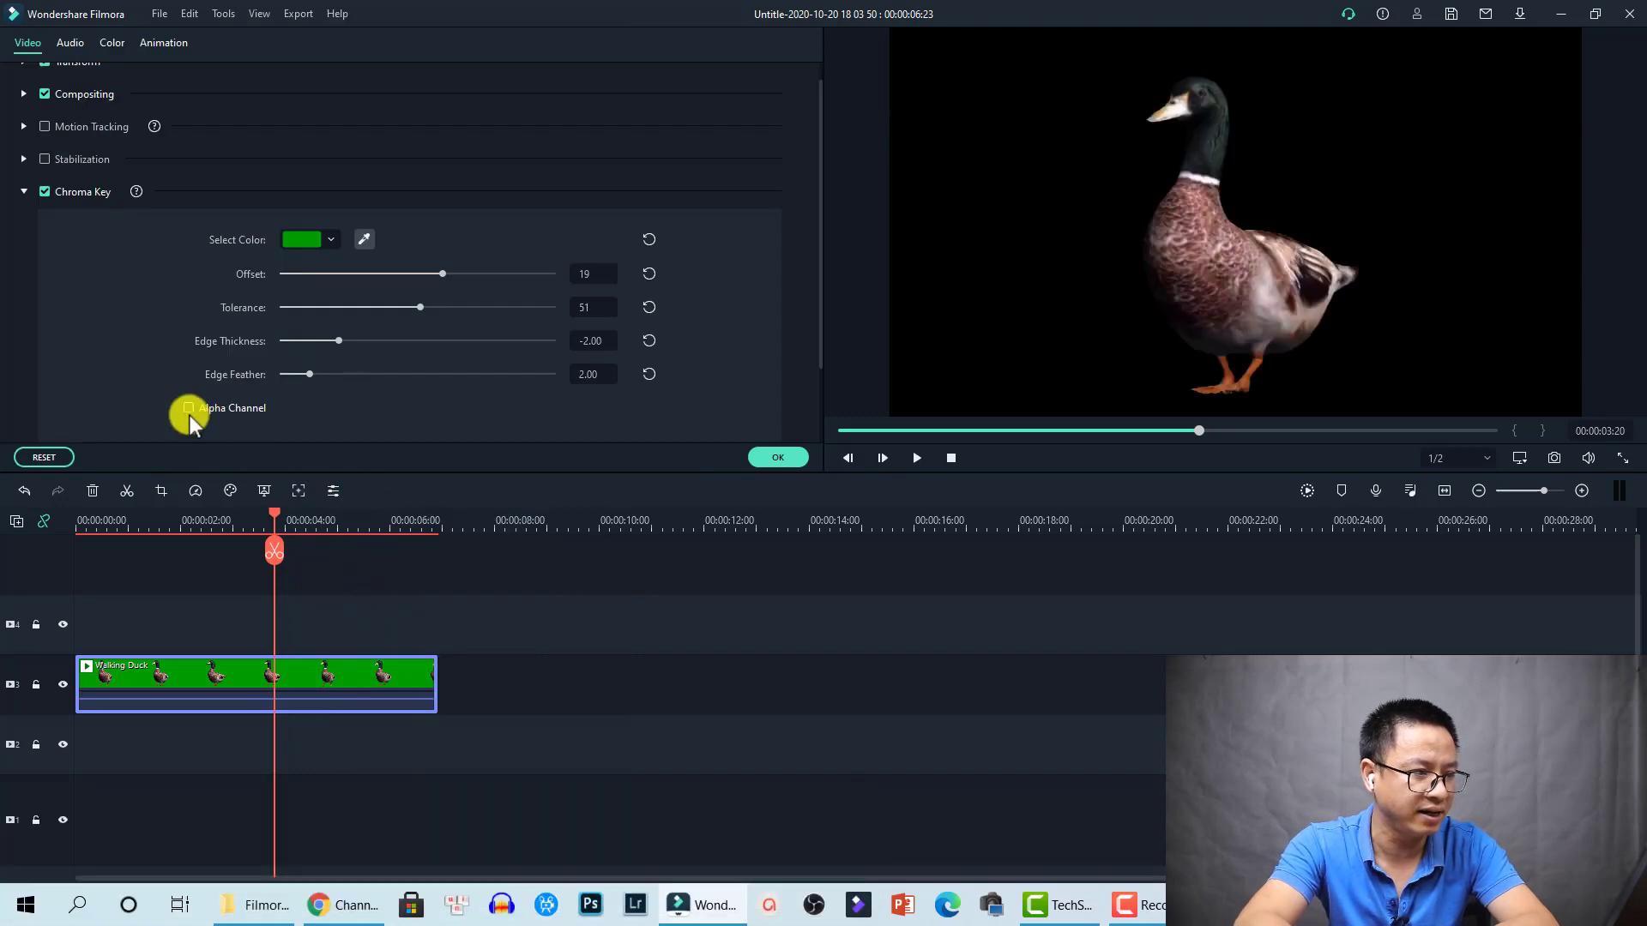
{"action": "left_click", "coordinate": [782, 460]}
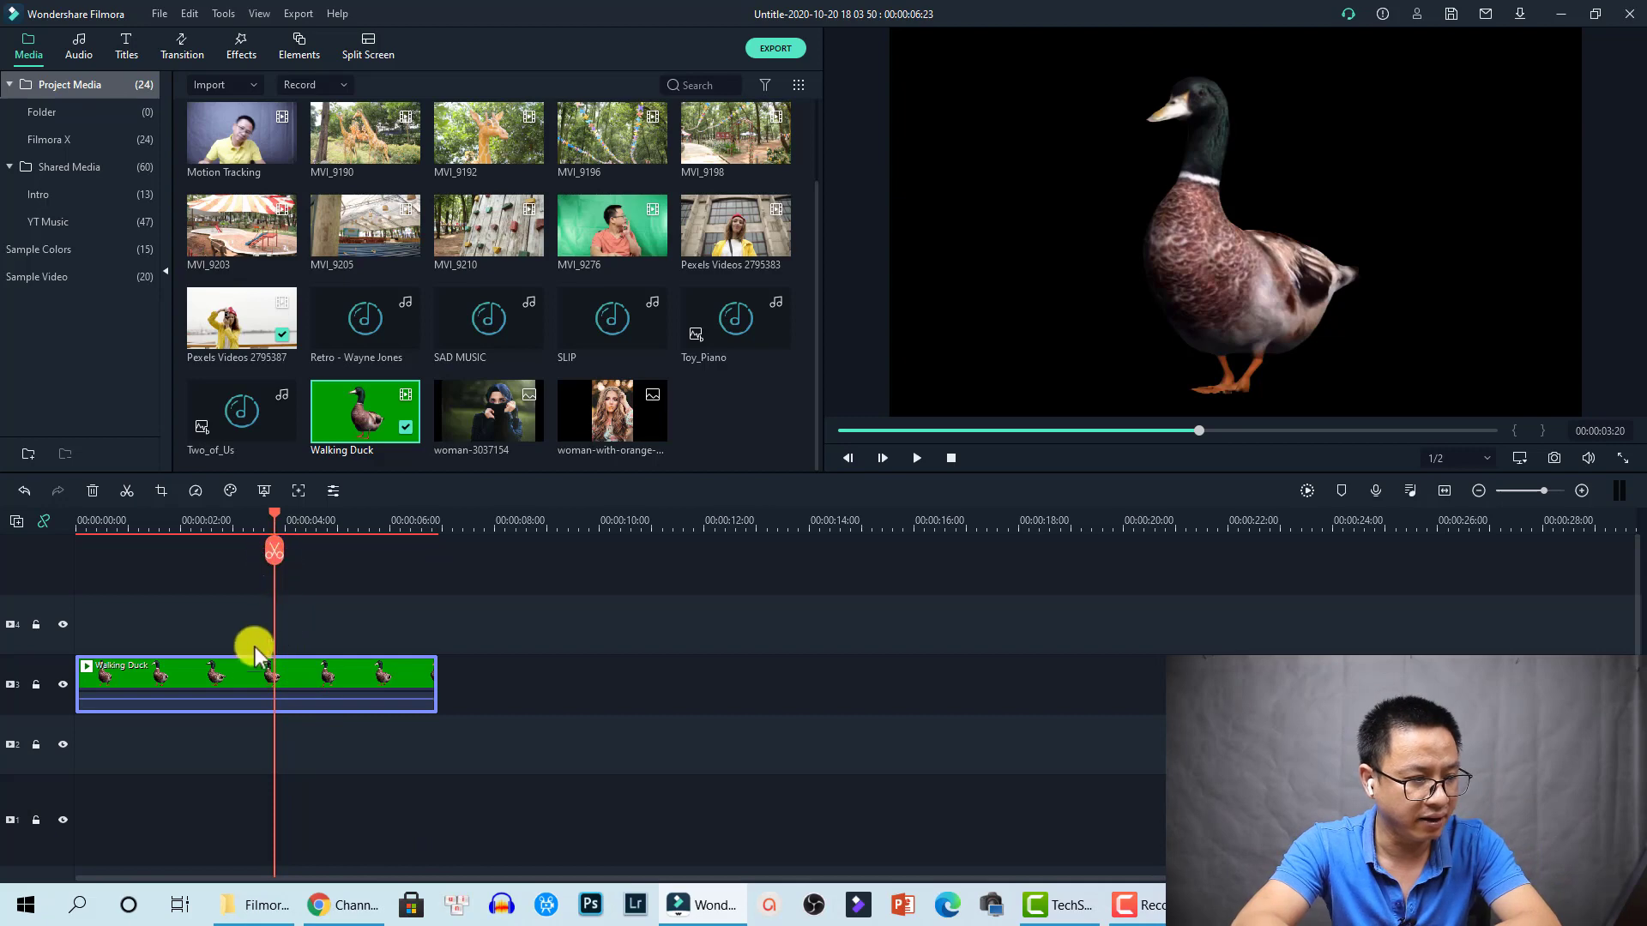
- Enable Motion Tracking on the Walking Duck clip and fit the tracking box around the duck's head
{"action": "double_click", "coordinate": [259, 676]}
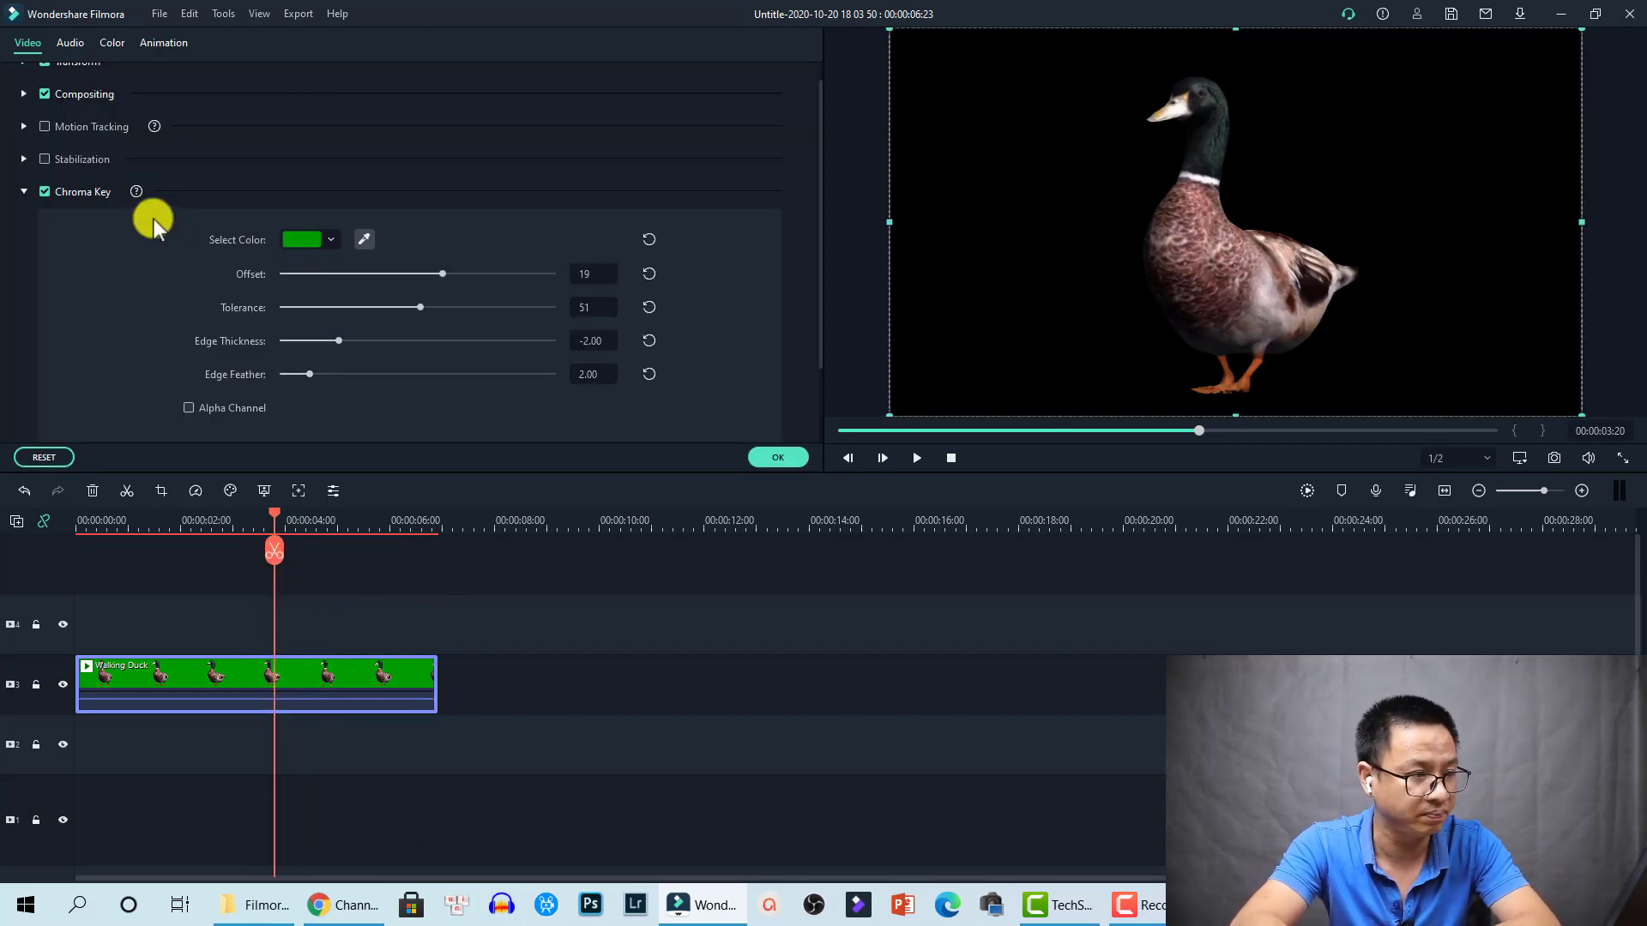
{"action": "left_click", "coordinate": [45, 126]}
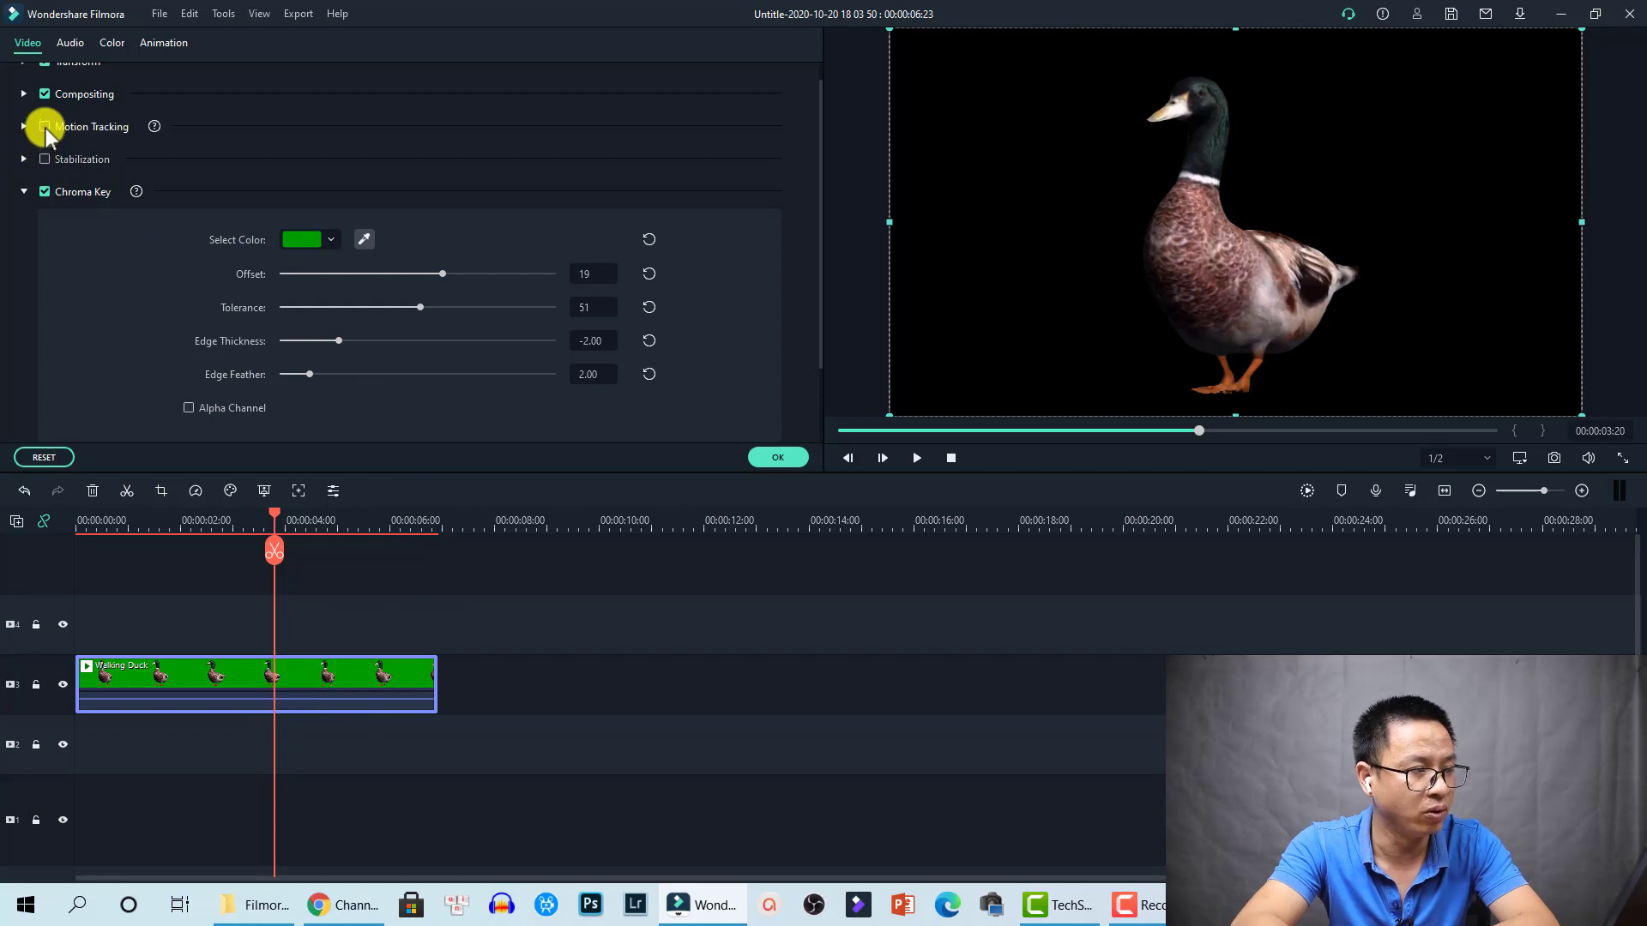
{"action": "left_click", "coordinate": [1214, 244]}
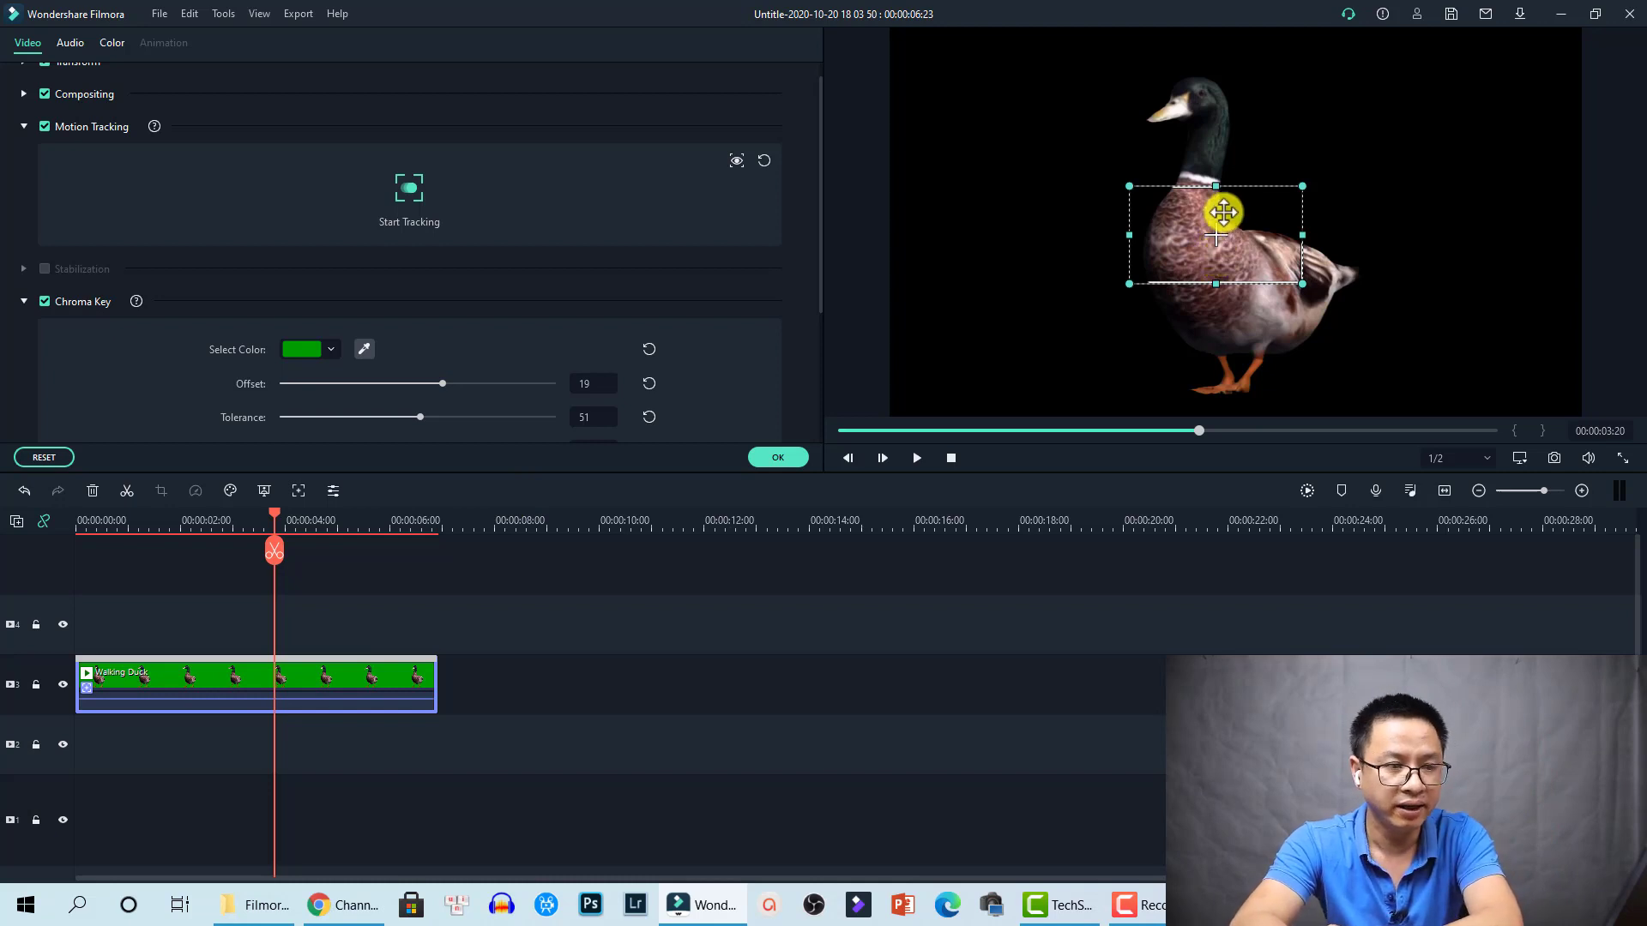
{"action": "left_click_drag", "start_coordinate": [1214, 231], "coordinate": [1260, 224]}
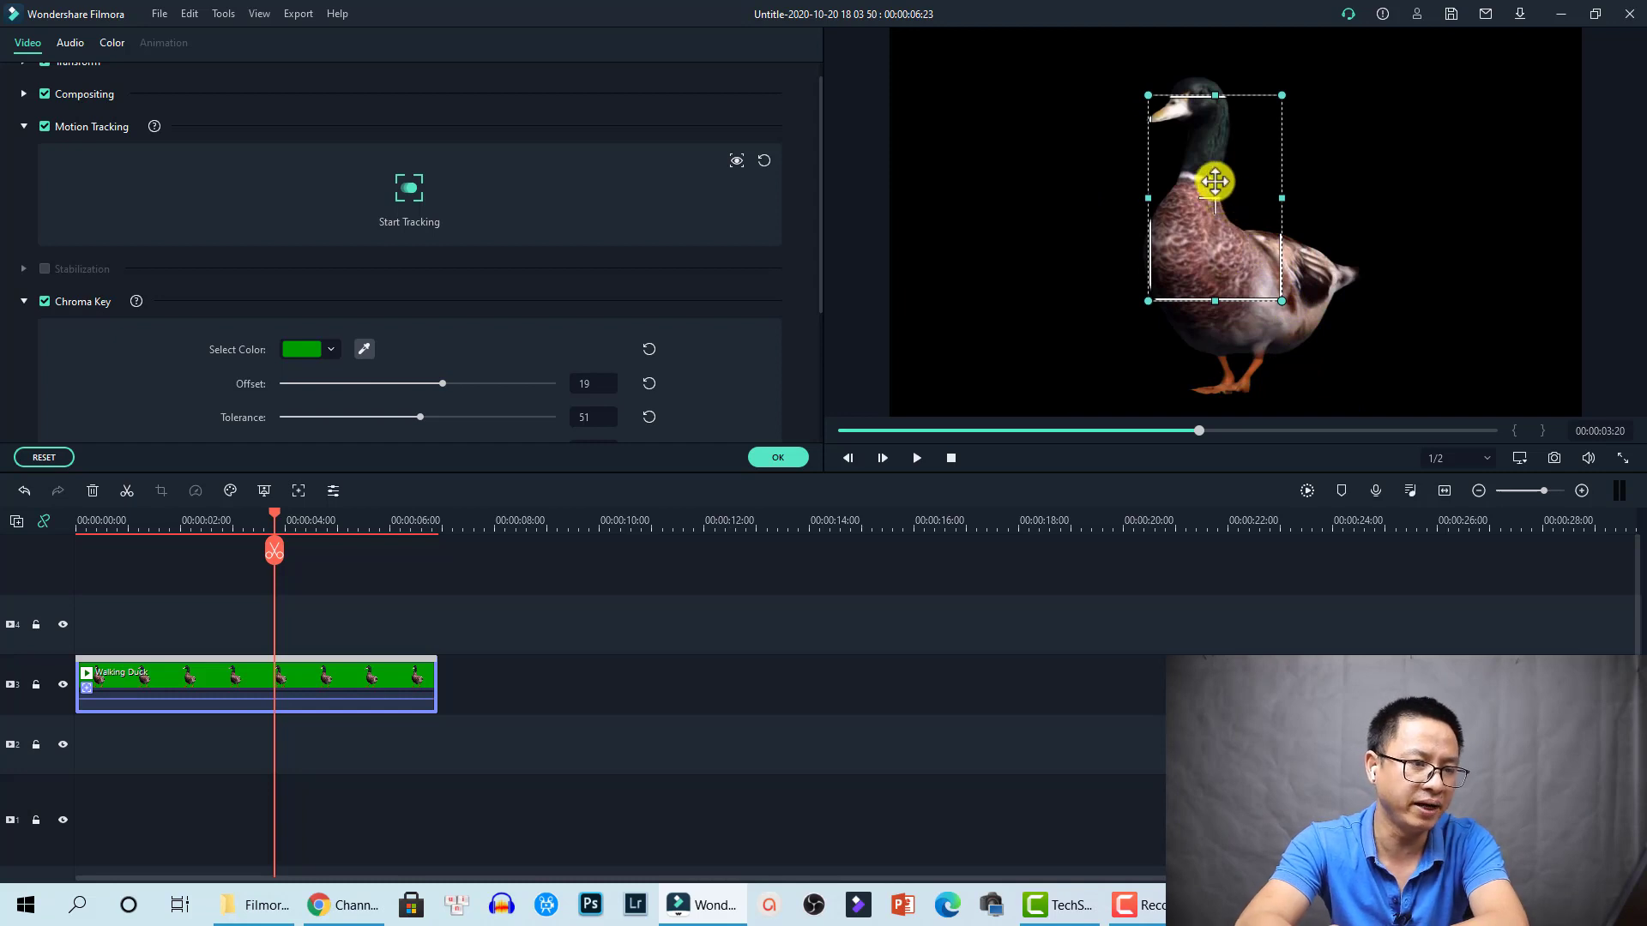
{"action": "left_click_drag", "start_coordinate": [1206, 136], "coordinate": [1199, 136]}
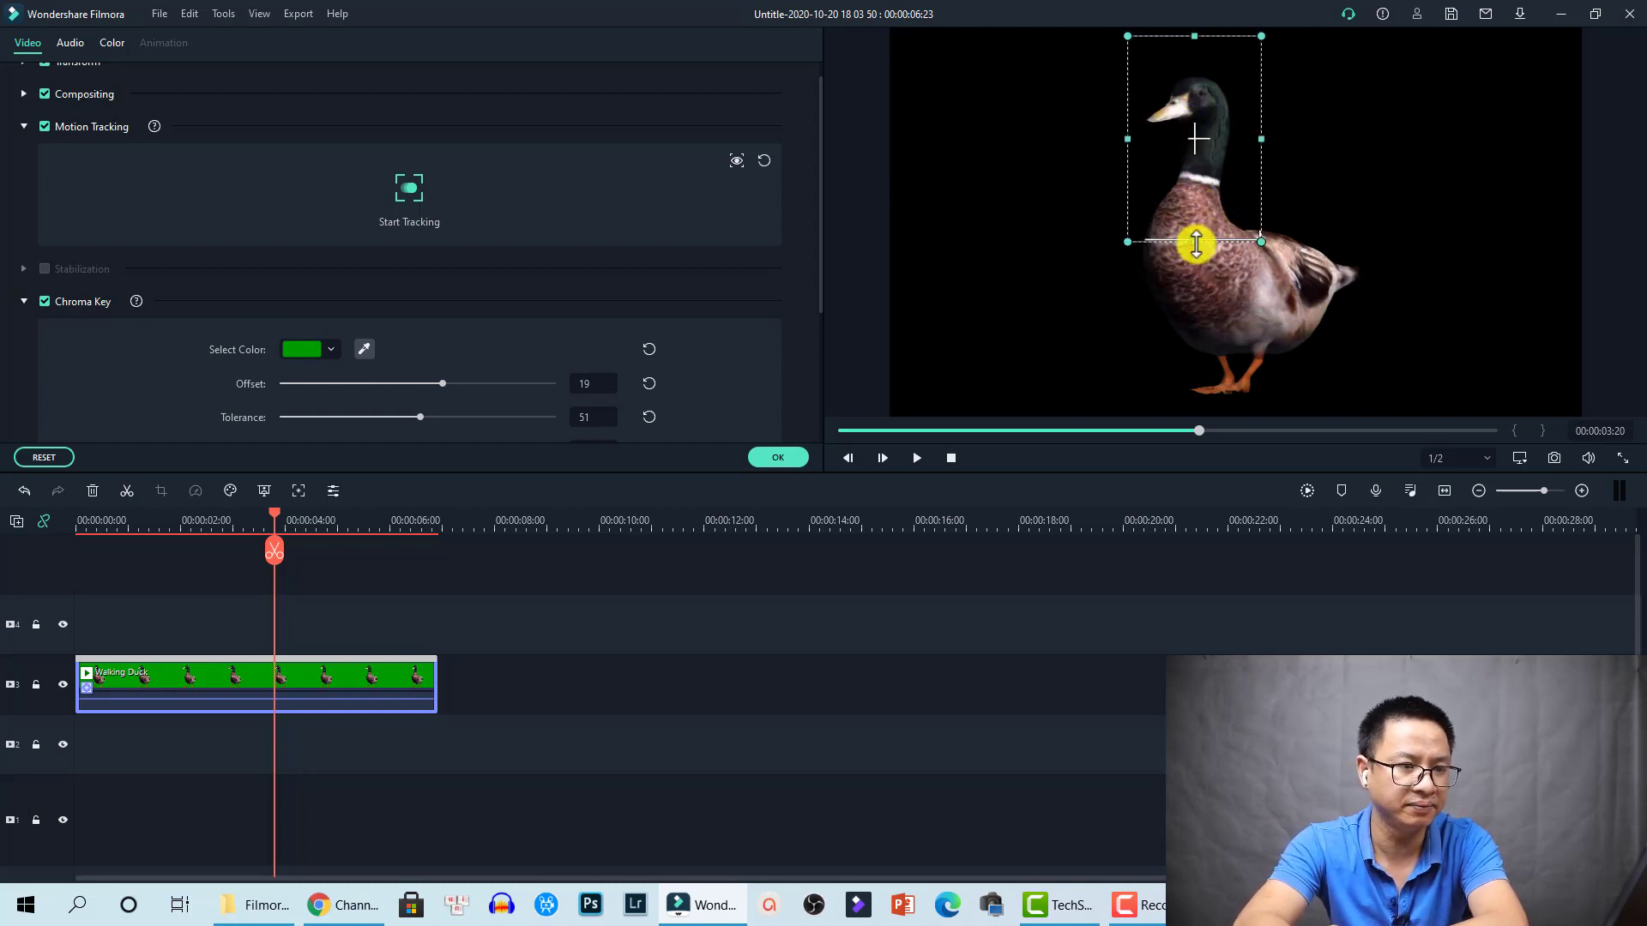
{"action": "left_click_drag", "start_coordinate": [1195, 242], "coordinate": [1191, 82]}
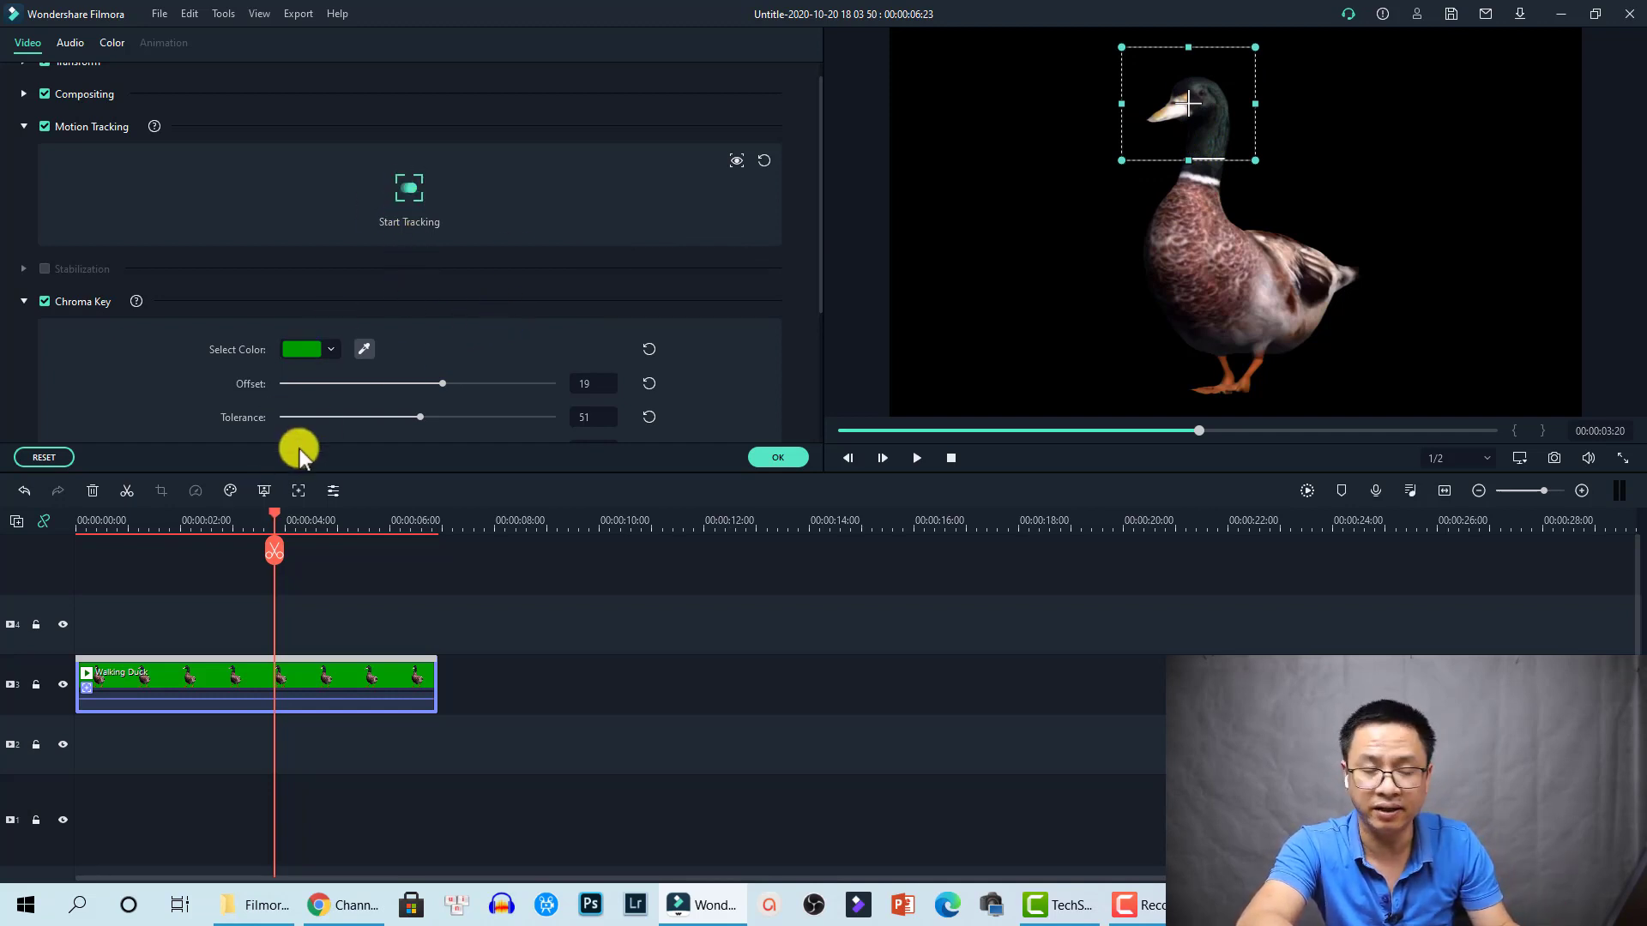
- Run the motion tracking from the start of the Walking Duck clip, leaving the linked element as None
{"action": "mouse_move", "coordinate": [276, 516]}
{"action": "left_mouse_down"}
{"action": "mouse_move", "coordinate": [140, 515]}
{"action": "mouse_move", "coordinate": [62, 537]}
{"action": "left_mouse_up"}
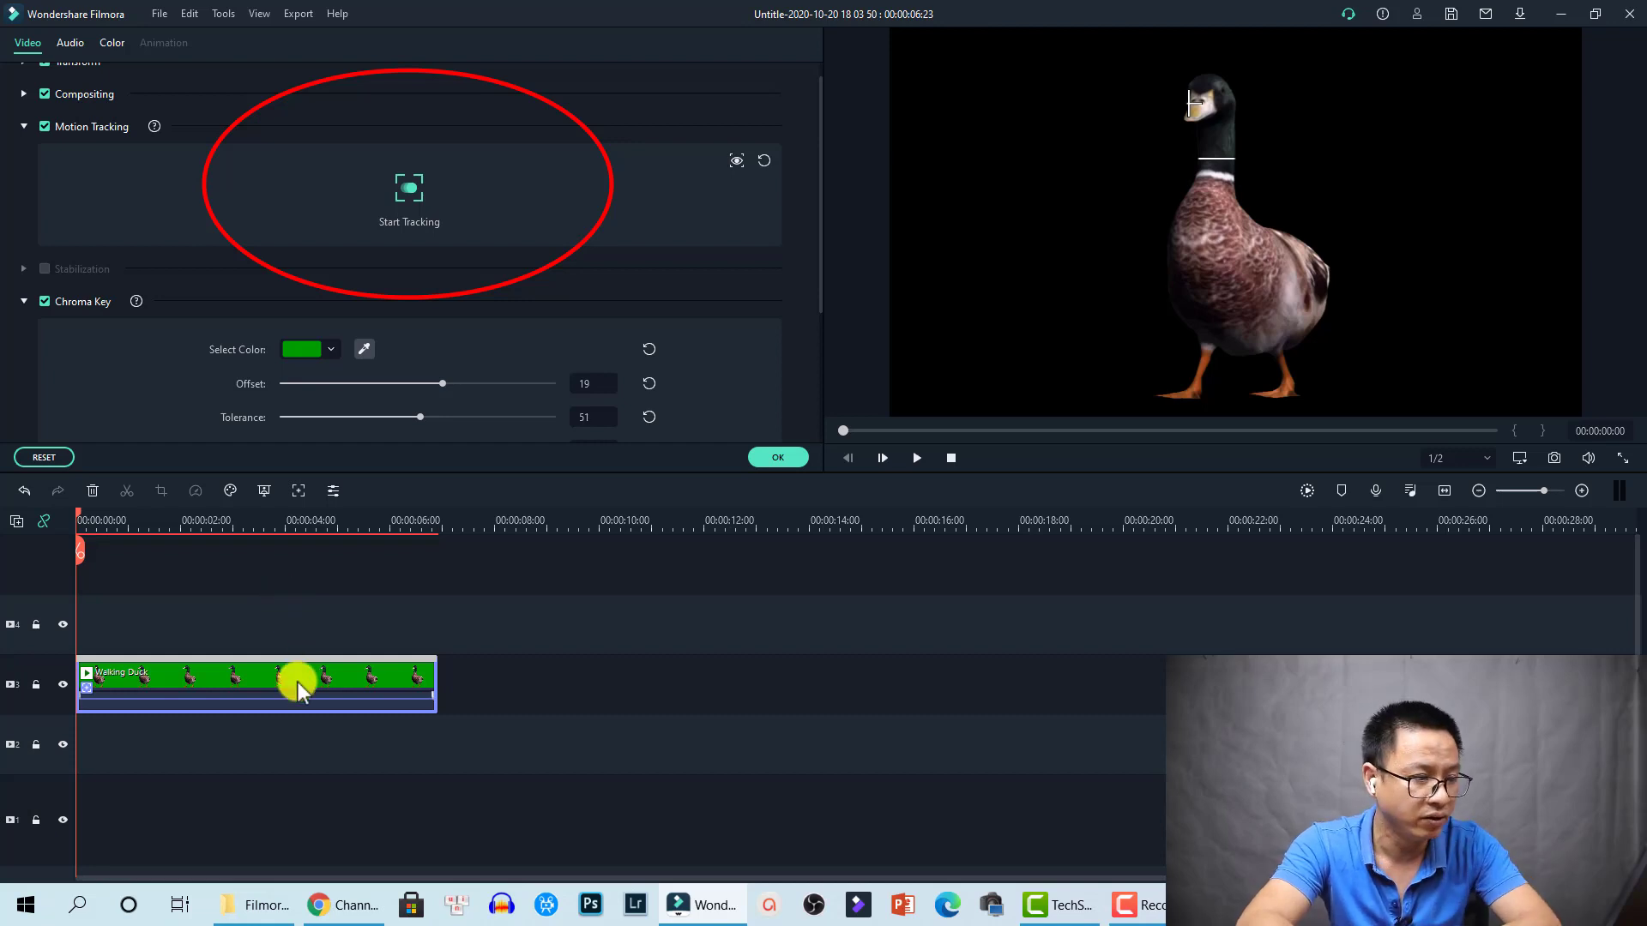
{"action": "left_click", "coordinate": [409, 191]}
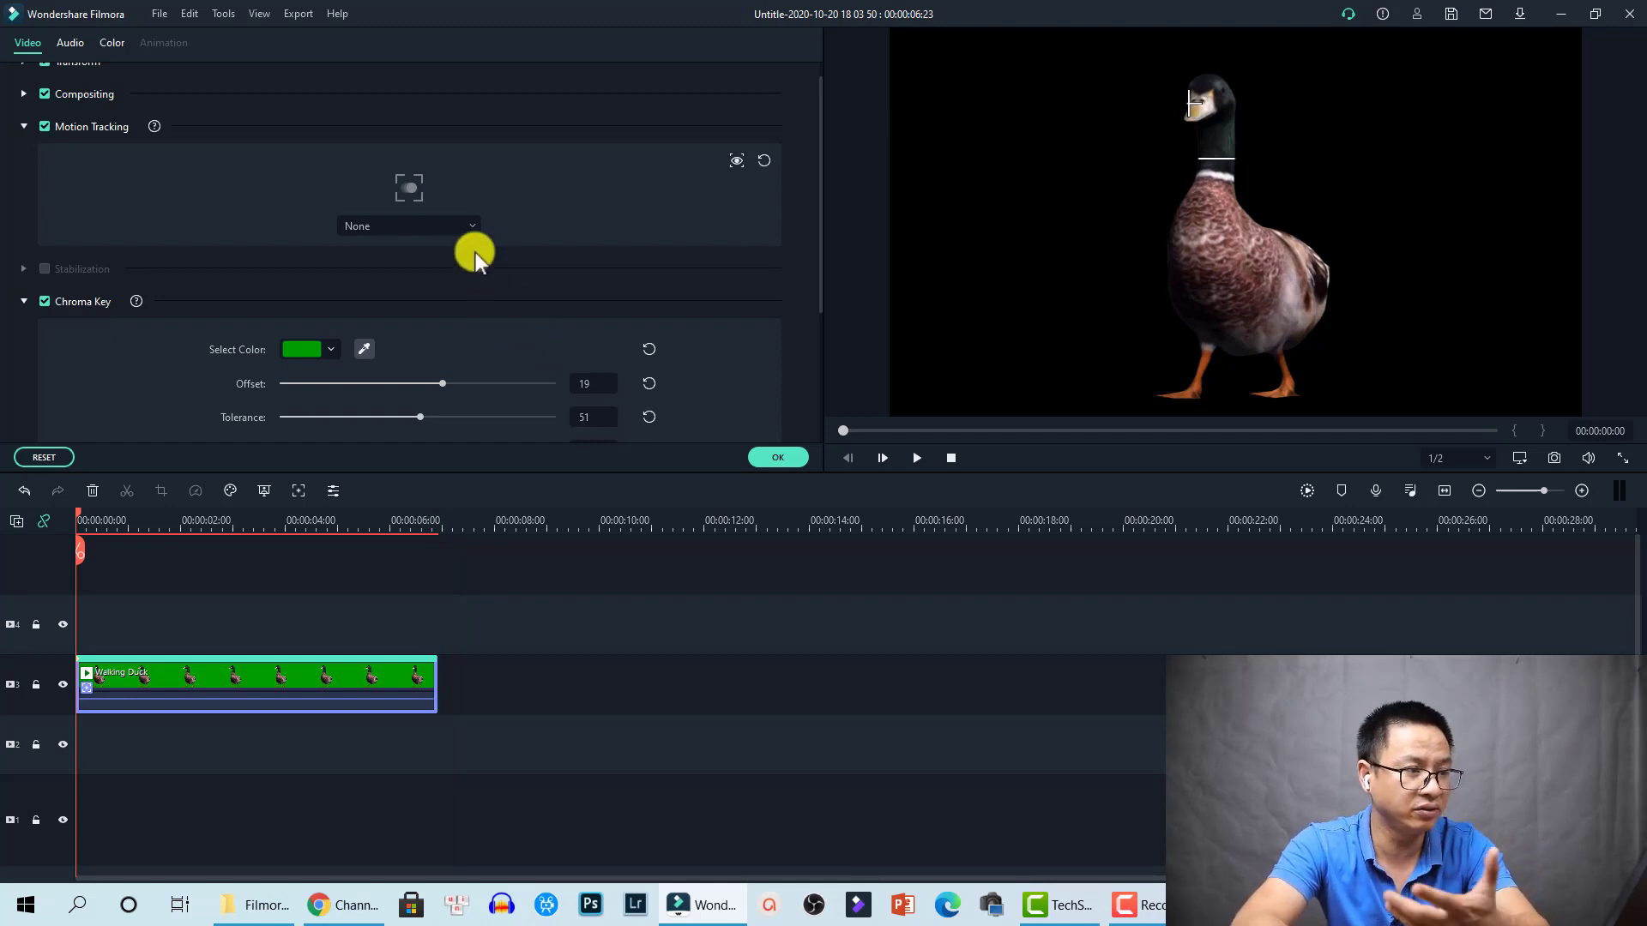
{"action": "left_click", "coordinate": [762, 458]}
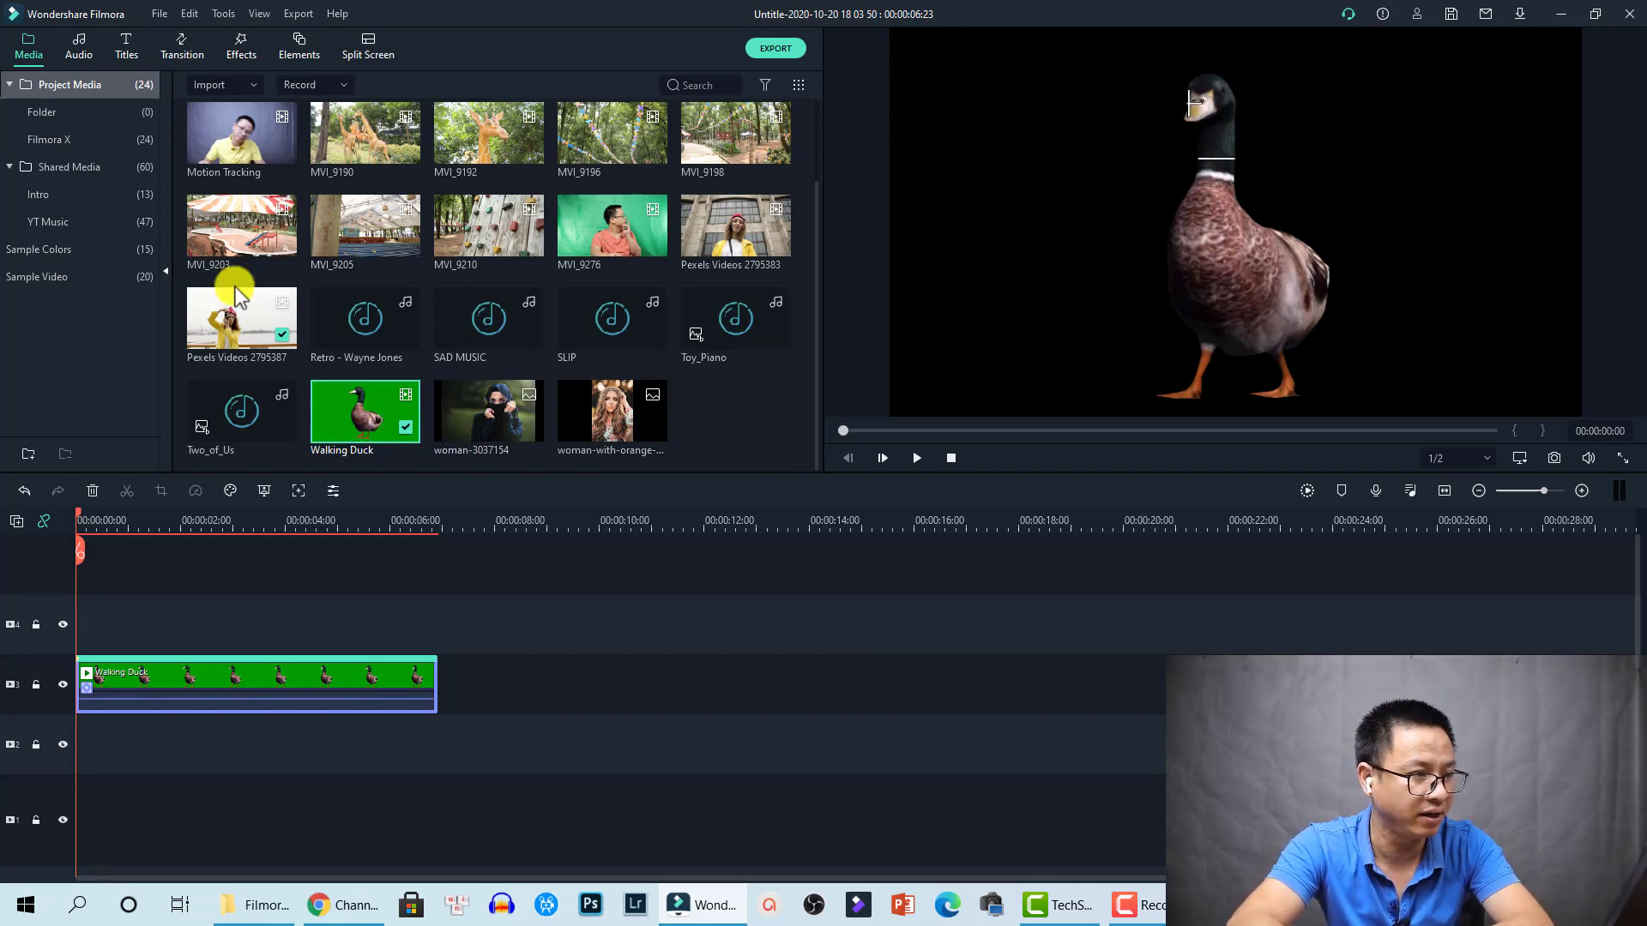
- Add Title 41 at the start of the track above the Walking Duck clip, then shrink its text and place it above the duck's head
{"action": "left_click", "coordinate": [124, 45]}
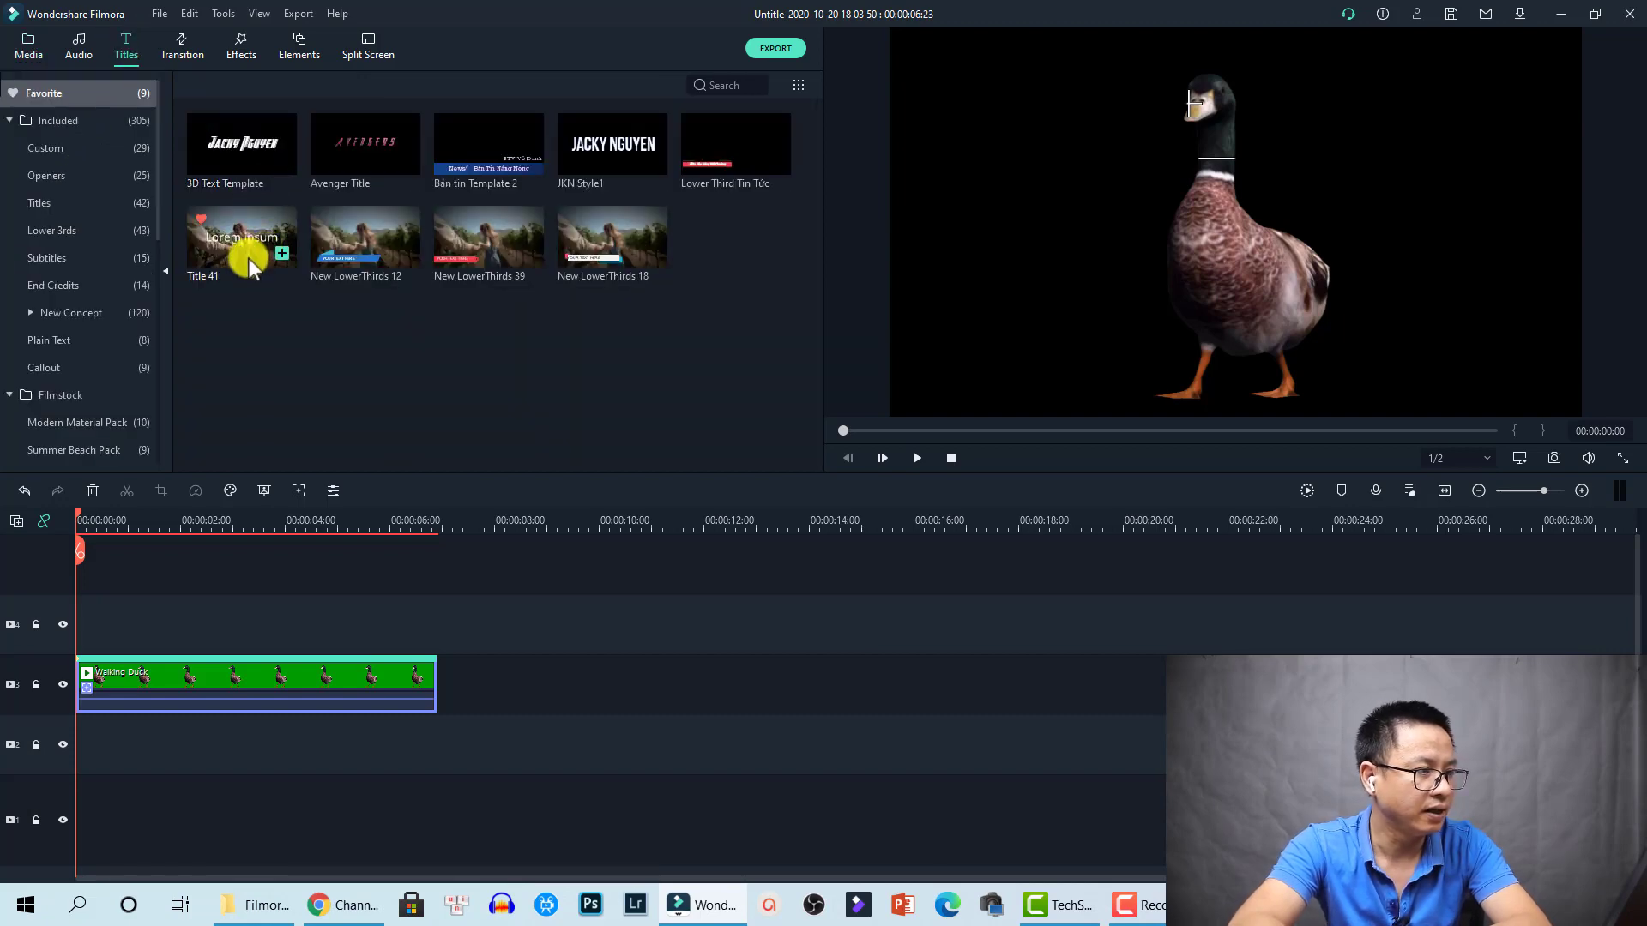
{"action": "left_click_drag", "start_coordinate": [249, 259], "coordinate": [73, 632]}
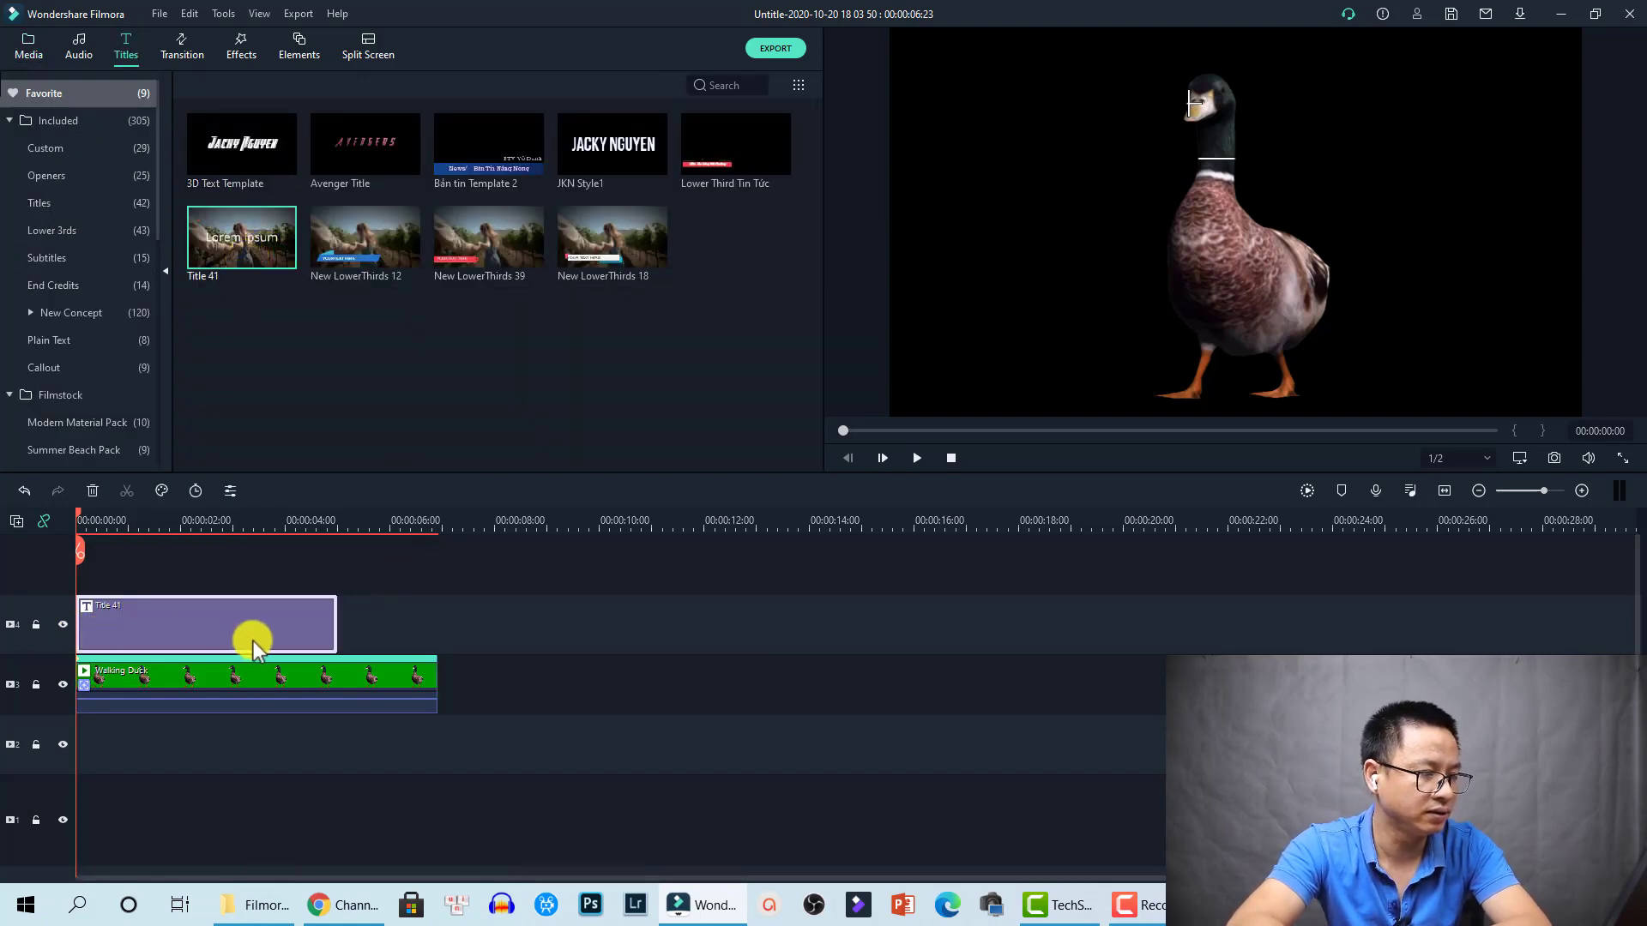
{"action": "left_click", "coordinate": [204, 518]}
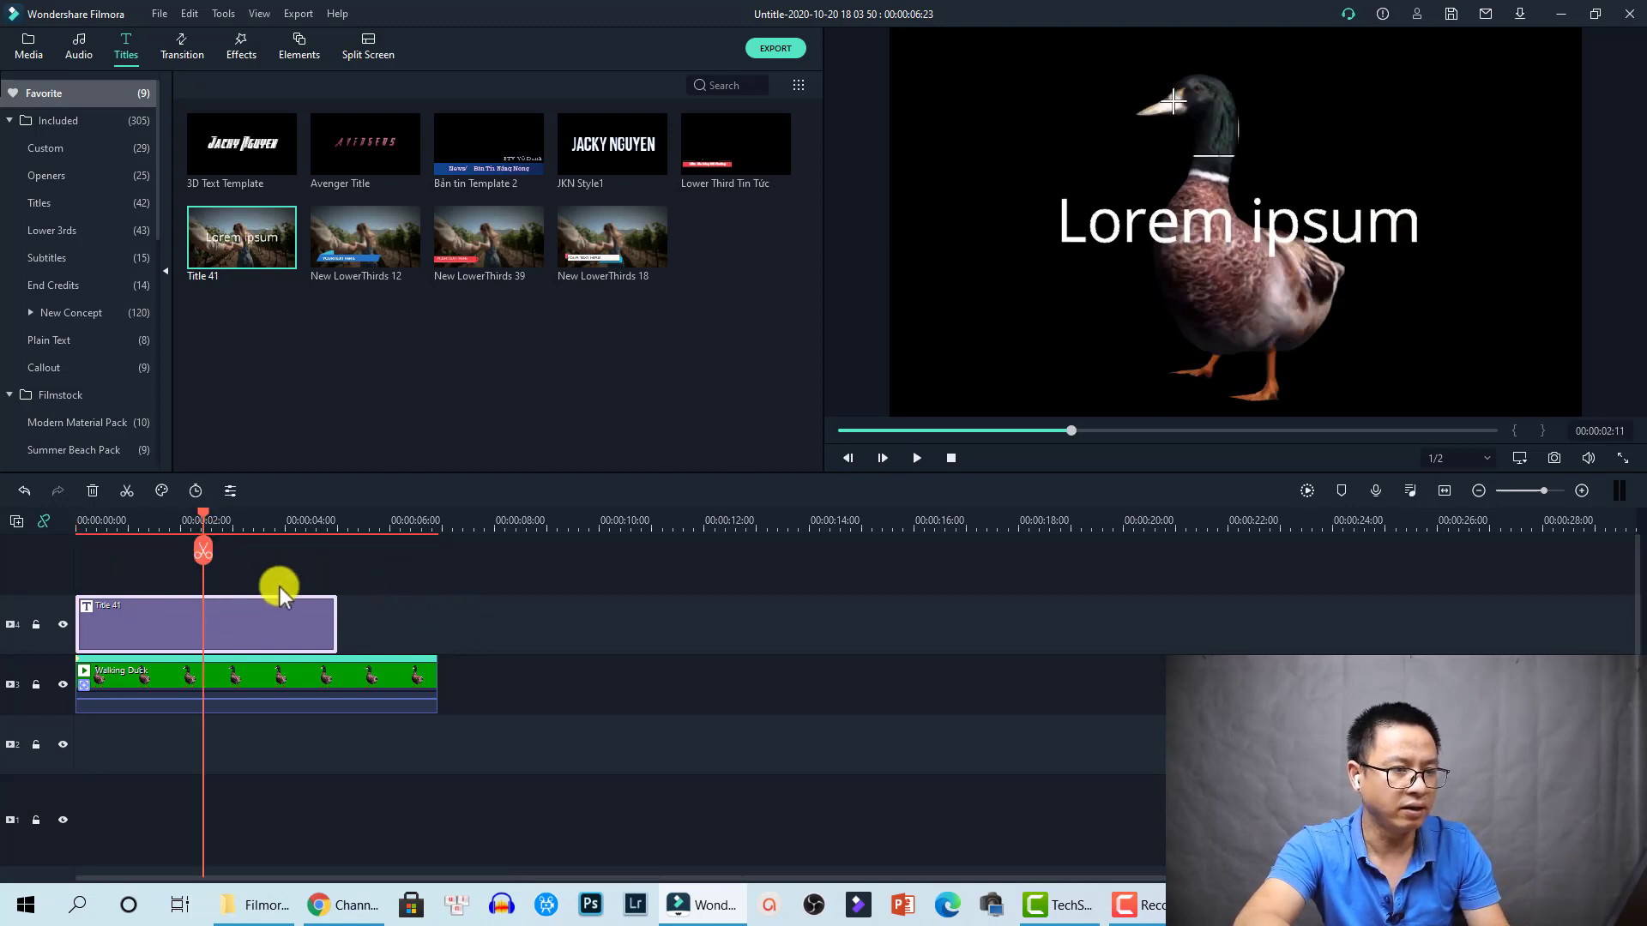
{"action": "left_click", "coordinate": [1250, 221]}
{"action": "left_click_drag", "start_coordinate": [1259, 224], "coordinate": [1390, 136]}
{"action": "left_click_drag", "start_coordinate": [1553, 92], "coordinate": [1210, 77]}
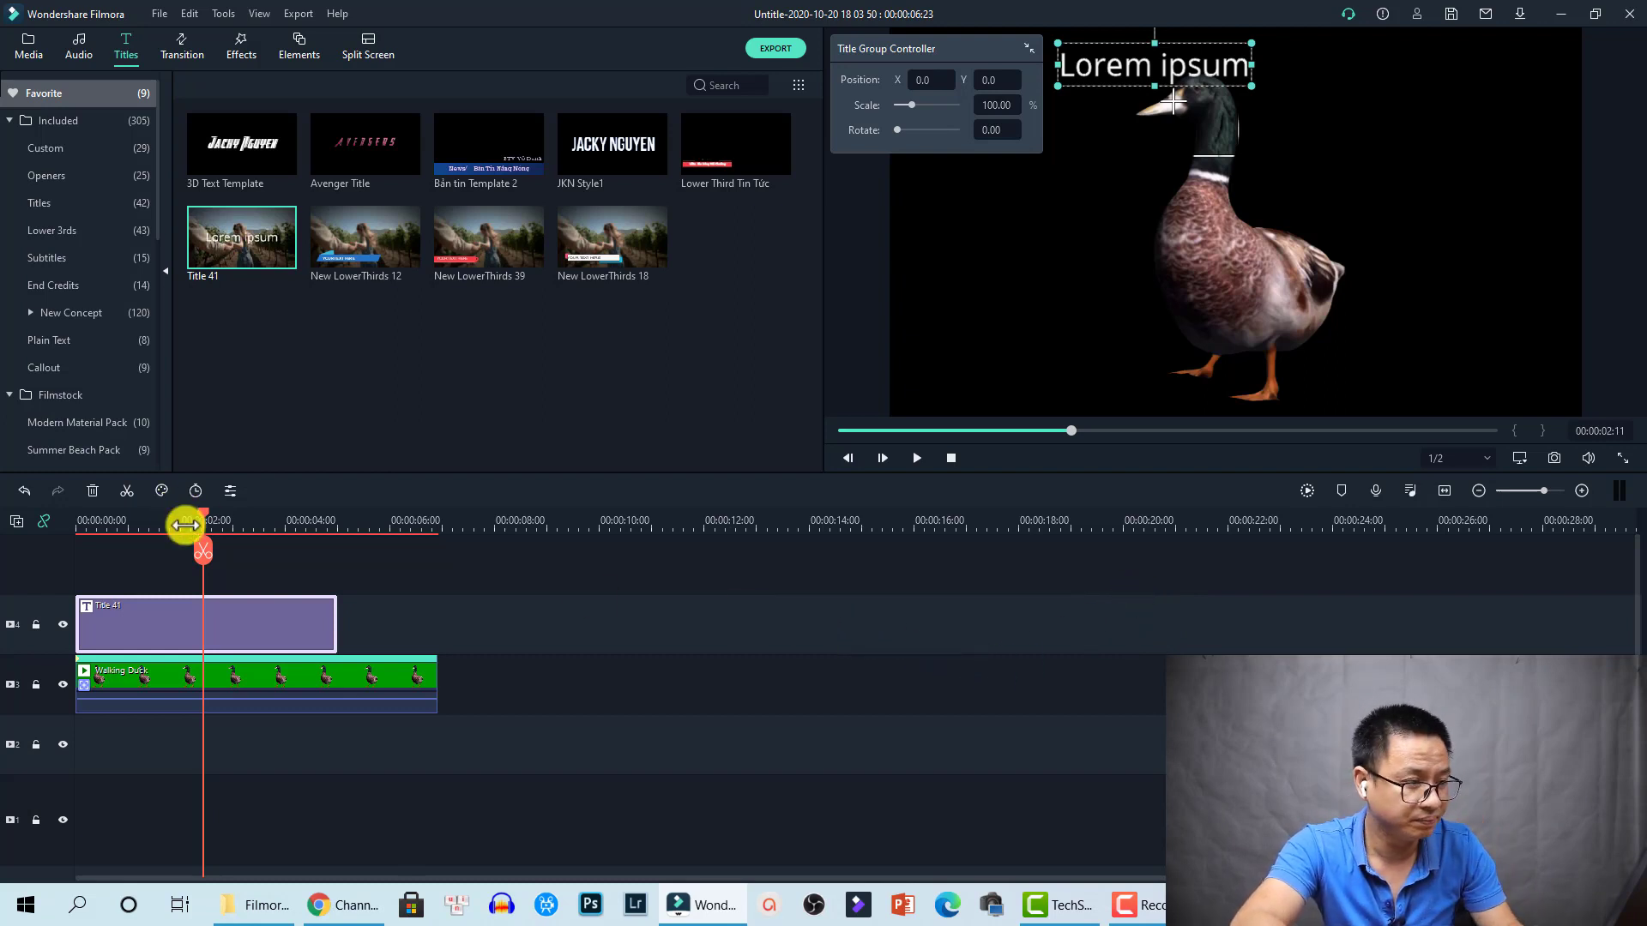
- Link the Walking Duck clip's motion tracking to Title 41 and play the result from the start
{"action": "double_click", "coordinate": [264, 682]}
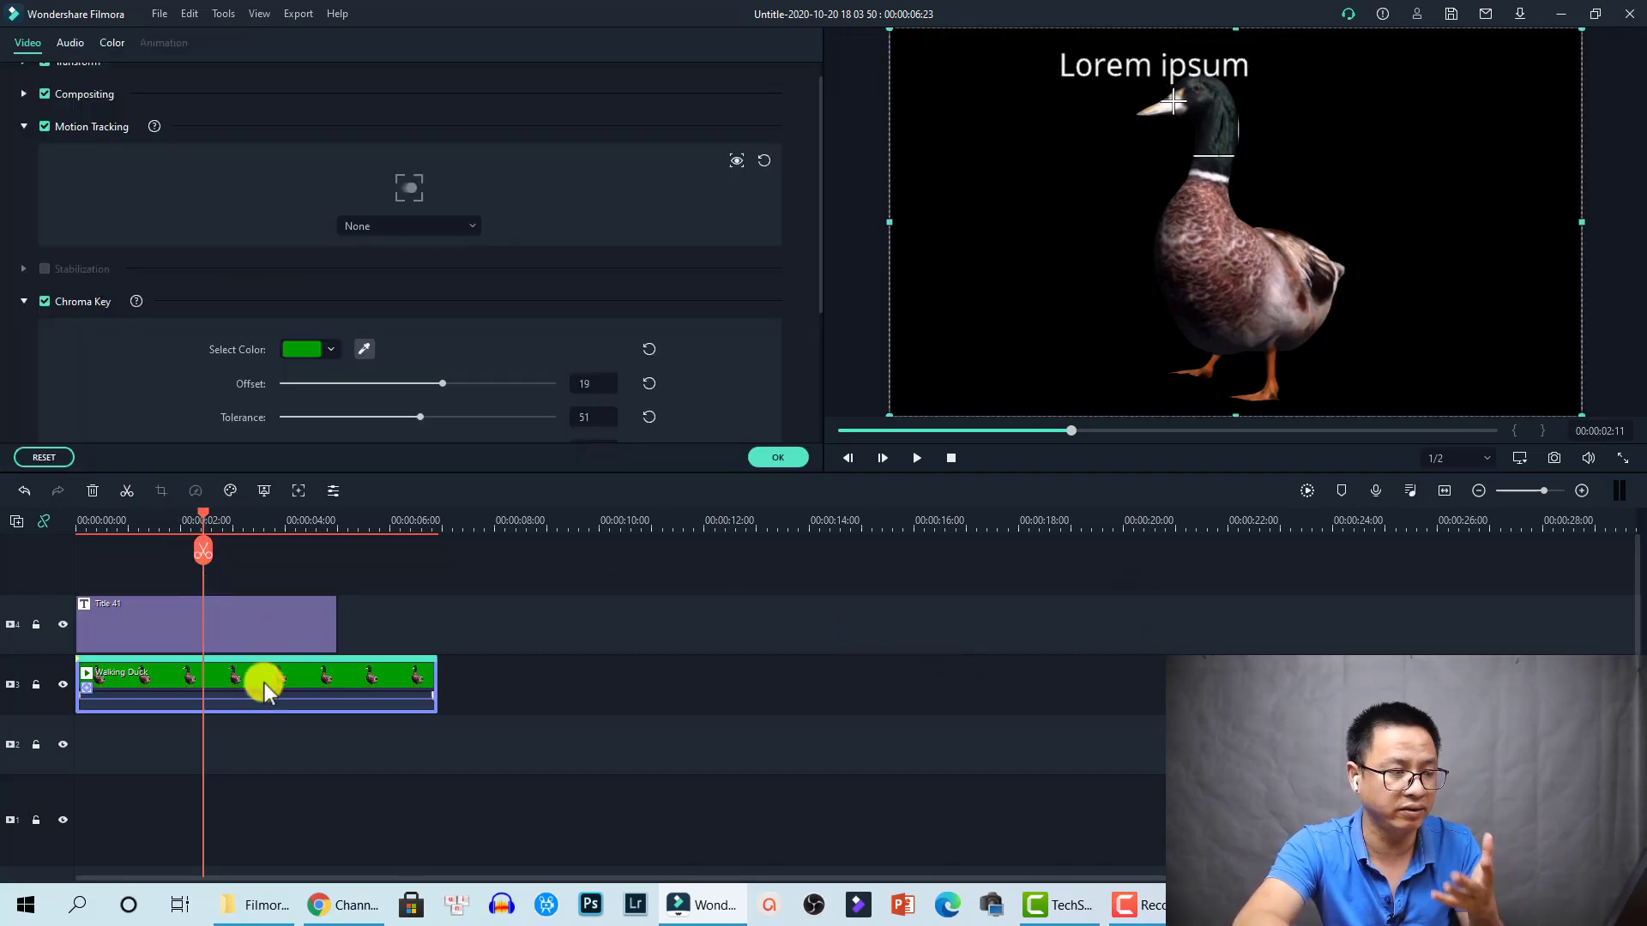
{"action": "left_click", "coordinate": [470, 226]}
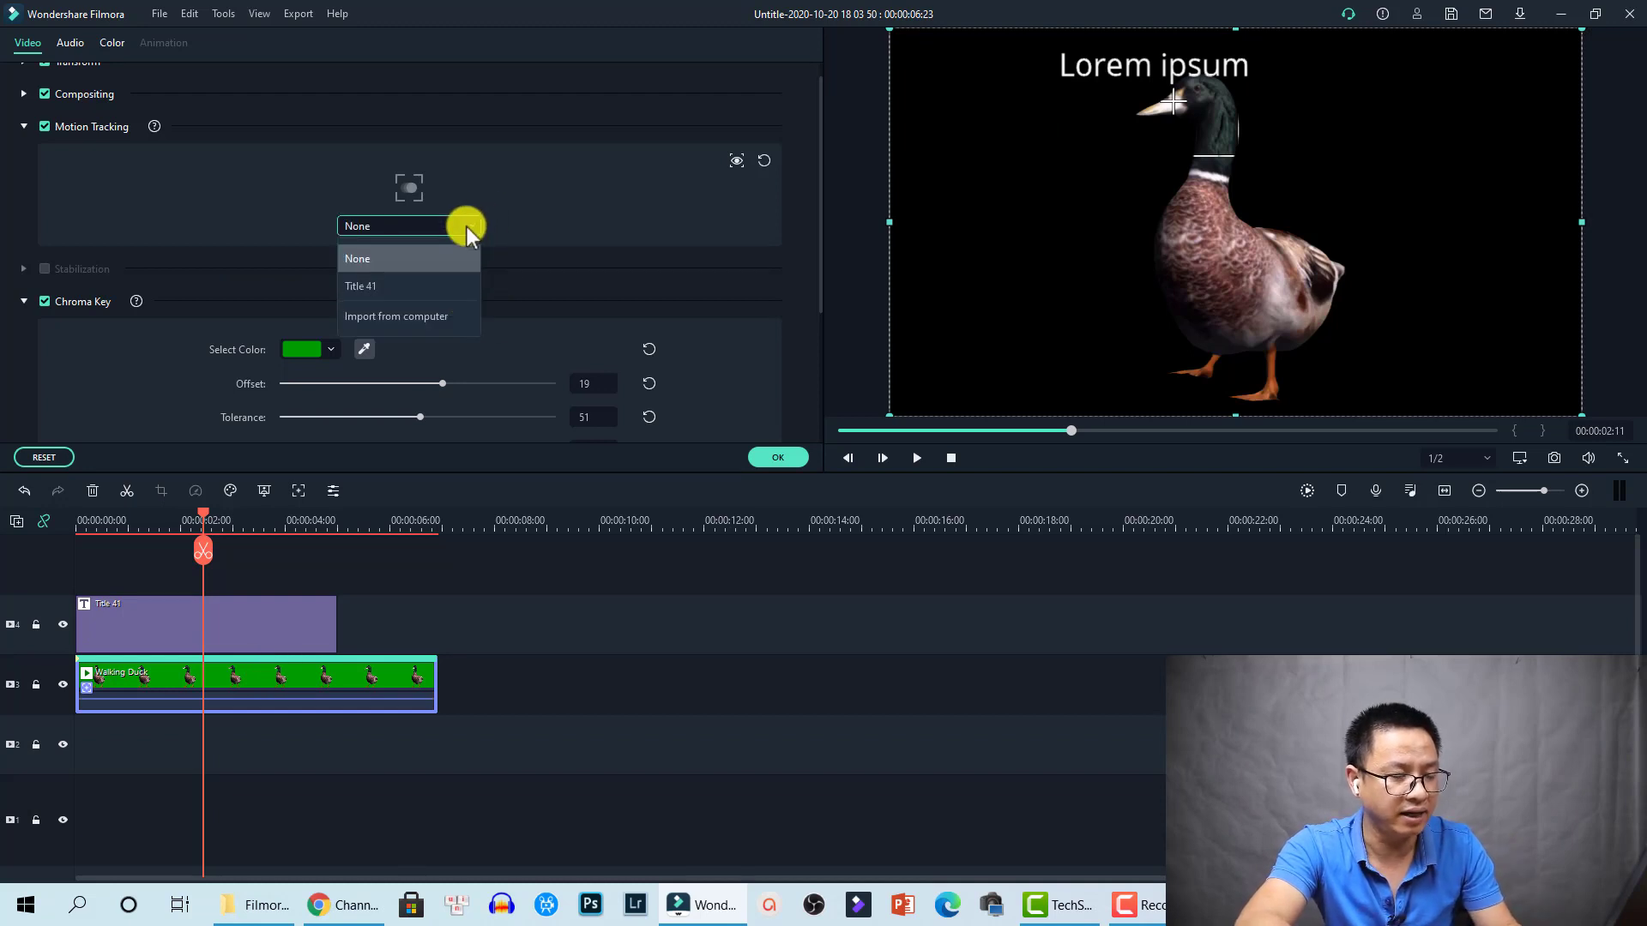
{"action": "left_click", "coordinate": [382, 290]}
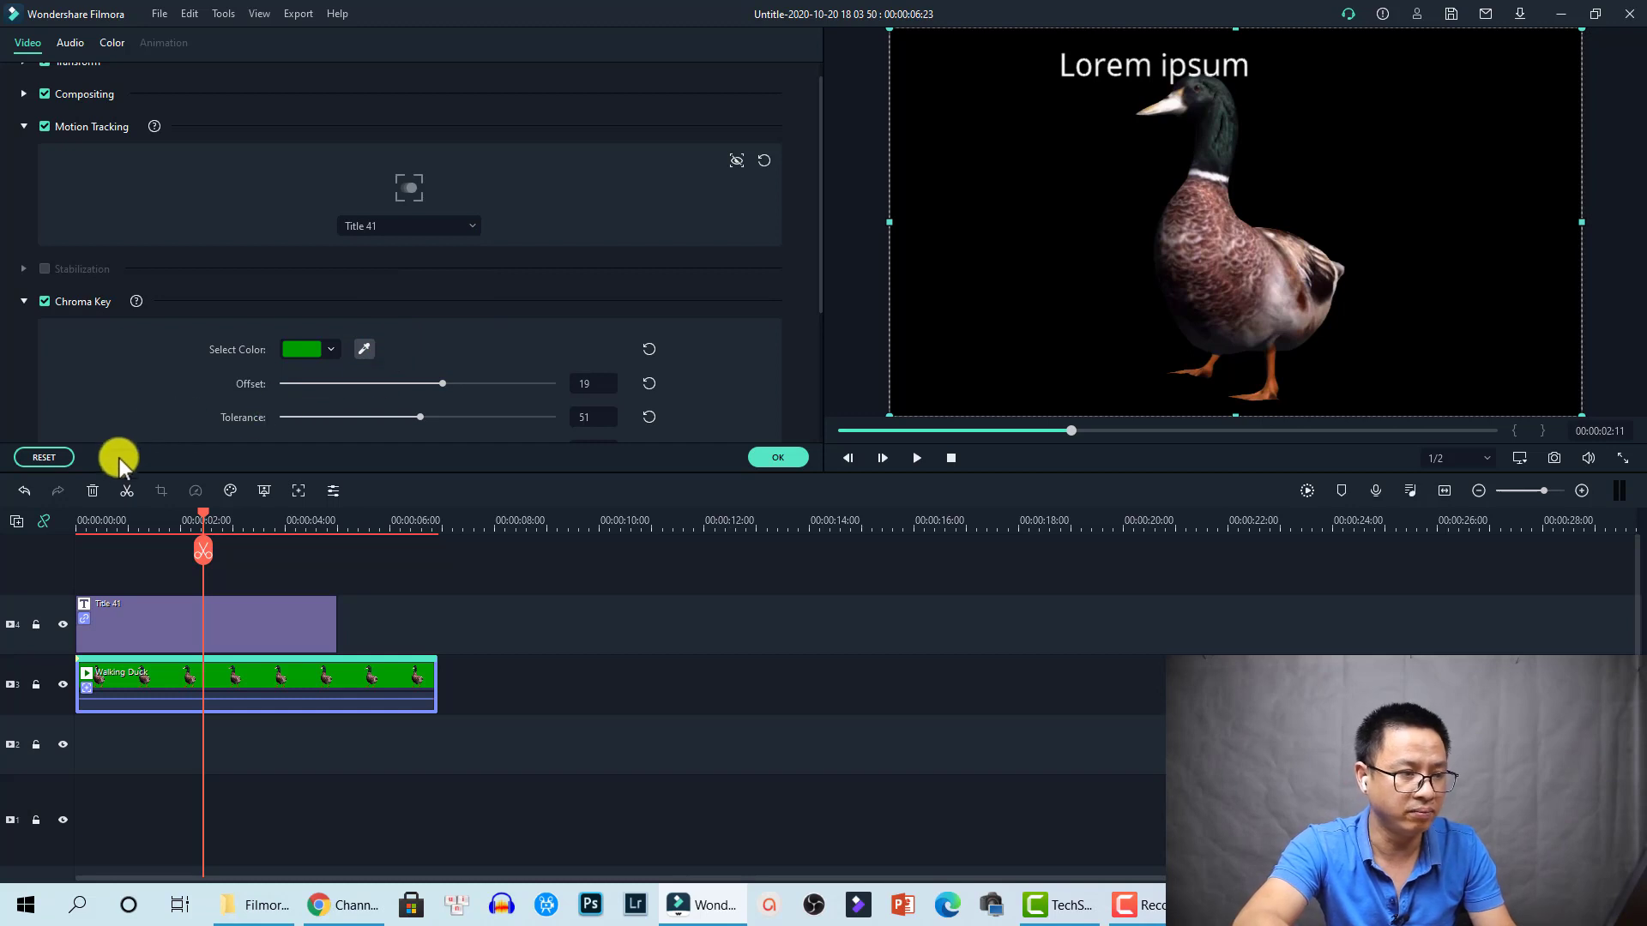
{"action": "left_click_drag", "start_coordinate": [80, 521], "coordinate": [72, 523]}
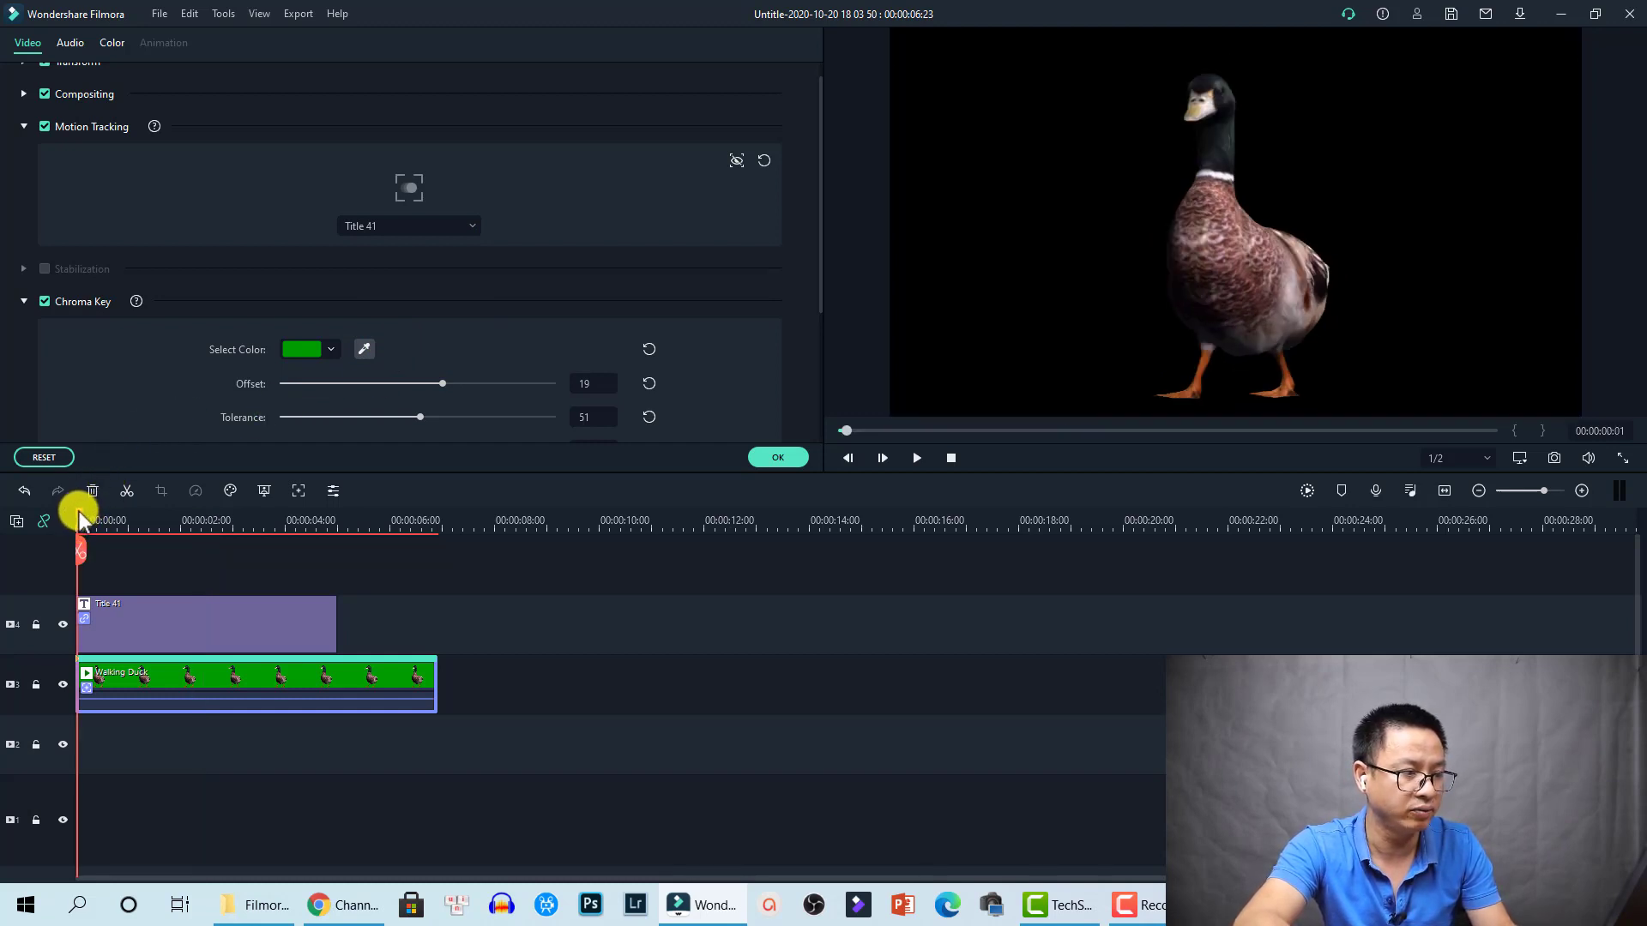
{"action": "key", "text": "space"}
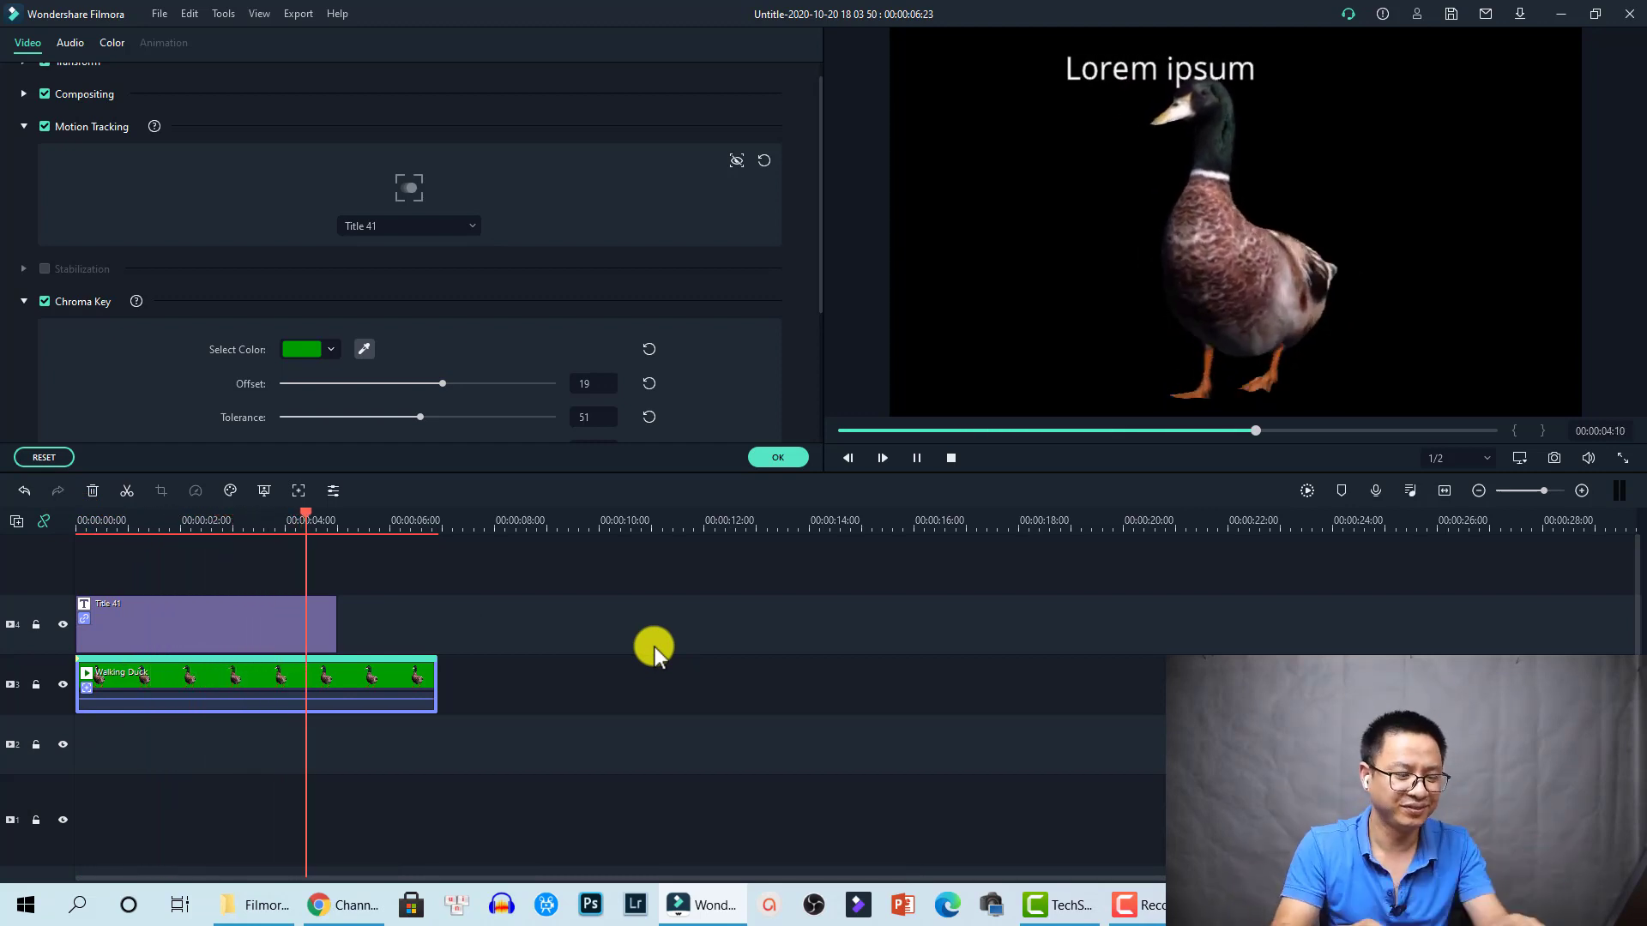
{"action": "key", "text": "space"}
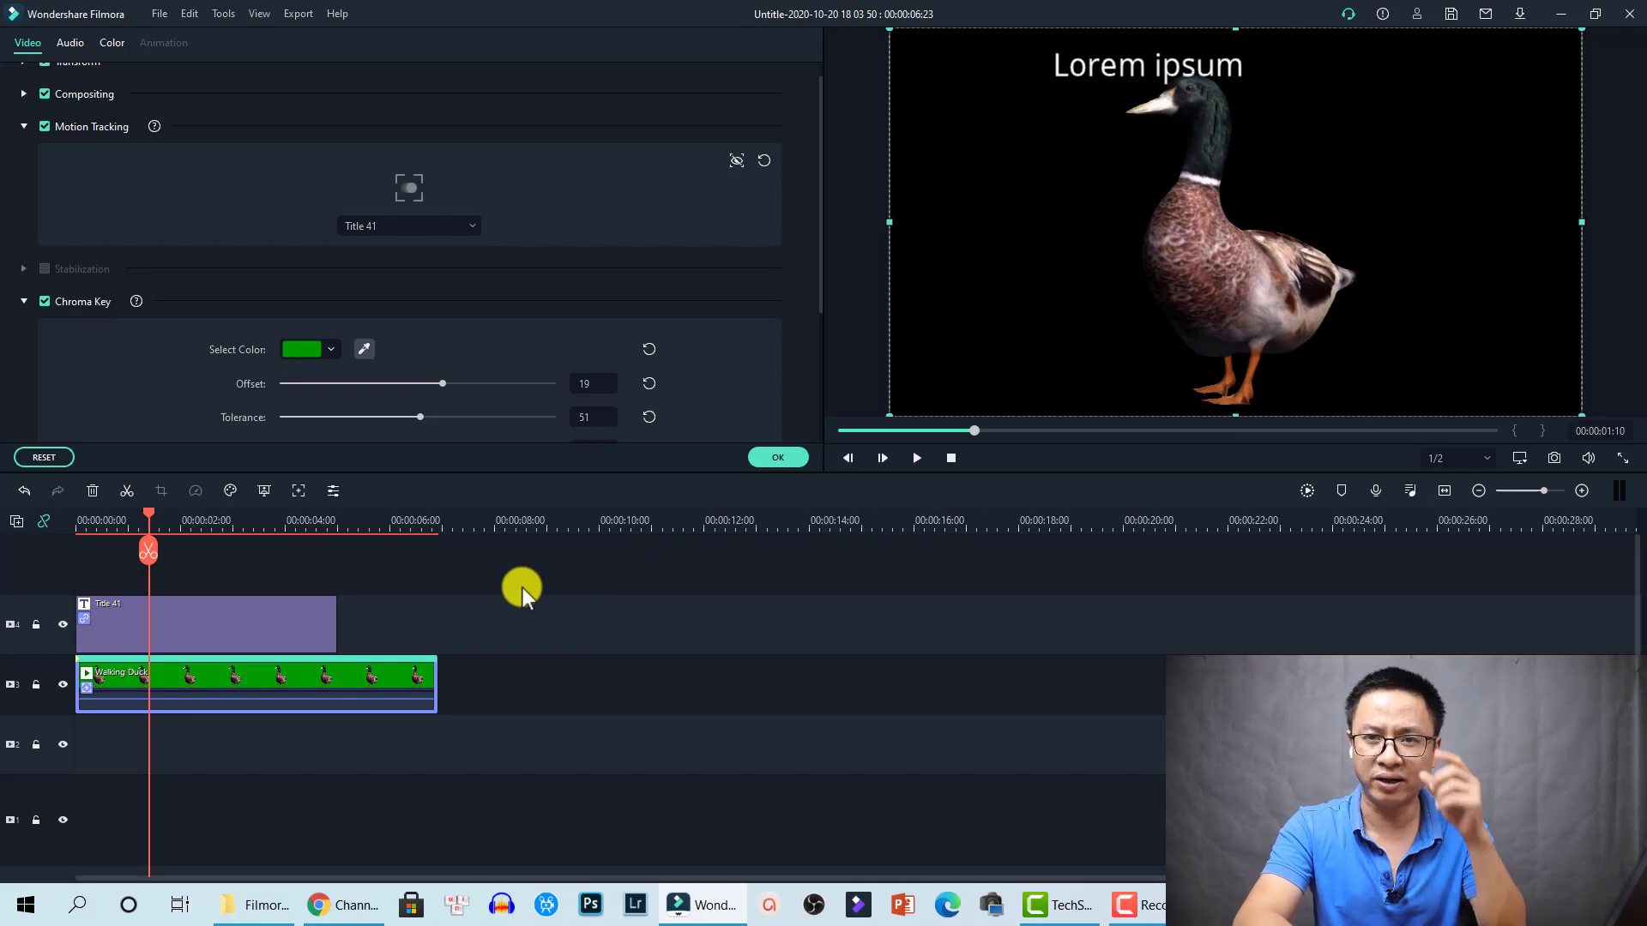
- Turn off Motion Tracking on the Walking Duck clip, clearing its tracking data, and delete Title 41 from the timeline
{"action": "left_click", "coordinate": [44, 126]}
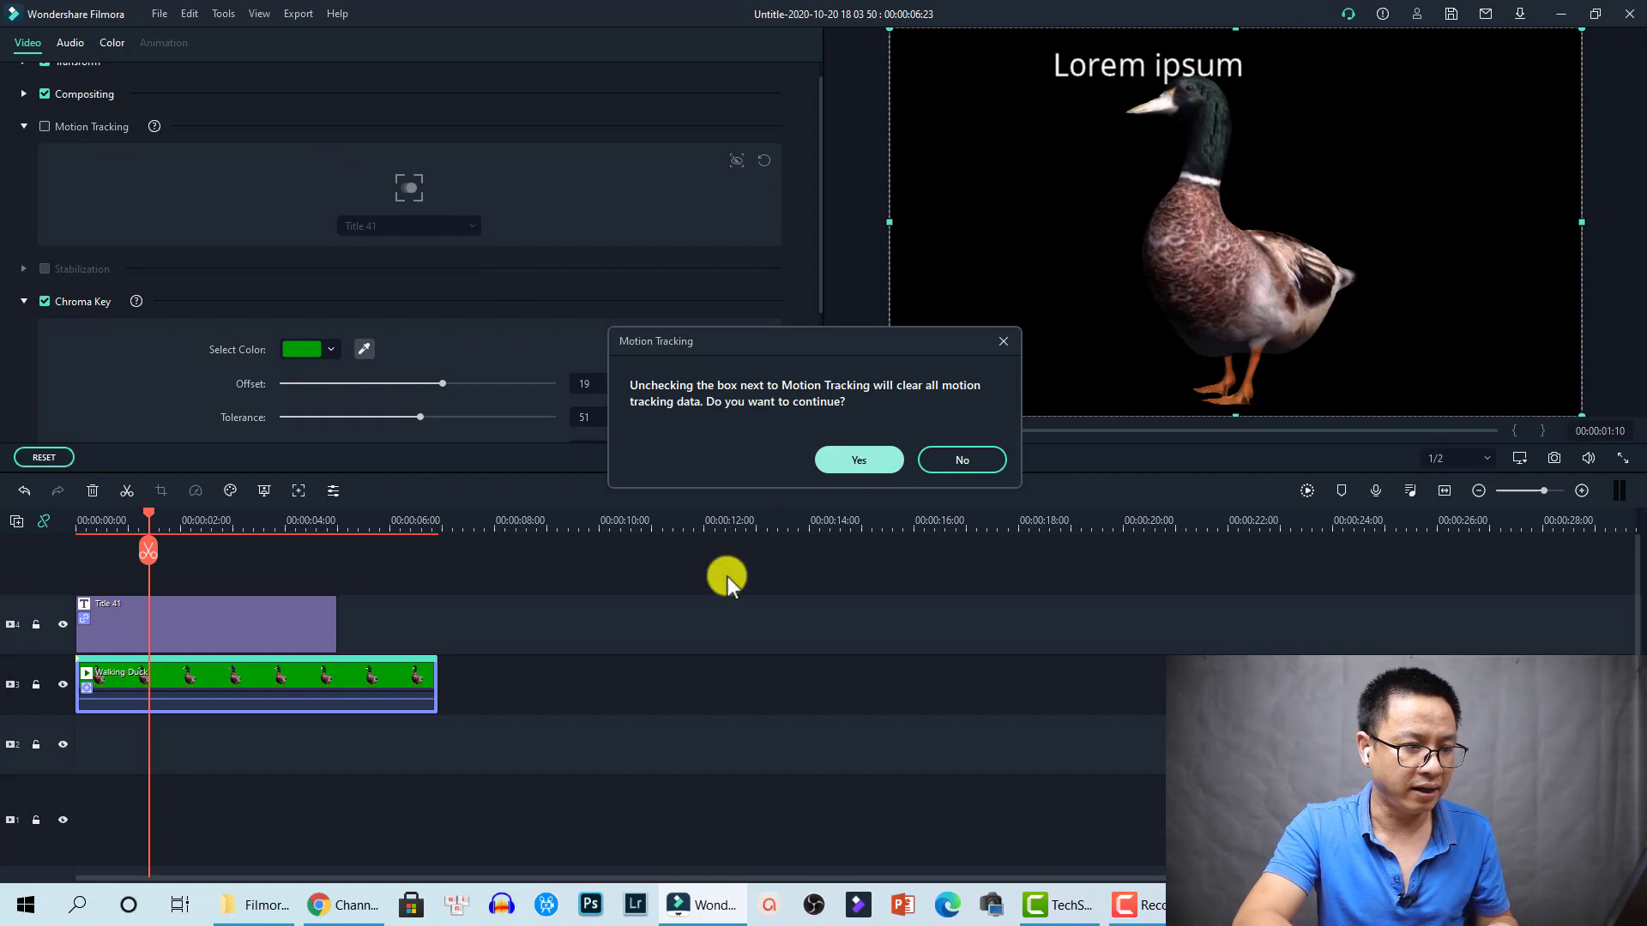
{"action": "left_click", "coordinate": [306, 616]}
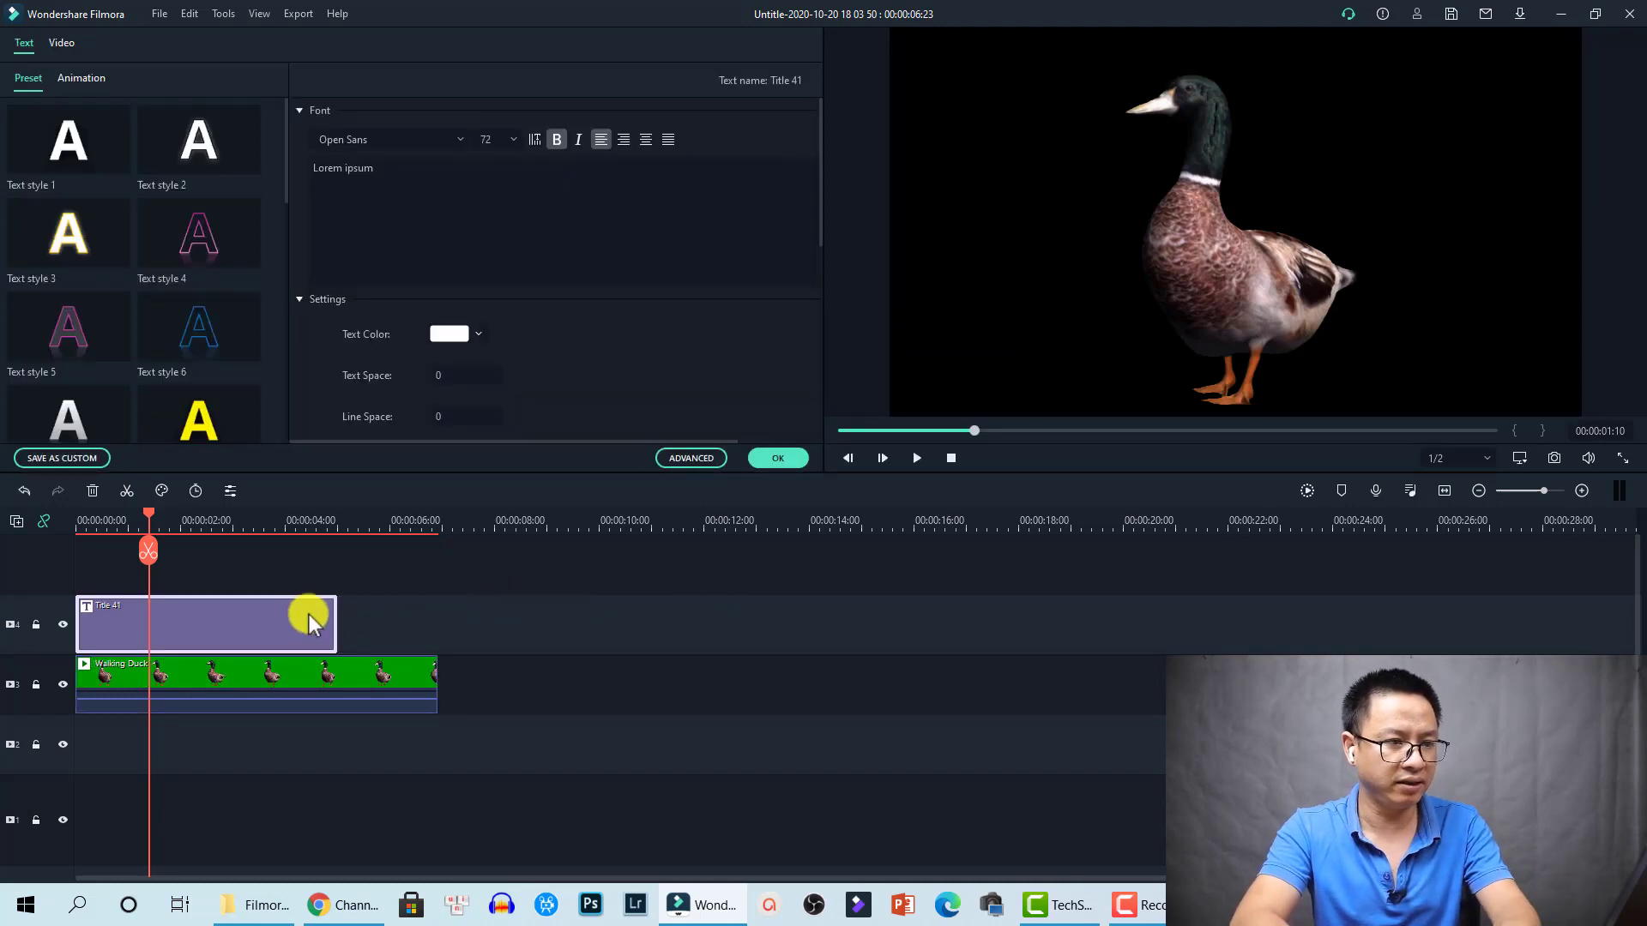
{"action": "key", "text": "Delete"}
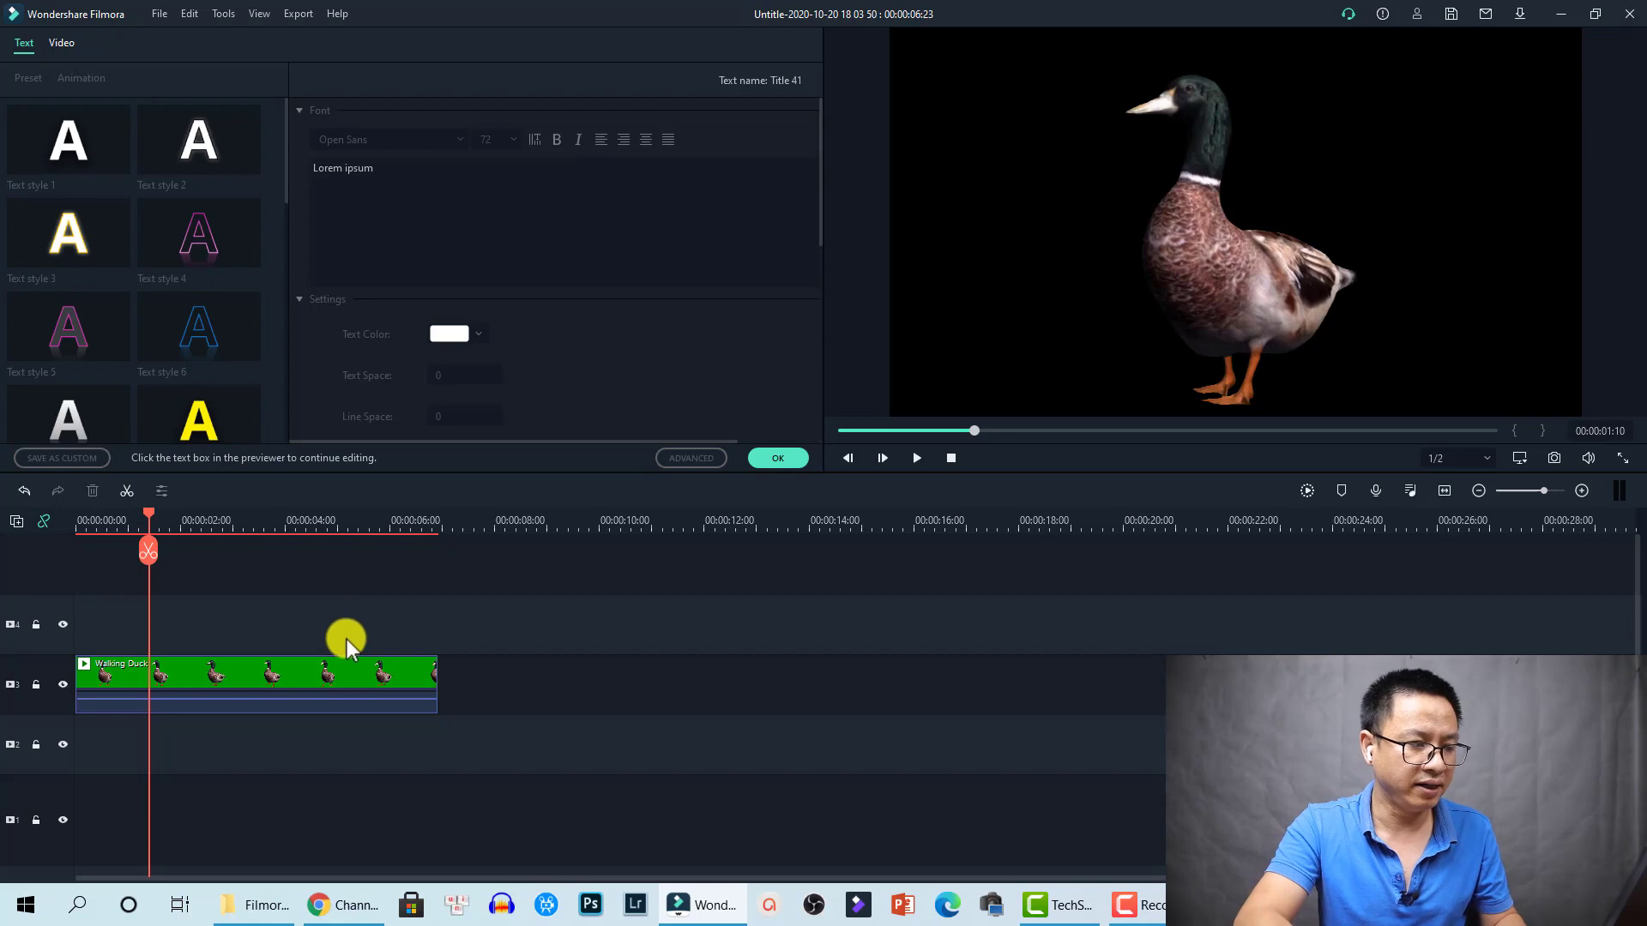
- Open the Walking Duck clip's custom animation settings and add a keyframe at about 1 second
{"action": "left_click", "coordinate": [220, 666]}
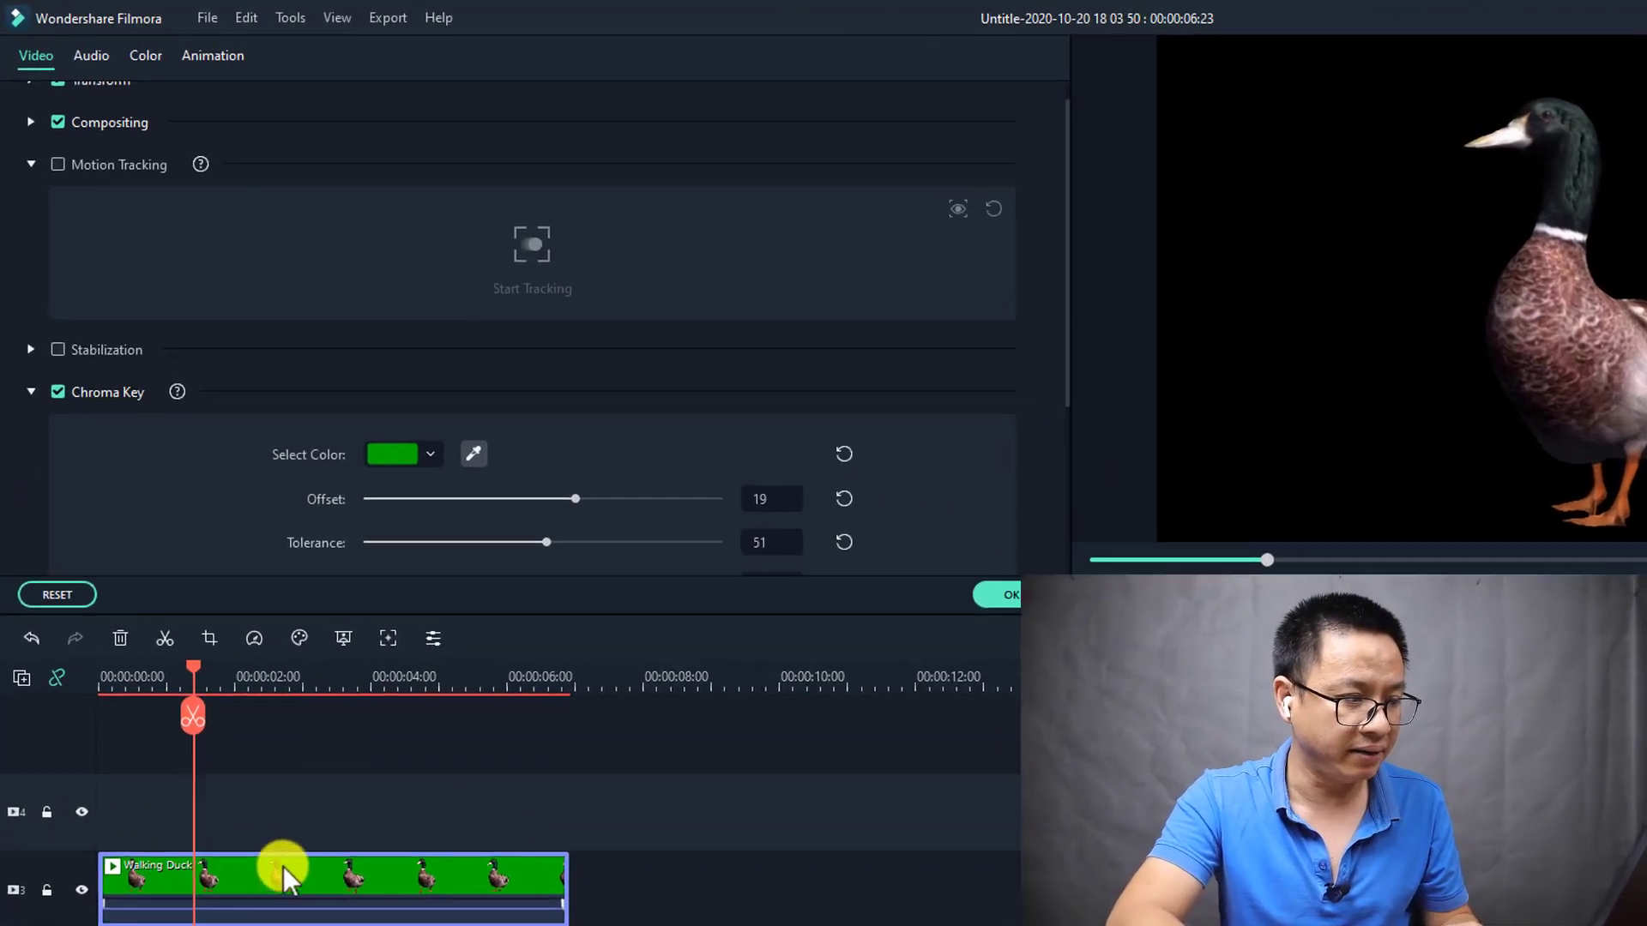
{"action": "left_click", "coordinate": [206, 61]}
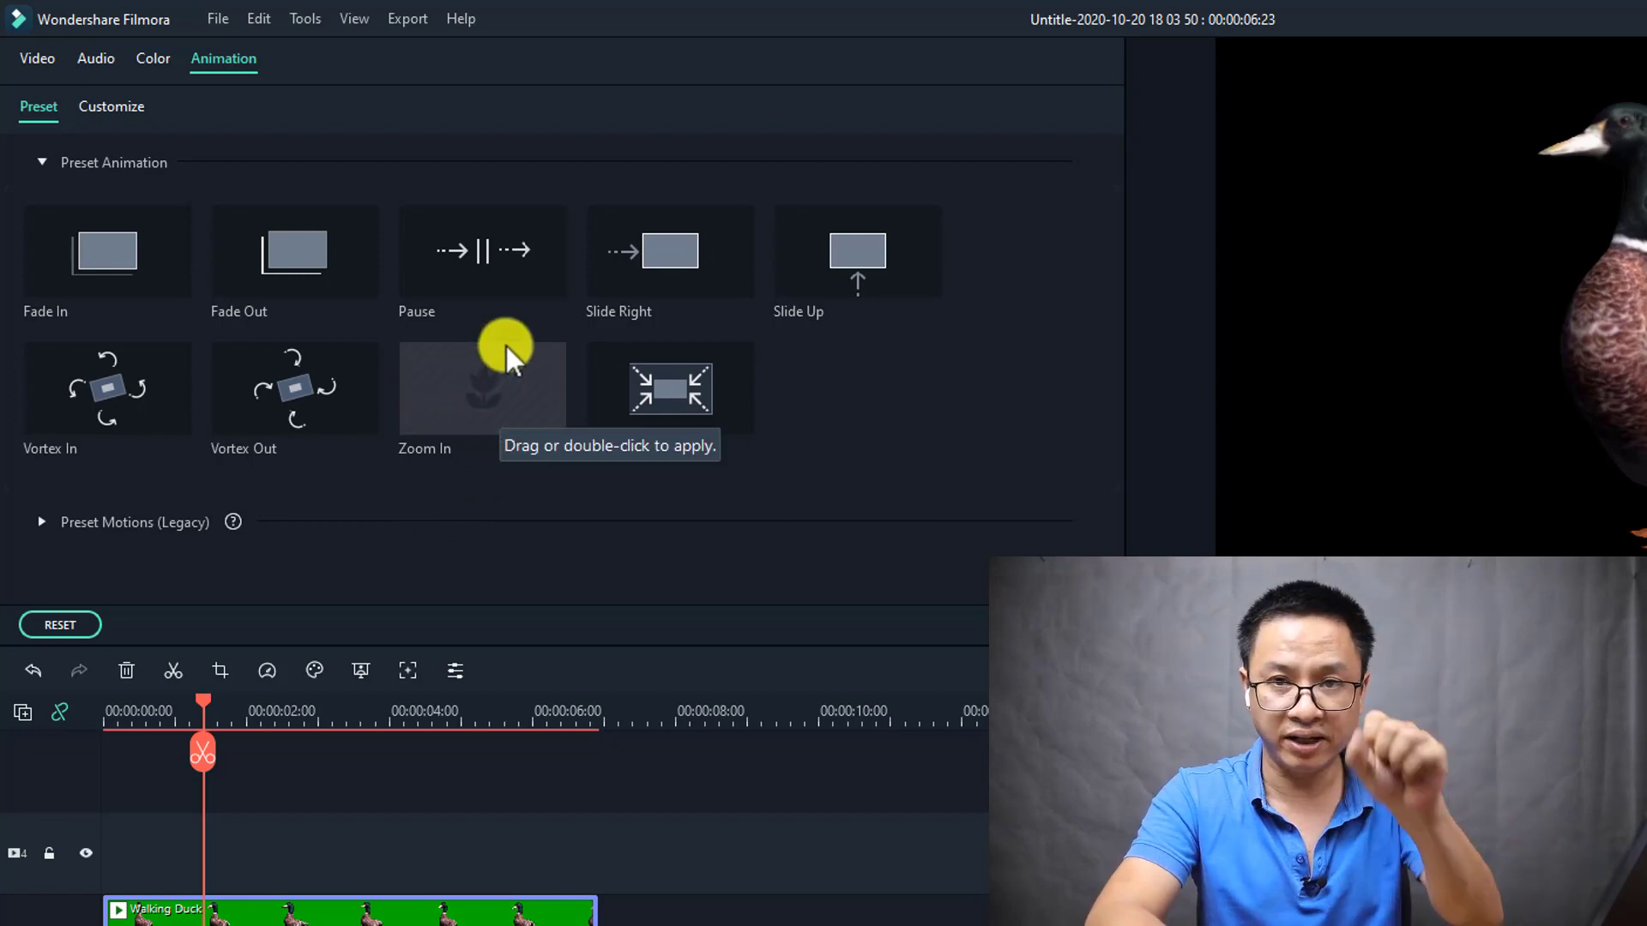
{"action": "left_click", "coordinate": [116, 106]}
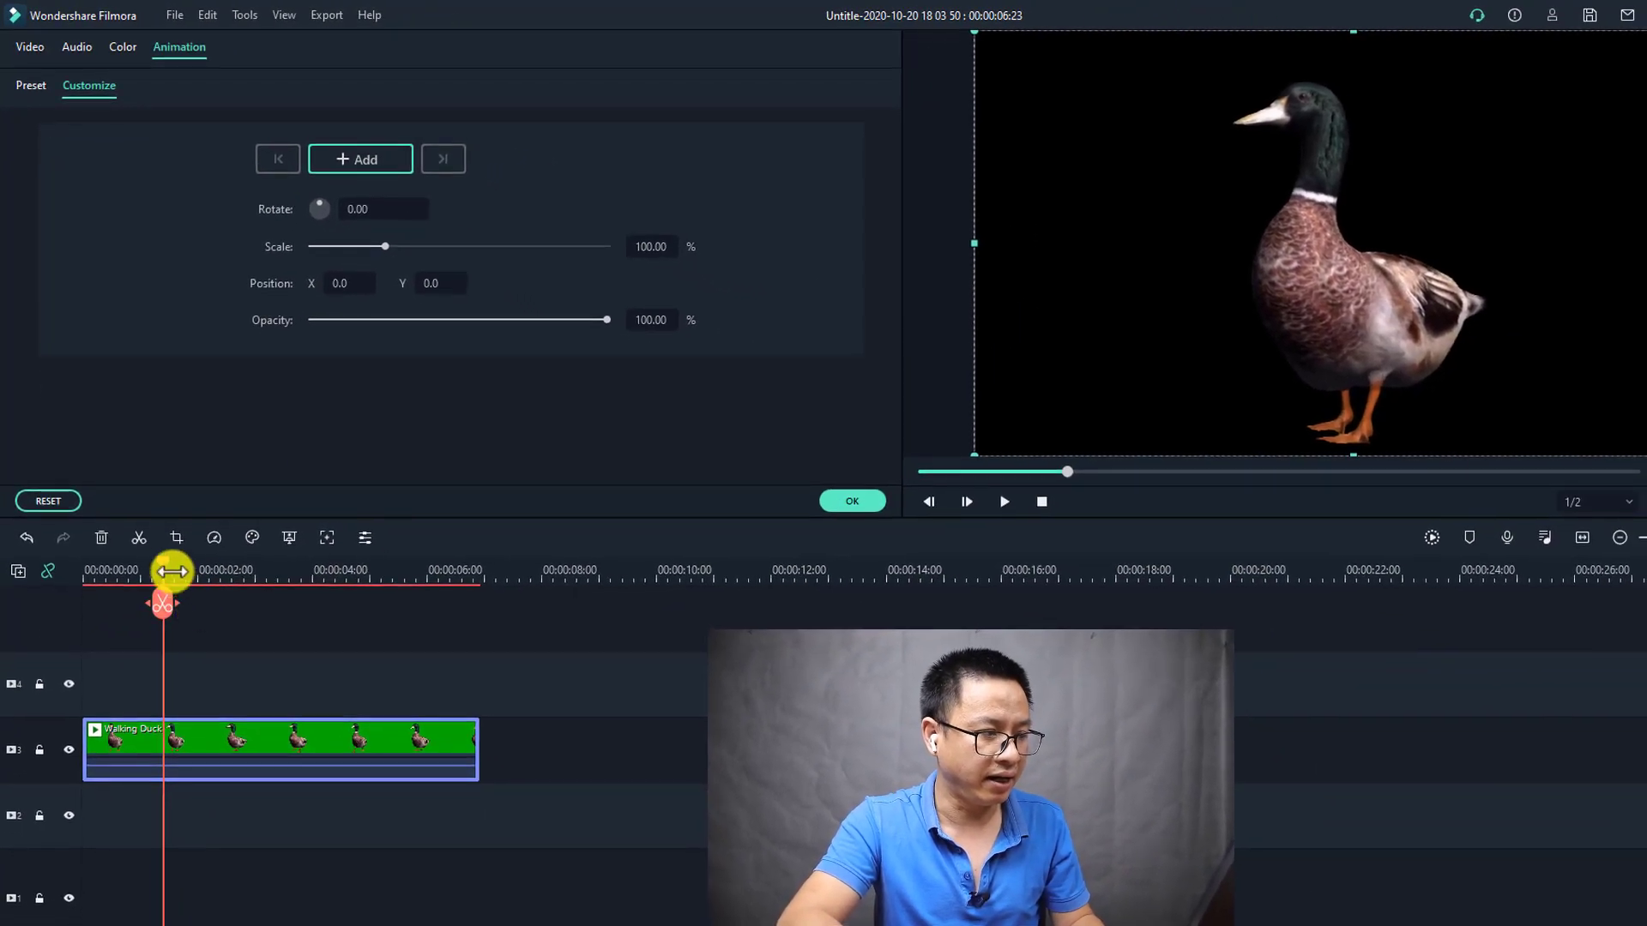
{"action": "left_click_drag", "start_coordinate": [171, 586], "coordinate": [155, 586]}
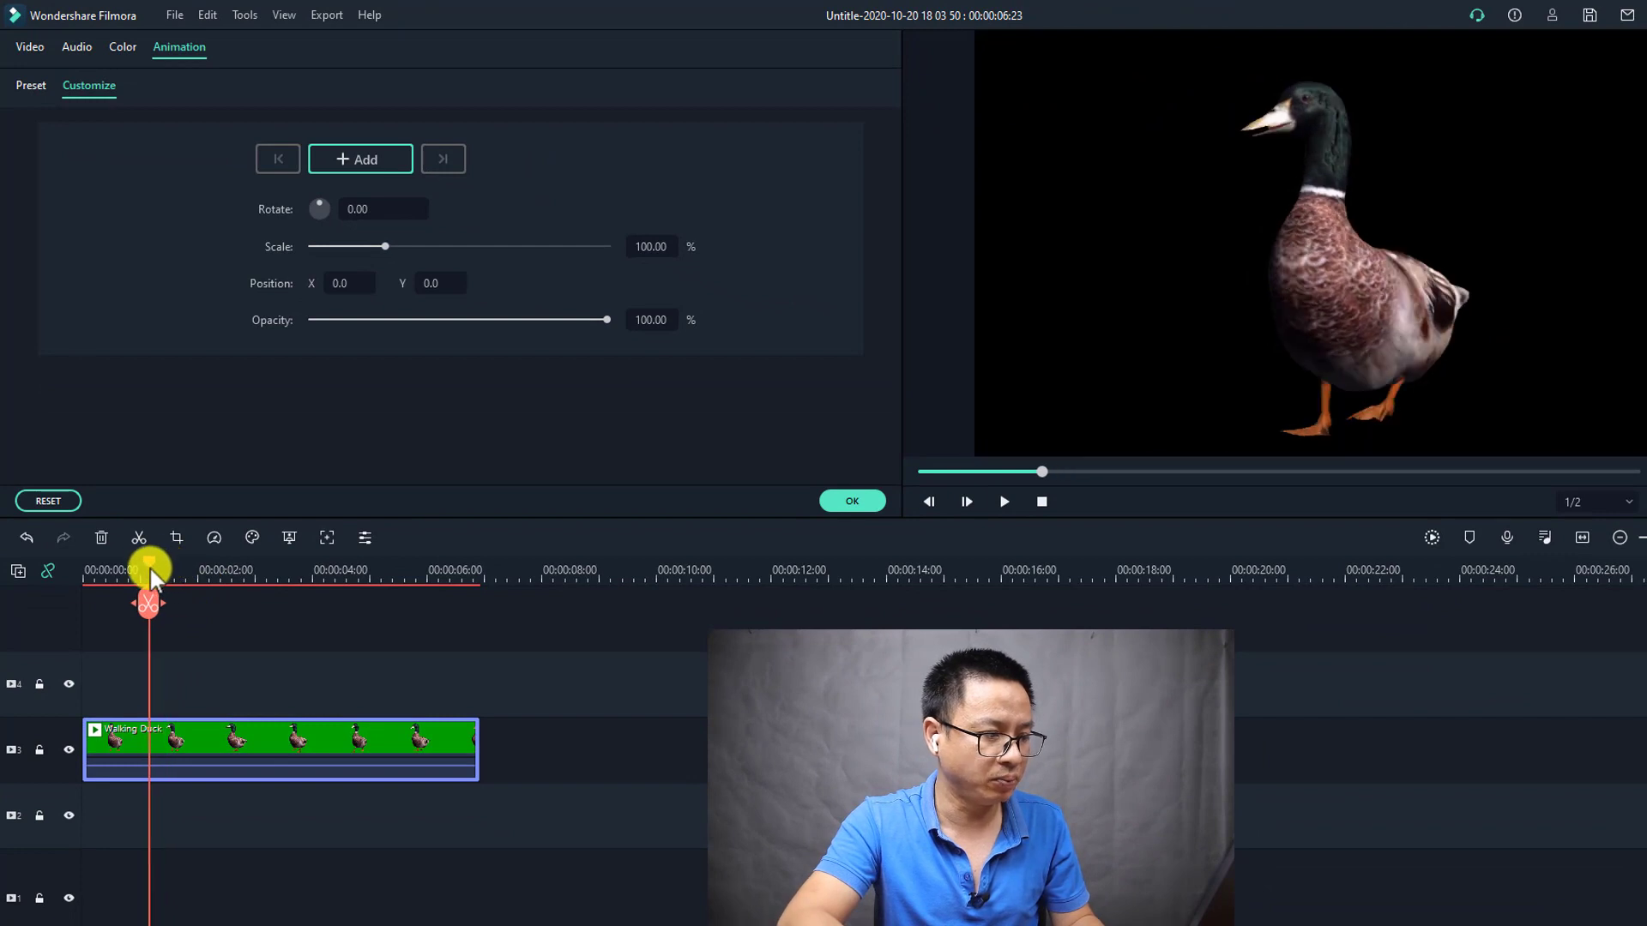
{"action": "left_click", "coordinate": [353, 160]}
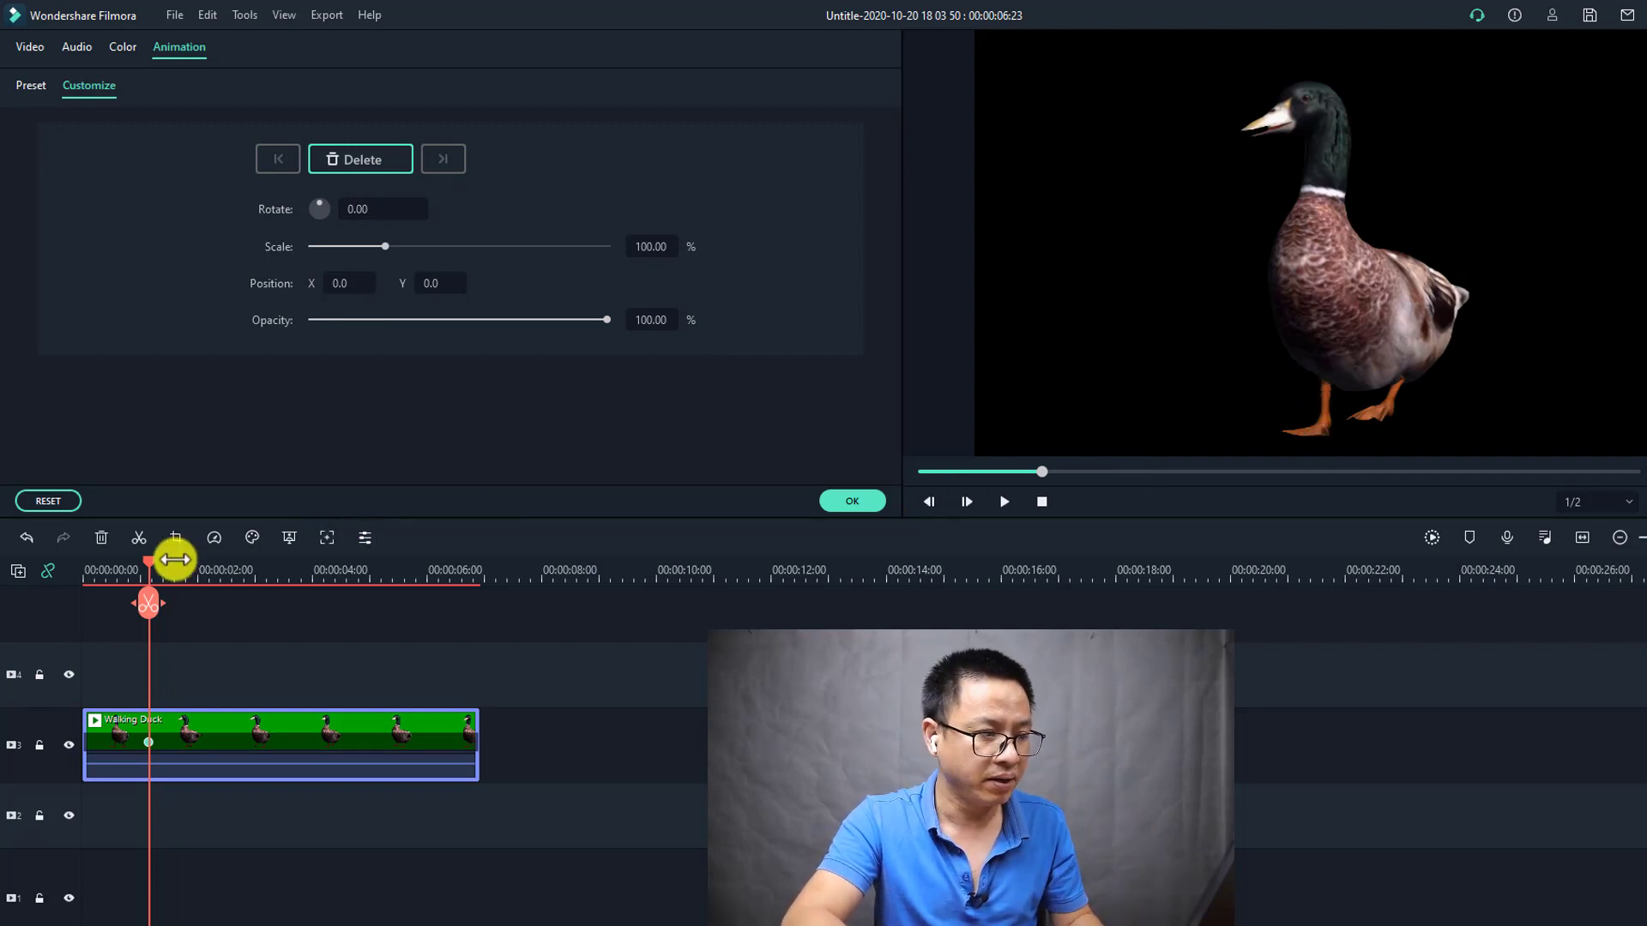
- Create a second keyframe at about 1.5 seconds with Scale 38.22%, and shift that keyframe slightly later on the clip
{"action": "left_click_drag", "start_coordinate": [147, 562], "coordinate": [181, 575]}
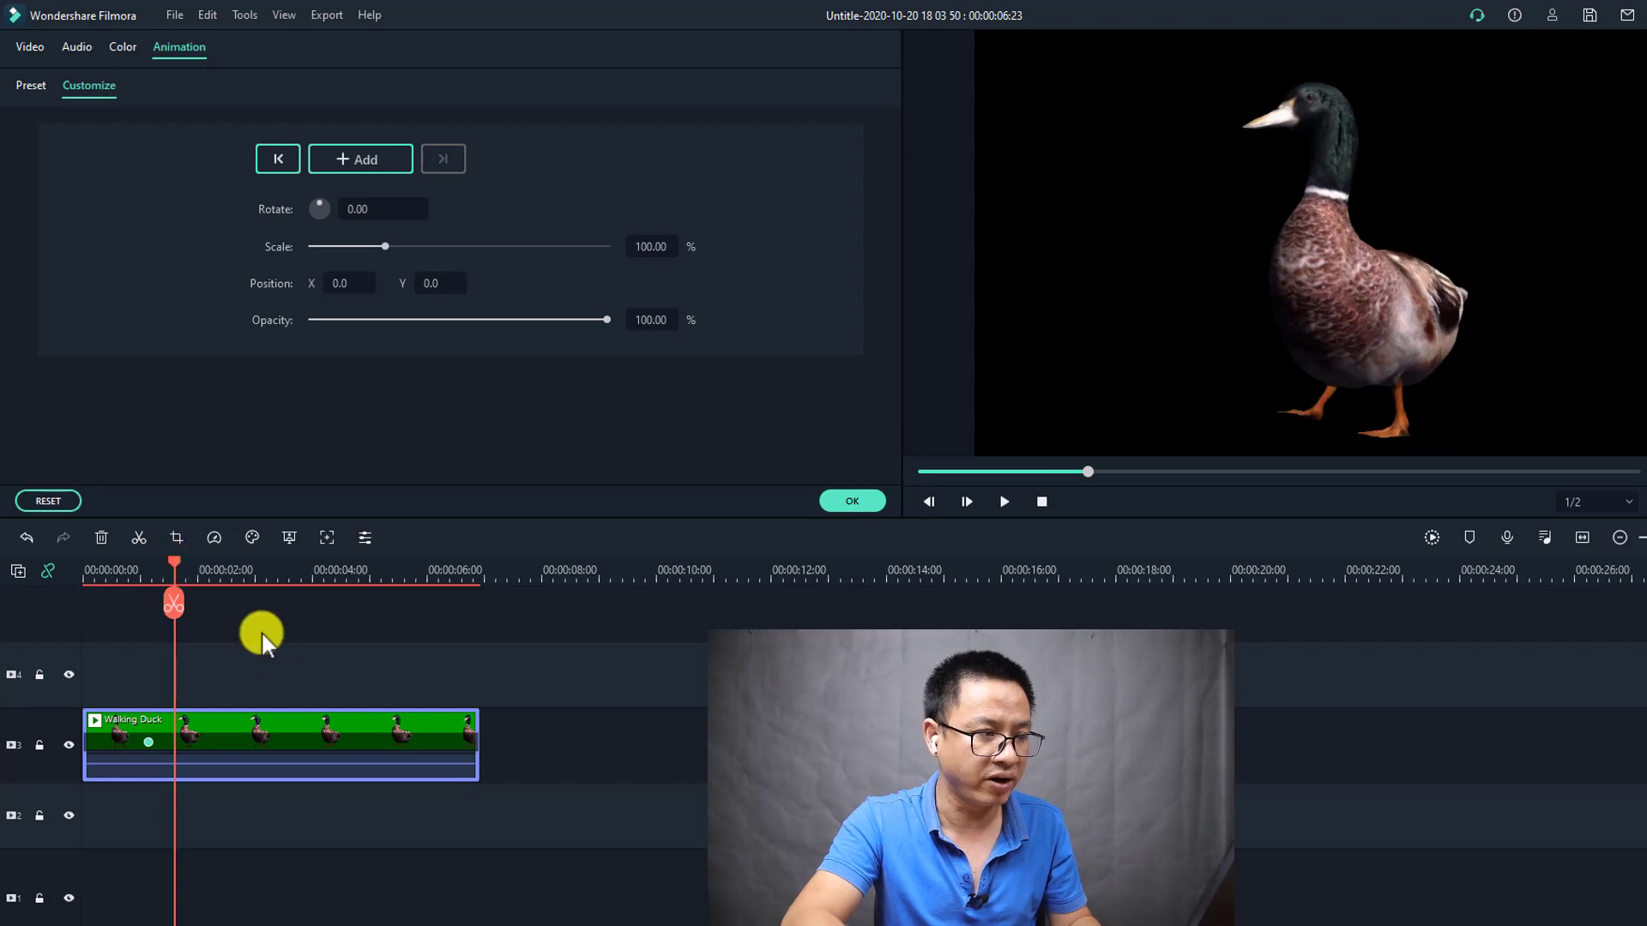
{"action": "left_click_drag", "start_coordinate": [386, 246], "coordinate": [341, 257]}
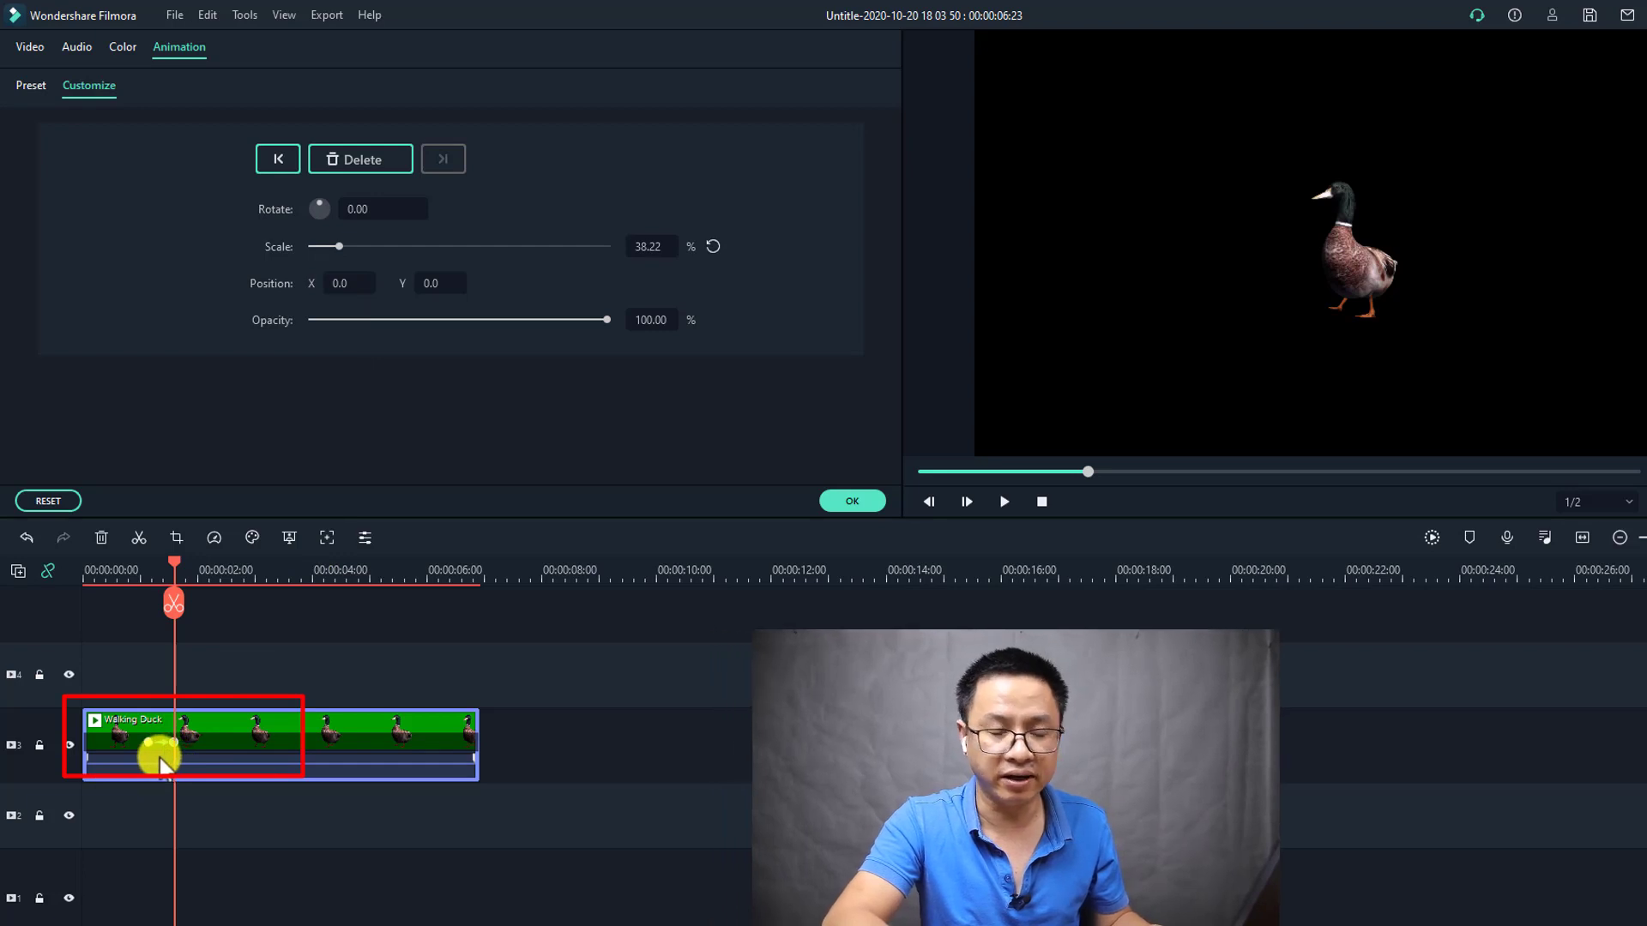
{"action": "left_click", "coordinate": [1577, 541]}
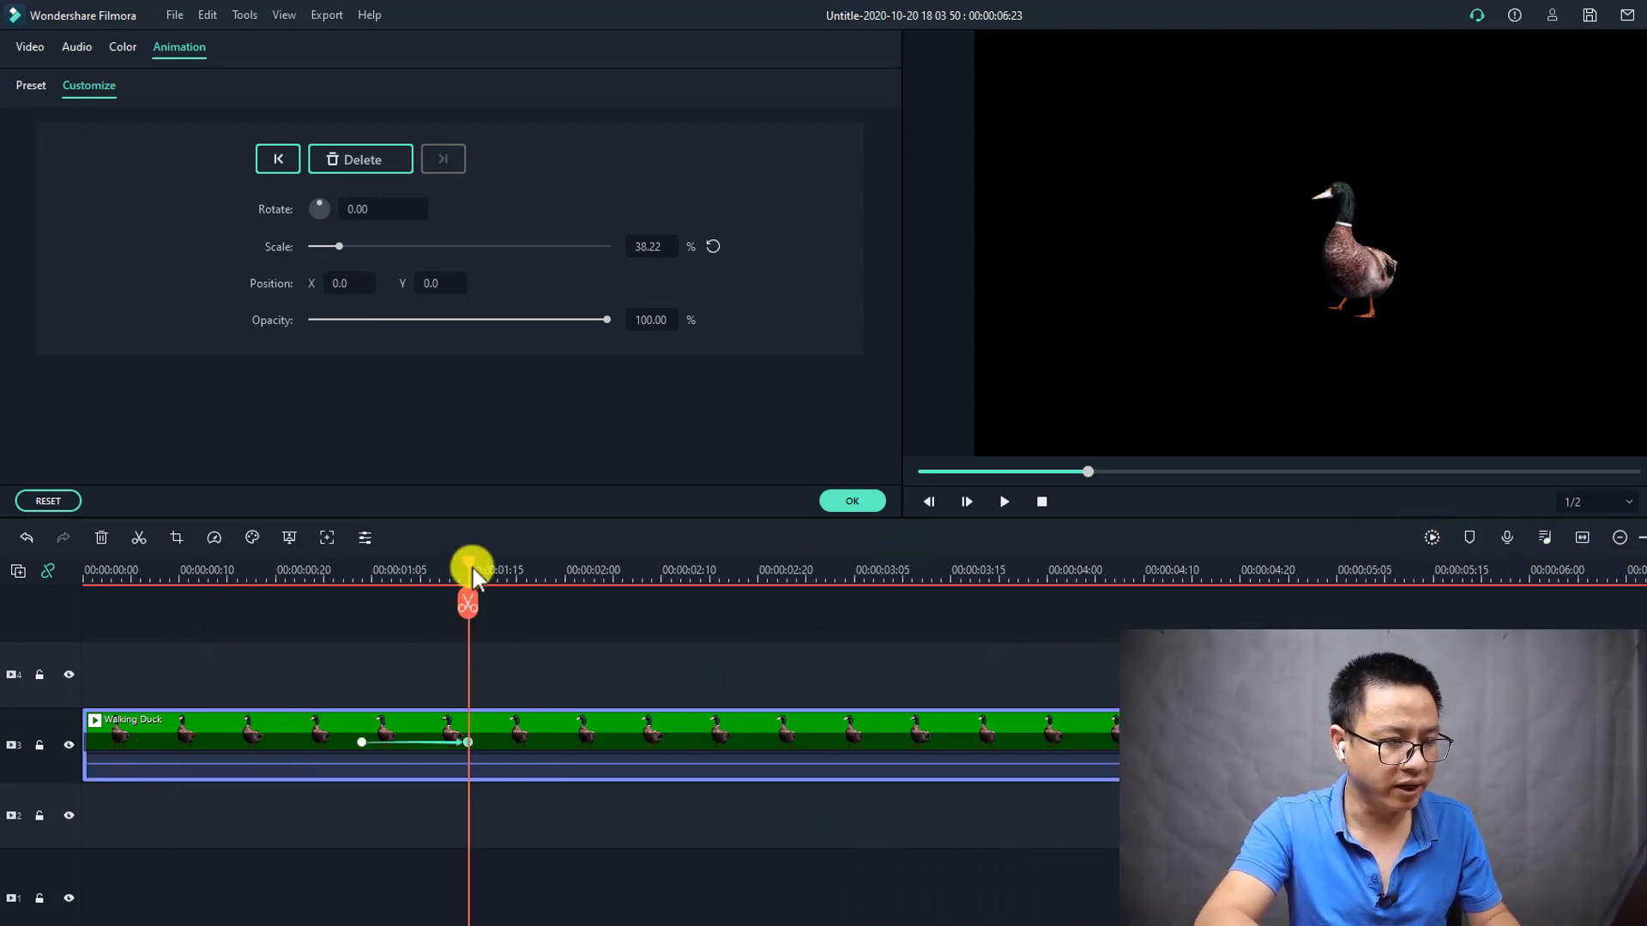
{"action": "left_click_drag", "start_coordinate": [468, 571], "coordinate": [275, 592]}
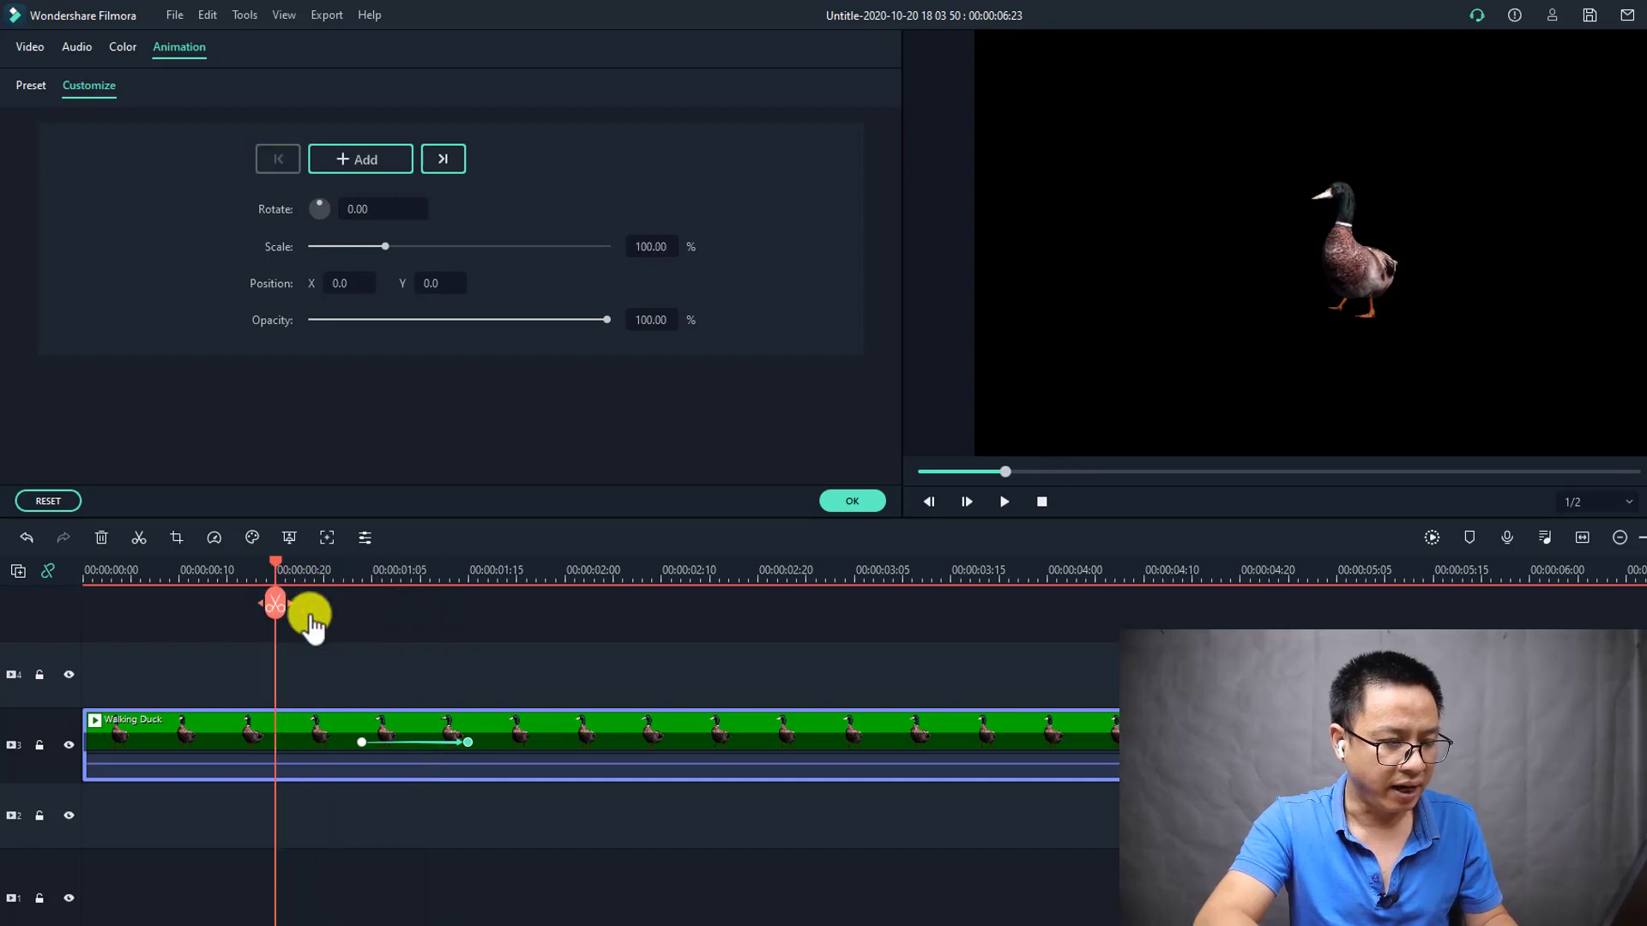
{"action": "left_click", "coordinate": [467, 742]}
{"action": "mouse_move", "coordinate": [467, 743]}
{"action": "left_mouse_down"}
{"action": "mouse_move", "coordinate": [607, 735]}
{"action": "mouse_move", "coordinate": [621, 736]}
{"action": "mouse_move", "coordinate": [507, 750]}
{"action": "mouse_move", "coordinate": [683, 754]}
{"action": "mouse_move", "coordinate": [484, 758]}
{"action": "left_mouse_up"}
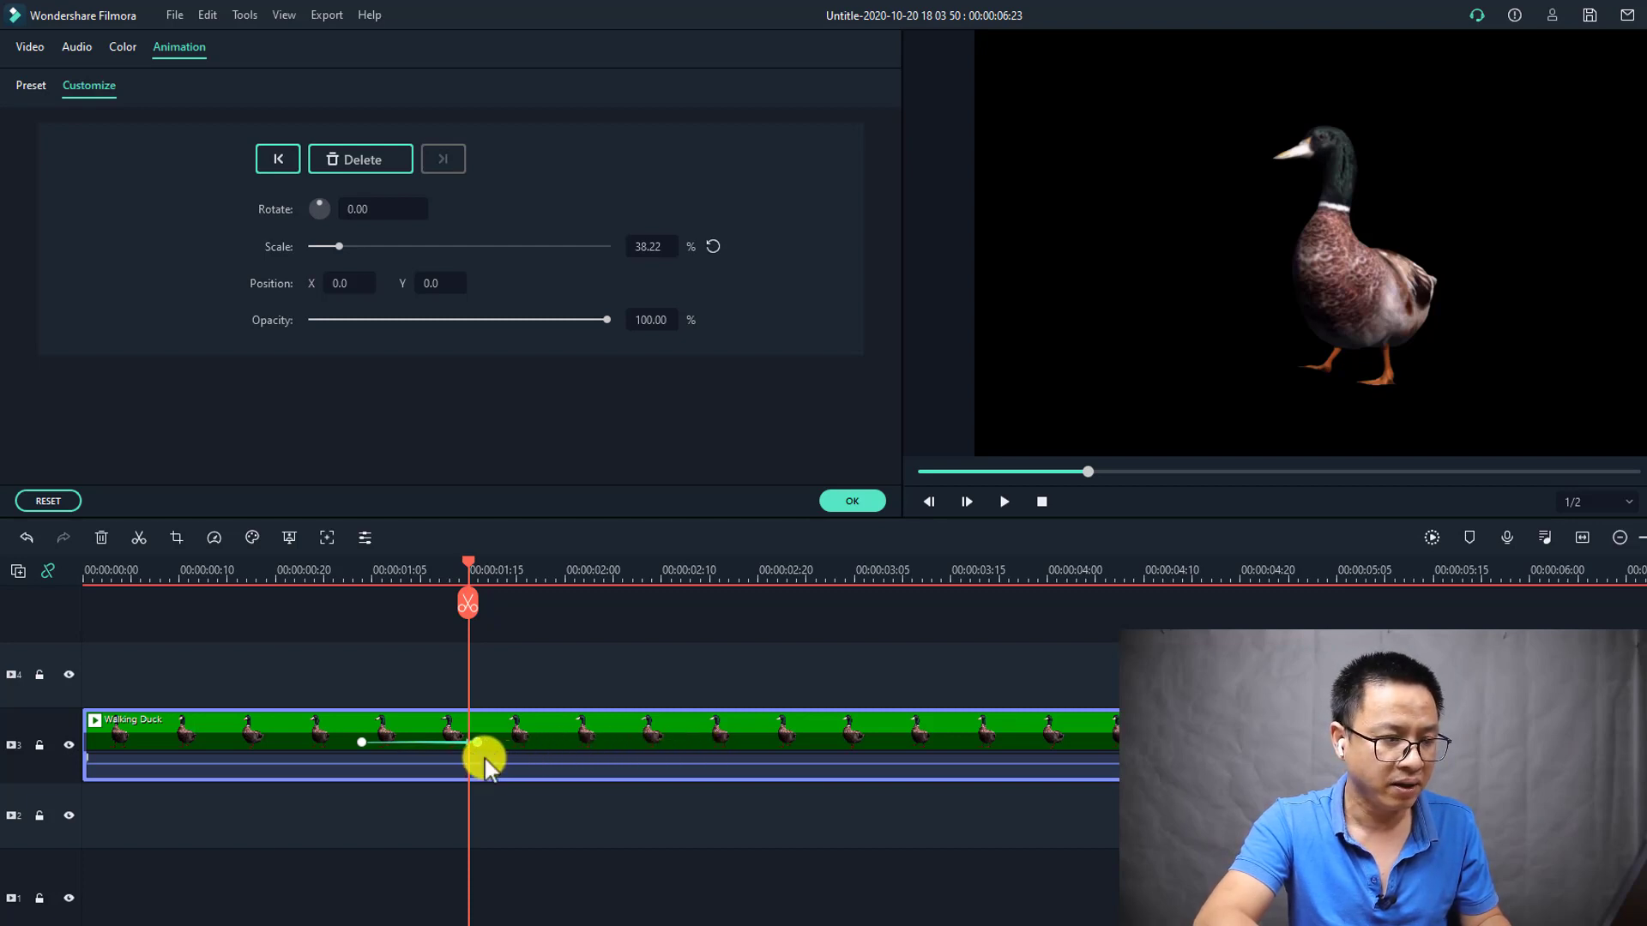
- Play through the shrinking animation to about 00:00:02:20 and set the Scale there to 109.55% as a third keyframe
{"action": "left_click", "coordinate": [305, 568]}
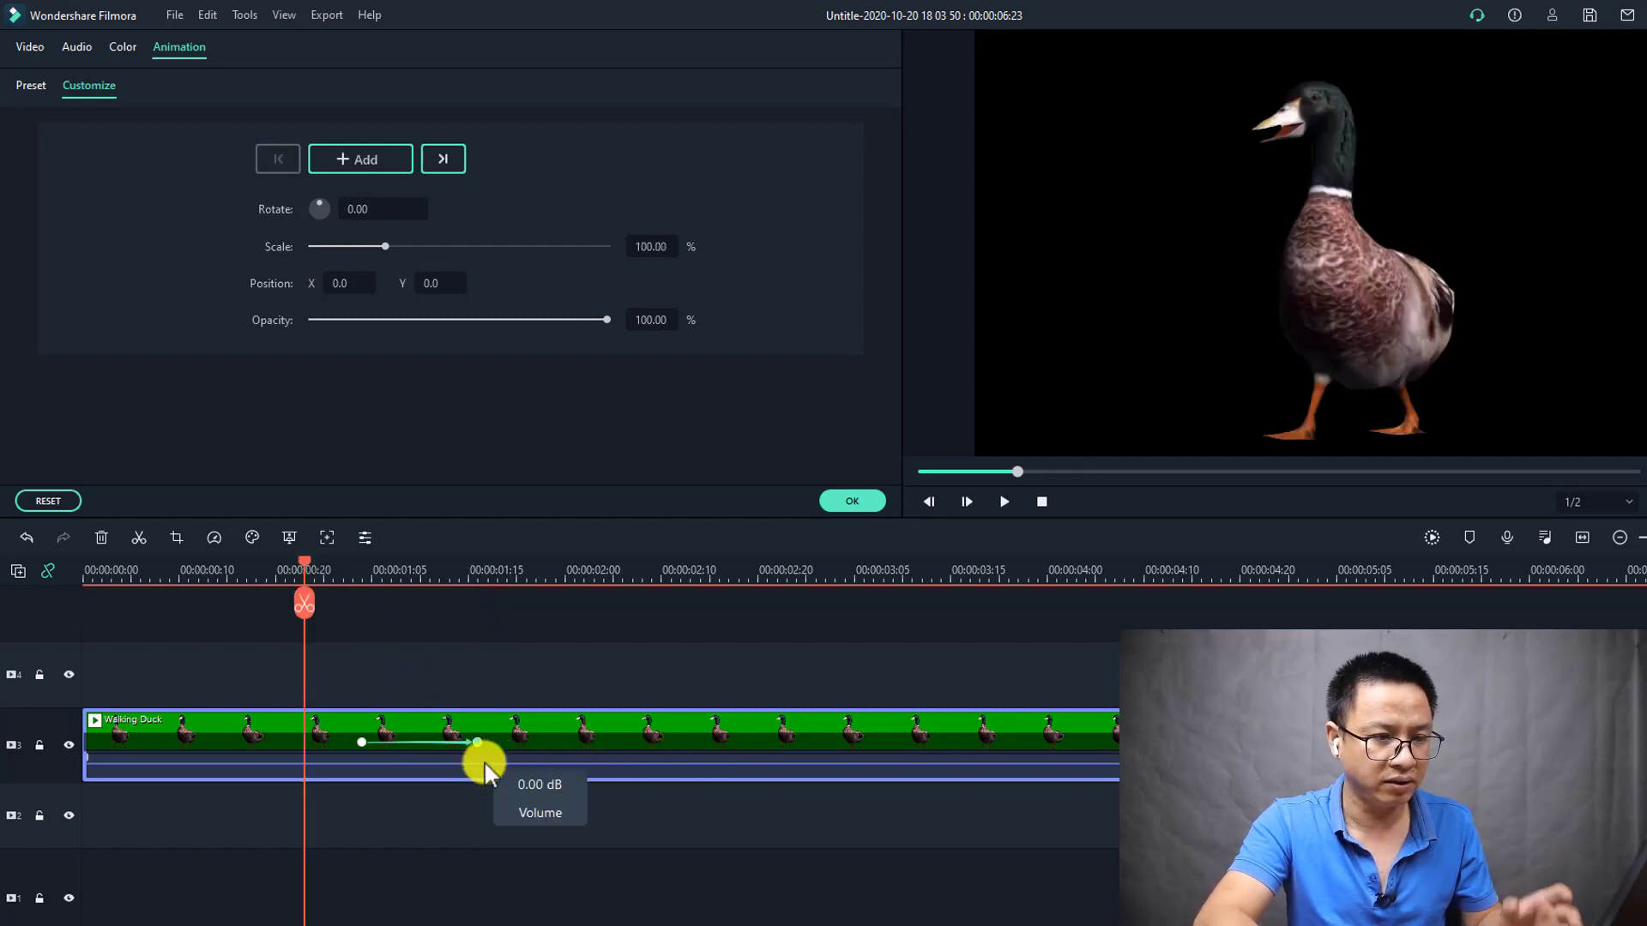
{"action": "key", "text": "space"}
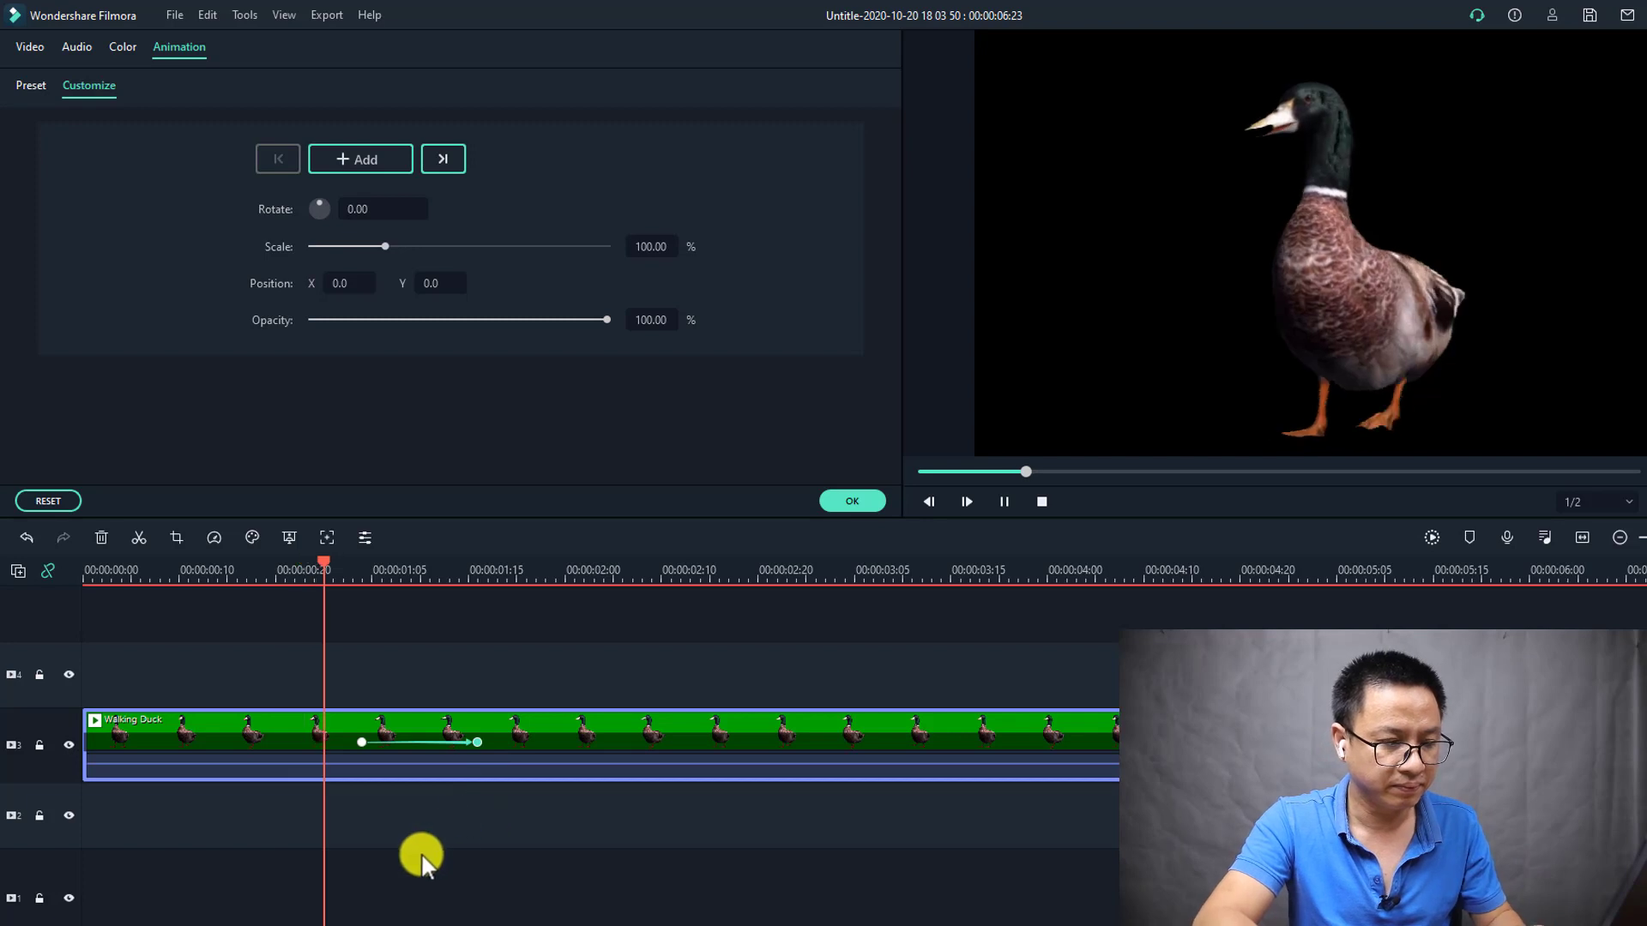
{"action": "key", "text": "space"}
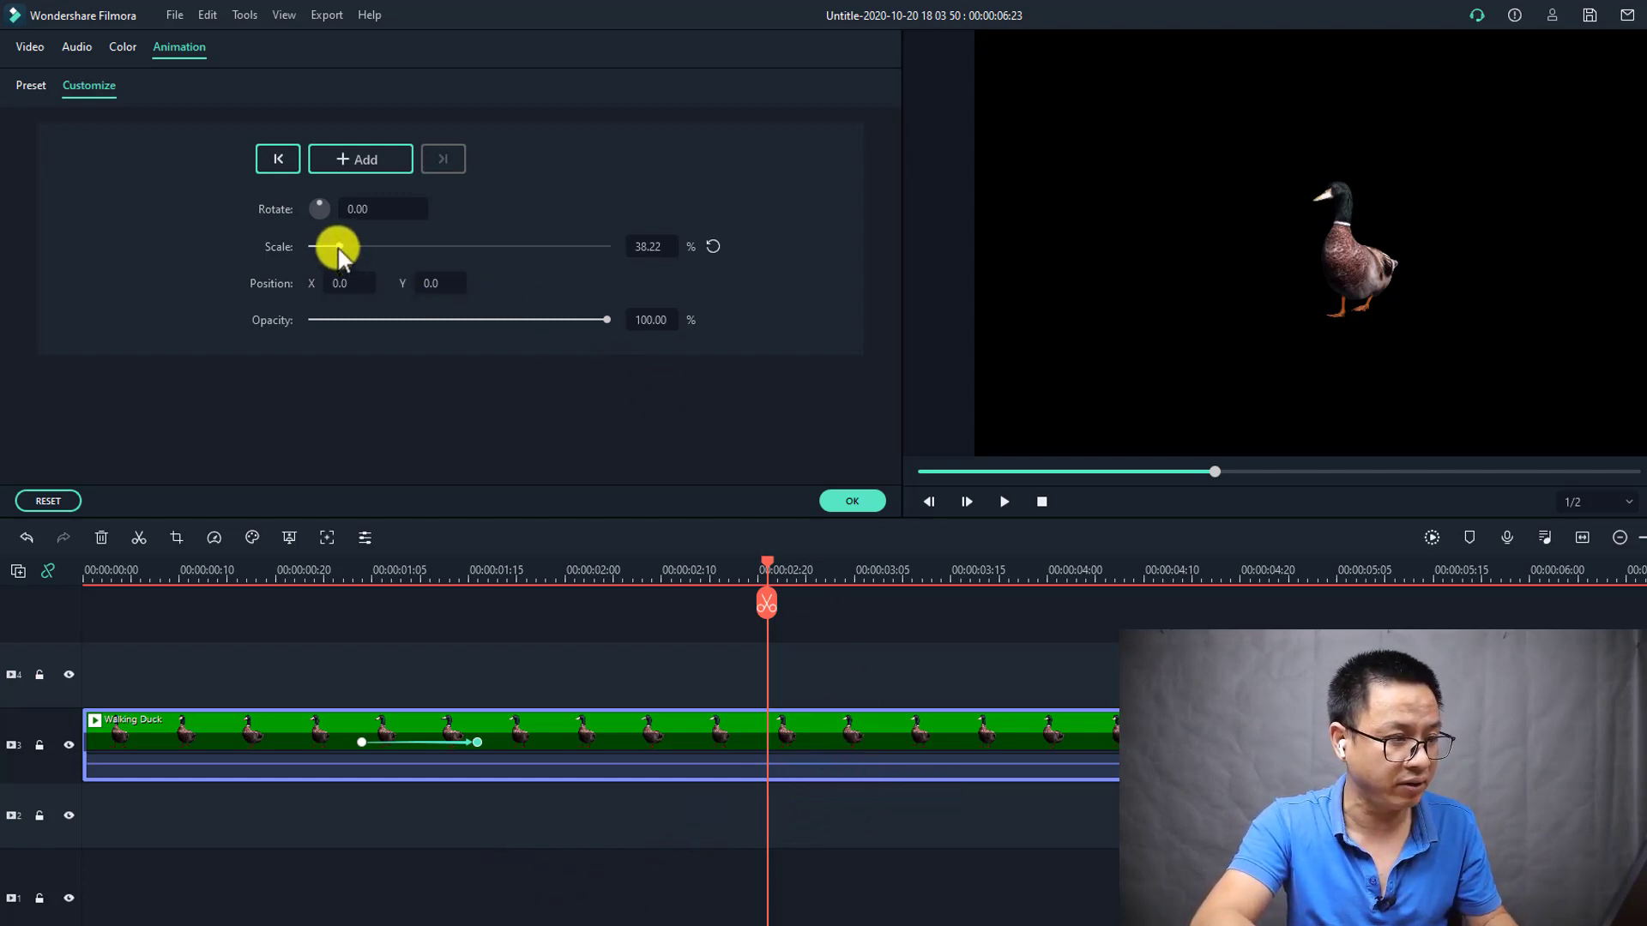
{"action": "left_click_drag", "start_coordinate": [336, 246], "coordinate": [391, 257]}
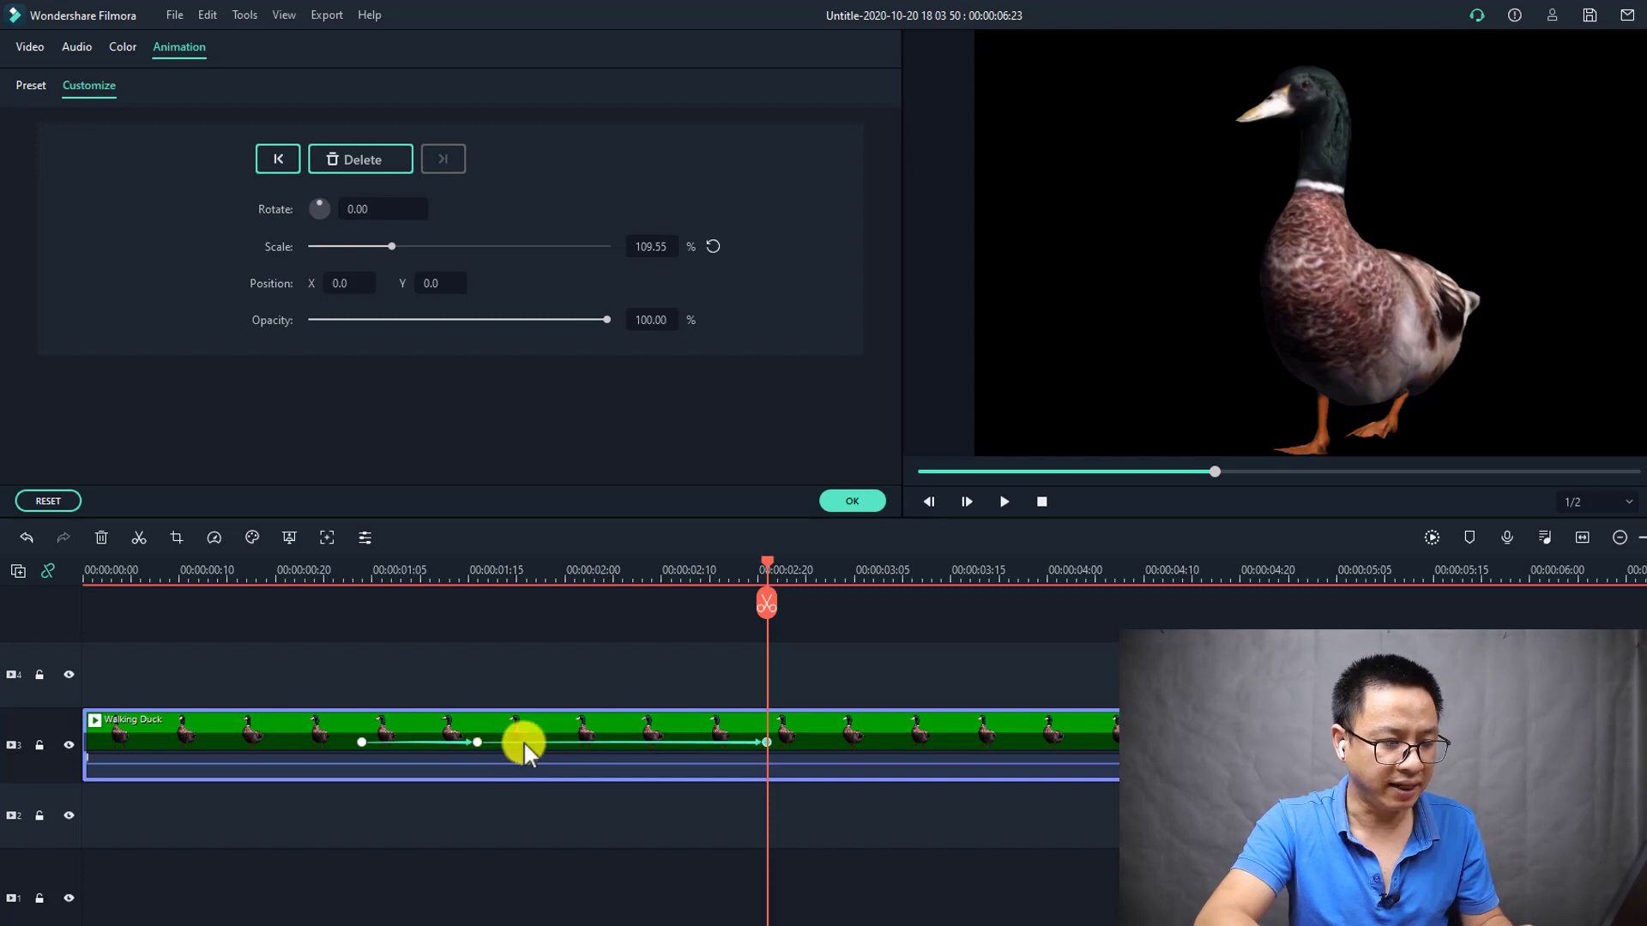
- Play back the shrink-and-grow animation and add a fourth keyframe at 00:00:04:06 with the scale kept at 109.55%
{"action": "left_click", "coordinate": [296, 569]}
{"action": "key", "text": "space"}
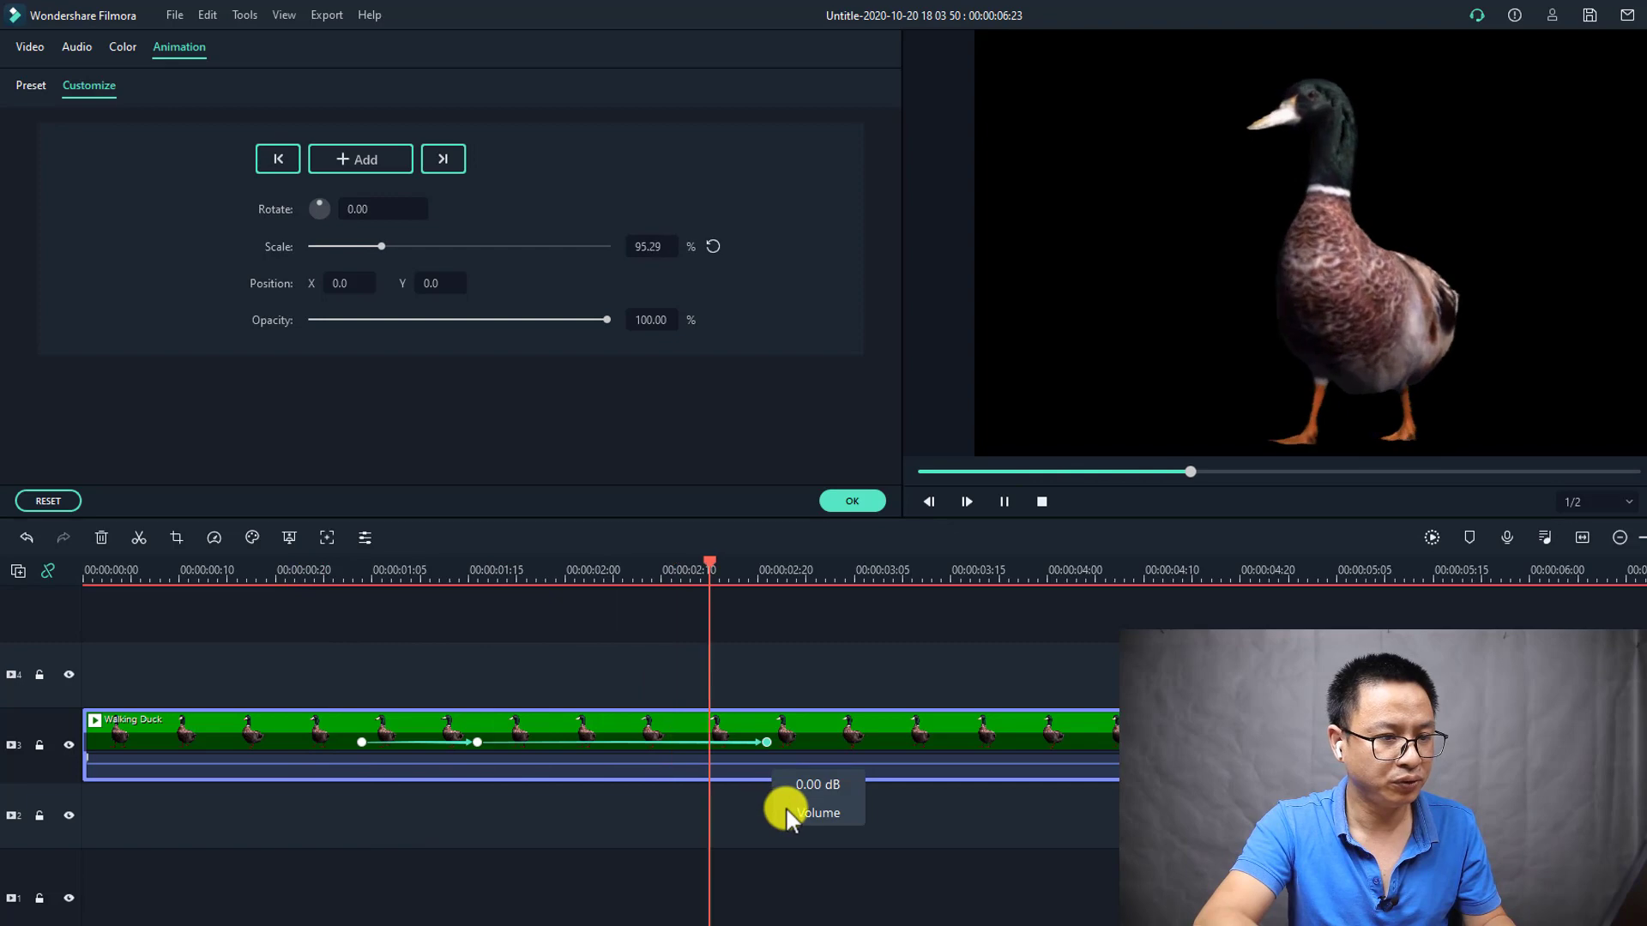
{"action": "key", "text": "space"}
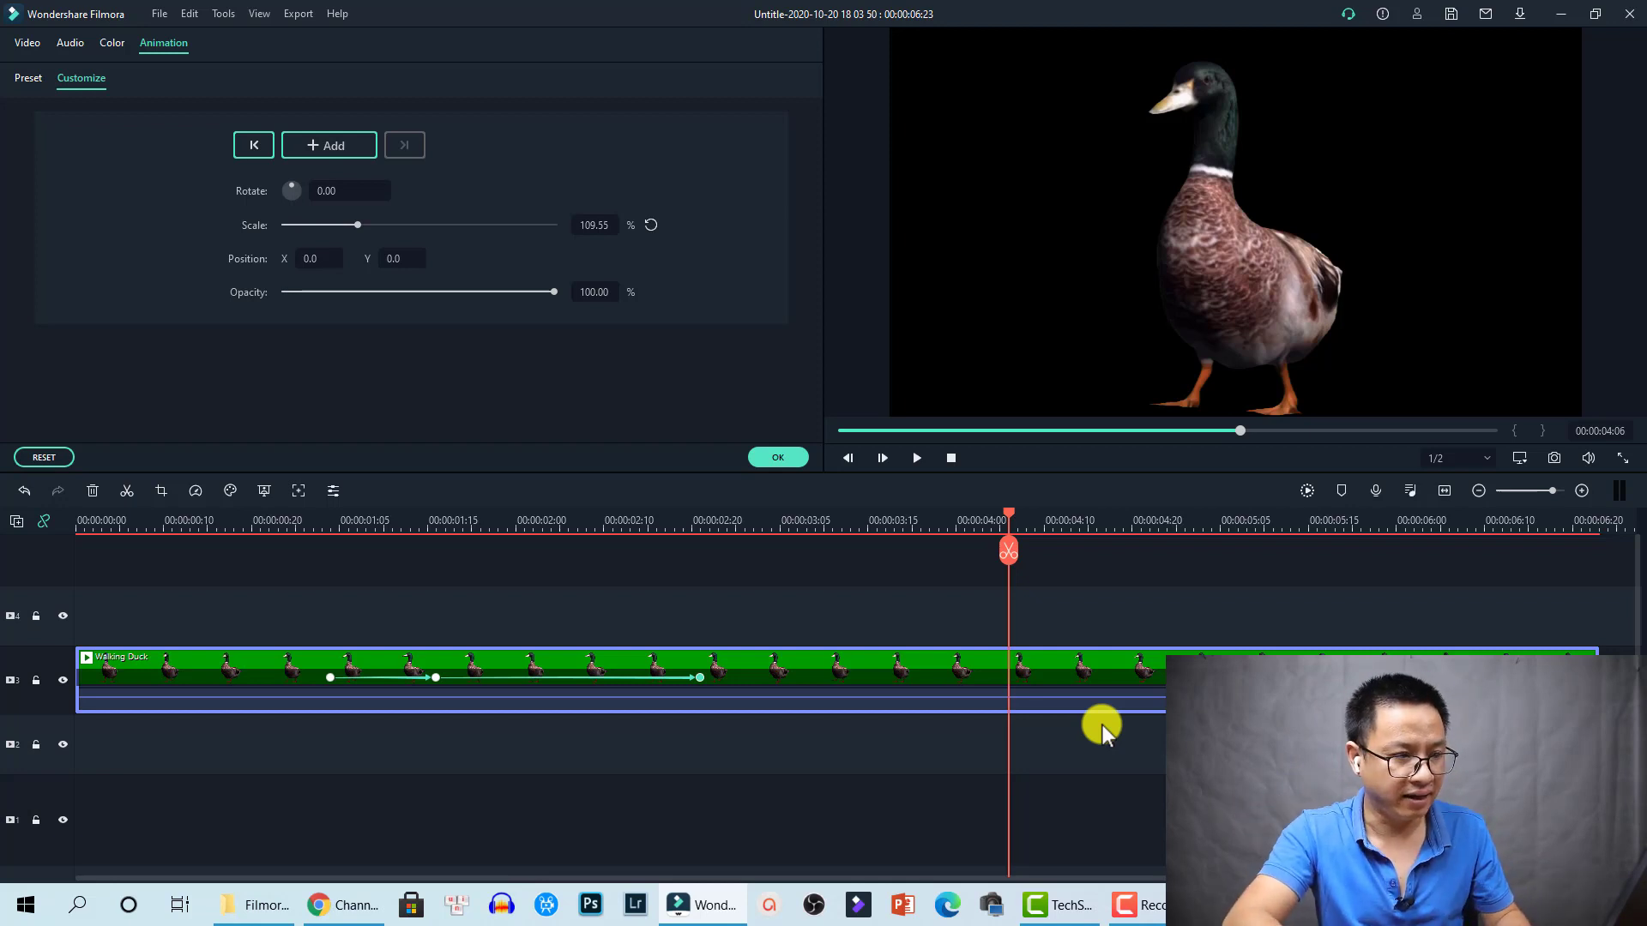
{"action": "left_click", "coordinate": [324, 144]}
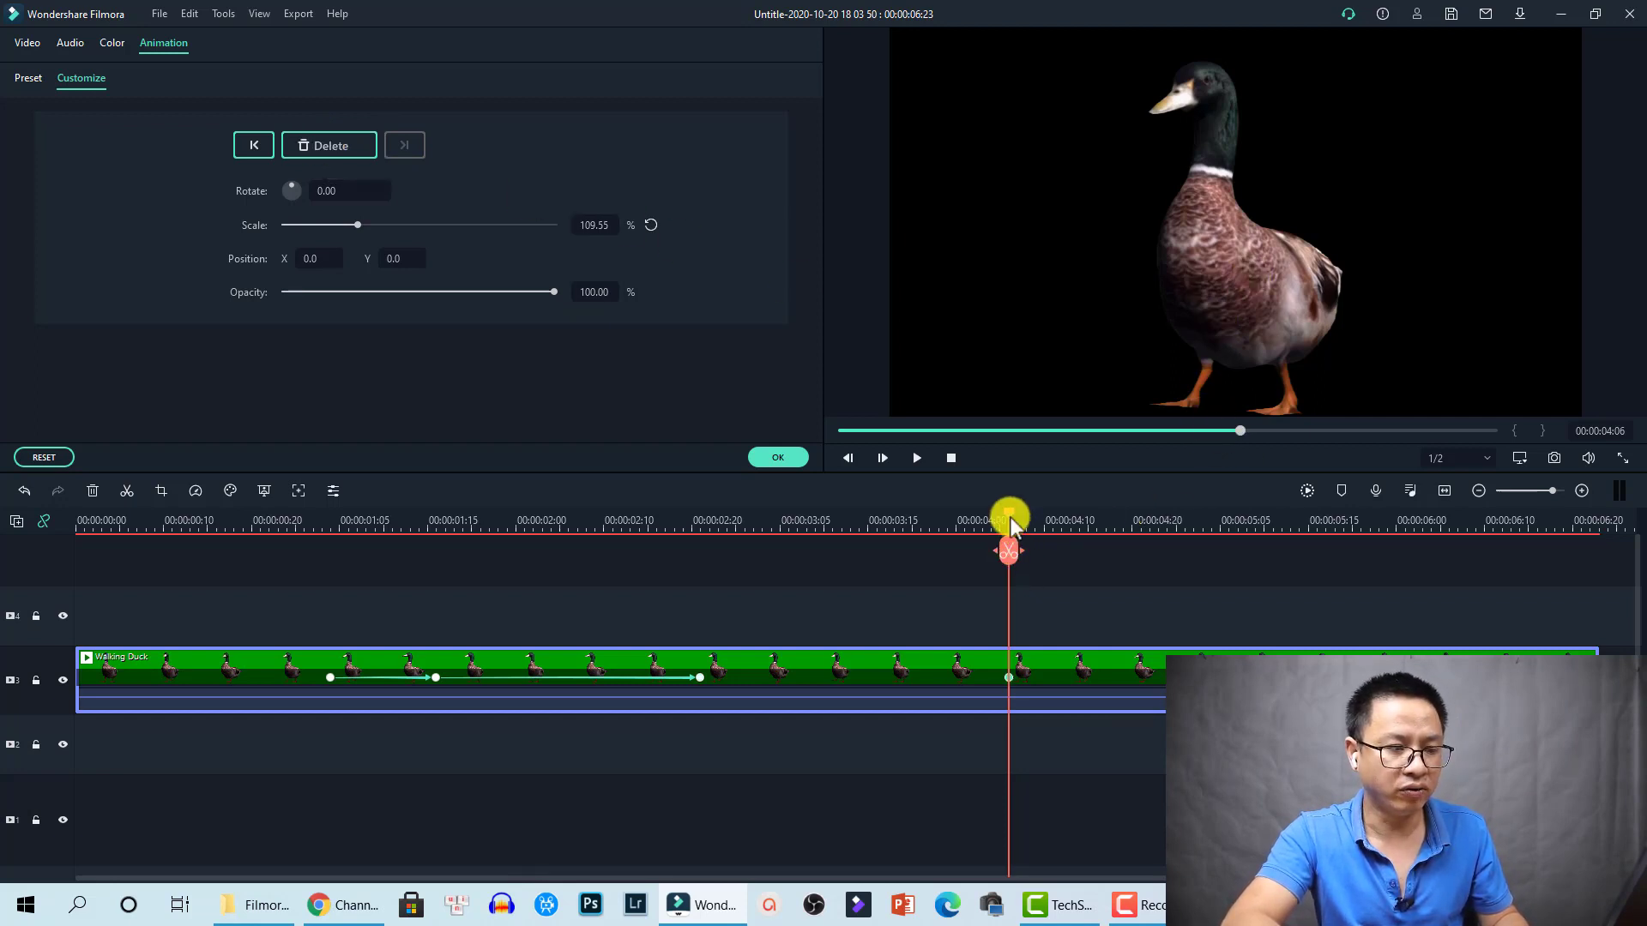
- At 00:00:04:12, move the duck out of the frame to Position X -641.4, Y 22.0, and play the animation from before the first keyframe
{"action": "left_click_drag", "start_coordinate": [1011, 517], "coordinate": [1072, 522]}
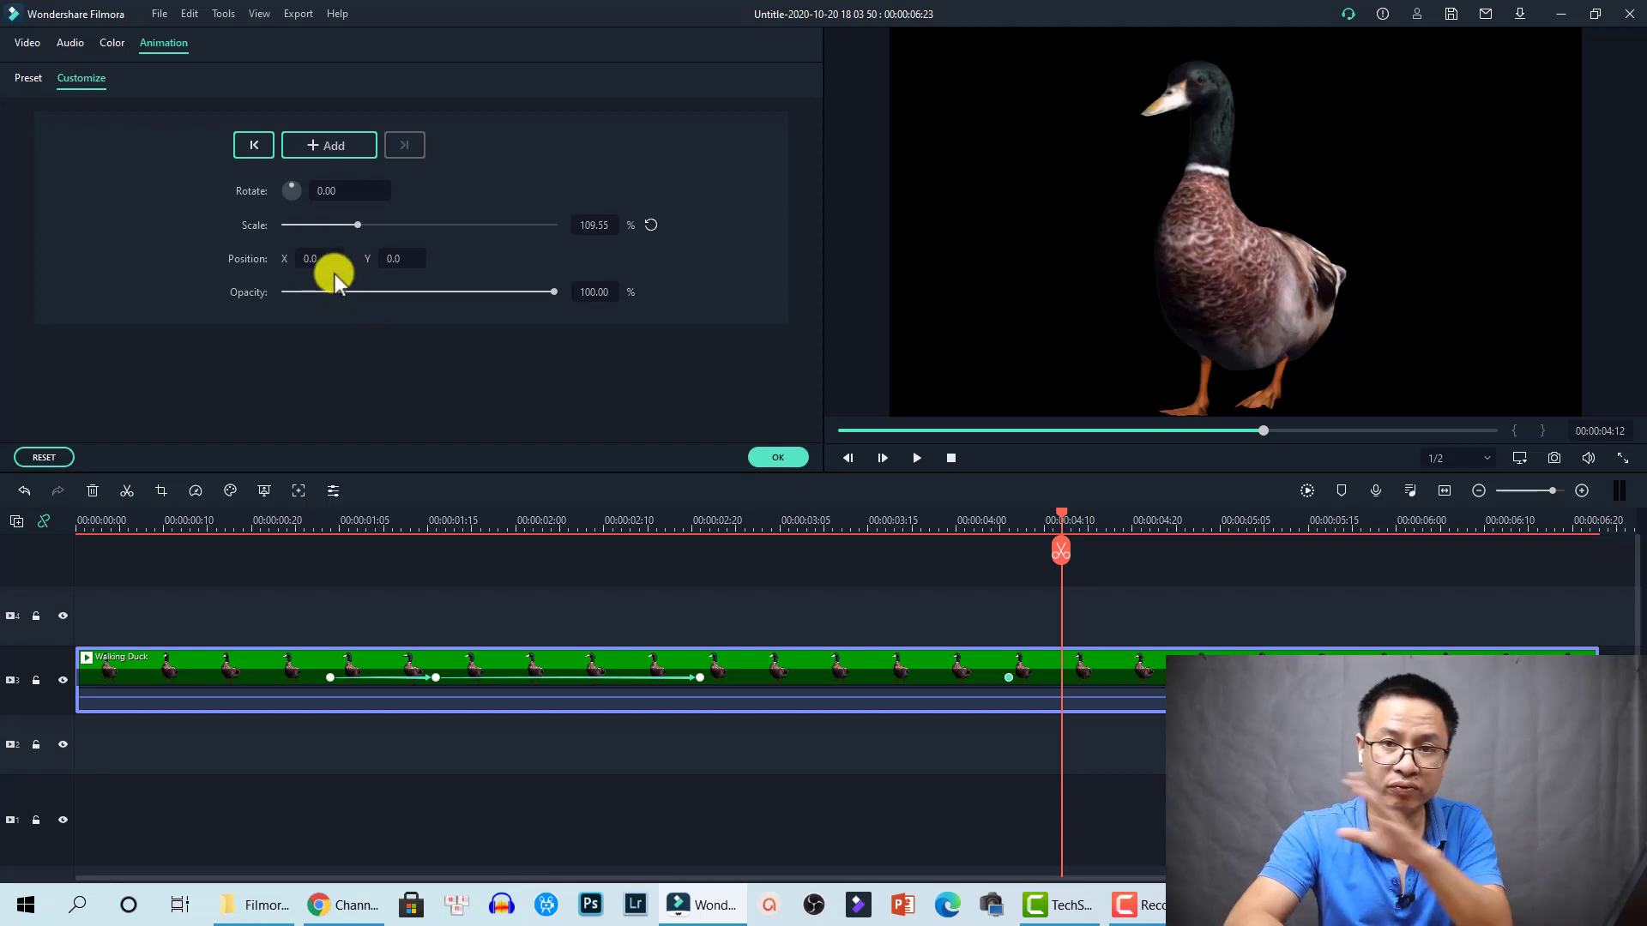
{"action": "left_click_drag", "start_coordinate": [320, 261], "coordinate": [814, 439]}
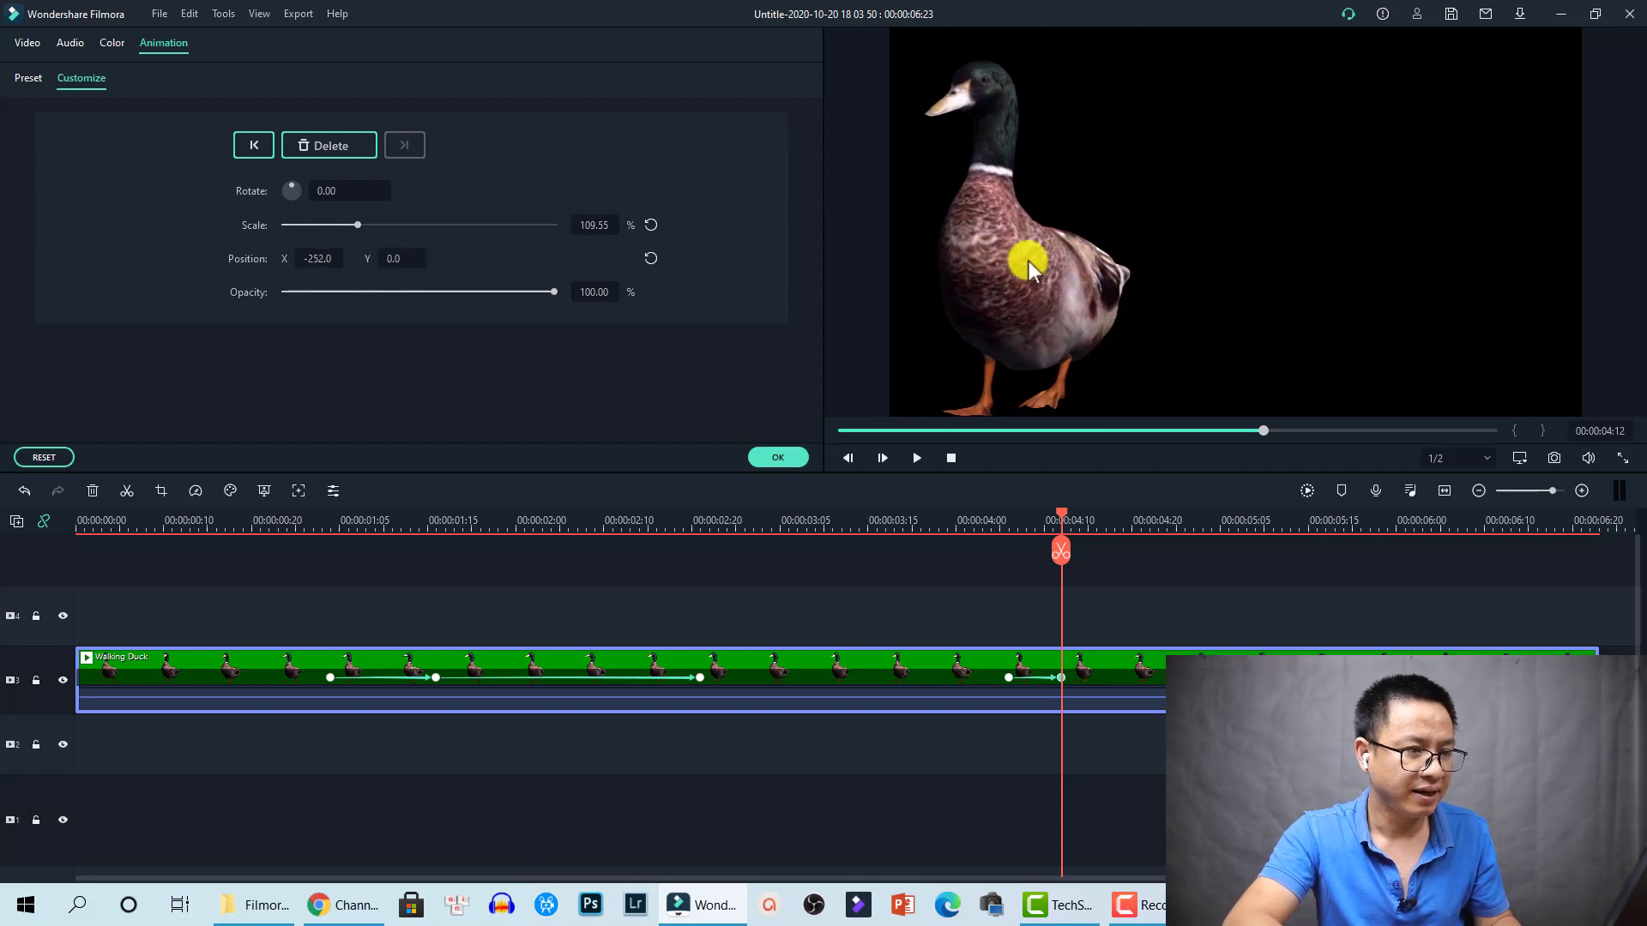
{"action": "left_click_drag", "start_coordinate": [1027, 261], "coordinate": [935, 268]}
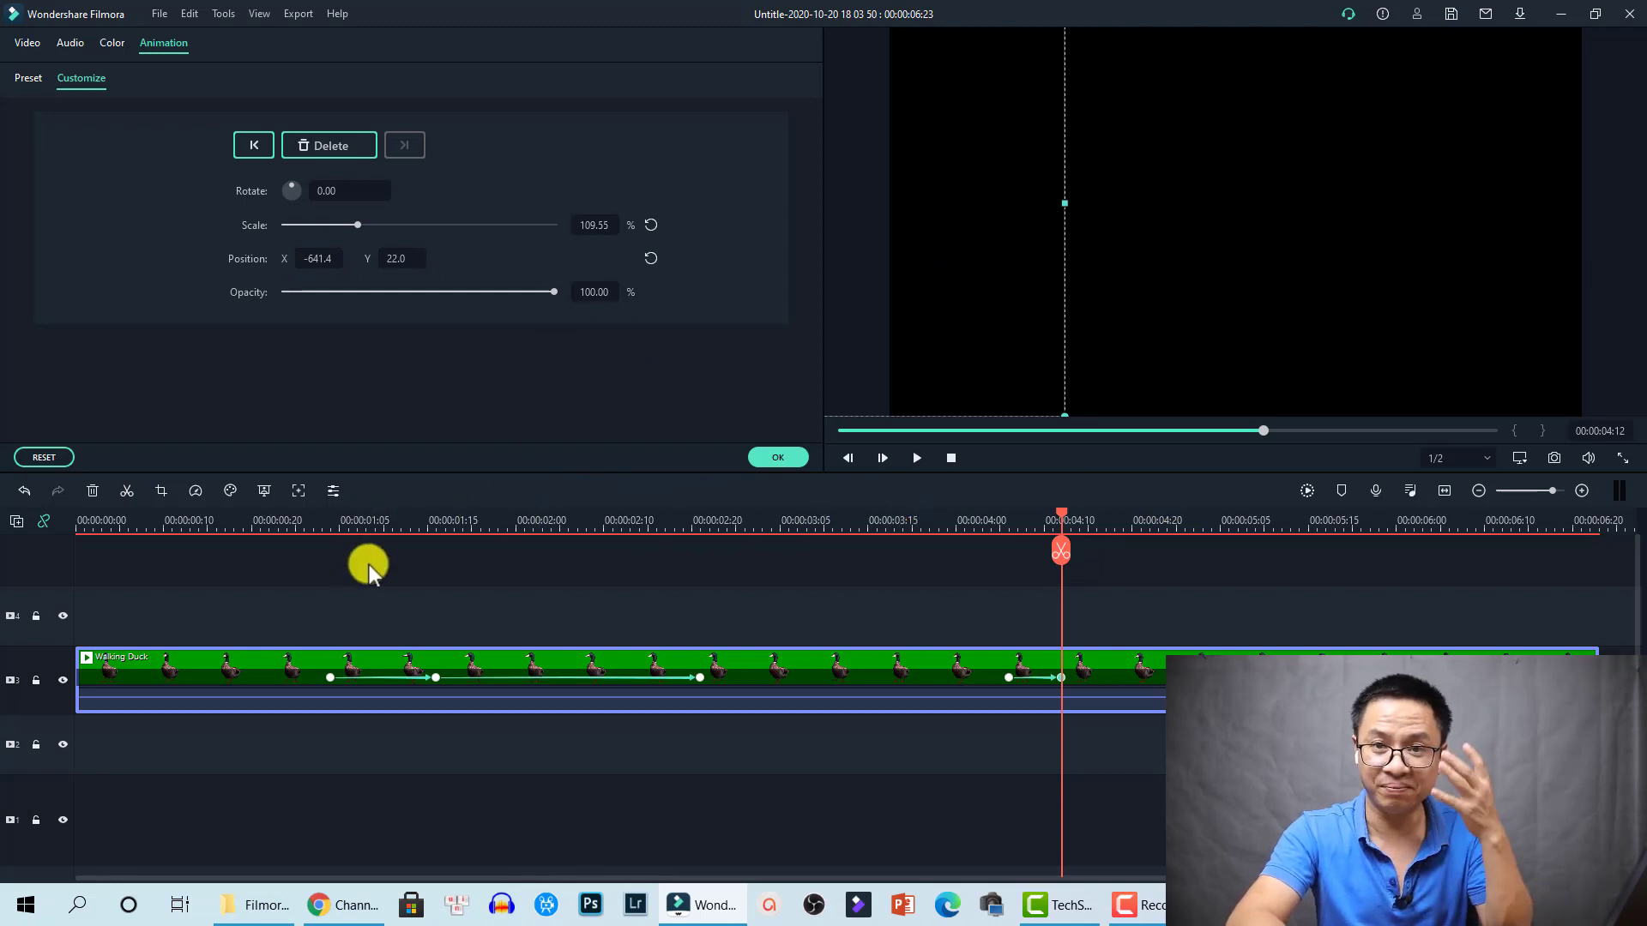
{"action": "left_click", "coordinate": [287, 530]}
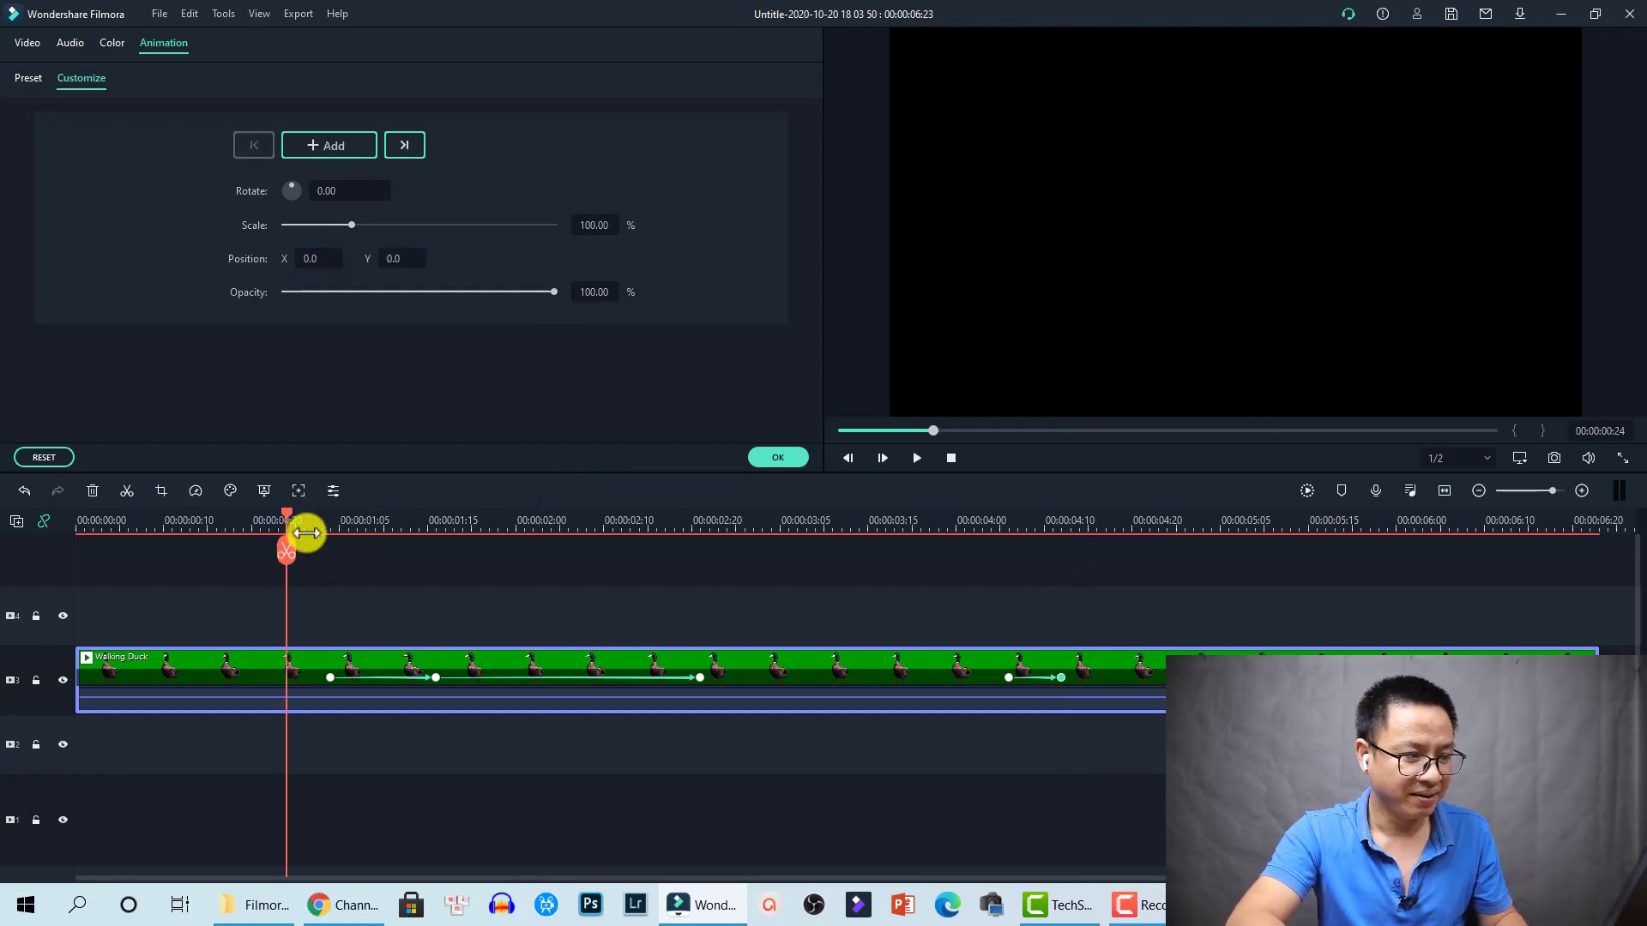
{"action": "key", "text": "space"}
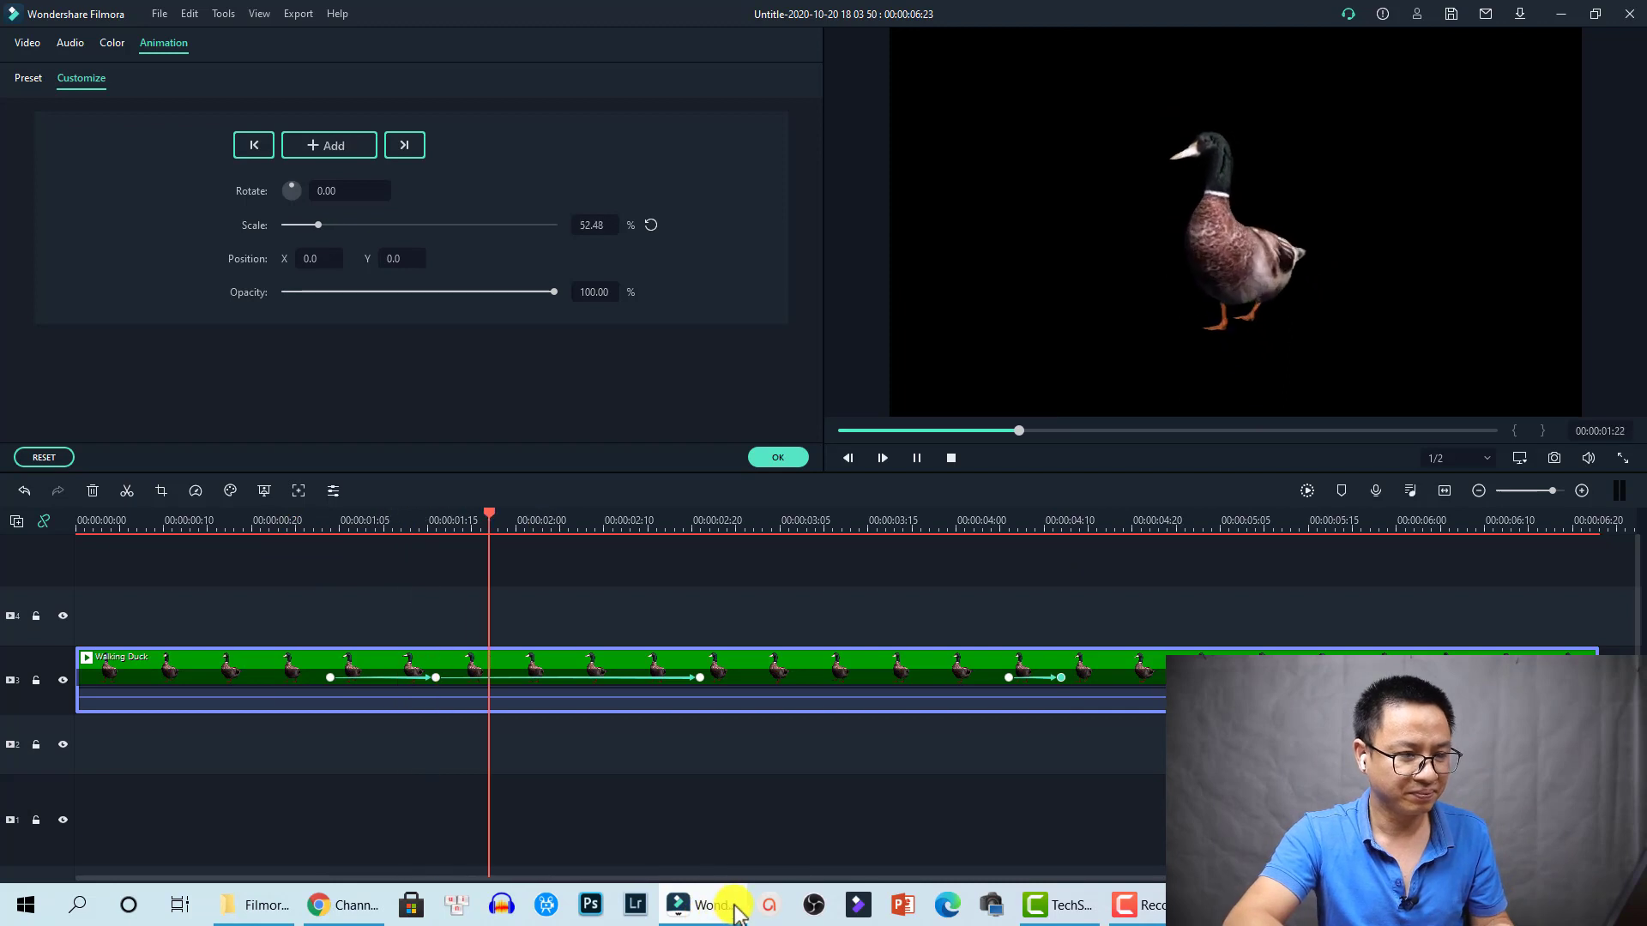
- Stop playback, close the animation settings and delete all effects from the Walking Duck clip
{"action": "mouse_move", "coordinate": [735, 911]}
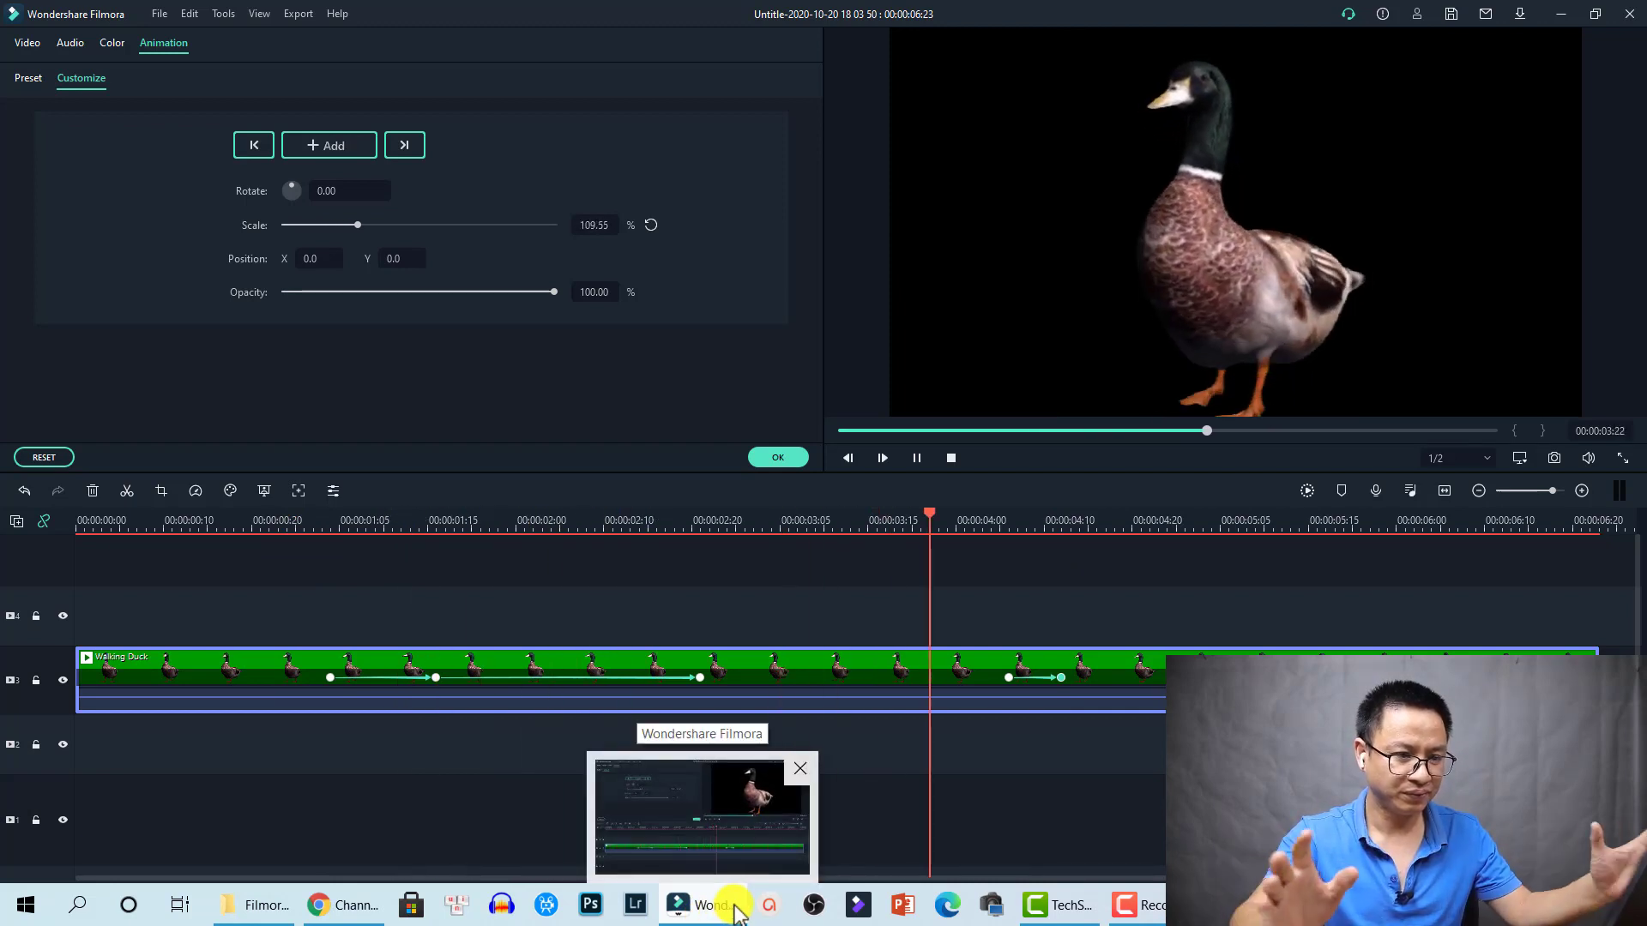
{"action": "key", "text": "space"}
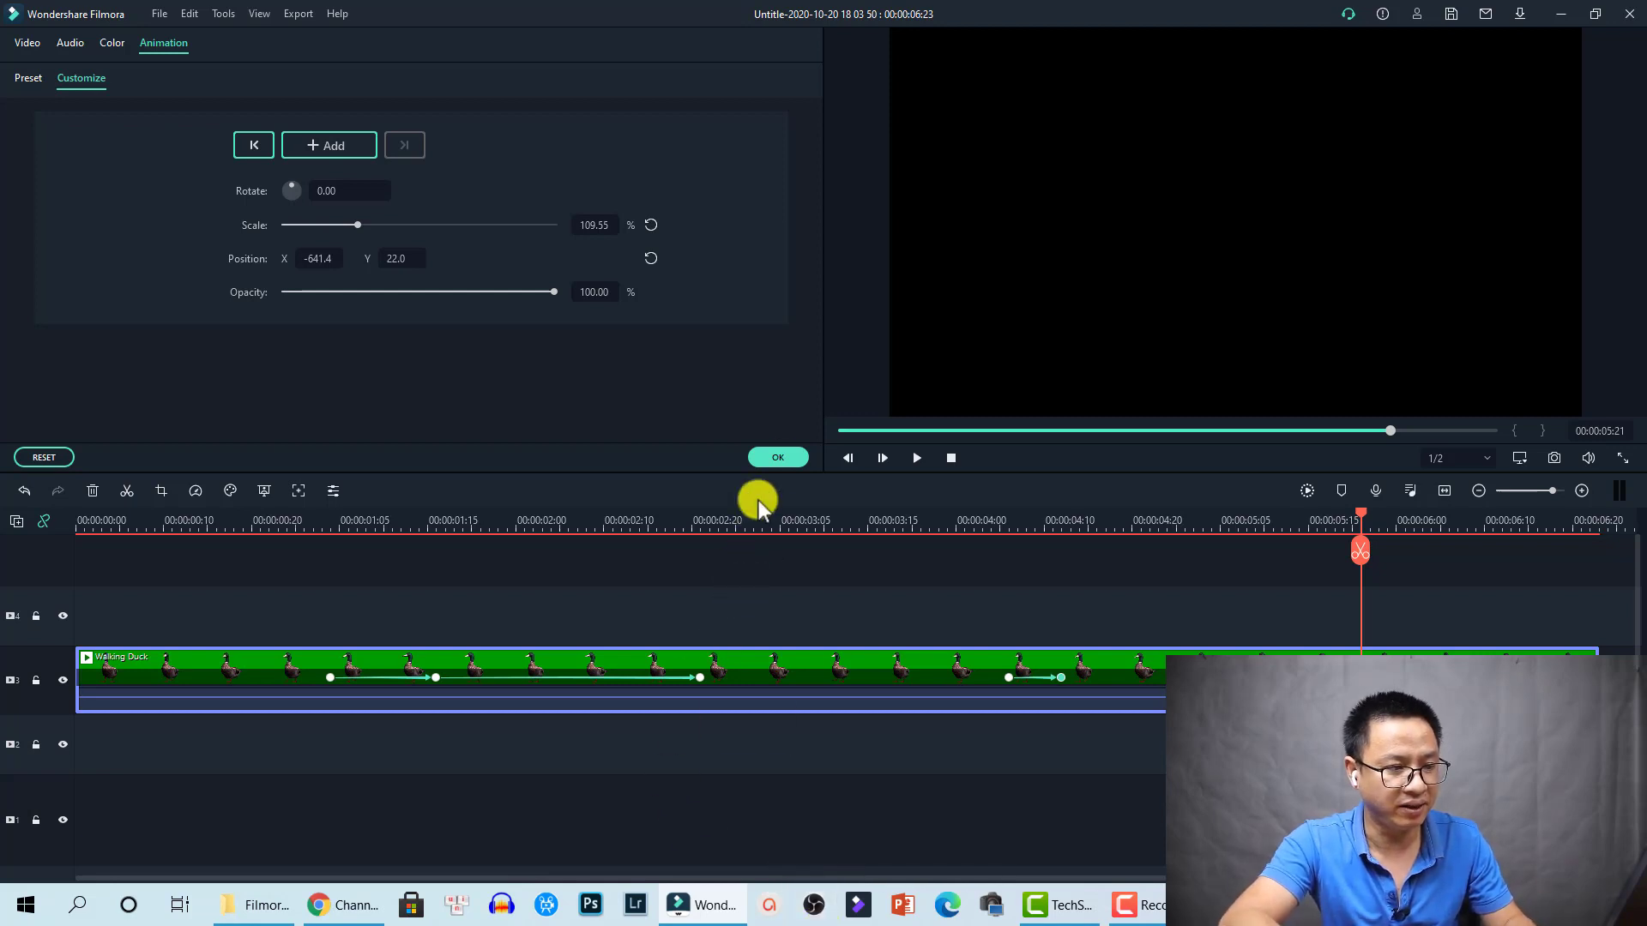
{"action": "left_click", "coordinate": [785, 460]}
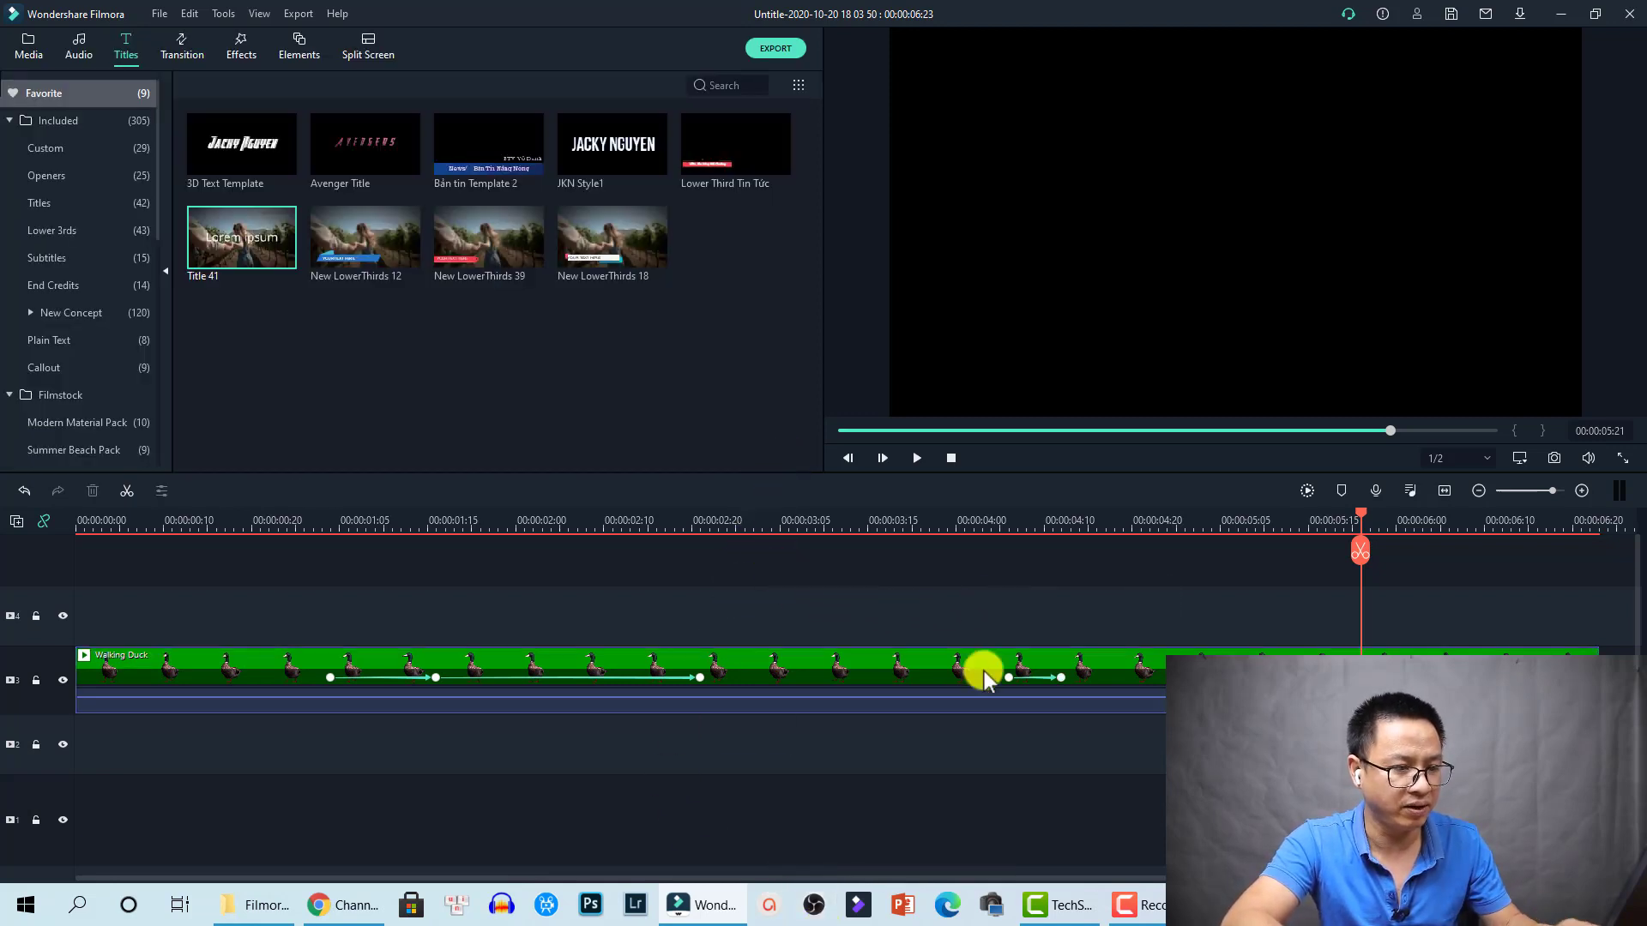
{"action": "right_click", "coordinate": [765, 671]}
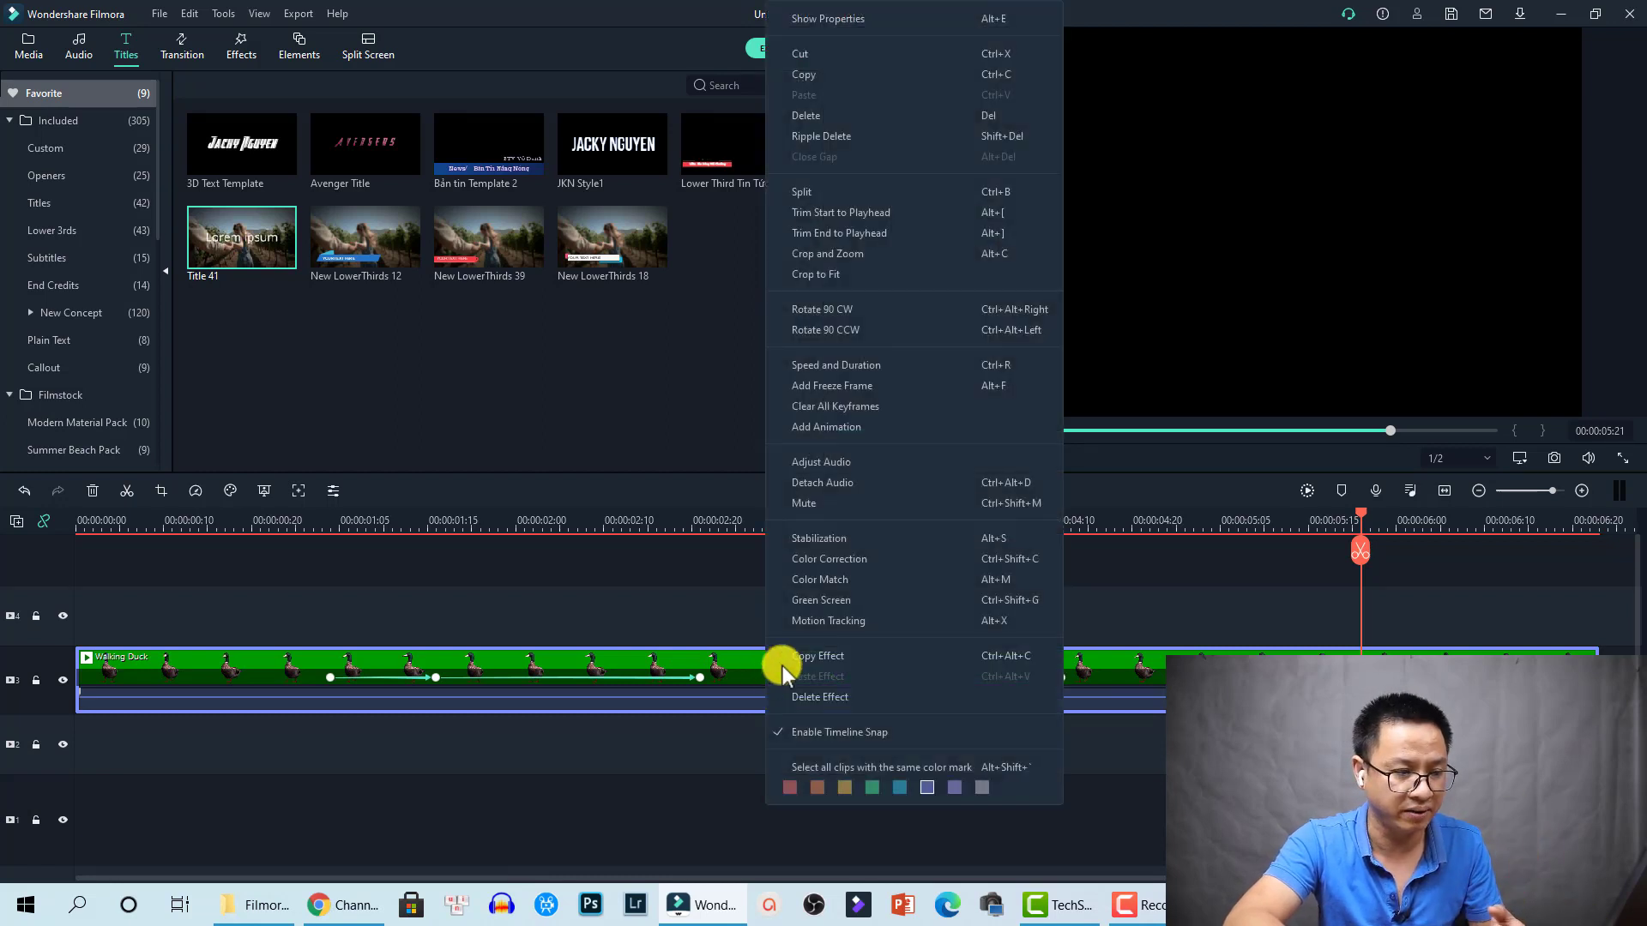
{"action": "left_click", "coordinate": [816, 696]}
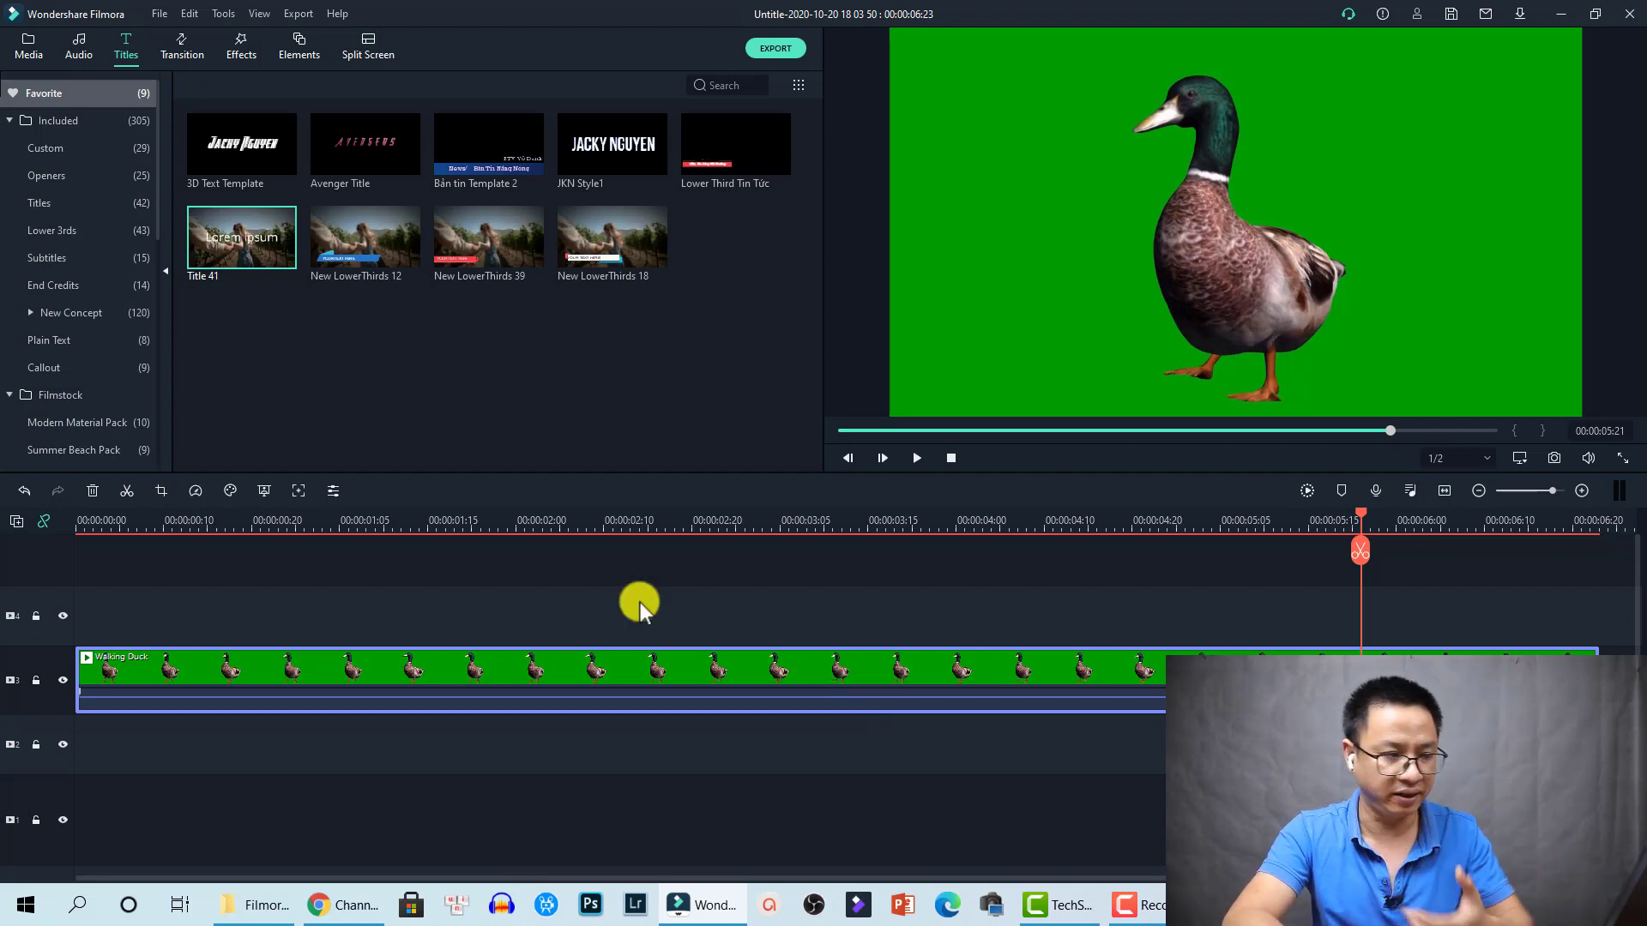
- Browse the included Titles category and place Title 22 on the track above the Walking Duck clip, starting at about 00:00:00:06
{"action": "left_click", "coordinate": [323, 518]}
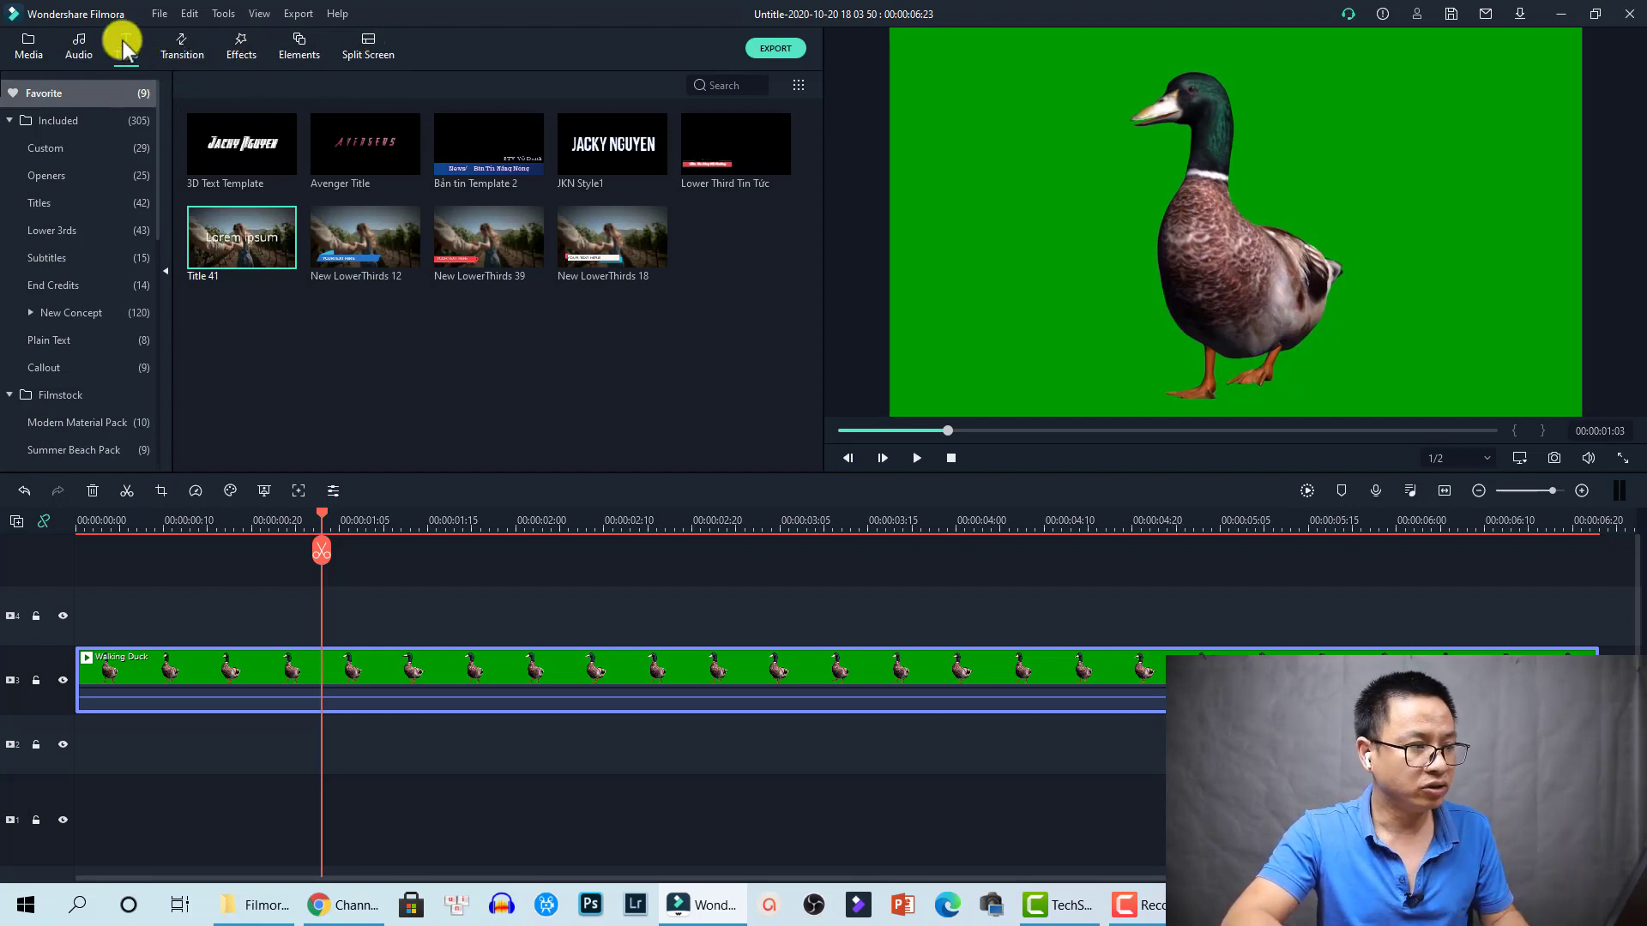
{"action": "left_click", "coordinate": [14, 120]}
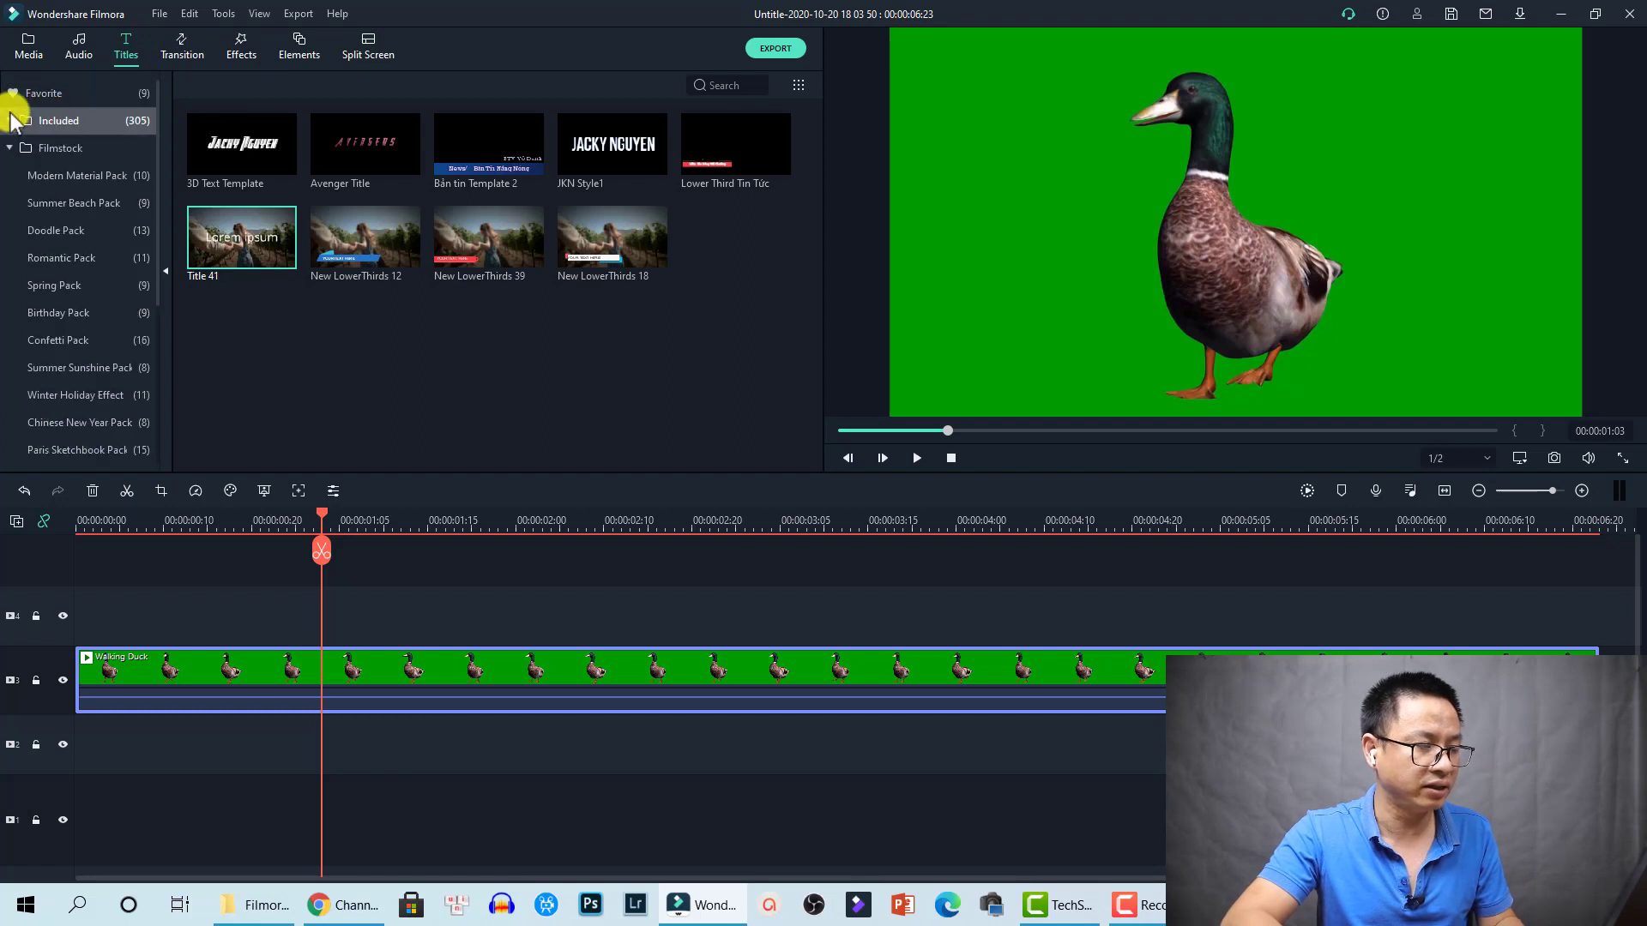
{"action": "left_click", "coordinate": [18, 120]}
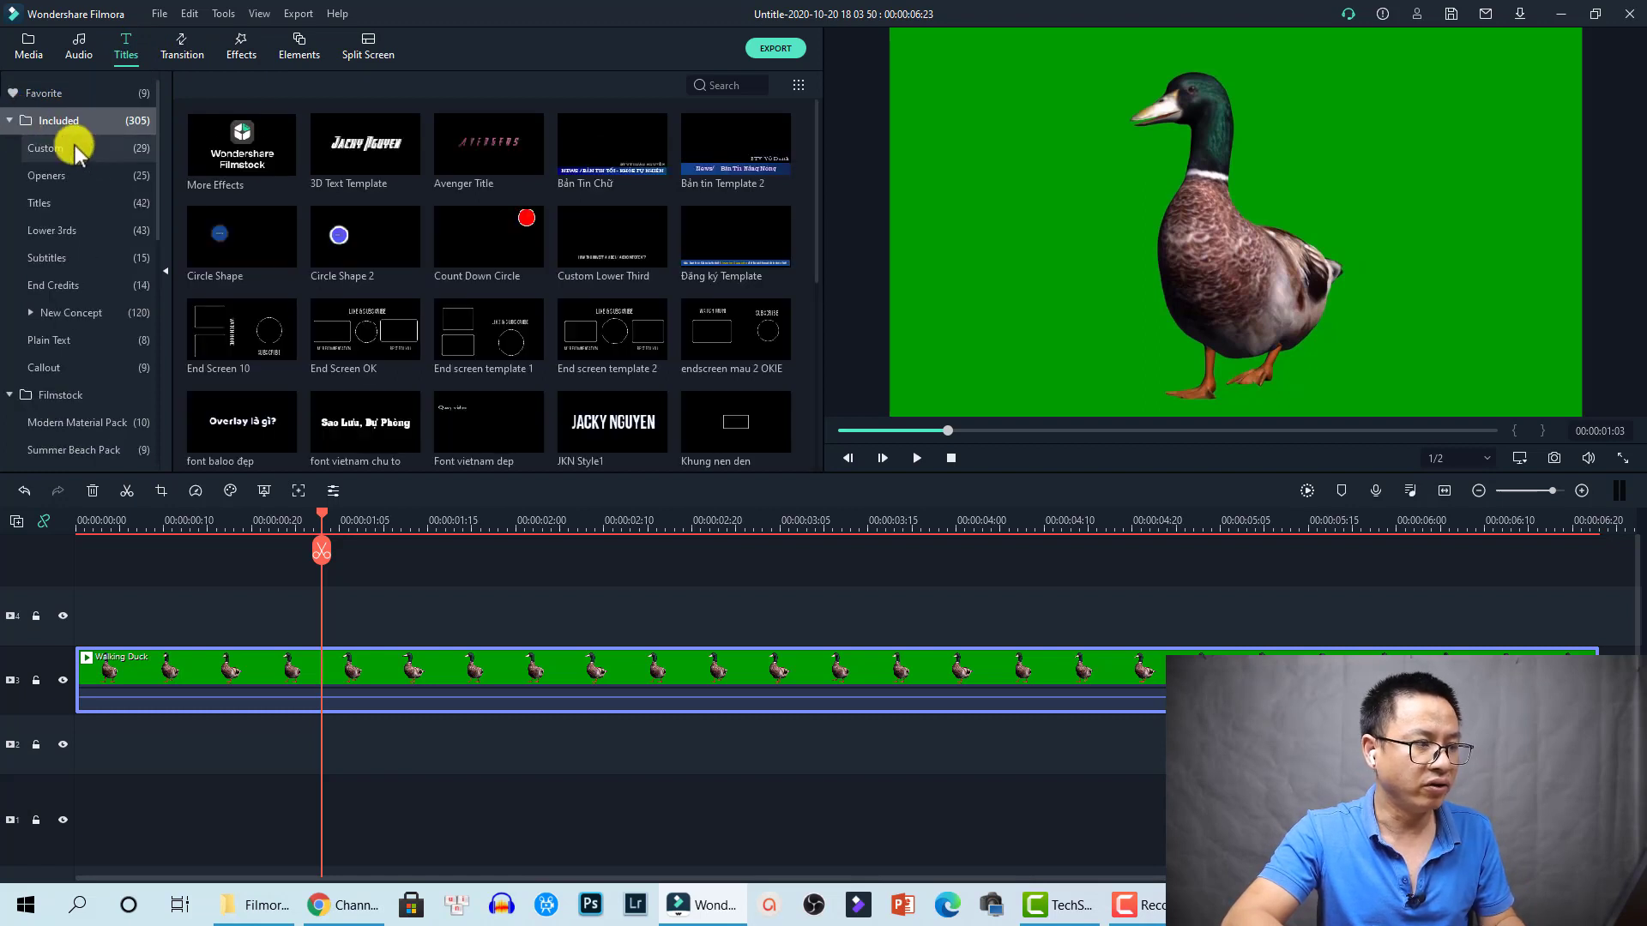
{"action": "left_click", "coordinate": [39, 205]}
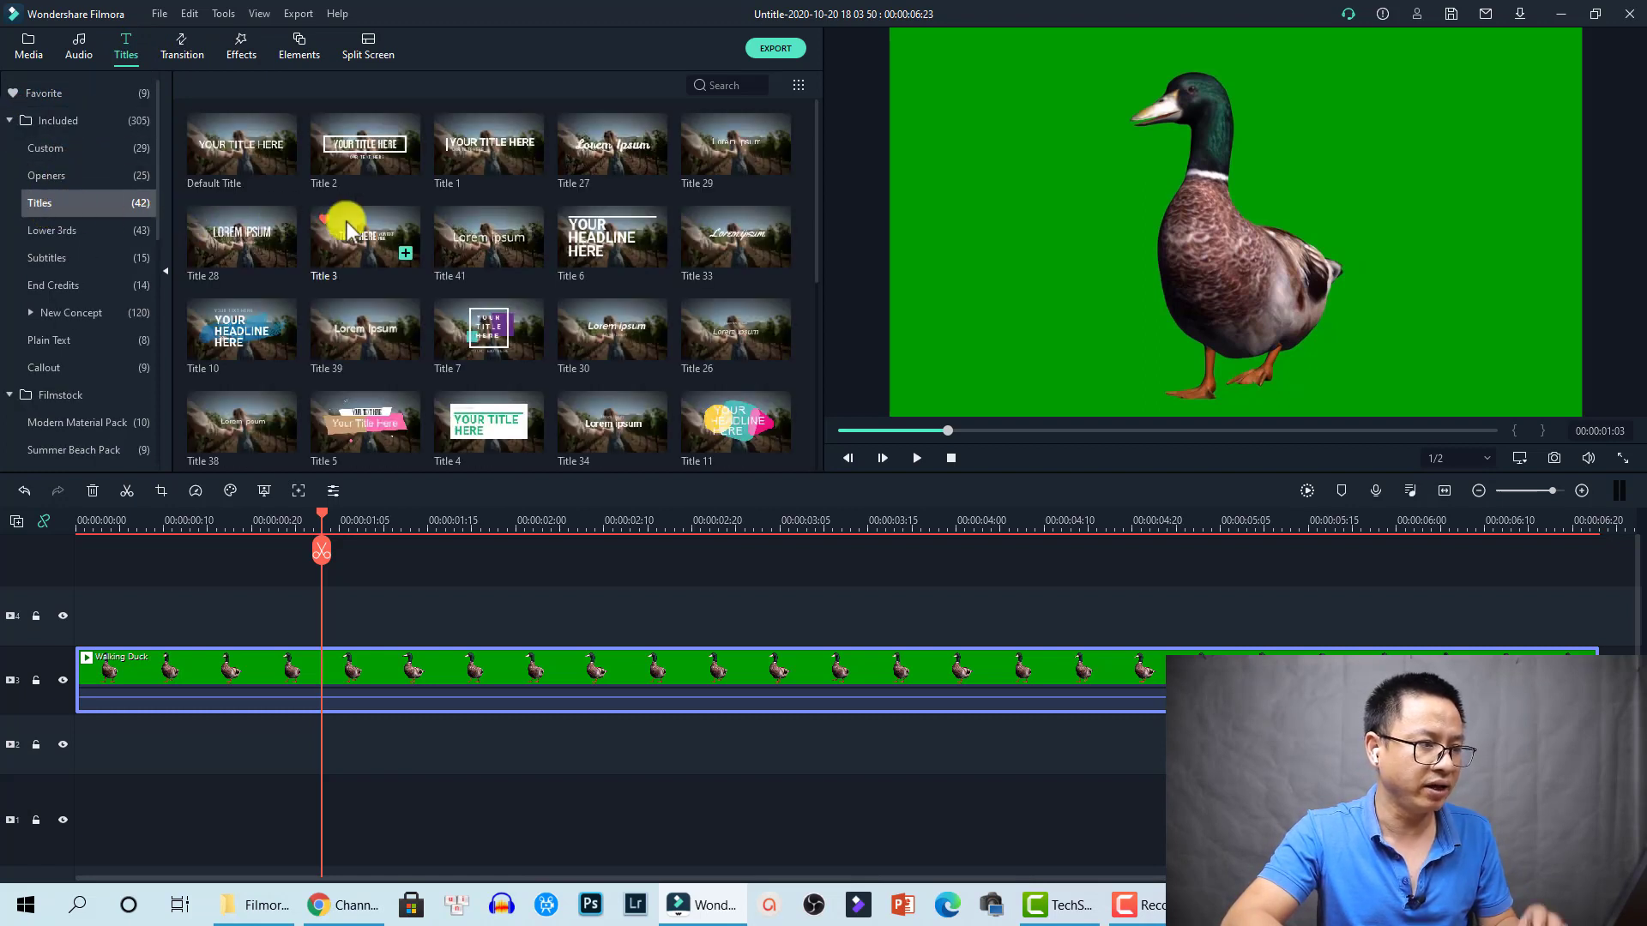
{"action": "scroll", "coordinate": [562, 341], "scroll_direction": "down", "scroll_amount": 5}
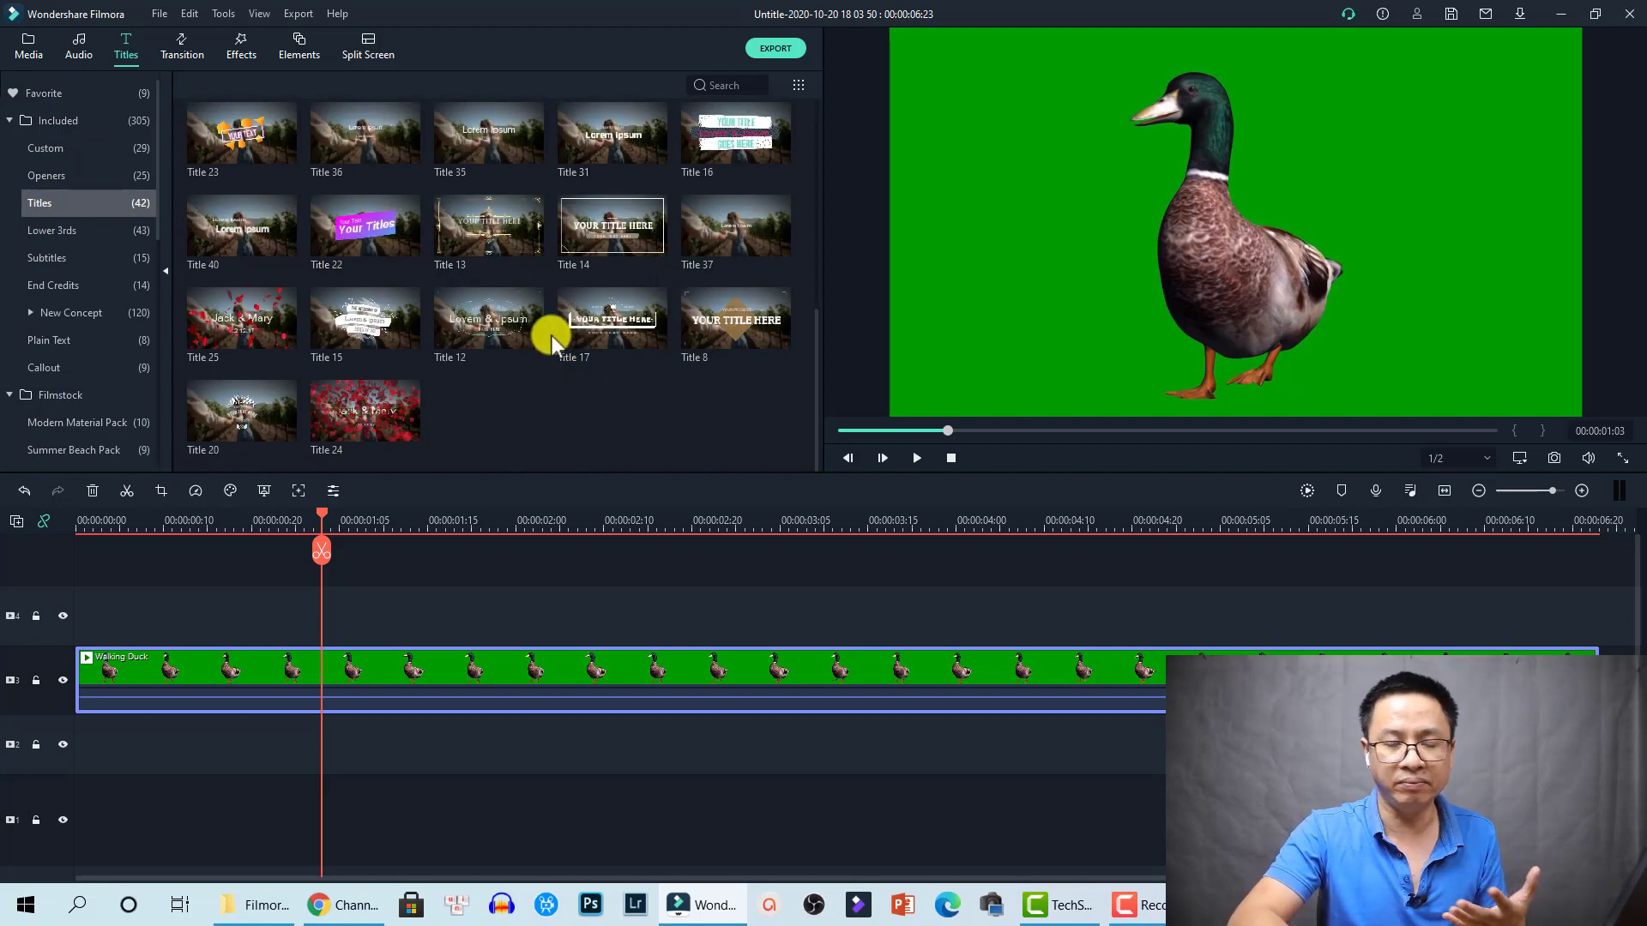
{"action": "left_click_drag", "start_coordinate": [356, 247], "coordinate": [117, 633]}
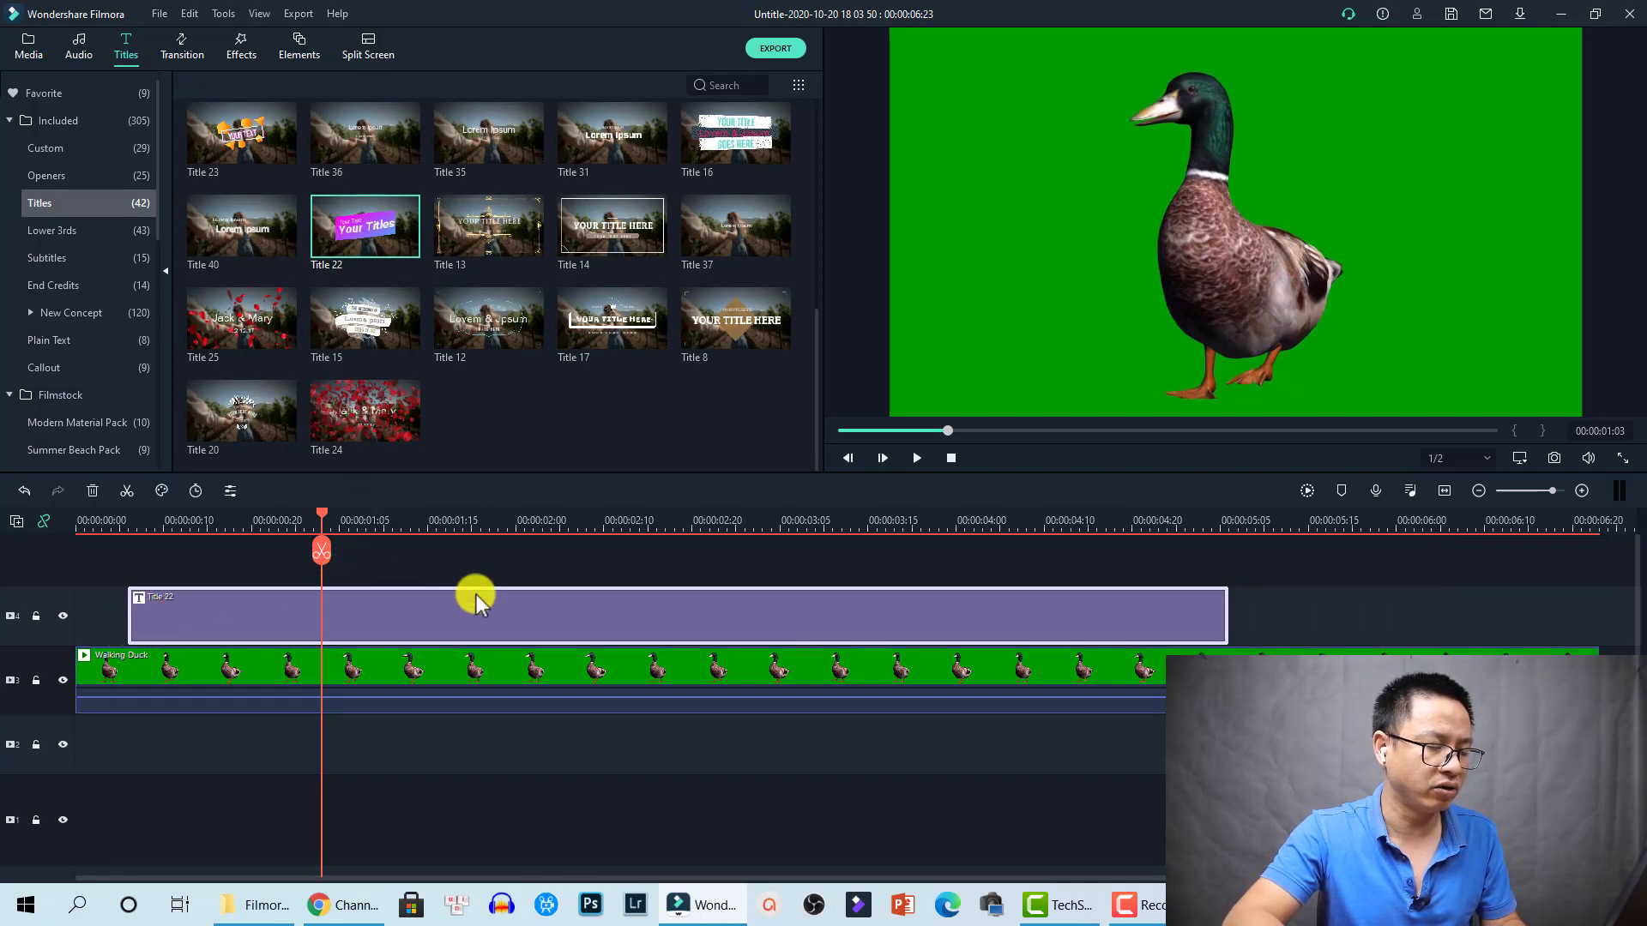
- Play back the Title 22 animation from 00:00:00:04 and stop at 00:00:02:23
{"action": "left_click", "coordinate": [110, 522]}
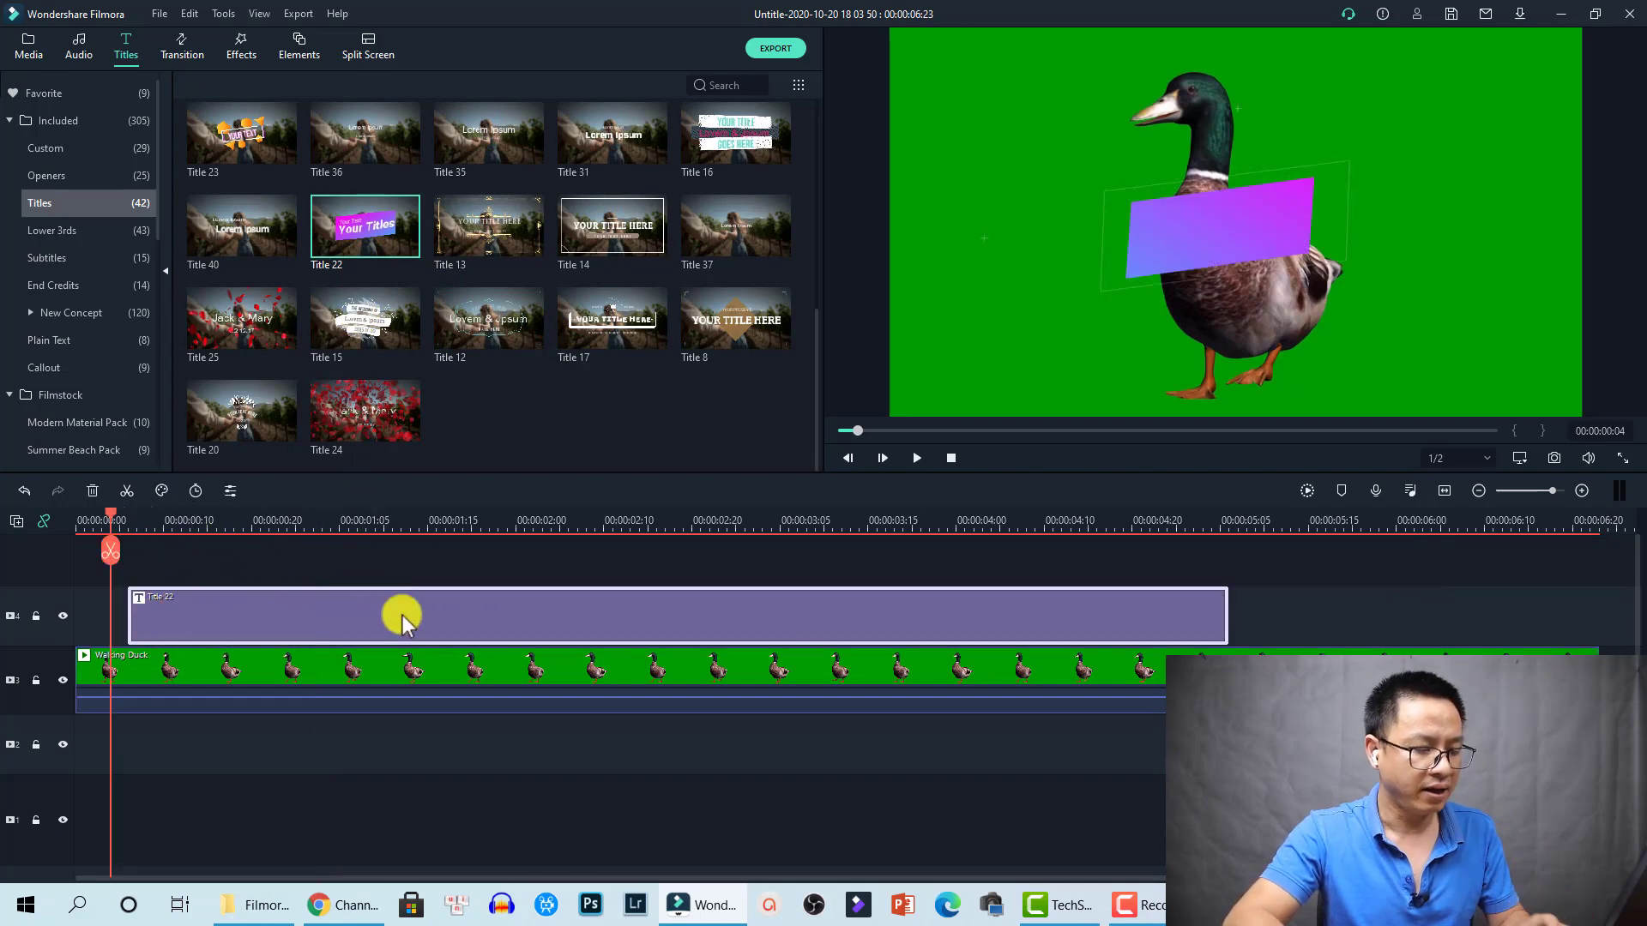
{"action": "key", "text": "space"}
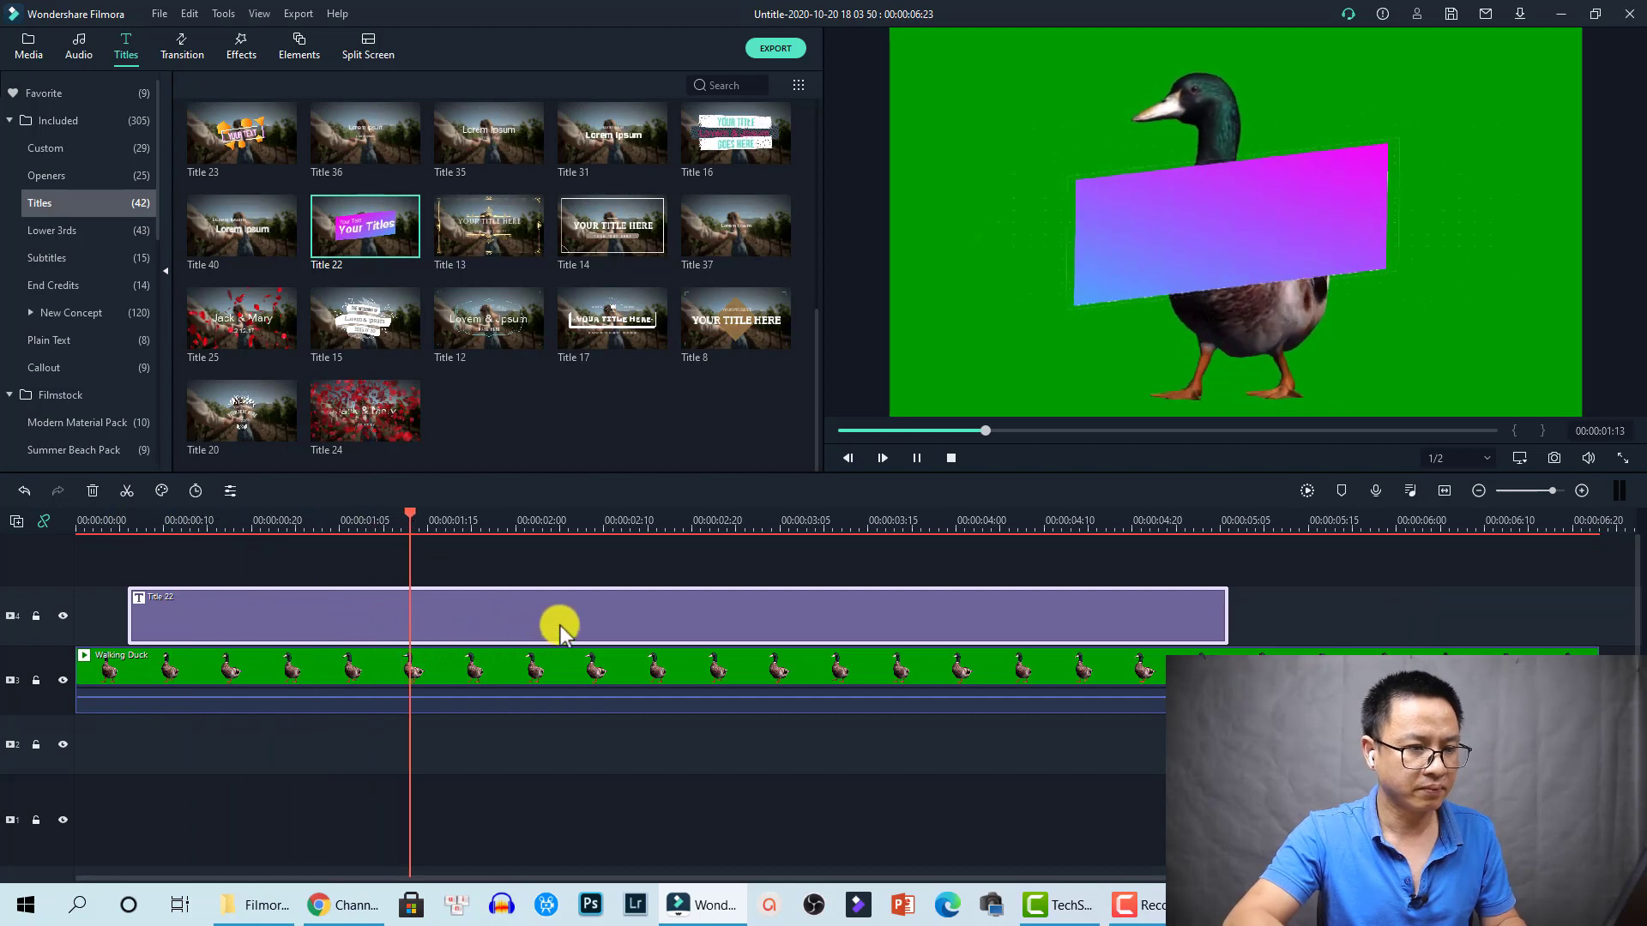
{"action": "key", "text": "space"}
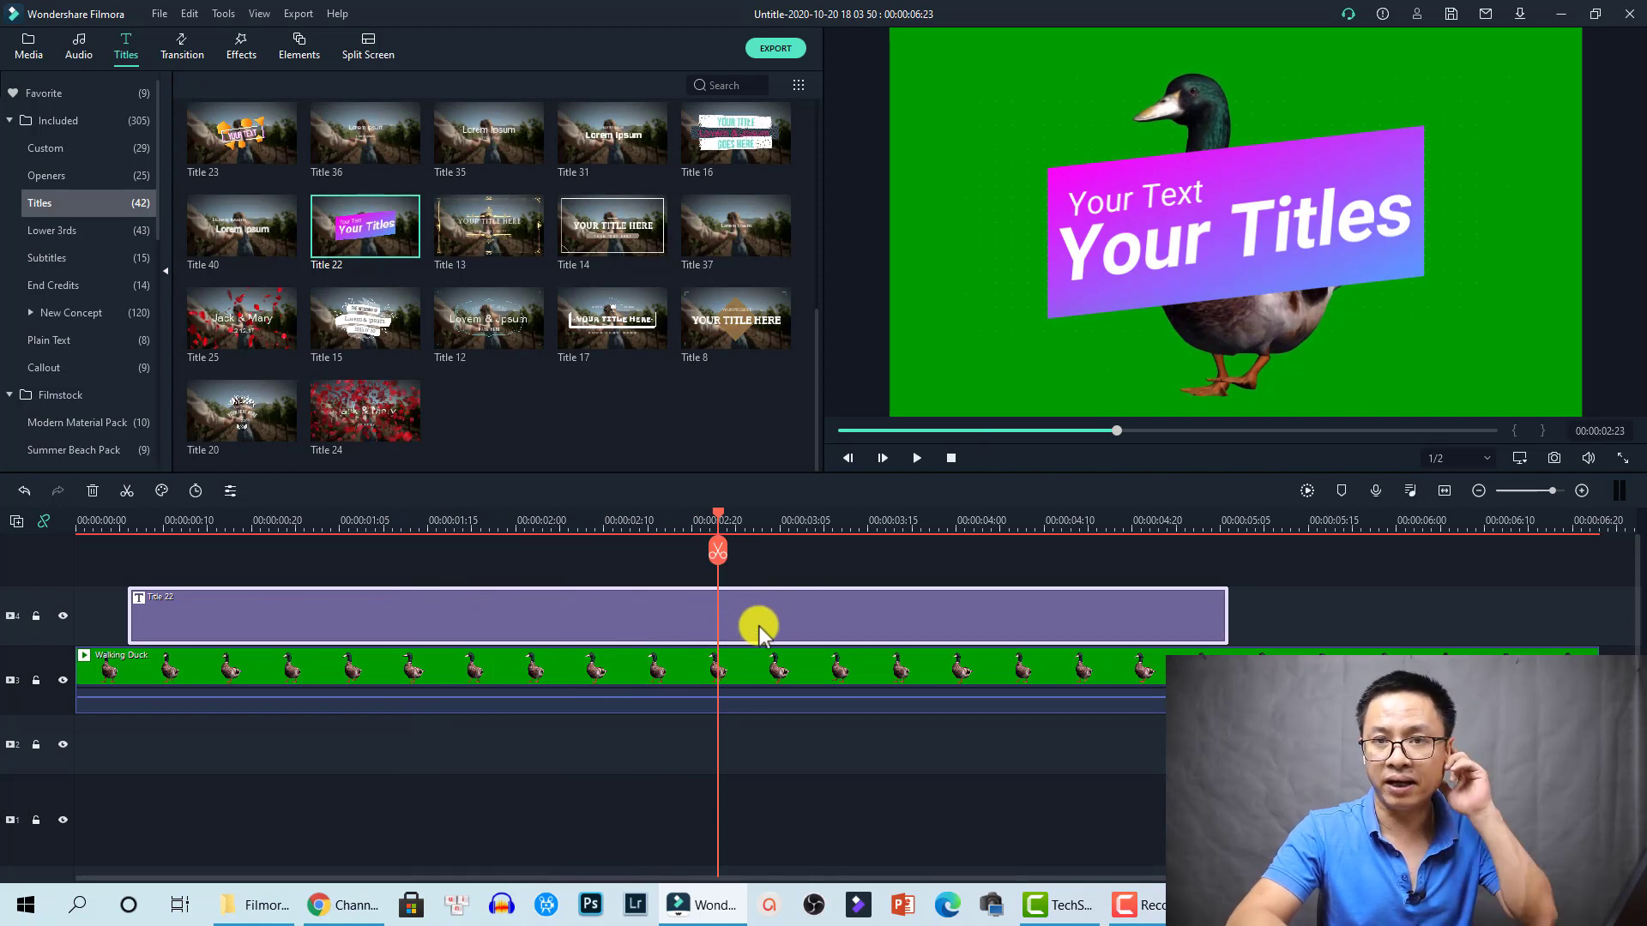
- Open the Title 22 clip for editing and replace its "Your Titles" text with the presenter's first name
{"action": "double_click", "coordinate": [744, 607]}
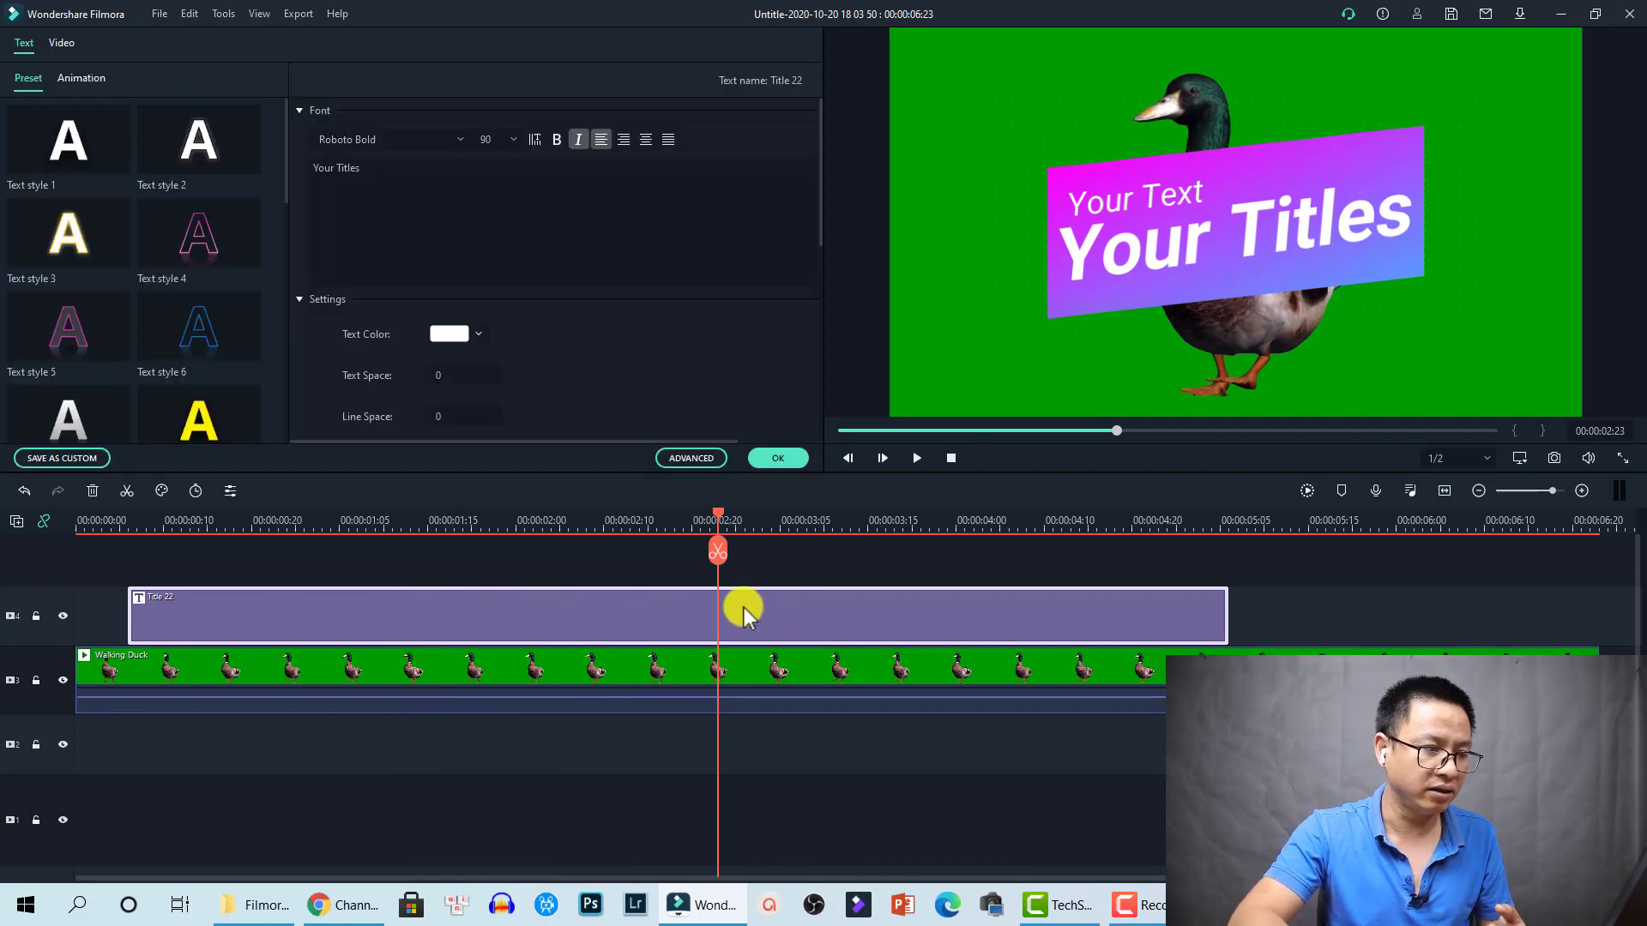
{"action": "left_click", "coordinate": [388, 183]}
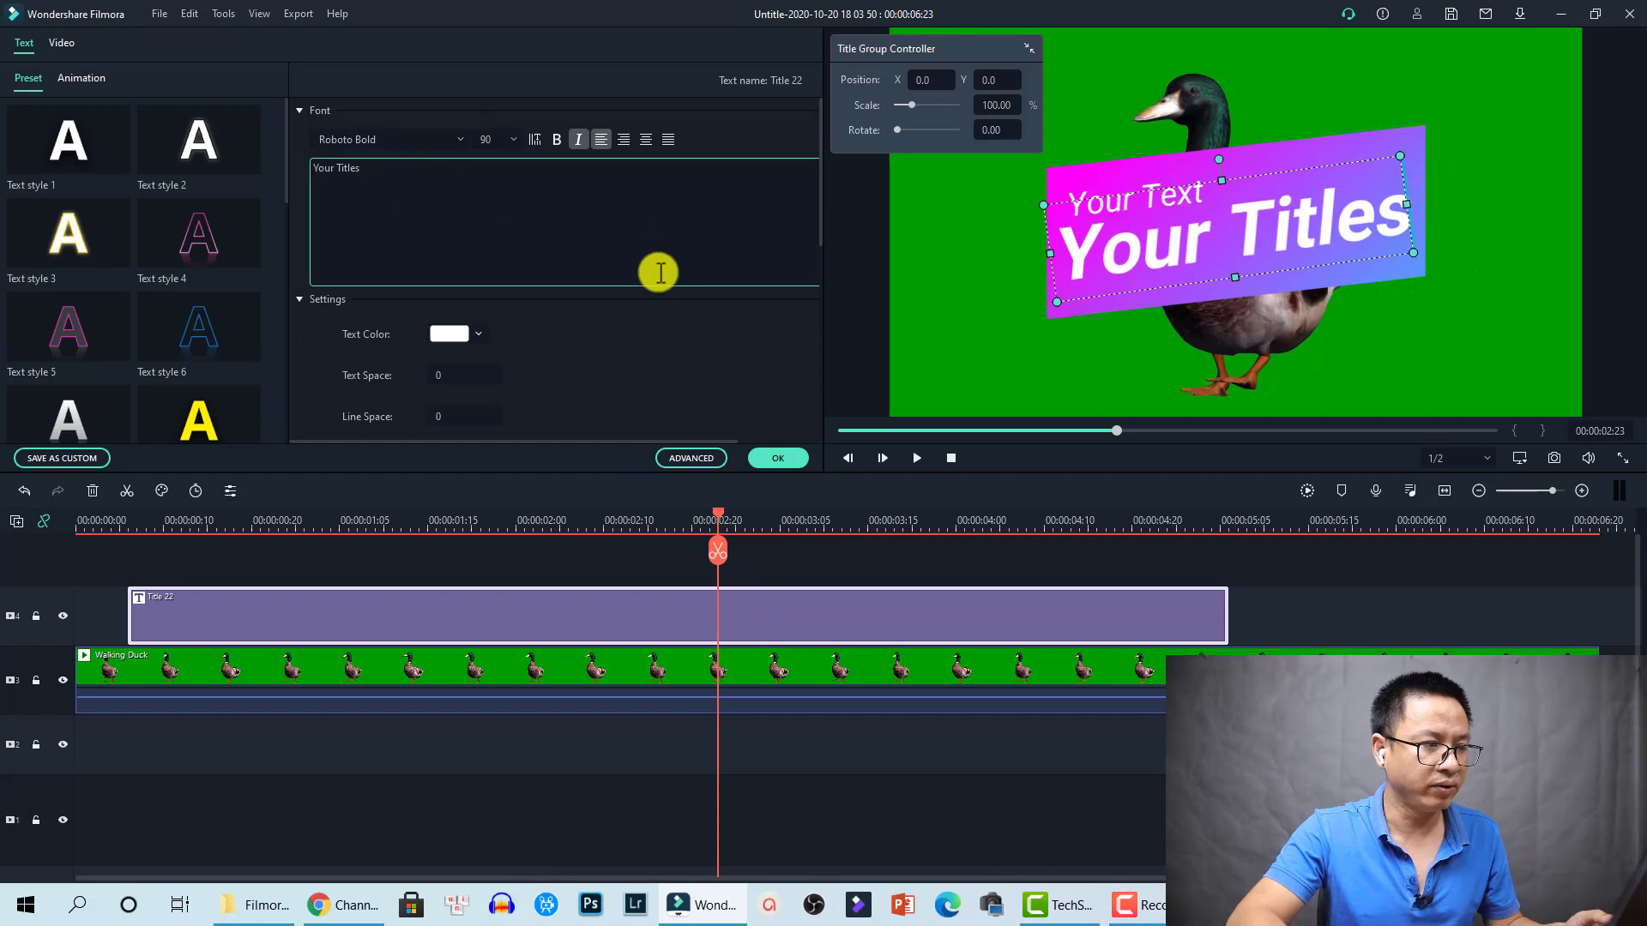
{"action": "key", "text": "ctrl+a"}
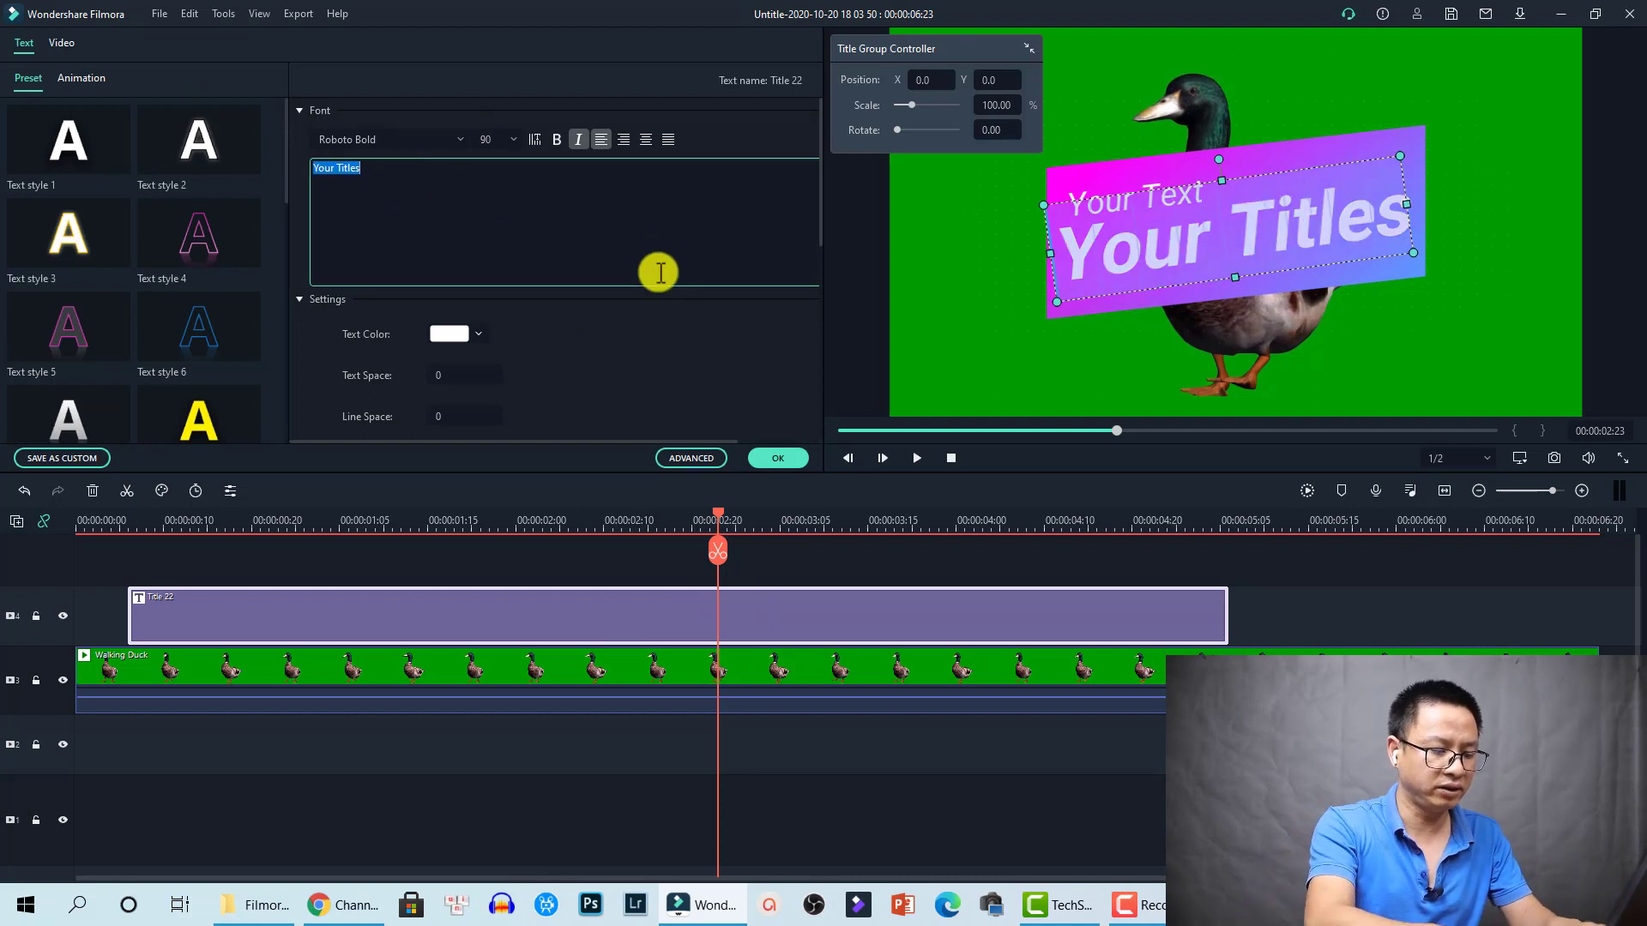
{"action": "type", "text": "Jacky"}
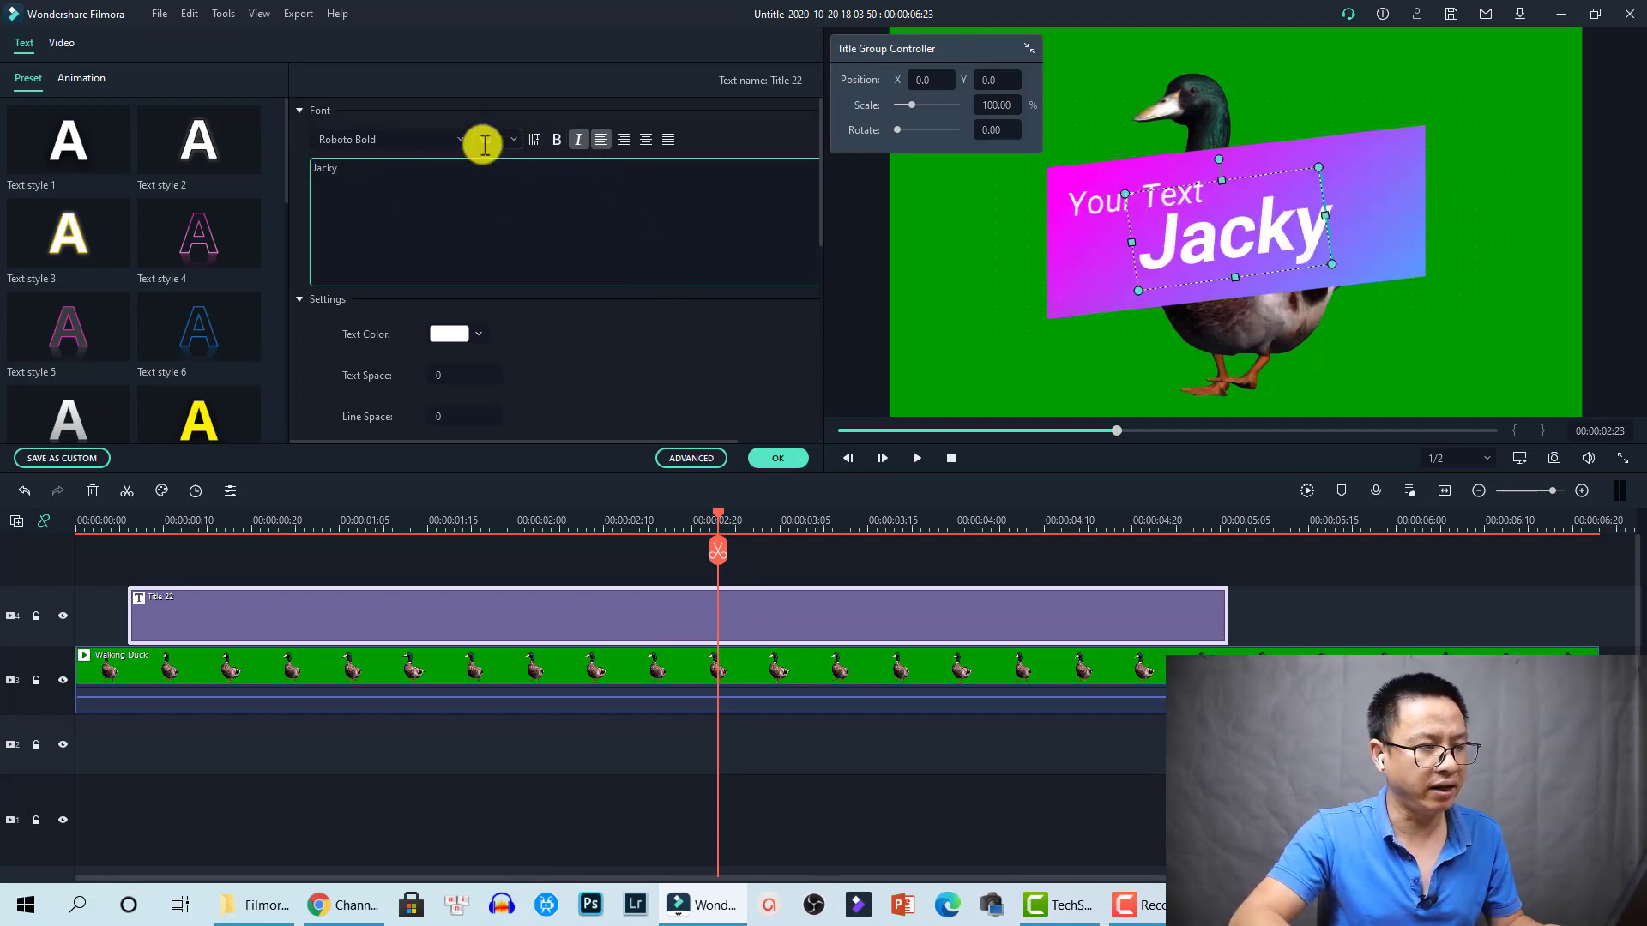
- Set the name text to the Bebas Neue font at size 100 and make it bold
{"action": "left_click", "coordinate": [447, 143]}
{"action": "type", "text": "bebas Neue"}
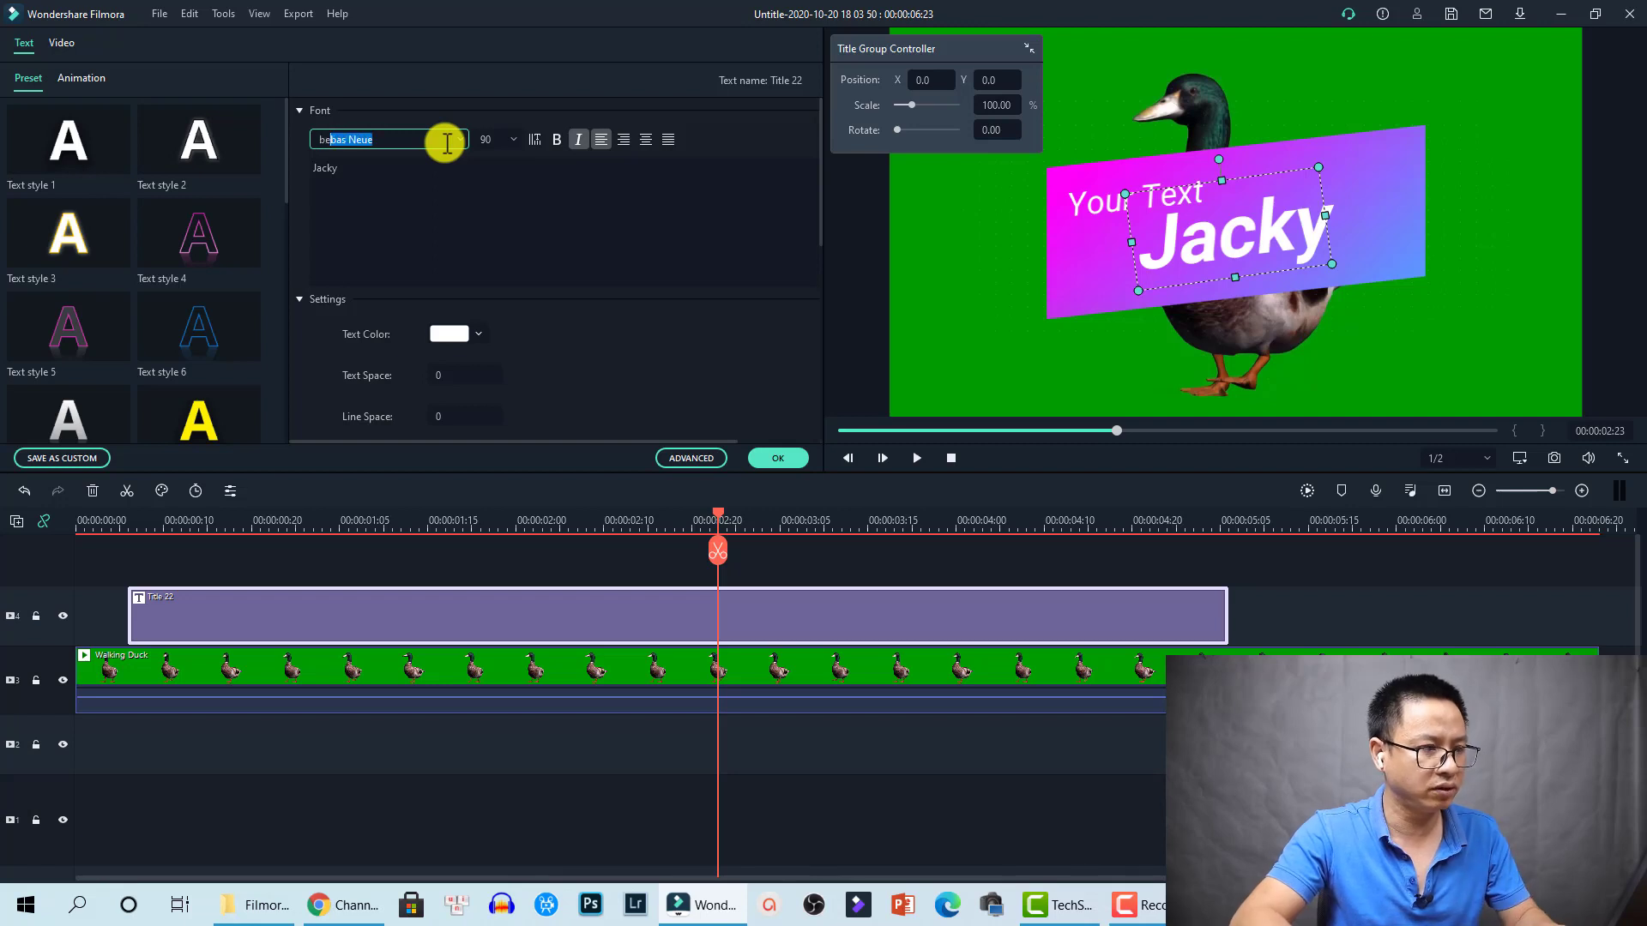
{"action": "key", "text": "Return"}
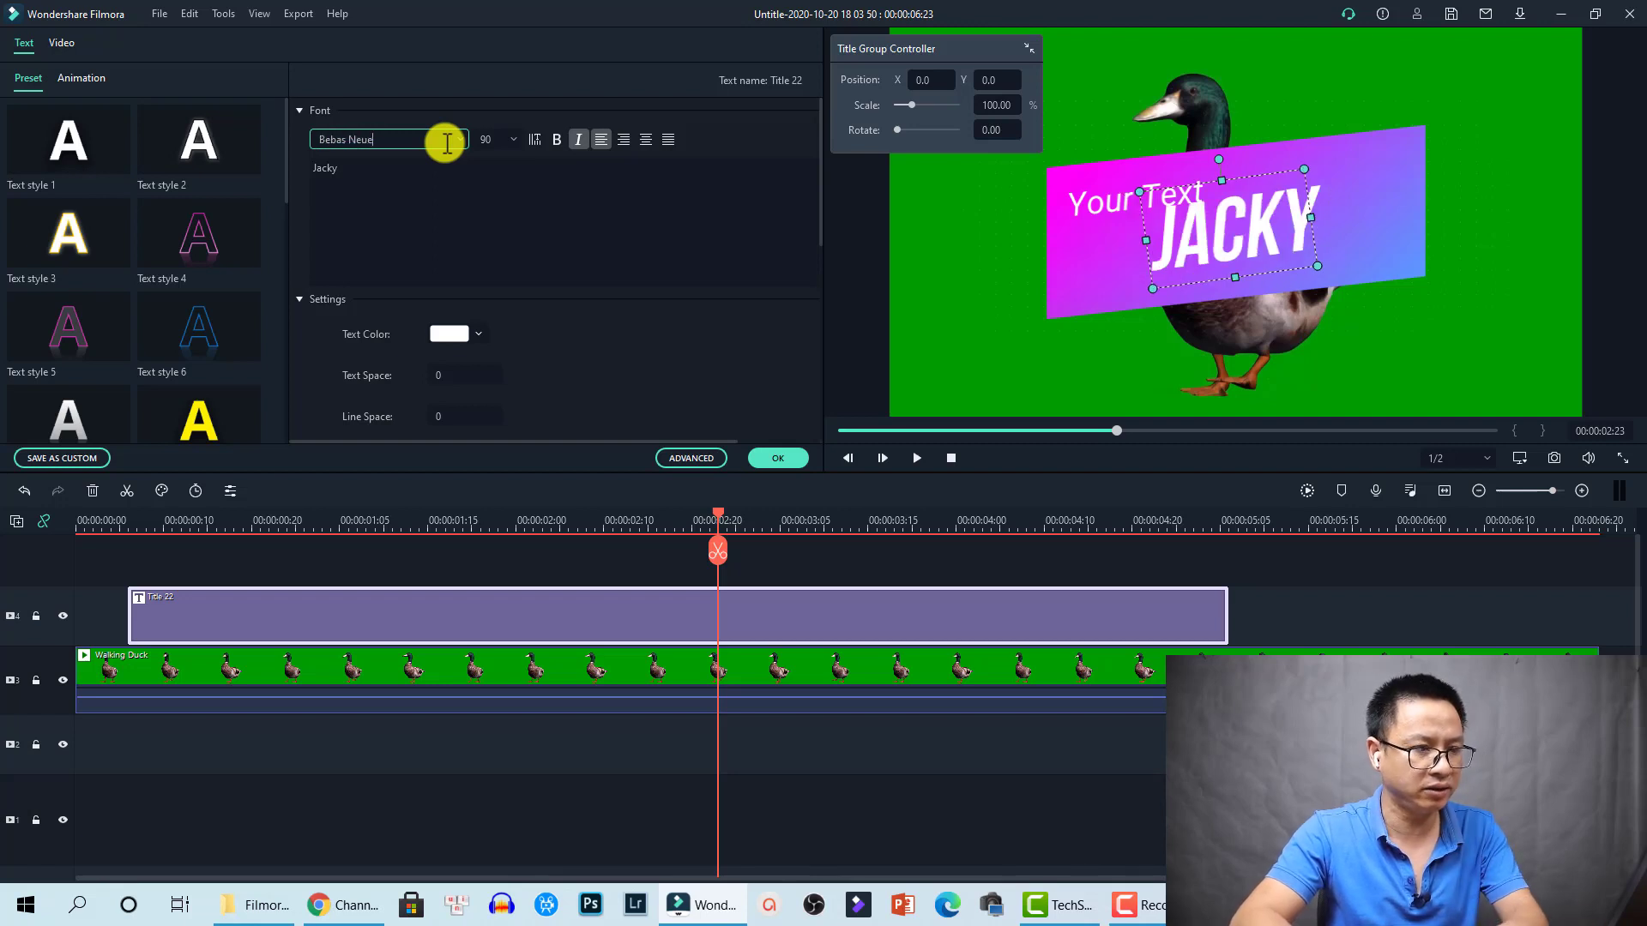
{"action": "left_click", "coordinate": [506, 141]}
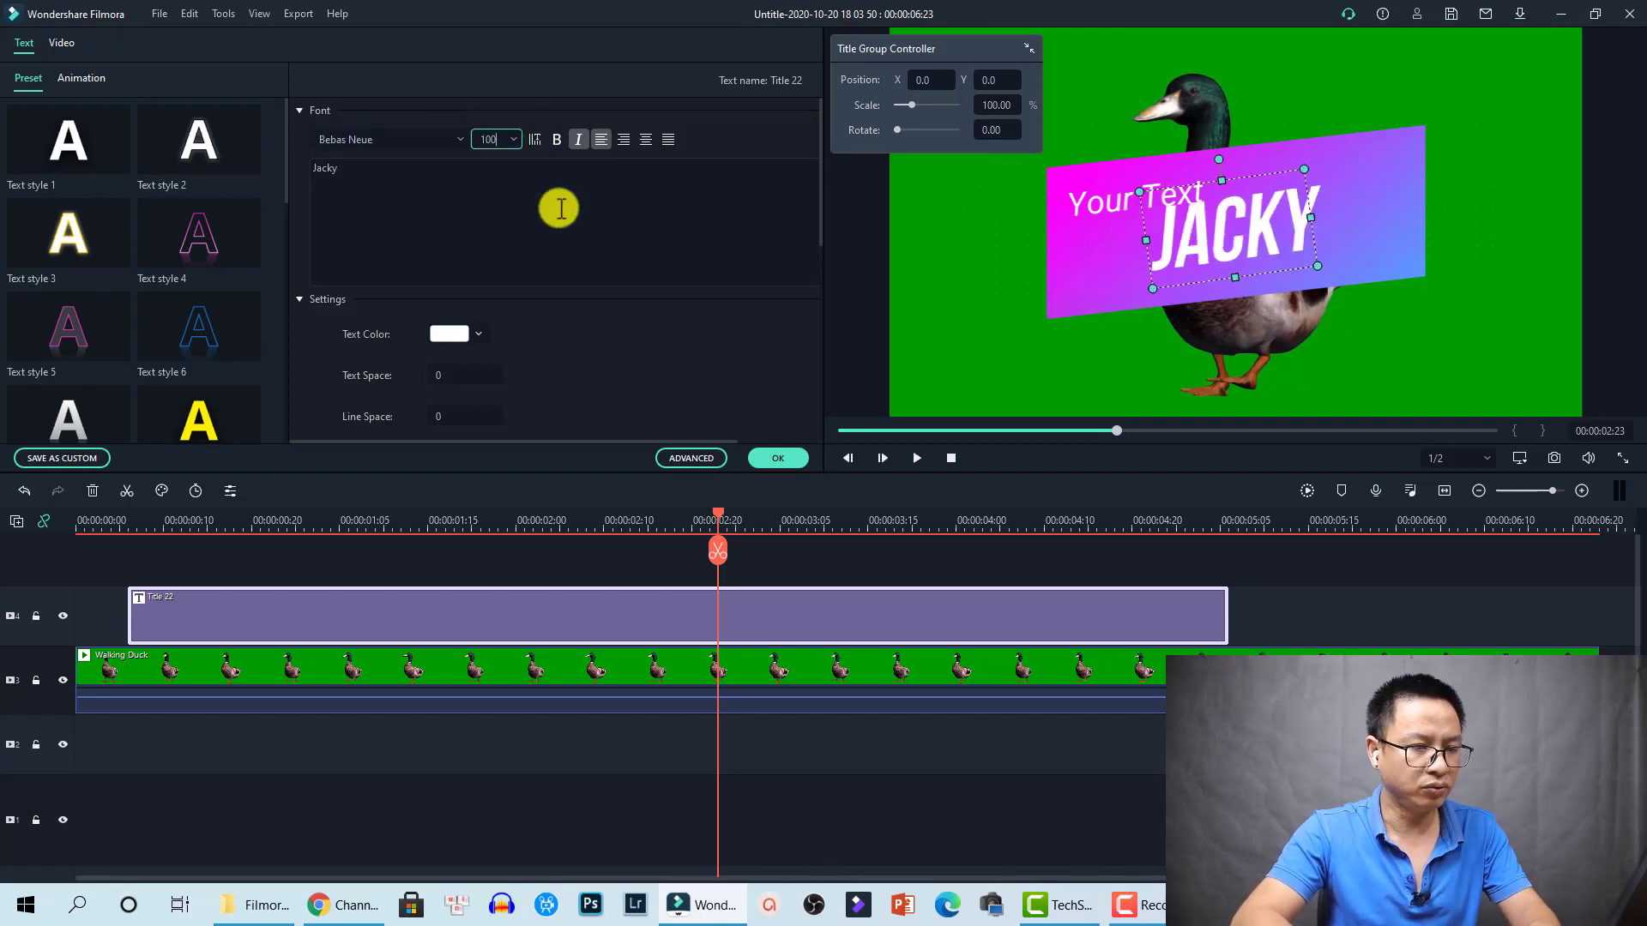
{"action": "left_click", "coordinate": [557, 139]}
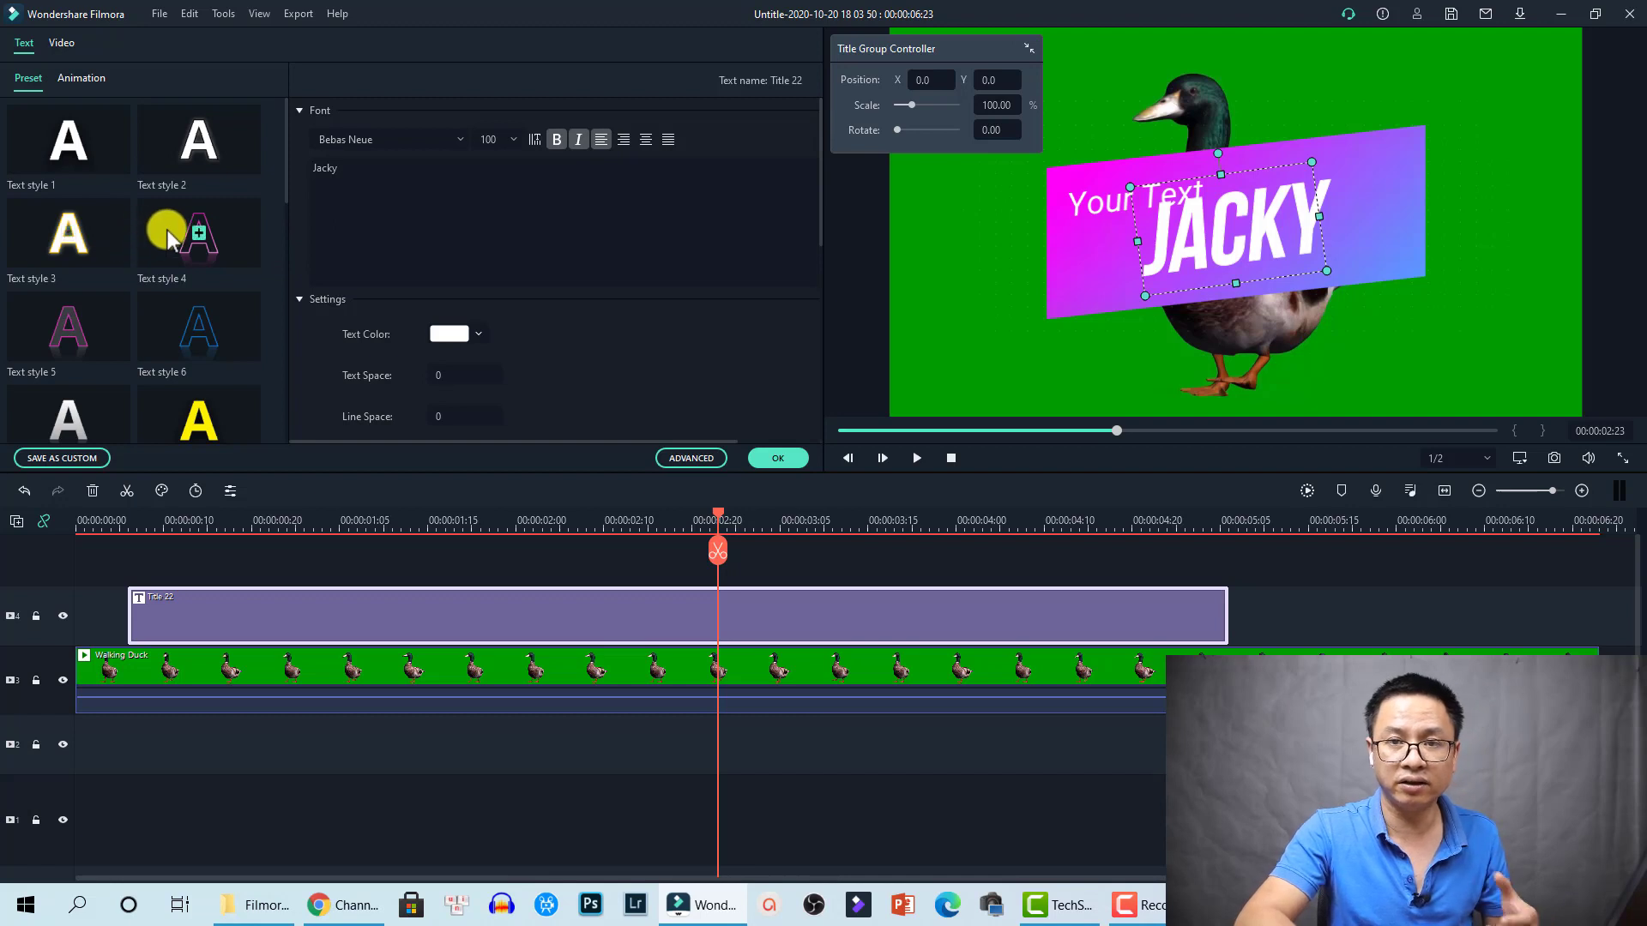
- Apply the yellow text style preset below Text style 6 to the name text and give it the RichTick animation
{"action": "left_click", "coordinate": [221, 433]}
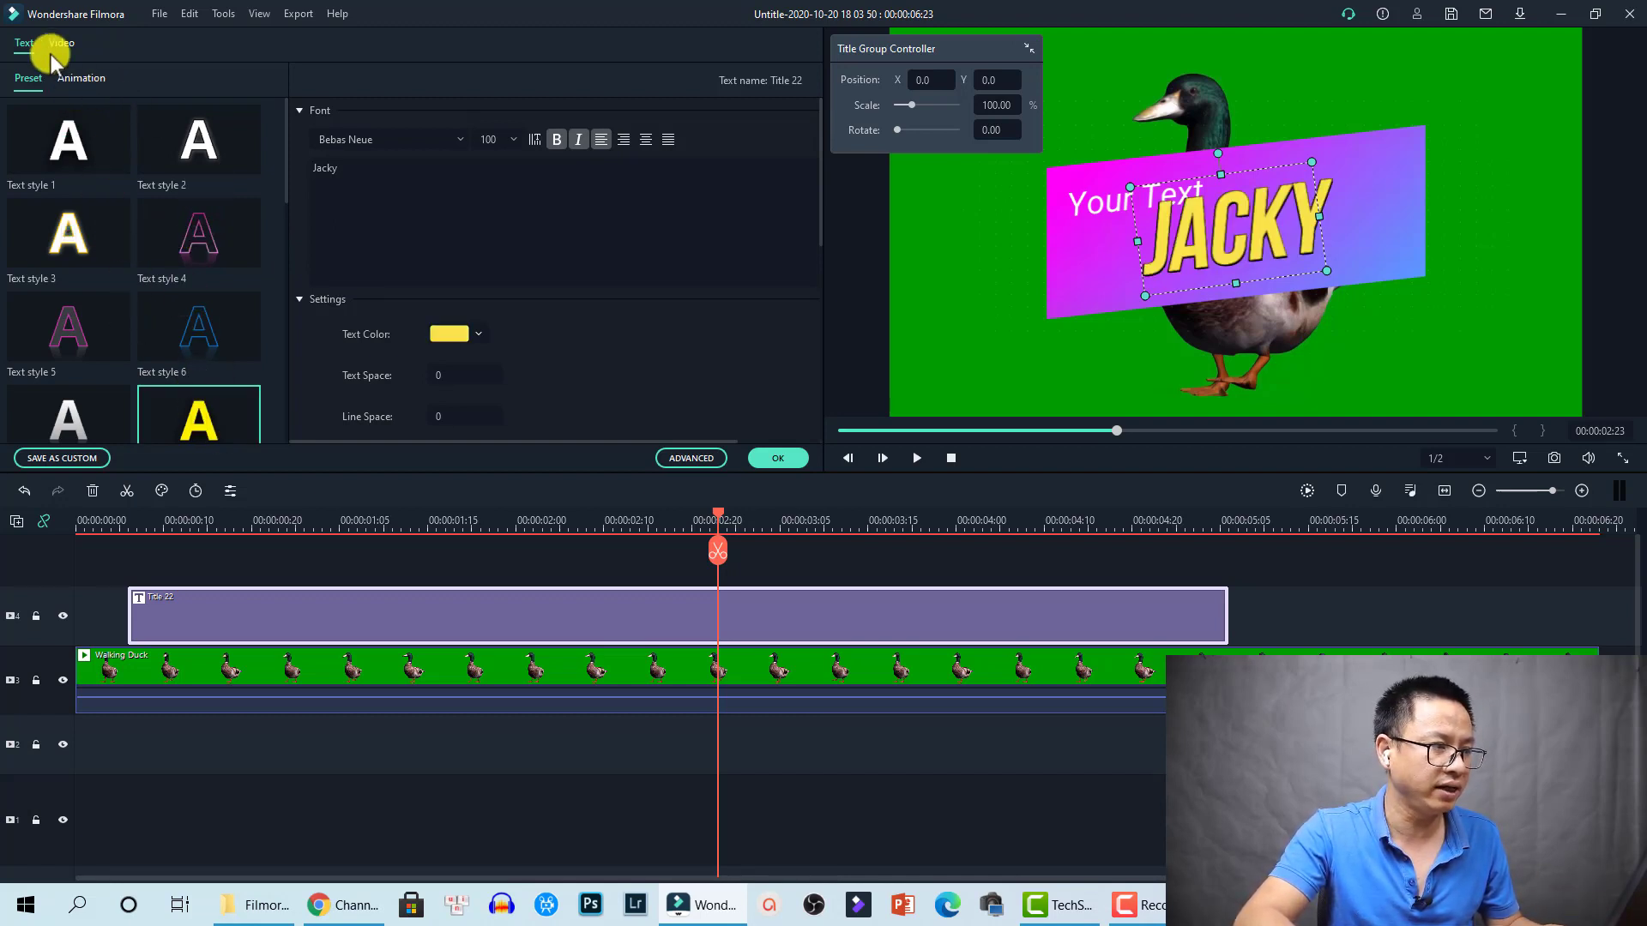
{"action": "left_click", "coordinate": [73, 78]}
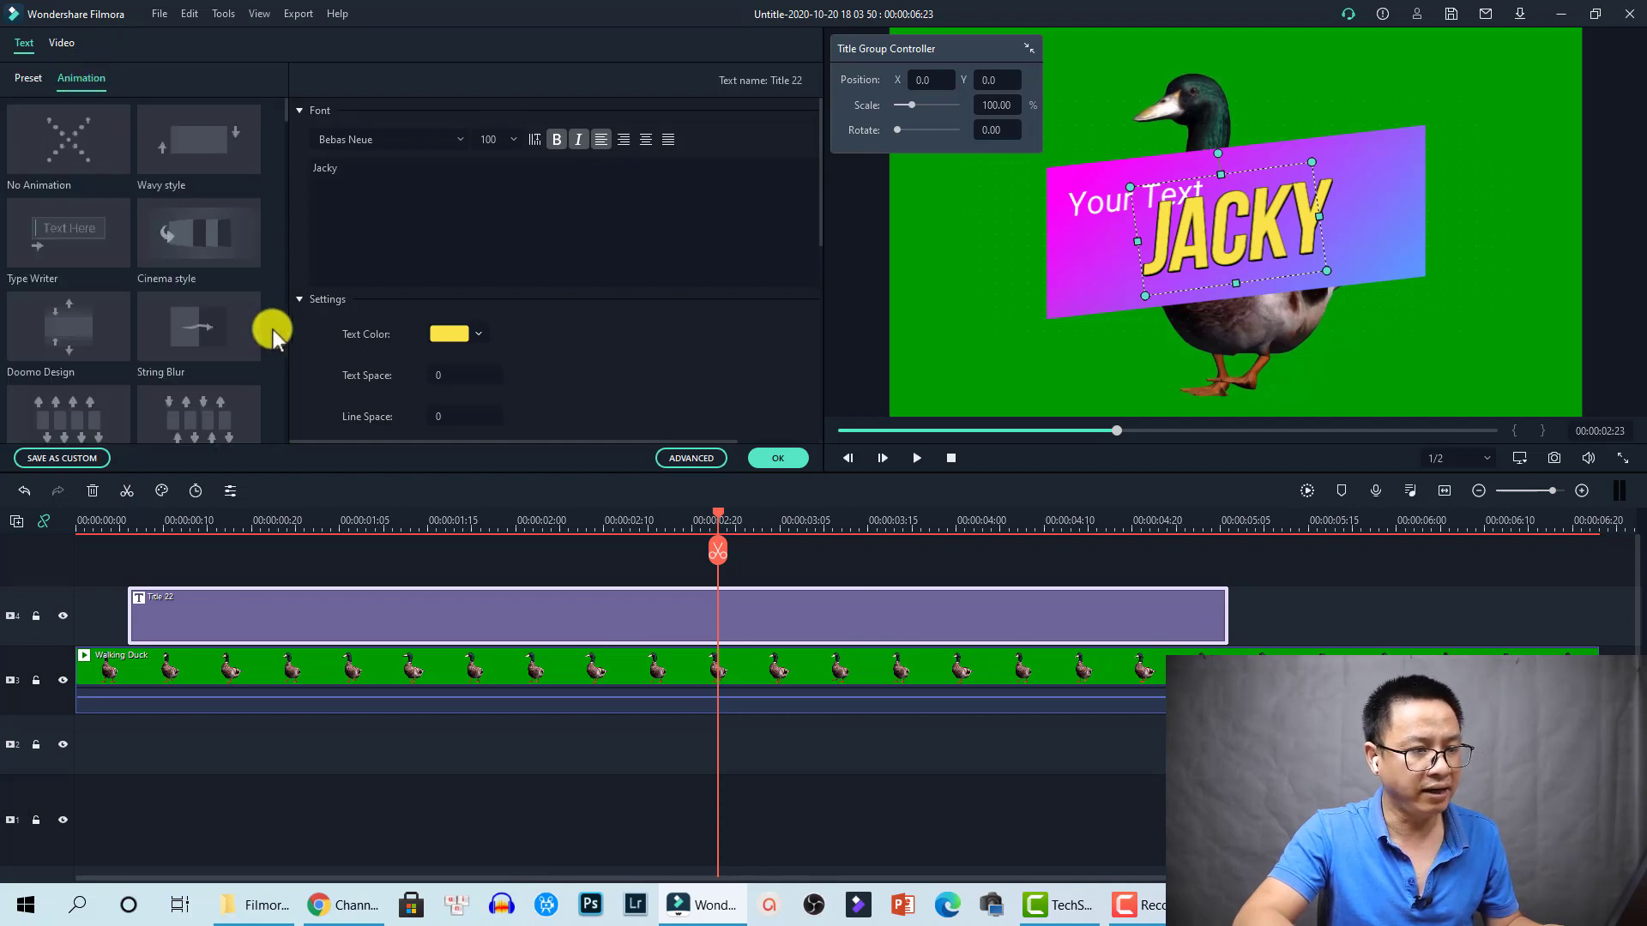
{"action": "scroll", "coordinate": [213, 377], "scroll_direction": "down", "scroll_amount": 5}
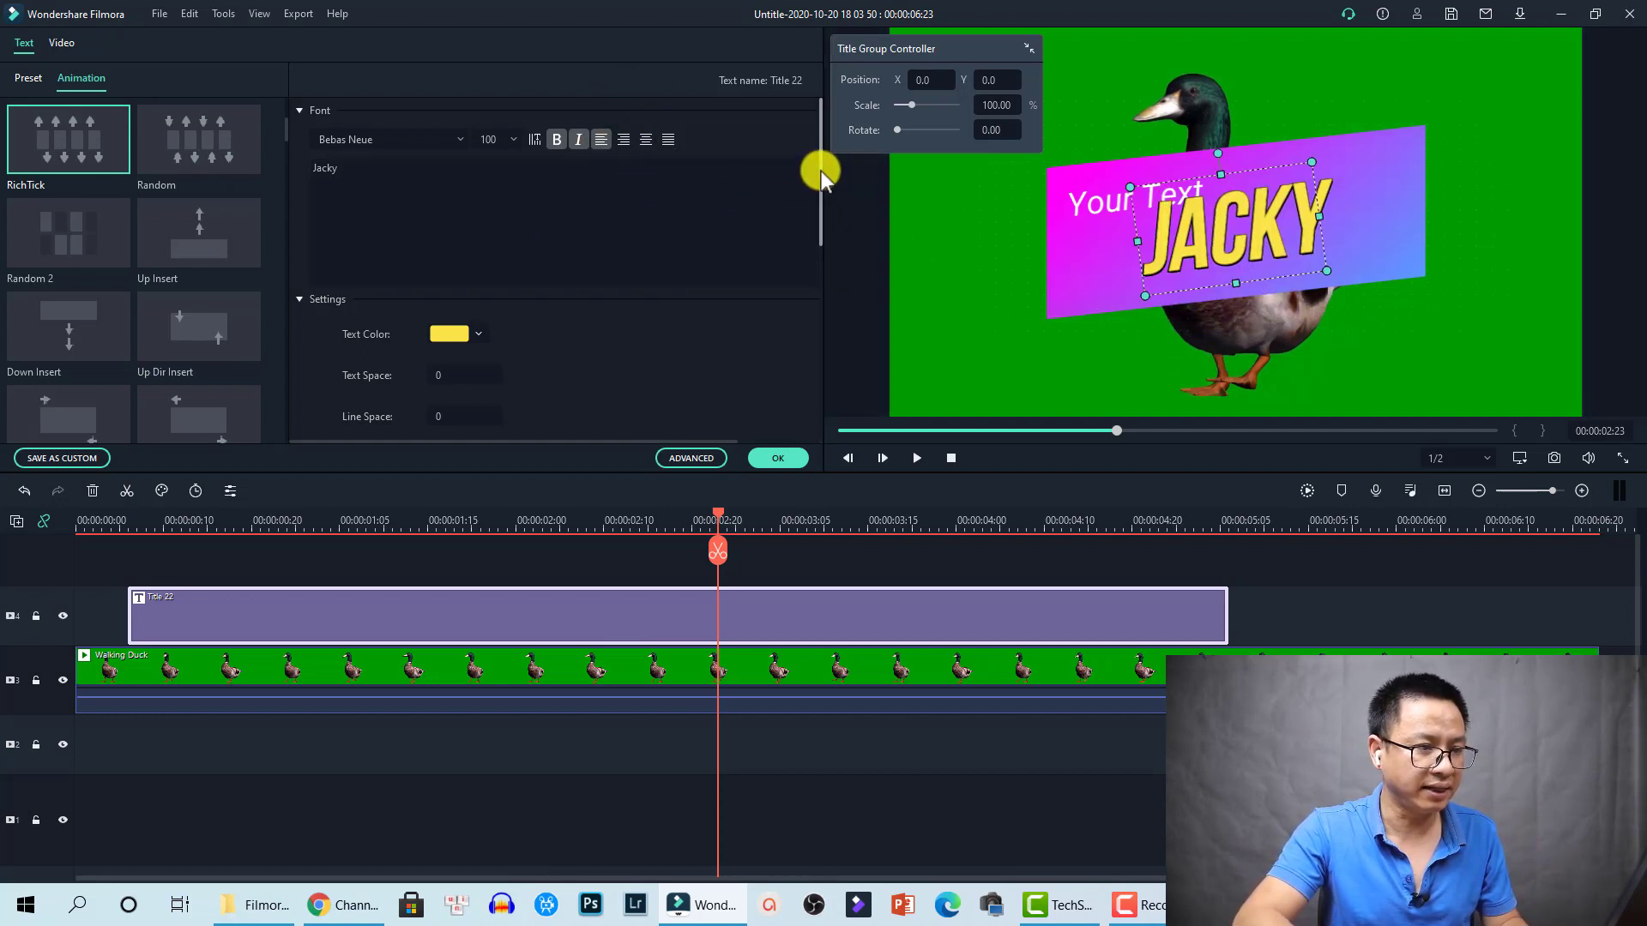
- Scale the name text to 50.96%, tilt it steeply, and in Advanced Text Edit rotate it back in line with the banner
{"action": "left_click_drag", "start_coordinate": [821, 172], "coordinate": [796, 390]}
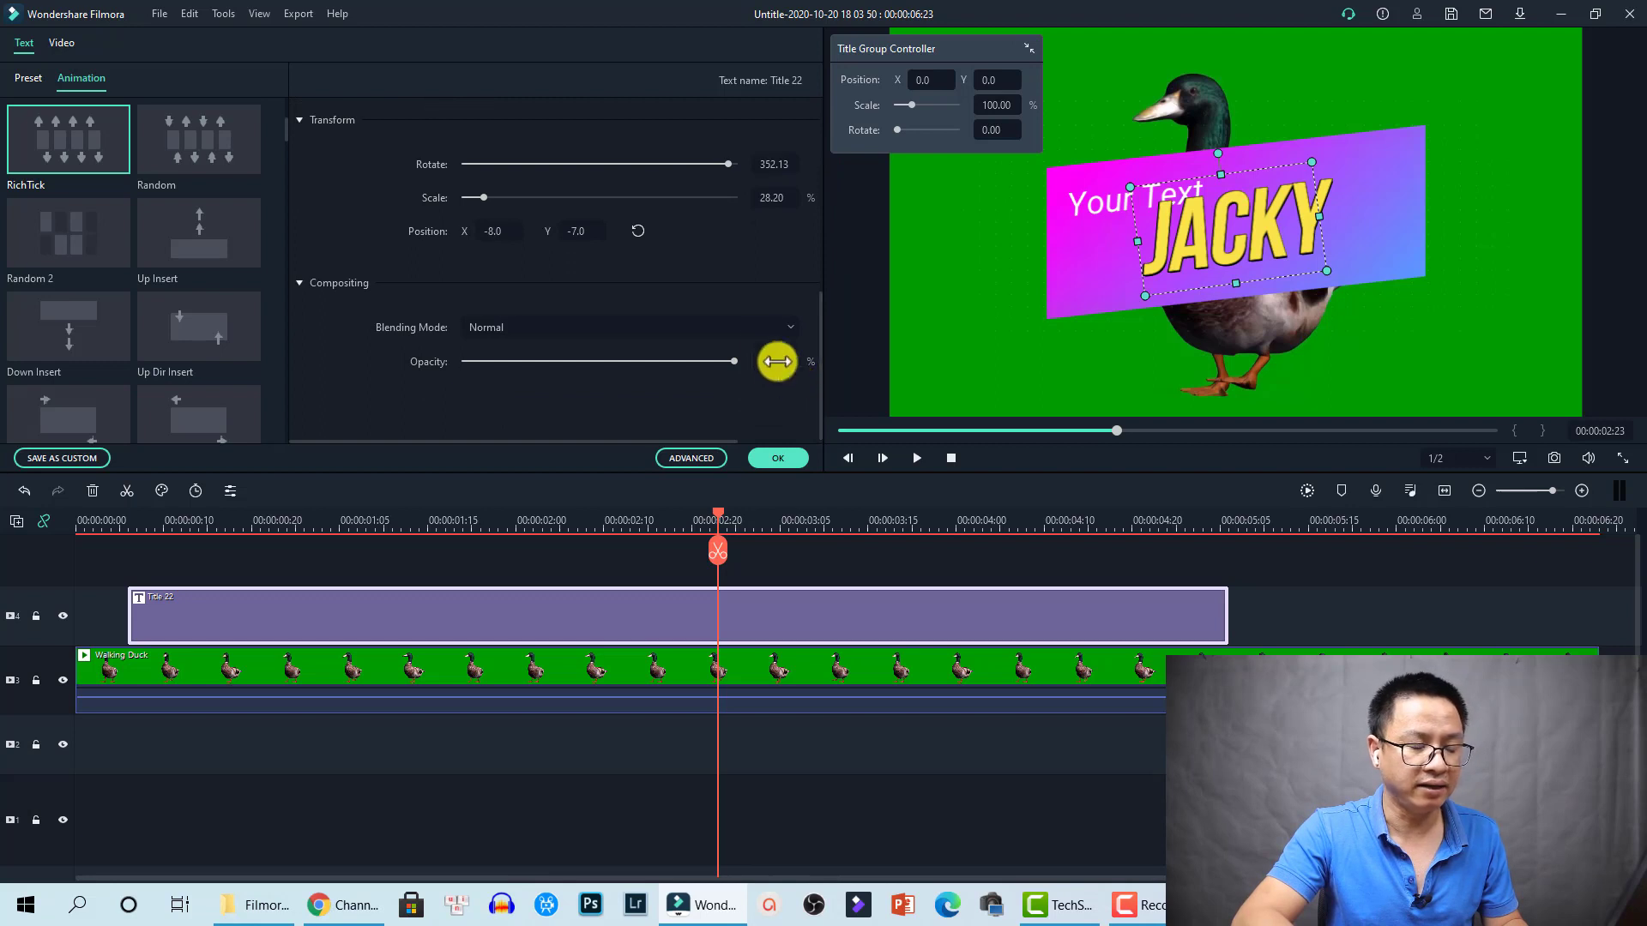
{"action": "left_click_drag", "start_coordinate": [491, 199], "coordinate": [499, 199]}
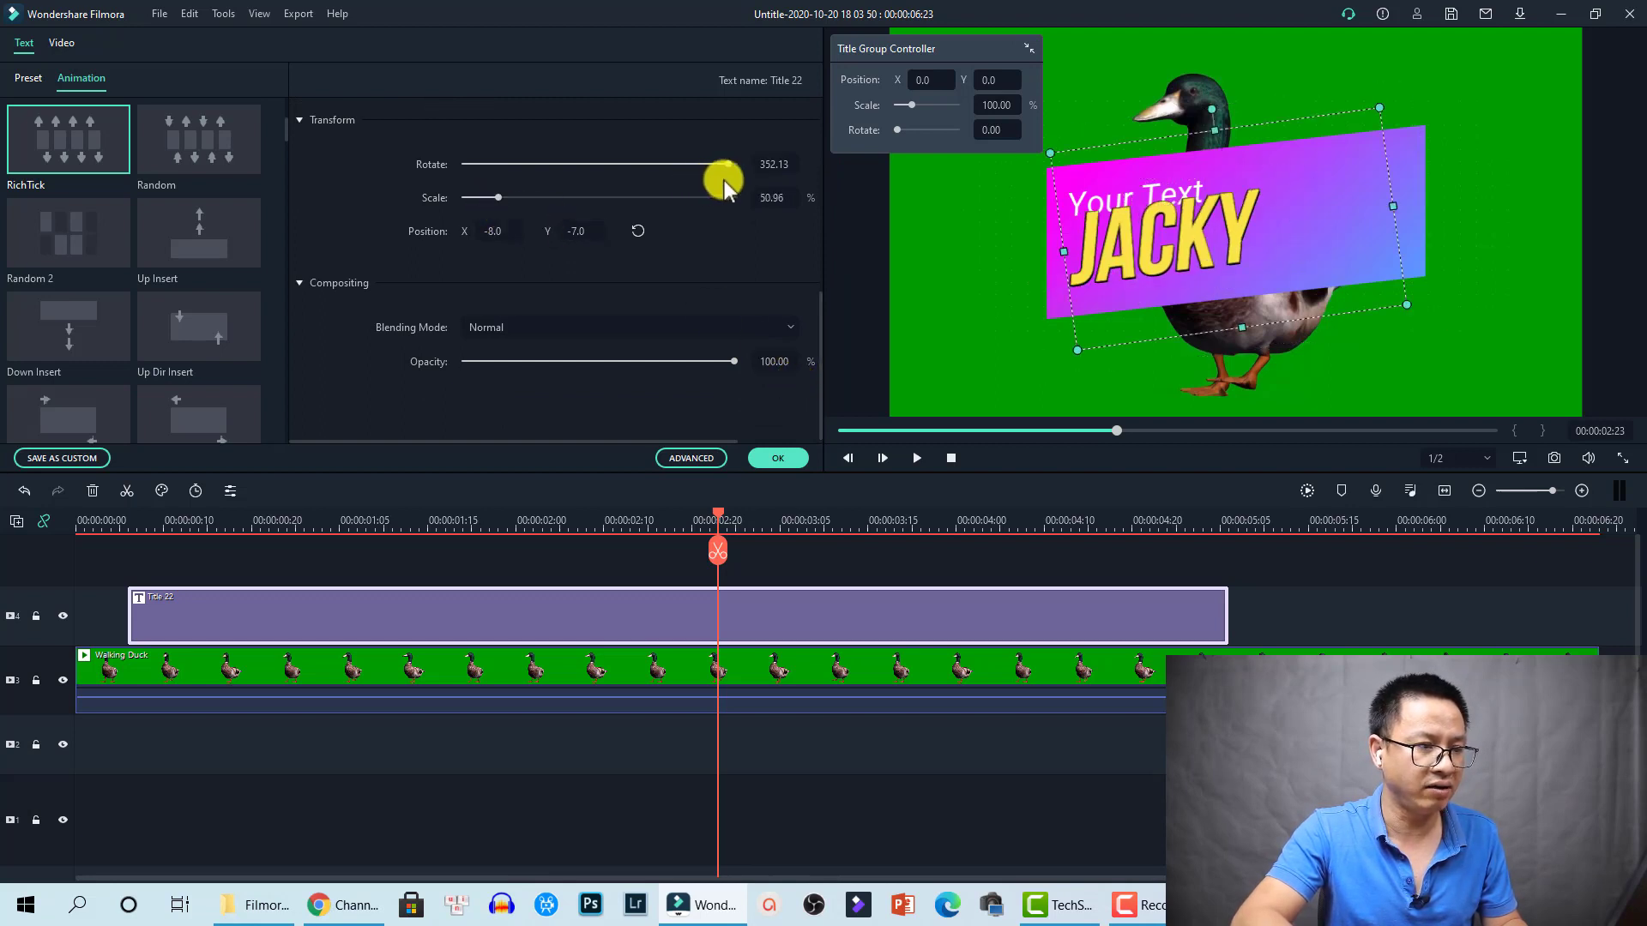
{"action": "left_click_drag", "start_coordinate": [721, 167], "coordinate": [705, 167]}
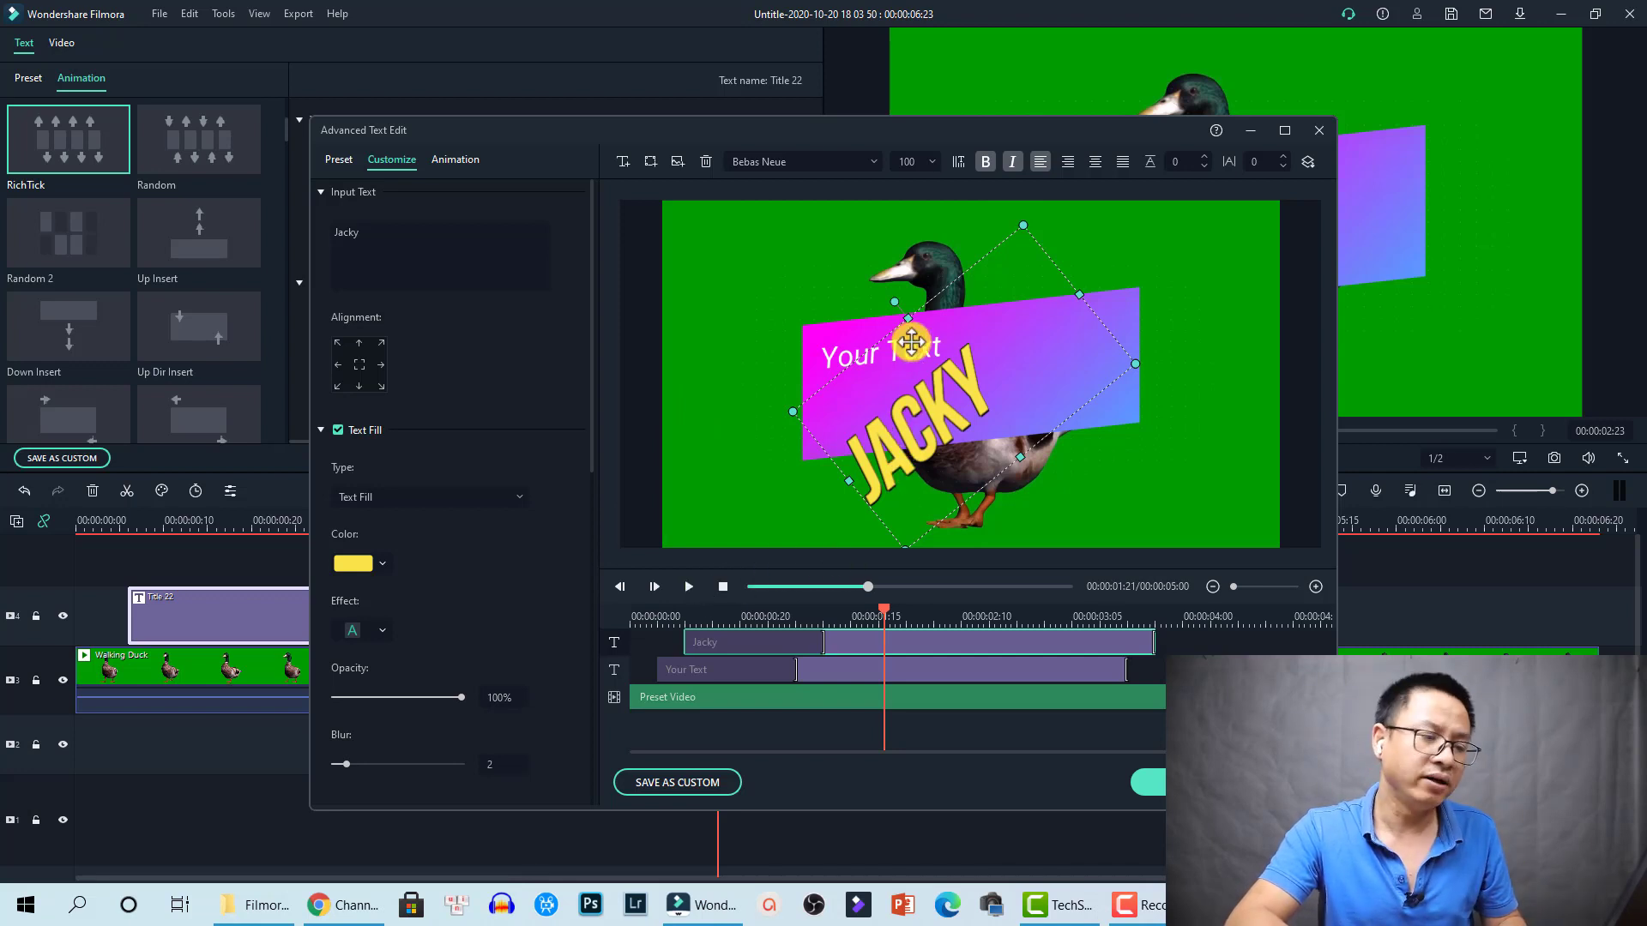
{"action": "left_click_drag", "start_coordinate": [892, 301], "coordinate": [948, 315]}
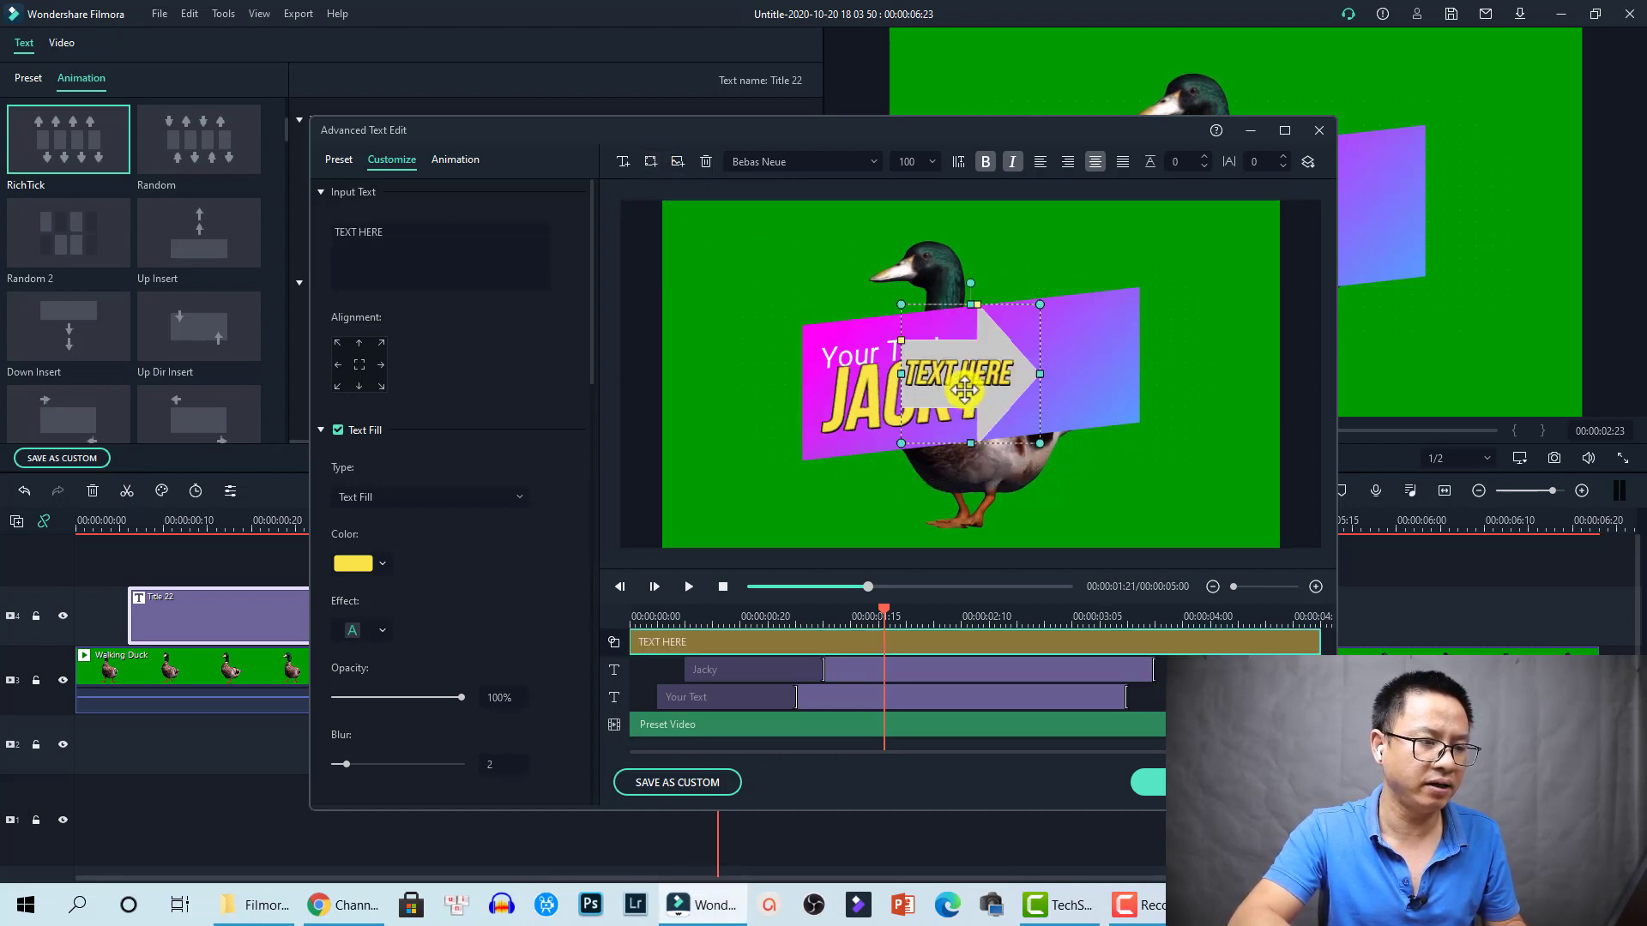
- Position an arrow shape beside the duck's beak, add four "TEXT HERE" text boxes to the title, and apply the advanced edits
{"action": "left_click_drag", "start_coordinate": [880, 353], "coordinate": [746, 265]}
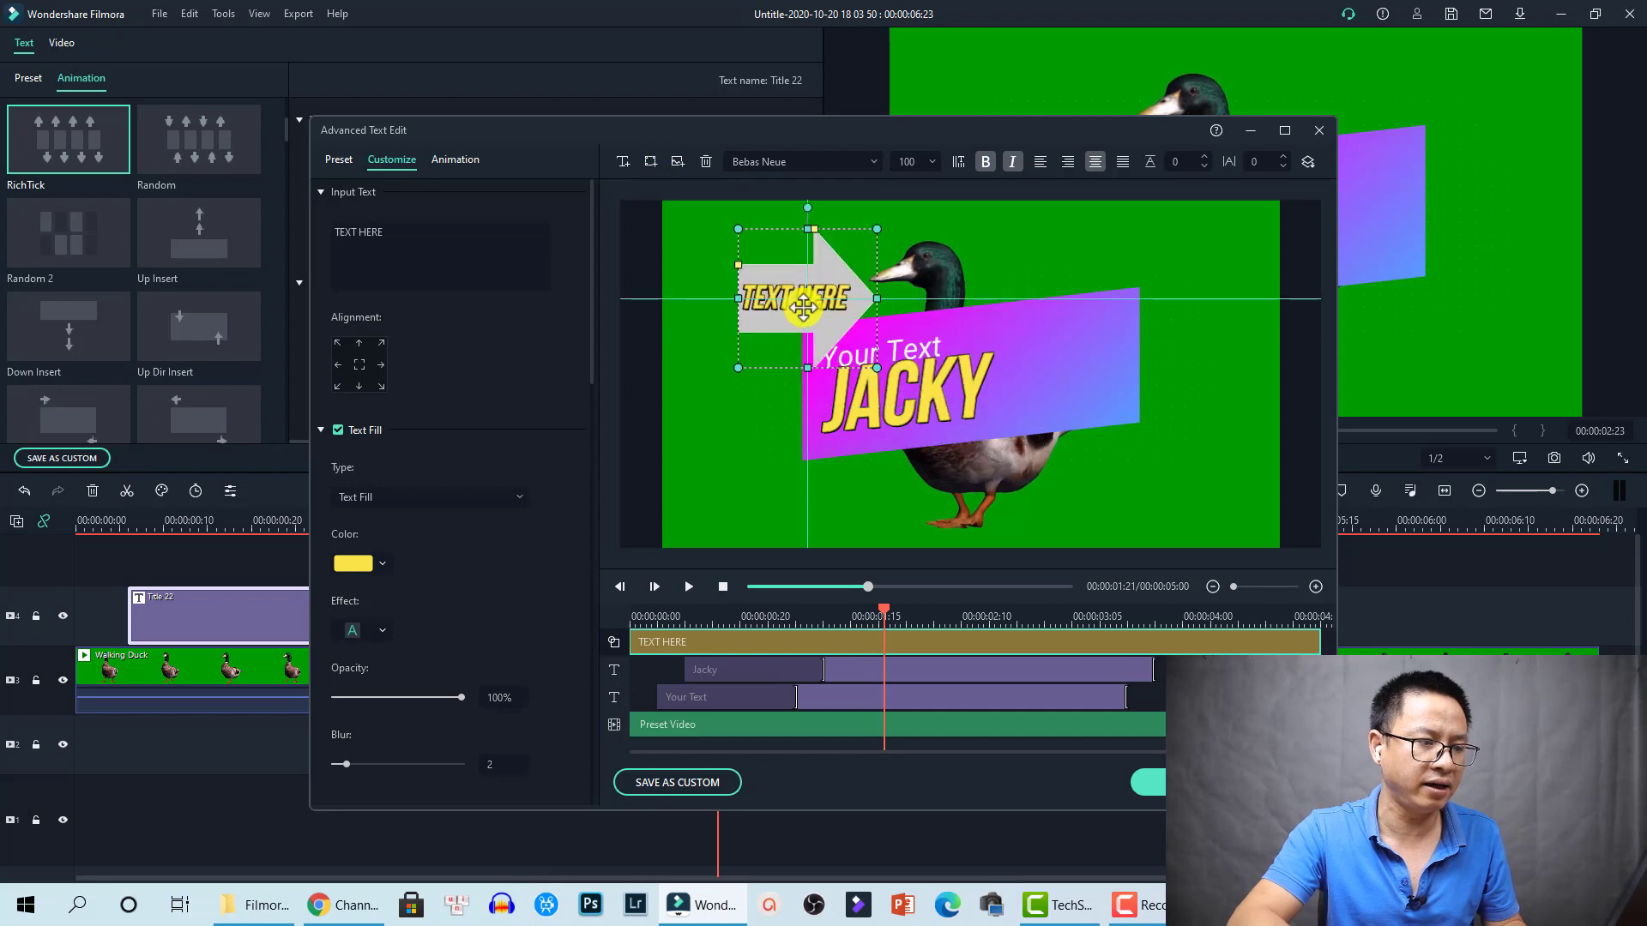
{"action": "left_click", "coordinate": [623, 162]}
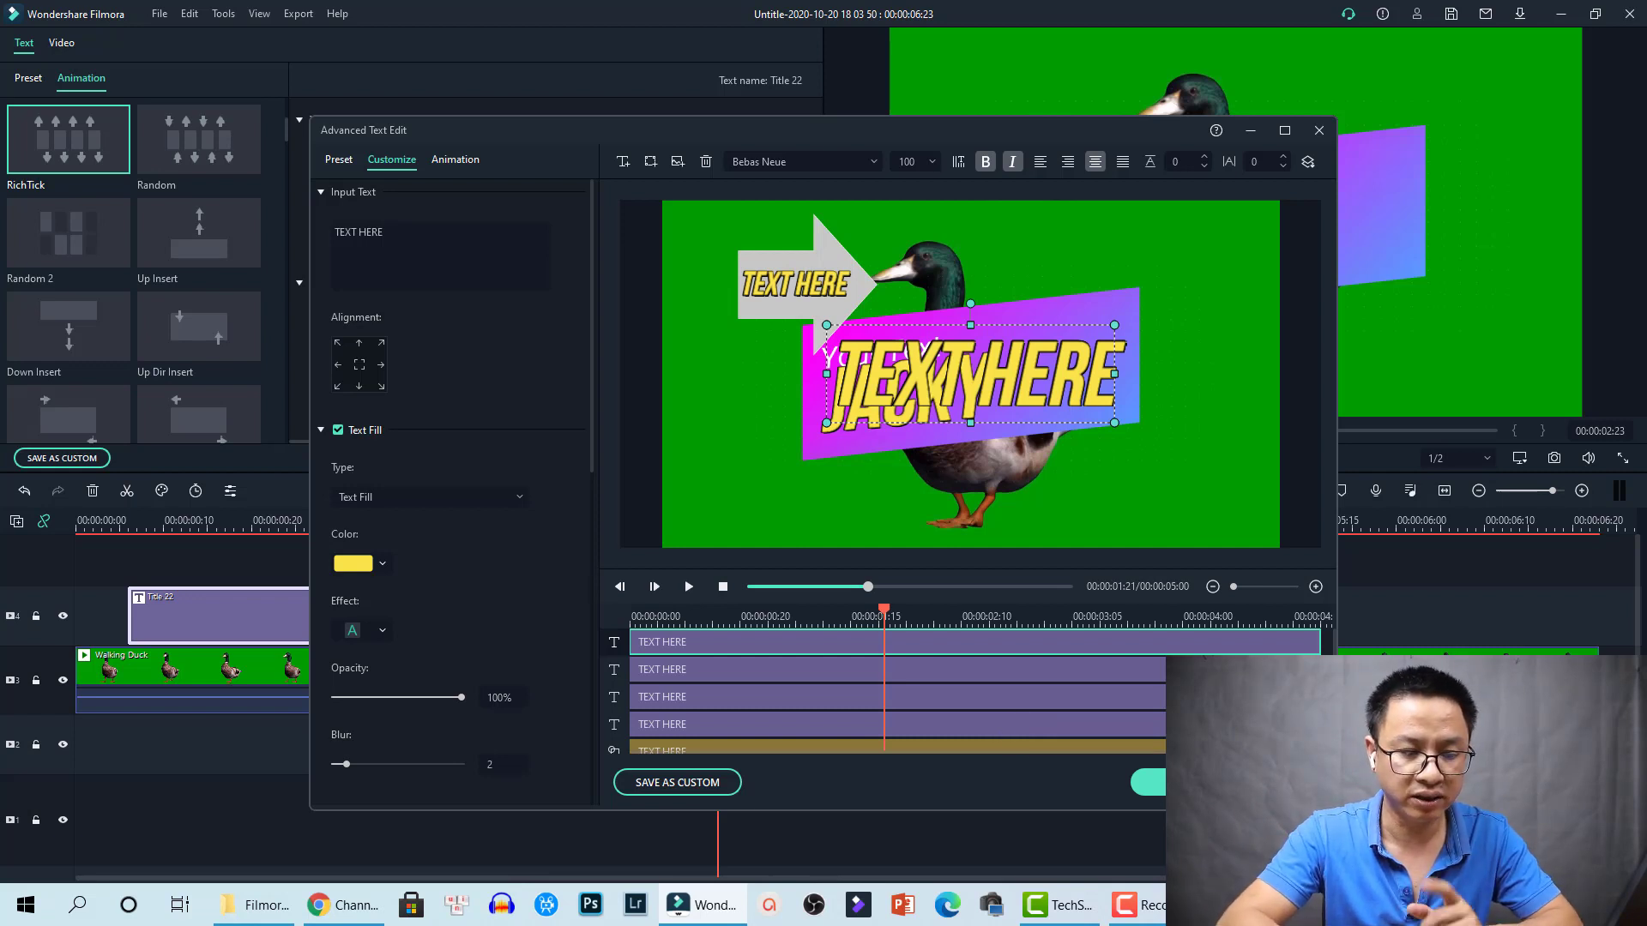
{"action": "left_click", "coordinate": [1157, 781]}
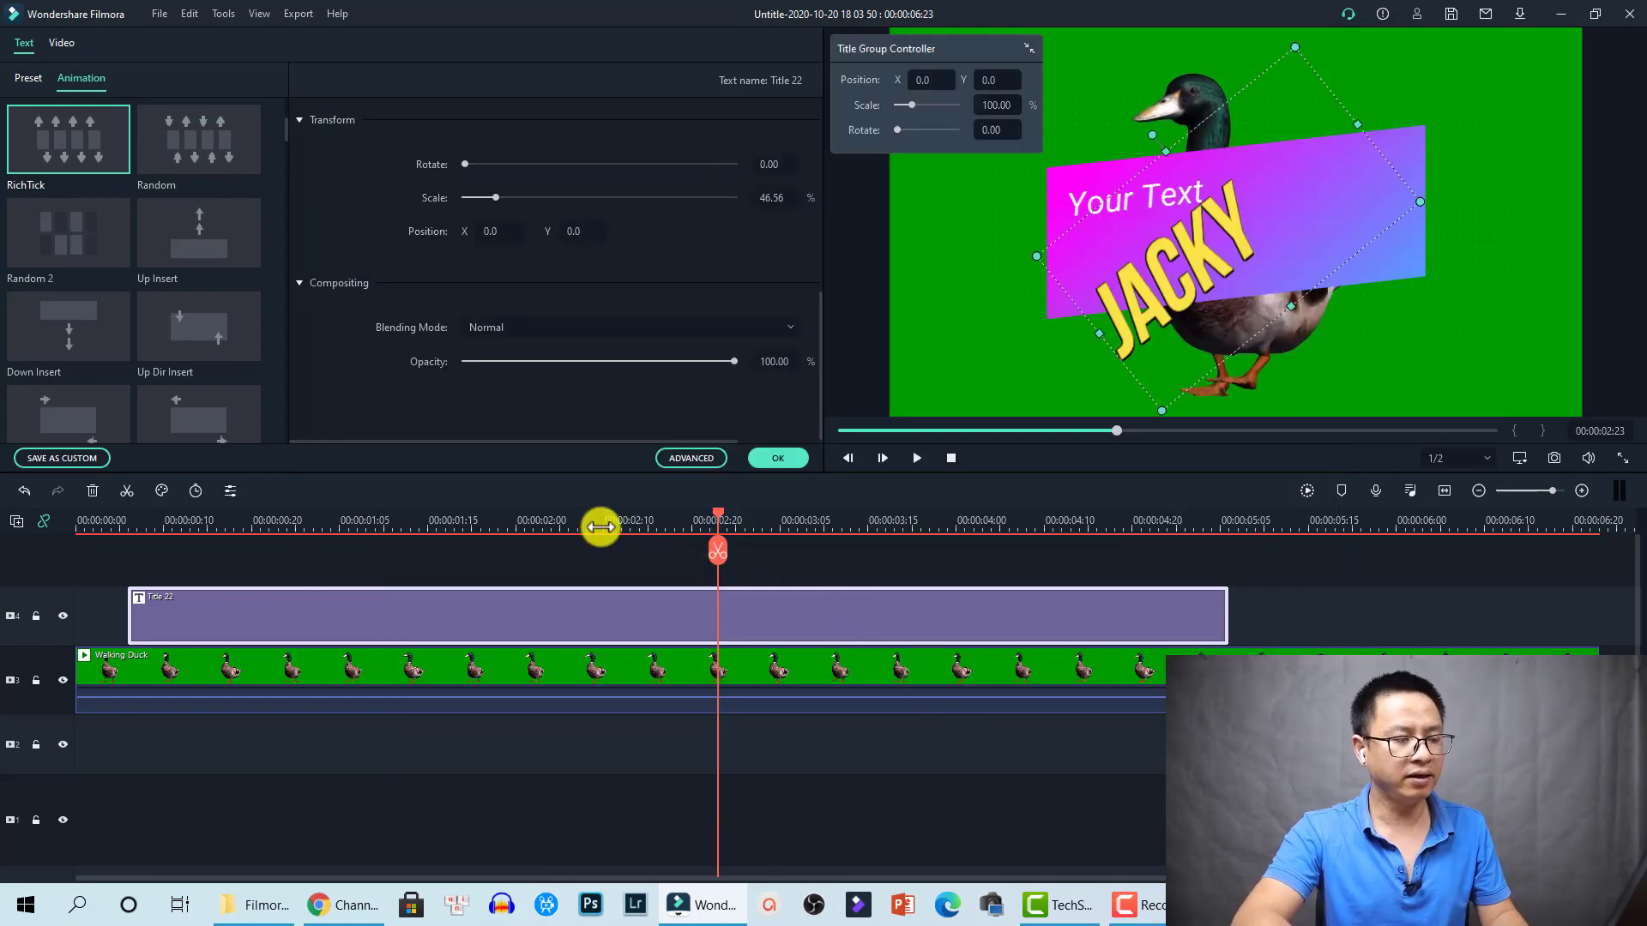
- Play back the edited title from about 00:00:02:09 to 00:00:03:04 and confirm the title edits
{"action": "left_click", "coordinate": [595, 524]}
{"action": "key", "text": "space"}
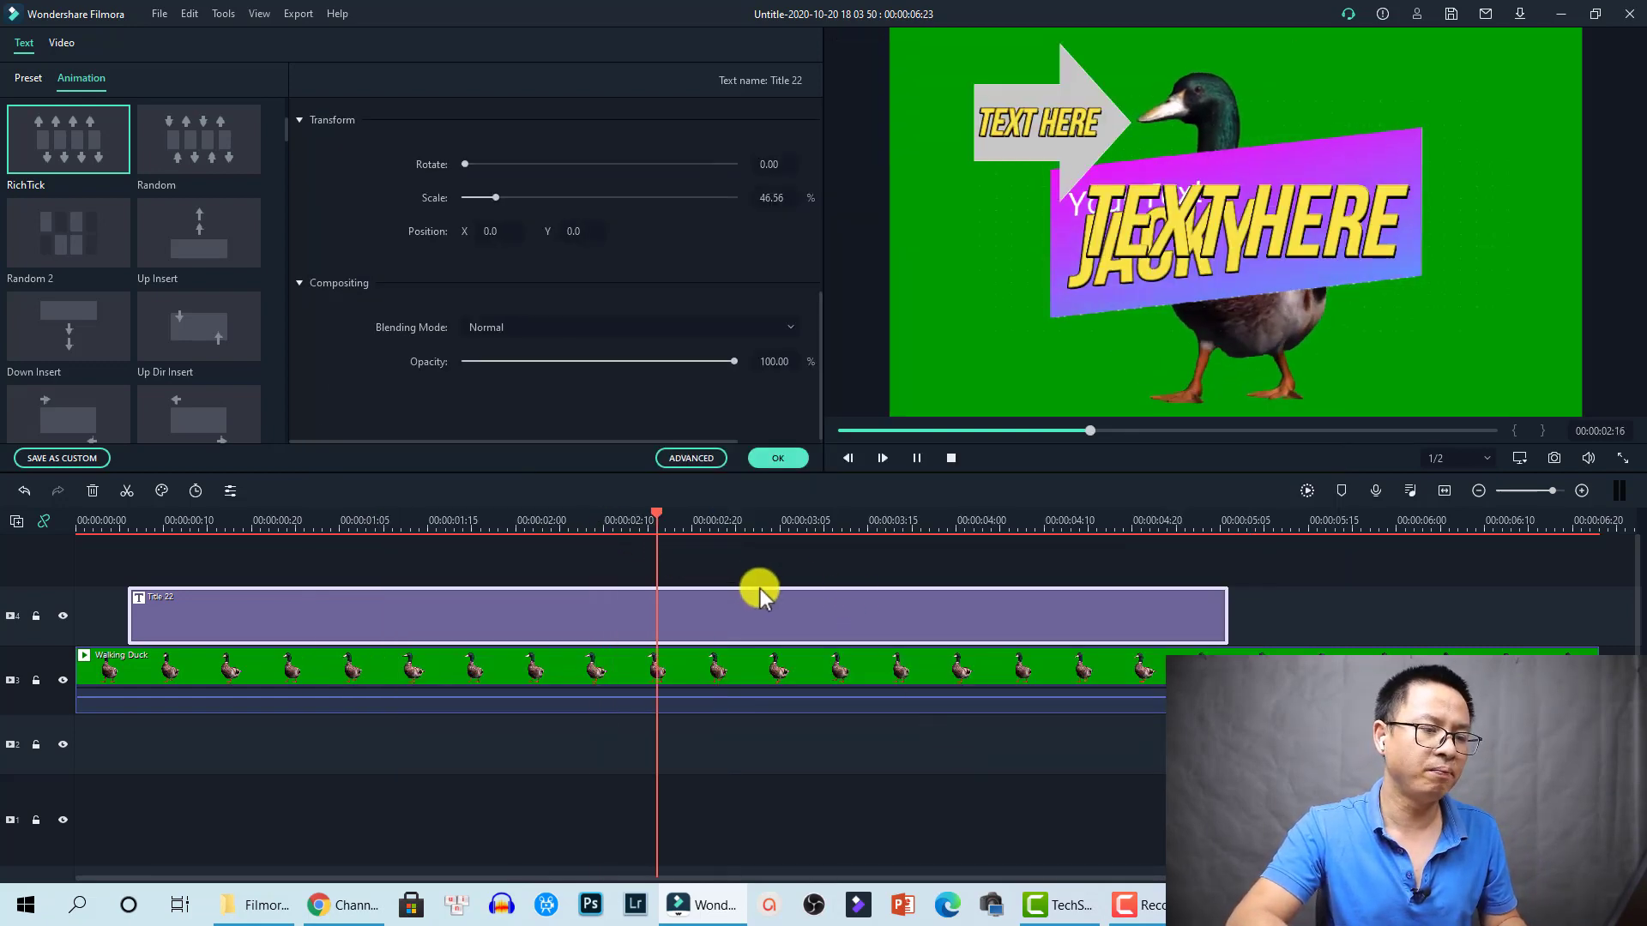
{"action": "key", "text": "space"}
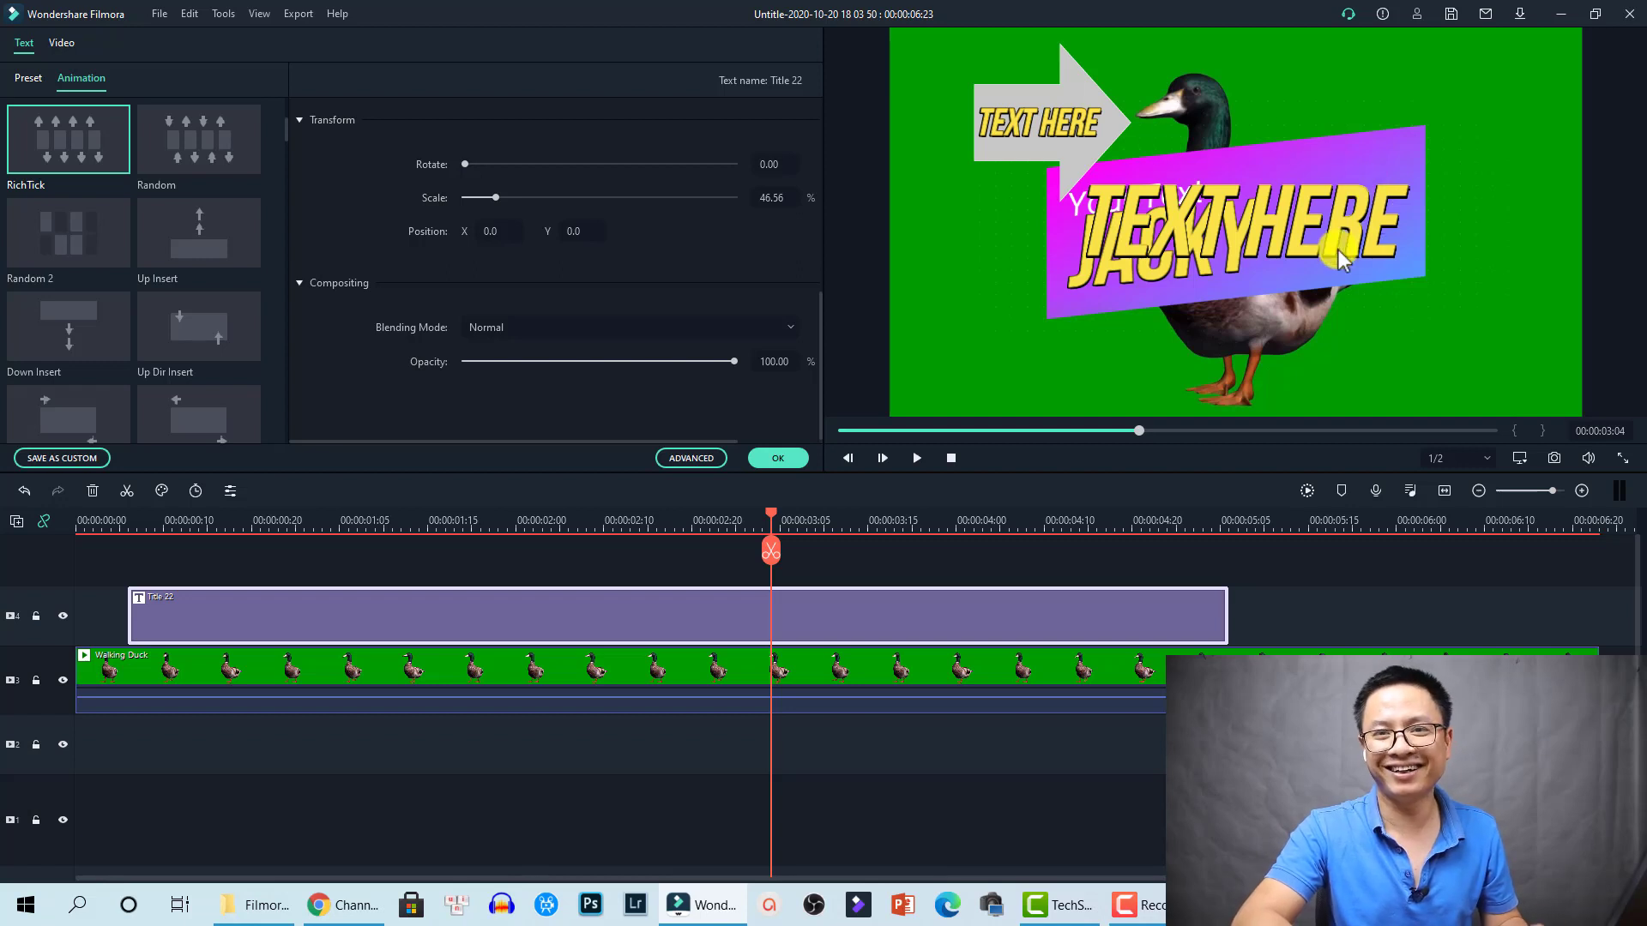
{"action": "left_click", "coordinate": [799, 460]}
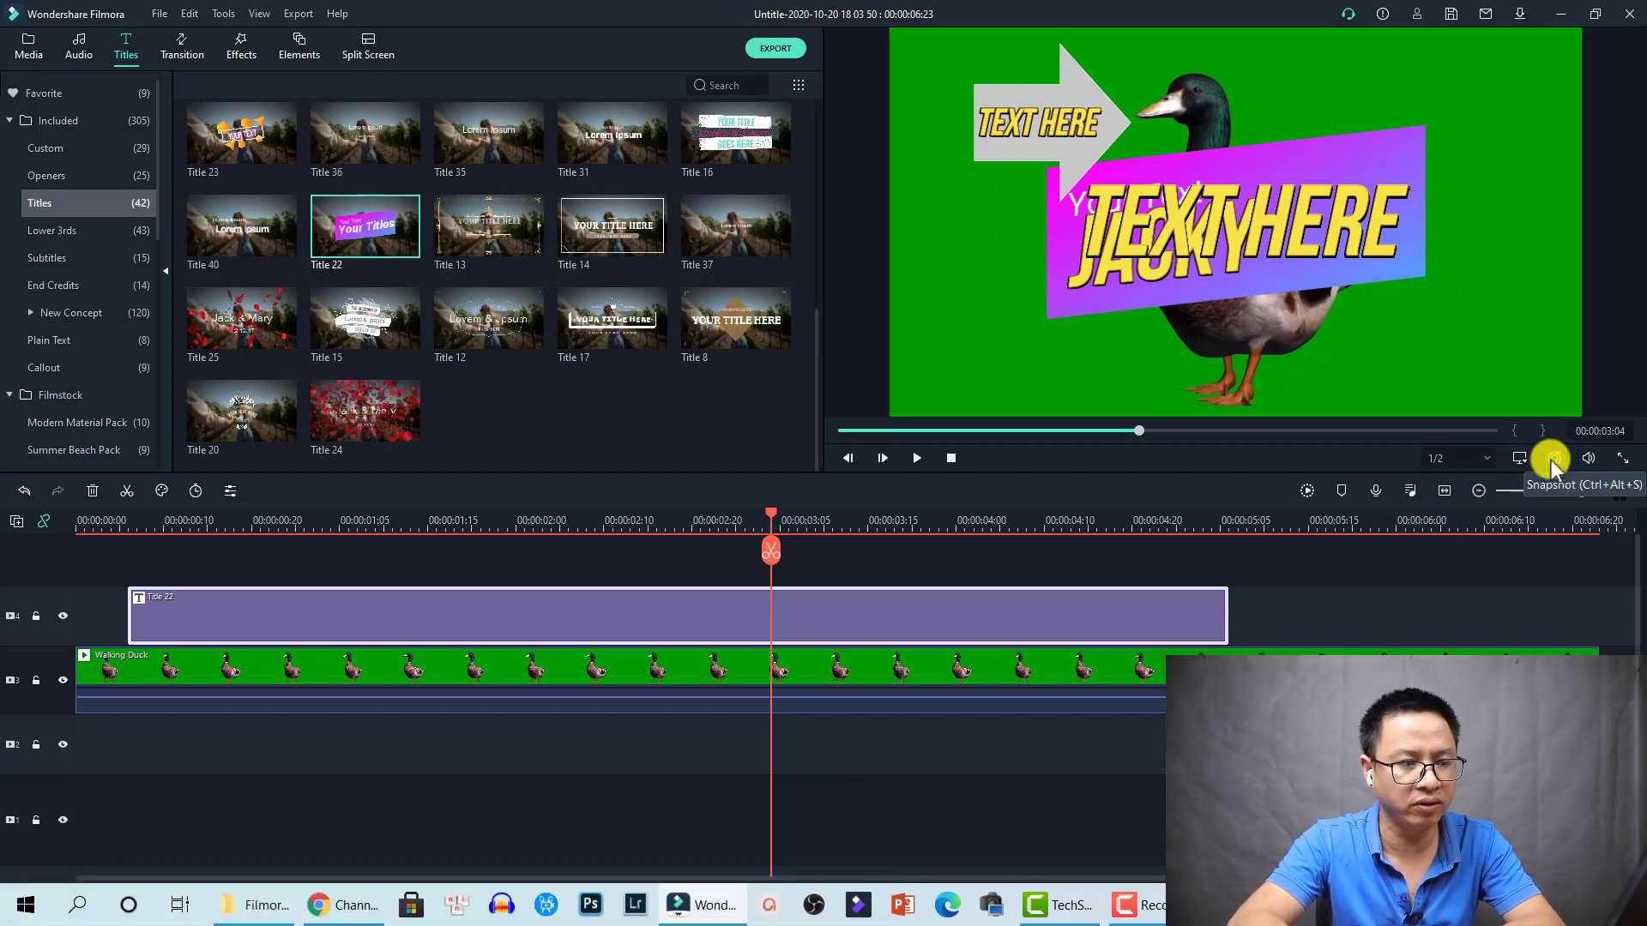
- Take a snapshot of the title frame at 00:00:03:04 and find it in the project media's Folder
{"action": "left_click", "coordinate": [27, 43]}
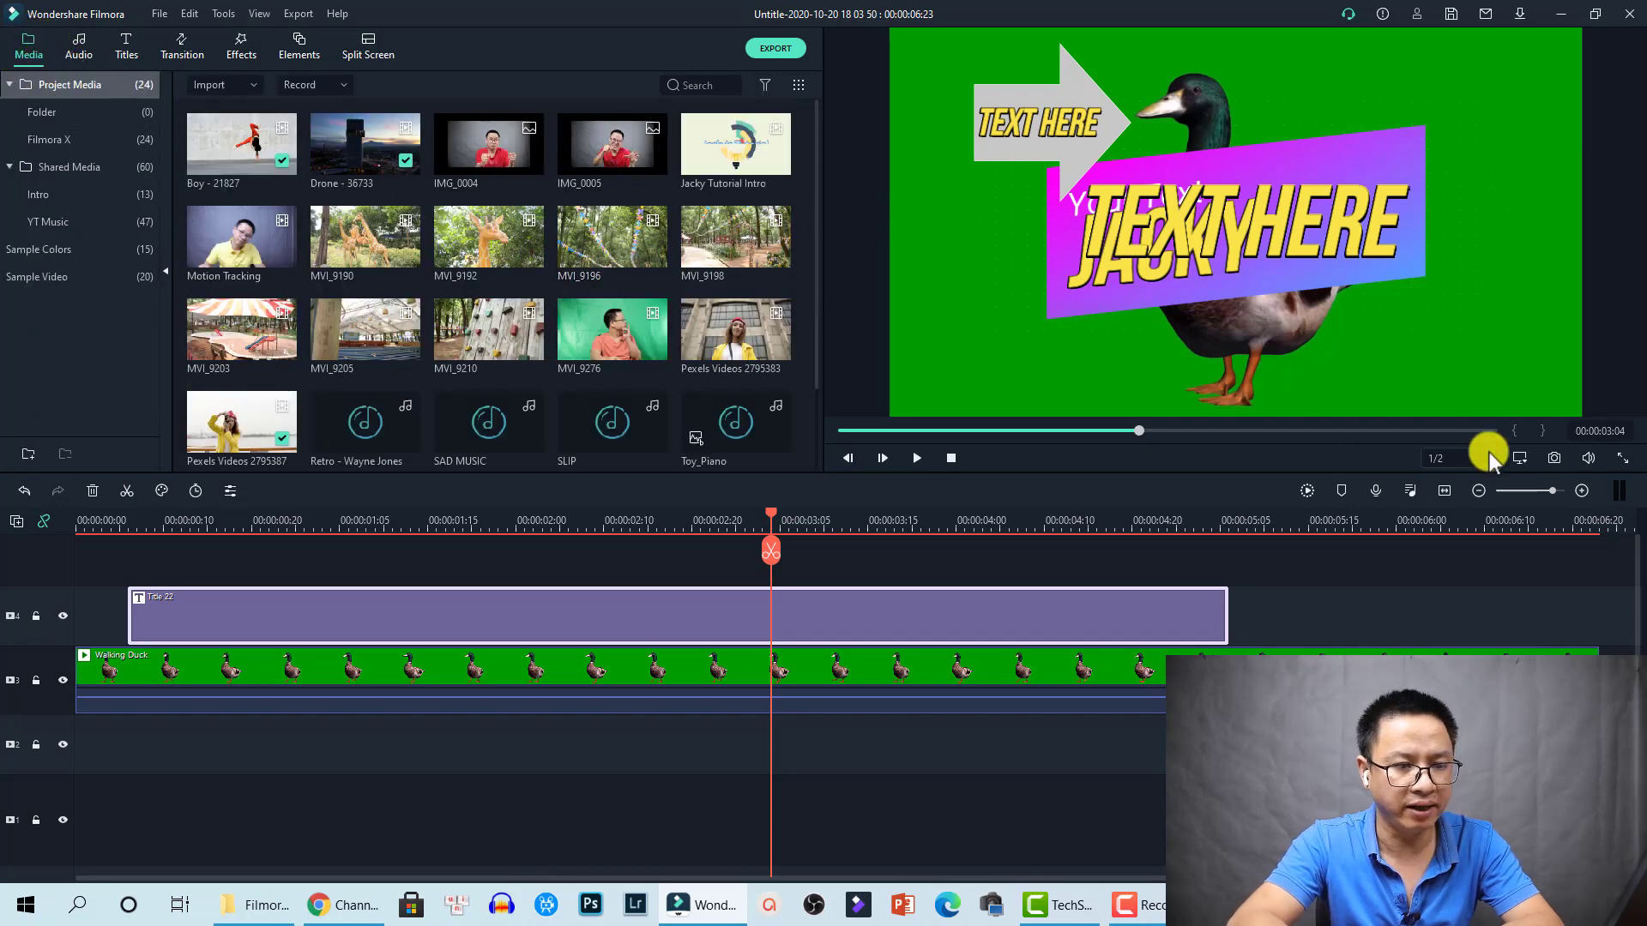
{"action": "left_click", "coordinate": [1552, 460]}
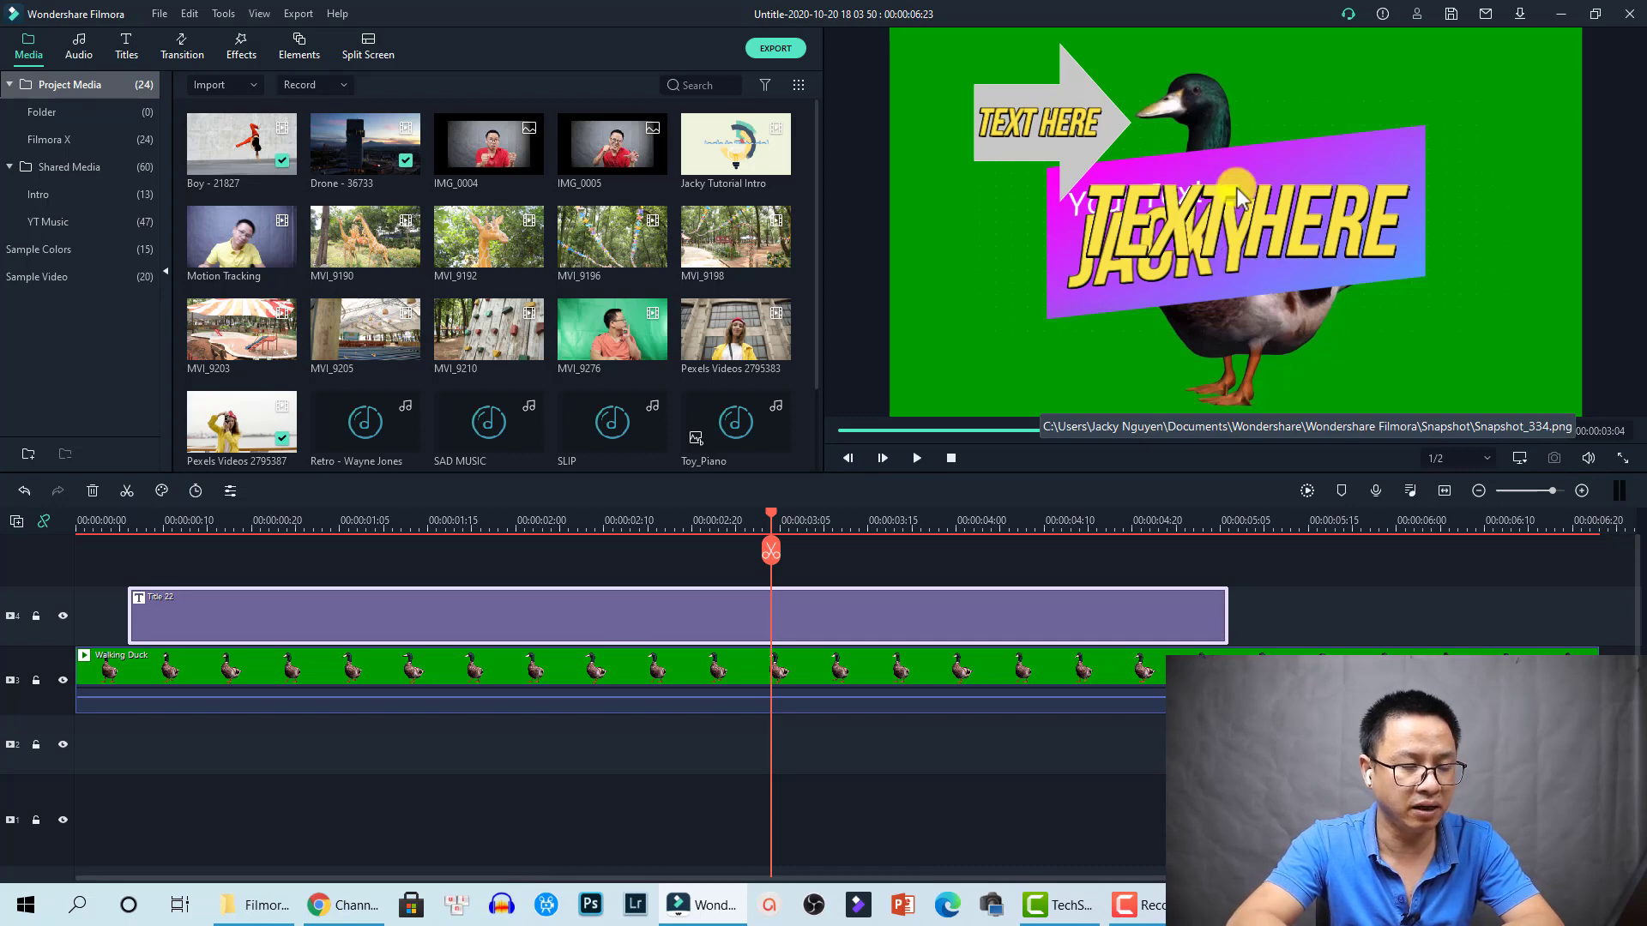
{"action": "scroll", "coordinate": [579, 302], "scroll_direction": "down", "scroll_amount": 1}
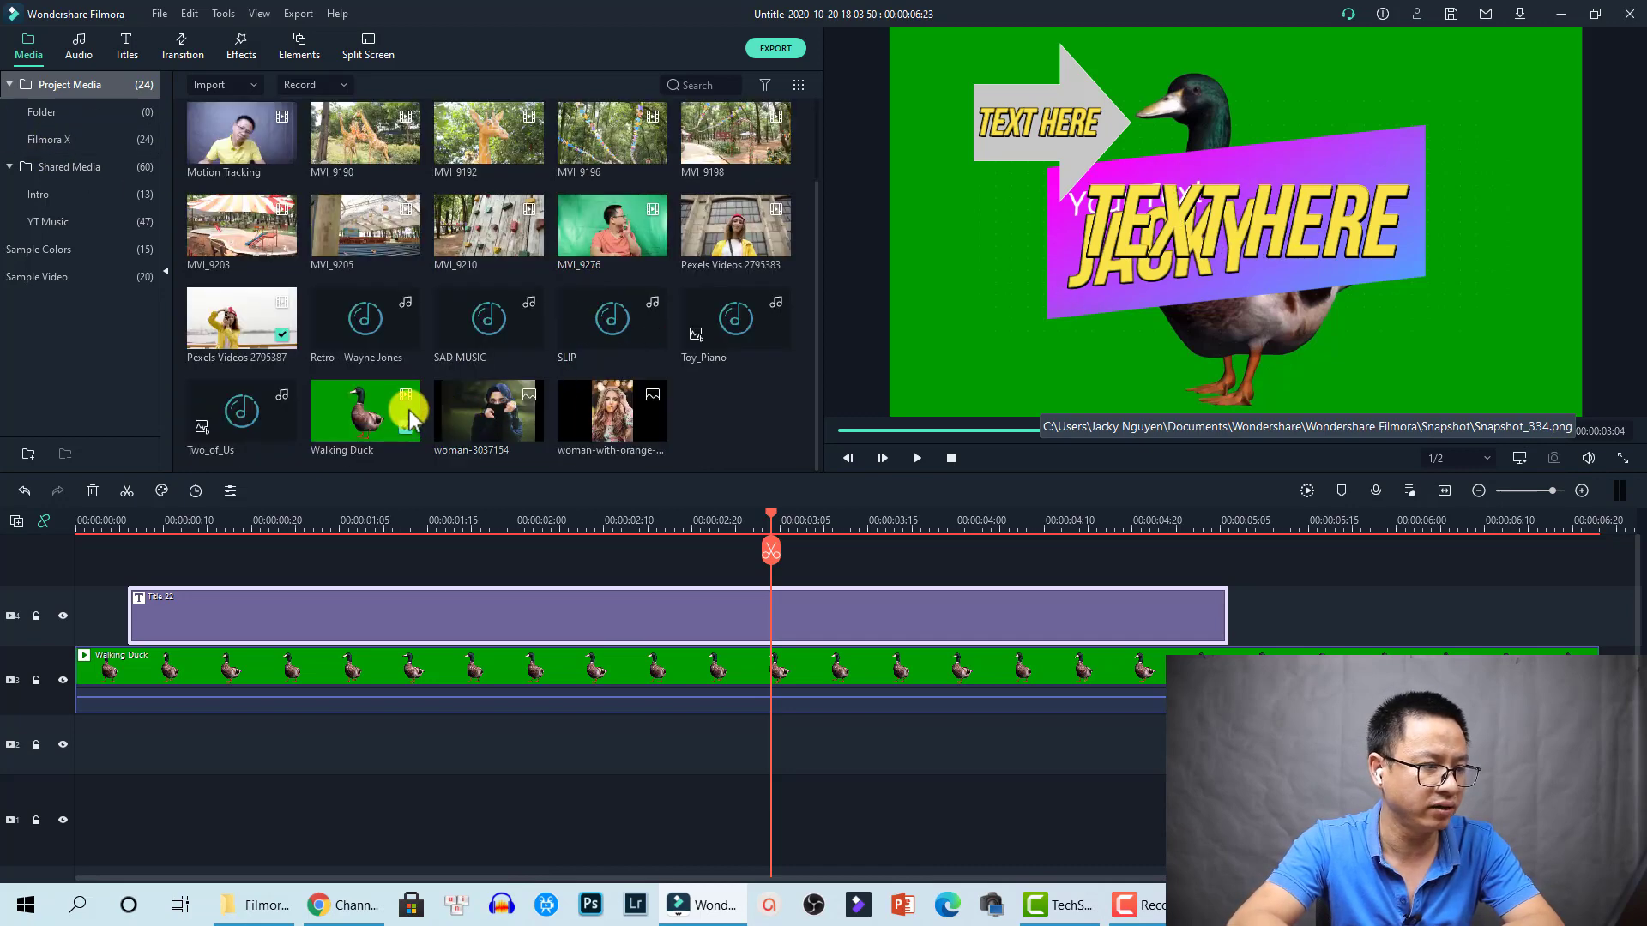
{"action": "scroll", "coordinate": [647, 374], "scroll_direction": "up", "scroll_amount": 1}
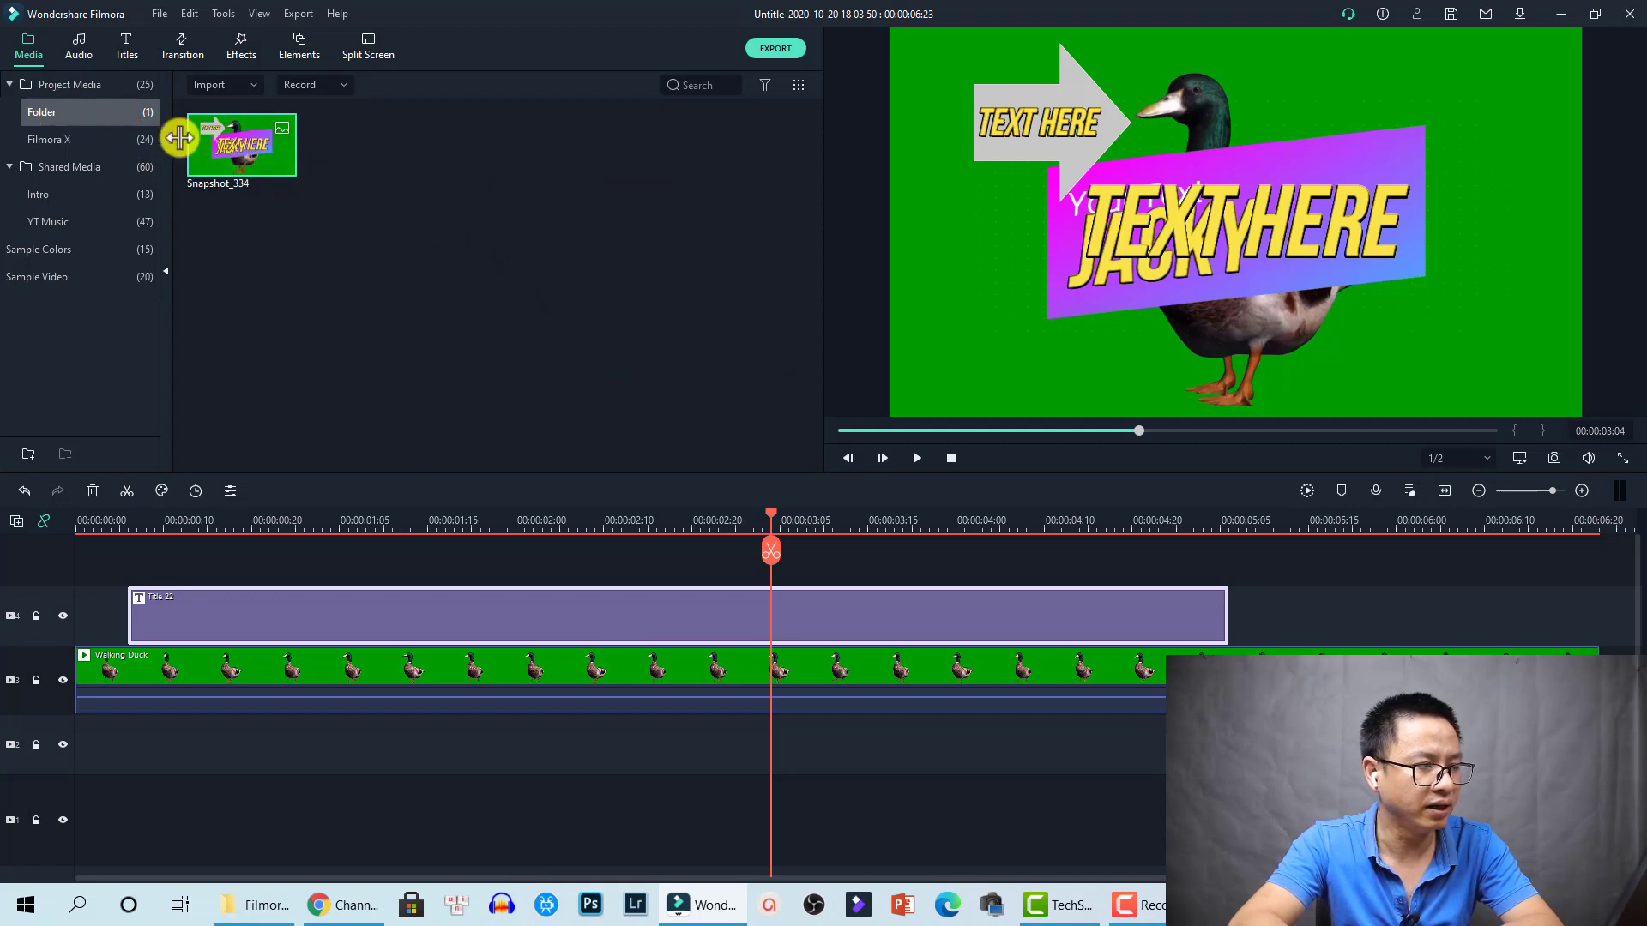
- Reveal the new snapshot in File Explorer, open Snapshot_334.png to view it, and close the viewer
{"action": "right_click", "coordinate": [240, 172]}
{"action": "left_click", "coordinate": [305, 467]}
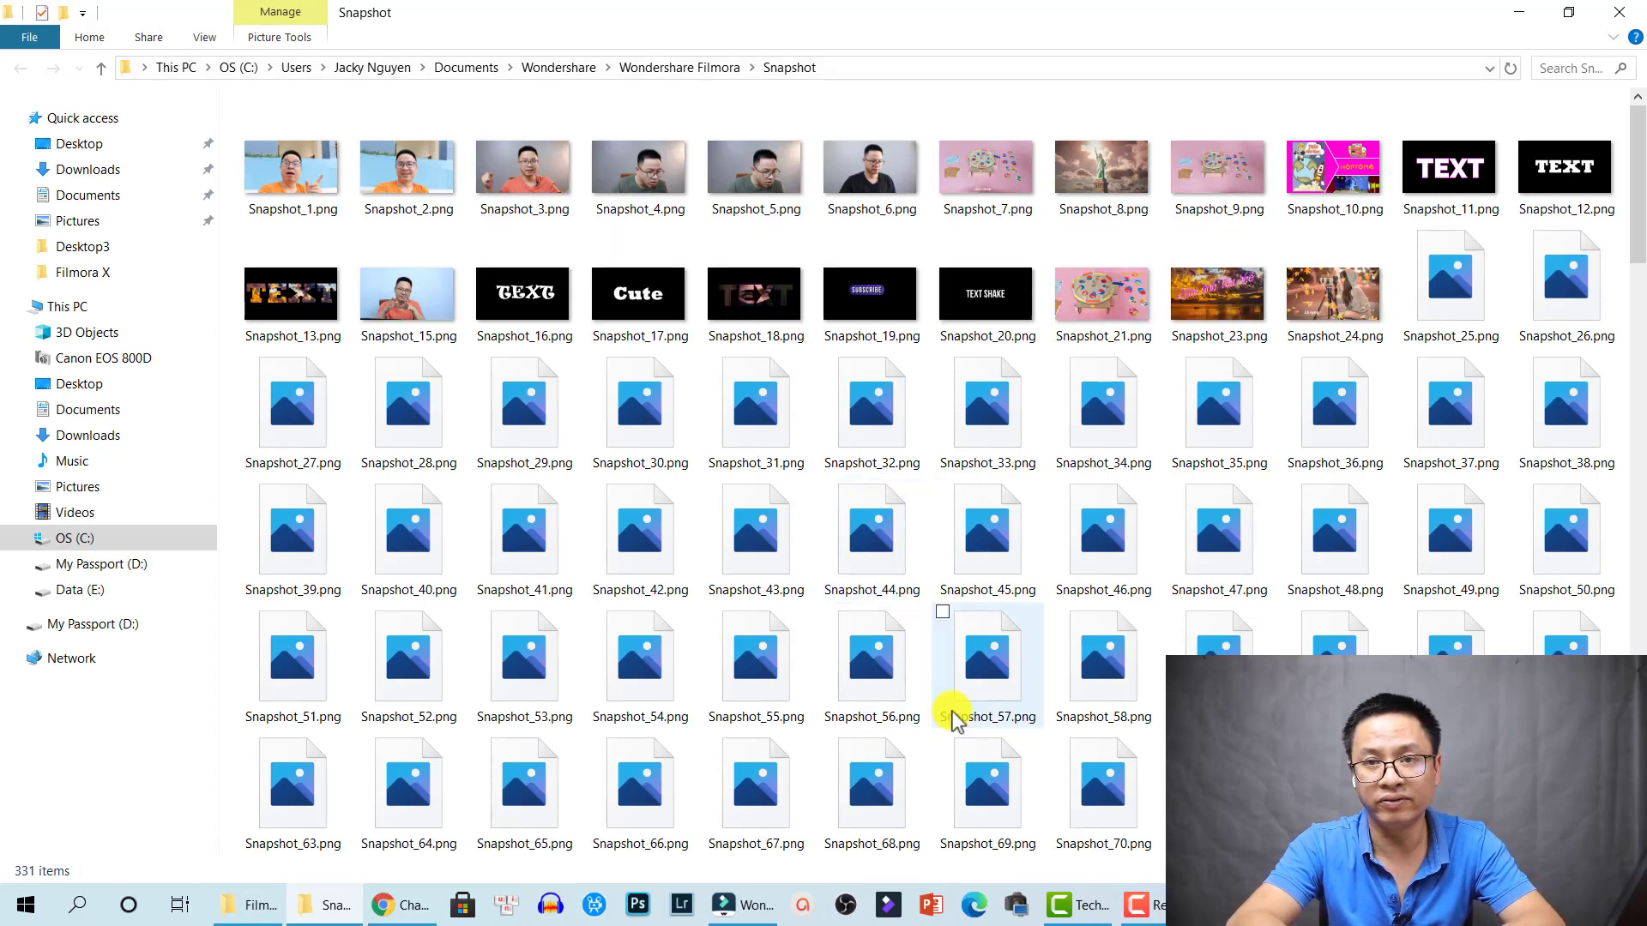
{"action": "scroll", "coordinate": [947, 703], "scroll_direction": "down", "scroll_amount": 20}
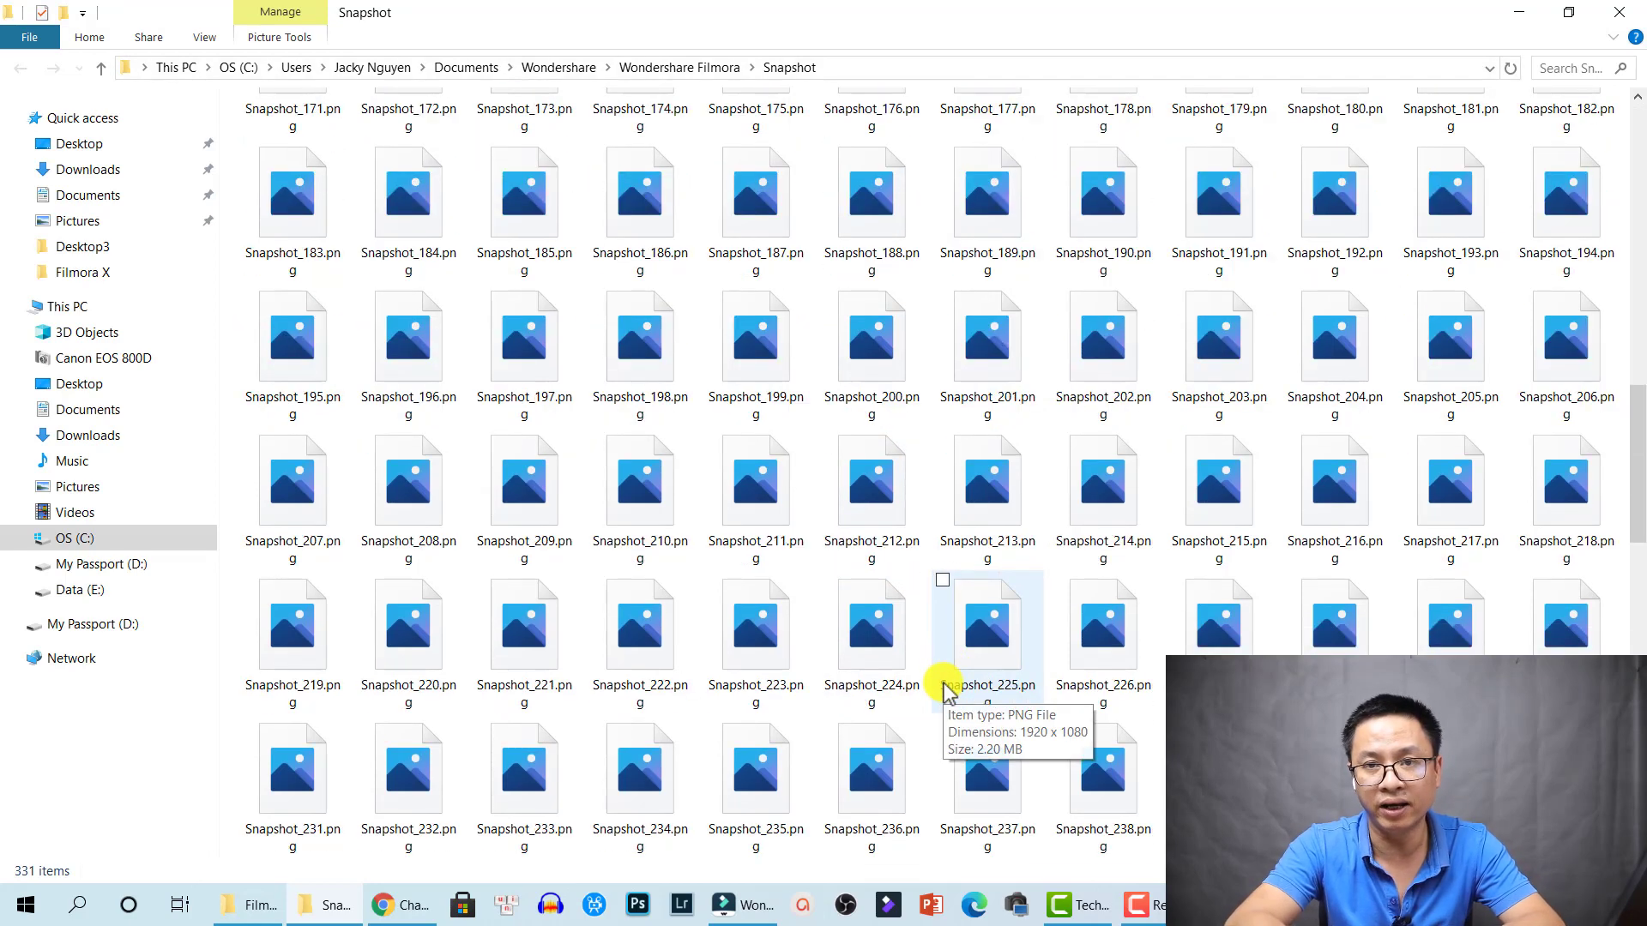
{"action": "scroll", "coordinate": [948, 693], "scroll_direction": "down", "scroll_amount": 5}
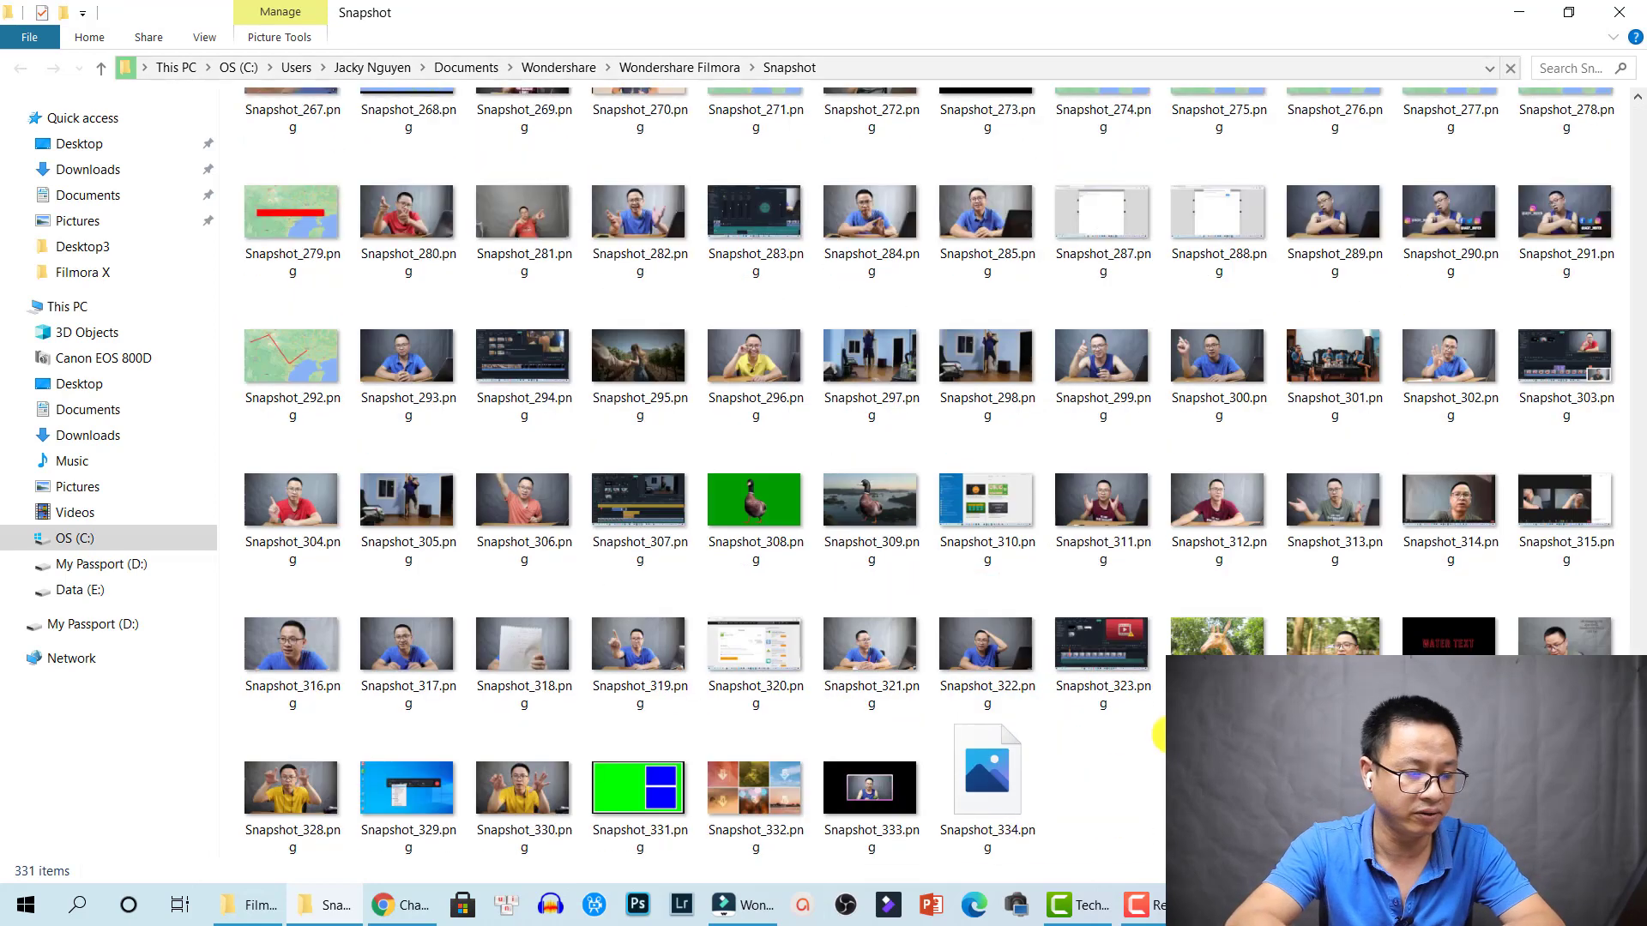
{"action": "left_click", "coordinate": [1002, 799]}
{"action": "double_click", "coordinate": [1002, 799]}
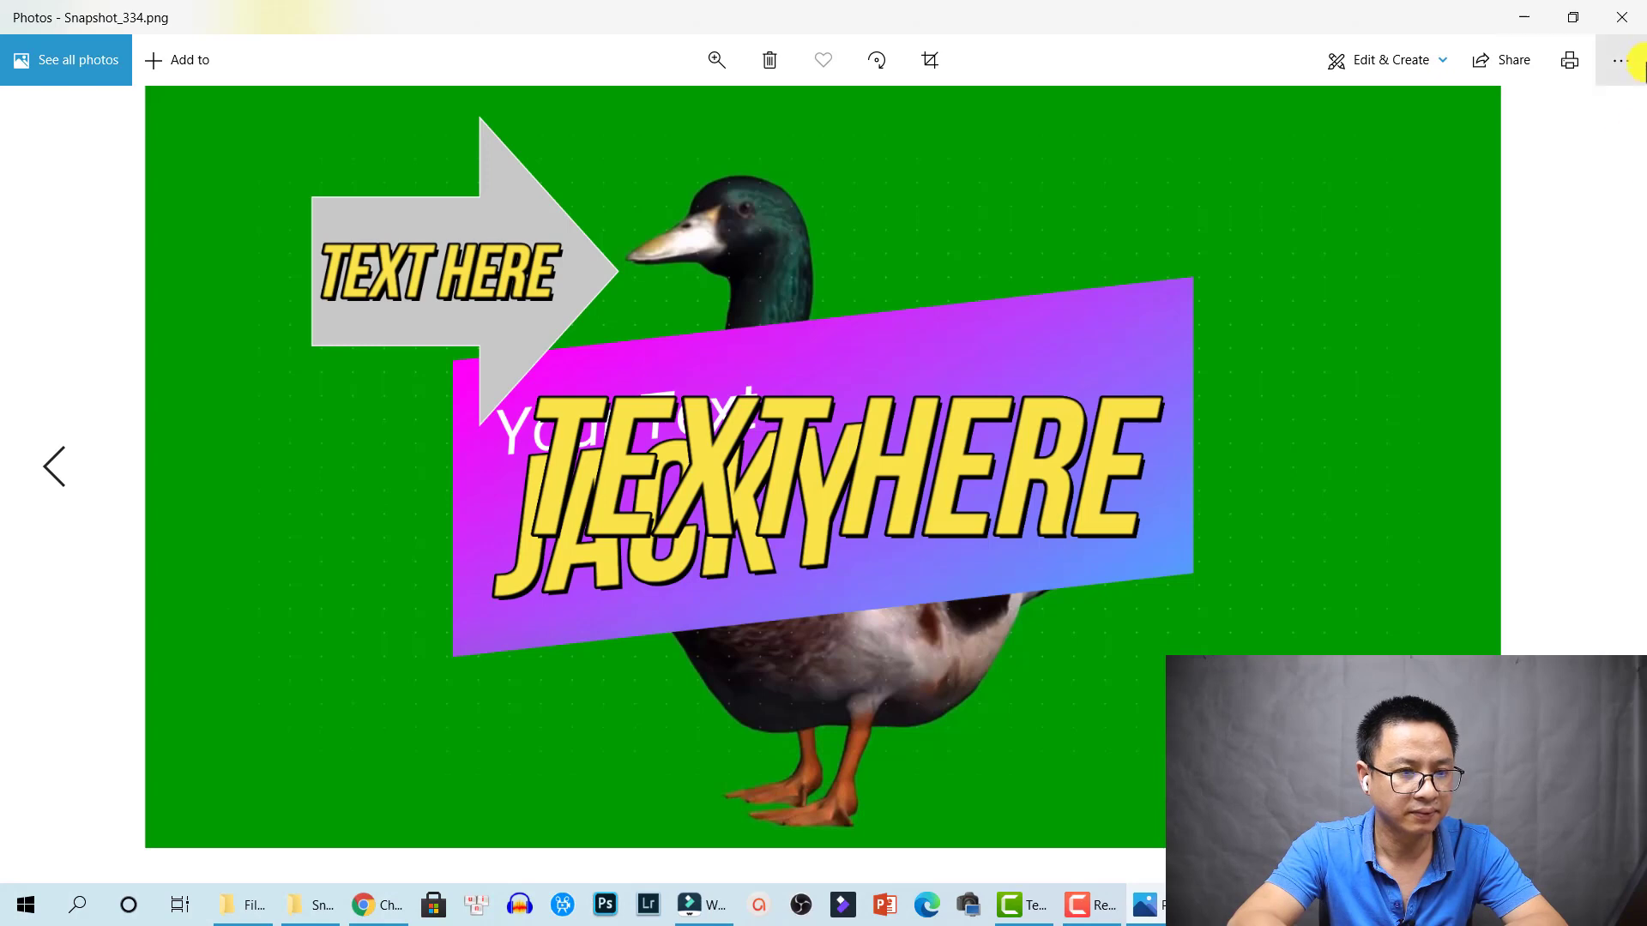
{"action": "left_click", "coordinate": [1621, 17]}
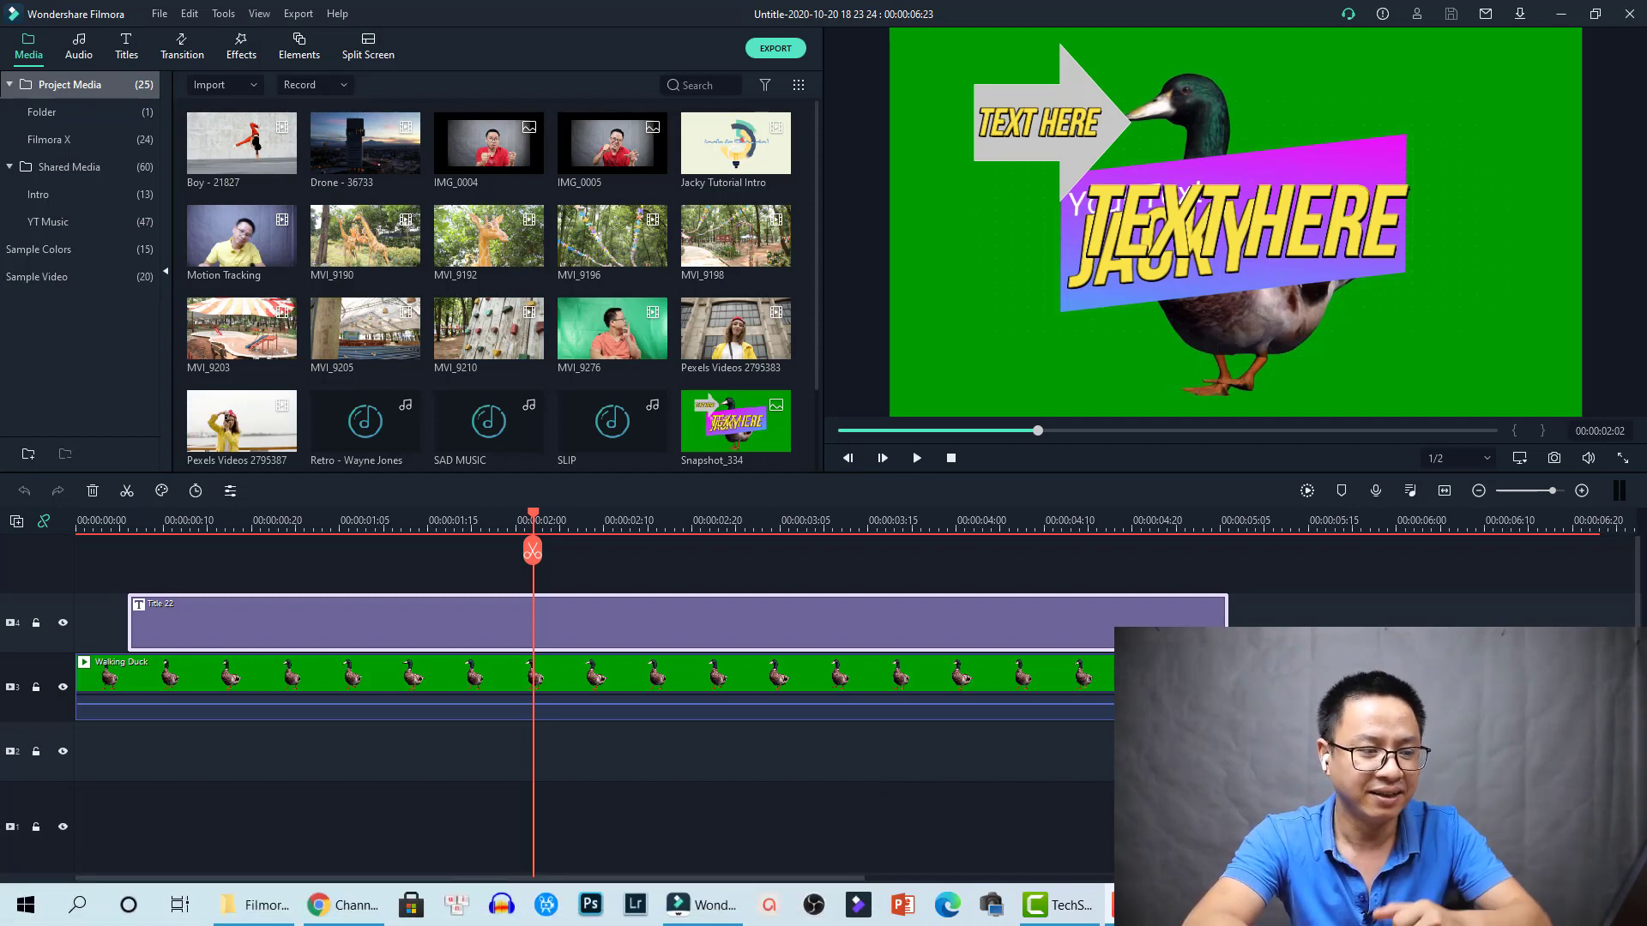
- Clear the timeline by deleting the Title 22 and Walking Duck clips
{"action": "left_click_drag", "start_coordinate": [941, 735], "coordinate": [720, 583]}
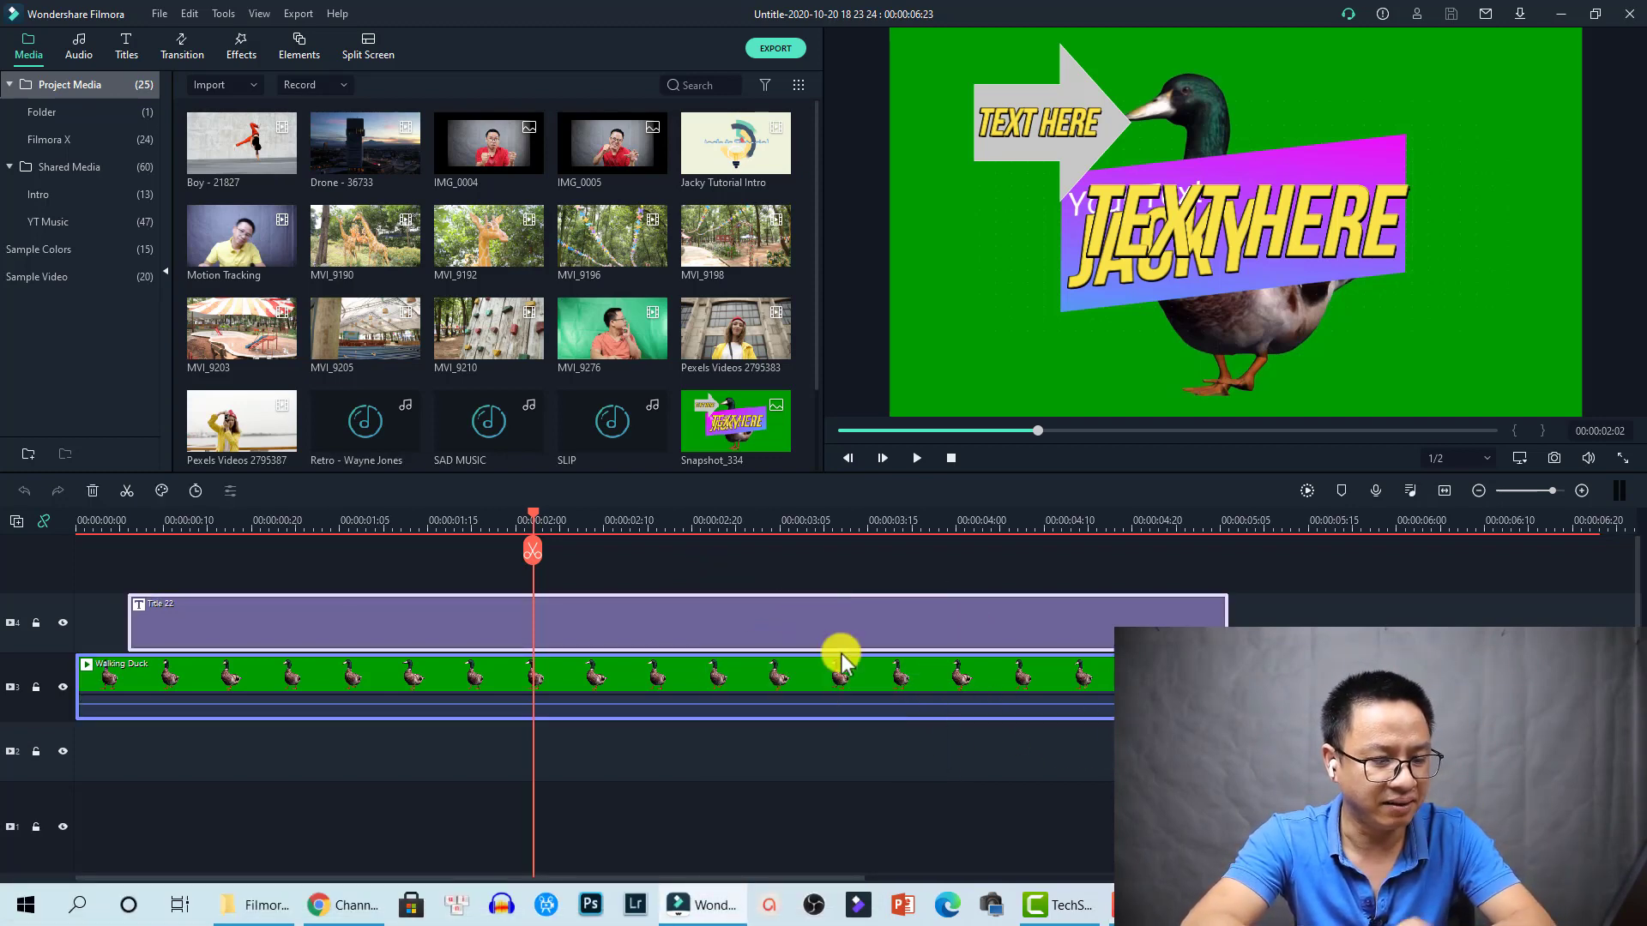
{"action": "key", "text": "Delete"}
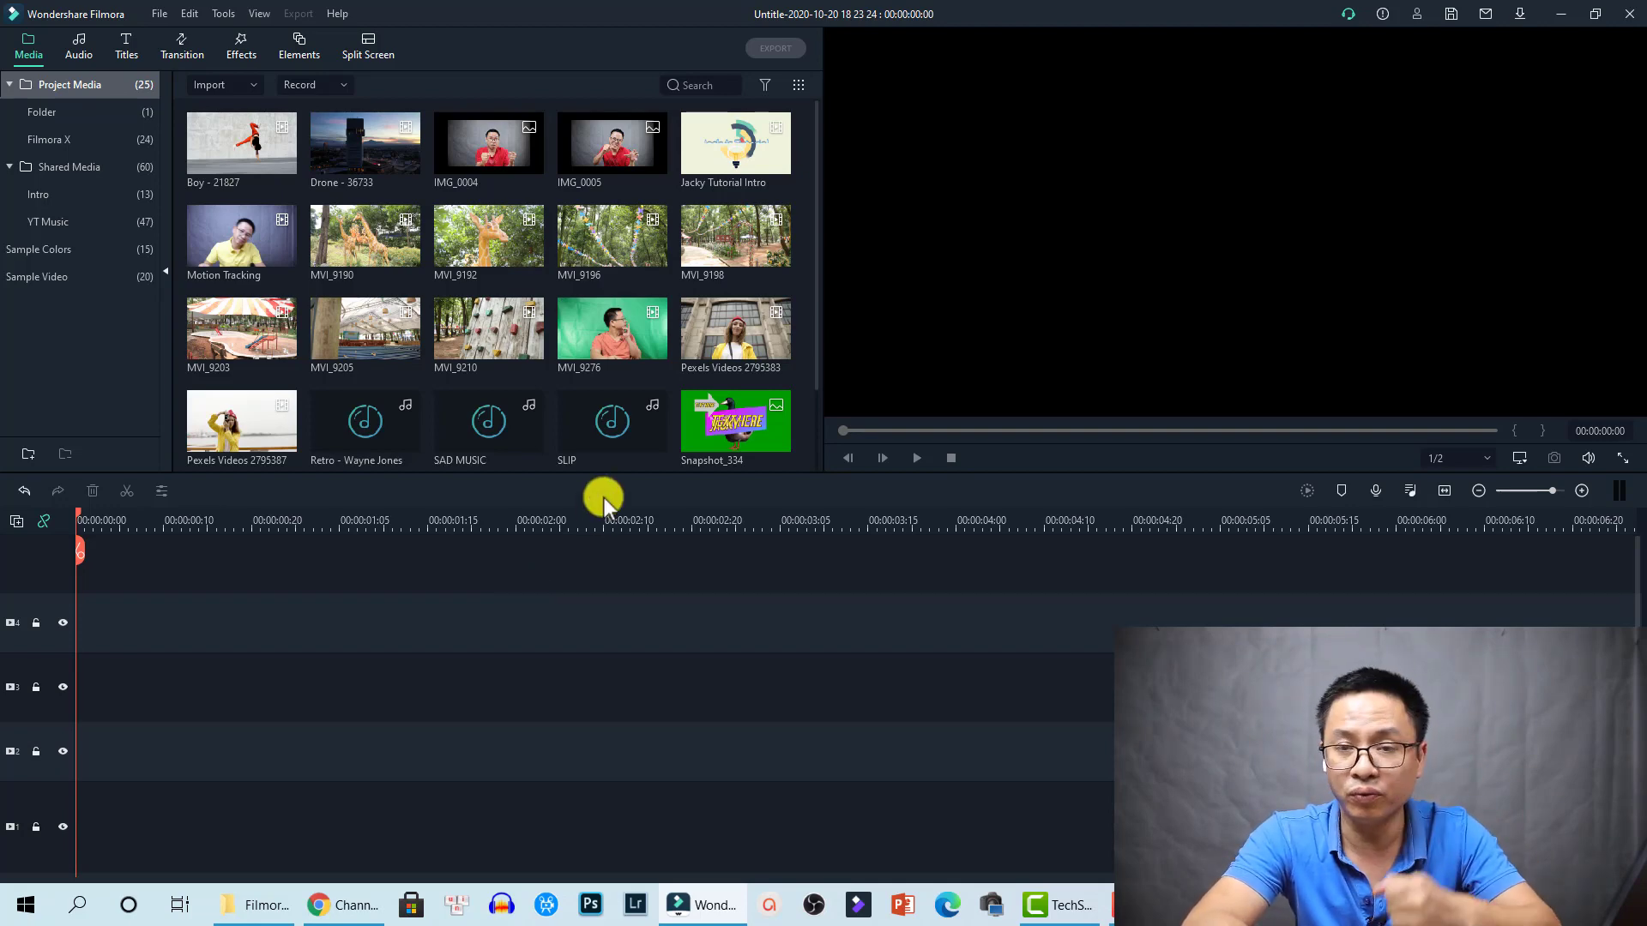
- Place the Two_of_Us music at the start of the first audio track to view its beat markers, and delete it
{"action": "scroll", "coordinate": [596, 412], "scroll_direction": "down", "scroll_amount": 2}
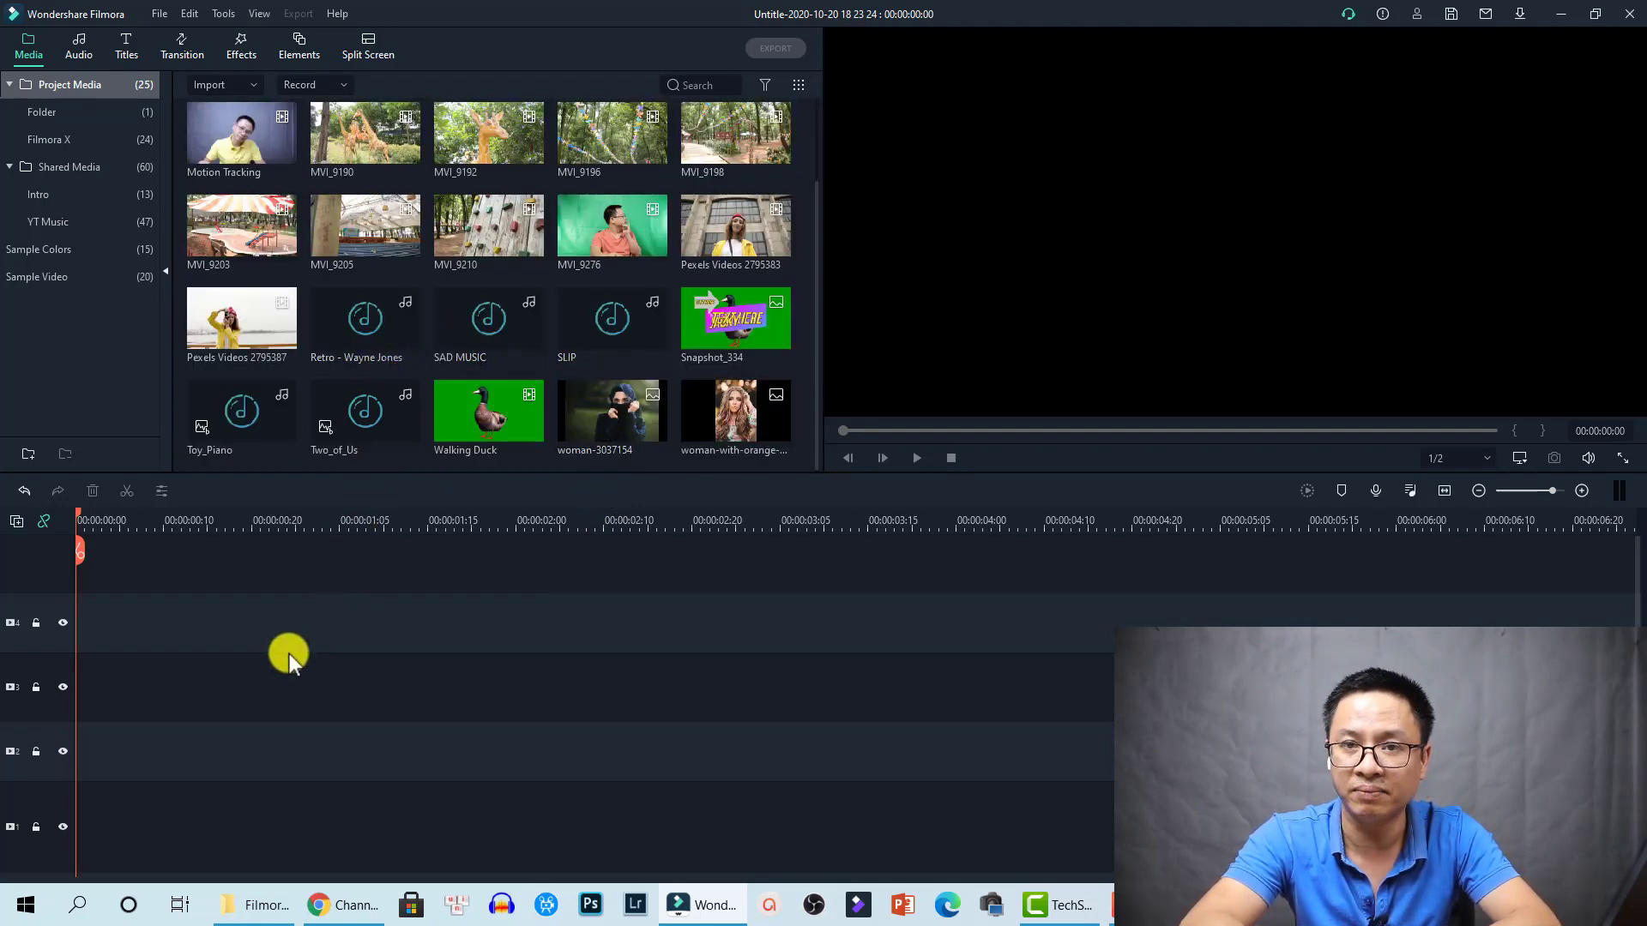
{"action": "left_click_drag", "start_coordinate": [375, 429], "coordinate": [77, 746]}
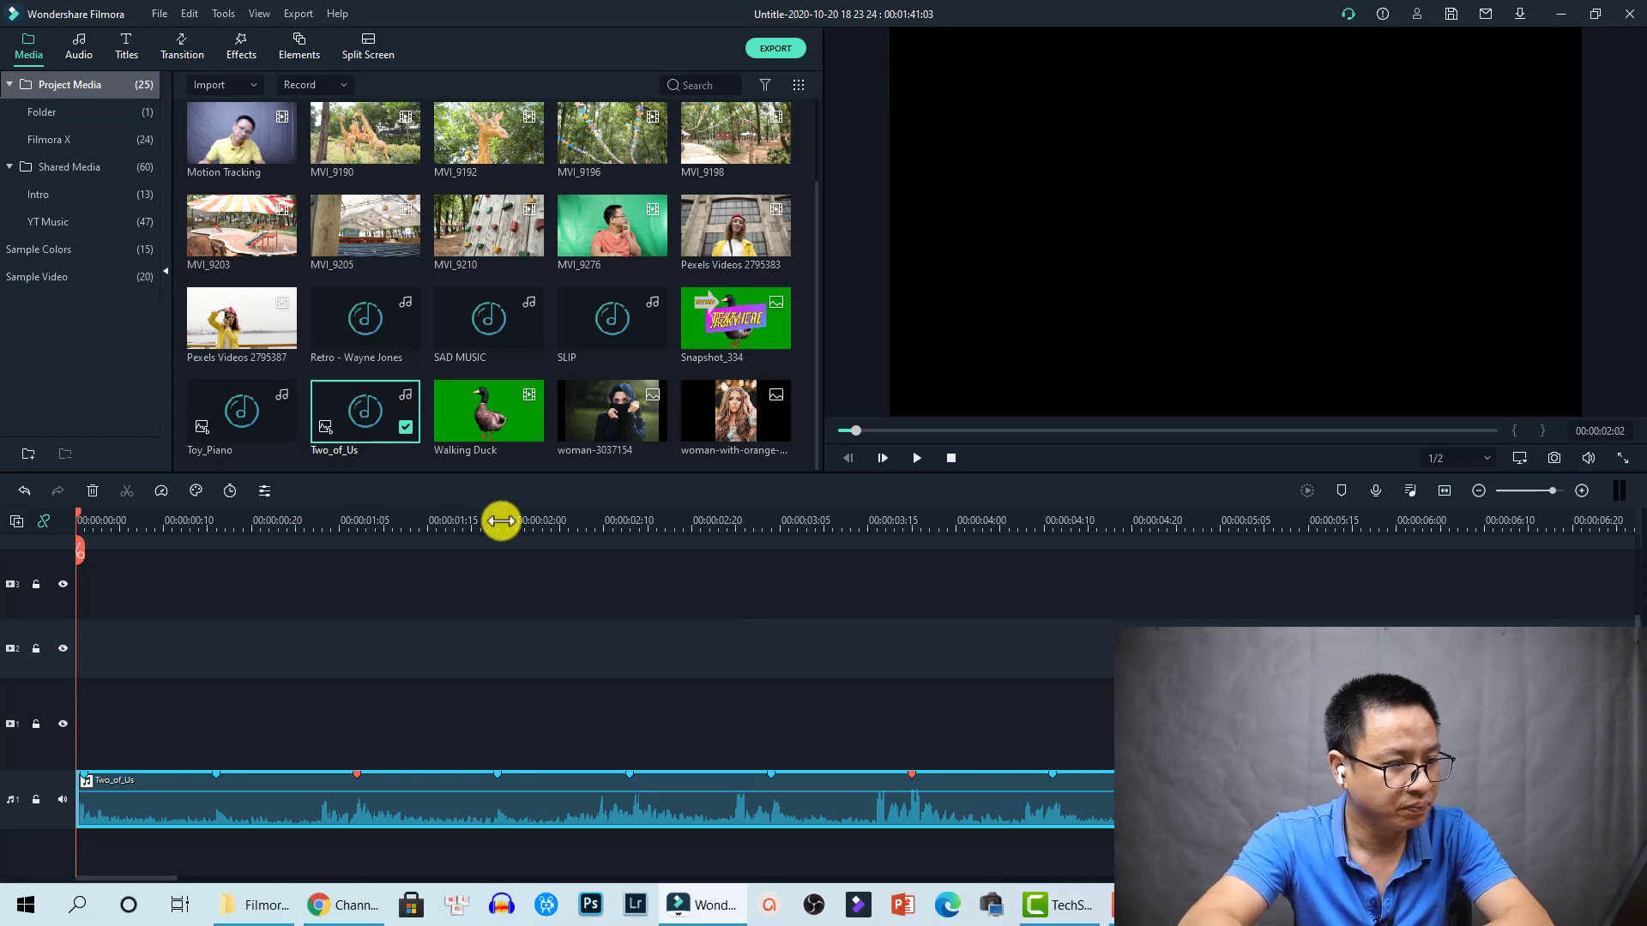
{"action": "key", "text": "Delete"}
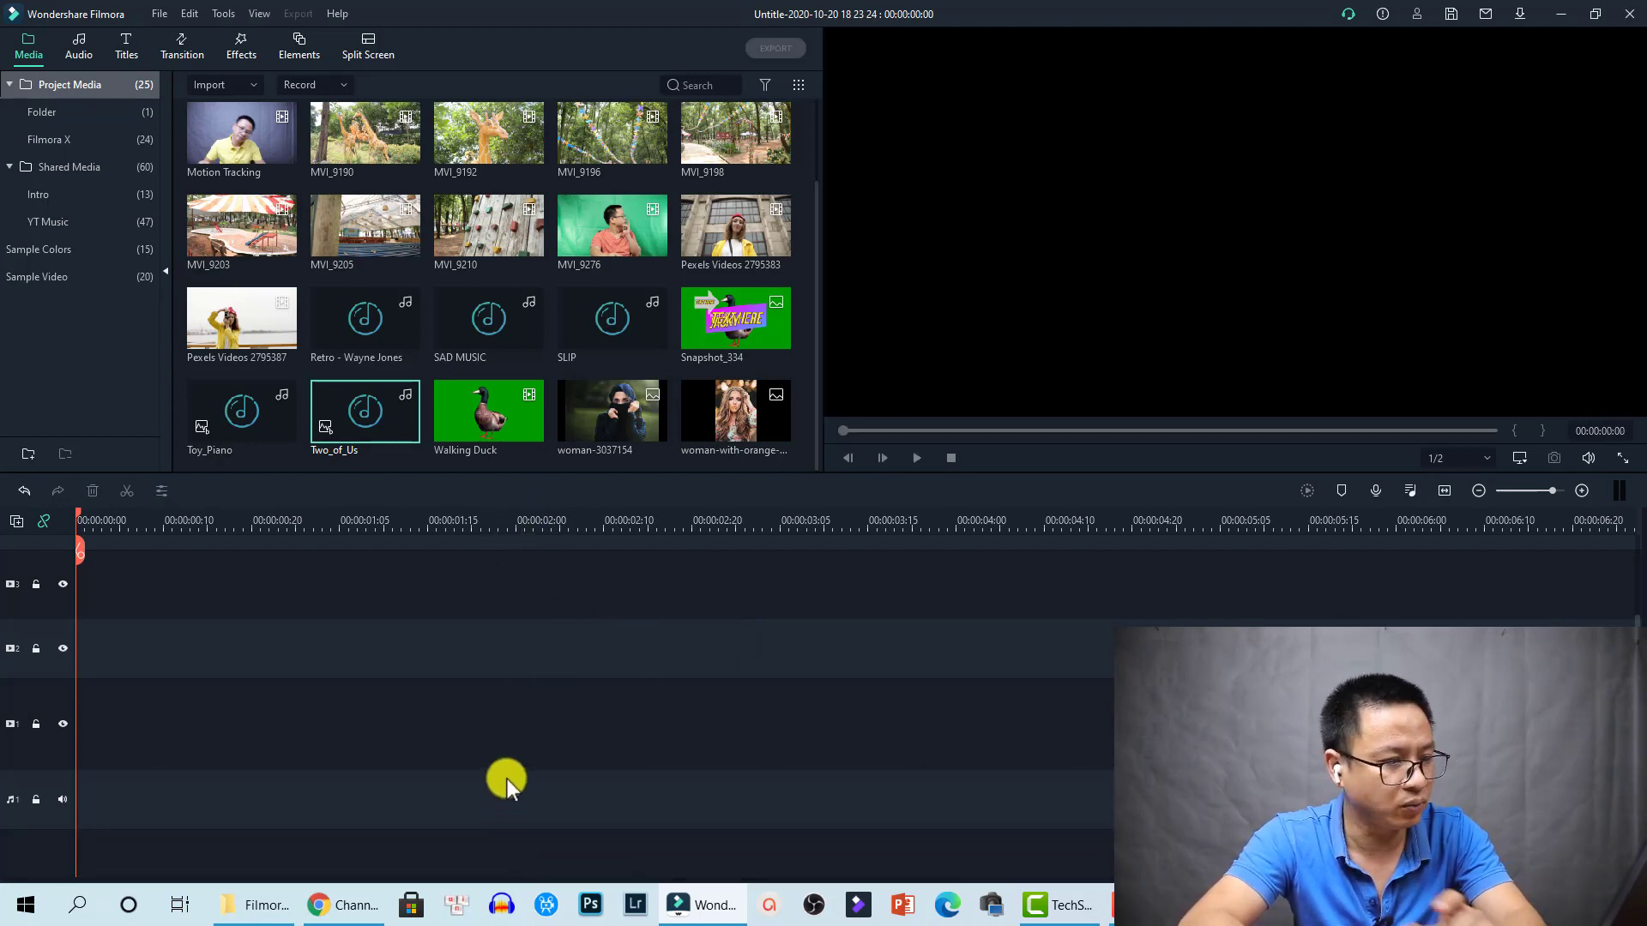
- Run Beat Detection on the Retro - Wayne Jones music file in the media library
{"action": "left_click", "coordinate": [367, 336]}
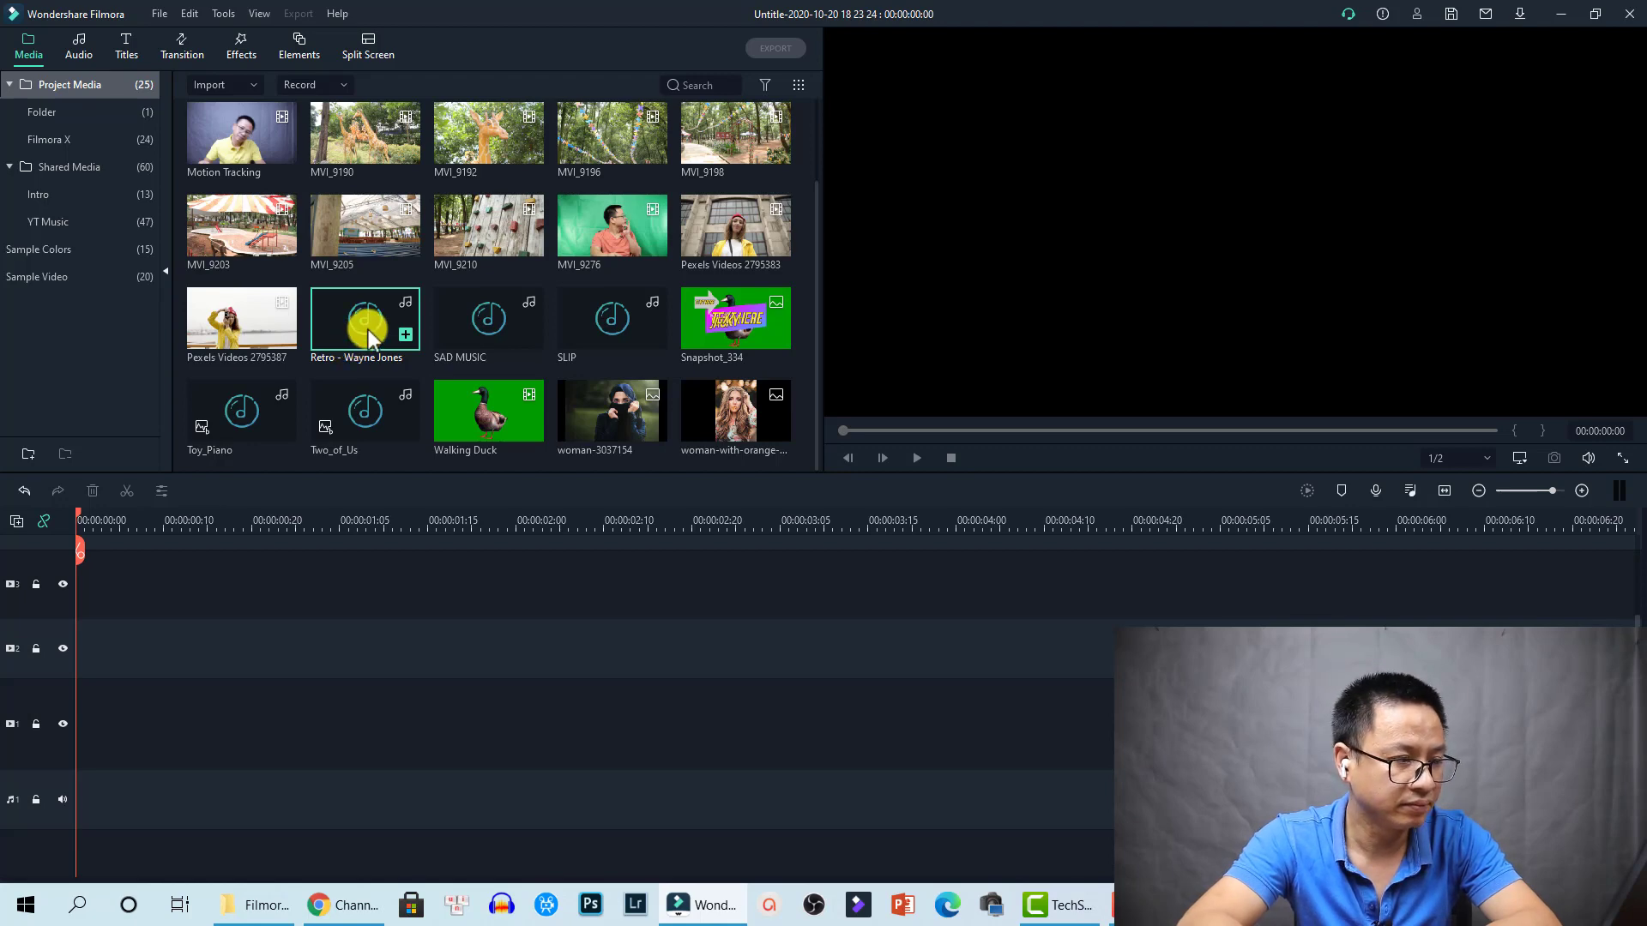
{"action": "right_click", "coordinate": [368, 329]}
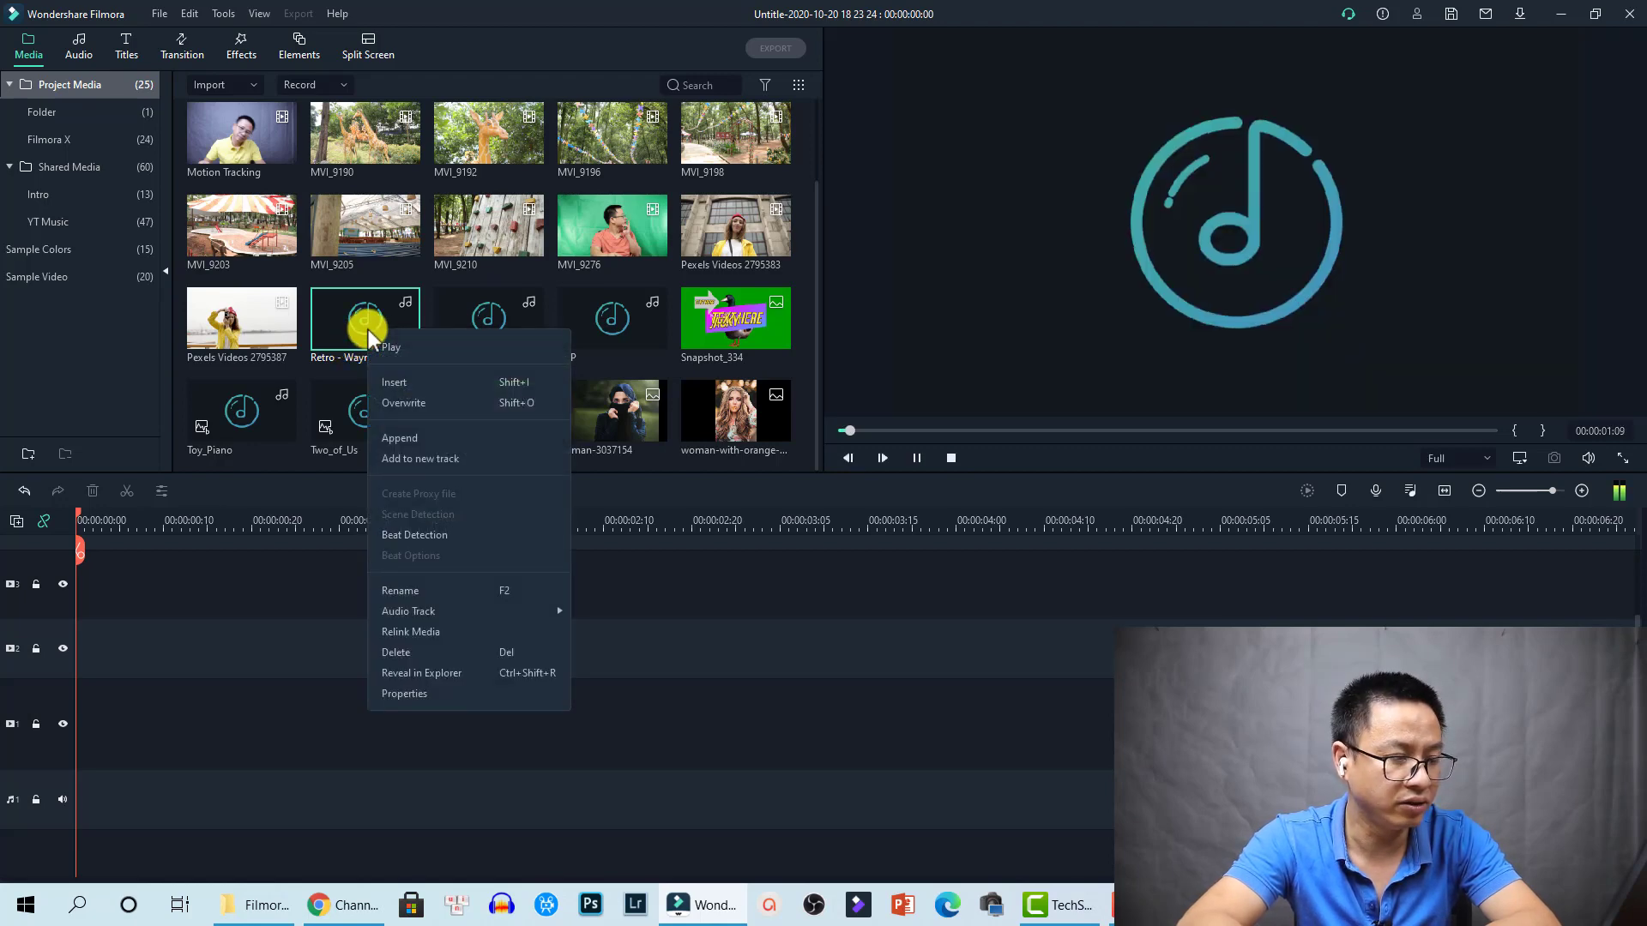
{"action": "left_click", "coordinate": [411, 536]}
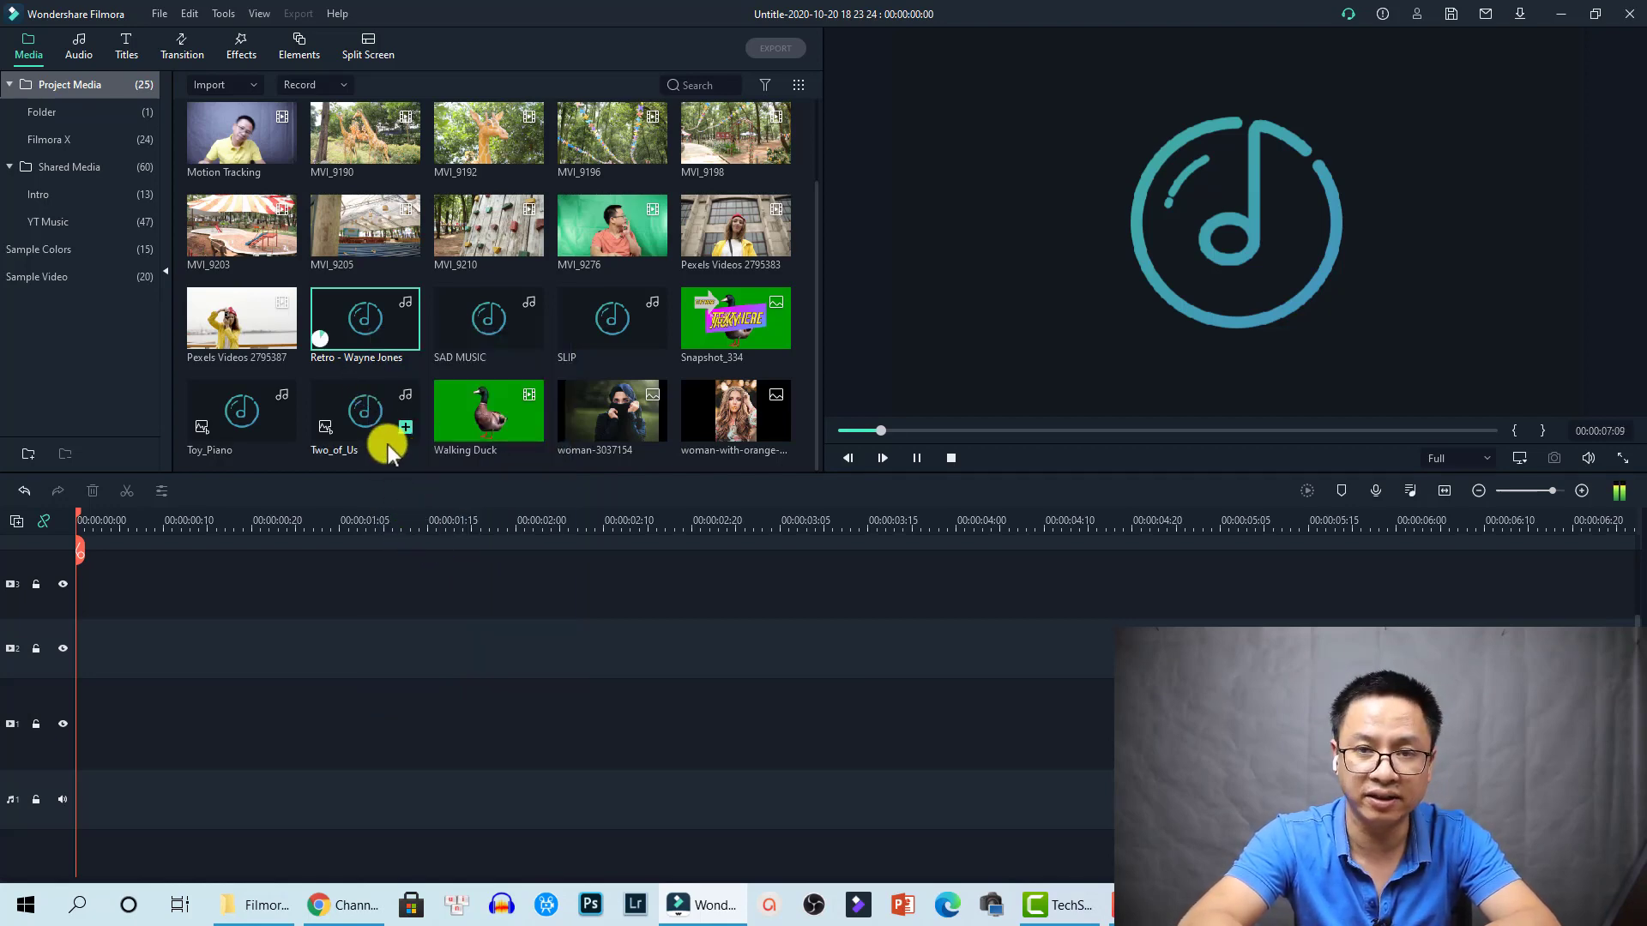
- In the Retro music's Beat Options, turn off marking highlight beats only and set the highlight offset to 2 beats
{"action": "right_click", "coordinate": [352, 338]}
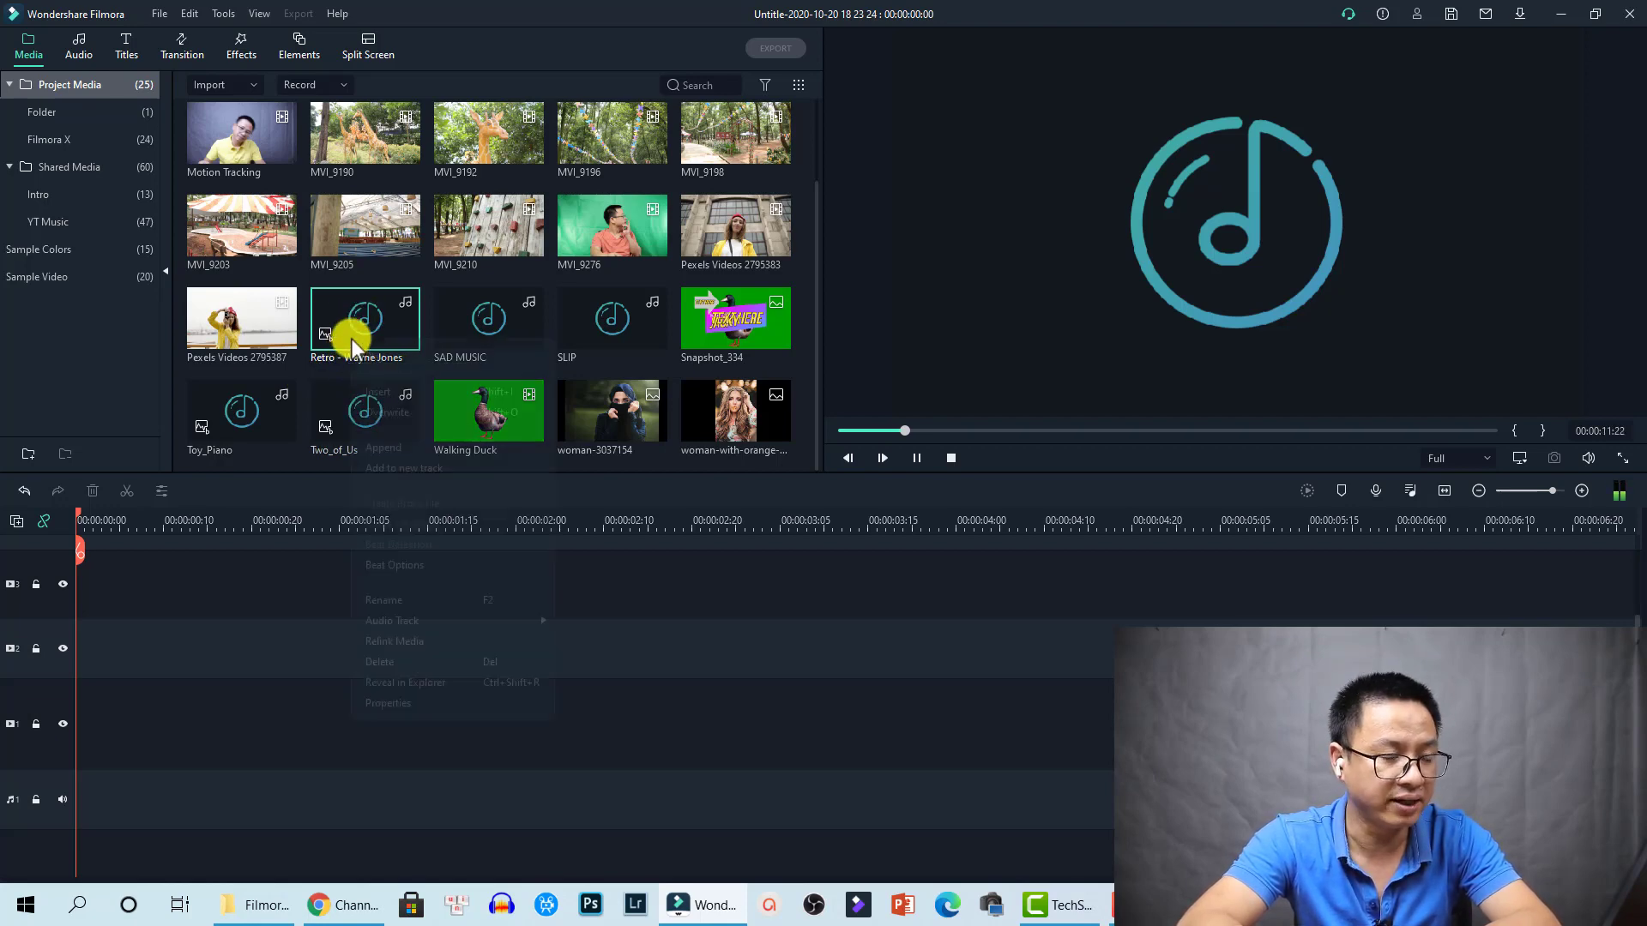
{"action": "left_click", "coordinate": [399, 565]}
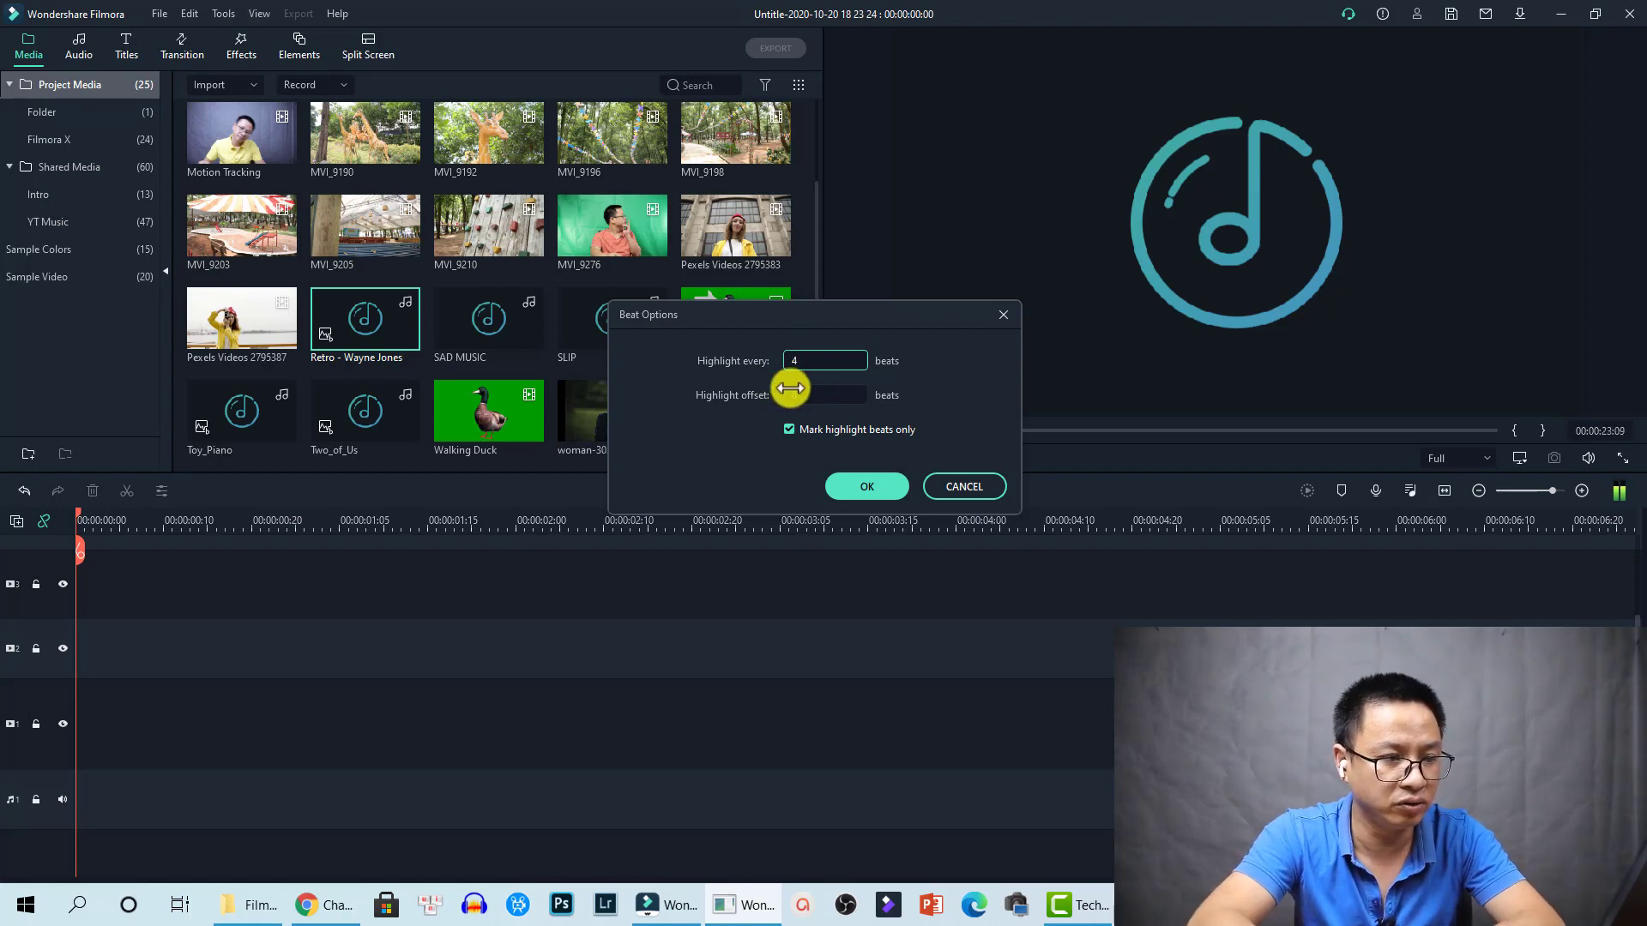
{"action": "left_click", "coordinate": [791, 428]}
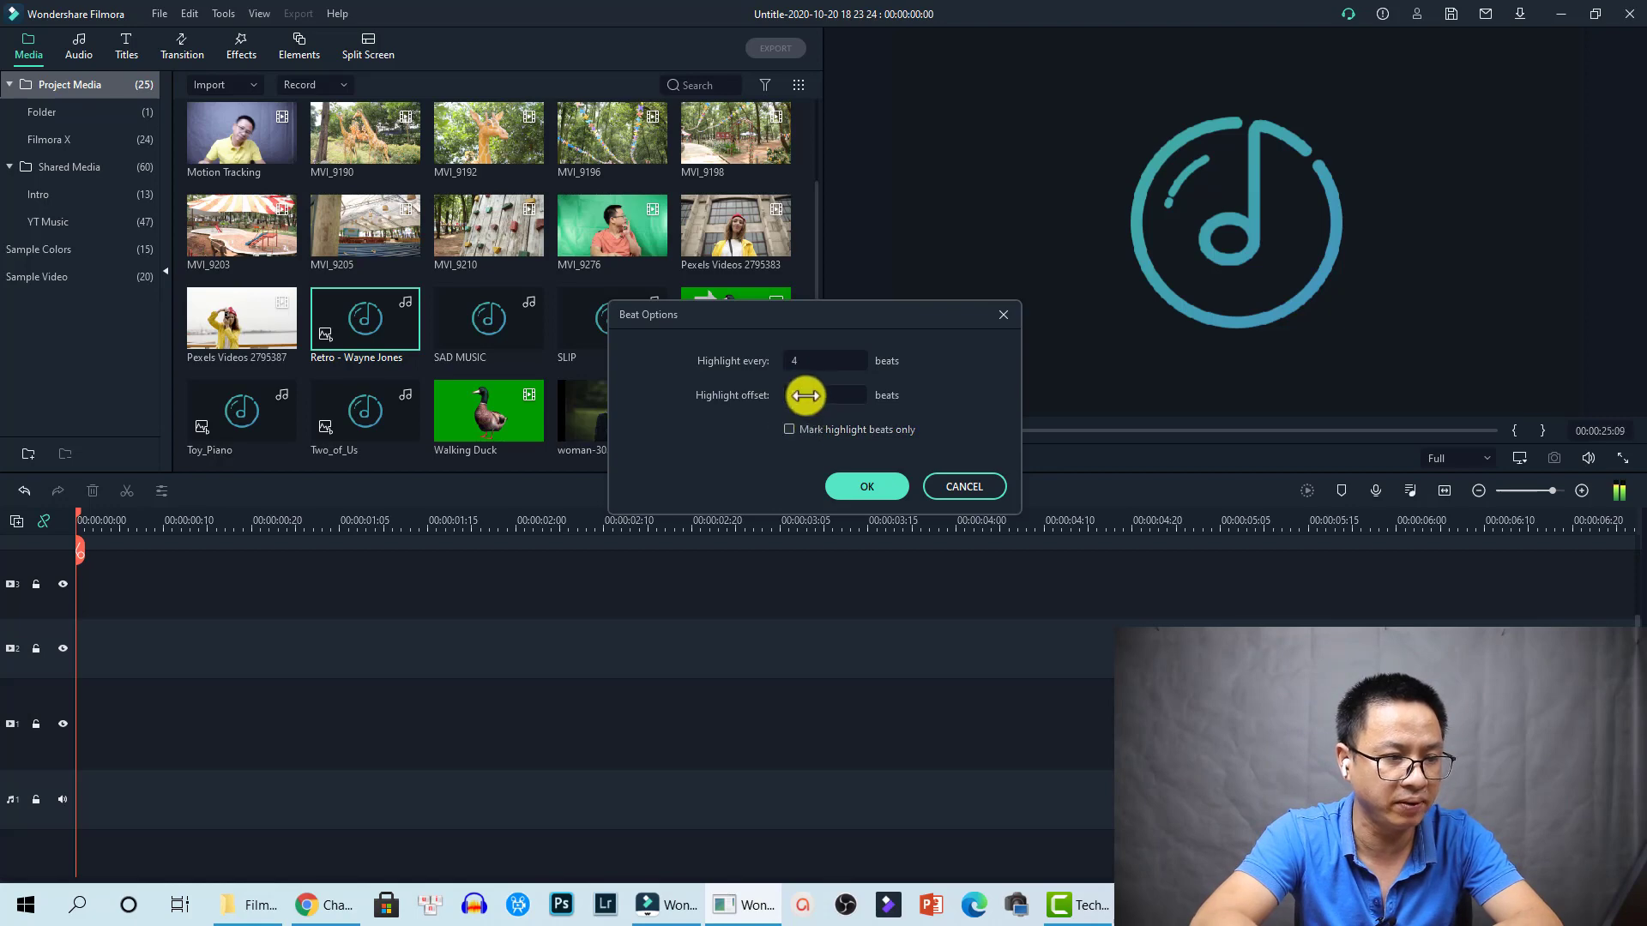
{"action": "left_click", "coordinate": [807, 394]}
{"action": "type", "text": "2"}
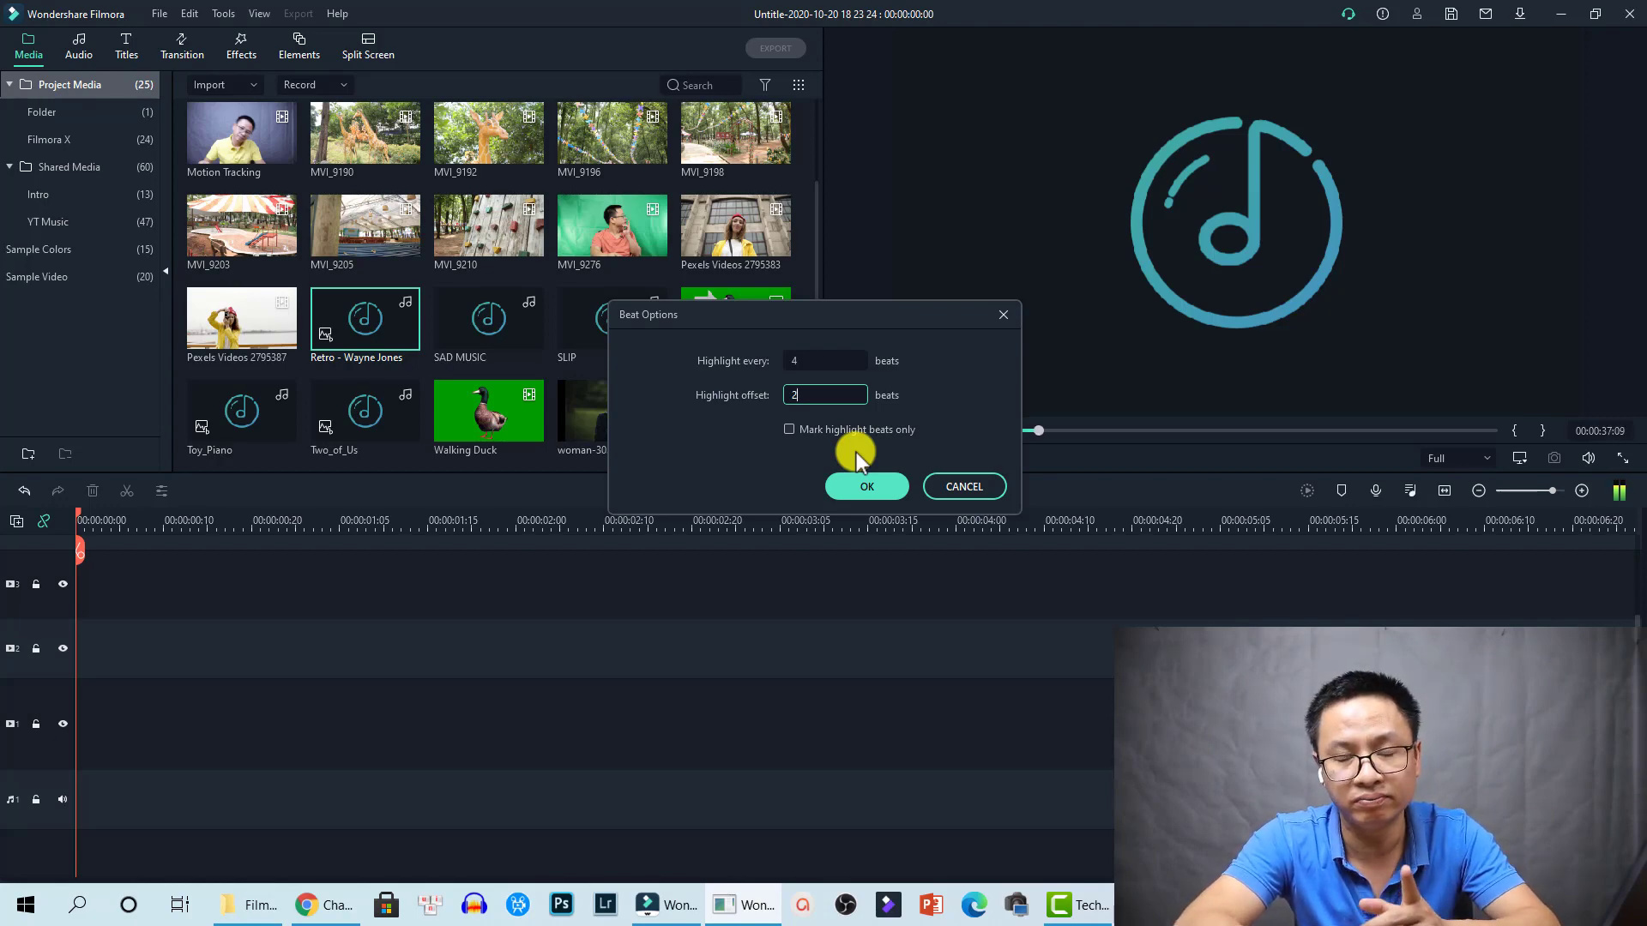
{"action": "left_click", "coordinate": [862, 489]}
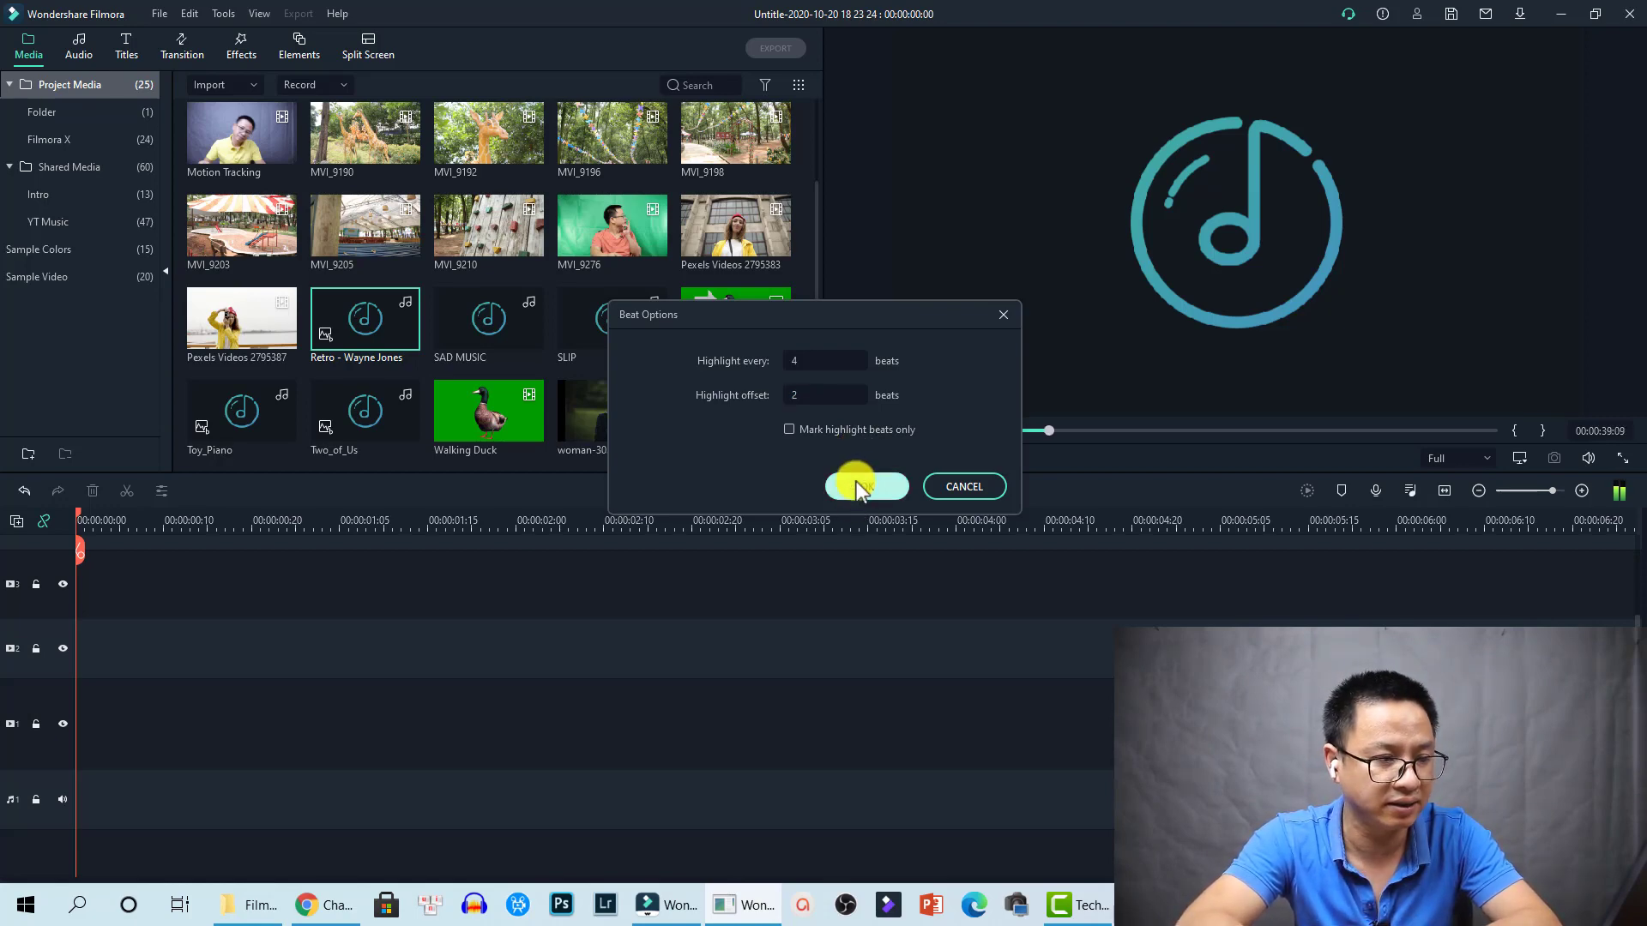
{"action": "left_click", "coordinate": [960, 470]}
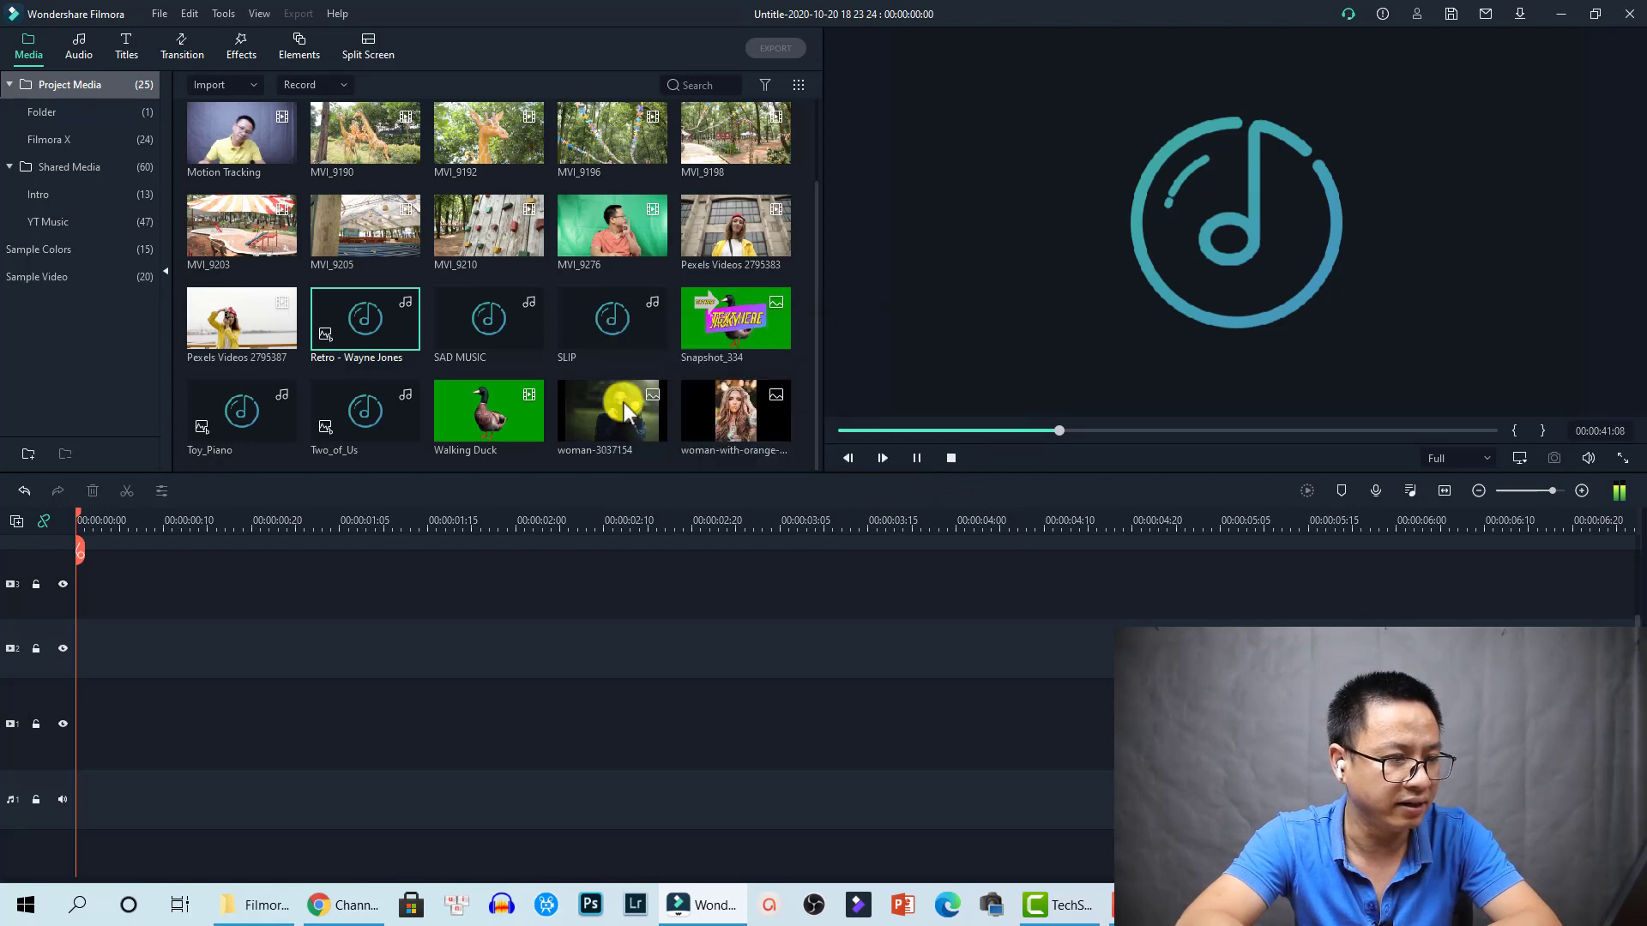
- Place the Retro music at the start of the first audio track and play its opening seconds along the beat markers
{"action": "left_click_drag", "start_coordinate": [374, 341], "coordinate": [130, 770]}
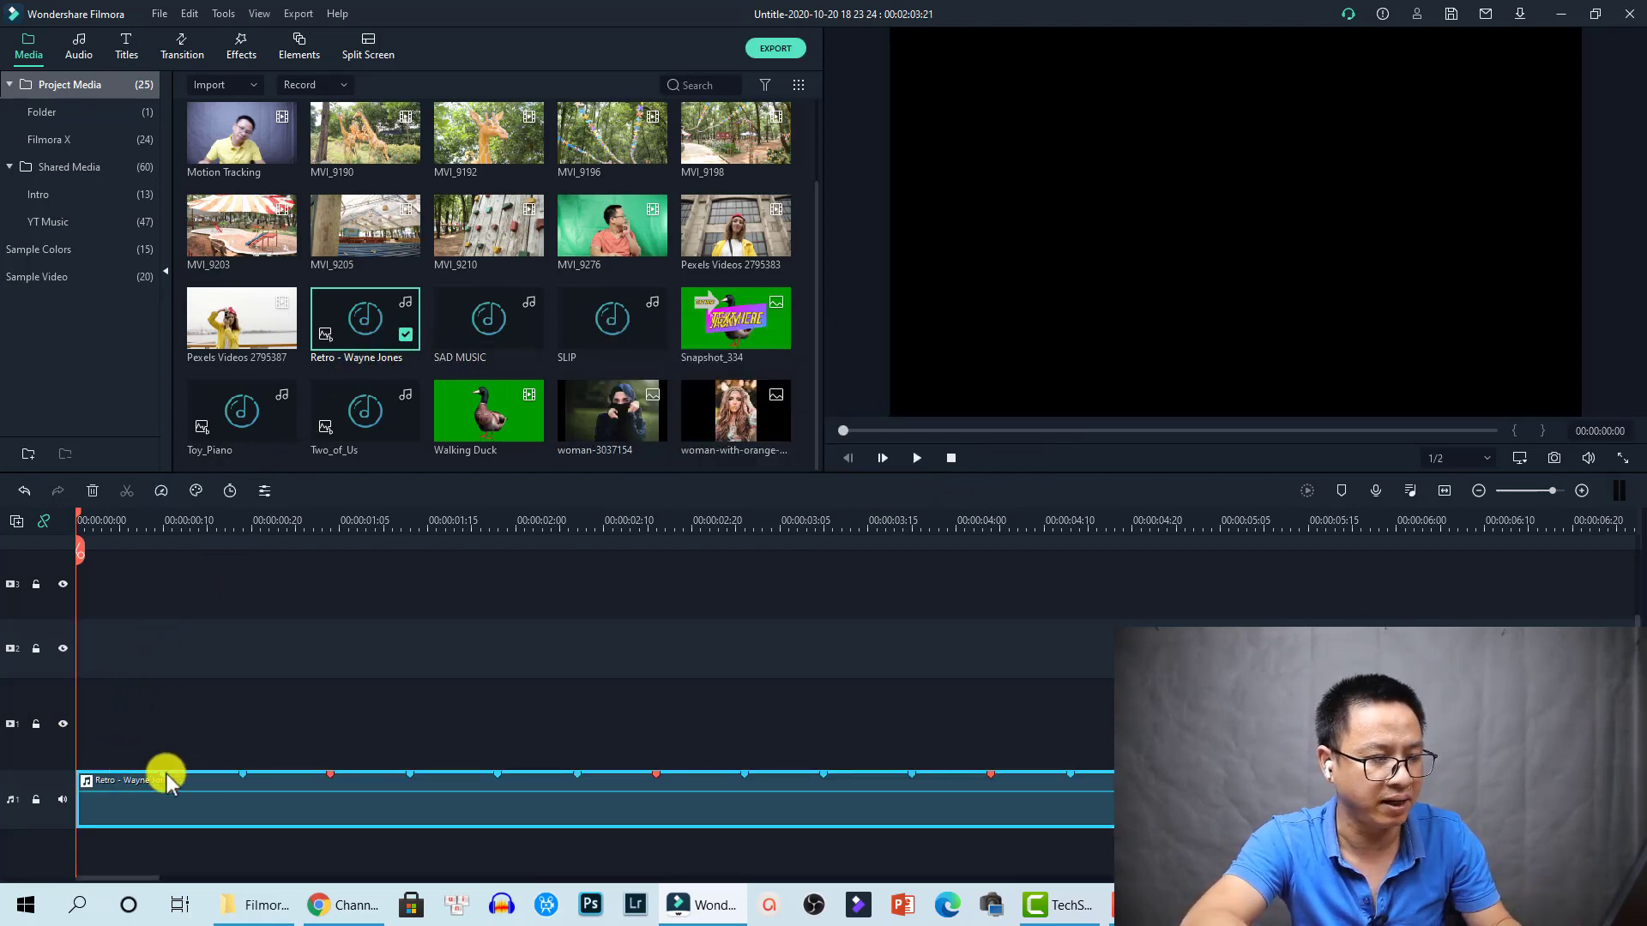
{"action": "key", "text": "space"}
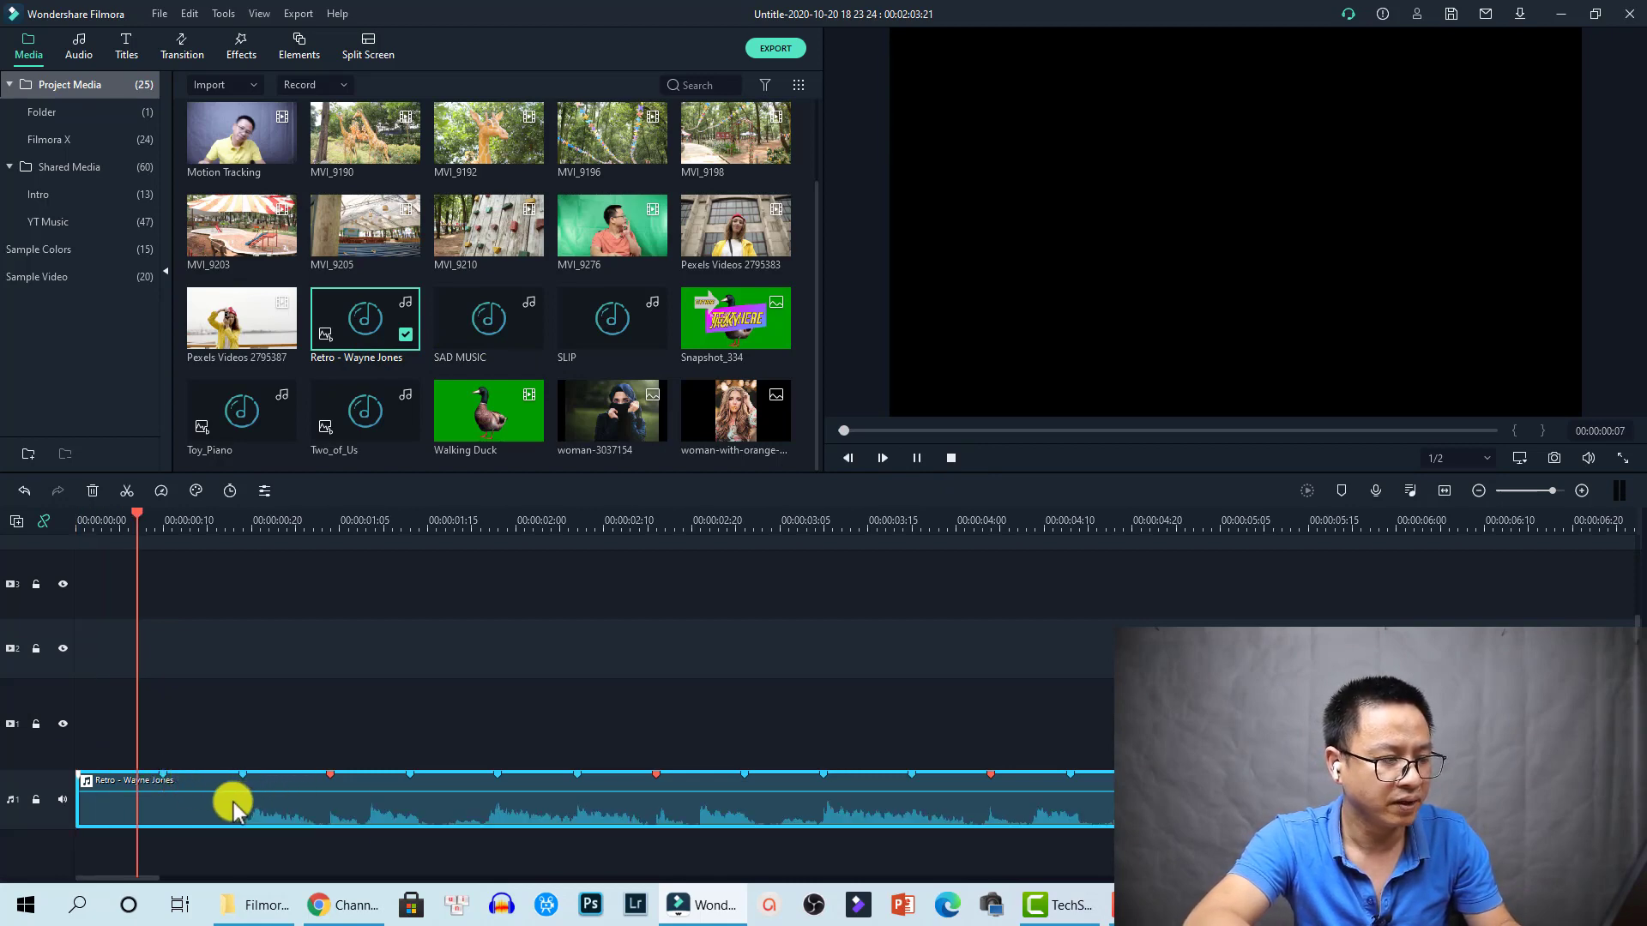
{"action": "key", "text": "space"}
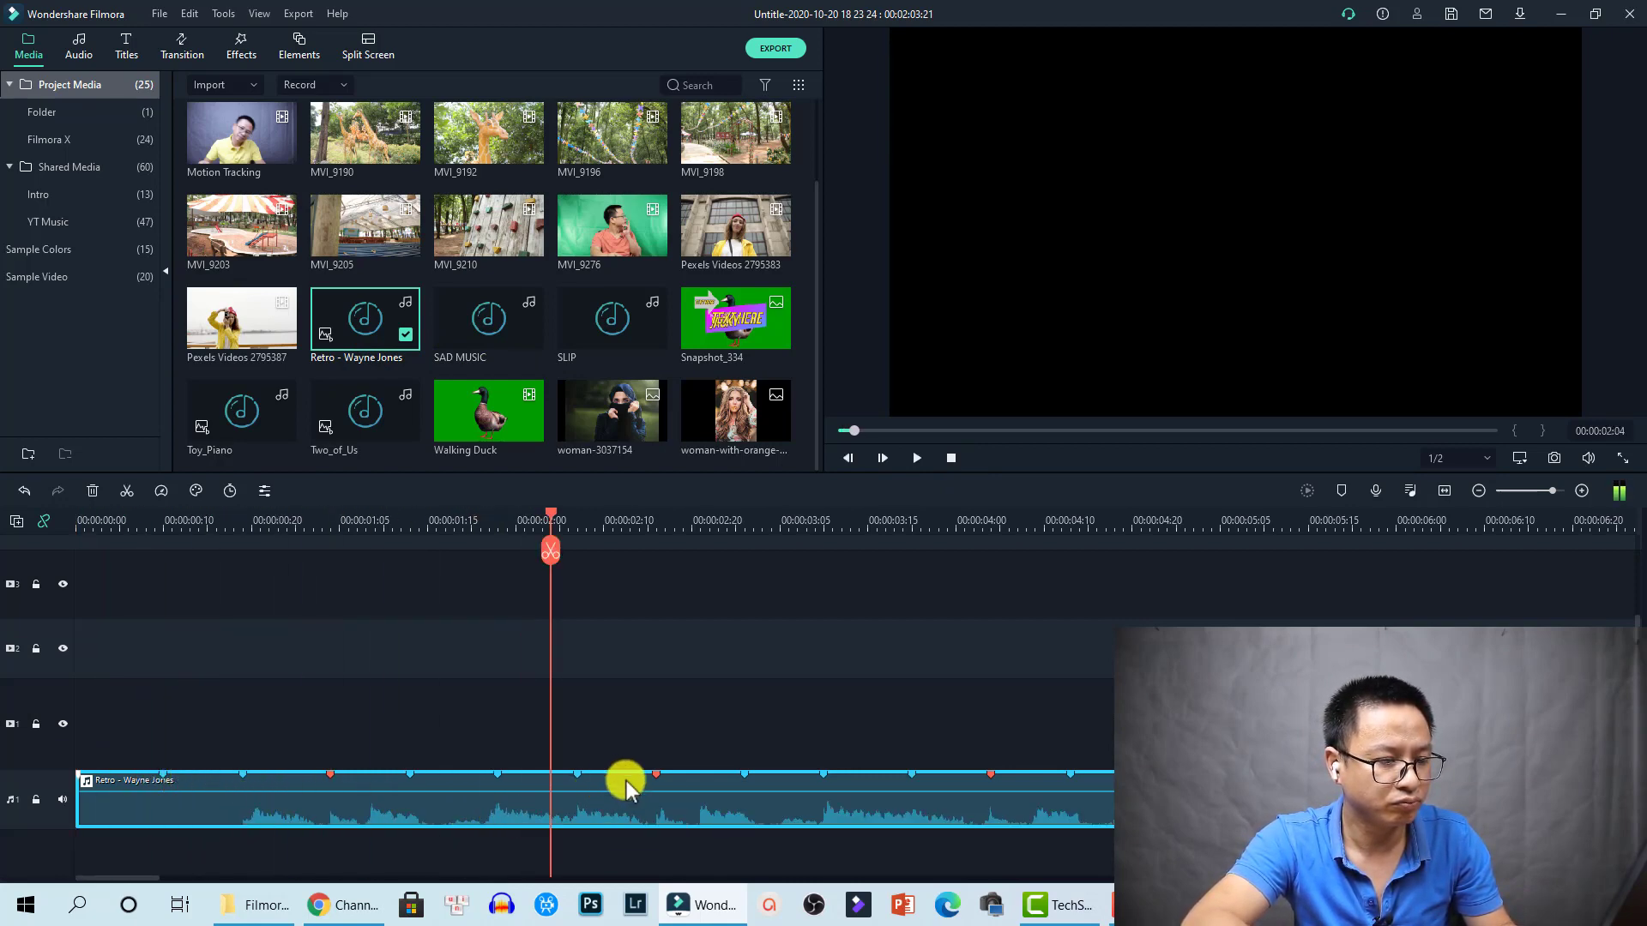
{"action": "left_click", "coordinate": [759, 717]}
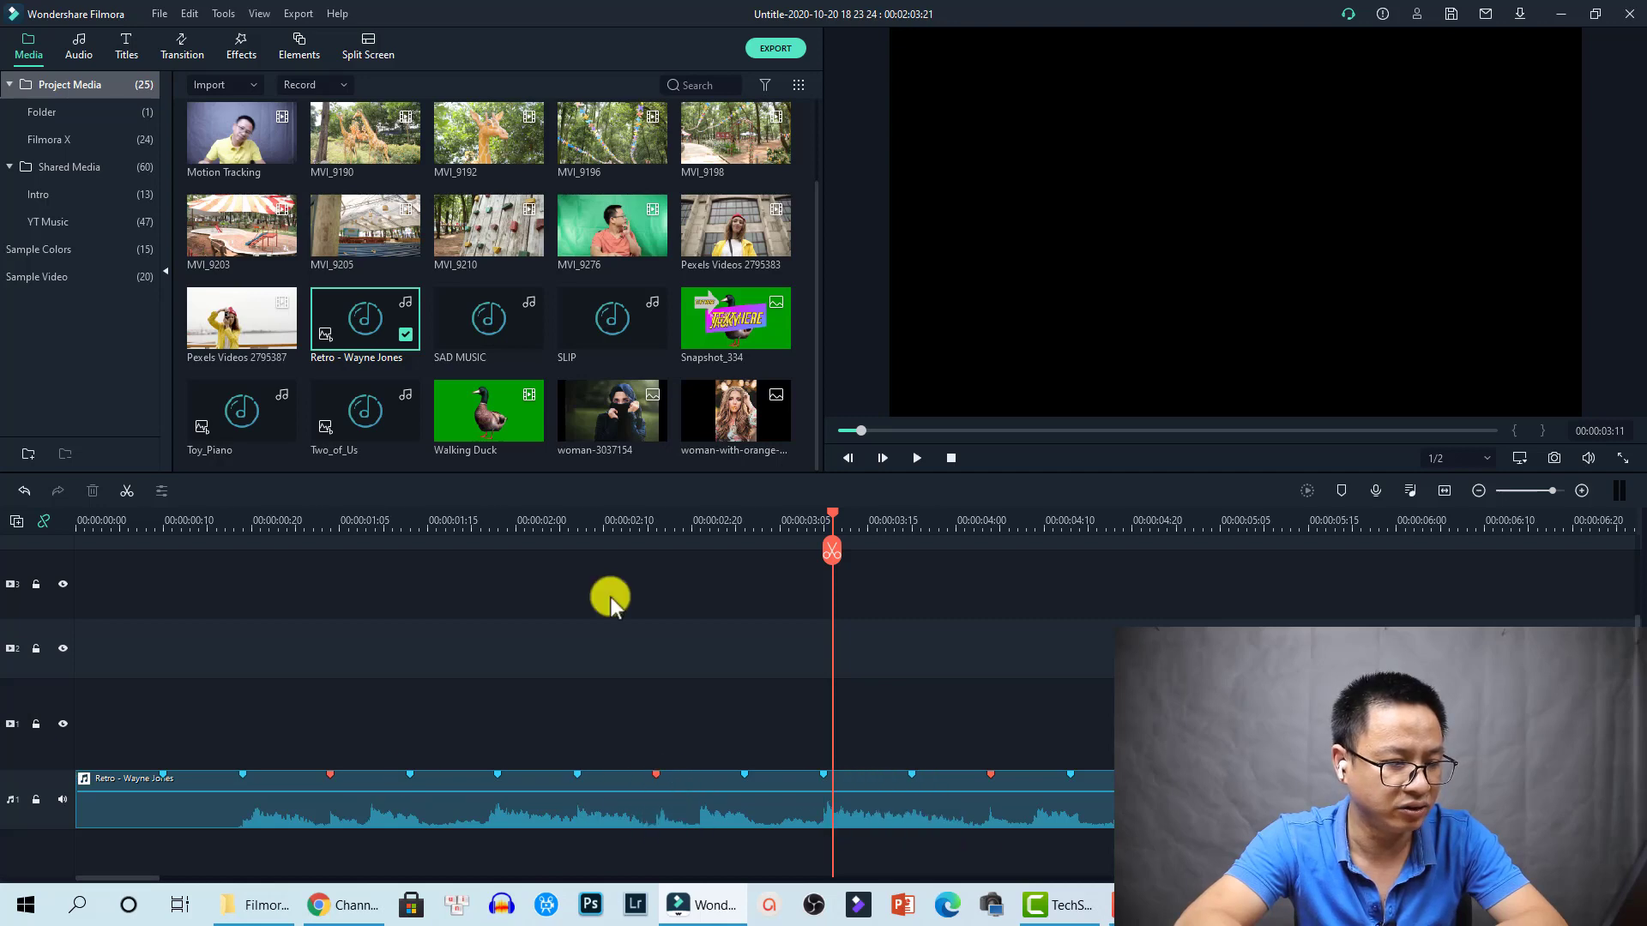
- Place Pexels Videos 2795387 on video track 1 from the beat marker at about 00:00:00:19 and cut off everything after the marker at 00:00:01:23
{"action": "left_click_drag", "start_coordinate": [258, 328], "coordinate": [243, 729]}
{"action": "left_click", "coordinate": [918, 477]}
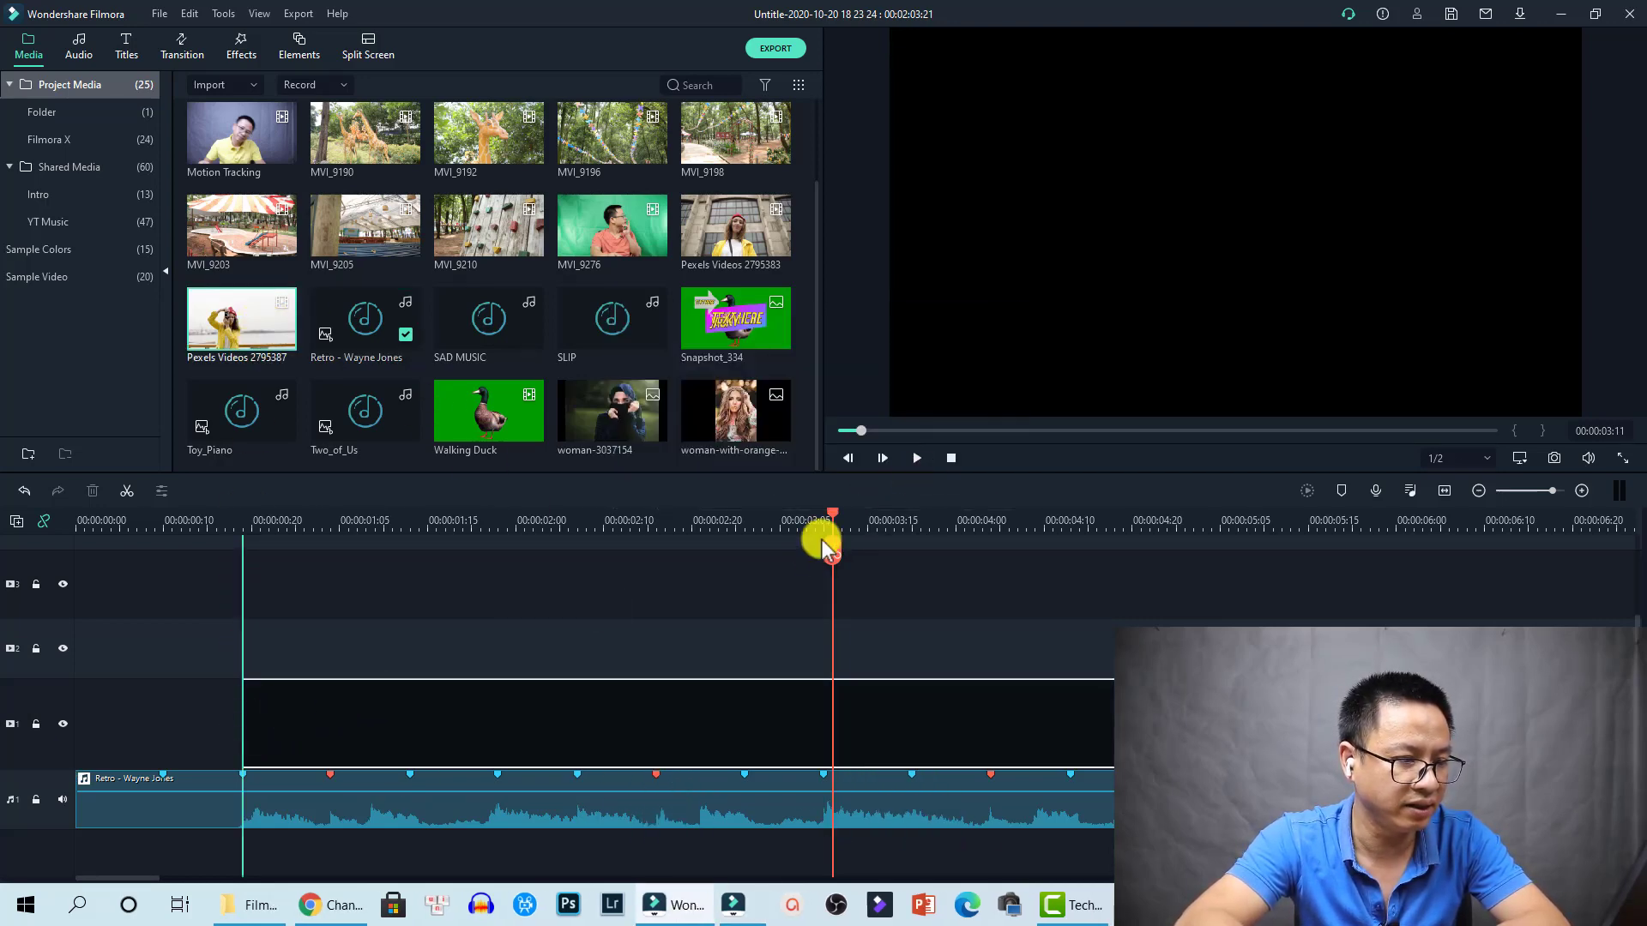
{"action": "left_click", "coordinate": [418, 520]}
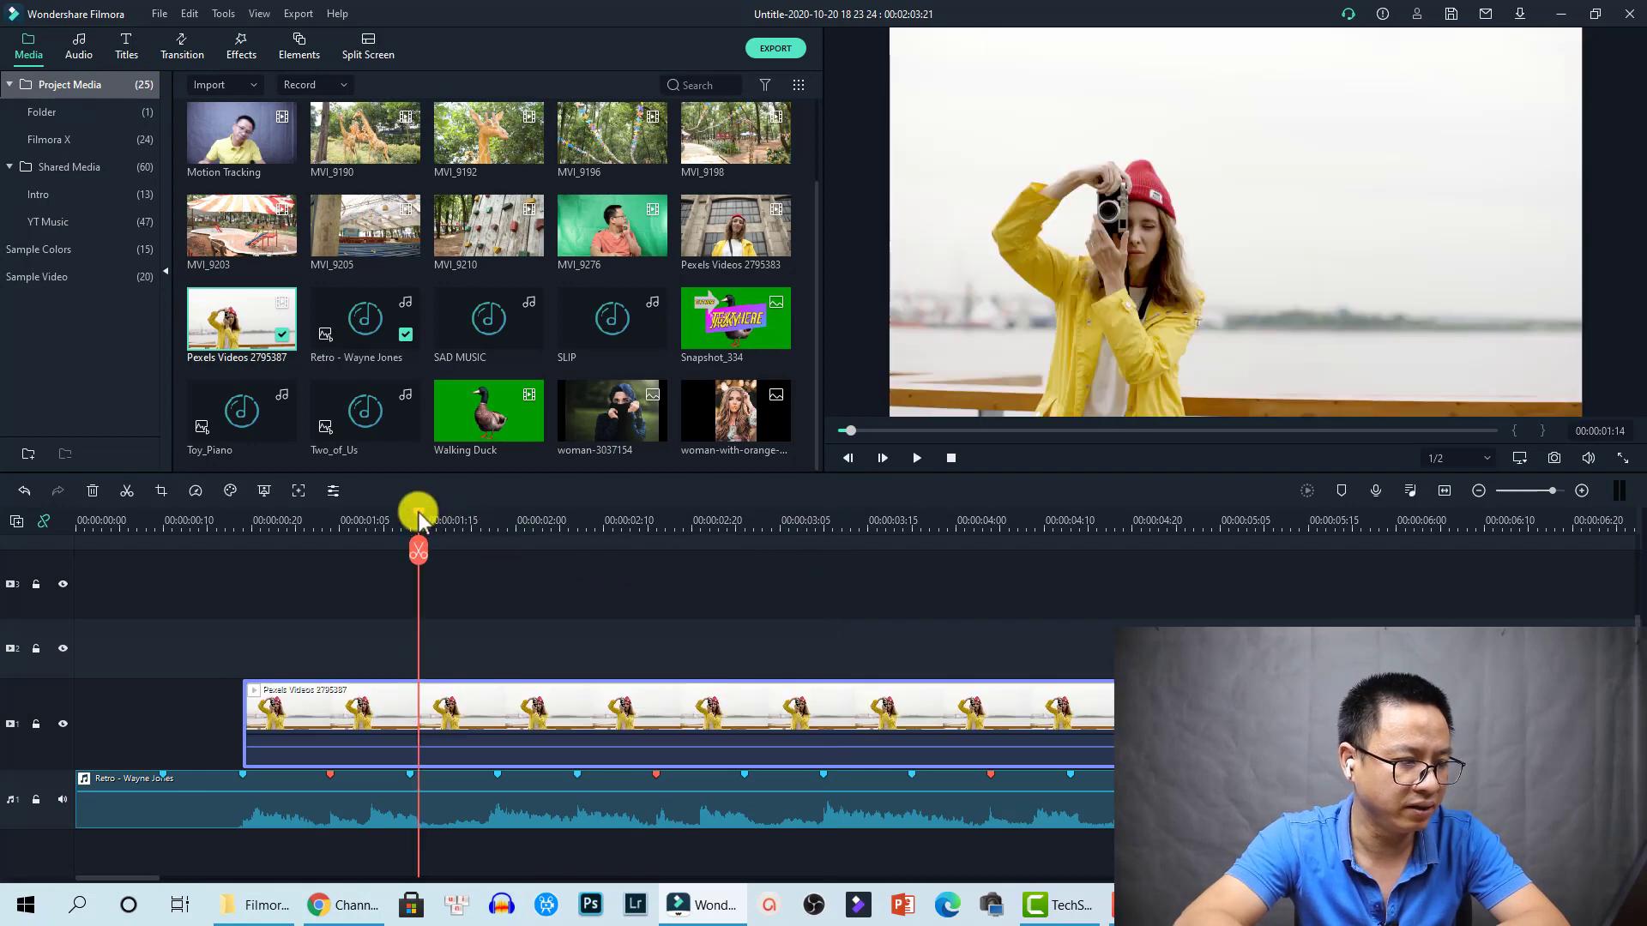
{"action": "left_click_drag", "start_coordinate": [418, 520], "coordinate": [504, 521]}
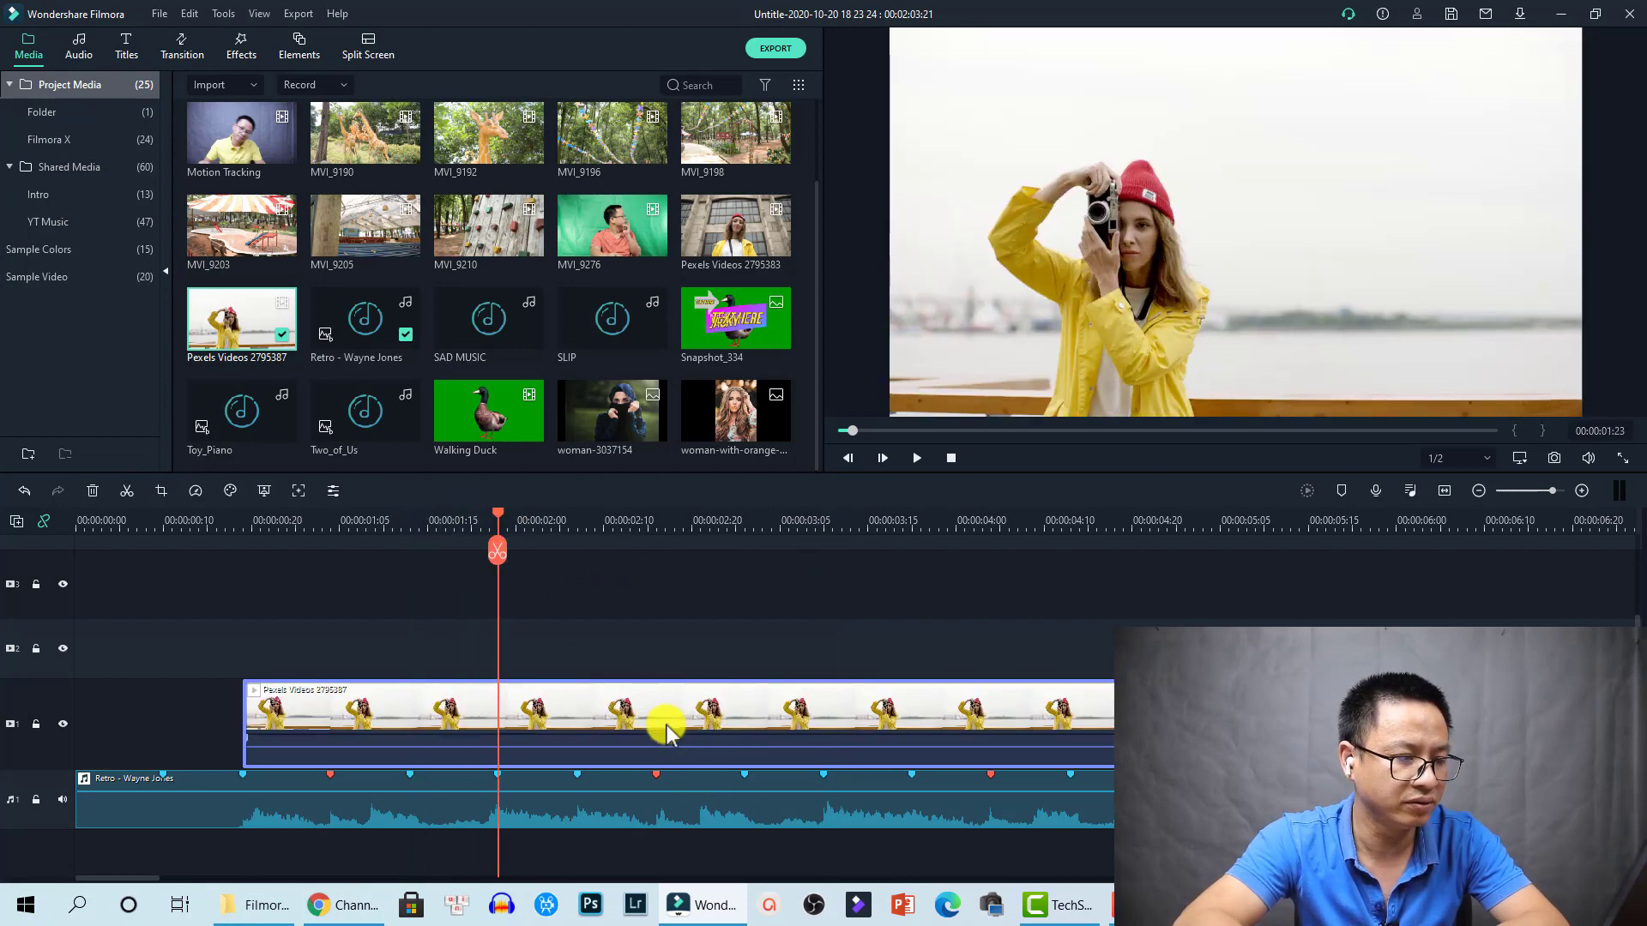
{"action": "left_click", "coordinate": [497, 551]}
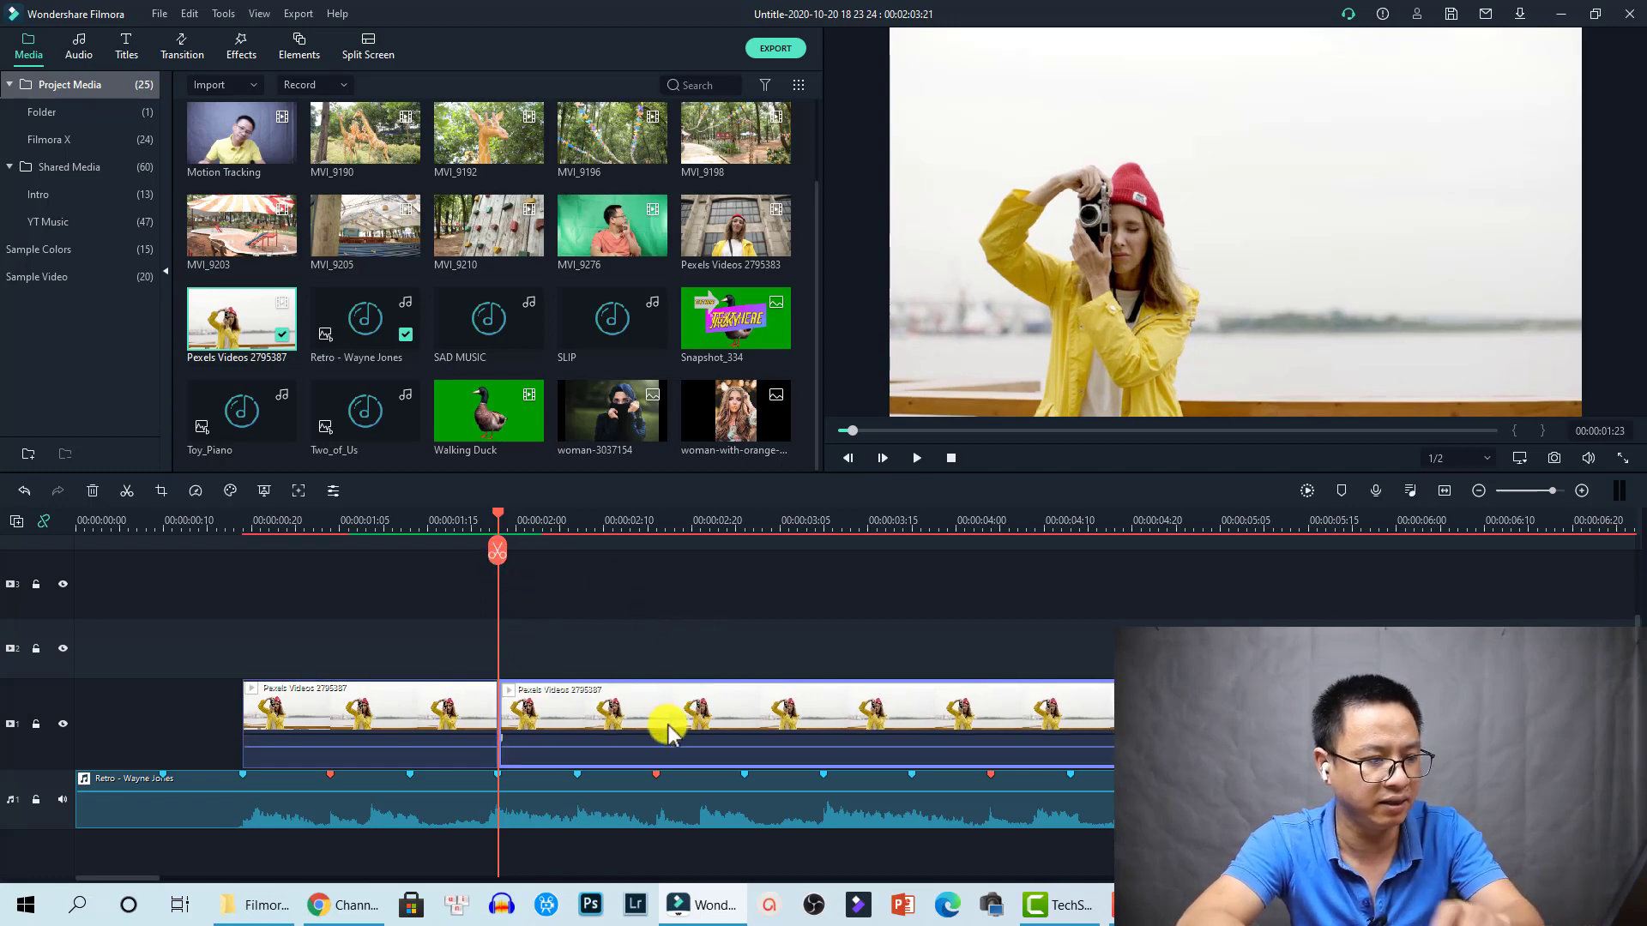
{"action": "key", "text": "Delete"}
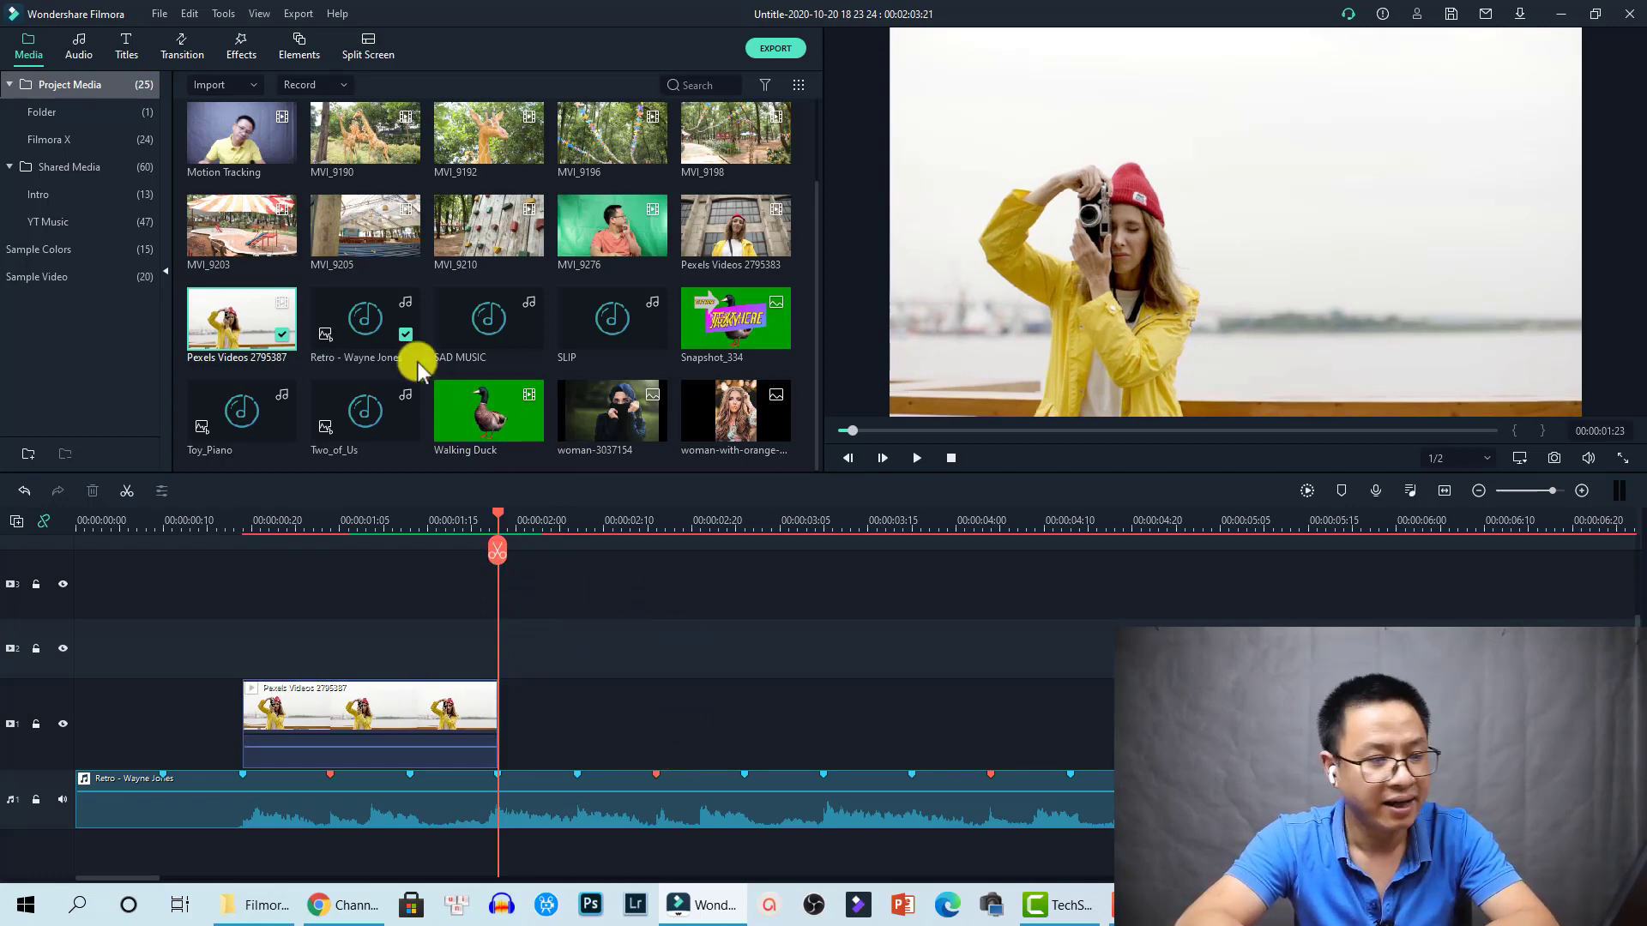
- Place the Motion Tracking clip right after the Pexels clip on video track 1 and cut off everything after the beat marker at 00:00:02:16
{"action": "left_click_drag", "start_coordinate": [247, 154], "coordinate": [628, 733]}
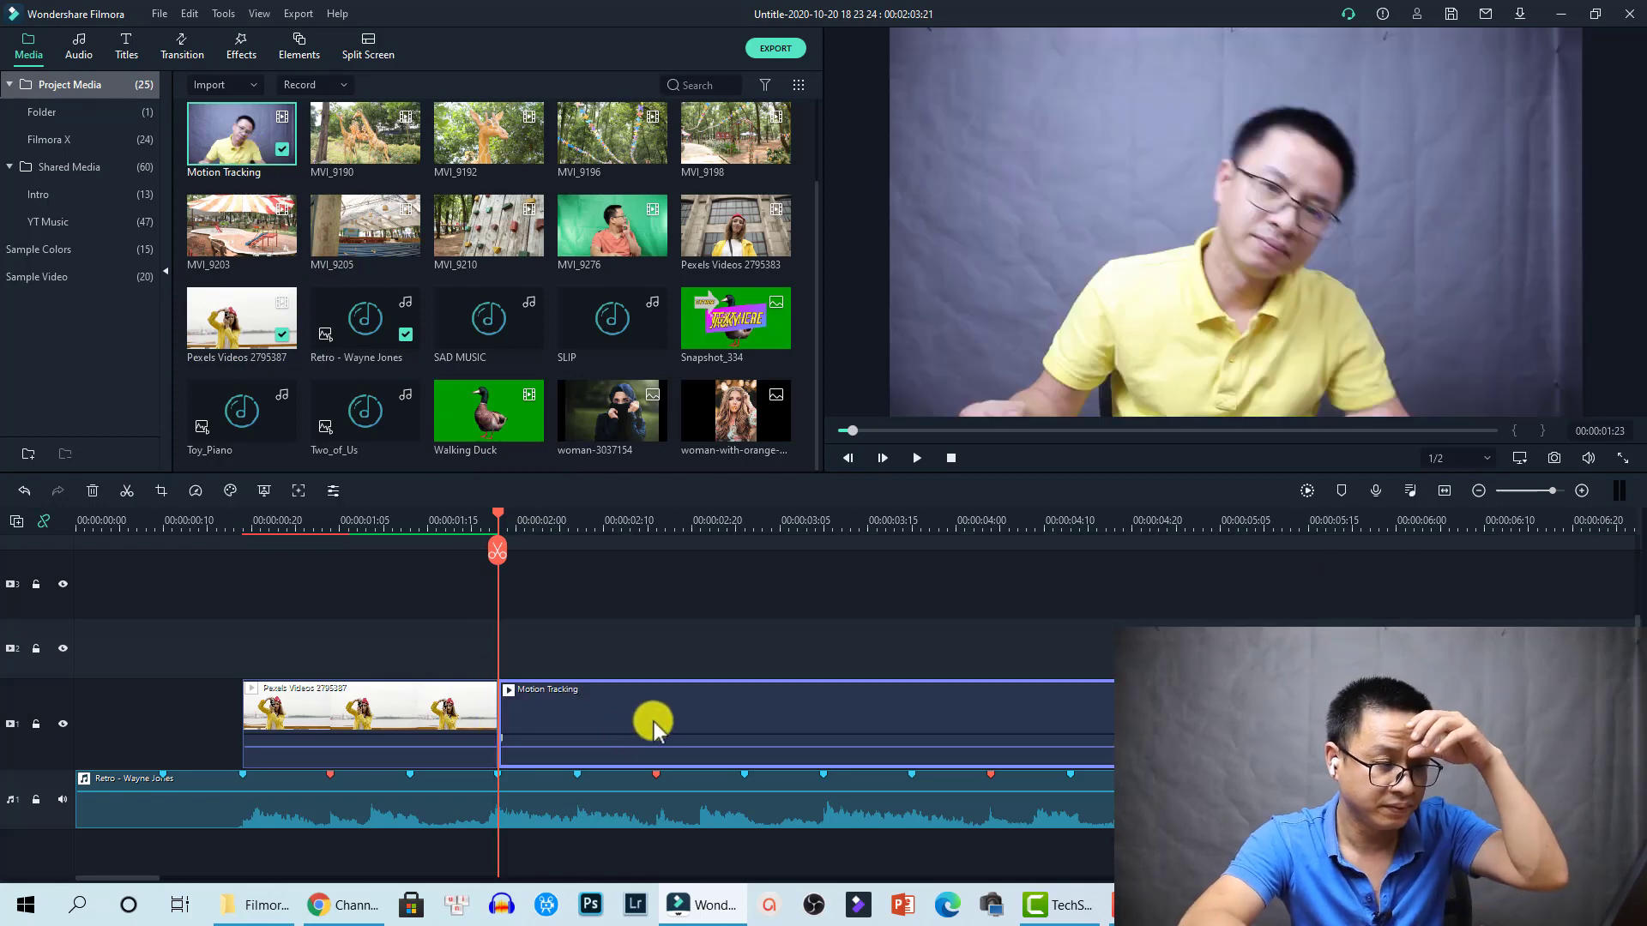
{"action": "left_click", "coordinate": [642, 518]}
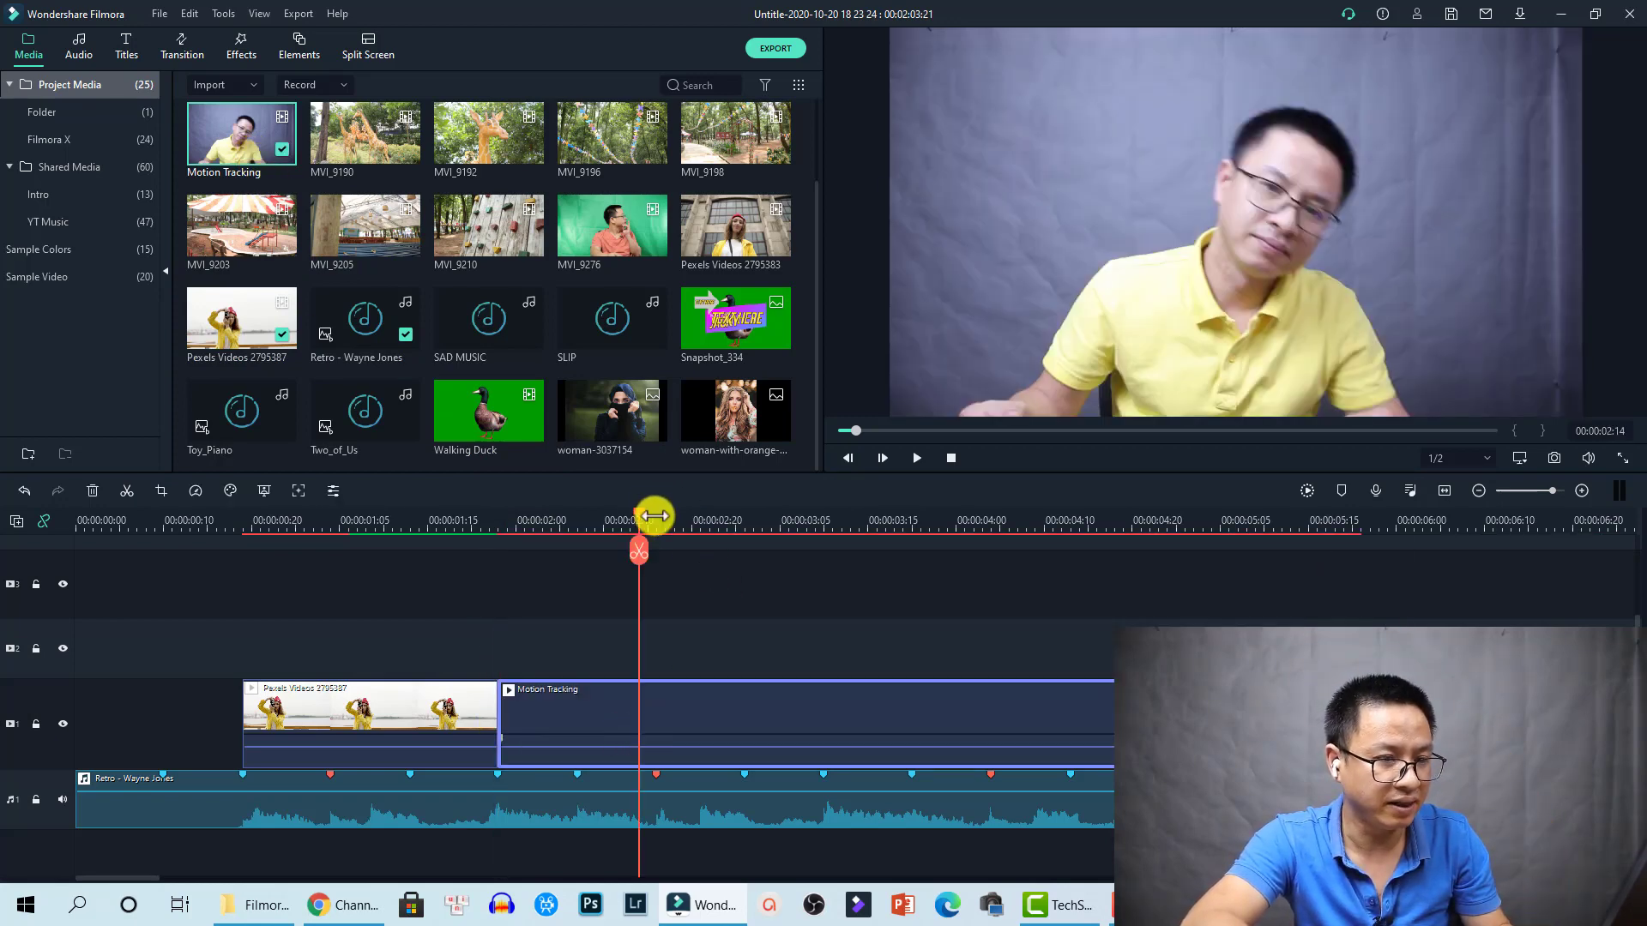
{"action": "left_click_drag", "start_coordinate": [639, 514], "coordinate": [656, 515]}
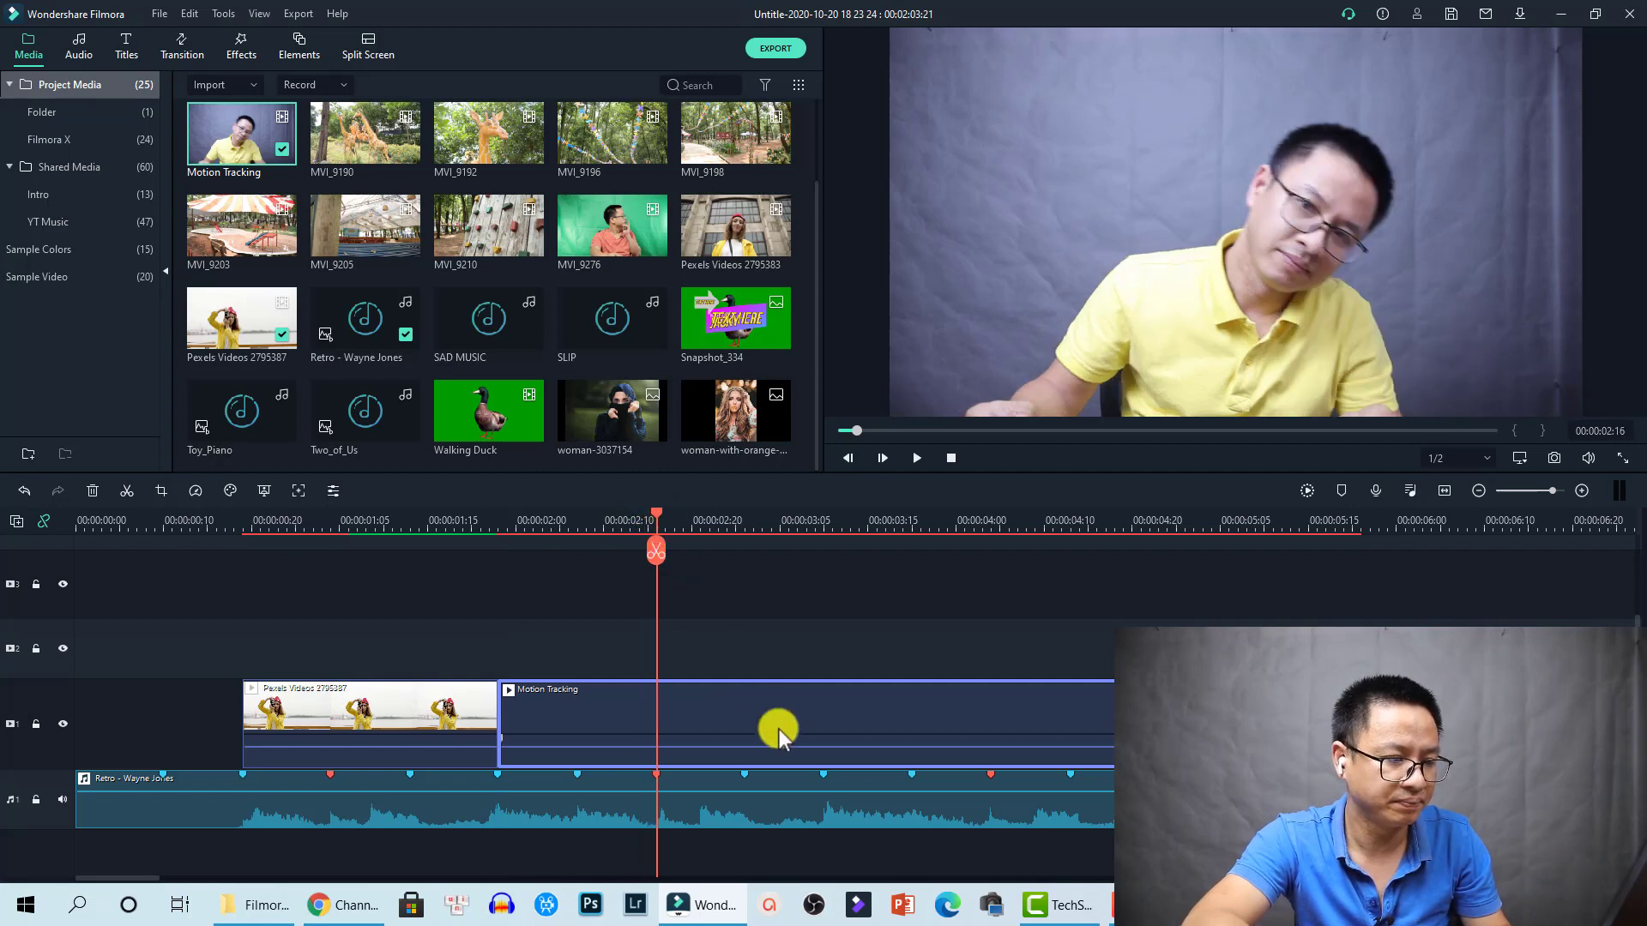
{"action": "left_click", "coordinate": [657, 551]}
{"action": "left_click", "coordinate": [882, 724]}
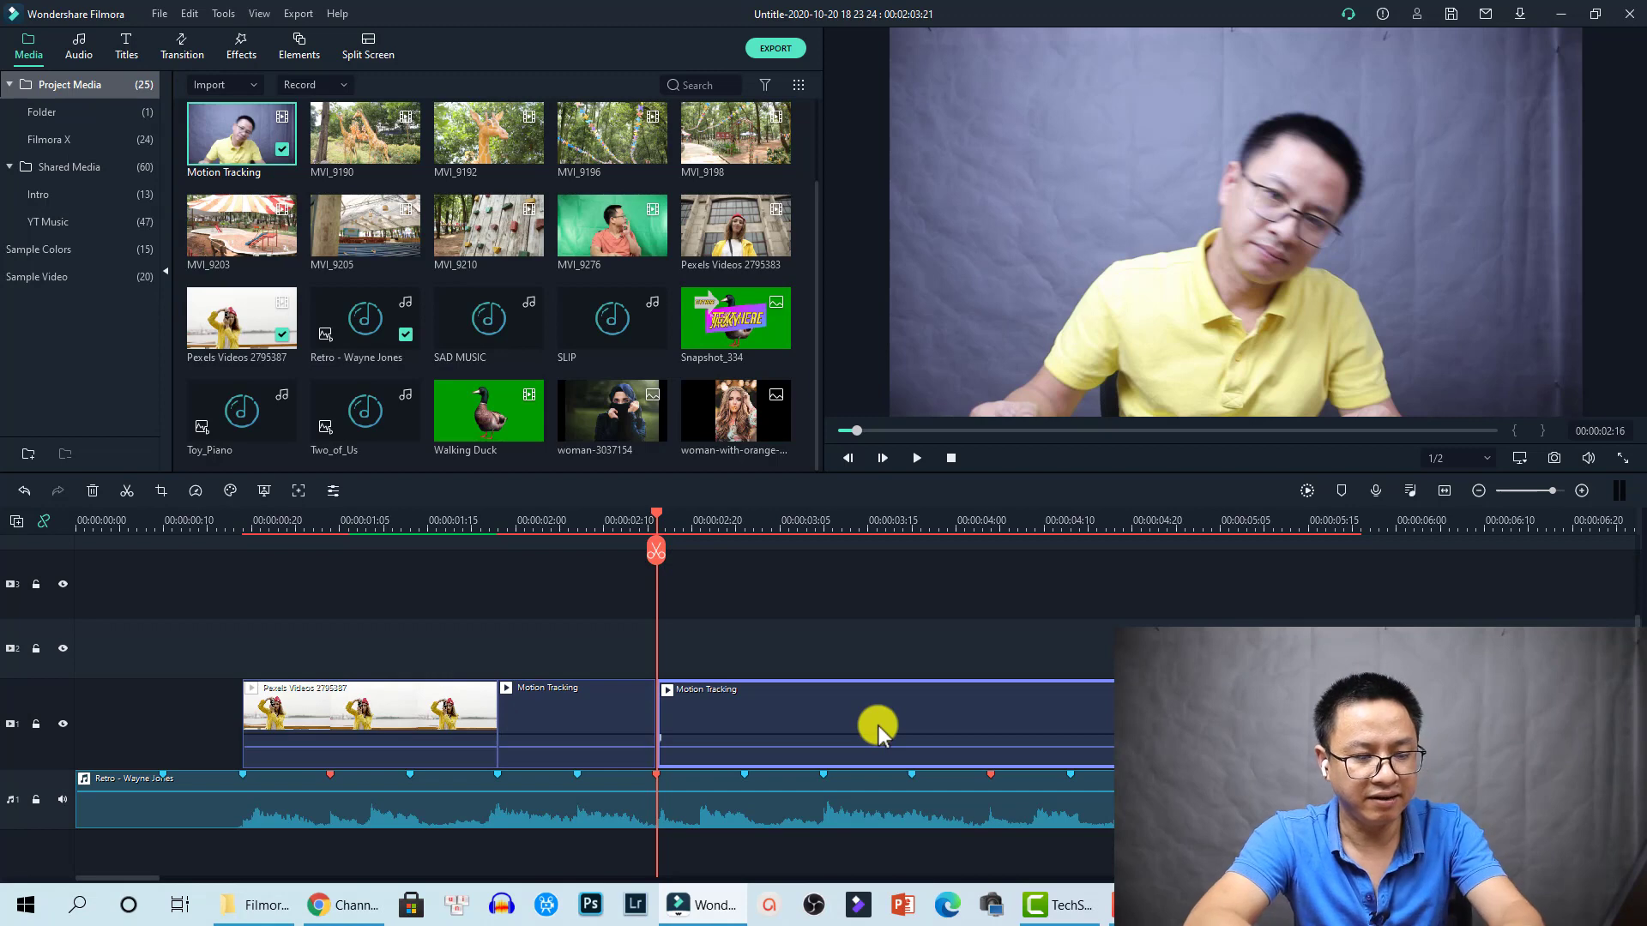
{"action": "key", "text": "Delete"}
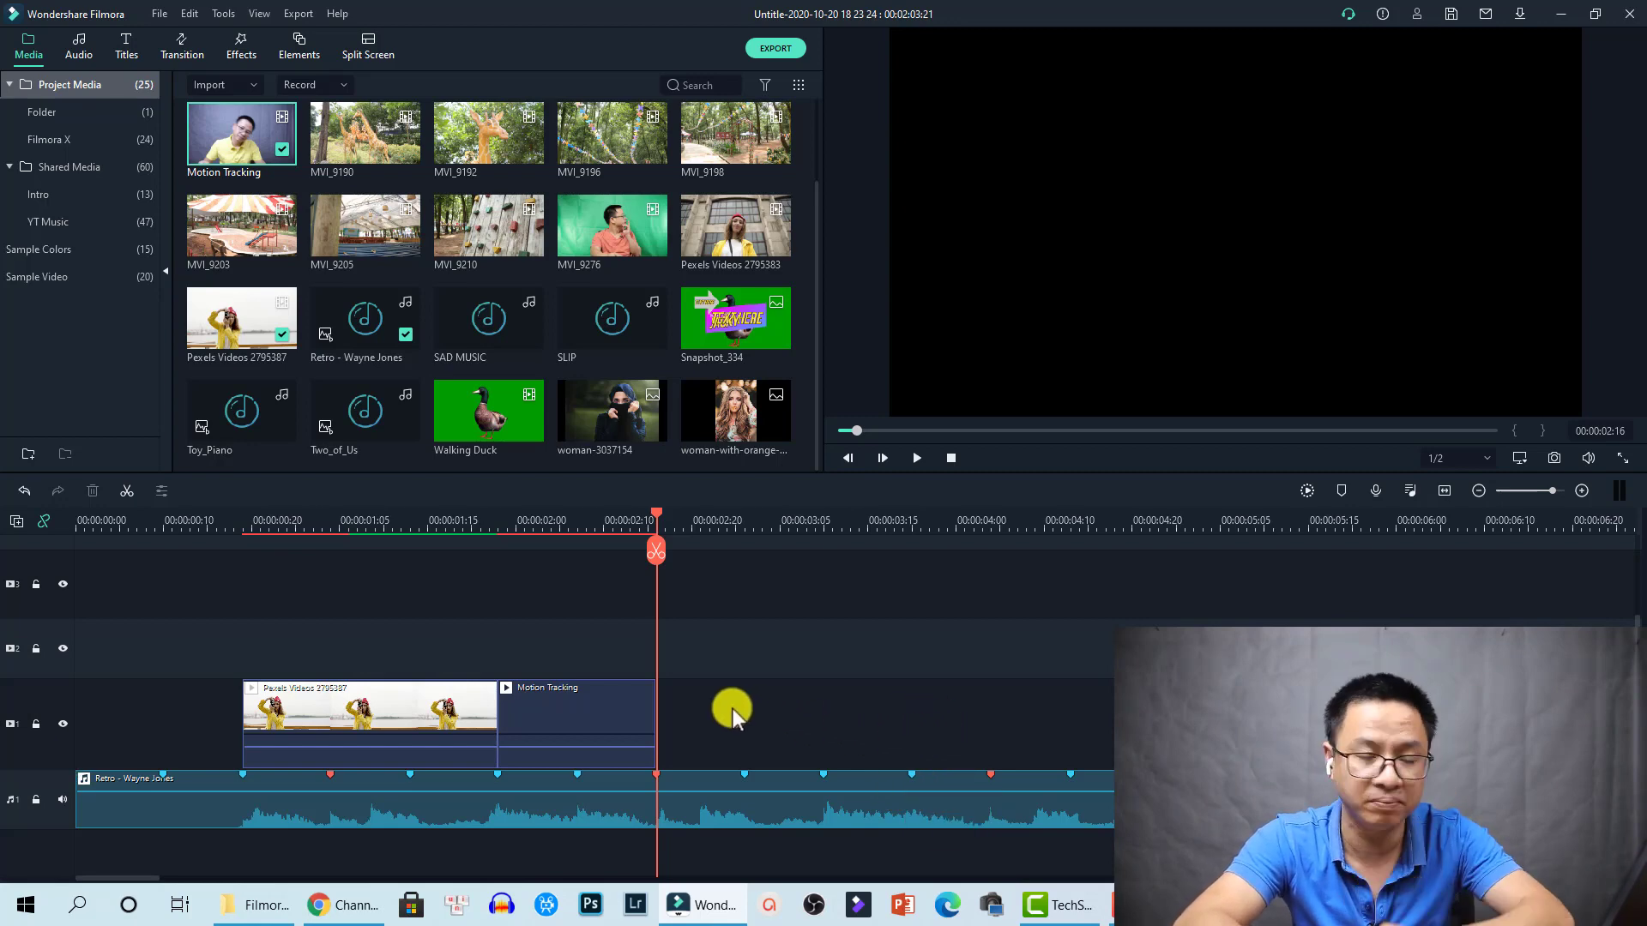
{"action": "left_click", "coordinate": [612, 716]}
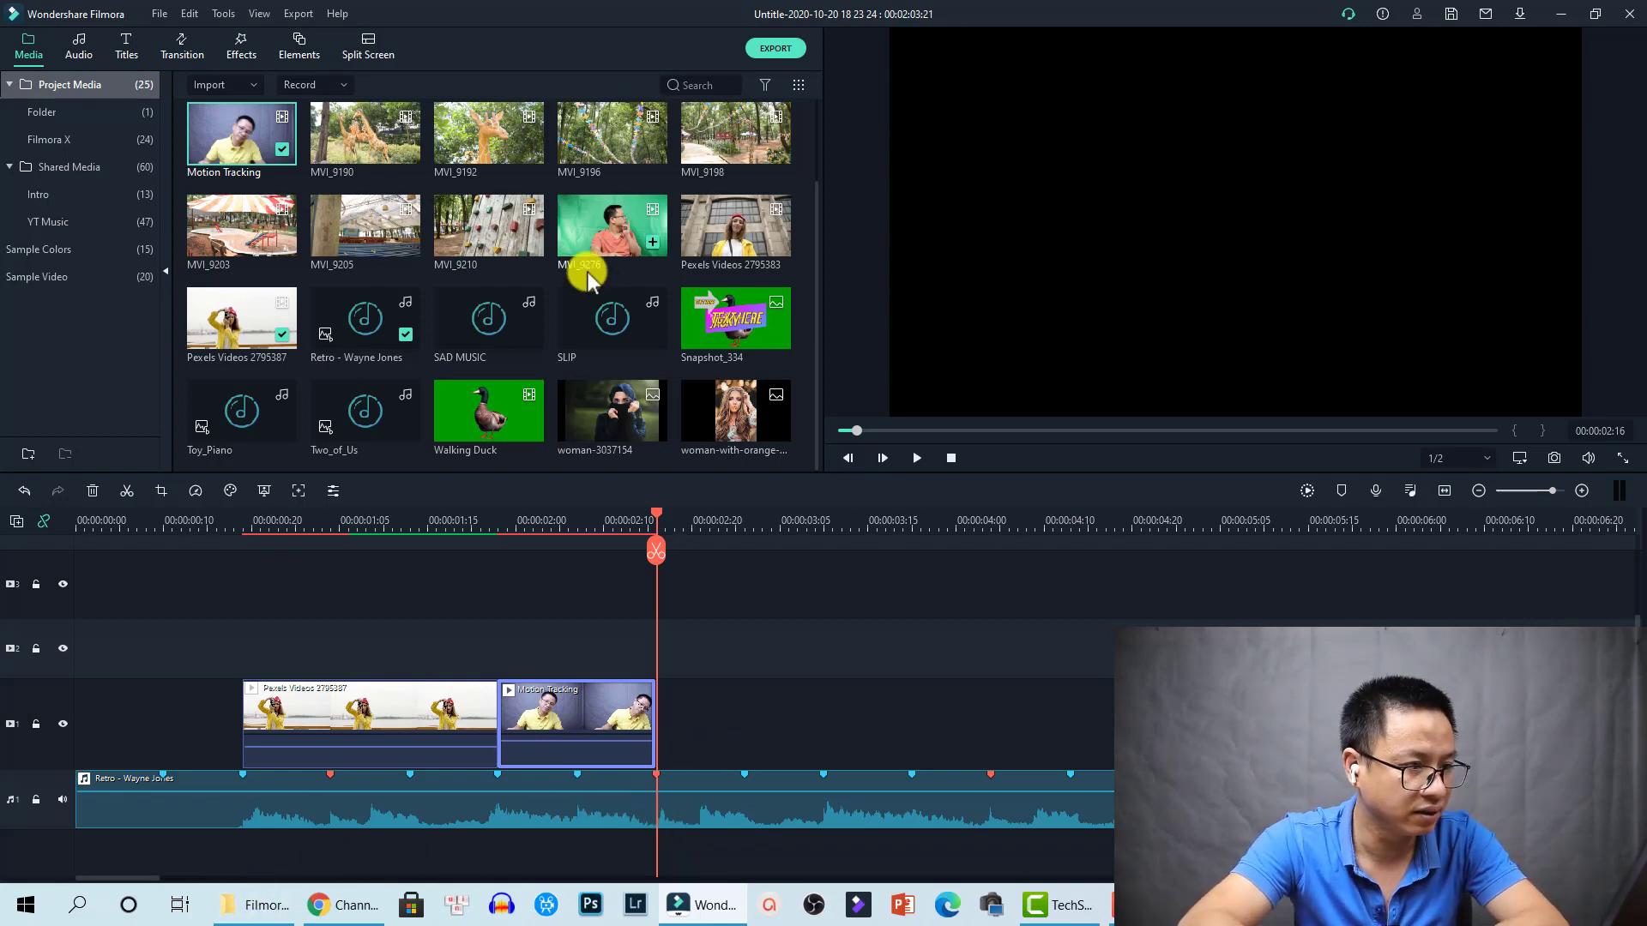
- Preview MVI_9210, place it directly after the Motion Tracking clip on video track 1, and play it from 00:00:03:15
{"action": "double_click", "coordinate": [492, 243]}
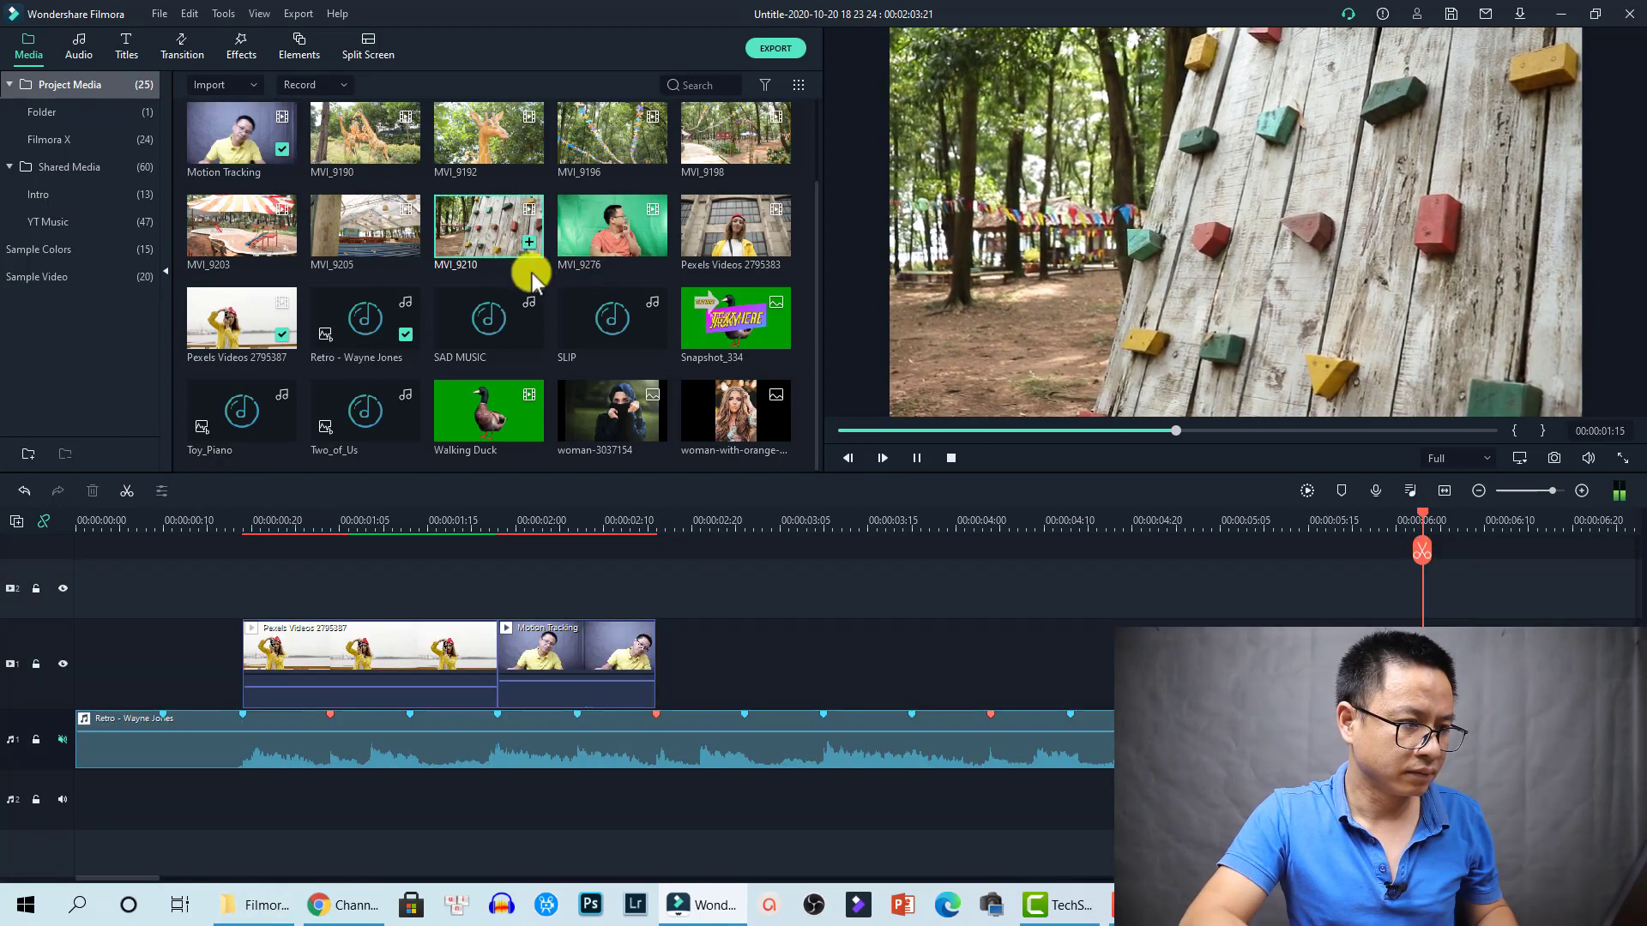
{"action": "left_click", "coordinate": [1027, 692]}
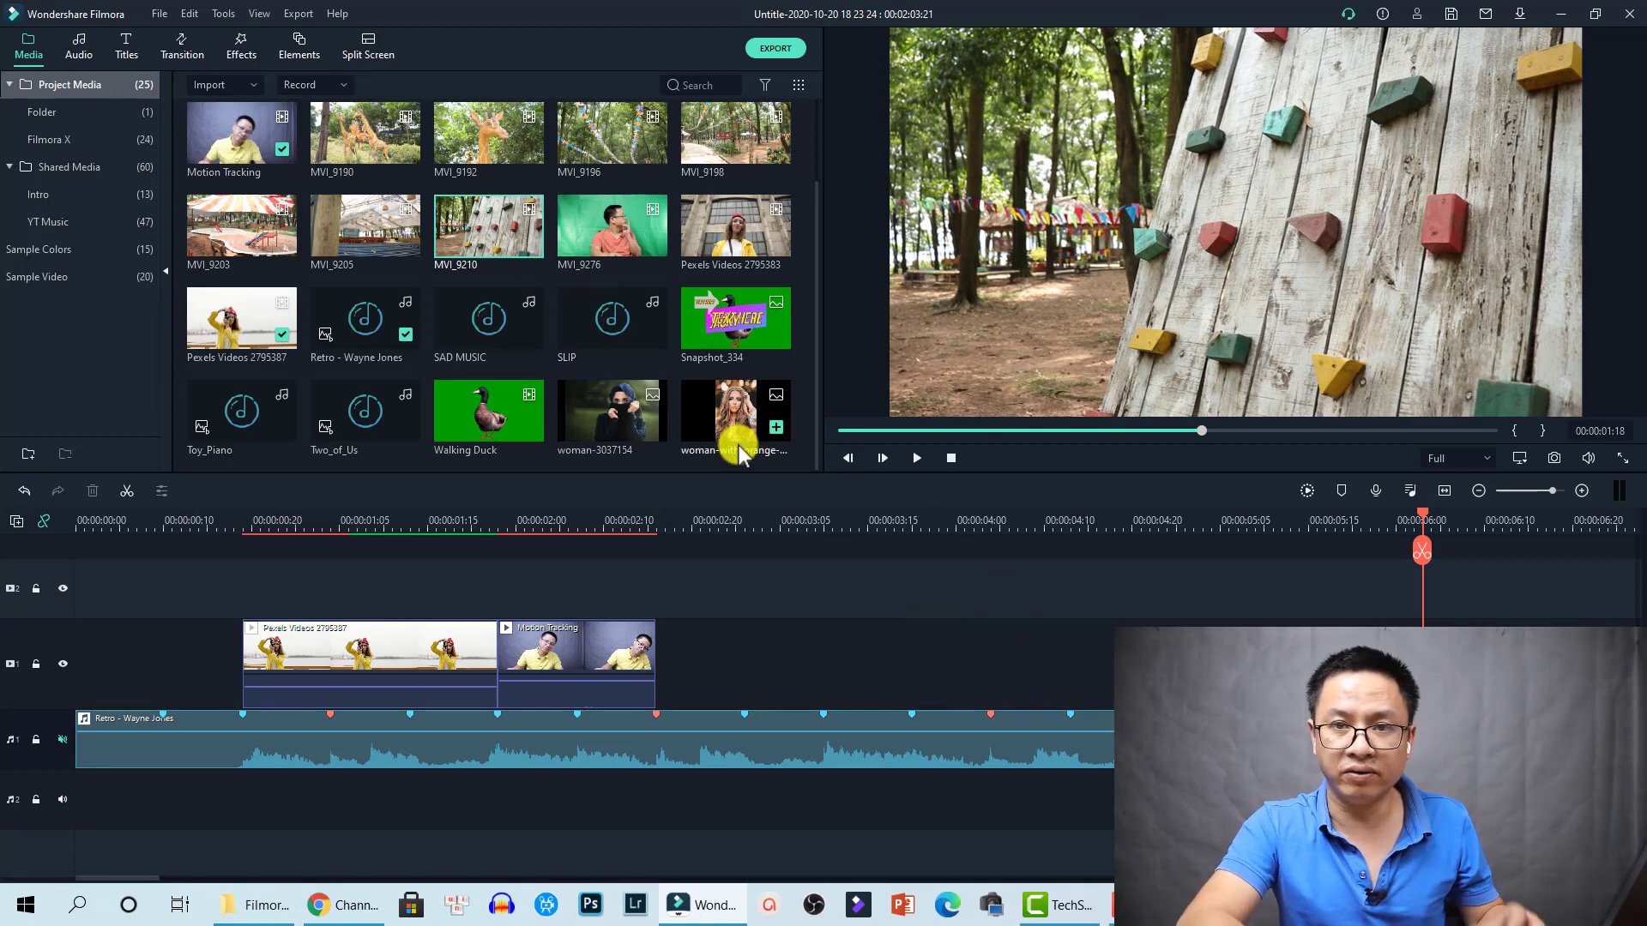
{"action": "left_click_drag", "start_coordinate": [738, 446], "coordinate": [667, 645]}
{"action": "left_click", "coordinate": [867, 524]}
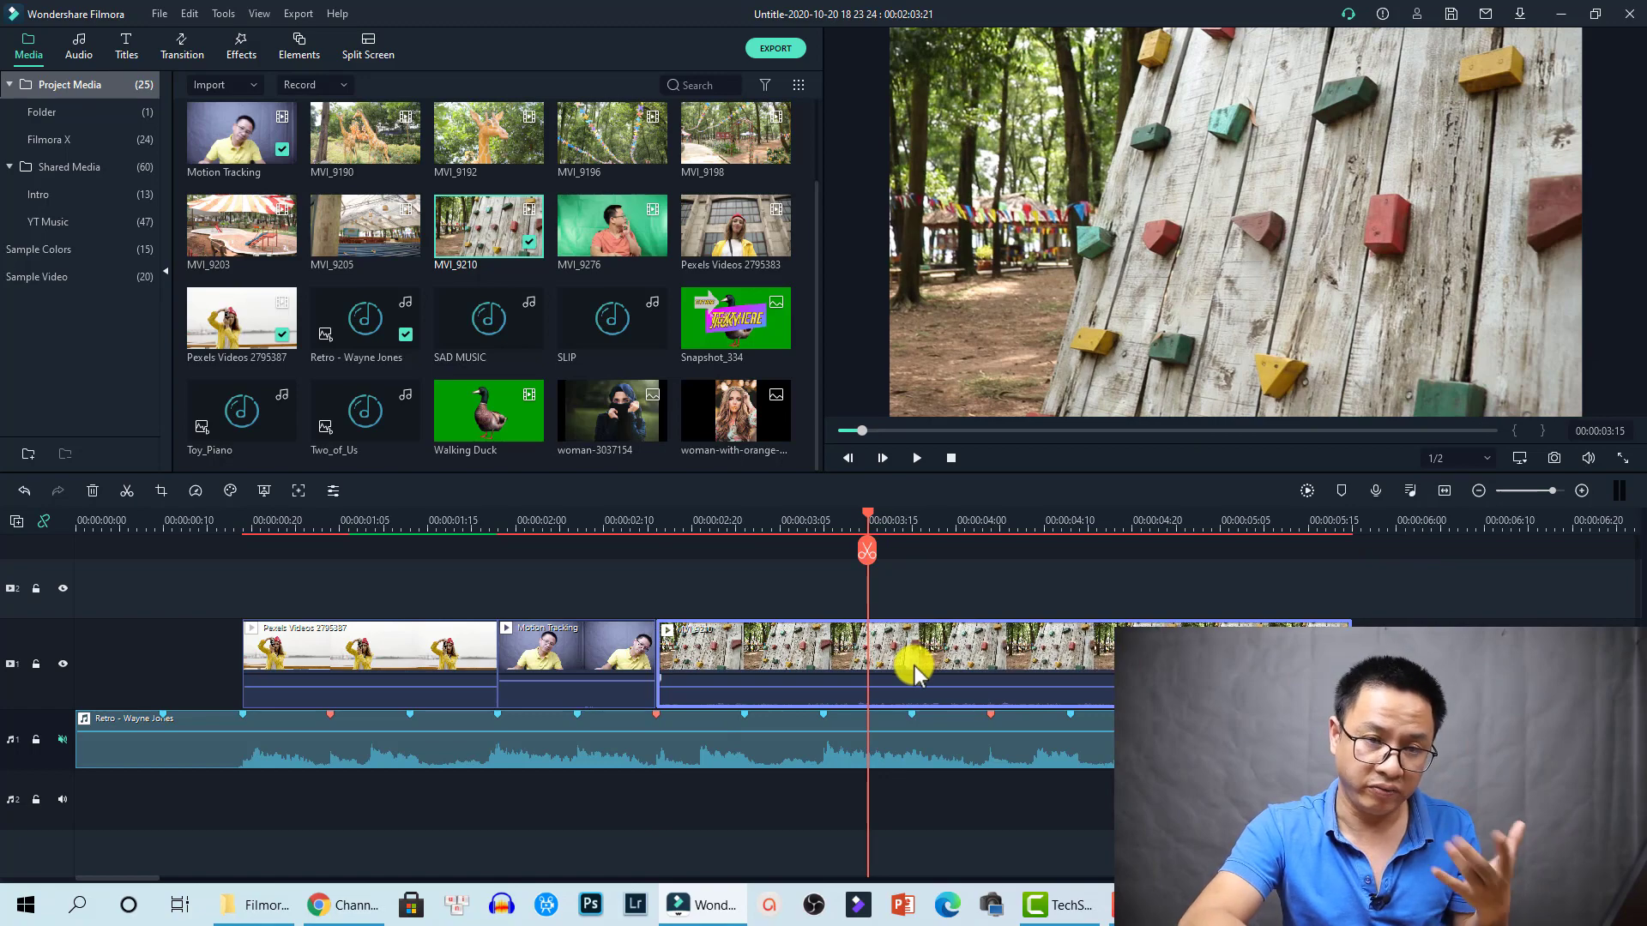
{"action": "key", "text": "space"}
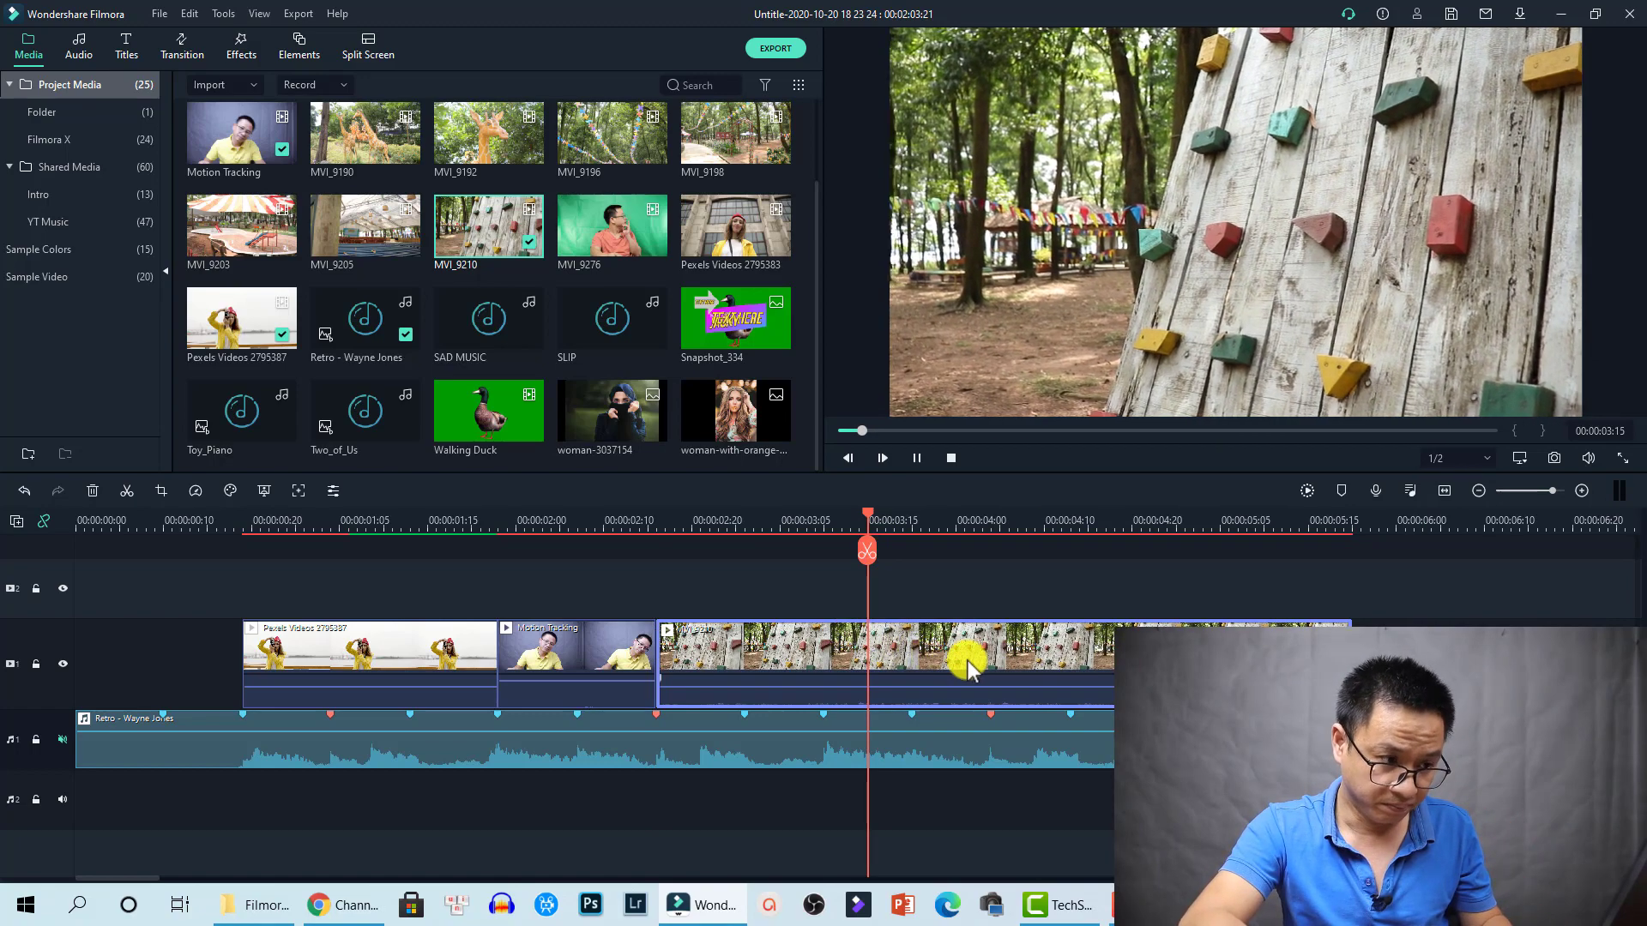
{"action": "key", "text": "space"}
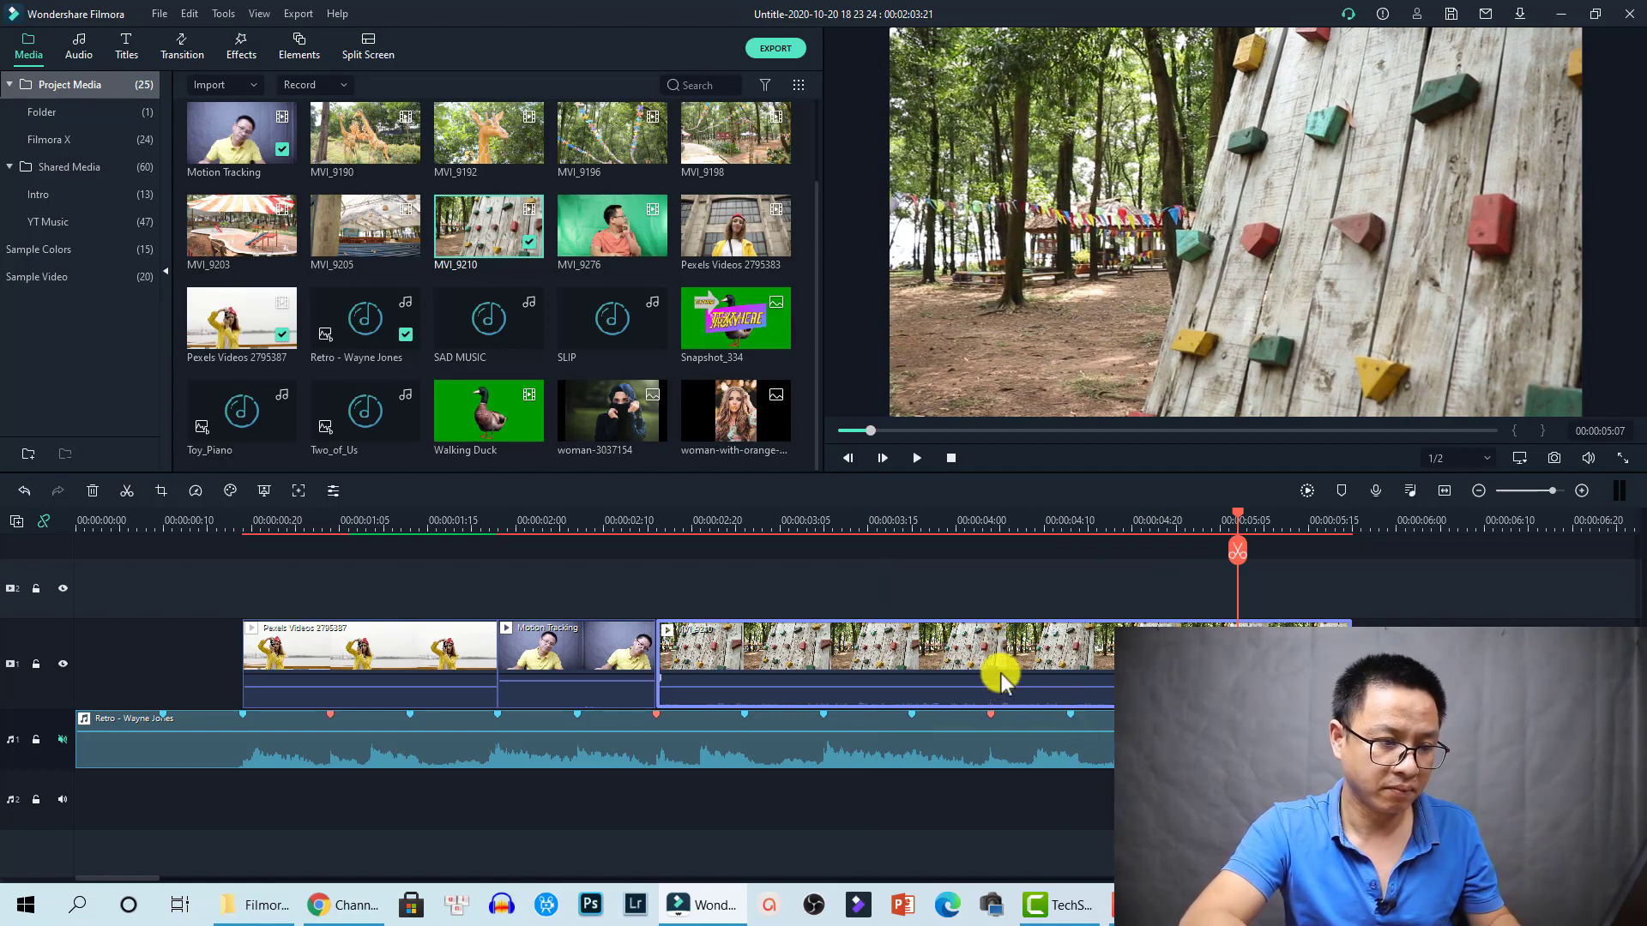
- Detach the audio from the MVI_9210 clip and delete the detached audio from the second audio track
{"action": "right_click", "coordinate": [1001, 655]}
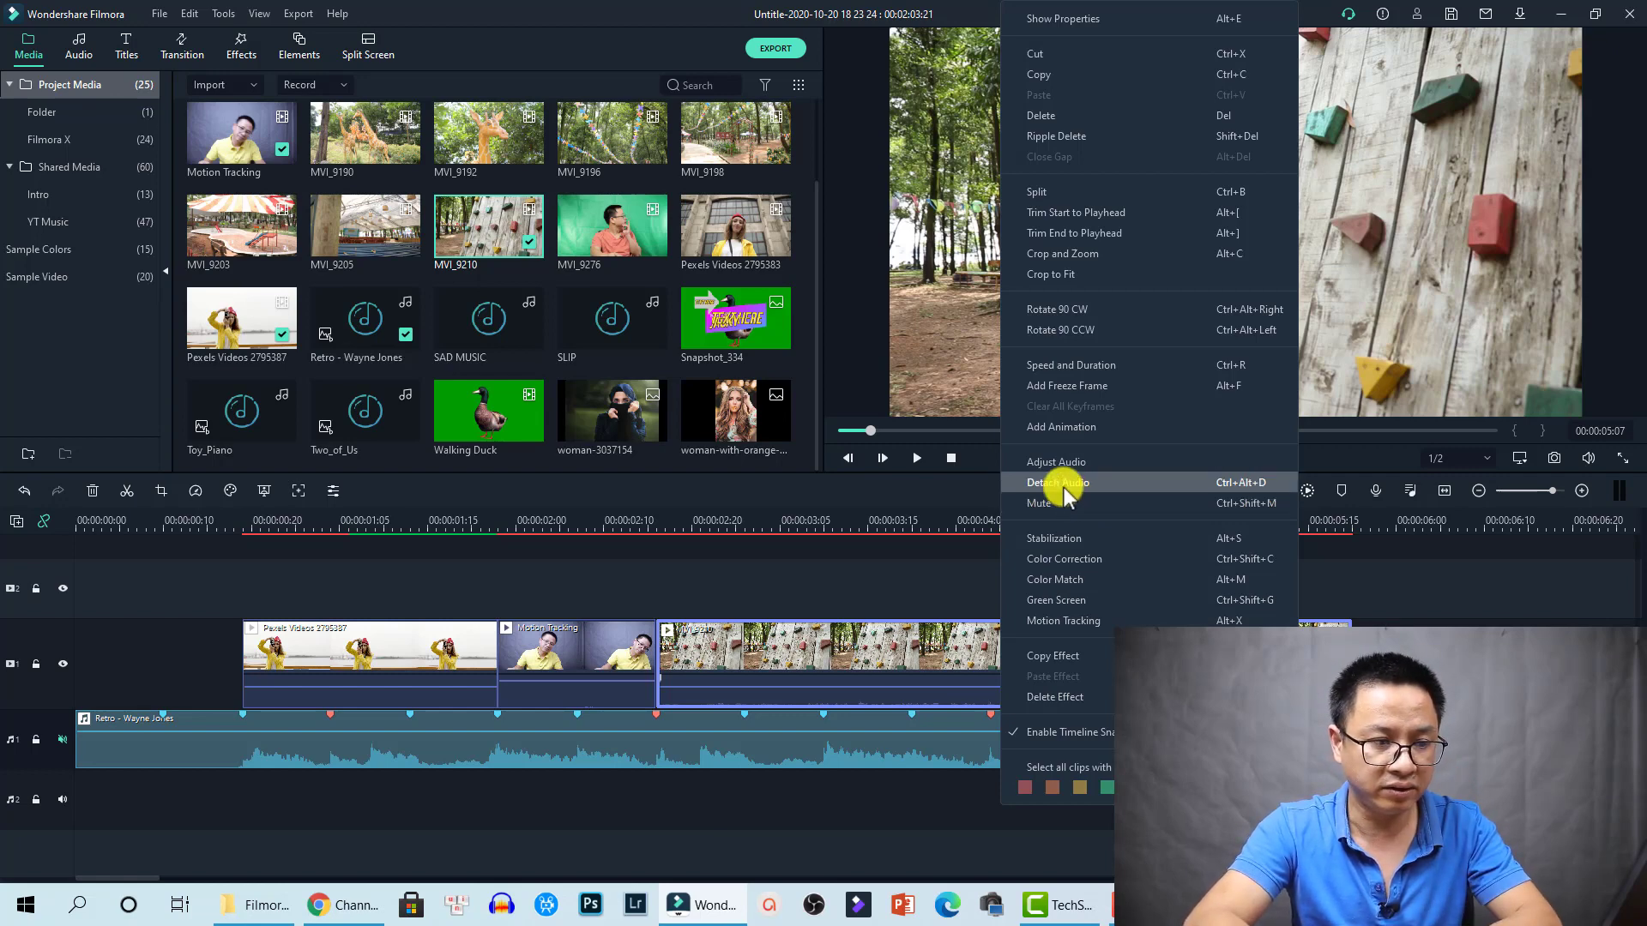
{"action": "left_click", "coordinate": [1063, 483]}
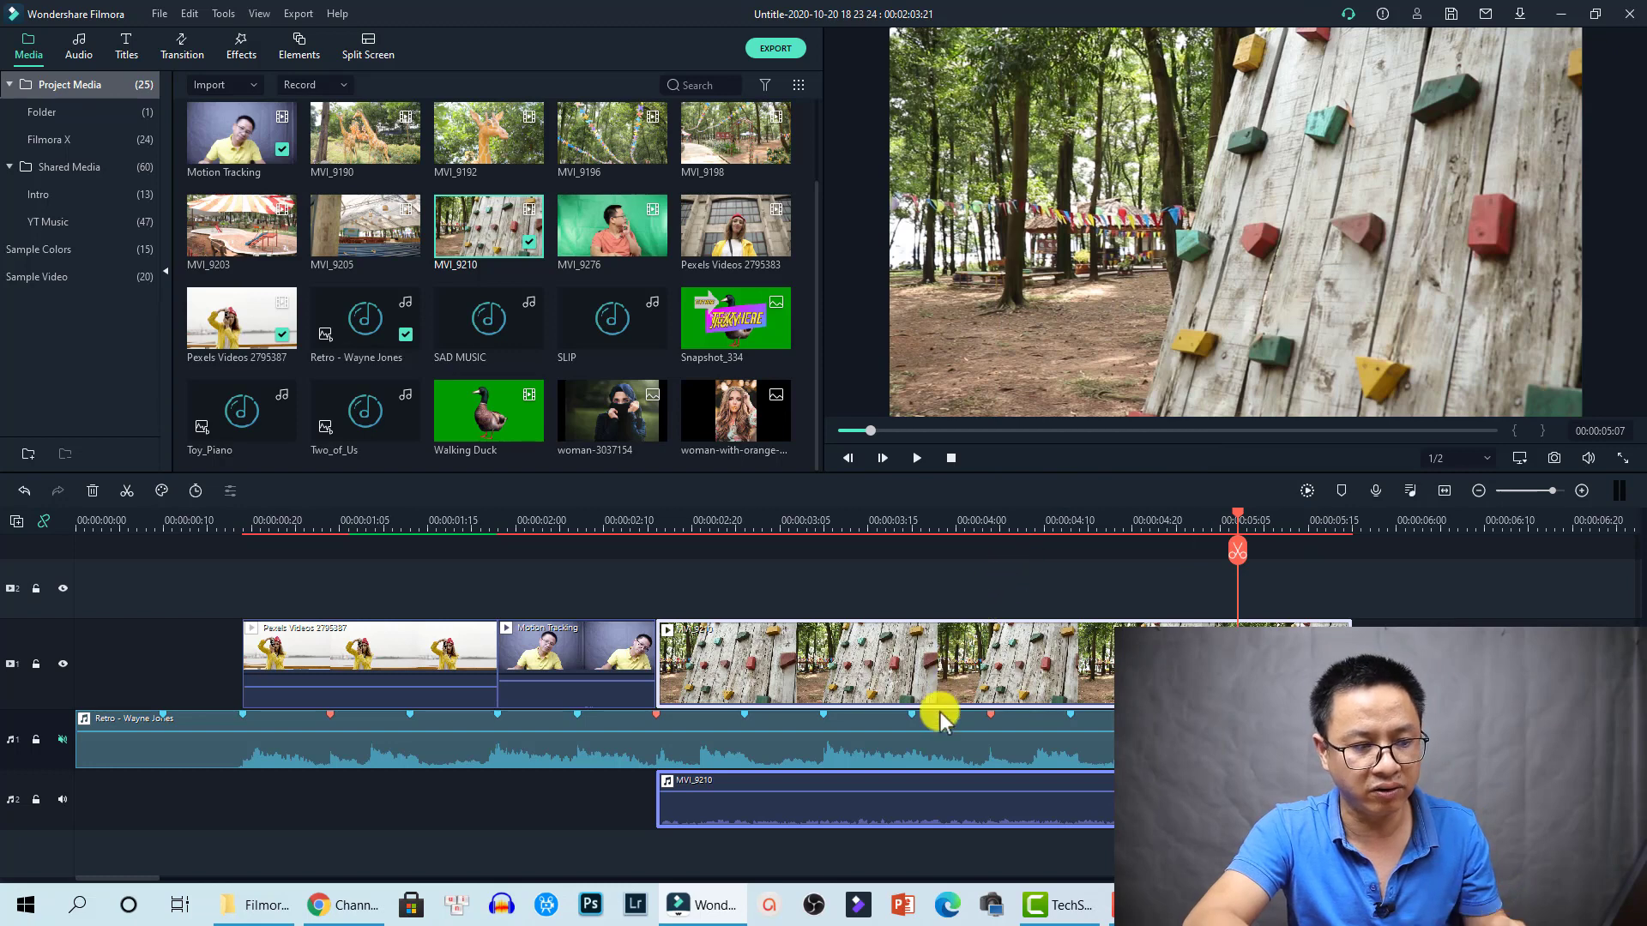
{"action": "left_click", "coordinate": [899, 813]}
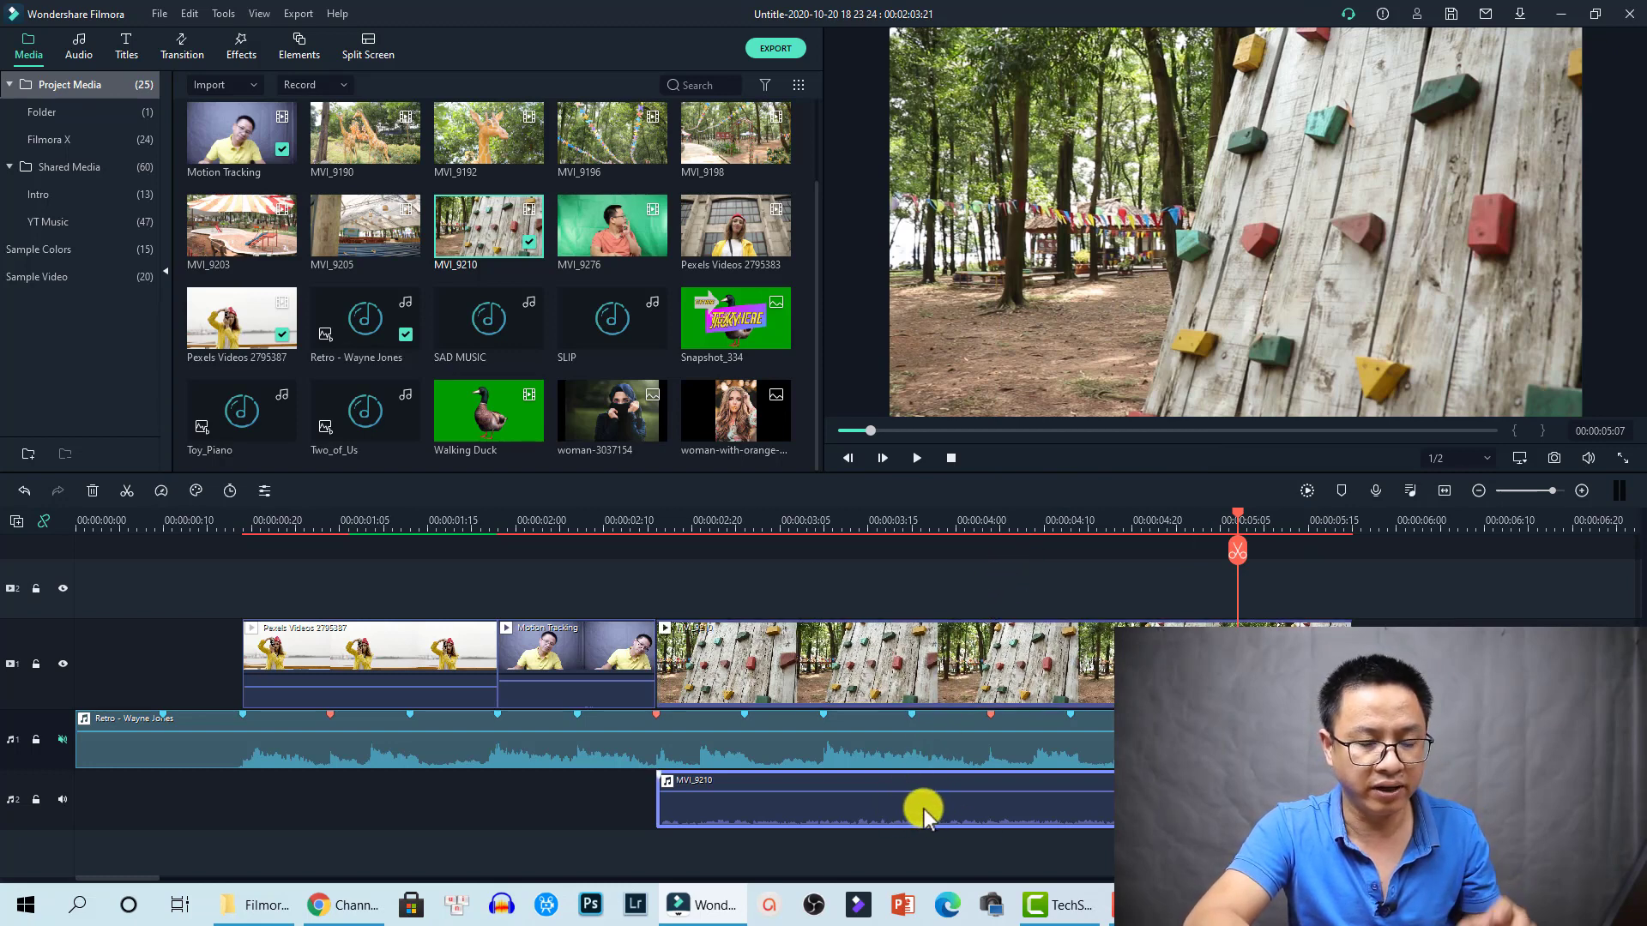
{"action": "mouse_move", "coordinate": [976, 810]}
{"action": "left_mouse_down"}
{"action": "mouse_move", "coordinate": [796, 783]}
{"action": "mouse_move", "coordinate": [980, 820]}
{"action": "left_mouse_up"}
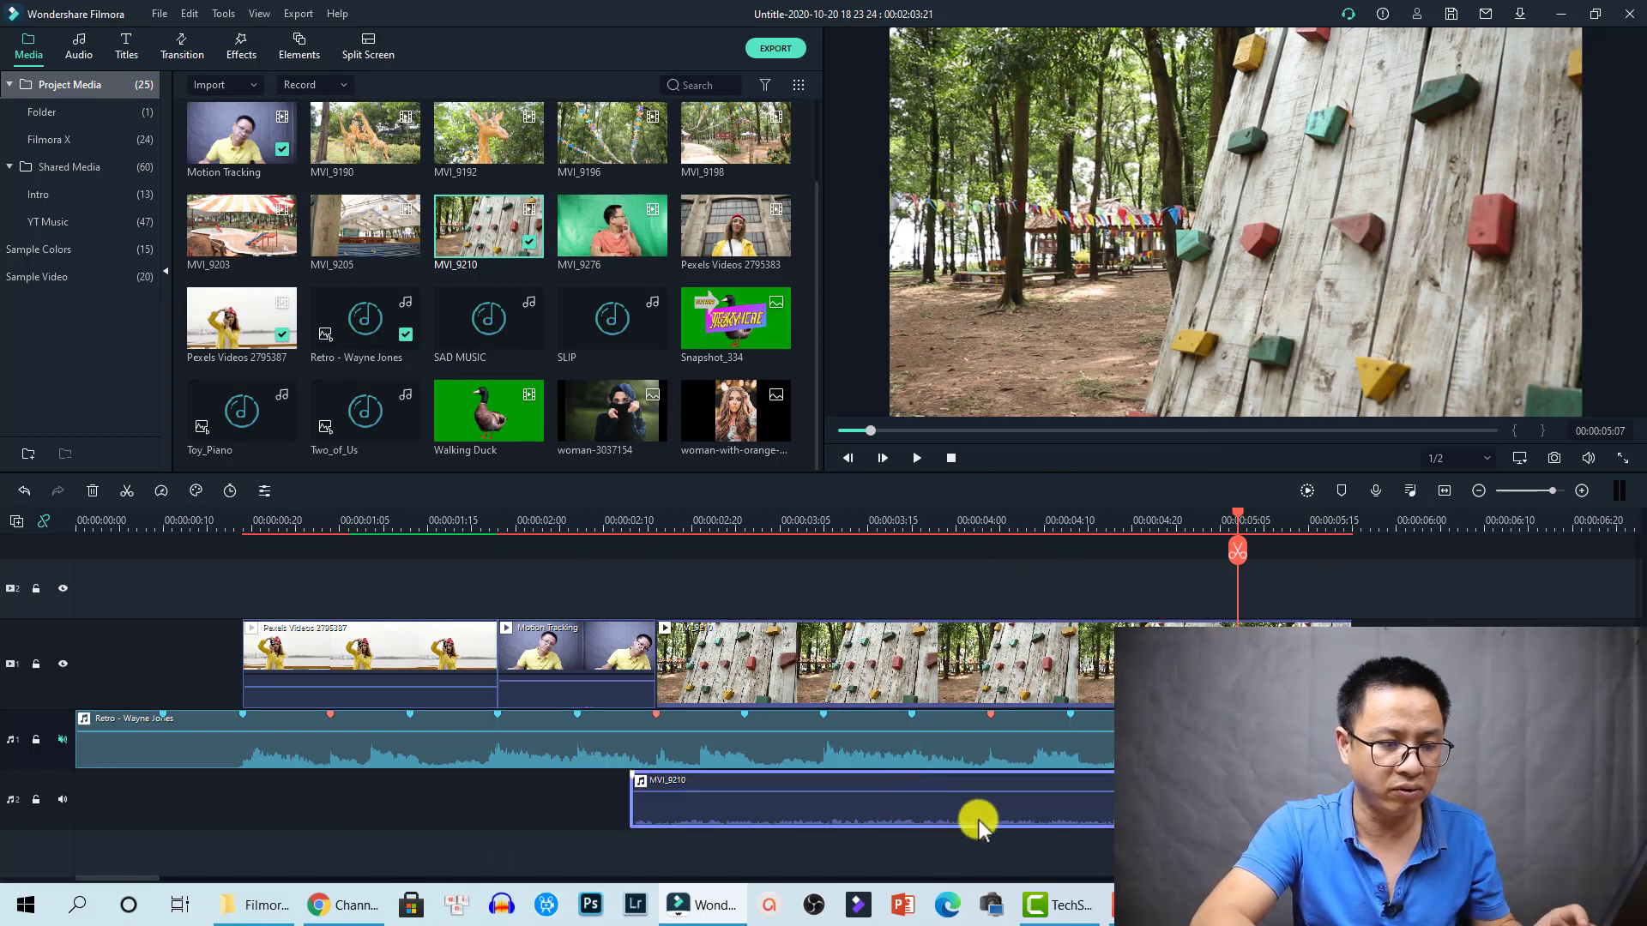
{"action": "key", "text": "Delete"}
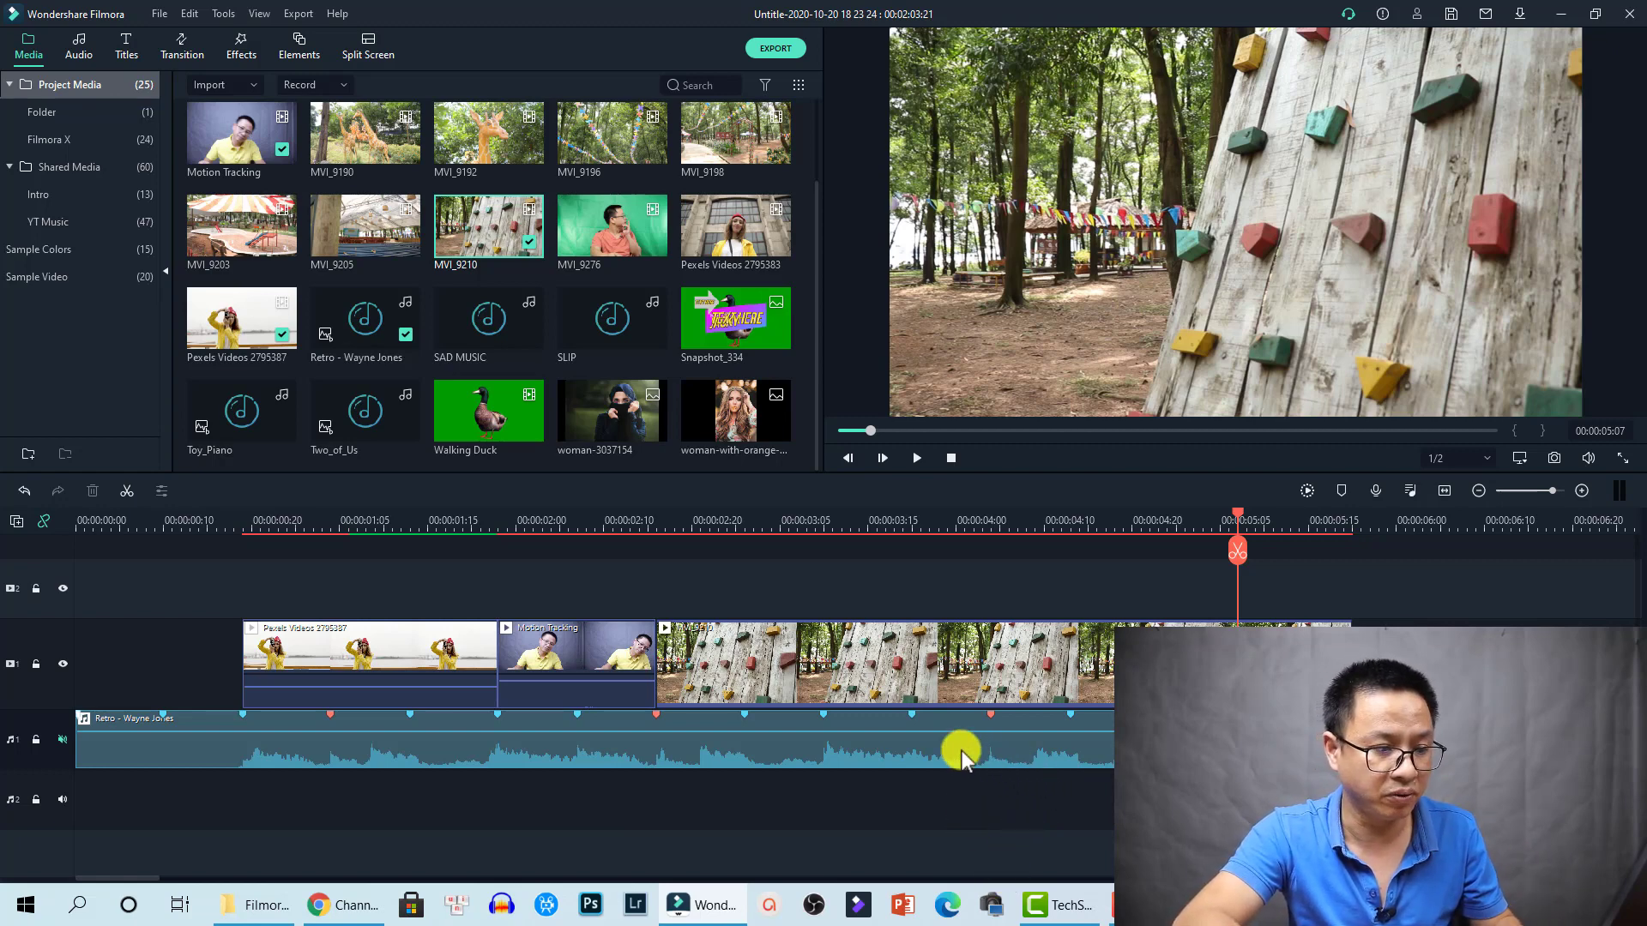
- Raise the Retro music's volume on the timeline to about 2.36 dB and give its start a fade-in of about 1.60 s
{"action": "left_click", "coordinate": [887, 748]}
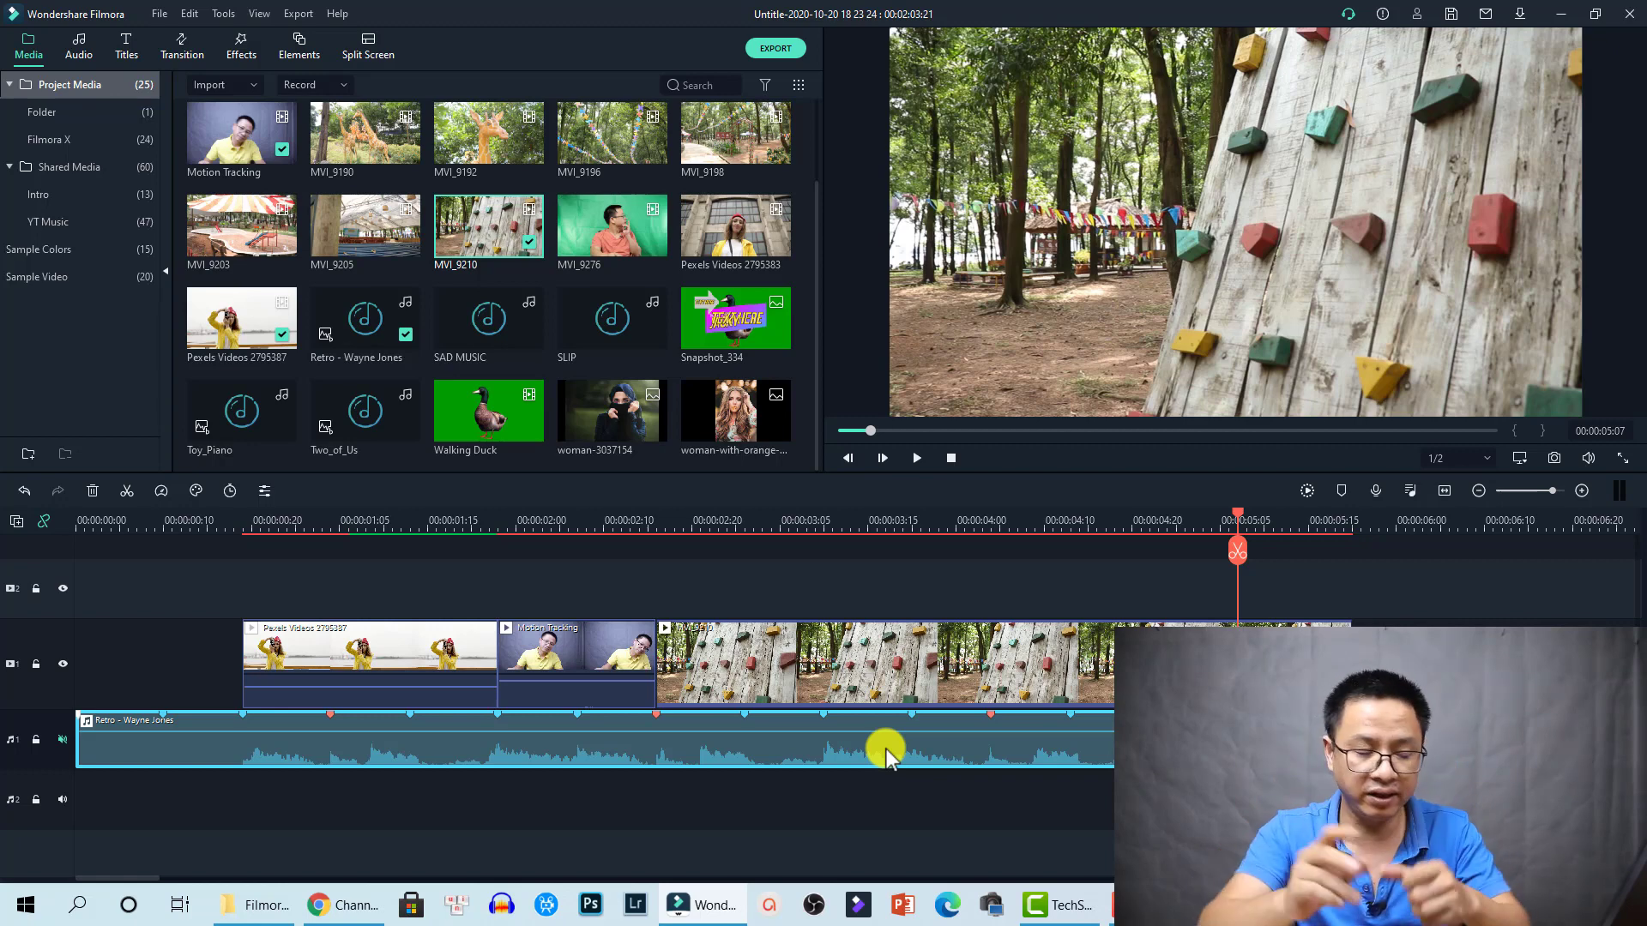
{"action": "mouse_move", "coordinate": [492, 732]}
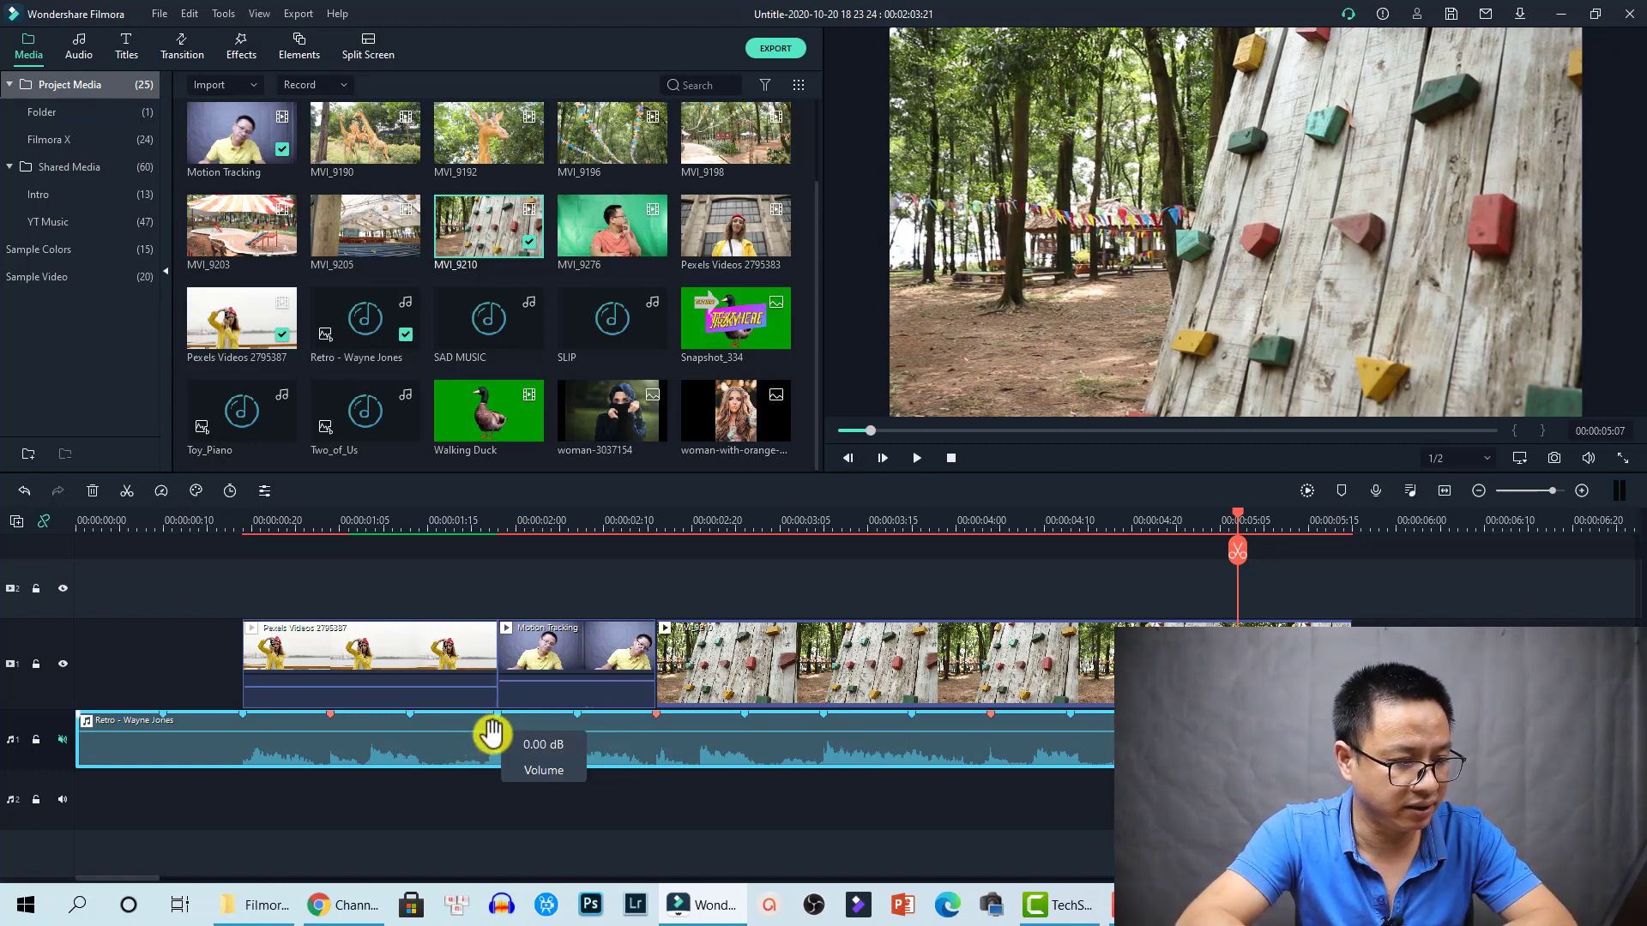
{"action": "left_click_drag", "start_coordinate": [492, 732], "coordinate": [509, 727]}
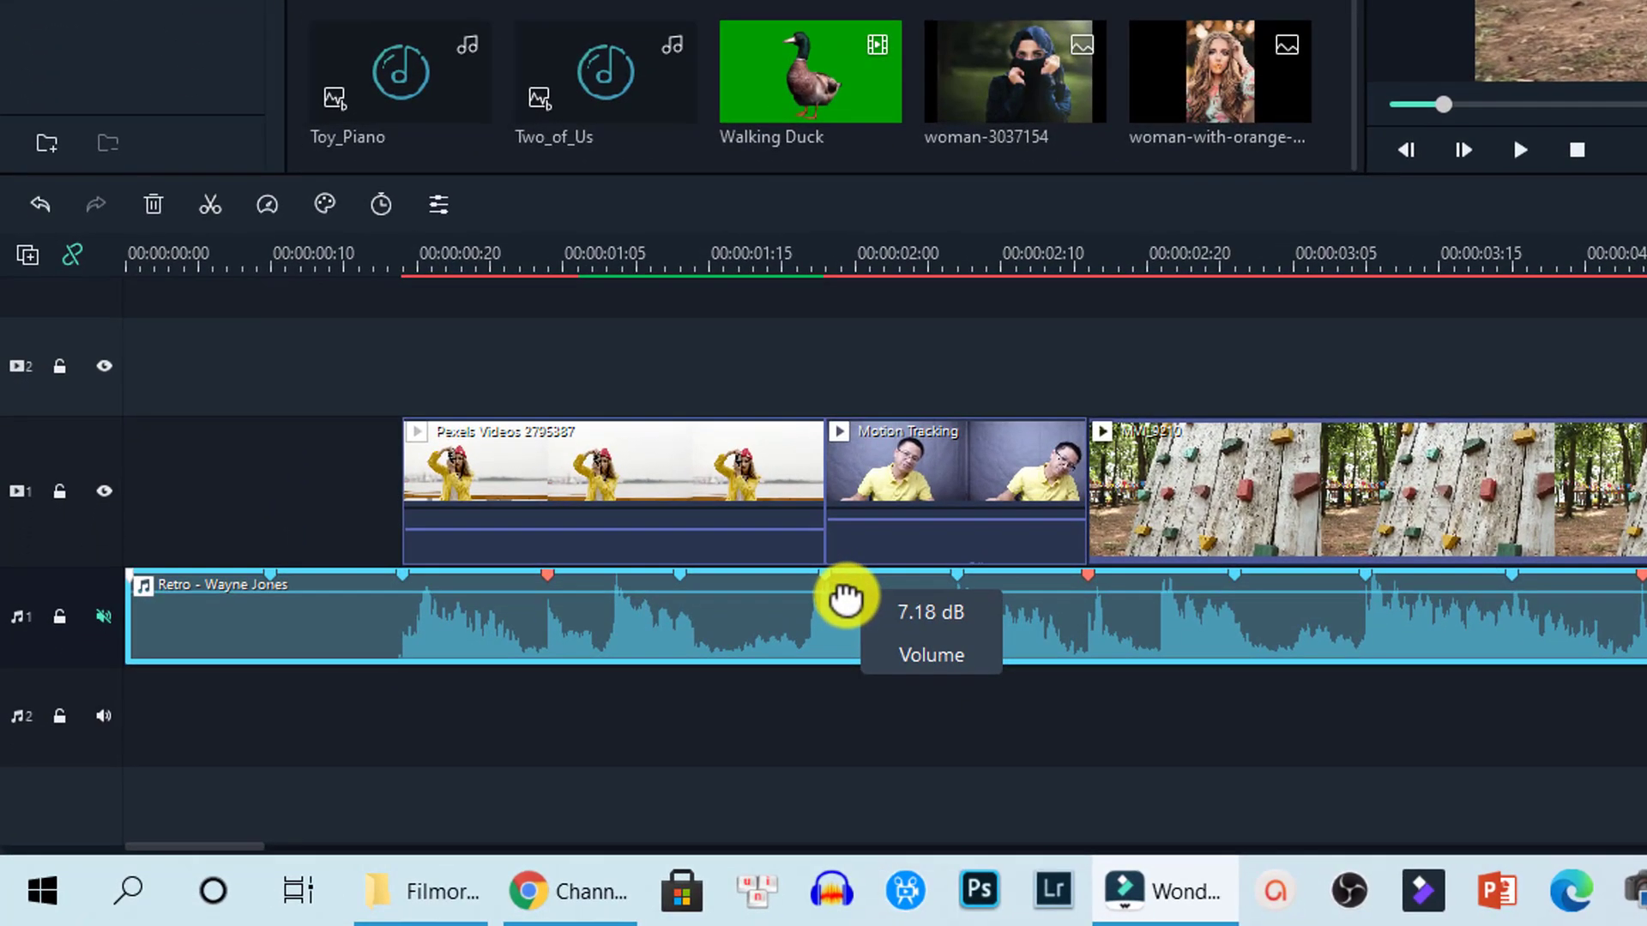
{"action": "mouse_move", "coordinate": [845, 597]}
{"action": "left_mouse_down"}
{"action": "mouse_move", "coordinate": [848, 620]}
{"action": "mouse_move", "coordinate": [852, 599]}
{"action": "left_mouse_up"}
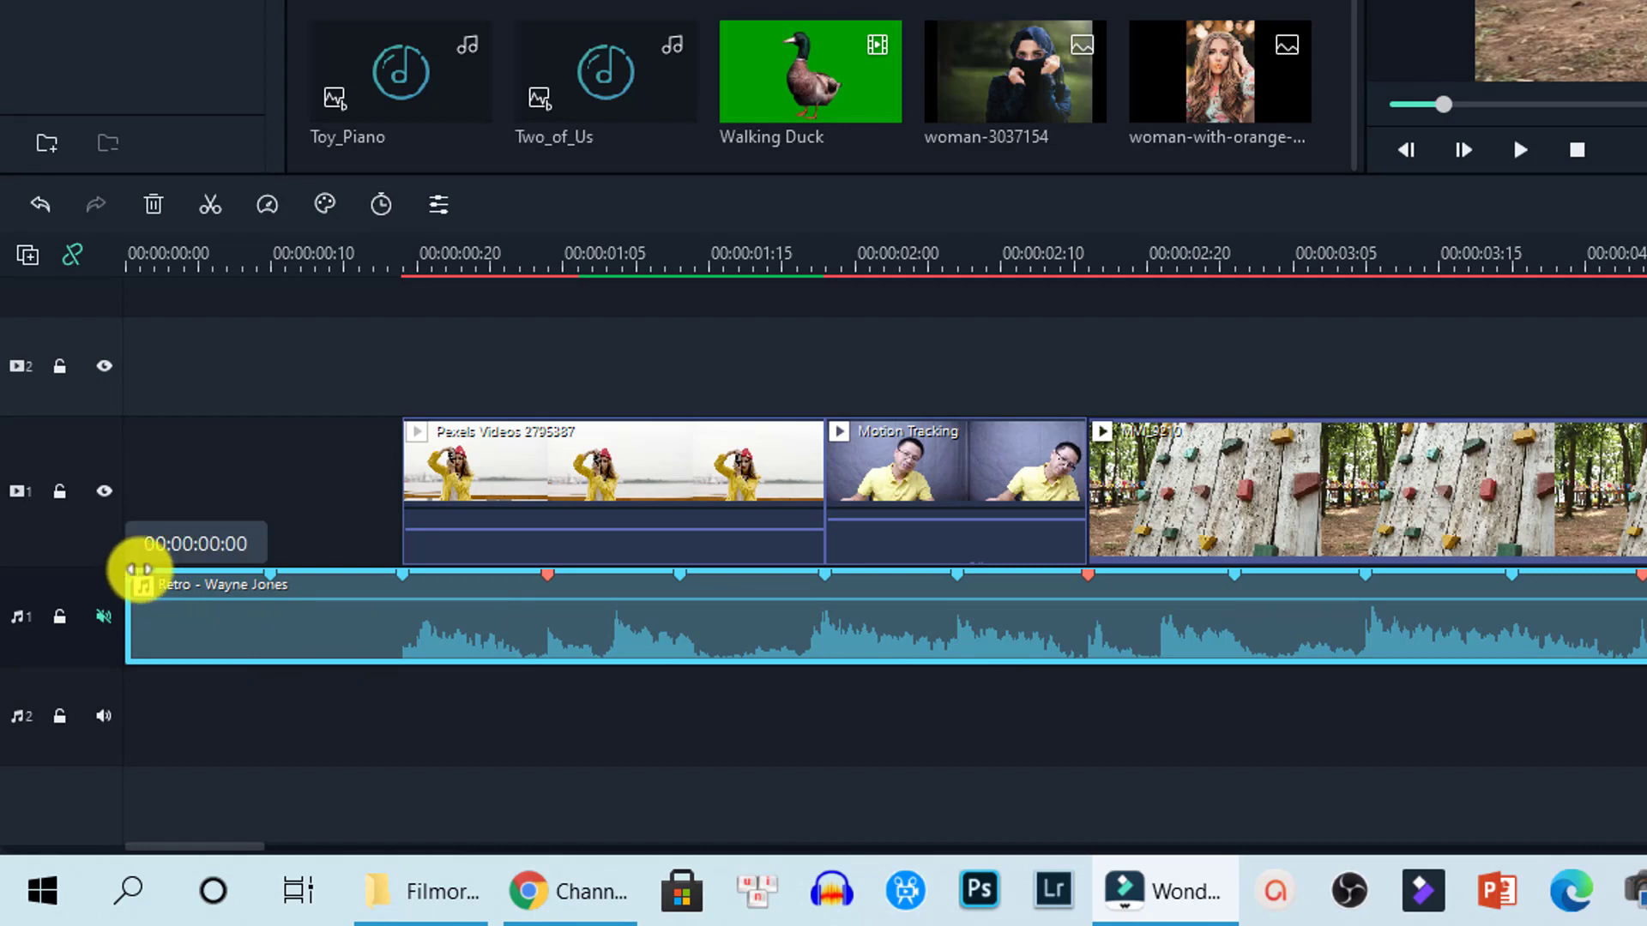
{"action": "left_click_drag", "start_coordinate": [132, 573], "coordinate": [723, 610]}
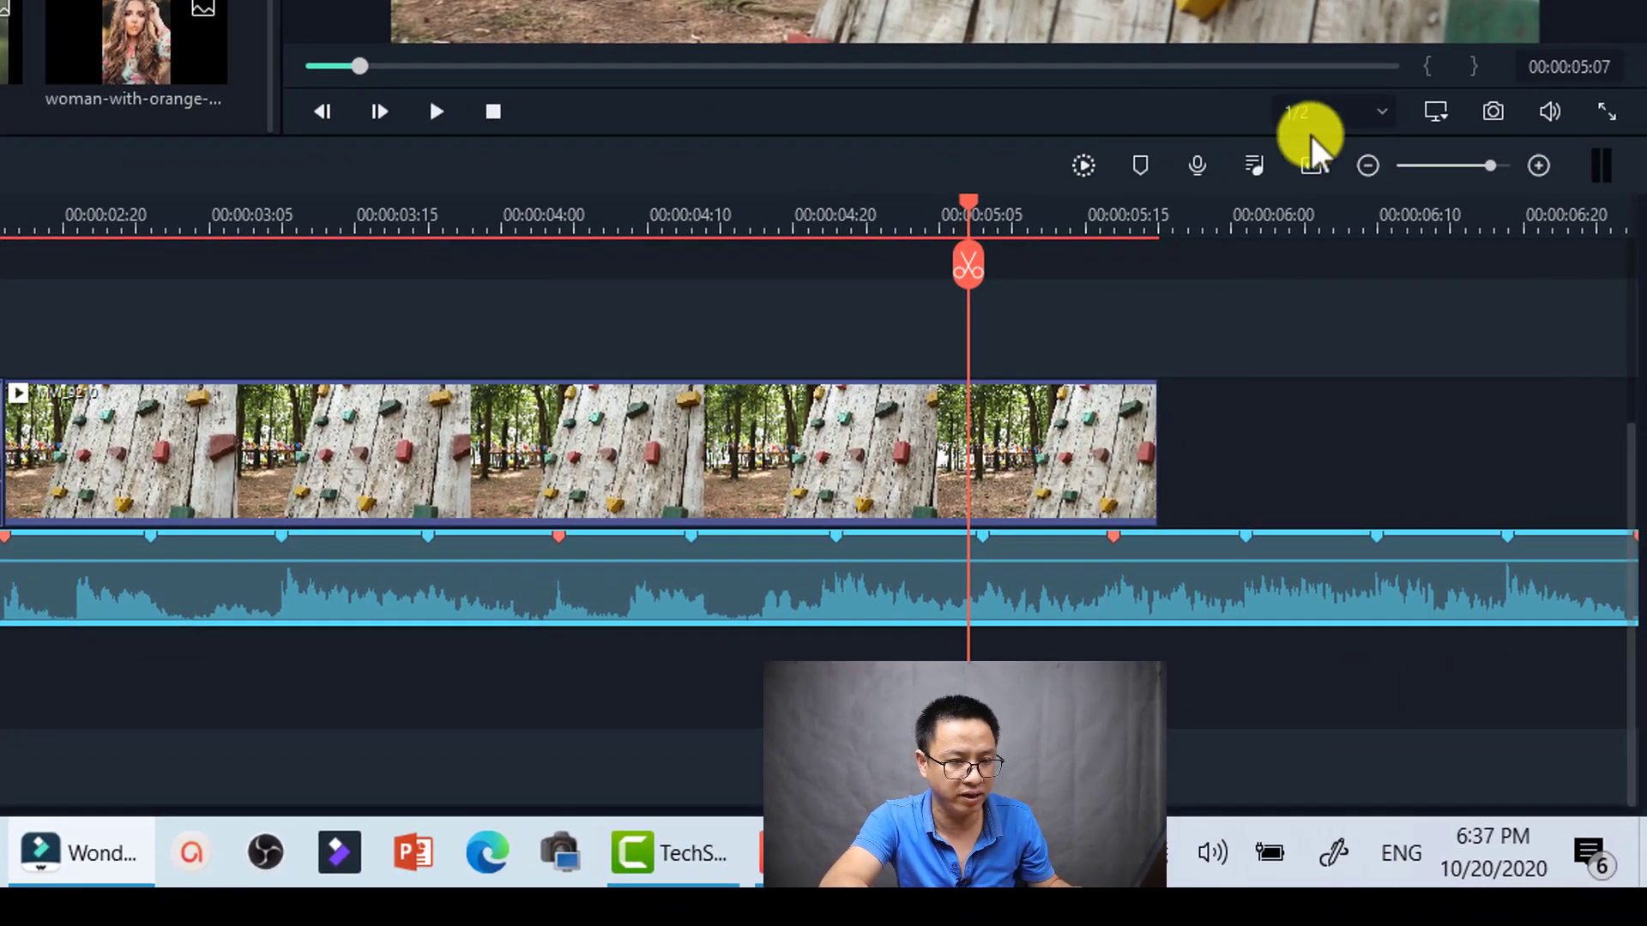
- Shorten the Retro music from its end to about 00:00:17:07 and add a fade-out of about 2.32 s
{"action": "left_click", "coordinate": [1309, 163]}
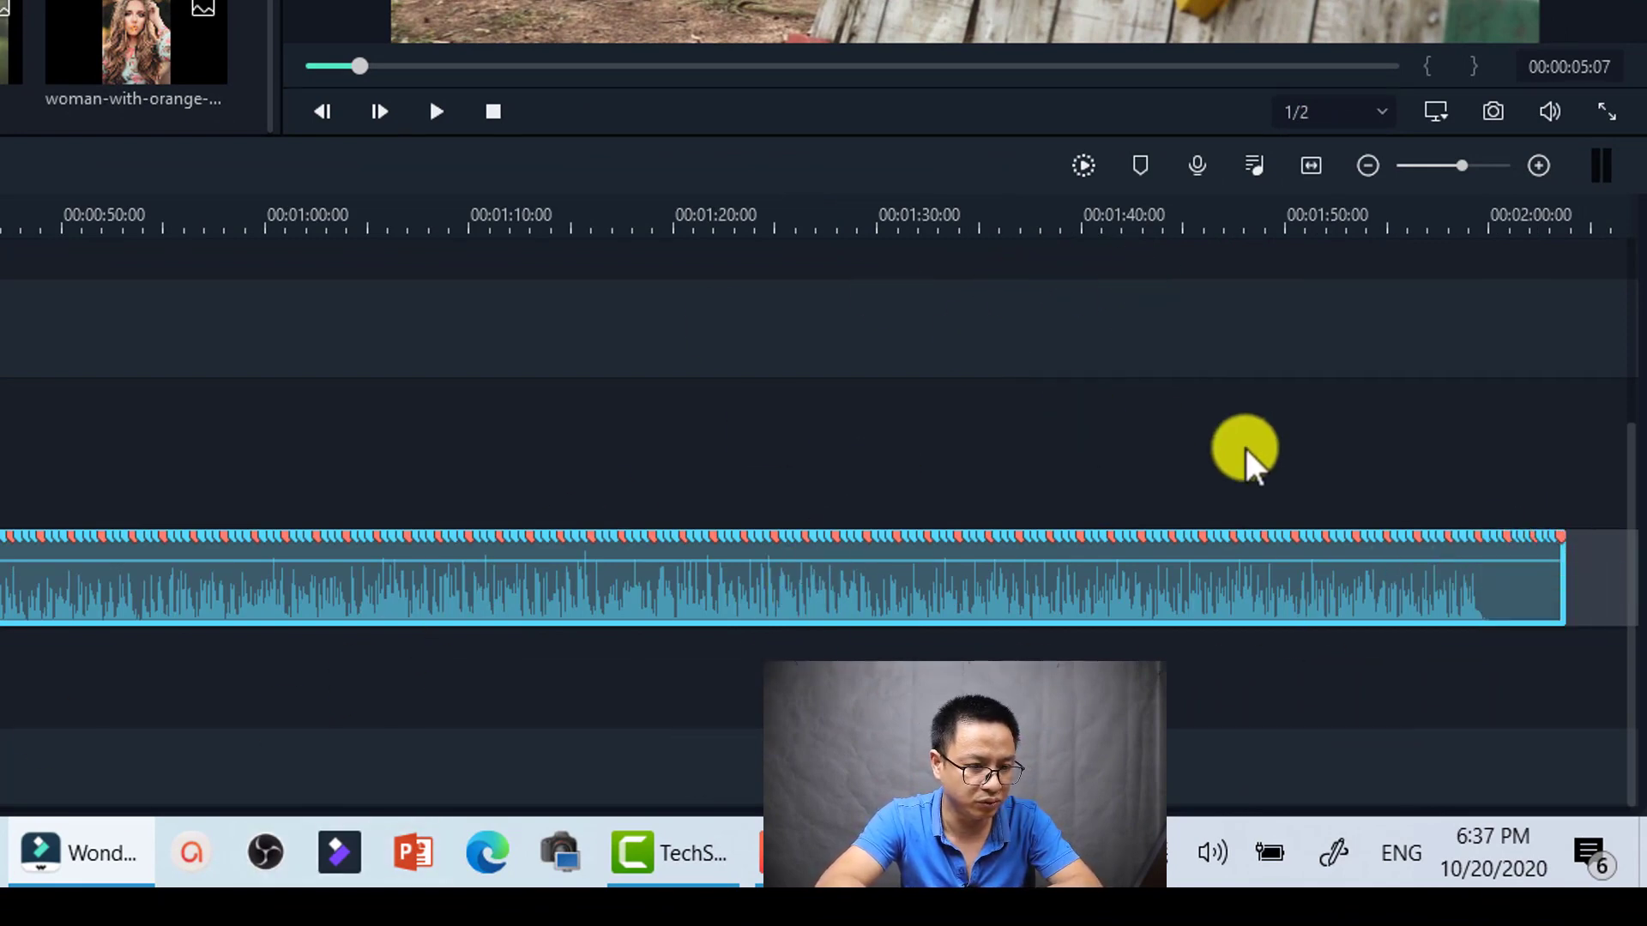
{"action": "left_click_drag", "start_coordinate": [1568, 592], "coordinate": [0, 592]}
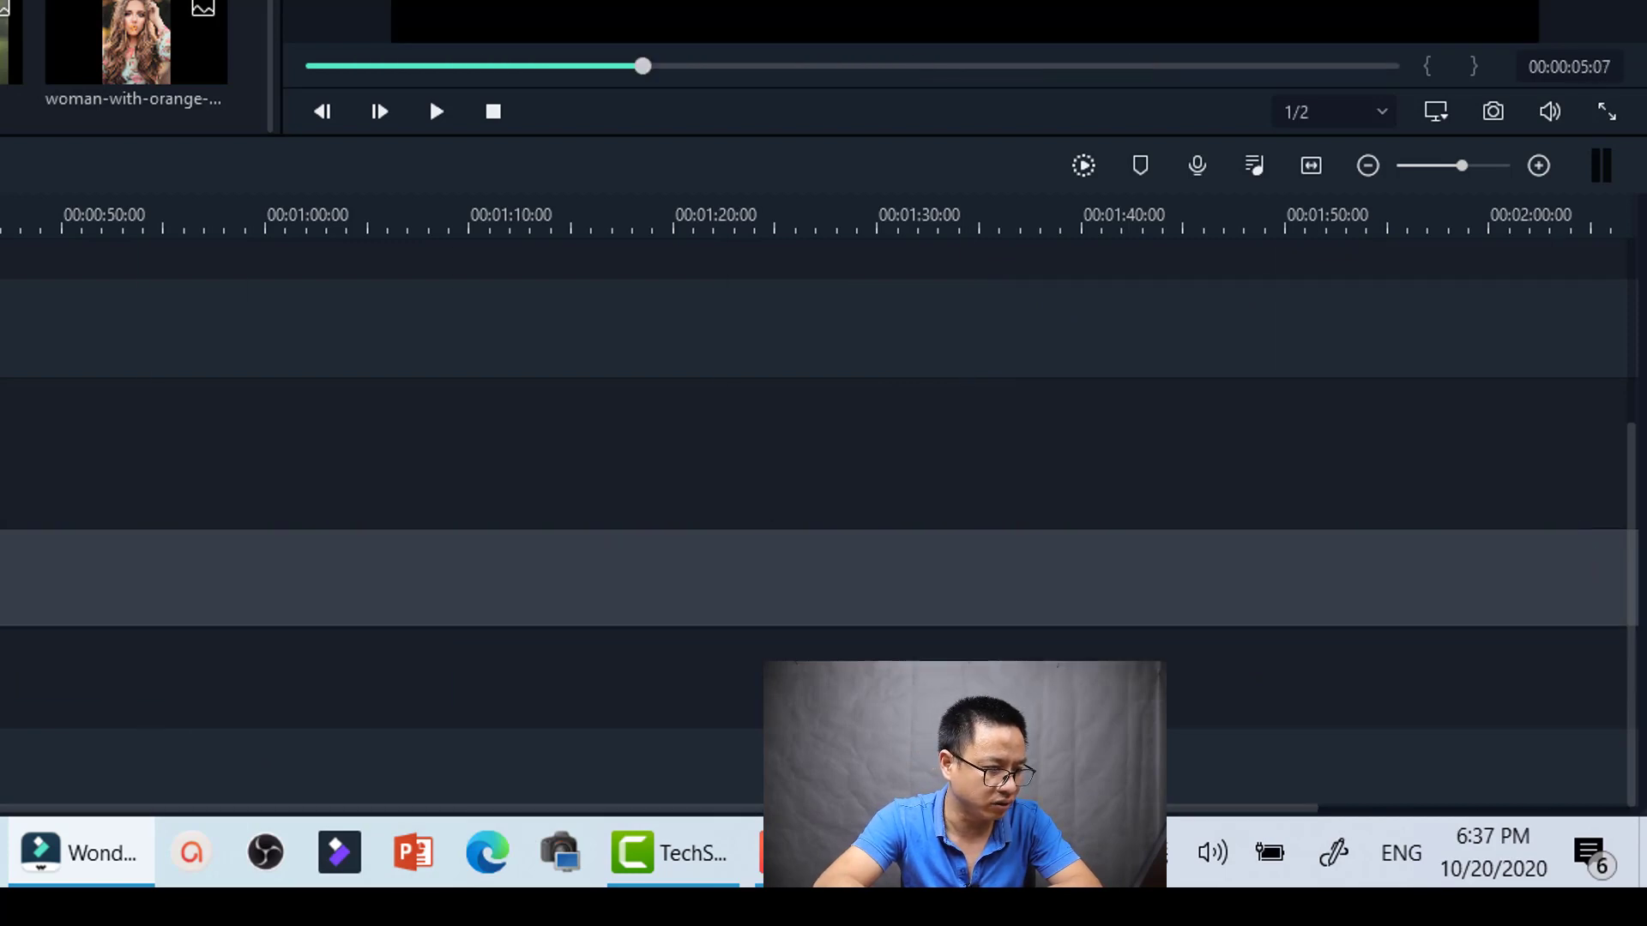
{"action": "left_click", "coordinate": [1310, 168]}
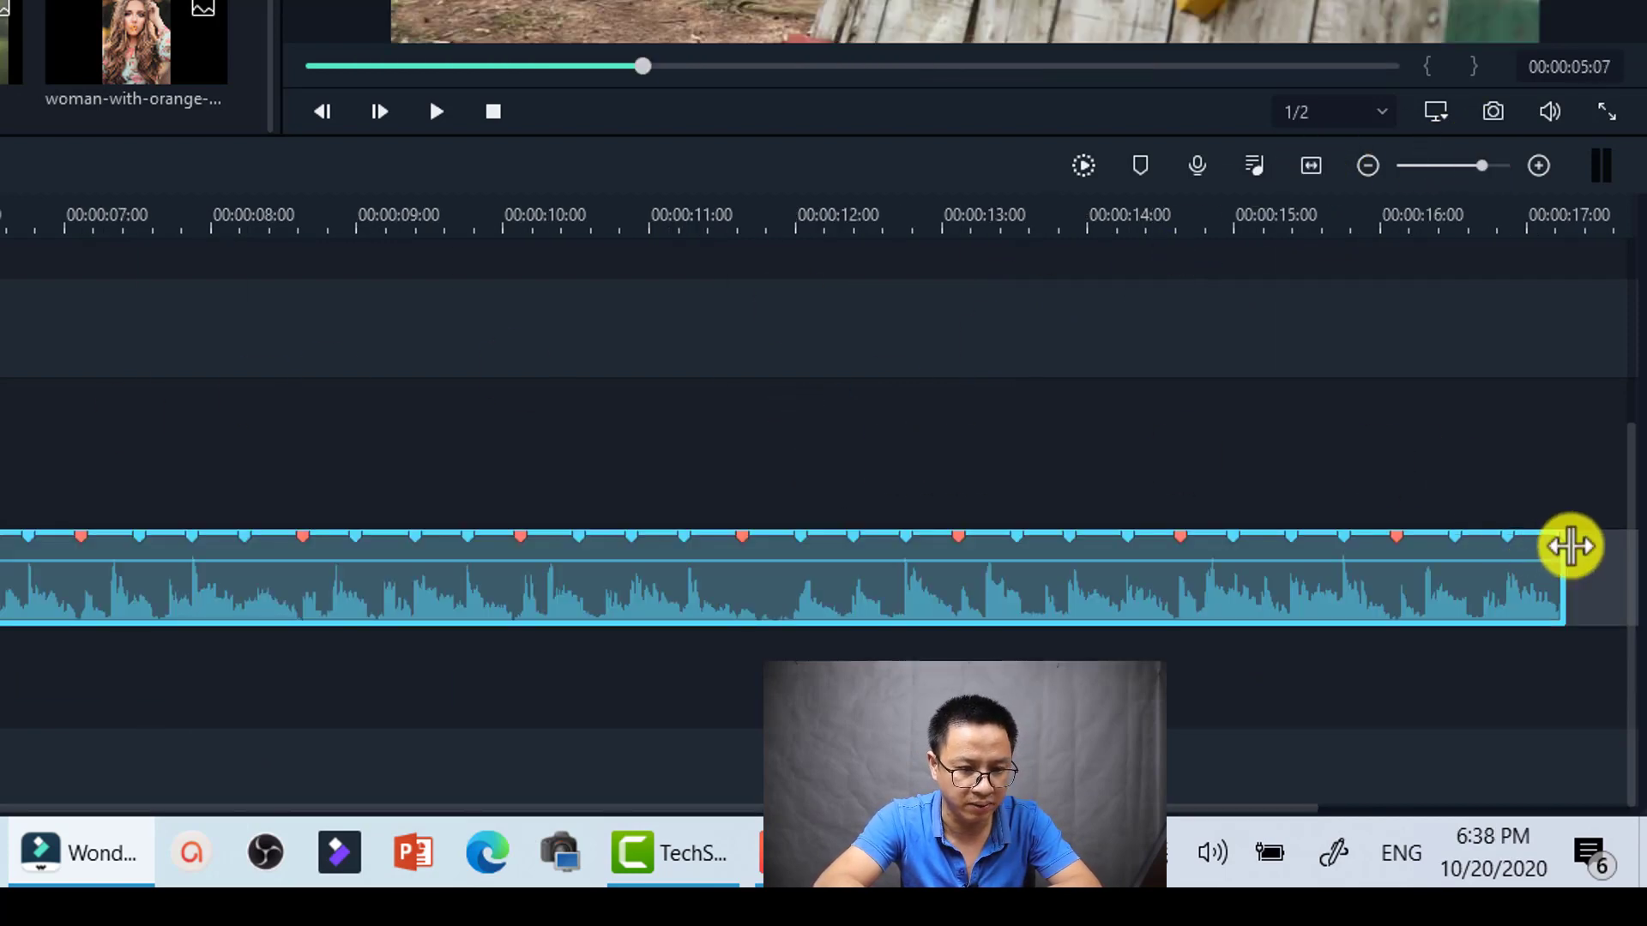
{"action": "left_click_drag", "start_coordinate": [1557, 541], "coordinate": [1227, 579]}
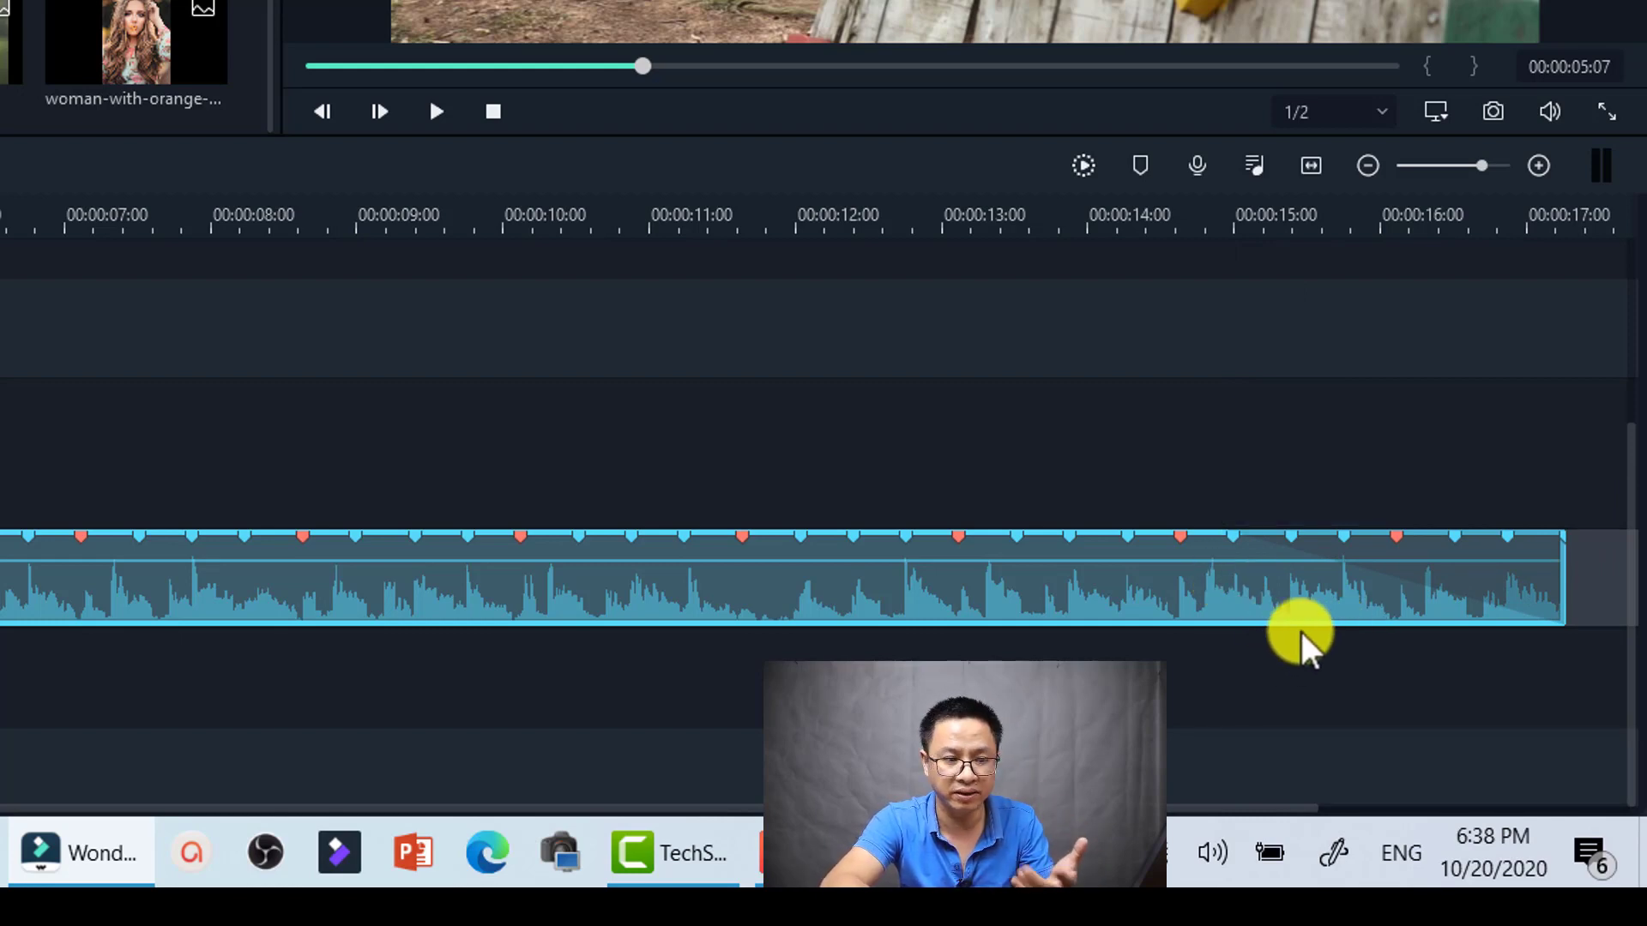
- Open the Retro music's Adjust Audio settings, try lower and higher pitch values, and set the pitch to 4.00
{"action": "right_click", "coordinate": [918, 594]}
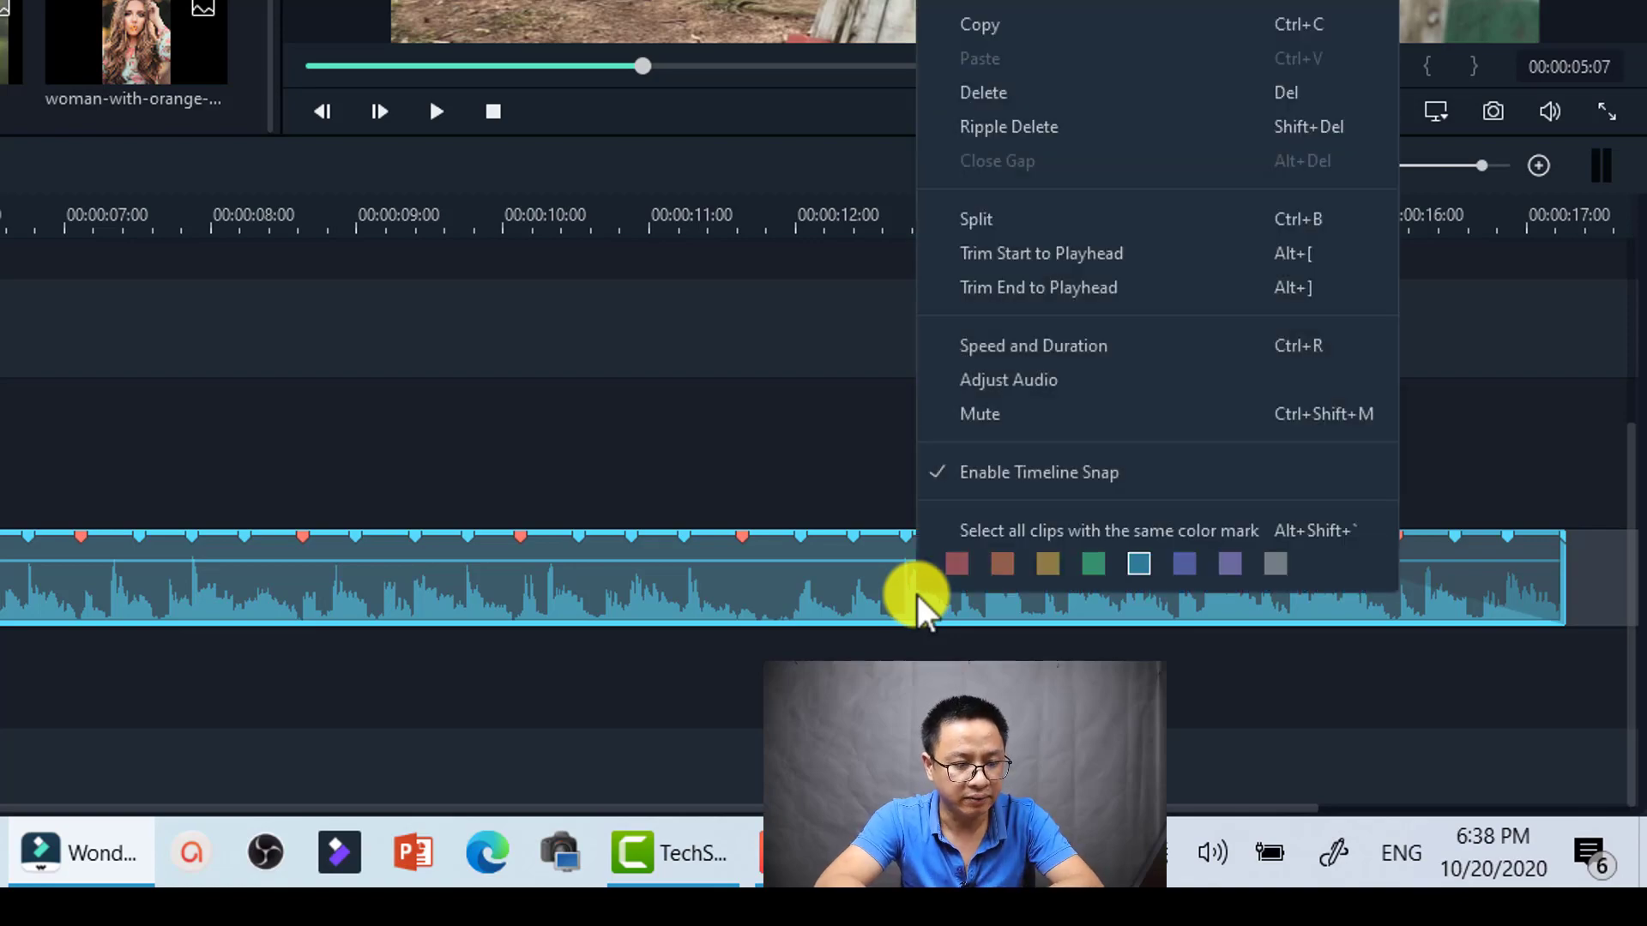
{"action": "left_click", "coordinate": [985, 378]}
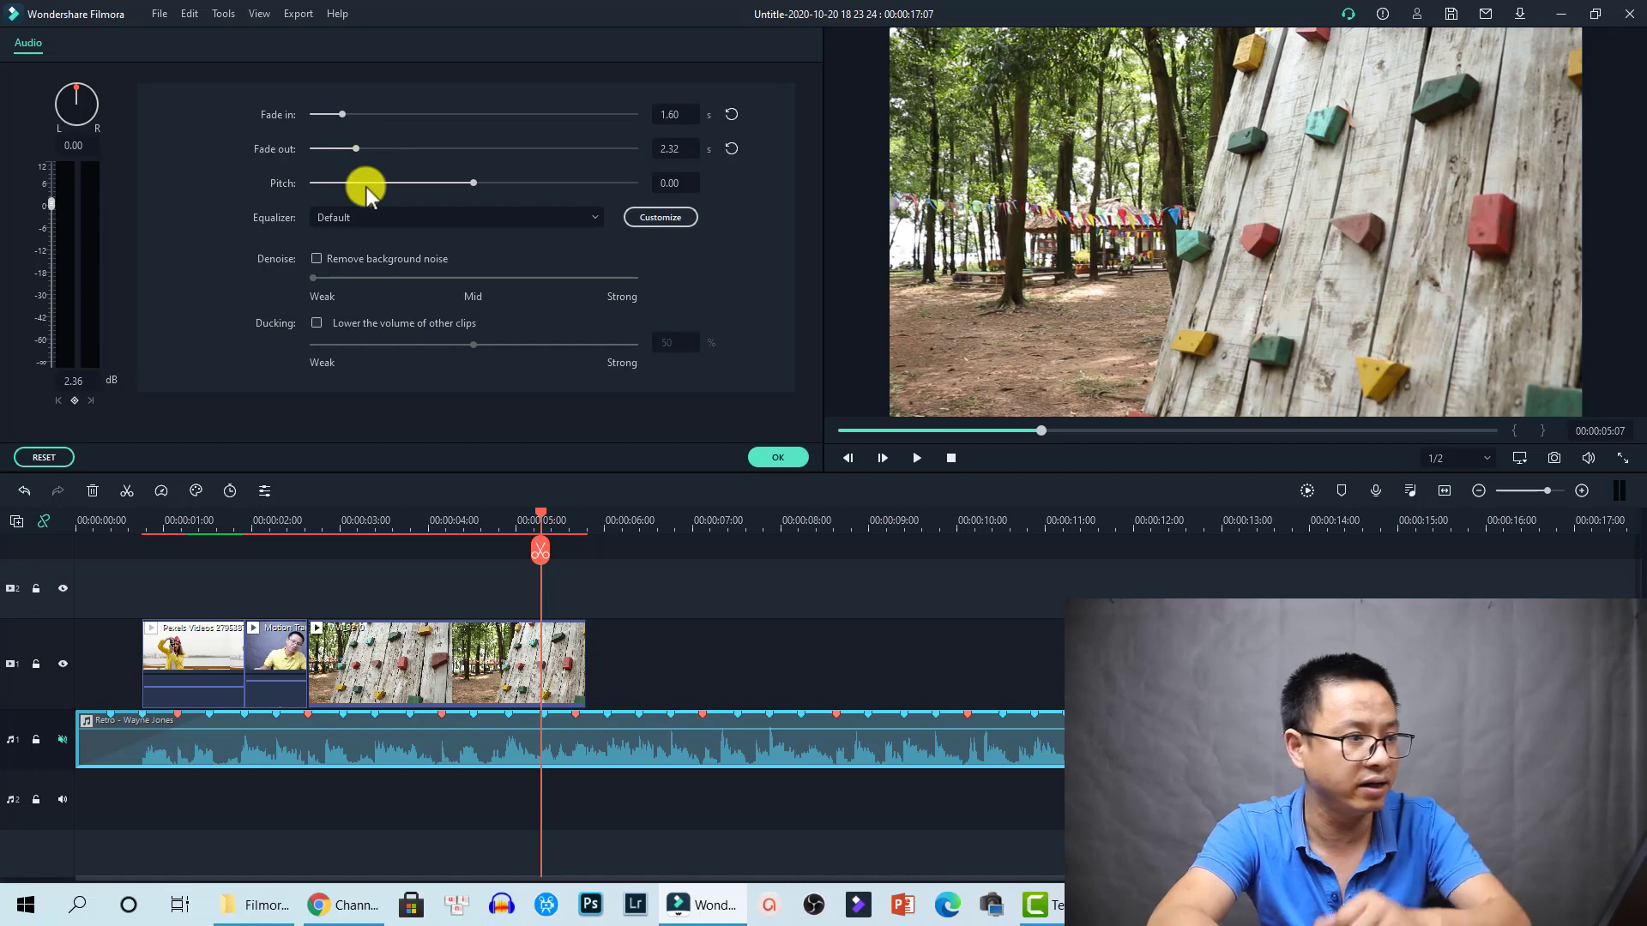
{"action": "left_click_drag", "start_coordinate": [475, 183], "coordinate": [447, 187]}
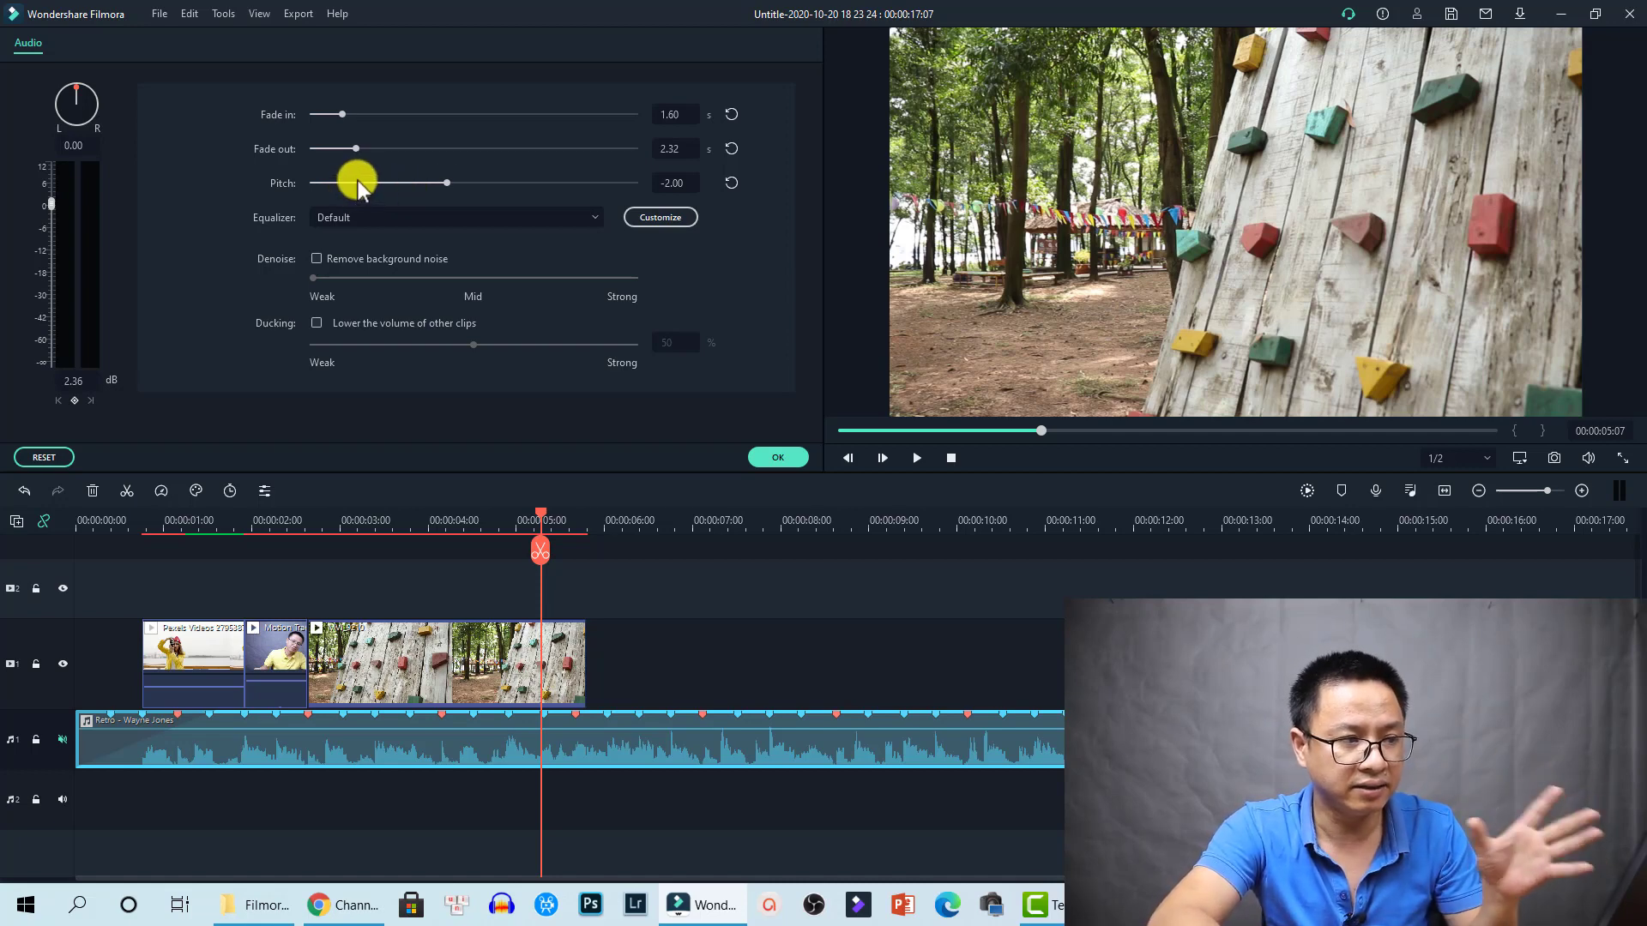
{"action": "left_click", "coordinate": [448, 185]}
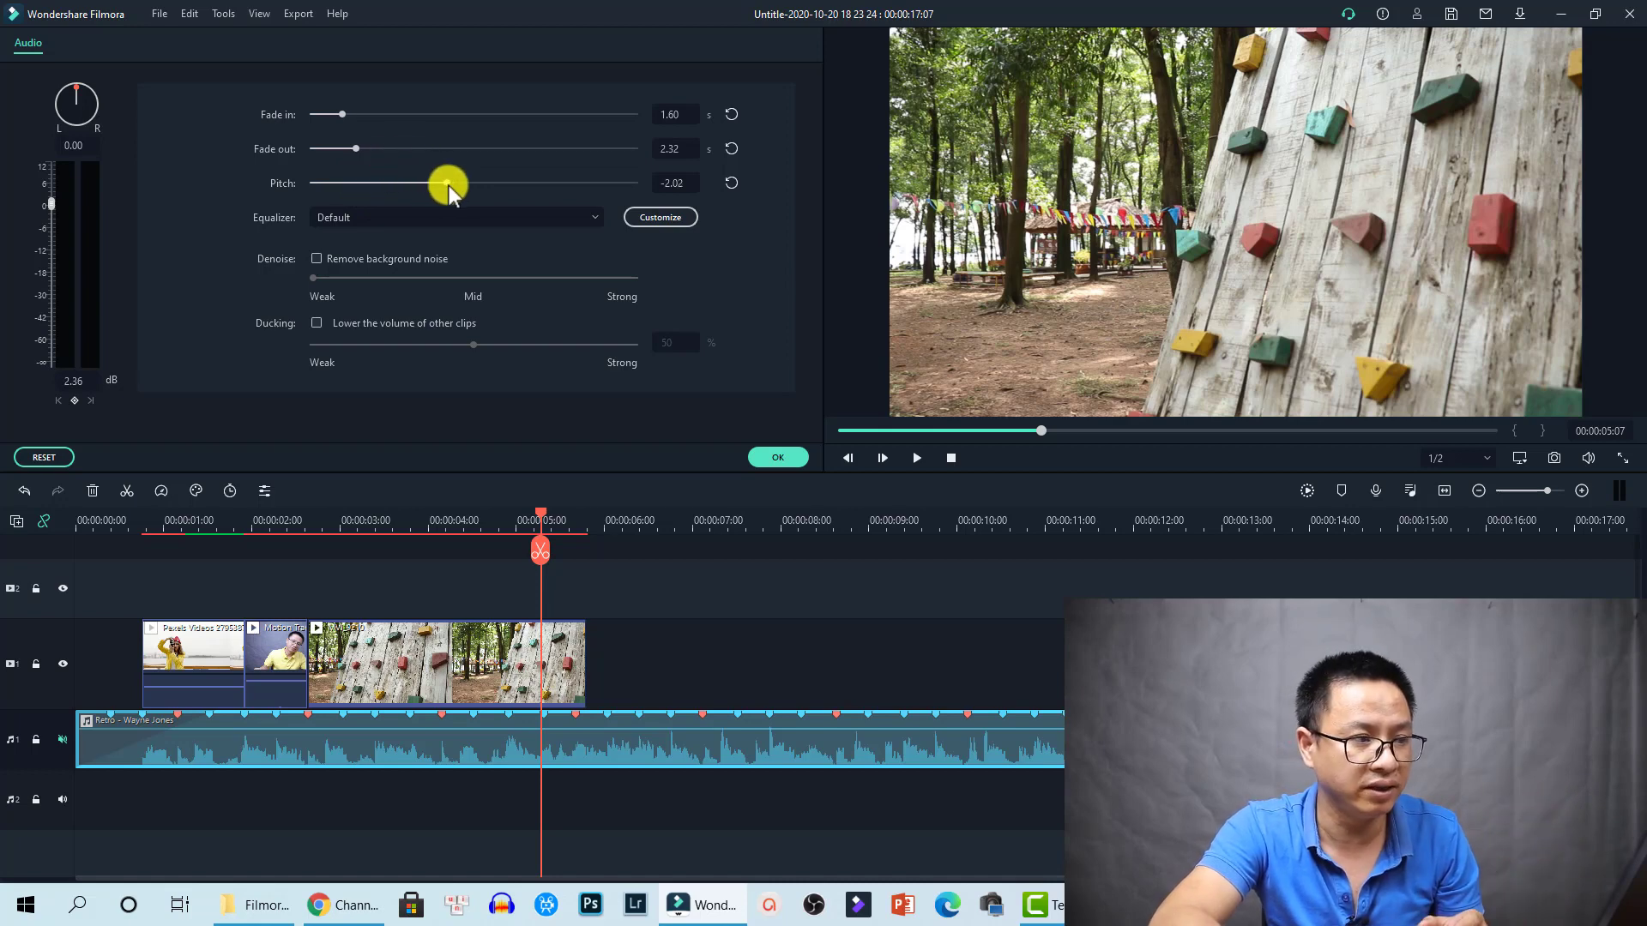
{"action": "left_click_drag", "start_coordinate": [449, 185], "coordinate": [544, 182]}
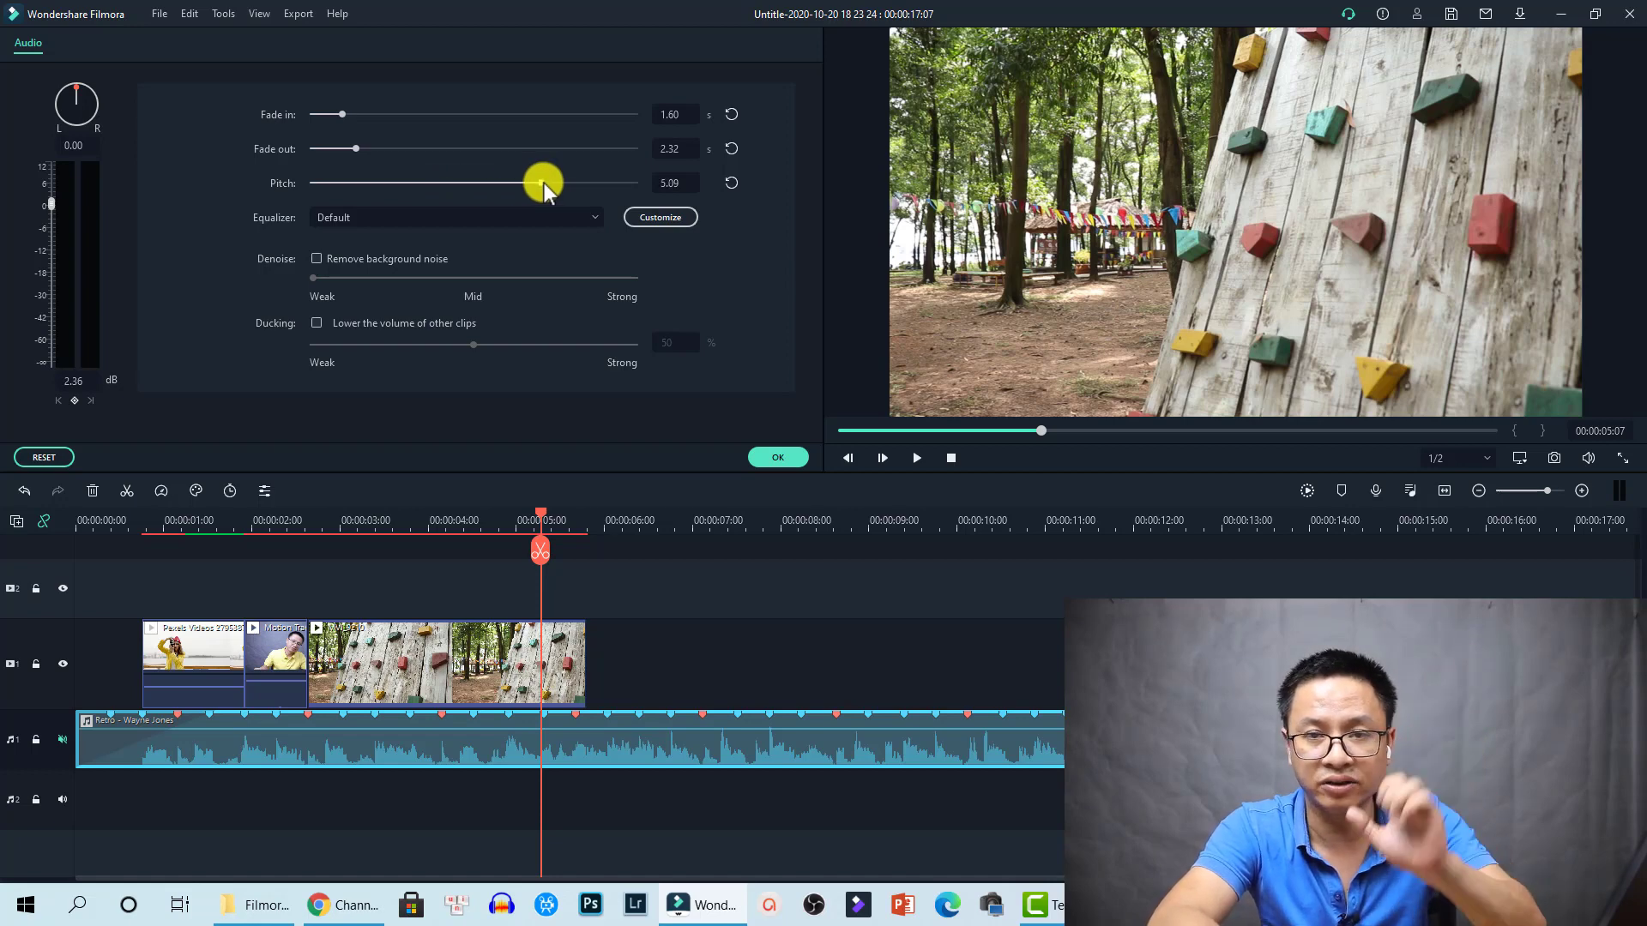
{"action": "left_click_drag", "start_coordinate": [543, 183], "coordinate": [527, 186]}
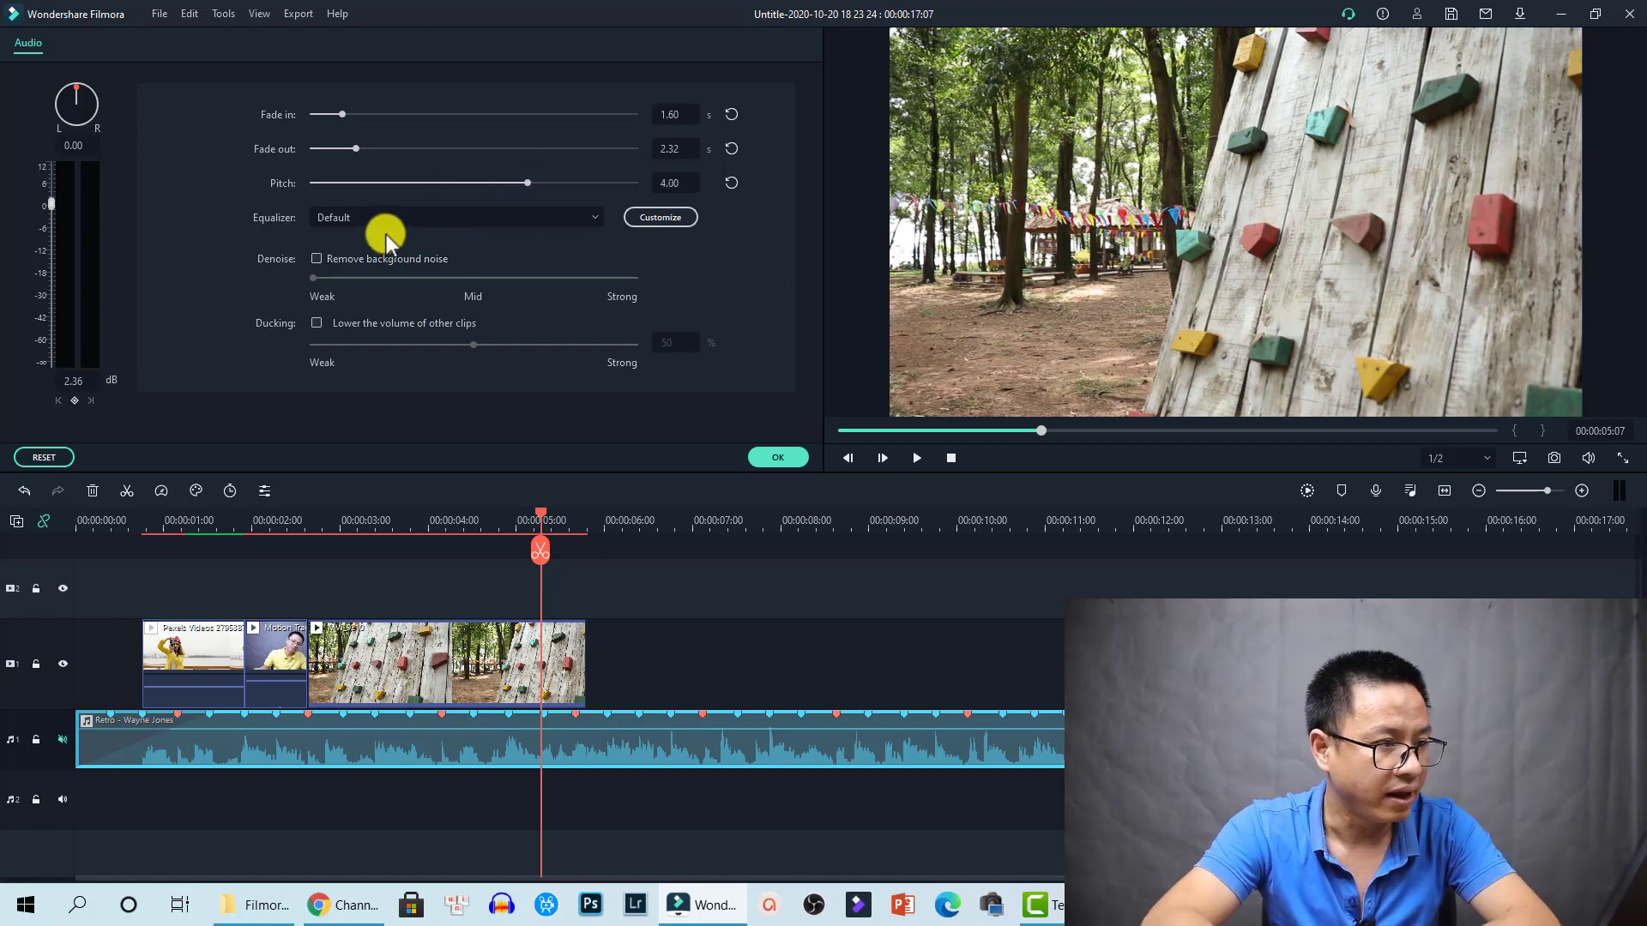
- Look through the equalizer presets and the Customize Equalizer frequency bands for the Retro music, and leave the equalizer at Default
{"action": "left_click", "coordinate": [590, 215]}
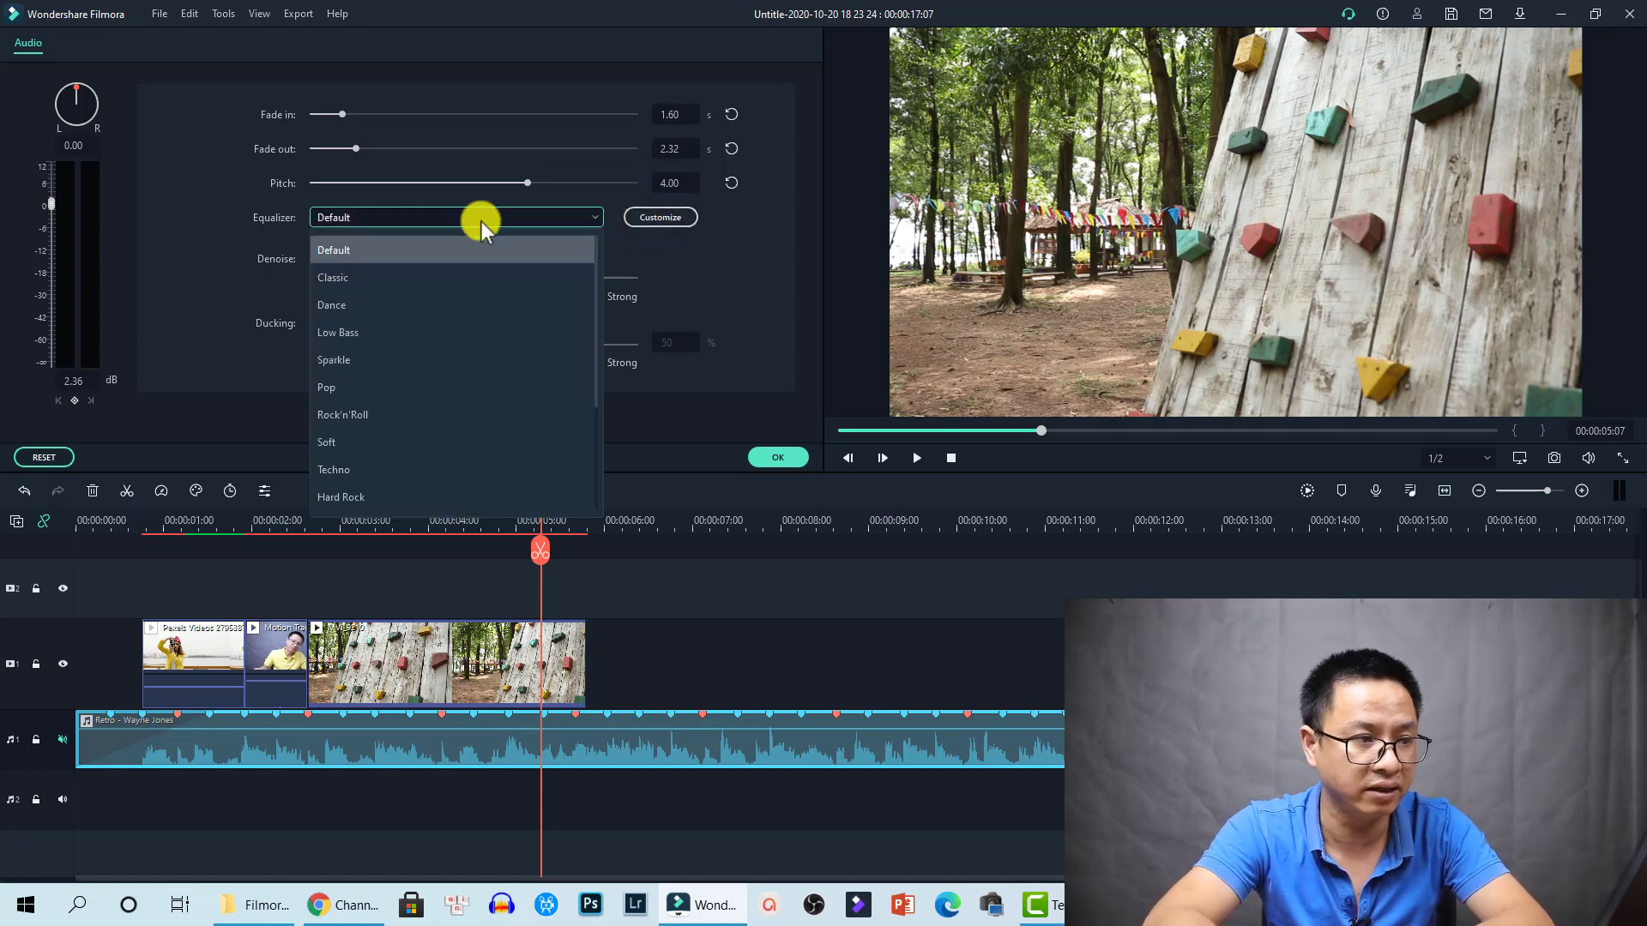
{"action": "left_click", "coordinate": [654, 214]}
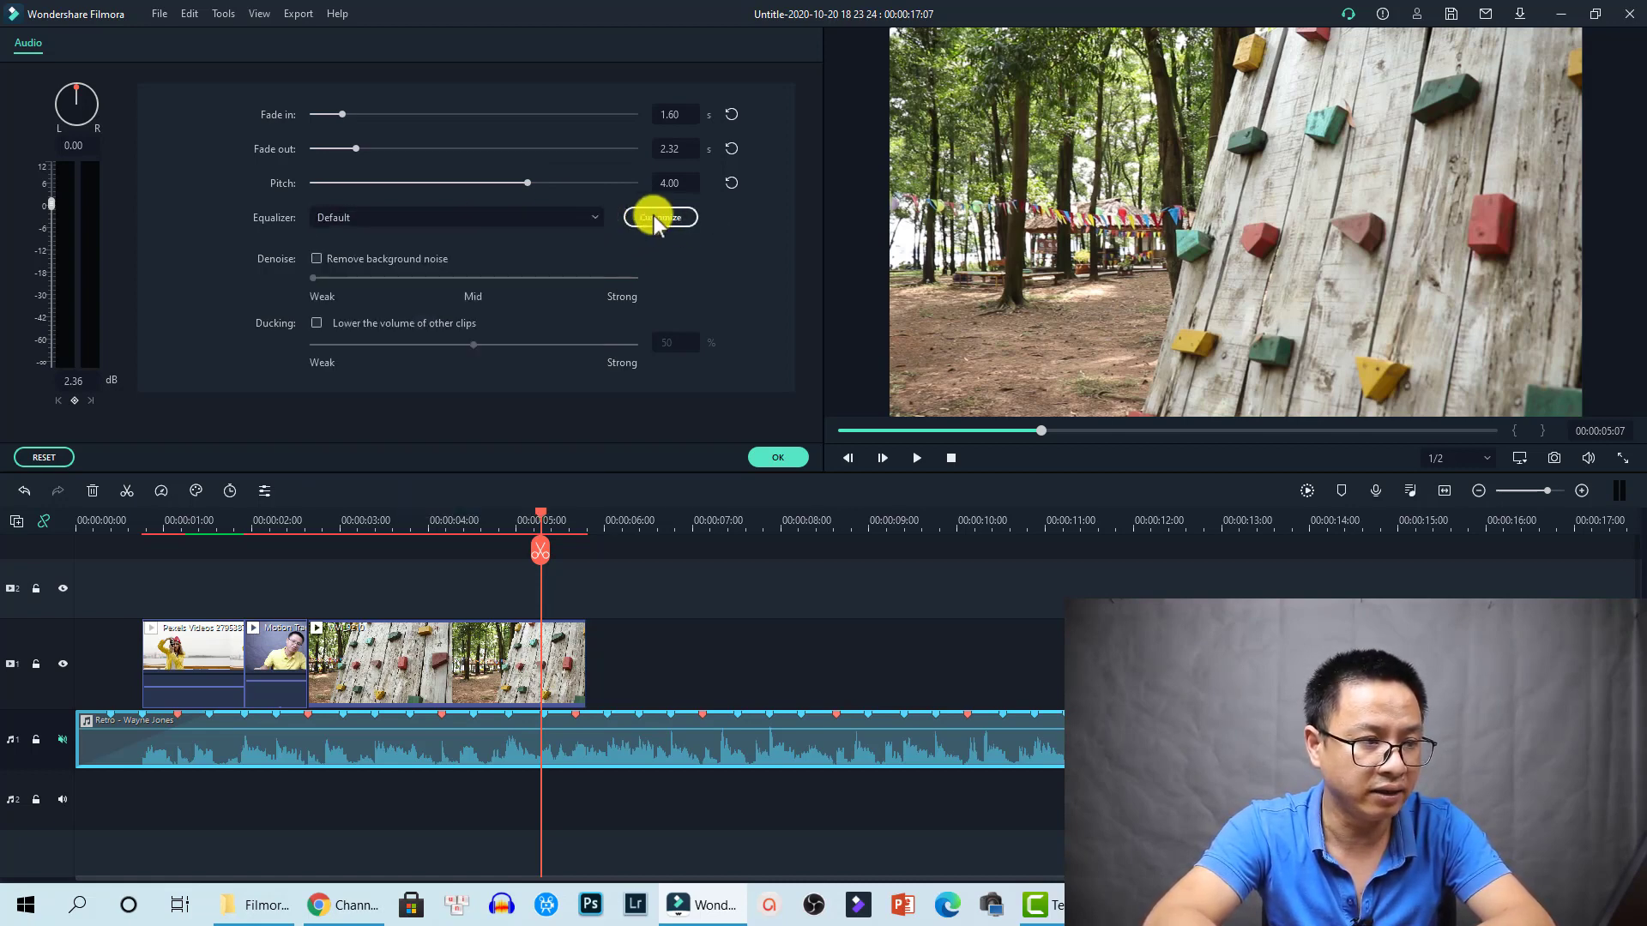
{"action": "left_click", "coordinate": [654, 214]}
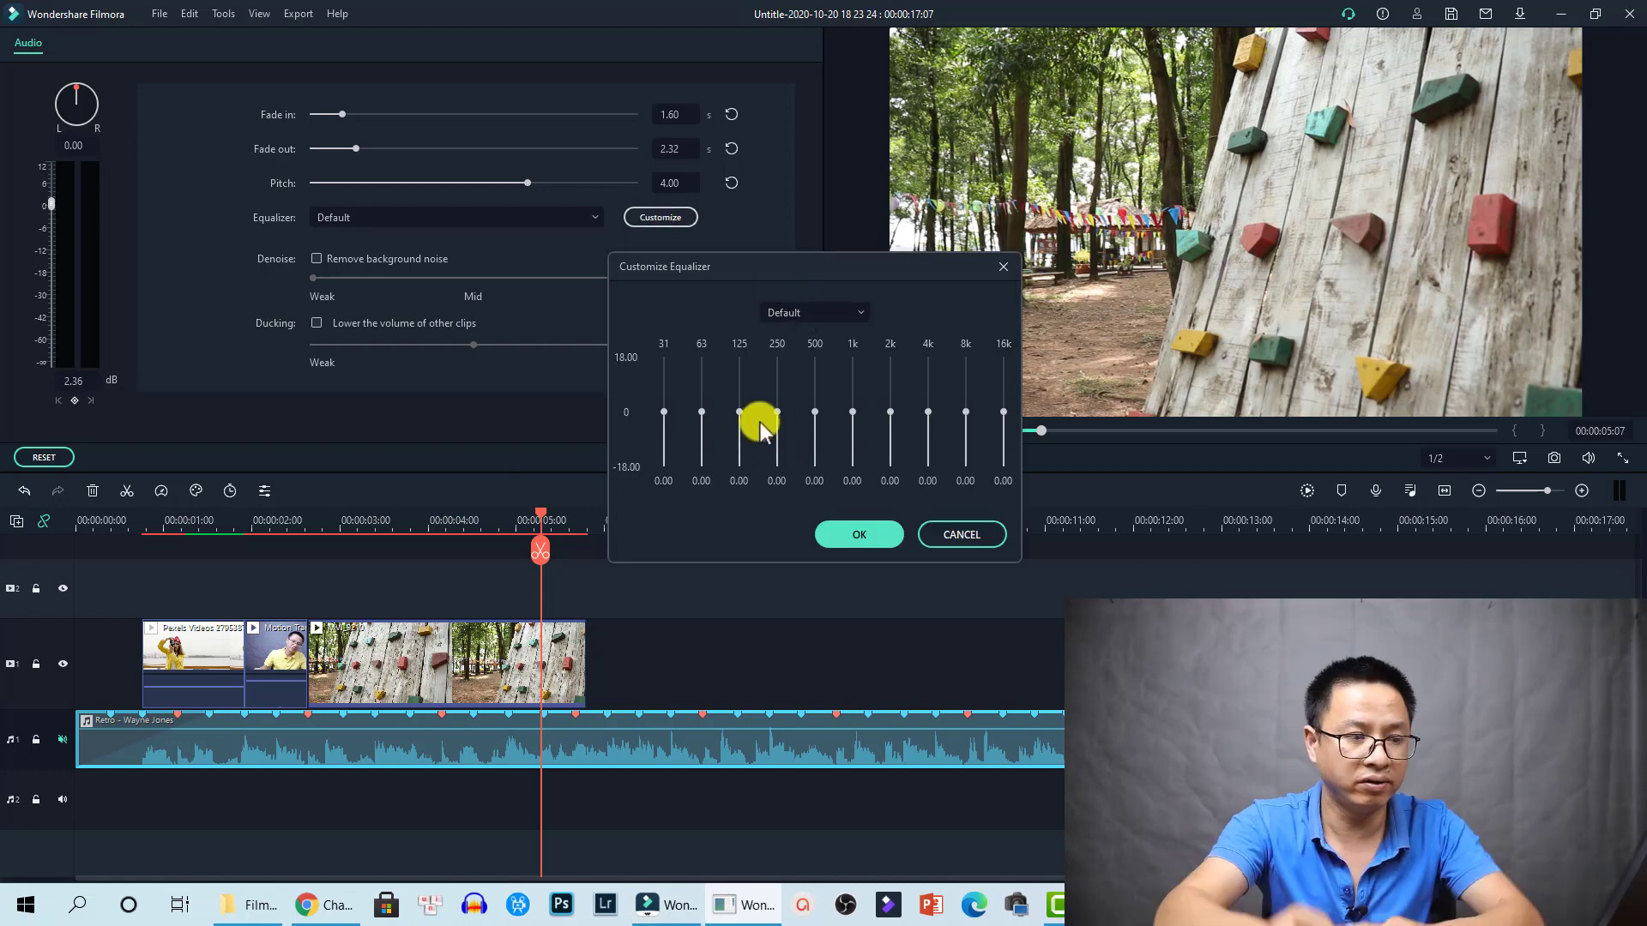
{"action": "left_click", "coordinate": [955, 533]}
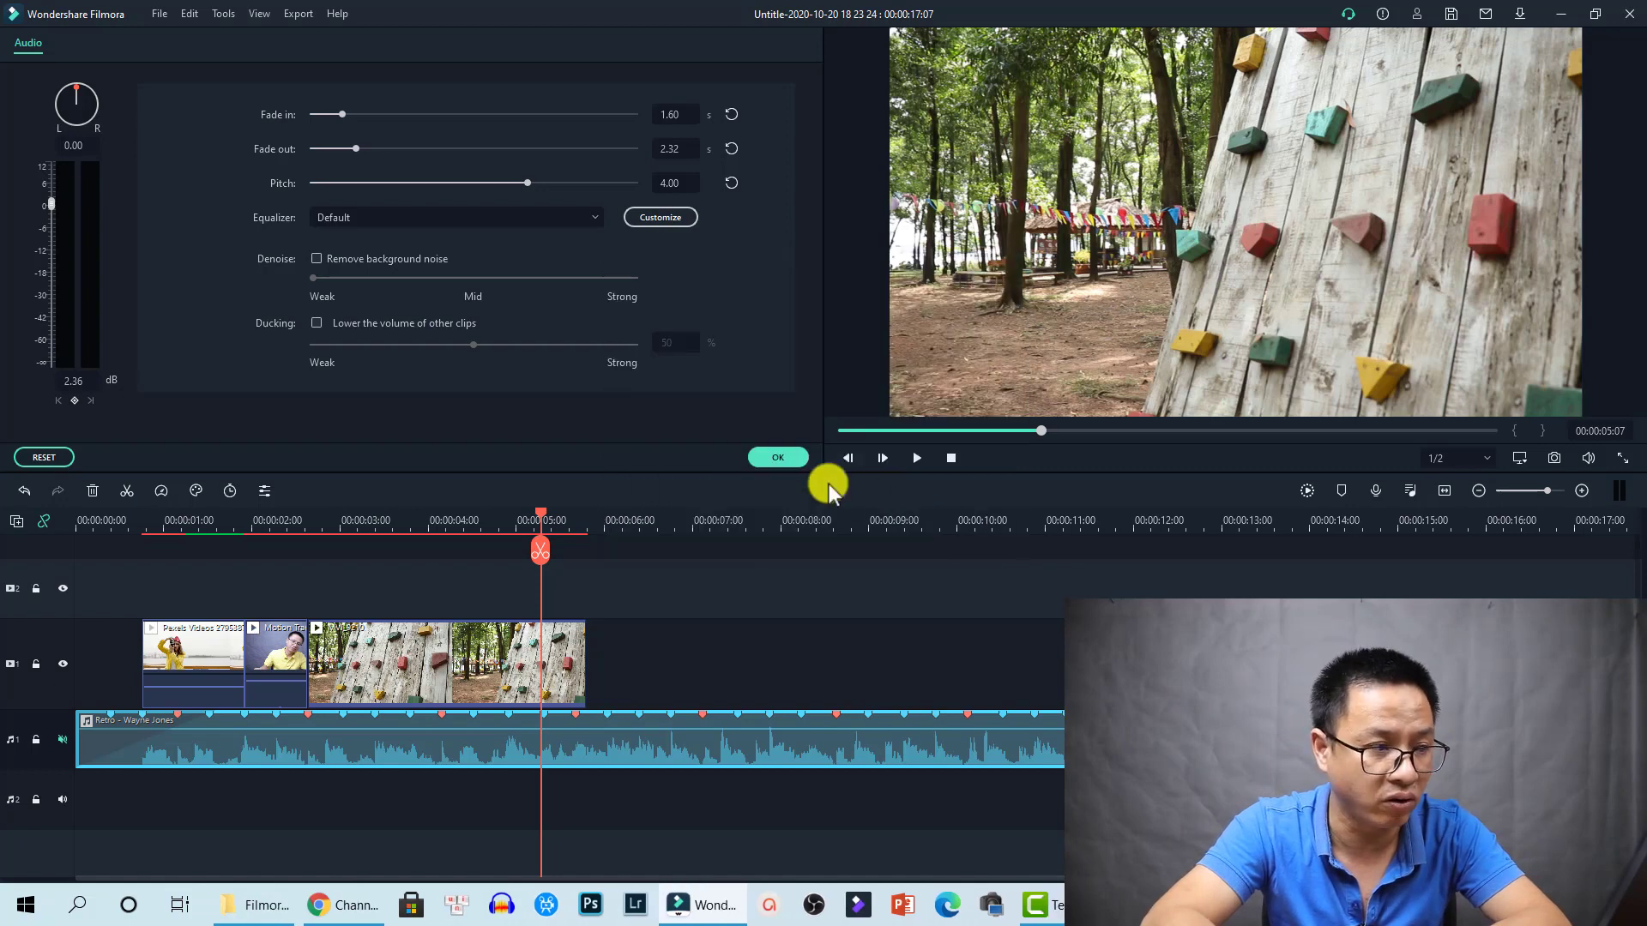
- Enable background noise removal at Mid strength and ducking at 50% for the Retro music
{"action": "left_click", "coordinate": [314, 260]}
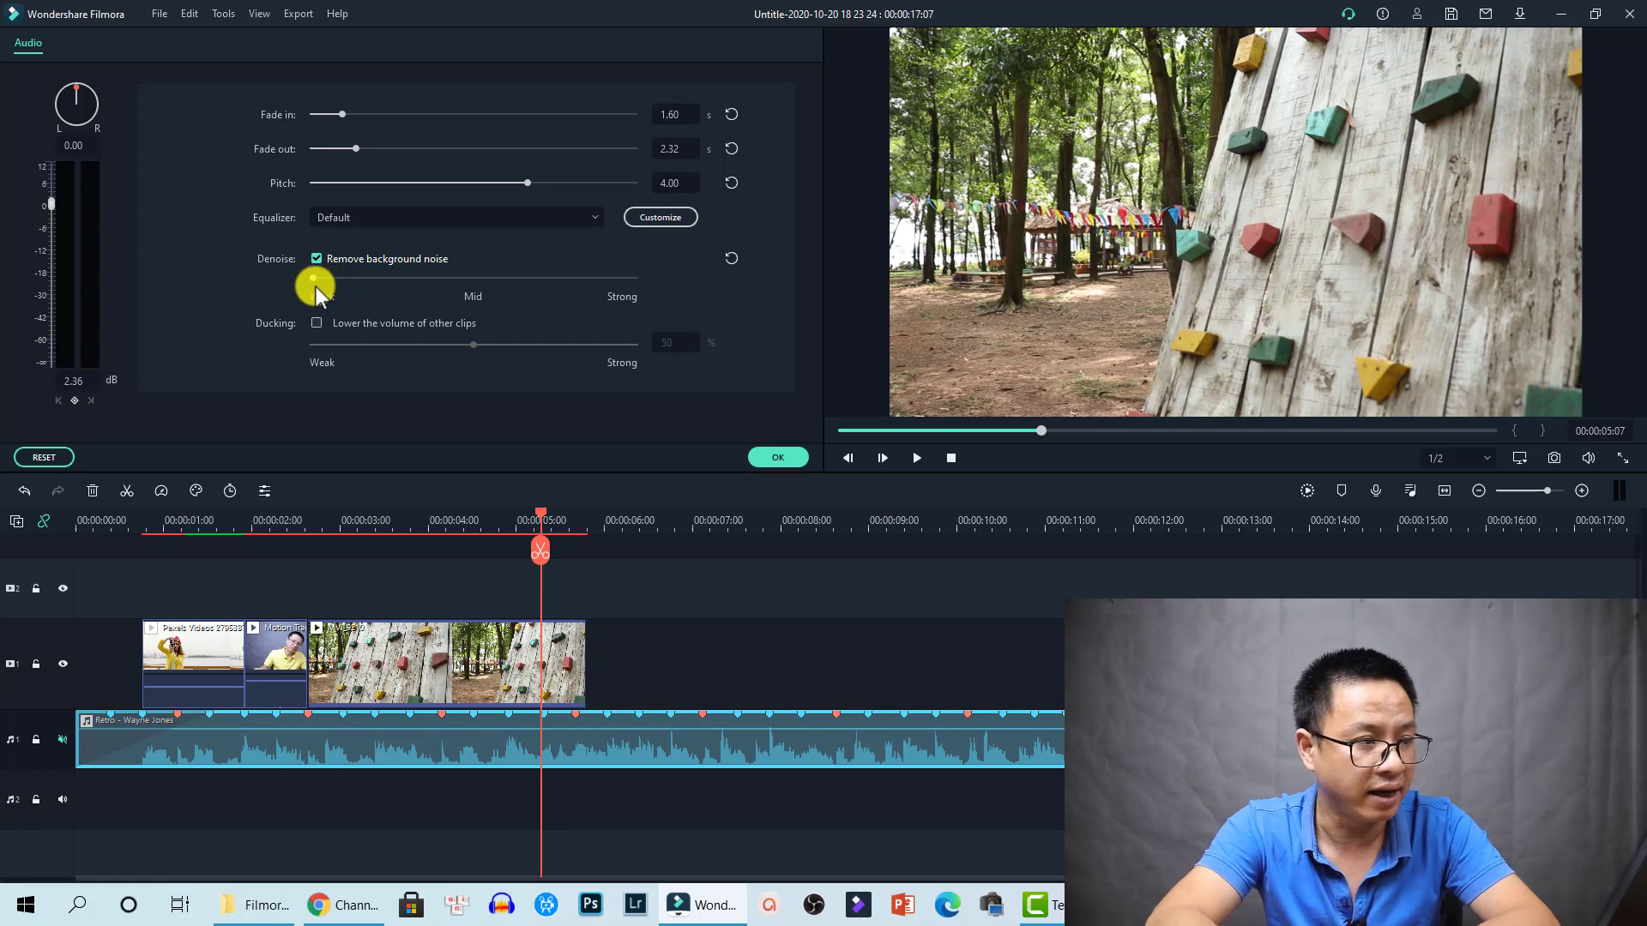
{"action": "left_click_drag", "start_coordinate": [316, 279], "coordinate": [463, 283]}
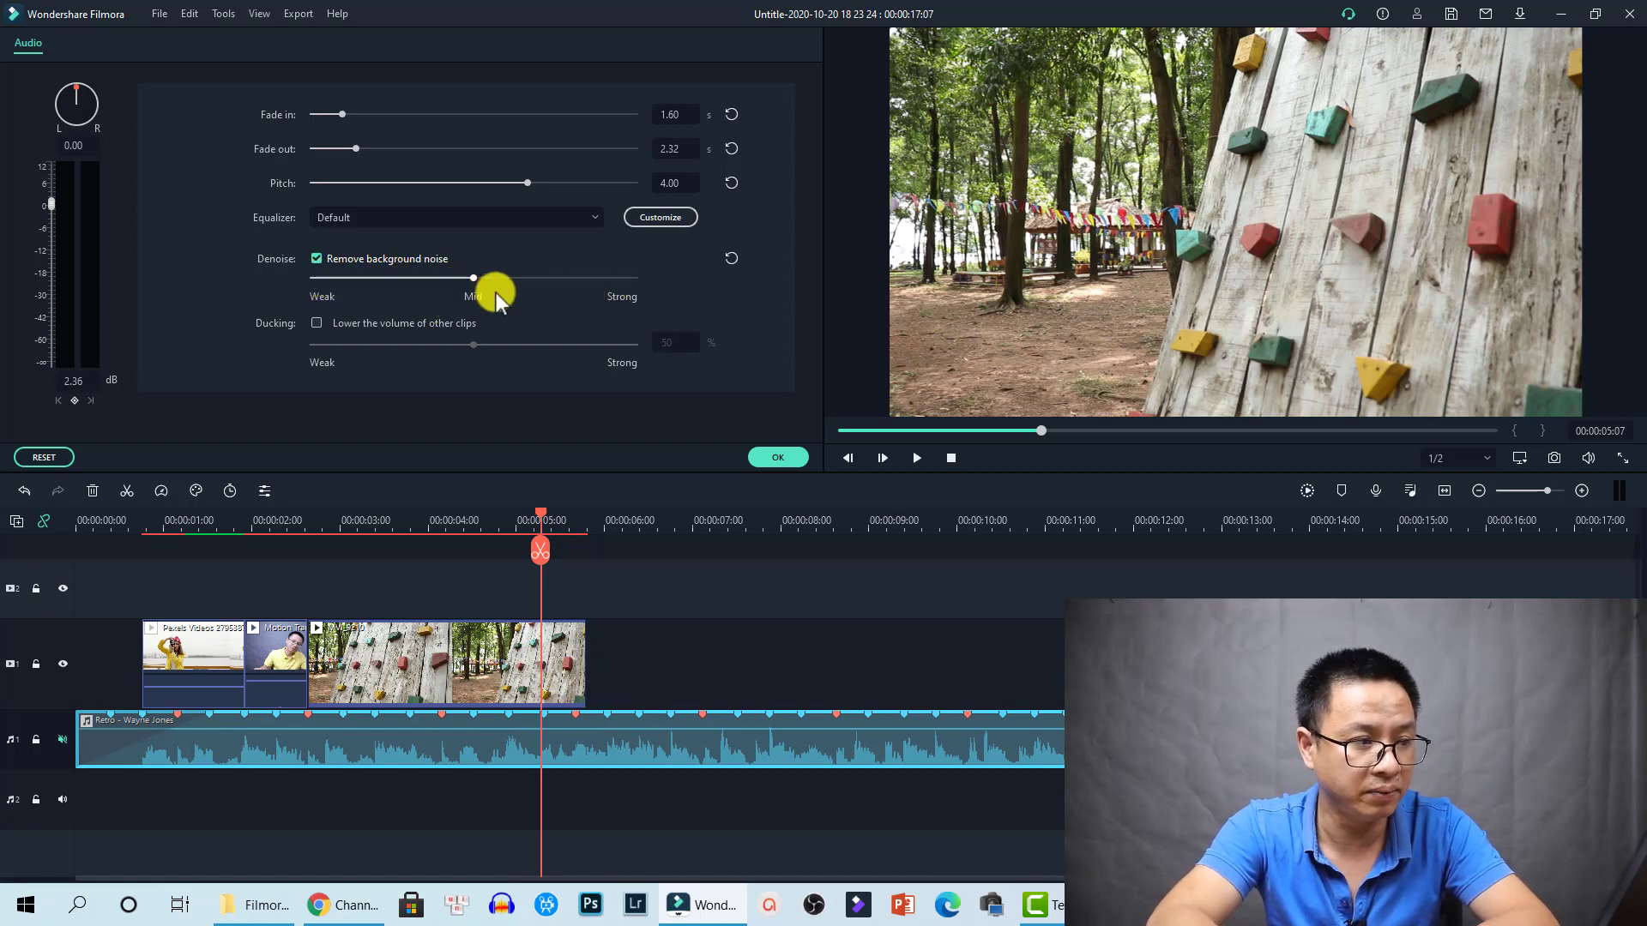
{"action": "left_click", "coordinate": [315, 319]}
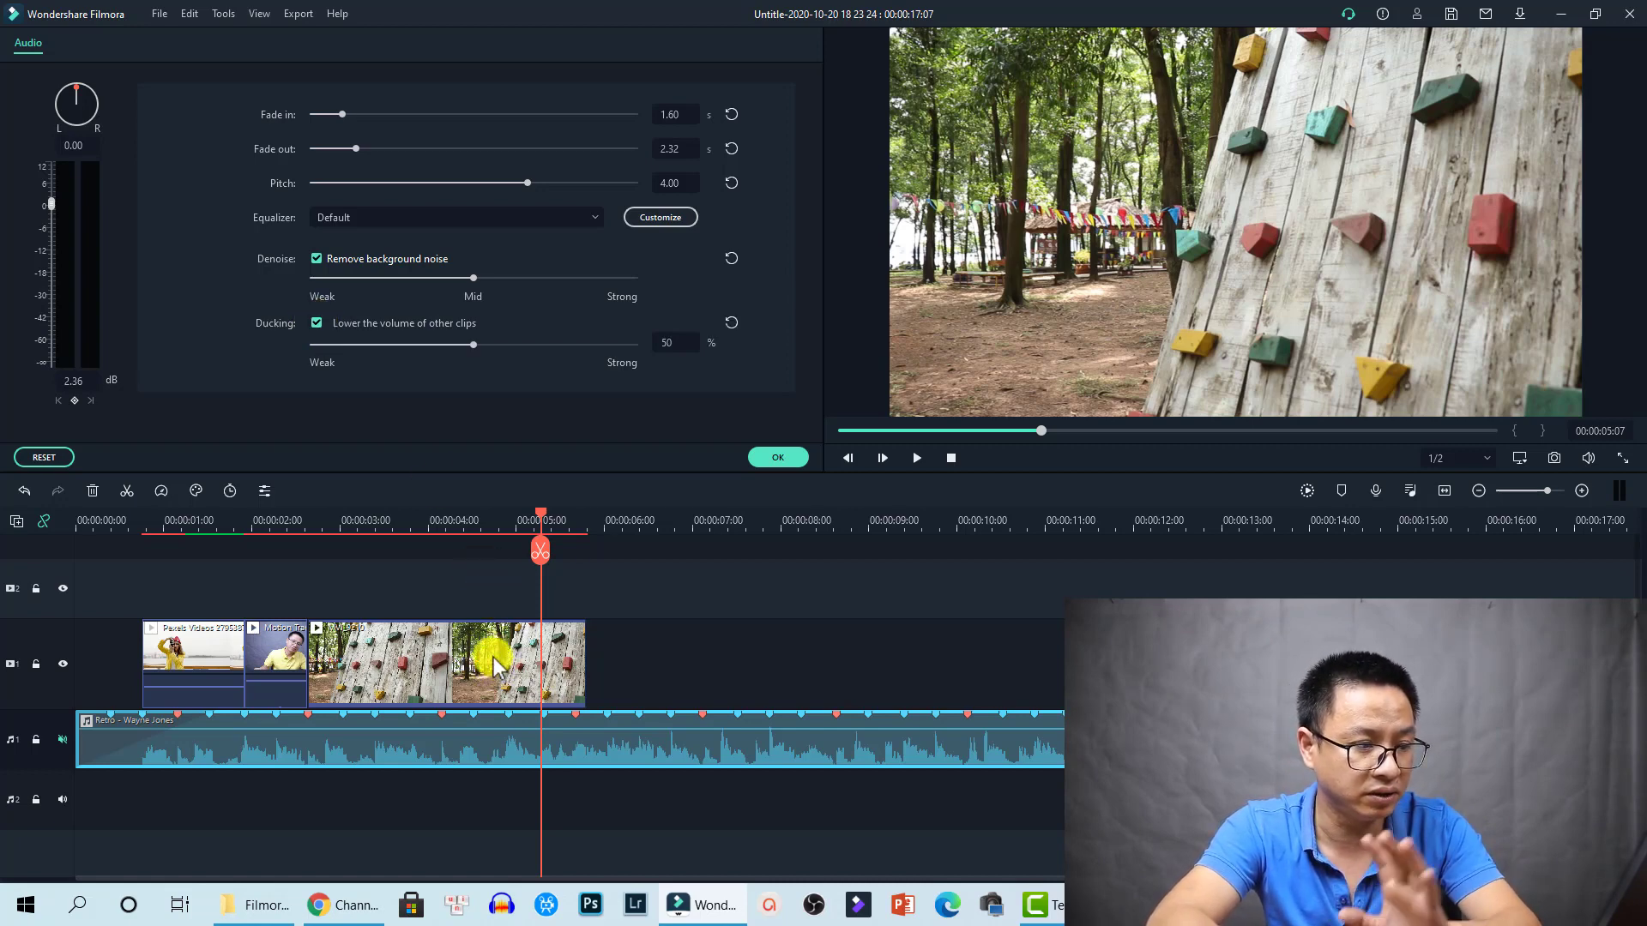
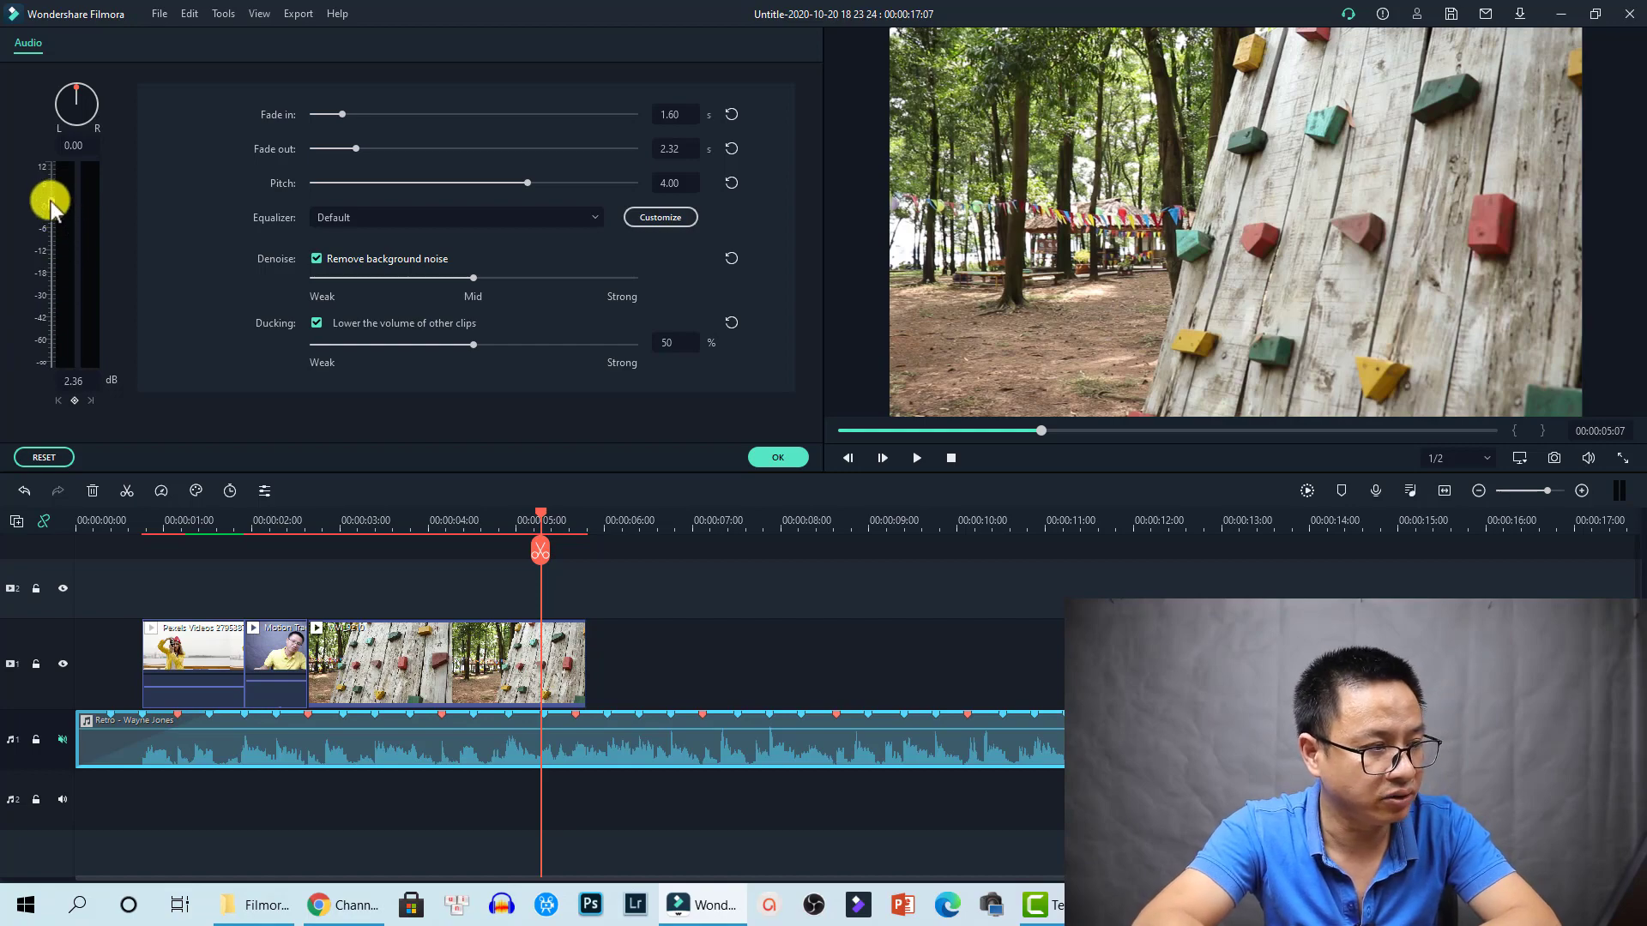
- Try a lower volume of -6.72 dB on the Retro music and settle on 3.12 dB
{"action": "left_click_drag", "start_coordinate": [50, 201], "coordinate": [56, 281]}
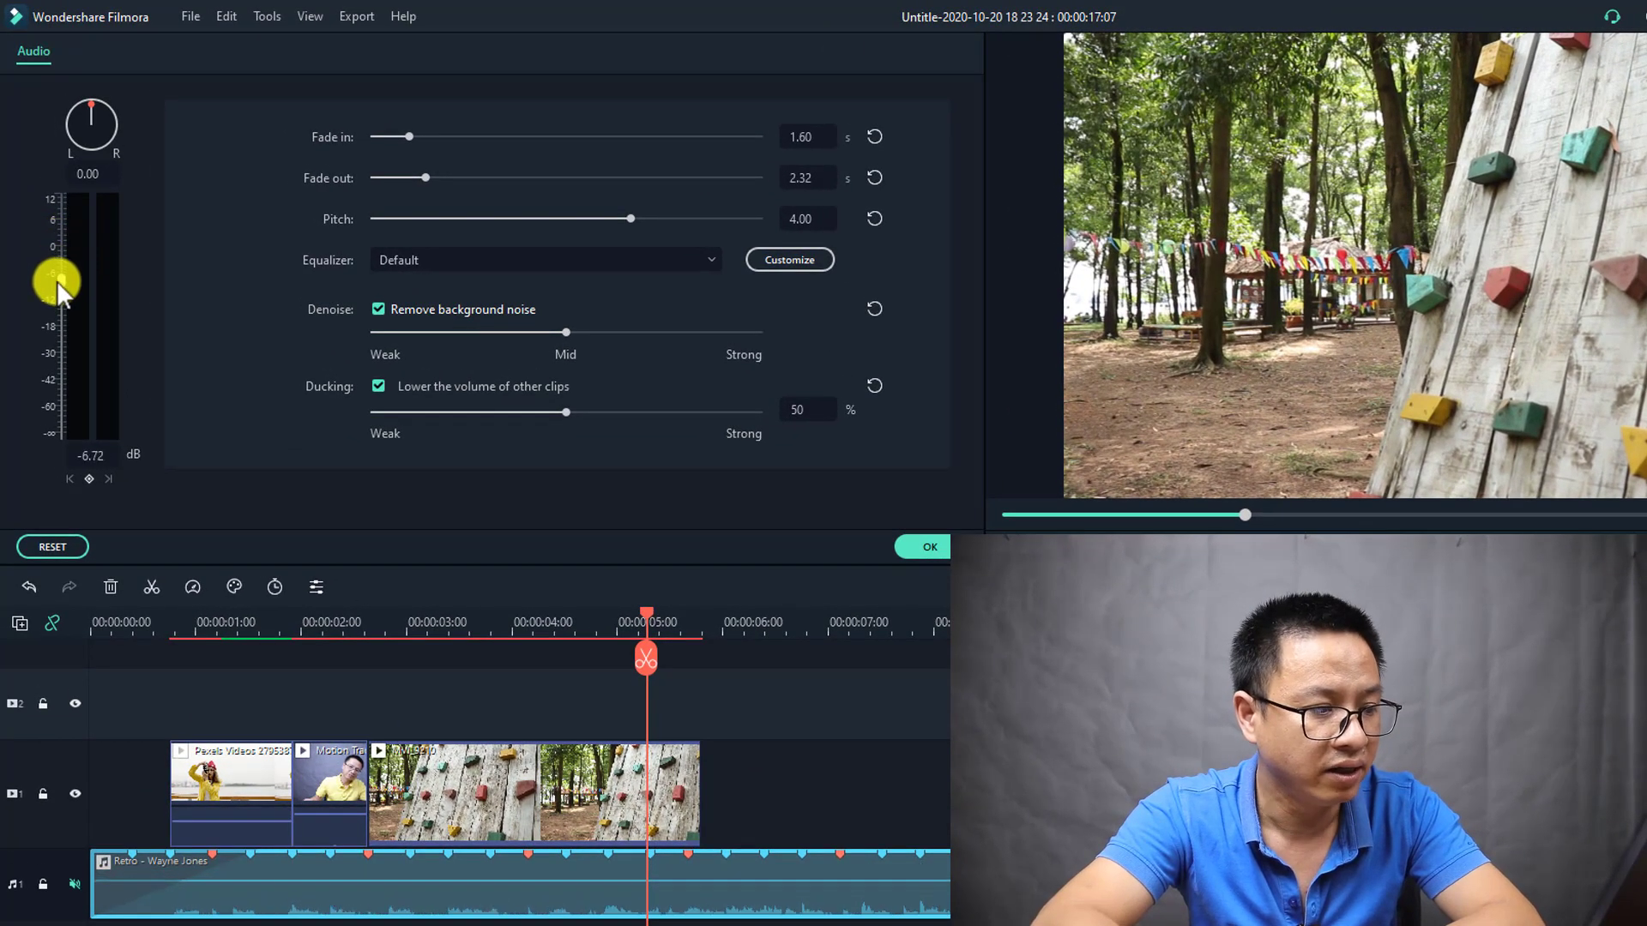
{"action": "left_click", "coordinate": [441, 861]}
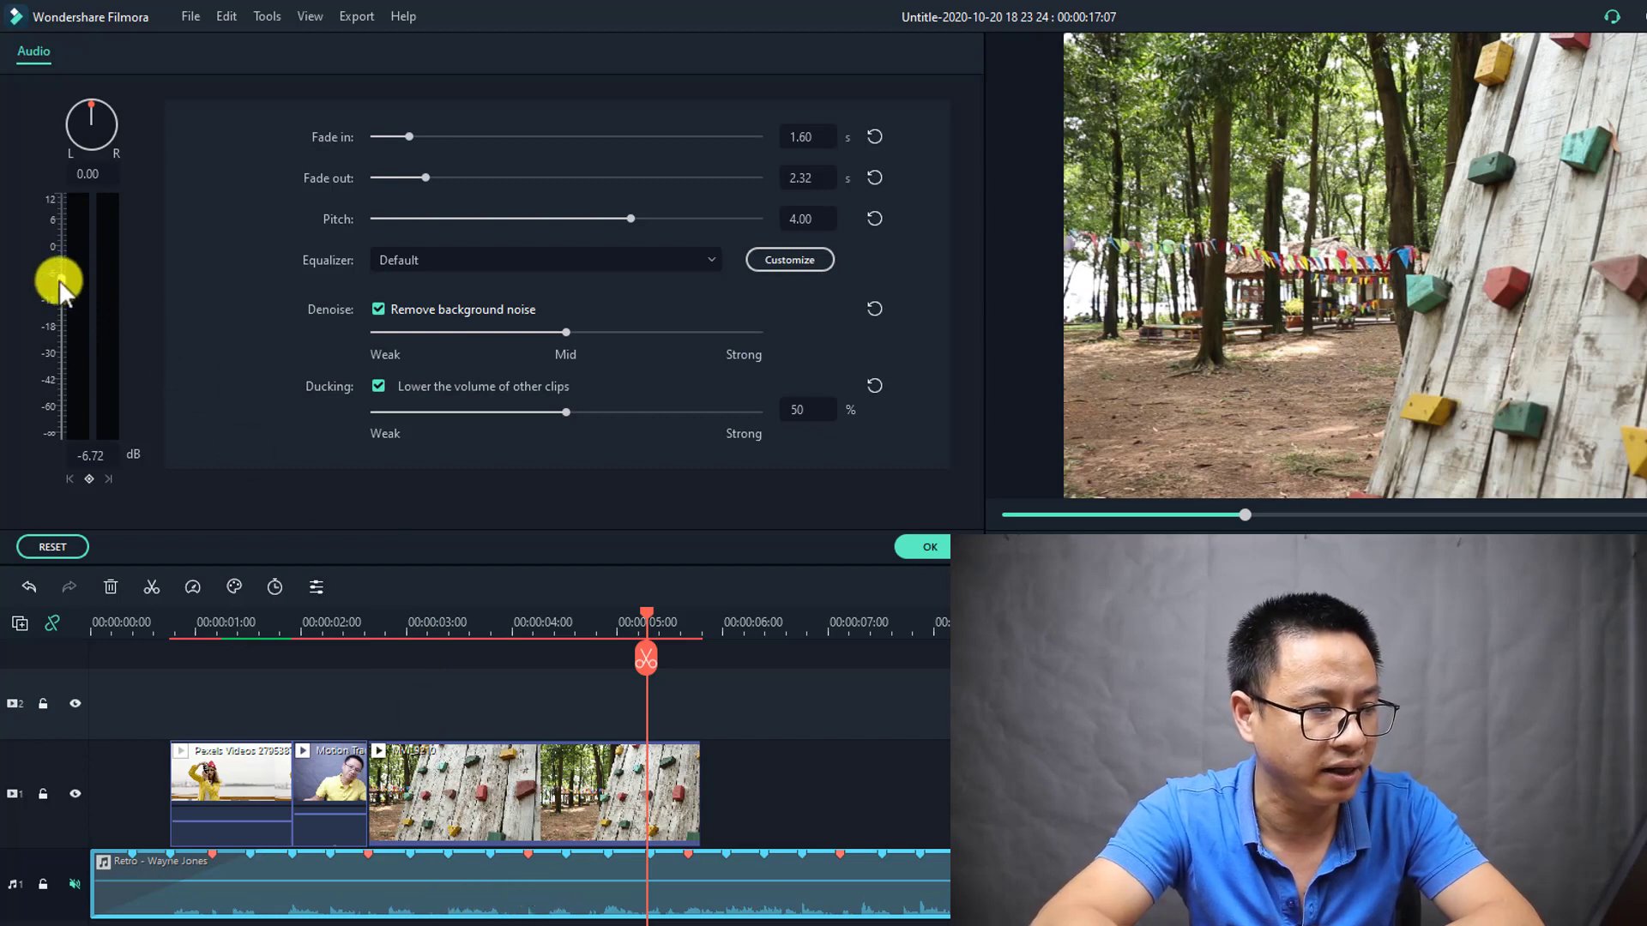
{"action": "left_click_drag", "start_coordinate": [58, 280], "coordinate": [70, 238]}
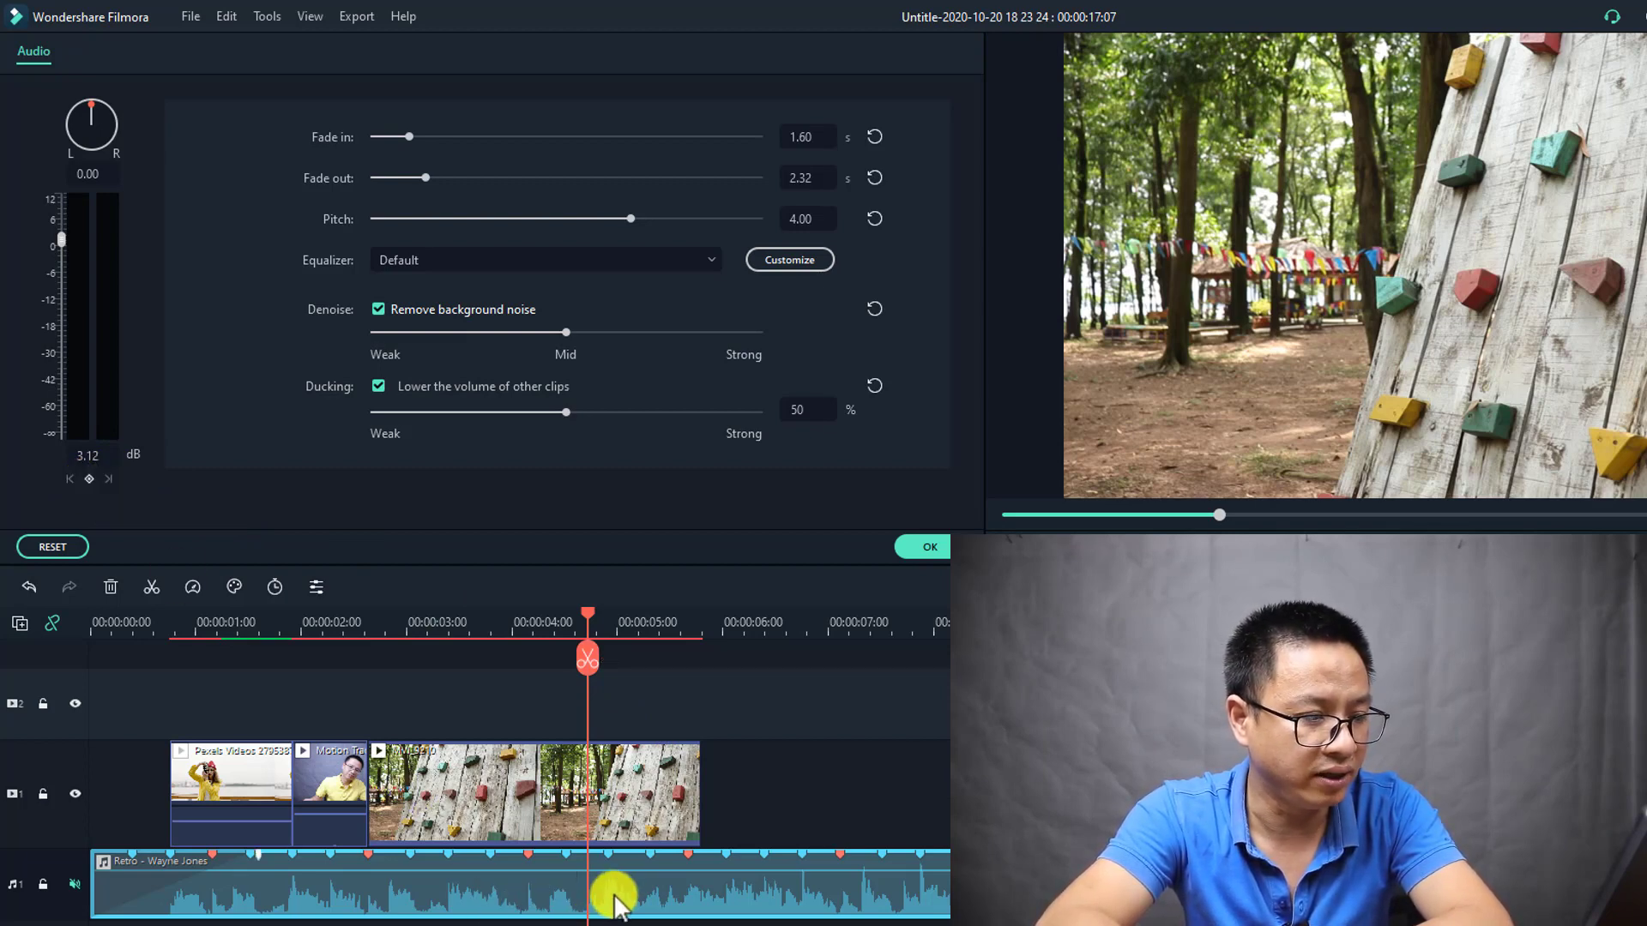
- Add four volume keyframes to the Retro music, at about 4.7 s, 00:00:05:12, 00:00:06:23 and 00:00:07:14
{"action": "left_click", "coordinate": [92, 477]}
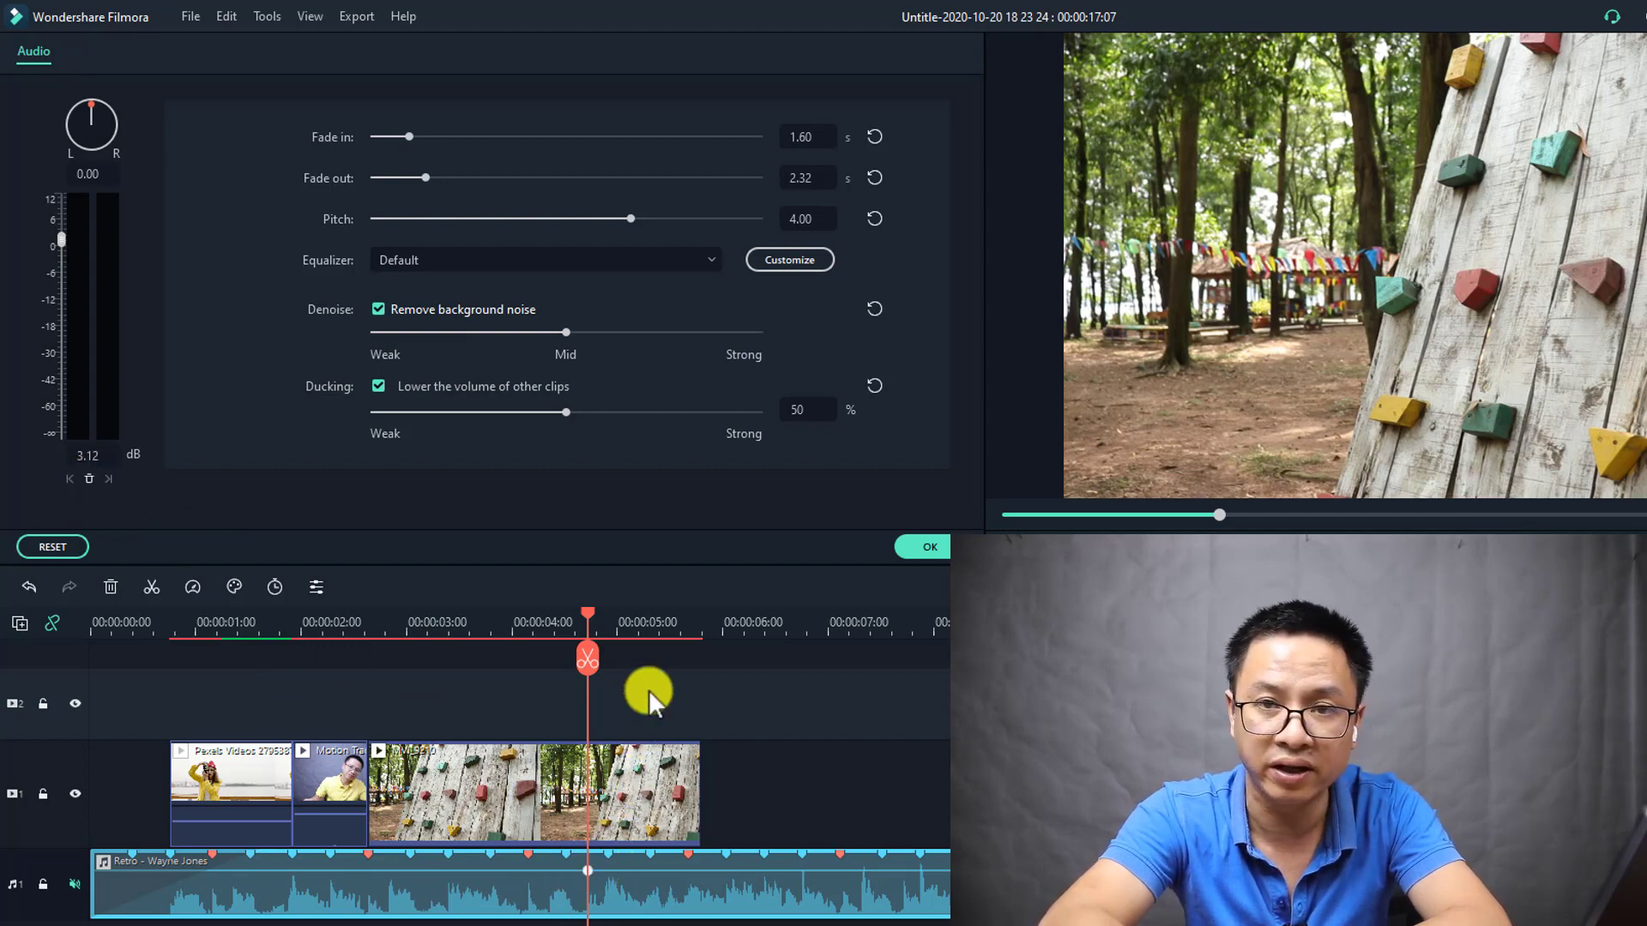
{"action": "left_click", "coordinate": [666, 625]}
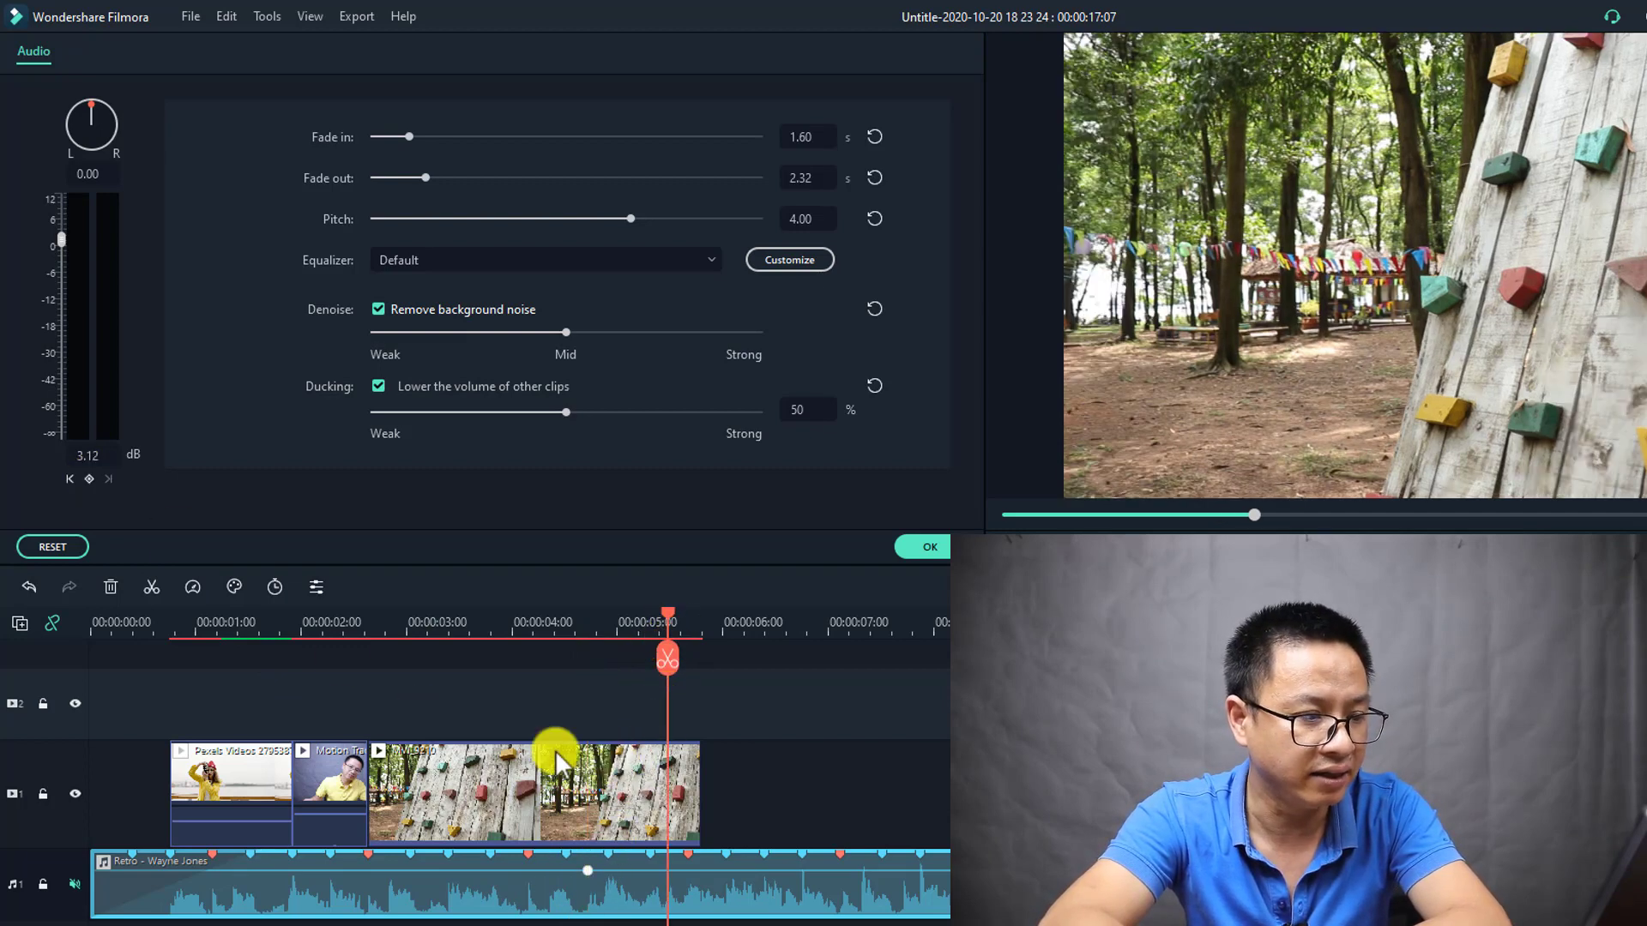
{"action": "left_click", "coordinate": [89, 478]}
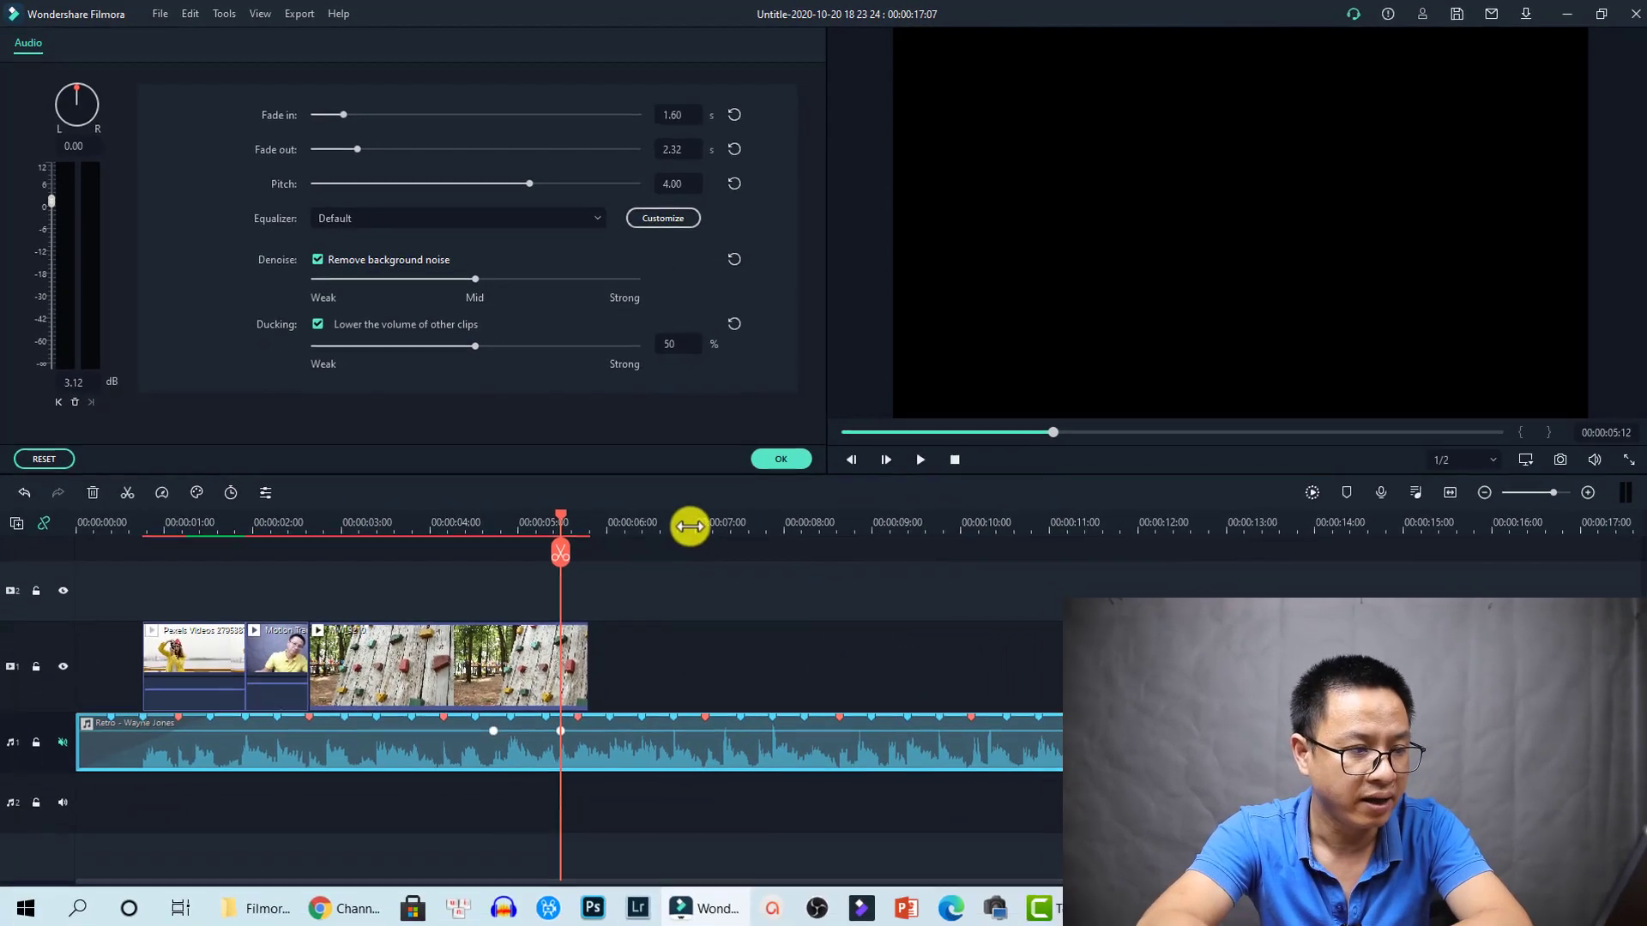
{"action": "left_click", "coordinate": [778, 591]}
{"action": "left_click", "coordinate": [75, 398]}
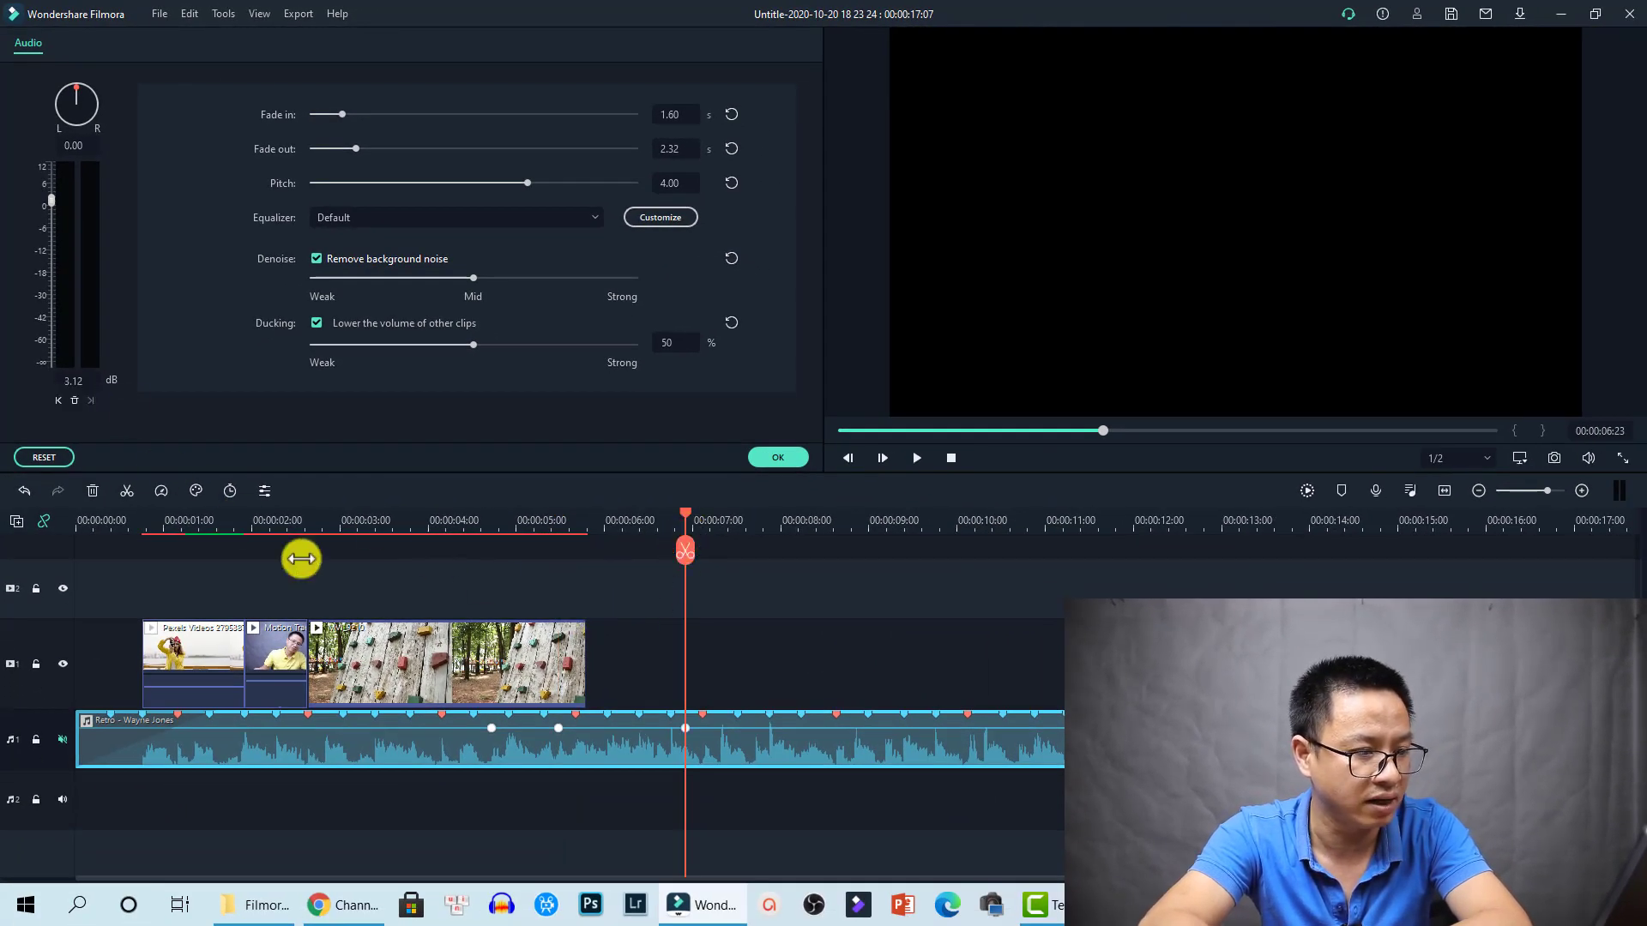
{"action": "left_click_drag", "start_coordinate": [559, 731], "coordinate": [569, 732]}
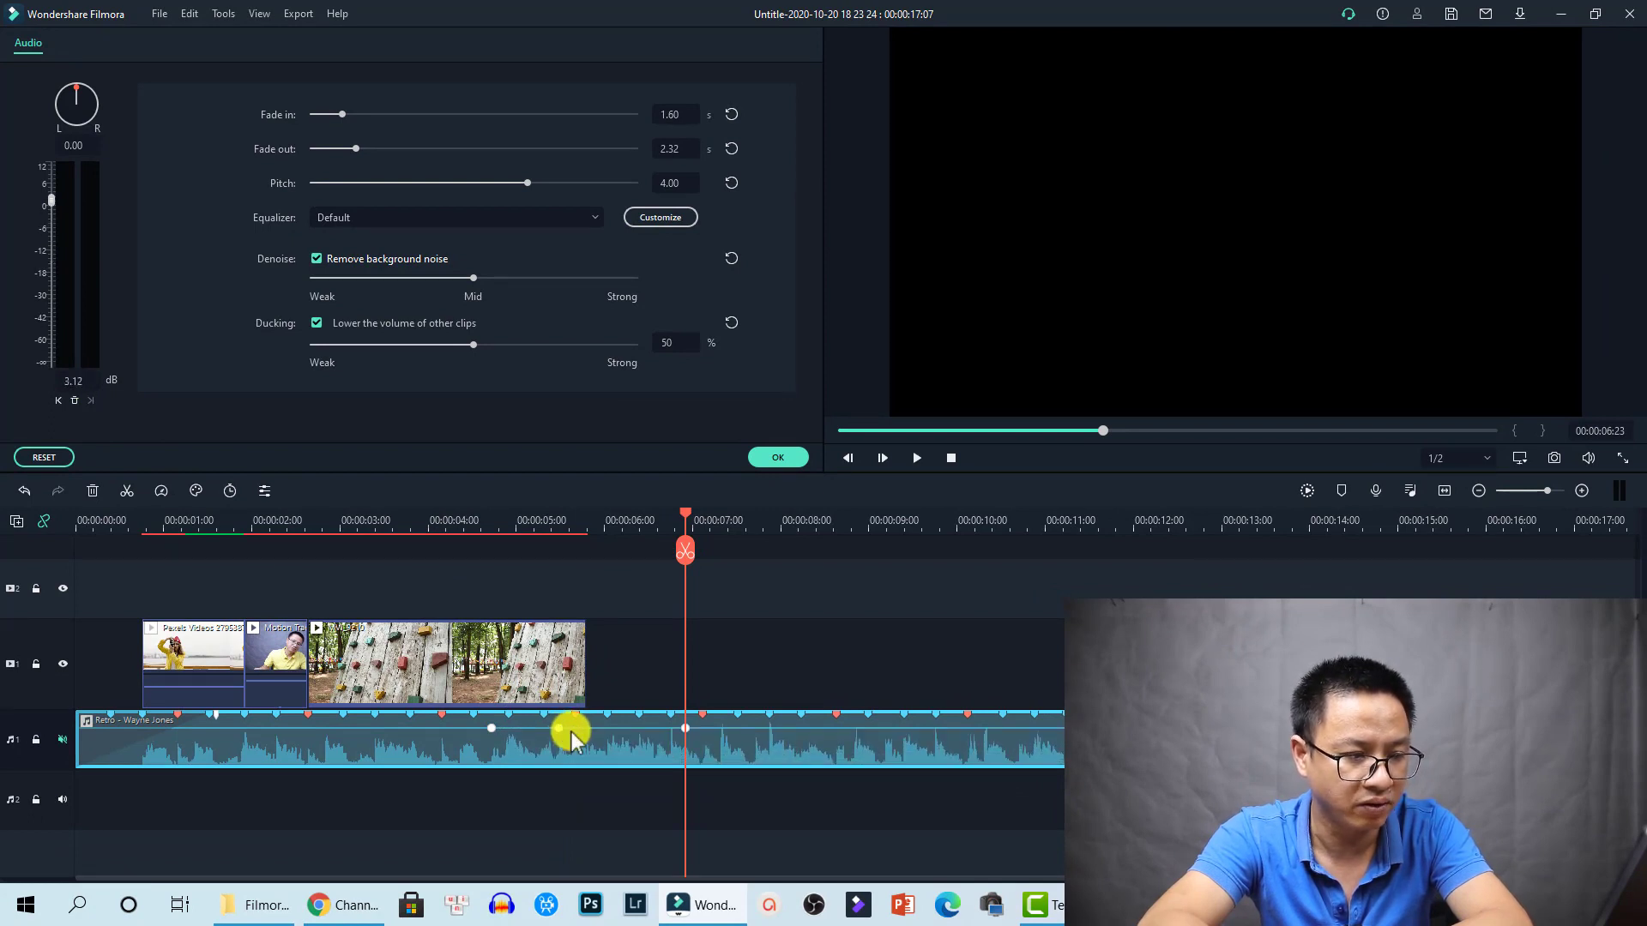
{"action": "left_click", "coordinate": [743, 532]}
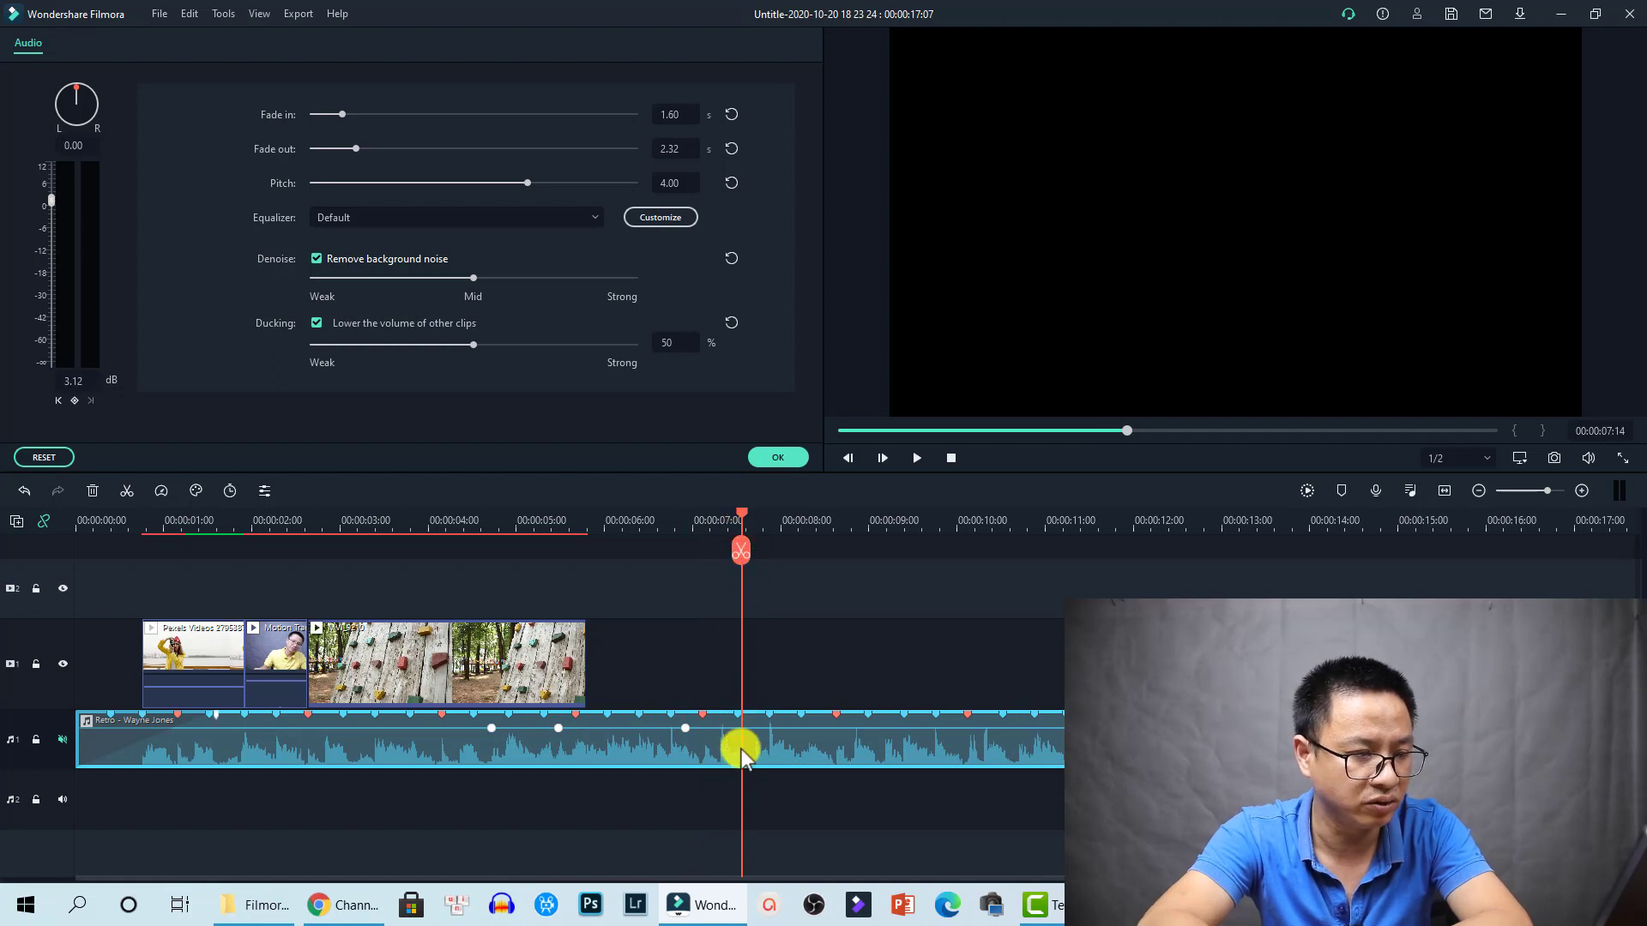
{"action": "left_click", "coordinate": [75, 400]}
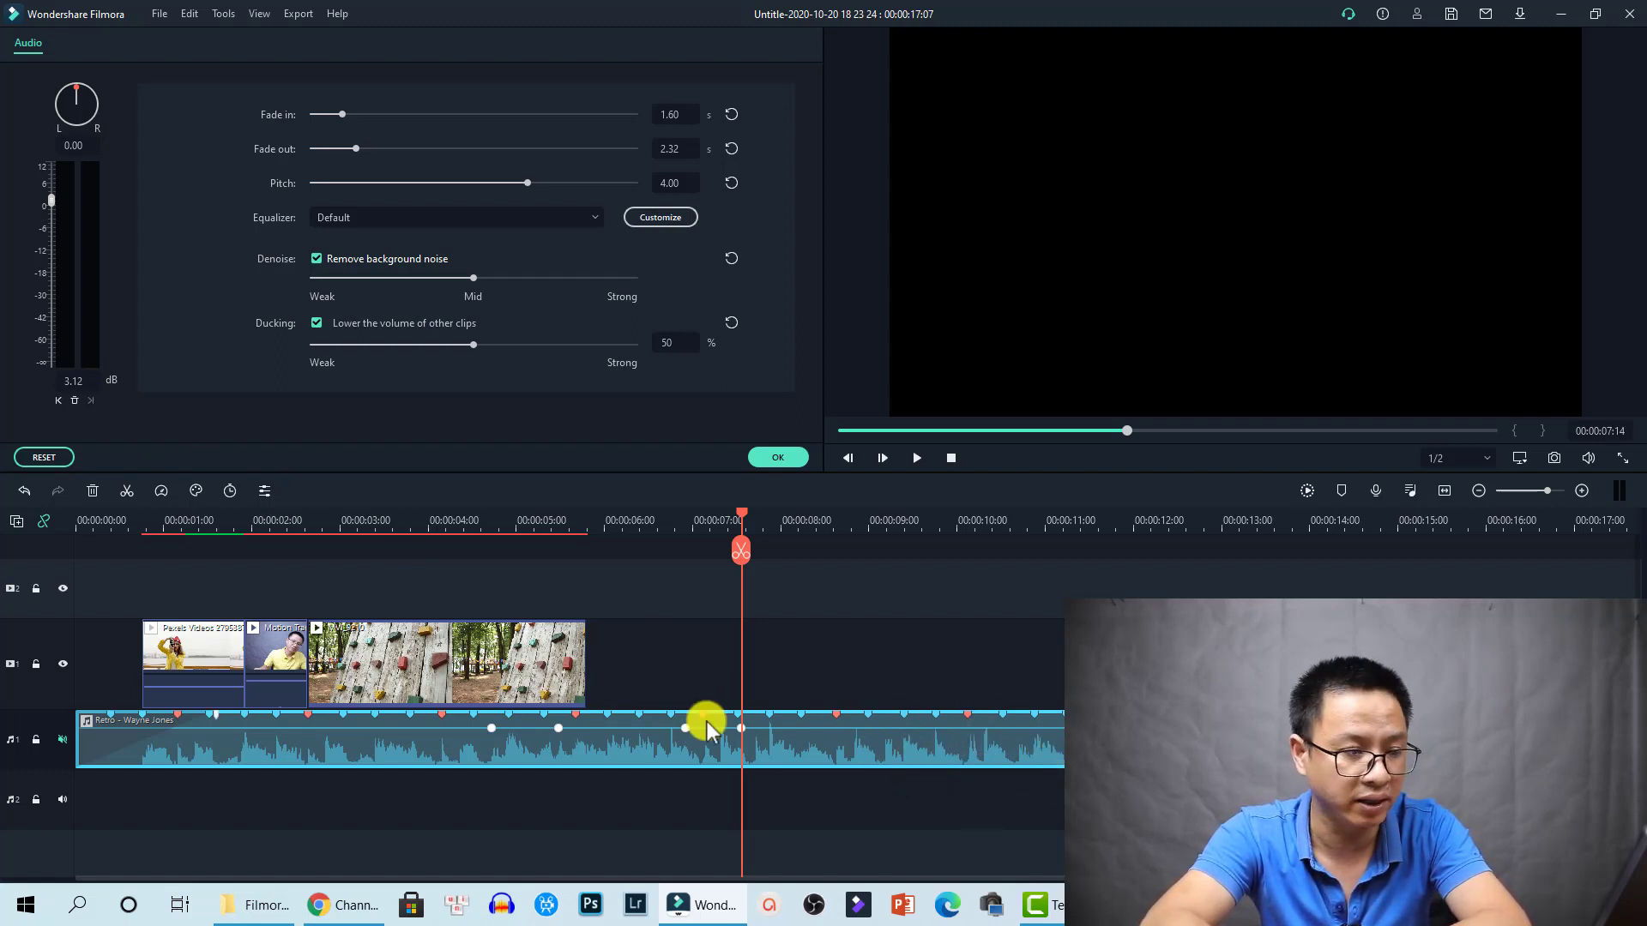
- Lower the two middle volume keyframes on the Retro music and raise the outer ones to form a volume dip
{"action": "left_click_drag", "start_coordinate": [556, 728], "coordinate": [557, 737]}
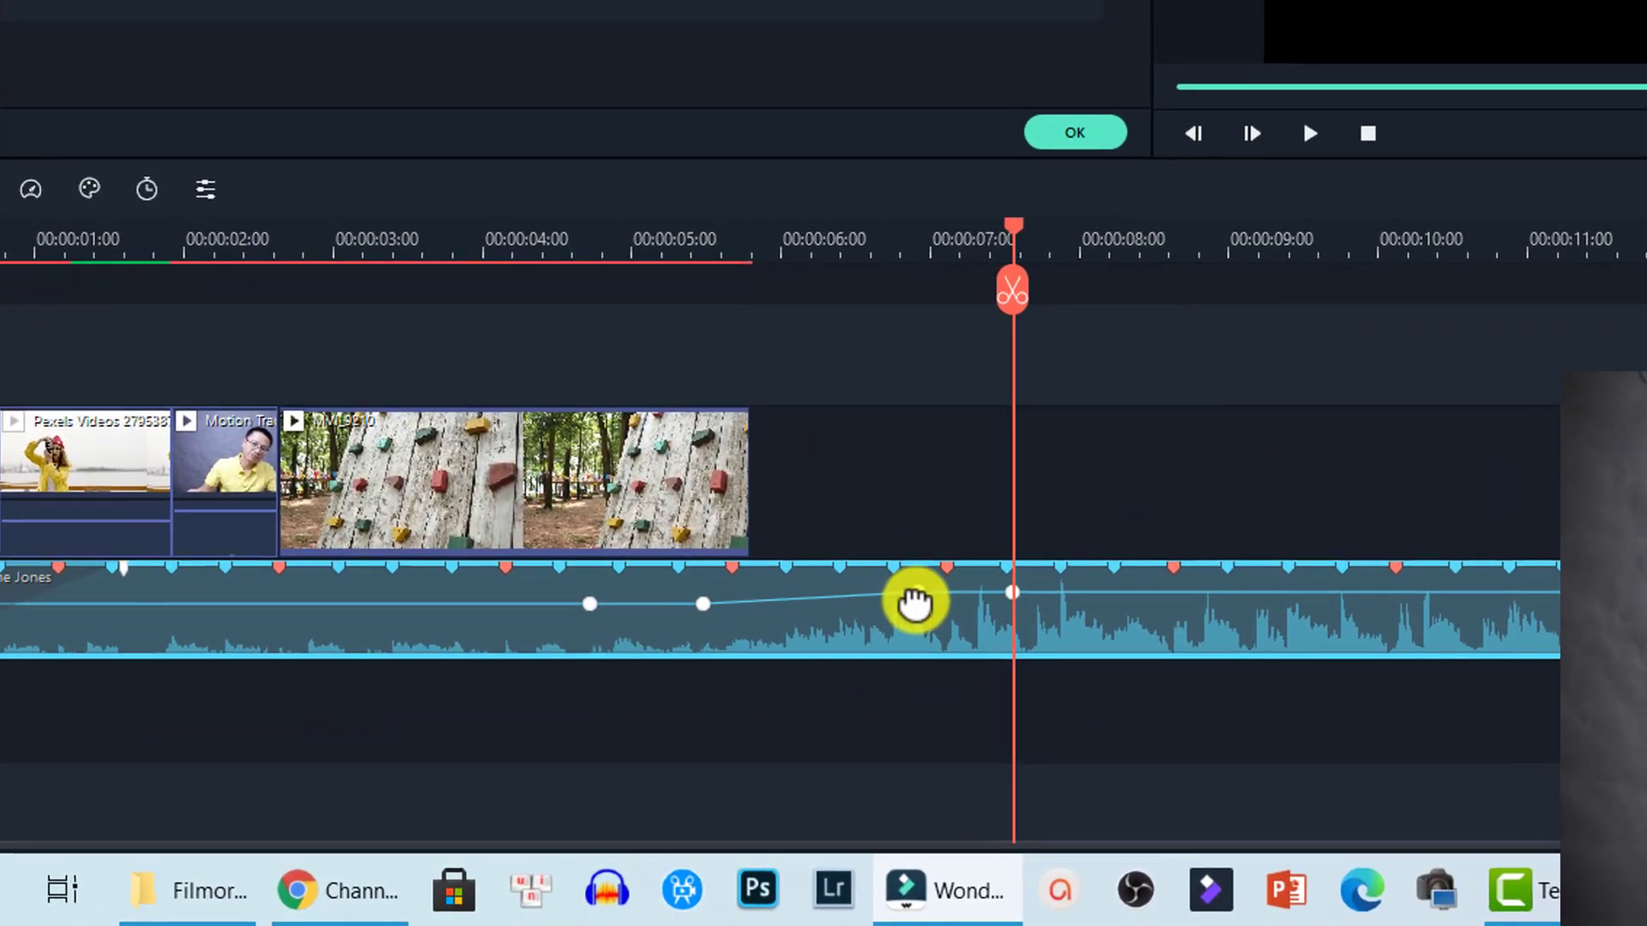
{"action": "left_click_drag", "start_coordinate": [726, 707], "coordinate": [723, 725]}
{"action": "double_click", "coordinate": [804, 604]}
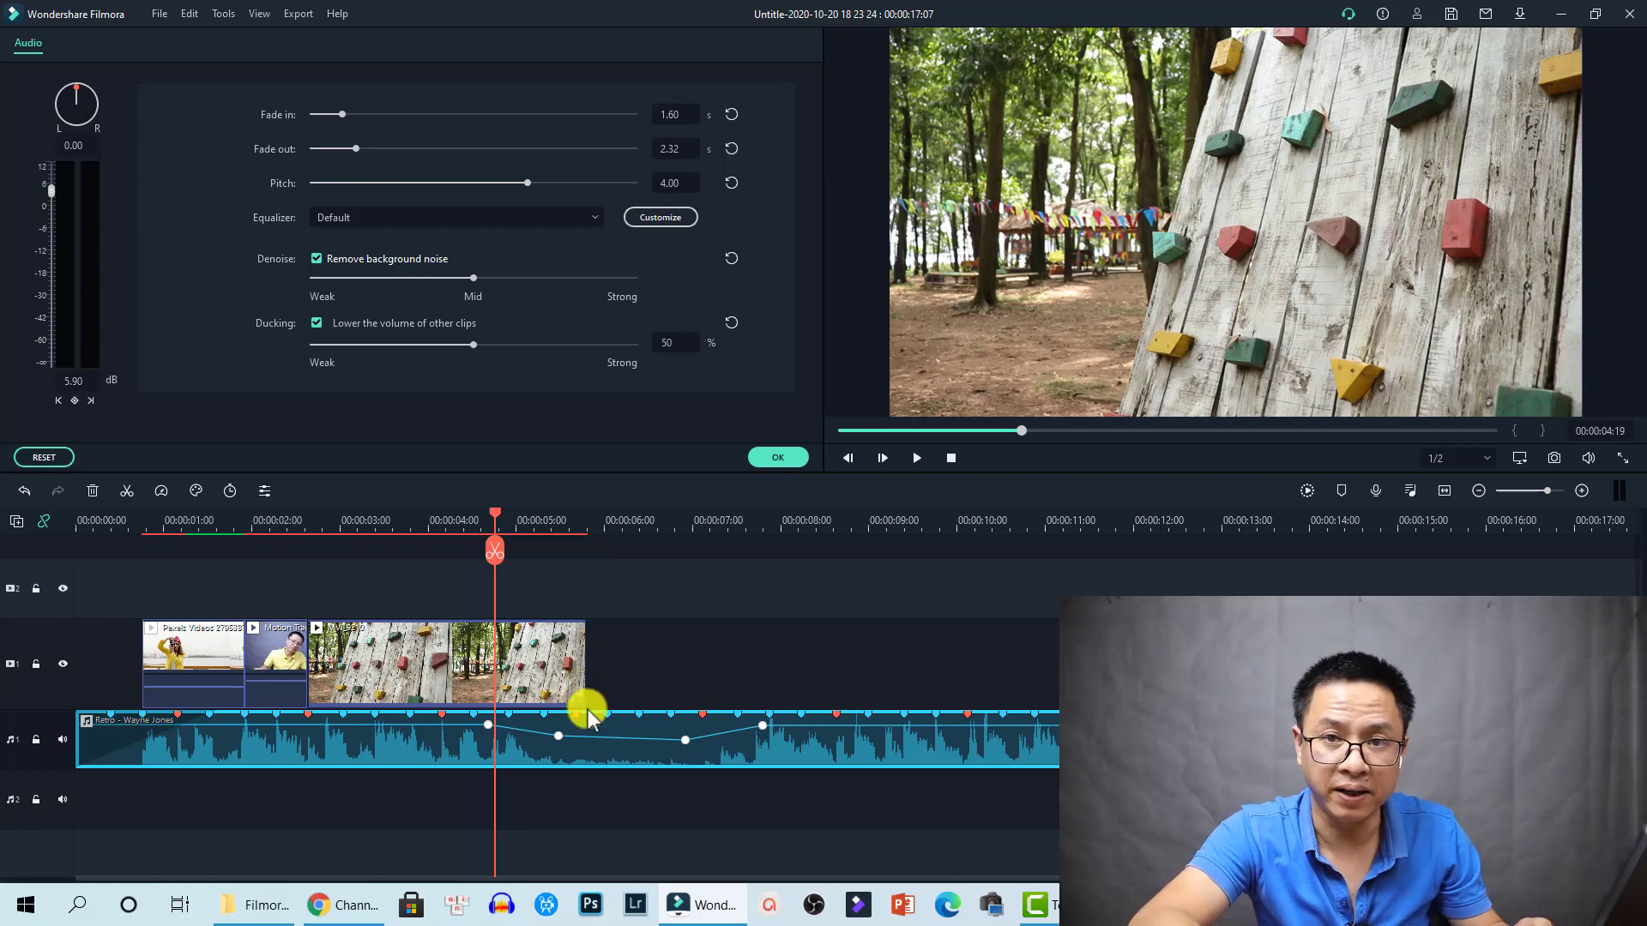
- Play the timeline from 00:00:03:09 through the volume dip to hear the music fall and rise
{"action": "left_click", "coordinate": [371, 520]}
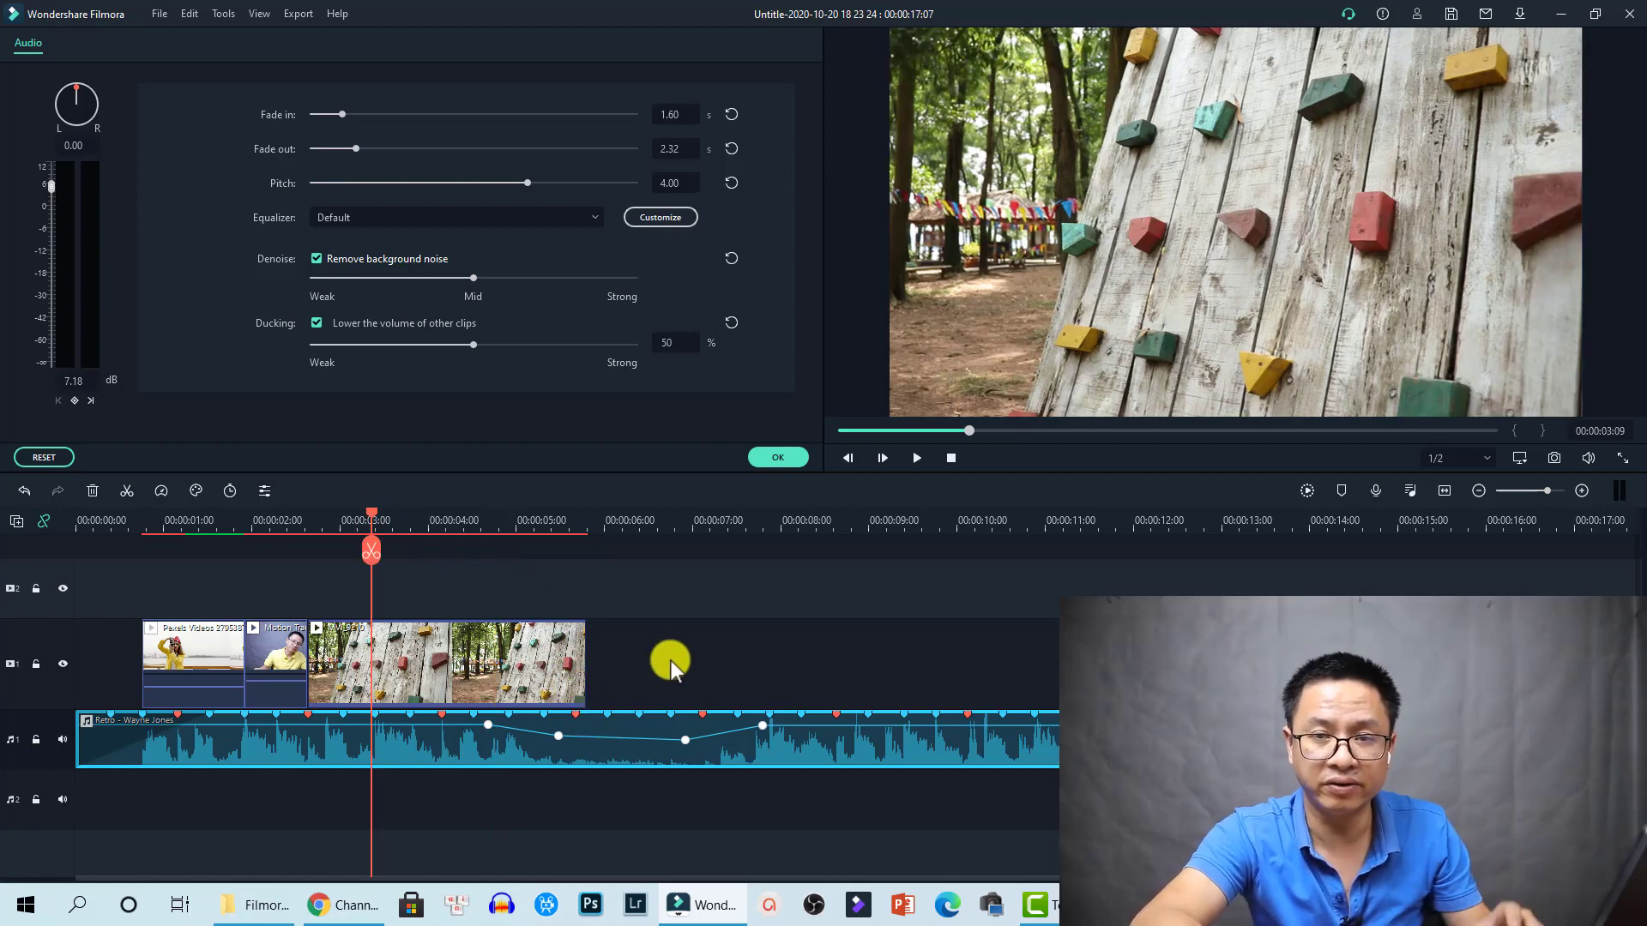
{"action": "key", "text": "space"}
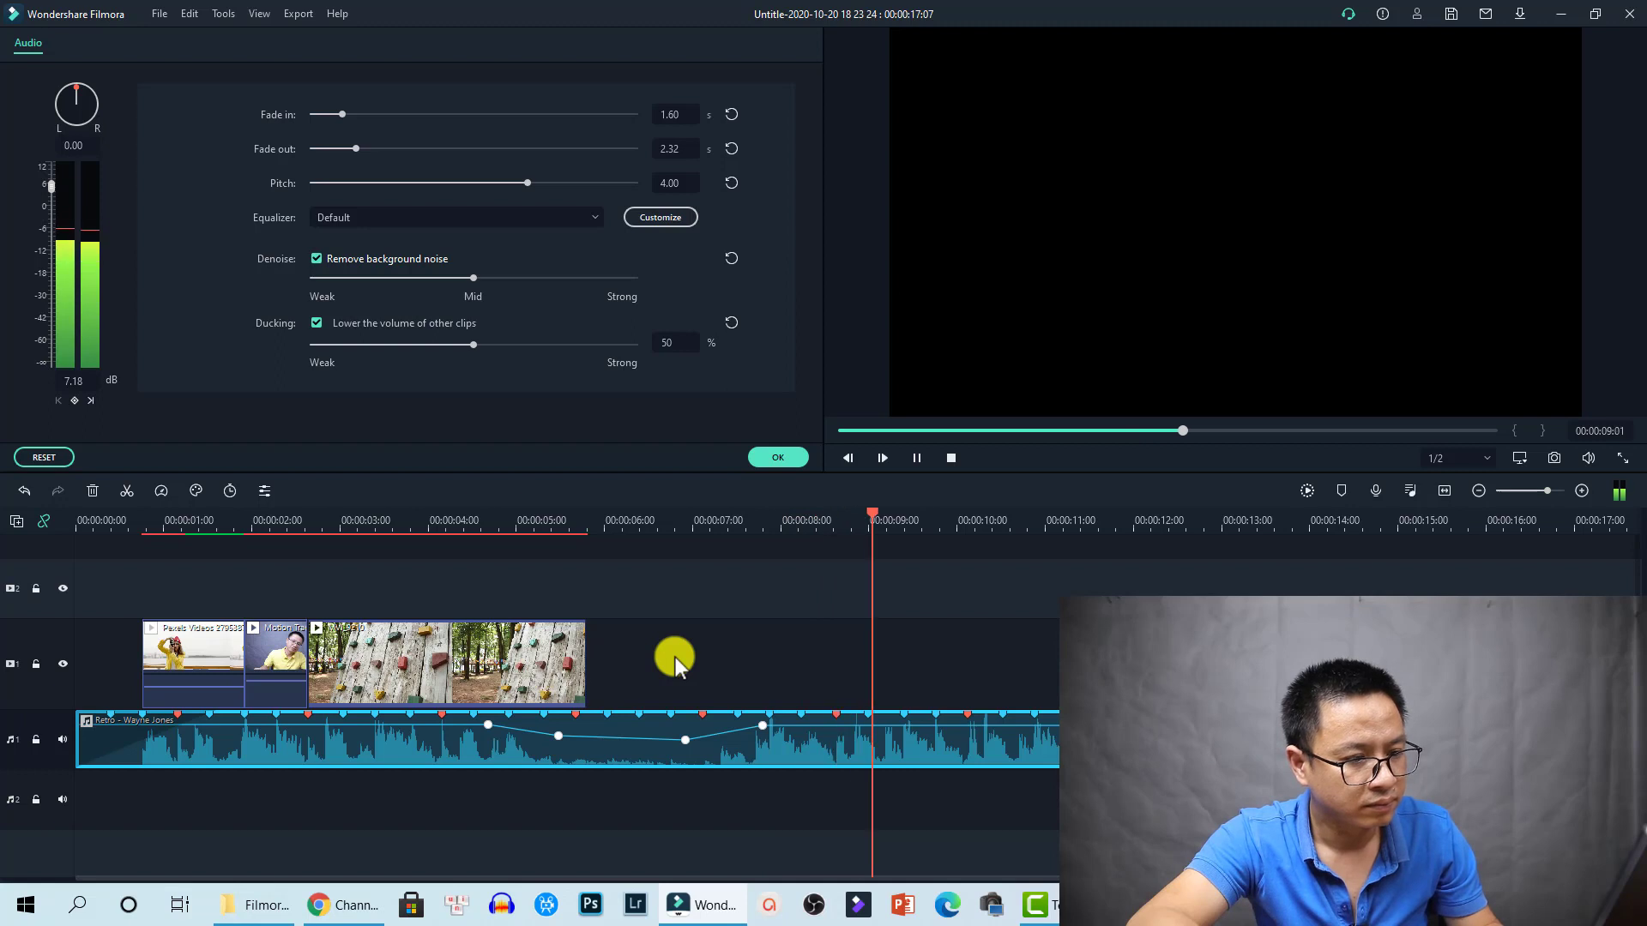
{"action": "key", "text": "space"}
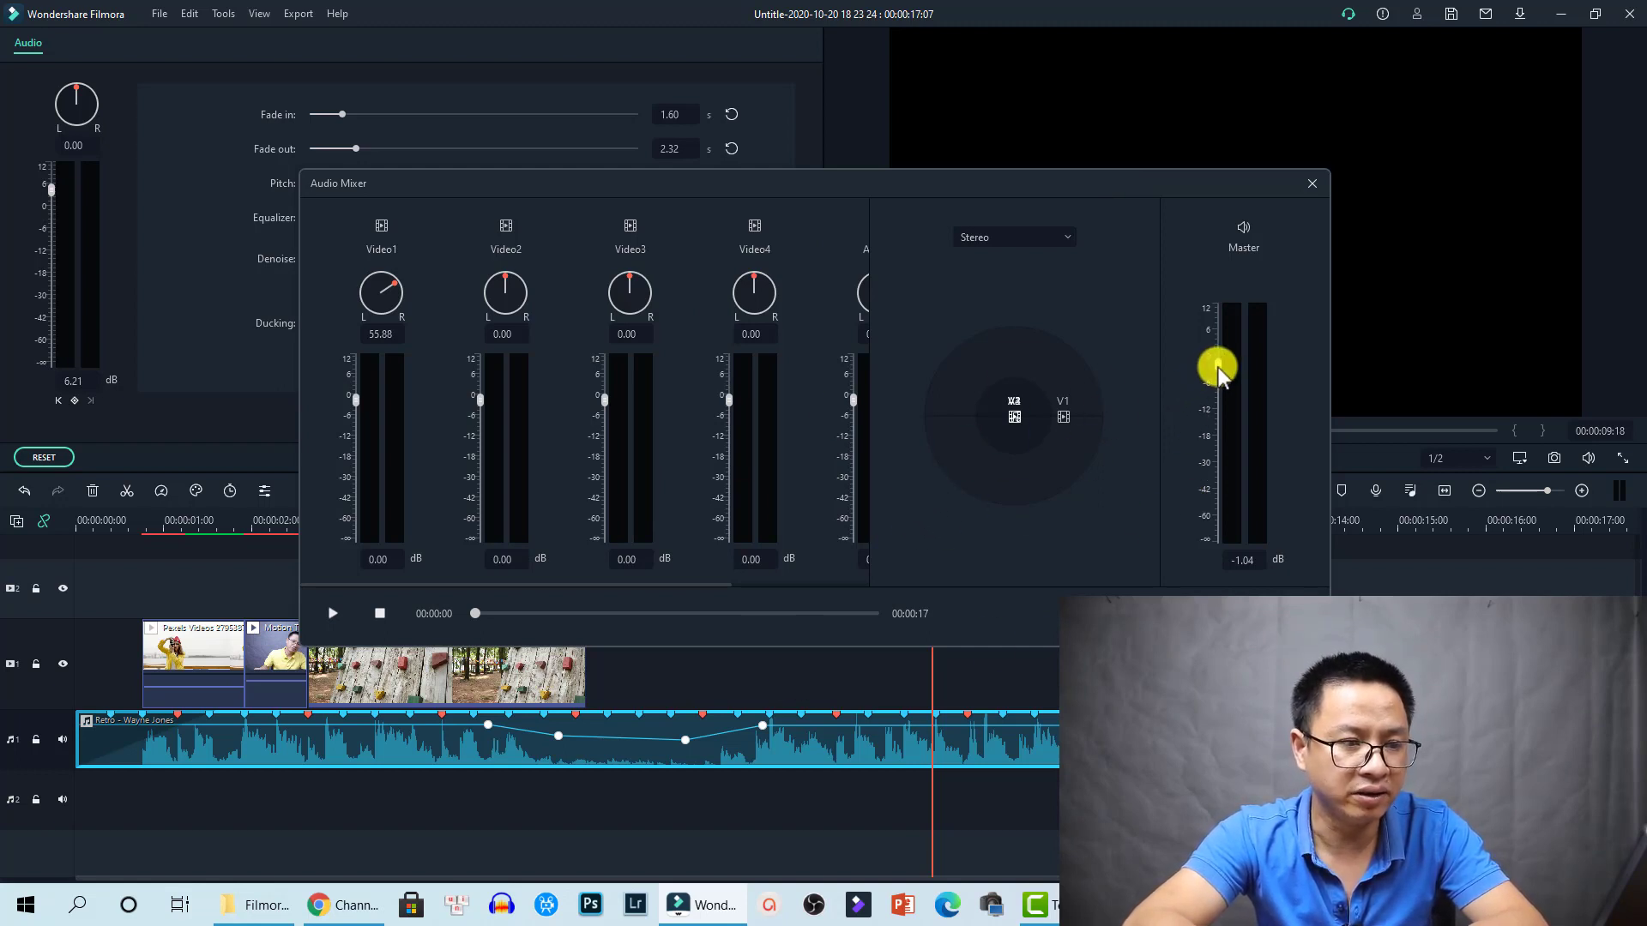
- In the Audio Mixer, set the Master level to -2.47 dB, pan Video2 to 8.82 and lower Video2's level
{"action": "left_click_drag", "start_coordinate": [1218, 365], "coordinate": [1215, 371]}
{"action": "mouse_move", "coordinate": [1012, 414]}
{"action": "left_mouse_down"}
{"action": "mouse_move", "coordinate": [970, 411]}
{"action": "mouse_move", "coordinate": [1147, 415]}
{"action": "mouse_move", "coordinate": [1016, 415]}
{"action": "left_mouse_up"}
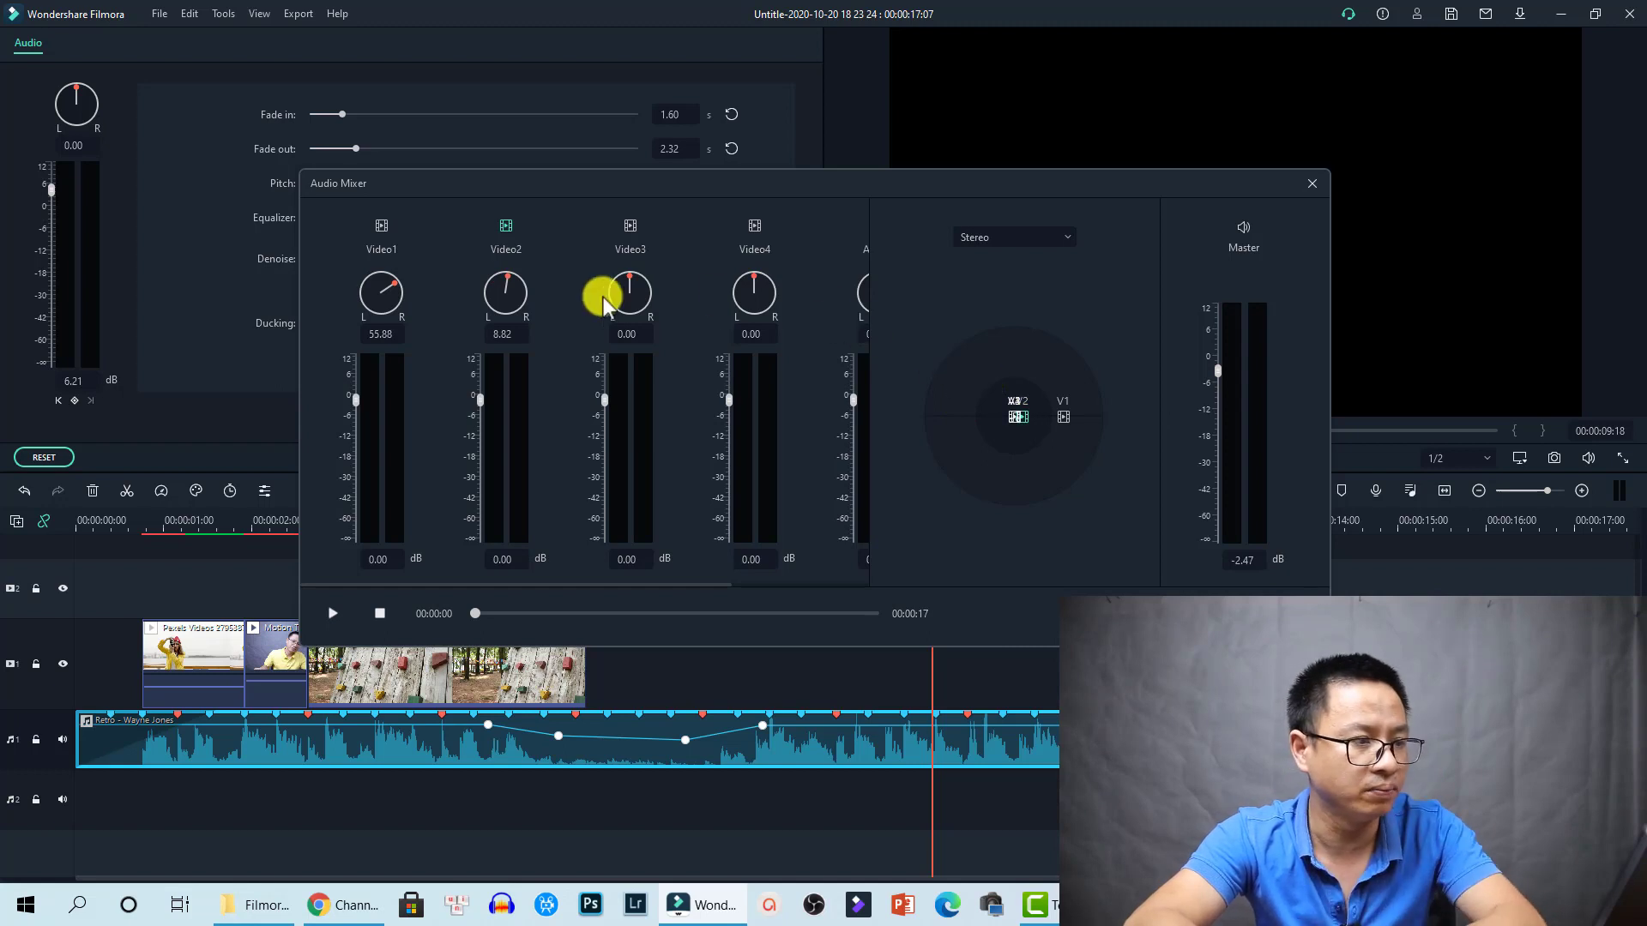
{"action": "left_click_drag", "start_coordinate": [479, 400], "coordinate": [490, 448]}
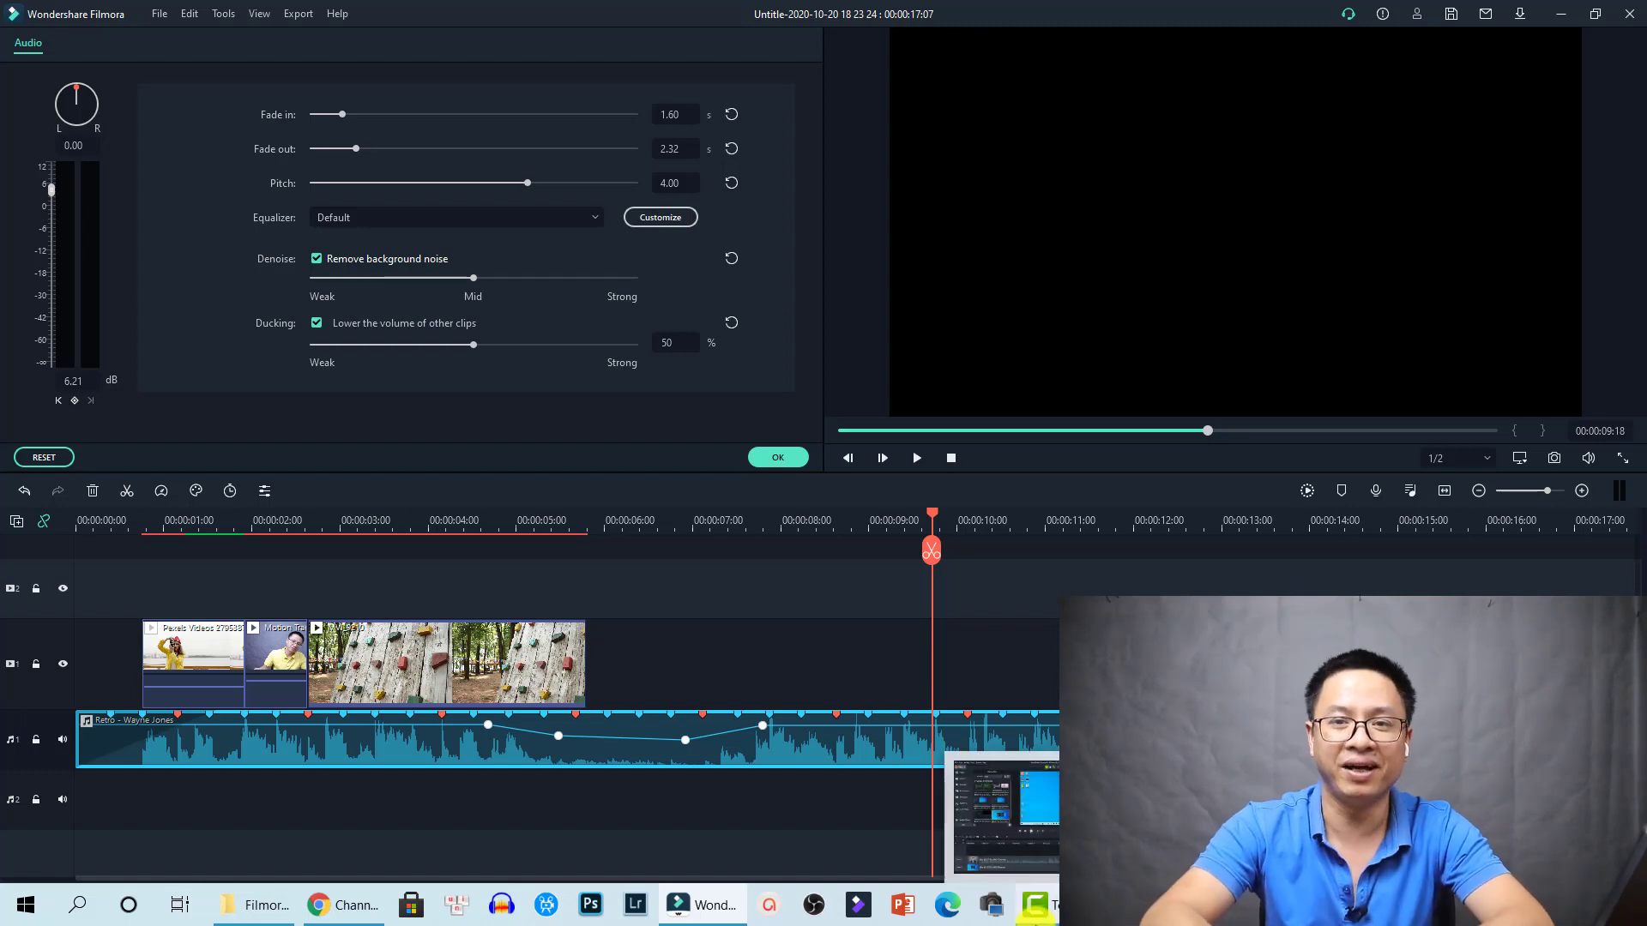
- Select the short middle clip of the man in the yellow shirt at 00:00:02:08 and open its Color settings
{"action": "left_click", "coordinate": [427, 671]}
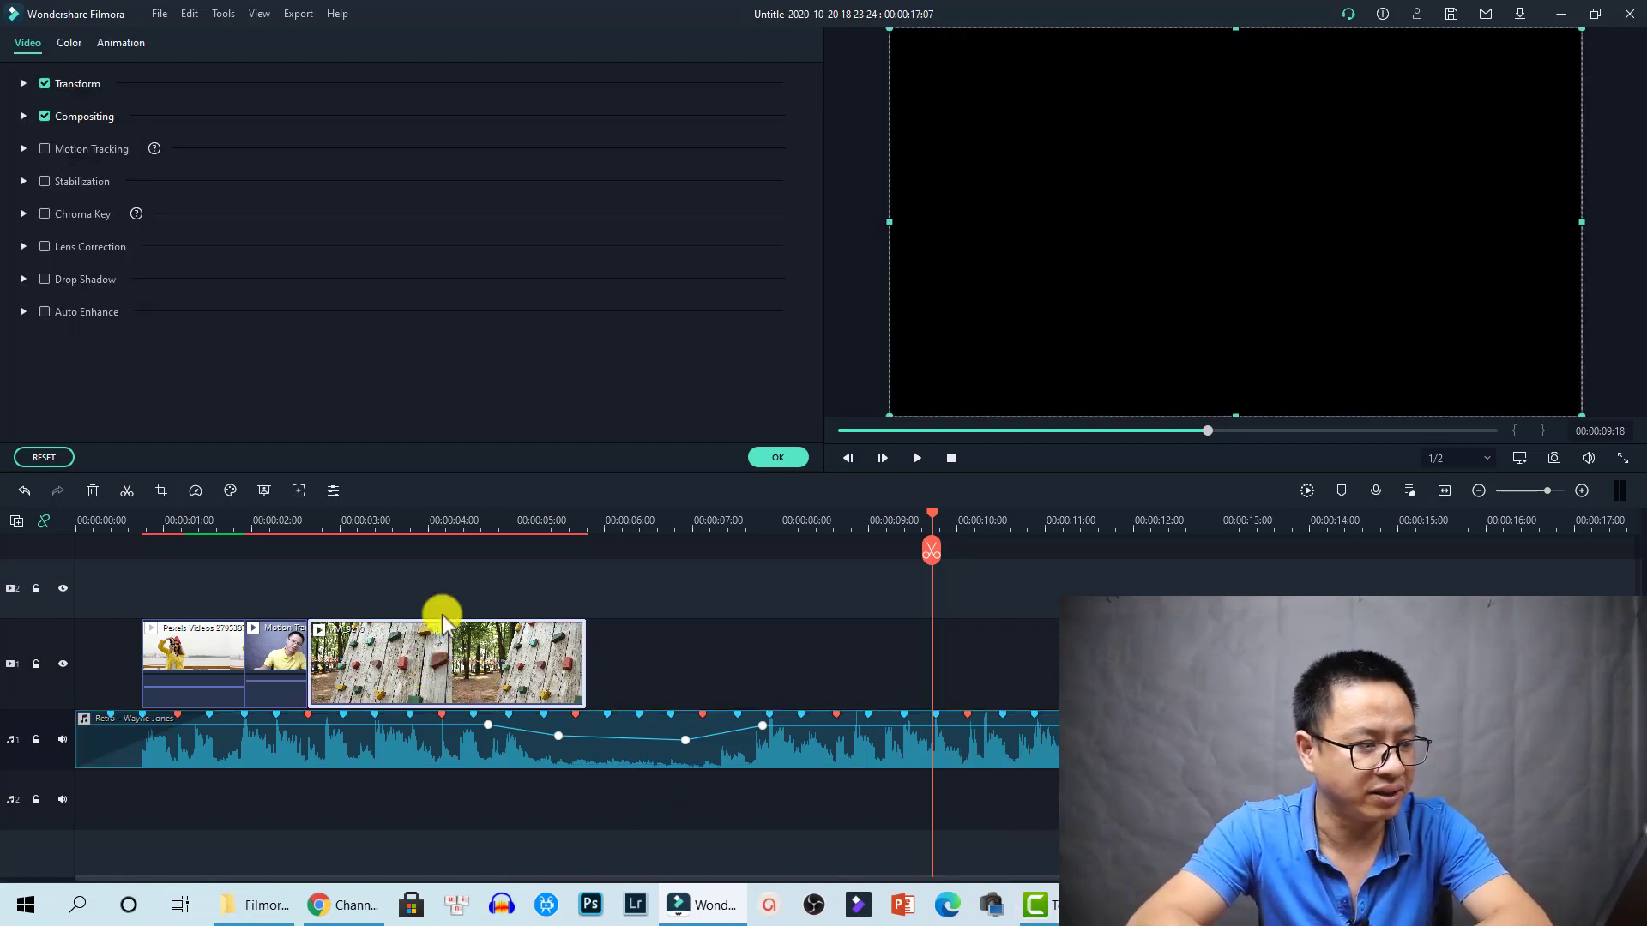
{"action": "left_click", "coordinate": [283, 524]}
{"action": "left_click", "coordinate": [279, 664]}
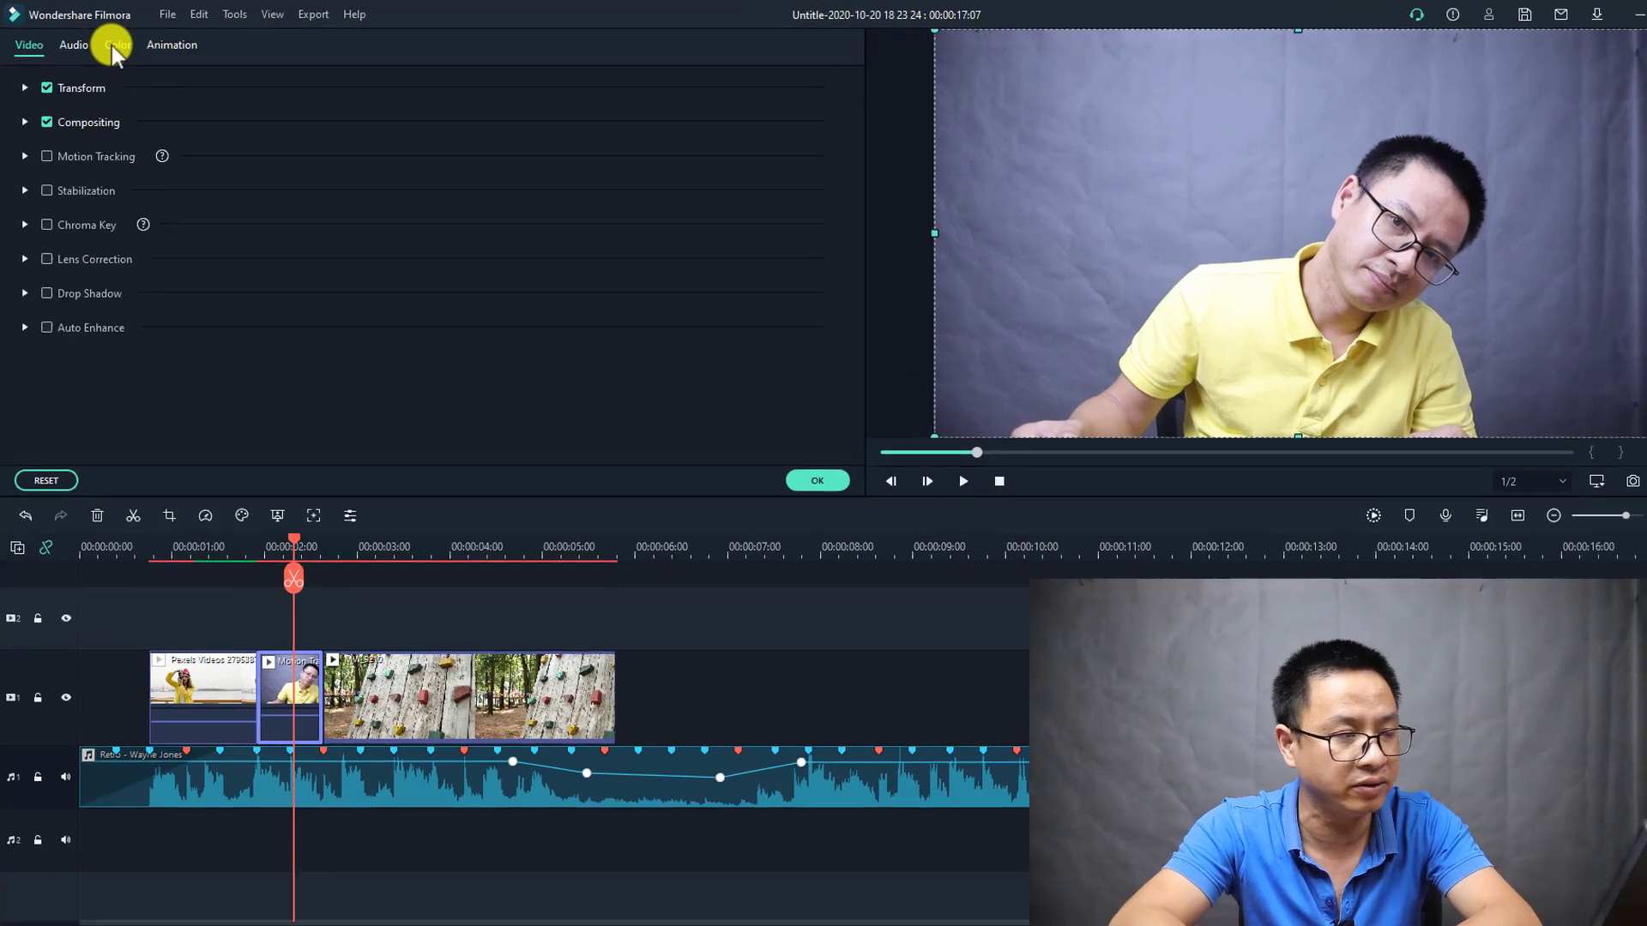
{"action": "left_click", "coordinate": [109, 43]}
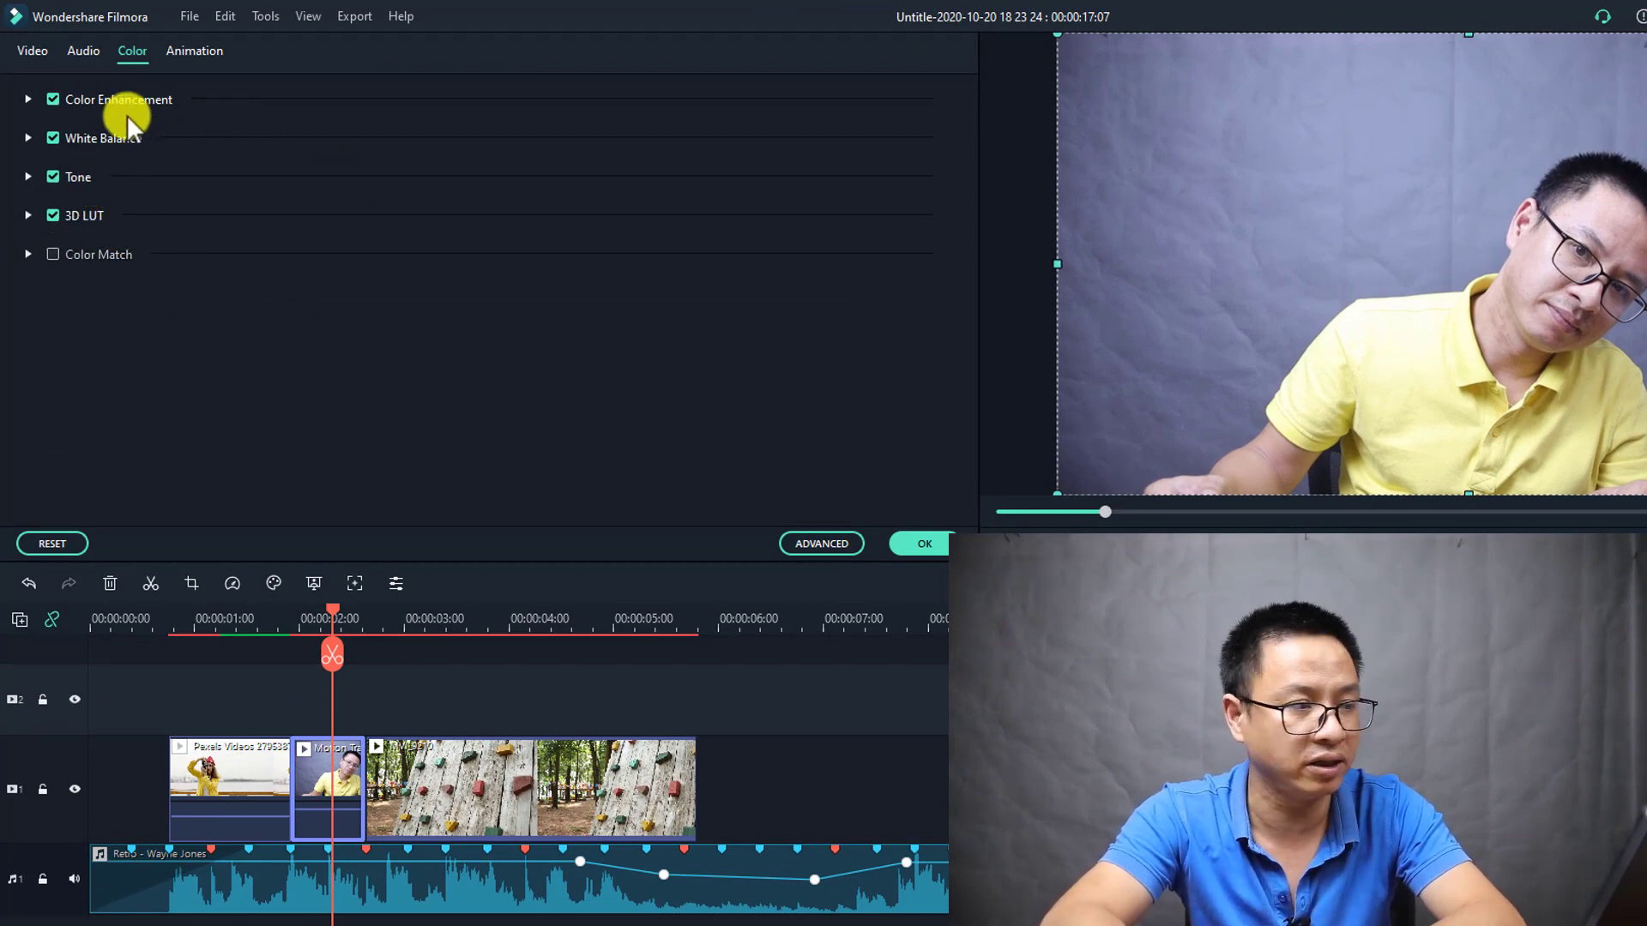
- Try automatic Color Enhancement on the selected clip and reset it
{"action": "left_click", "coordinate": [26, 99]}
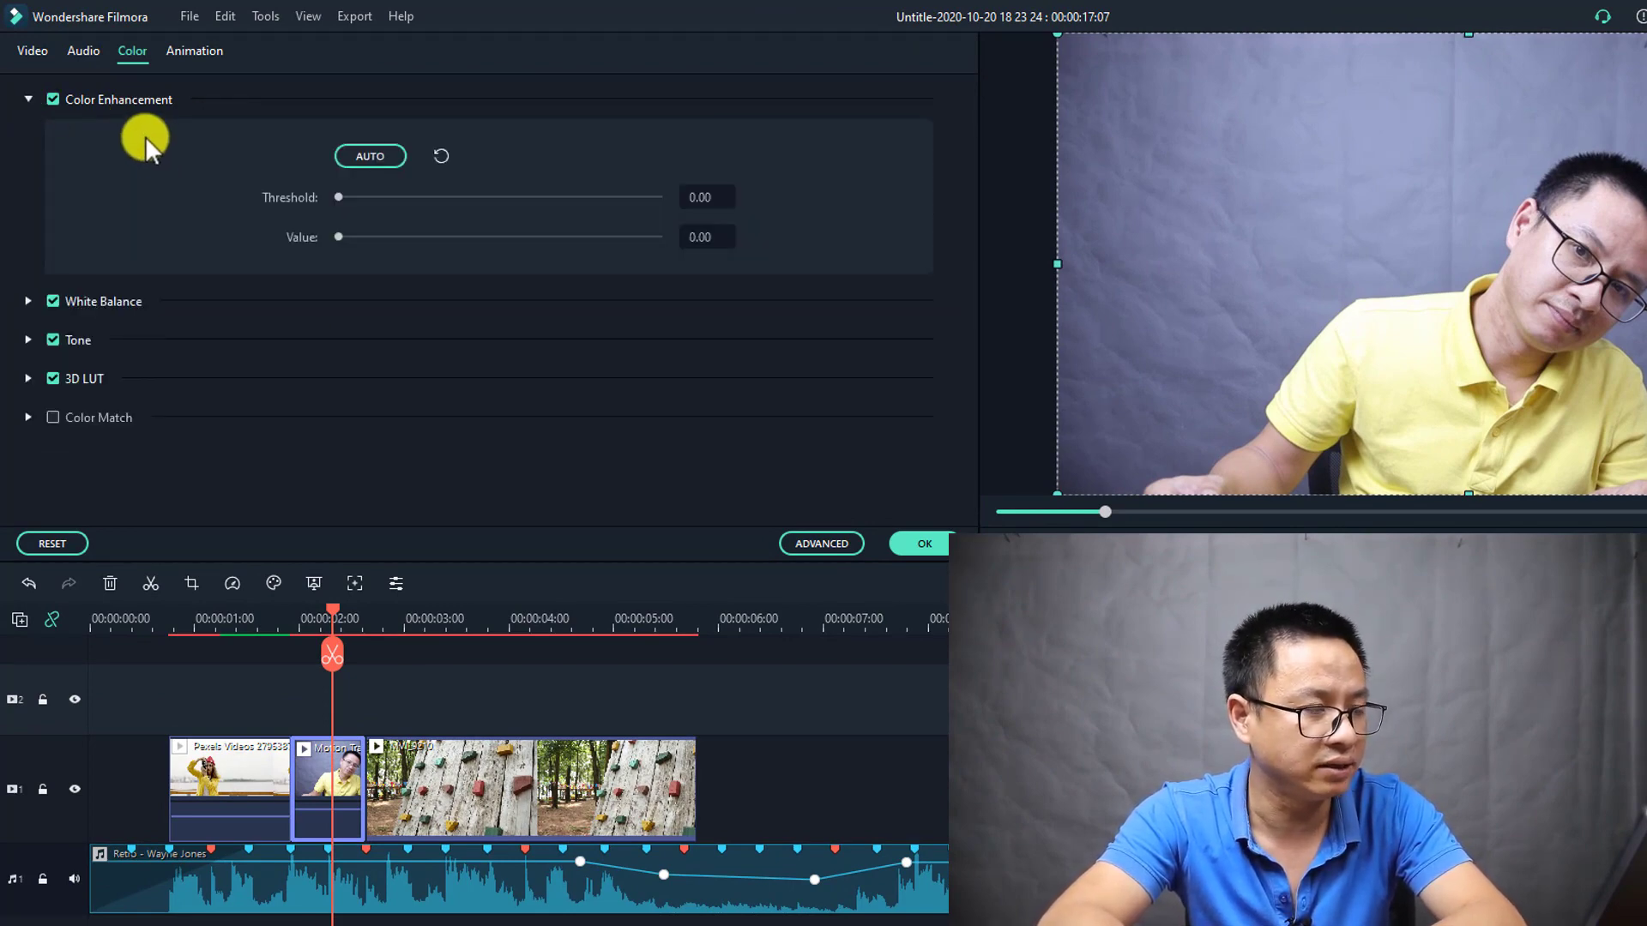
{"action": "left_click", "coordinate": [371, 156]}
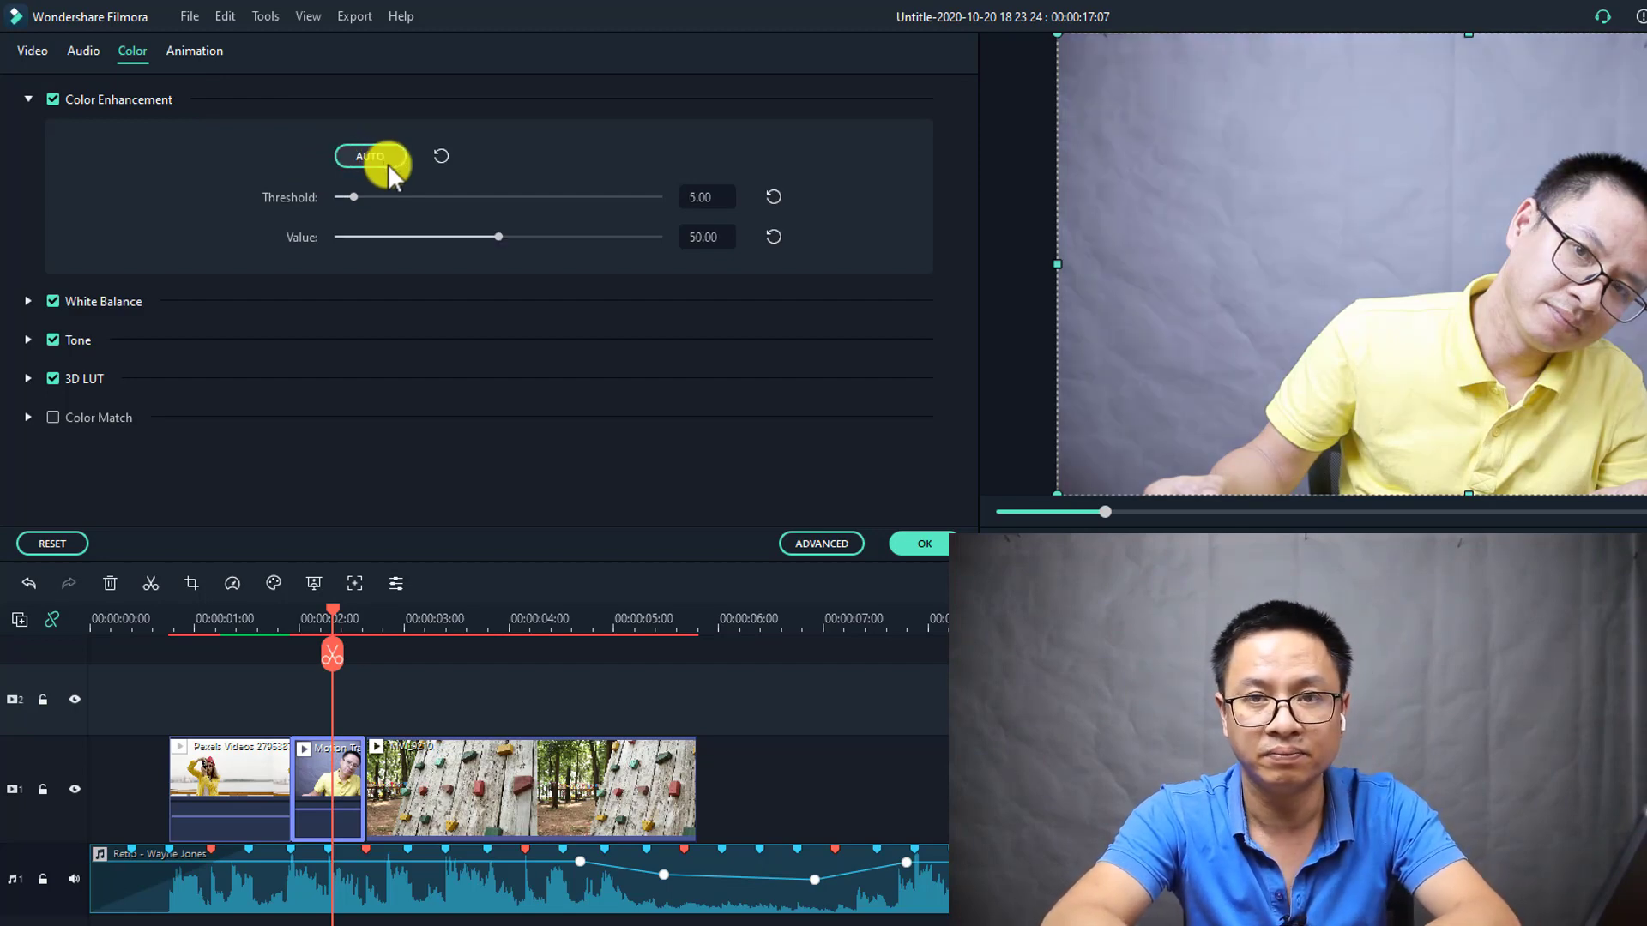
{"action": "left_click", "coordinate": [442, 156]}
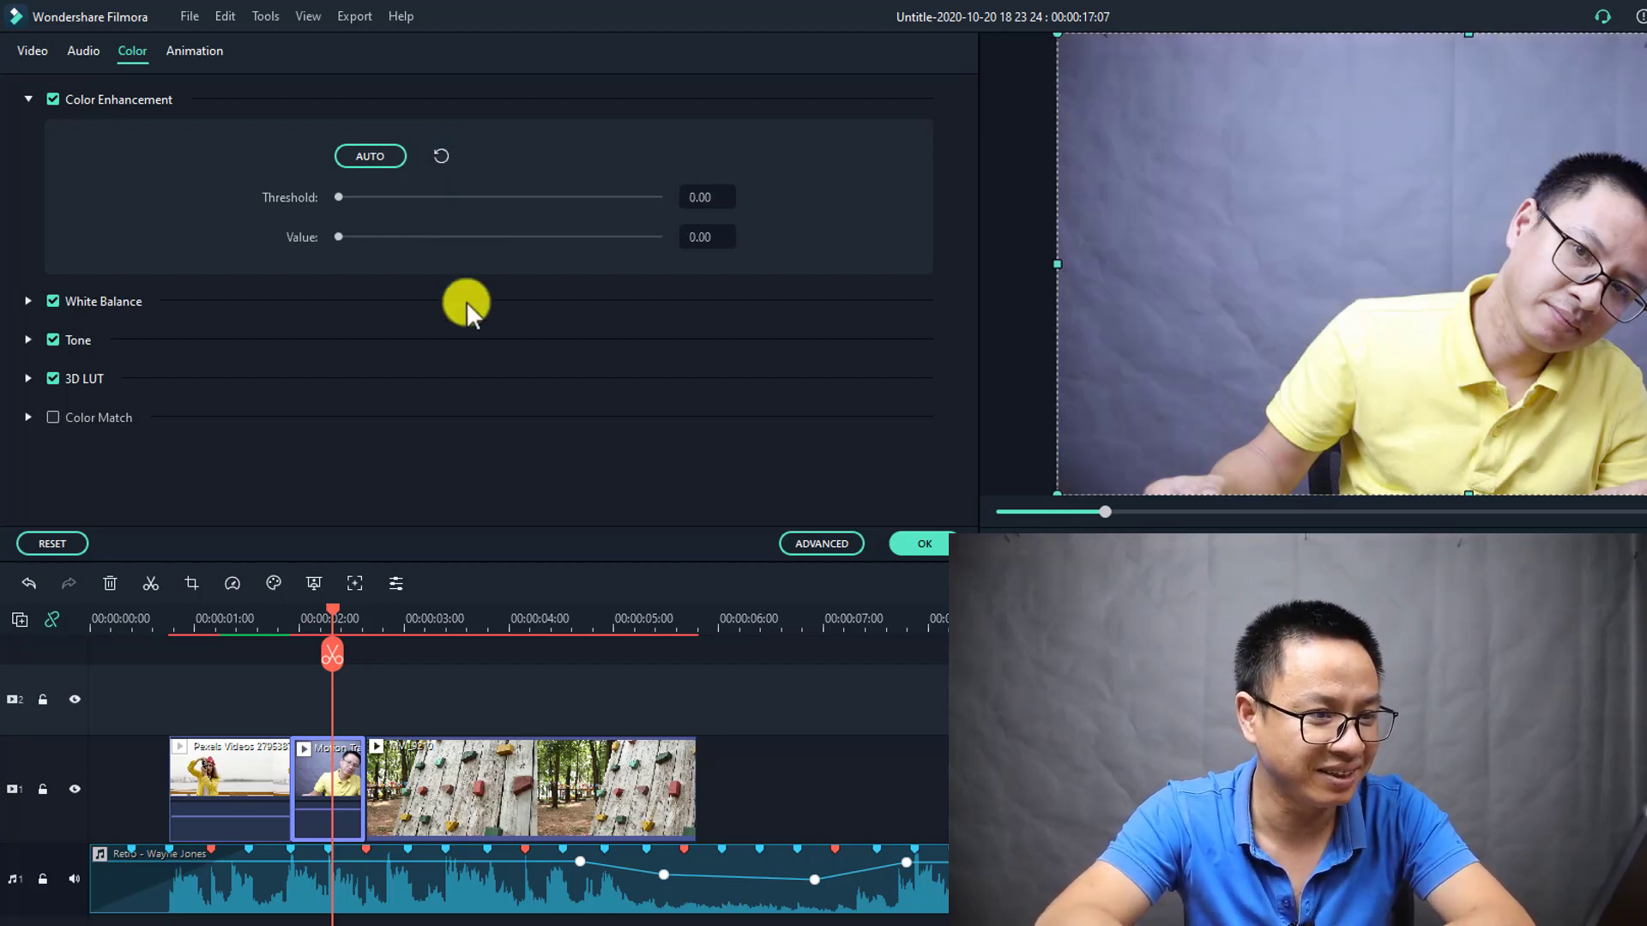
- Set the selected clip's White Balance temperature to 14.78 and tint to 18.84
{"action": "left_click", "coordinate": [28, 301]}
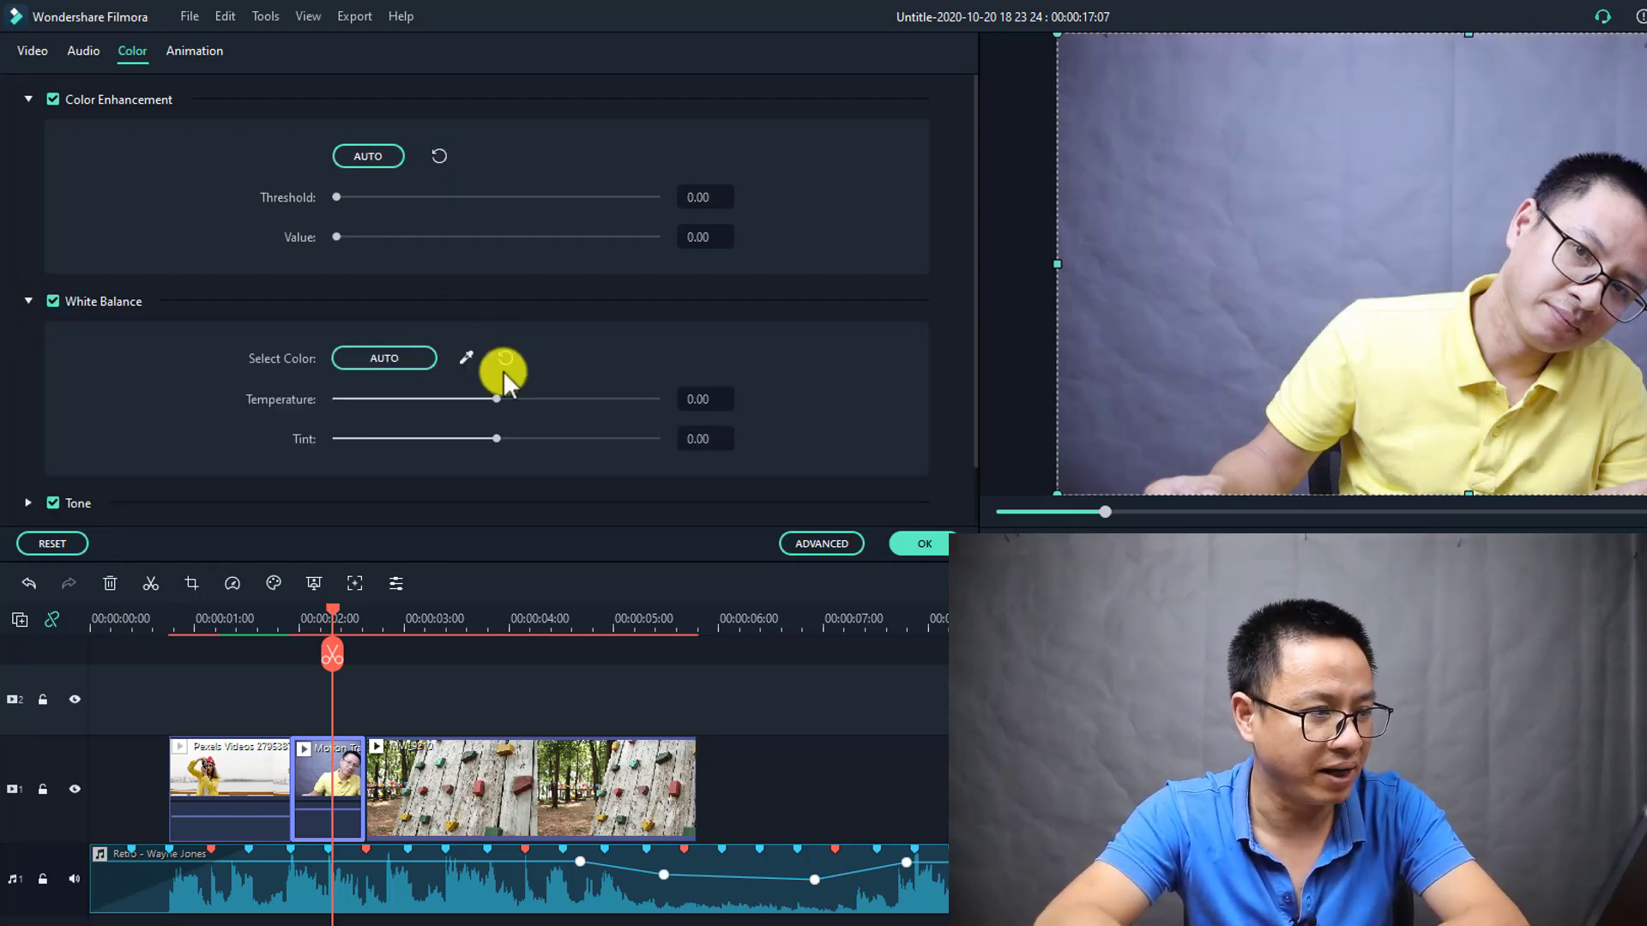
{"action": "left_click_drag", "start_coordinate": [496, 396], "coordinate": [624, 413]}
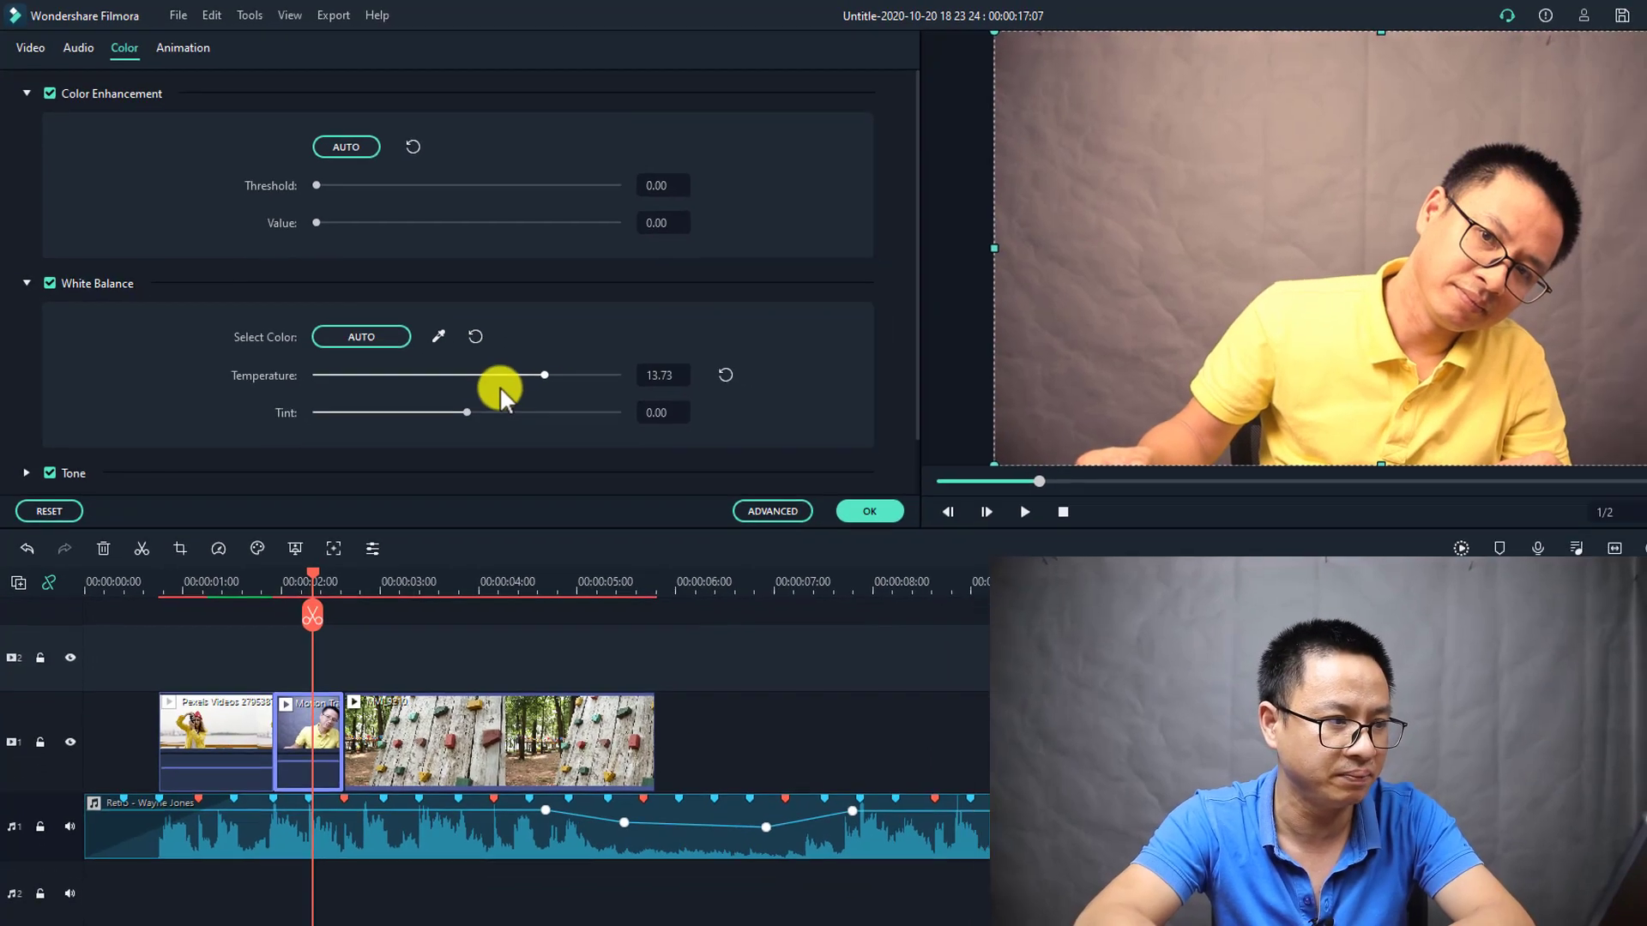
{"action": "mouse_move", "coordinate": [499, 386]}
{"action": "left_mouse_down"}
{"action": "mouse_move", "coordinate": [545, 384]}
{"action": "mouse_move", "coordinate": [530, 388]}
{"action": "left_mouse_up"}
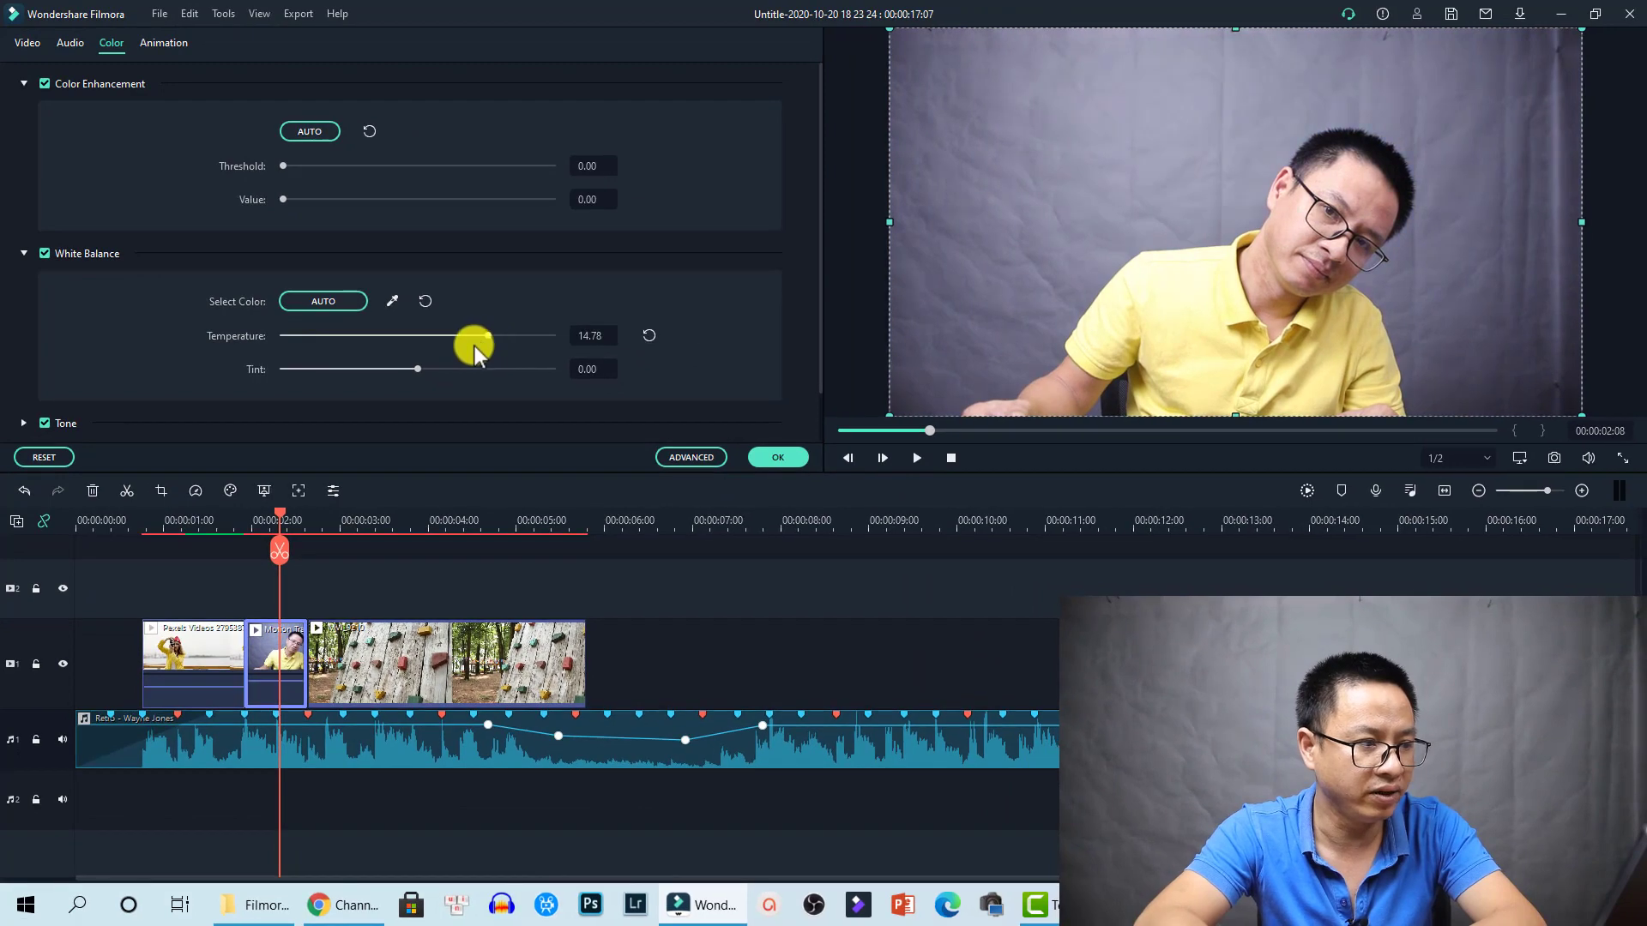
{"action": "left_click_drag", "start_coordinate": [412, 369], "coordinate": [494, 375]}
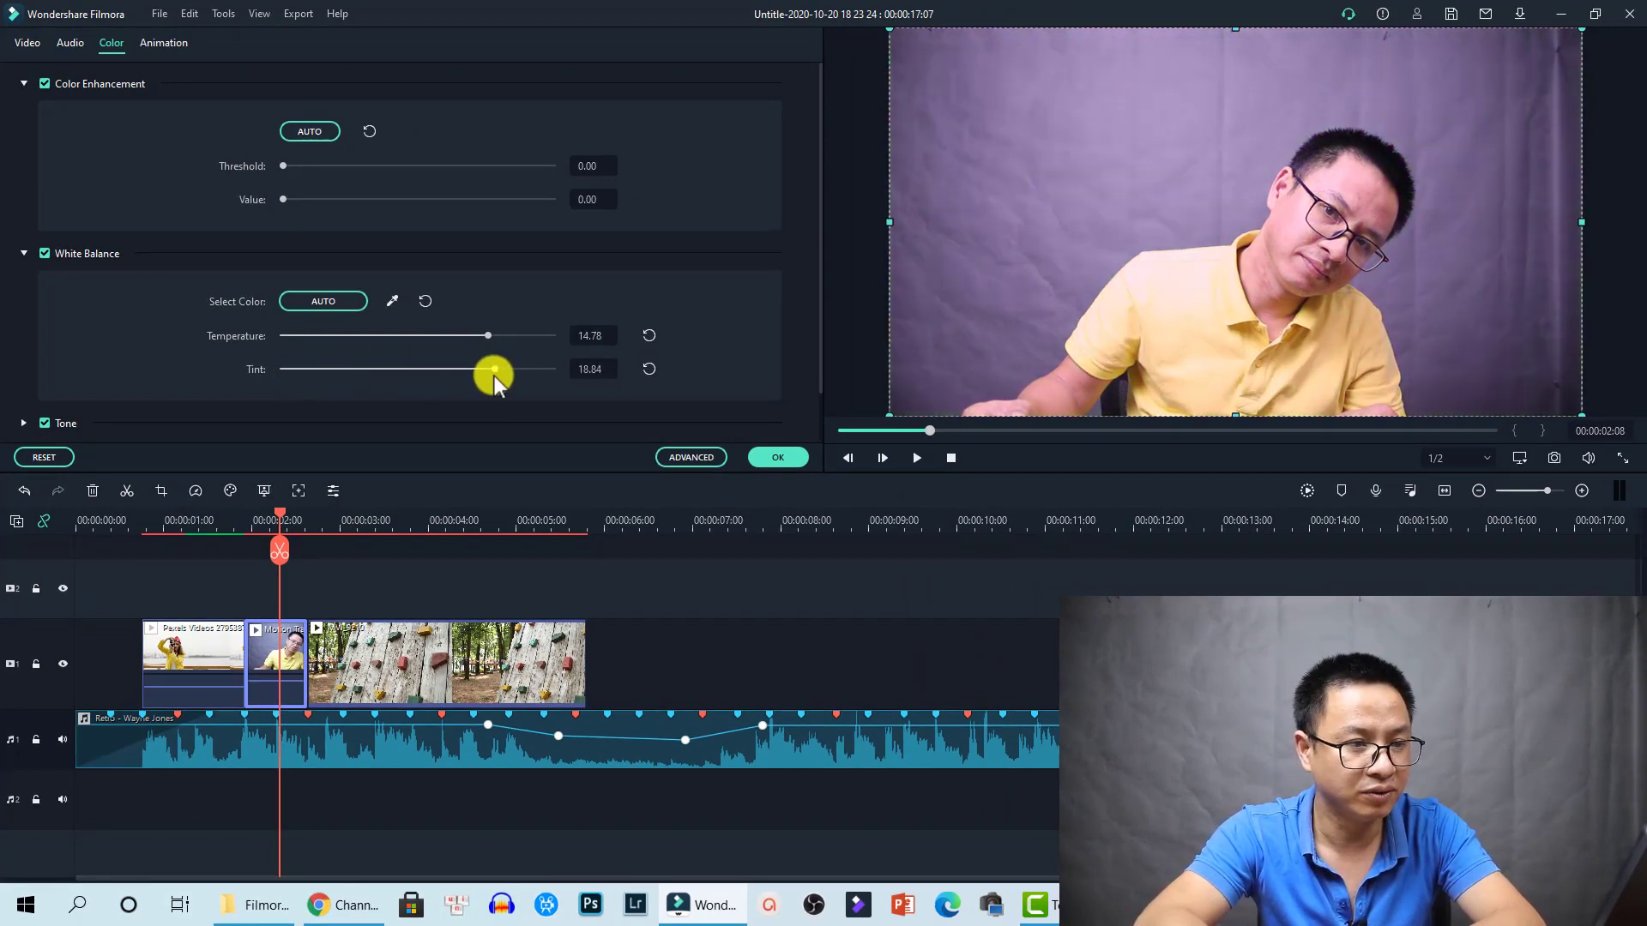
- Apply the Batman 3D LUT to the selected clip
{"action": "scroll", "coordinate": [182, 270], "scroll_direction": "down", "scroll_amount": 1}
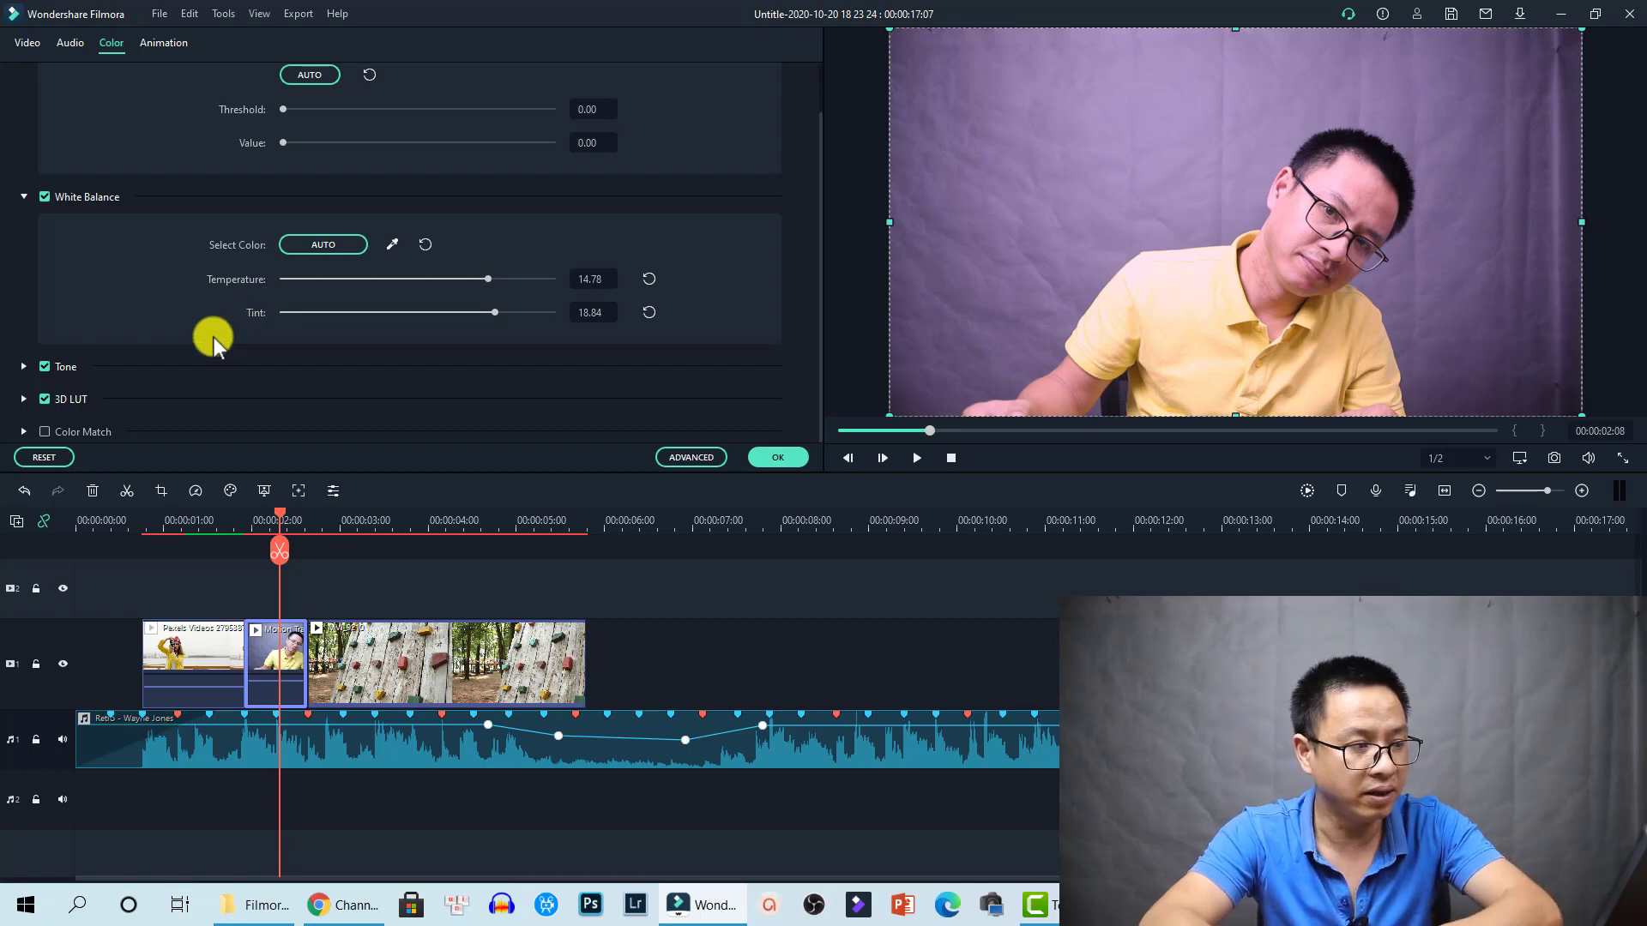
{"action": "left_click", "coordinate": [24, 399]}
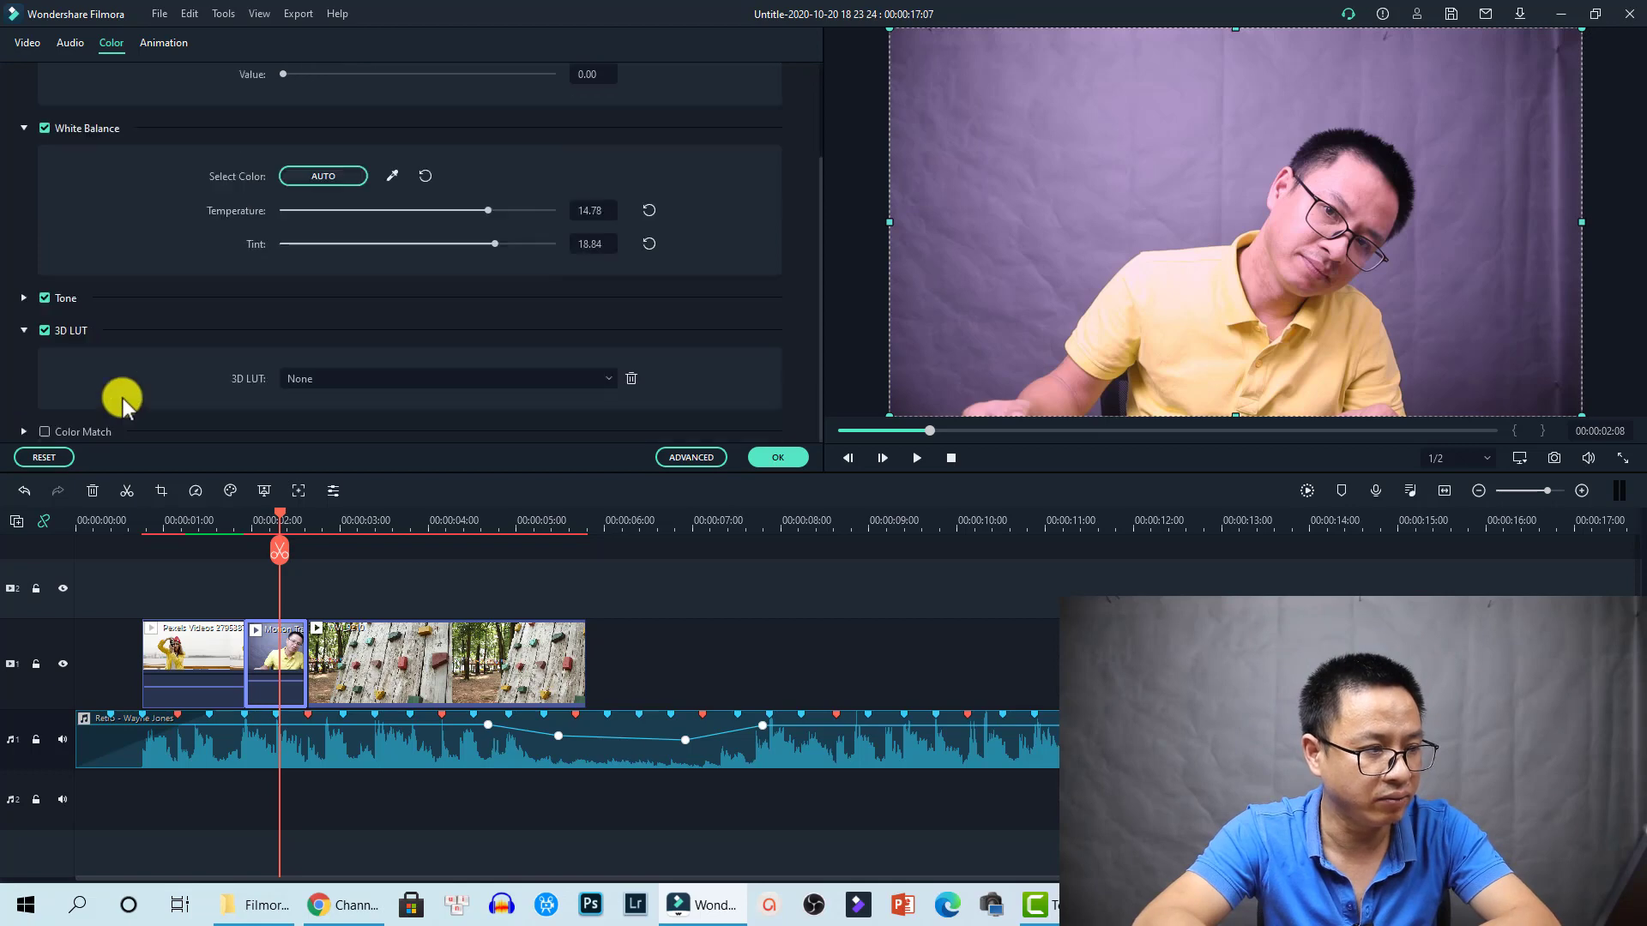
{"action": "left_click", "coordinate": [328, 383]}
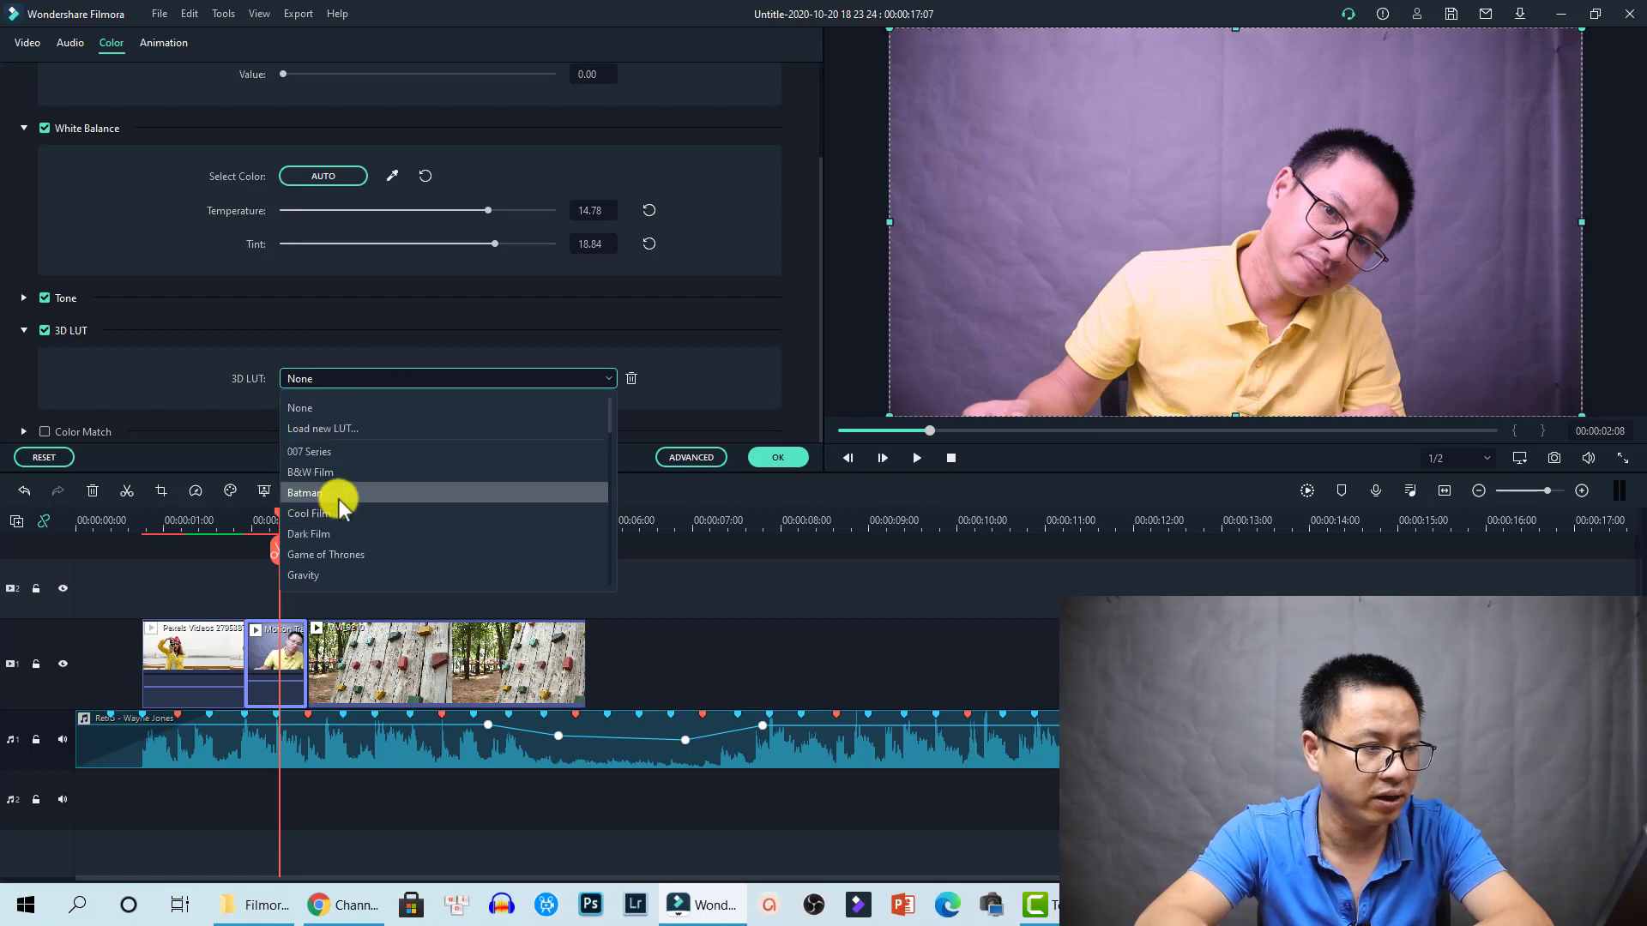
{"action": "scroll", "coordinate": [339, 493], "scroll_direction": "down", "scroll_amount": 3}
{"action": "scroll", "coordinate": [403, 501], "scroll_direction": "down", "scroll_amount": 8}
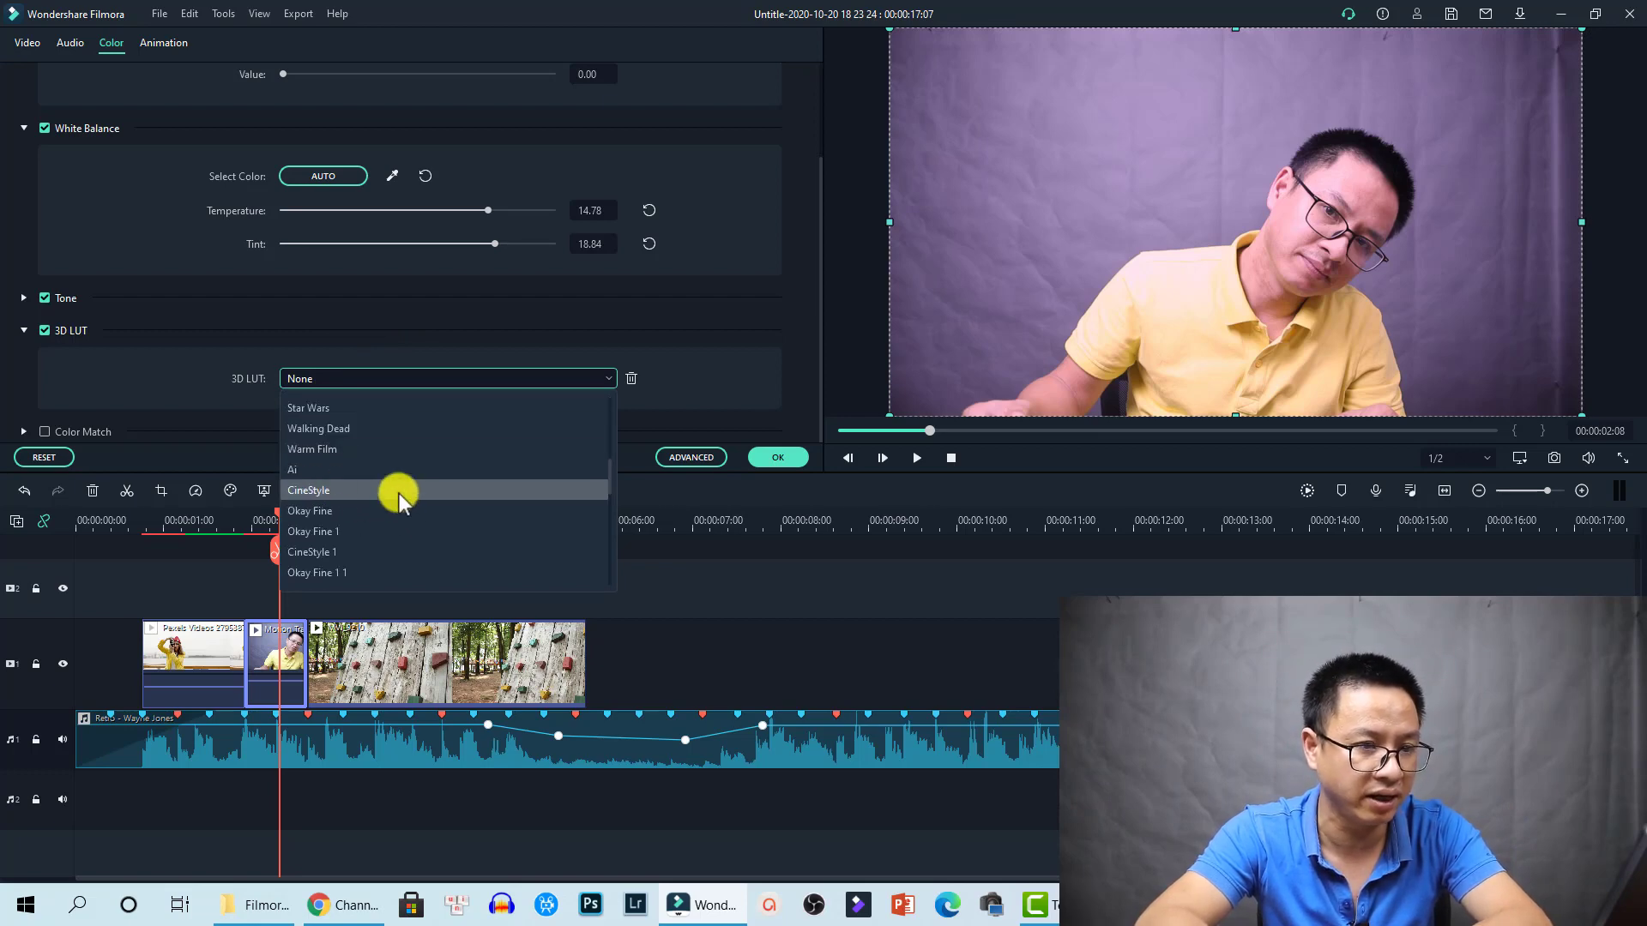
{"action": "scroll", "coordinate": [372, 477], "scroll_direction": "up", "scroll_amount": 8}
{"action": "scroll", "coordinate": [349, 427], "scroll_direction": "up", "scroll_amount": 3}
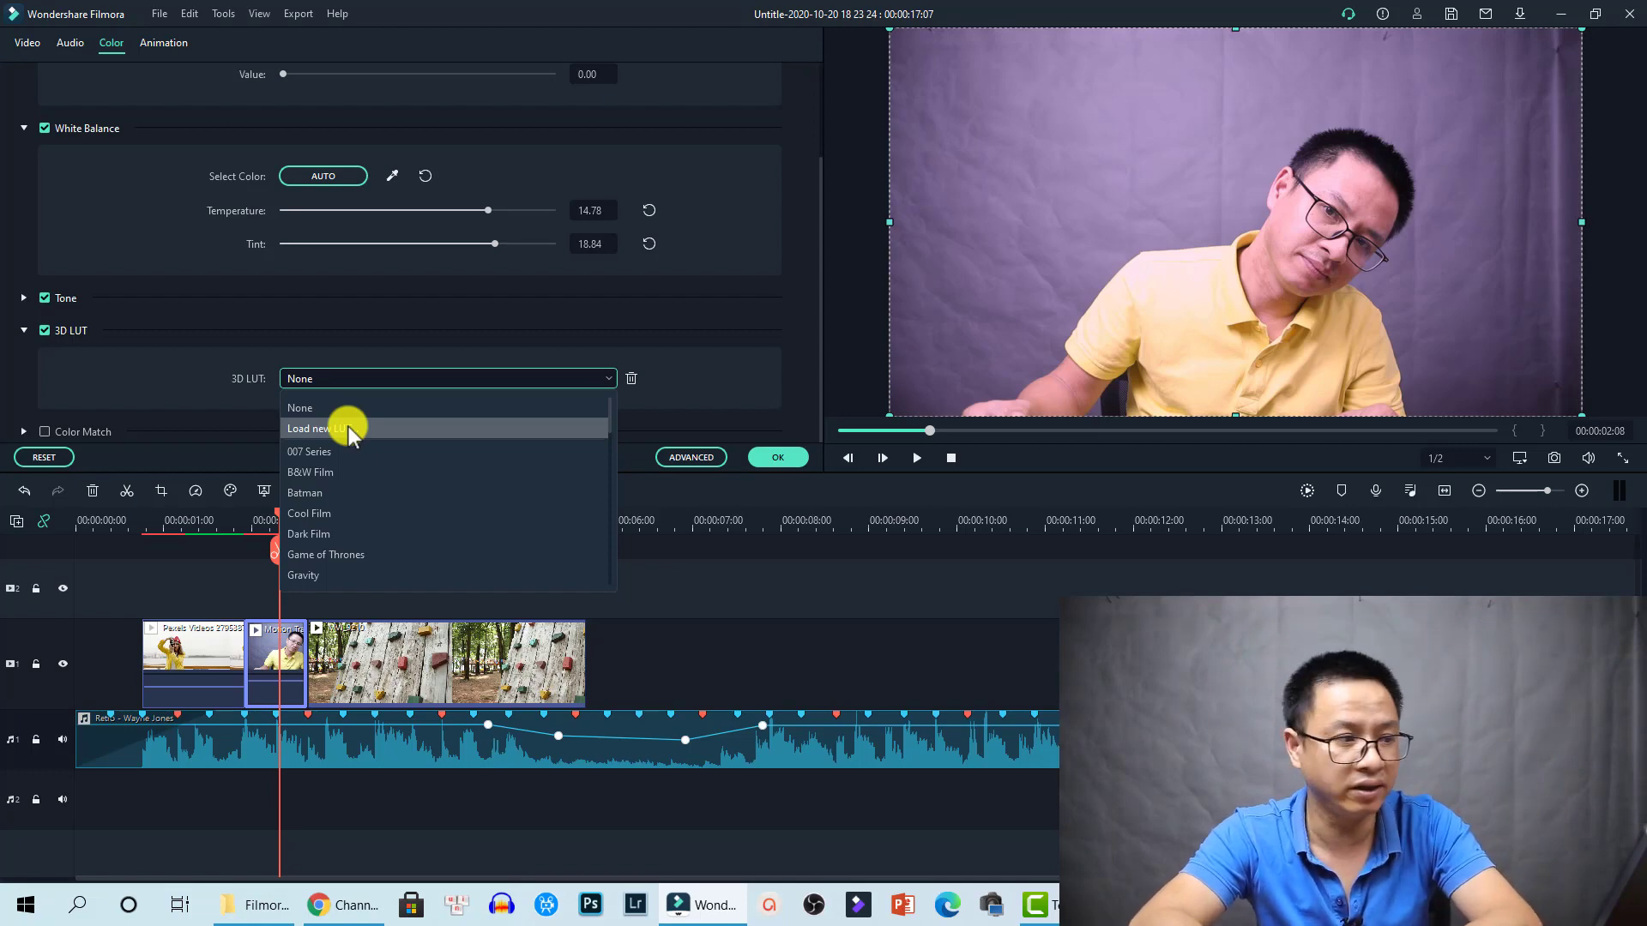
{"action": "left_click", "coordinate": [312, 491]}
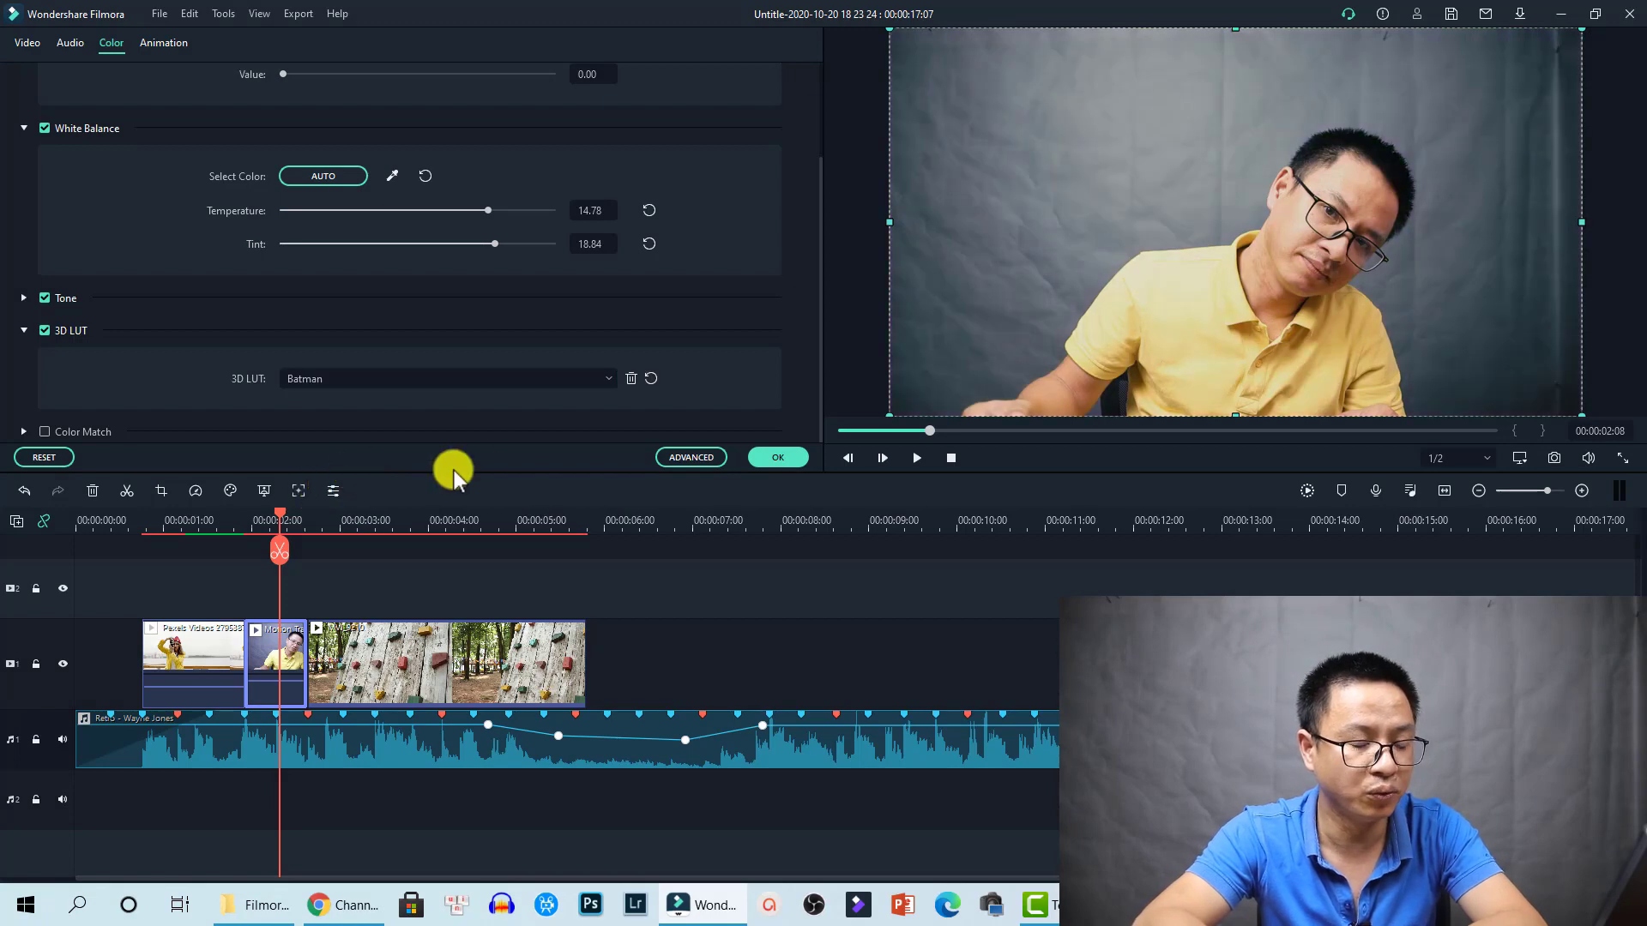
- Open Advanced Color Correction for the clip in a maximized window and compare before and after in Side by Side View
{"action": "left_click", "coordinate": [694, 463]}
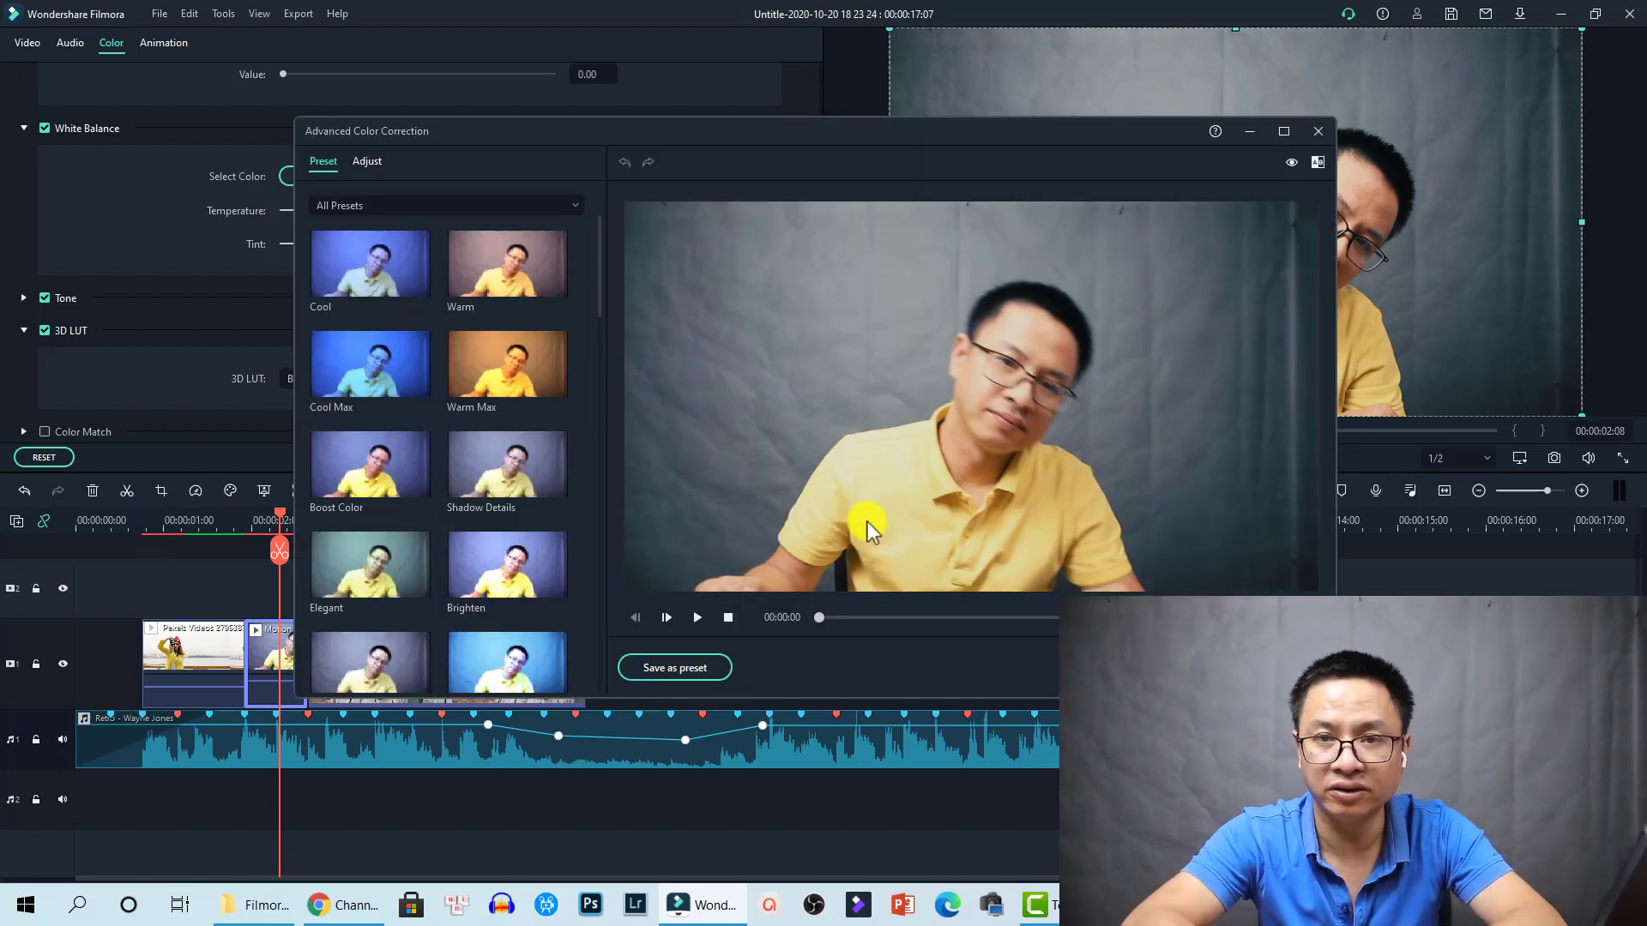
{"action": "left_click", "coordinate": [1287, 130]}
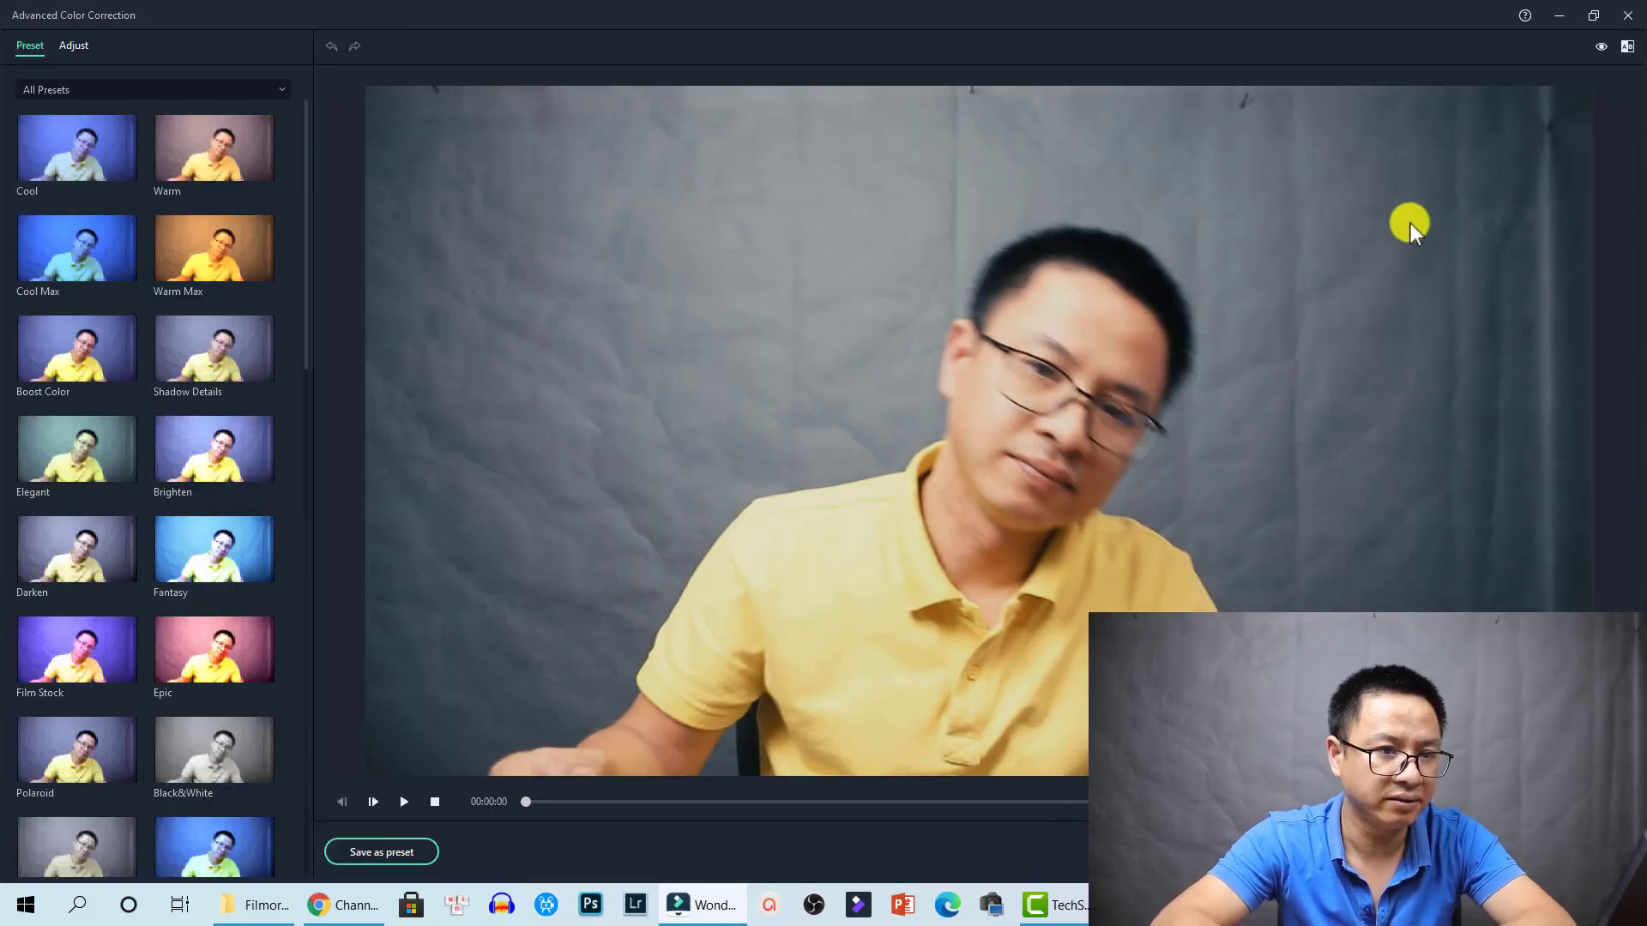
{"action": "left_click", "coordinate": [1601, 46]}
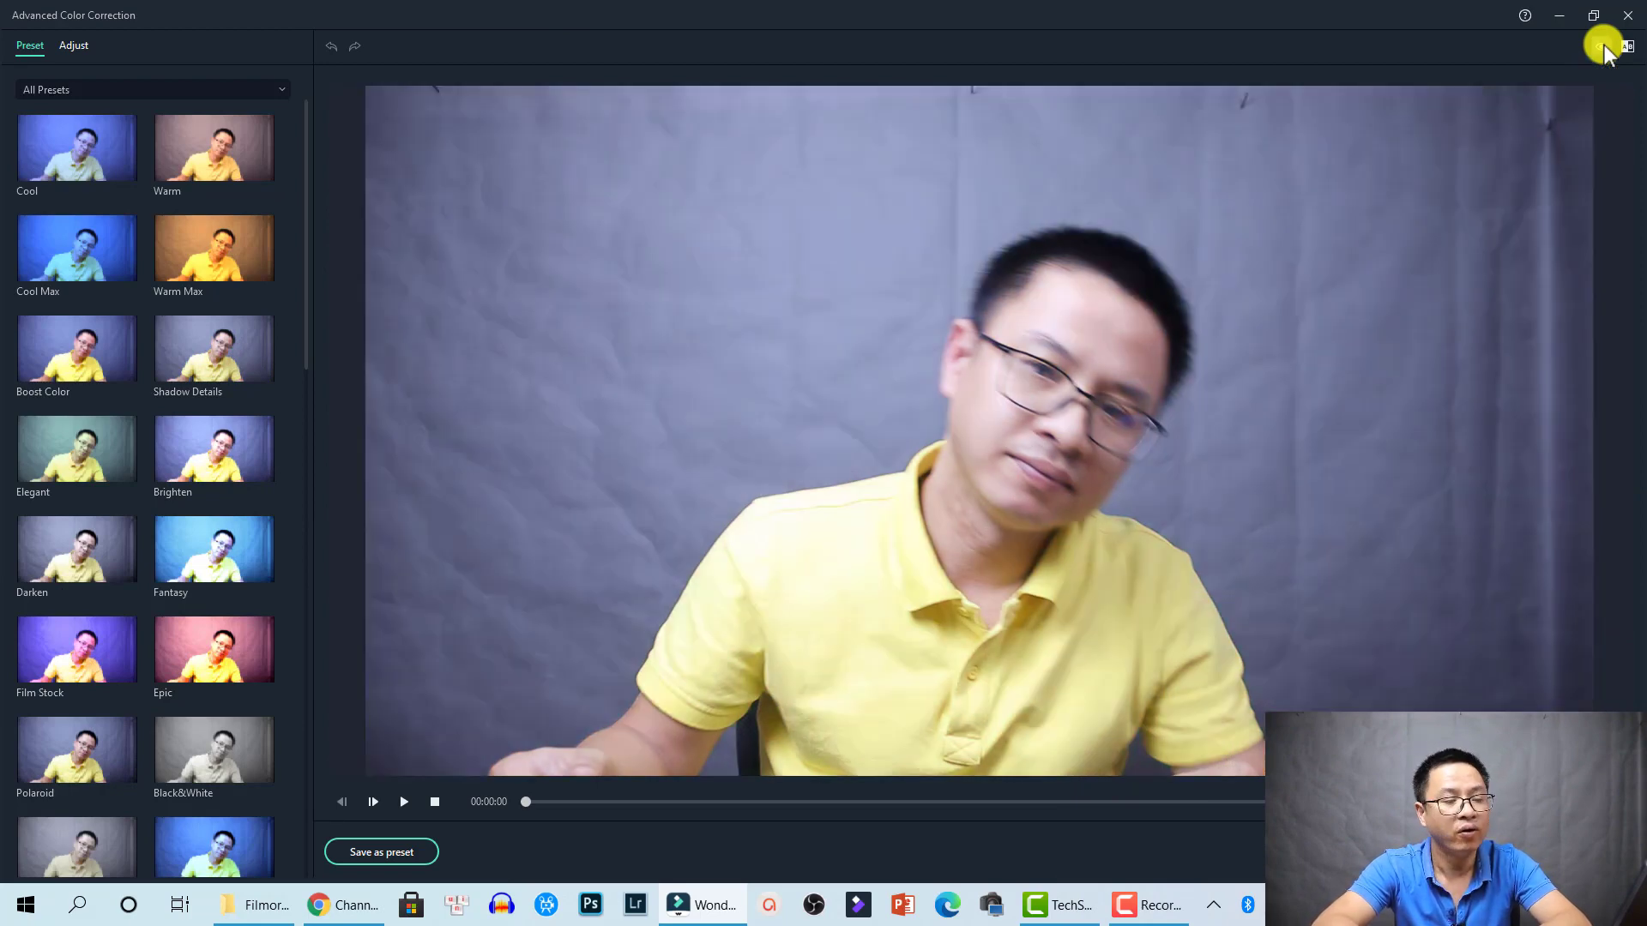
{"action": "left_click", "coordinate": [1603, 46]}
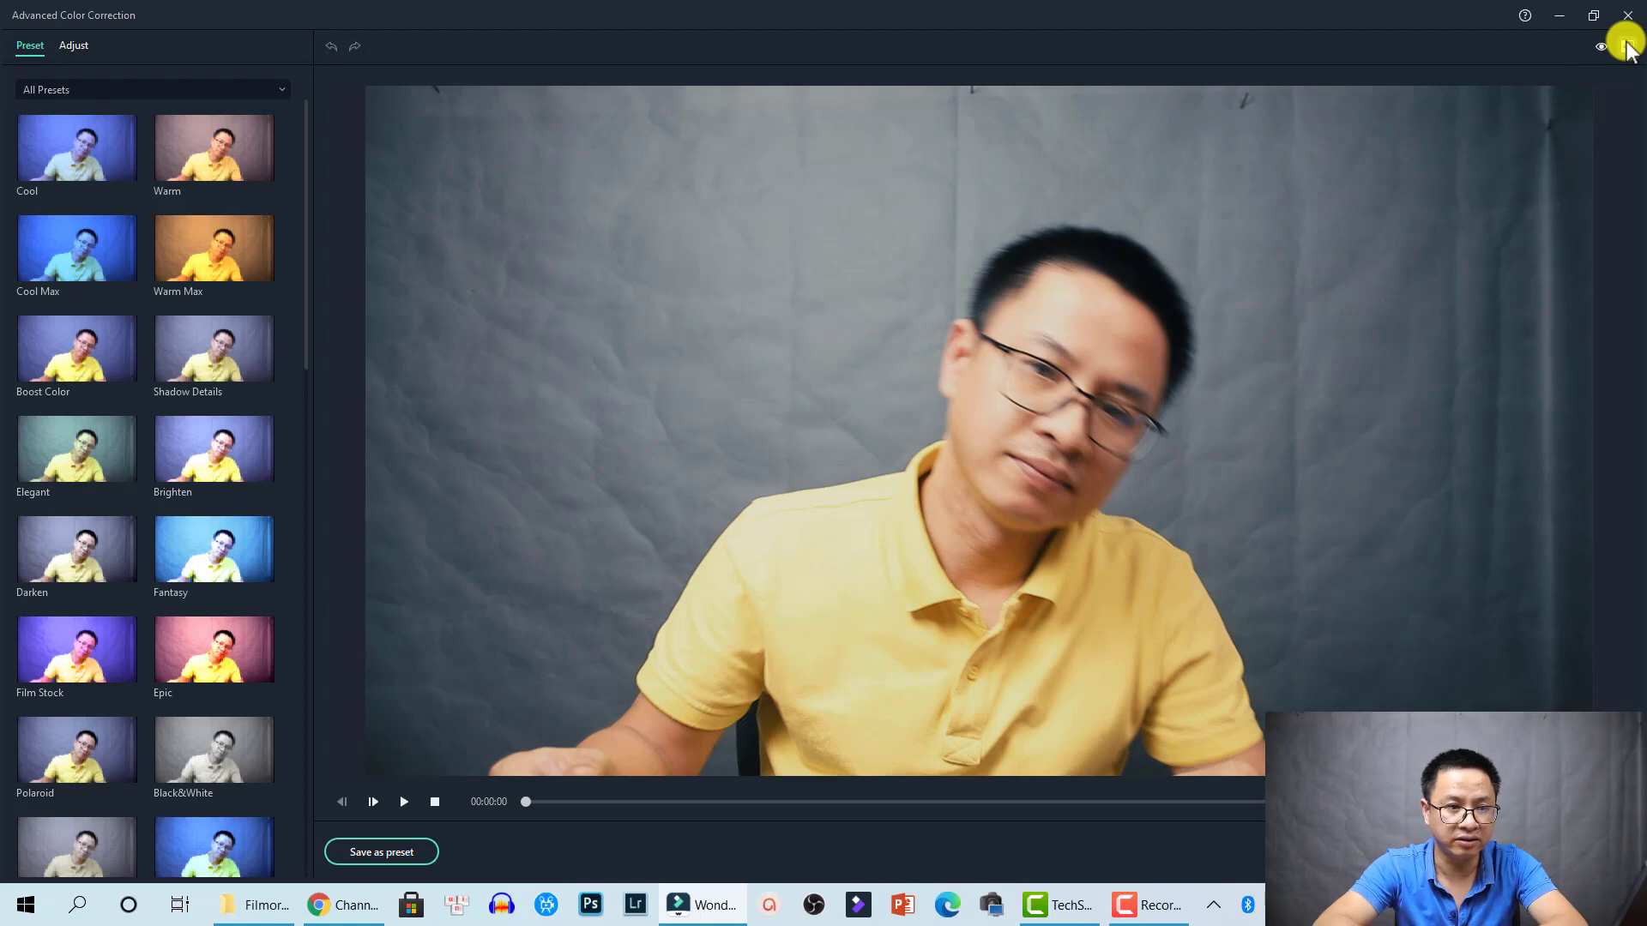
{"action": "left_click", "coordinate": [1627, 48]}
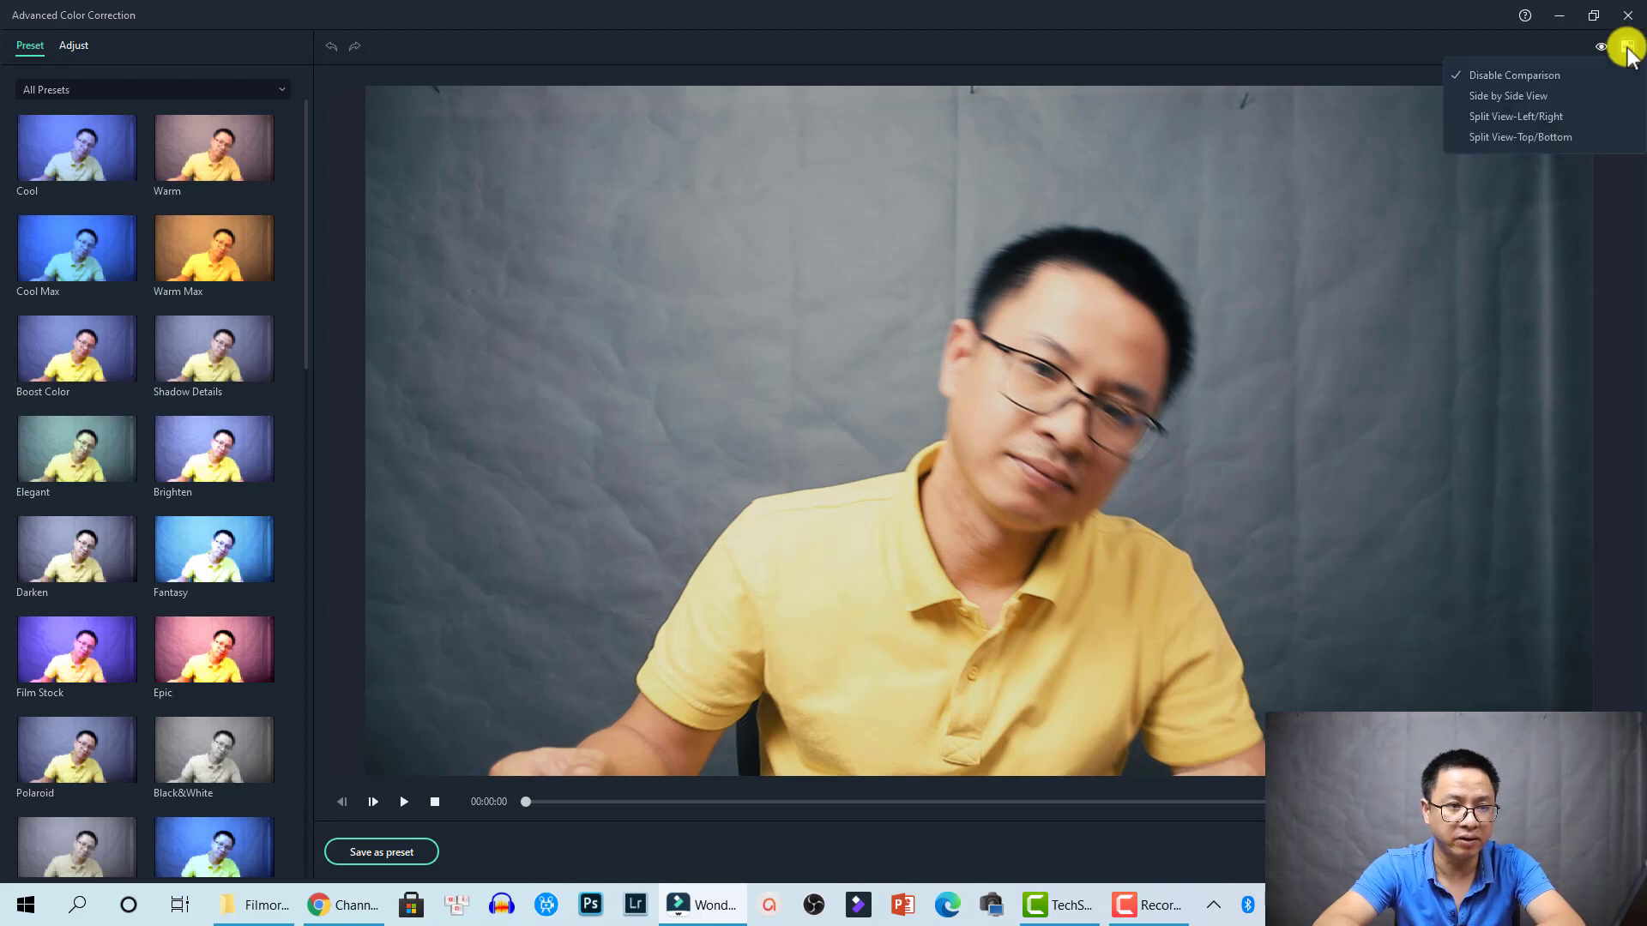
{"action": "left_click", "coordinate": [1487, 99]}
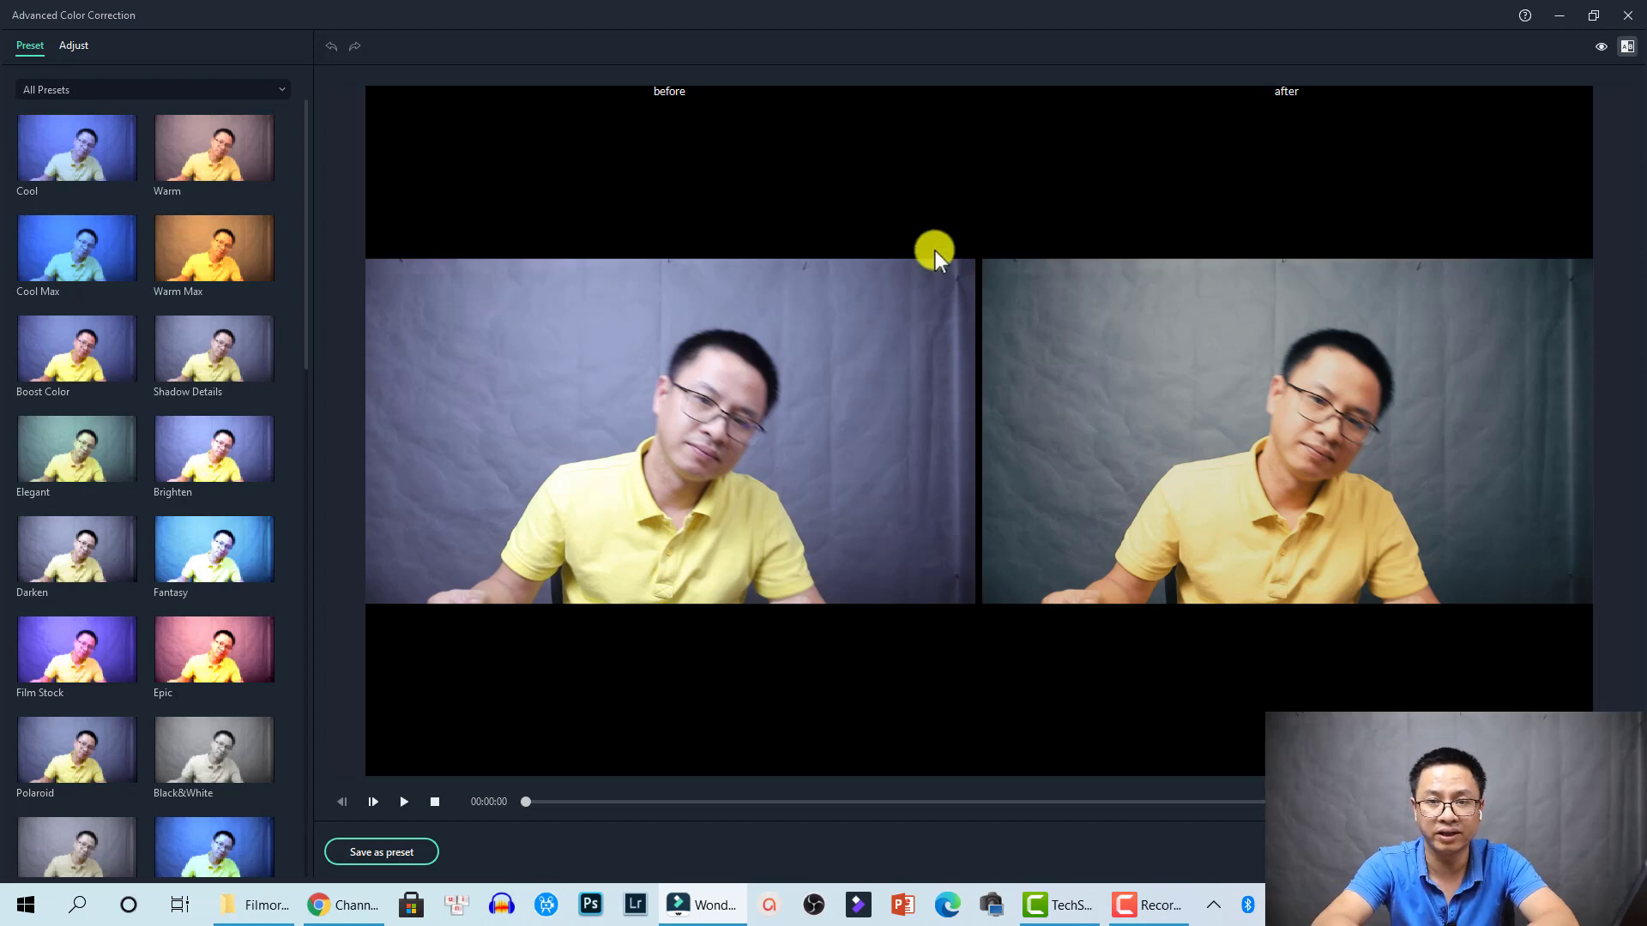
- Filter the presets to the Film category and apply the Black&White preset to the clip
{"action": "left_click", "coordinate": [55, 92]}
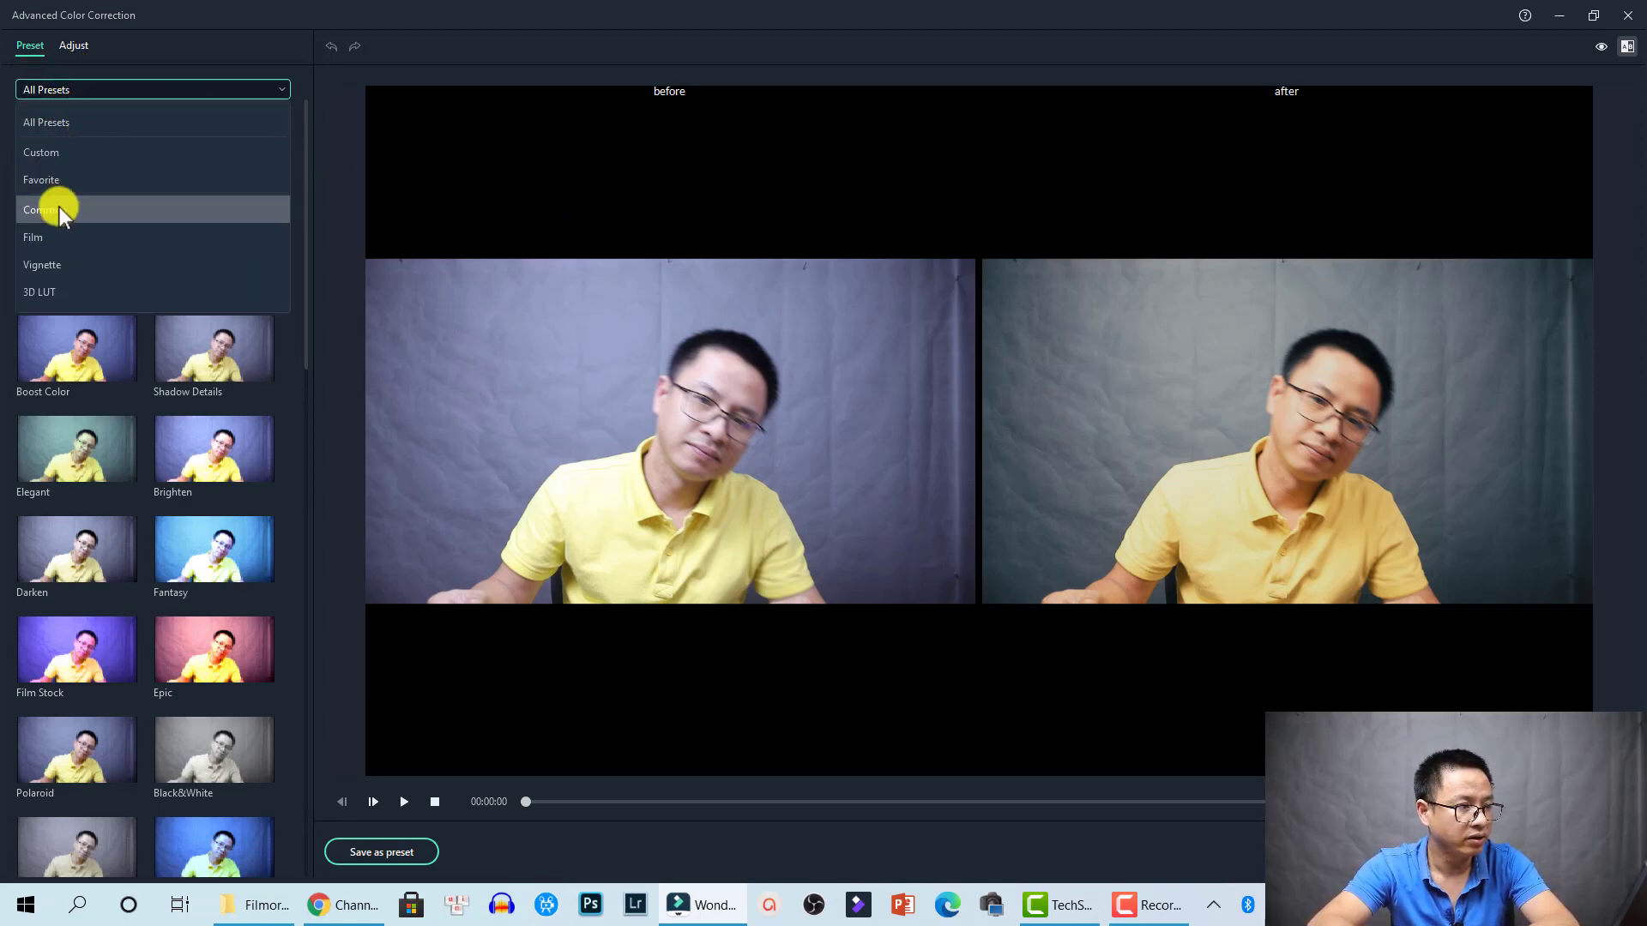
{"action": "left_click", "coordinate": [50, 237]}
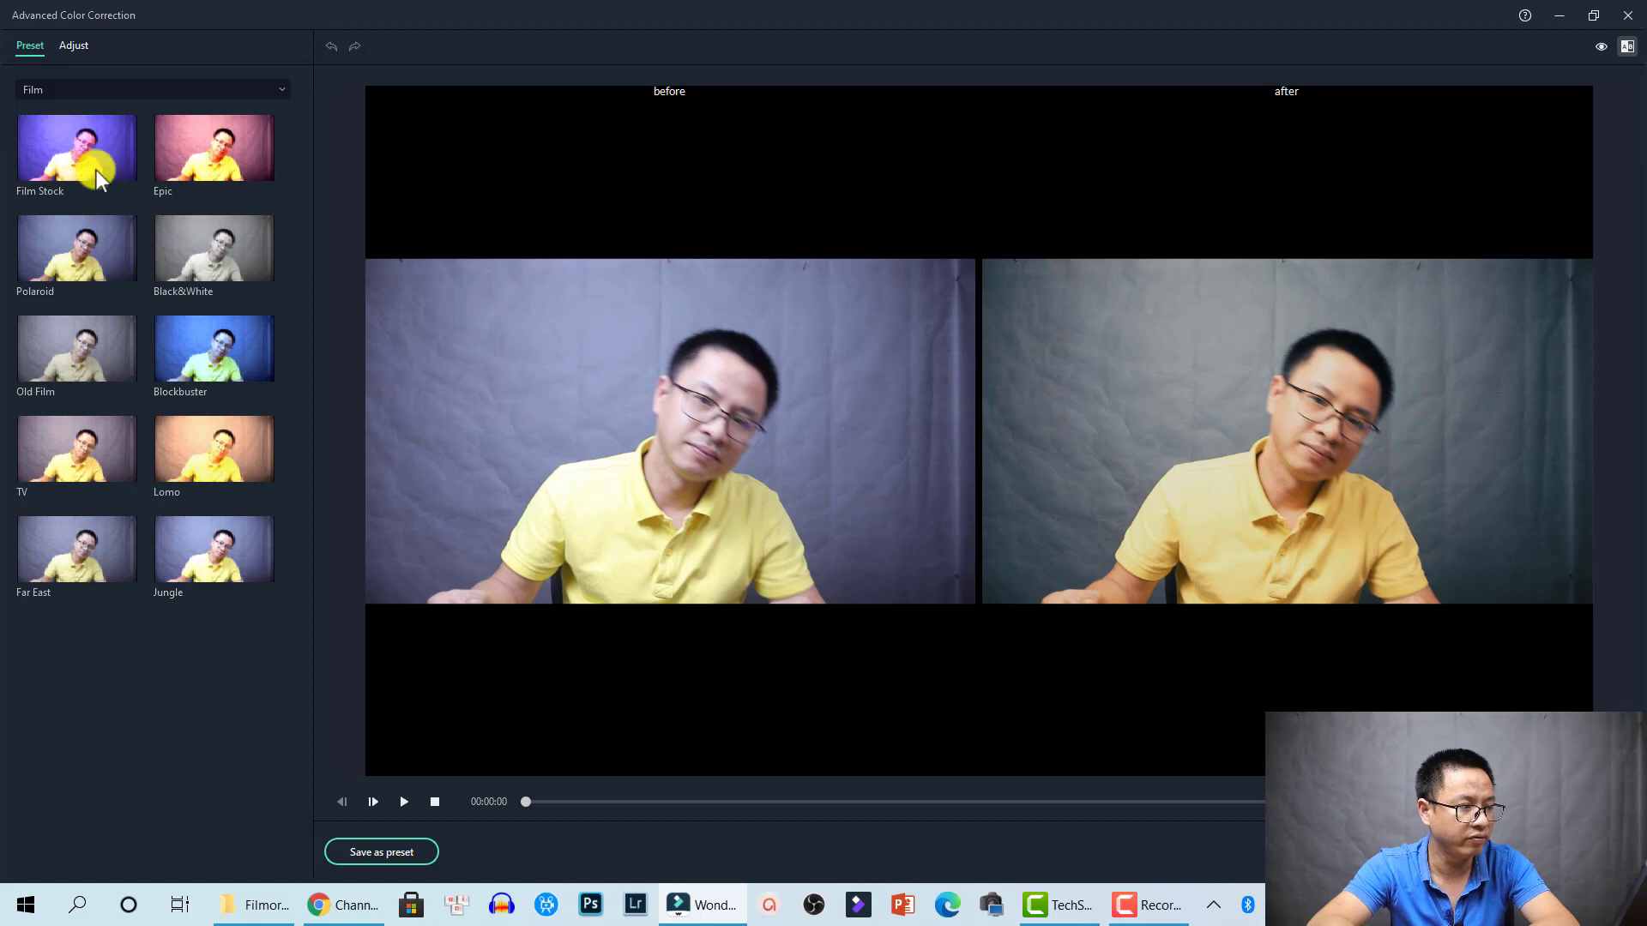
{"action": "left_click", "coordinate": [180, 268]}
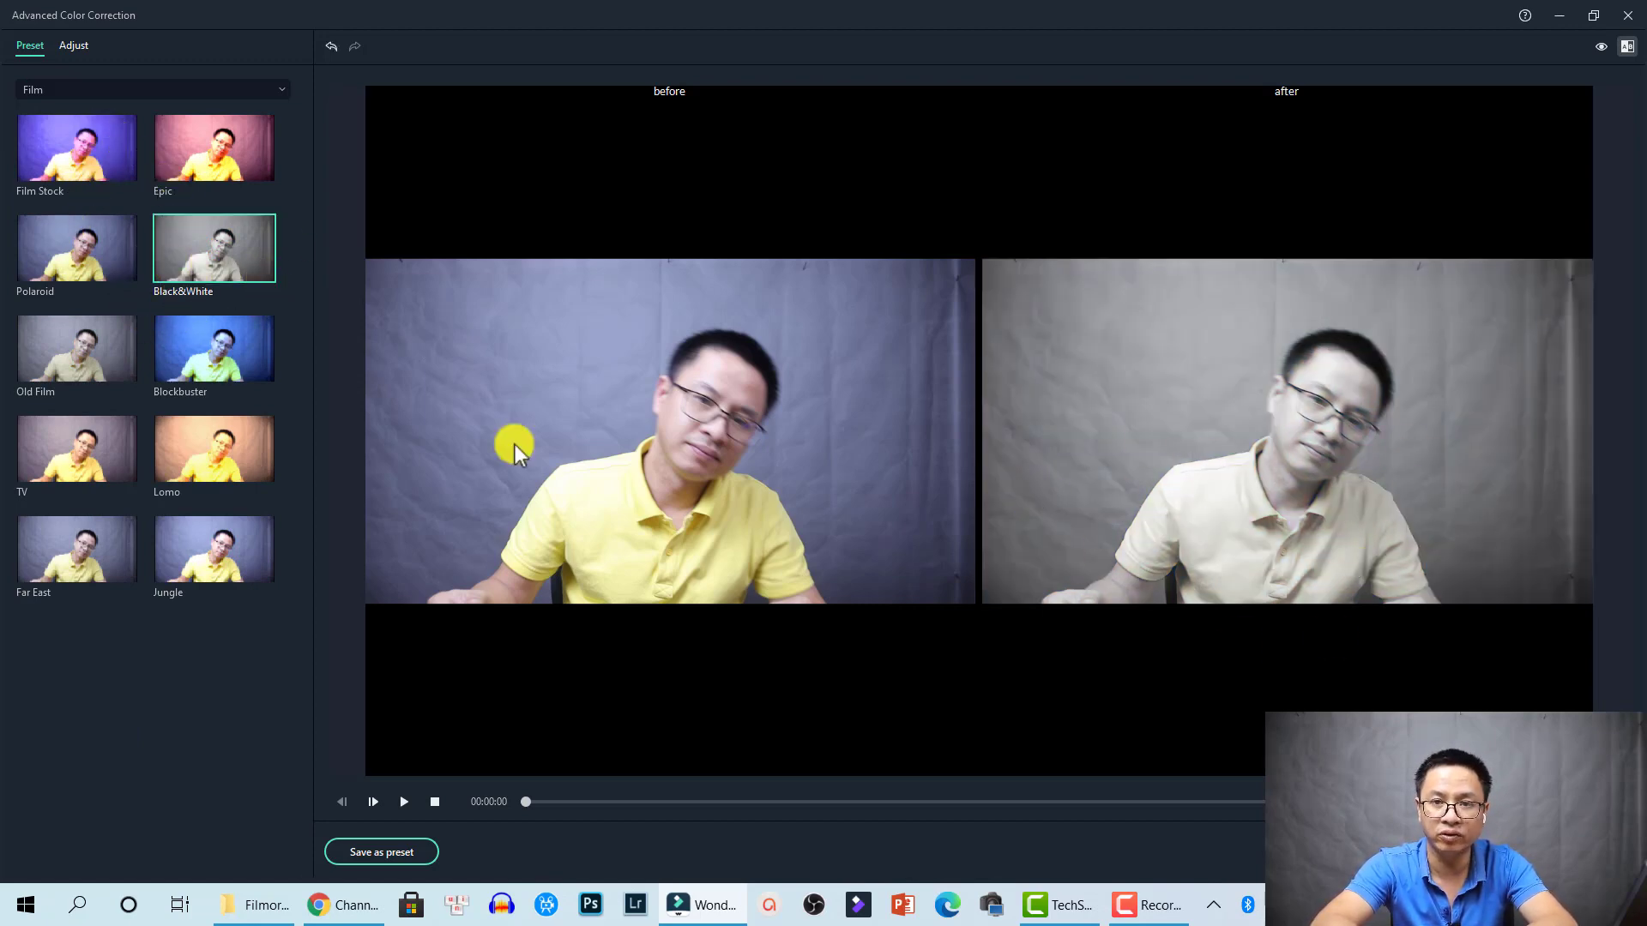
- In the Color adjustments, set Exposure to 11, Brightness to 48, Contrast to 29 and Saturation to 37
{"action": "left_click", "coordinate": [74, 45]}
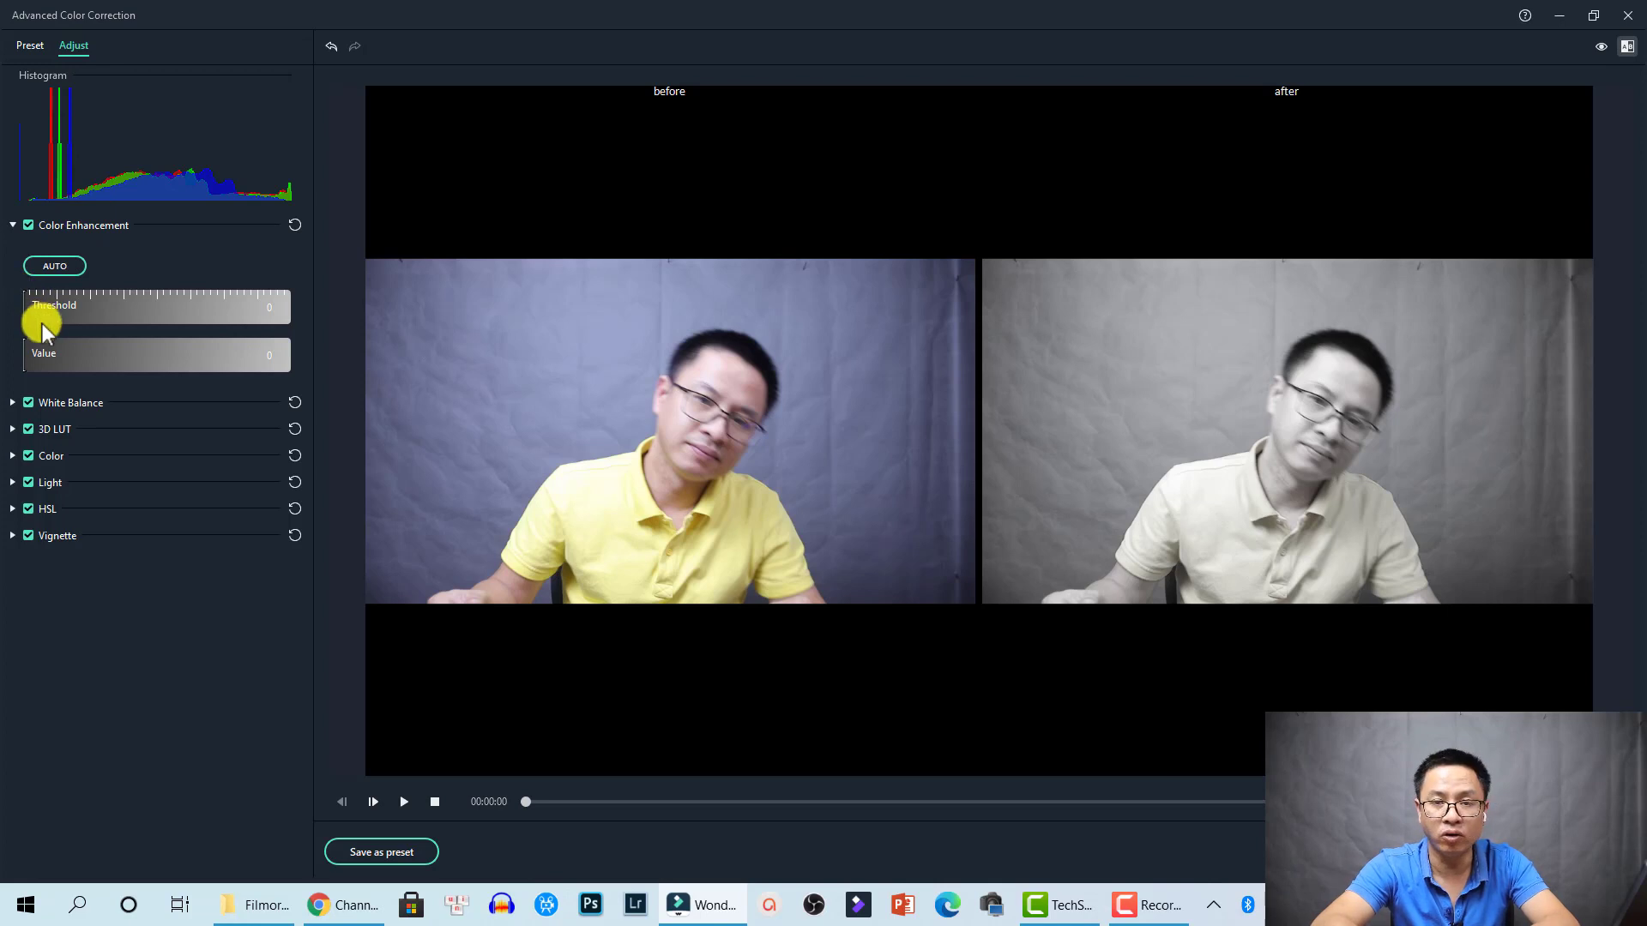
{"action": "left_click", "coordinate": [15, 455]}
{"action": "left_click_drag", "start_coordinate": [149, 515], "coordinate": [193, 592]}
{"action": "mouse_move", "coordinate": [144, 682]}
{"action": "left_mouse_down"}
{"action": "mouse_move", "coordinate": [239, 687]}
{"action": "mouse_move", "coordinate": [151, 686]}
{"action": "left_mouse_up"}
- In the HSL adjustments, set yellow's Hue to 50, Saturation to 62 and Luminance to 24
{"action": "left_click", "coordinate": [13, 743]}
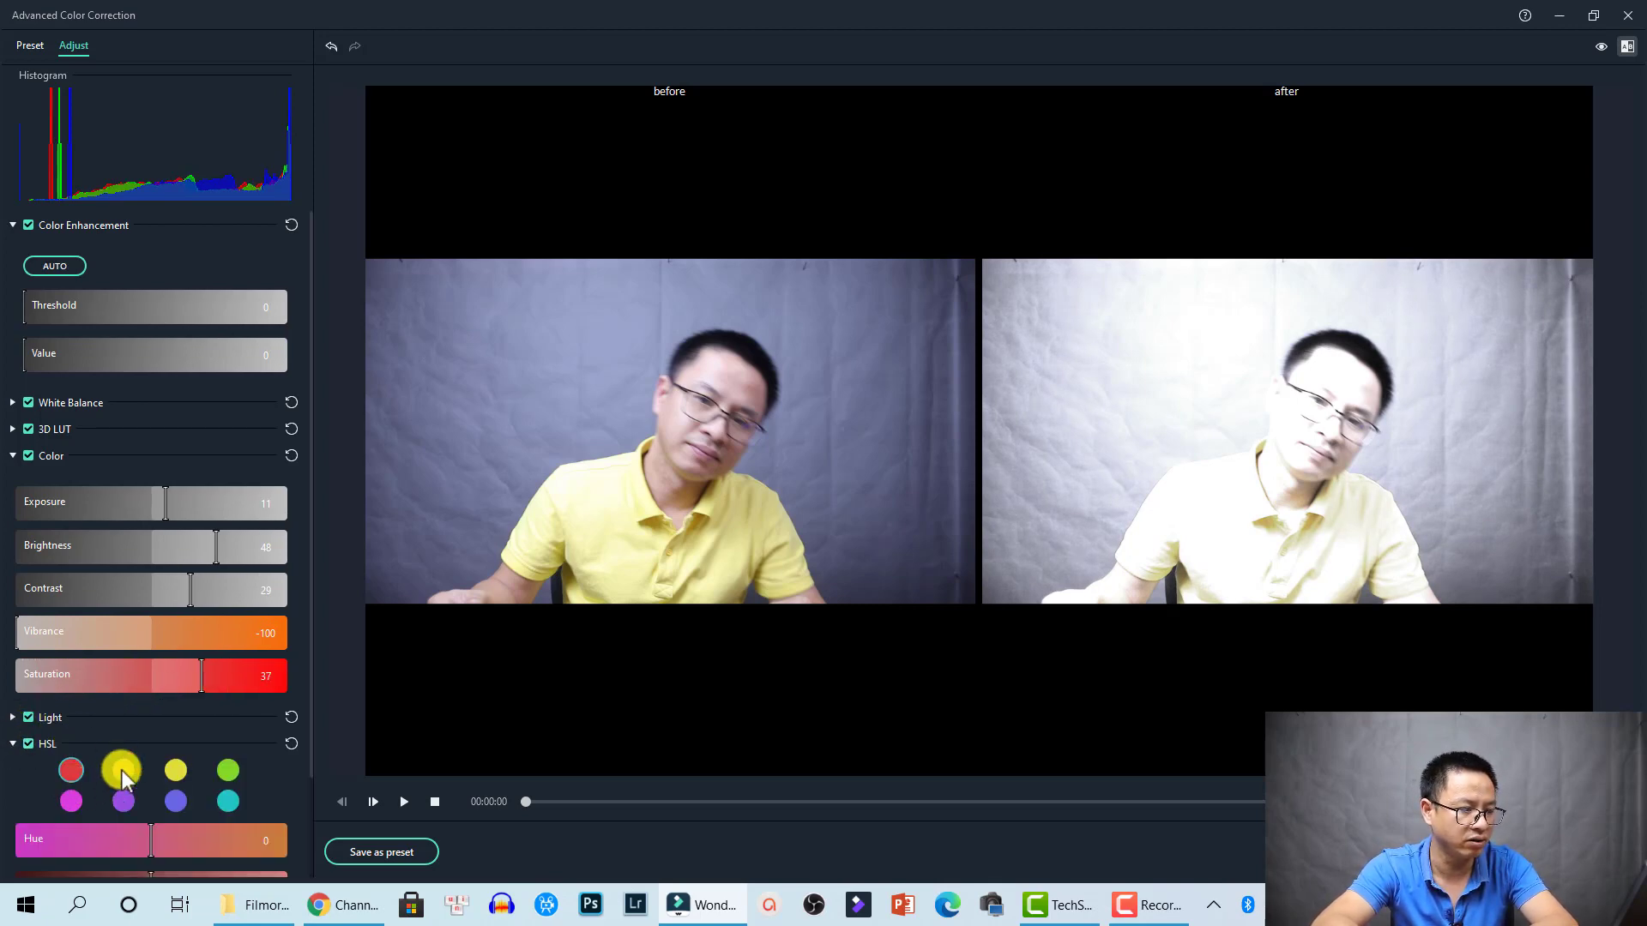
{"action": "left_click", "coordinate": [175, 772]}
{"action": "scroll", "coordinate": [155, 815], "scroll_direction": "down", "scroll_amount": 2}
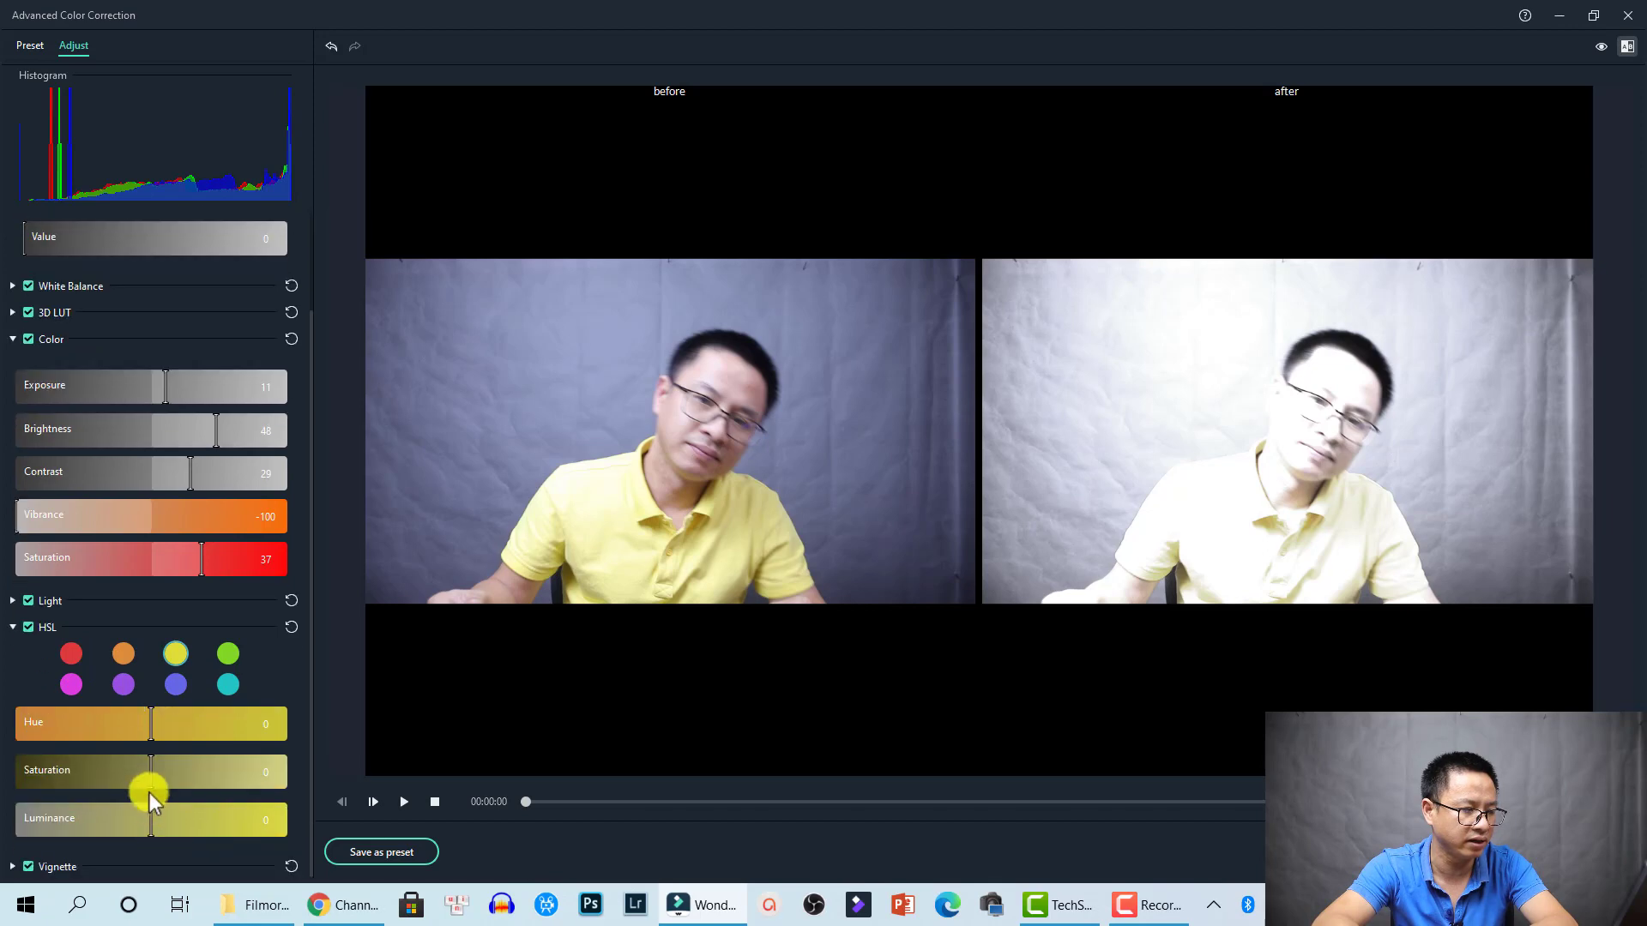
{"action": "left_click_drag", "start_coordinate": [151, 774], "coordinate": [235, 772]}
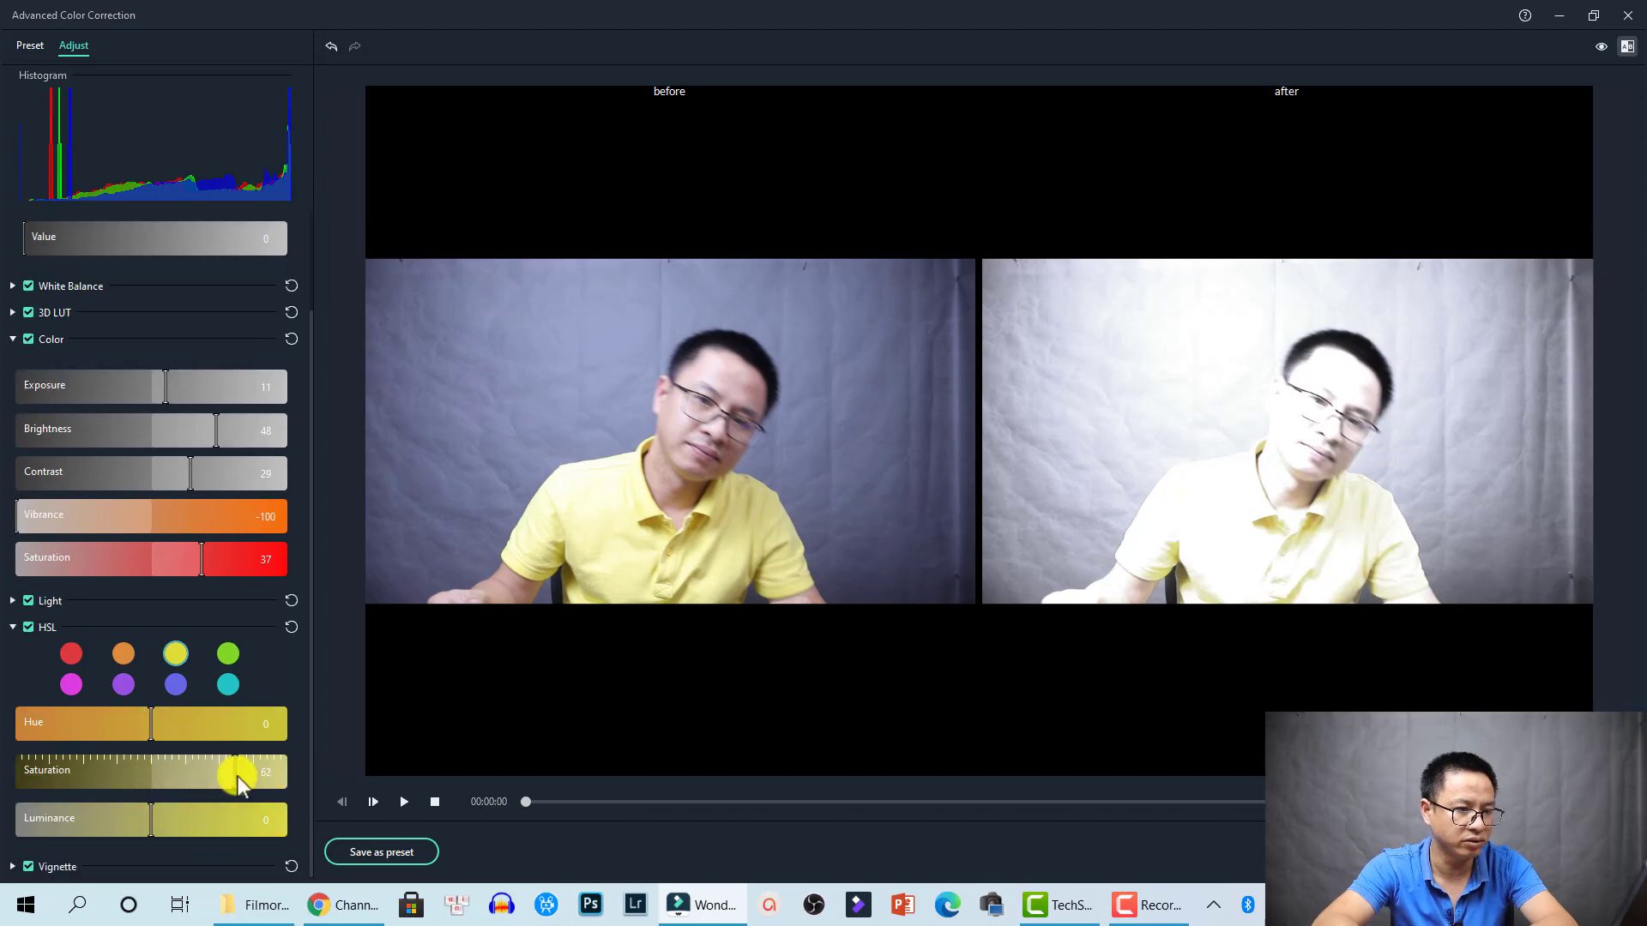
{"action": "left_click_drag", "start_coordinate": [163, 734], "coordinate": [220, 723]}
{"action": "left_click_drag", "start_coordinate": [153, 822], "coordinate": [186, 825]}
- Set the Vignette Amount to 40, then accept the advanced correction and the clip's color settings
{"action": "left_click", "coordinate": [13, 866]}
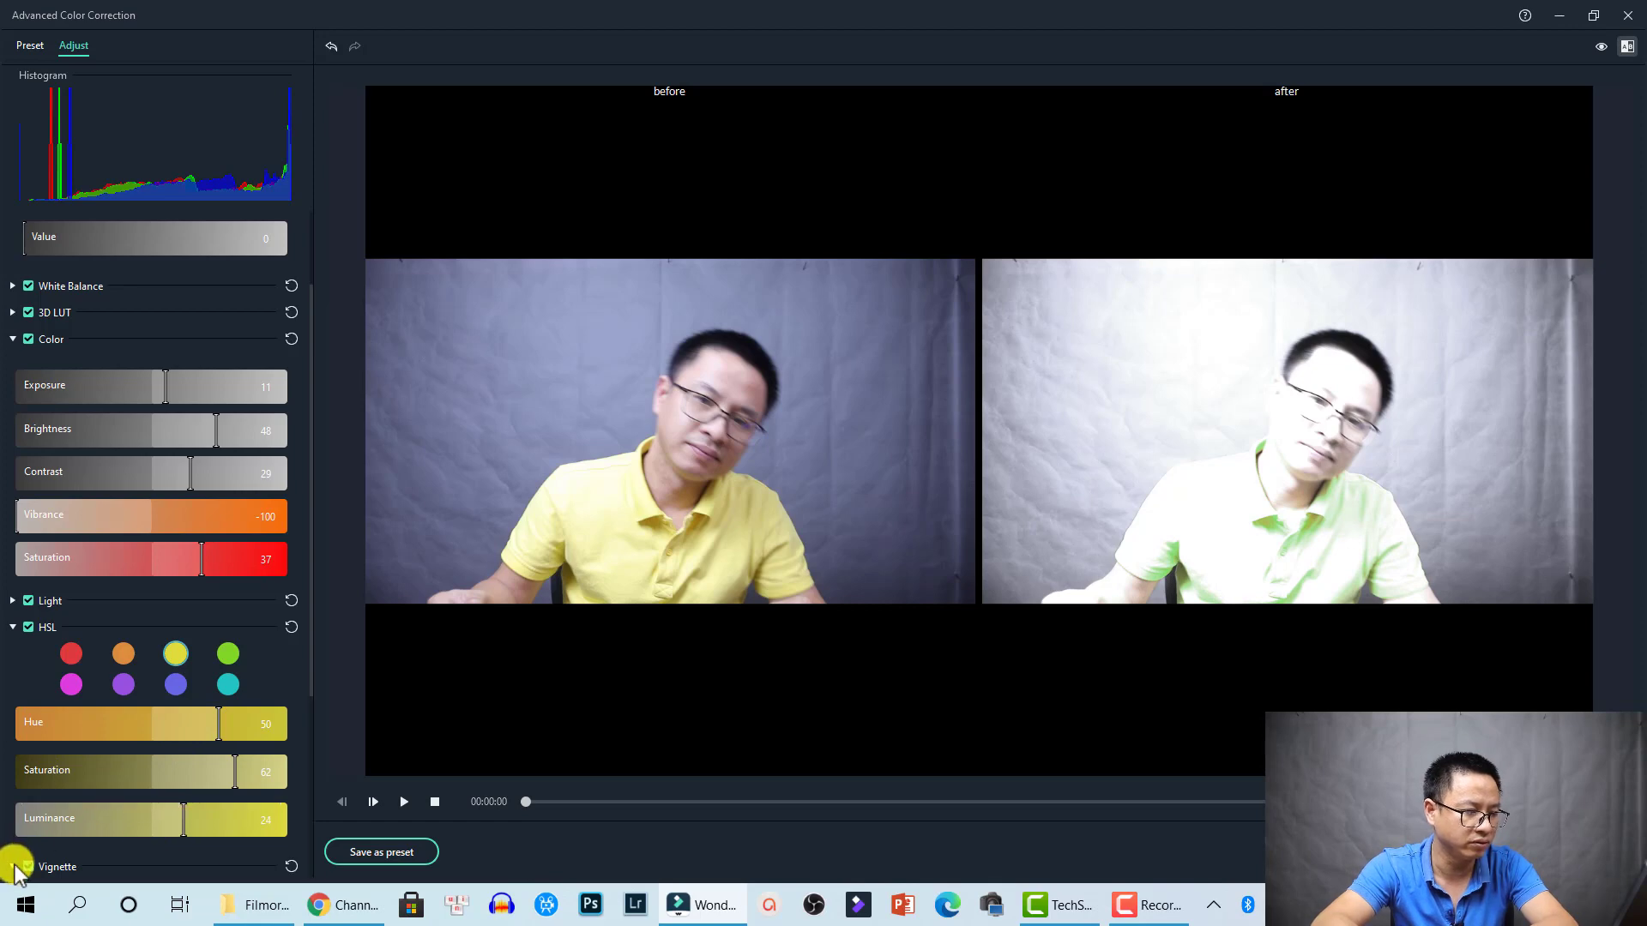
{"action": "scroll", "coordinate": [137, 803], "scroll_direction": "down", "scroll_amount": 4}
{"action": "left_click_drag", "start_coordinate": [151, 659], "coordinate": [205, 659]}
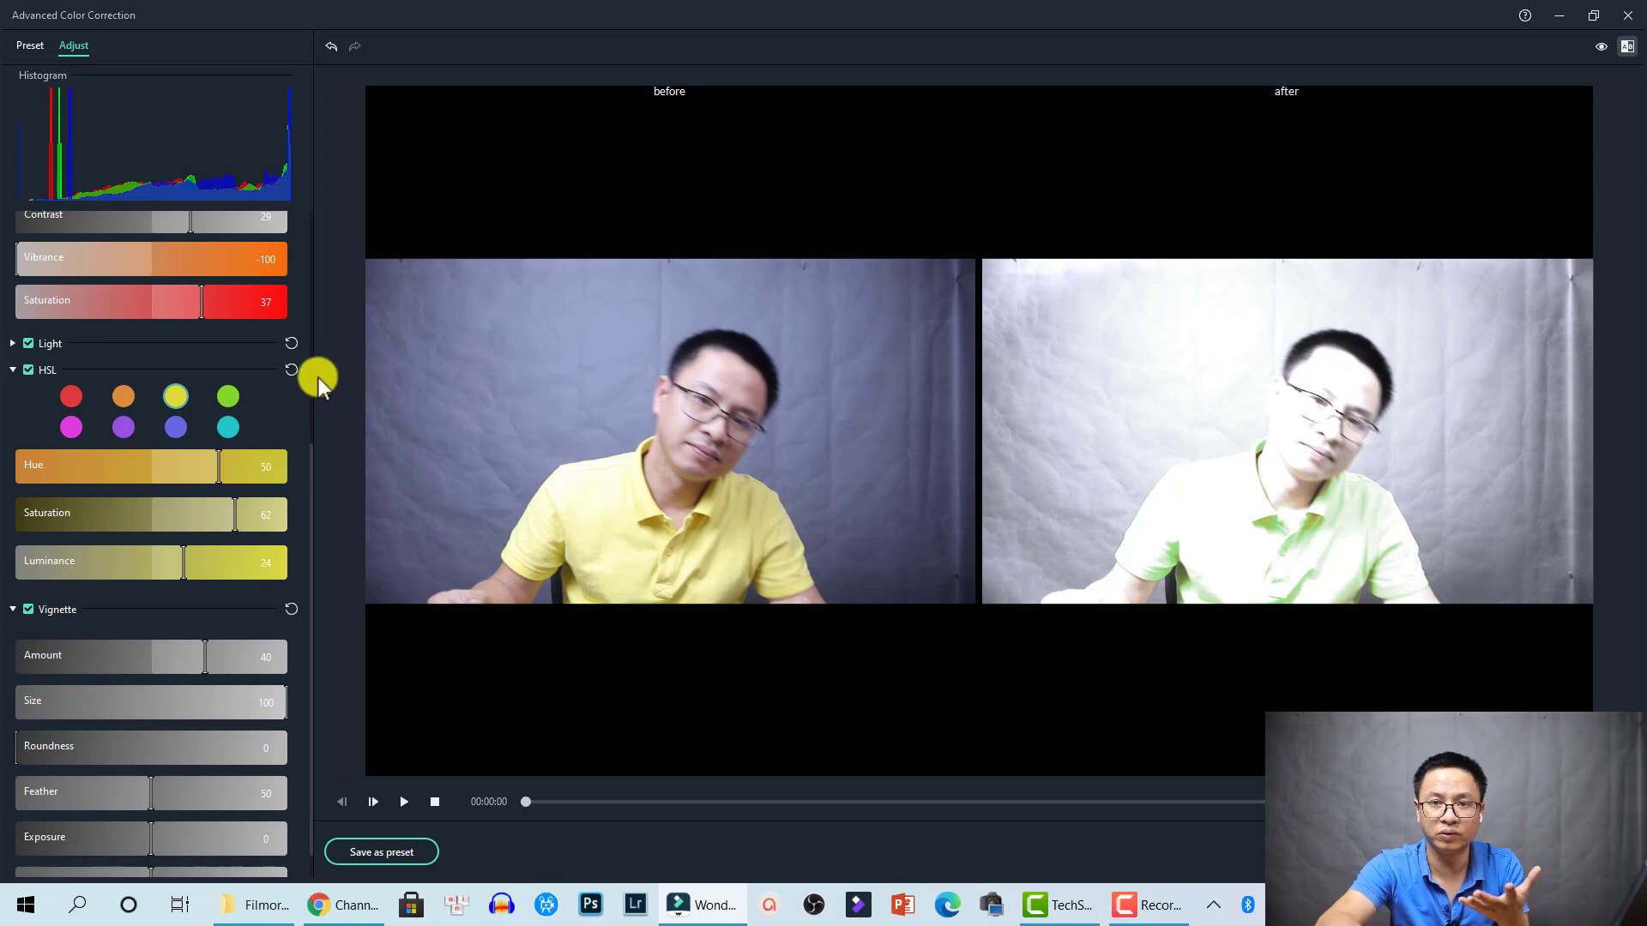
{"action": "scroll", "coordinate": [250, 385], "scroll_direction": "up", "scroll_amount": 3}
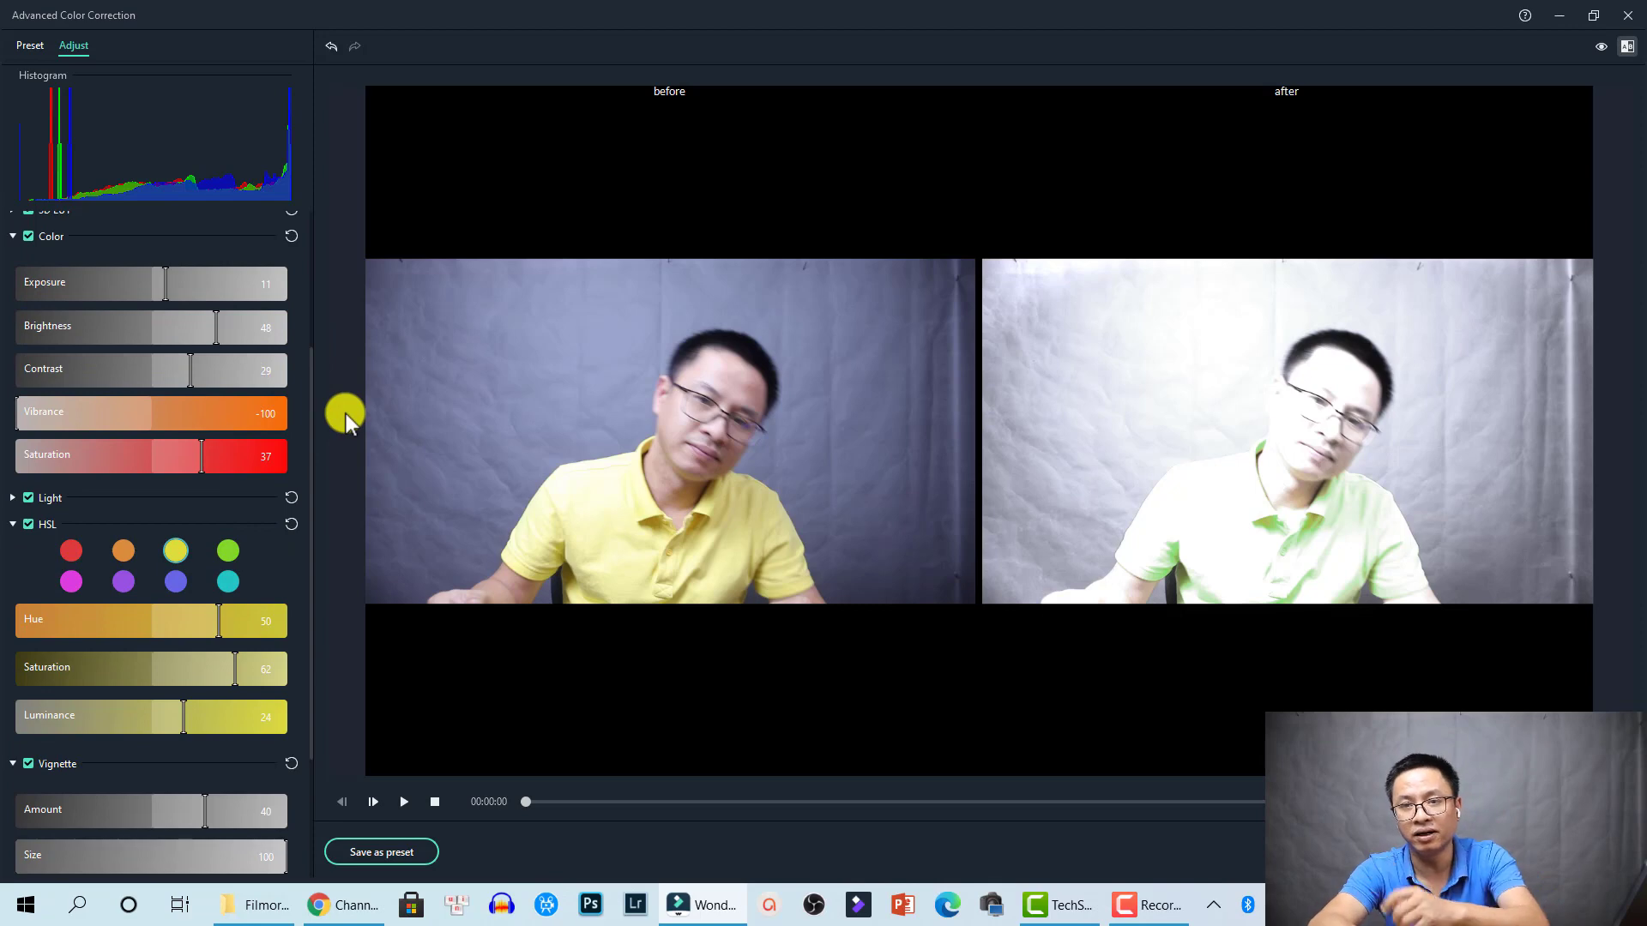
{"action": "scroll", "coordinate": [148, 208], "scroll_direction": "up", "scroll_amount": 4}
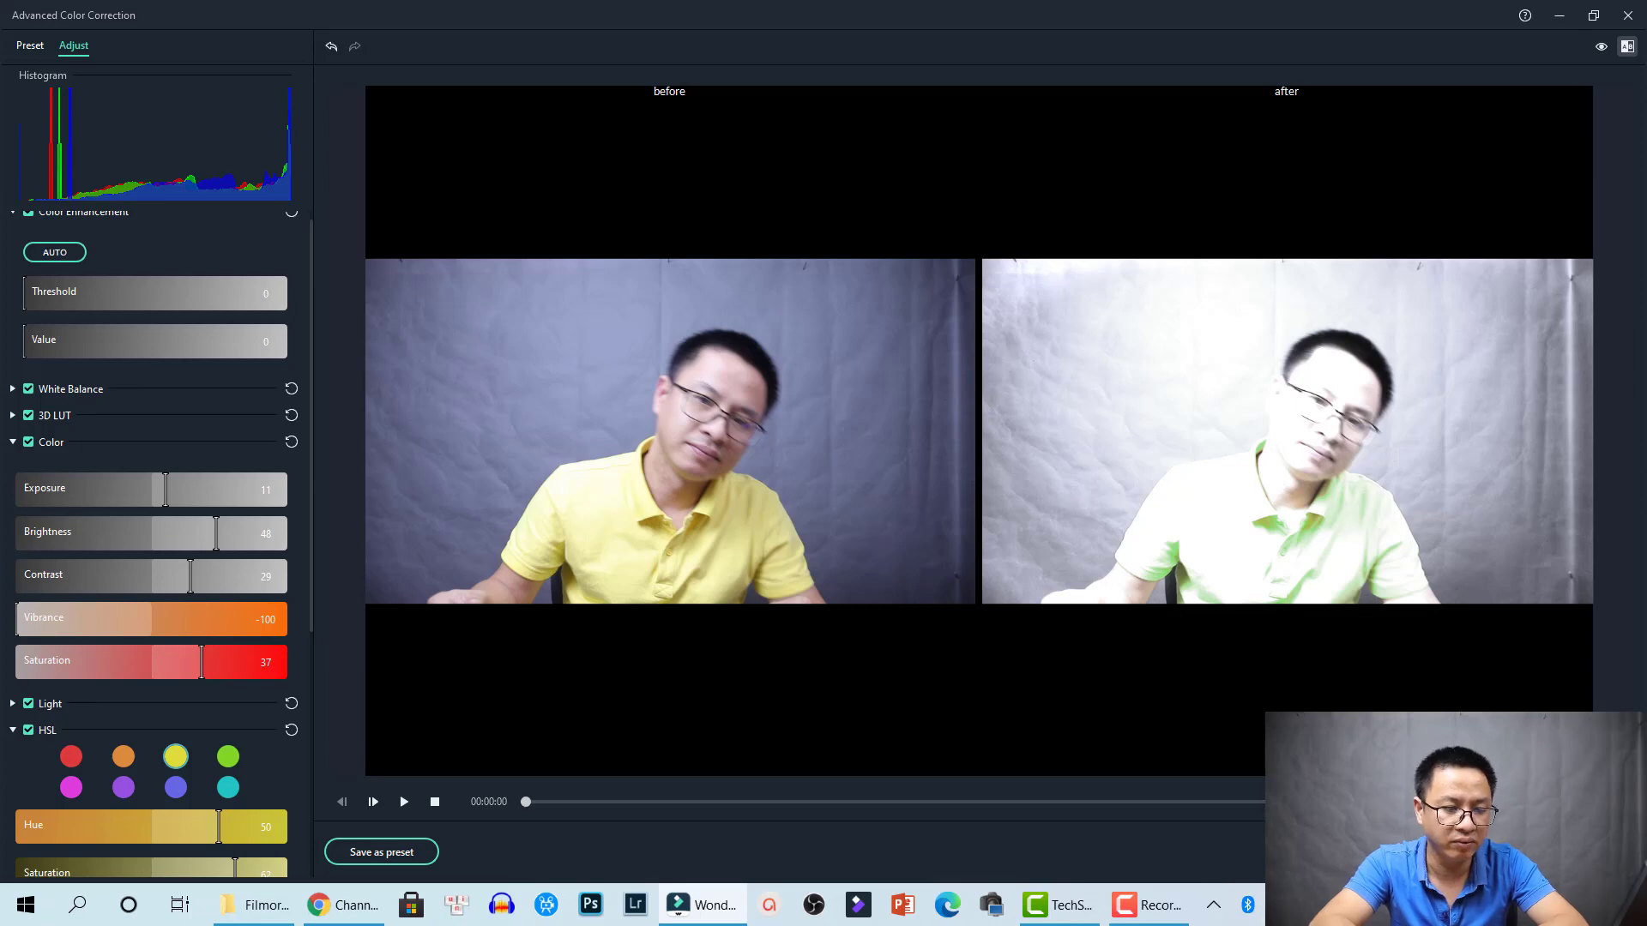
{"action": "left_click", "coordinate": [1578, 852]}
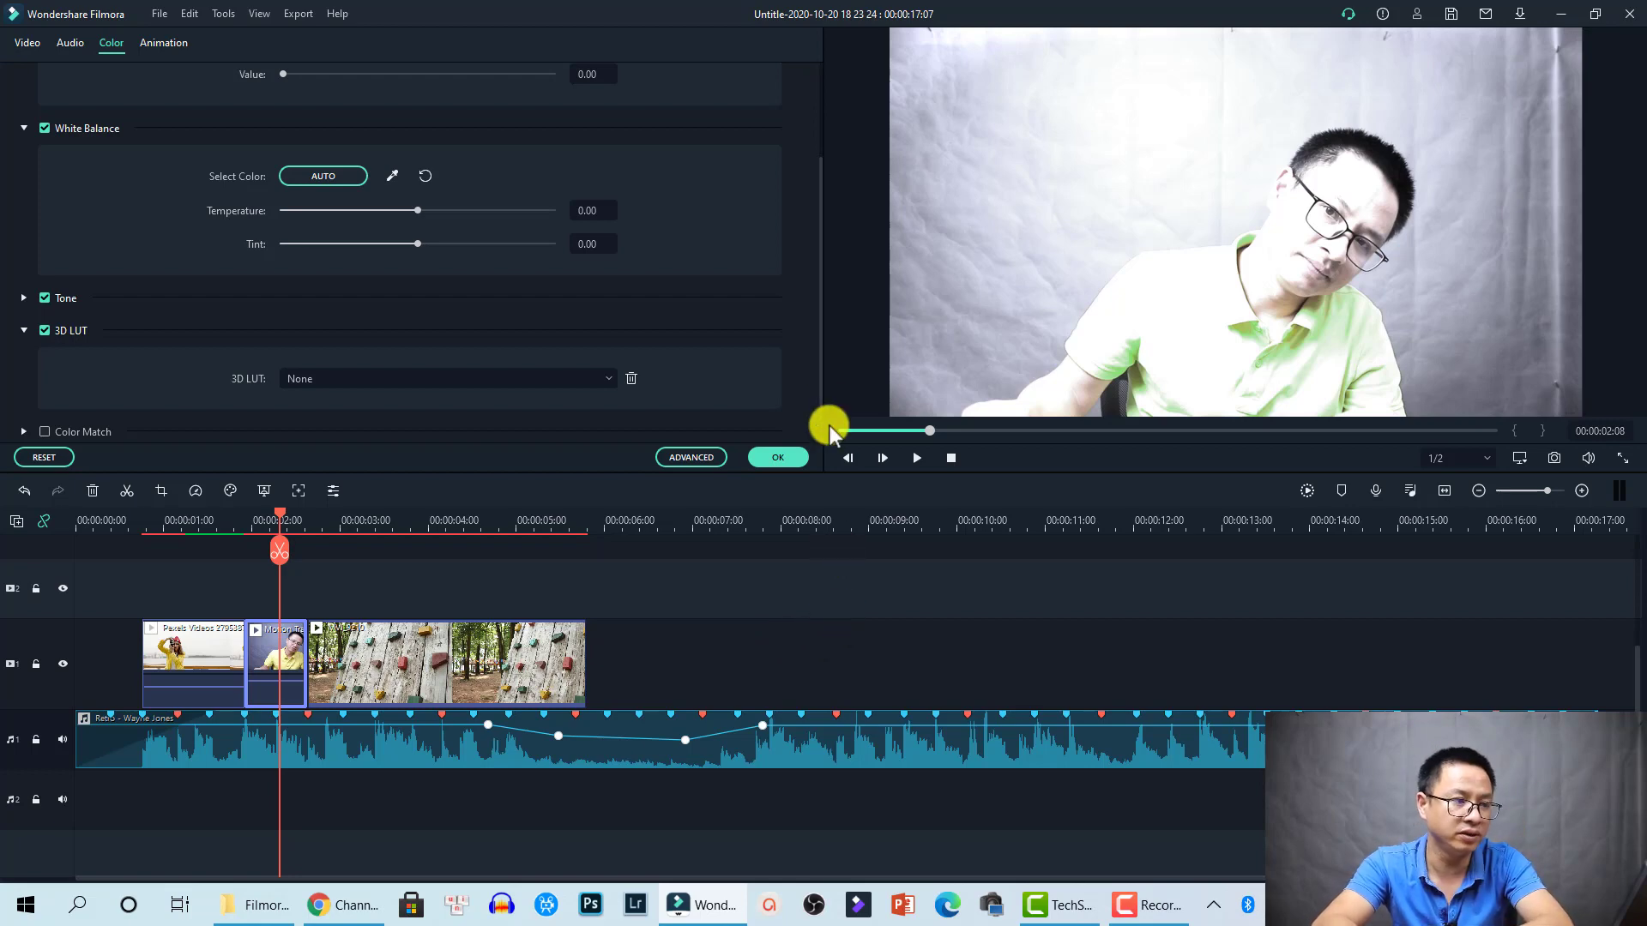
{"action": "left_click", "coordinate": [794, 466]}
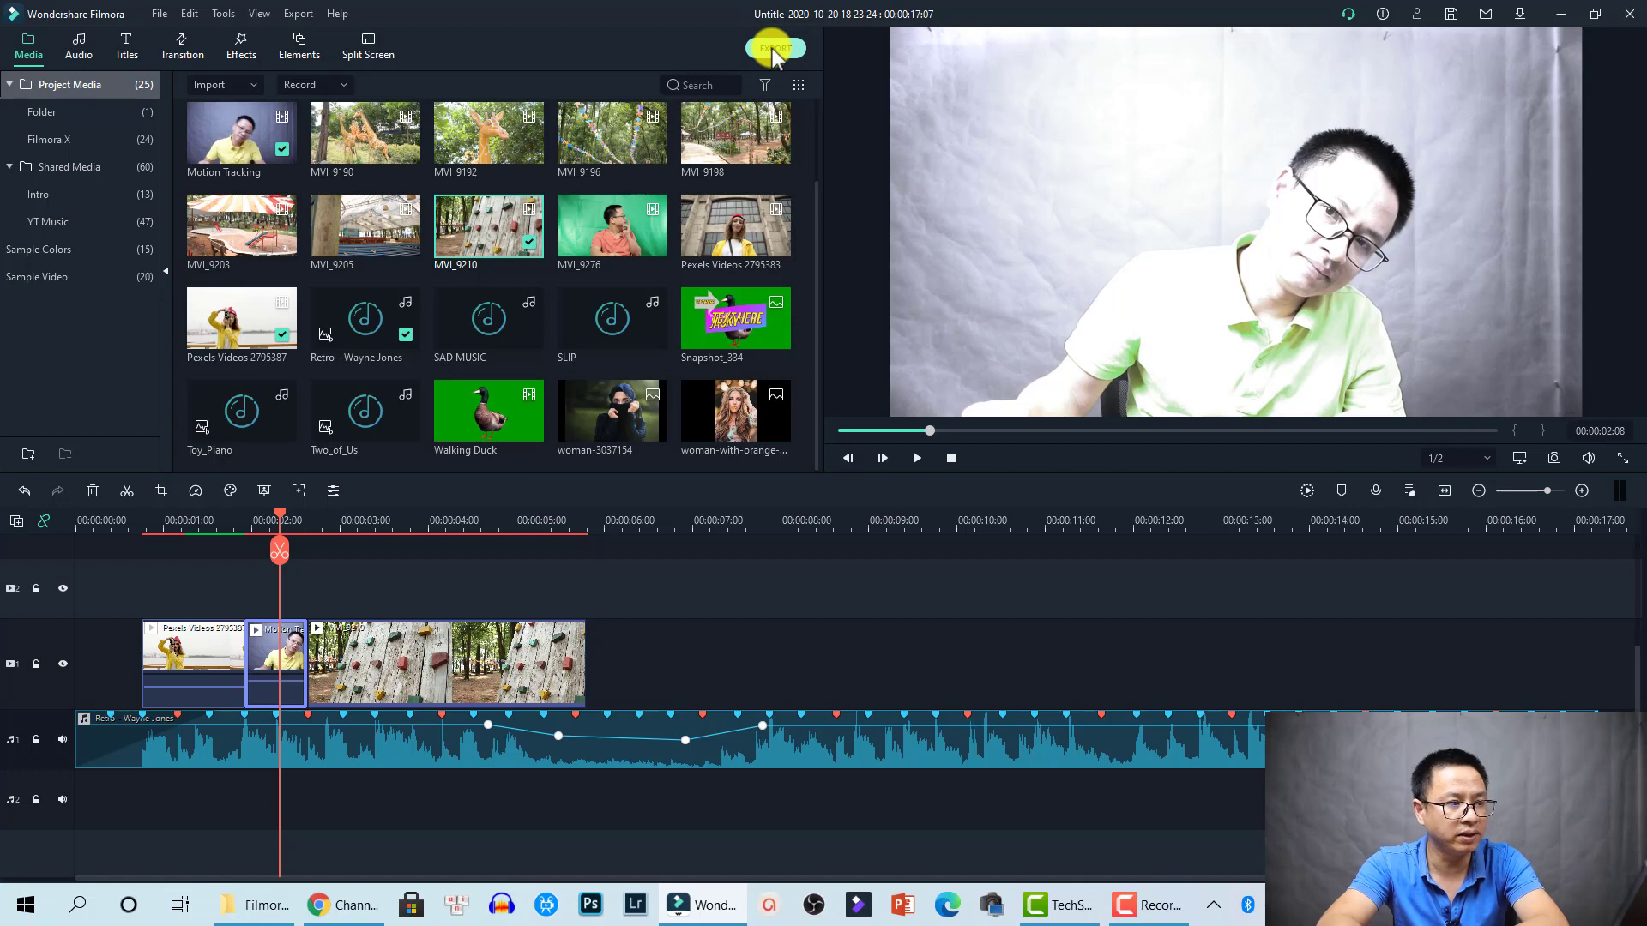
- Look at the export destinations and open the project's Export window
{"action": "left_click", "coordinate": [292, 17]}
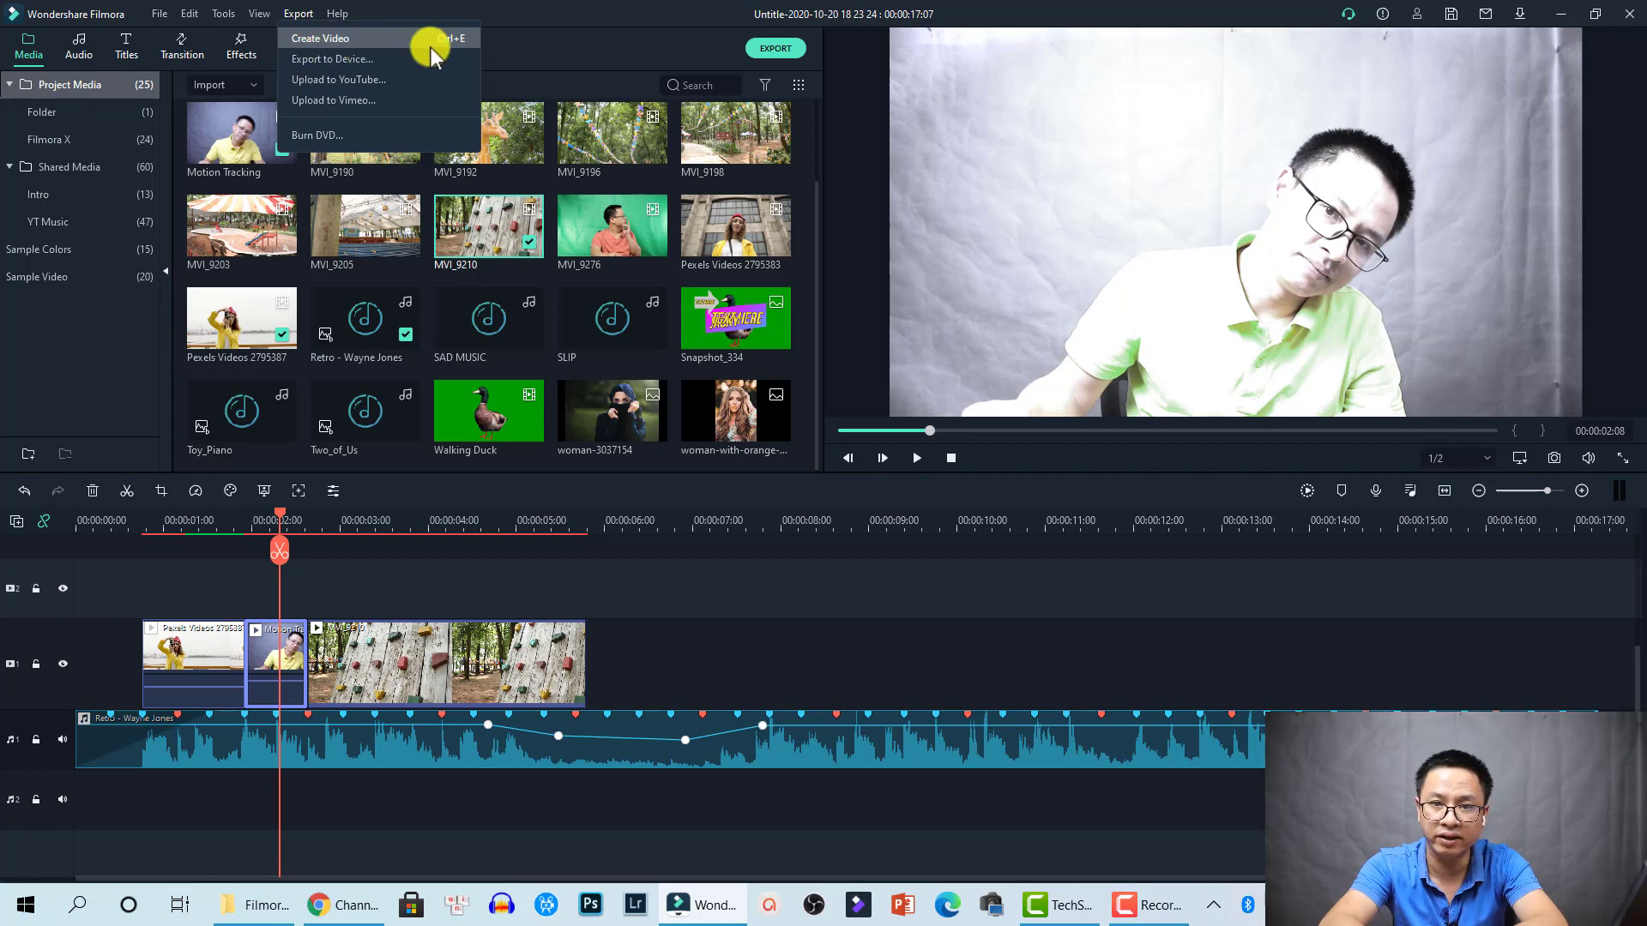
{"action": "left_click", "coordinate": [777, 53]}
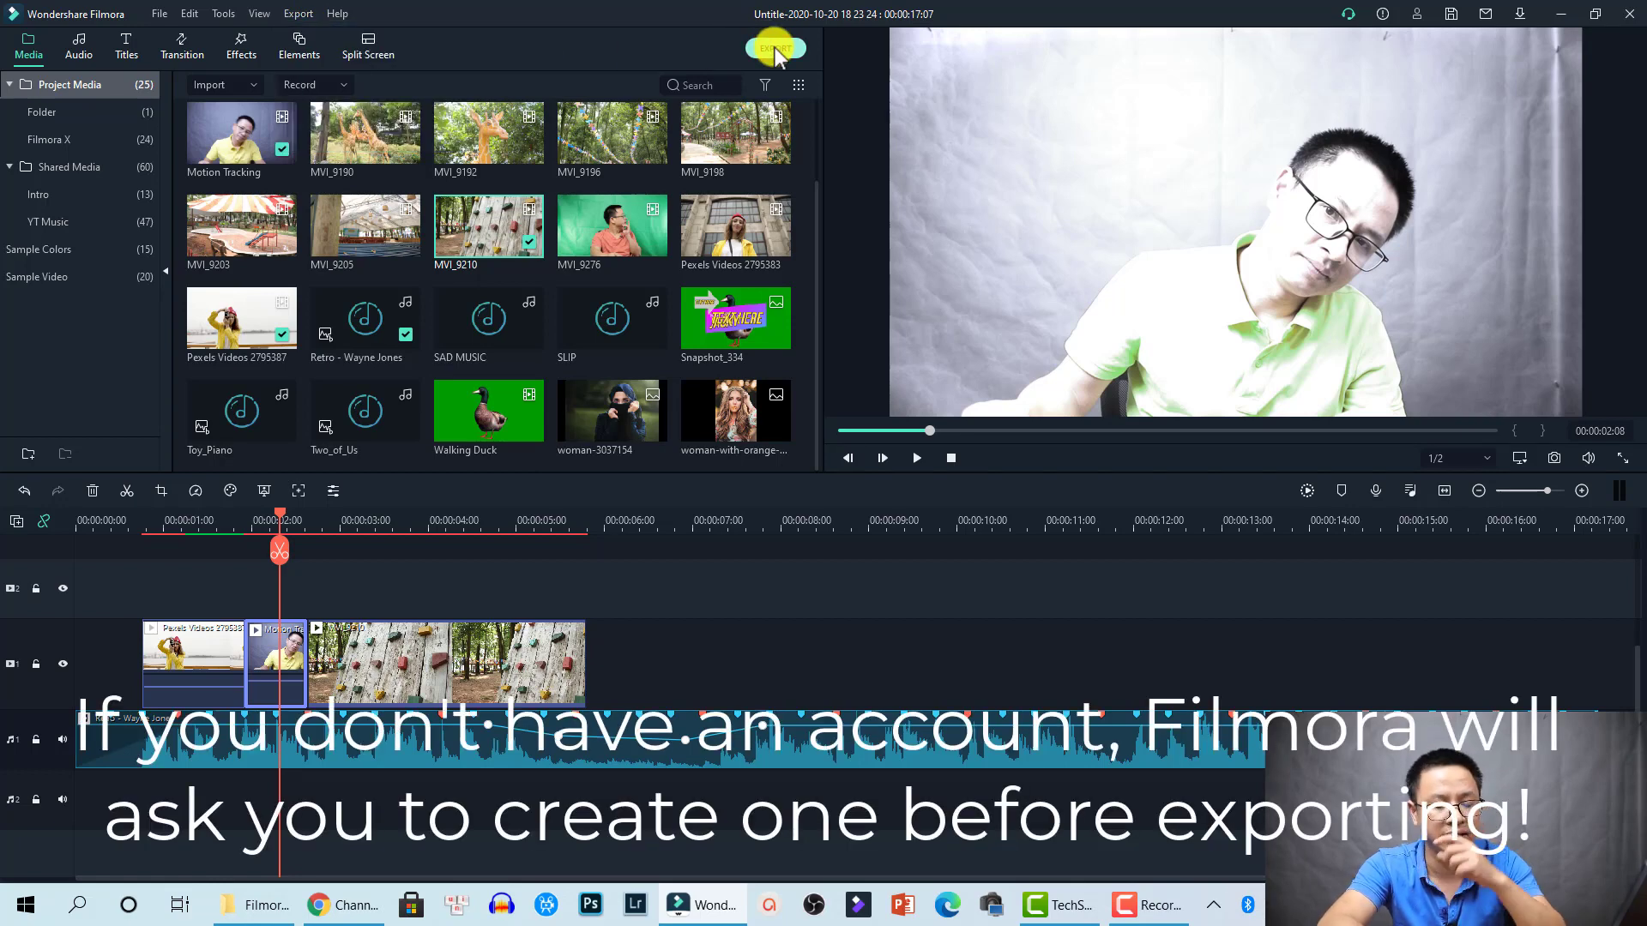
{"action": "left_click", "coordinate": [777, 53]}
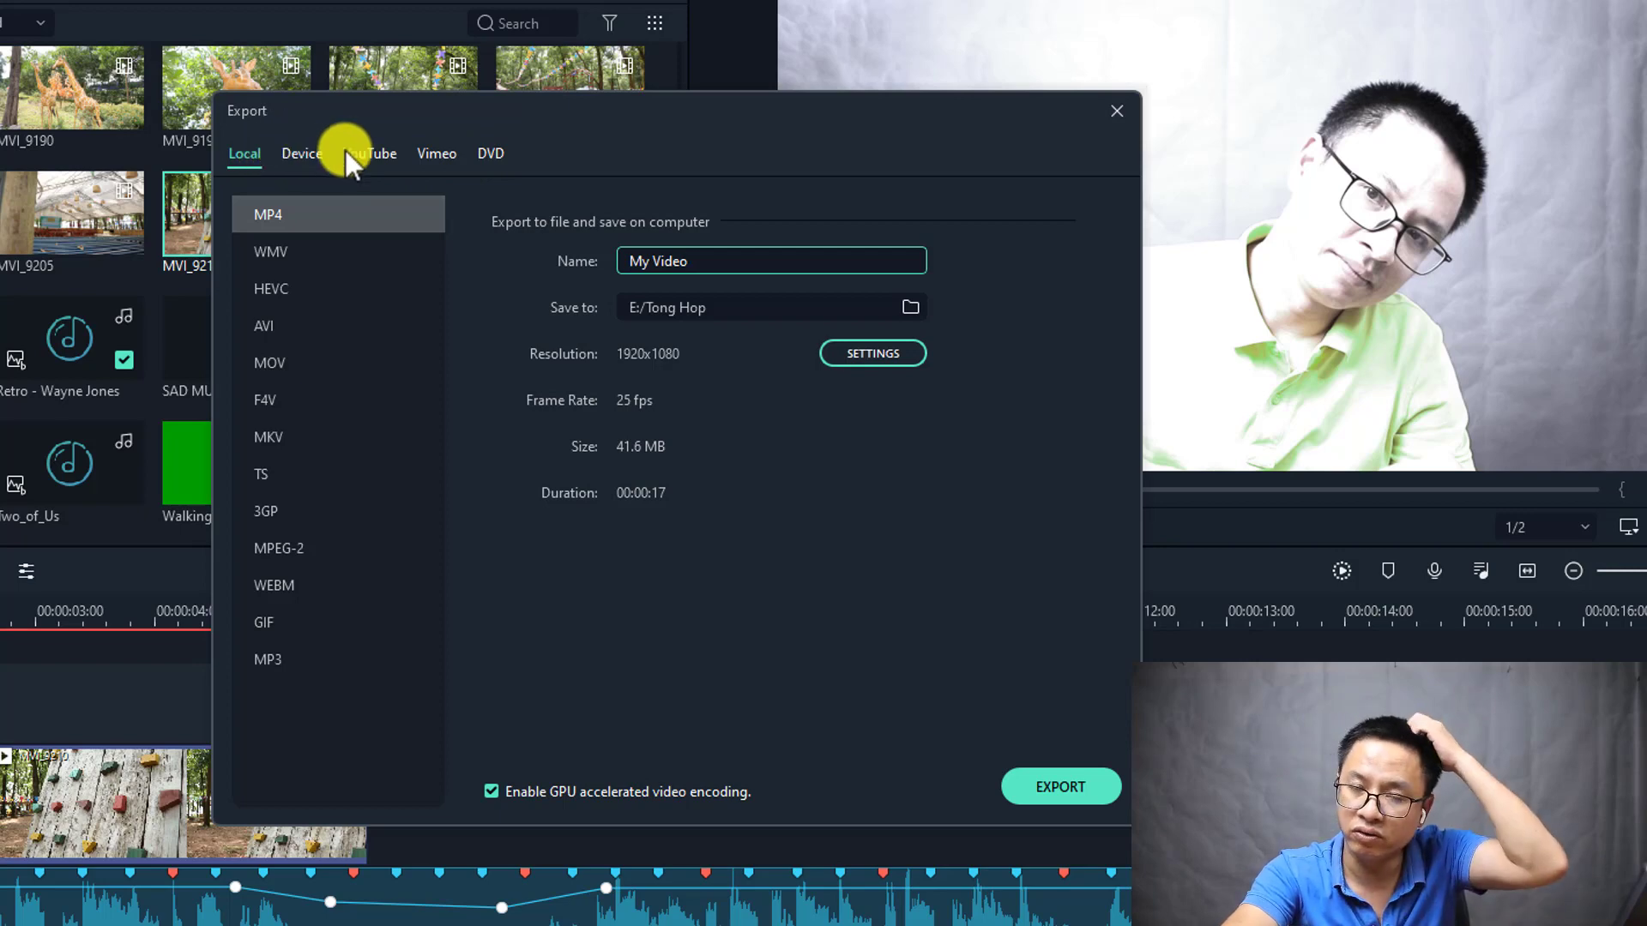
- Look through the WMV, HEVC, AVI and MP3 formats for exporting to a local file
{"action": "left_click", "coordinate": [281, 256]}
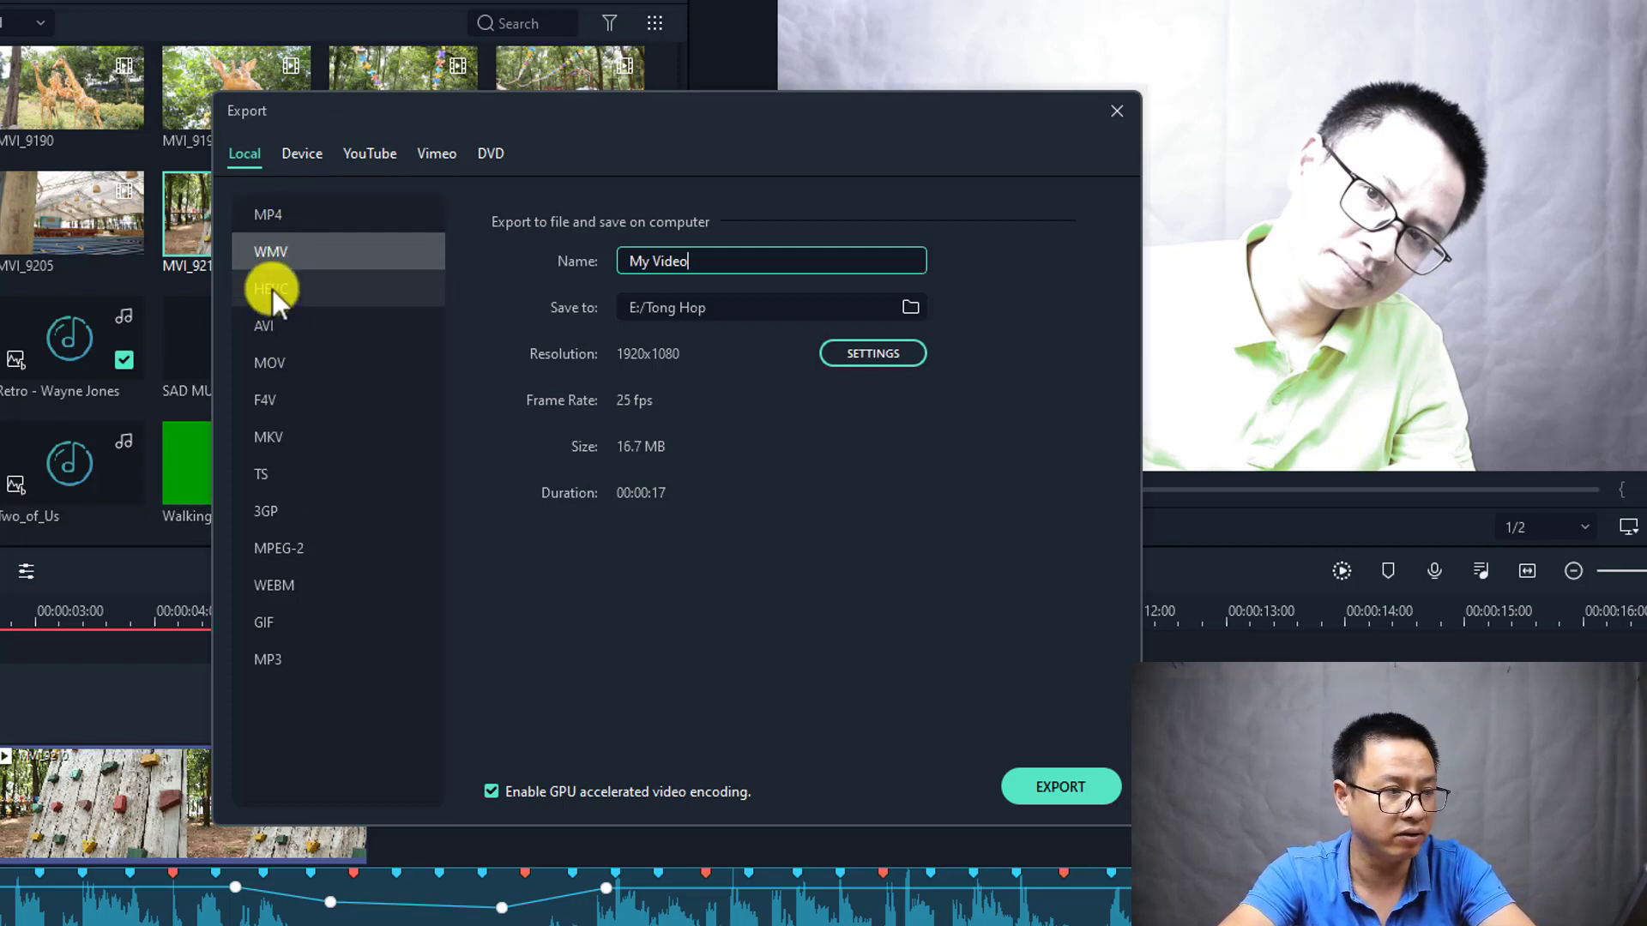
{"action": "left_click", "coordinate": [271, 290]}
{"action": "left_click", "coordinate": [276, 329]}
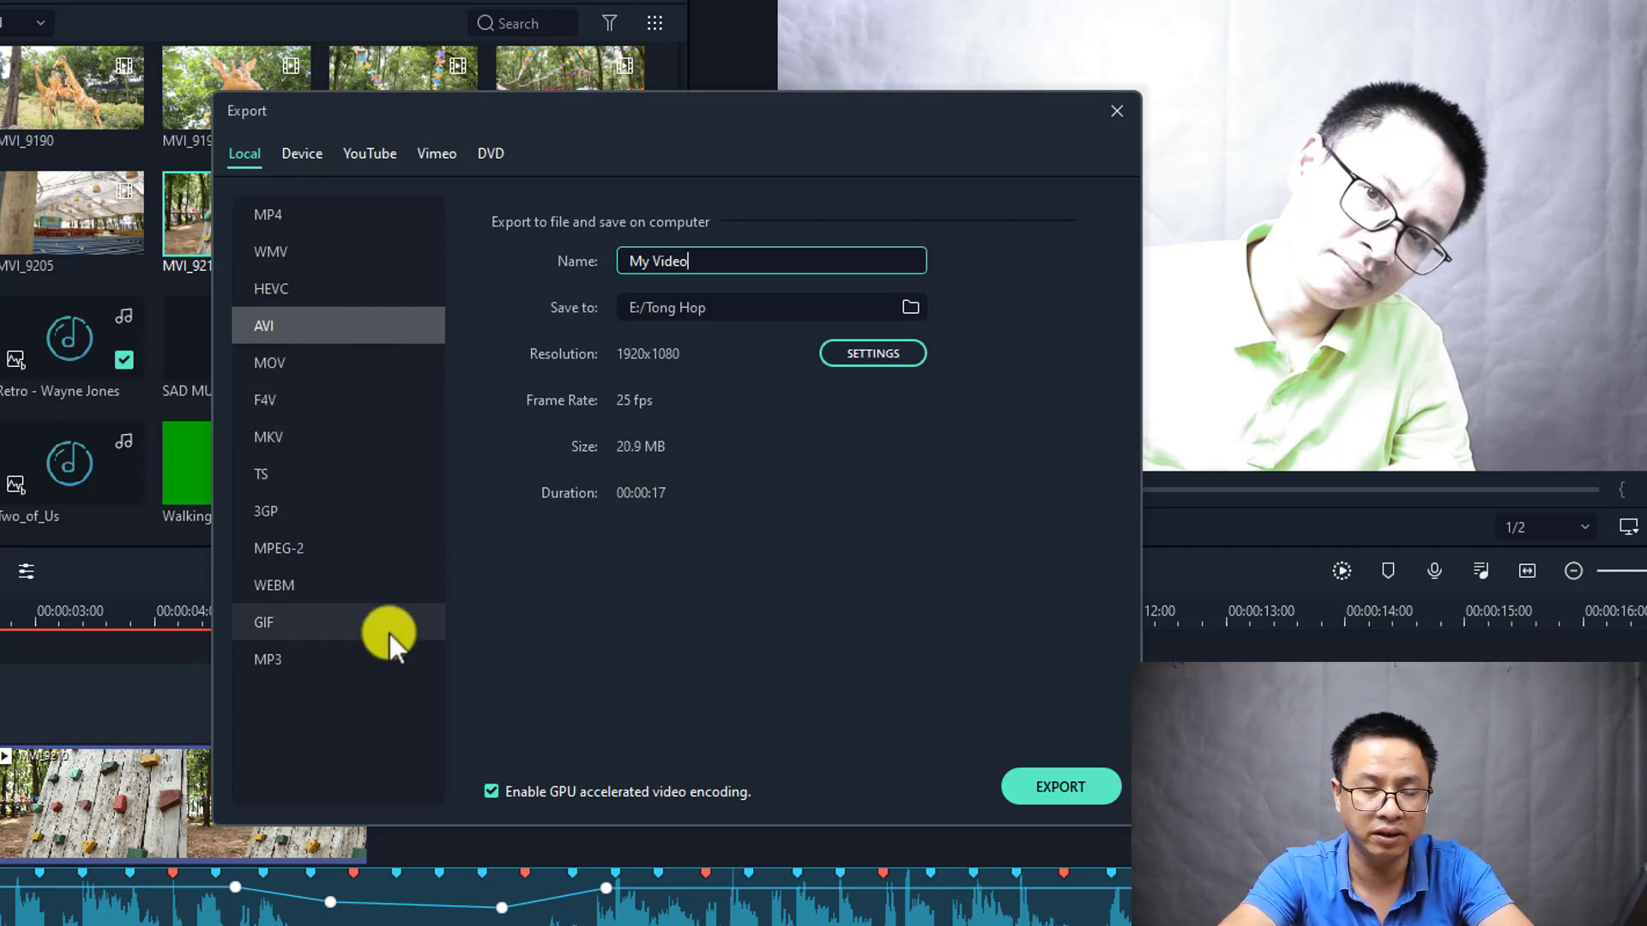
{"action": "left_click", "coordinate": [283, 659]}
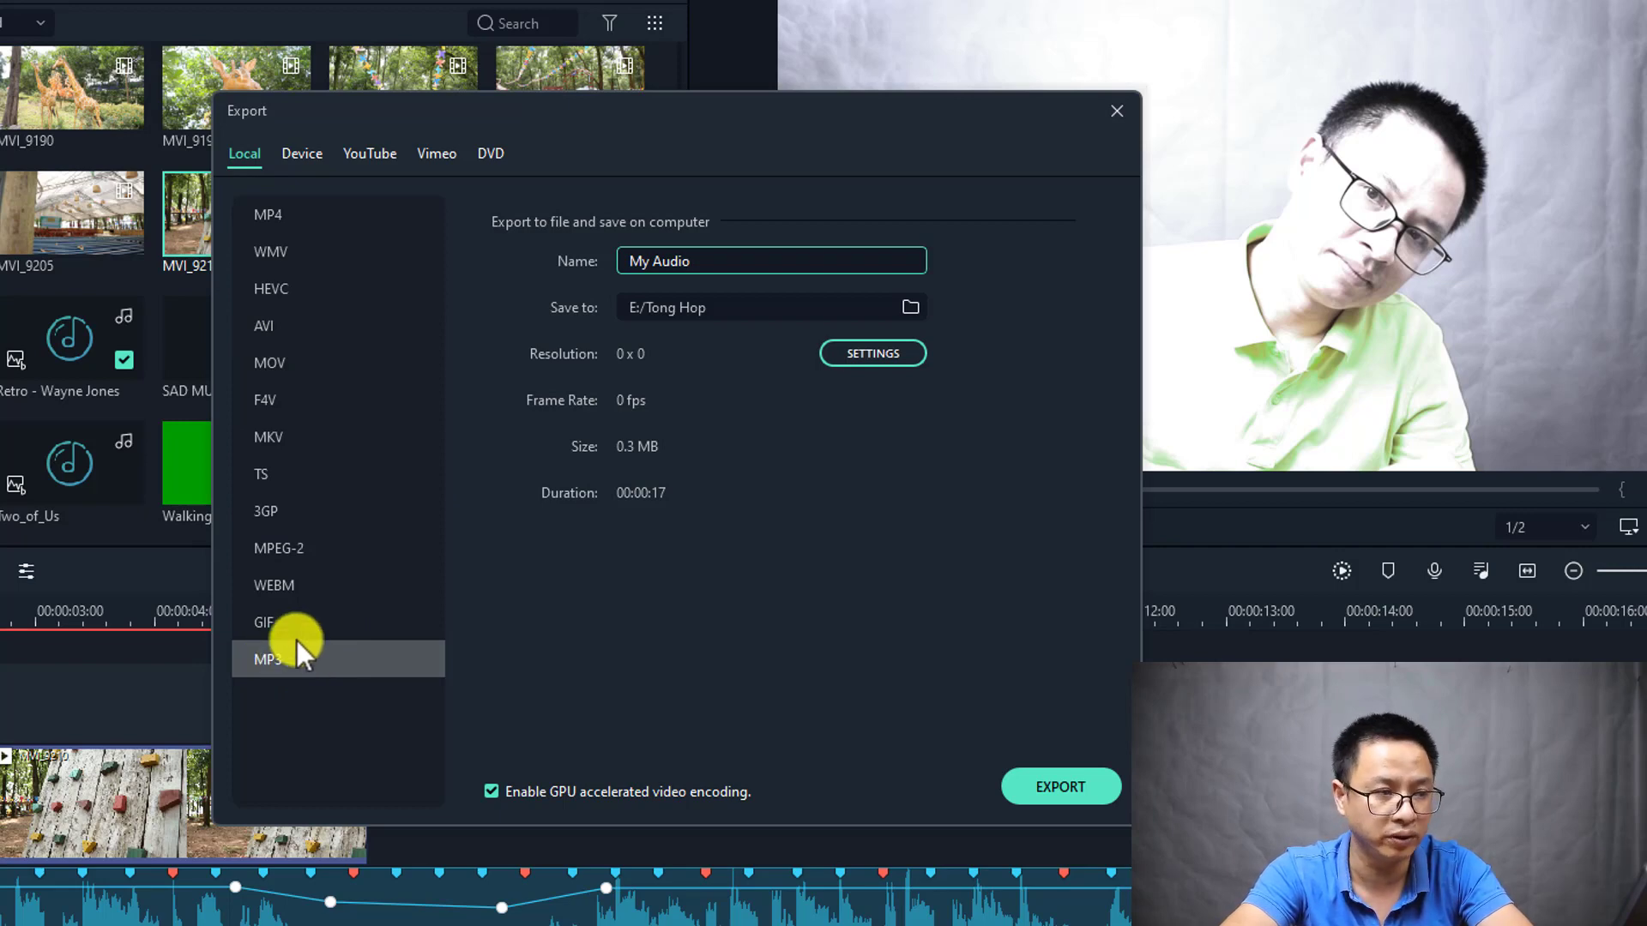
- Check the device export options and return to local export with MP4 as the format
{"action": "left_click", "coordinate": [297, 146]}
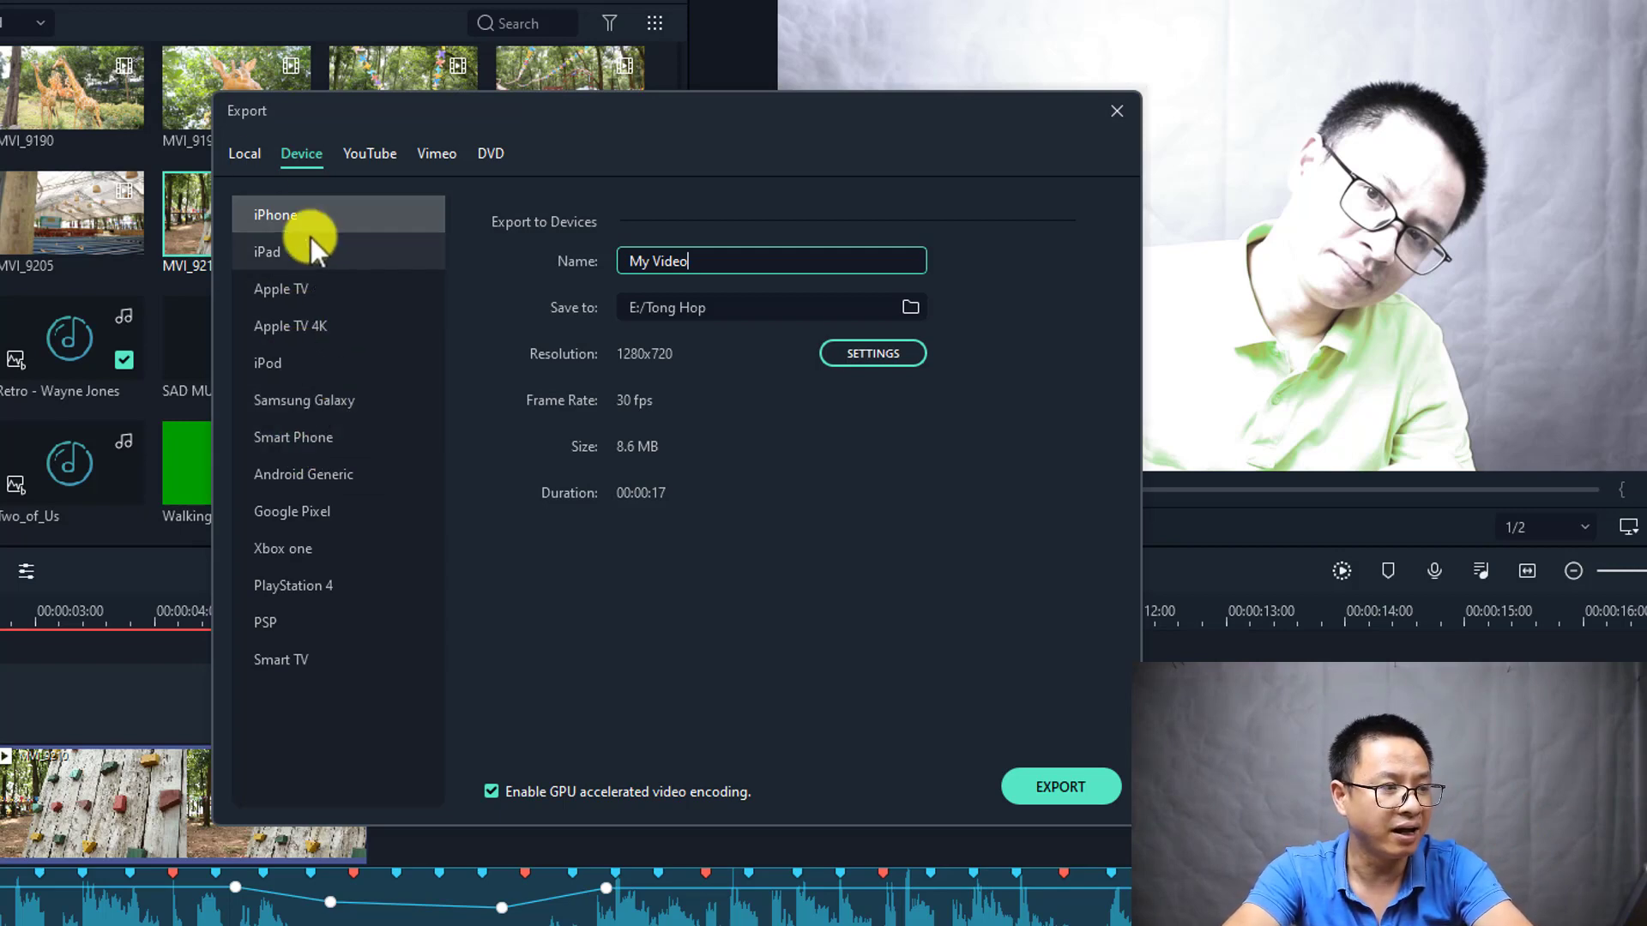
{"action": "left_click", "coordinate": [243, 156]}
{"action": "left_click", "coordinate": [283, 221]}
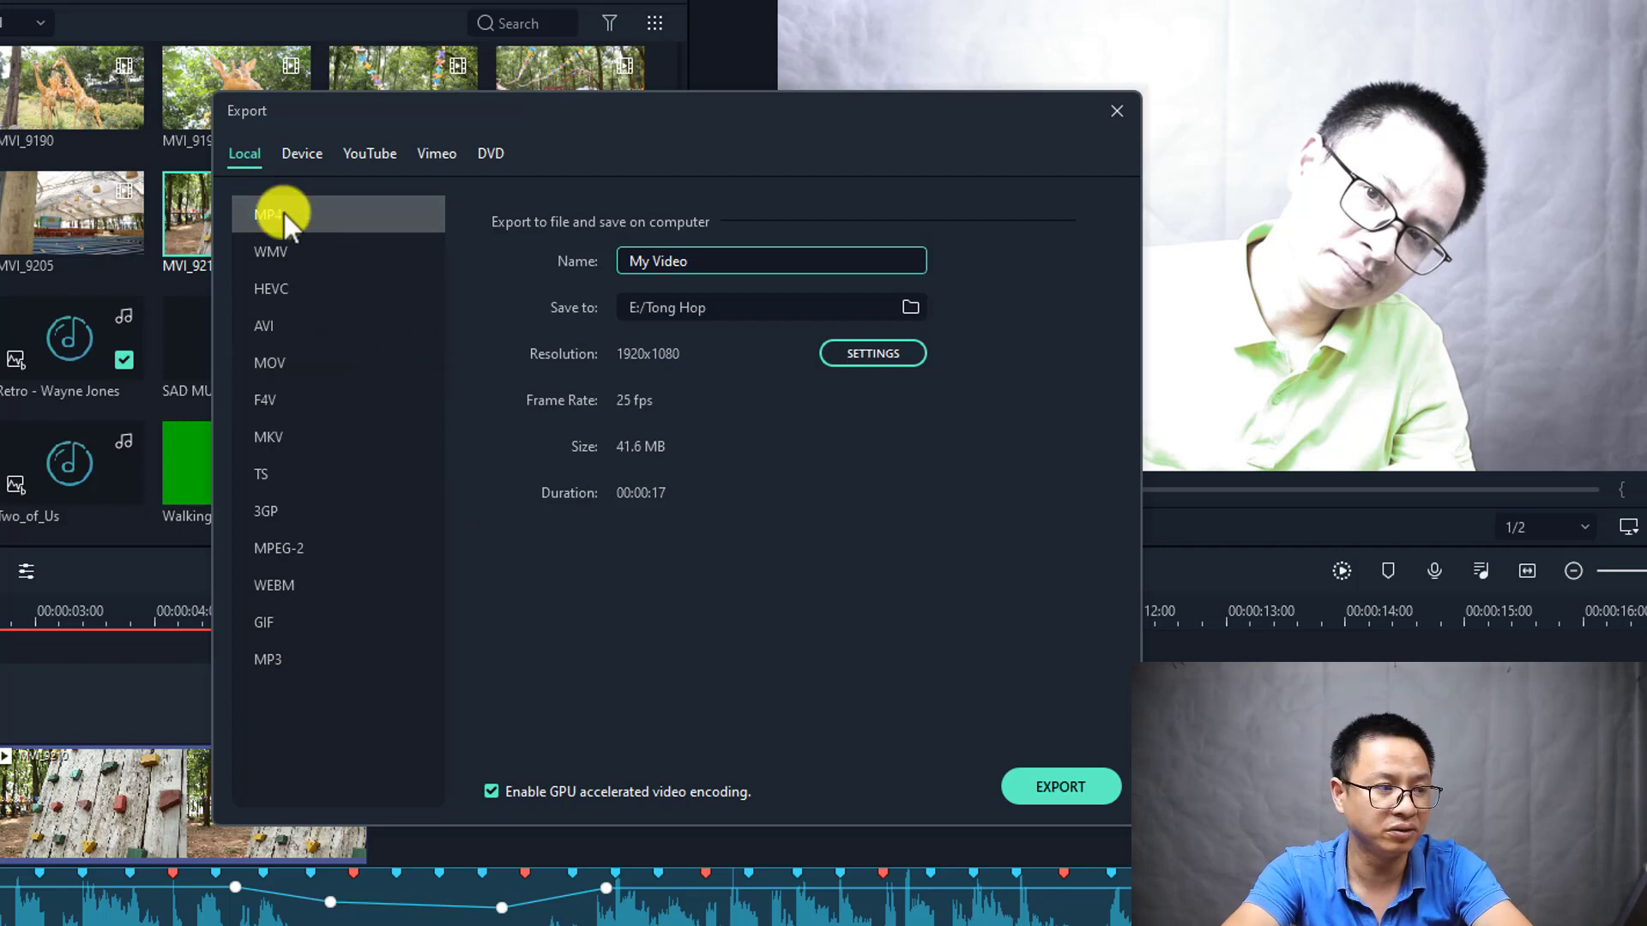
- Show the YouTube upload options and dismiss the sign-in notice
{"action": "left_click", "coordinate": [360, 155]}
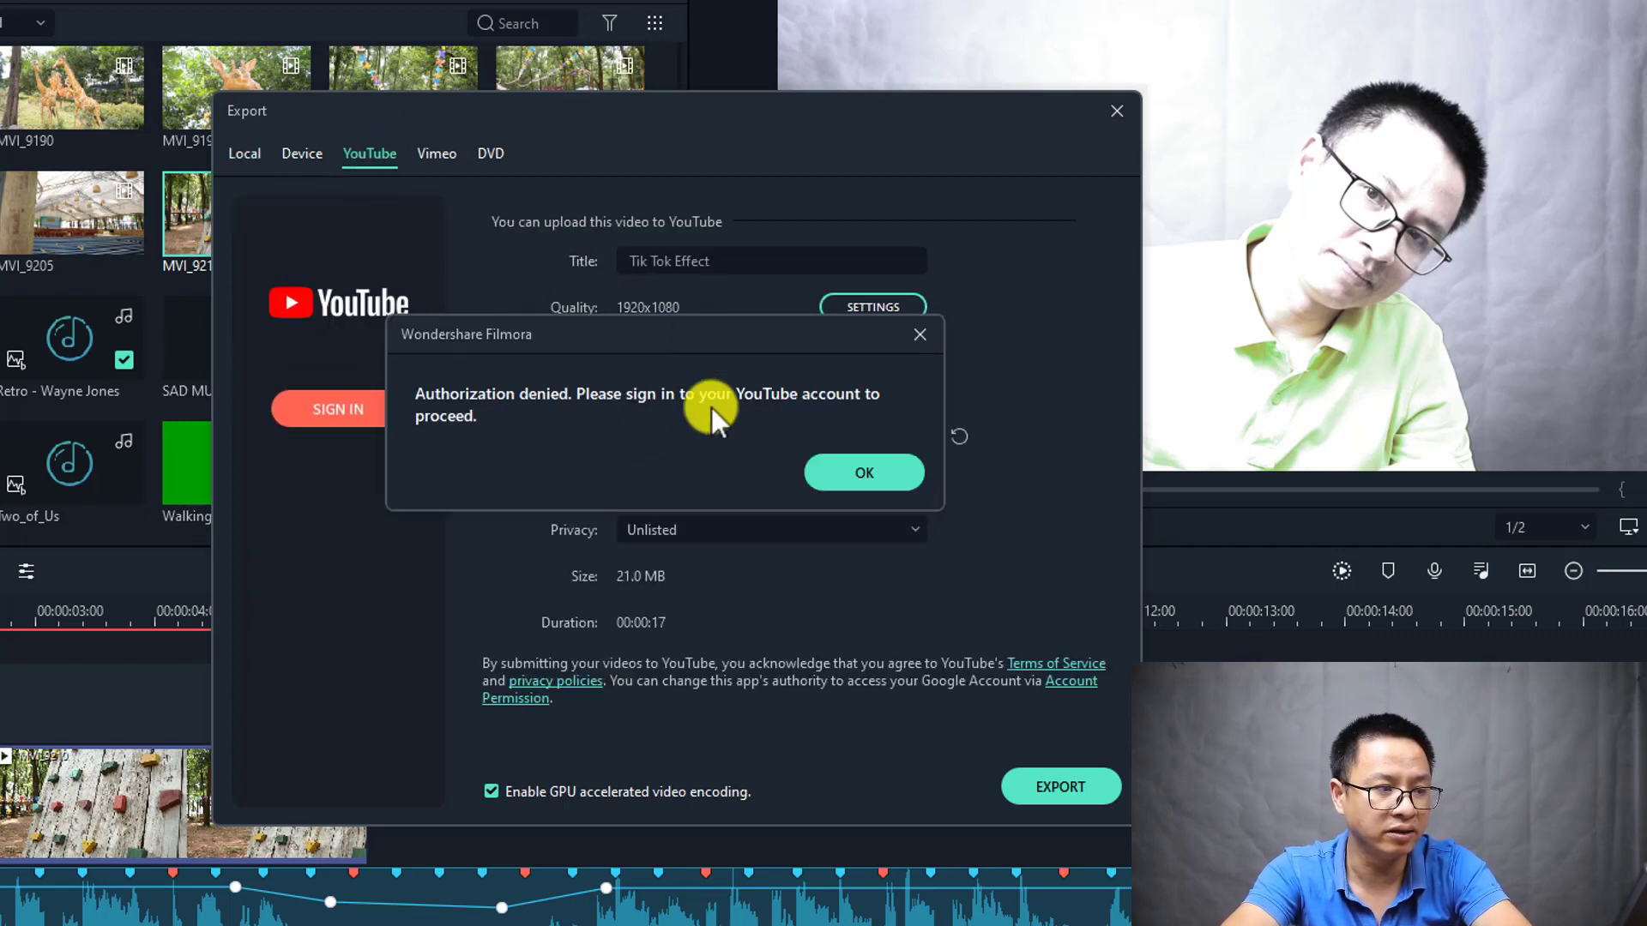
{"action": "left_click", "coordinate": [867, 473]}
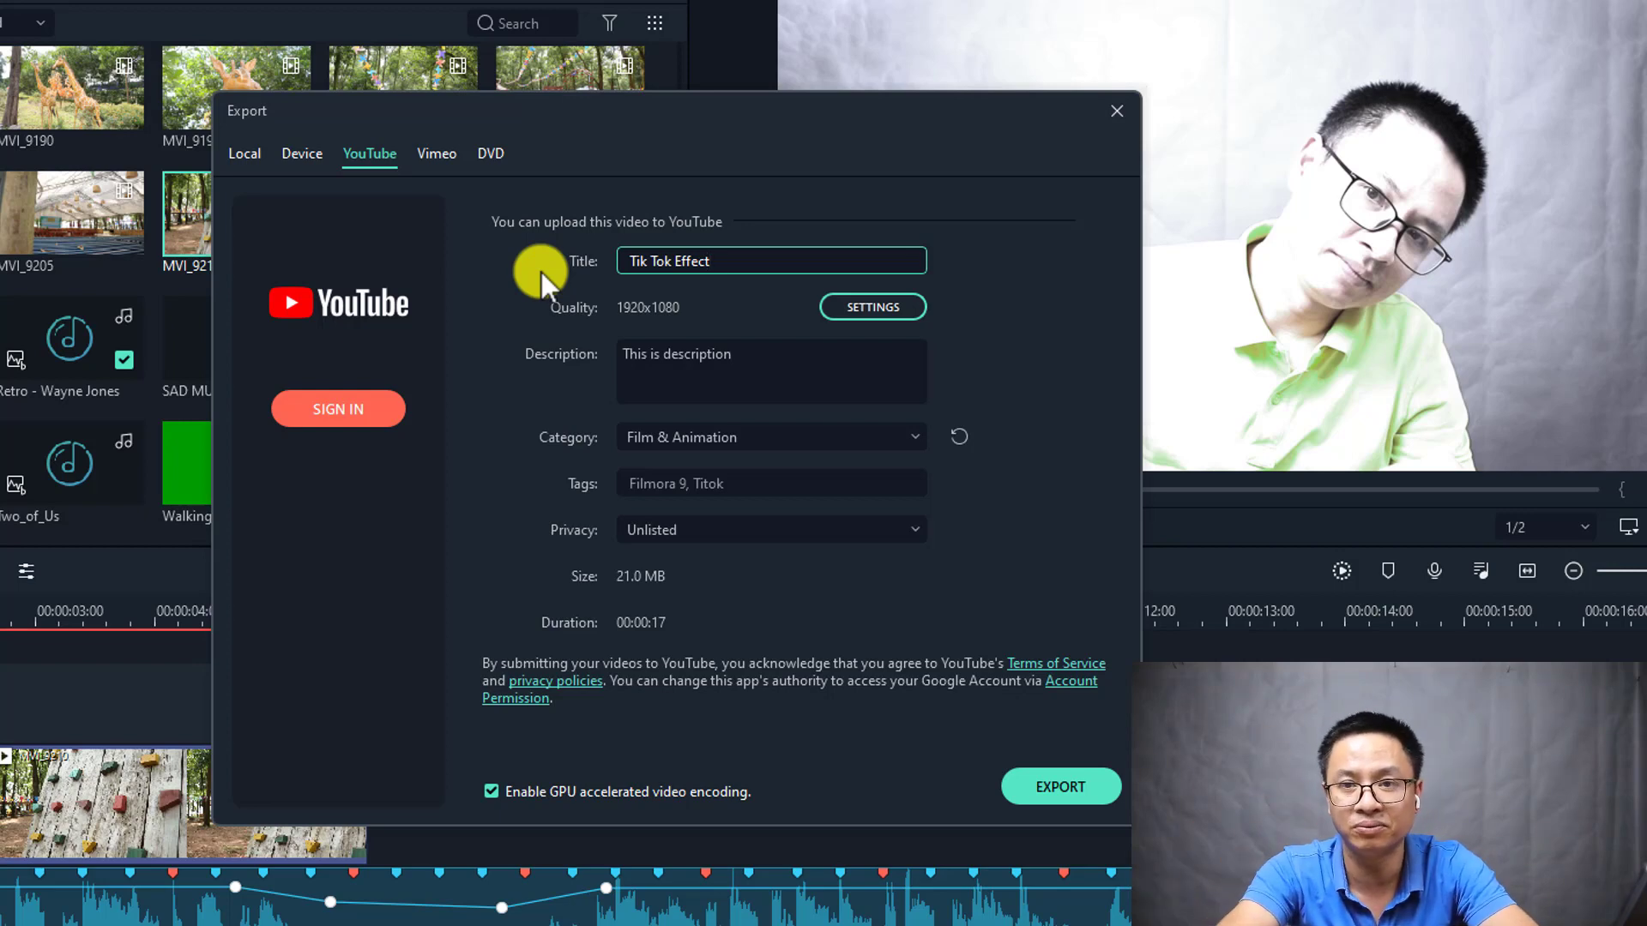
- Review the Vimeo upload options and the DVD export options
{"action": "left_click", "coordinate": [434, 151]}
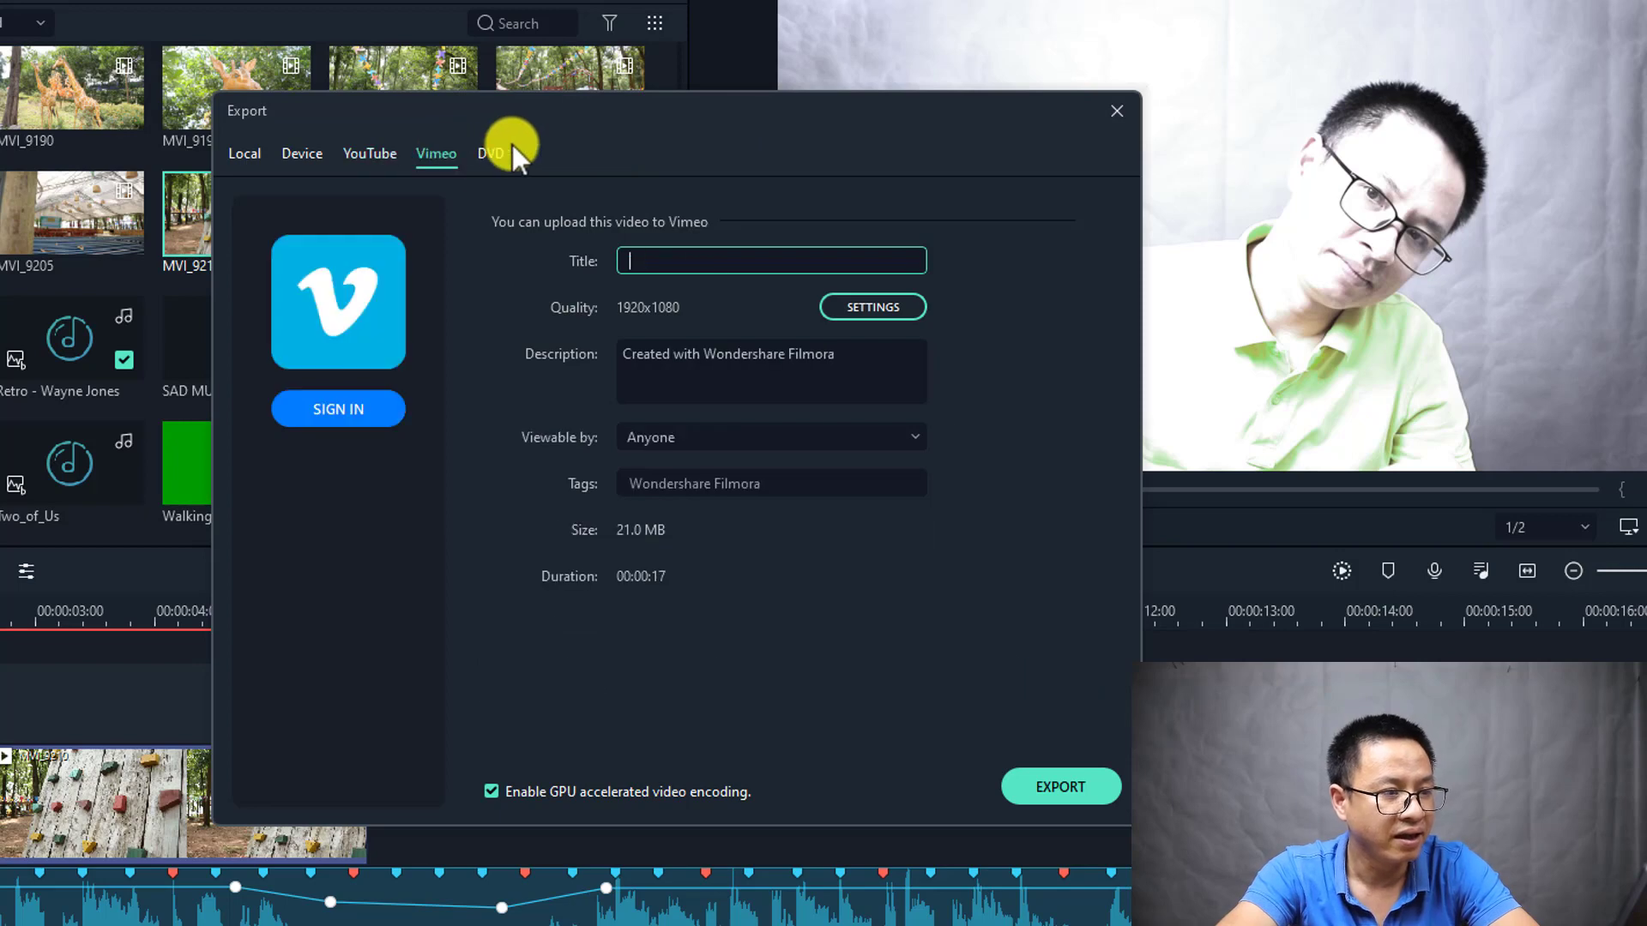
{"action": "left_click", "coordinate": [490, 155]}
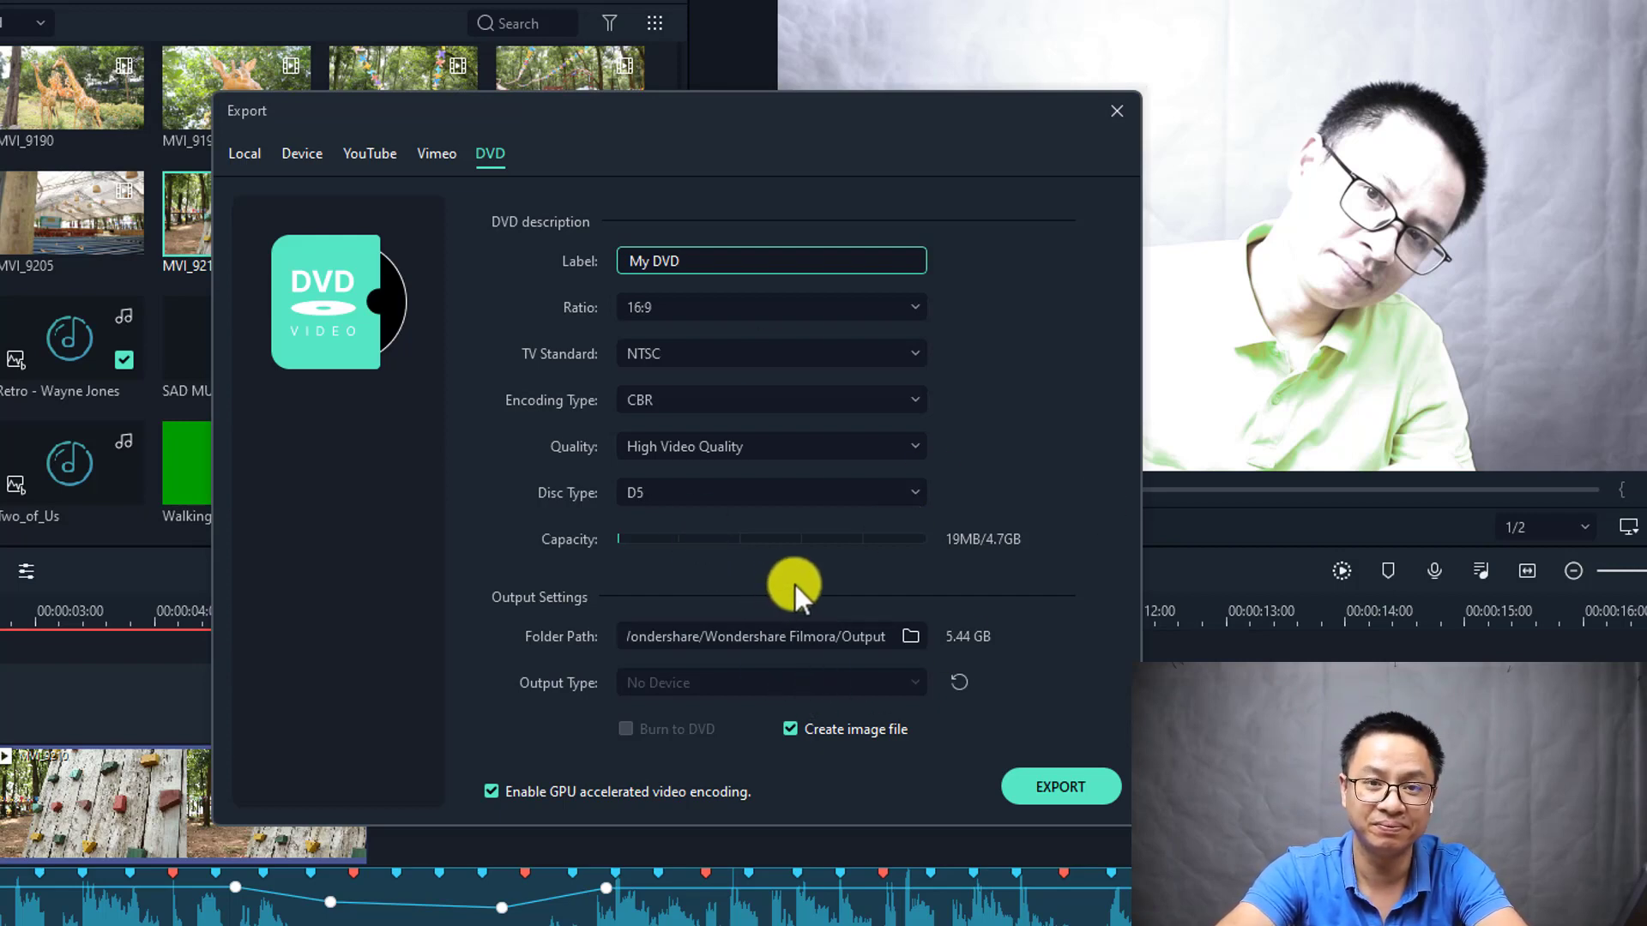
- Return to the local MP4 export options and name the output file test
{"action": "left_click", "coordinate": [245, 153]}
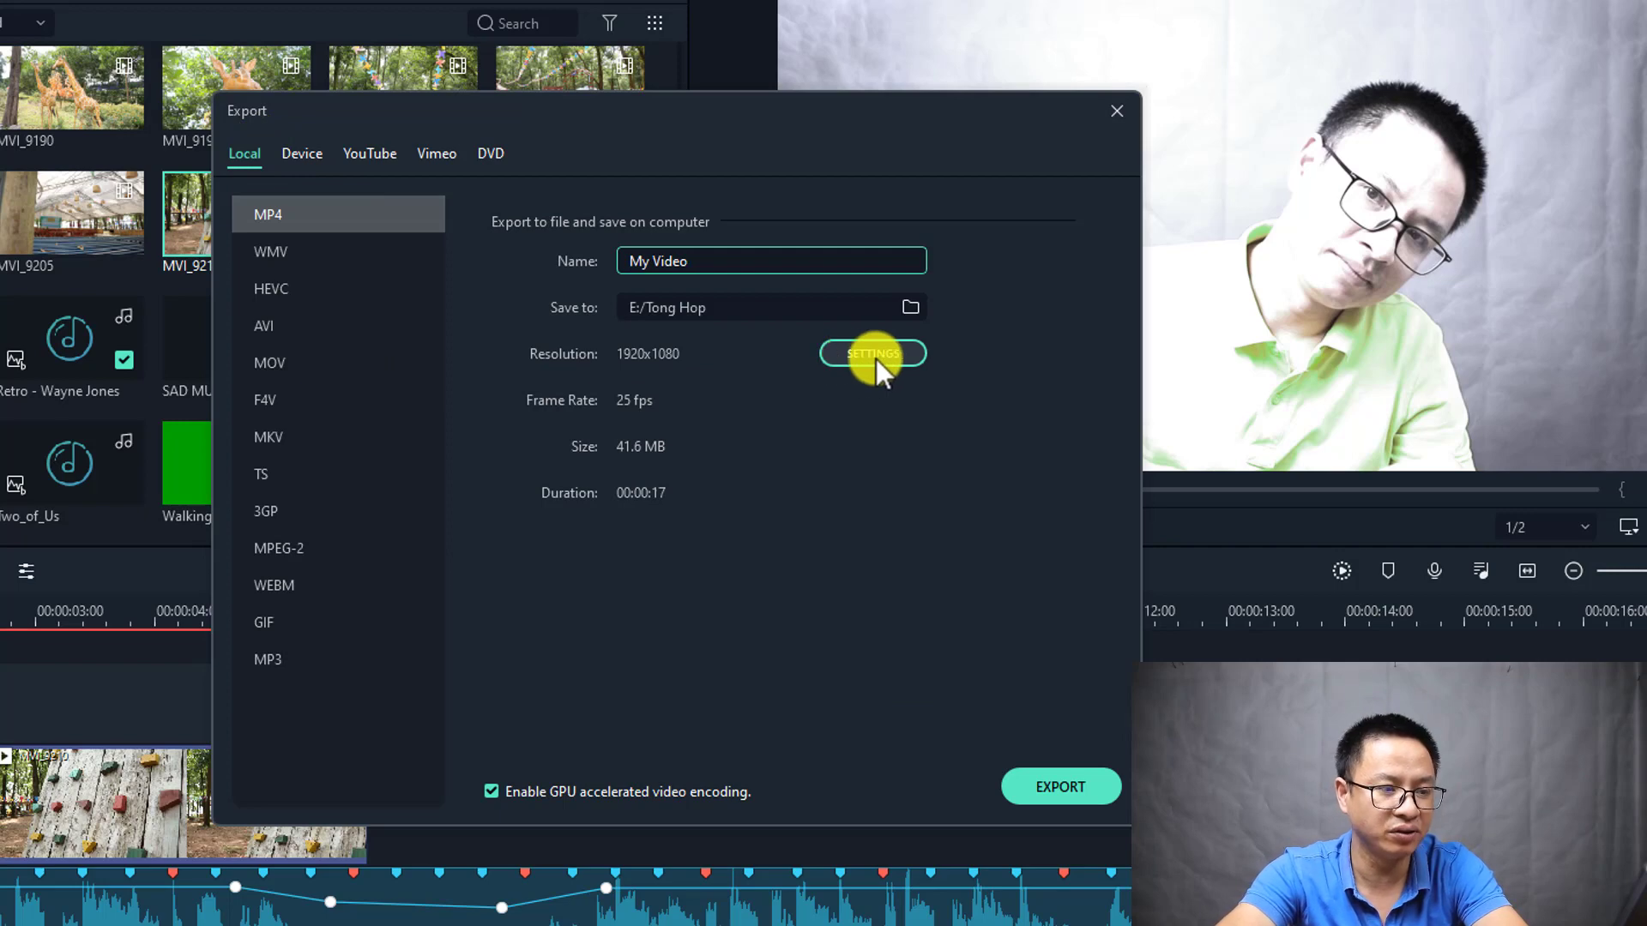
{"action": "left_click_drag", "start_coordinate": [717, 261], "coordinate": [518, 275]}
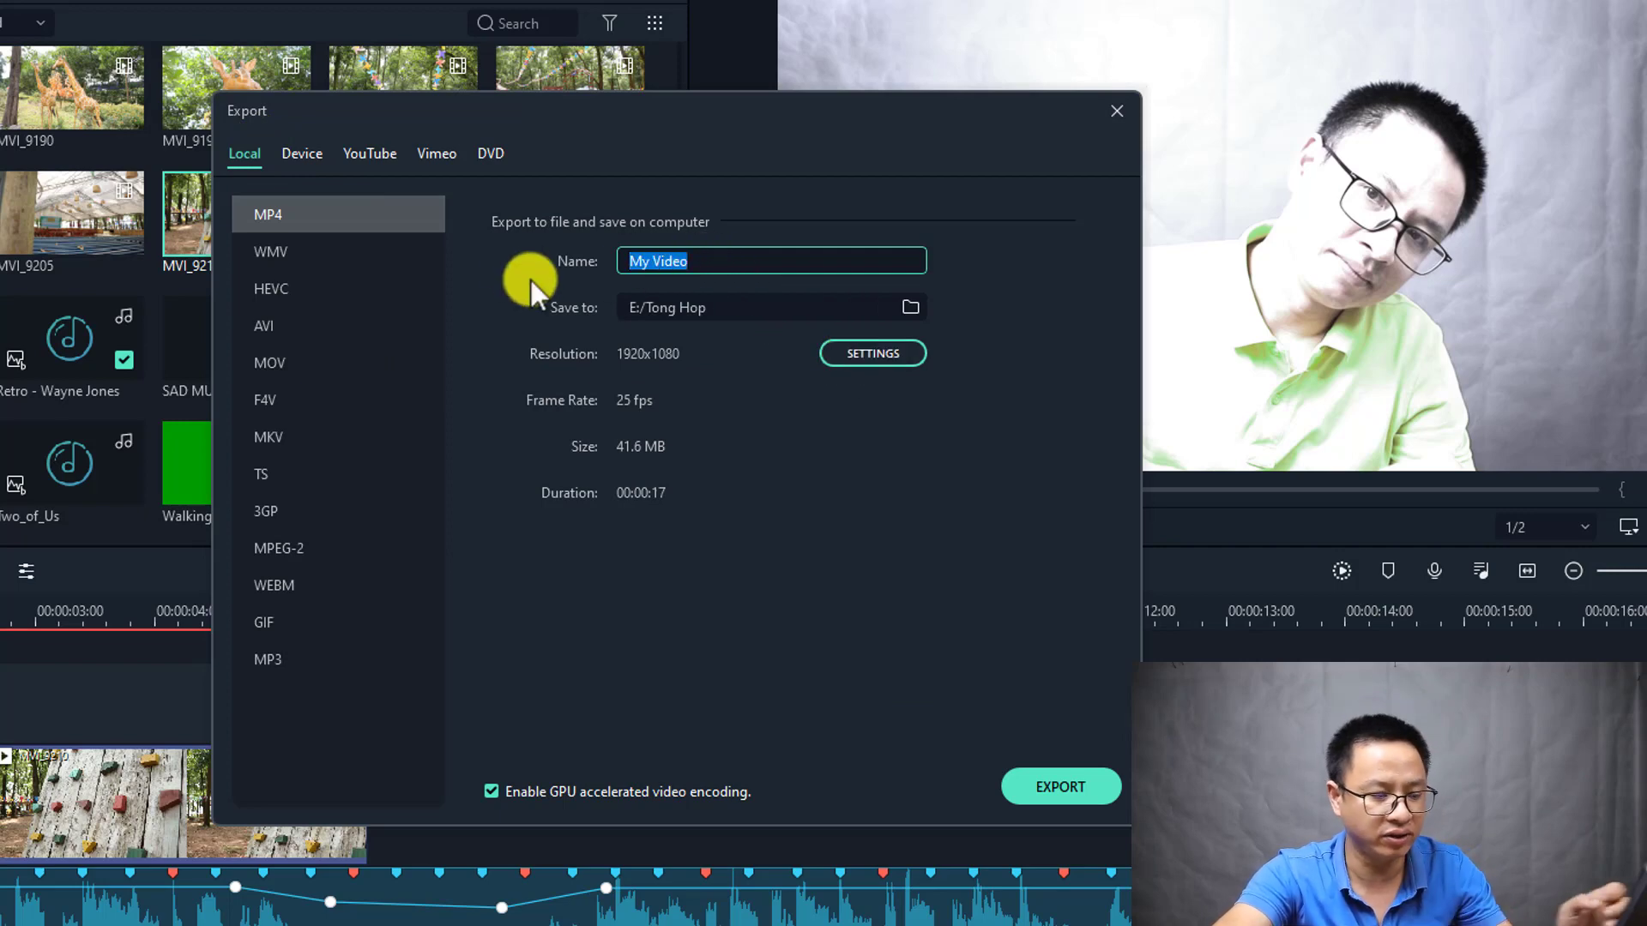
{"action": "type", "text": "test"}
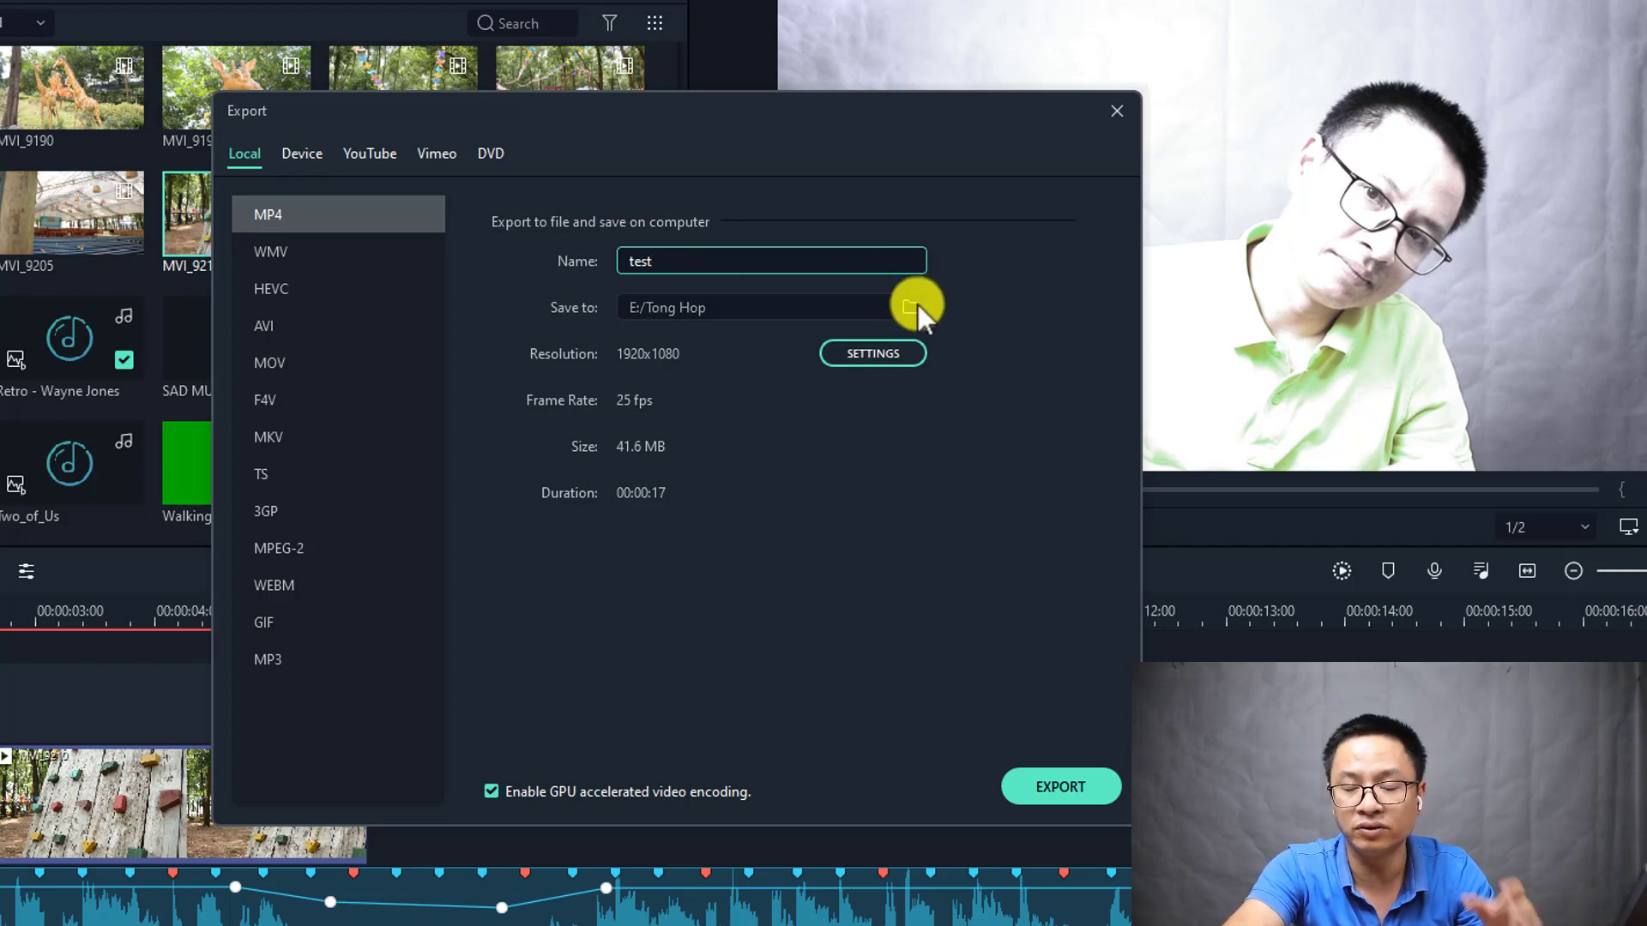
- Set a custom video bit rate of 100000 kbps in the MP4 export settings and apply it
{"action": "left_click", "coordinate": [873, 353]}
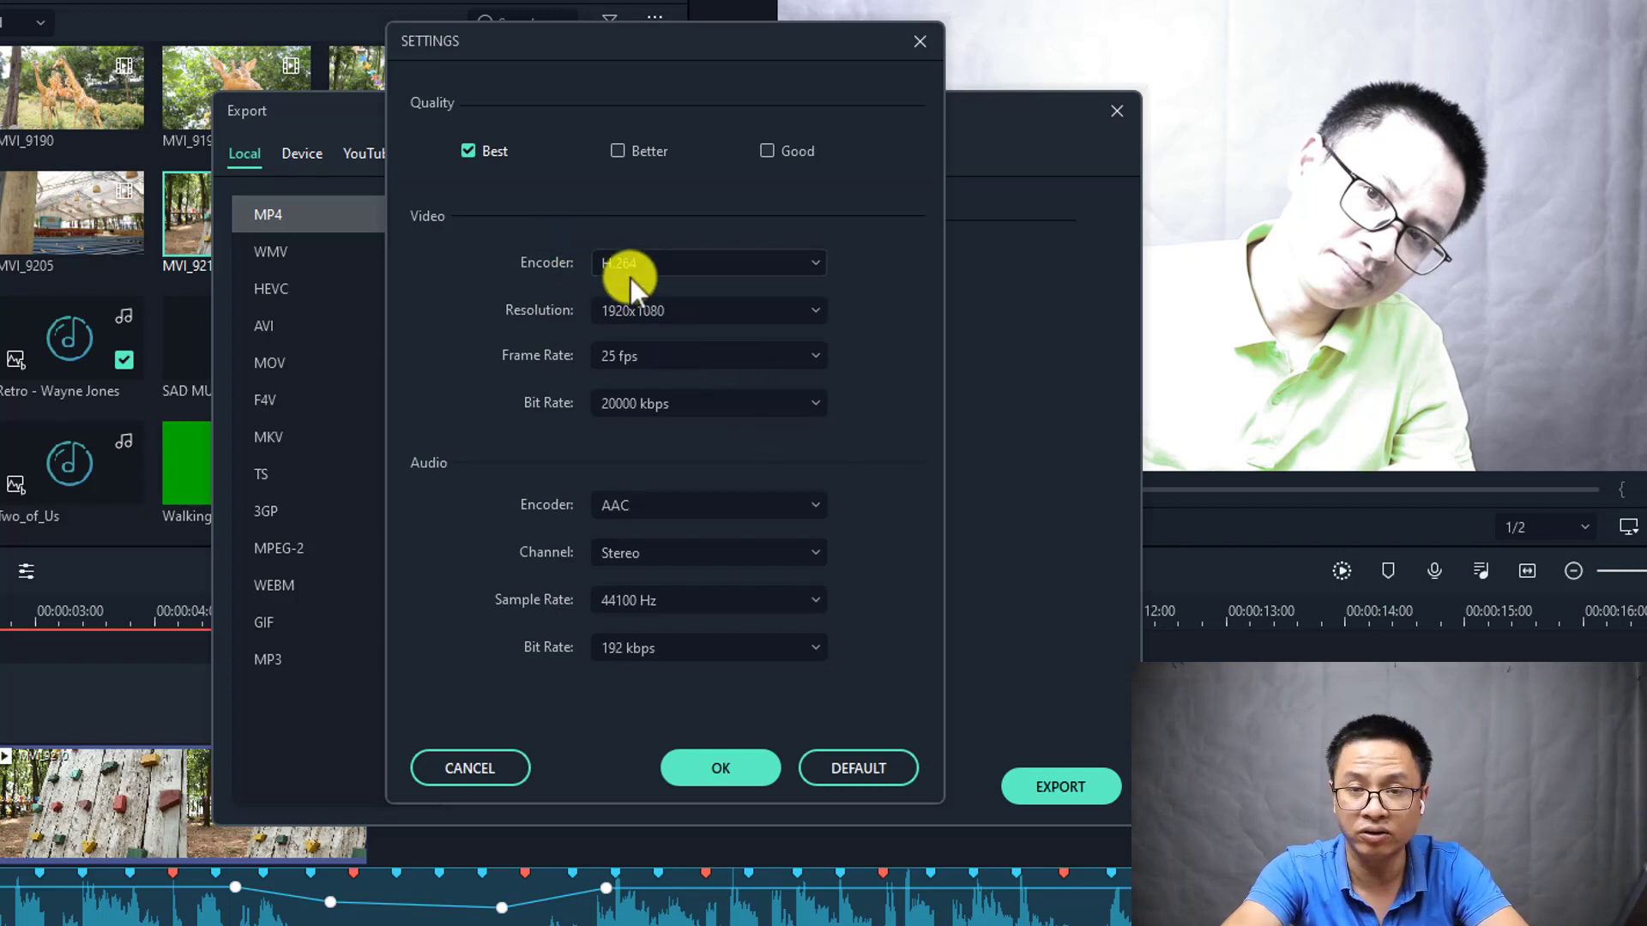
{"action": "left_click", "coordinate": [656, 404]}
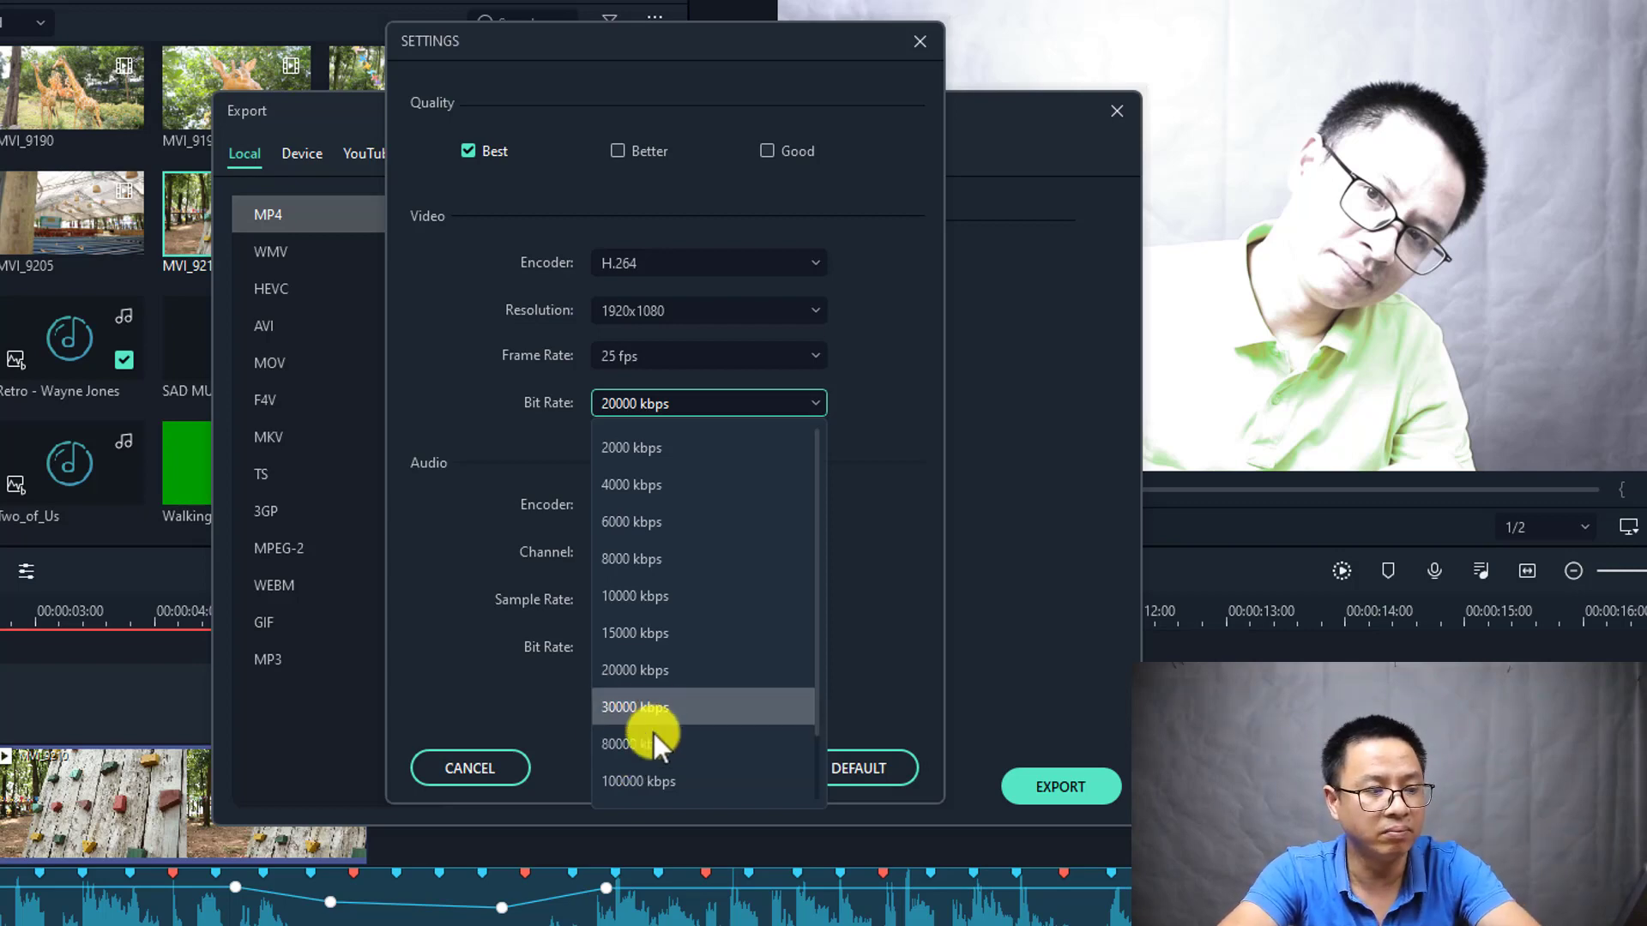
{"action": "scroll", "coordinate": [653, 734], "scroll_direction": "down", "scroll_amount": 1}
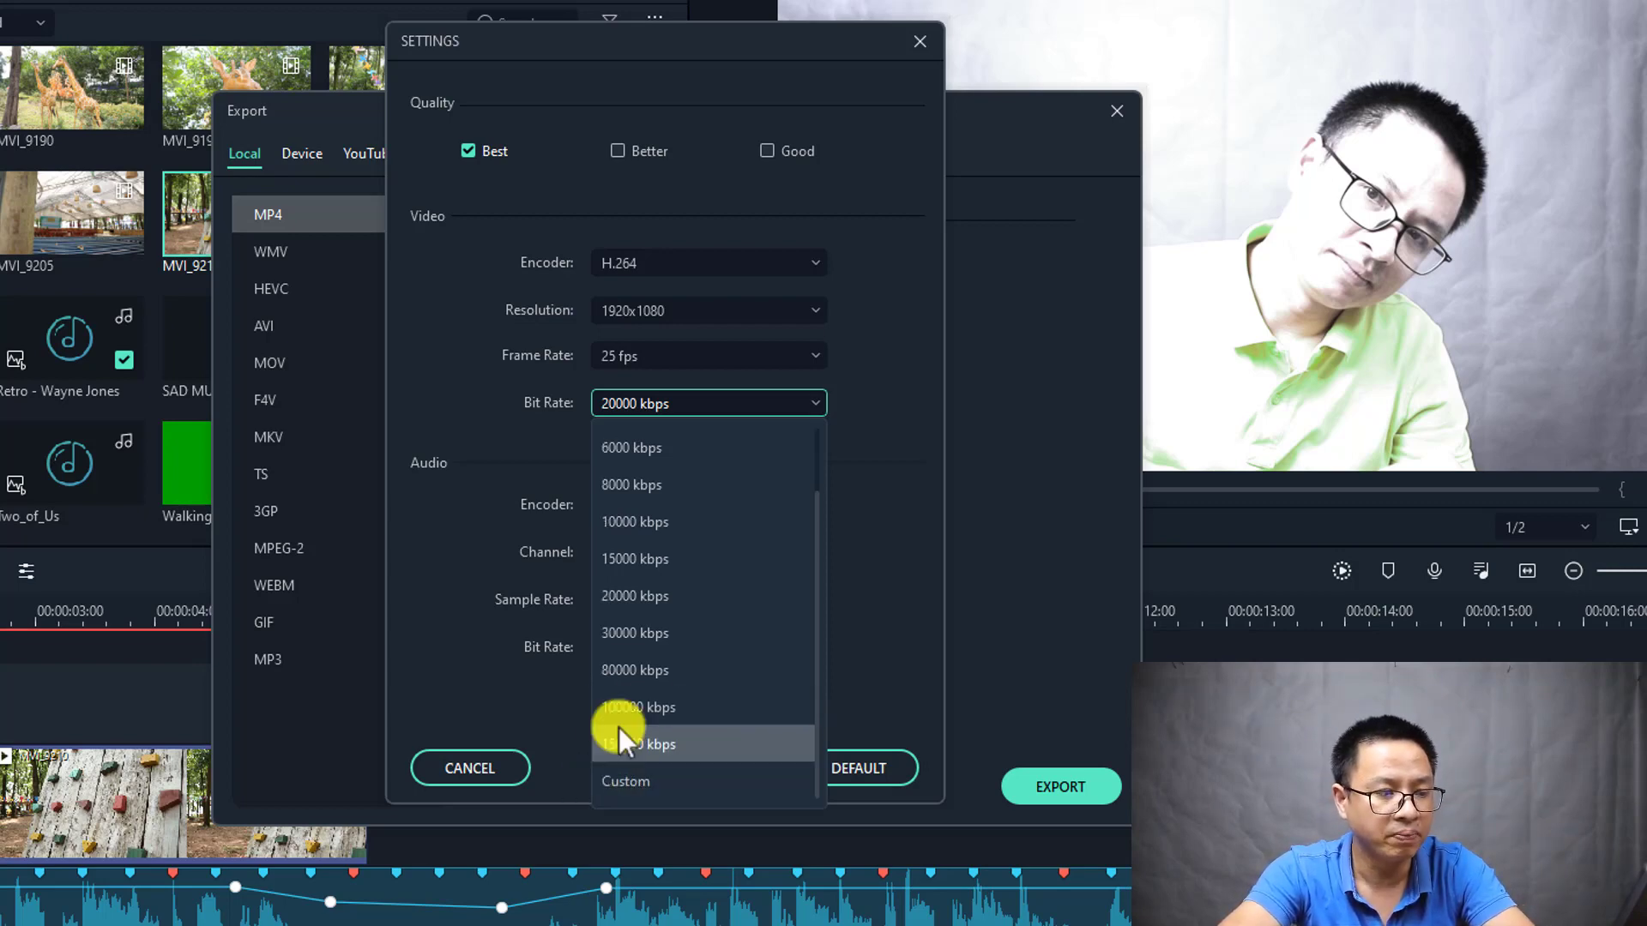
{"action": "left_click", "coordinate": [641, 781]}
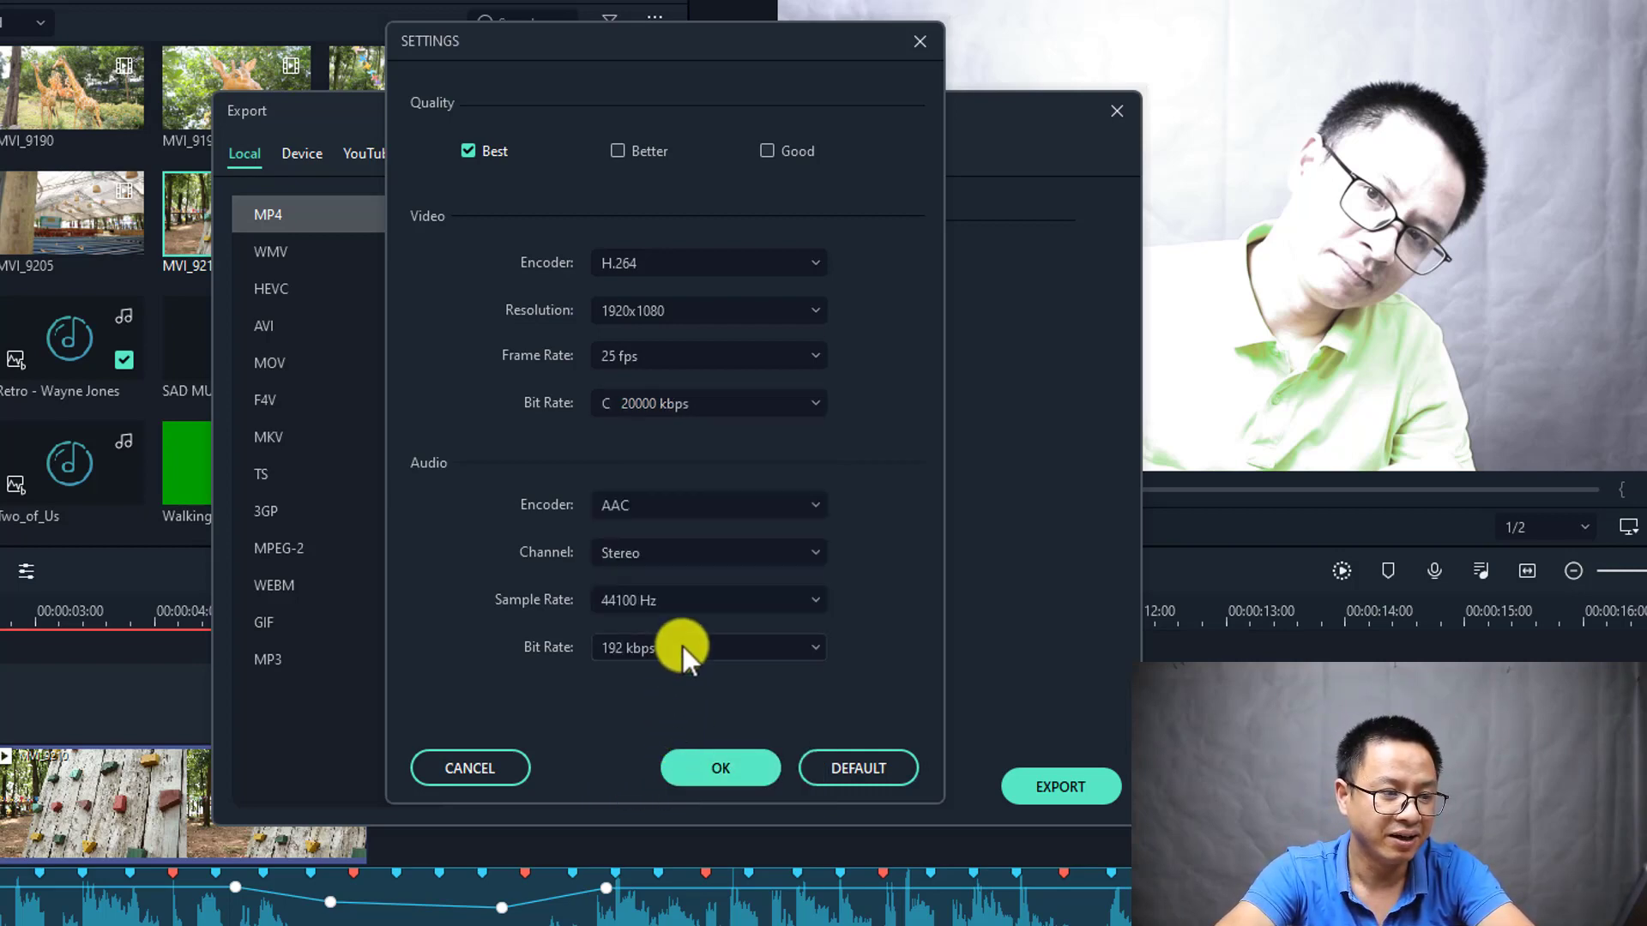
{"action": "left_click", "coordinate": [643, 402]}
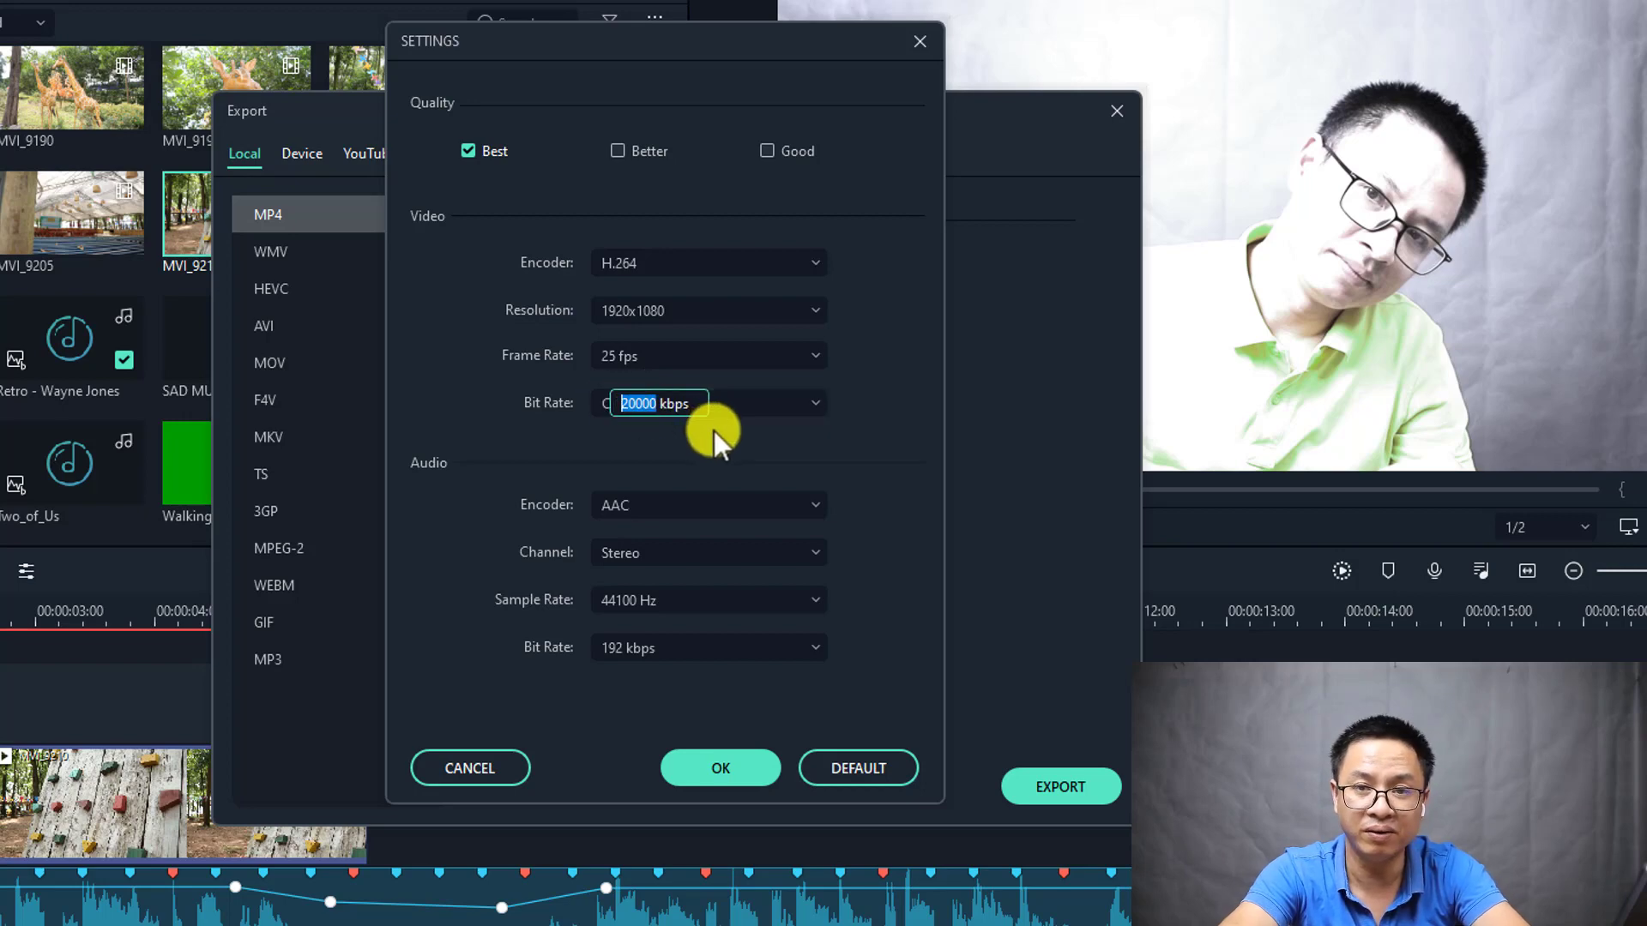
{"action": "type", "text": "10"}
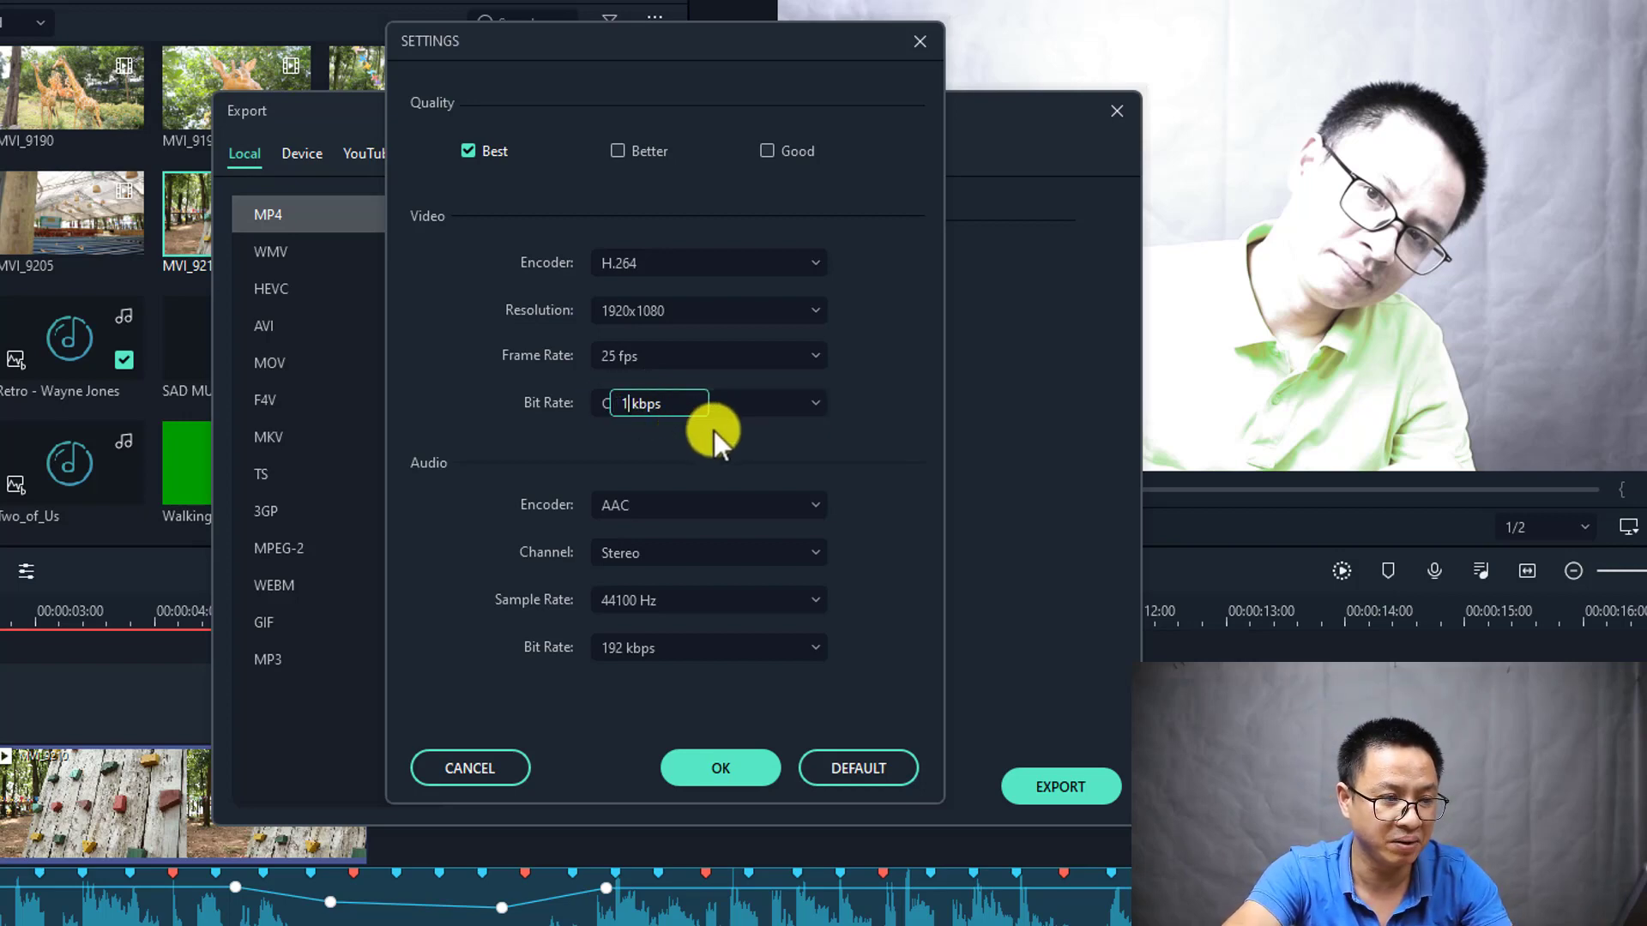
{"action": "type", "text": "0000"}
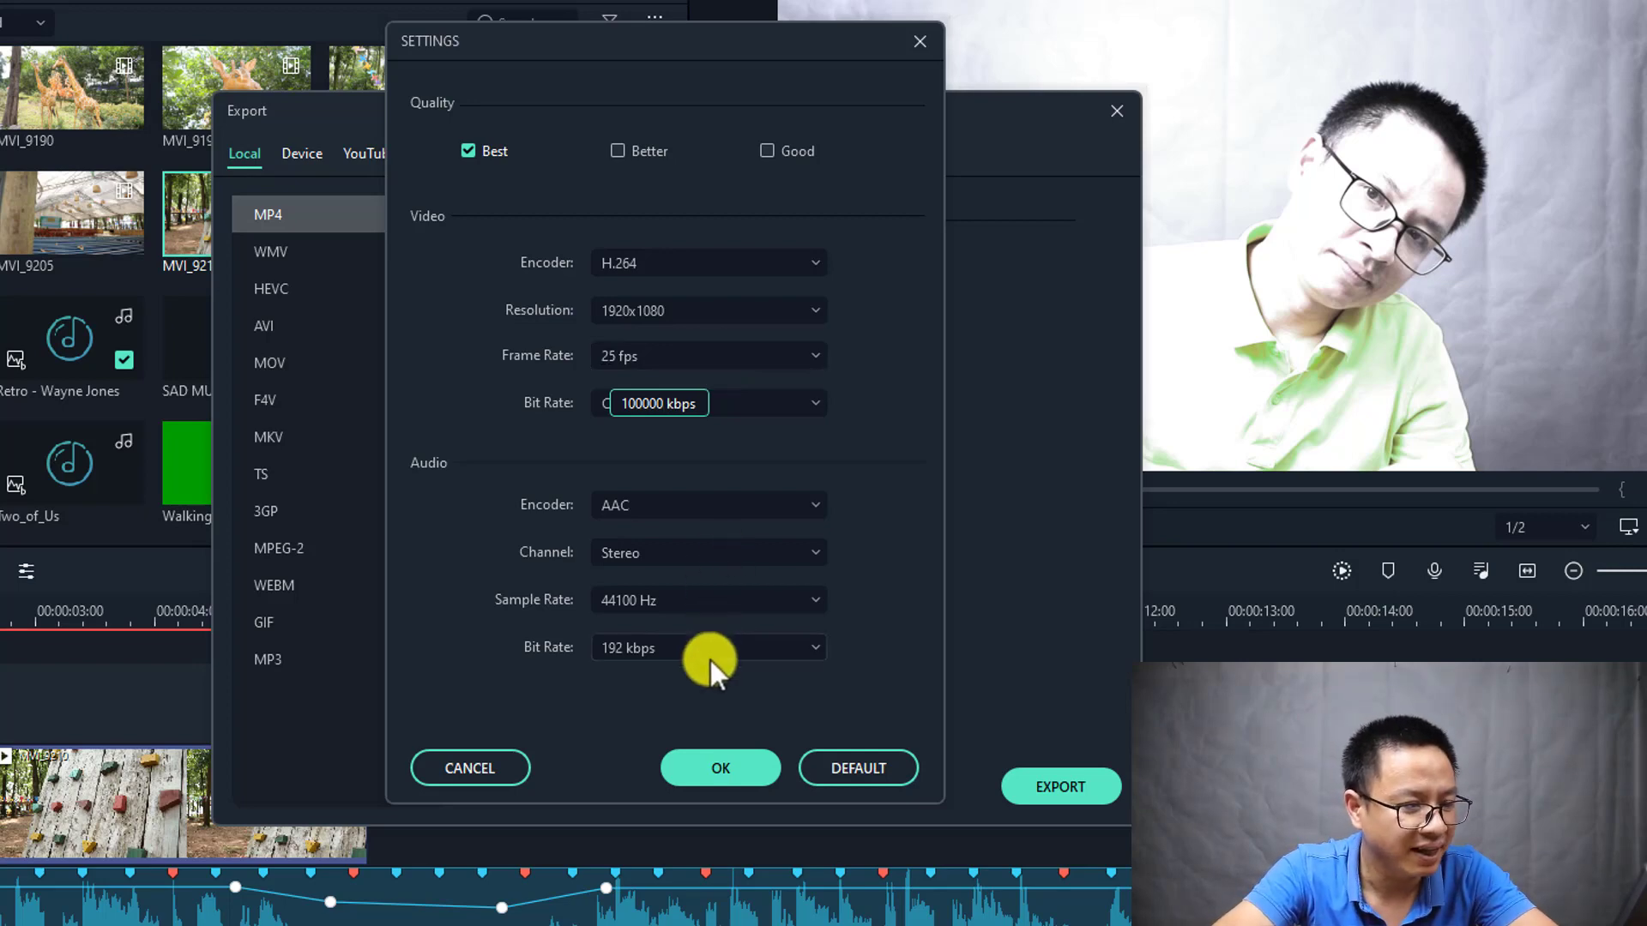
{"action": "left_click", "coordinate": [719, 772]}
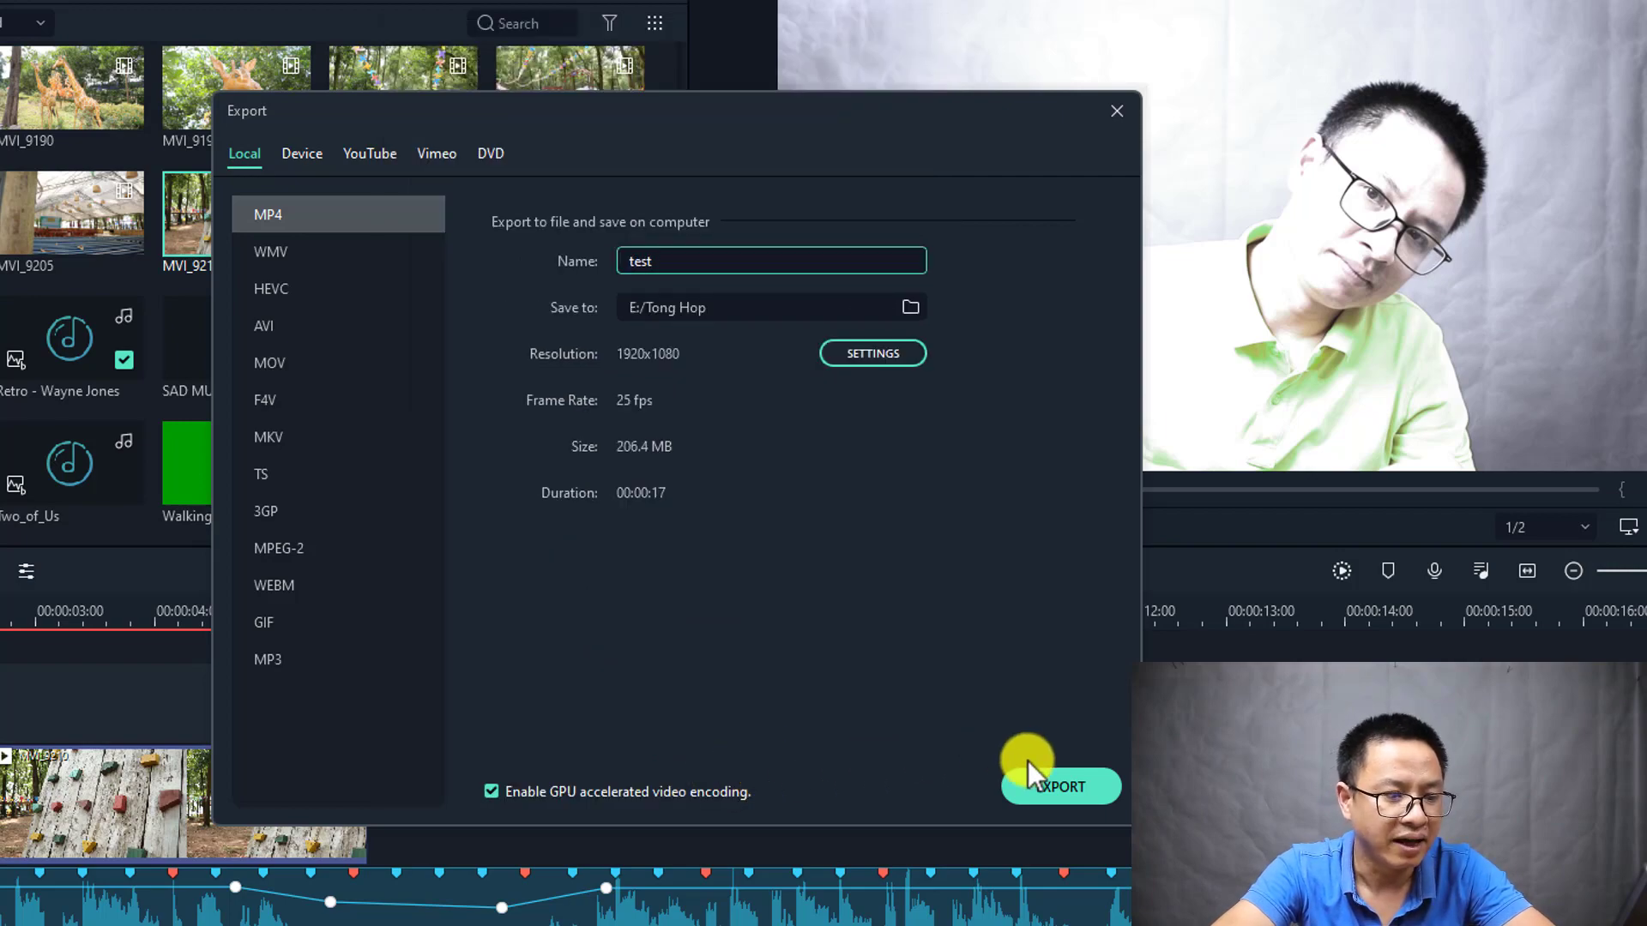